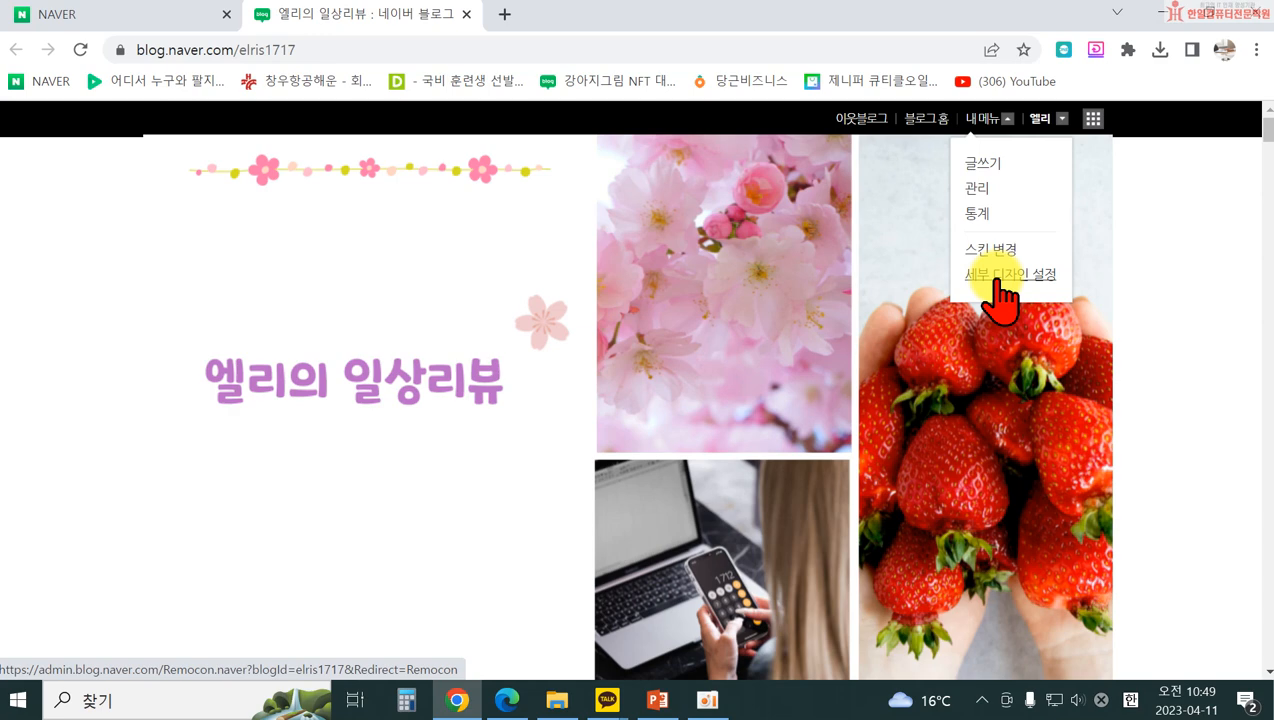
- Open the blog's detailed design settings (세부 디자인 설정) and show the title (타이틀) options
{"action": "left_click", "coordinate": [995, 276]}
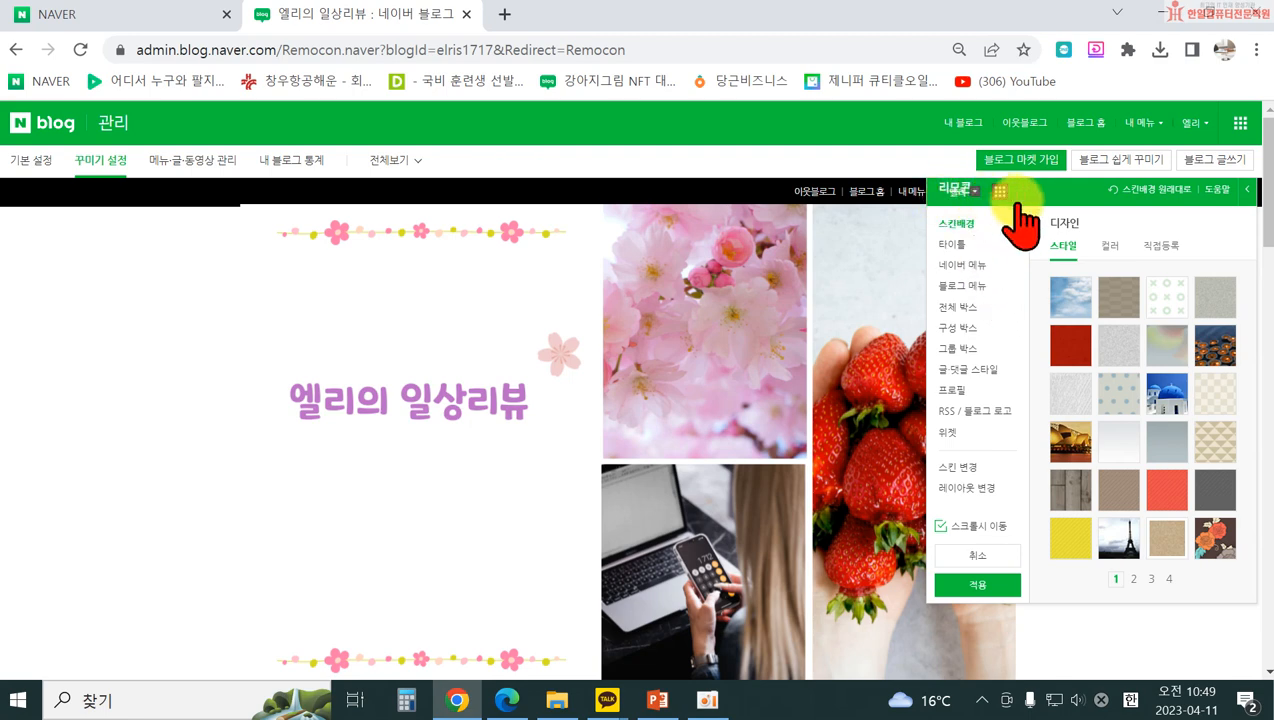
{"action": "left_click", "coordinate": [951, 250]}
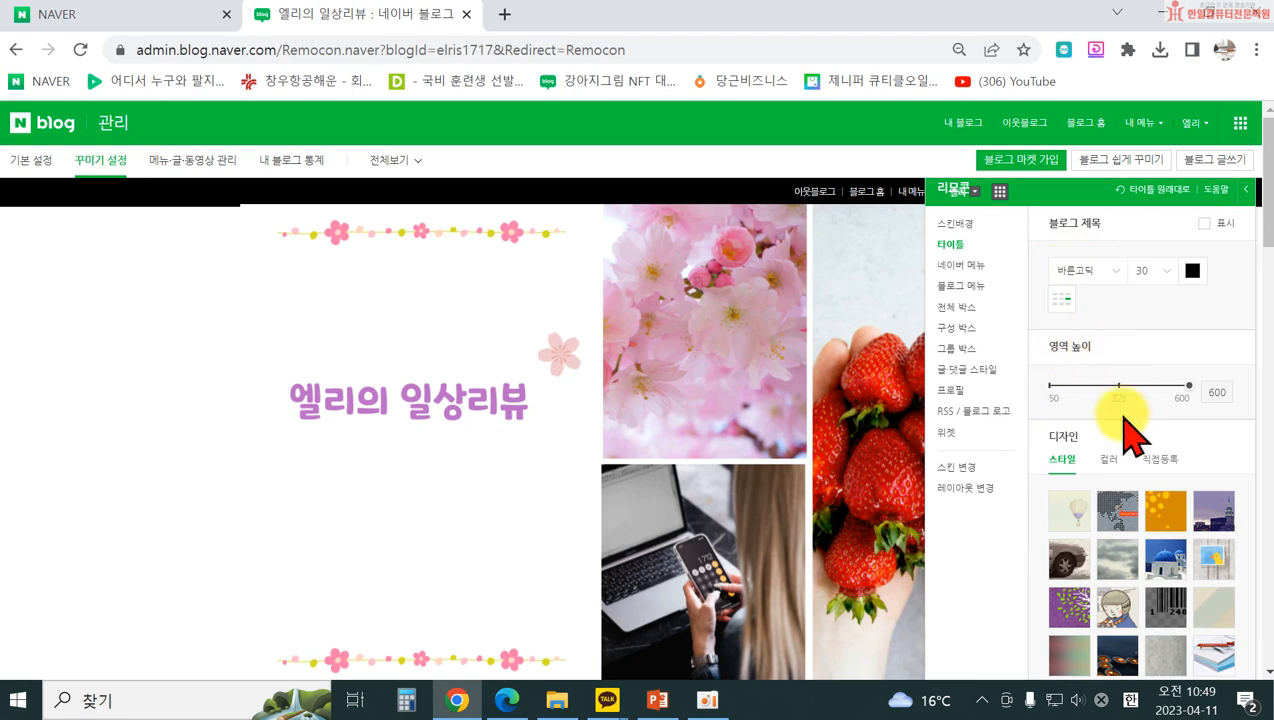
- Try a title area height of 97, accepting the font size notice, and restore the height to 600
{"action": "left_click_drag", "start_coordinate": [1188, 386], "coordinate": [1049, 390]}
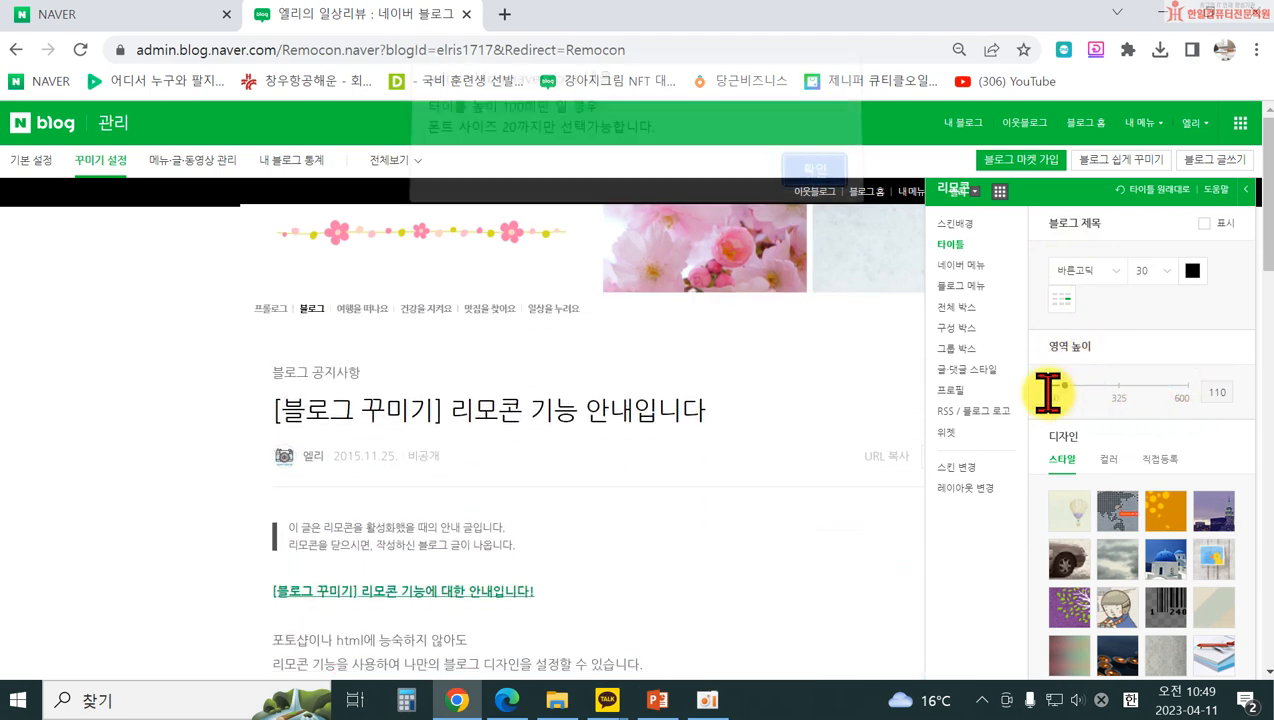
{"action": "left_click", "coordinate": [813, 182]}
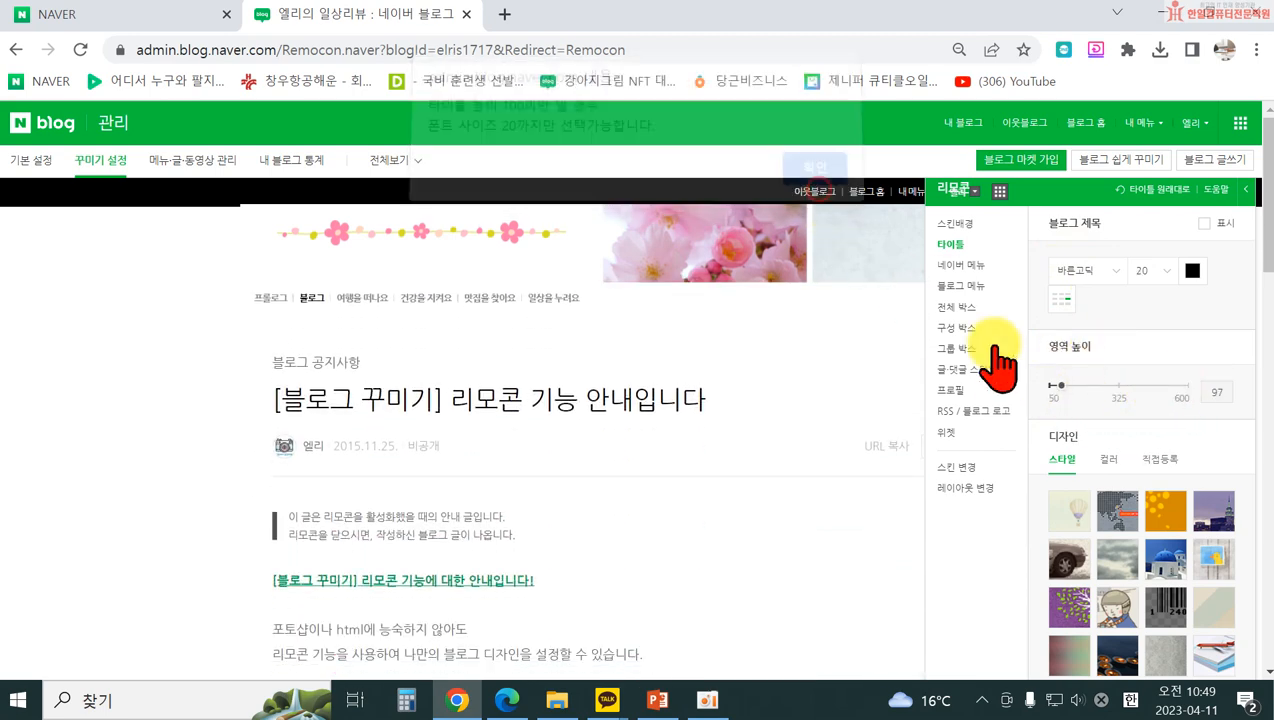
{"action": "left_click_drag", "start_coordinate": [1064, 386], "coordinate": [1189, 386]}
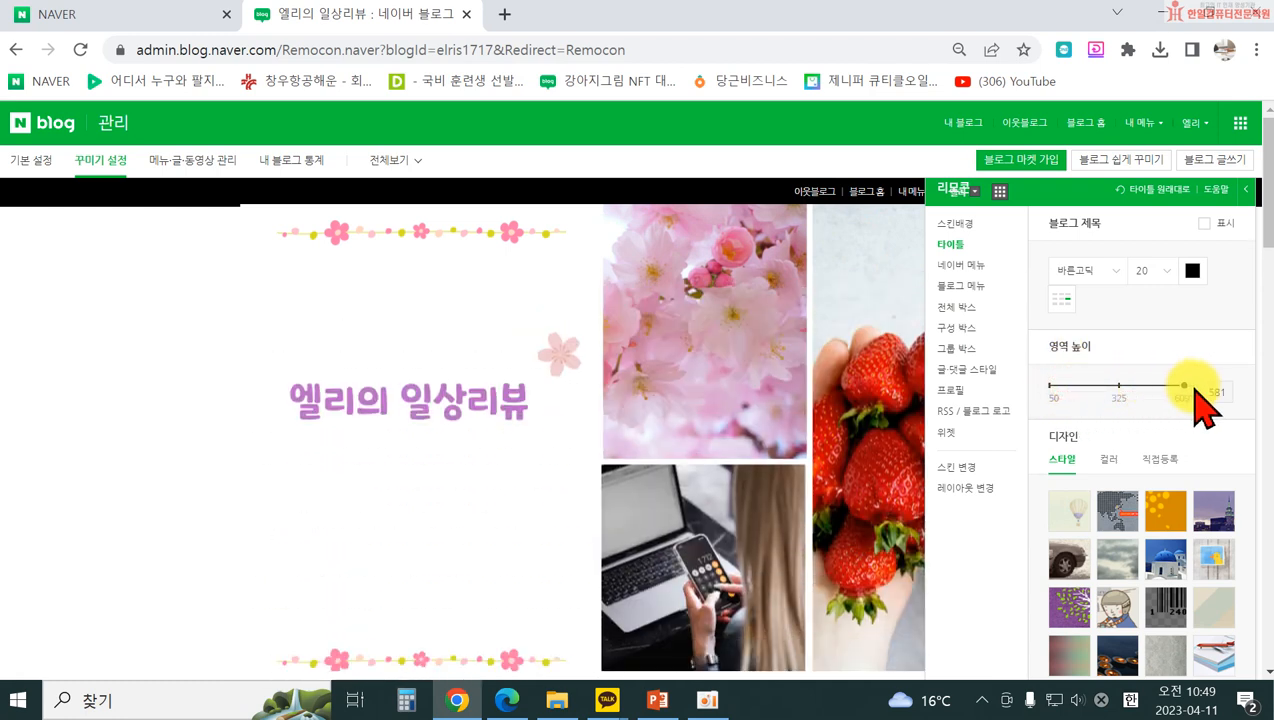
- Show the title design's direct upload (직접등록) options and compare the allowed image size with the title image on the blog
{"action": "left_click", "coordinate": [1160, 462]}
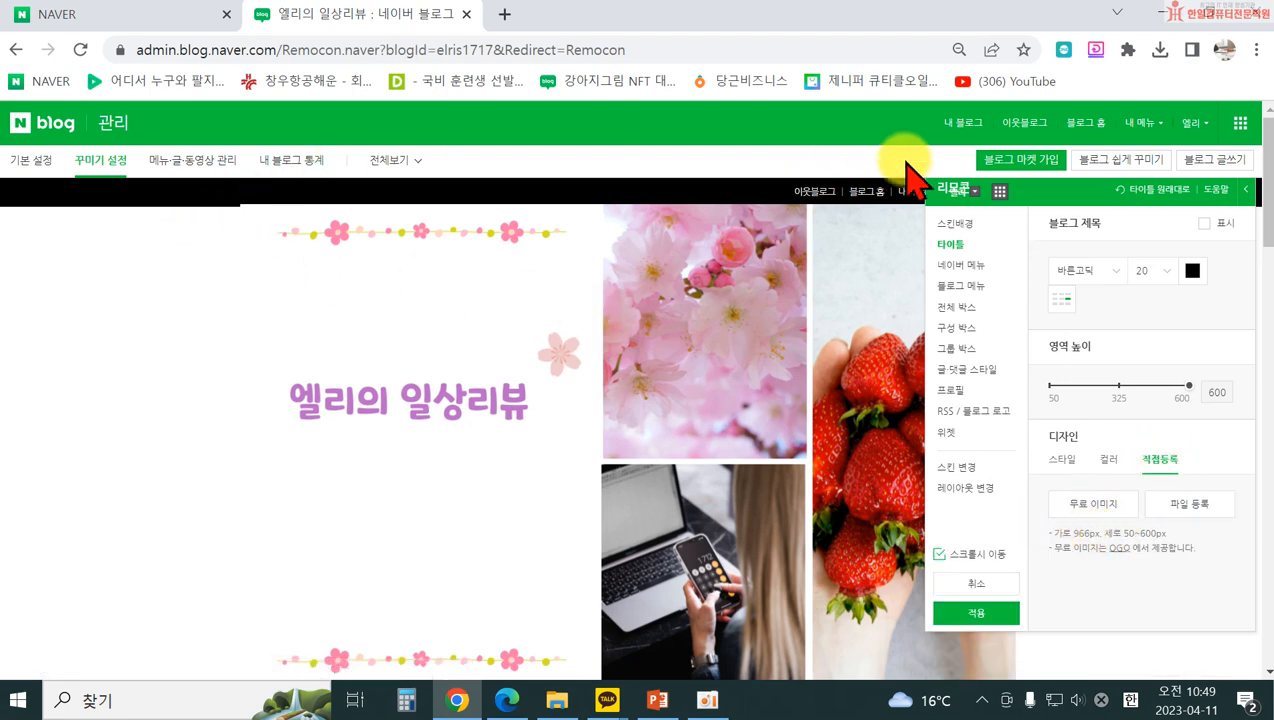
{"action": "left_click_drag", "start_coordinate": [1073, 533], "coordinate": [1145, 532]}
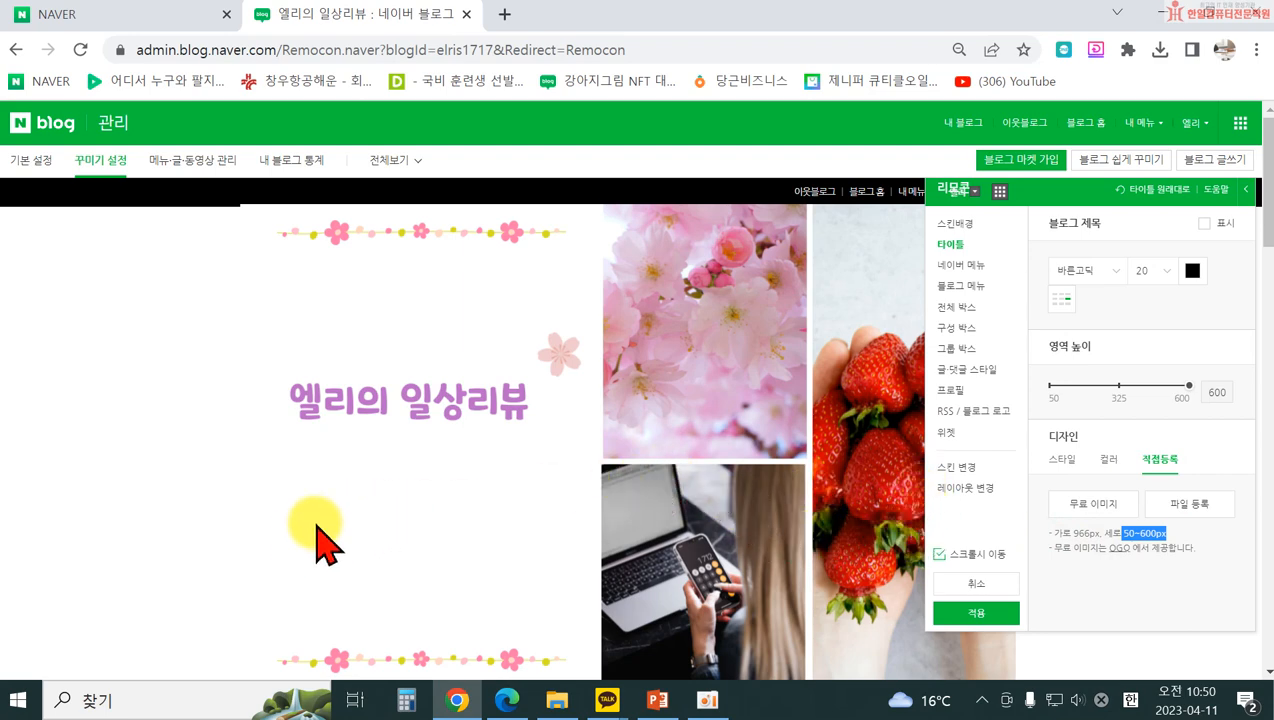
{"action": "scroll", "coordinate": [730, 525], "scroll_direction": "down", "scroll_amount": 3}
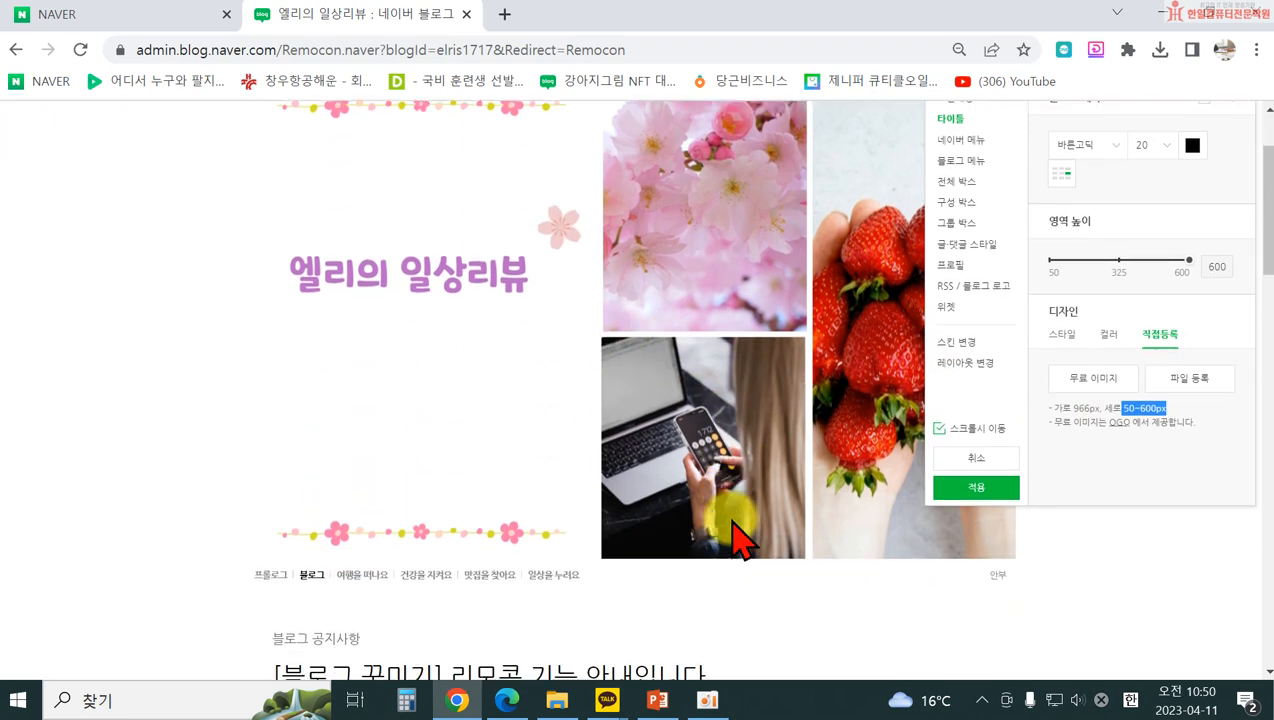
{"action": "scroll", "coordinate": [739, 520], "scroll_direction": "up", "scroll_amount": 2}
{"action": "scroll", "coordinate": [738, 530], "scroll_direction": "up", "scroll_amount": 1}
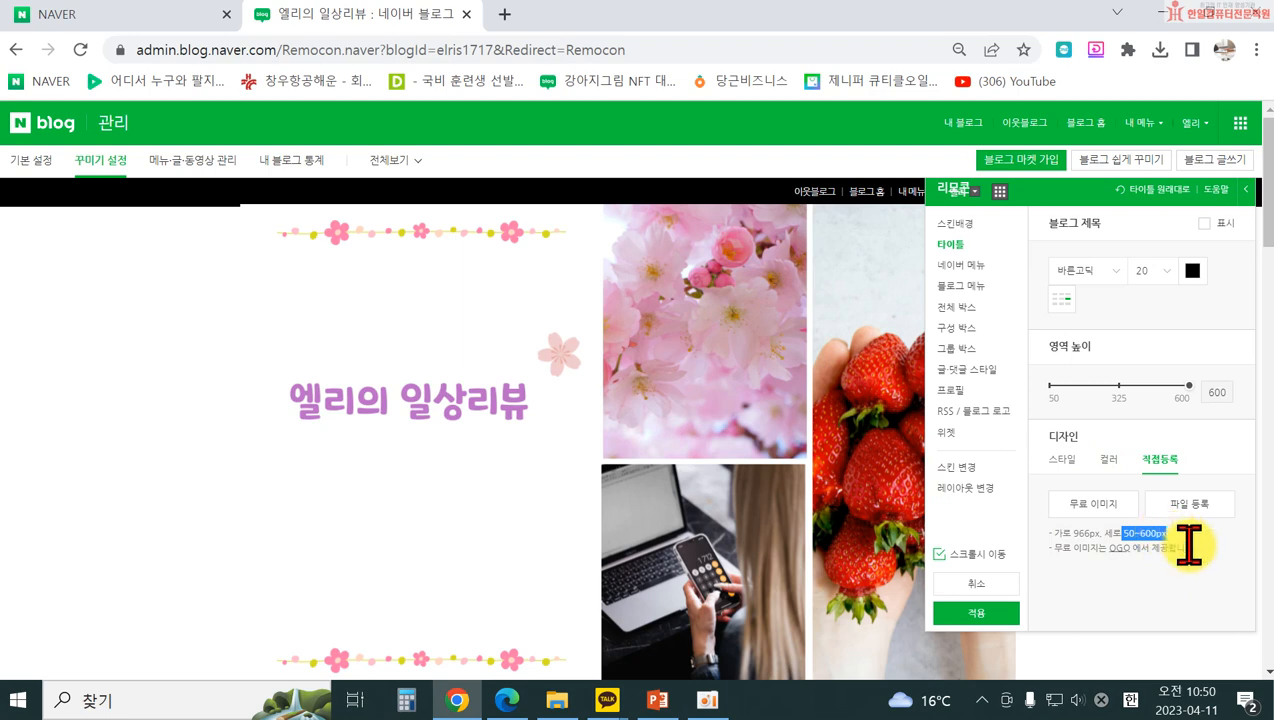
{"action": "scroll", "coordinate": [335, 318], "scroll_direction": "down", "scroll_amount": 1}
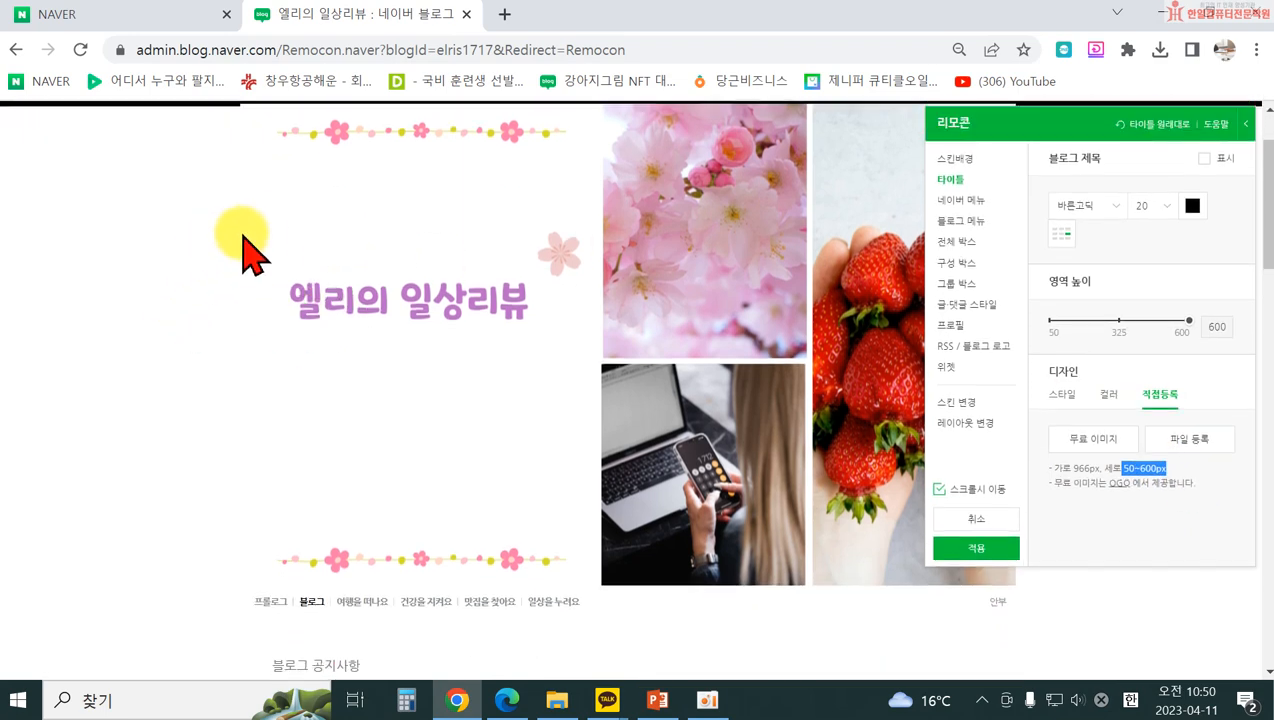
{"action": "scroll", "coordinate": [240, 243], "scroll_direction": "up", "scroll_amount": 1}
{"action": "scroll", "coordinate": [222, 270], "scroll_direction": "down", "scroll_amount": 2}
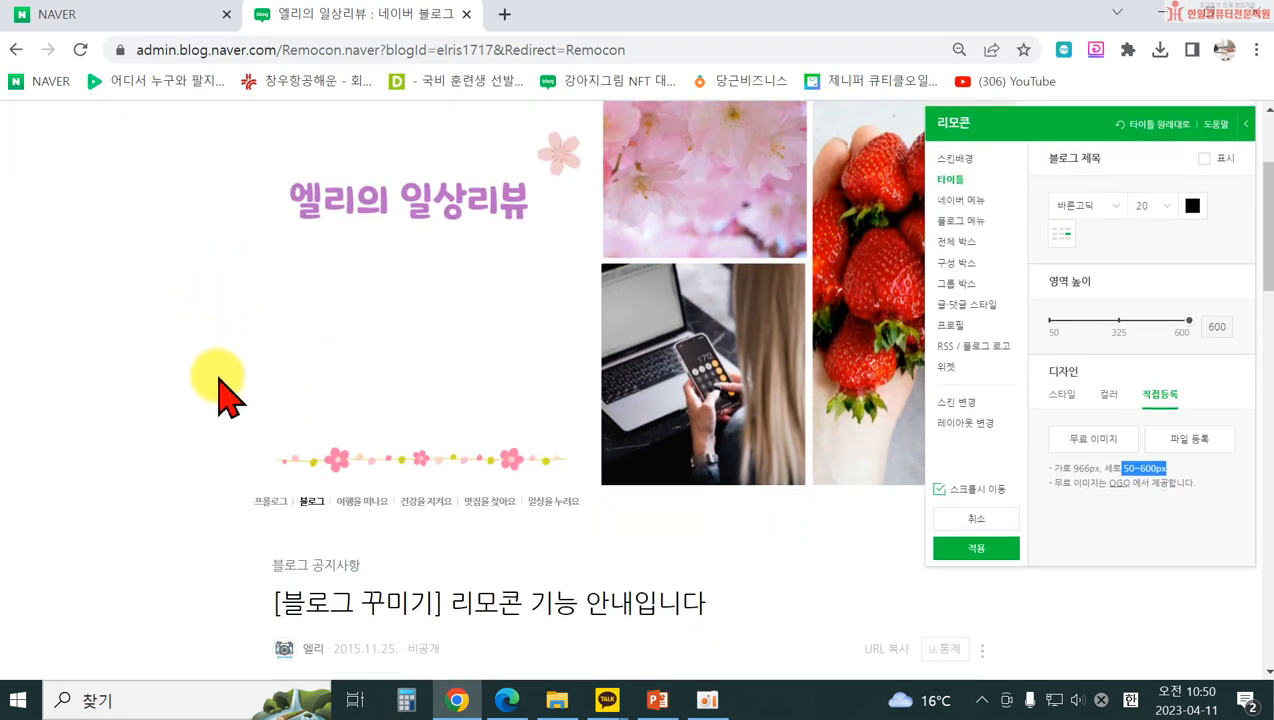
{"action": "scroll", "coordinate": [853, 506], "scroll_direction": "up", "scroll_amount": 2}
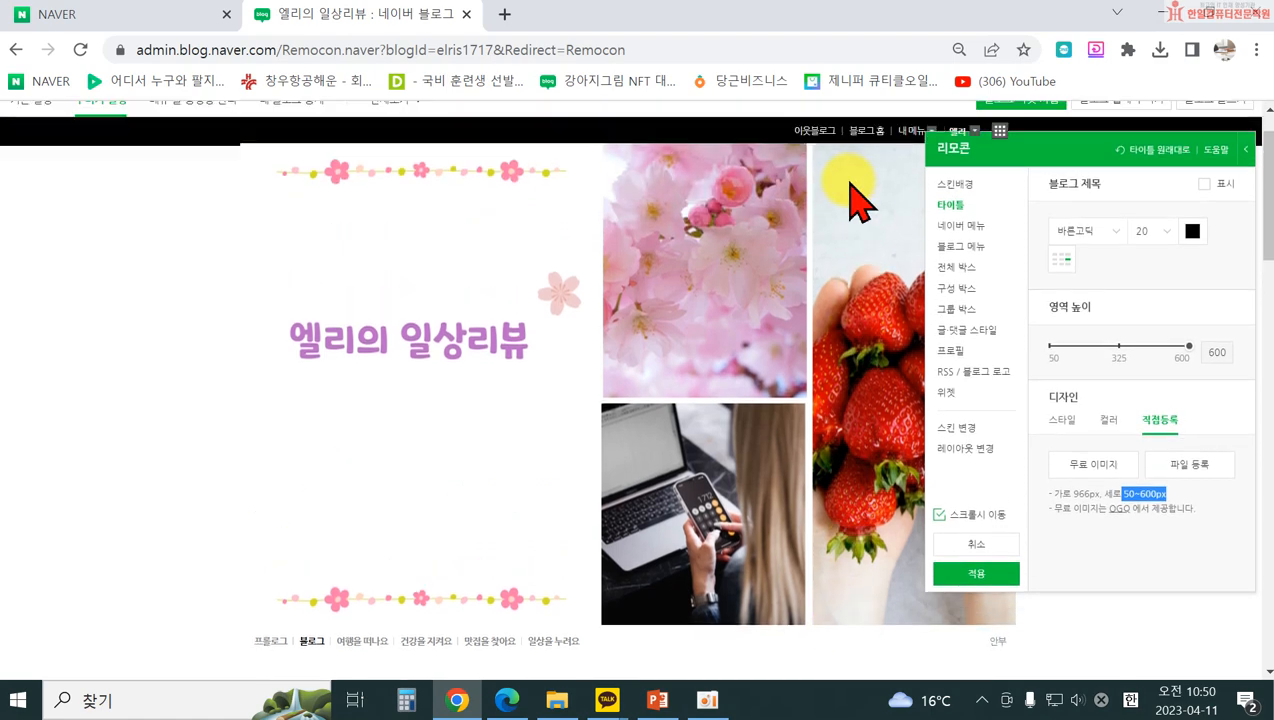
{"action": "scroll", "coordinate": [260, 470], "scroll_direction": "down", "scroll_amount": 2}
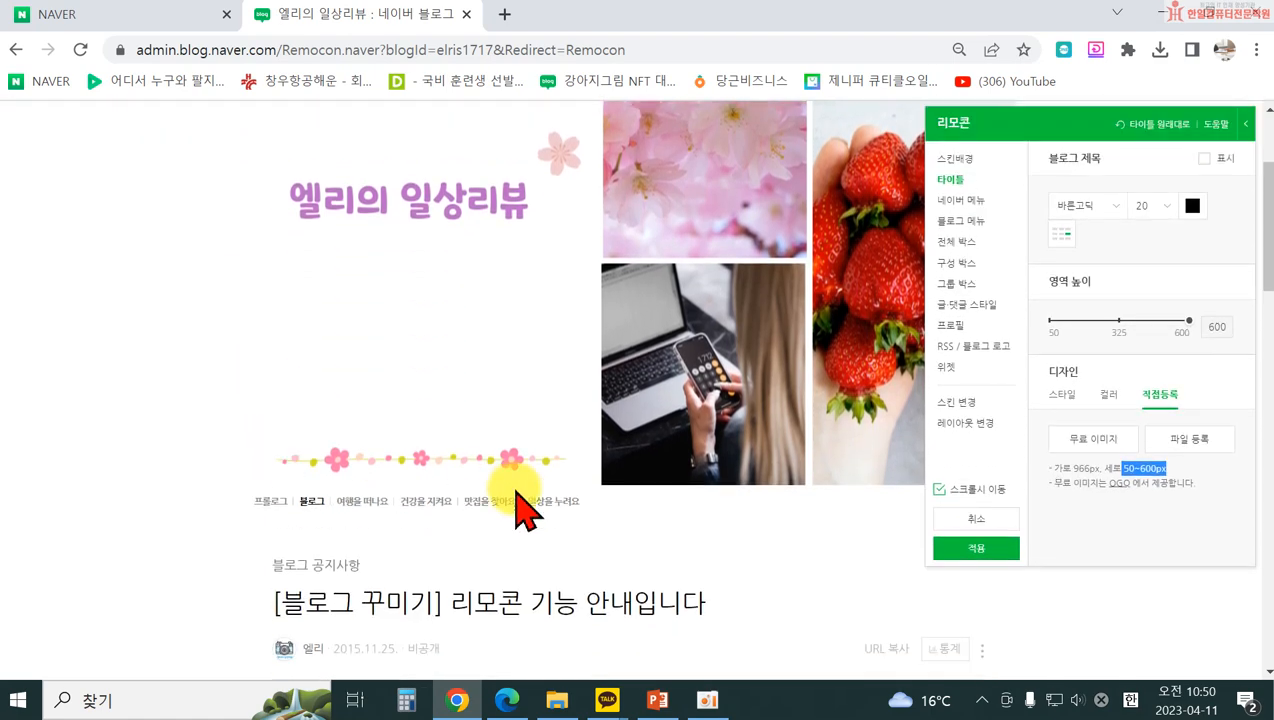
{"action": "scroll", "coordinate": [830, 505], "scroll_direction": "up", "scroll_amount": 2}
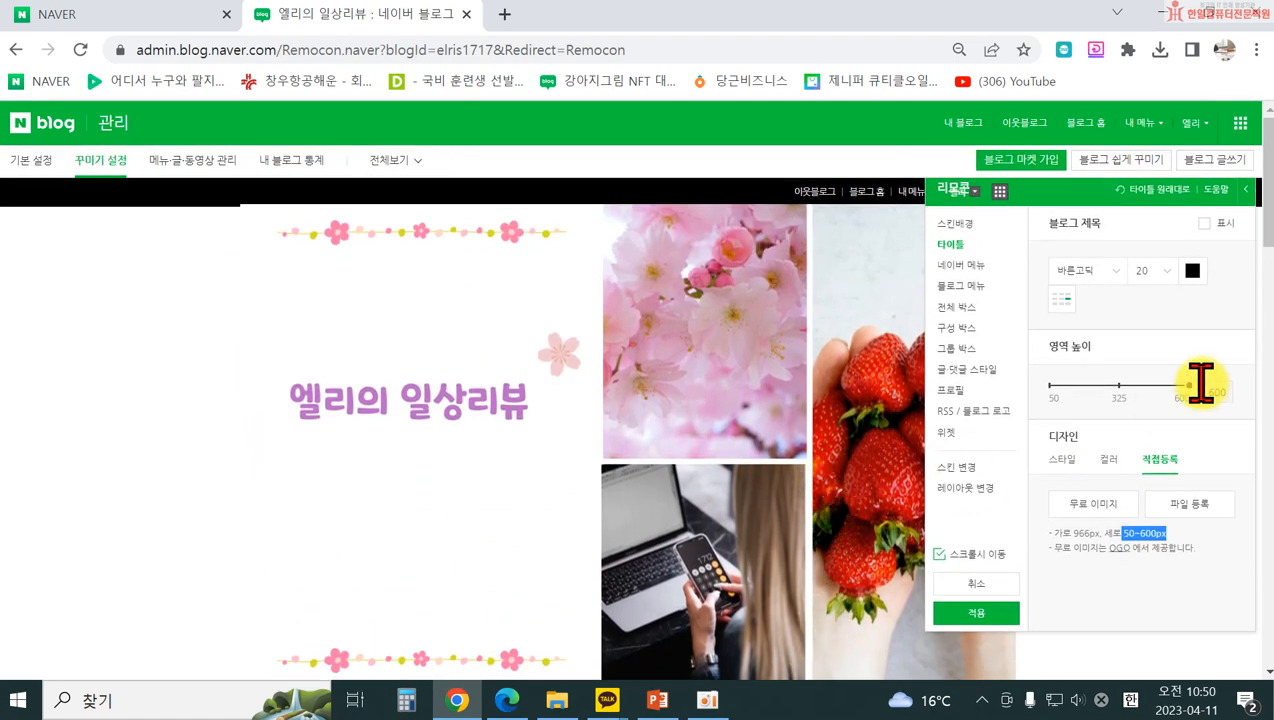
- Preview the title area at a height of 300, and return it to 600
{"action": "left_click_drag", "start_coordinate": [1190, 385], "coordinate": [1124, 410]}
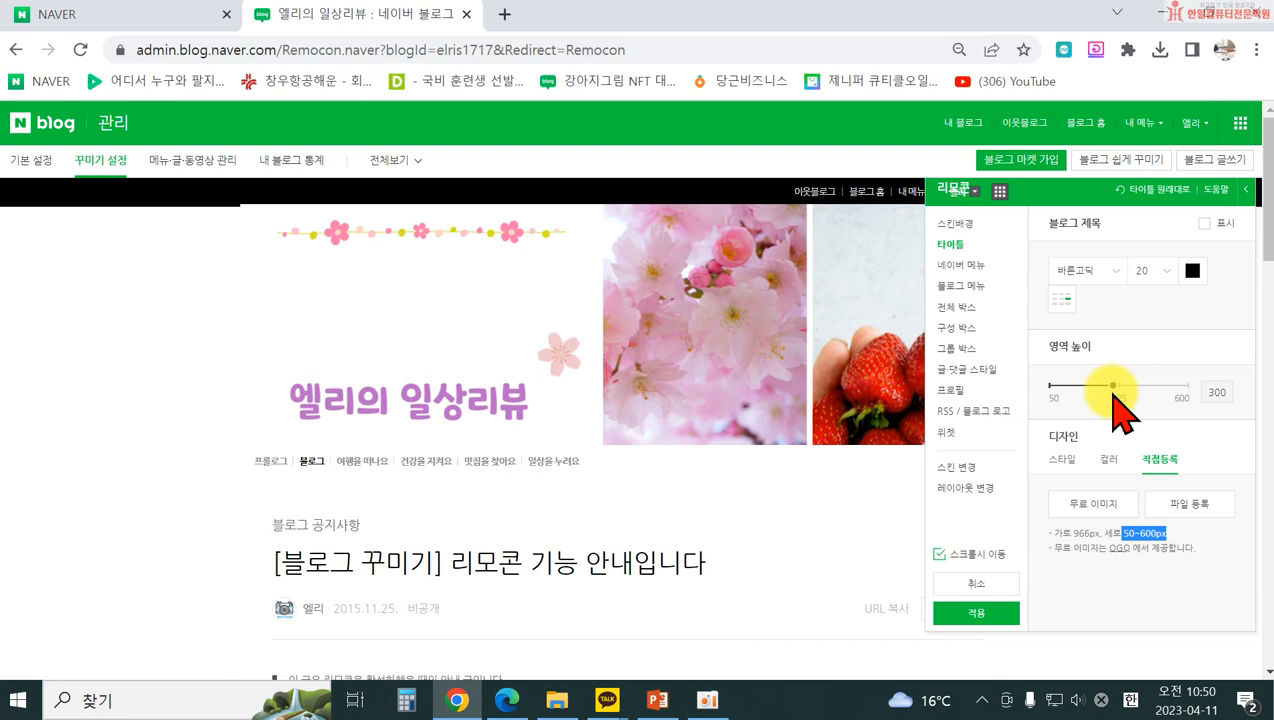
{"action": "left_click_drag", "start_coordinate": [1113, 395], "coordinate": [1202, 390]}
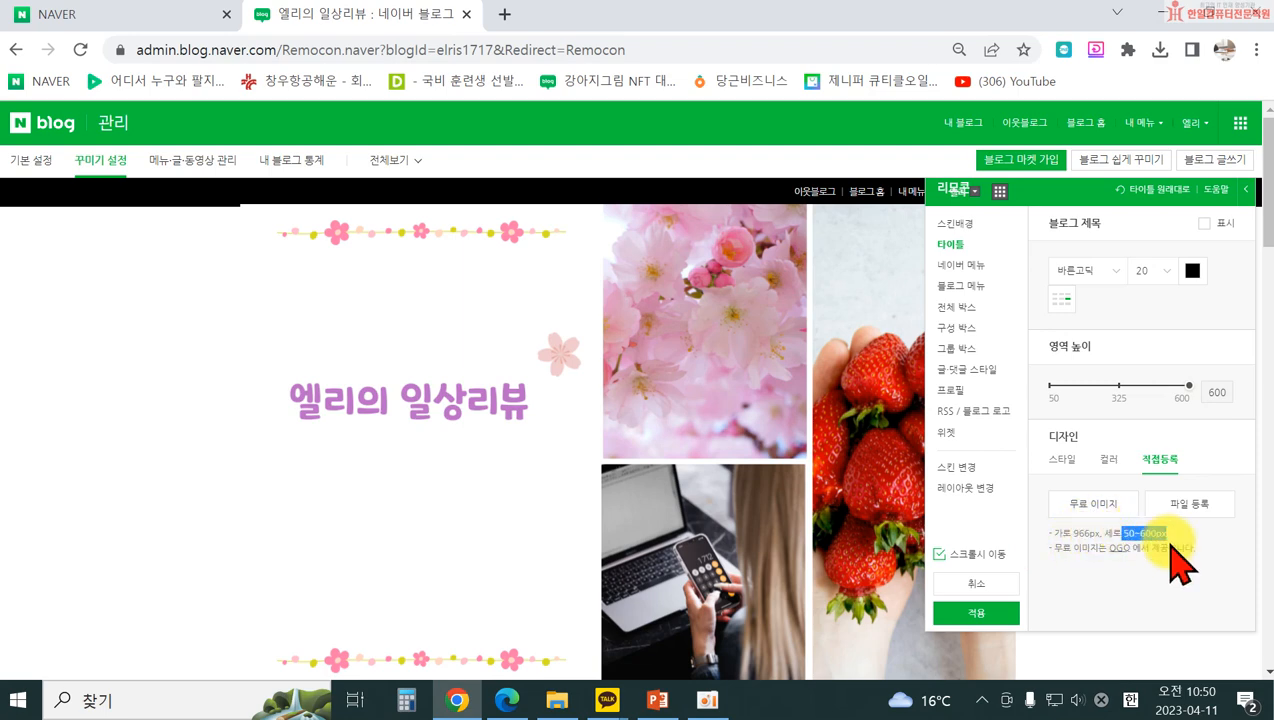
- Open the NAVER home page in a new browser tab, ready for a search
{"action": "left_click", "coordinate": [506, 16]}
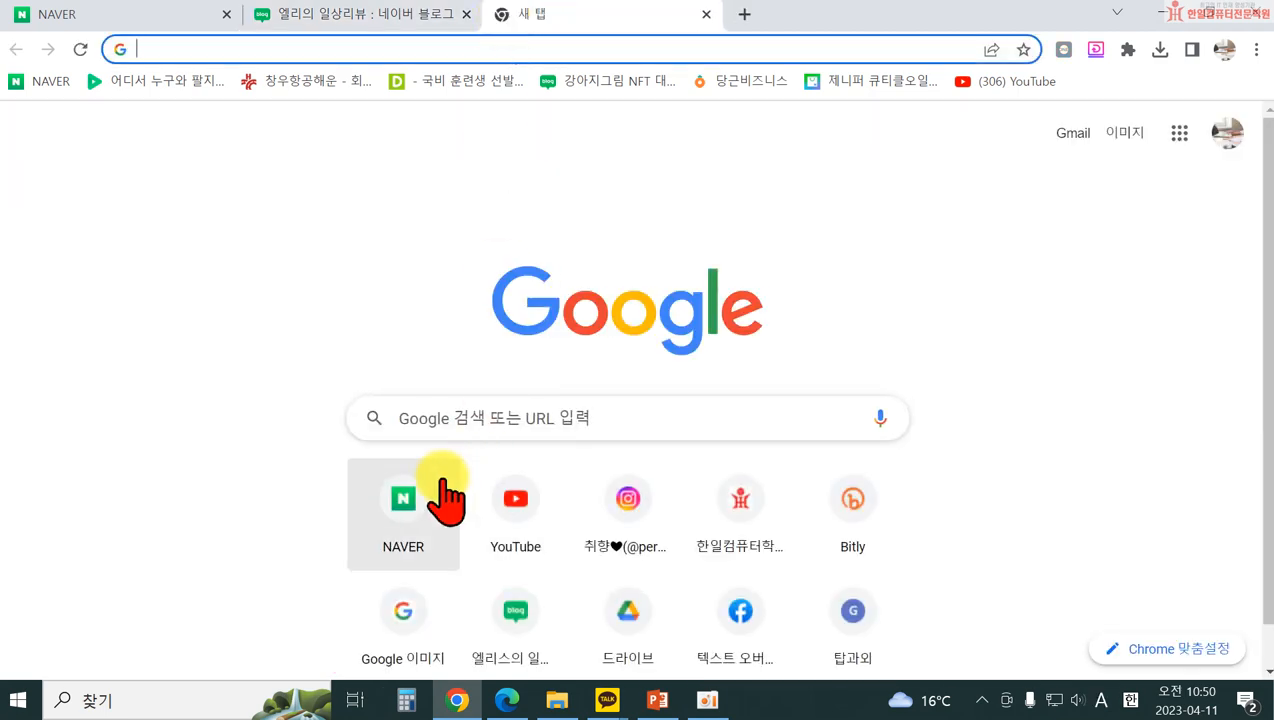
{"action": "left_click", "coordinate": [415, 423]}
{"action": "left_click", "coordinate": [199, 441]}
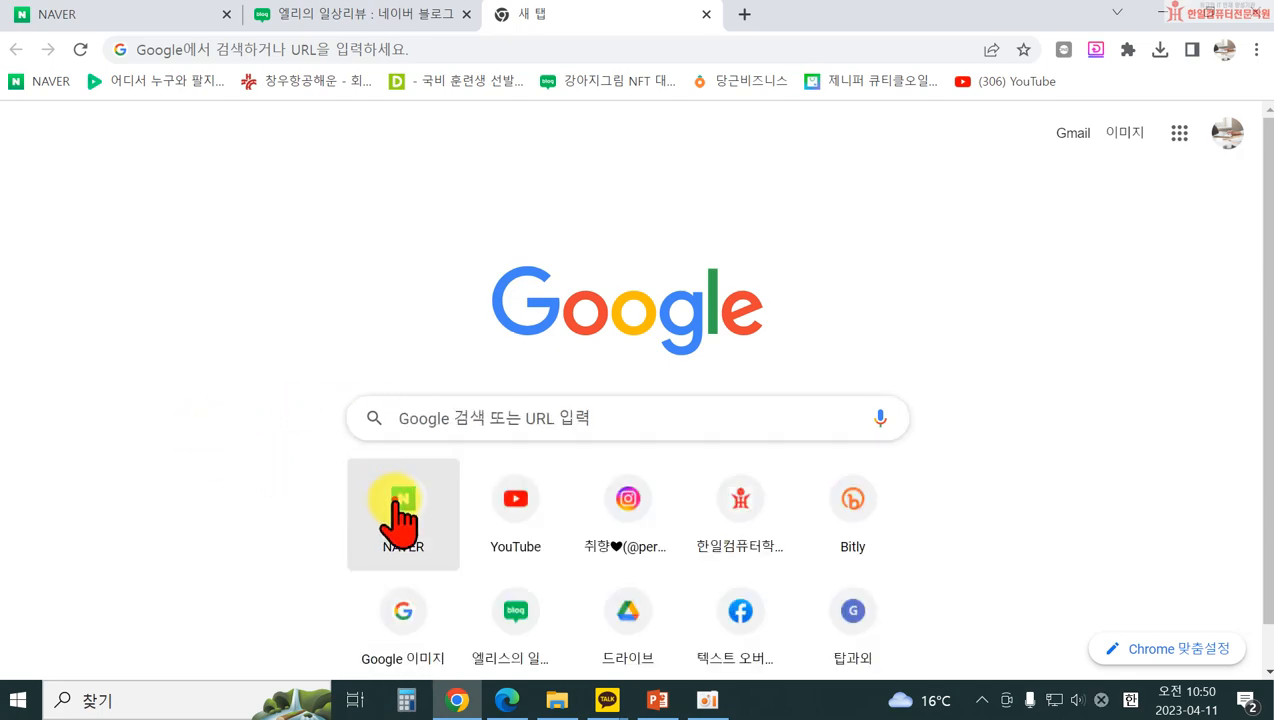
{"action": "left_click", "coordinate": [400, 503]}
{"action": "left_click", "coordinate": [446, 216]}
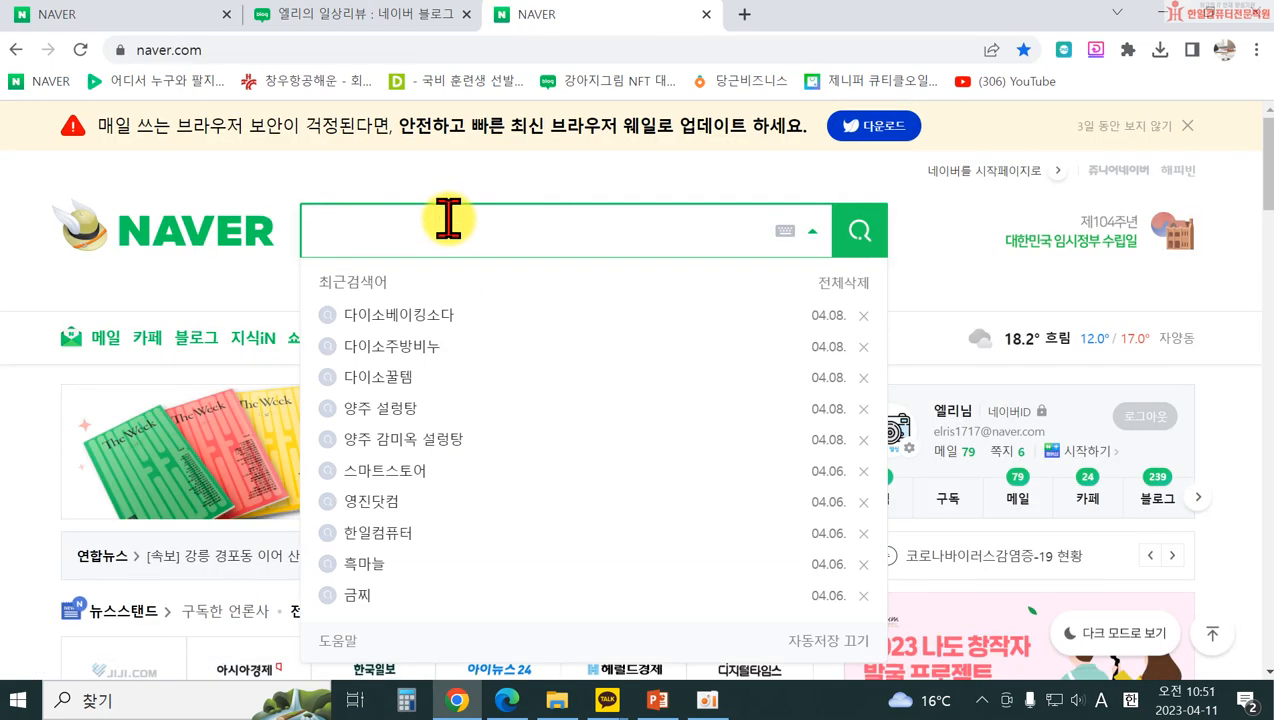
- Search NAVER for 미리캔버스
{"action": "type", "text": "a"}
{"action": "key", "text": "BackSpace"}
{"action": "key", "text": "Hangul"}
{"action": "type", "text": ",밀"}
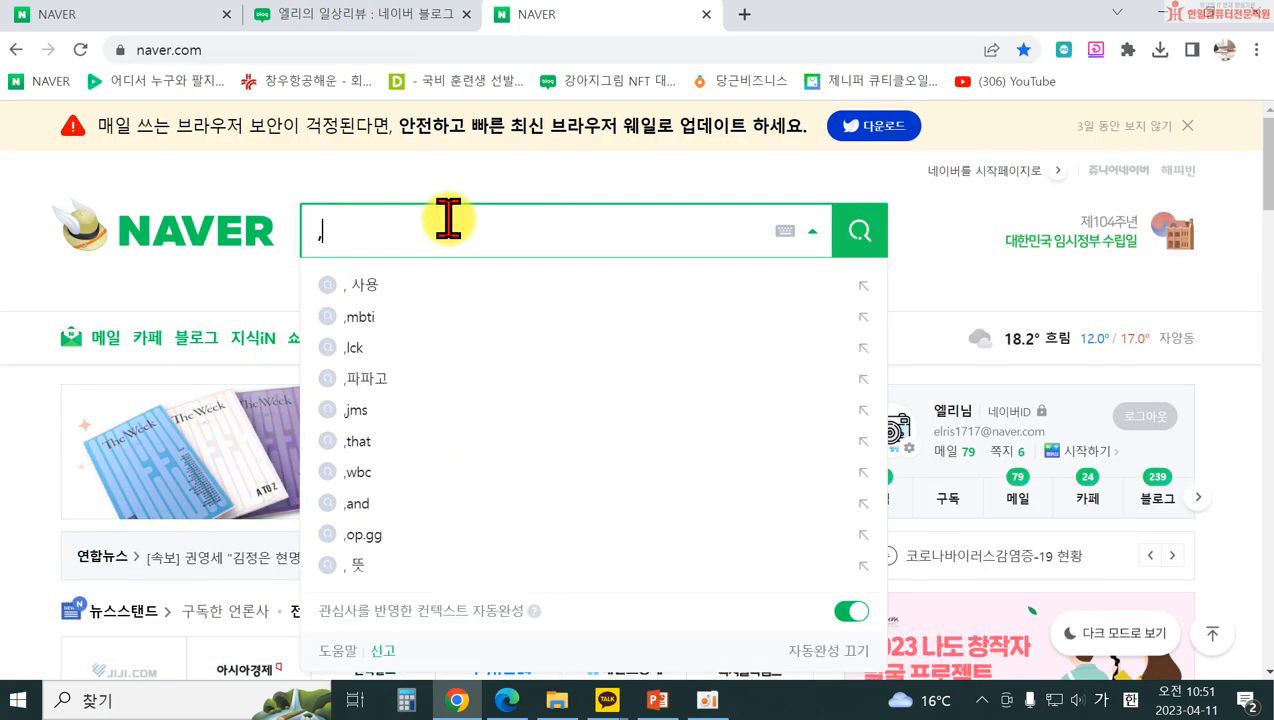
{"action": "key", "text": "BackSpace"}
{"action": "key", "text": "BackSpace"}
{"action": "key", "text": "BackSpace"}
{"action": "key", "text": "BackSpace"}
{"action": "type", "text": "미"}
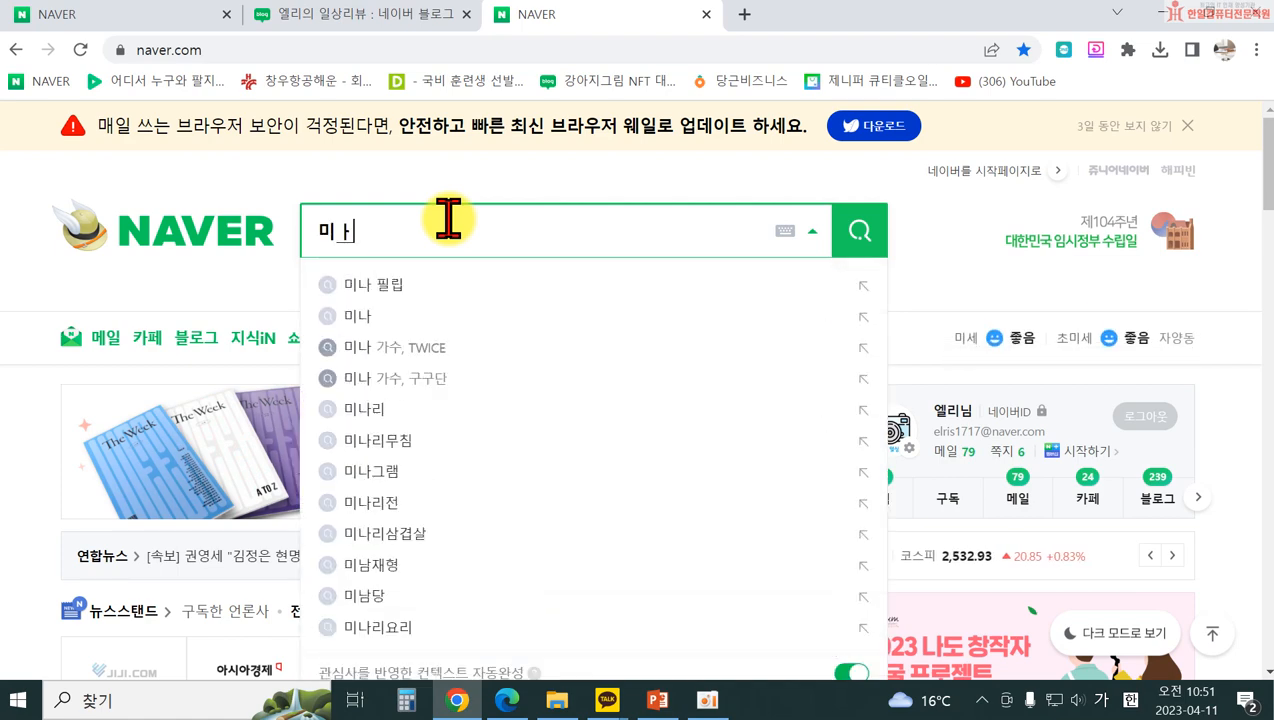
{"action": "type", "text": "리캔버스"}
{"action": "key", "text": "Return"}
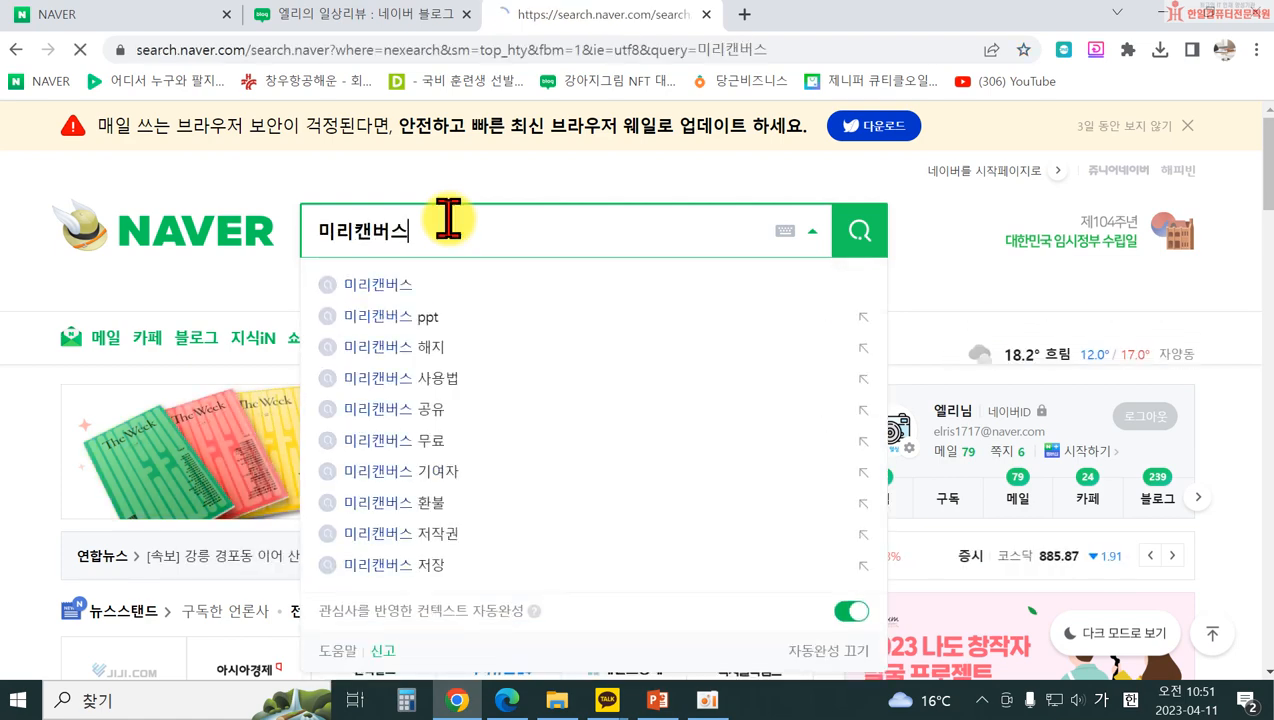
- Open the Miri Canvas site from the search results and log in with the Google account, declining to stay logged in
{"action": "left_click", "coordinate": [228, 294]}
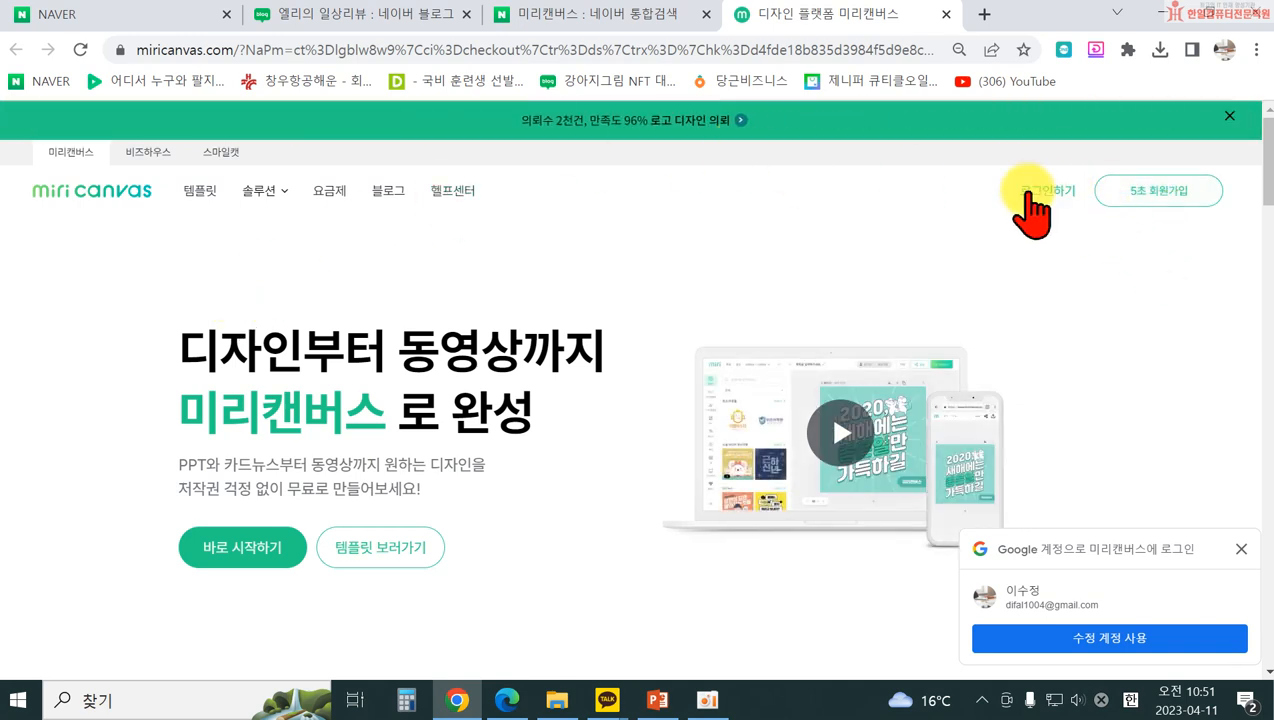
{"action": "left_click", "coordinate": [1040, 192]}
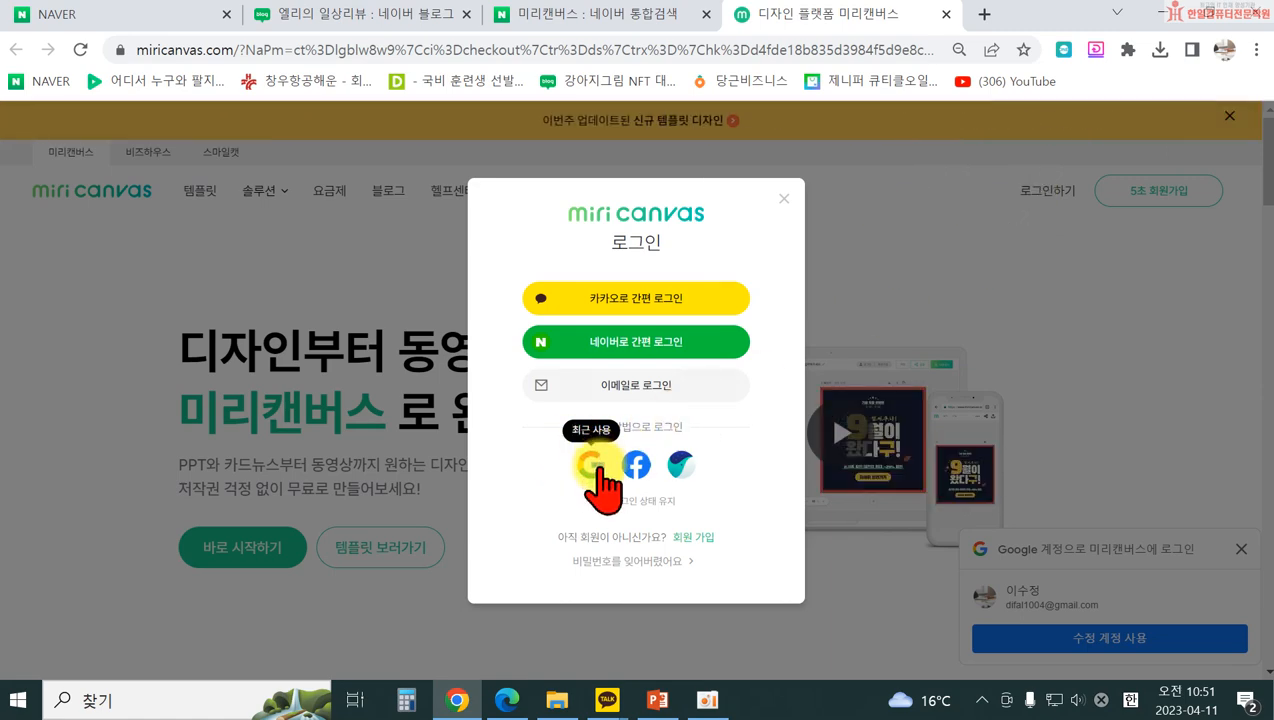
{"action": "left_click", "coordinate": [592, 465]}
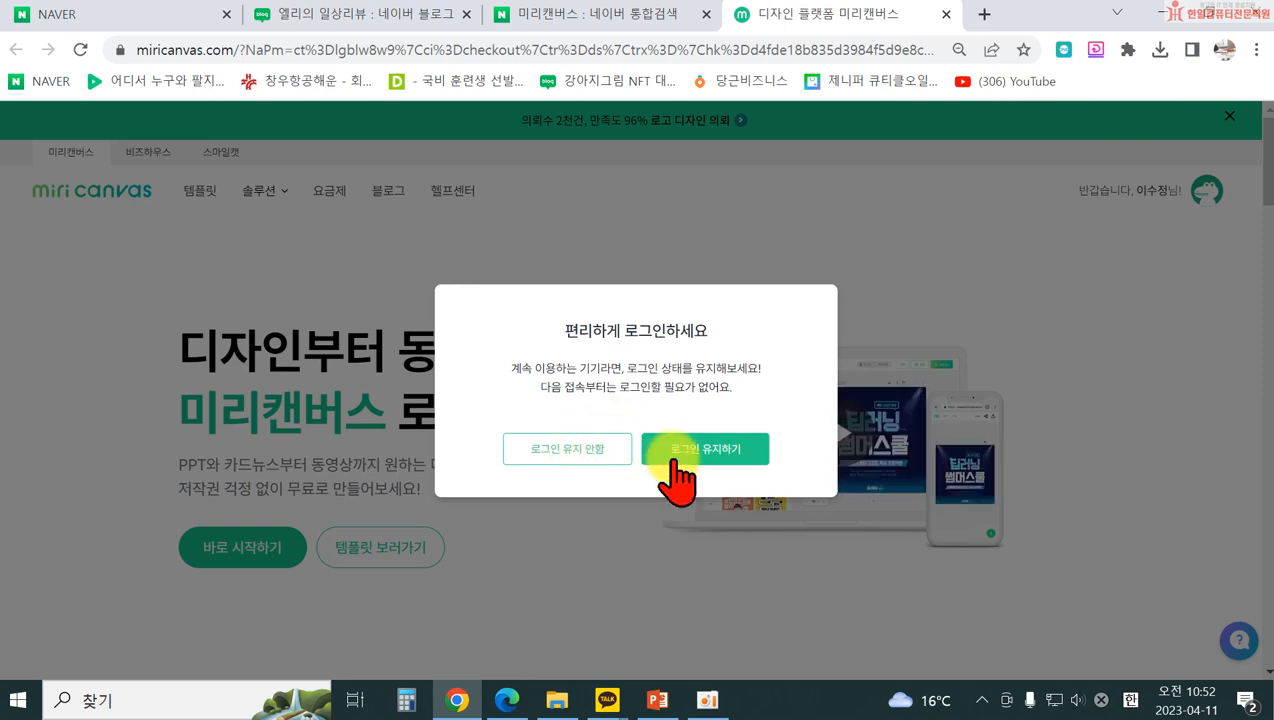
{"action": "left_click", "coordinate": [578, 452]}
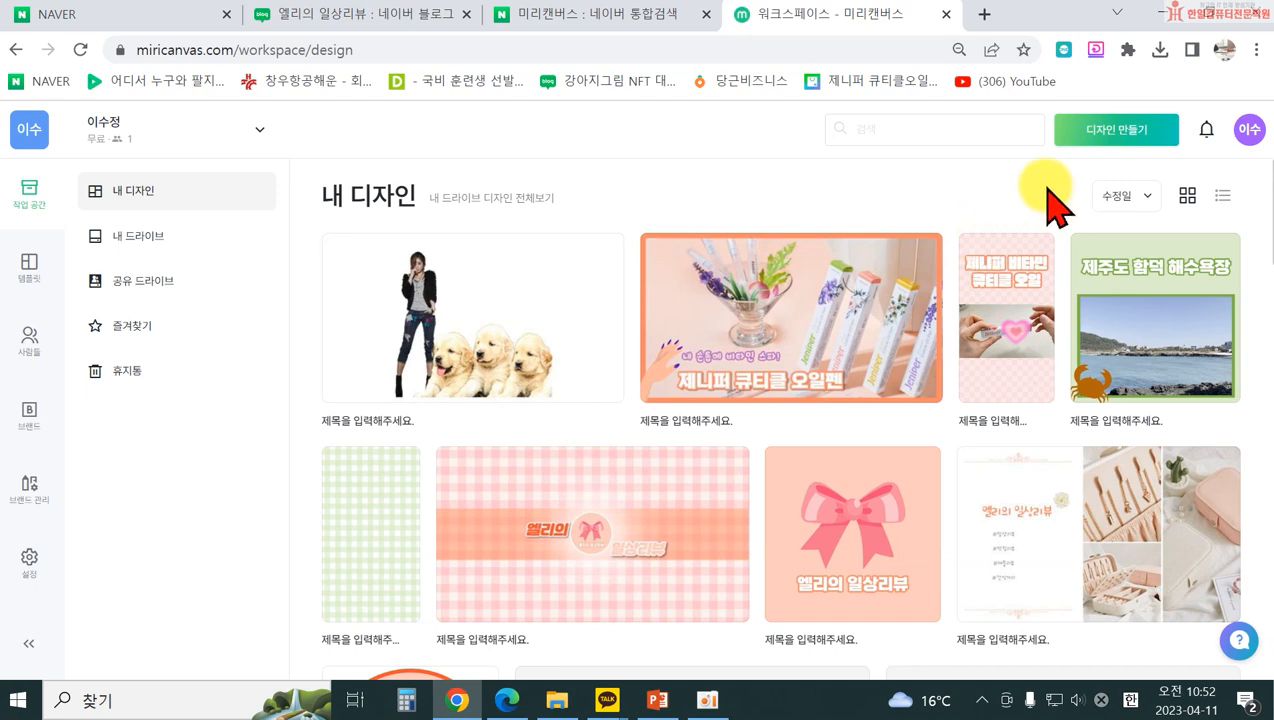
- Create a new design with a custom size of 966 × 600 px
{"action": "left_click", "coordinate": [1098, 131]}
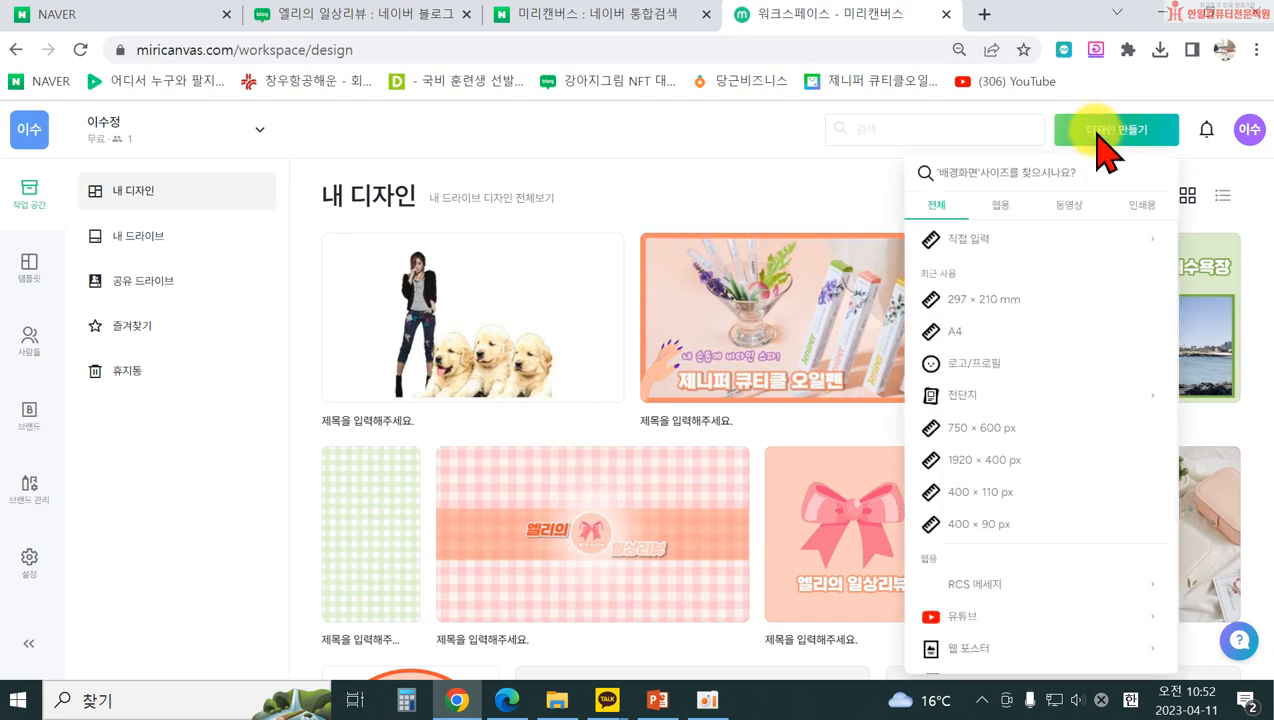
{"action": "left_click", "coordinate": [970, 245]}
{"action": "left_click_drag", "start_coordinate": [988, 270], "coordinate": [924, 275]}
{"action": "type", "text": "966"}
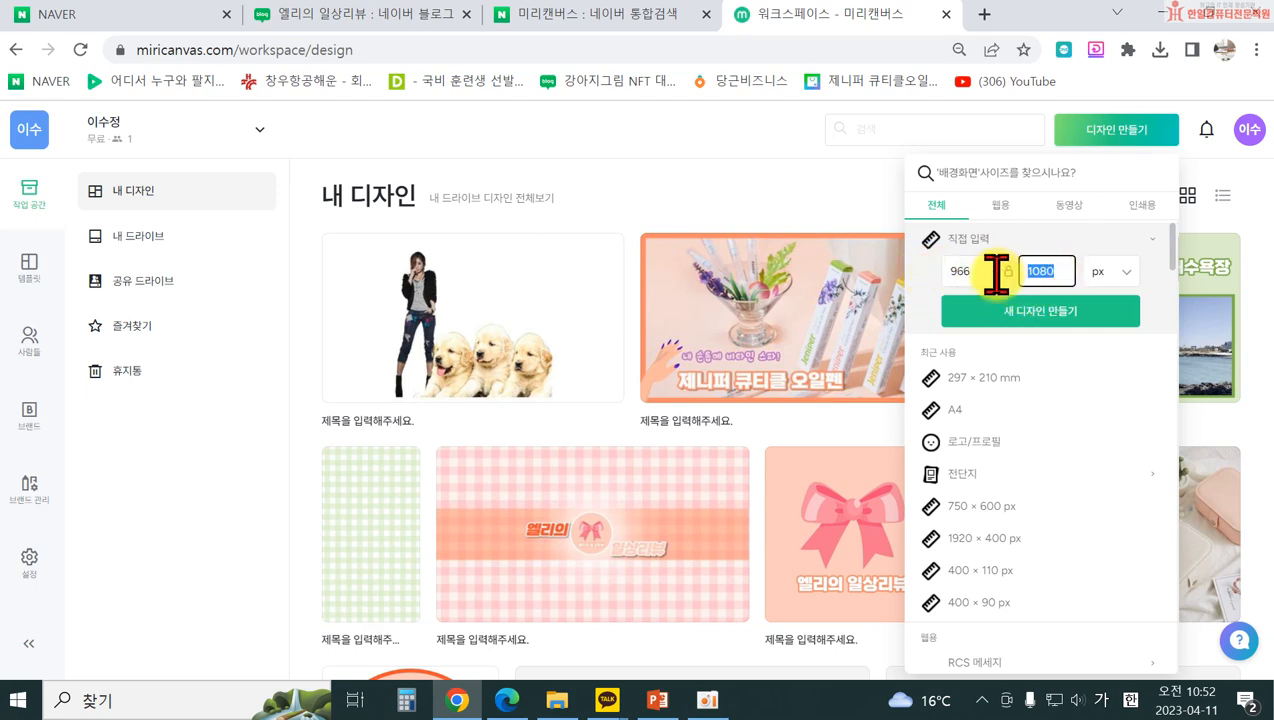
{"action": "type", "text": "60"}
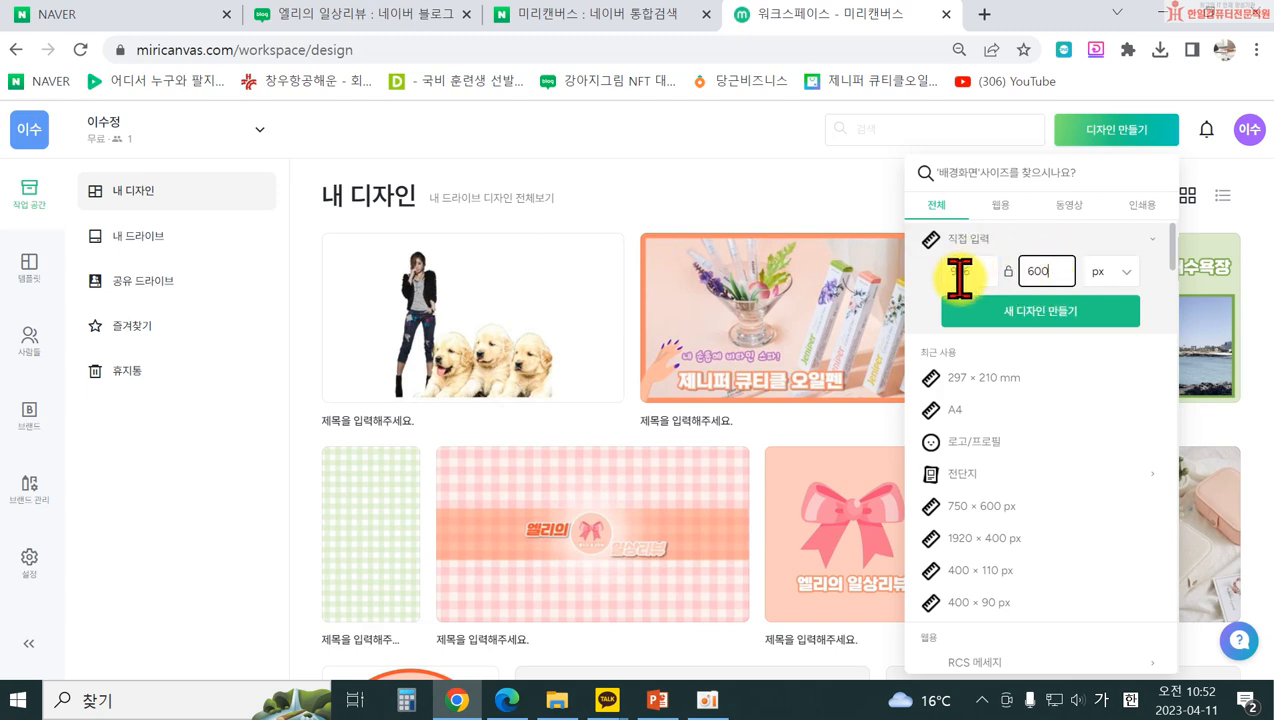
{"action": "left_click", "coordinate": [1047, 273]}
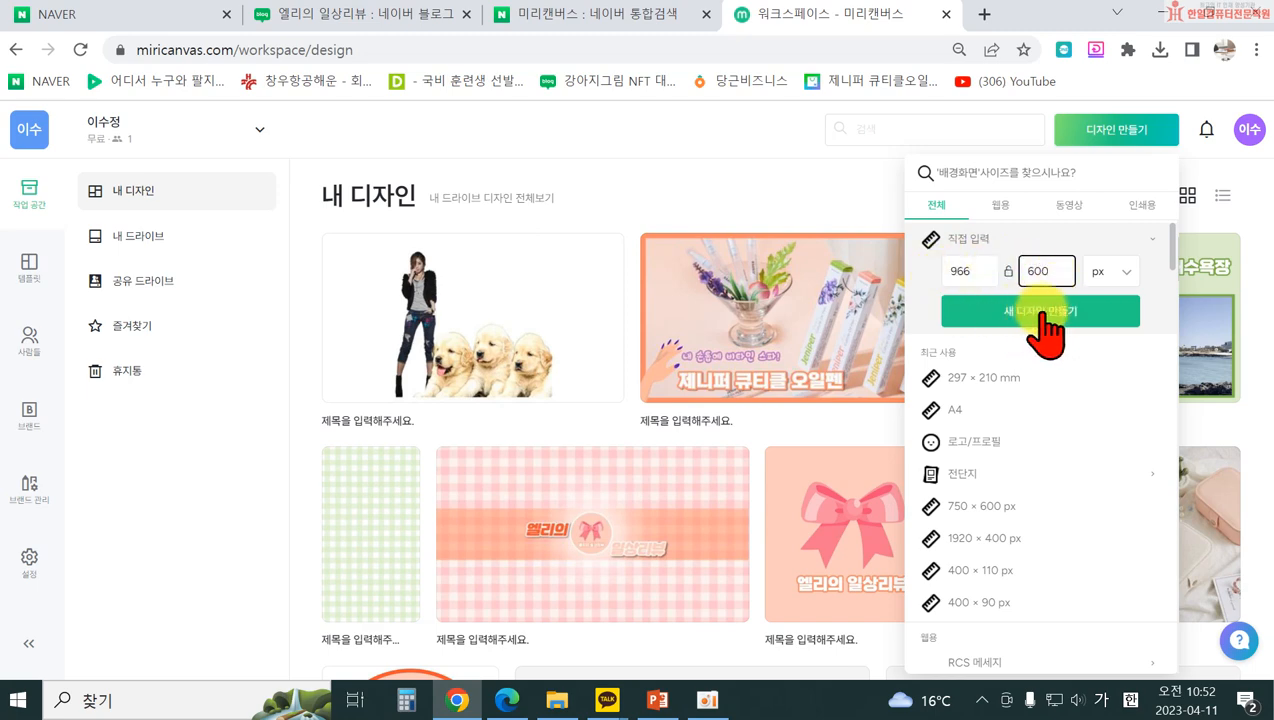
{"action": "left_click", "coordinate": [1038, 314]}
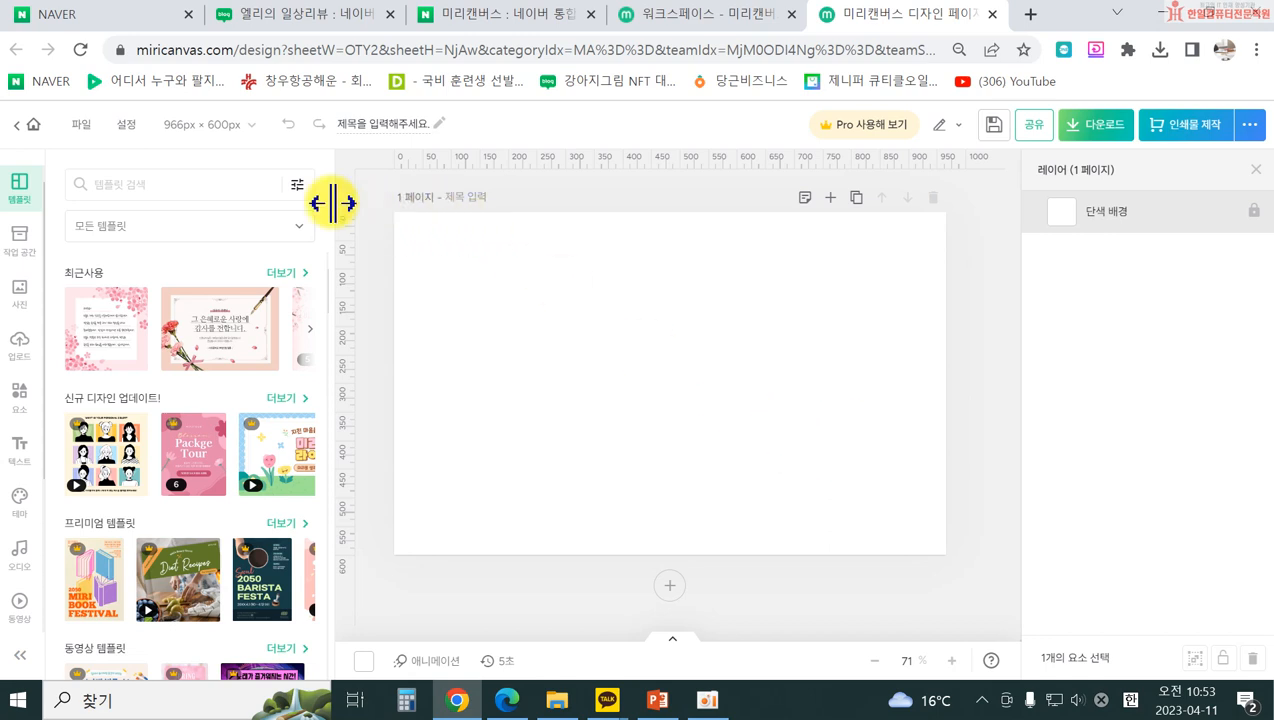
- Search the templates for 전단 and browse the resulting flyer designs
{"action": "left_click", "coordinate": [150, 186]}
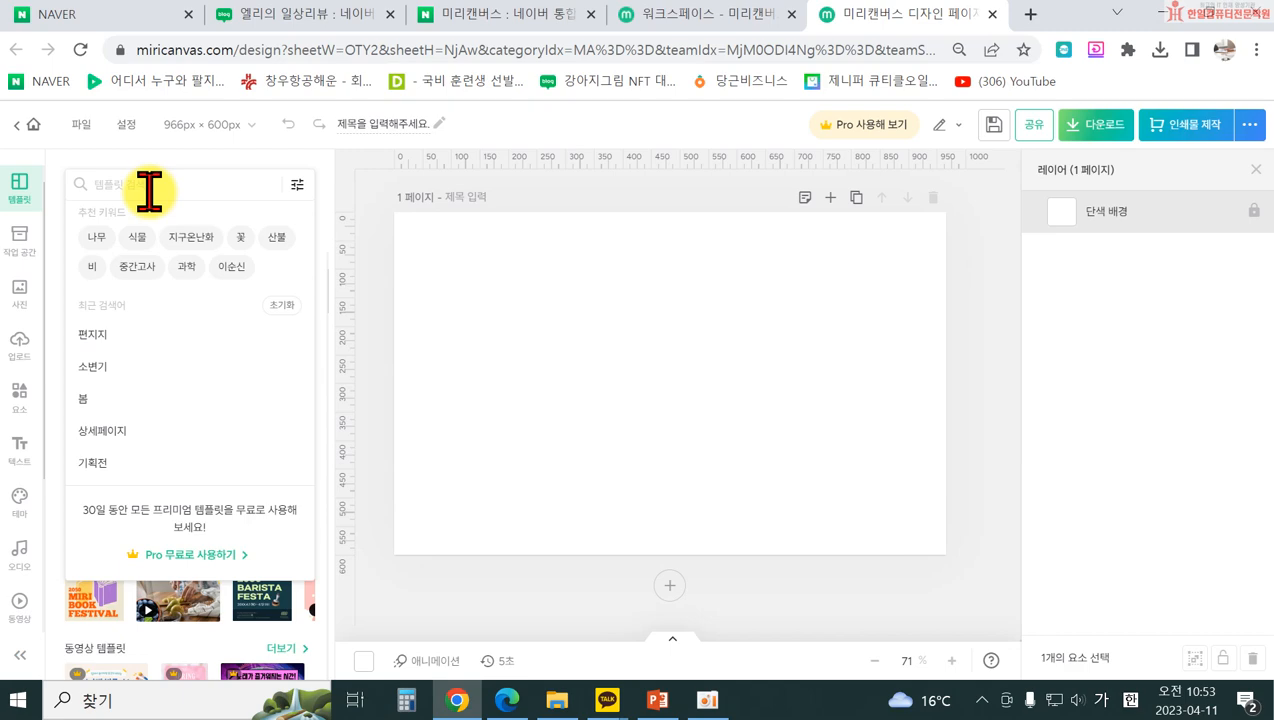
{"action": "type", "text": "전단"}
{"action": "key", "text": "Return"}
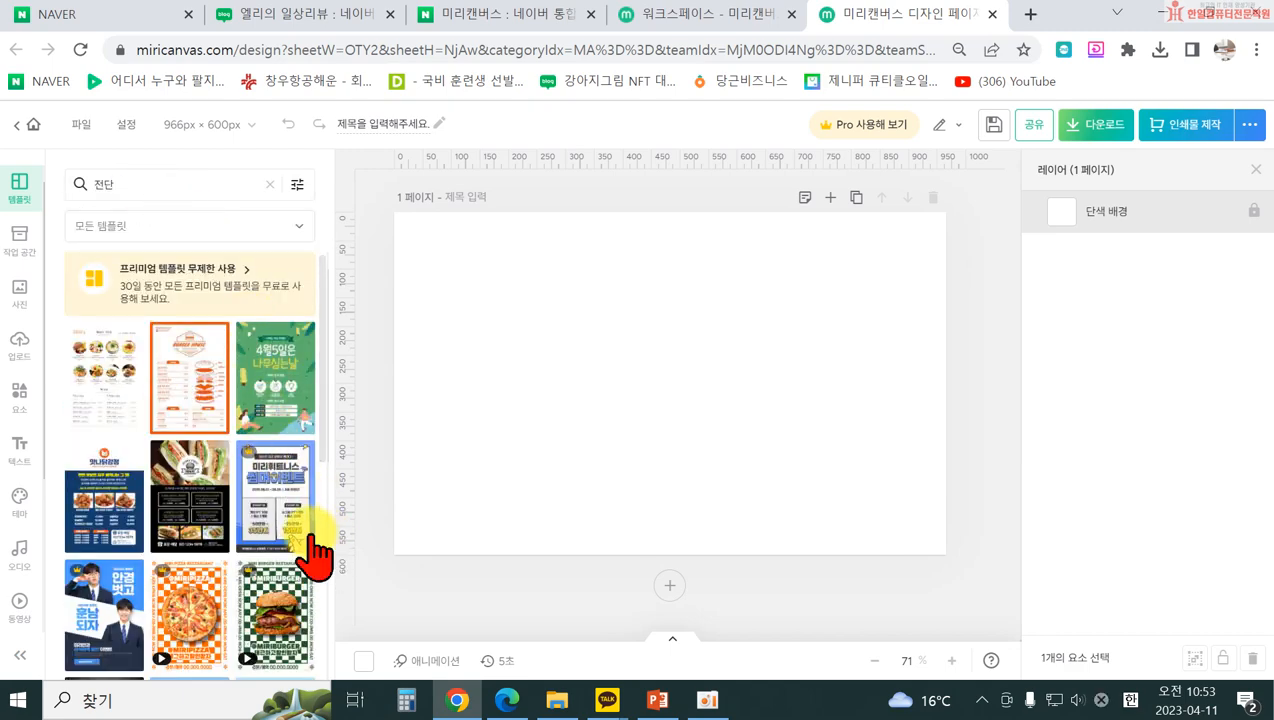
{"action": "scroll", "coordinate": [242, 540], "scroll_direction": "down", "scroll_amount": 3}
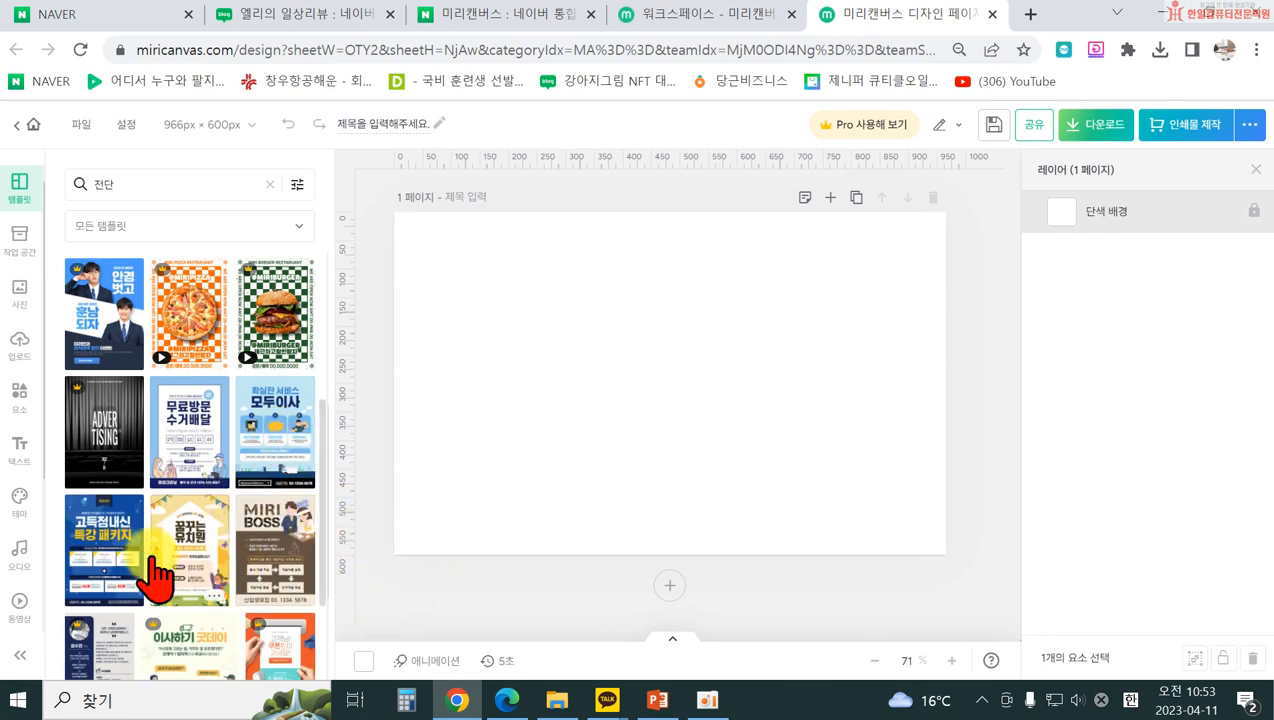
{"action": "scroll", "coordinate": [240, 580], "scroll_direction": "down", "scroll_amount": 1}
{"action": "scroll", "coordinate": [230, 615], "scroll_direction": "up", "scroll_amount": 4}
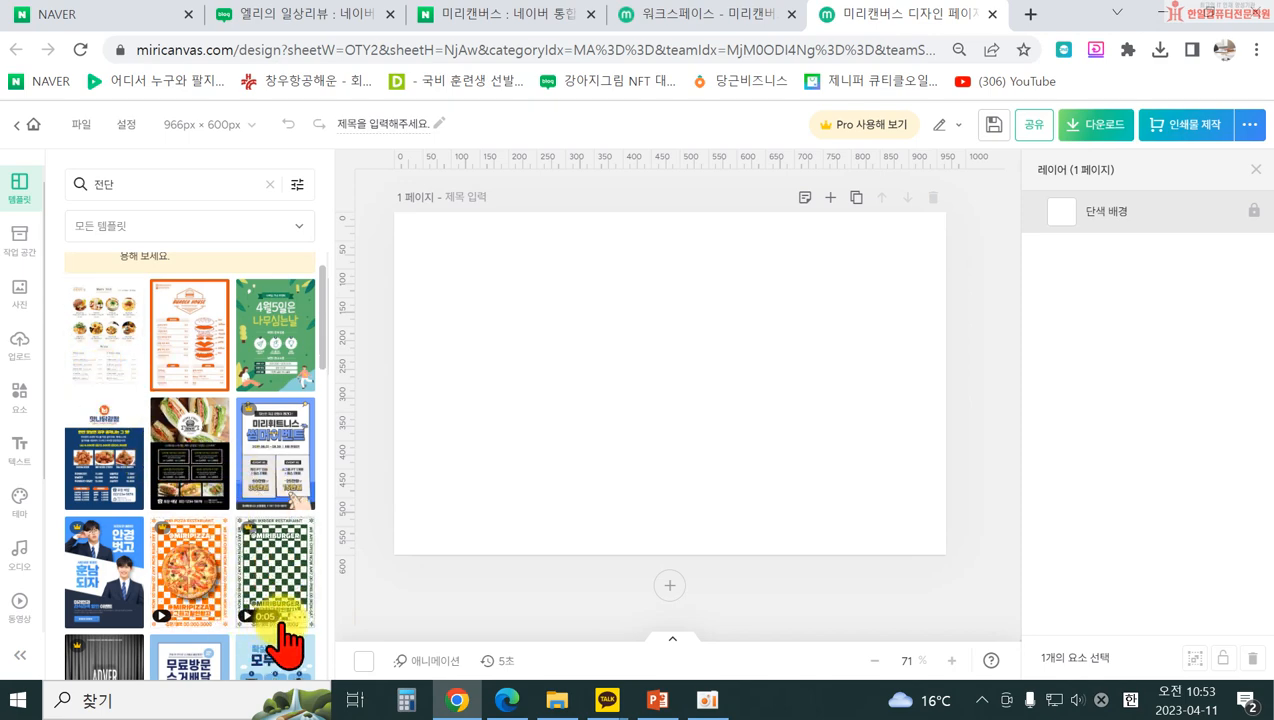
- Apply the 고득점내신 특강 패키지 flyer template to the page and delete its course and price boxes below the headline
{"action": "scroll", "coordinate": [270, 520], "scroll_direction": "down", "scroll_amount": 4}
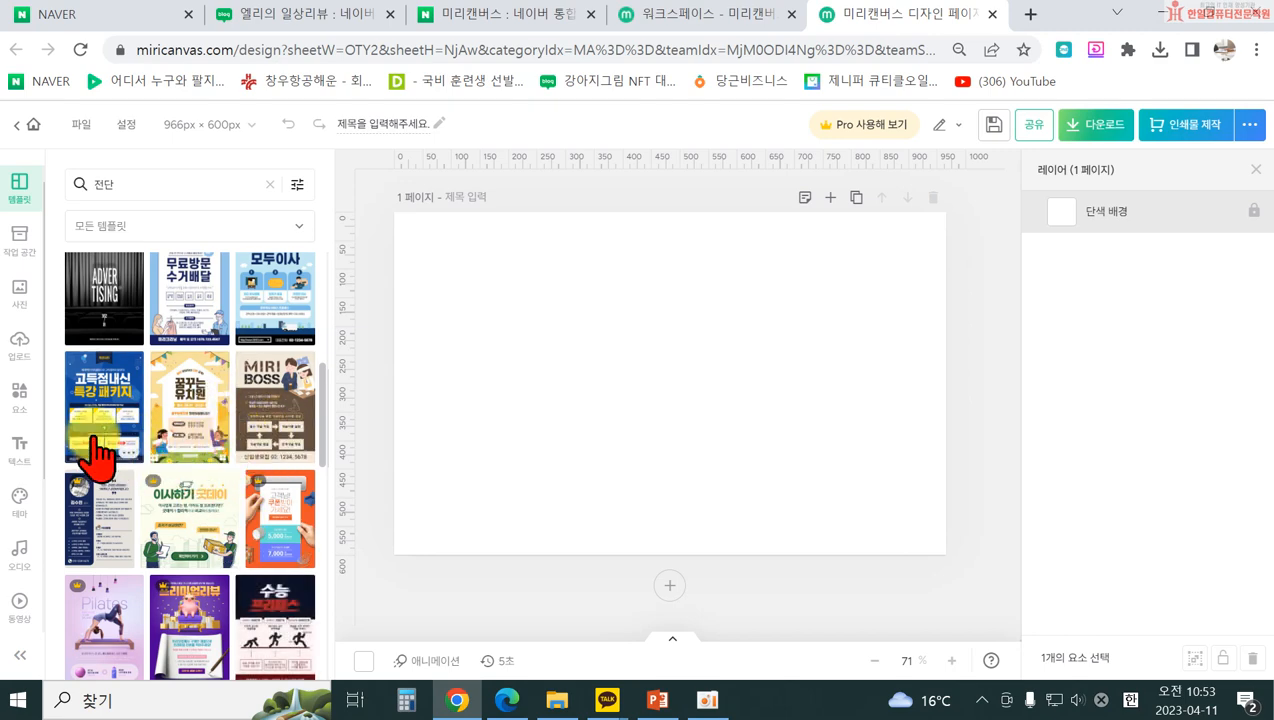
{"action": "left_click", "coordinate": [98, 413]}
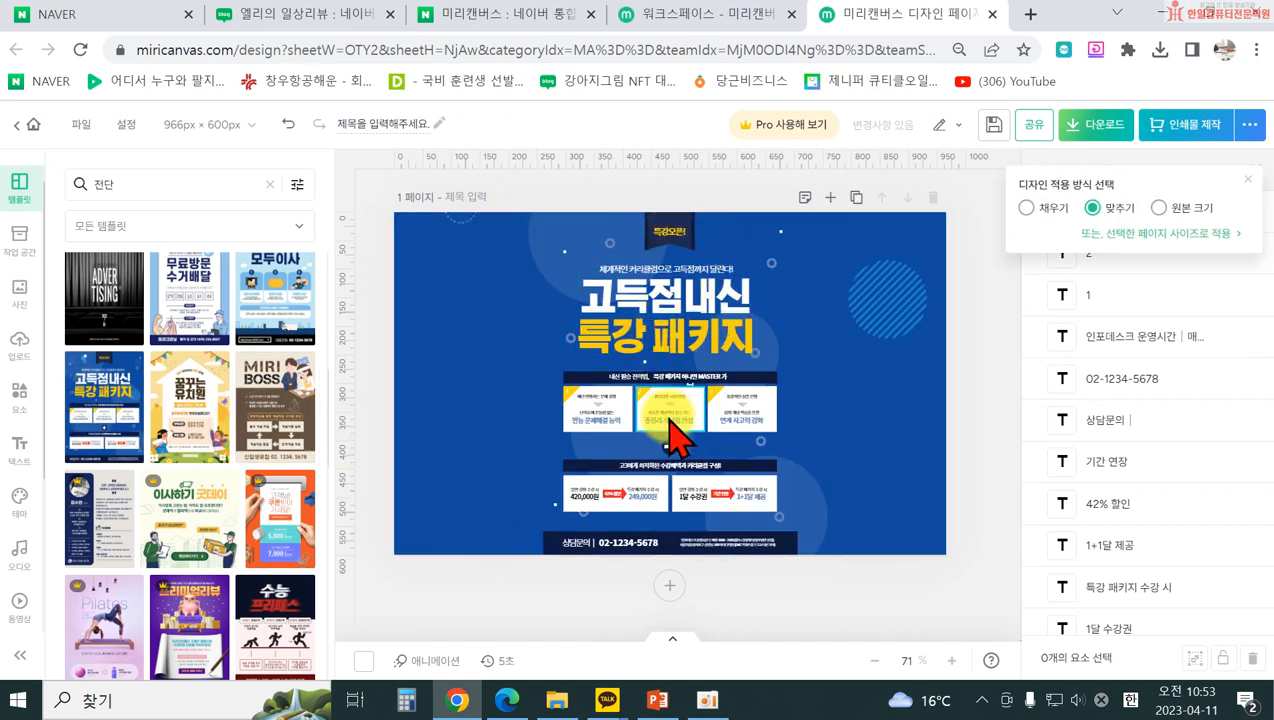
{"action": "mouse_move", "coordinate": [443, 366]}
{"action": "left_mouse_down"}
{"action": "mouse_move", "coordinate": [810, 441]}
{"action": "mouse_move", "coordinate": [735, 425]}
{"action": "left_mouse_up"}
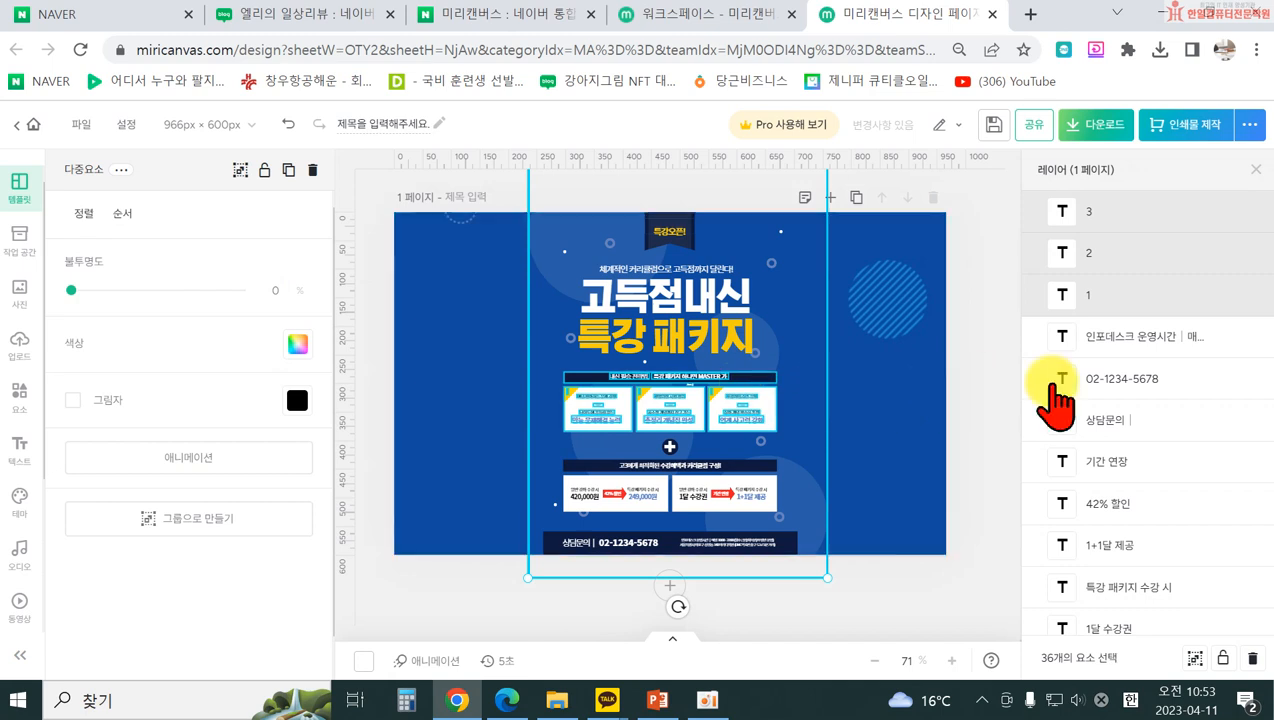
{"action": "scroll", "coordinate": [1130, 320], "scroll_direction": "down", "scroll_amount": 5}
{"action": "scroll", "coordinate": [1120, 345], "scroll_direction": "up", "scroll_amount": 5}
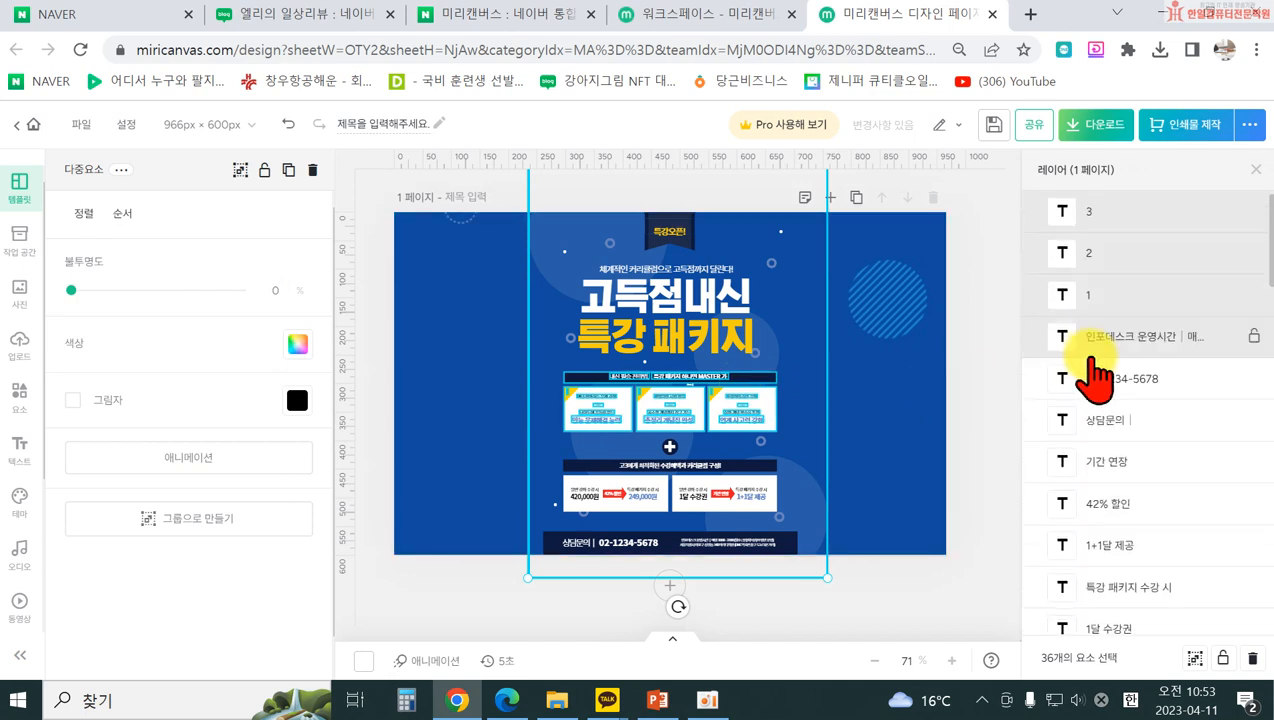
{"action": "key", "text": "Delete"}
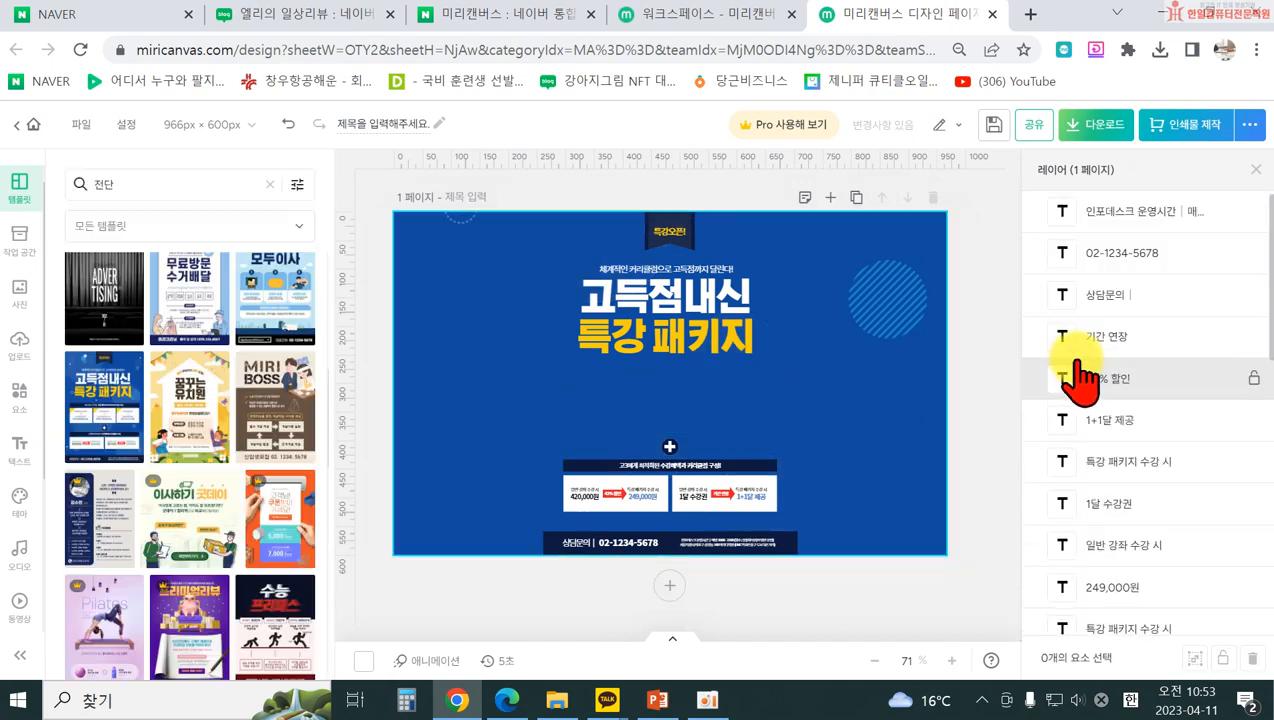
{"action": "left_click_drag", "start_coordinate": [508, 415], "coordinate": [846, 510]}
{"action": "key", "text": "Delete"}
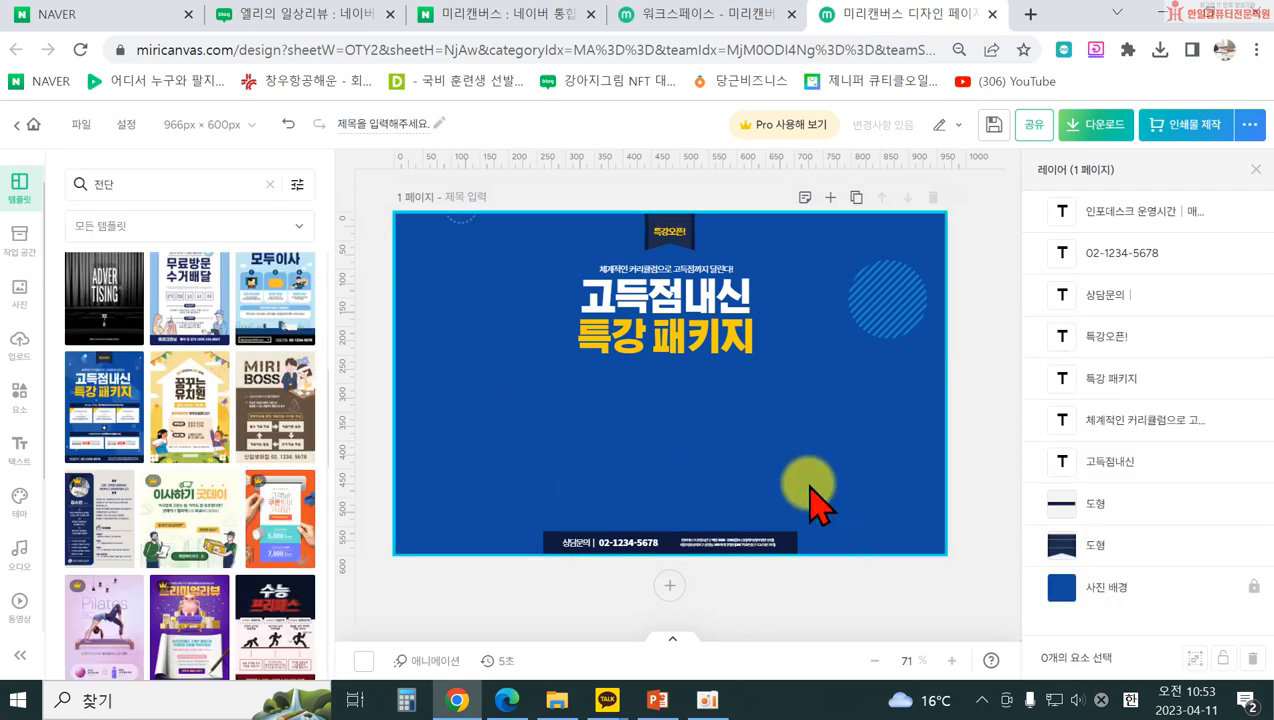
- Enlarge the headline and subtitle texts together and stretch the dark contact bar across the full page width
{"action": "left_click_drag", "start_coordinate": [515, 251], "coordinate": [656, 403]}
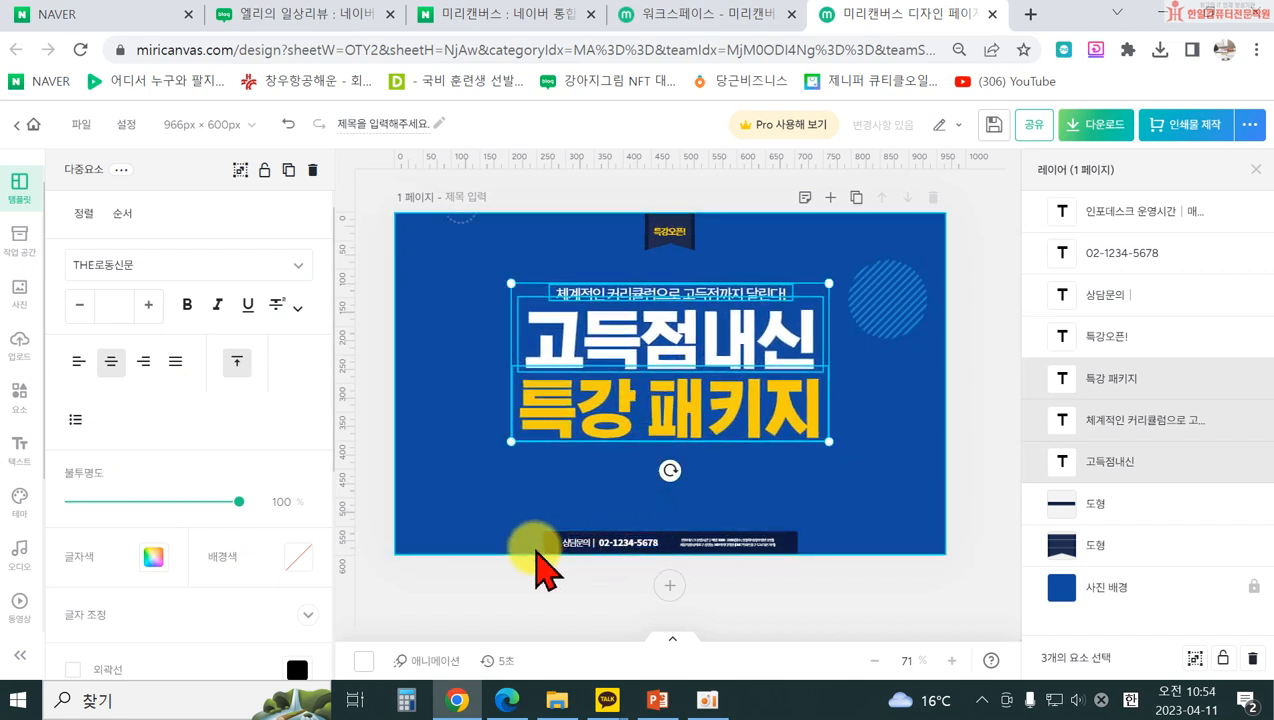
{"action": "left_click", "coordinate": [535, 546]}
{"action": "left_click_drag", "start_coordinate": [543, 546], "coordinate": [400, 540]}
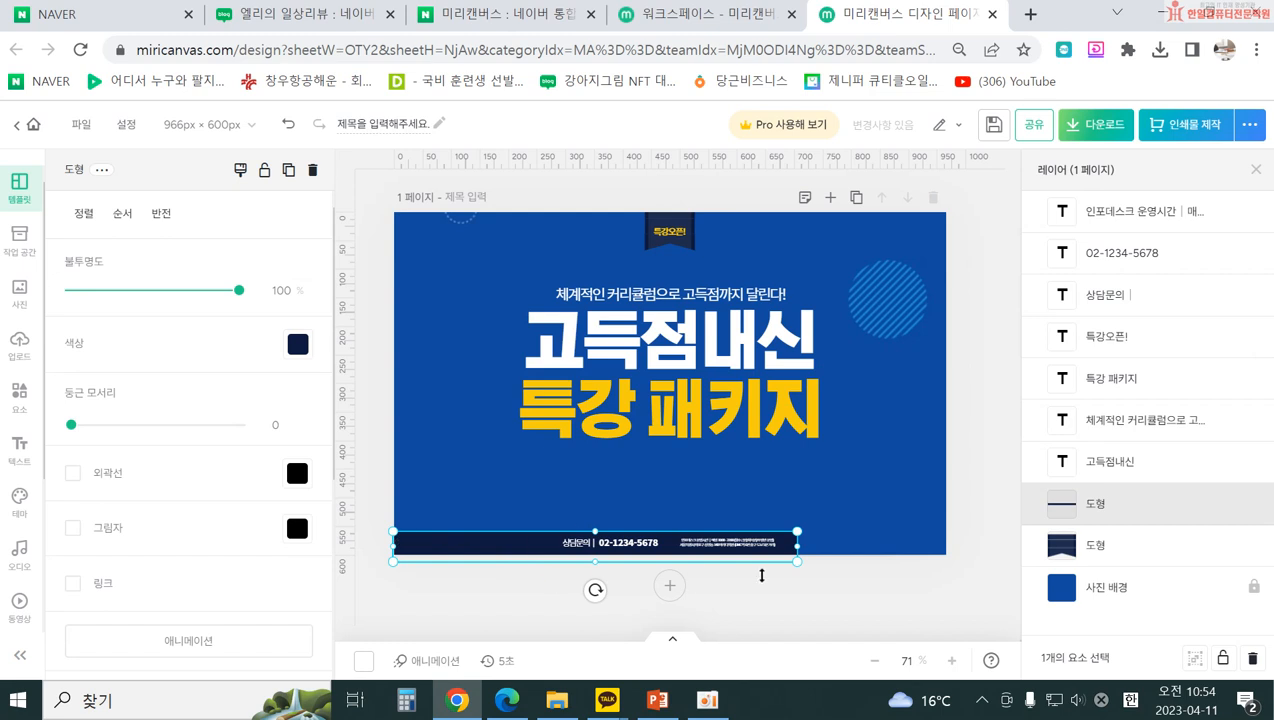
{"action": "left_click_drag", "start_coordinate": [797, 545], "coordinate": [956, 548]}
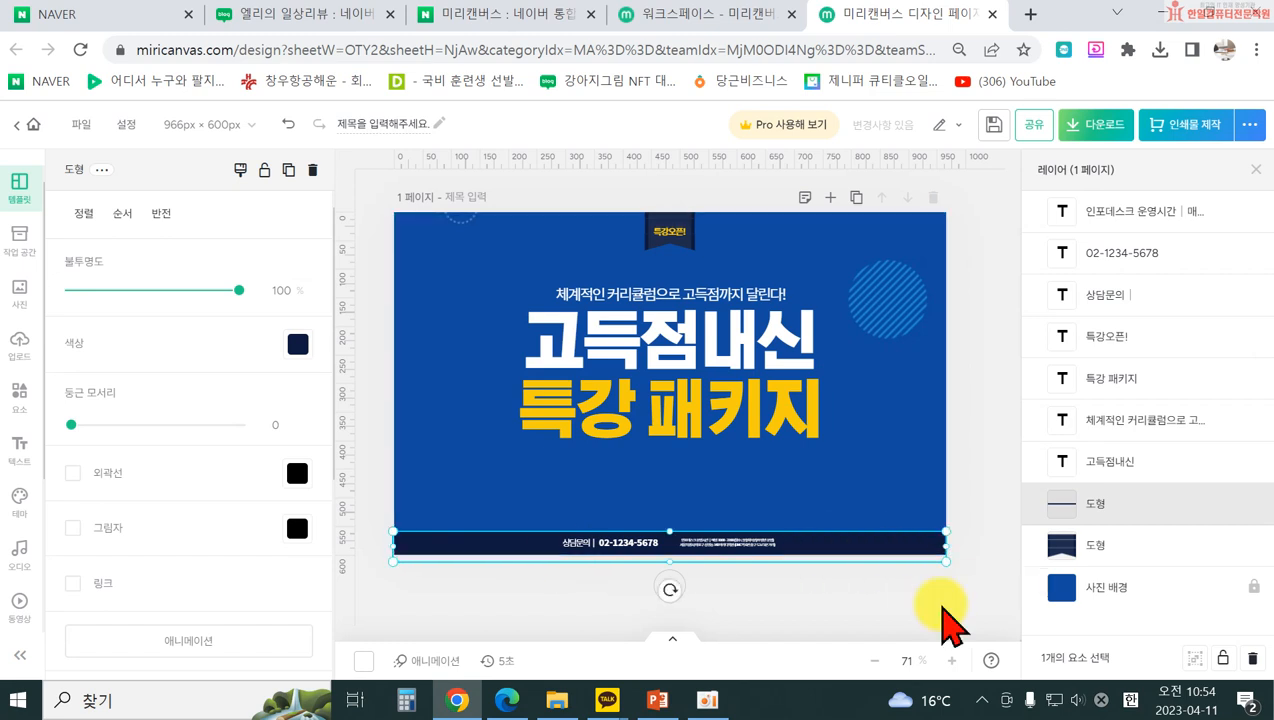
{"action": "left_click", "coordinate": [630, 543]}
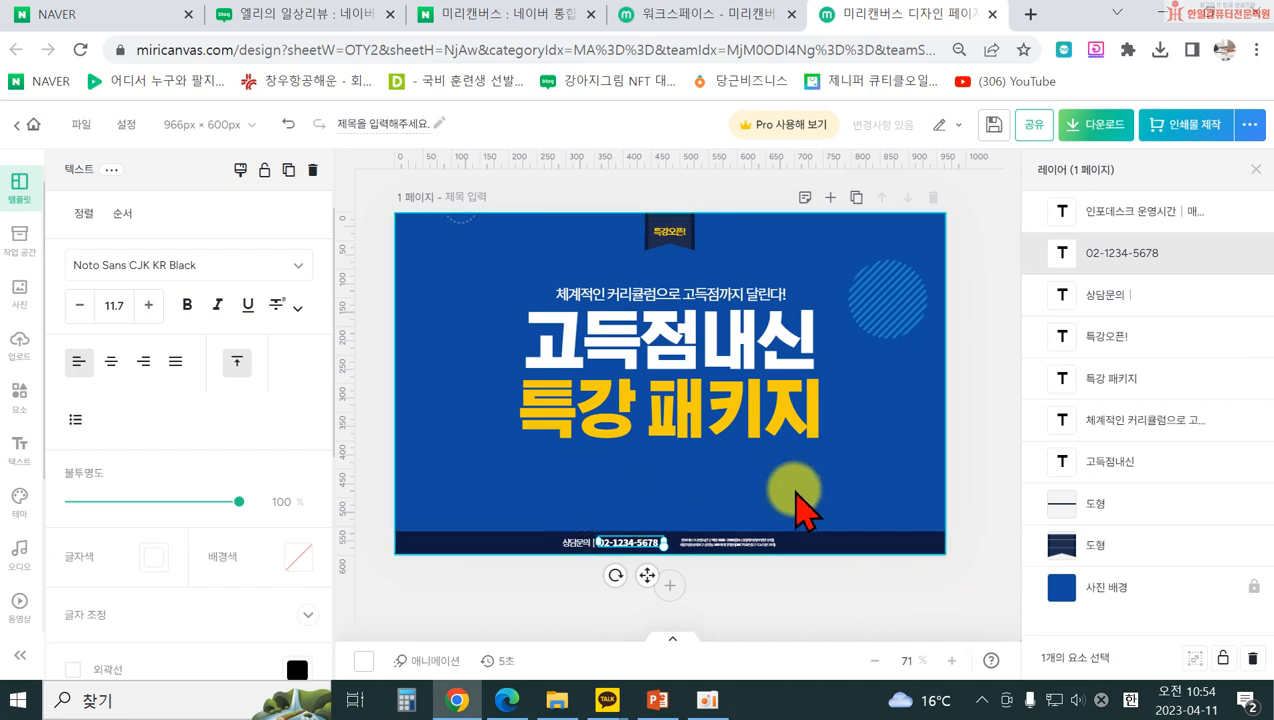
{"action": "left_click", "coordinate": [575, 350]}
{"action": "left_click", "coordinate": [580, 402]}
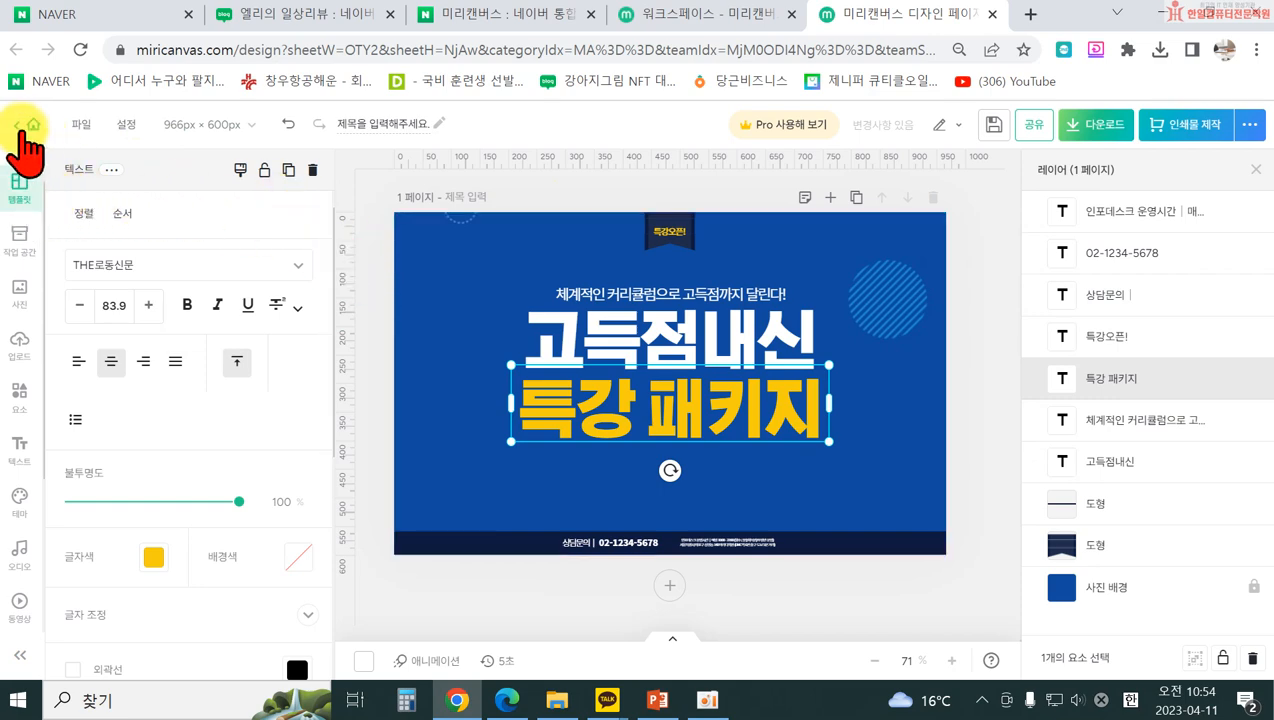
- Undo all edits of the flyer template back to the blank page
{"action": "left_click", "coordinate": [288, 124]}
{"action": "left_click", "coordinate": [288, 124]}
{"action": "left_click", "coordinate": [288, 124]}
{"action": "left_click", "coordinate": [288, 124]}
{"action": "left_click", "coordinate": [288, 124]}
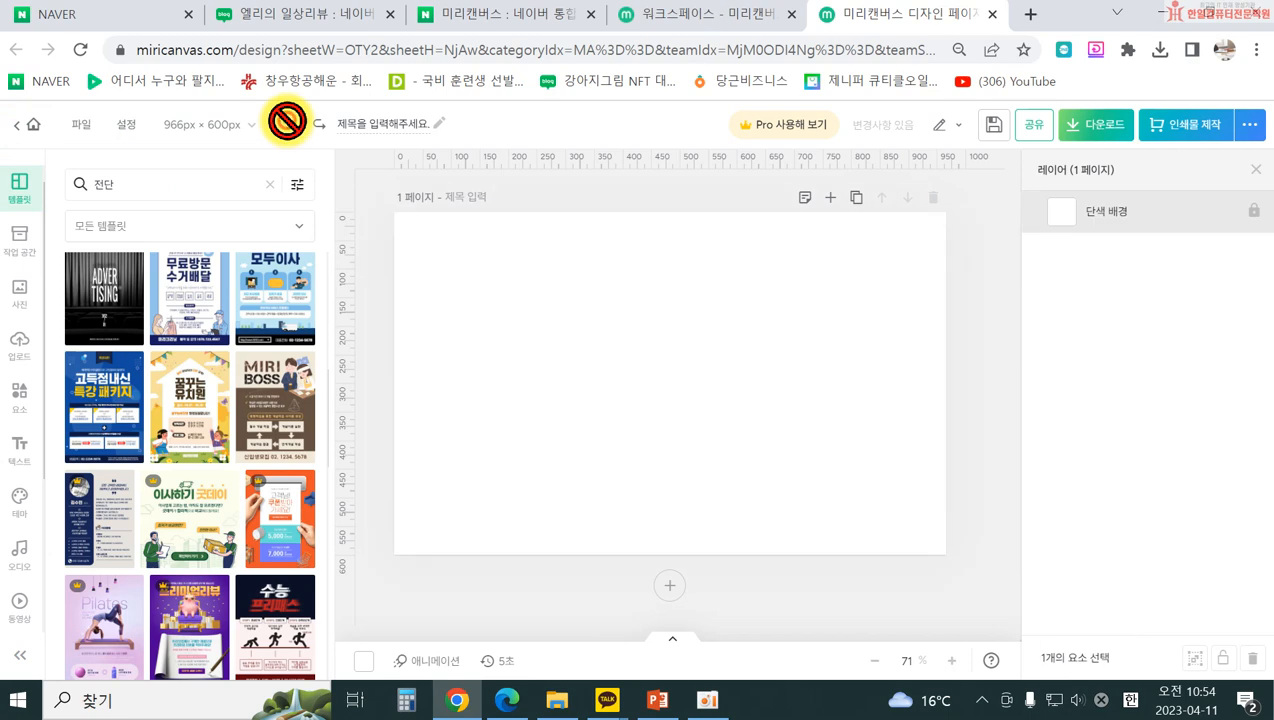
- Search the templates for 유기농 and browse the resulting designs
{"action": "left_click", "coordinate": [264, 183]}
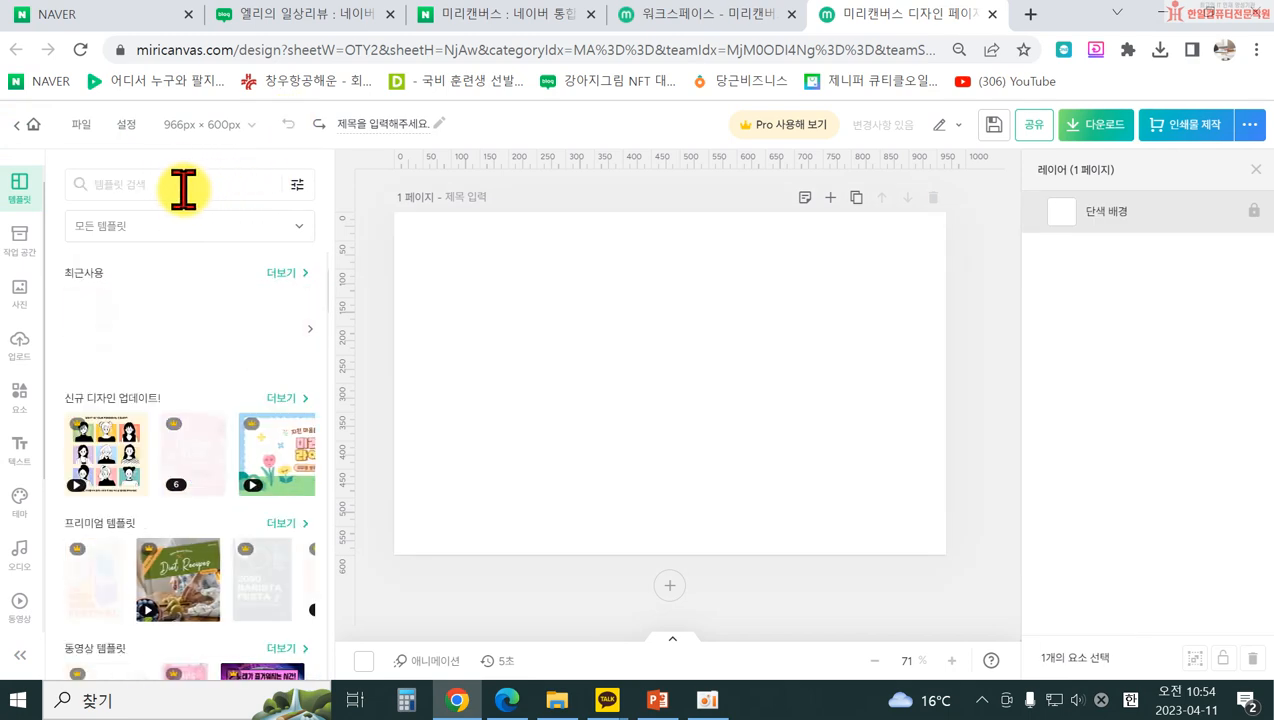
{"action": "left_click", "coordinate": [181, 185]}
{"action": "type", "text": "유기농"}
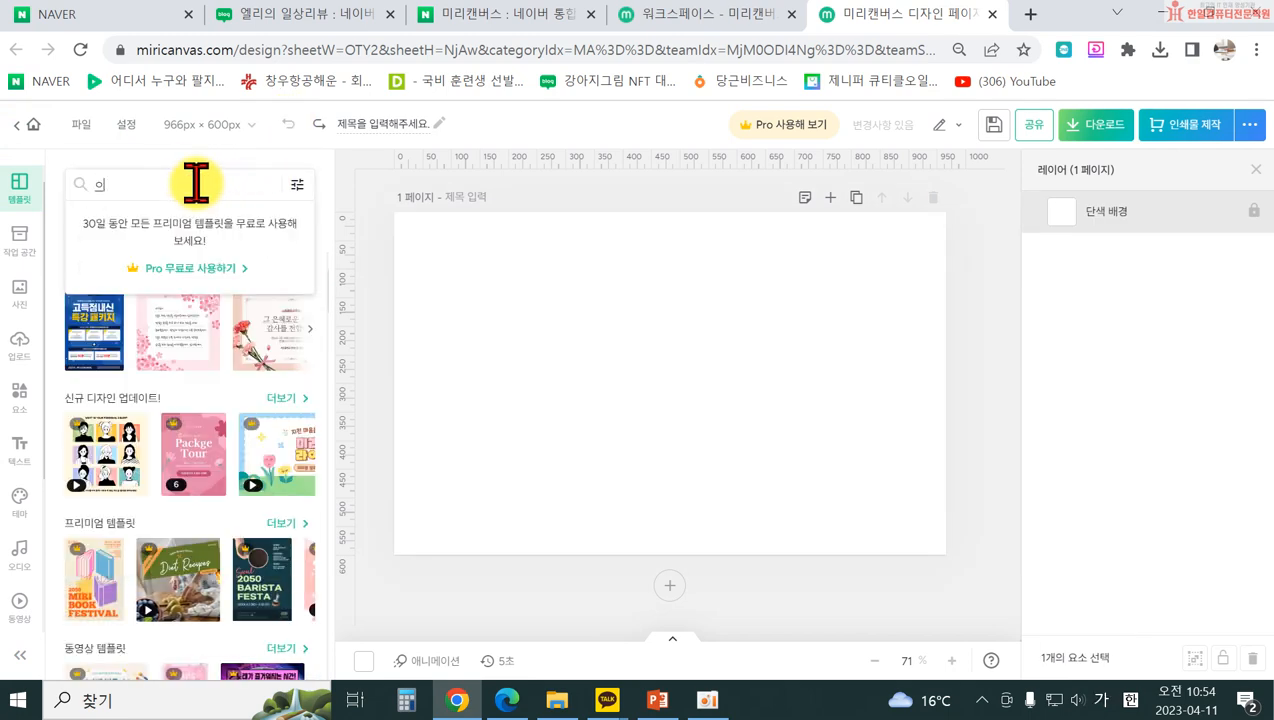
{"action": "key", "text": "Return"}
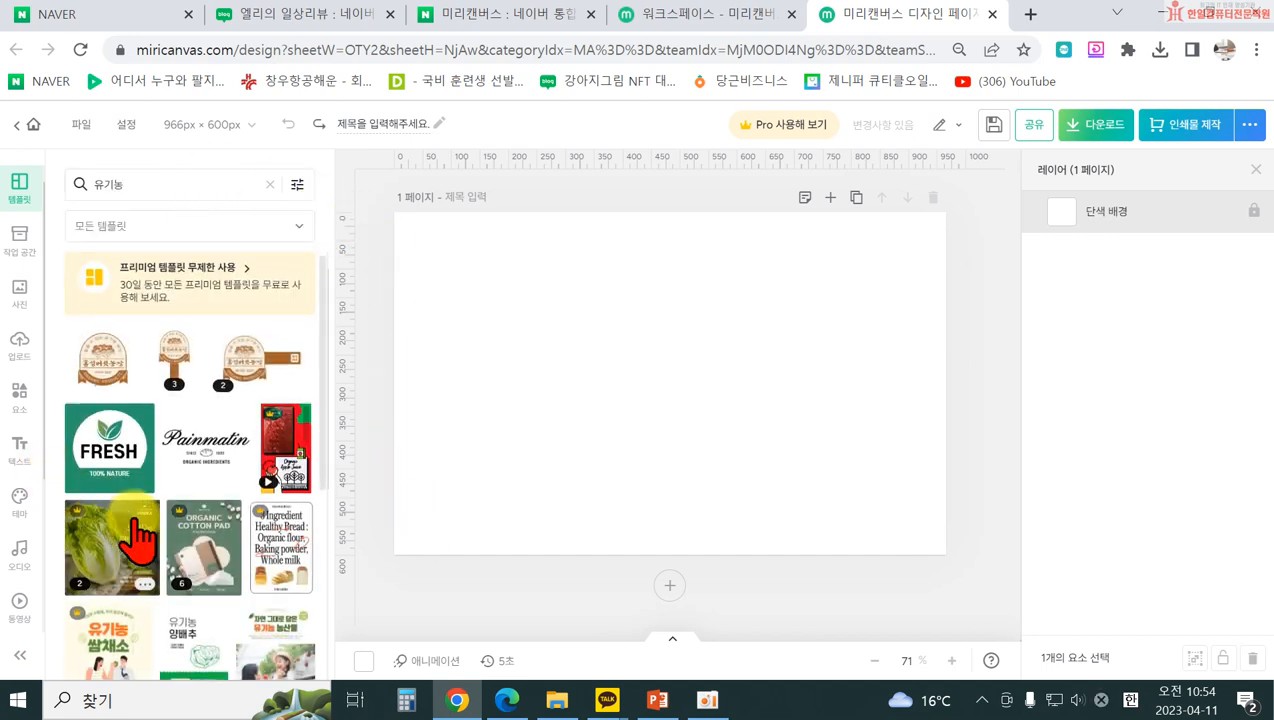
{"action": "scroll", "coordinate": [122, 540], "scroll_direction": "down", "scroll_amount": 3}
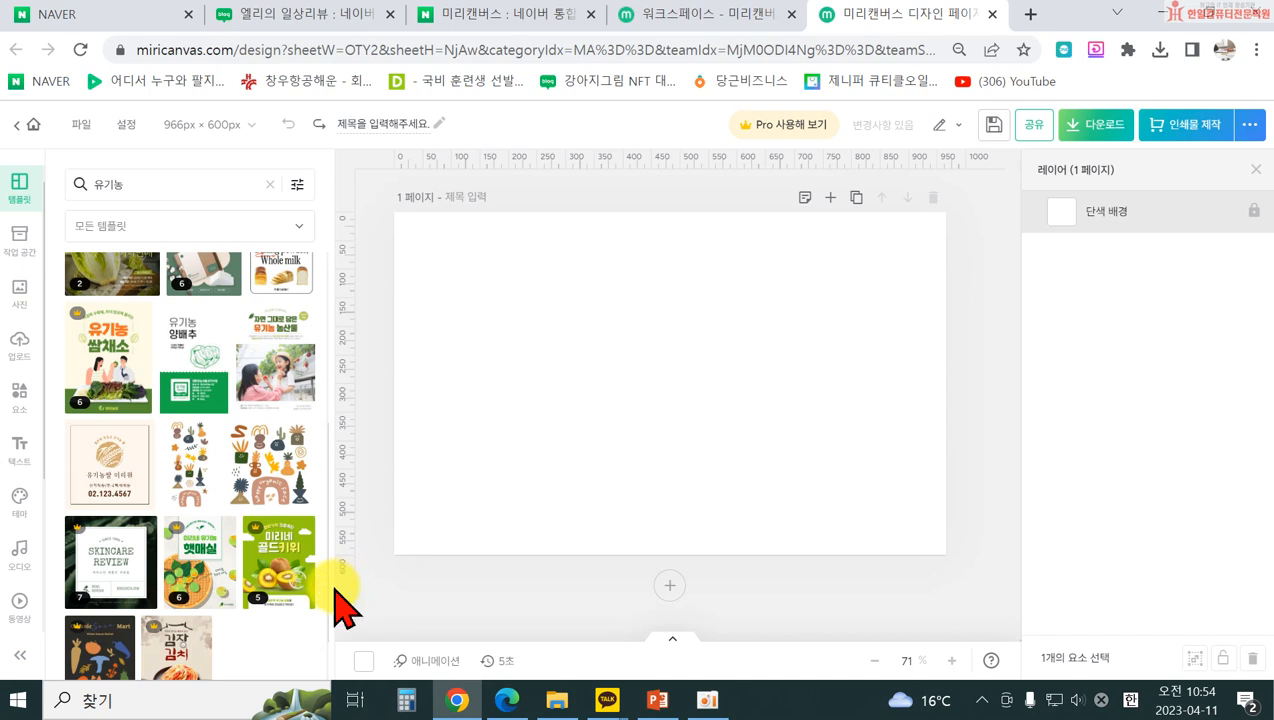
{"action": "scroll", "coordinate": [213, 612], "scroll_direction": "down", "scroll_amount": 3}
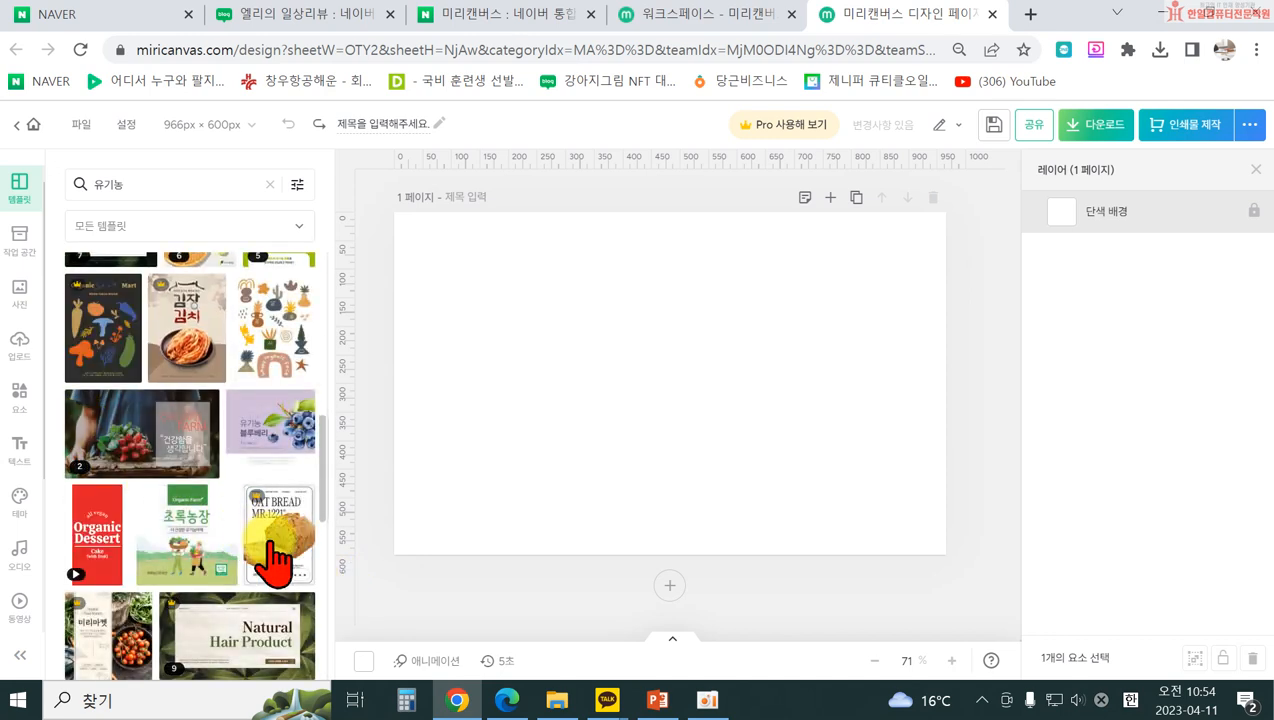
- Apply the radish photo page of the 유기농 농장 template and check its grey box, text and background as separate elements
{"action": "mouse_move", "coordinate": [147, 447]}
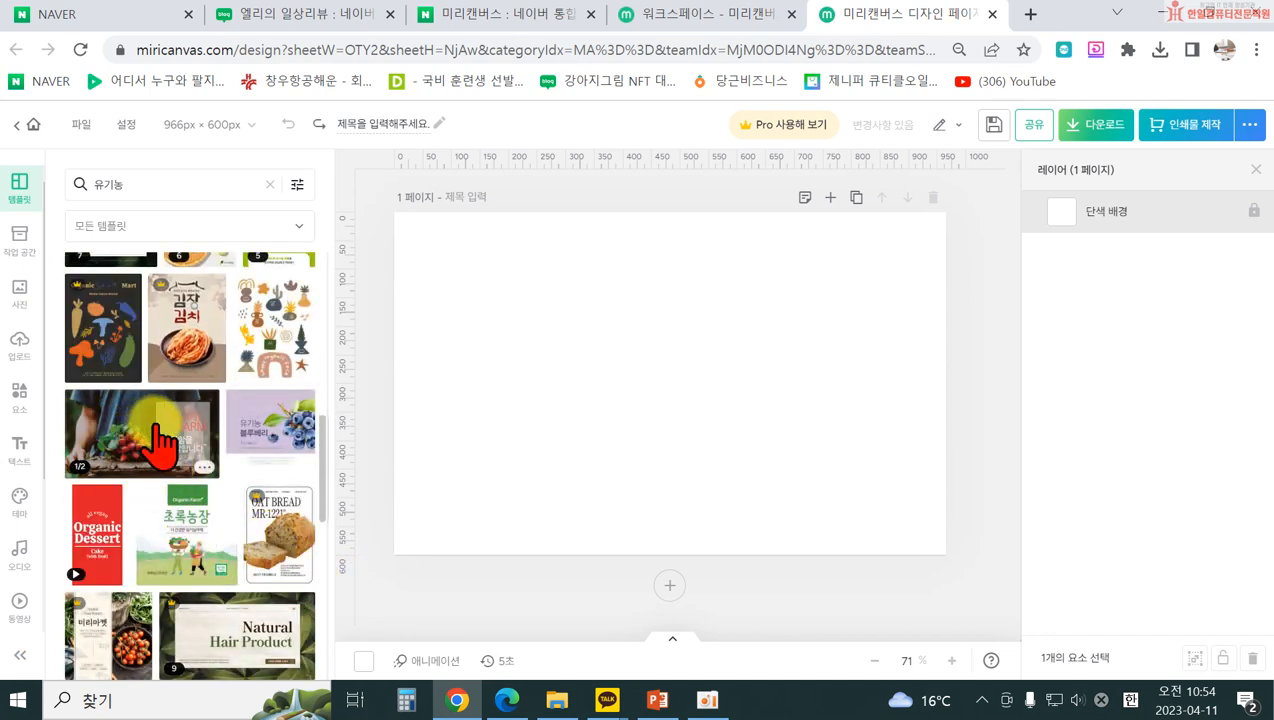
{"action": "left_click", "coordinate": [118, 452]}
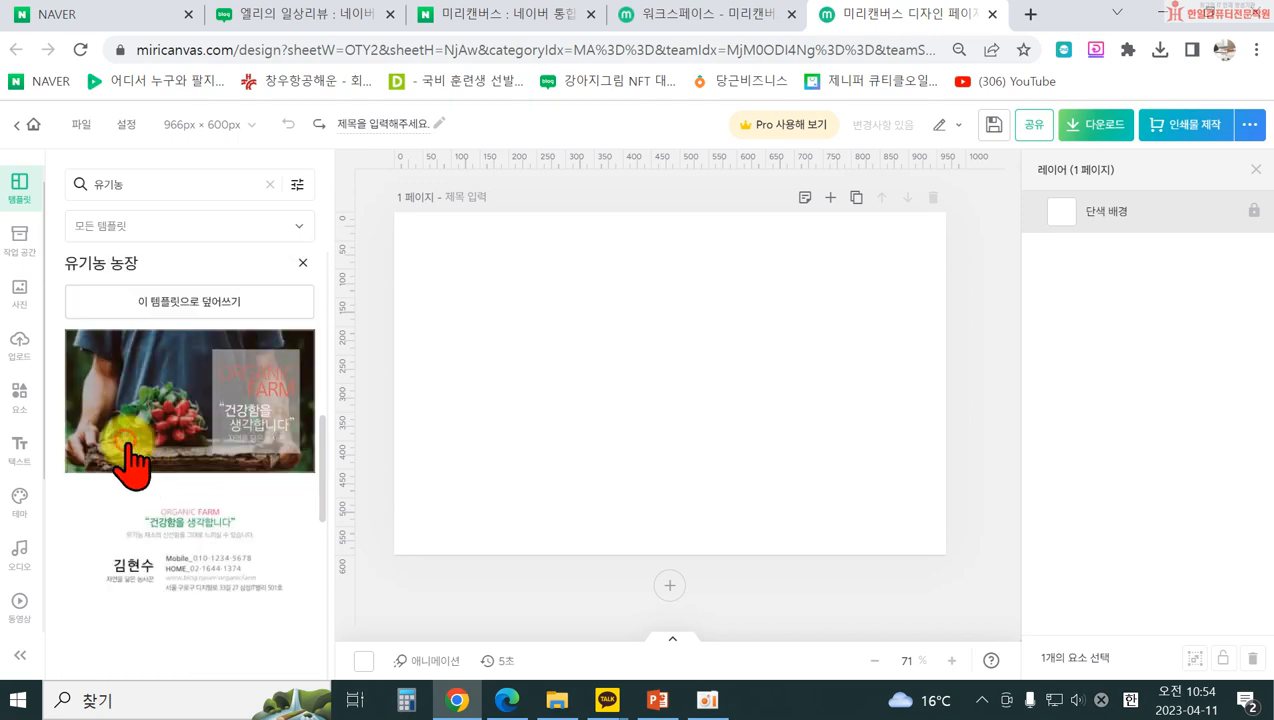
{"action": "left_click", "coordinate": [140, 415]}
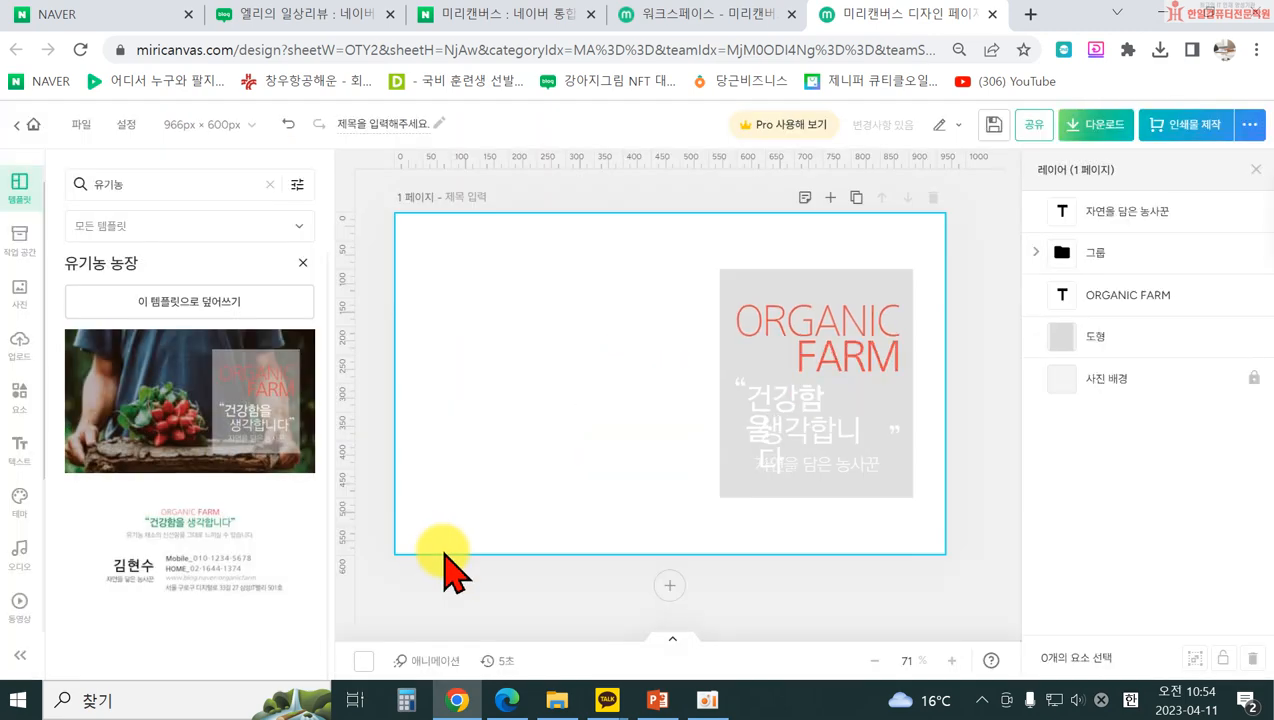
{"action": "left_click", "coordinate": [804, 482]}
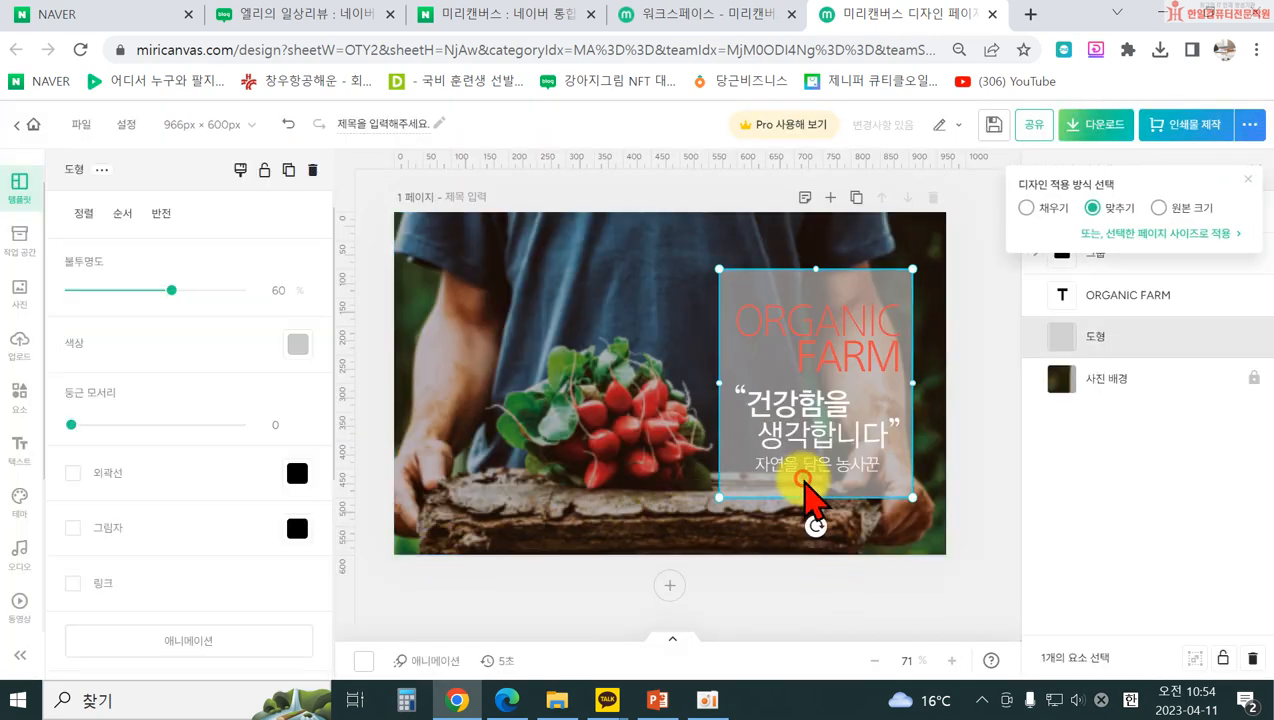
{"action": "left_click", "coordinate": [805, 368]}
{"action": "left_click", "coordinate": [805, 362]}
{"action": "left_click", "coordinate": [465, 350]}
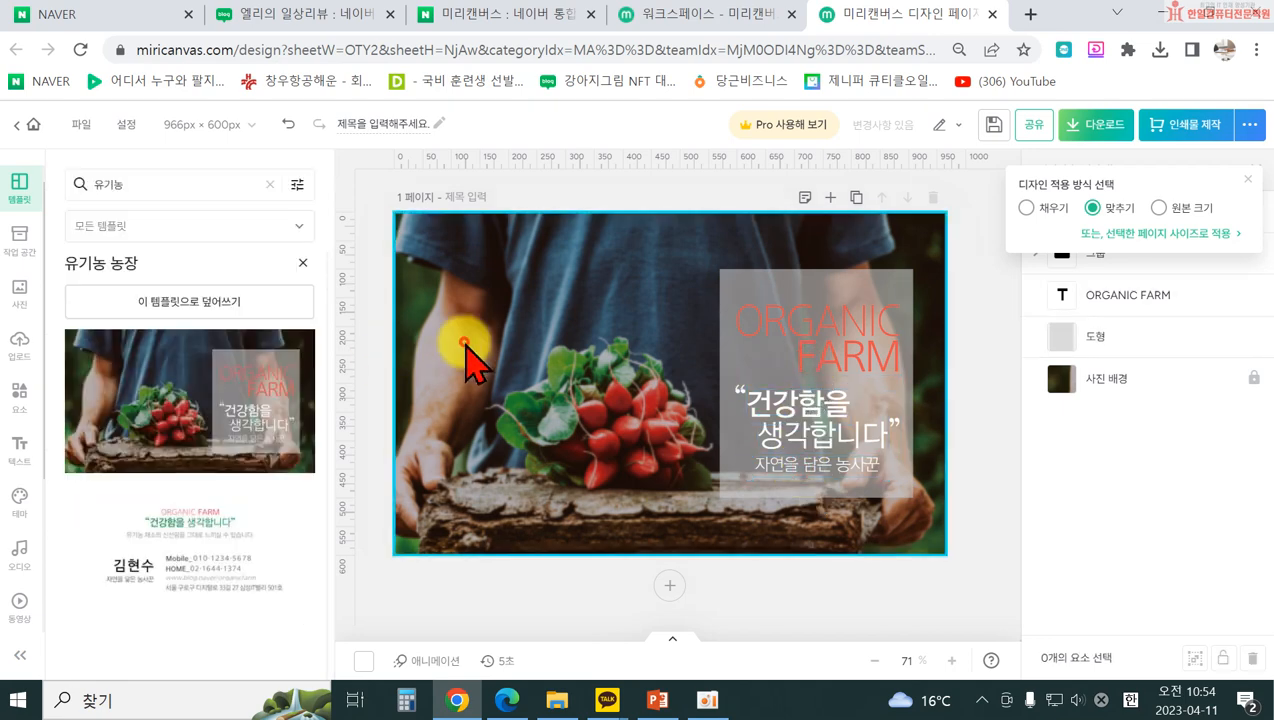
{"action": "left_click", "coordinate": [856, 664]}
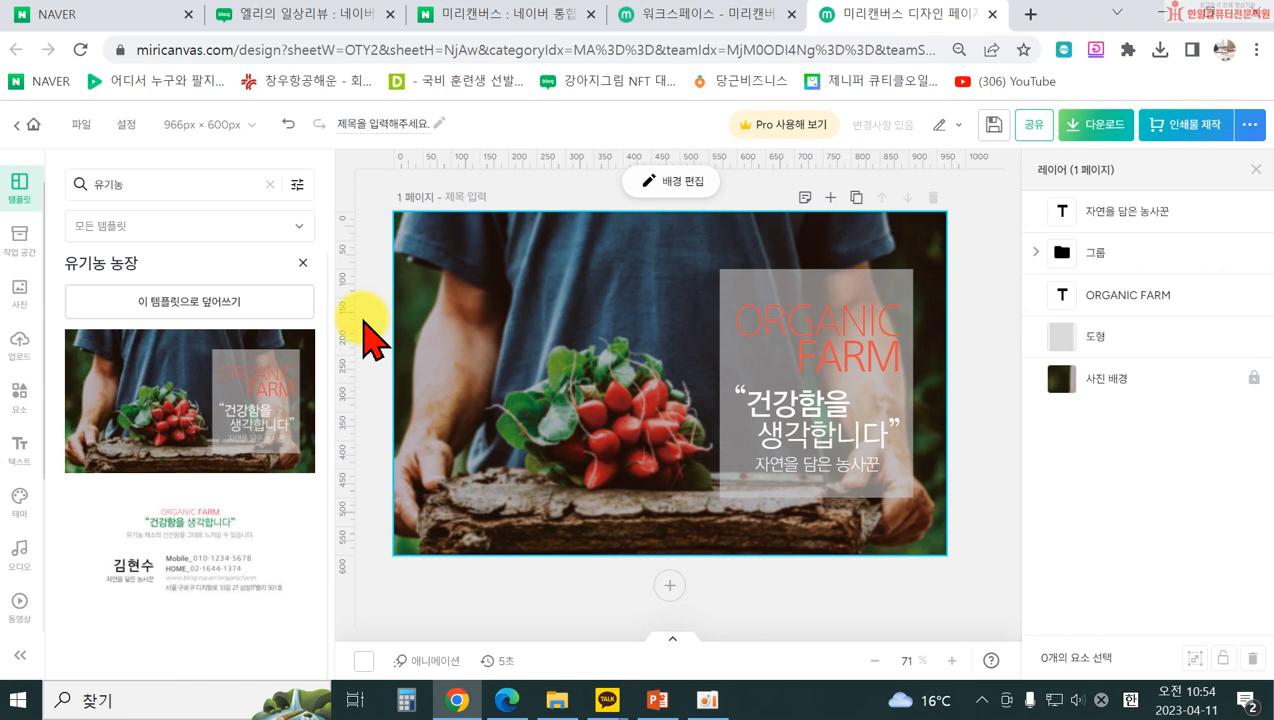
- Clear the template search and browse the general template collections
{"action": "left_click", "coordinate": [270, 190]}
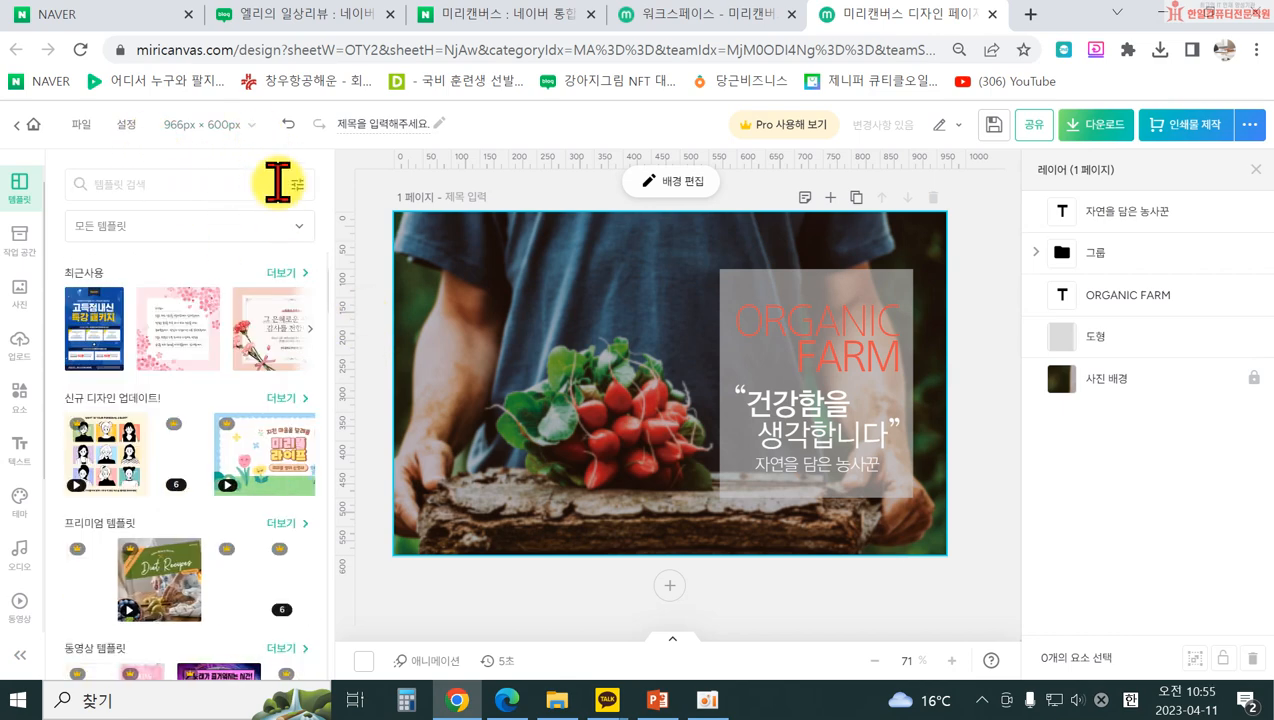
{"action": "scroll", "coordinate": [296, 549], "scroll_direction": "down", "scroll_amount": 2}
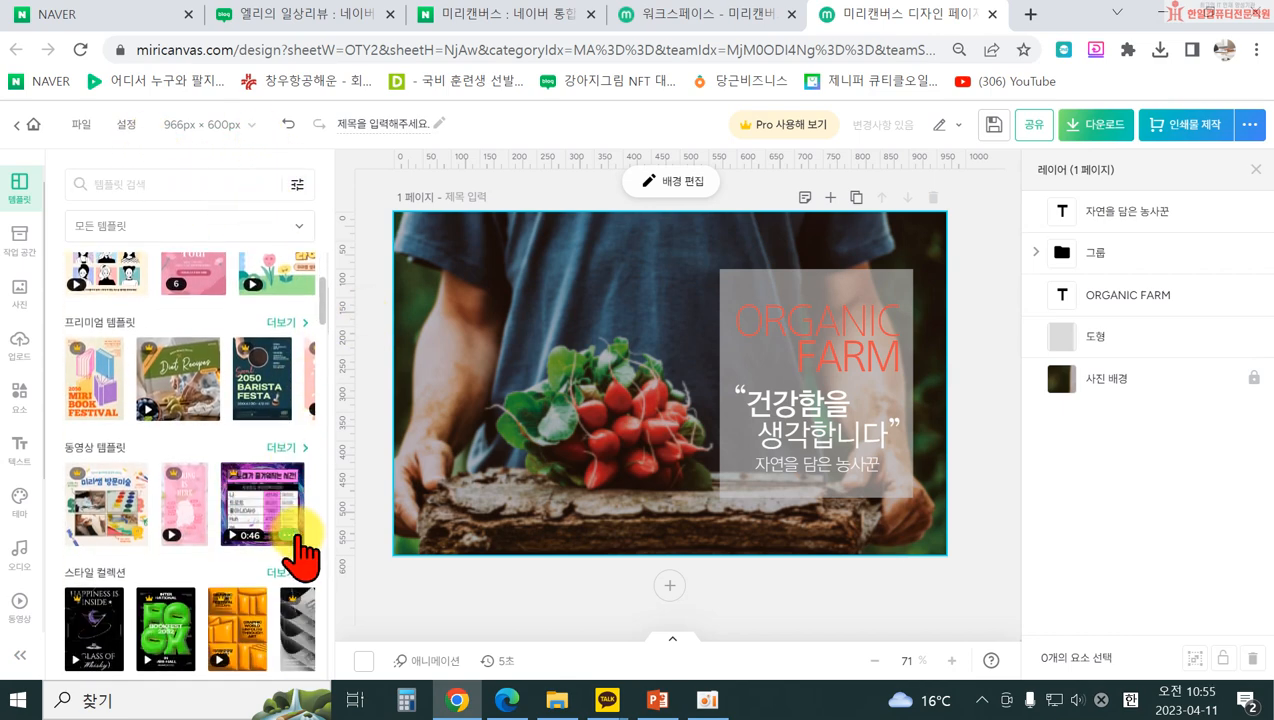
{"action": "scroll", "coordinate": [300, 555], "scroll_direction": "down", "scroll_amount": 4}
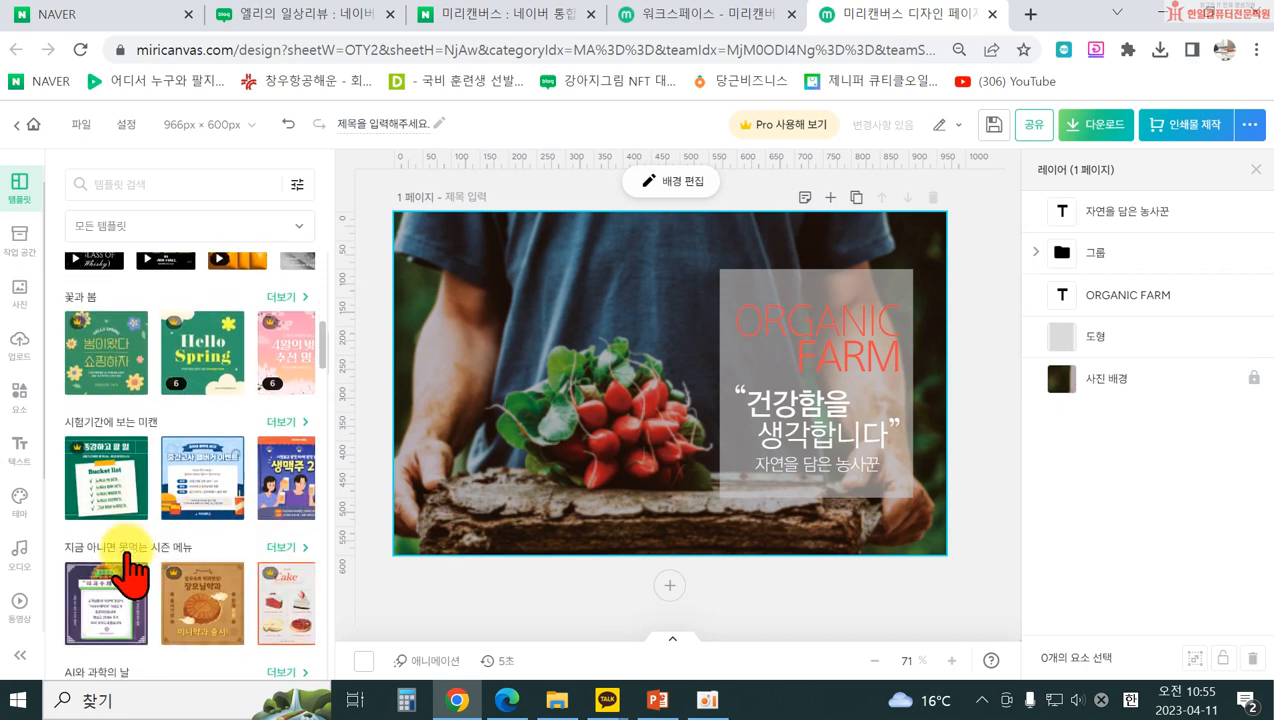
{"action": "scroll", "coordinate": [160, 580], "scroll_direction": "down", "scroll_amount": 2}
{"action": "scroll", "coordinate": [250, 555], "scroll_direction": "down", "scroll_amount": 5}
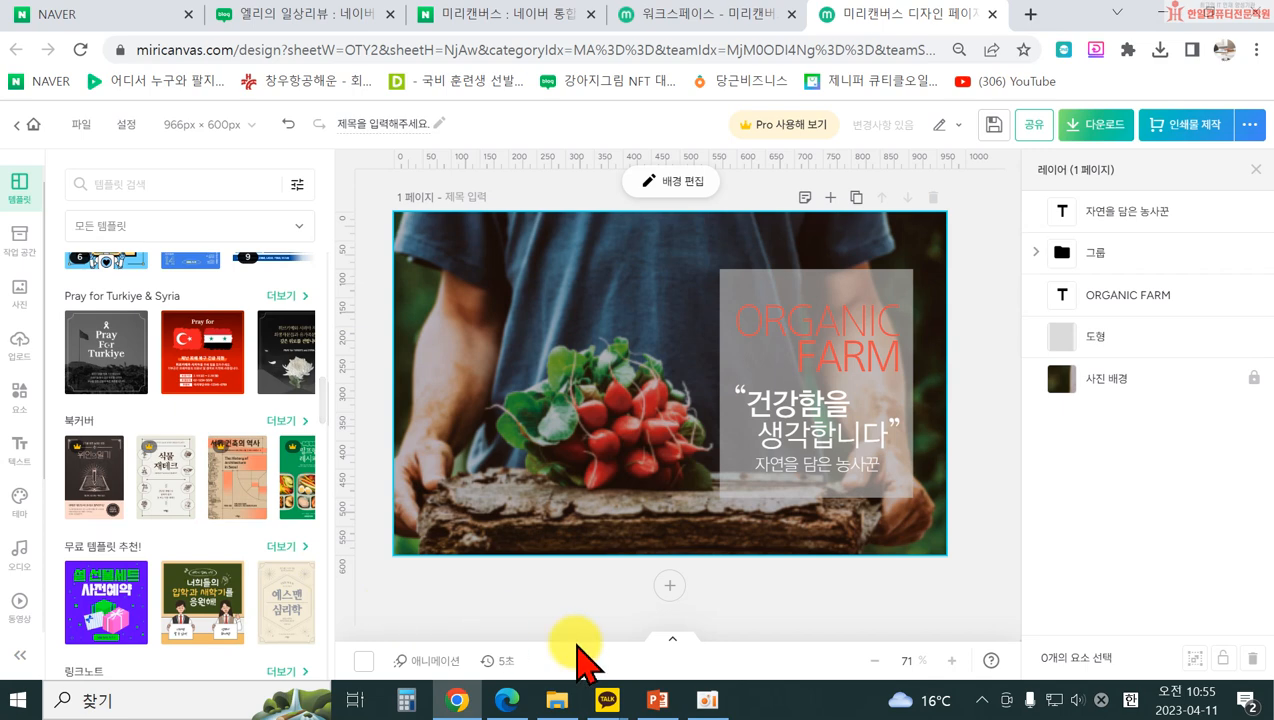
- Delete all text and shape elements over the radish photo and undo everything back to the blank page
{"action": "left_click_drag", "start_coordinate": [962, 586], "coordinate": [340, 188]}
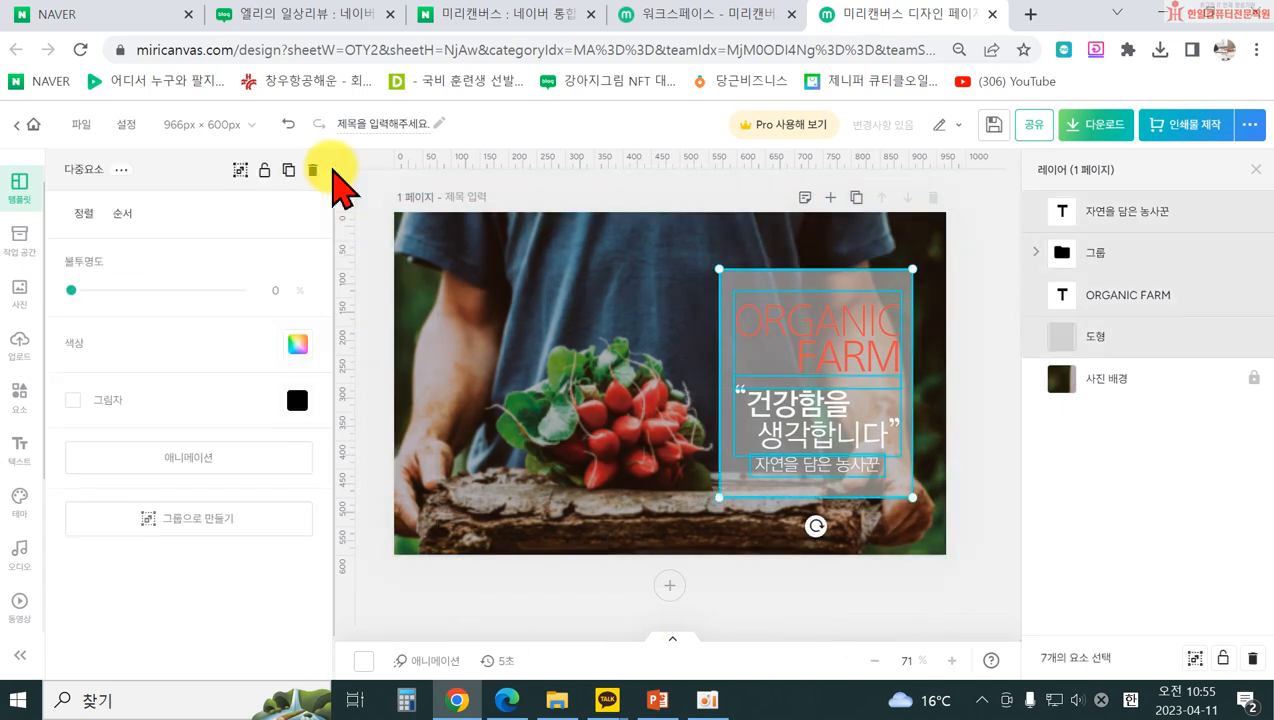
{"action": "left_click", "coordinate": [314, 170]}
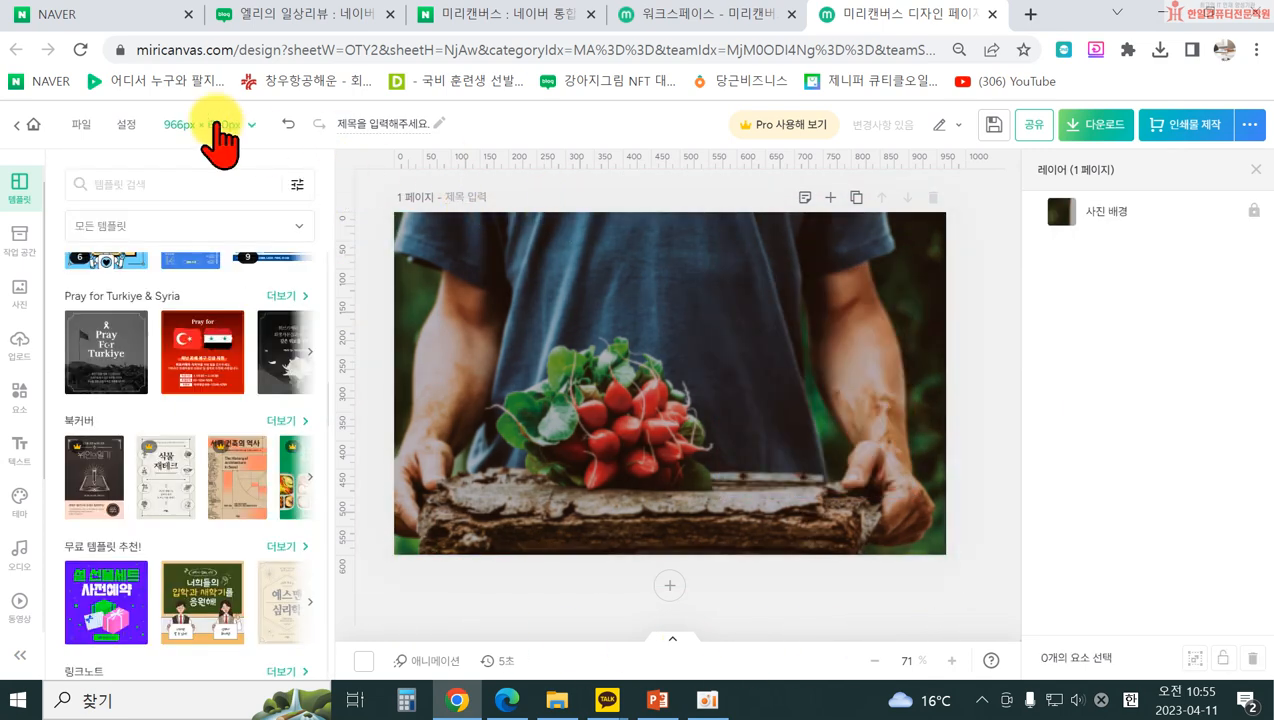
{"action": "left_click", "coordinate": [286, 124]}
{"action": "left_click", "coordinate": [288, 124]}
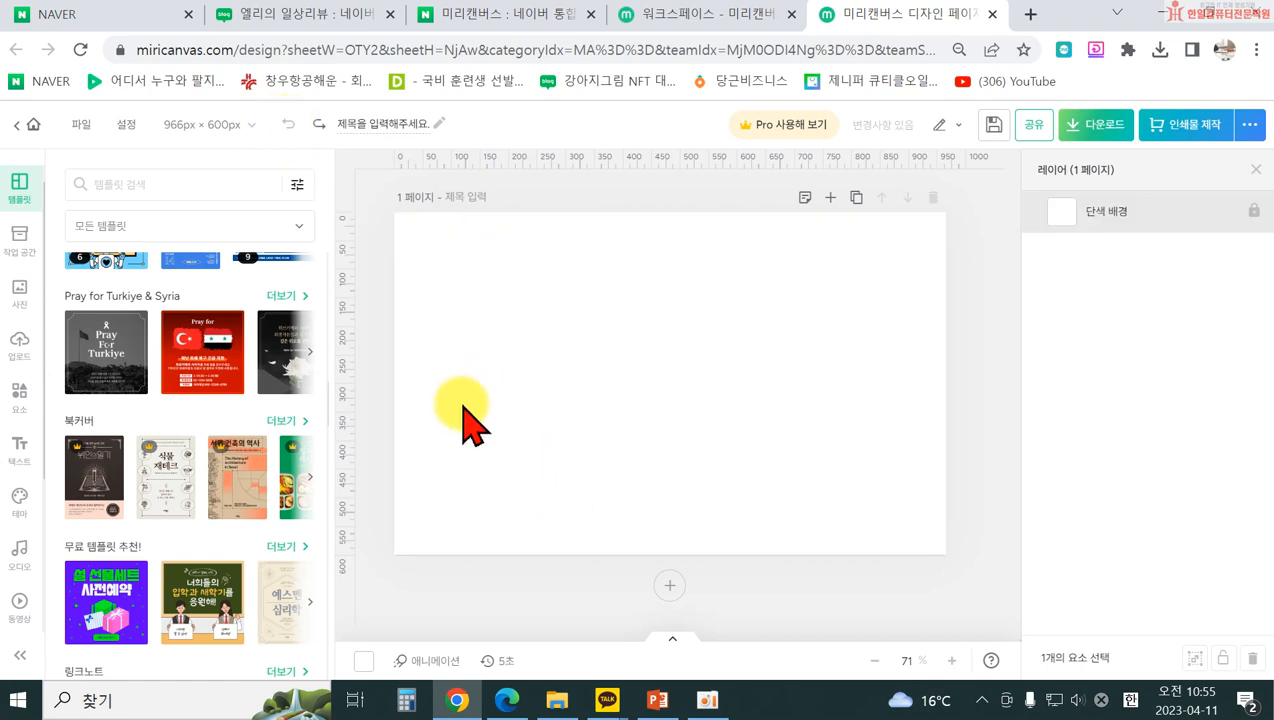
- Upload the image drink-gbc6812f3e_1920 from the 엘리블로그 folder on the desktop
{"action": "left_click", "coordinate": [17, 300]}
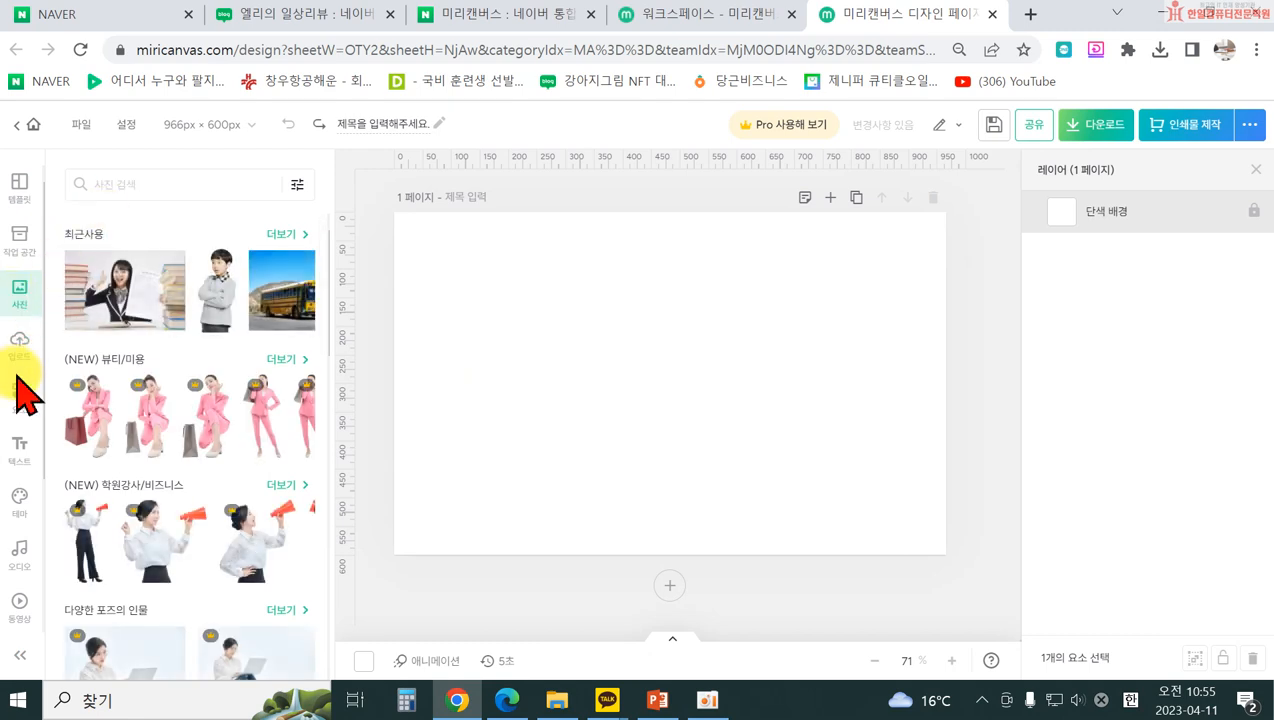
{"action": "left_click", "coordinate": [19, 345]}
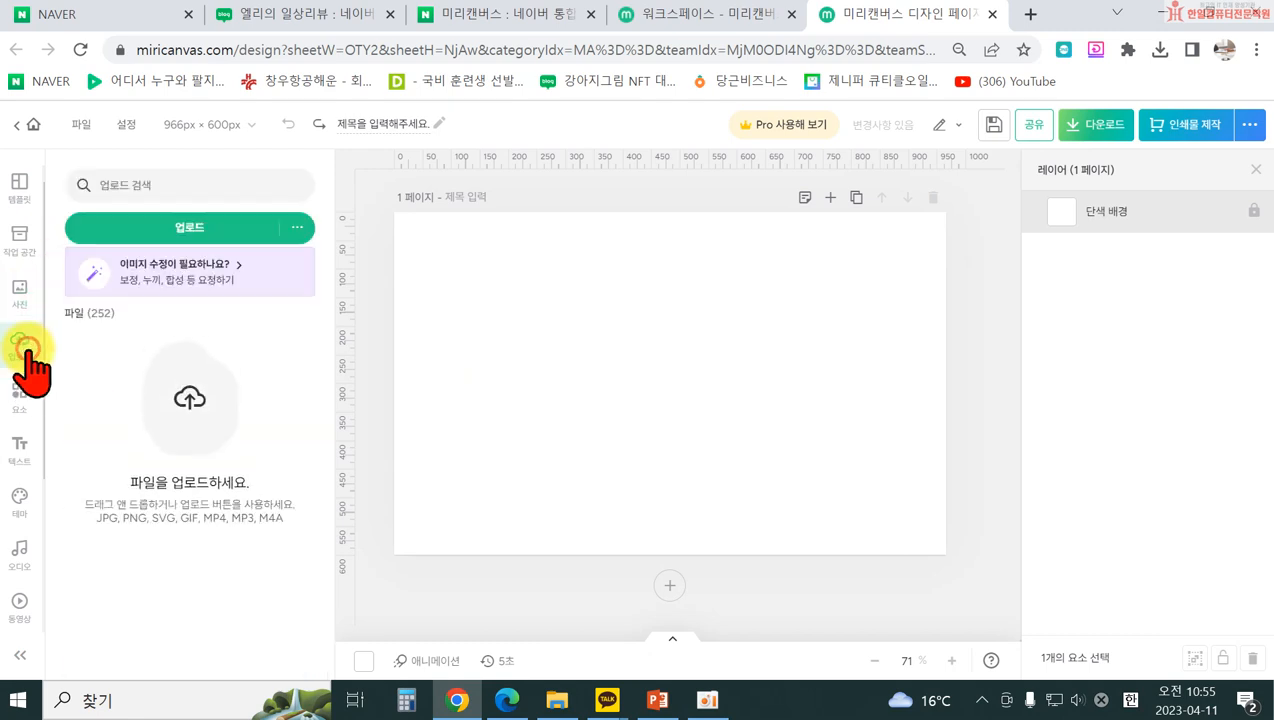
{"action": "left_click", "coordinate": [140, 224]}
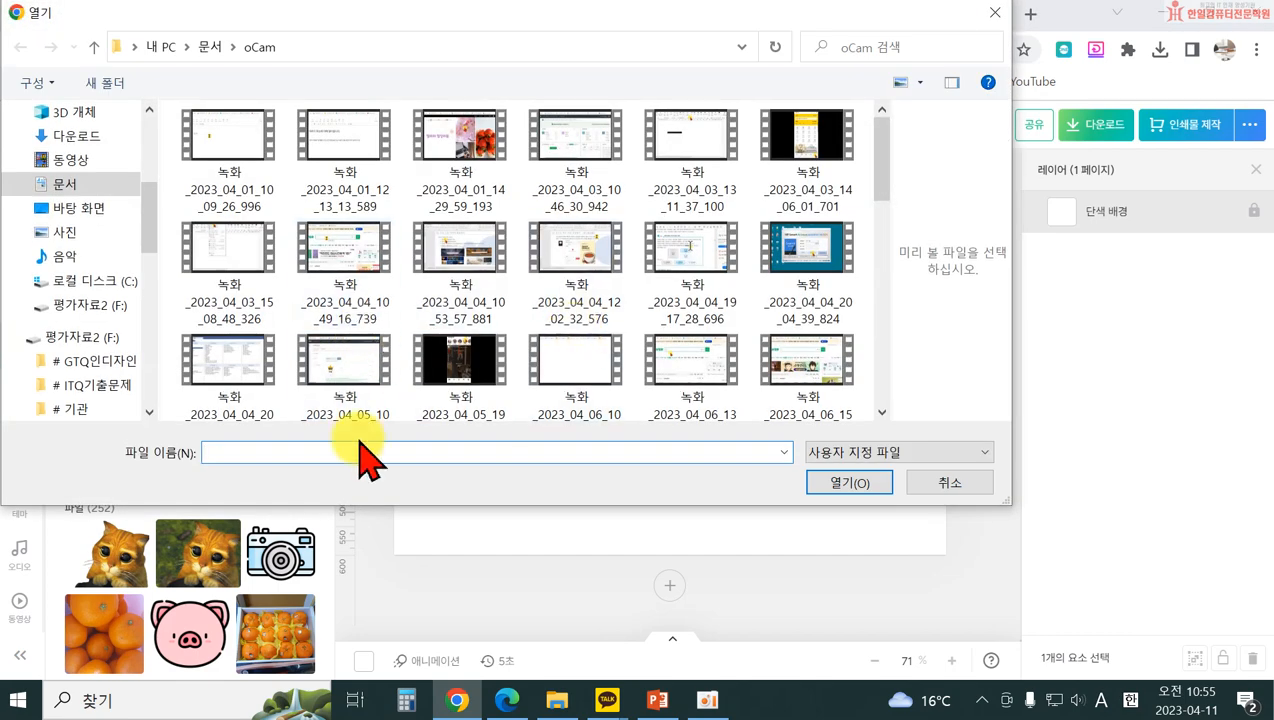
{"action": "scroll", "coordinate": [195, 222], "scroll_direction": "down", "scroll_amount": 2}
{"action": "scroll", "coordinate": [195, 222], "scroll_direction": "up", "scroll_amount": 2}
{"action": "scroll", "coordinate": [85, 190], "scroll_direction": "up", "scroll_amount": 5}
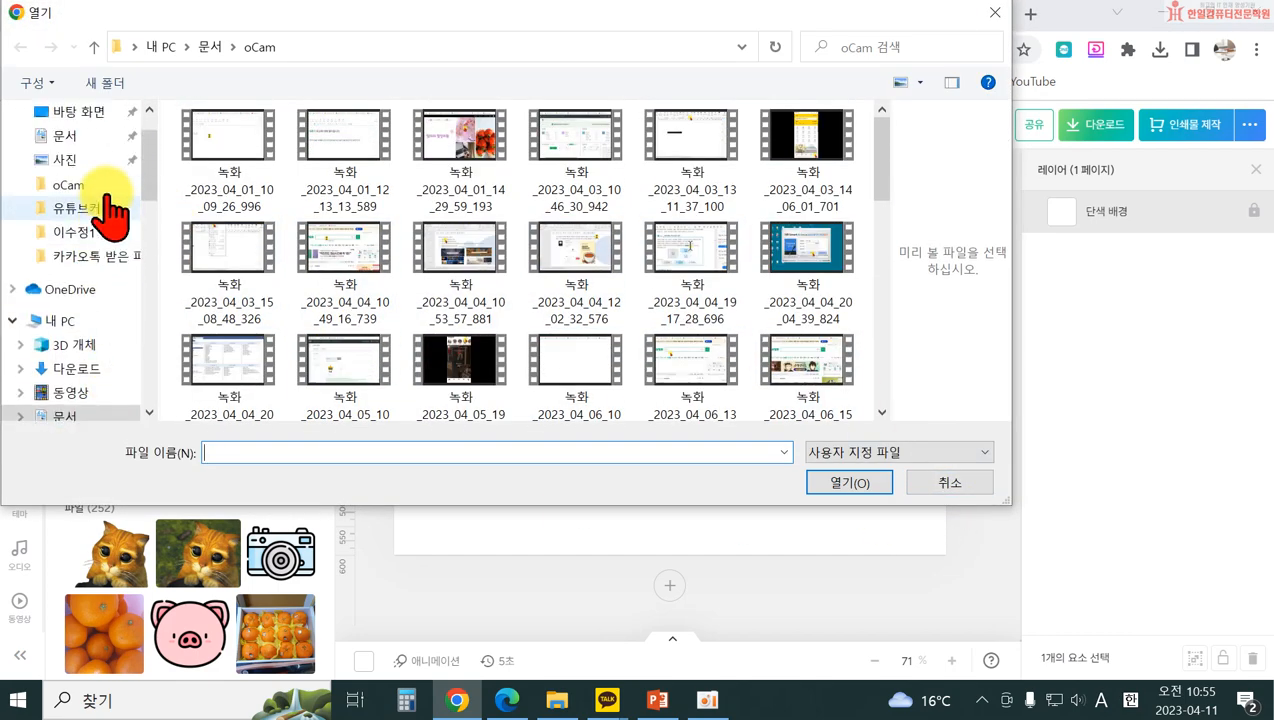
{"action": "left_click", "coordinate": [77, 155]}
{"action": "scroll", "coordinate": [611, 310], "scroll_direction": "down", "scroll_amount": 1}
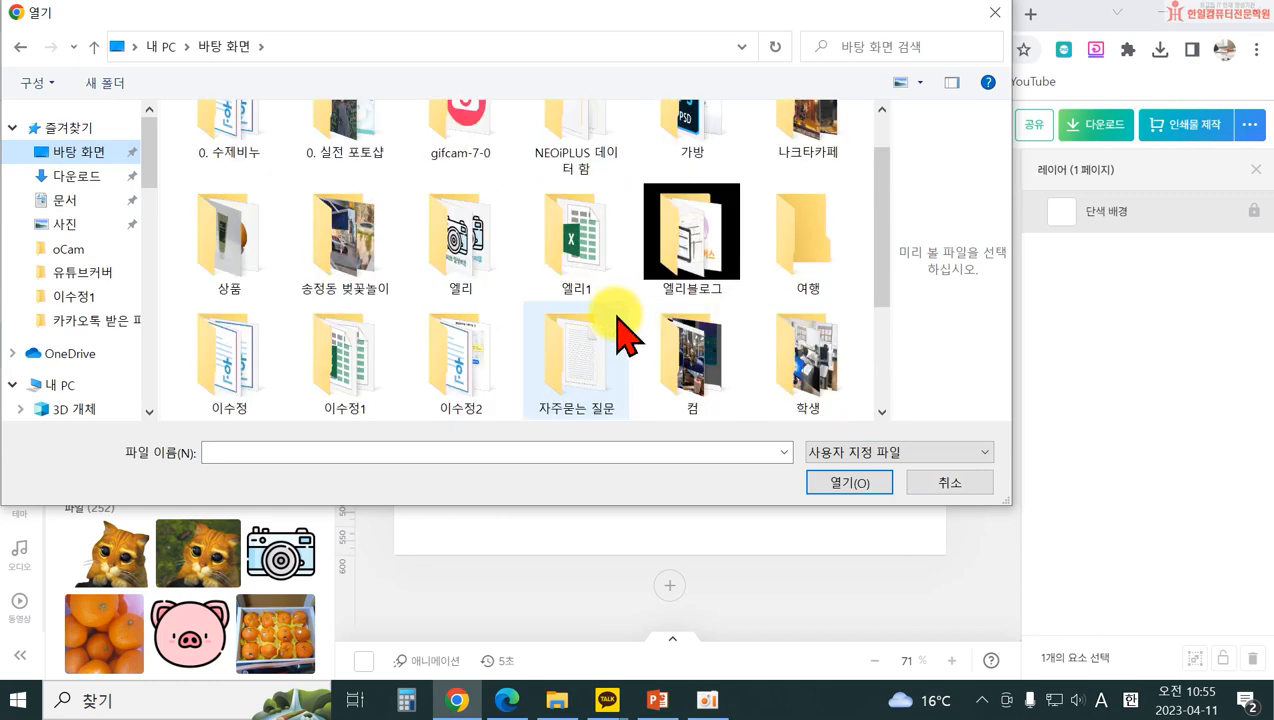
{"action": "double_click", "coordinate": [700, 250]}
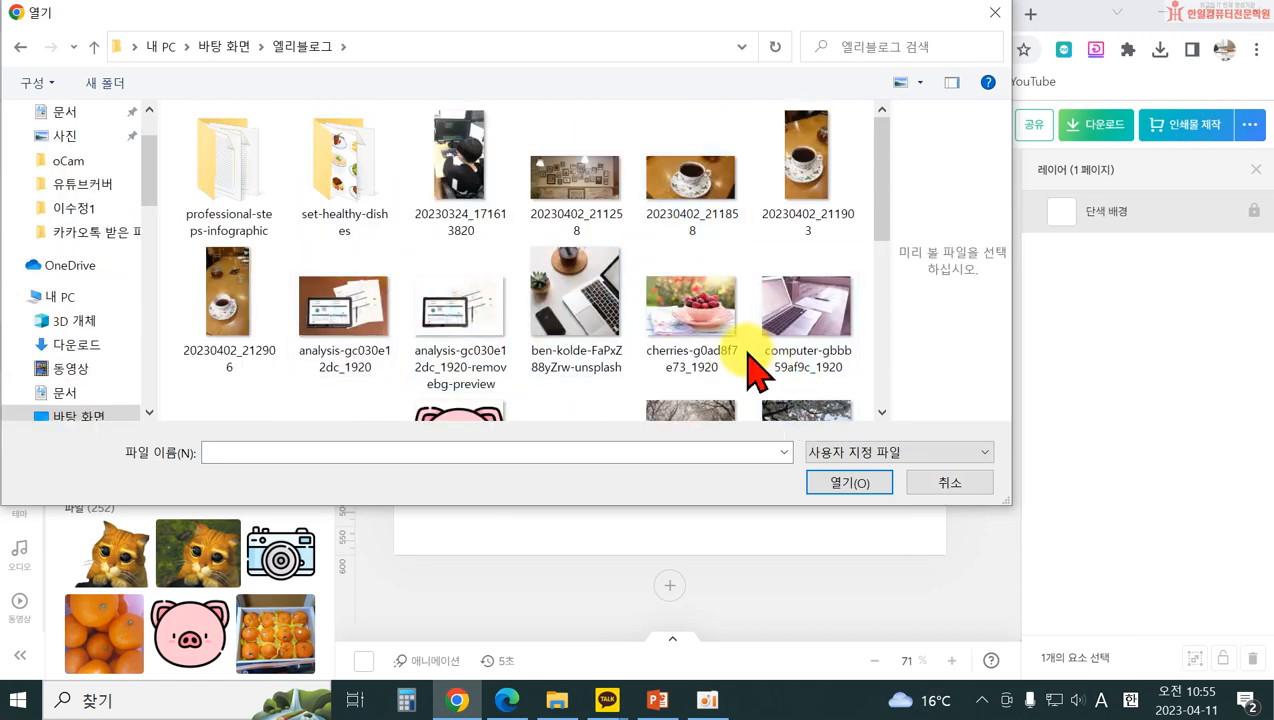
{"action": "scroll", "coordinate": [463, 364], "scroll_direction": "down", "scroll_amount": 1}
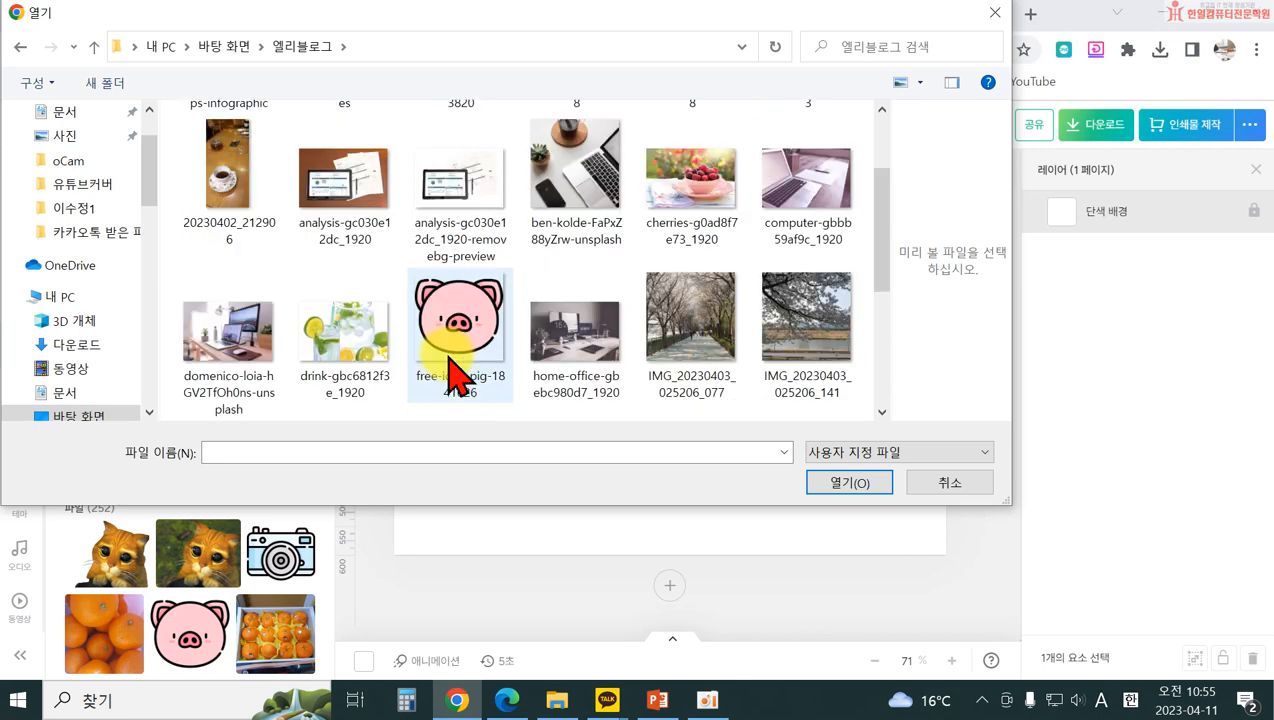
{"action": "left_click", "coordinate": [352, 346]}
{"action": "left_click", "coordinate": [858, 483]}
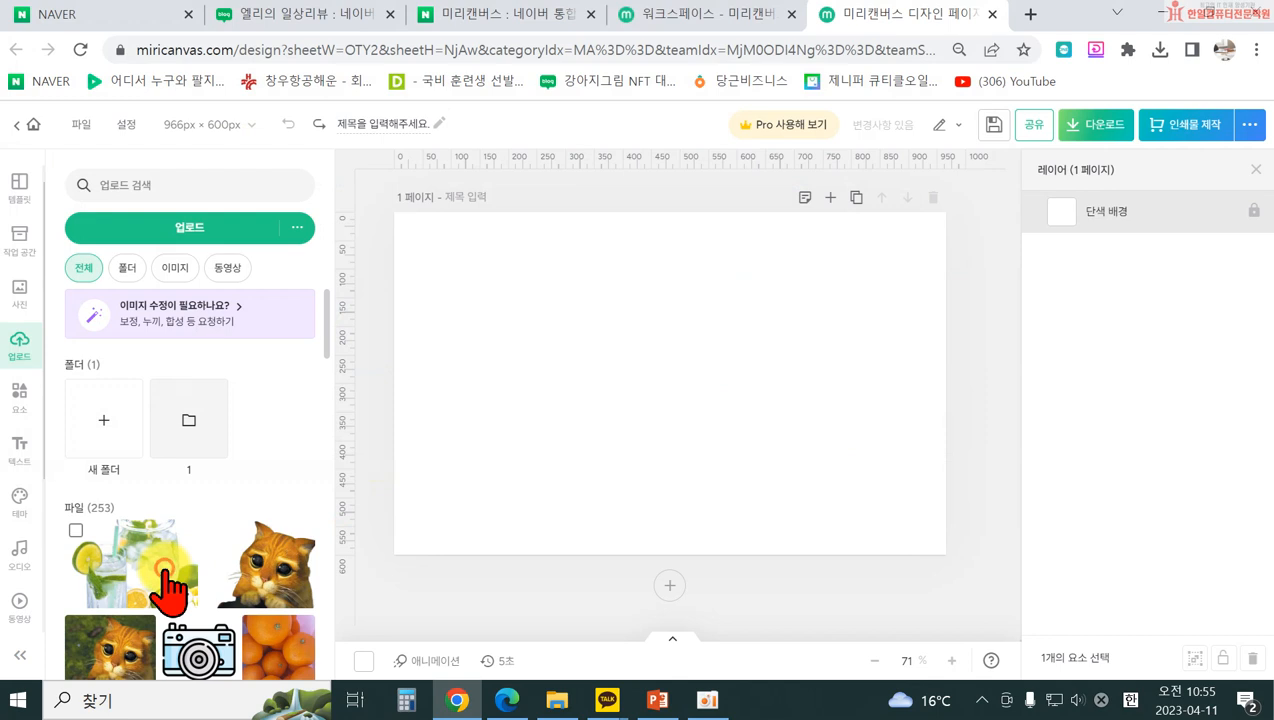
- Place the uploaded lime drink photo on the page, enlarge it to full page height and position it running off the right edge
{"action": "left_click", "coordinate": [170, 590]}
{"action": "left_click_drag", "start_coordinate": [758, 441], "coordinate": [932, 542]}
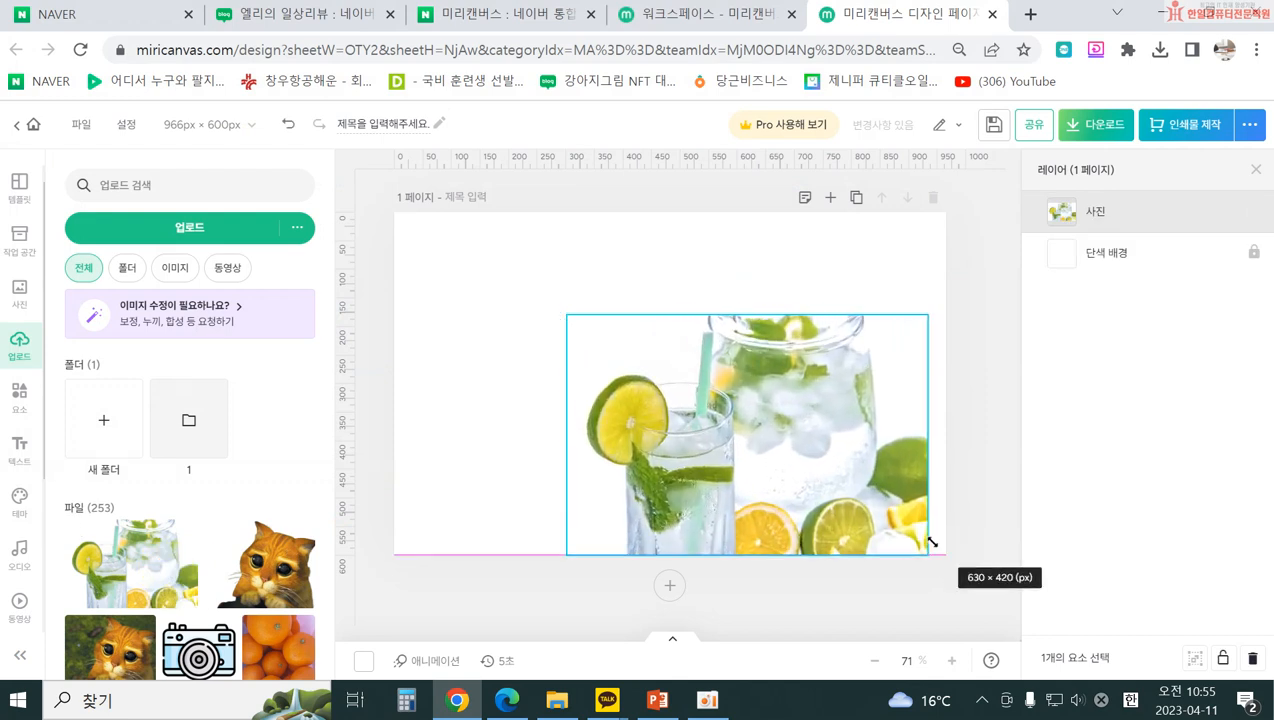
{"action": "left_click_drag", "start_coordinate": [717, 455], "coordinate": [754, 455]}
{"action": "left_click_drag", "start_coordinate": [597, 315], "coordinate": [412, 239]}
{"action": "left_click_drag", "start_coordinate": [705, 400], "coordinate": [822, 402]}
{"action": "left_click_drag", "start_coordinate": [572, 559], "coordinate": [632, 519]}
{"action": "left_click_drag", "start_coordinate": [907, 400], "coordinate": [847, 415]}
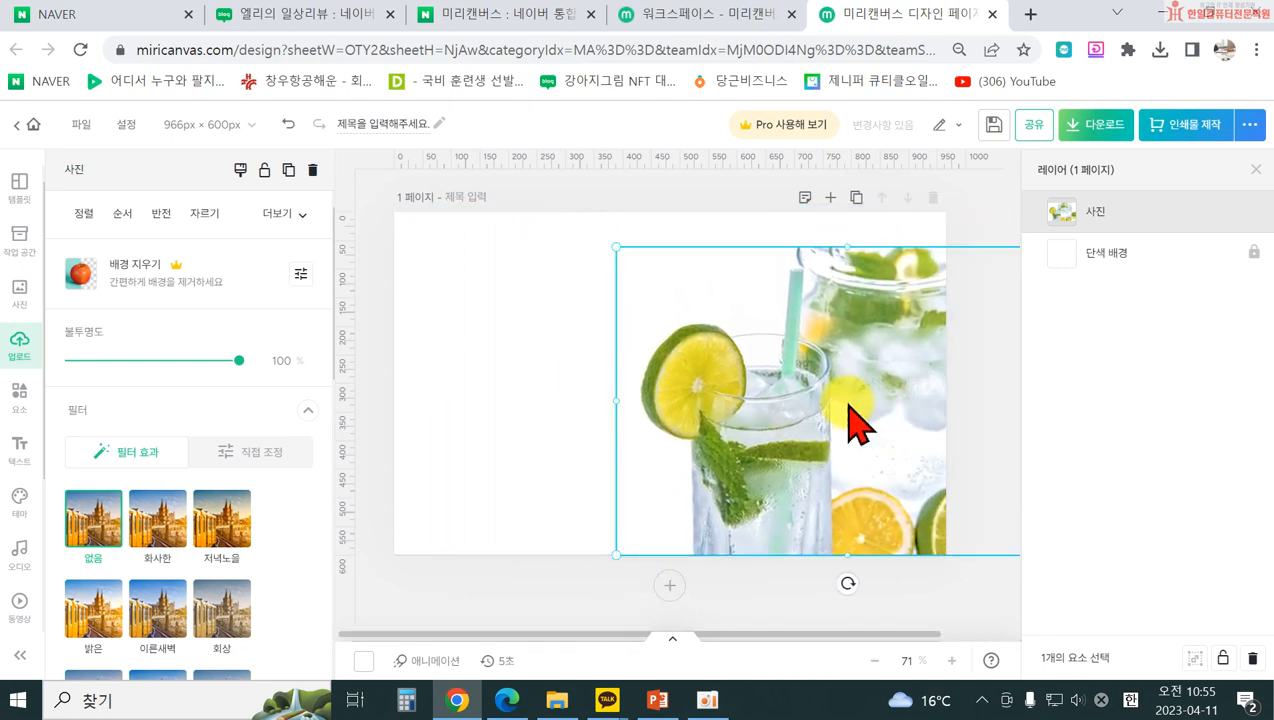
{"action": "left_click_drag", "start_coordinate": [618, 245], "coordinate": [575, 218]}
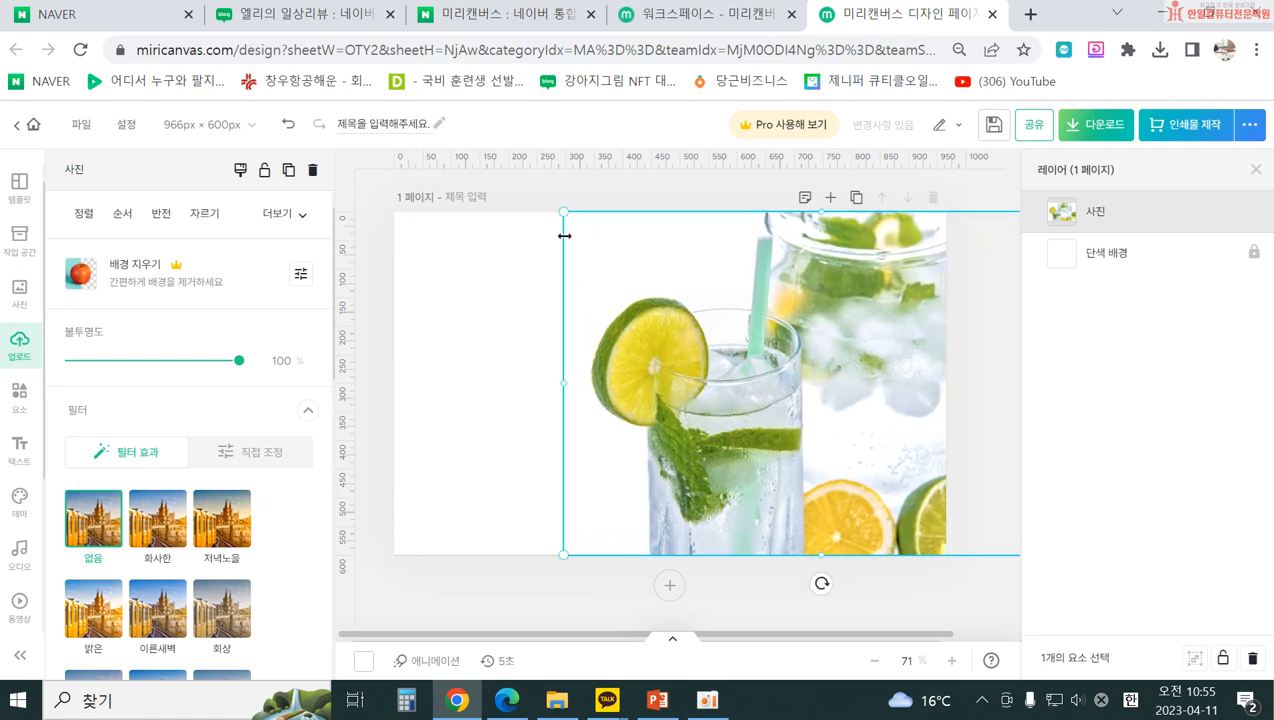
{"action": "left_click_drag", "start_coordinate": [762, 462], "coordinate": [733, 459]}
{"action": "left_click", "coordinate": [369, 440]}
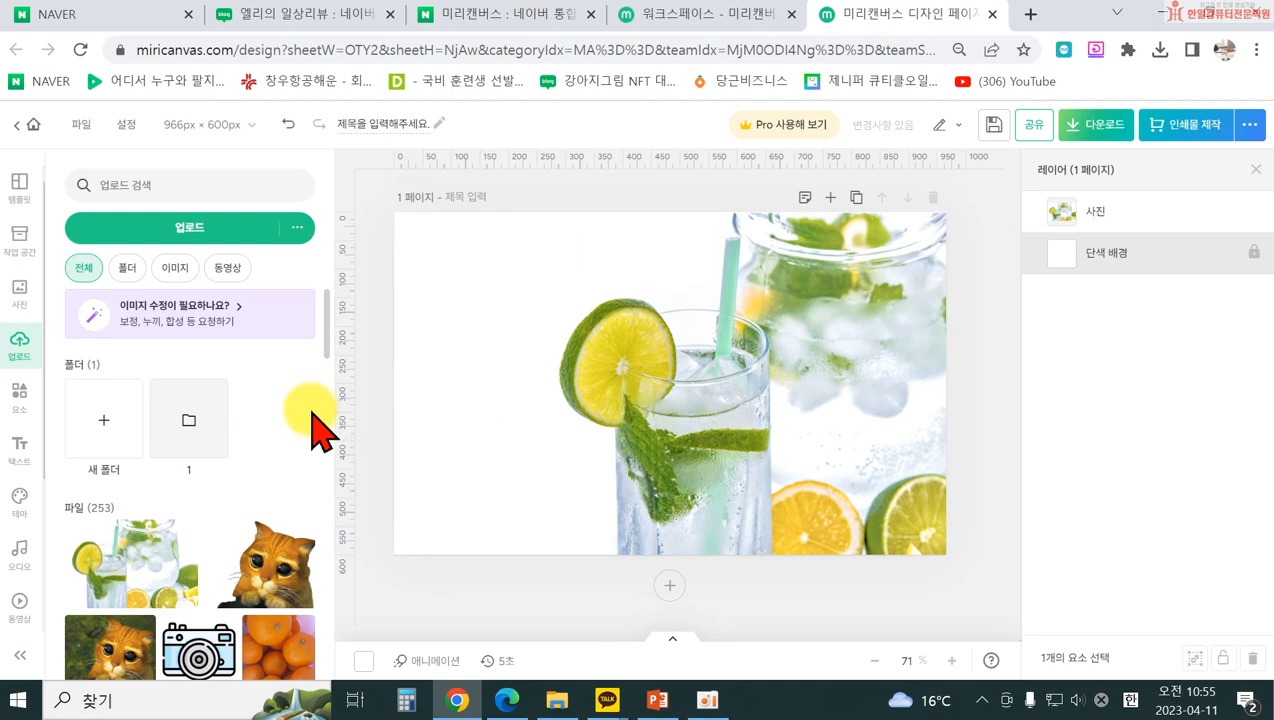
- Add a title text reading 엘리의 일상리뷰 and place it in the page's lower-left area beside the glass
{"action": "left_click", "coordinate": [20, 458]}
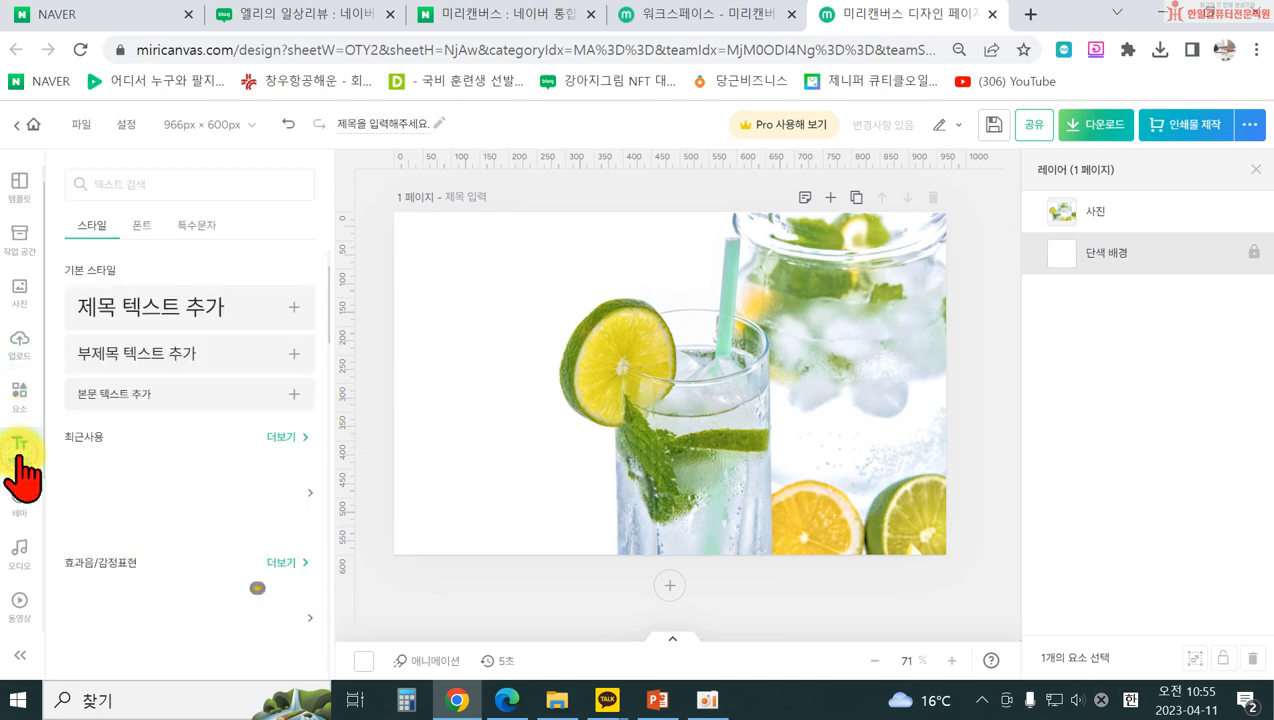
{"action": "left_click", "coordinate": [102, 299]}
{"action": "left_click", "coordinate": [412, 492]}
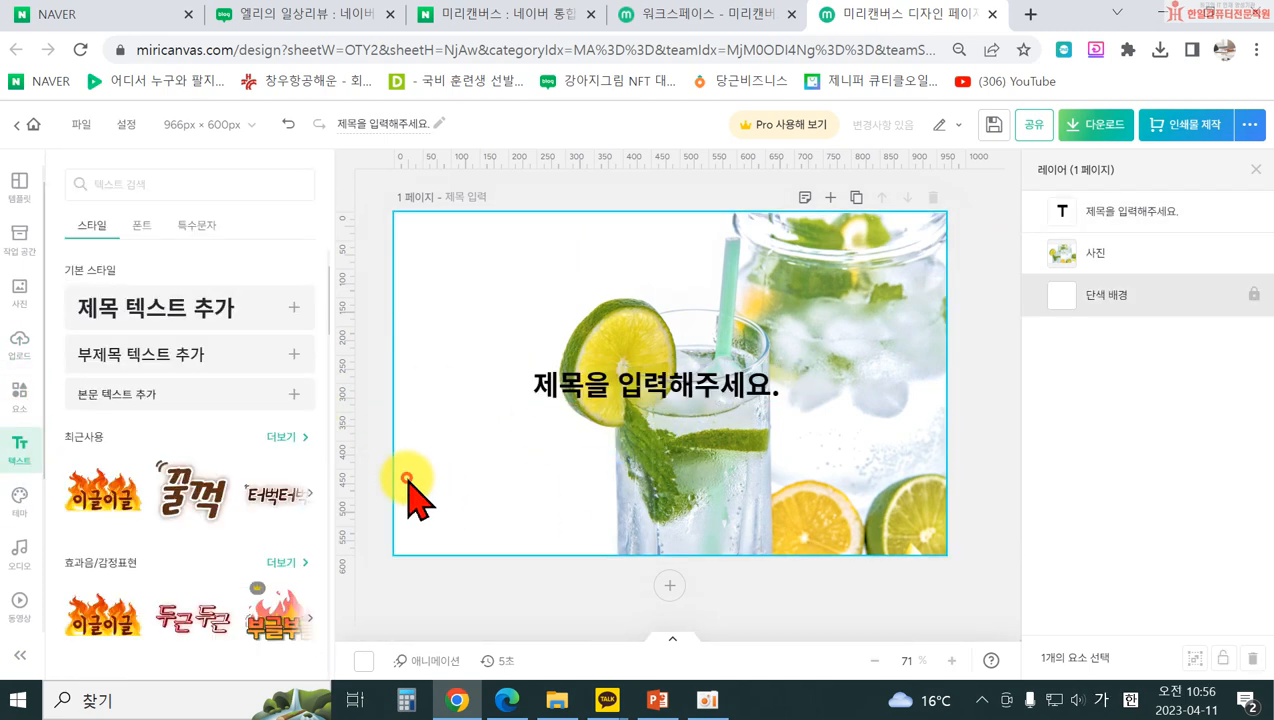
{"action": "left_click_drag", "start_coordinate": [580, 395], "coordinate": [464, 489]}
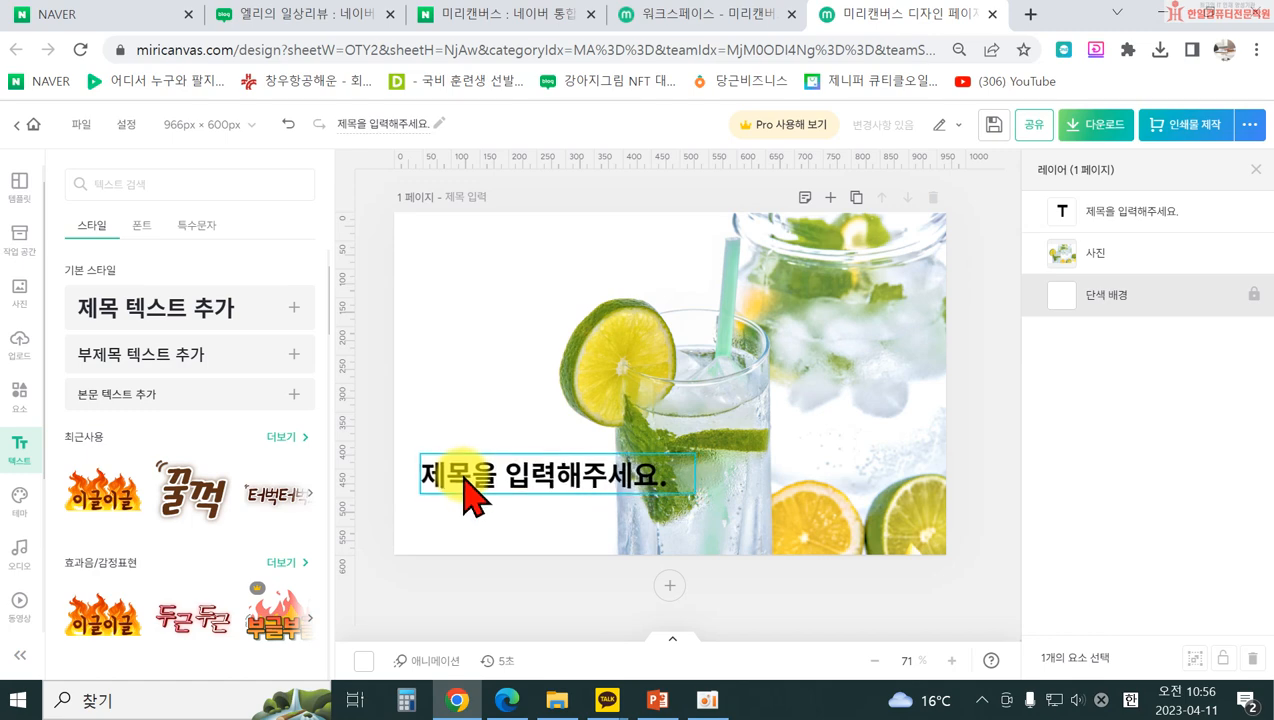
{"action": "double_click", "coordinate": [441, 475]}
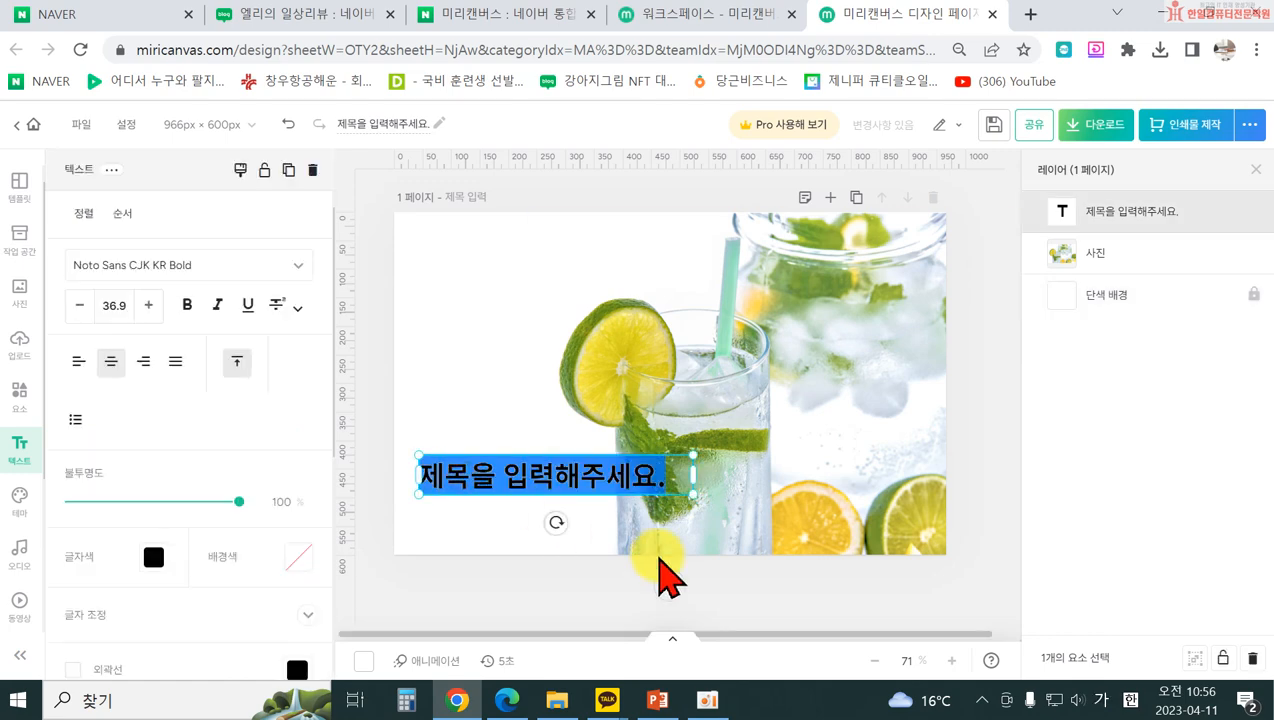
{"action": "type", "text": "ㅇ"}
{"action": "type", "text": "리의 일상"}
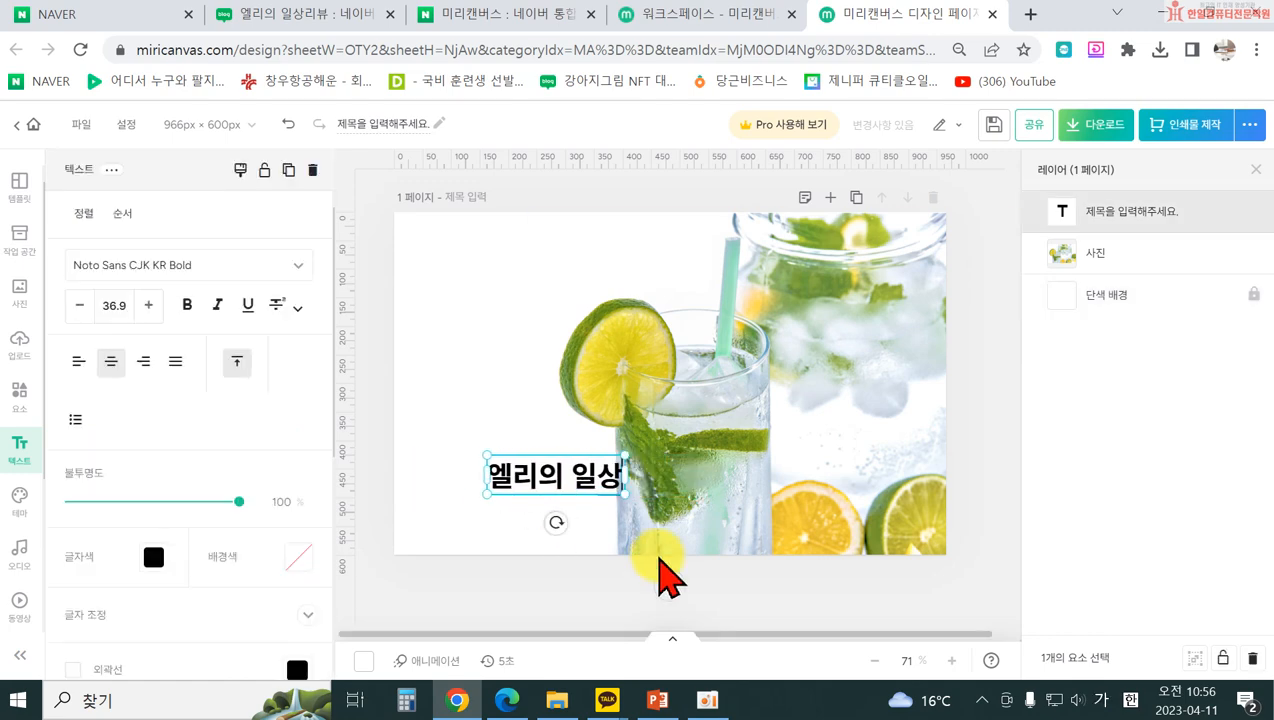
{"action": "type", "text": "리뷰"}
{"action": "left_click_drag", "start_coordinate": [663, 578], "coordinate": [751, 572]}
{"action": "left_click_drag", "start_coordinate": [589, 492], "coordinate": [538, 517]}
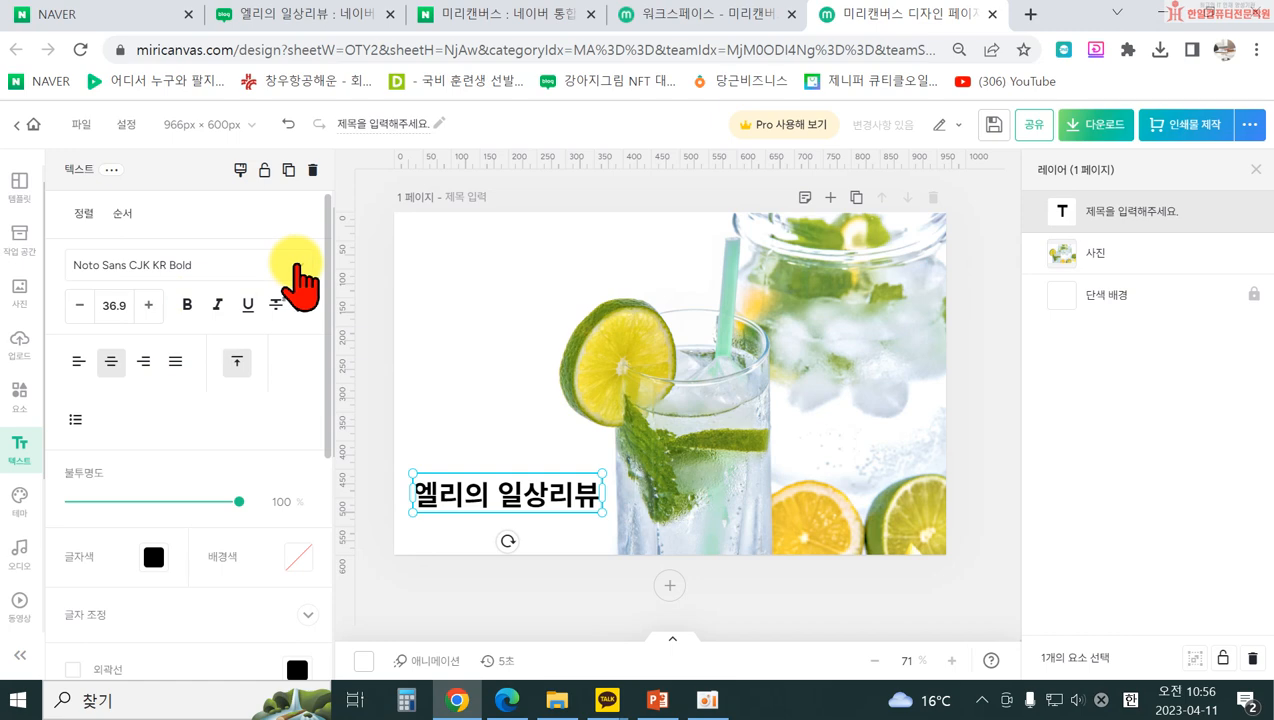
- Set the title text's font to 안동엄마카투리 from the favorite fonts
{"action": "left_click", "coordinate": [297, 268]}
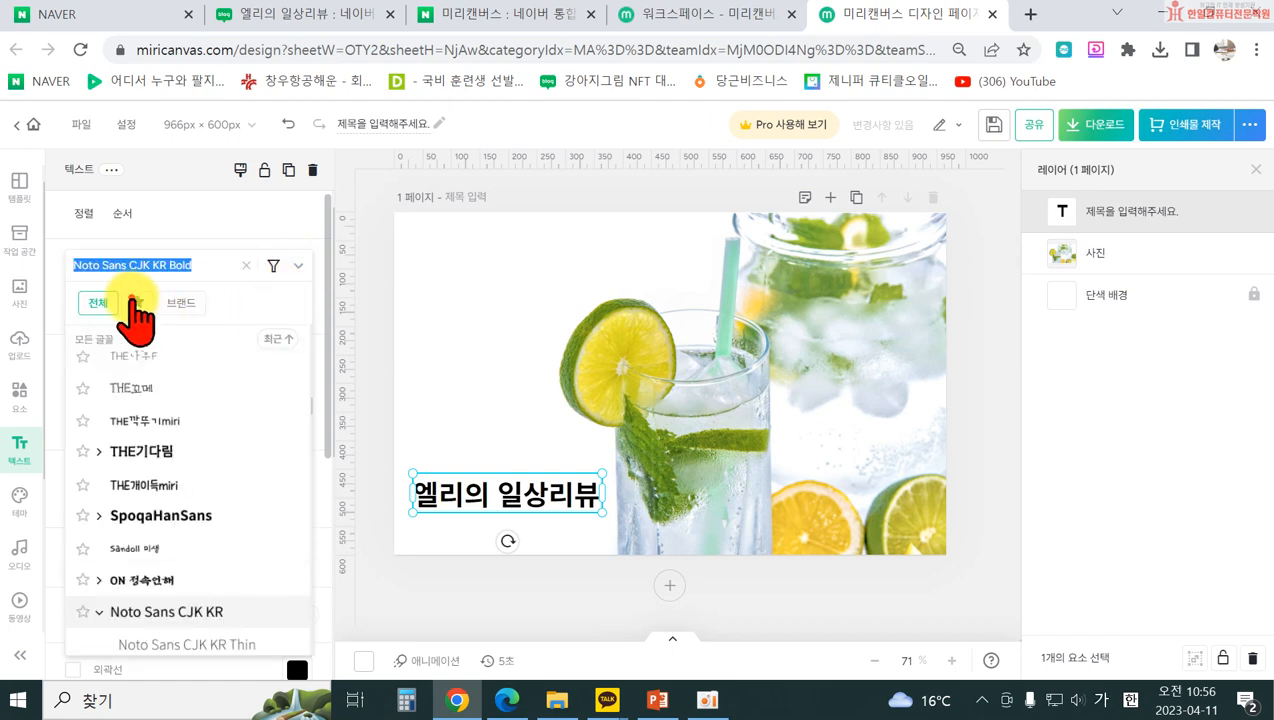
{"action": "left_click", "coordinate": [137, 302]}
{"action": "scroll", "coordinate": [193, 498], "scroll_direction": "down", "scroll_amount": 10}
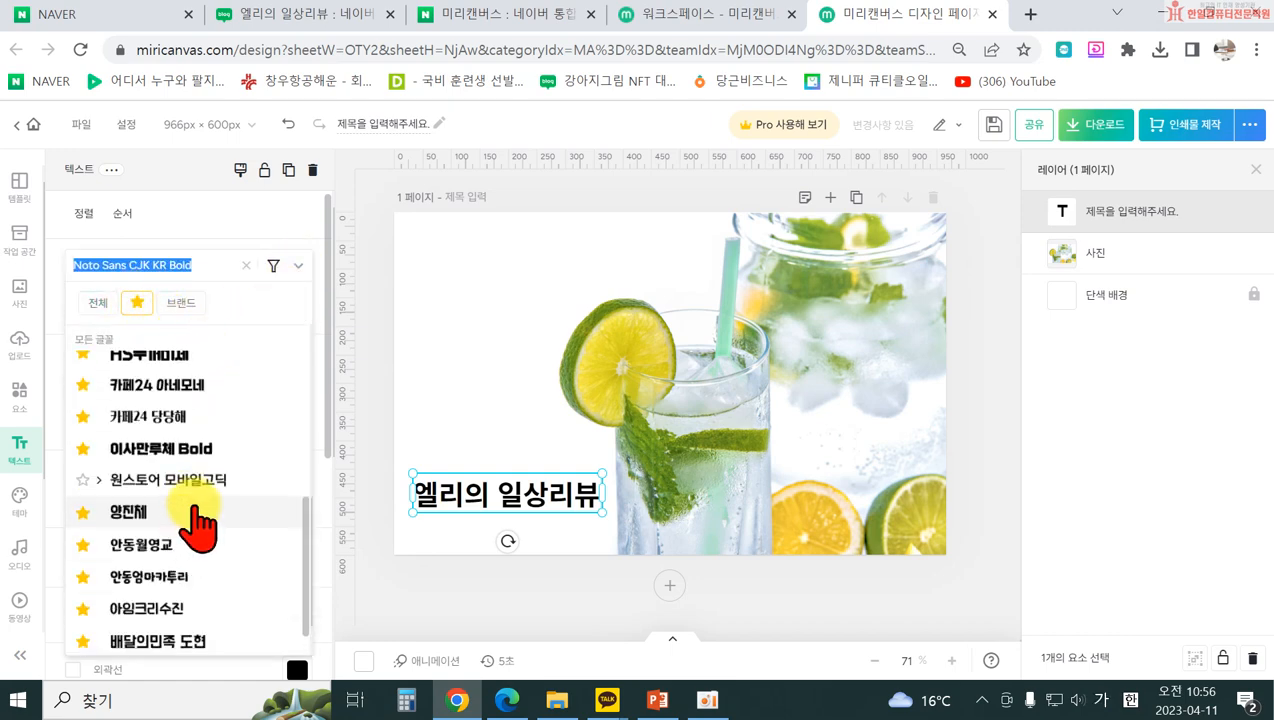
{"action": "scroll", "coordinate": [203, 540], "scroll_direction": "down", "scroll_amount": 1}
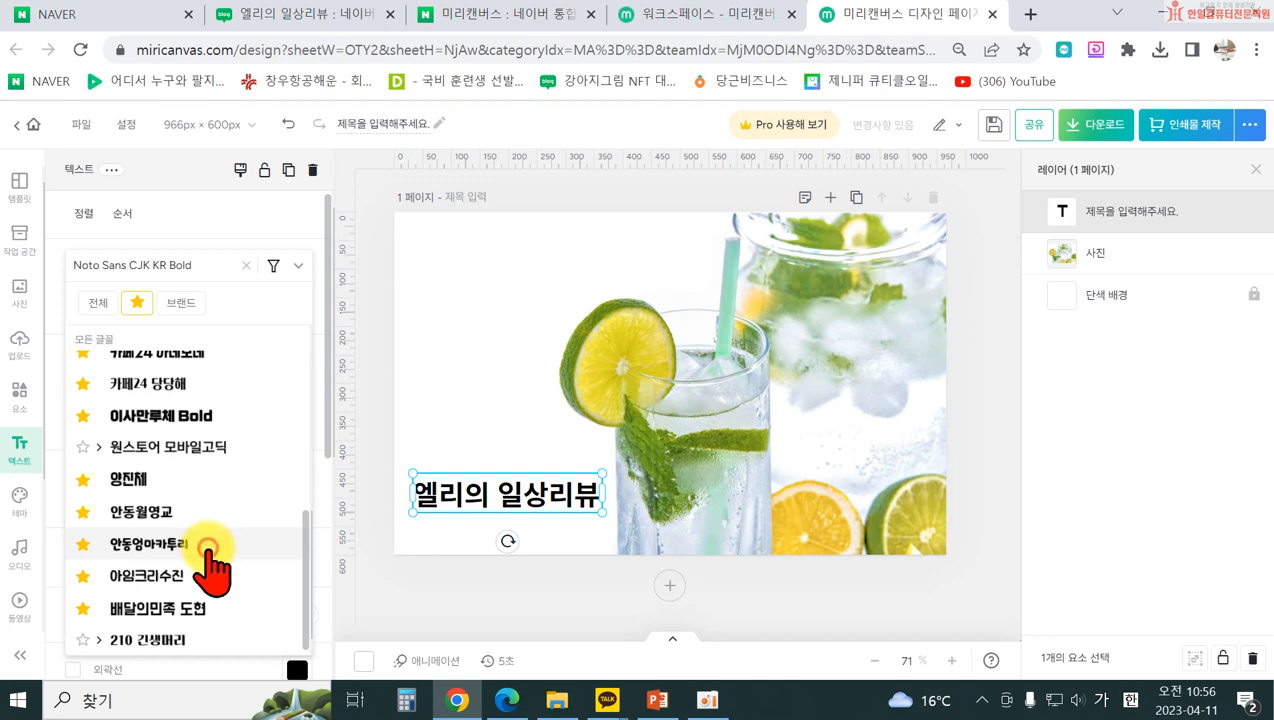
{"action": "left_click", "coordinate": [208, 545]}
{"action": "left_click", "coordinate": [468, 622]}
{"action": "double_click", "coordinate": [464, 492]}
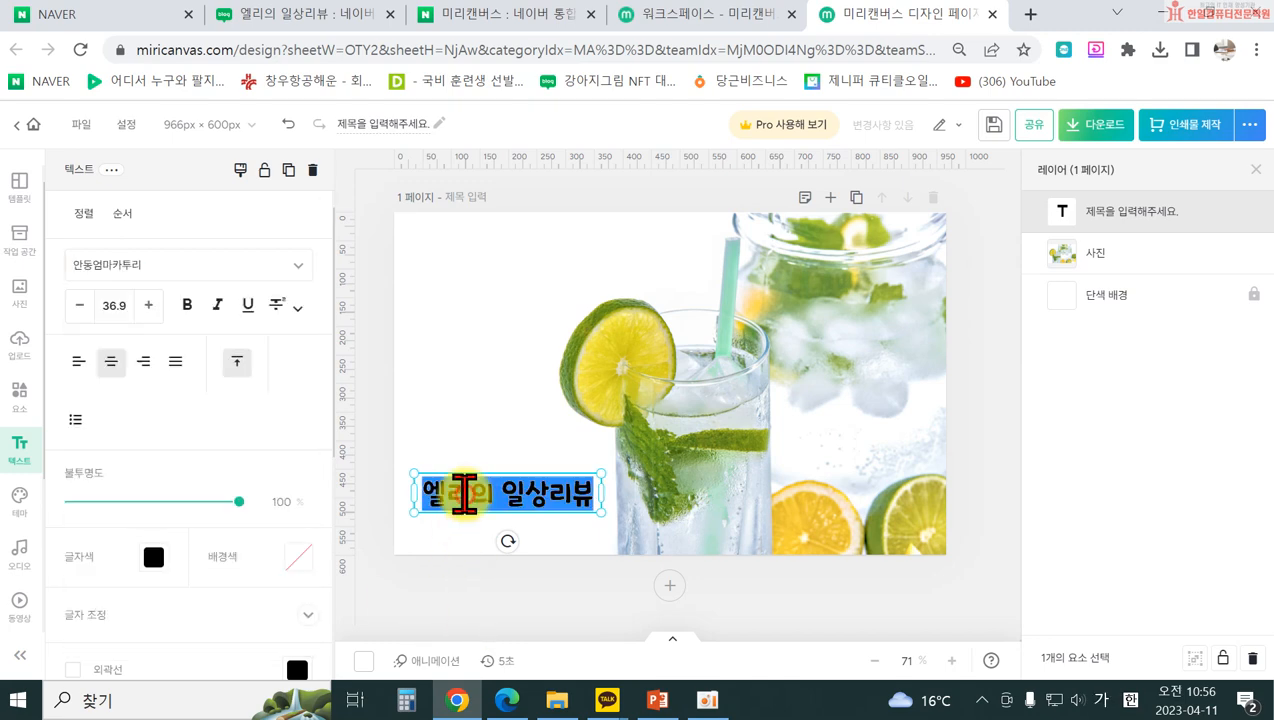
{"action": "left_click", "coordinate": [443, 592]}
- Color the title text with a green sampled from the lime in the photo and move the title slightly lower
{"action": "left_click", "coordinate": [473, 504]}
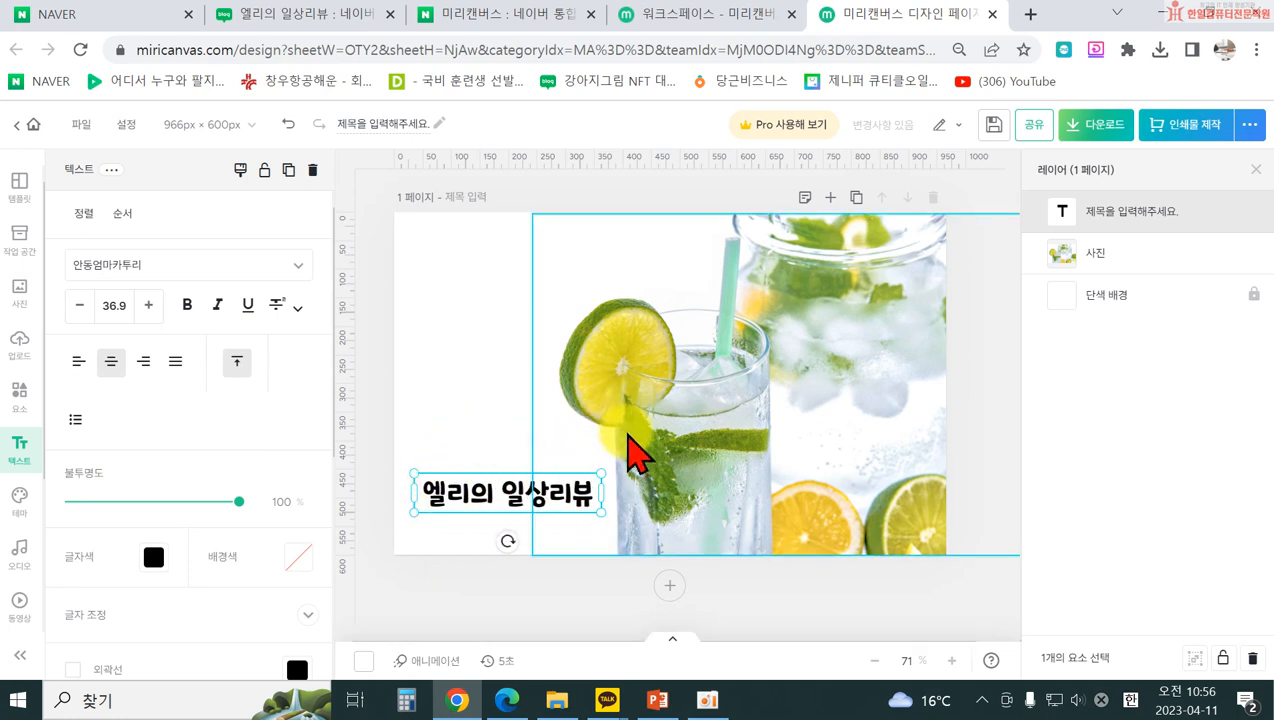
{"action": "left_click", "coordinate": [153, 557]}
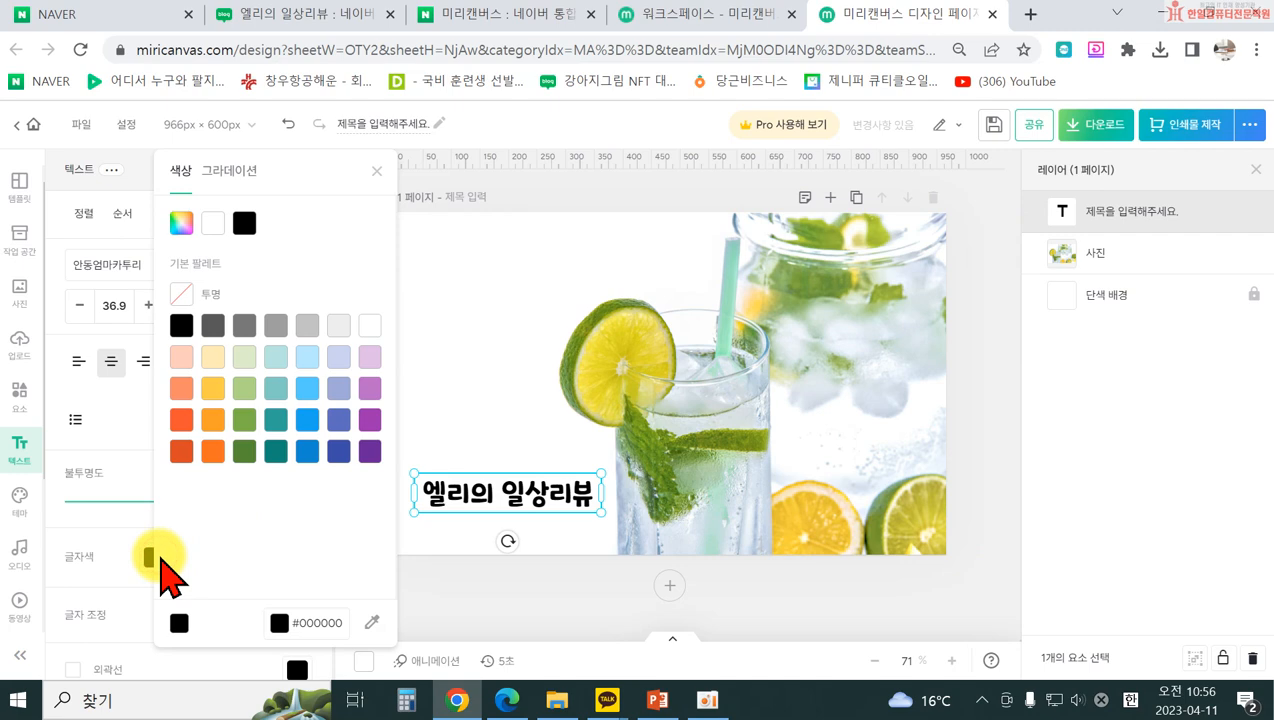
{"action": "left_click", "coordinate": [370, 623]}
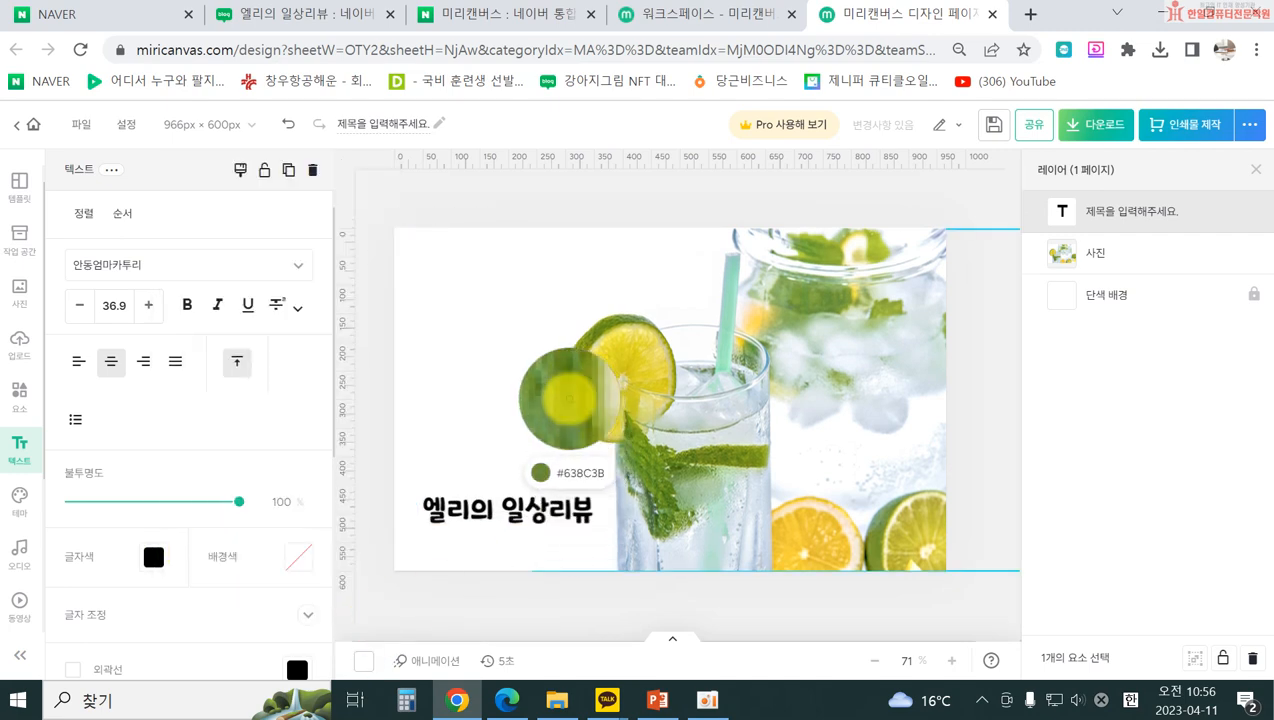
{"action": "left_click", "coordinate": [570, 399]}
{"action": "left_click", "coordinate": [447, 418]}
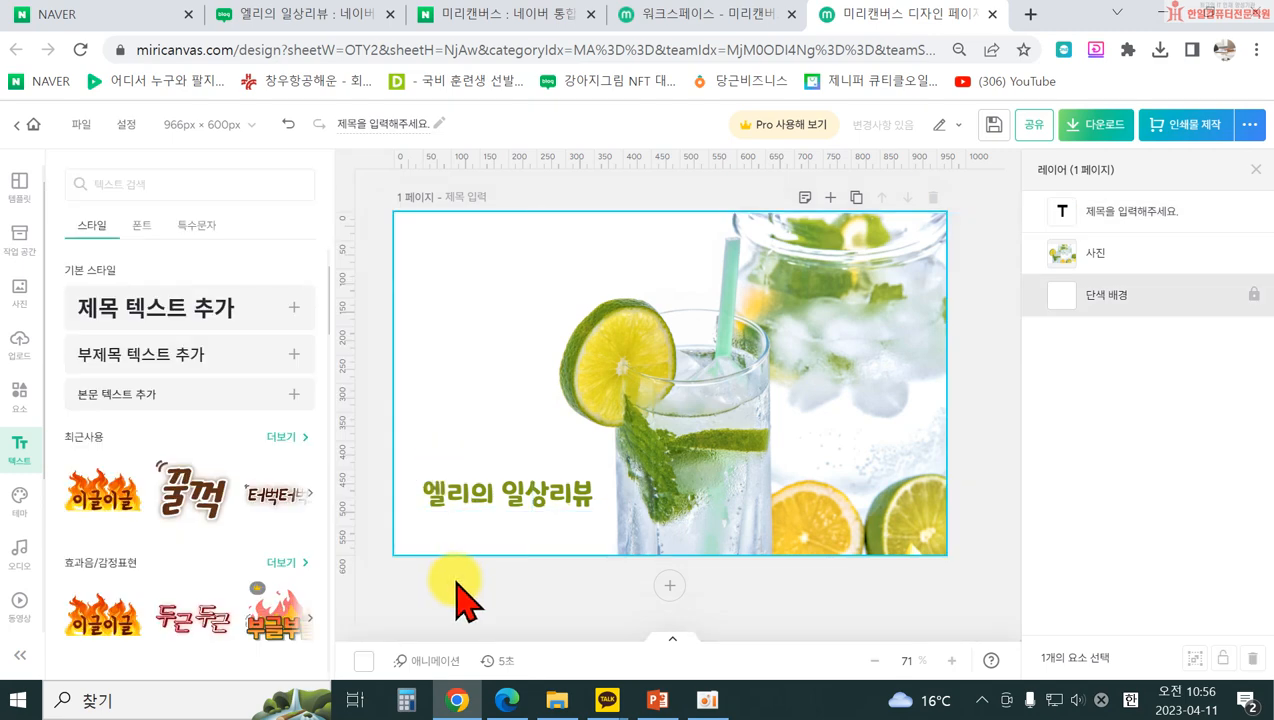
{"action": "left_click", "coordinate": [492, 535]}
{"action": "left_click", "coordinate": [537, 564]}
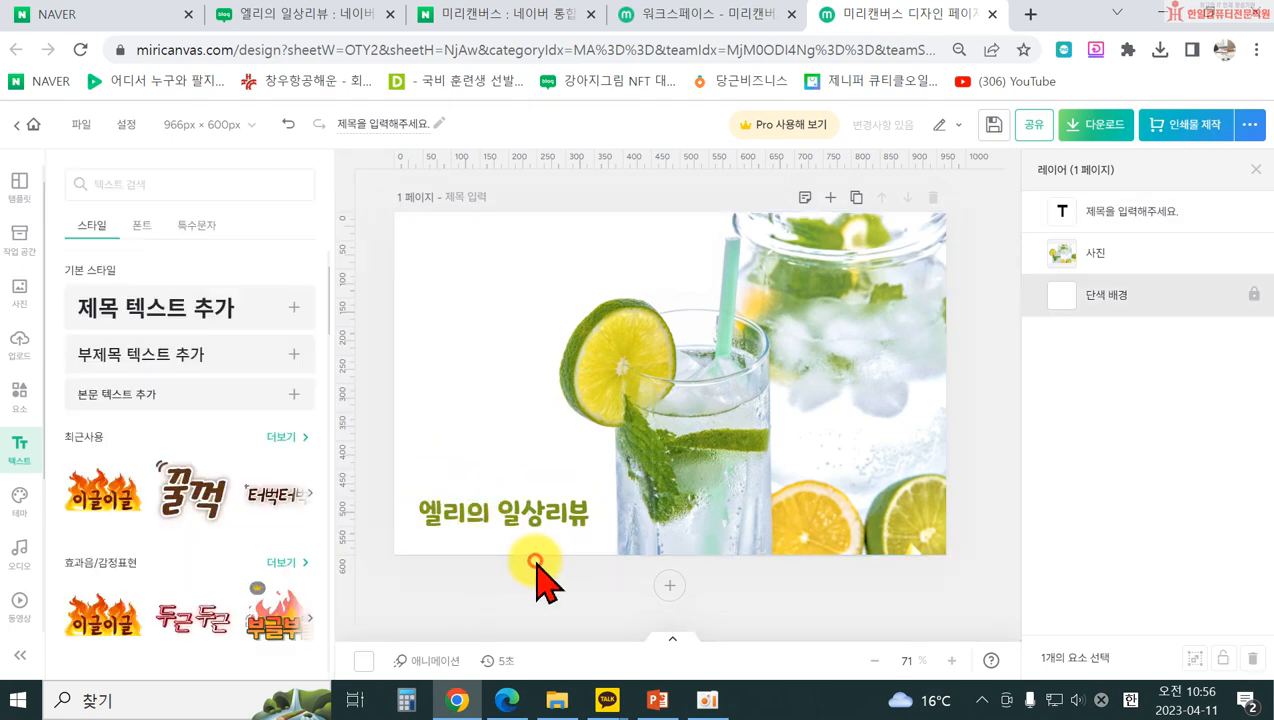
- Search the elements for 라임 and look through the results for a lime graphic
{"action": "left_click", "coordinate": [20, 398]}
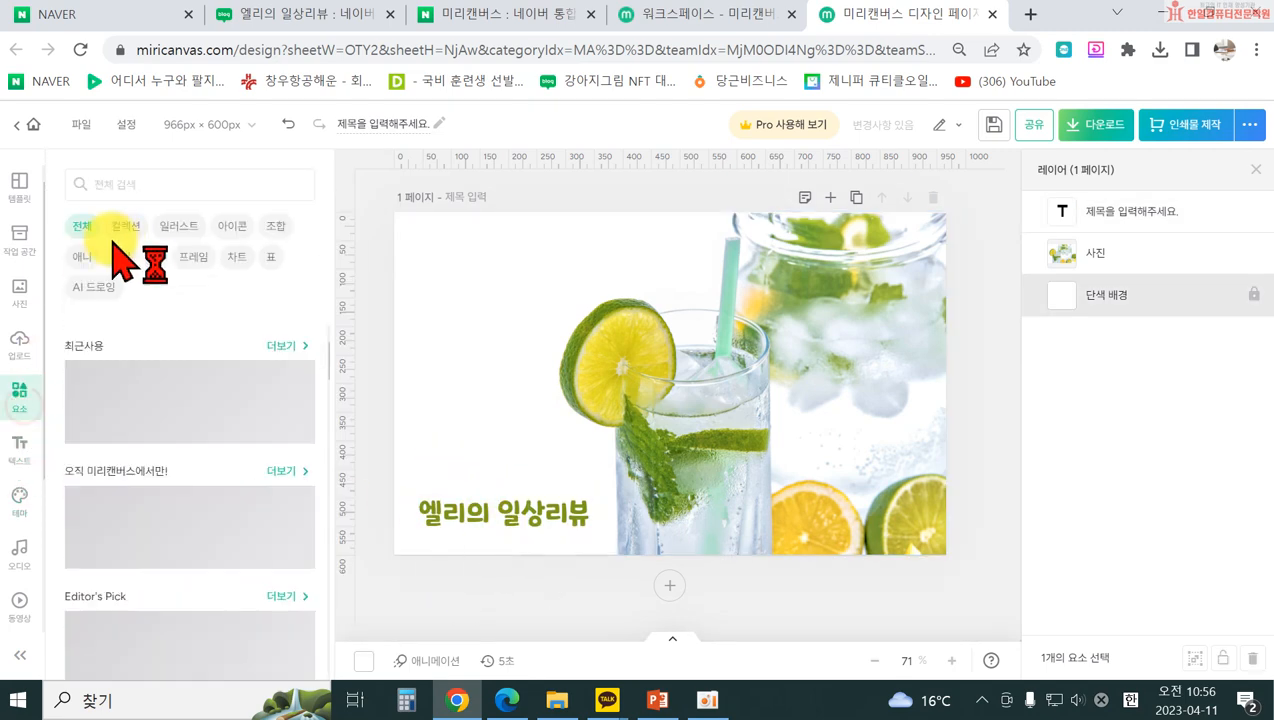
{"action": "left_click", "coordinate": [126, 184]}
{"action": "type", "text": "라임"}
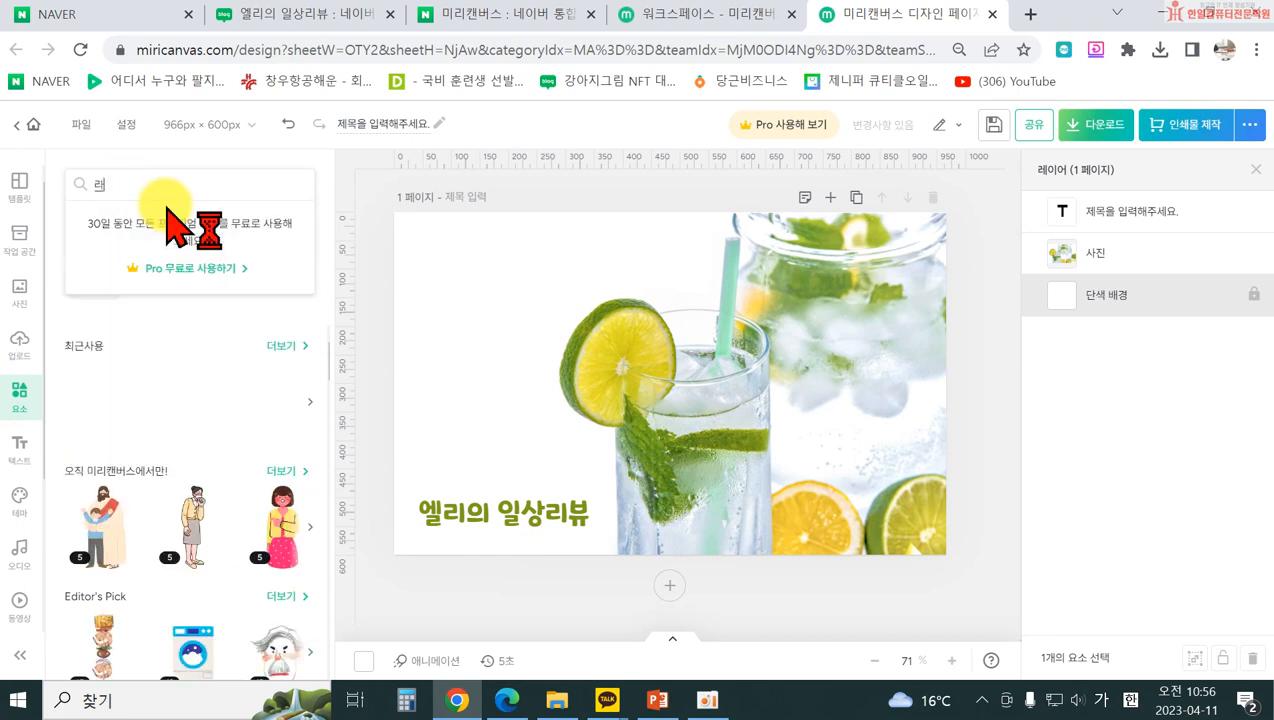
{"action": "key", "text": "Return"}
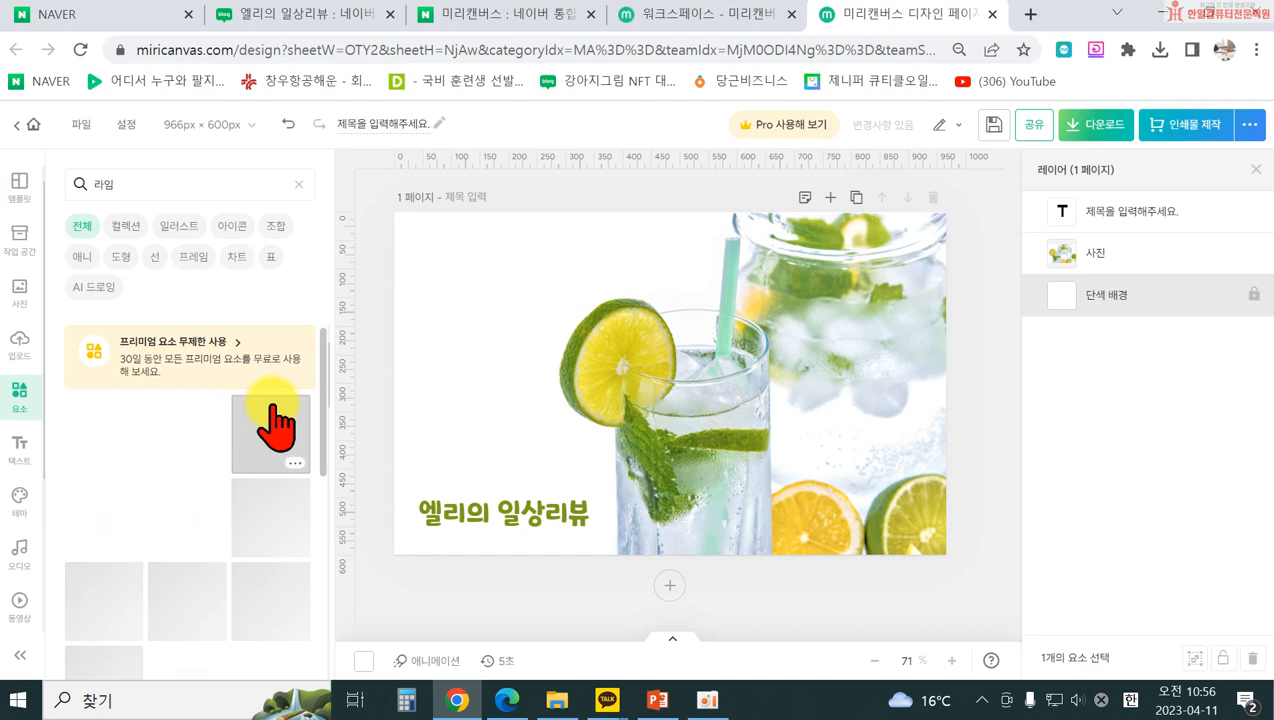
{"action": "scroll", "coordinate": [150, 570], "scroll_direction": "down", "scroll_amount": 1}
{"action": "scroll", "coordinate": [130, 520], "scroll_direction": "down", "scroll_amount": 6}
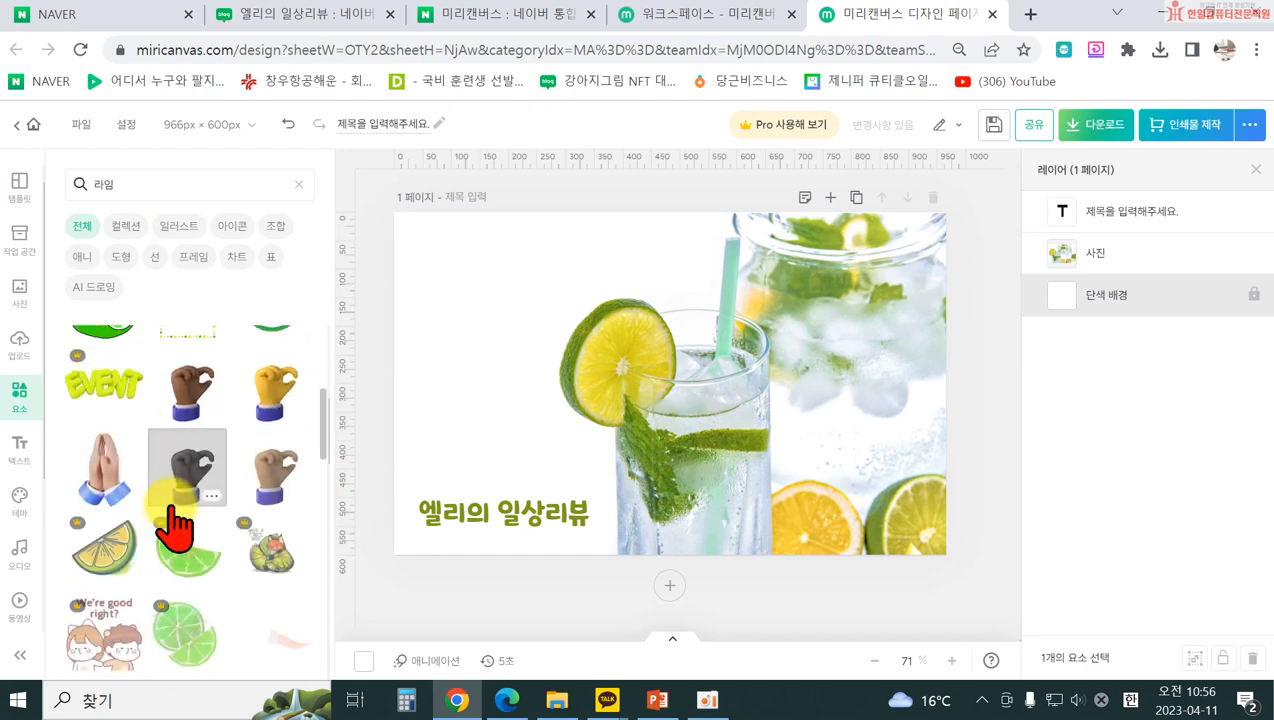
{"action": "scroll", "coordinate": [200, 600], "scroll_direction": "down", "scroll_amount": 8}
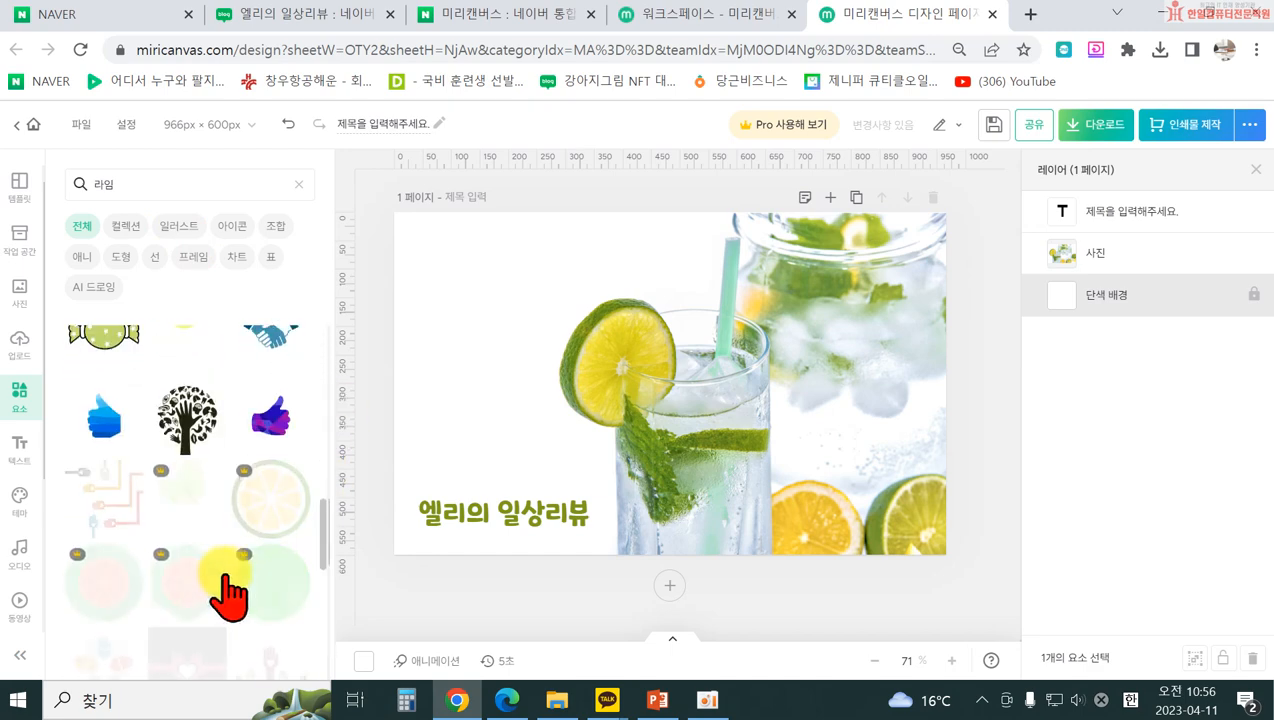
{"action": "scroll", "coordinate": [193, 620], "scroll_direction": "down", "scroll_amount": 8}
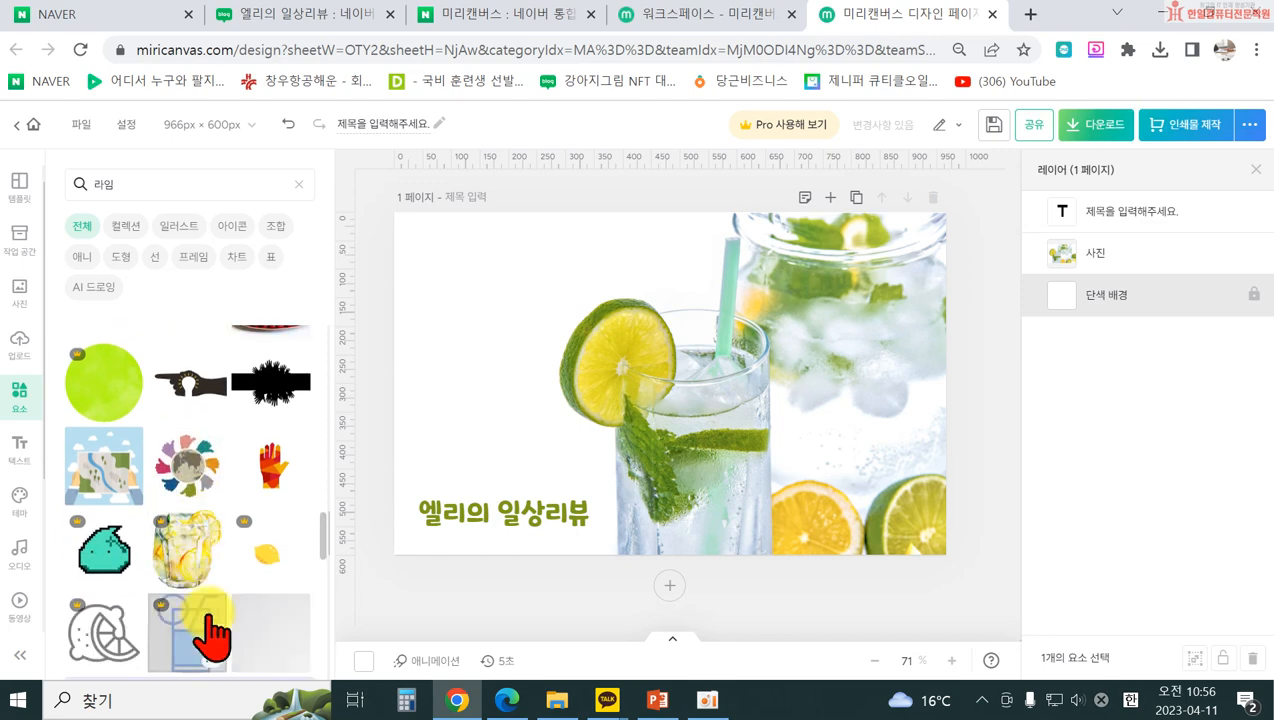
{"action": "scroll", "coordinate": [200, 560], "scroll_direction": "up", "scroll_amount": 10}
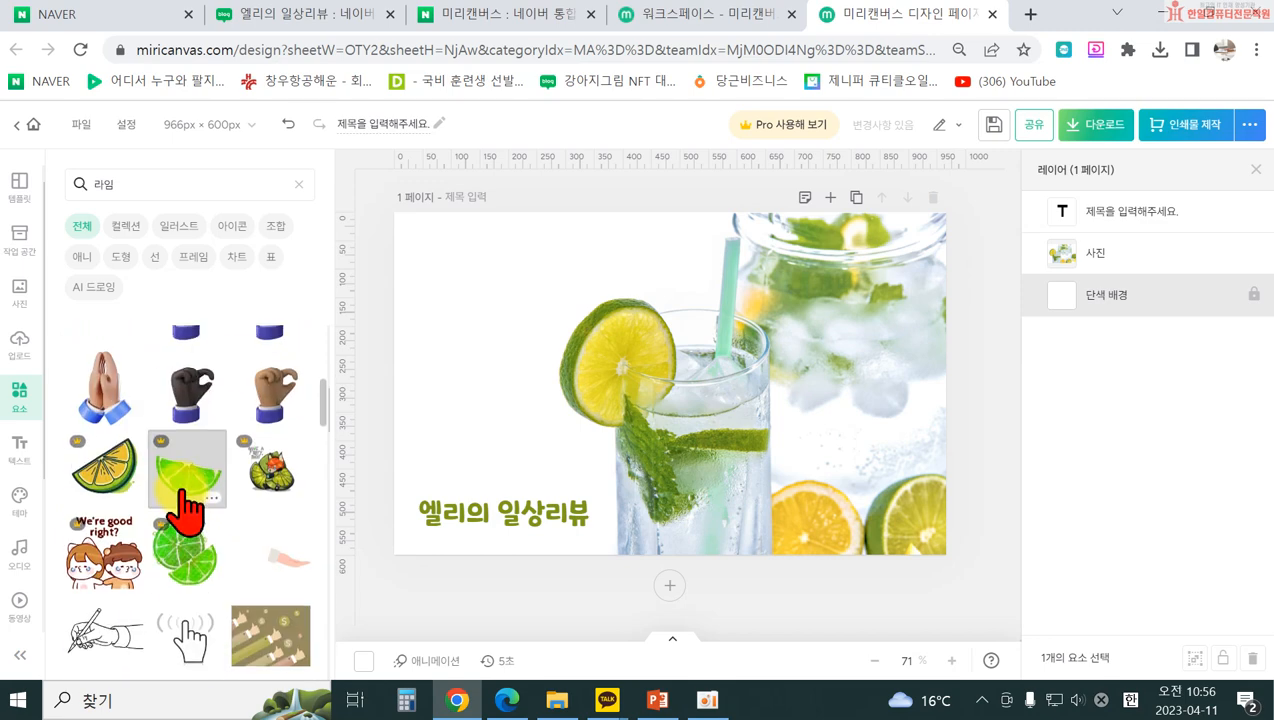
- Add a green lime element, shrink it to a small accent and place it just after the title text
{"action": "left_click", "coordinate": [108, 435]}
{"action": "left_click_drag", "start_coordinate": [566, 313], "coordinate": [619, 521]}
{"action": "left_click", "coordinate": [622, 505]}
{"action": "left_click", "coordinate": [603, 580]}
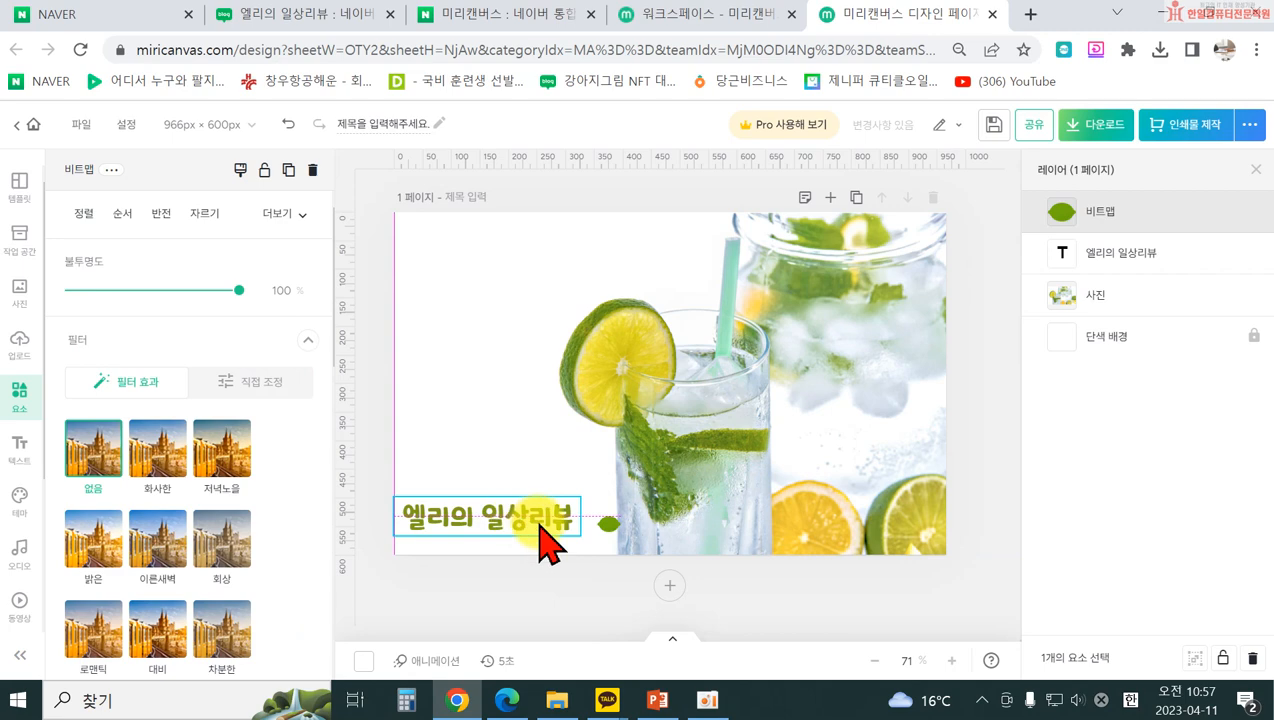
- Duplicate the green lime accent, rotate the copy slightly and stack it above the original beside the title text
{"action": "left_click", "coordinate": [548, 540]}
{"action": "left_click", "coordinate": [592, 527]}
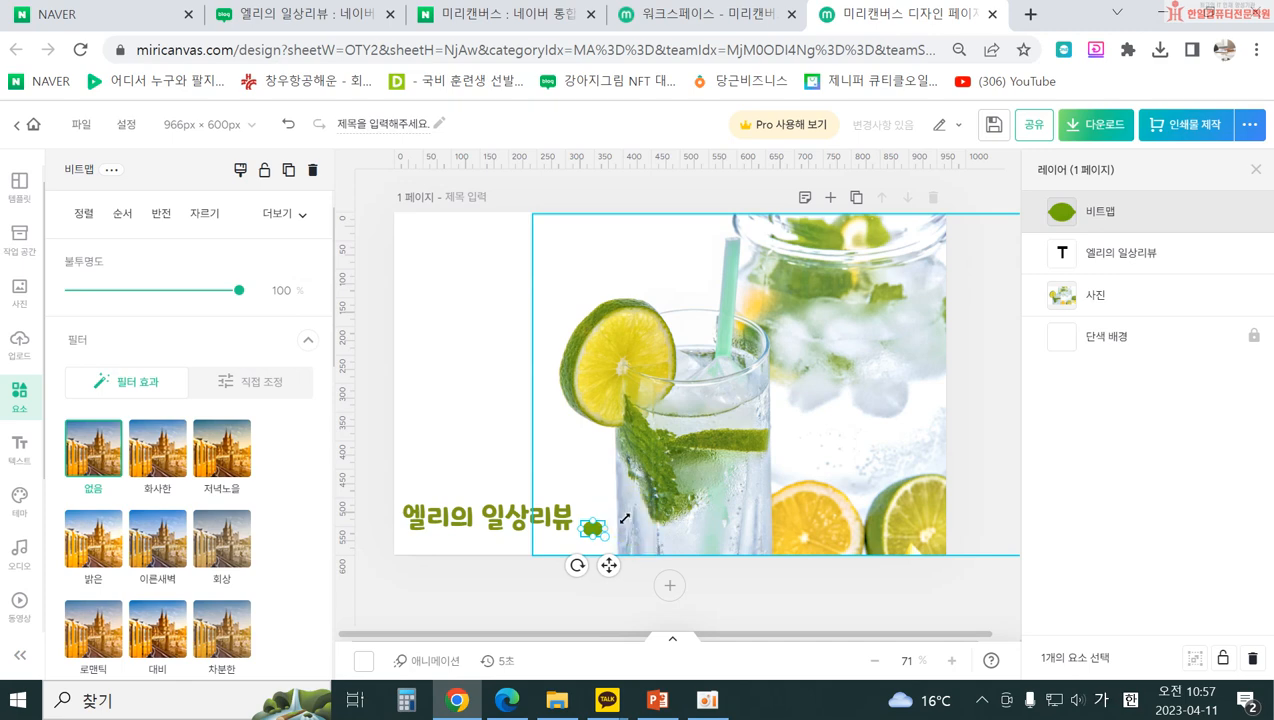
{"action": "key", "text": "ctrl+d"}
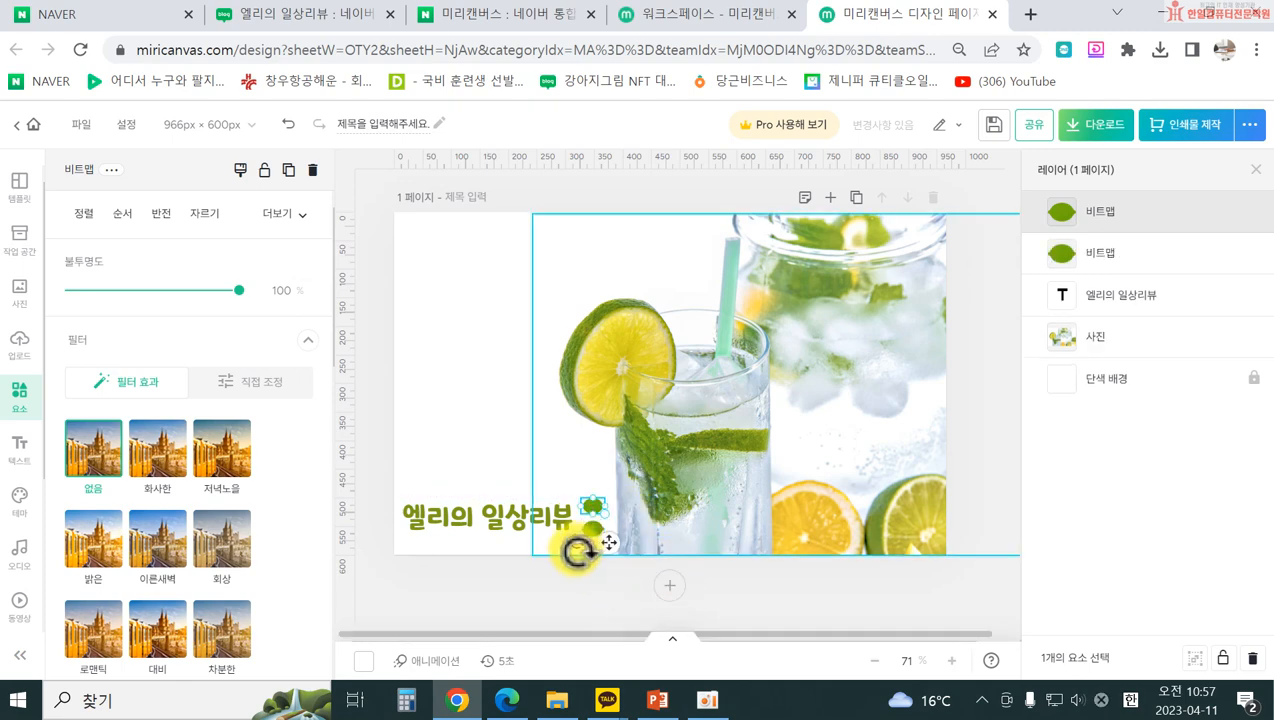
{"action": "left_click_drag", "start_coordinate": [596, 556], "coordinate": [636, 535]}
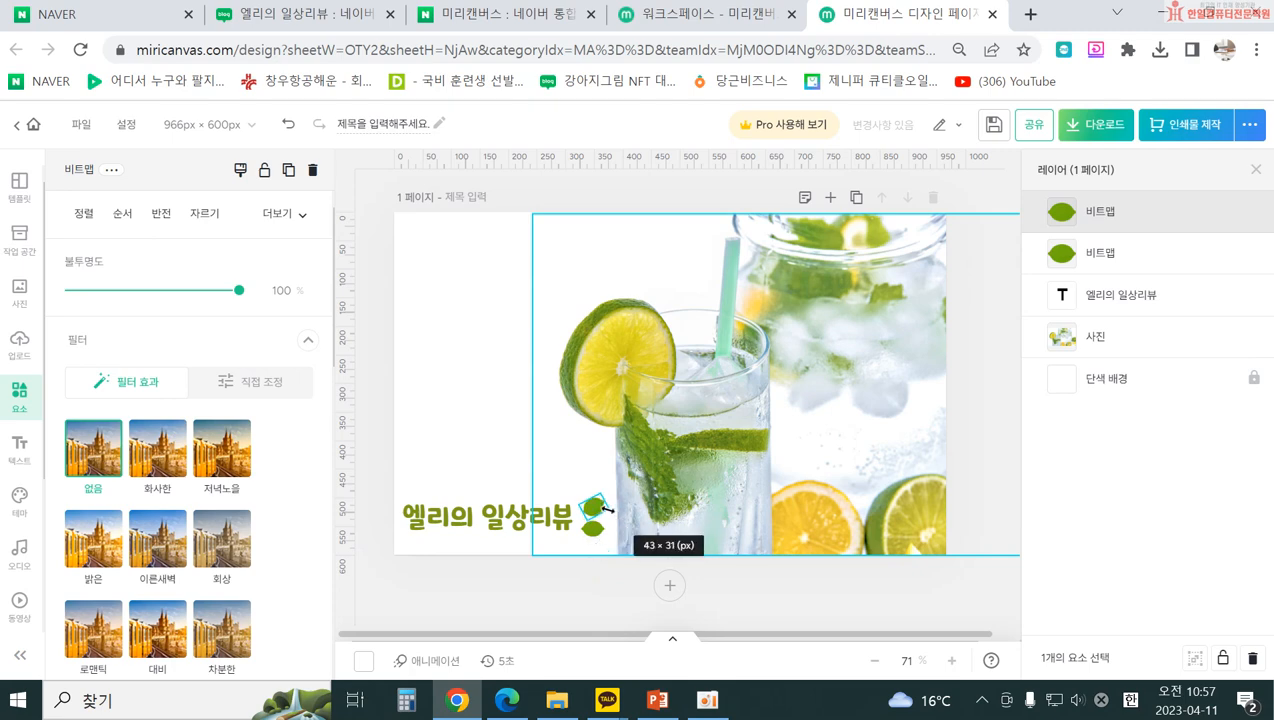
{"action": "left_click", "coordinate": [569, 562]}
{"action": "left_click", "coordinate": [591, 528]}
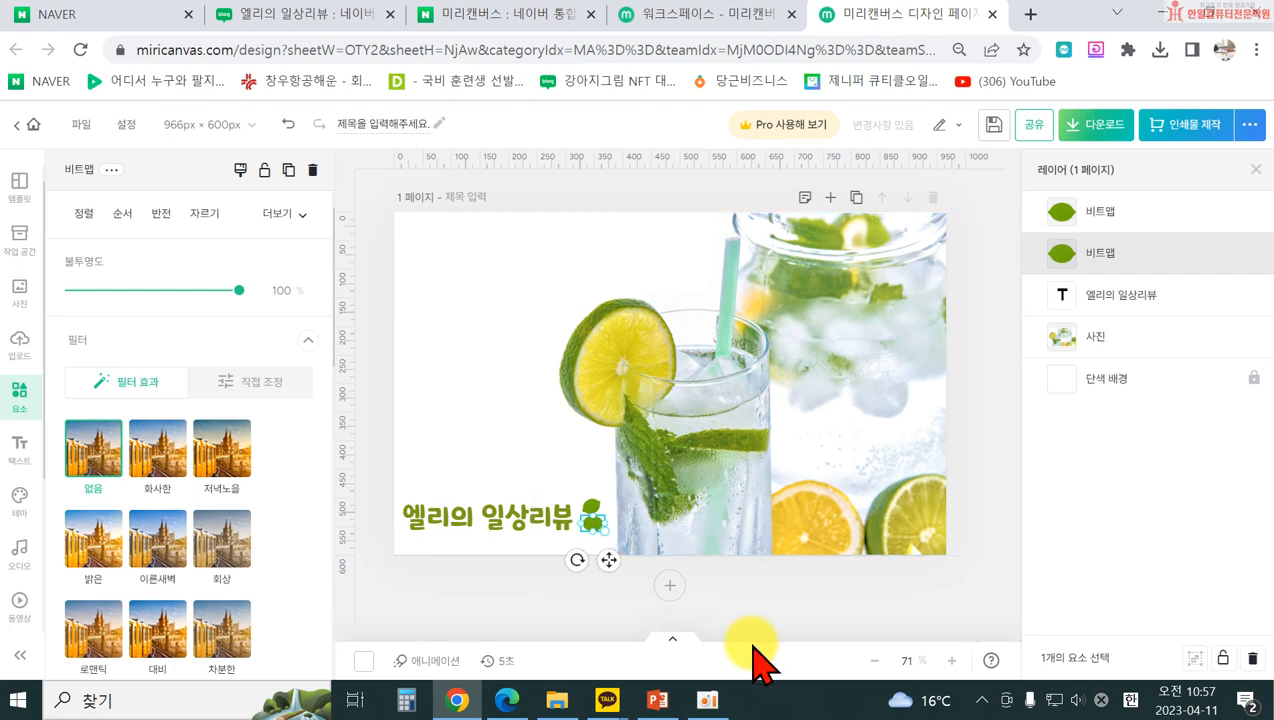
{"action": "left_click", "coordinate": [771, 612]}
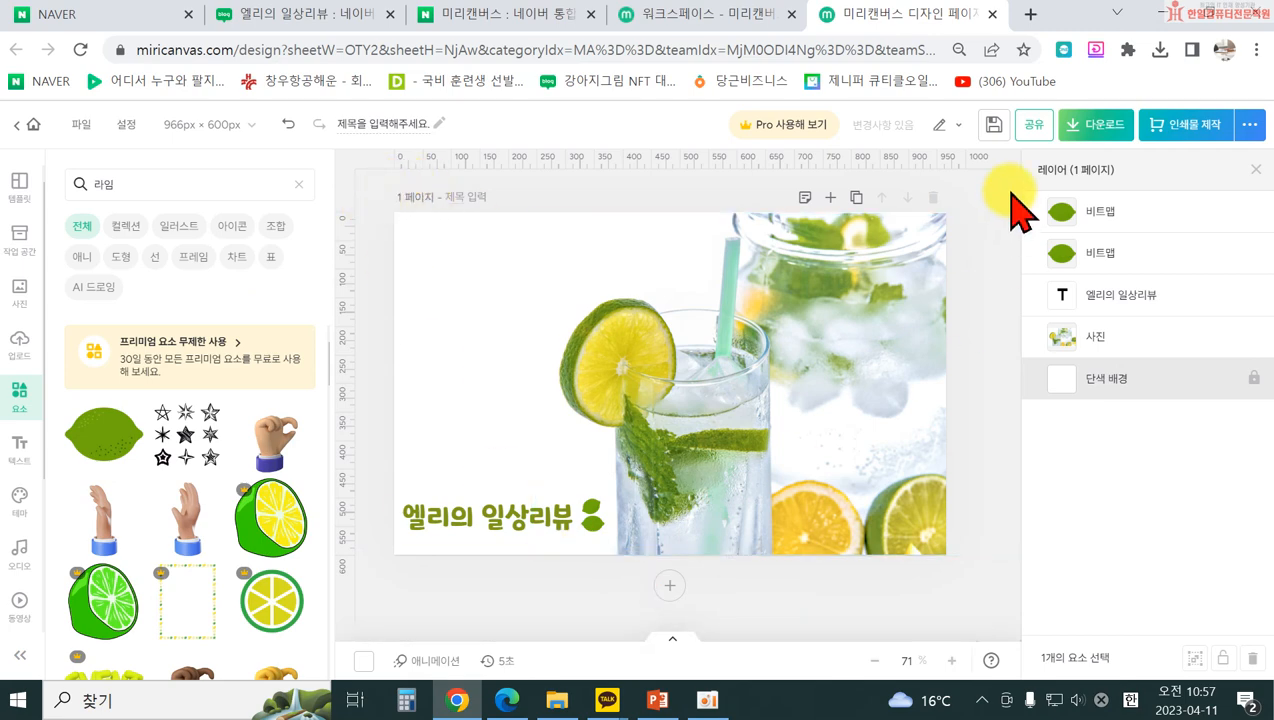
- Start a high-resolution PNG download of the finished title image
{"action": "left_click", "coordinate": [1106, 117]}
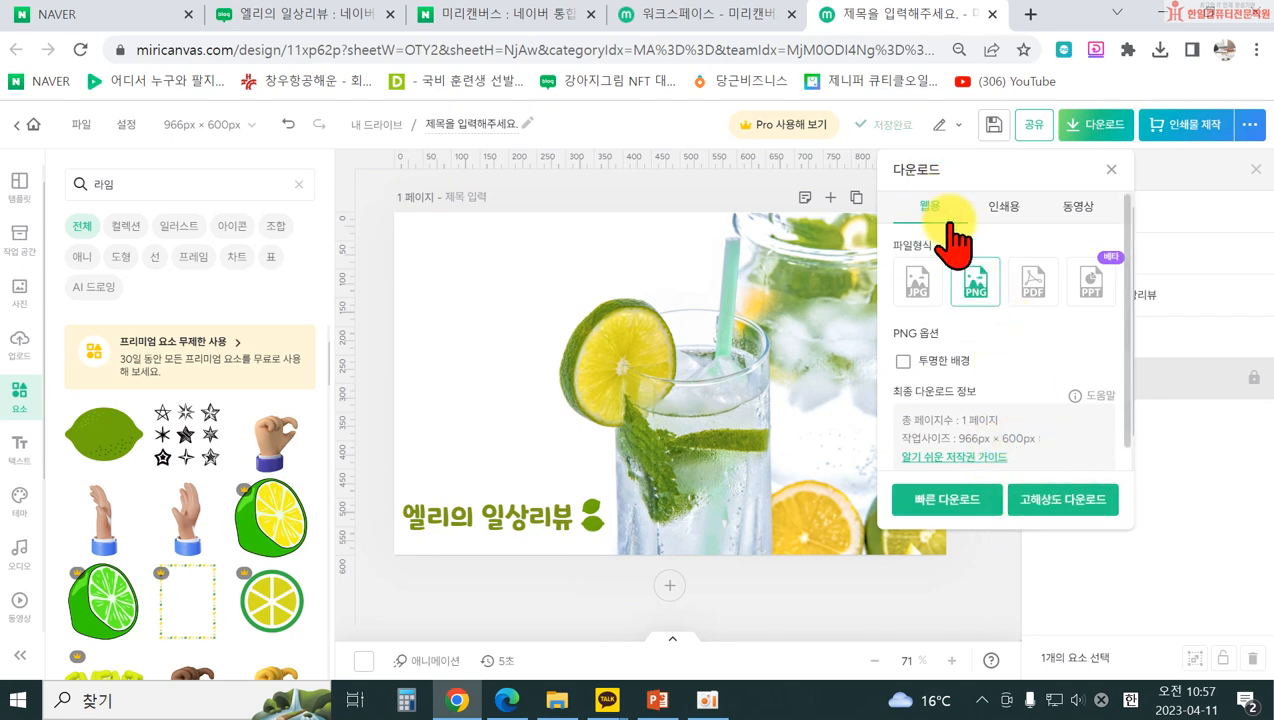
{"action": "left_click", "coordinate": [1058, 500]}
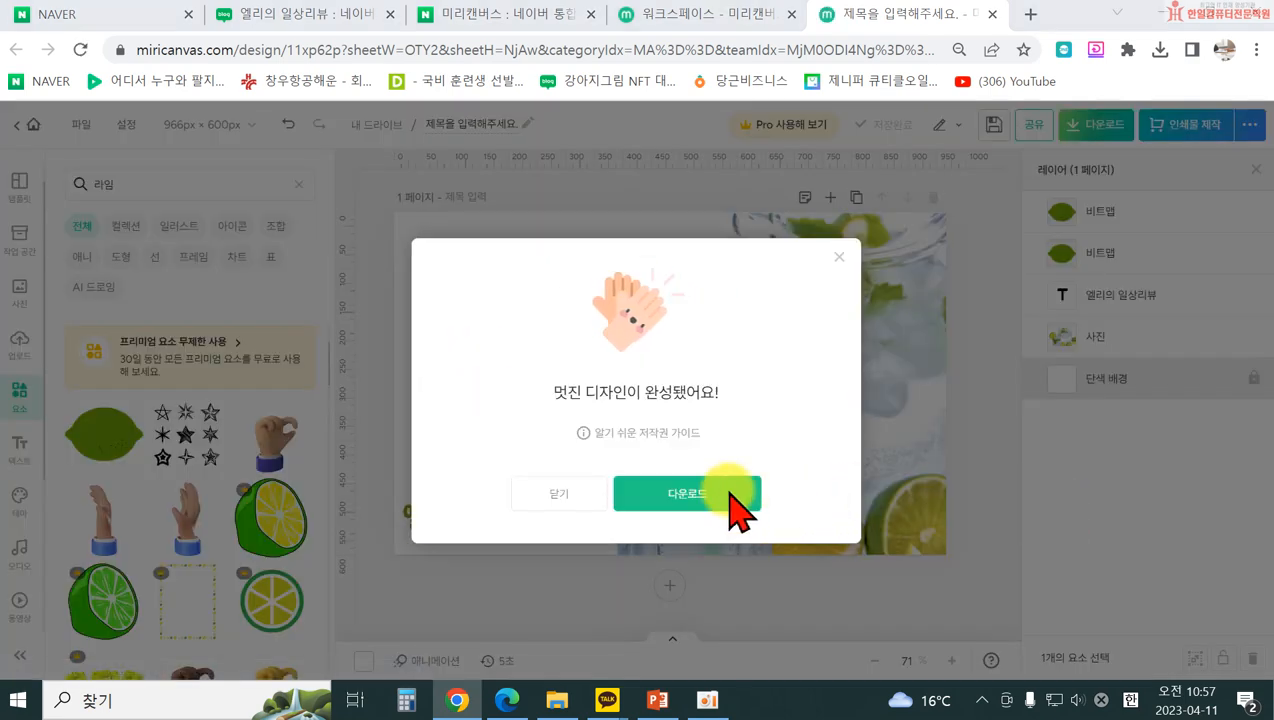
{"action": "left_click", "coordinate": [728, 490]}
- Save the downloaded image as 타이틀 in the 엘리블로그 folder on the desktop and dismiss the completion dialog
{"action": "scroll", "coordinate": [60, 135], "scroll_direction": "up", "scroll_amount": 4}
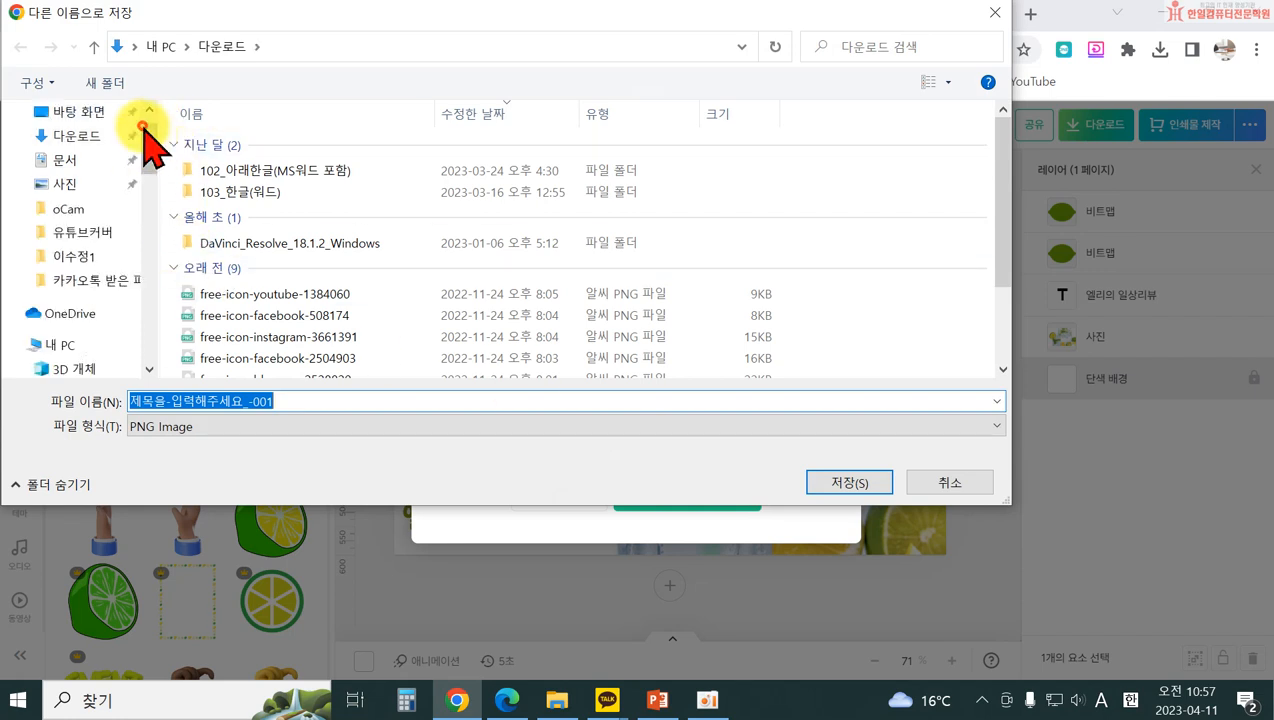
{"action": "scroll", "coordinate": [70, 150], "scroll_direction": "up", "scroll_amount": 1}
{"action": "left_click", "coordinate": [70, 151]}
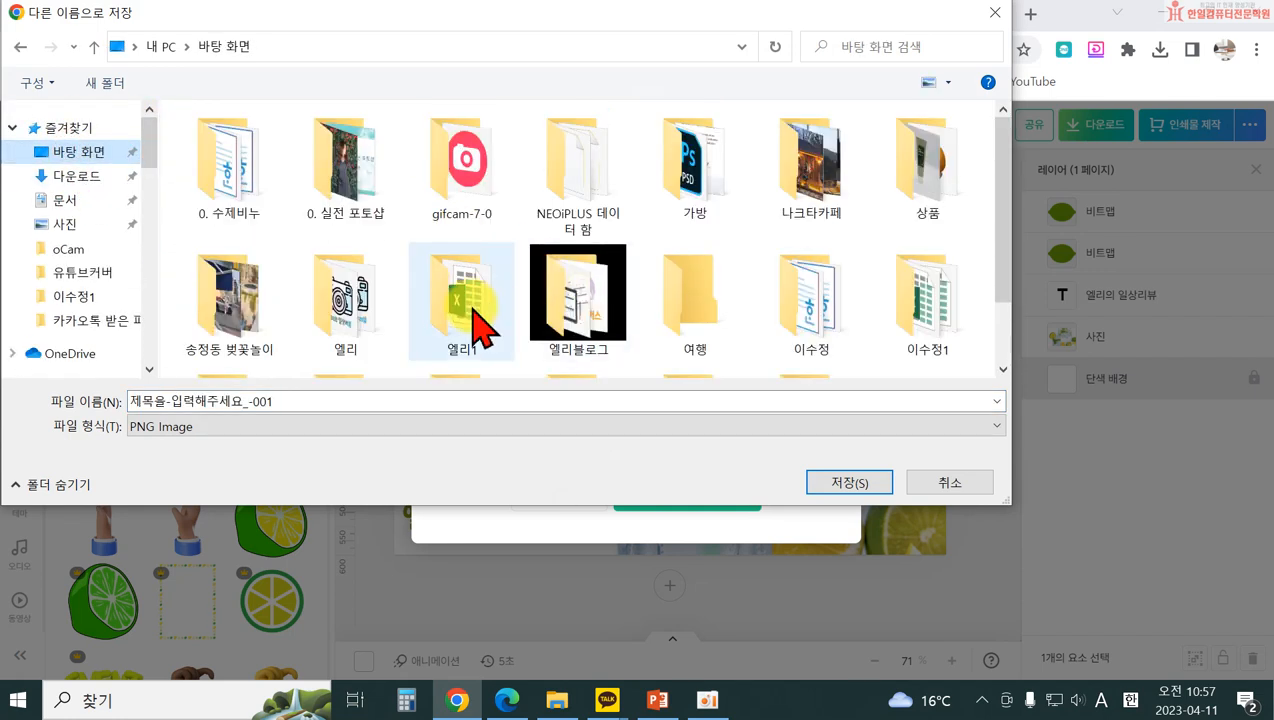
{"action": "double_click", "coordinate": [563, 318]}
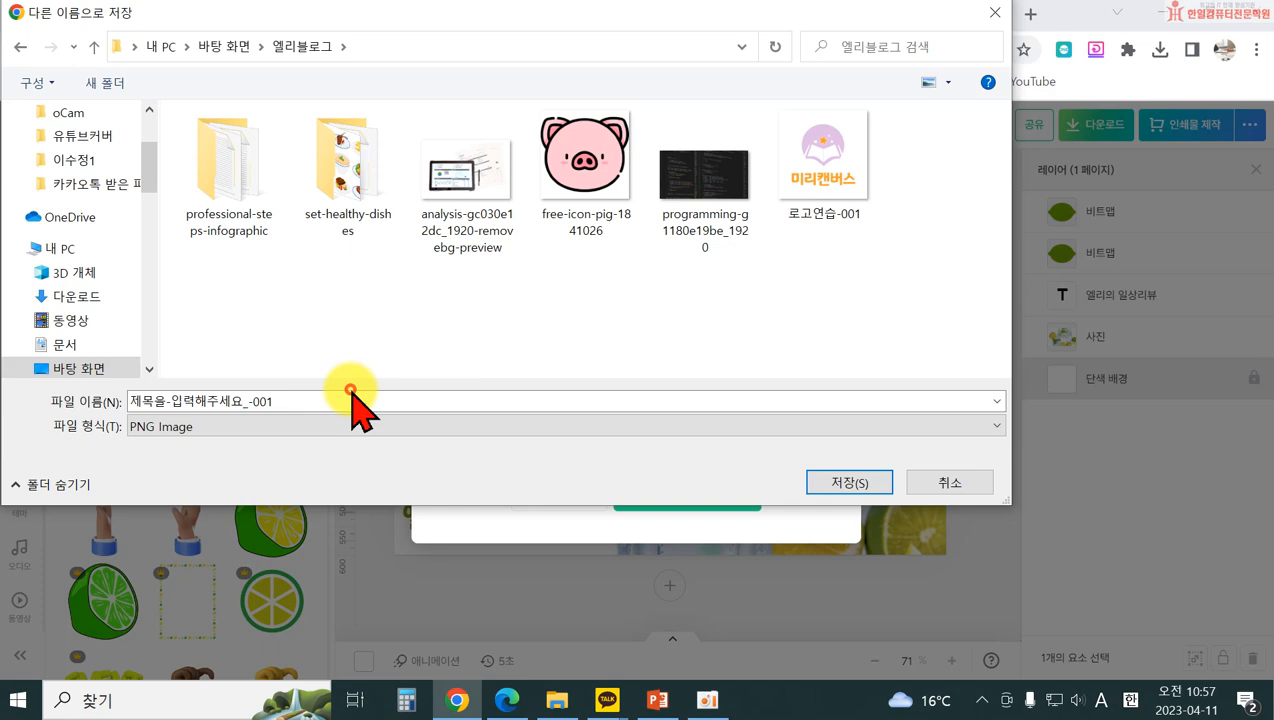
{"action": "left_click", "coordinate": [350, 402]}
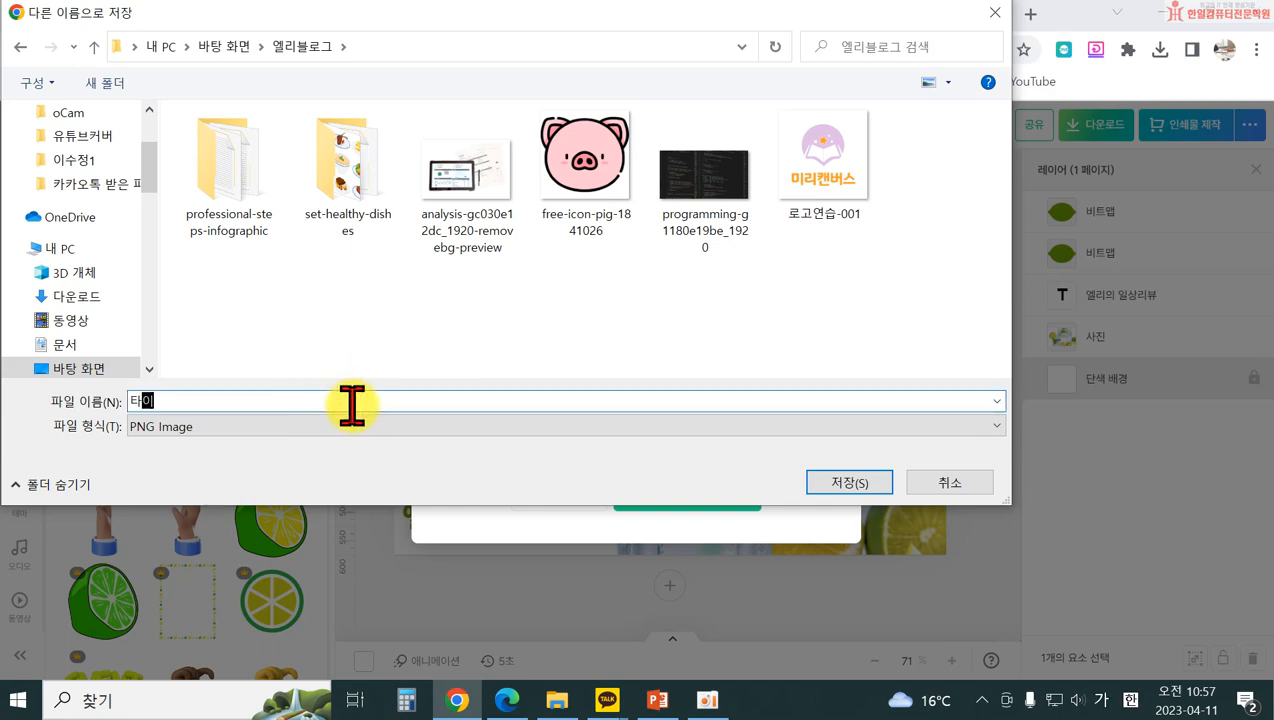
{"action": "key", "text": "Return"}
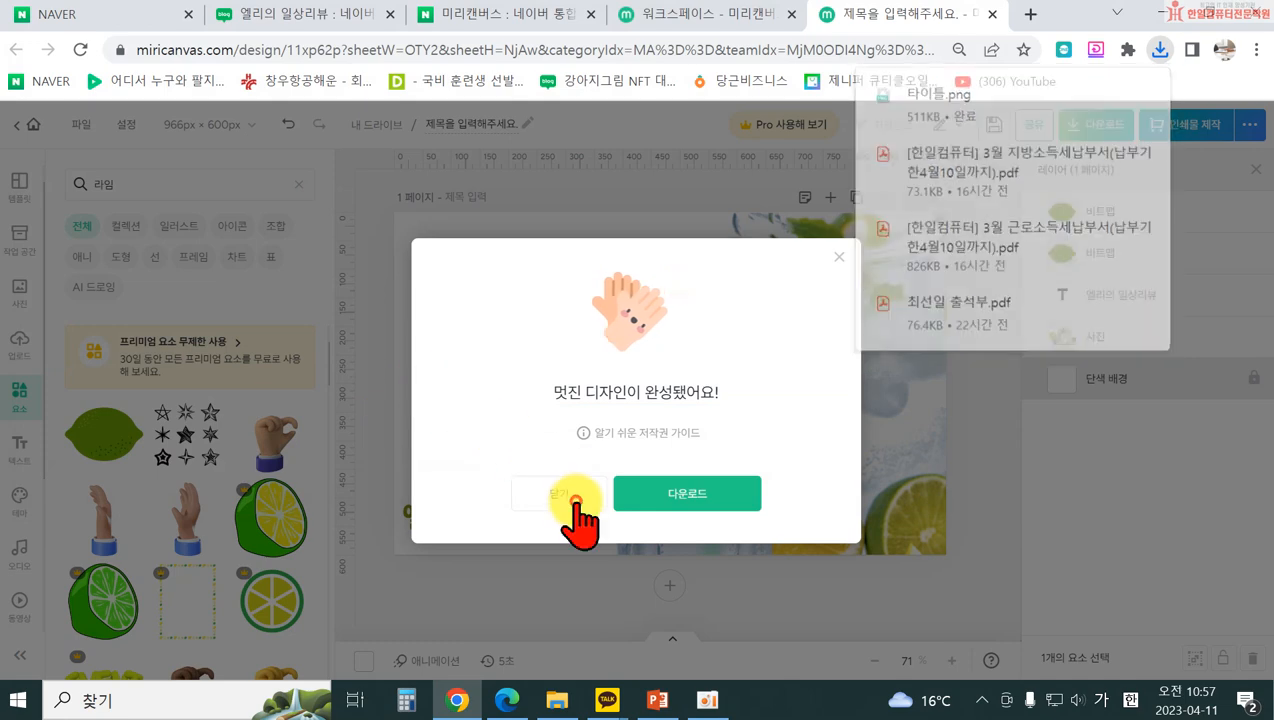
{"action": "left_click", "coordinate": [565, 495]}
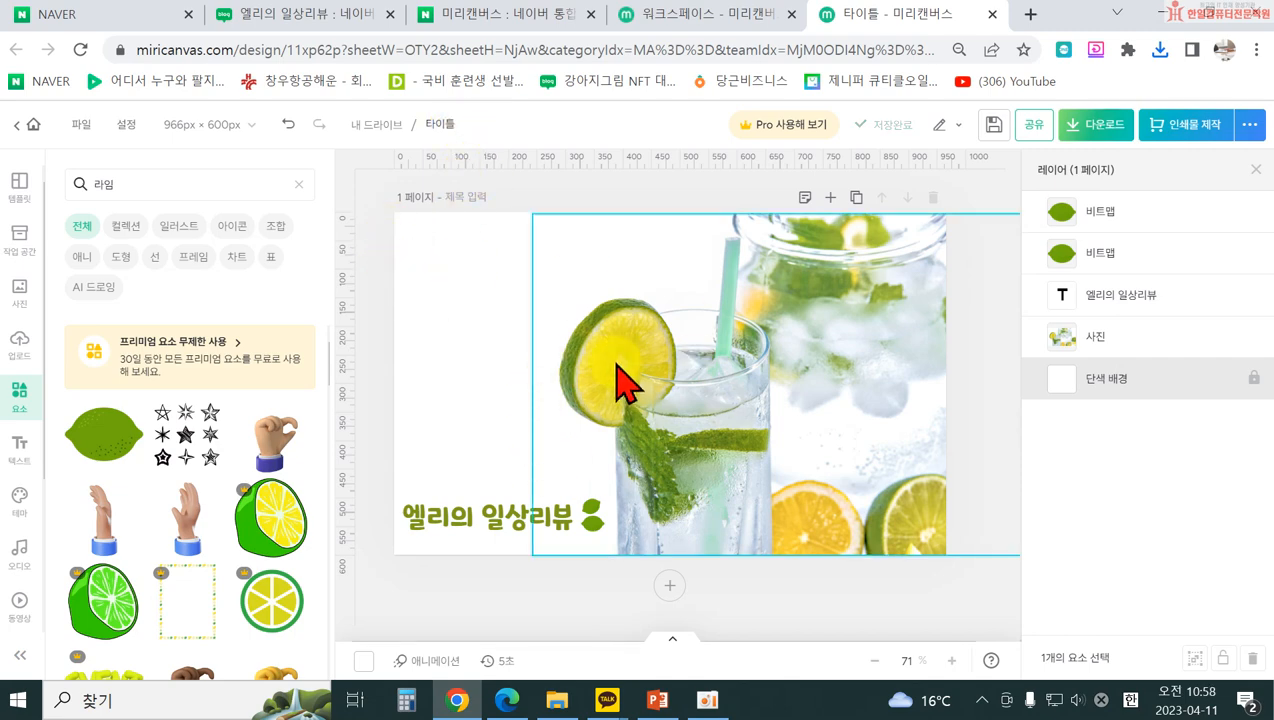
- Create a new blank design sized 966 × 600 px
{"action": "left_click", "coordinate": [84, 130]}
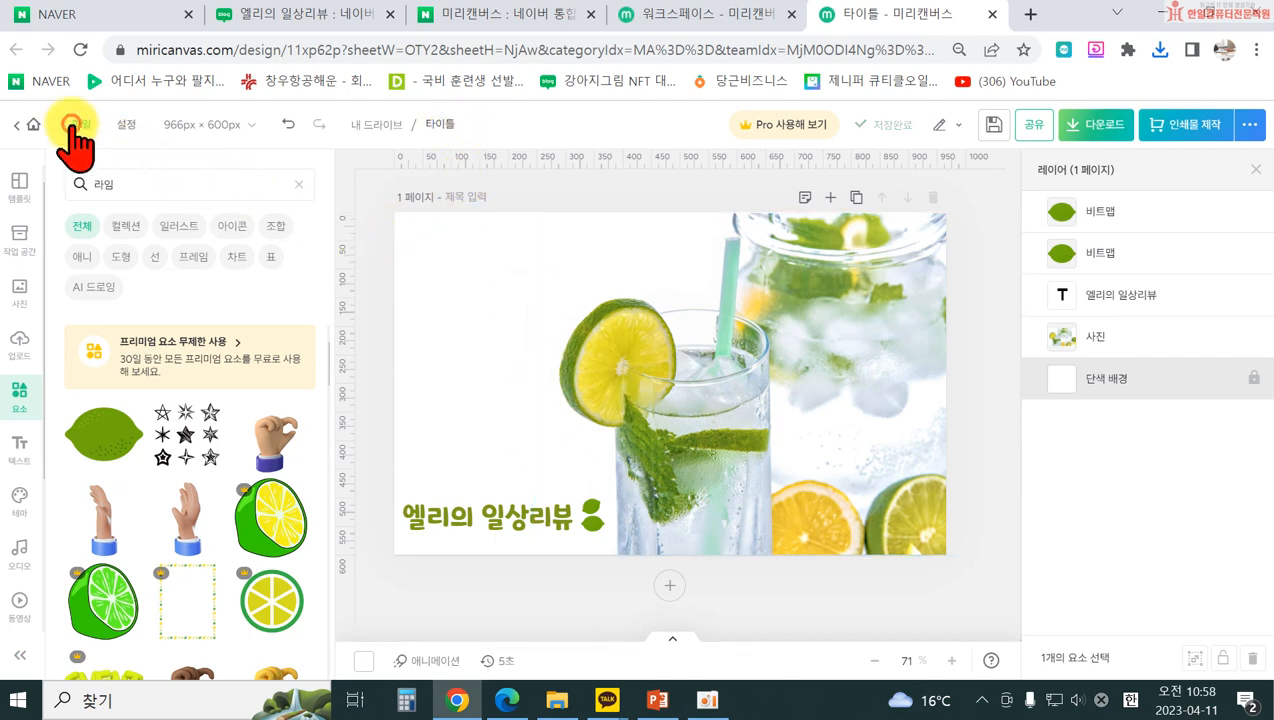
{"action": "left_click", "coordinate": [108, 234]}
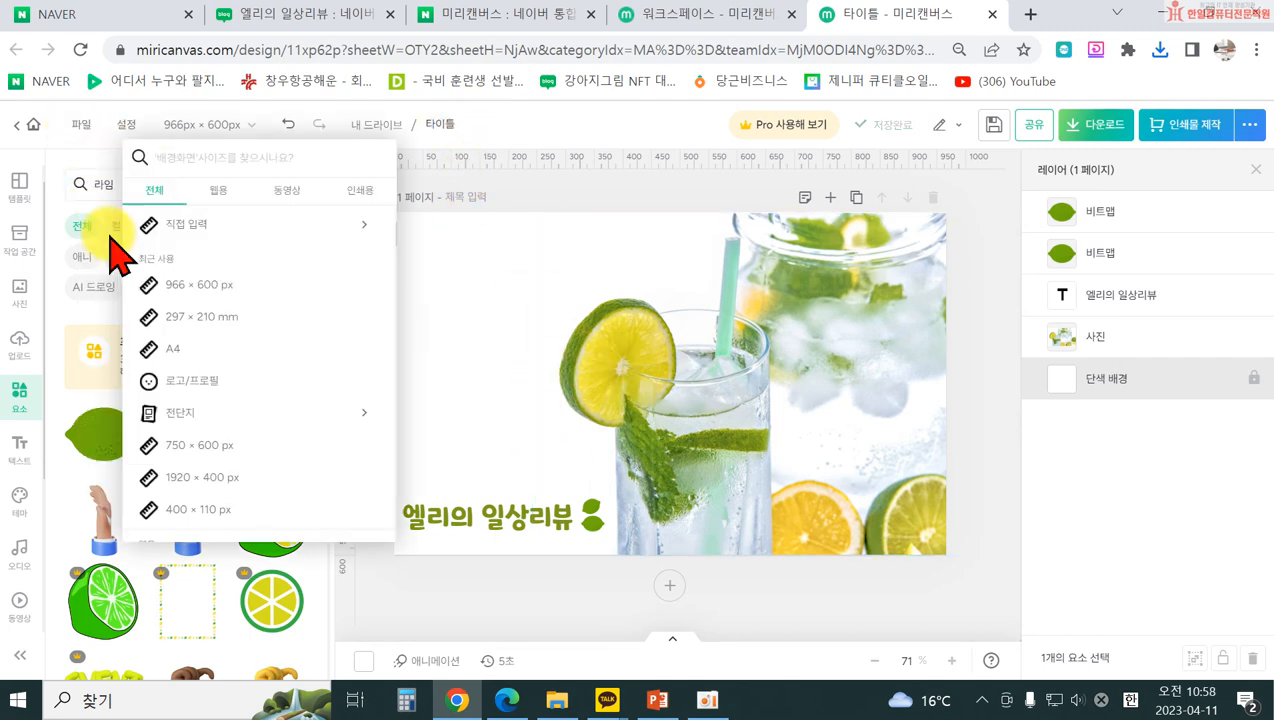
{"action": "left_click", "coordinate": [190, 288]}
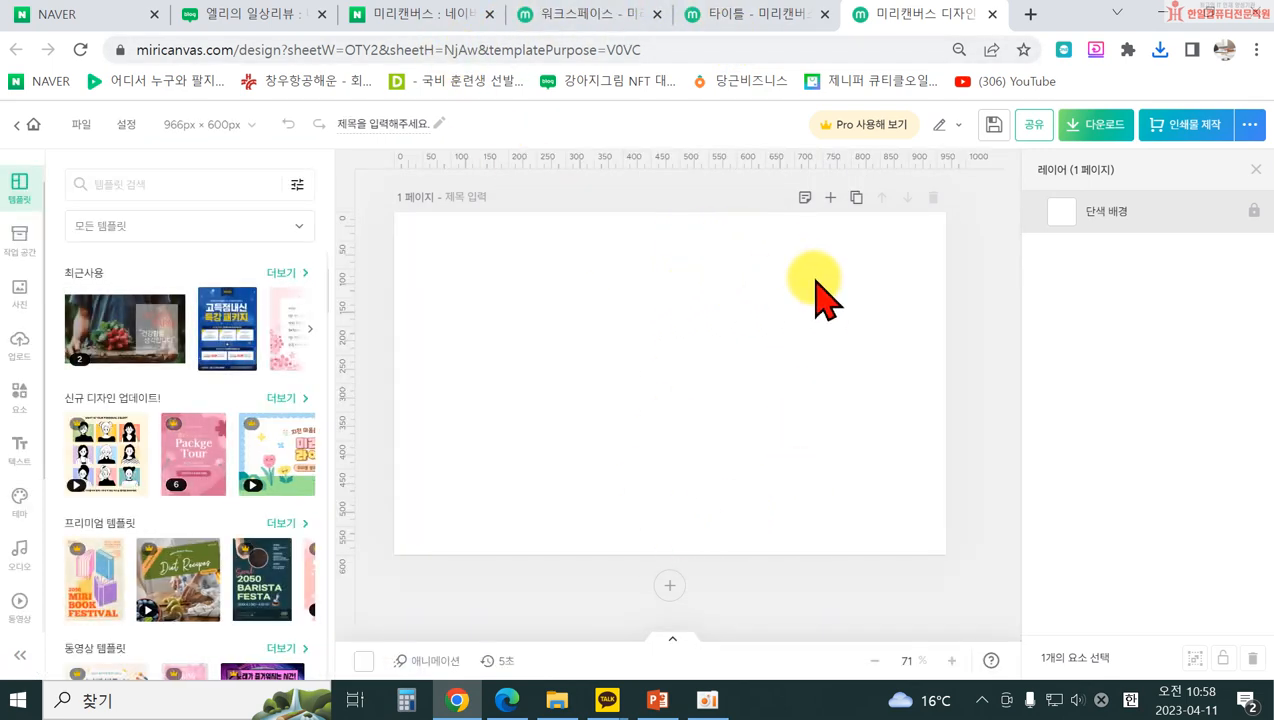
- Add a basic square frame, stretch it to the full page height along the page's right edge and narrow it slightly
{"action": "left_click", "coordinate": [19, 393]}
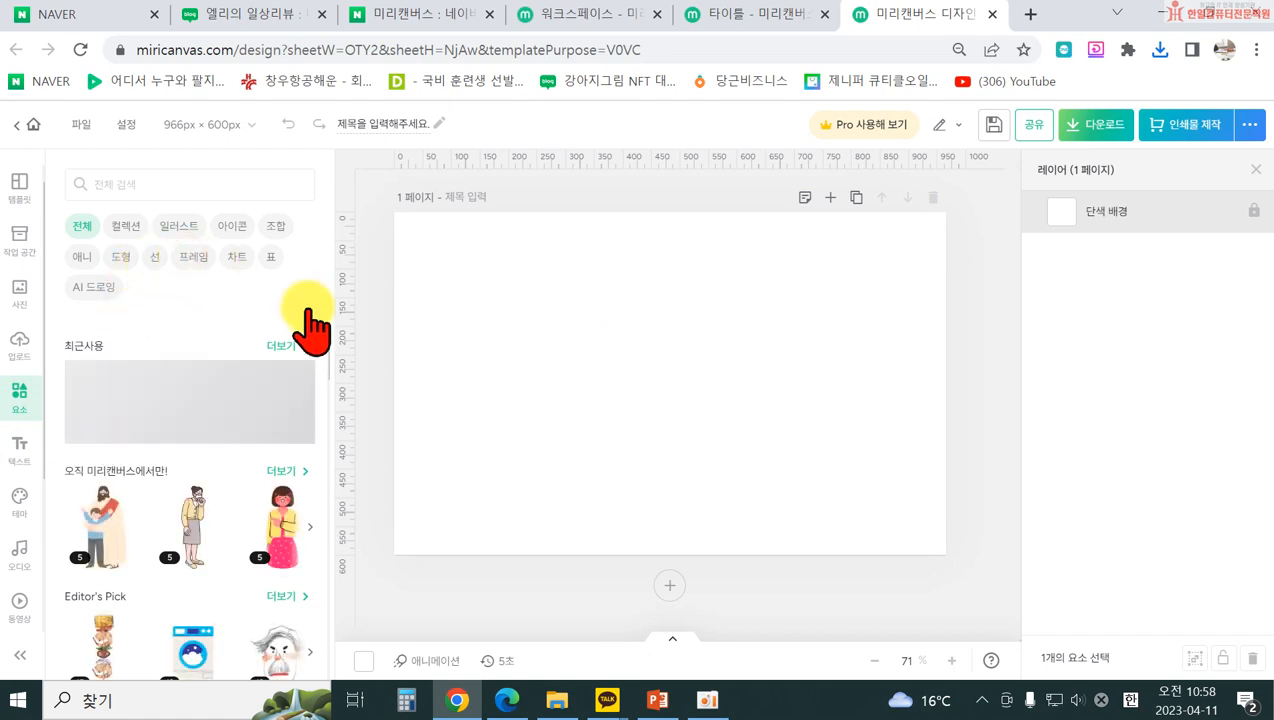
{"action": "left_click", "coordinate": [193, 257]}
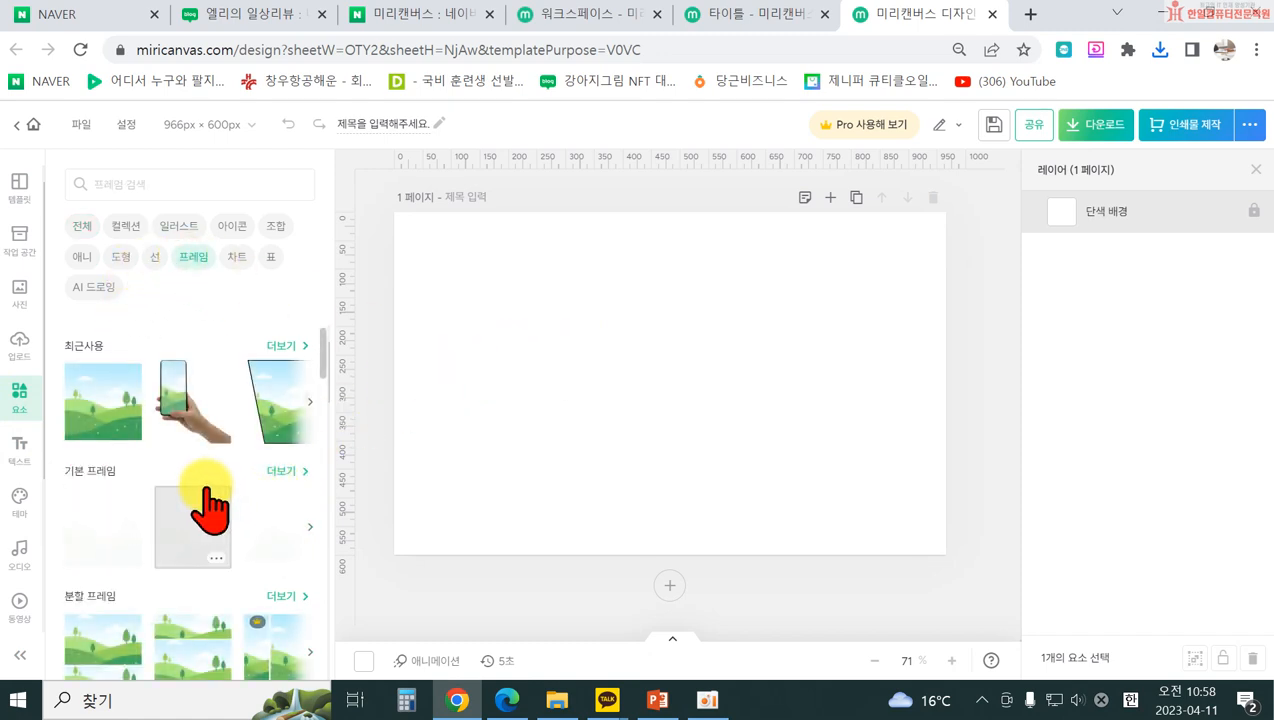
{"action": "left_click", "coordinate": [90, 530]}
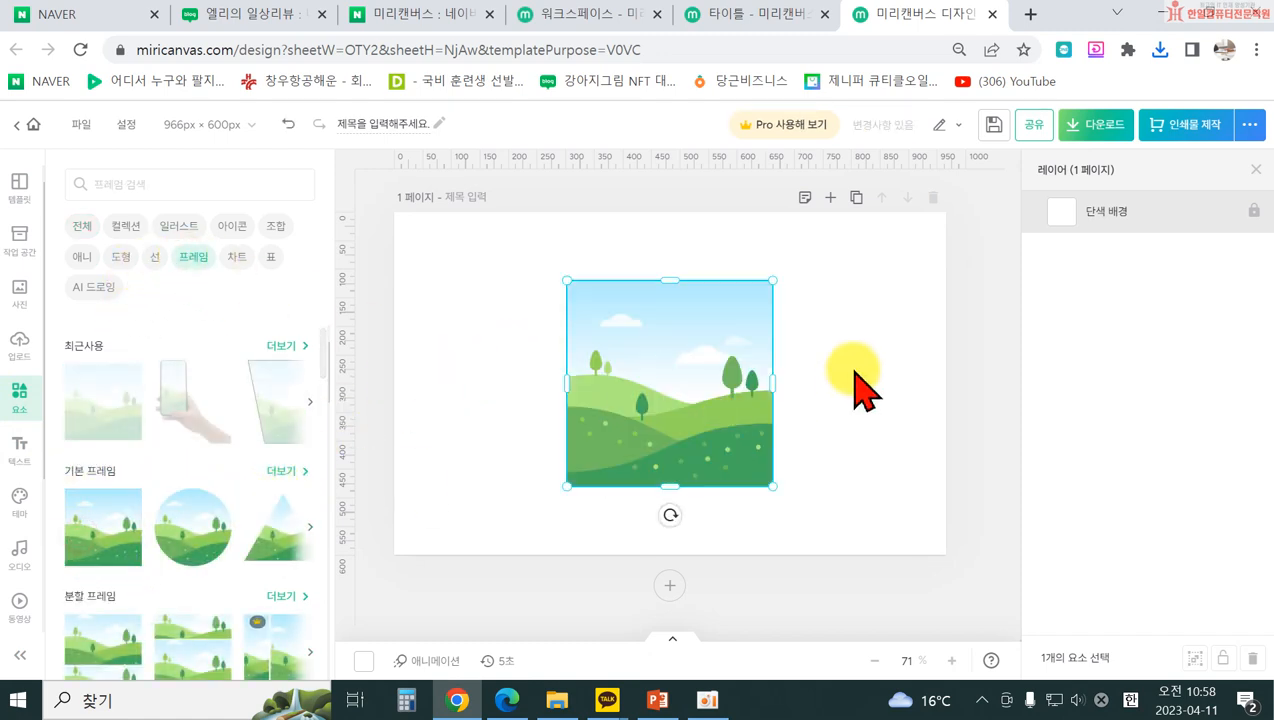
{"action": "left_click_drag", "start_coordinate": [734, 407], "coordinate": [899, 340]}
{"action": "left_click_drag", "start_coordinate": [843, 417], "coordinate": [843, 557]}
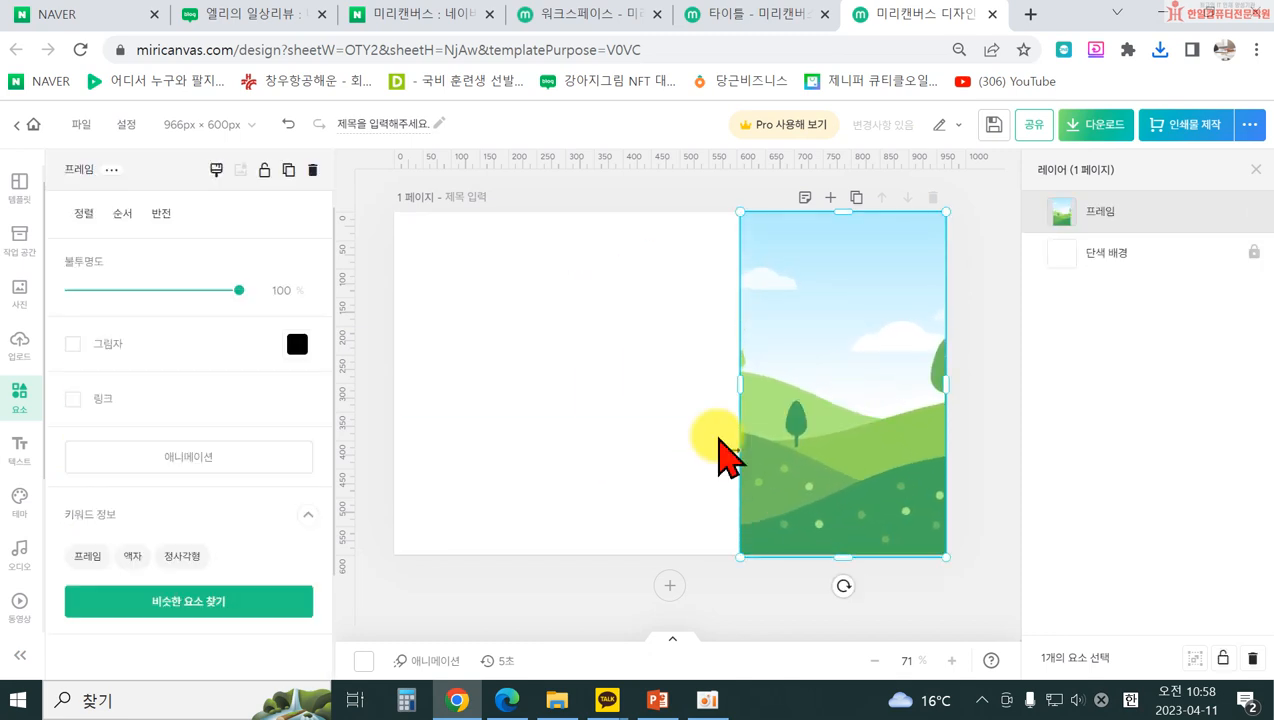
{"action": "left_click_drag", "start_coordinate": [740, 383], "coordinate": [760, 383]}
{"action": "left_click_drag", "start_coordinate": [846, 553], "coordinate": [859, 555]}
- Duplicate the tall frame to its left, shorten the copy and place another copy of it directly below with a thin gap
{"action": "left_click_drag", "start_coordinate": [833, 455], "coordinate": [643, 460]}
{"action": "left_click_drag", "start_coordinate": [666, 554], "coordinate": [684, 407]}
{"action": "left_click_drag", "start_coordinate": [654, 364], "coordinate": [643, 577]}
{"action": "left_click", "coordinate": [636, 572]}
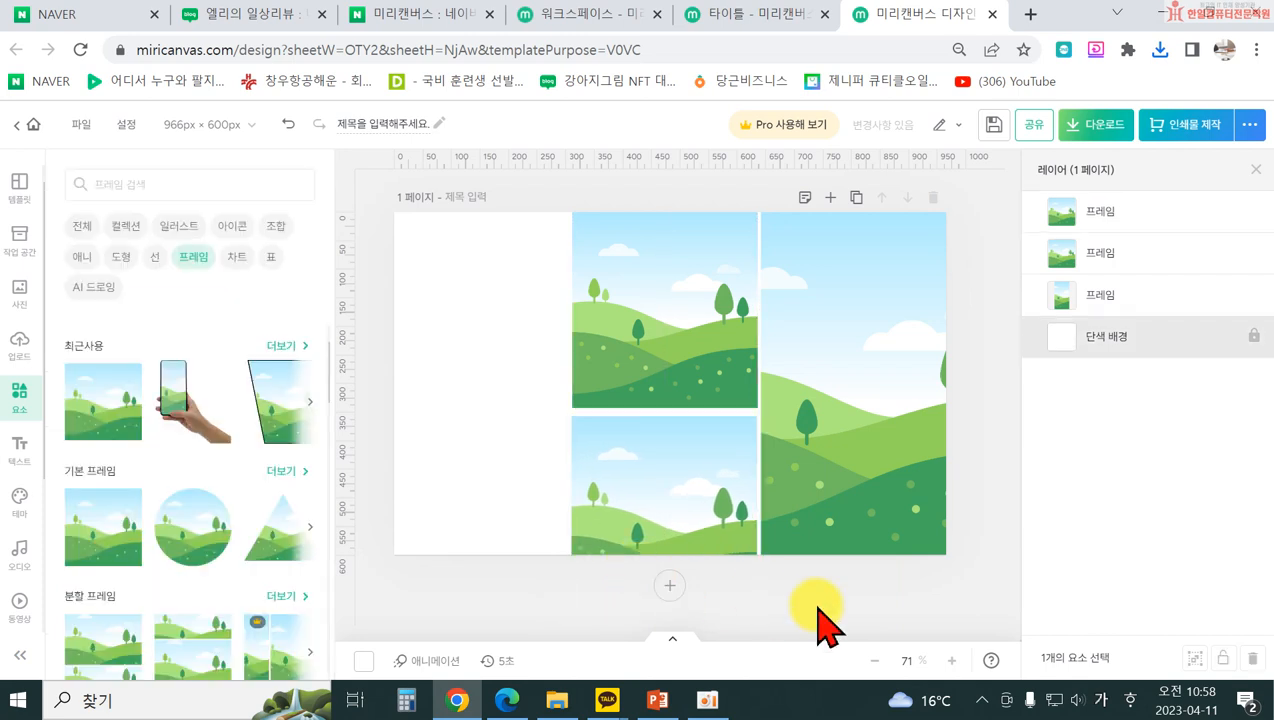
{"action": "left_click", "coordinate": [663, 487]}
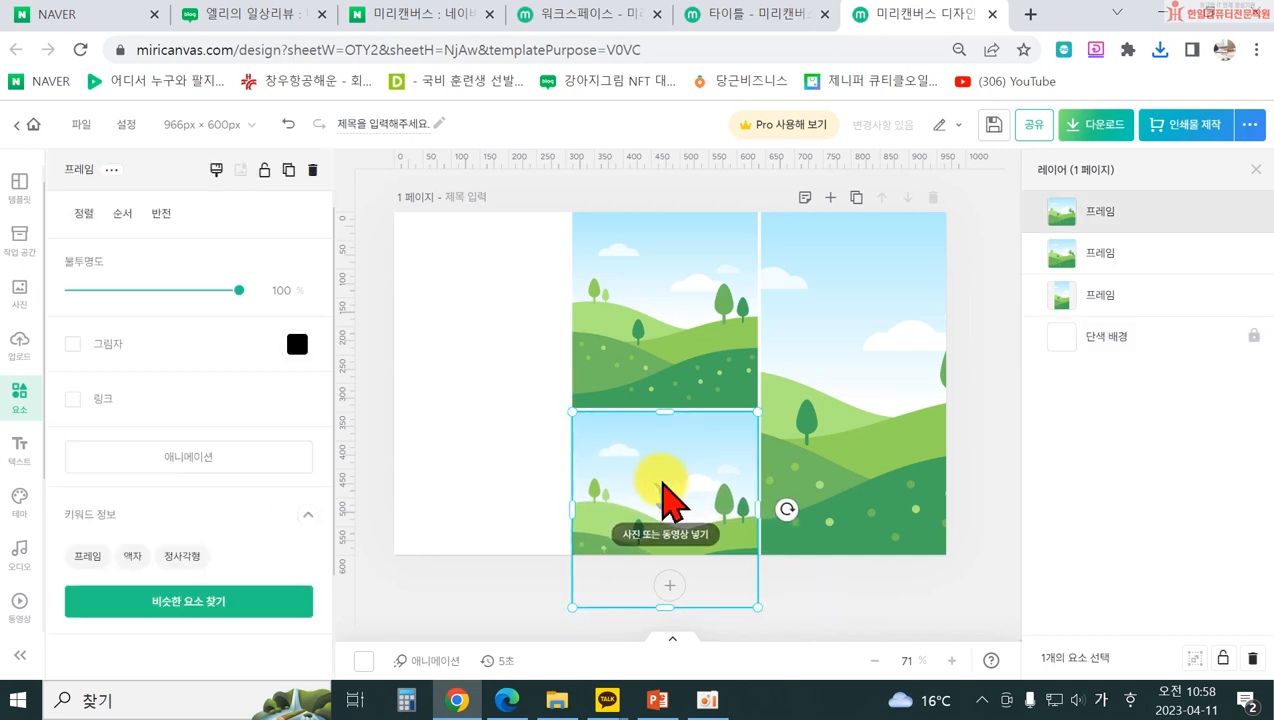
{"action": "left_click", "coordinate": [463, 418]}
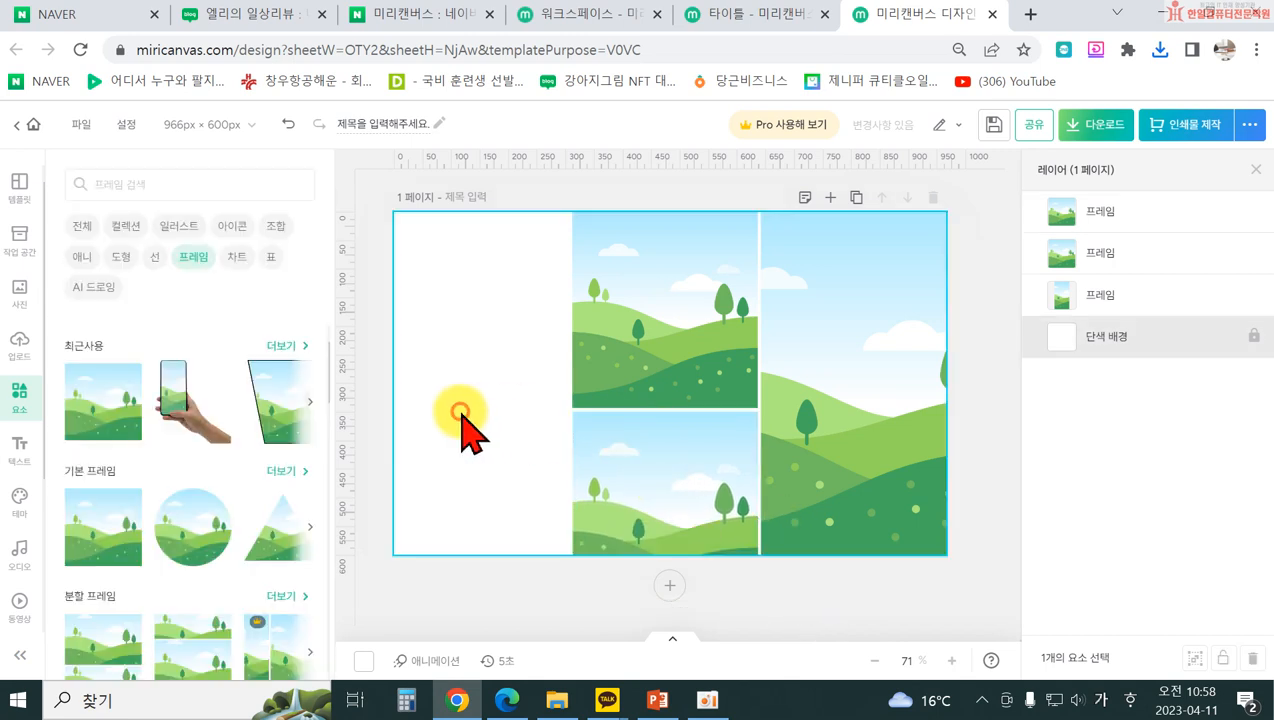
- Shorten the lower stacked frame to the page's bottom edge and narrow both stacked frames from their left sides
{"action": "left_click", "coordinate": [656, 503]}
{"action": "left_click", "coordinate": [635, 340]}
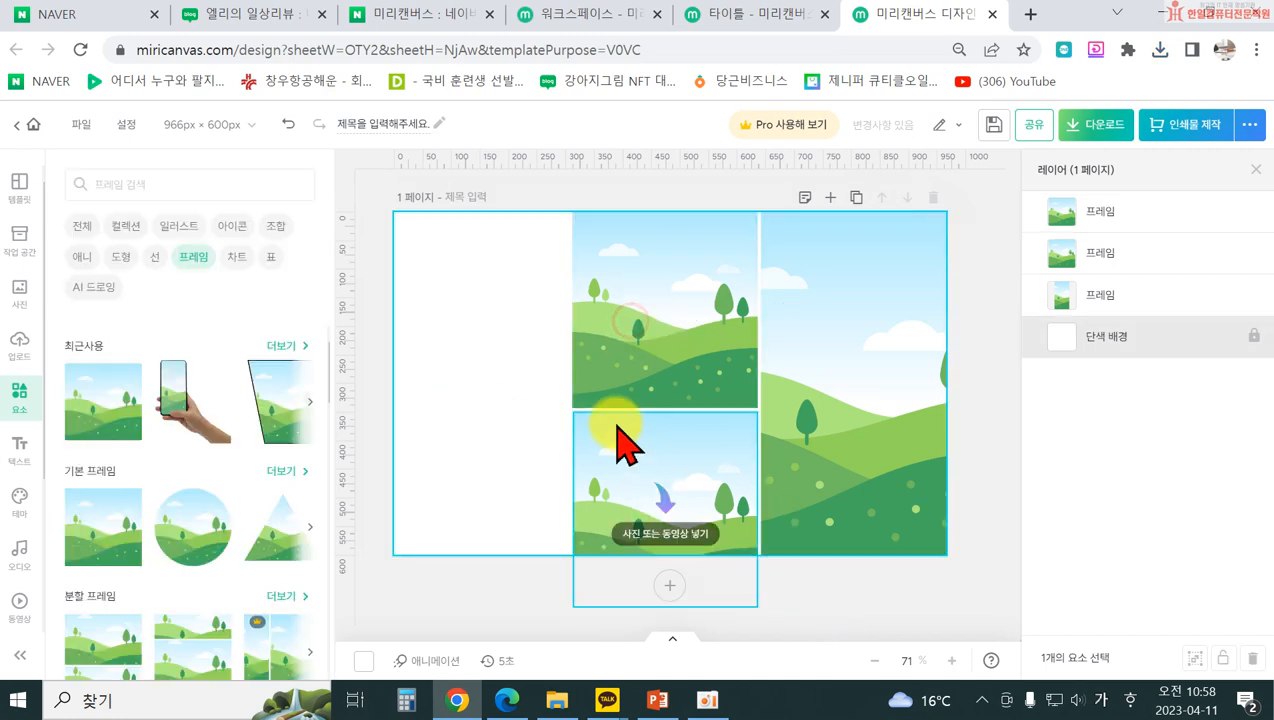
{"action": "left_click", "coordinate": [606, 321]}
{"action": "left_click", "coordinate": [665, 568]}
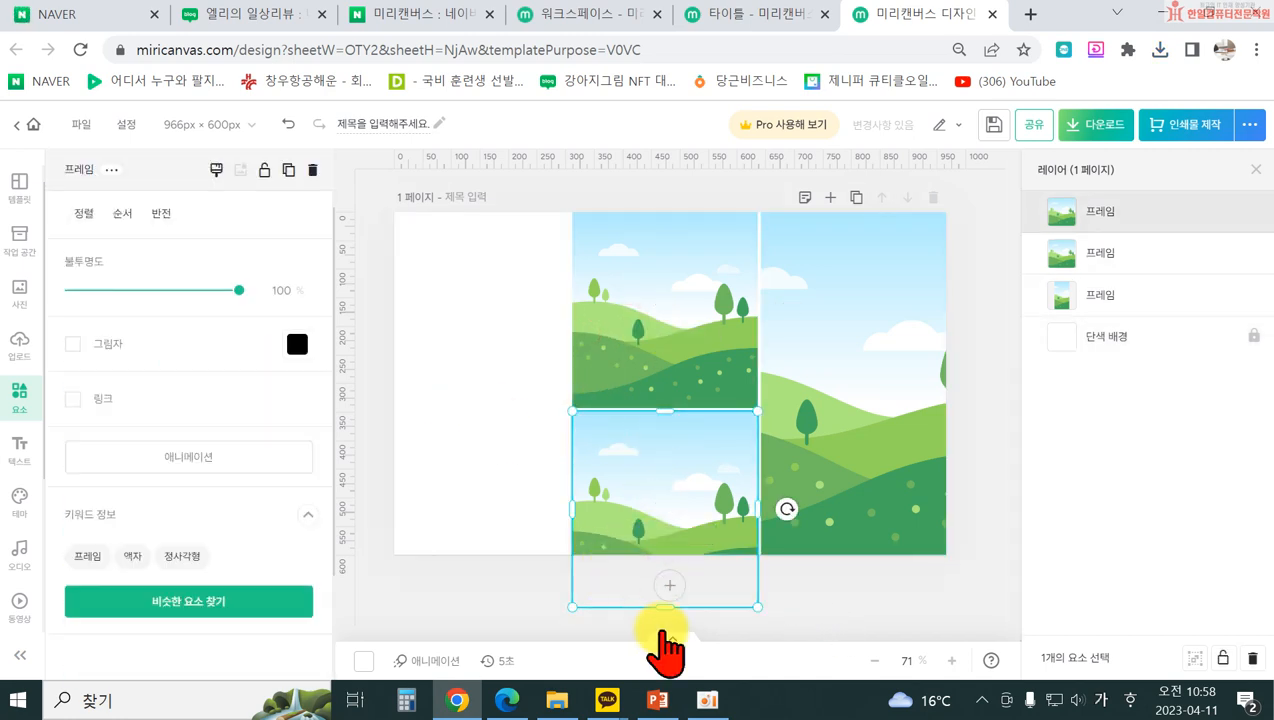
{"action": "left_click_drag", "start_coordinate": [661, 614], "coordinate": [670, 551]}
{"action": "left_click_drag", "start_coordinate": [575, 487], "coordinate": [621, 480]}
{"action": "left_click", "coordinate": [587, 318]}
{"action": "left_click_drag", "start_coordinate": [565, 301], "coordinate": [620, 304]}
- Narrow the tall frame to about 282 × 600 px and widen both stacked frames to about 285 px to meet it
{"action": "left_click", "coordinate": [793, 385]}
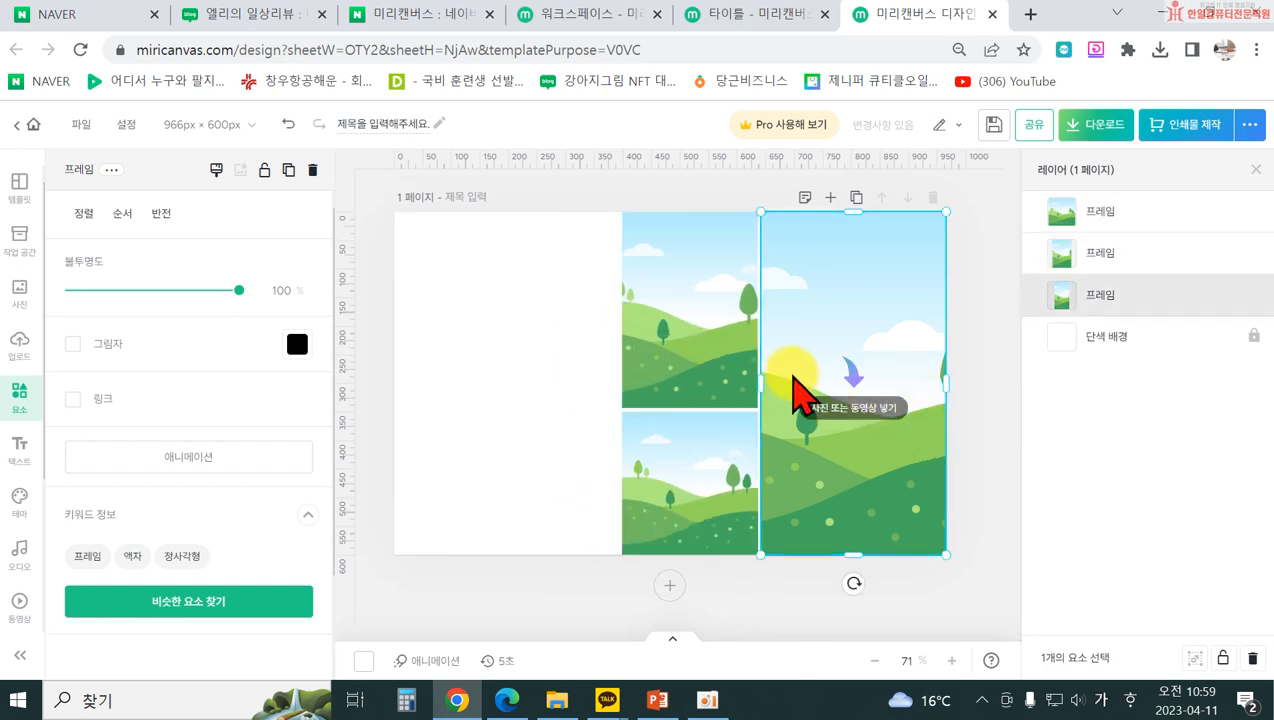
{"action": "mouse_move", "coordinate": [761, 379]}
{"action": "left_mouse_down"}
{"action": "mouse_move", "coordinate": [797, 386]}
{"action": "mouse_move", "coordinate": [785, 384]}
{"action": "left_mouse_up"}
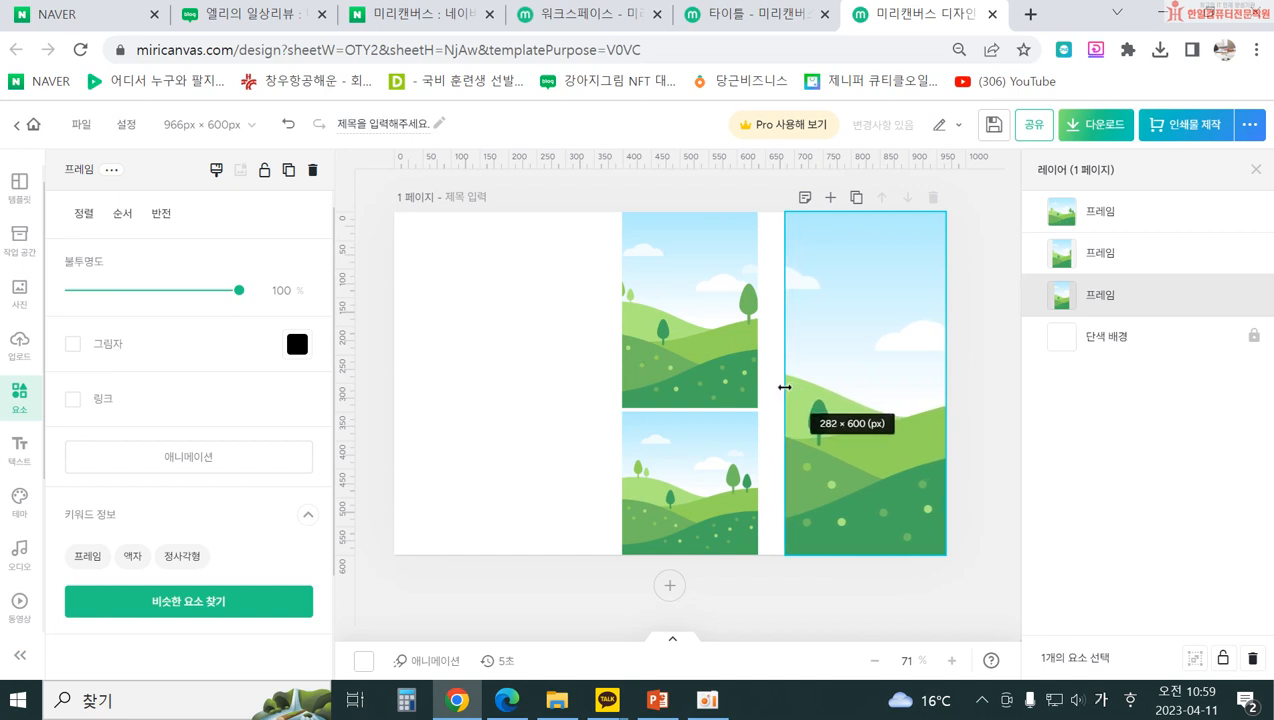
{"action": "left_click", "coordinate": [745, 378]}
{"action": "left_click_drag", "start_coordinate": [758, 316], "coordinate": [785, 306]}
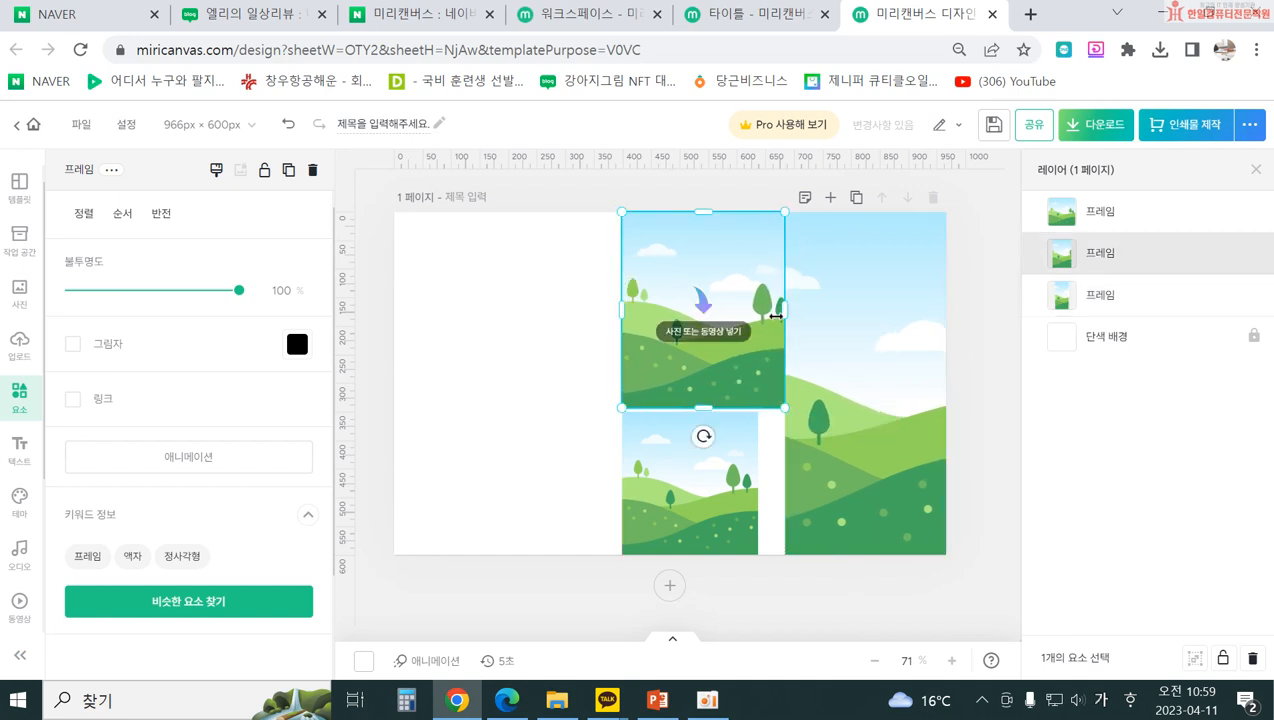
{"action": "left_click", "coordinate": [737, 500]}
{"action": "left_click_drag", "start_coordinate": [757, 476], "coordinate": [785, 476]}
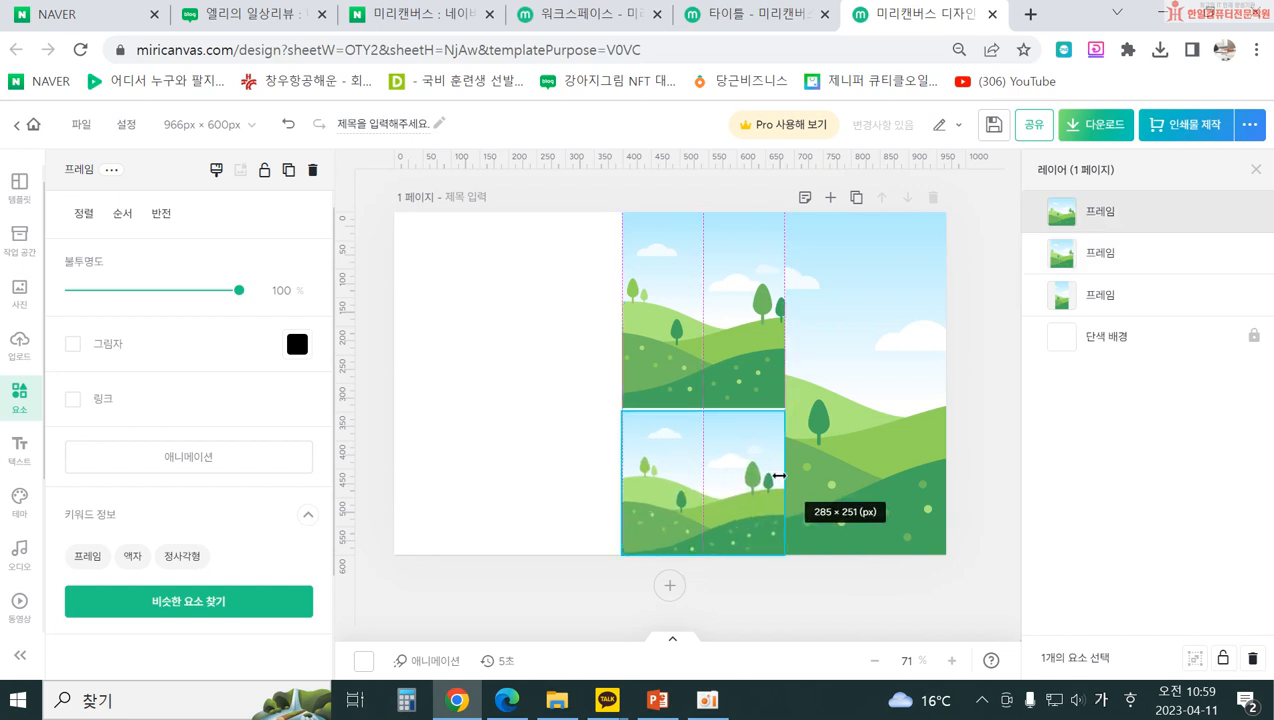
- Nudge the two stacked frames together slightly left to leave a thin gap beside the tall frame
{"action": "left_click", "coordinate": [725, 364]}
{"action": "left_click", "coordinate": [716, 462], "text": "shift"}
{"action": "key", "text": "Left"}
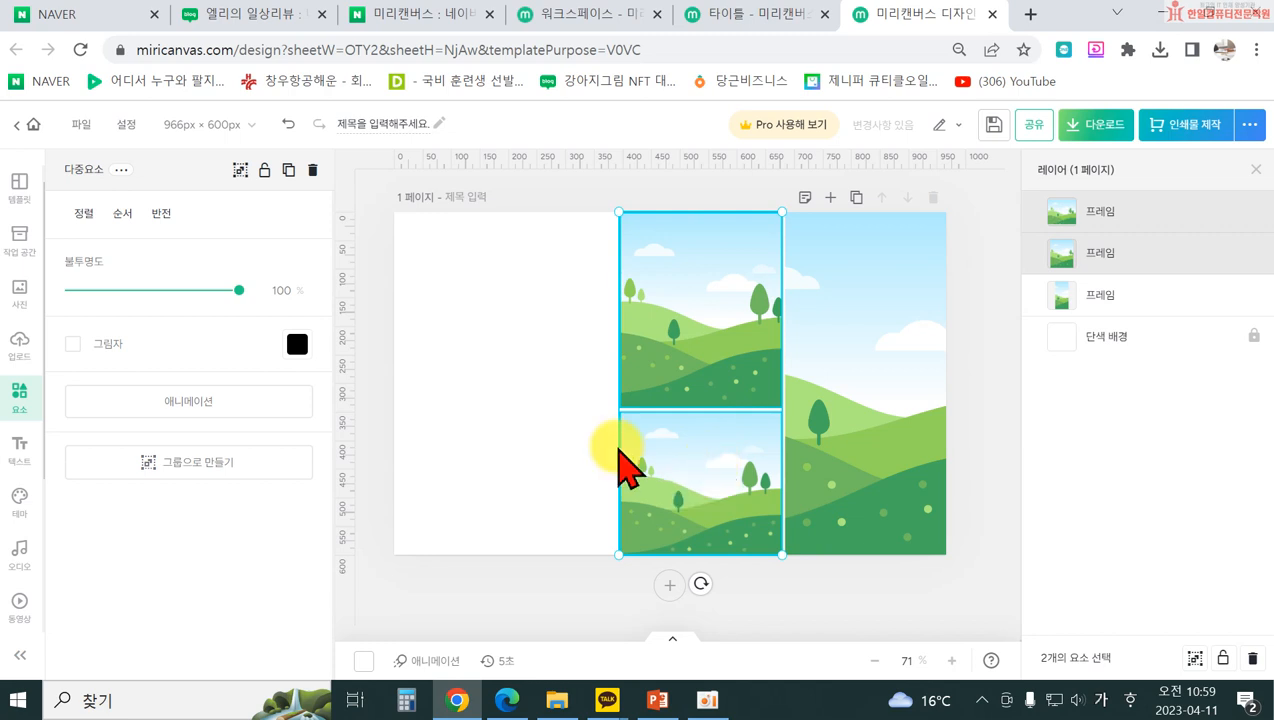
{"action": "left_click", "coordinate": [432, 455]}
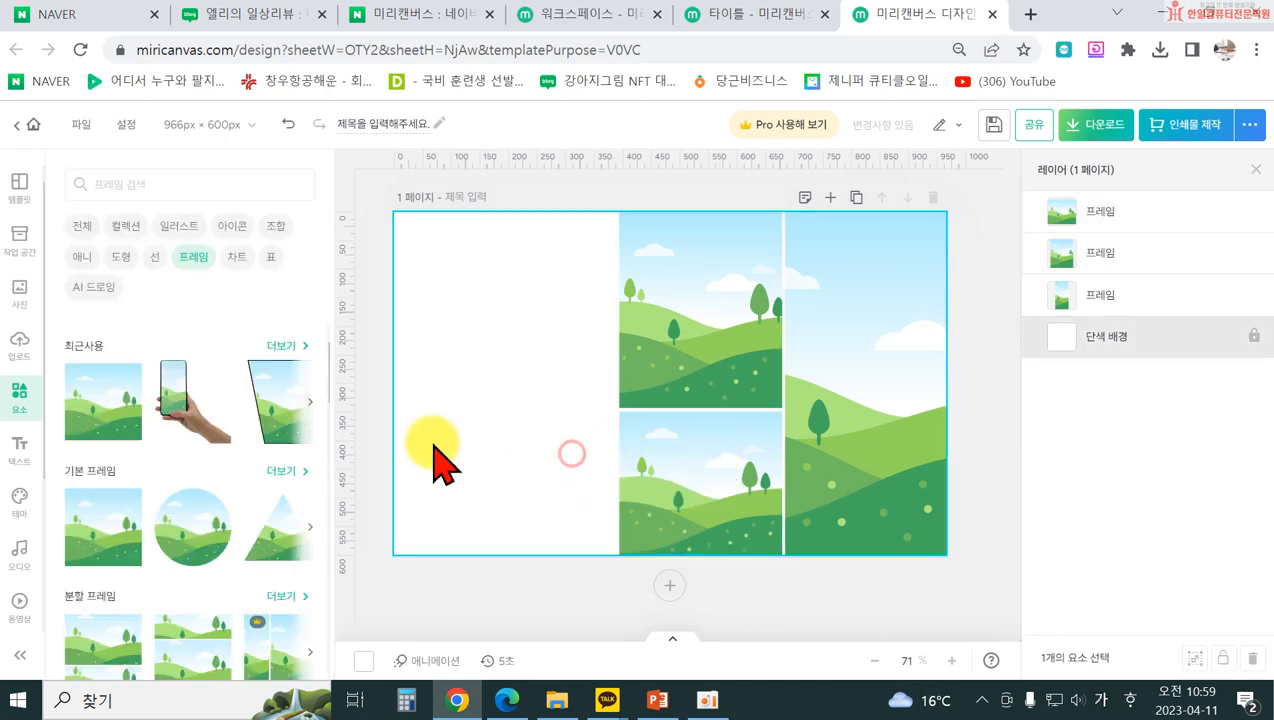
- Fill the three frames with uploaded orange photos: the box below, the close-up in the tall frame and the hand-held one above
{"action": "left_click", "coordinate": [20, 340]}
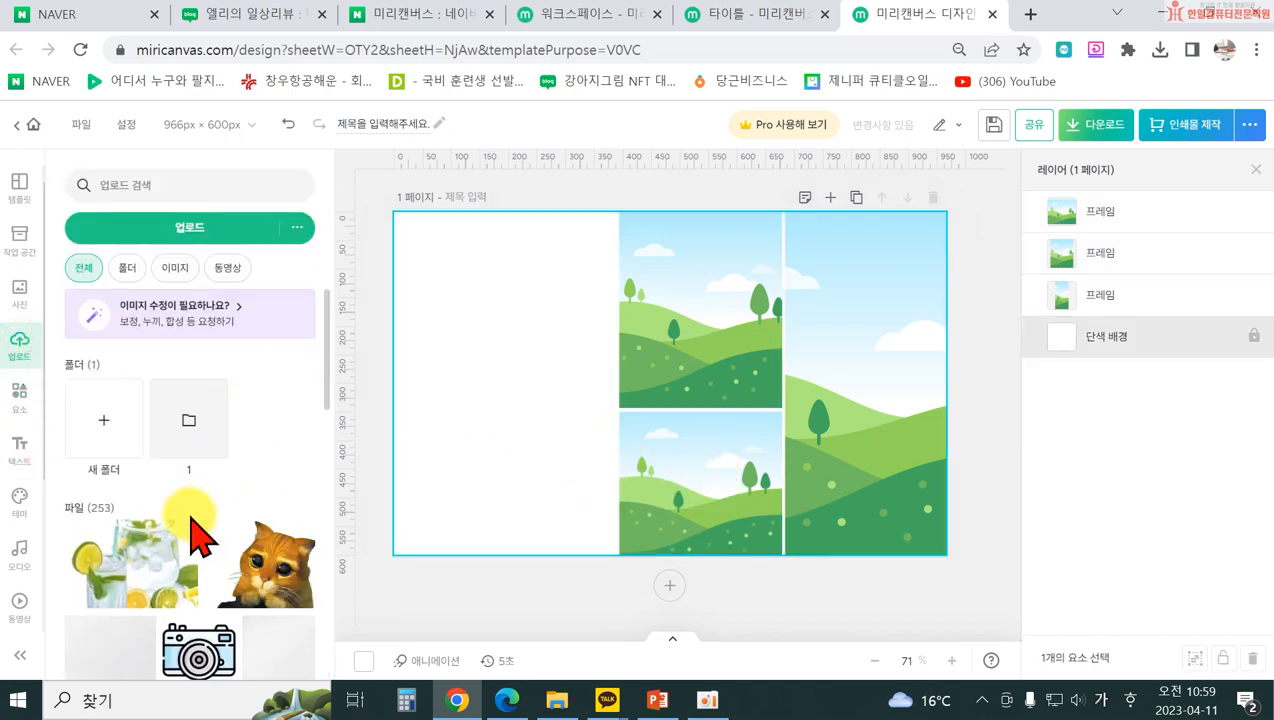
{"action": "scroll", "coordinate": [200, 530], "scroll_direction": "down", "scroll_amount": 3}
{"action": "scroll", "coordinate": [222, 427], "scroll_direction": "down", "scroll_amount": 2}
{"action": "scroll", "coordinate": [213, 540], "scroll_direction": "up", "scroll_amount": 4}
{"action": "left_click_drag", "start_coordinate": [213, 540], "coordinate": [700, 505]}
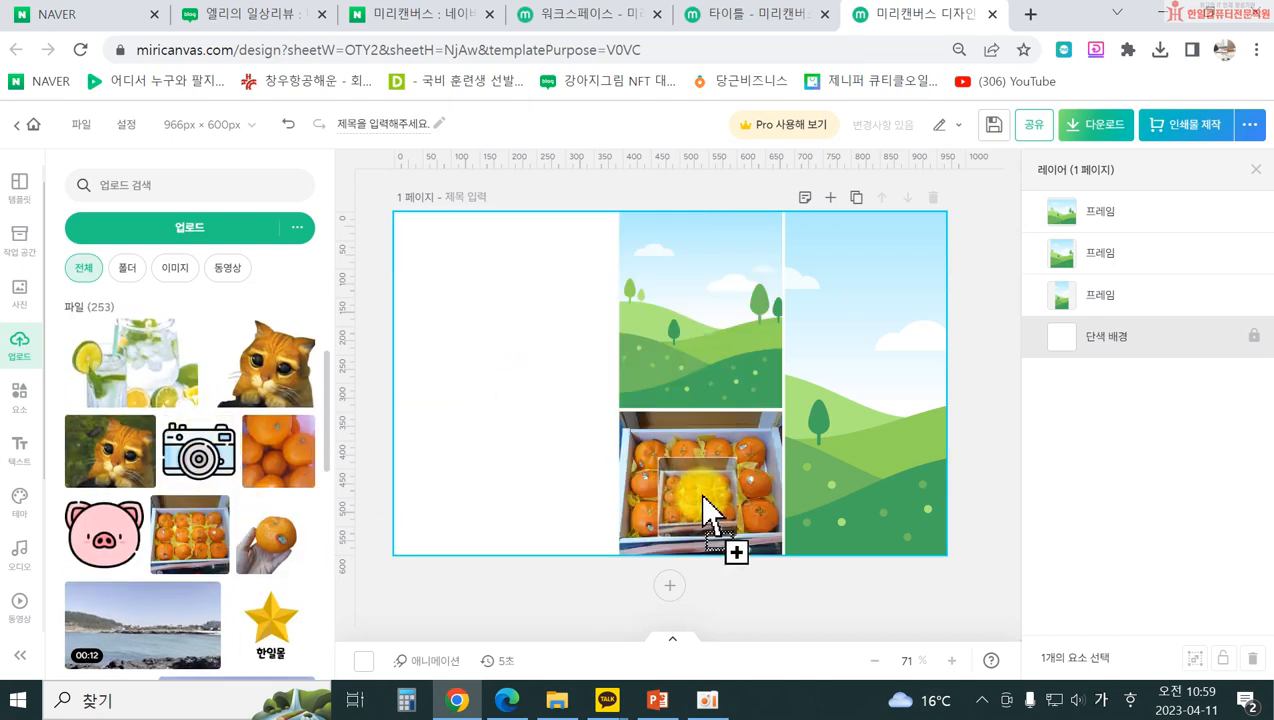
{"action": "left_click_drag", "start_coordinate": [278, 450], "coordinate": [855, 430]}
{"action": "left_click_drag", "start_coordinate": [268, 525], "coordinate": [683, 347]}
{"action": "left_click", "coordinate": [478, 466]}
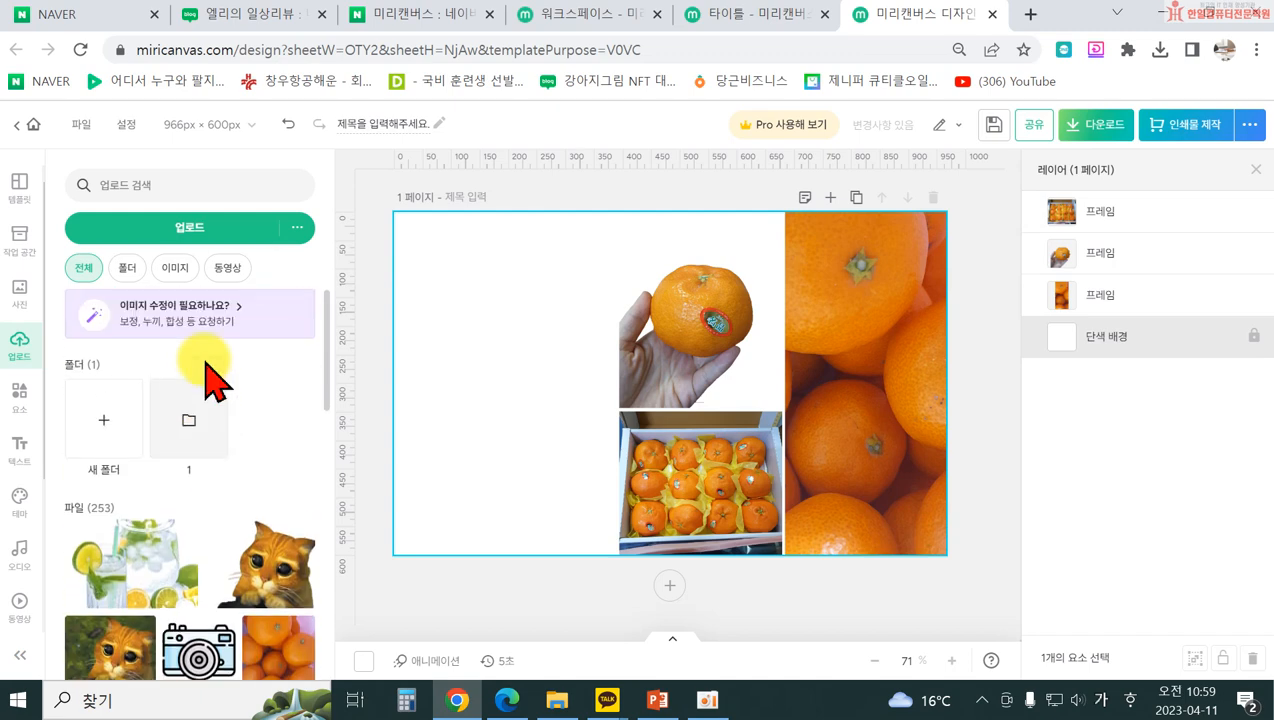
- Upload the free-icon-pig-1841026 image from the 엘리블로그 folder and add it to the page
{"action": "left_click", "coordinate": [136, 230]}
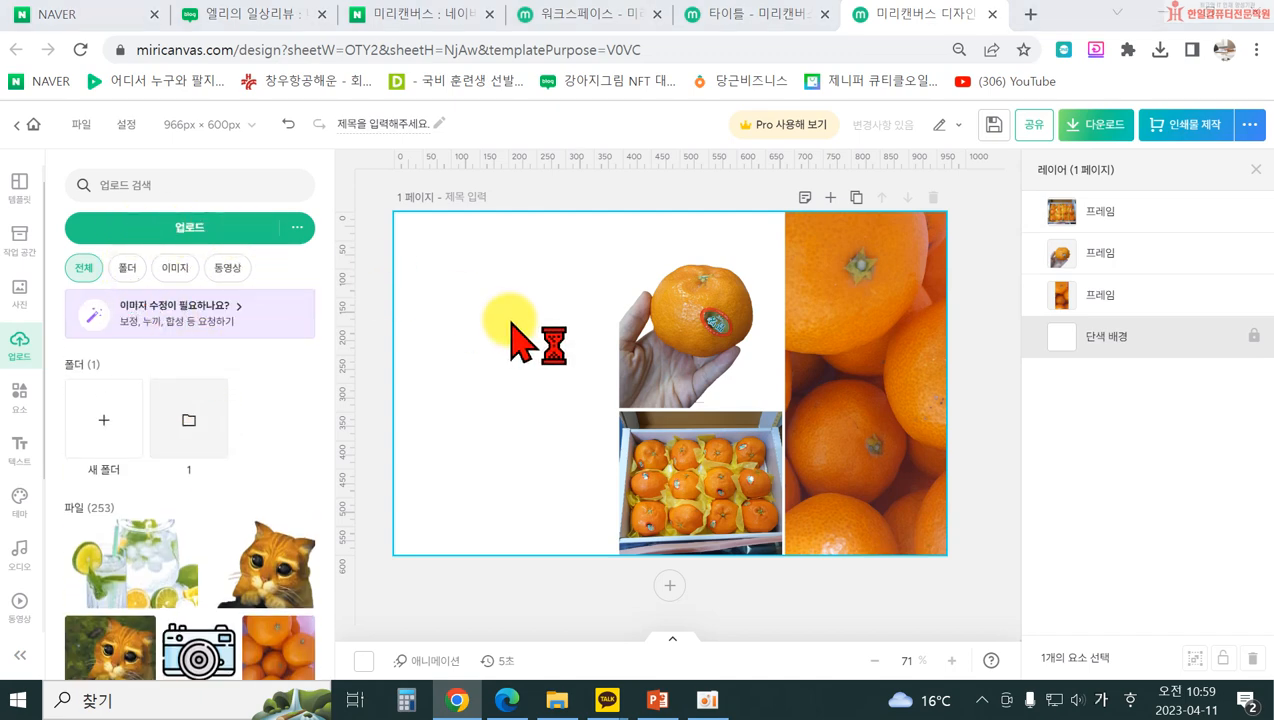
{"action": "scroll", "coordinate": [330, 330], "scroll_direction": "down", "scroll_amount": 5}
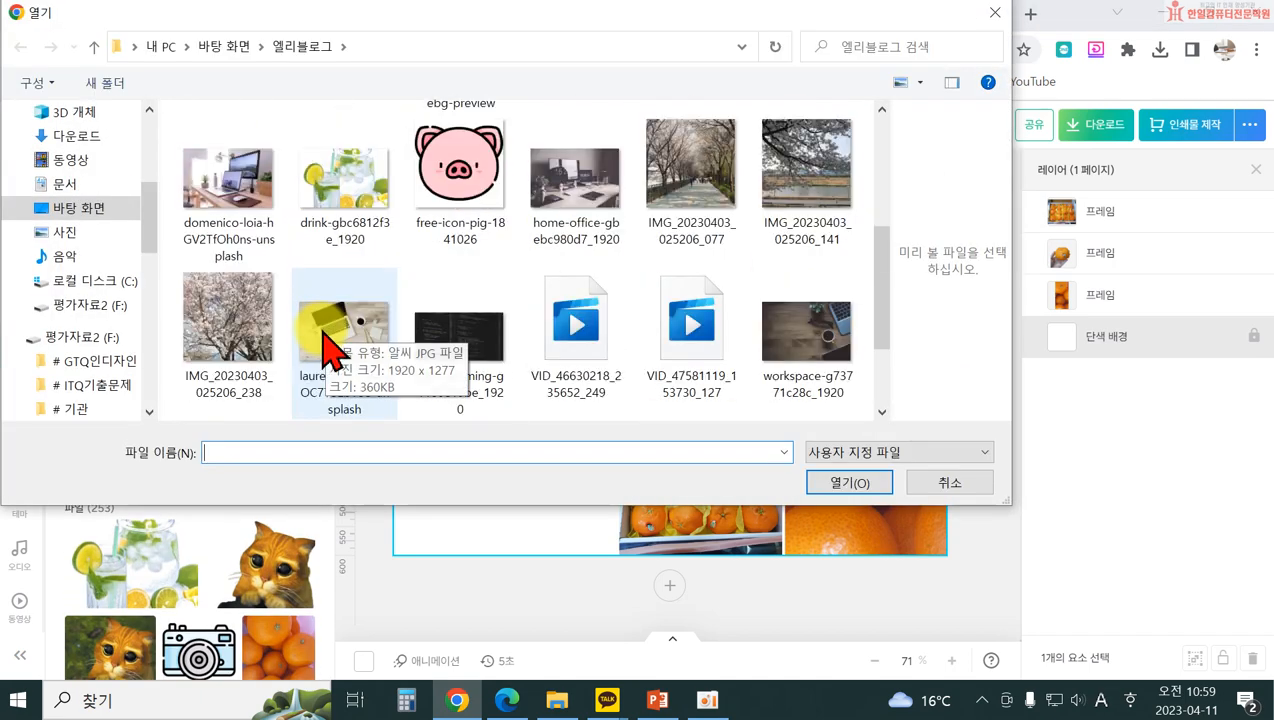
{"action": "scroll", "coordinate": [372, 380], "scroll_direction": "up", "scroll_amount": 3}
{"action": "scroll", "coordinate": [412, 350], "scroll_direction": "up", "scroll_amount": 2}
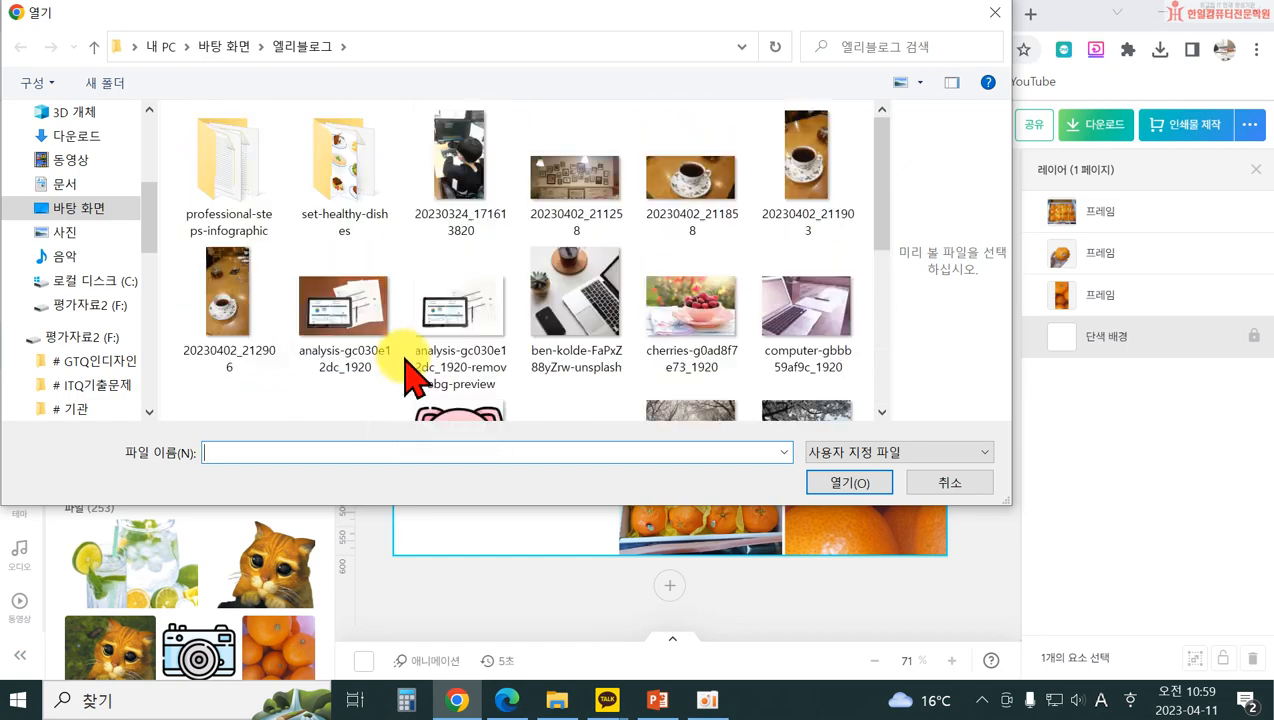
{"action": "scroll", "coordinate": [444, 350], "scroll_direction": "down", "scroll_amount": 3}
{"action": "scroll", "coordinate": [441, 350], "scroll_direction": "up", "scroll_amount": 1}
{"action": "scroll", "coordinate": [455, 375], "scroll_direction": "up", "scroll_amount": 1}
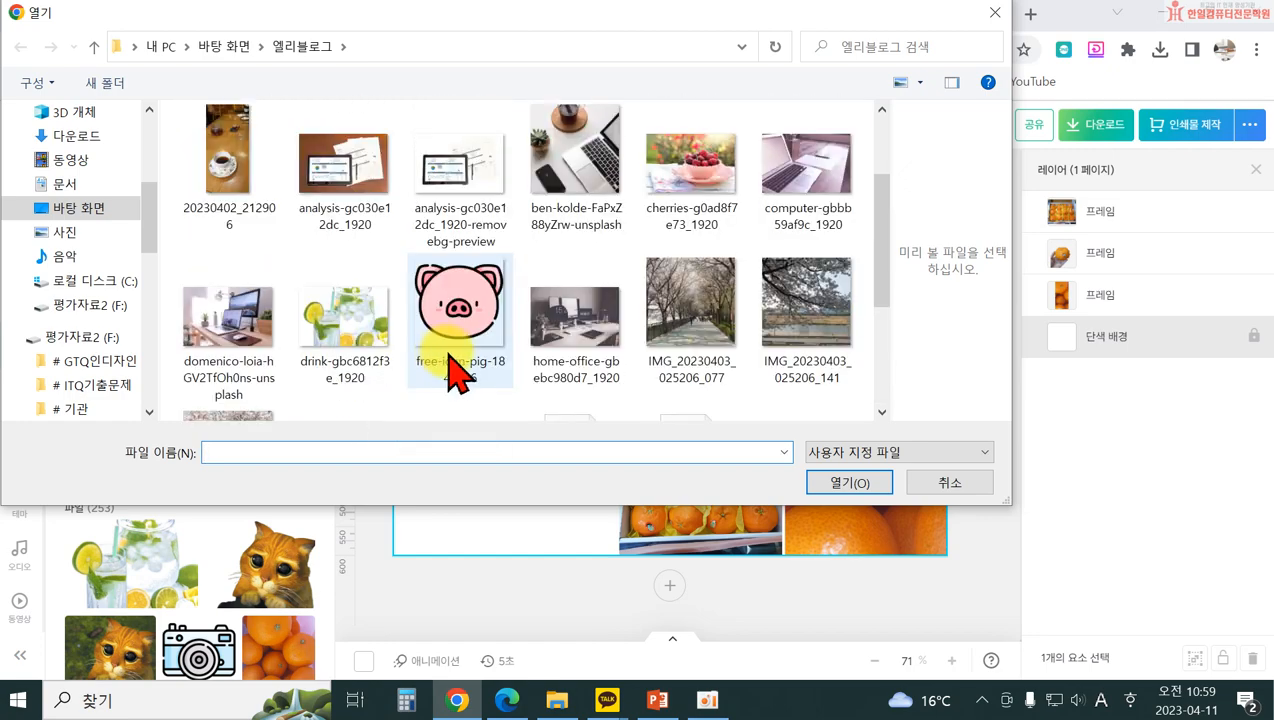
{"action": "left_click", "coordinate": [455, 337]}
{"action": "left_click", "coordinate": [862, 484]}
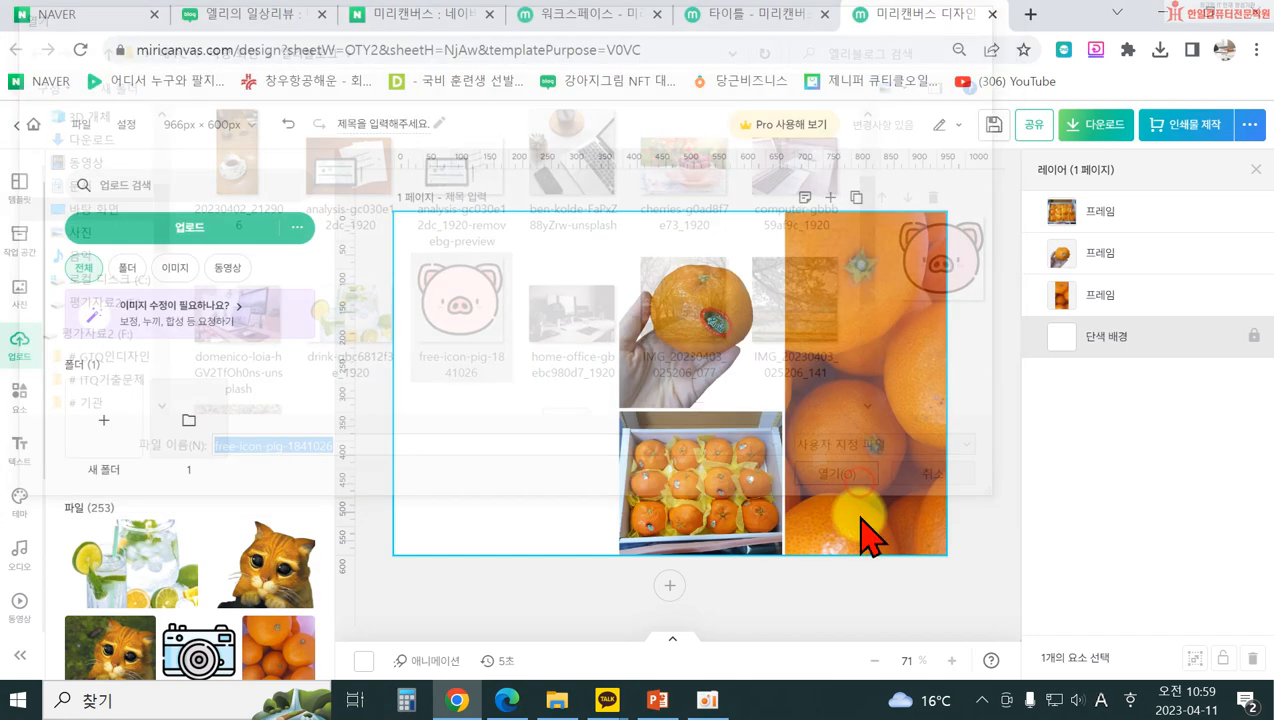
{"action": "left_click", "coordinate": [120, 590]}
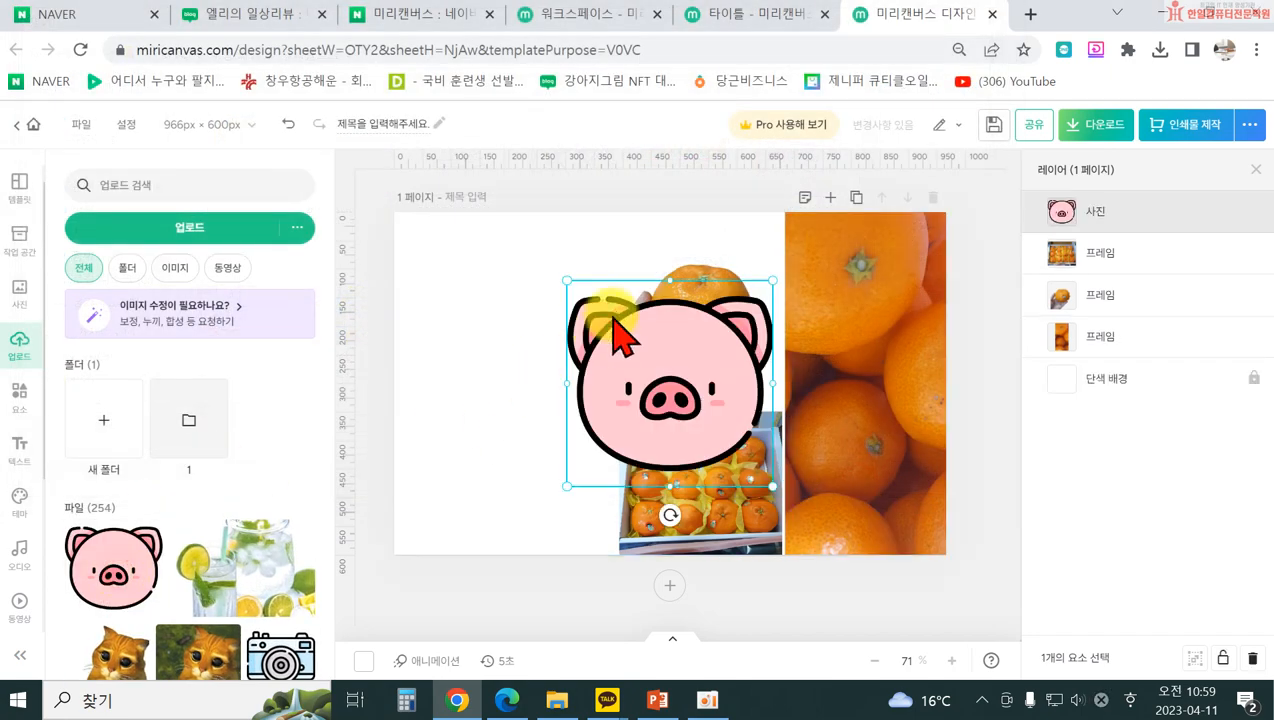
- Shrink the pig icon to about 80 px wide and move it to the upper-right corner of the tall orange photo
{"action": "mouse_move", "coordinate": [573, 278]}
{"action": "left_mouse_down"}
{"action": "mouse_move", "coordinate": [631, 355]}
{"action": "mouse_move", "coordinate": [730, 442]}
{"action": "mouse_move", "coordinate": [813, 387]}
{"action": "mouse_move", "coordinate": [879, 267]}
{"action": "mouse_move", "coordinate": [532, 282]}
{"action": "mouse_move", "coordinate": [887, 293]}
{"action": "mouse_move", "coordinate": [799, 307]}
{"action": "mouse_move", "coordinate": [568, 297]}
{"action": "left_mouse_up"}
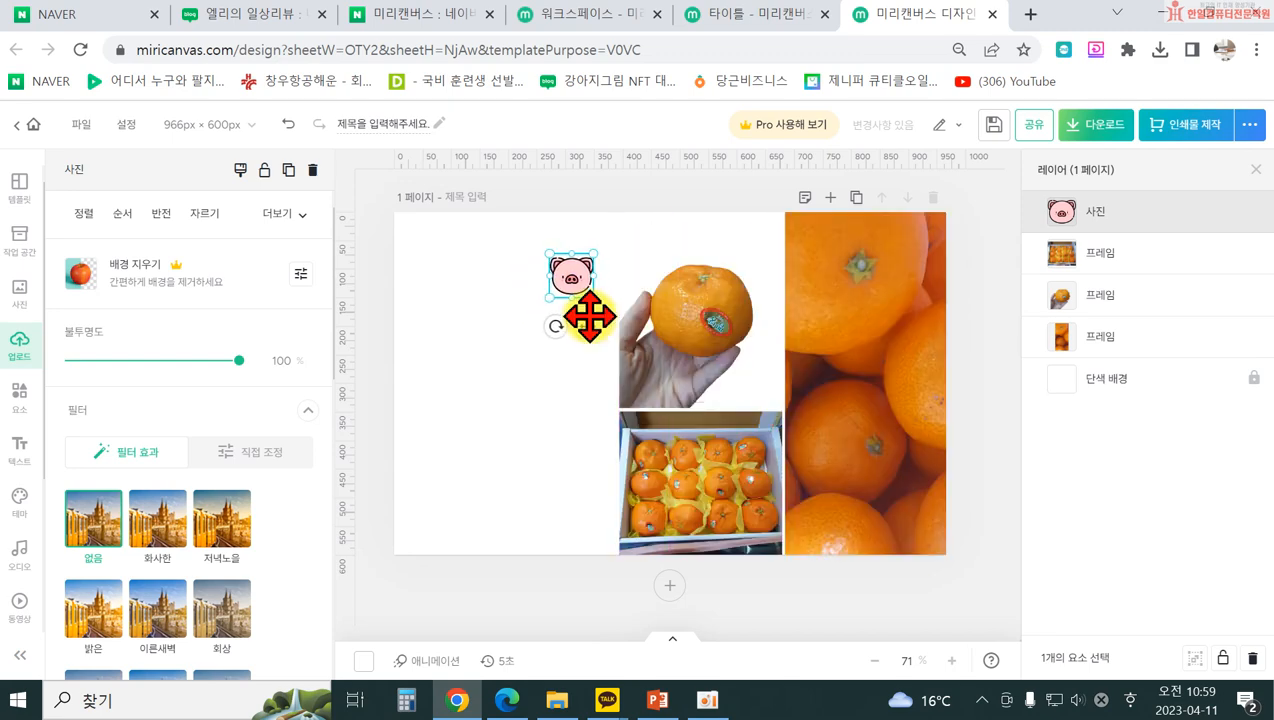
{"action": "left_click_drag", "start_coordinate": [589, 316], "coordinate": [598, 335]}
{"action": "key", "text": "shift+Right"}
{"action": "key", "text": "shift+Right"}
{"action": "key", "text": "shift+Right"}
{"action": "key", "text": "shift+Right"}
{"action": "key", "text": "shift+Right"}
{"action": "key", "text": "shift+Right"}
{"action": "key", "text": "shift+Right"}
{"action": "key", "text": "shift+Right"}
{"action": "key", "text": "shift+Right"}
{"action": "key", "text": "shift+Right"}
{"action": "key", "text": "shift+Right"}
{"action": "key", "text": "shift+Right"}
{"action": "key", "text": "shift+Right"}
{"action": "key", "text": "shift+Right"}
{"action": "key", "text": "shift+Right"}
{"action": "key", "text": "shift+Right"}
{"action": "key", "text": "shift+Right"}
{"action": "key", "text": "shift+Right"}
{"action": "key", "text": "shift+Right"}
{"action": "key", "text": "shift+Right"}
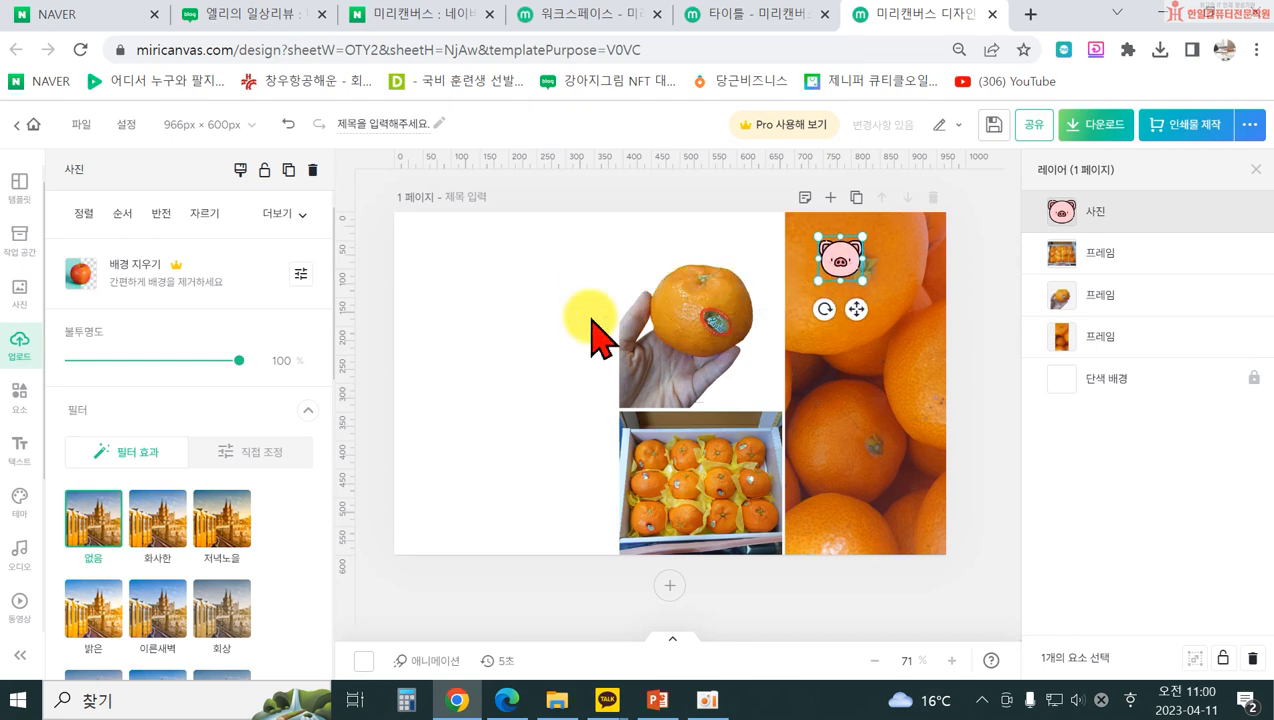
{"action": "key", "text": "shift+Right"}
{"action": "key", "text": "shift+Right"}
{"action": "key", "text": "shift+Right"}
{"action": "key", "text": "shift+Right"}
{"action": "key", "text": "shift+Right"}
{"action": "key", "text": "shift+Right"}
{"action": "key", "text": "shift+Right"}
{"action": "key", "text": "shift+Up"}
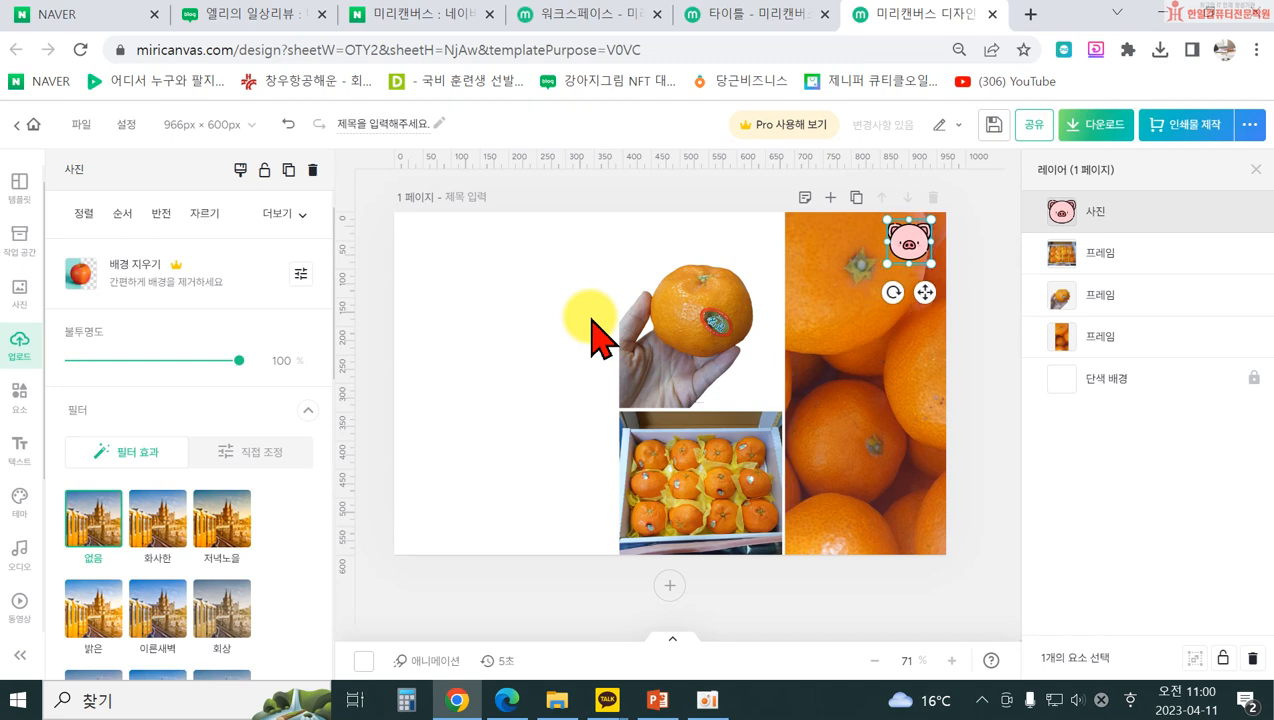
{"action": "left_click", "coordinate": [542, 335]}
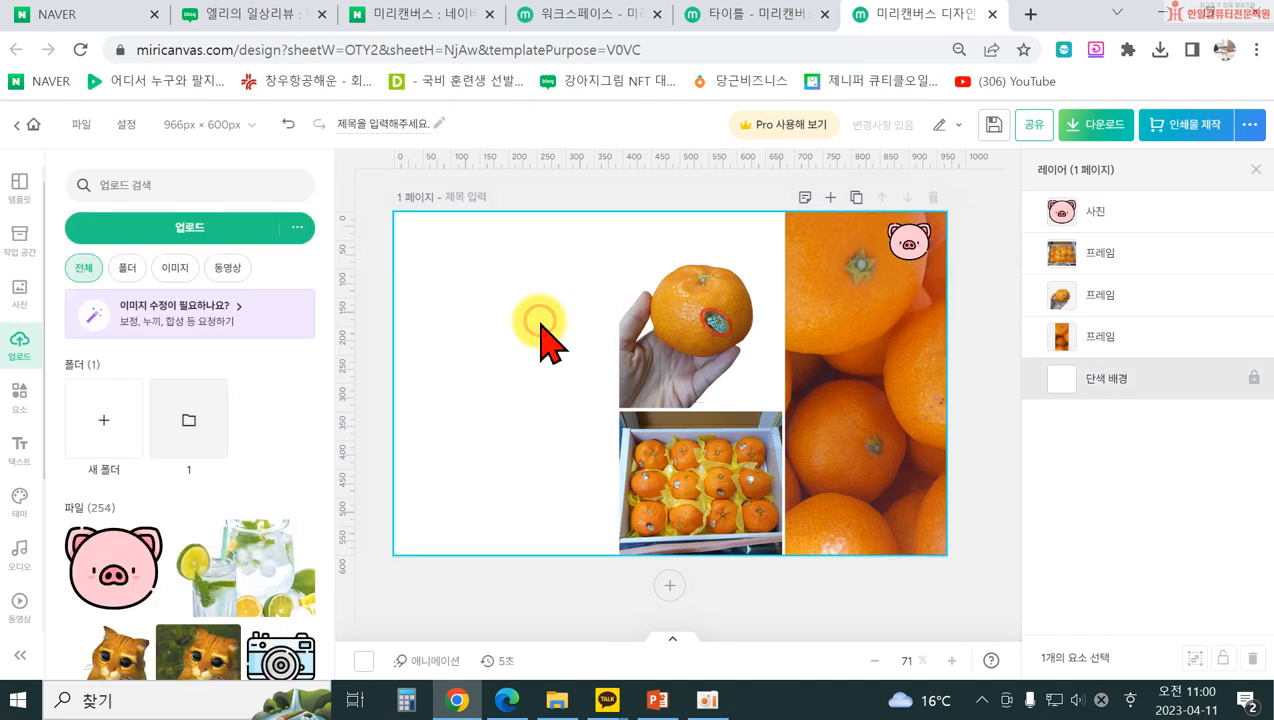
- Add the green sprout-pattern line and place it along the bottom edge of the blank area left of the photos
{"action": "left_click", "coordinate": [20, 395]}
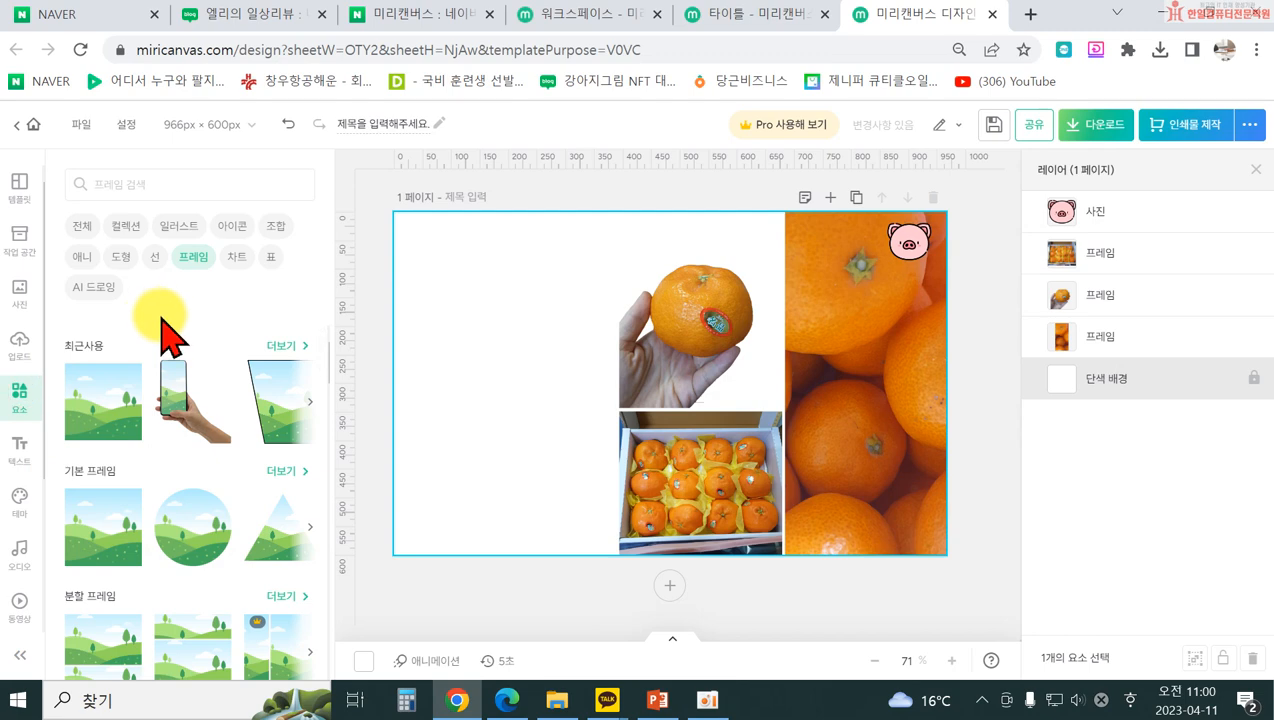
{"action": "left_click", "coordinate": [155, 257]}
{"action": "scroll", "coordinate": [242, 490], "scroll_direction": "down", "scroll_amount": 5}
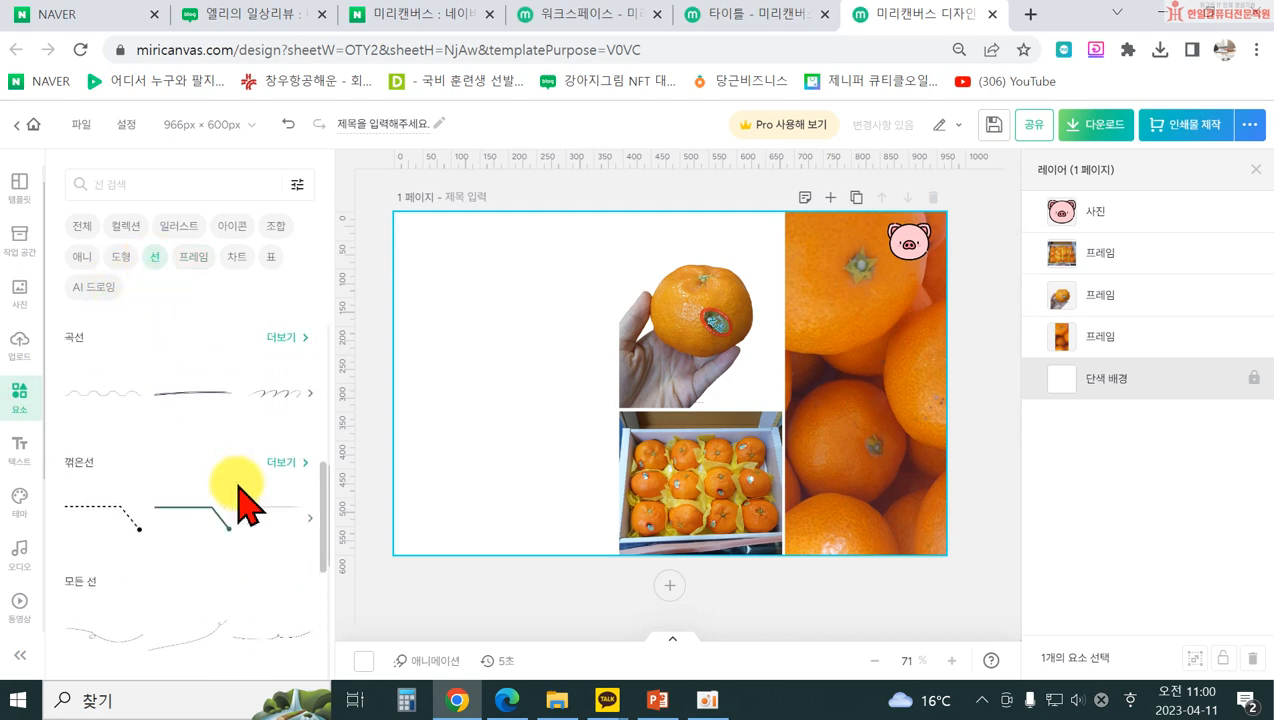
{"action": "scroll", "coordinate": [238, 497], "scroll_direction": "up", "scroll_amount": 4}
{"action": "left_click", "coordinate": [210, 415]}
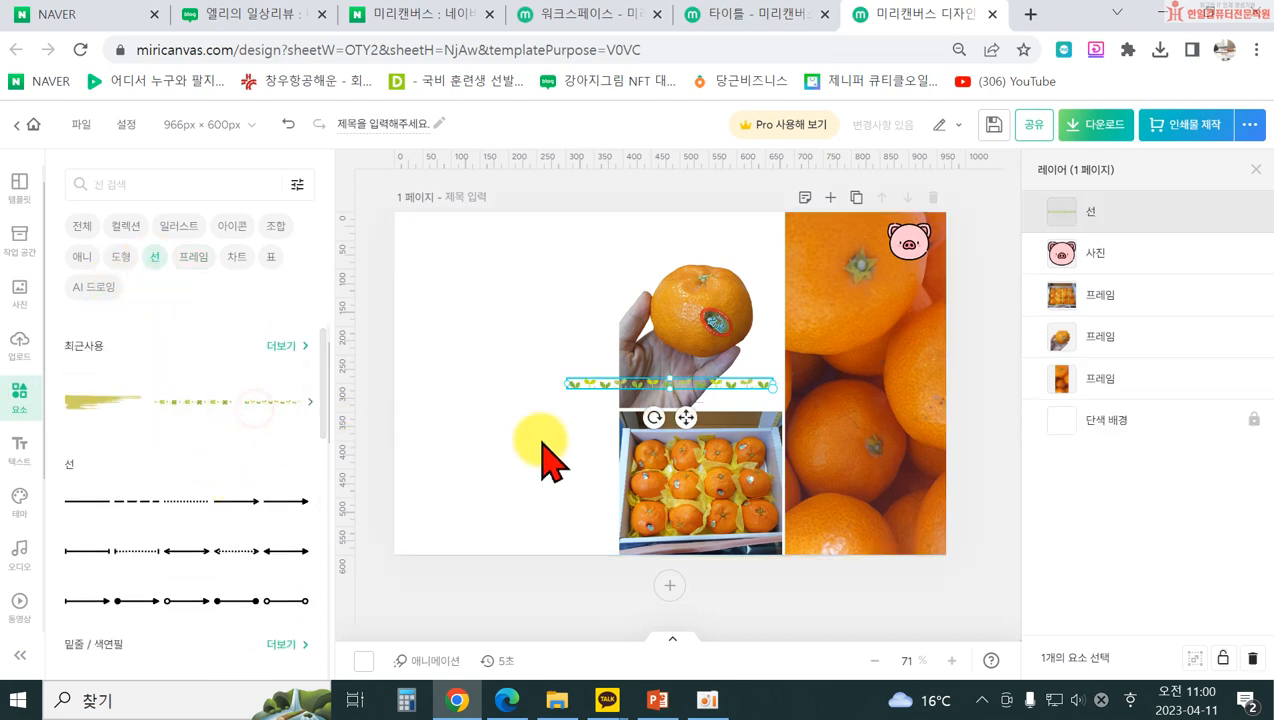
{"action": "left_click", "coordinate": [526, 483]}
{"action": "left_click_drag", "start_coordinate": [583, 383], "coordinate": [440, 550]}
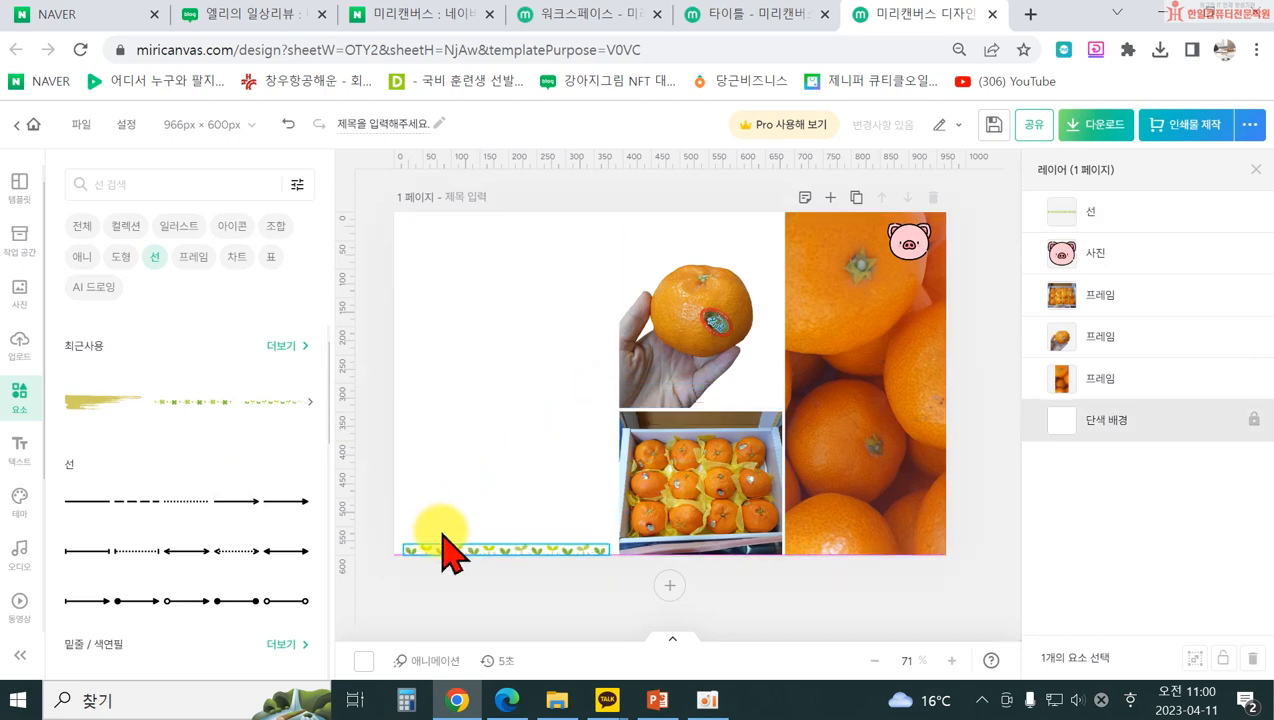
{"action": "left_click", "coordinate": [460, 445]}
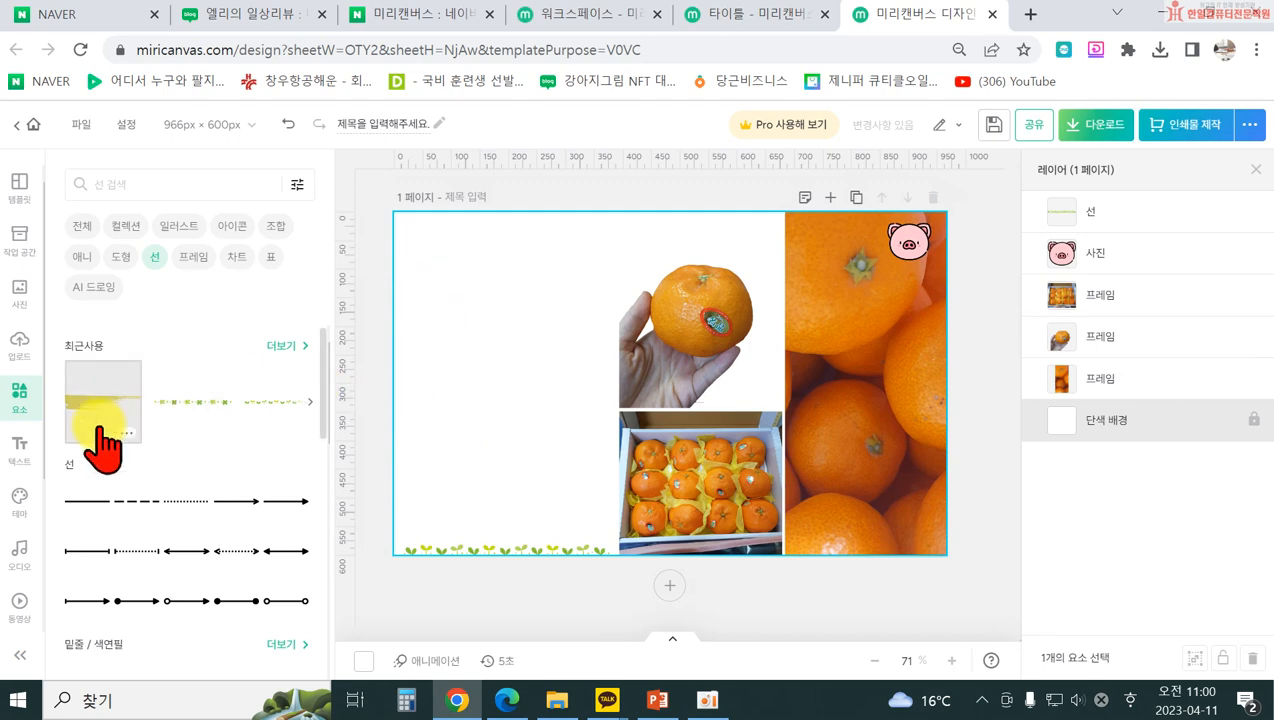
- Add a heading reading 엘리의 일상리뷰 and place it in the blank area left of the photos
{"action": "left_click", "coordinate": [22, 450]}
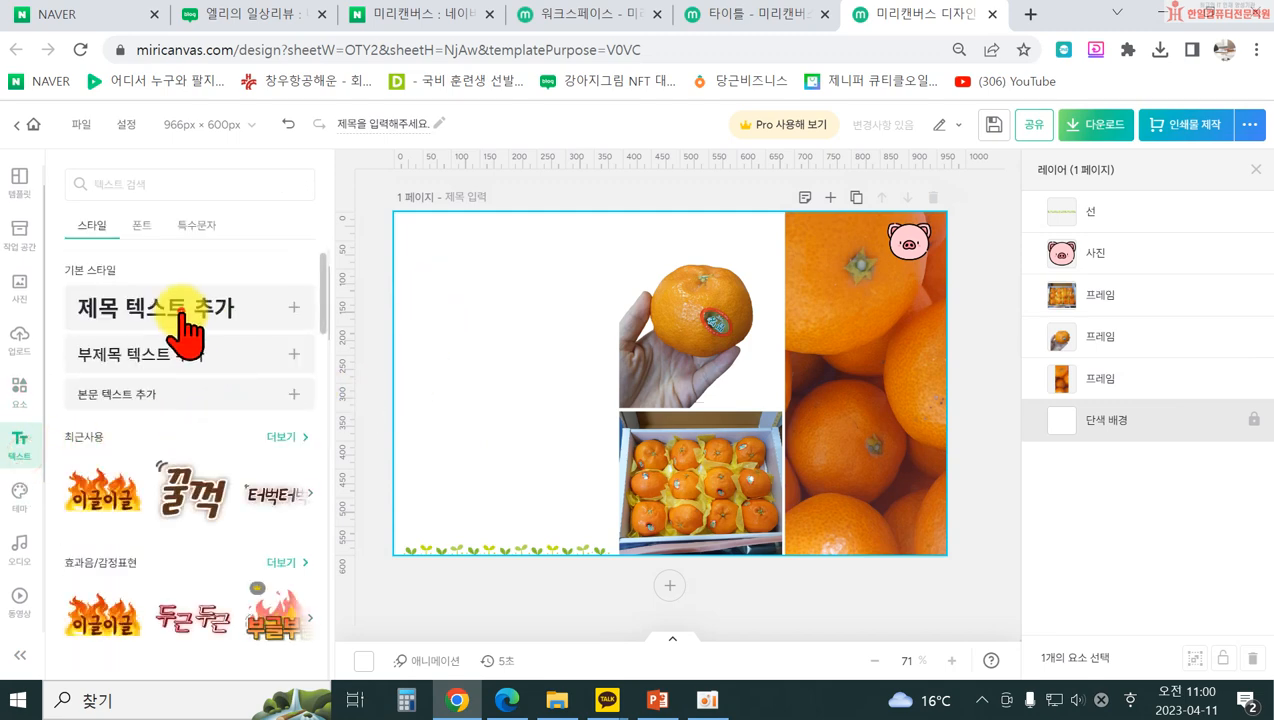
{"action": "left_click", "coordinate": [253, 312]}
{"action": "left_click", "coordinate": [515, 435]}
{"action": "left_click", "coordinate": [581, 400]}
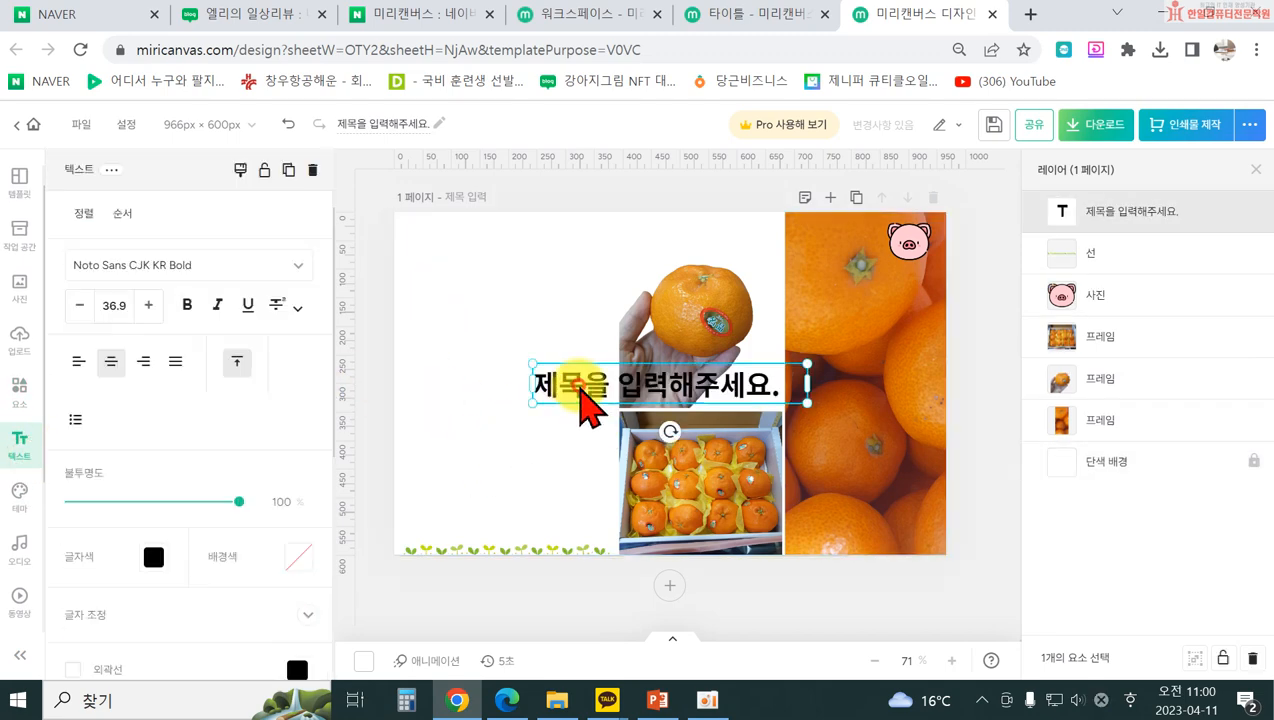
{"action": "type", "text": "ㅇ"}
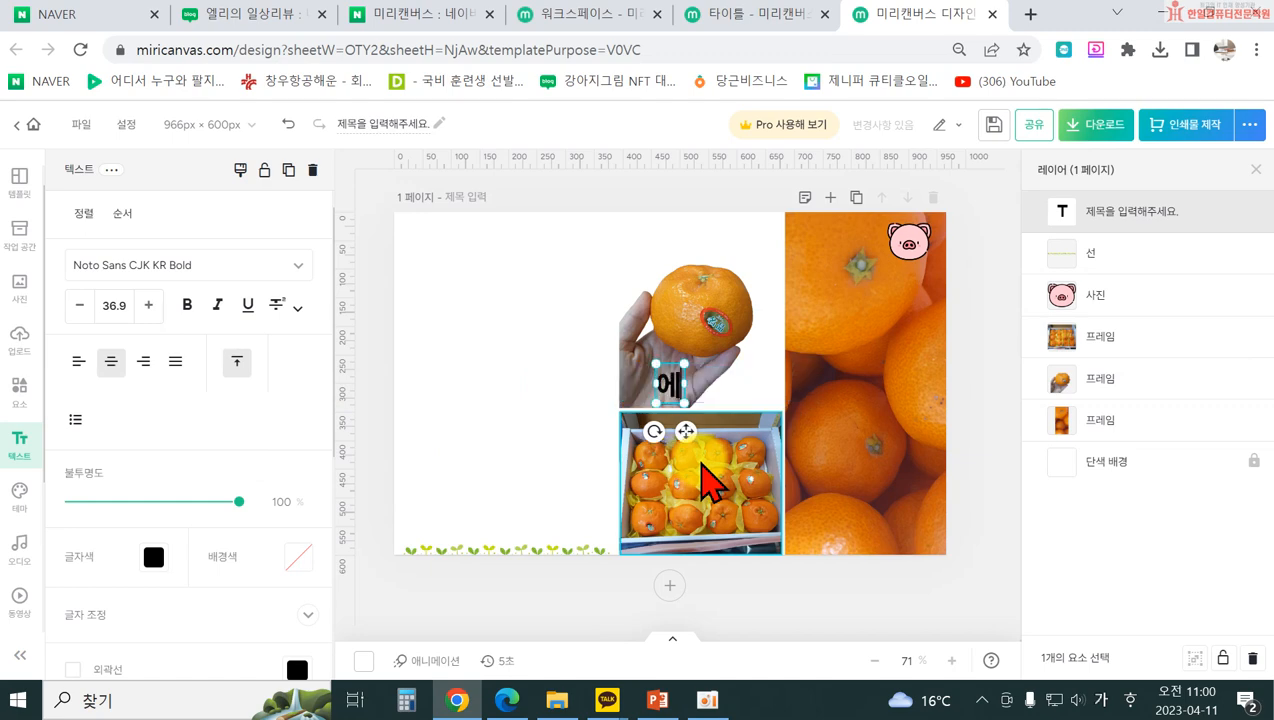
{"action": "type", "text": "리의 일상리뷰"}
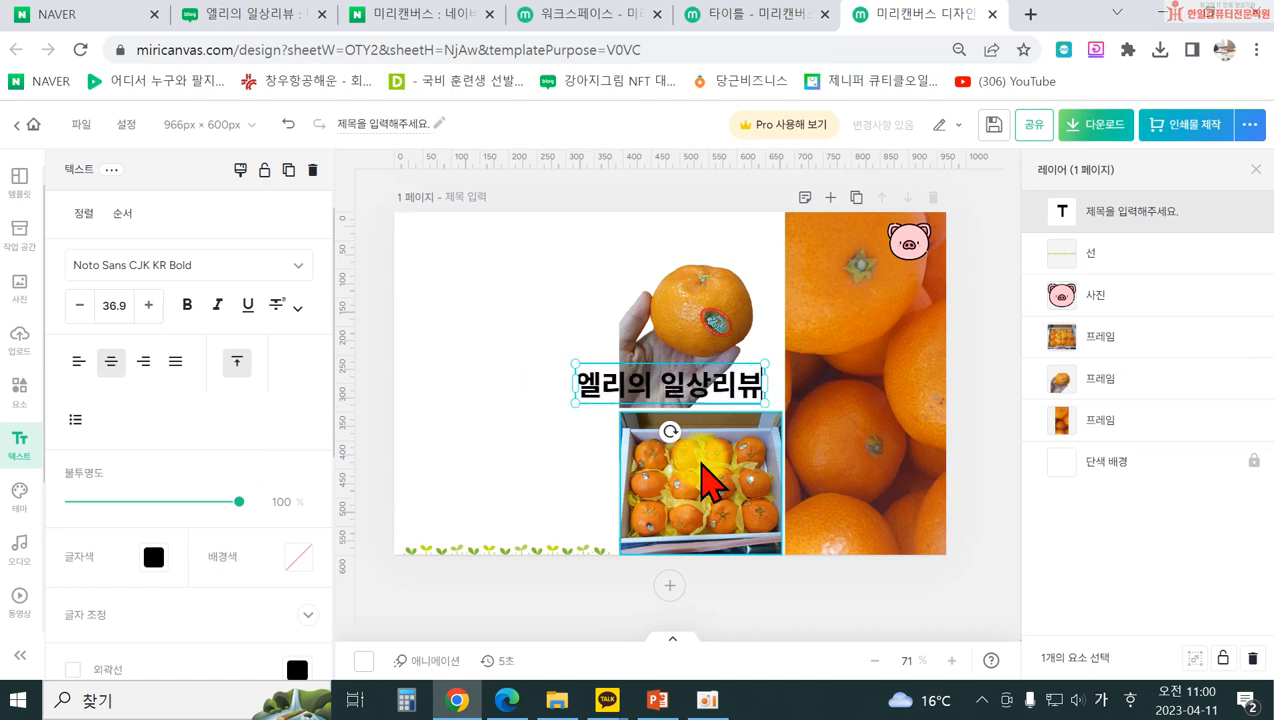
{"action": "left_click", "coordinate": [540, 498]}
{"action": "left_click_drag", "start_coordinate": [600, 390], "coordinate": [440, 333]}
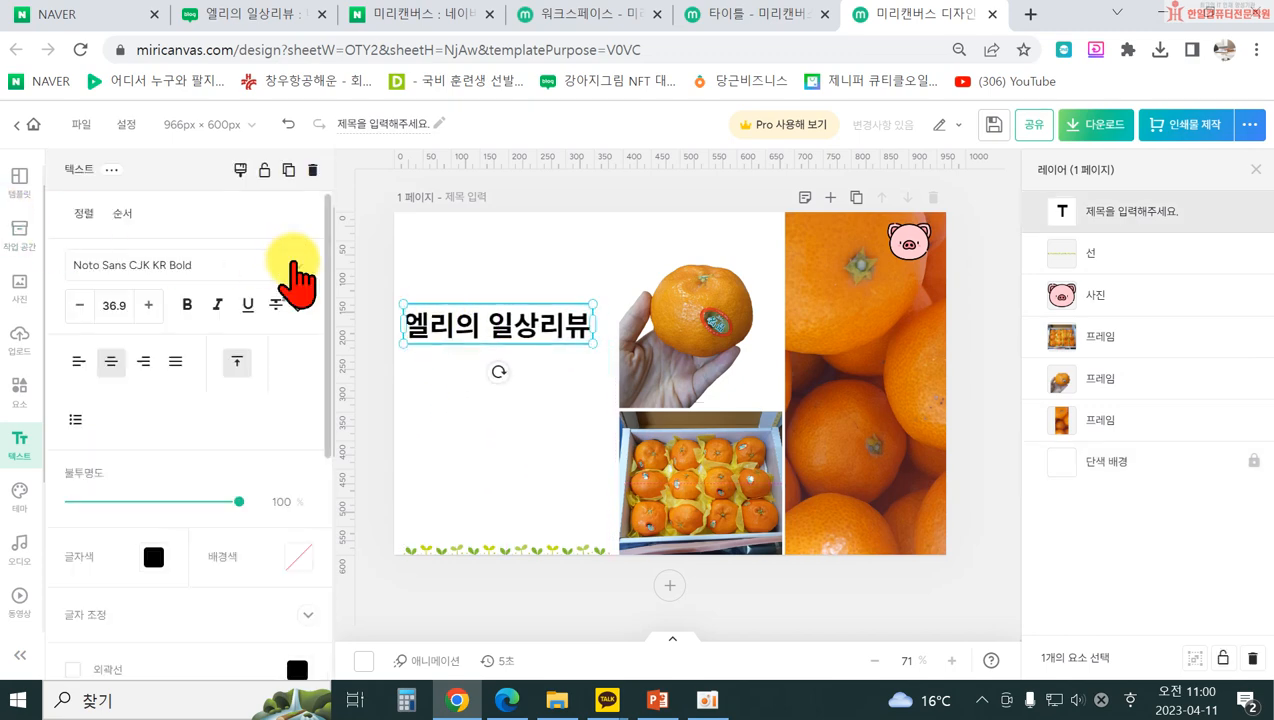
- Set the heading's font to 카페24 아네모네 from the favourite fonts and shift it slightly to centre it in the blank area
{"action": "left_click", "coordinate": [296, 262]}
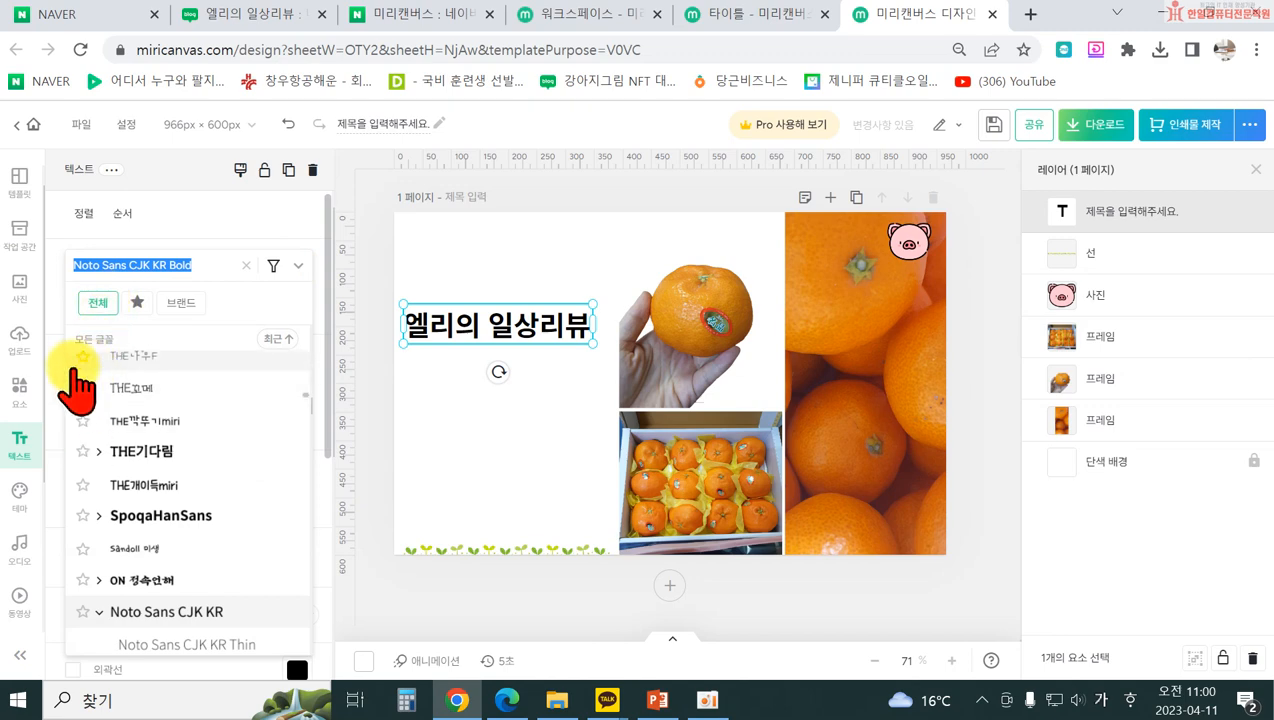
{"action": "left_click", "coordinate": [139, 303]}
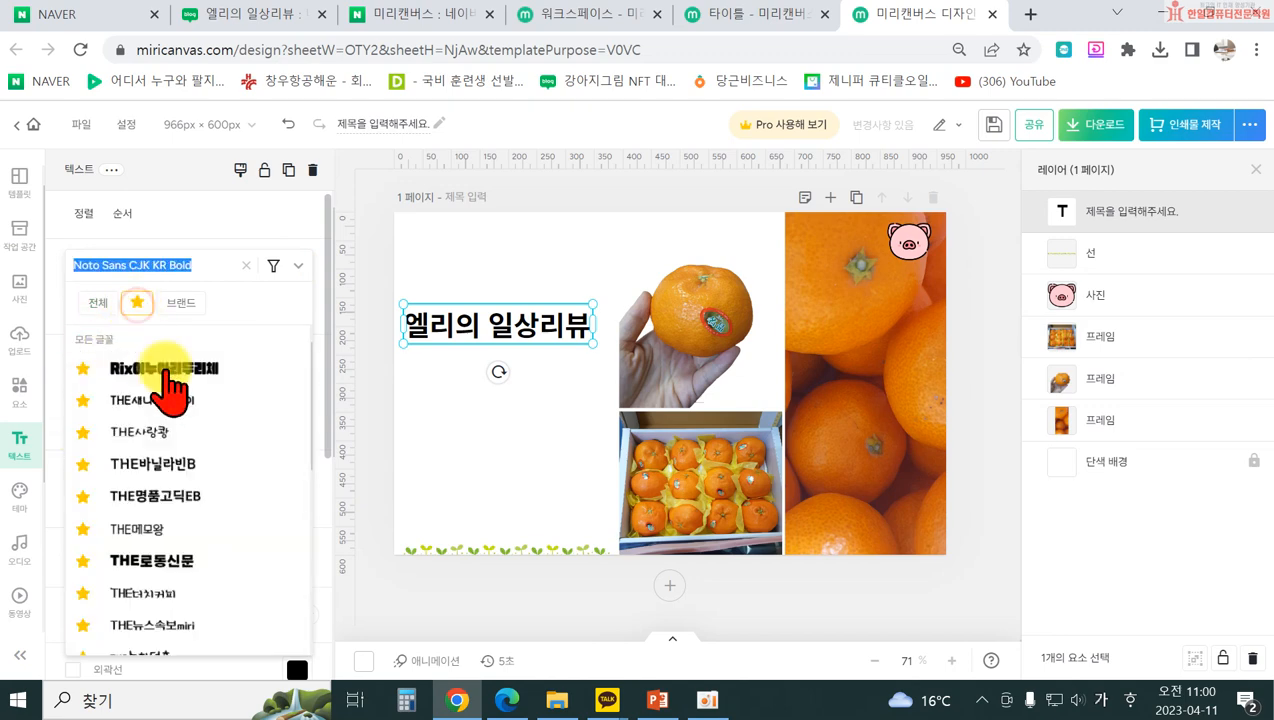
{"action": "scroll", "coordinate": [197, 530], "scroll_direction": "down", "scroll_amount": 2}
{"action": "scroll", "coordinate": [197, 540], "scroll_direction": "down", "scroll_amount": 3}
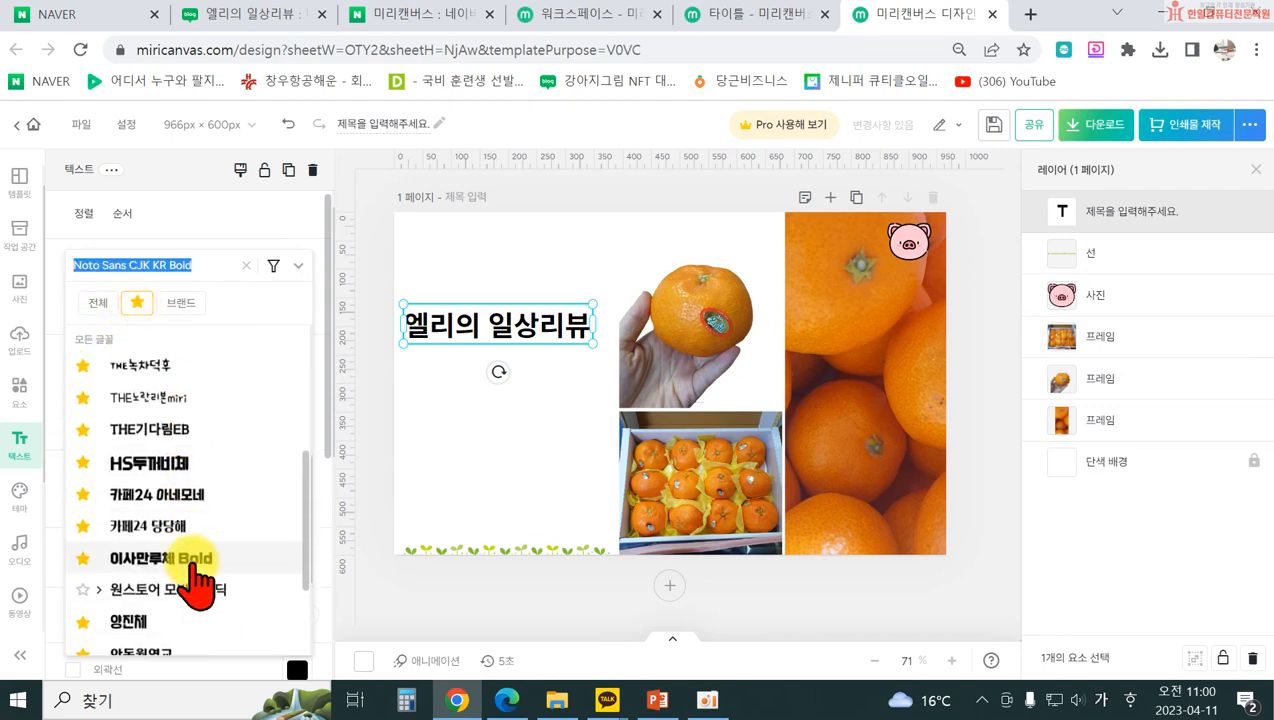
{"action": "left_click", "coordinate": [180, 485]}
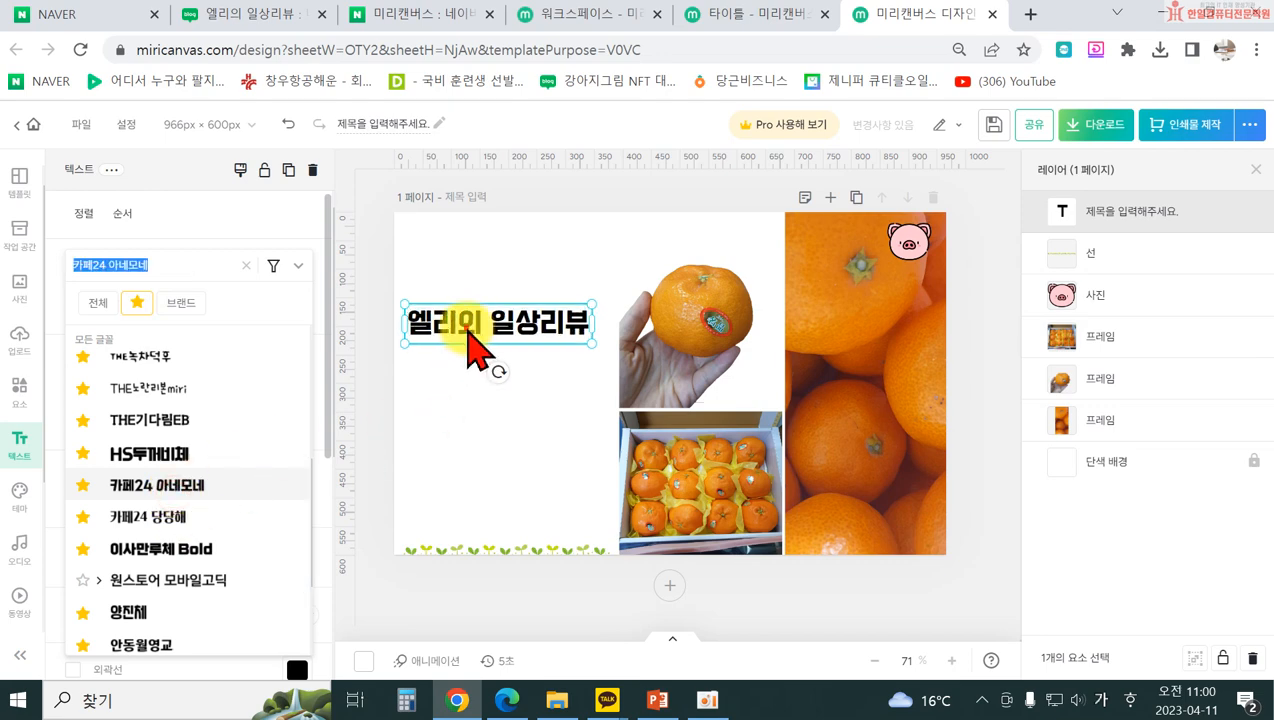
{"action": "left_click_drag", "start_coordinate": [482, 336], "coordinate": [490, 346]}
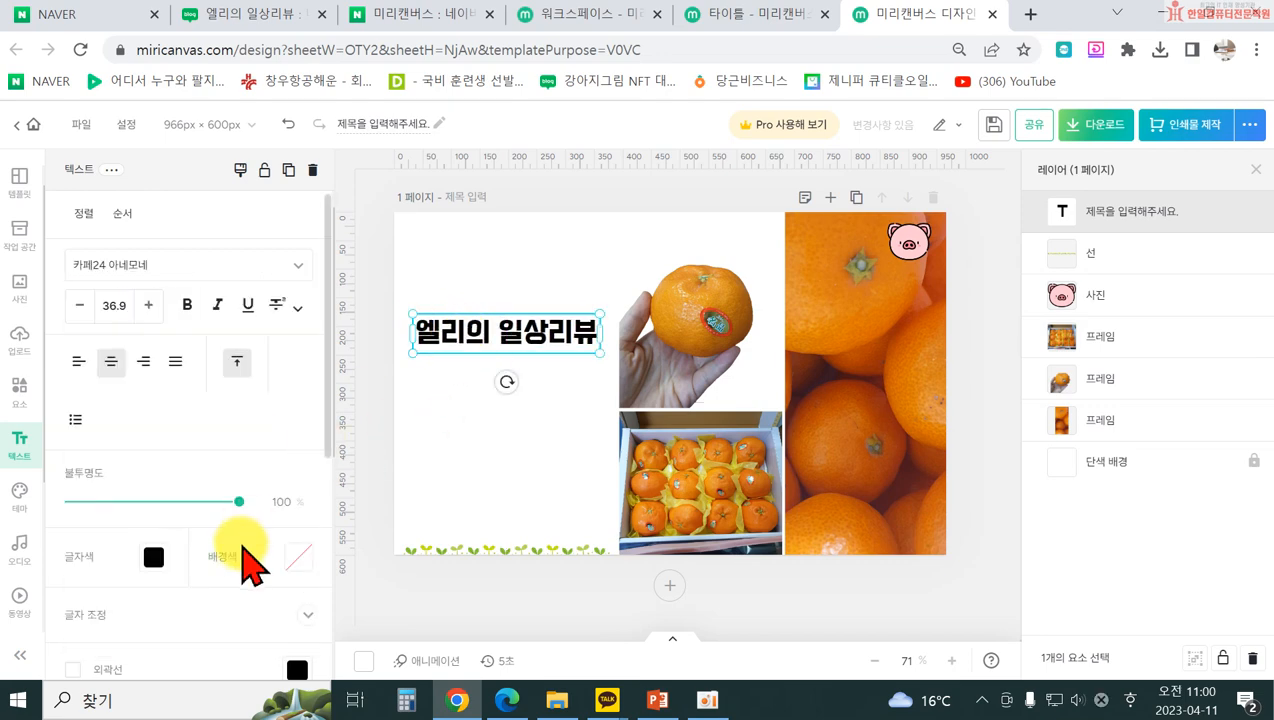
- Colour the heading with a dark orange sampled from the tall orange photo
{"action": "left_click", "coordinate": [155, 558]}
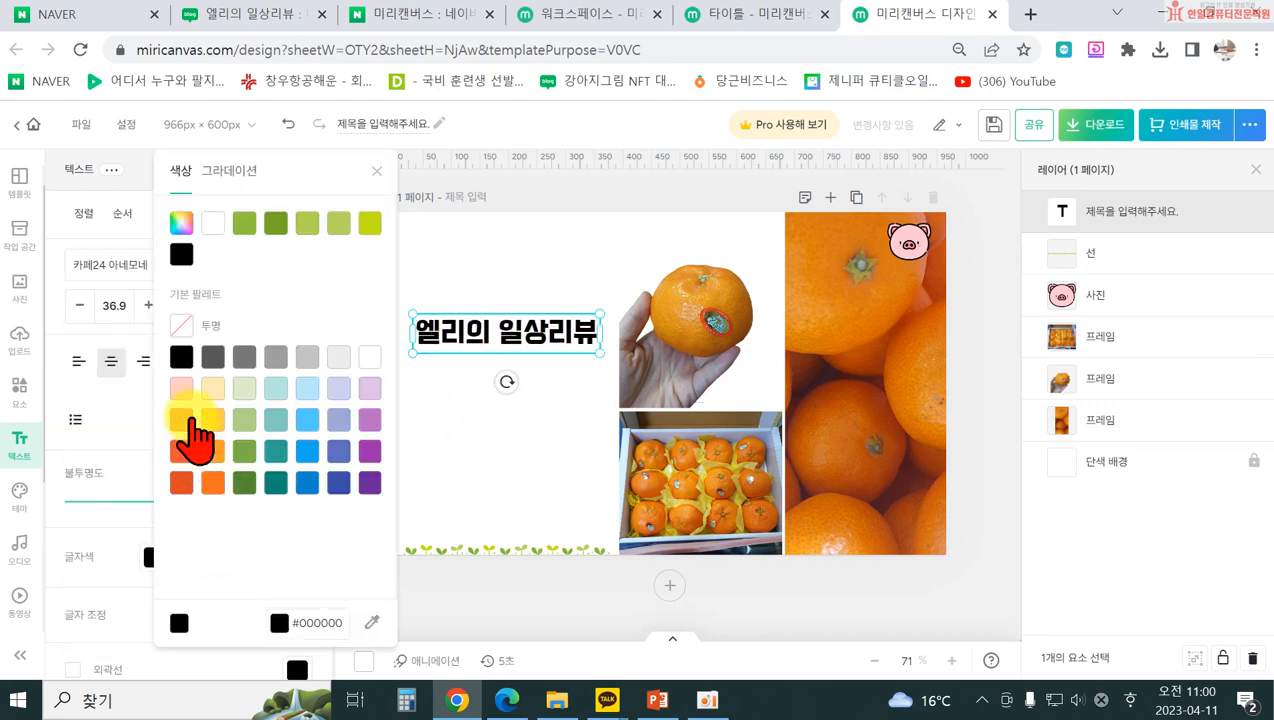
{"action": "left_click", "coordinate": [371, 622]}
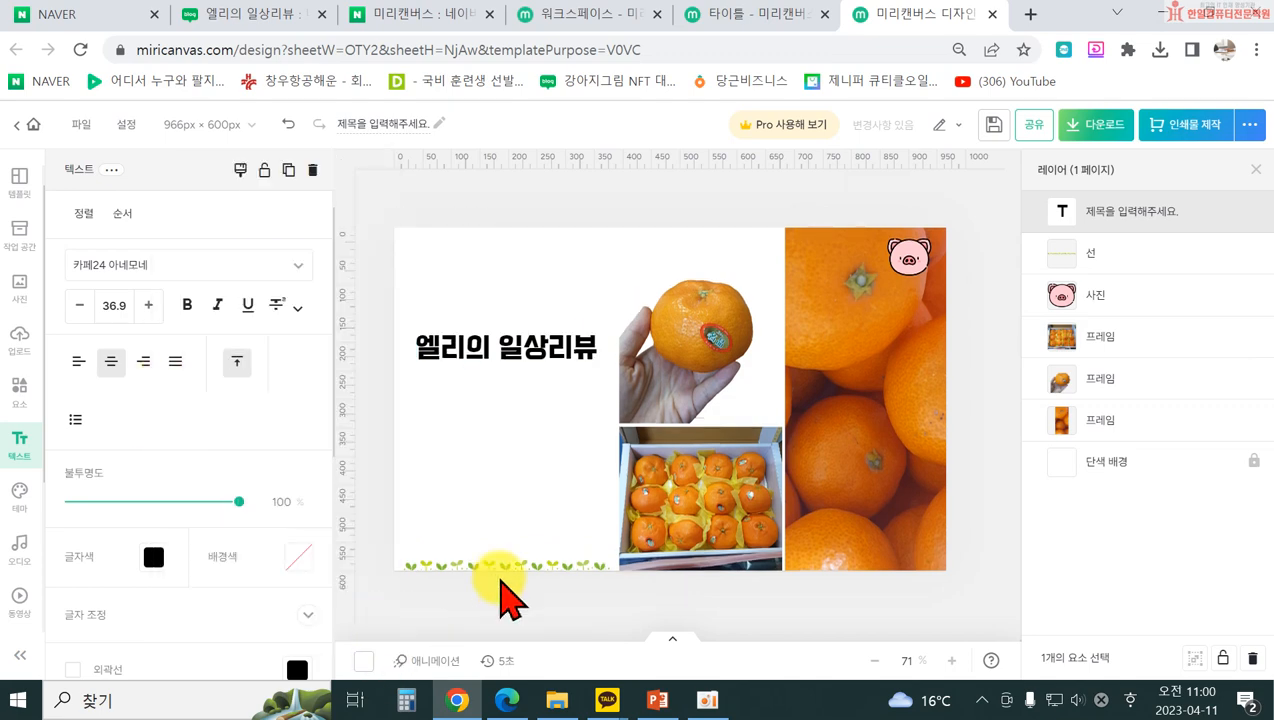
{"action": "left_click", "coordinate": [825, 461]}
{"action": "left_click", "coordinate": [463, 420]}
{"action": "left_click", "coordinate": [455, 435]}
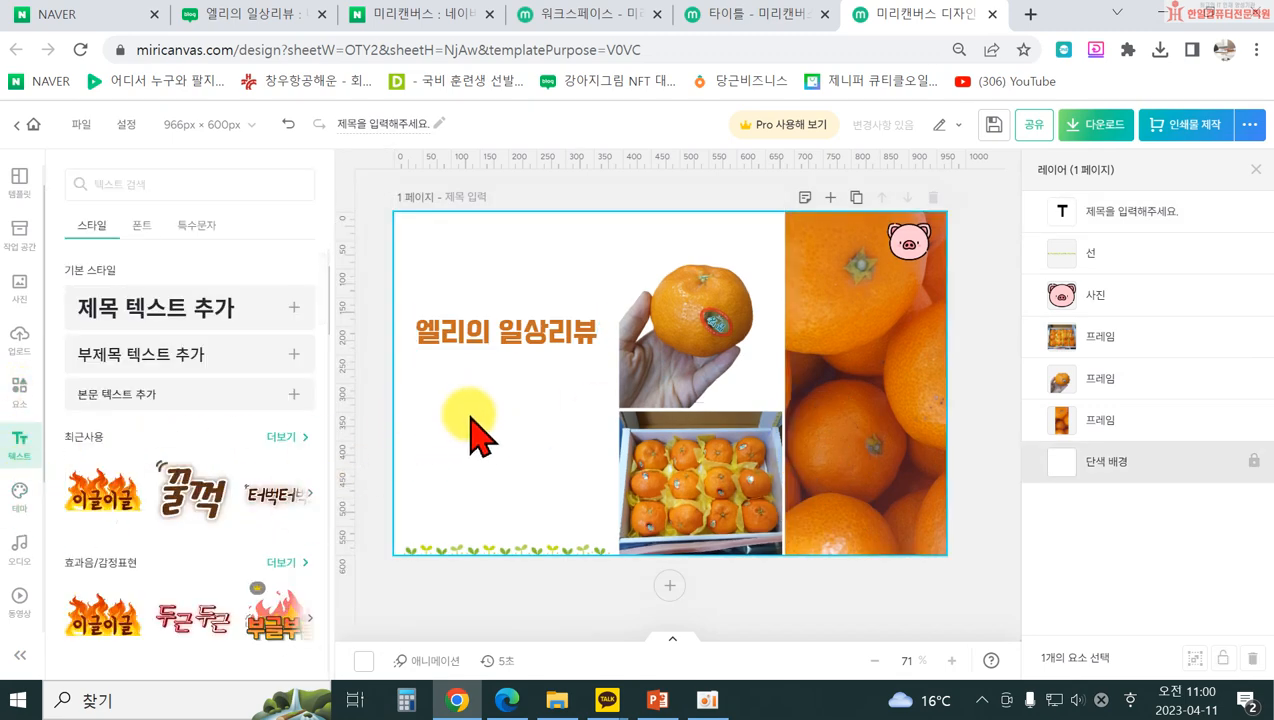
- Add a body text reading # 엘리의 일상 and centre it just below the heading
{"action": "left_click", "coordinate": [119, 397]}
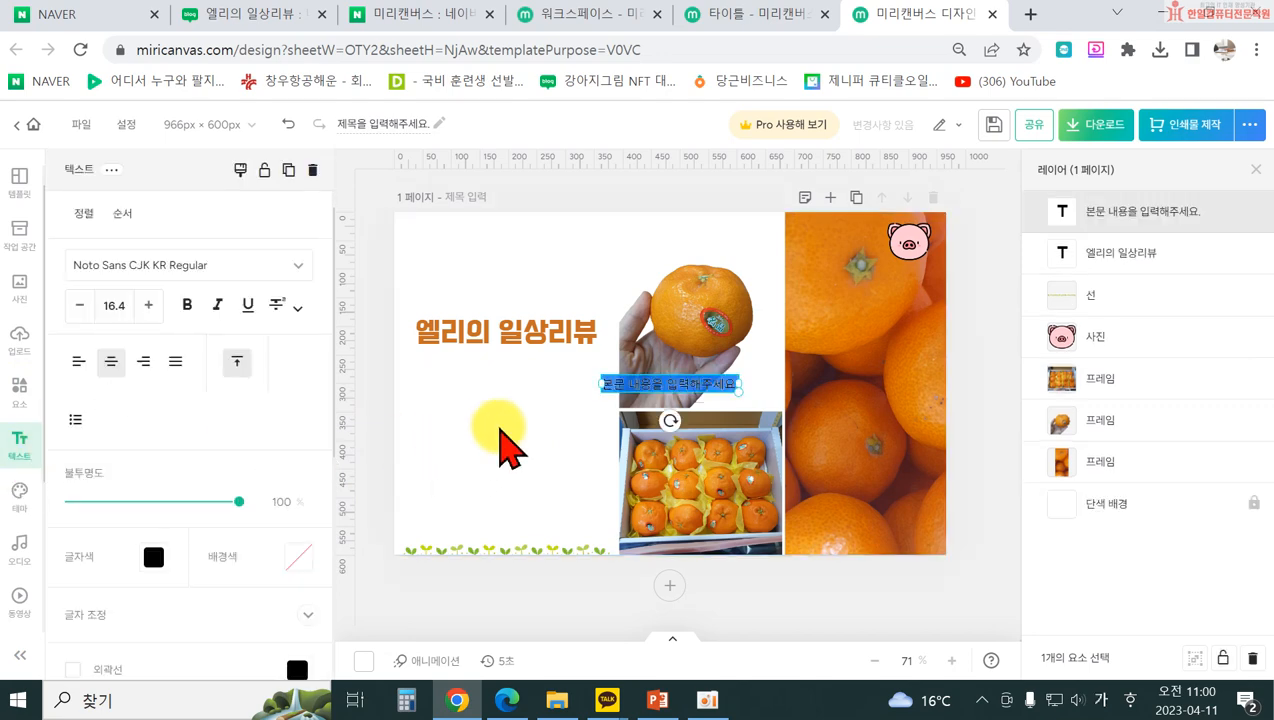
{"action": "left_click", "coordinate": [520, 443]}
{"action": "left_click_drag", "start_coordinate": [613, 386], "coordinate": [455, 380]}
{"action": "double_click", "coordinate": [455, 370]}
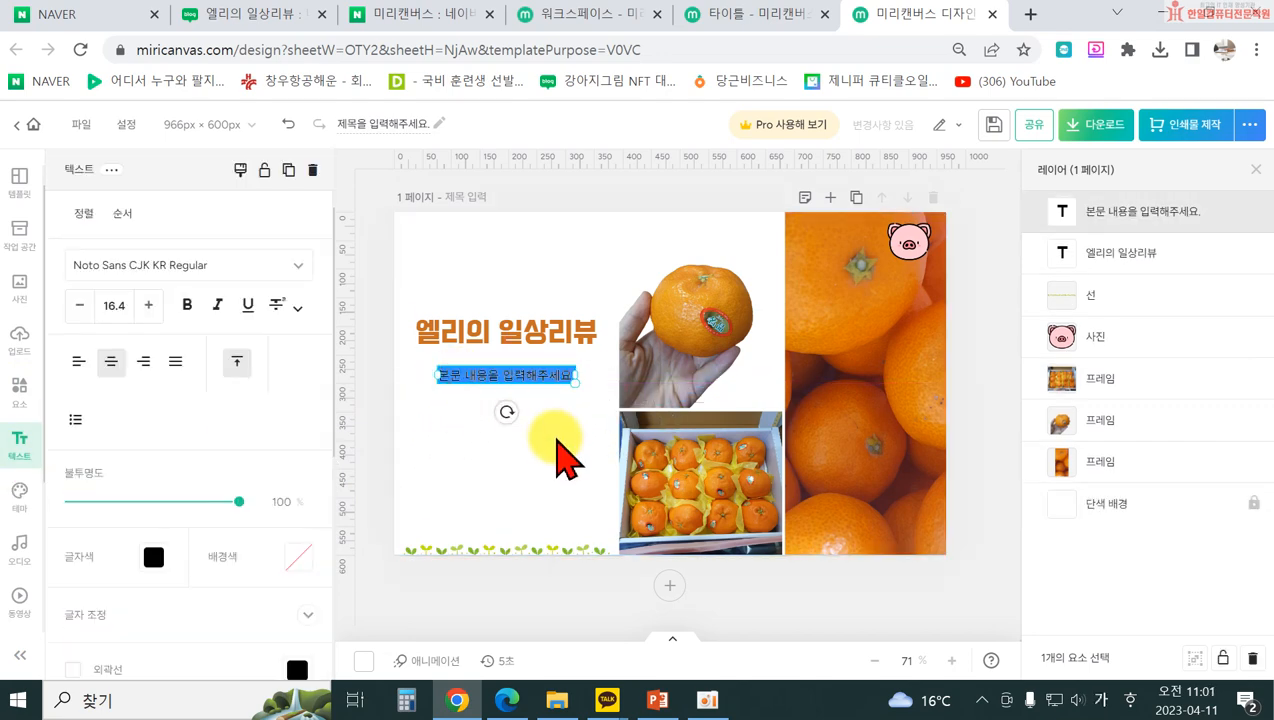
{"action": "key", "text": "BackSpace"}
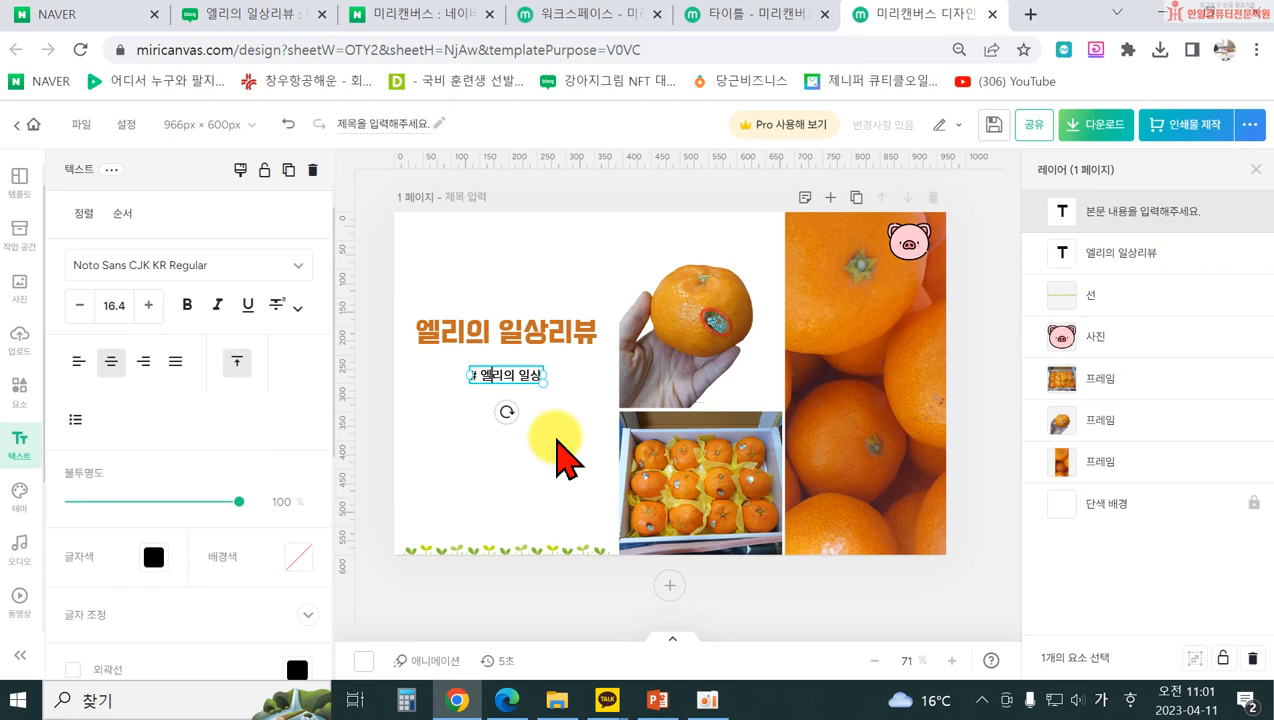
{"action": "left_click", "coordinate": [548, 440]}
- Duplicate the hashtag text directly below itself and change the copy to # 맛집이야기
{"action": "left_click_drag", "start_coordinate": [503, 384], "coordinate": [495, 415]}
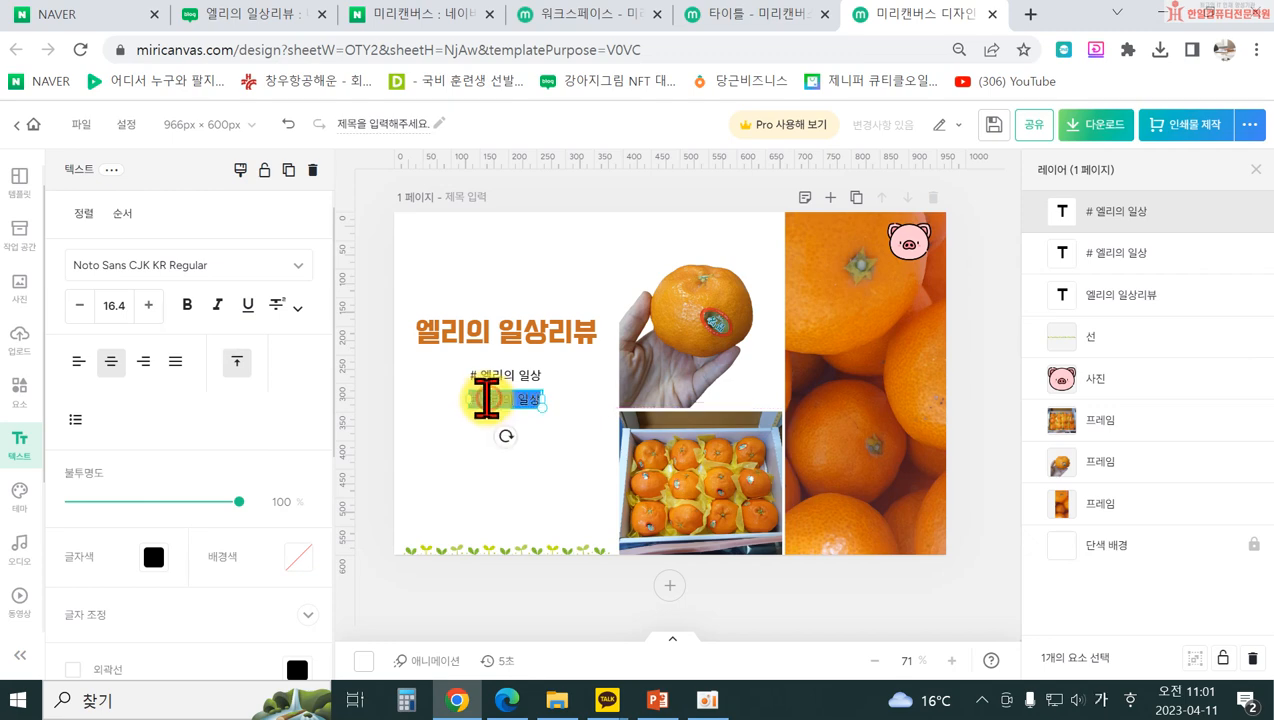
{"action": "double_click", "coordinate": [482, 400]}
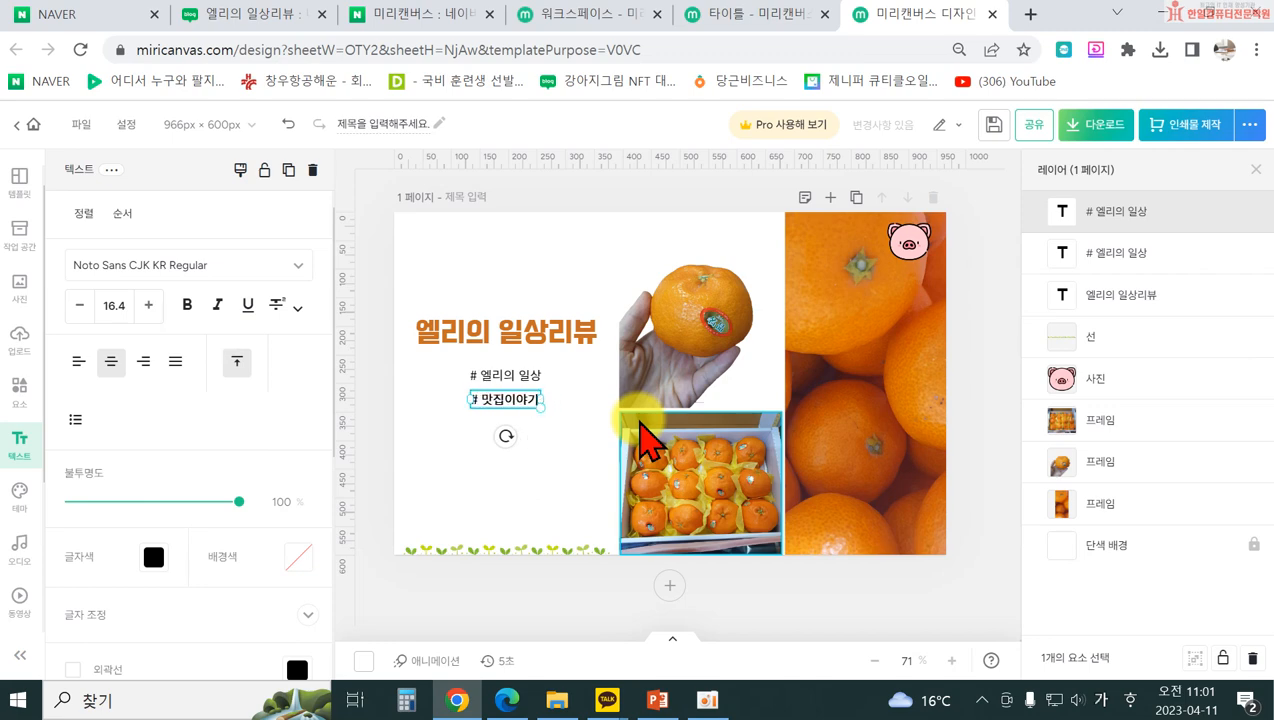
{"action": "left_click", "coordinate": [455, 462]}
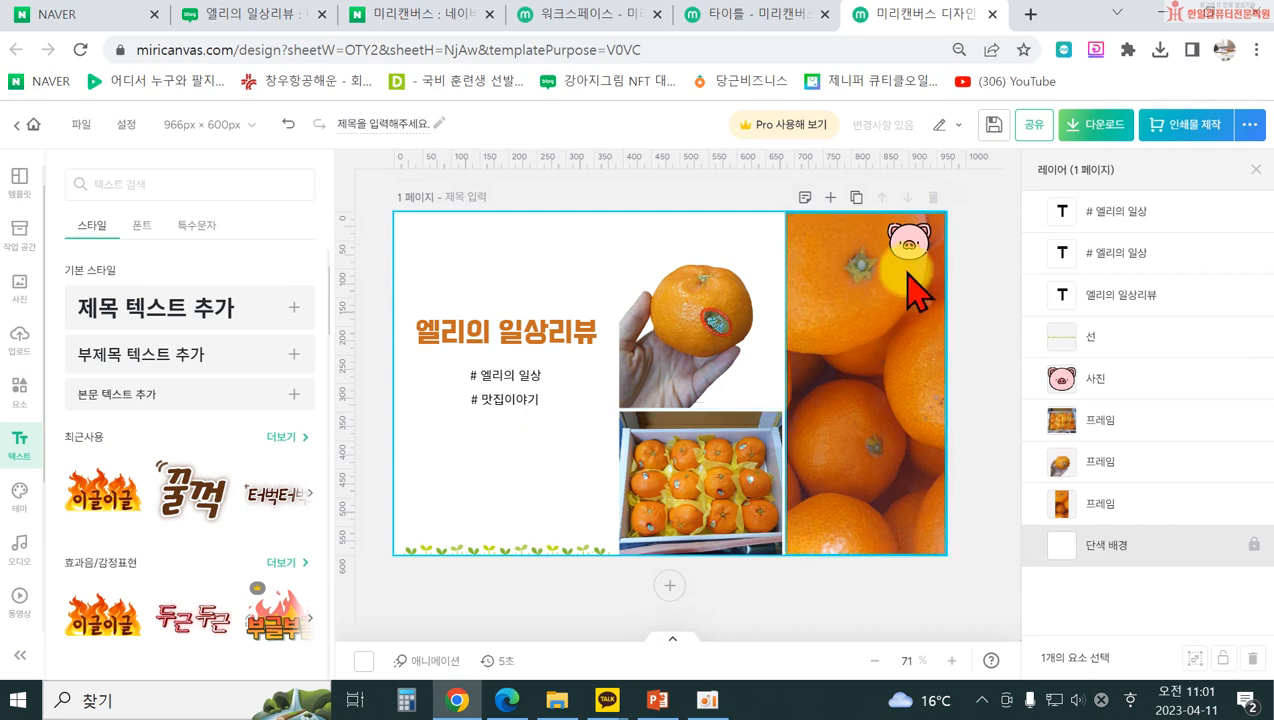
- Review the download options for the finished title image with PNG as the file format, and close them
{"action": "left_click", "coordinate": [1085, 126]}
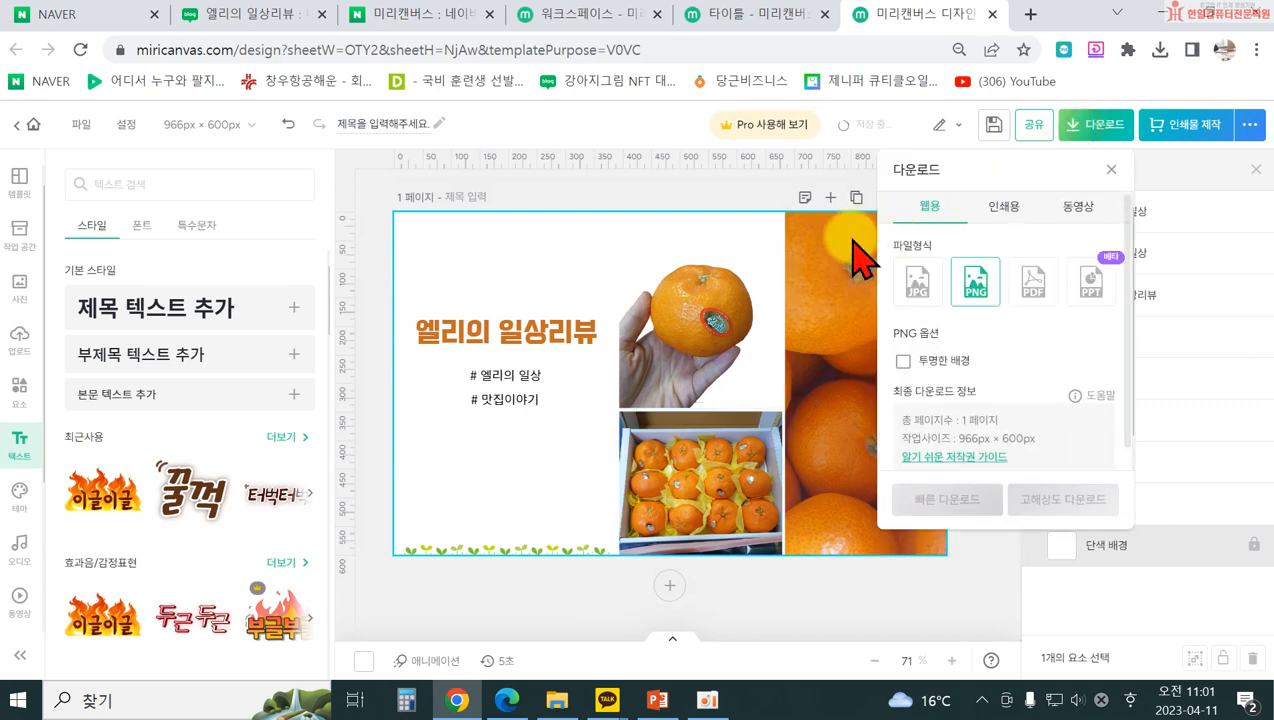
{"action": "left_click", "coordinate": [969, 290]}
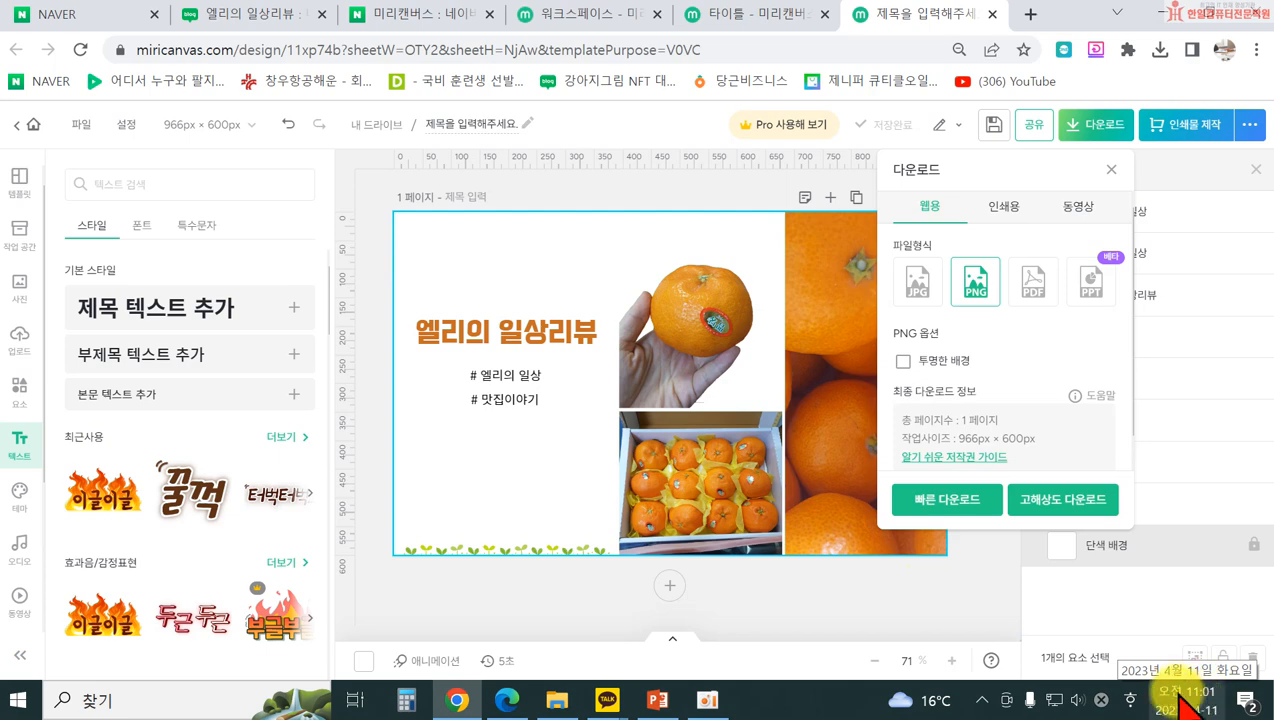
{"action": "left_click", "coordinate": [762, 582]}
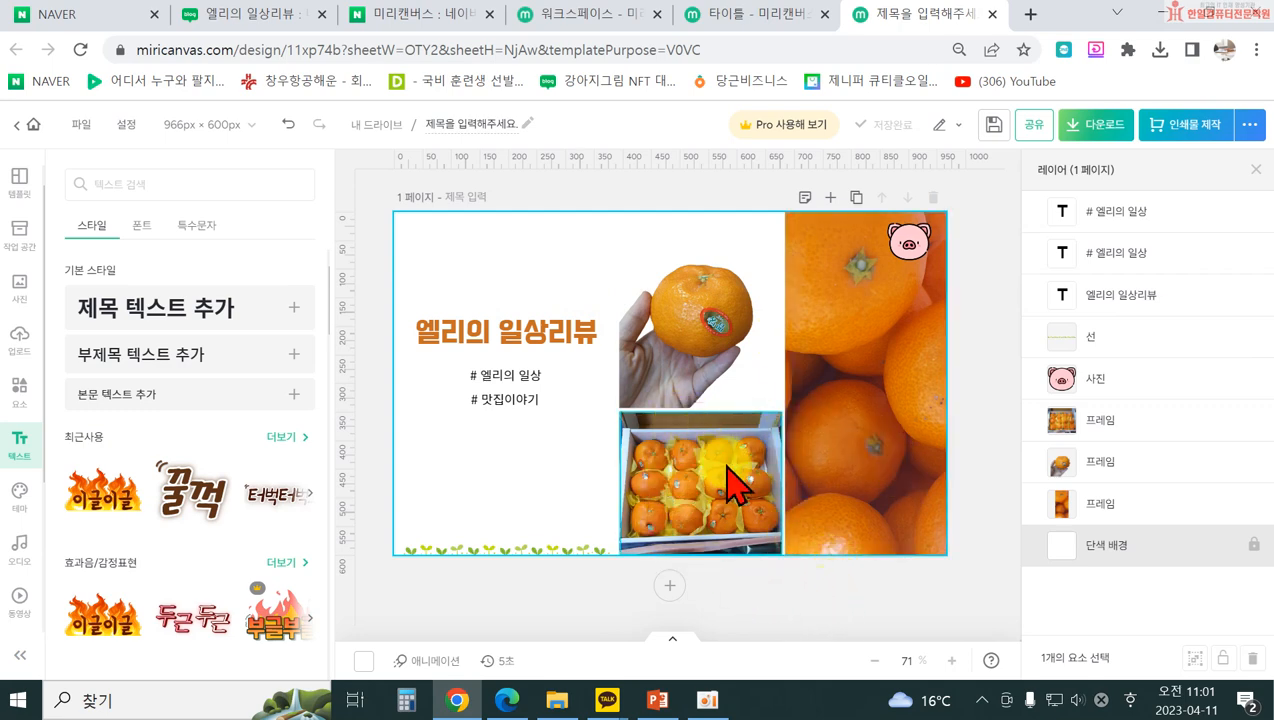
{"action": "left_click_drag", "start_coordinate": [727, 470], "coordinate": [787, 512]}
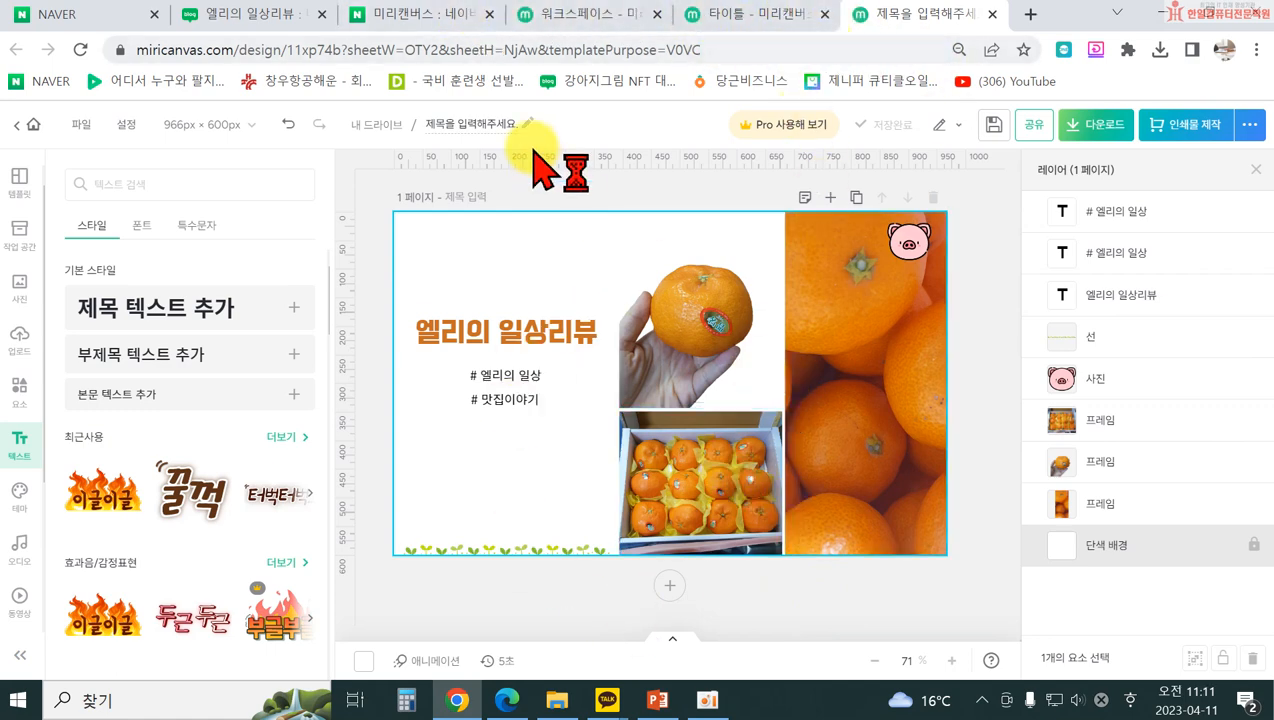
- Switch to the Naver blog's detailed design settings and exit them without saving the changes
{"action": "left_click", "coordinate": [266, 22]}
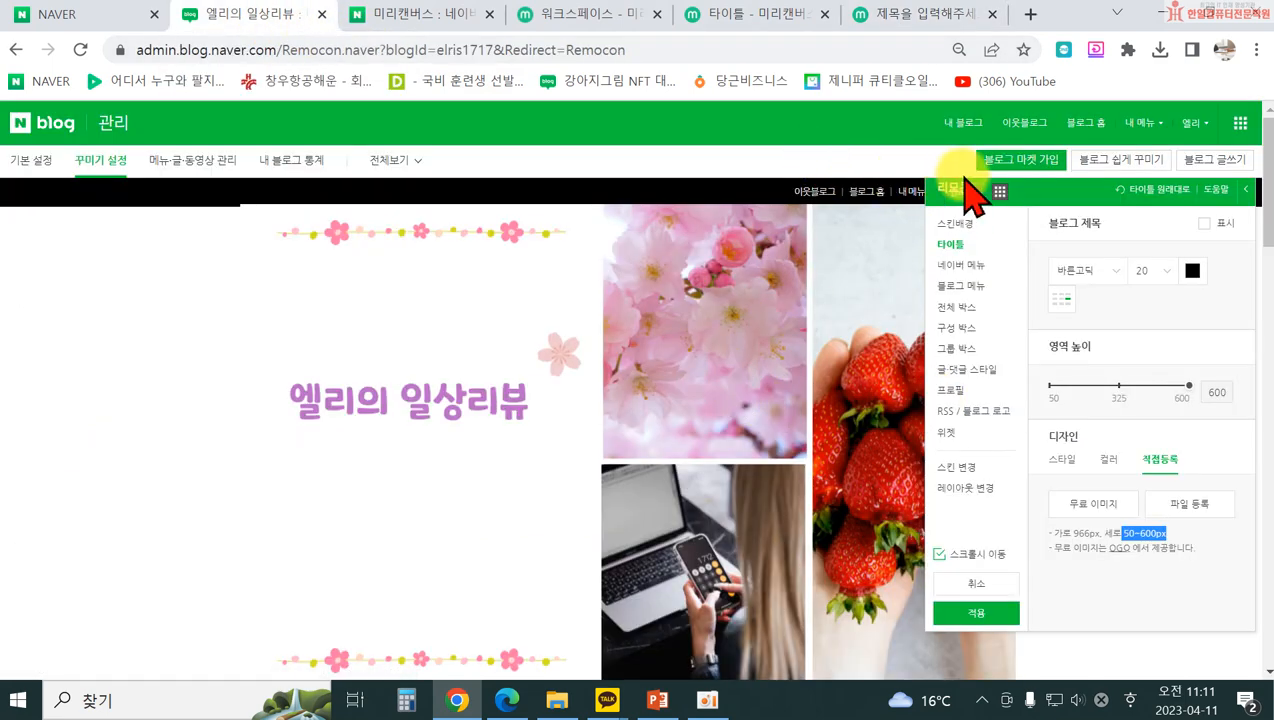
{"action": "left_click", "coordinate": [987, 592]}
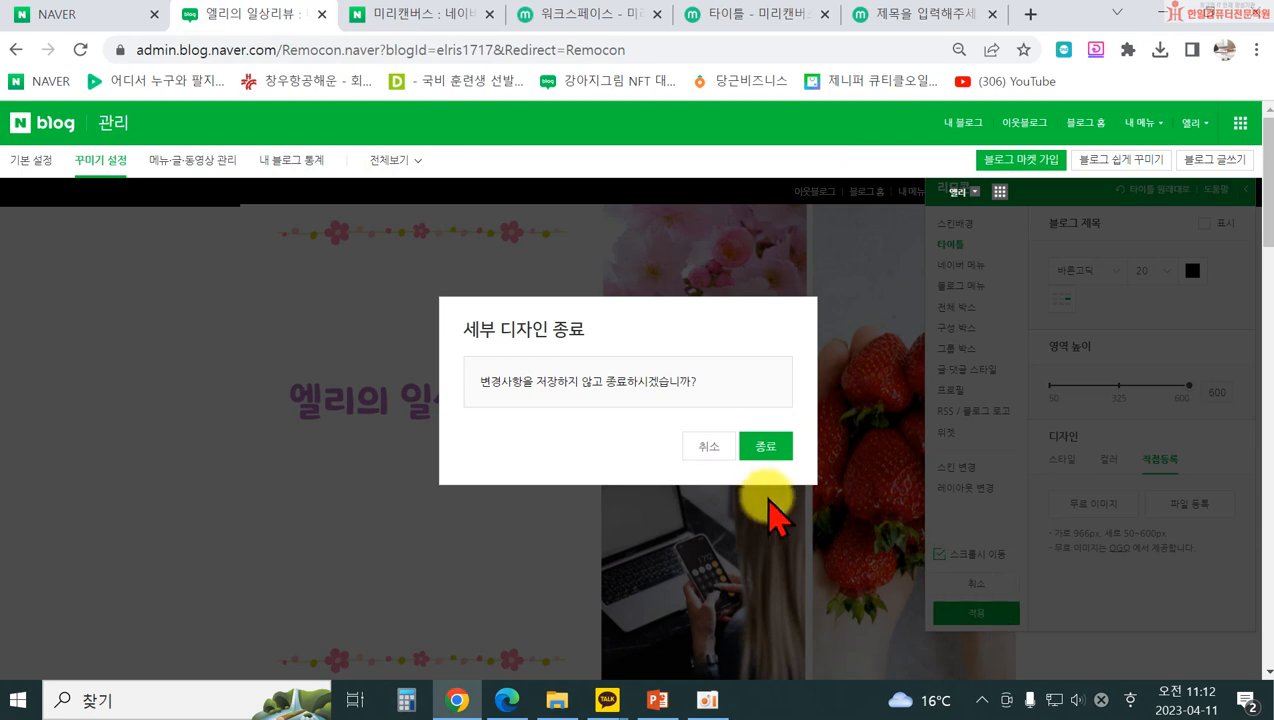
{"action": "left_click", "coordinate": [765, 448]}
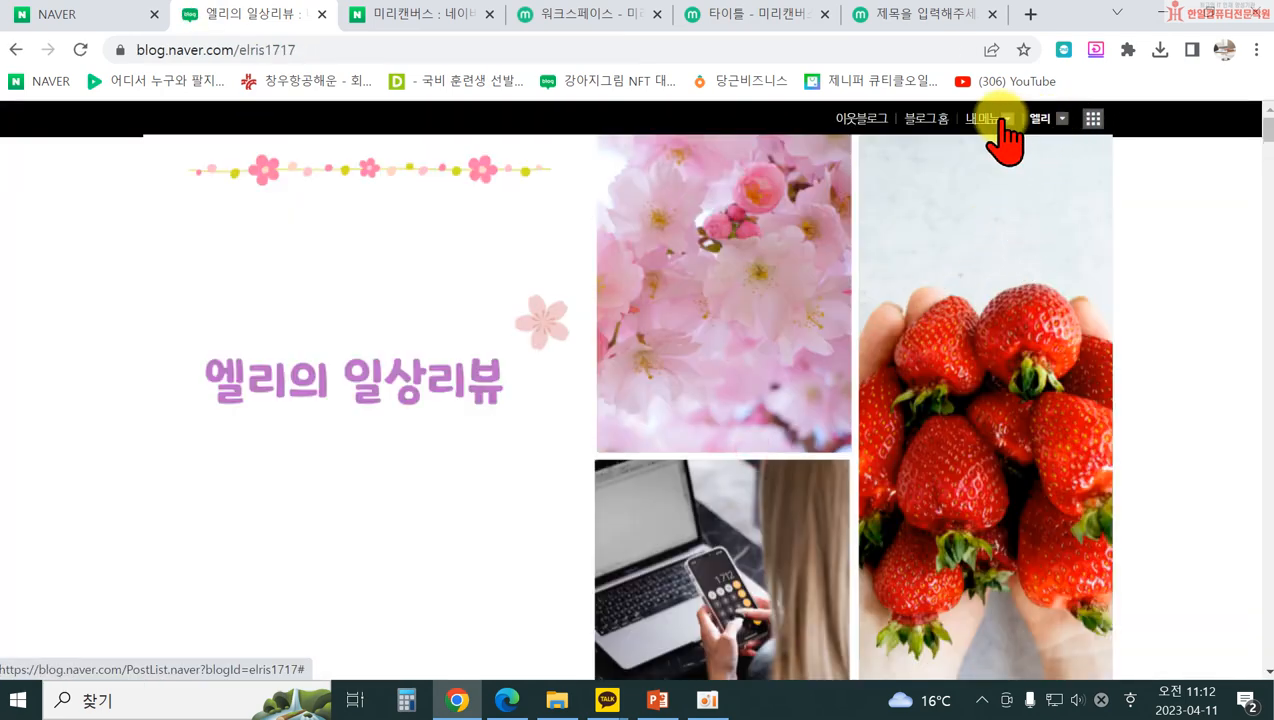
- Reopen the blog's detailed design settings and set the title area height to the maximum of 600
{"action": "left_click", "coordinate": [990, 120]}
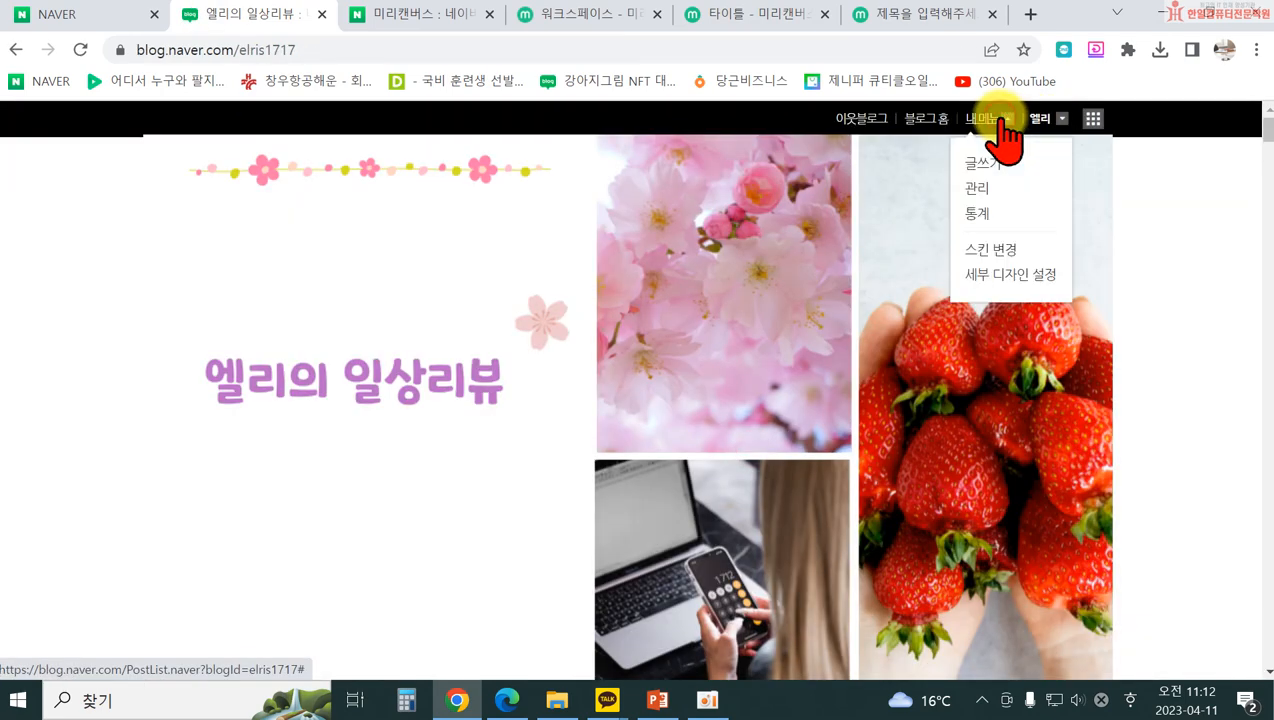
{"action": "left_click", "coordinate": [1027, 278]}
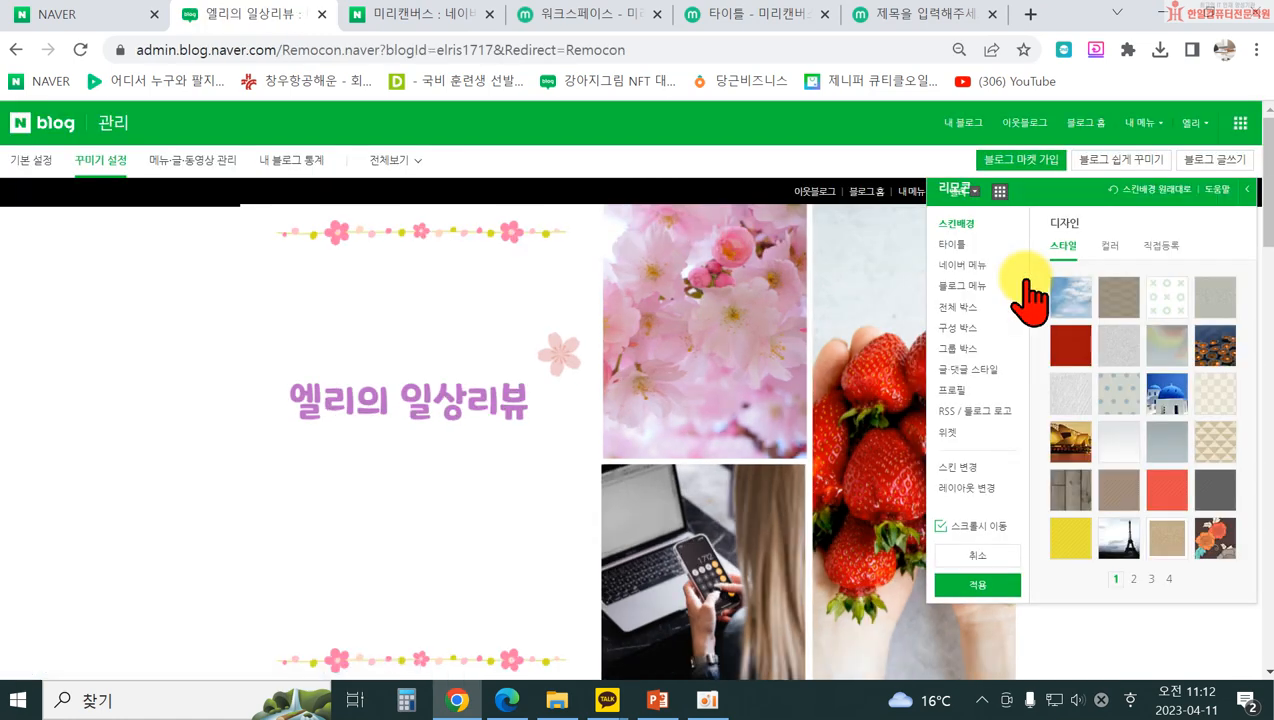
{"action": "left_click", "coordinate": [953, 250]}
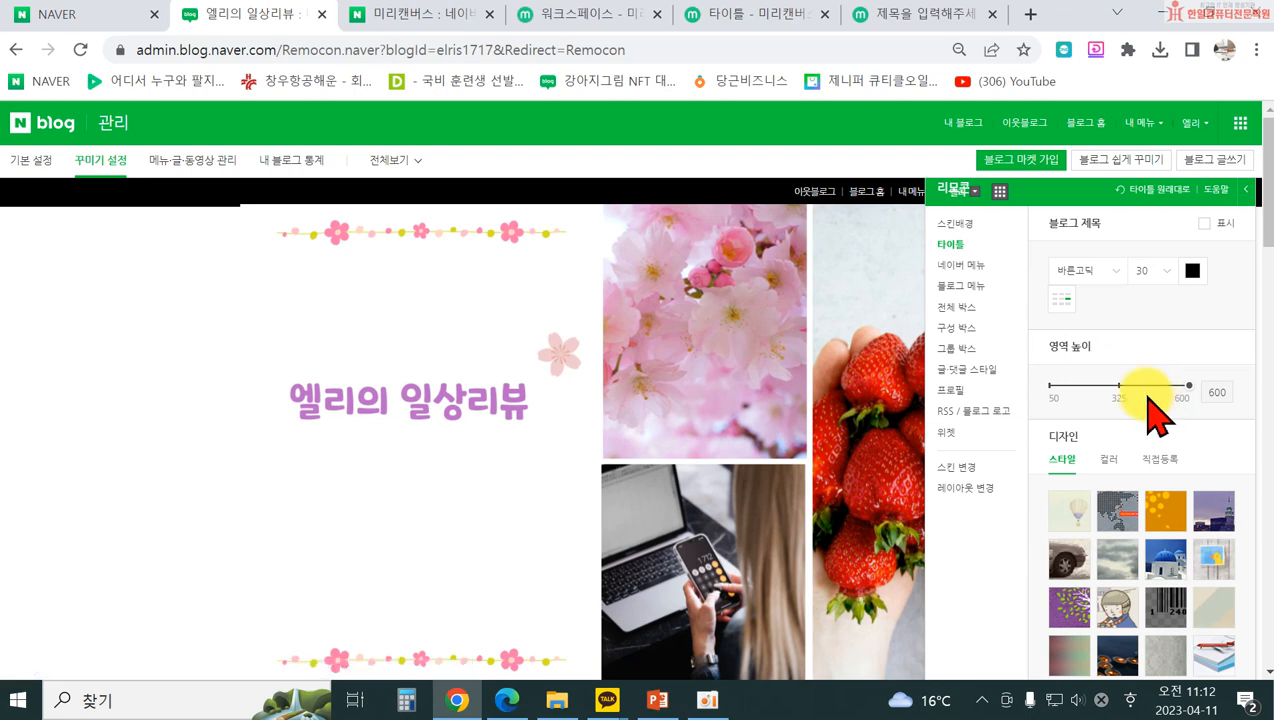
{"action": "left_click_drag", "start_coordinate": [1188, 387], "coordinate": [1214, 387]}
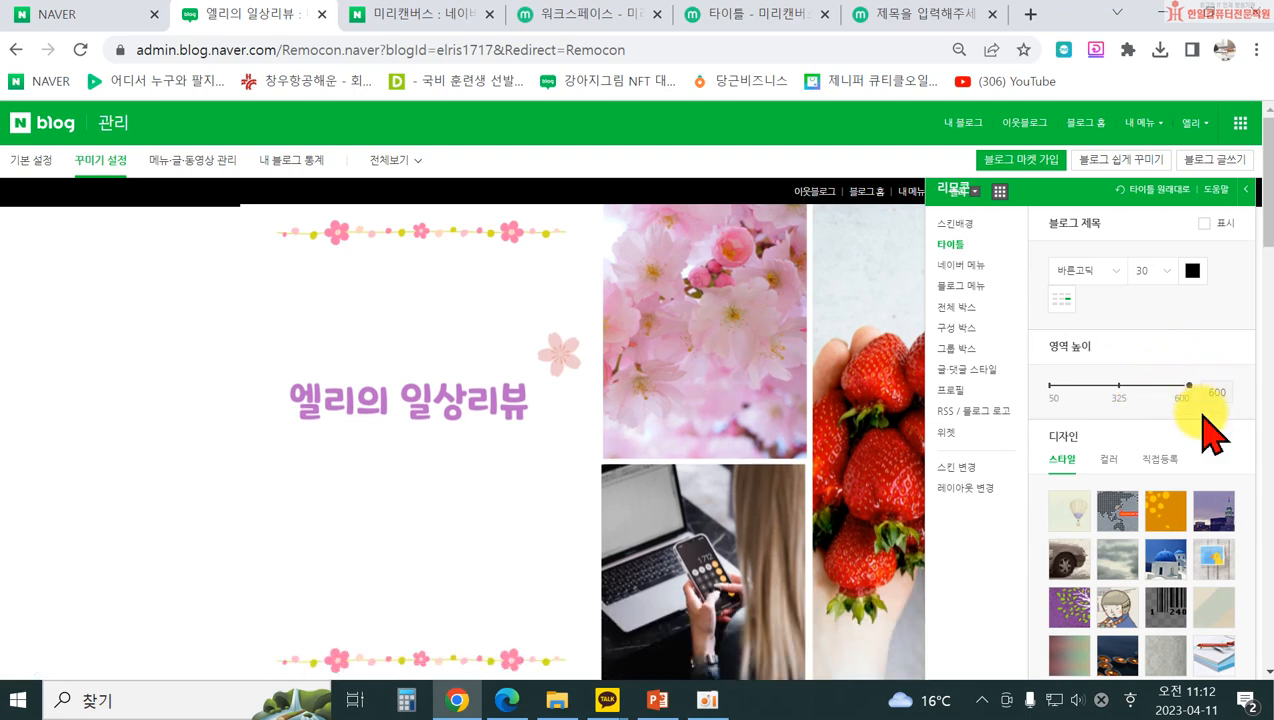
- Upload the image file 타이틀 from the 엘리블로그 folder as the blog title's custom design and preview it
{"action": "left_click", "coordinate": [1162, 462]}
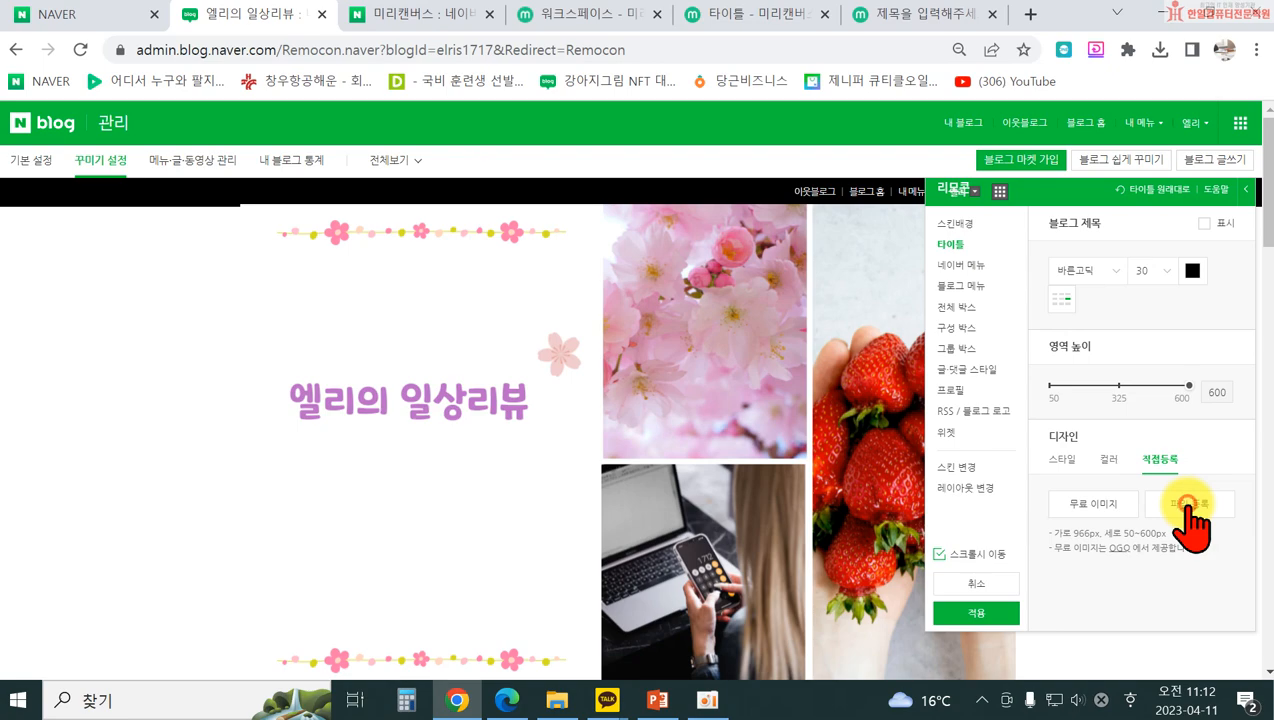
{"action": "left_click", "coordinate": [1190, 505]}
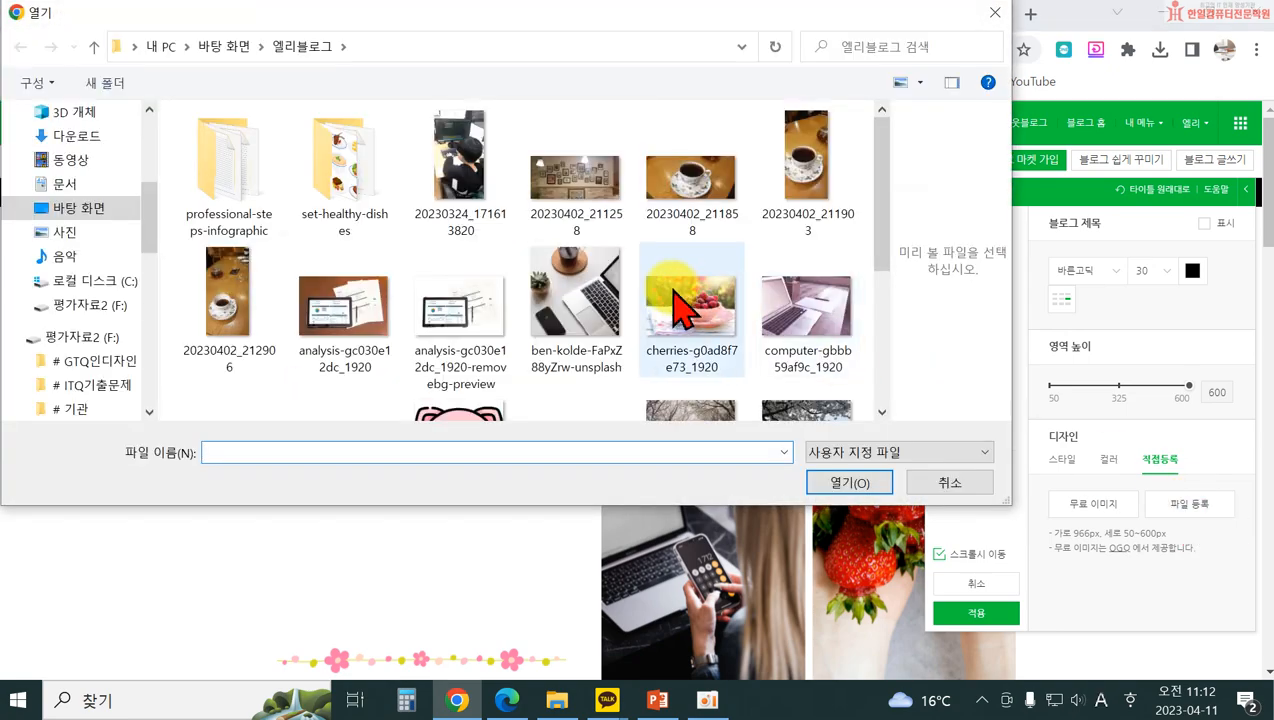
{"action": "left_click_drag", "start_coordinate": [893, 252], "coordinate": [900, 400]}
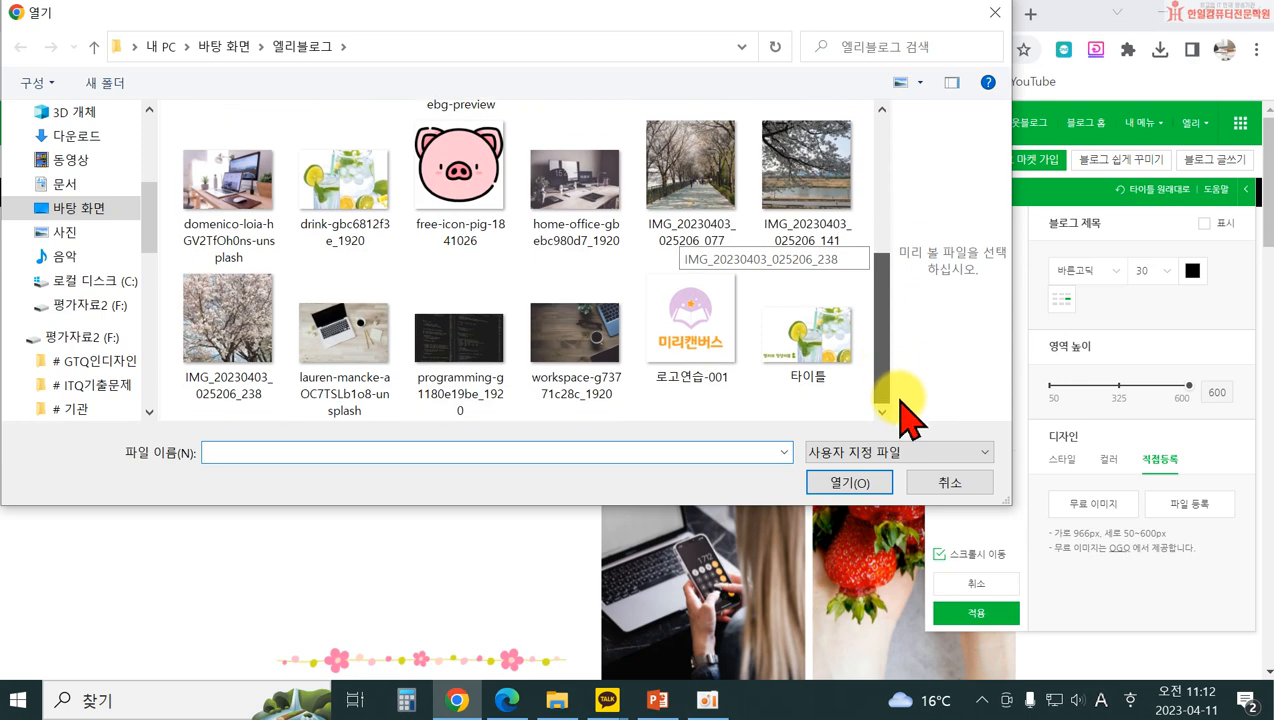
{"action": "left_click", "coordinate": [808, 372]}
{"action": "left_click", "coordinate": [824, 484]}
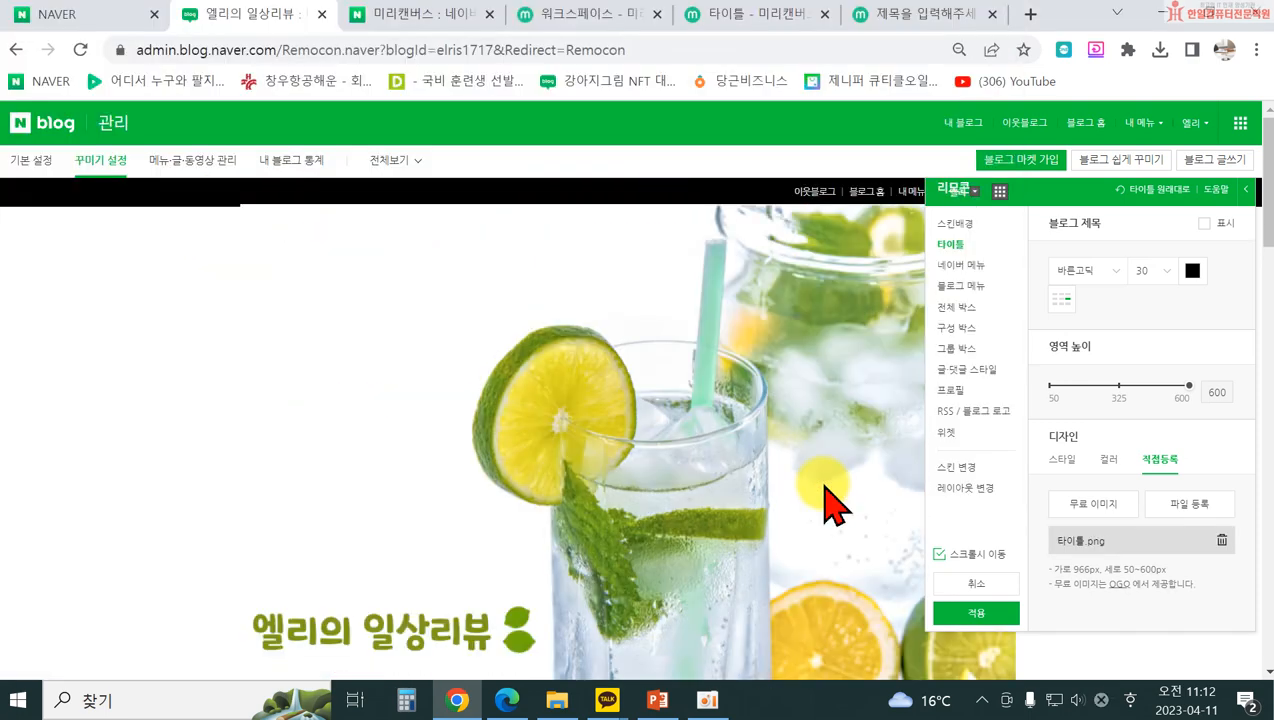
{"action": "scroll", "coordinate": [800, 505], "scroll_direction": "down", "scroll_amount": 1}
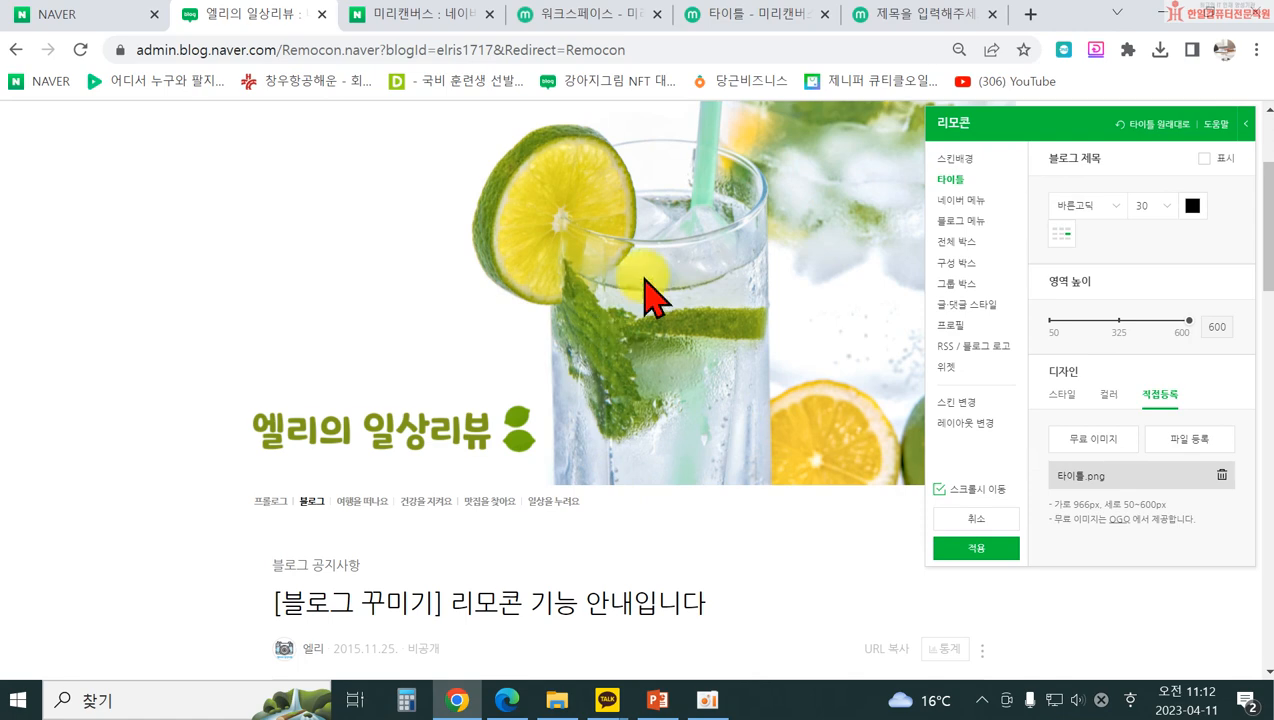
{"action": "scroll", "coordinate": [760, 330], "scroll_direction": "up", "scroll_amount": 1}
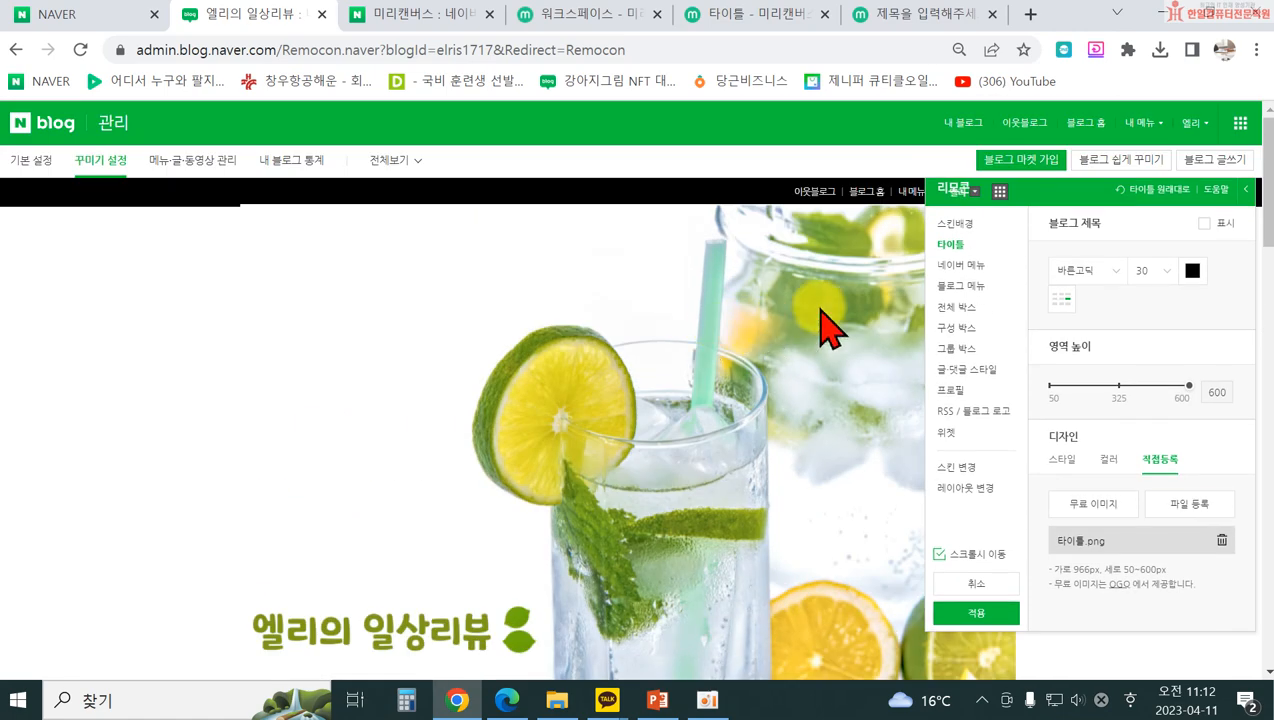
- Try displaying the blog title text, hide it again, and apply the design to the blog
{"action": "left_click", "coordinate": [1203, 224]}
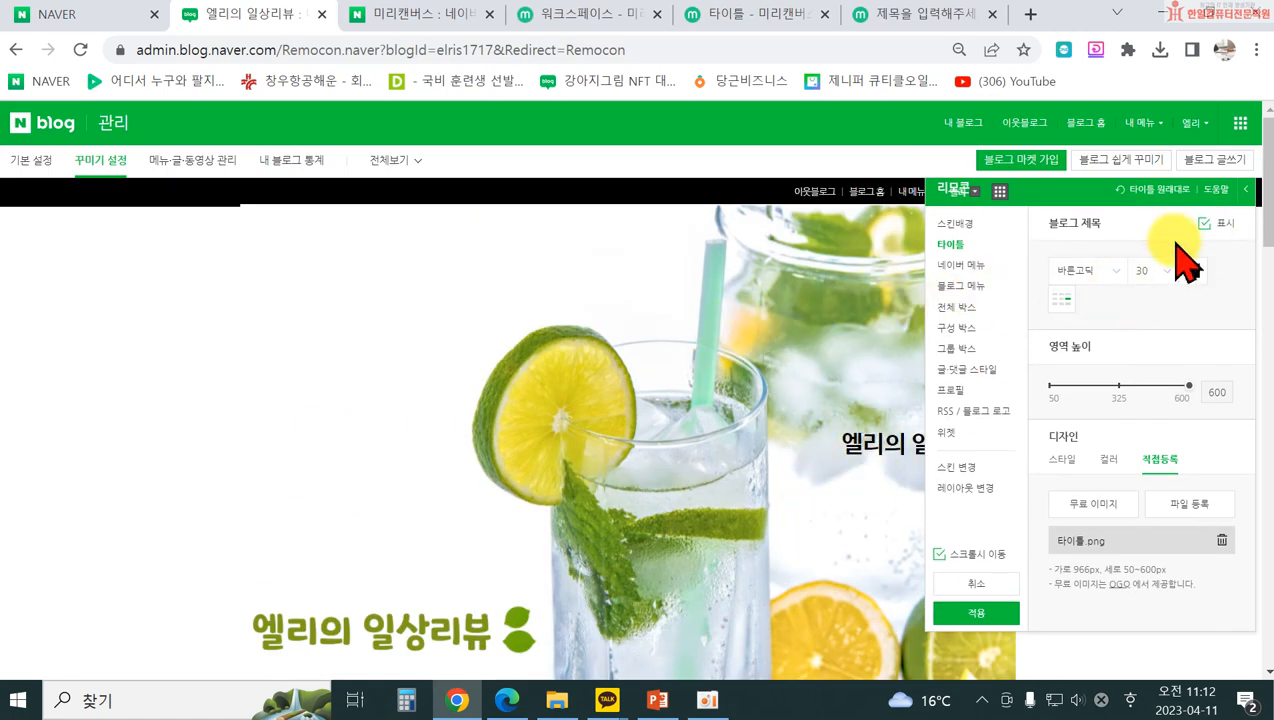
{"action": "left_click", "coordinate": [1203, 224]}
{"action": "left_click", "coordinate": [948, 608]}
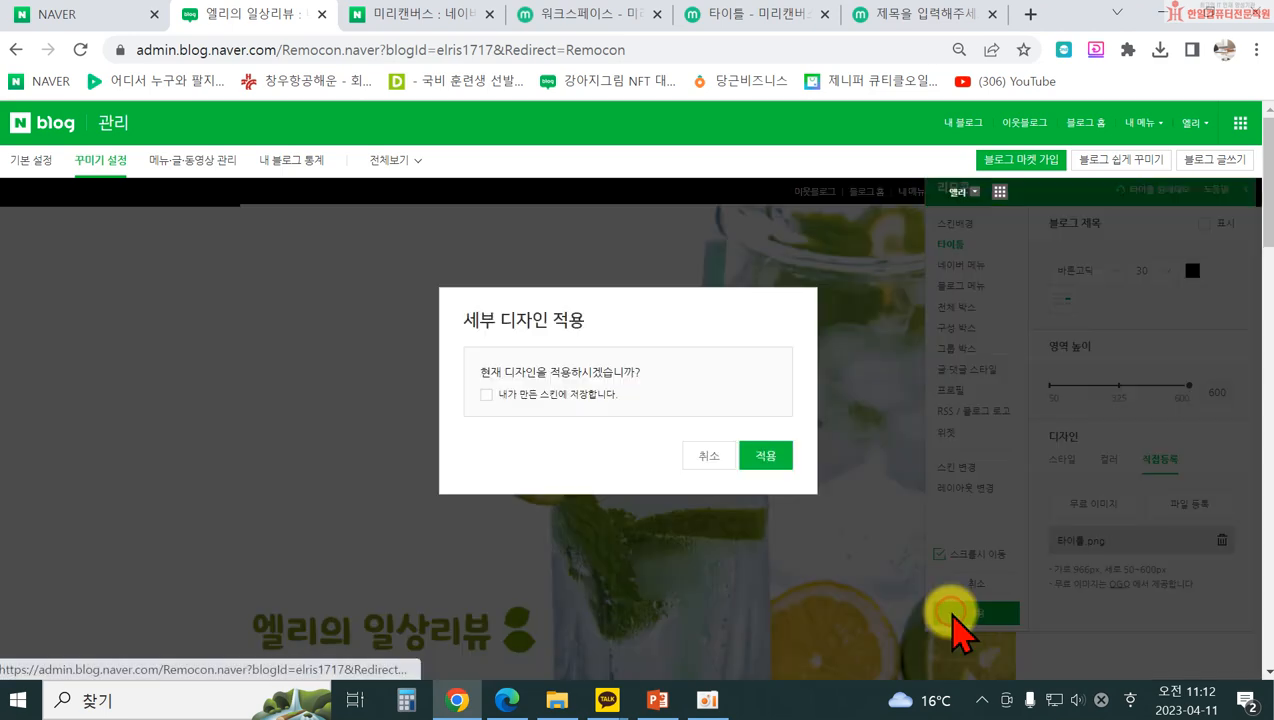
{"action": "left_click", "coordinate": [765, 458]}
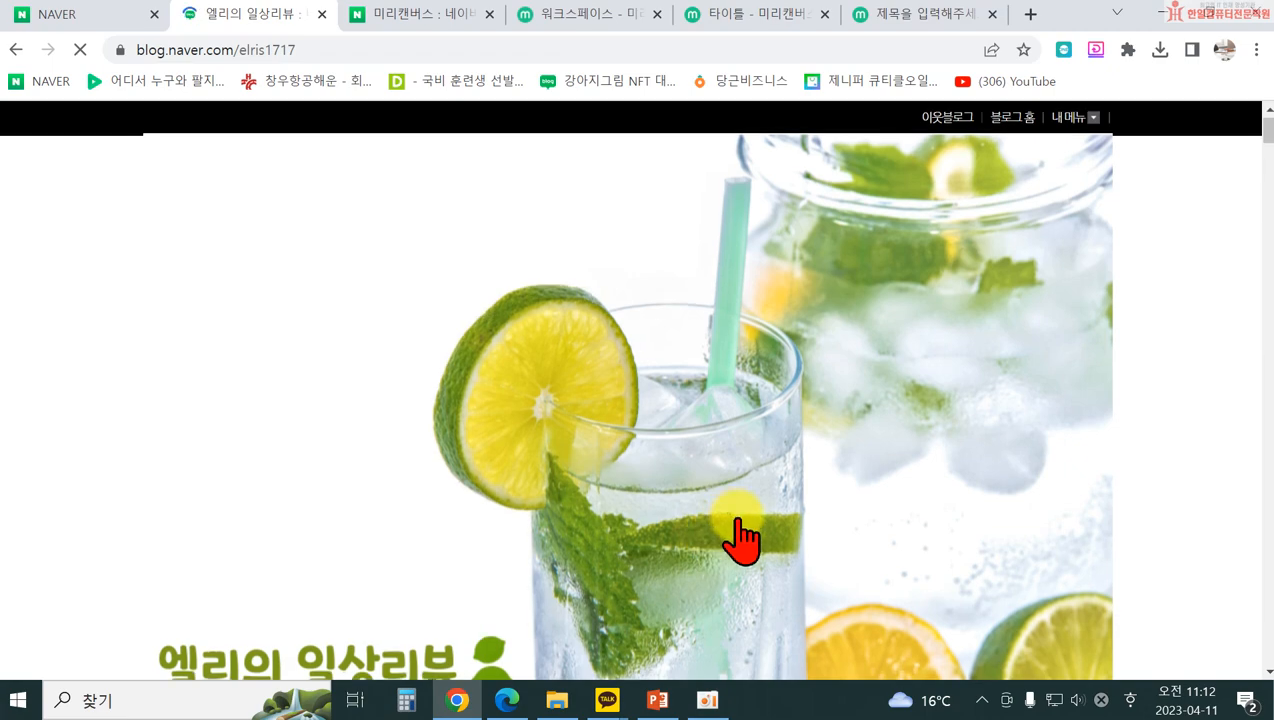
{"action": "scroll", "coordinate": [748, 542], "scroll_direction": "up", "scroll_amount": 4}
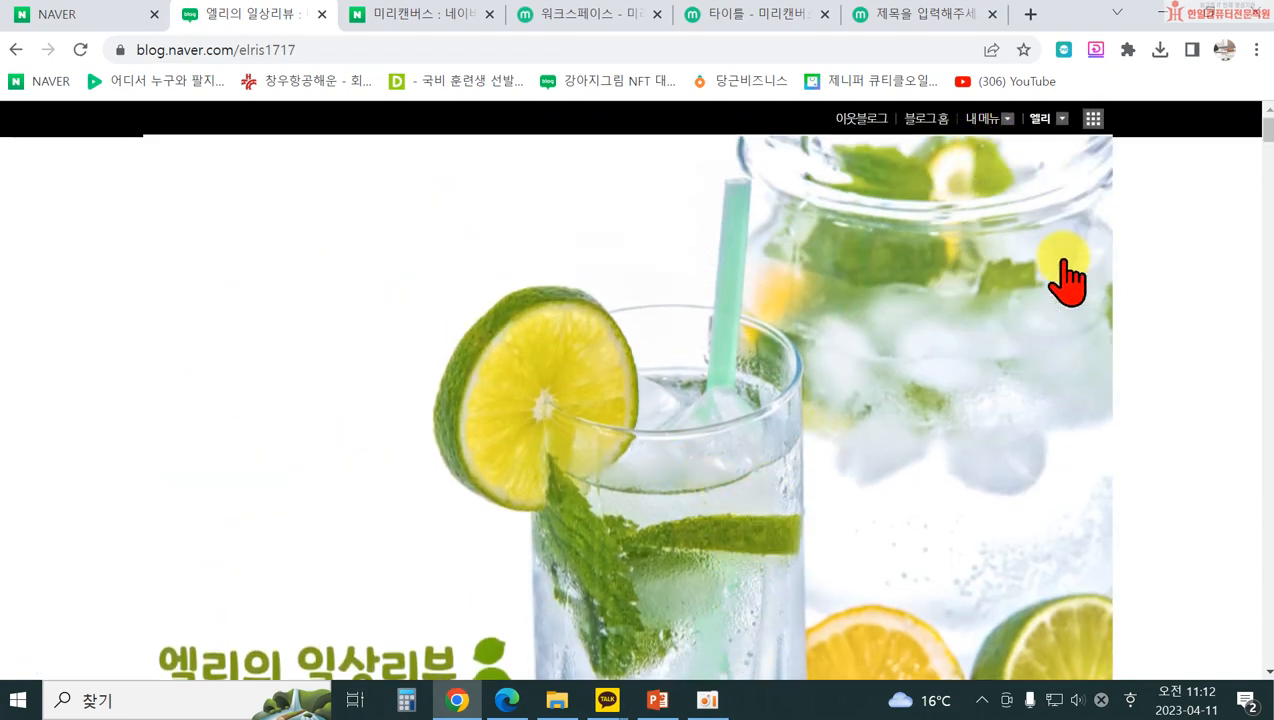
{"action": "scroll", "coordinate": [940, 455], "scroll_direction": "down", "scroll_amount": 3}
{"action": "scroll", "coordinate": [762, 418], "scroll_direction": "up", "scroll_amount": 2}
{"action": "scroll", "coordinate": [762, 390], "scroll_direction": "down", "scroll_amount": 1}
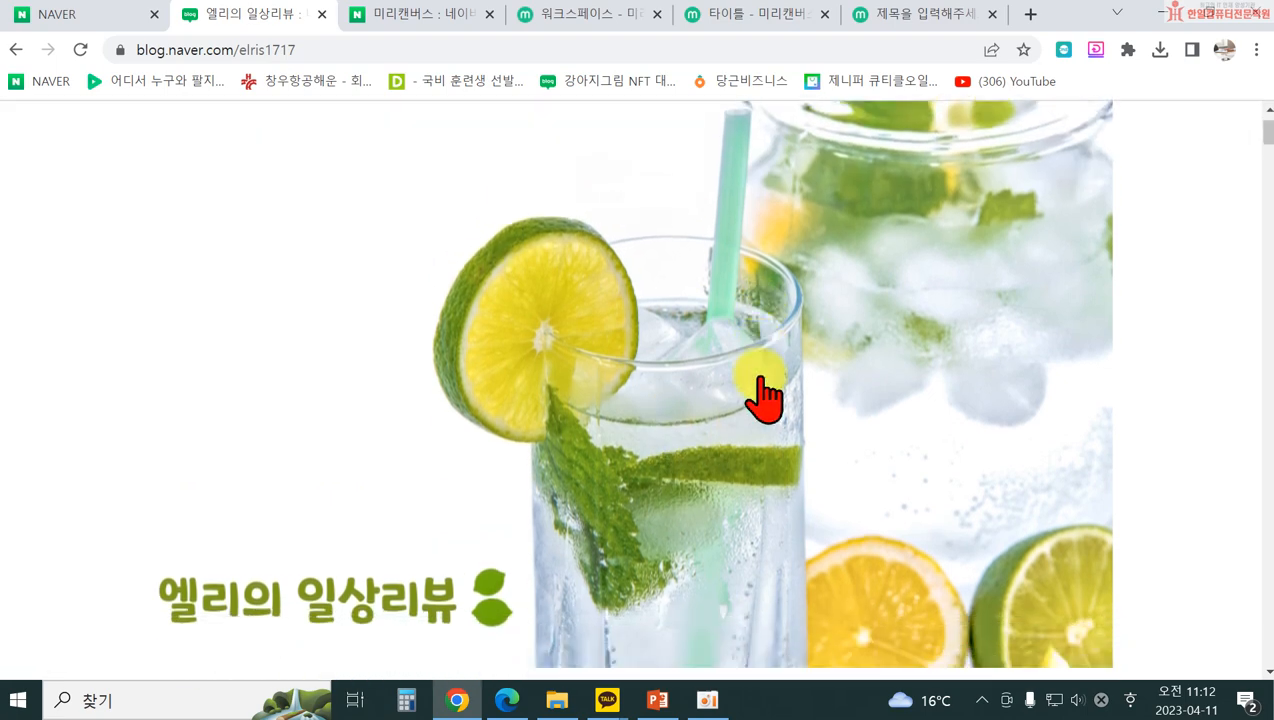
{"action": "scroll", "coordinate": [825, 405], "scroll_direction": "up", "scroll_amount": 3}
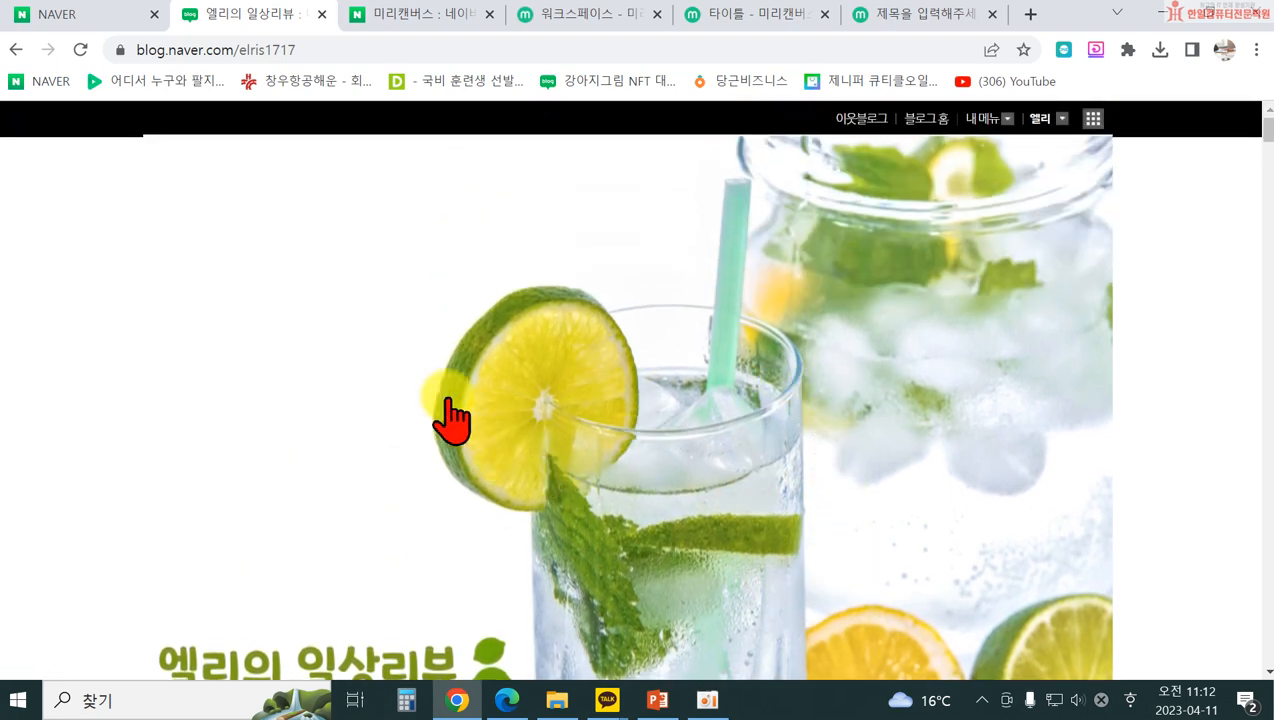
{"action": "scroll", "coordinate": [1085, 495], "scroll_direction": "down", "scroll_amount": 1}
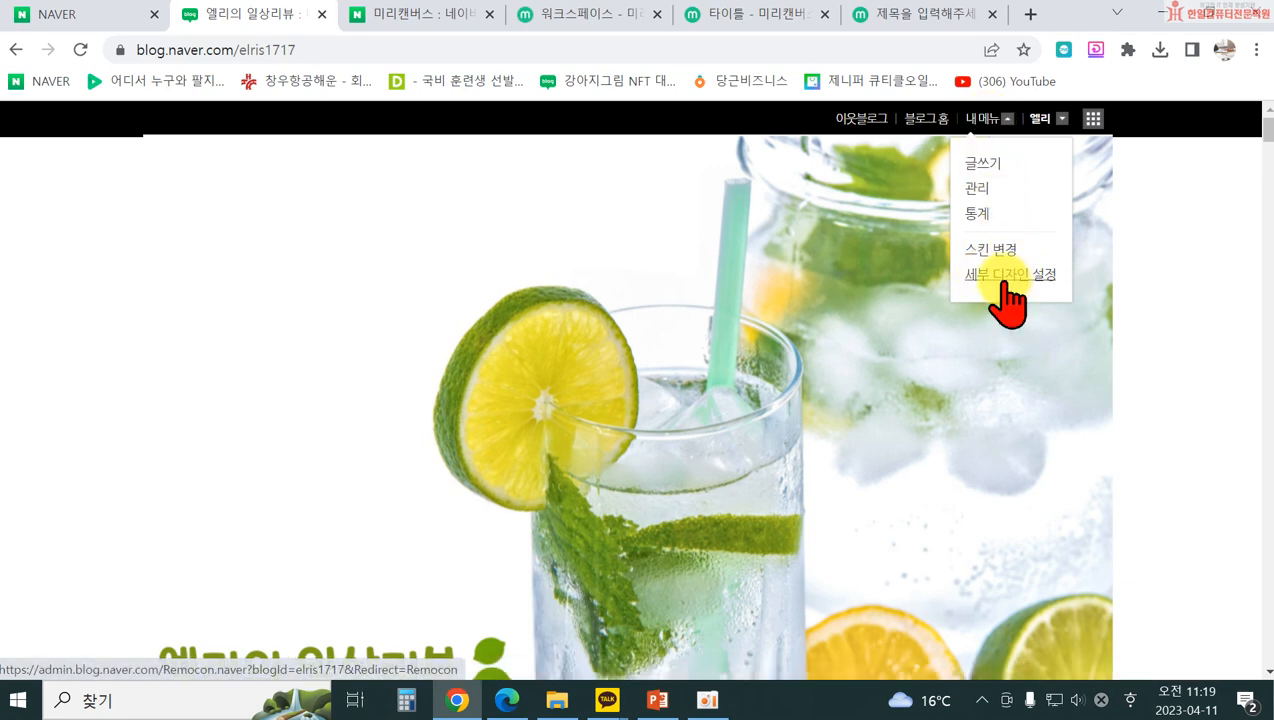
- Open the detailed design settings and set the skin background to the solid colour white, #FFFFFF
{"action": "left_click", "coordinate": [1006, 280]}
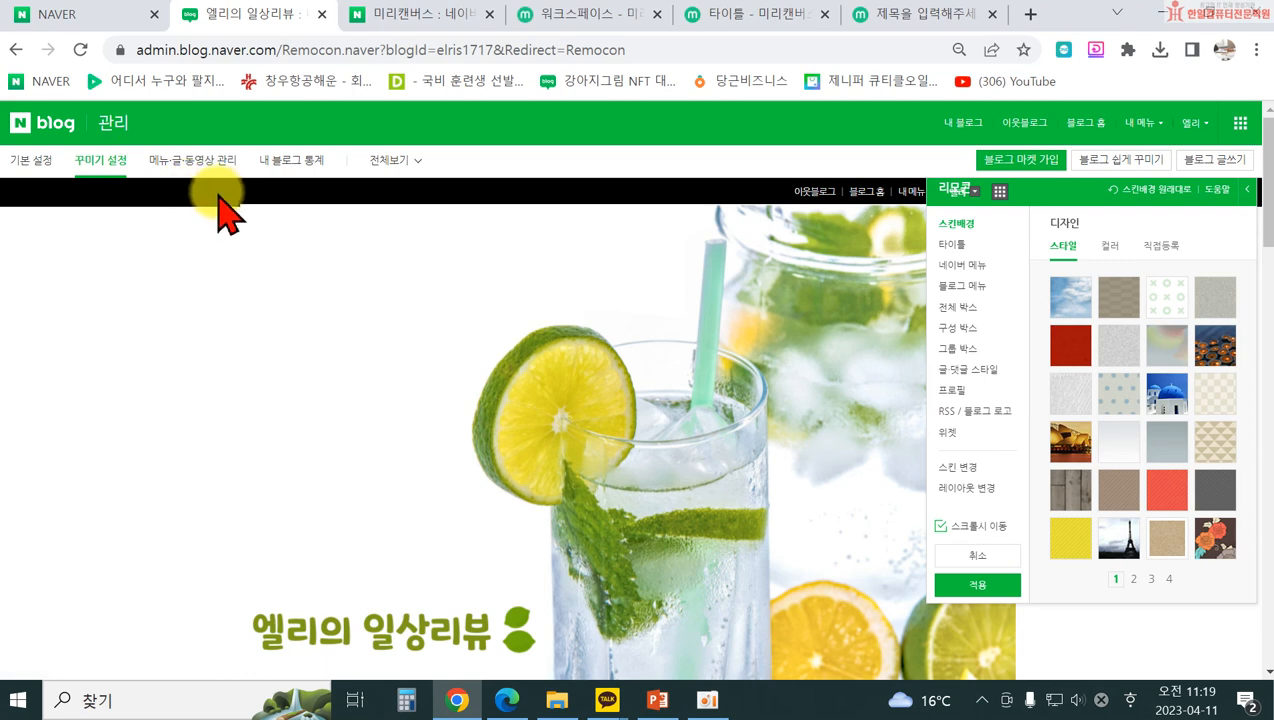
{"action": "left_click", "coordinate": [1108, 246]}
{"action": "left_click", "coordinate": [1058, 323]}
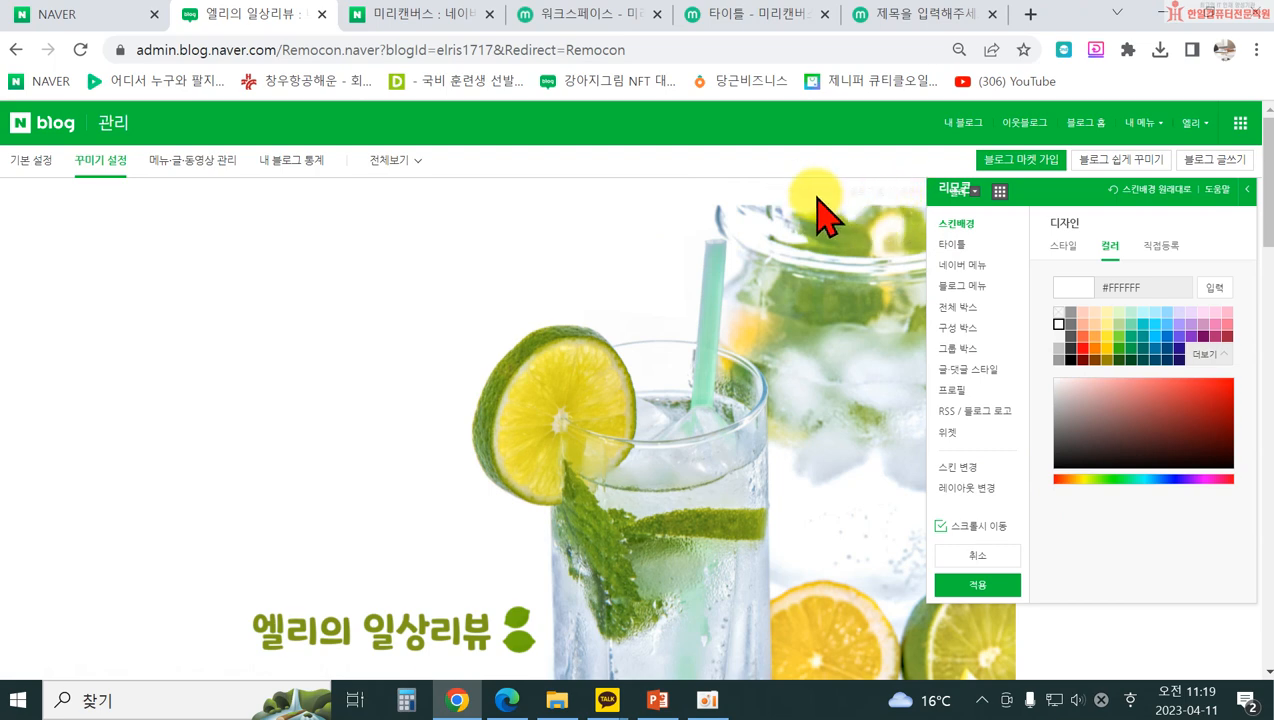
- Compare the Naver menu designs and choose the first style with the light login button
{"action": "left_click", "coordinate": [972, 265]}
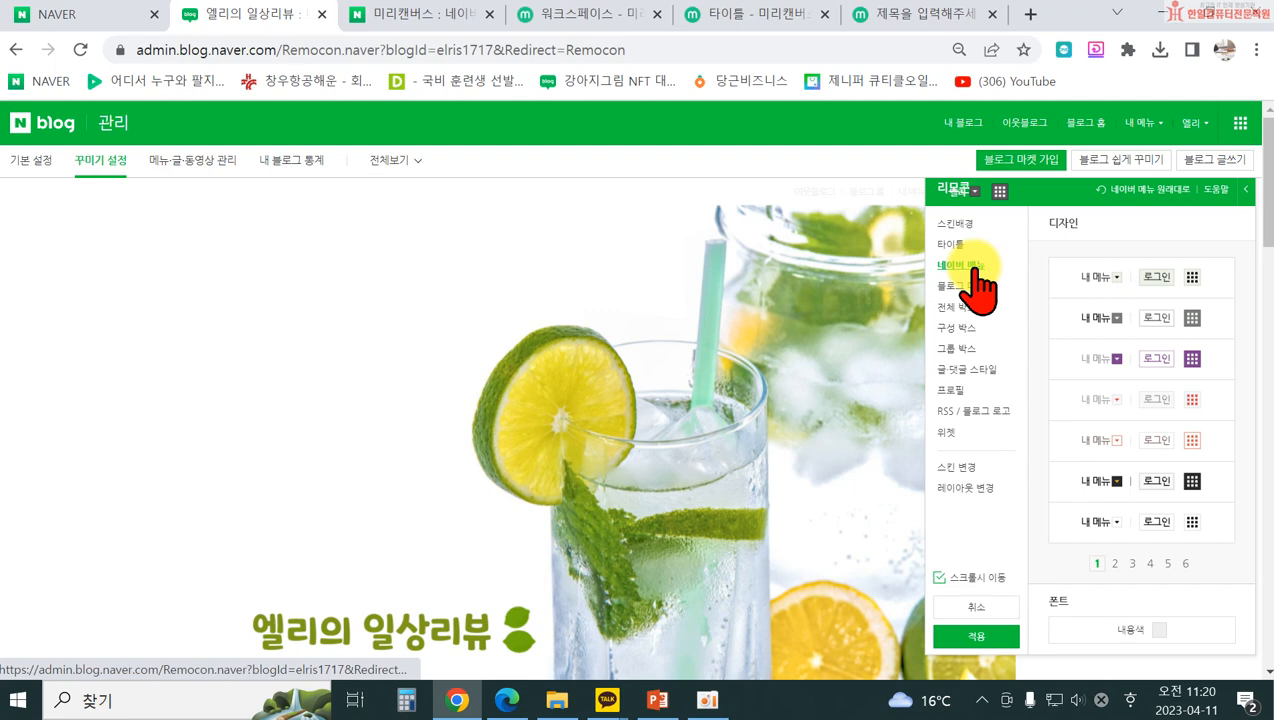
{"action": "left_click", "coordinate": [1089, 276]}
{"action": "left_click", "coordinate": [1093, 320]}
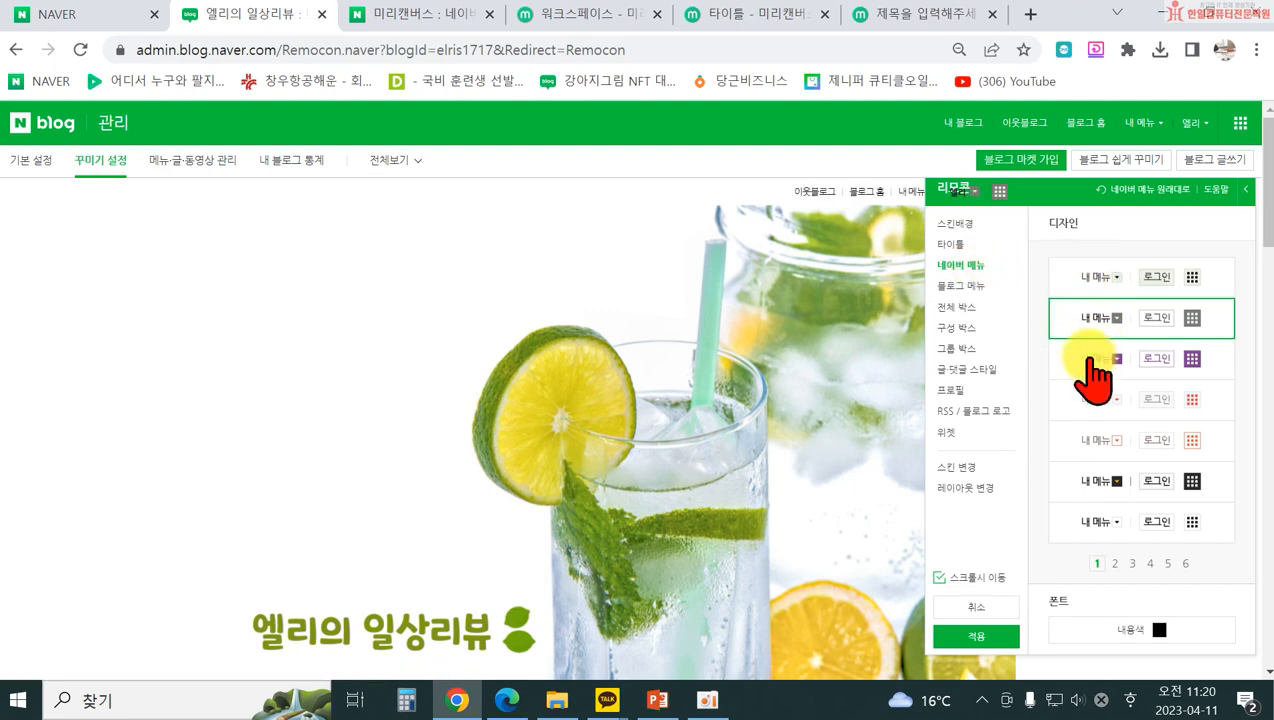
{"action": "left_click", "coordinate": [1090, 358]}
{"action": "left_click", "coordinate": [1080, 280]}
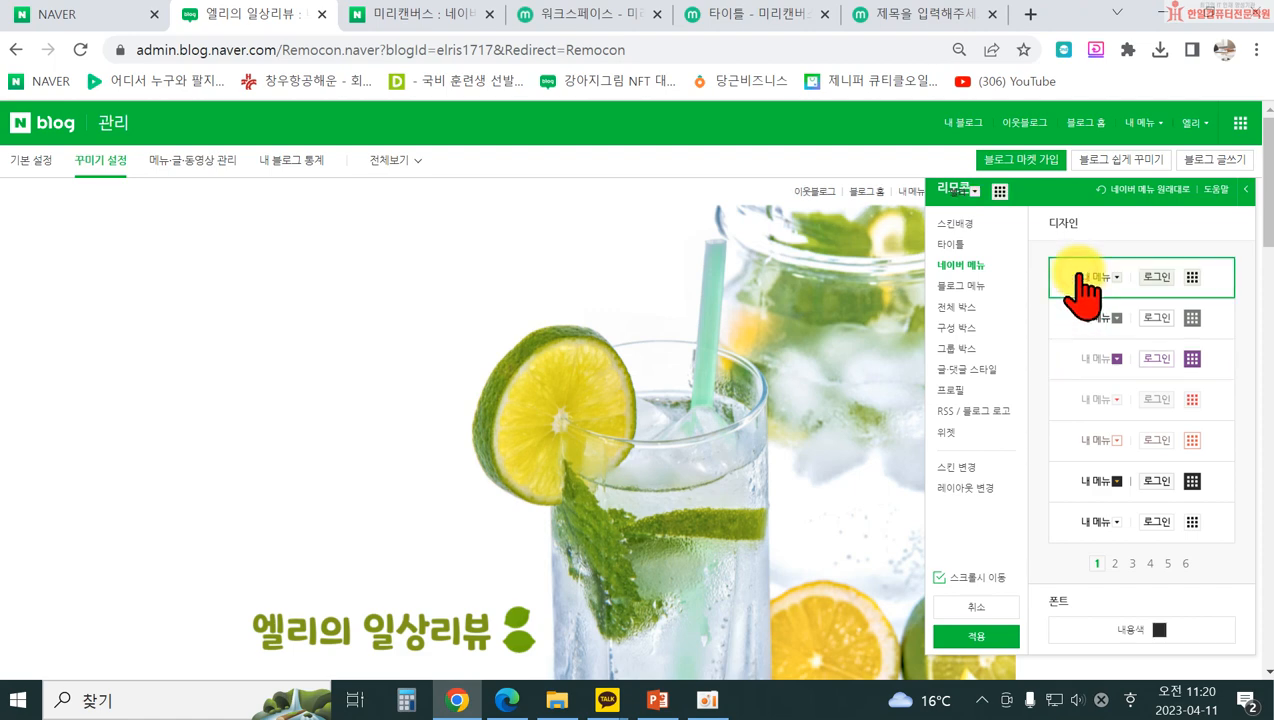
- Set the Naver menu's font content colour to green
{"action": "left_click", "coordinate": [1160, 630]}
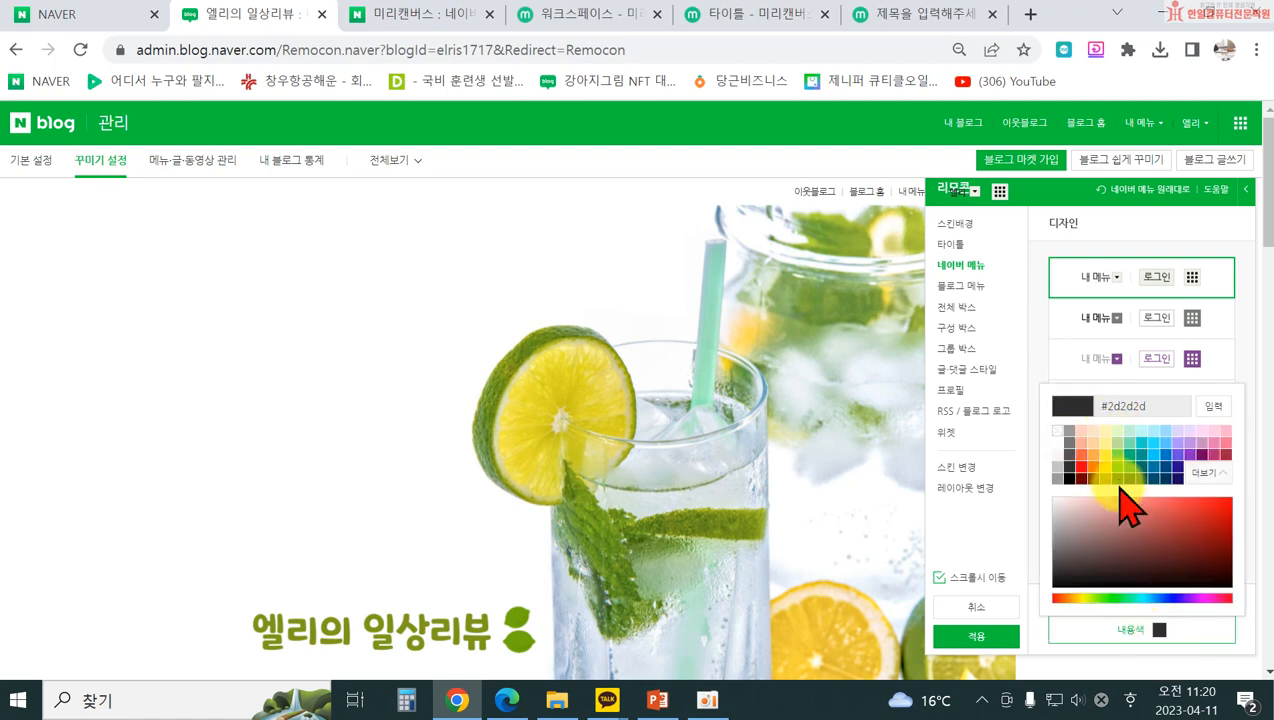
{"action": "left_click", "coordinate": [1122, 468]}
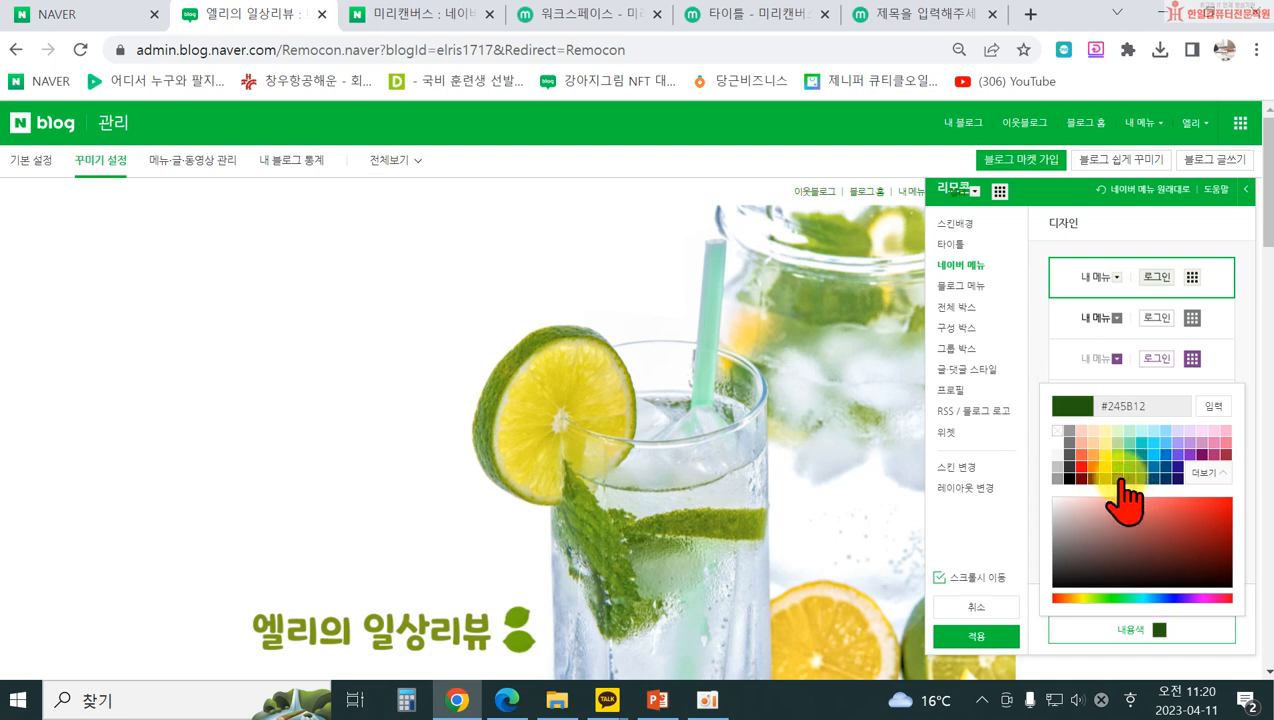
{"action": "left_click", "coordinate": [1036, 322]}
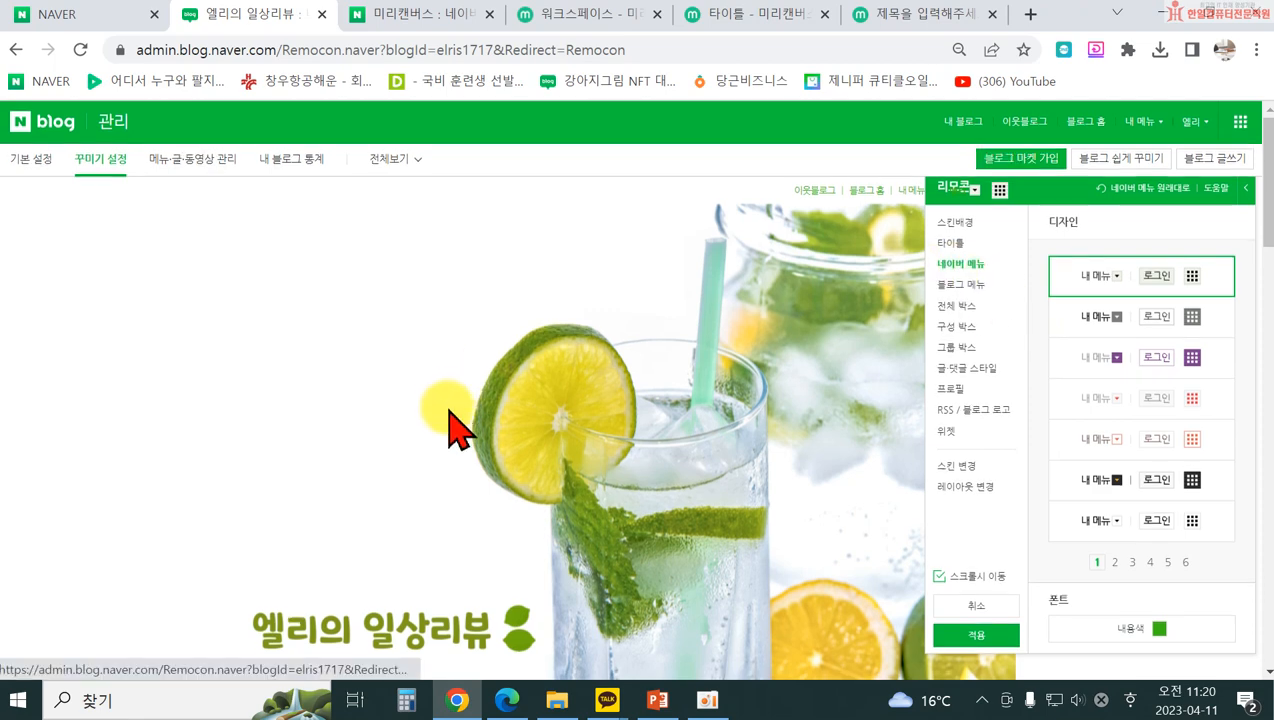
- Compare the blog menu design styles and choose the transparent one with a dashed underline from the third page
{"action": "scroll", "coordinate": [420, 450], "scroll_direction": "down", "scroll_amount": 2}
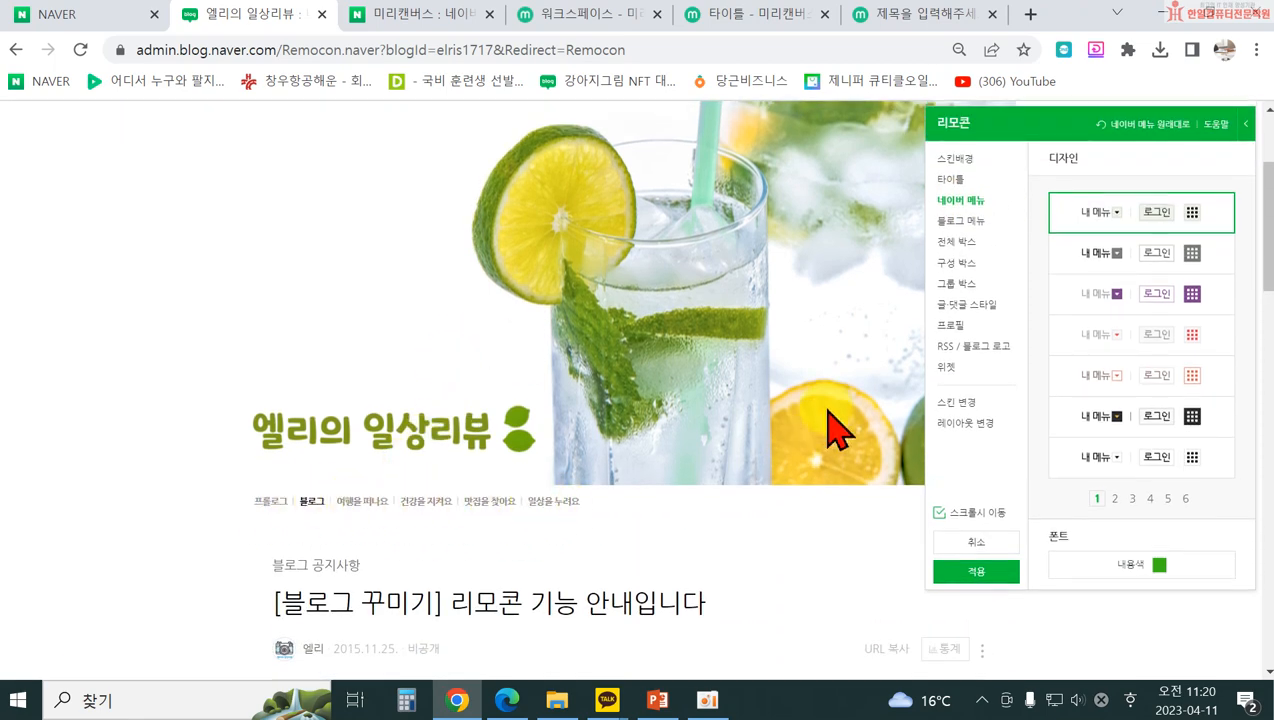
{"action": "left_click", "coordinate": [961, 220]}
{"action": "scroll", "coordinate": [1093, 280], "scroll_direction": "down", "scroll_amount": 2}
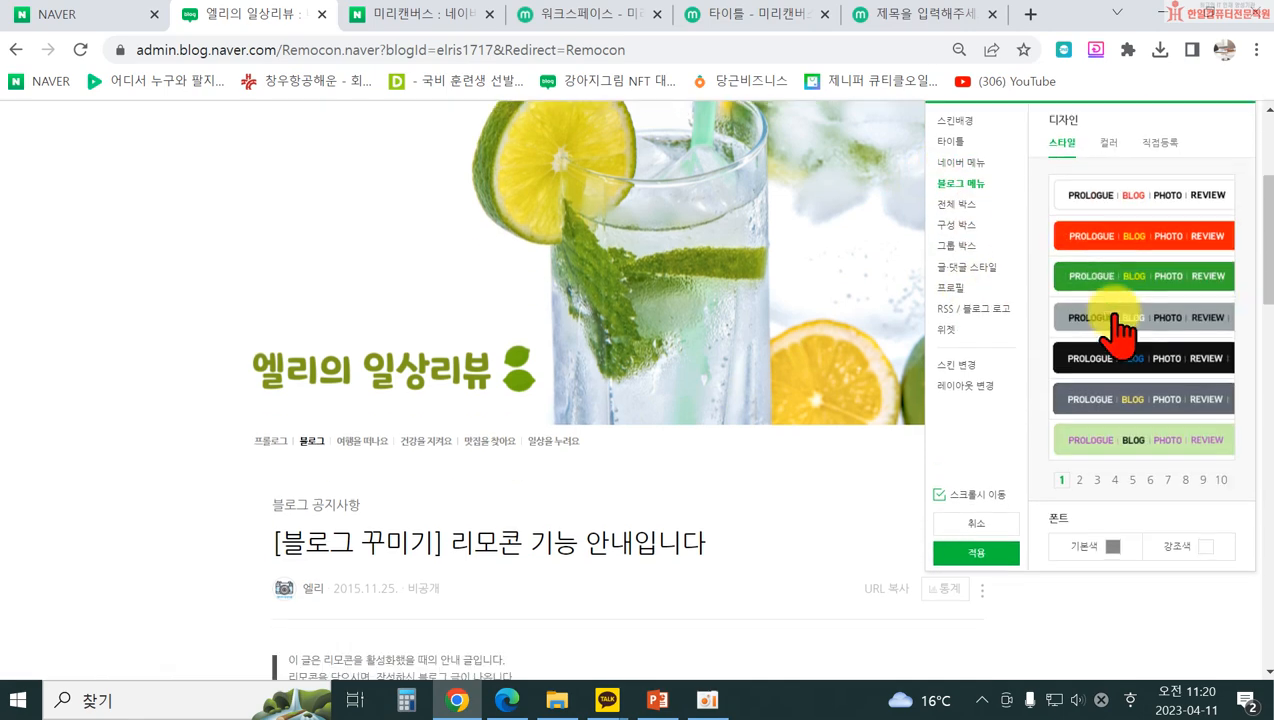
{"action": "scroll", "coordinate": [1117, 330], "scroll_direction": "up", "scroll_amount": 3}
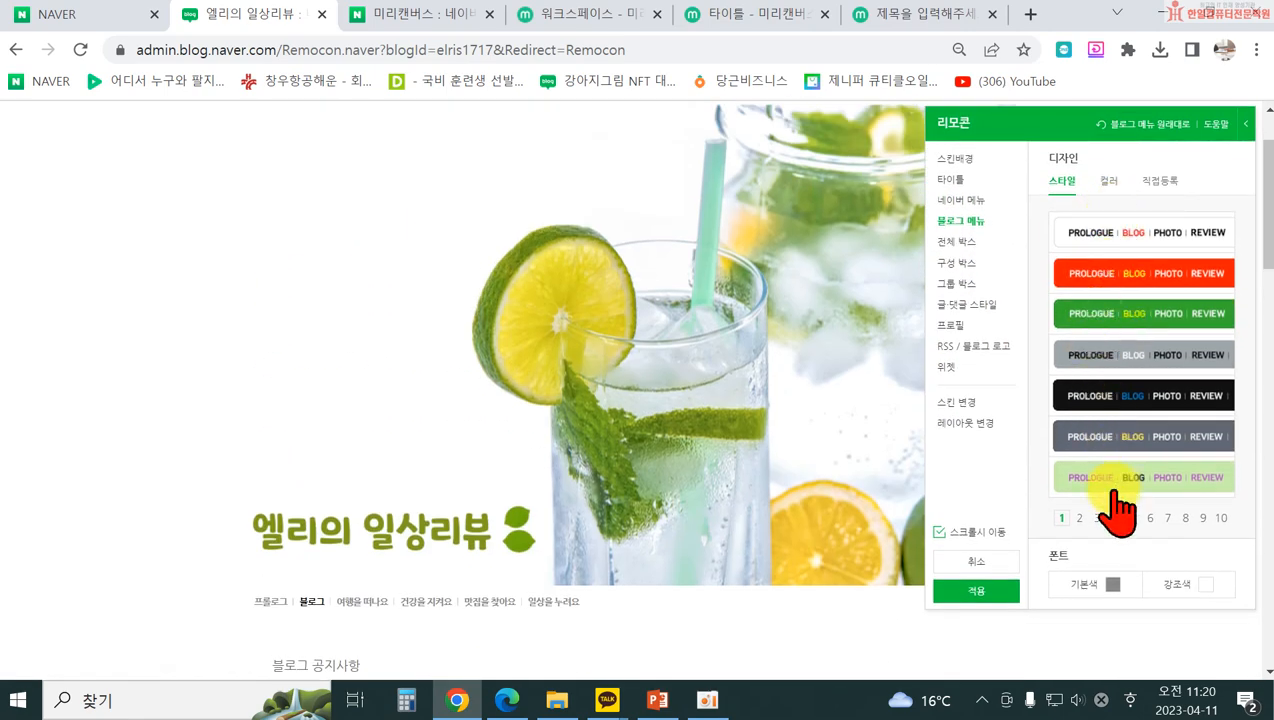
{"action": "left_click", "coordinate": [1079, 515]}
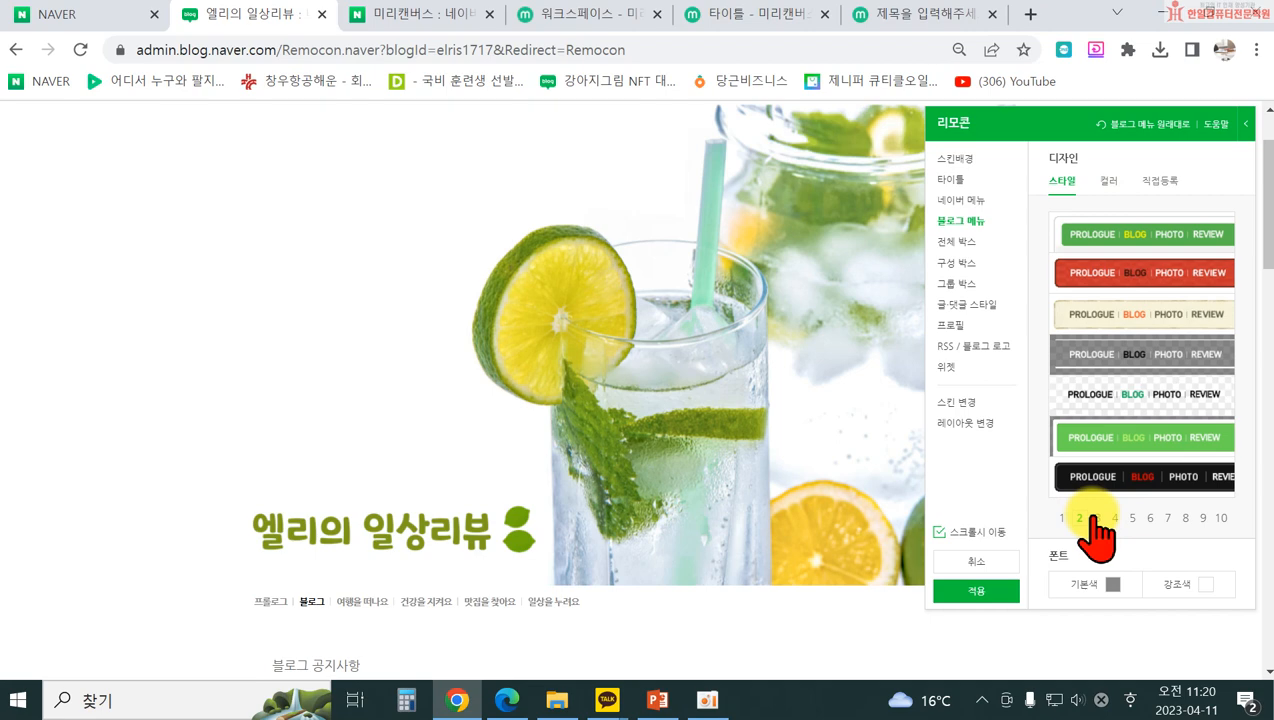
{"action": "left_click", "coordinate": [1093, 396]}
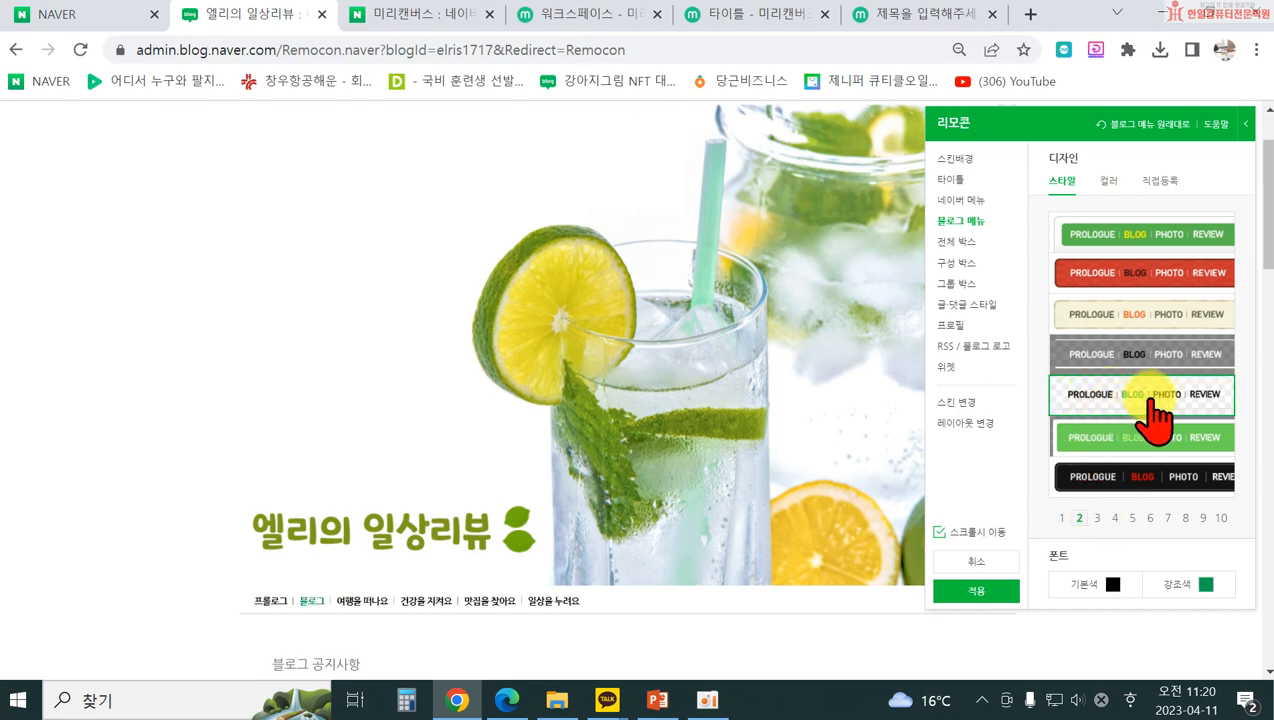
{"action": "left_click", "coordinate": [1097, 517]}
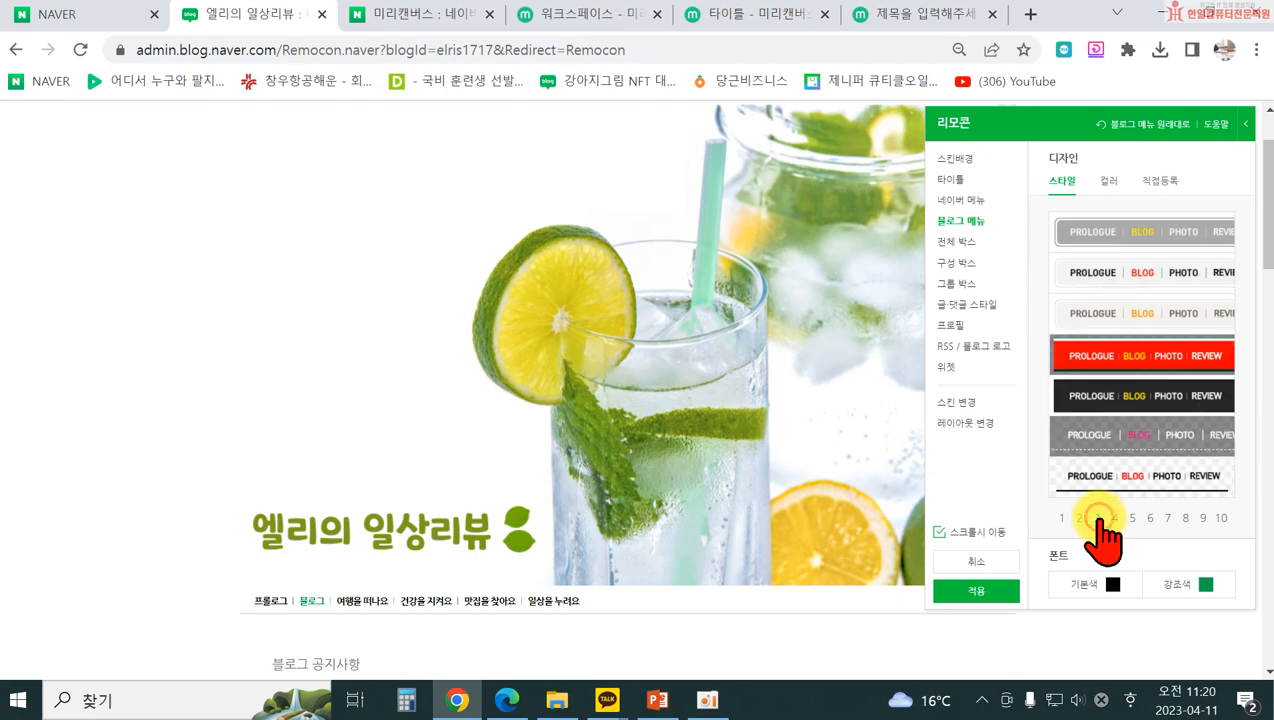
{"action": "left_click", "coordinate": [1104, 432]}
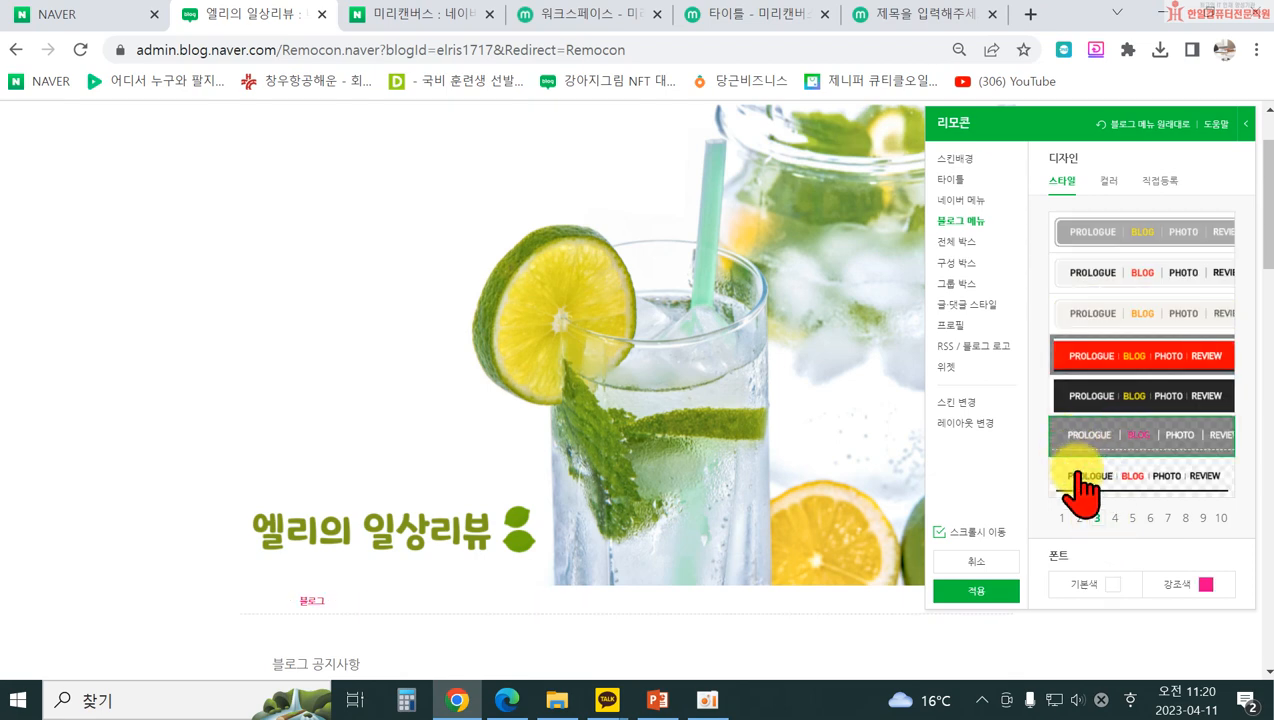
{"action": "left_click", "coordinate": [1078, 517]}
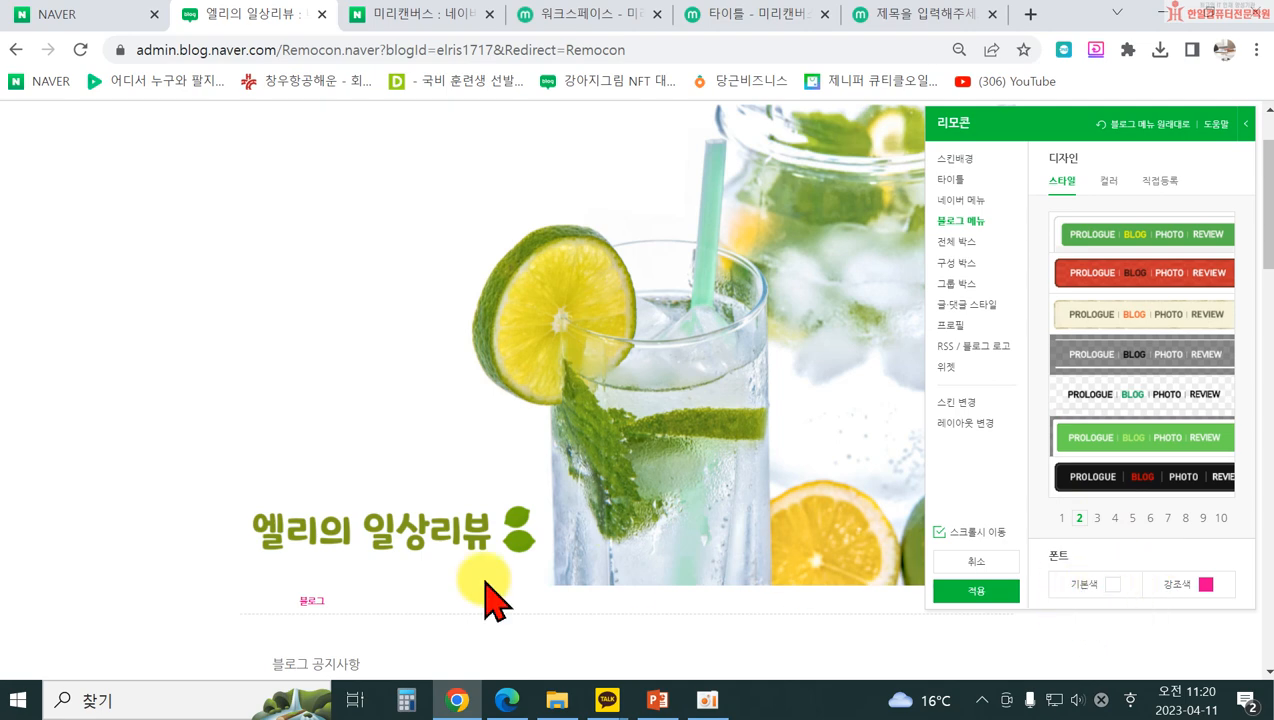
- Set the blog menu's basic font colour to green and its emphasis colour to red
{"action": "left_click", "coordinate": [1100, 588]}
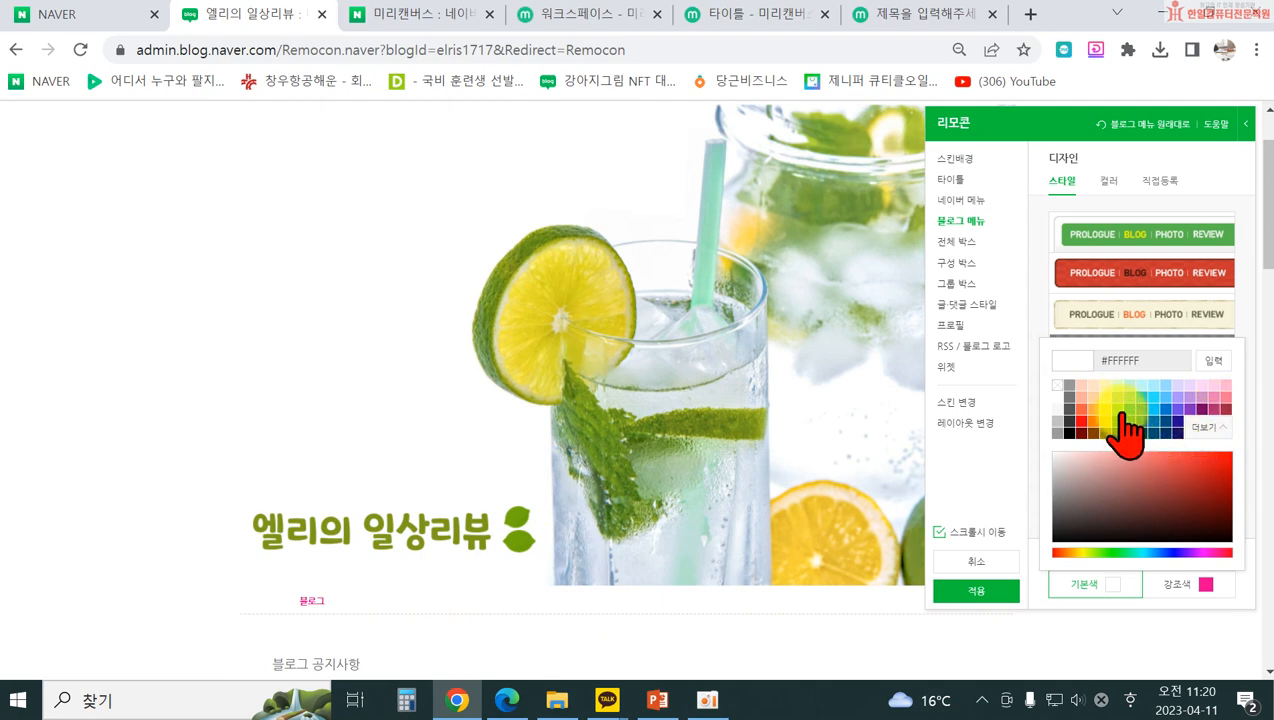
{"action": "left_click", "coordinate": [1118, 398]}
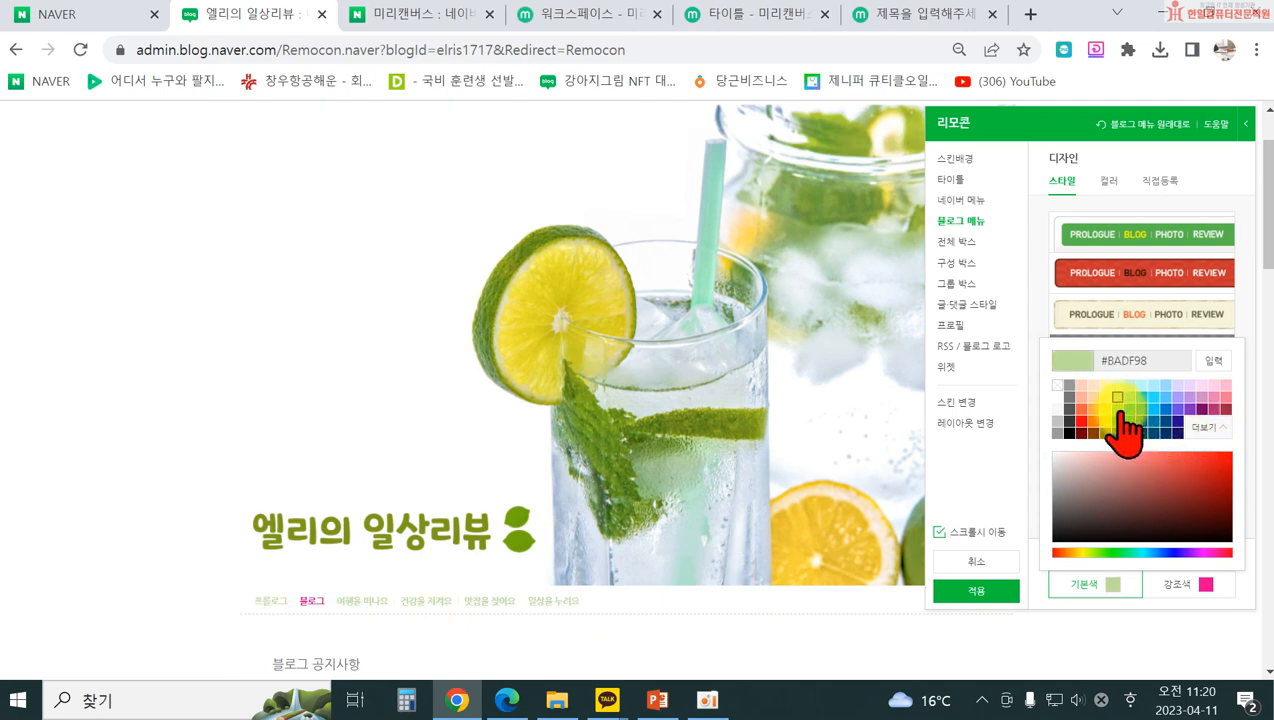
{"action": "left_click", "coordinate": [1130, 409]}
{"action": "left_click", "coordinate": [1118, 409]}
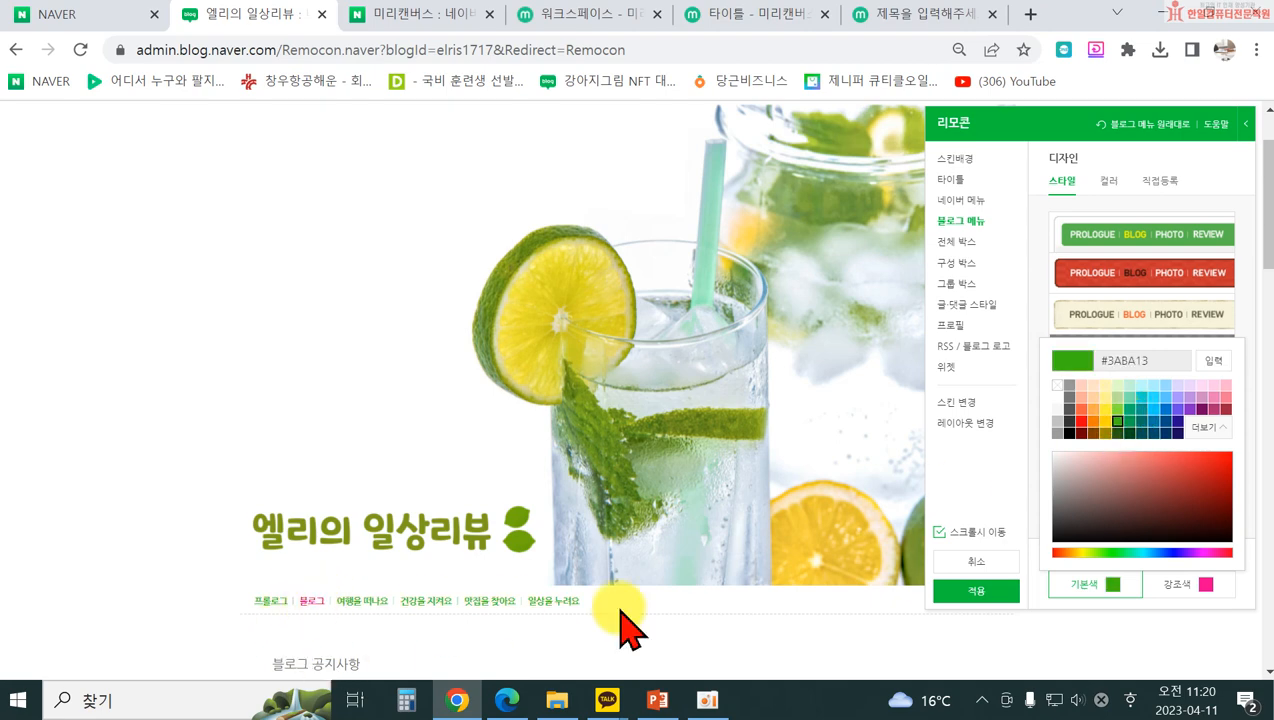
{"action": "left_click", "coordinate": [1205, 585]}
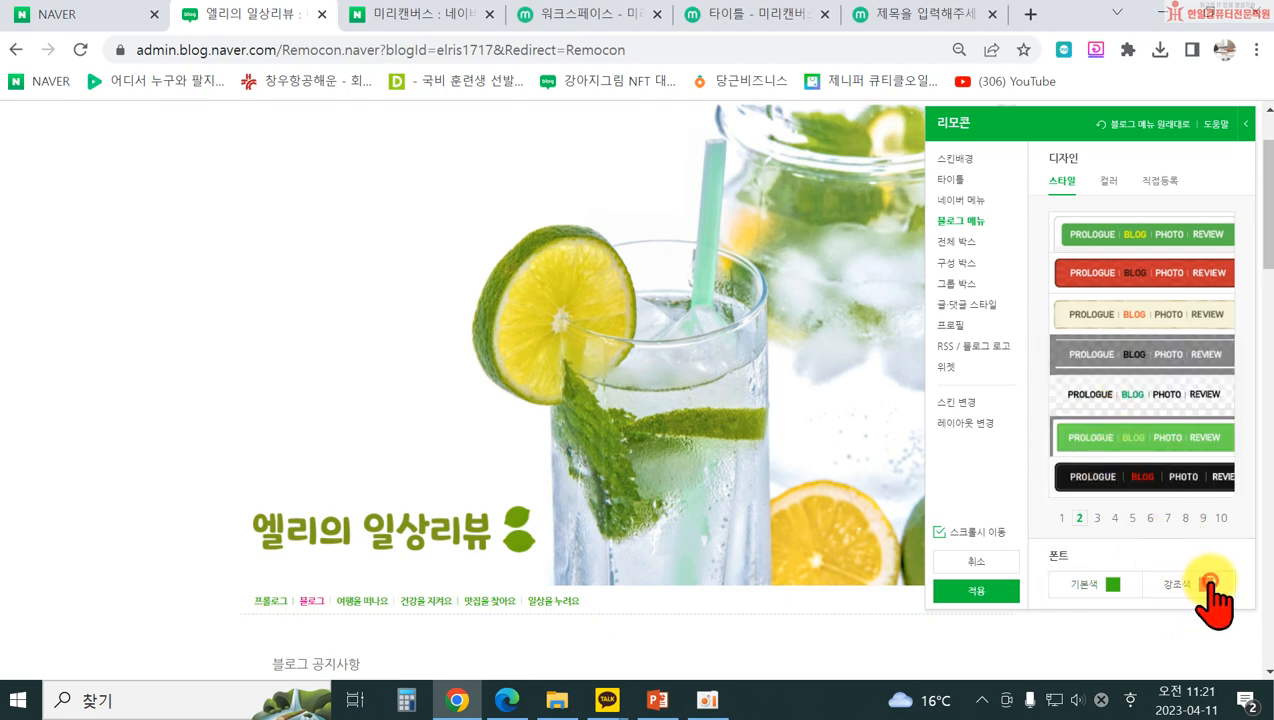
{"action": "left_click", "coordinate": [1207, 583]}
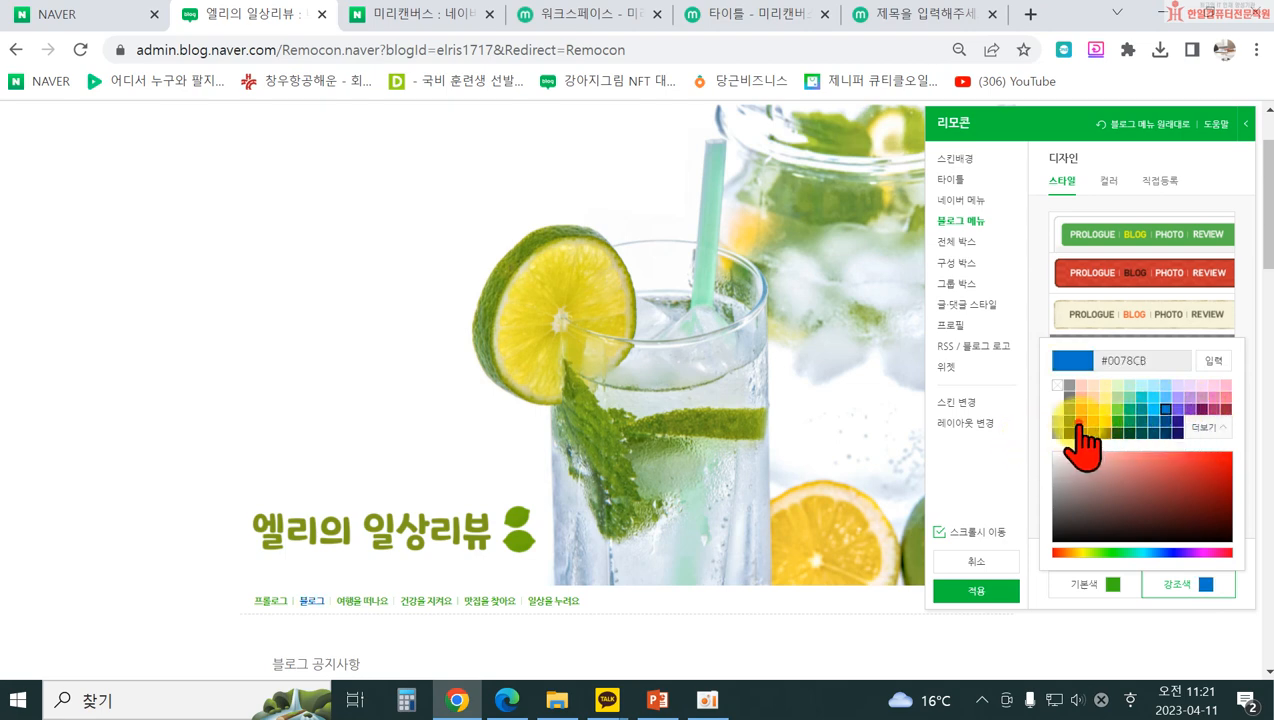
{"action": "left_click", "coordinate": [968, 478]}
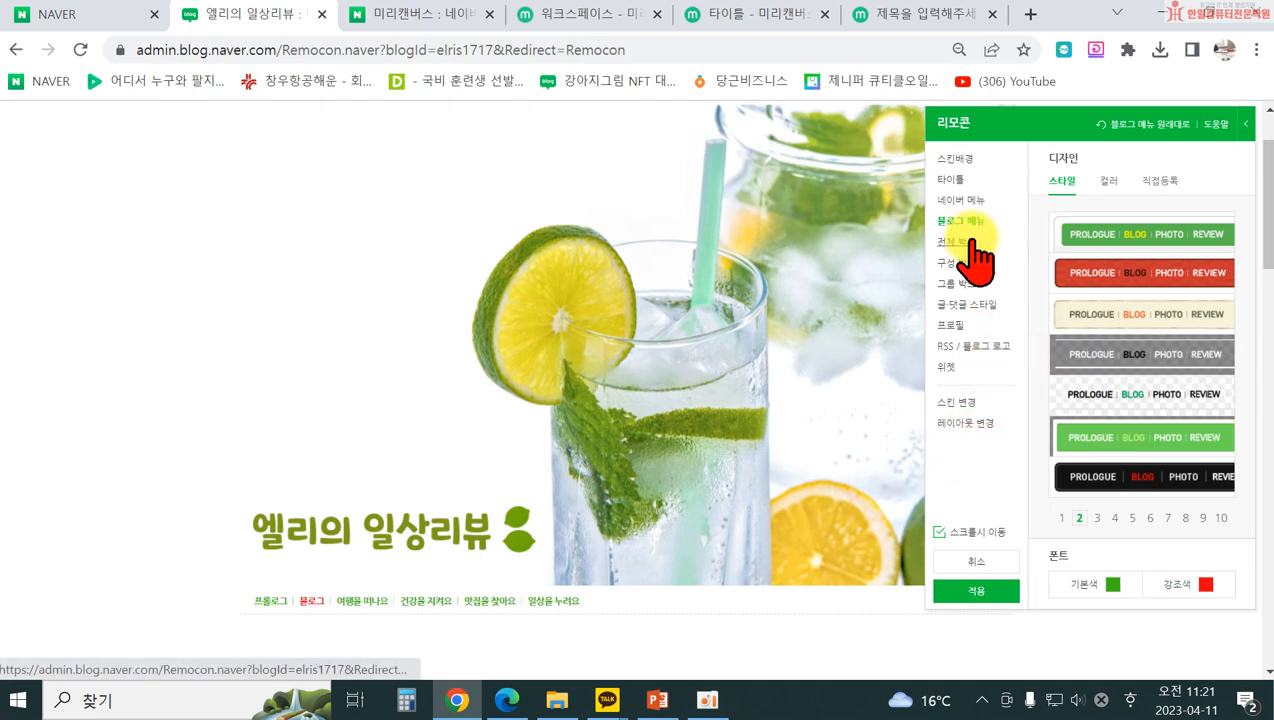
- Try the first frame style on the blog's whole box and set the whole box to unused
{"action": "left_click", "coordinate": [960, 243]}
{"action": "left_click", "coordinate": [1068, 276]}
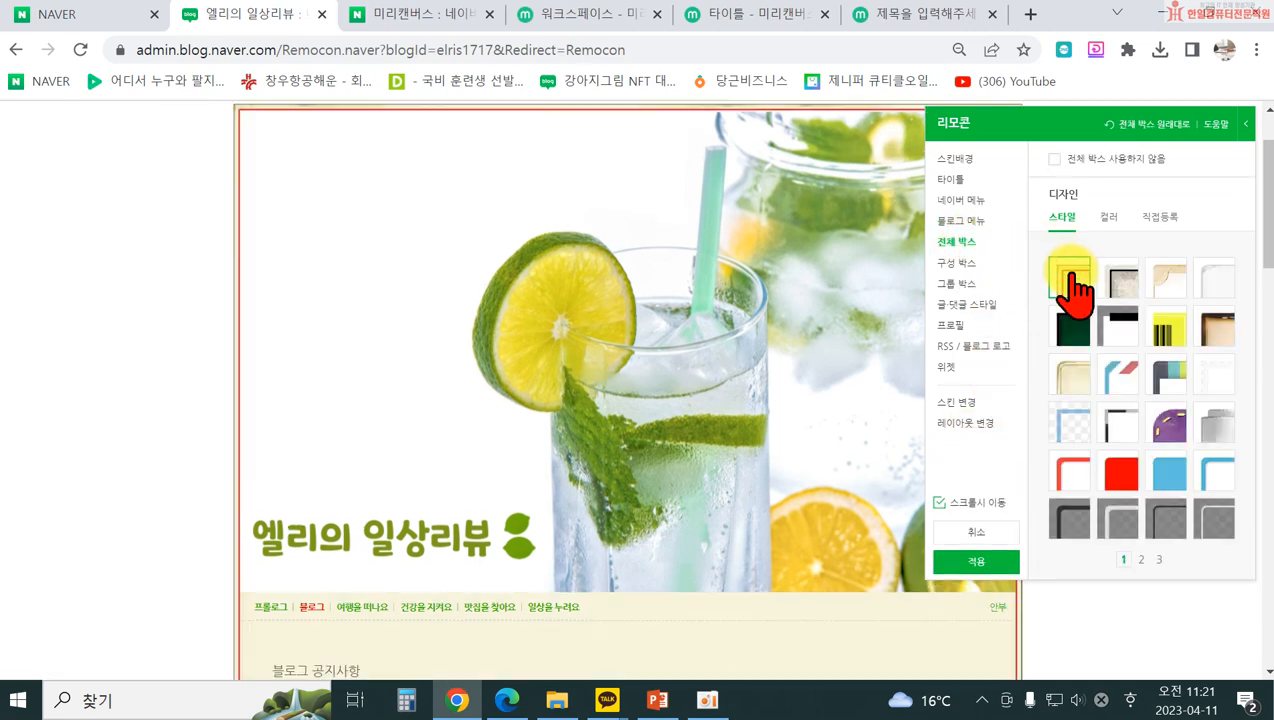
{"action": "left_click", "coordinate": [1055, 162]}
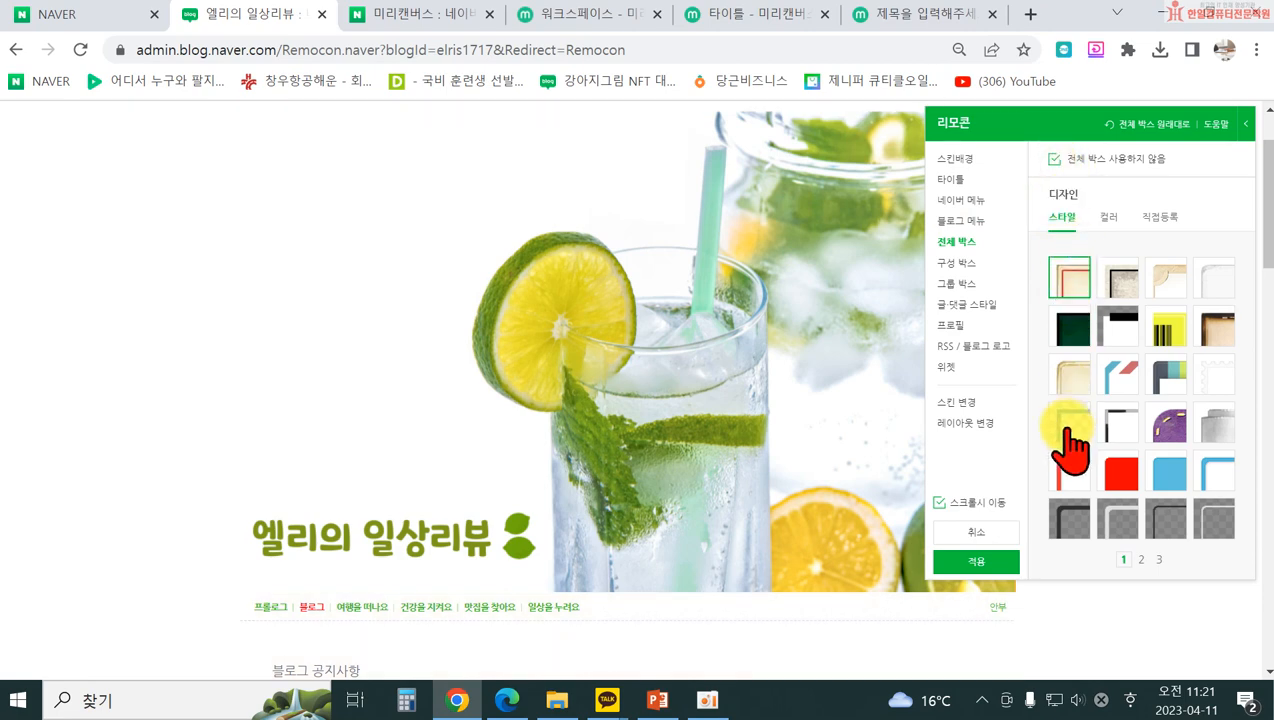
- Choose the transparent style with the plain dark CATEGORY heading from the first page of component box designs
{"action": "left_click", "coordinate": [962, 263]}
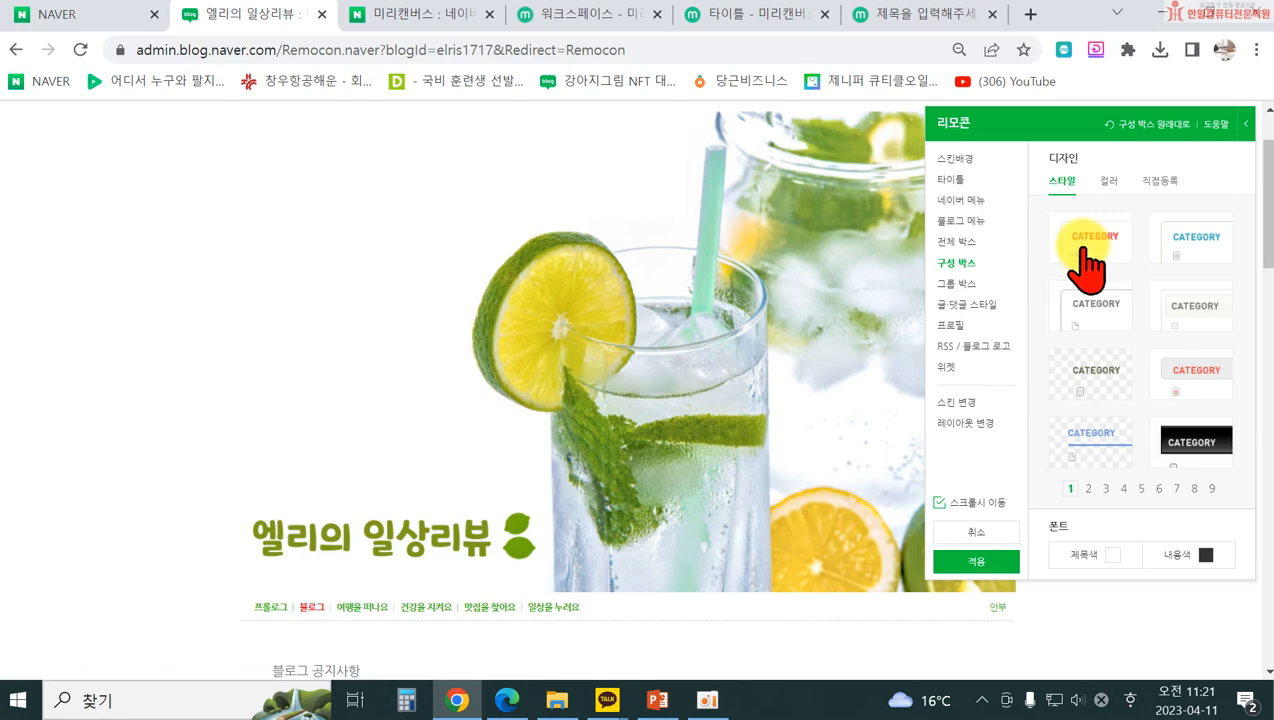
{"action": "scroll", "coordinate": [528, 607], "scroll_direction": "down", "scroll_amount": 2}
{"action": "scroll", "coordinate": [528, 620], "scroll_direction": "down", "scroll_amount": 15}
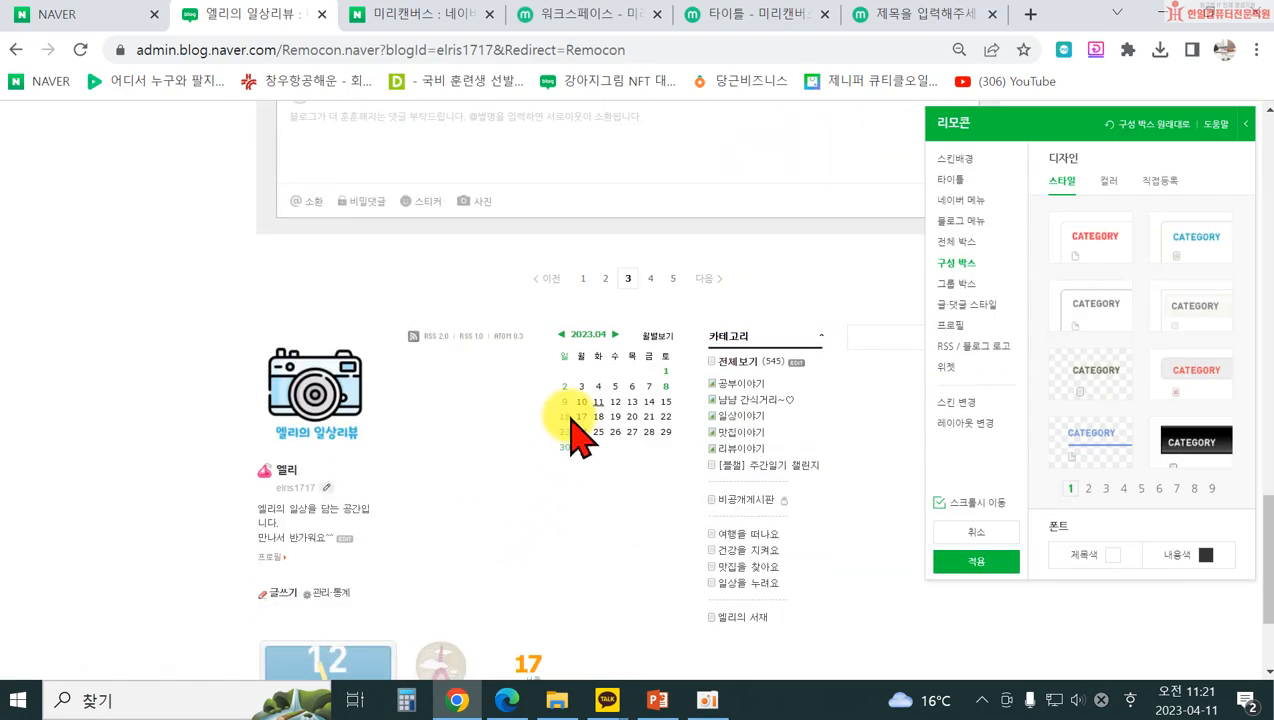
{"action": "left_click", "coordinate": [1090, 310]}
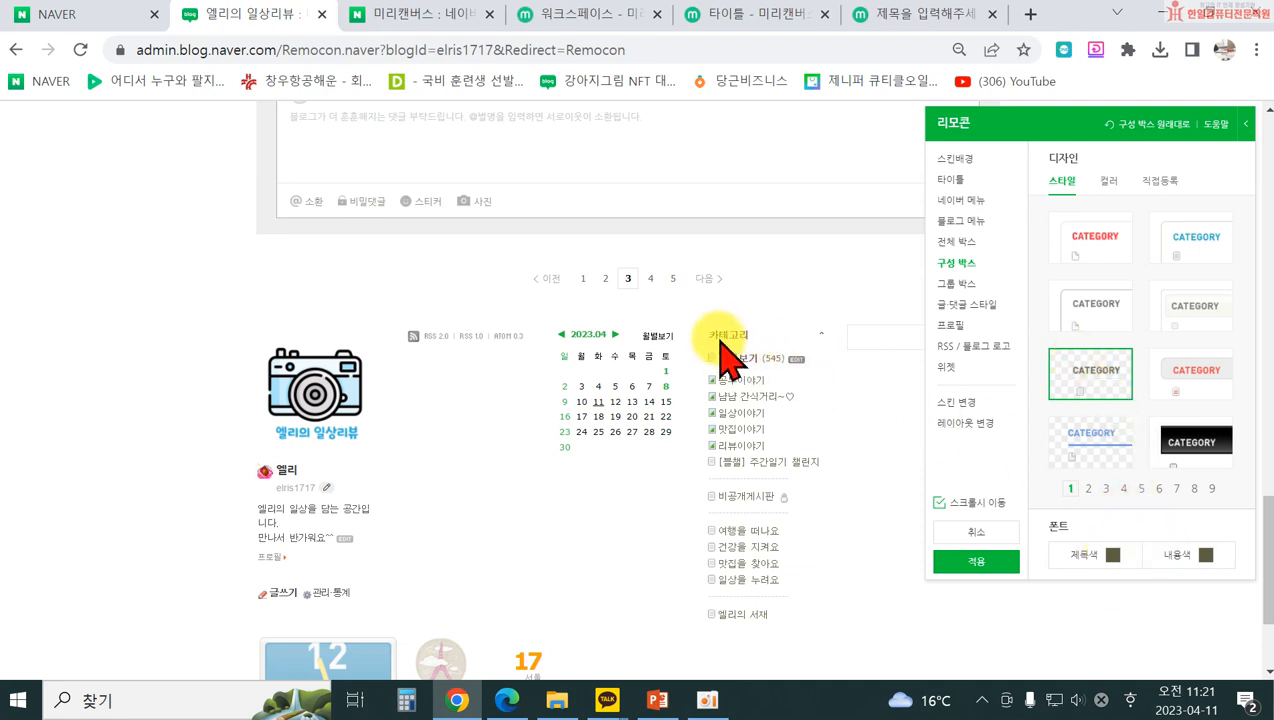
- Set the component box's title colour to green and its content colour to dark grey #333333
{"action": "left_click", "coordinate": [1113, 555]}
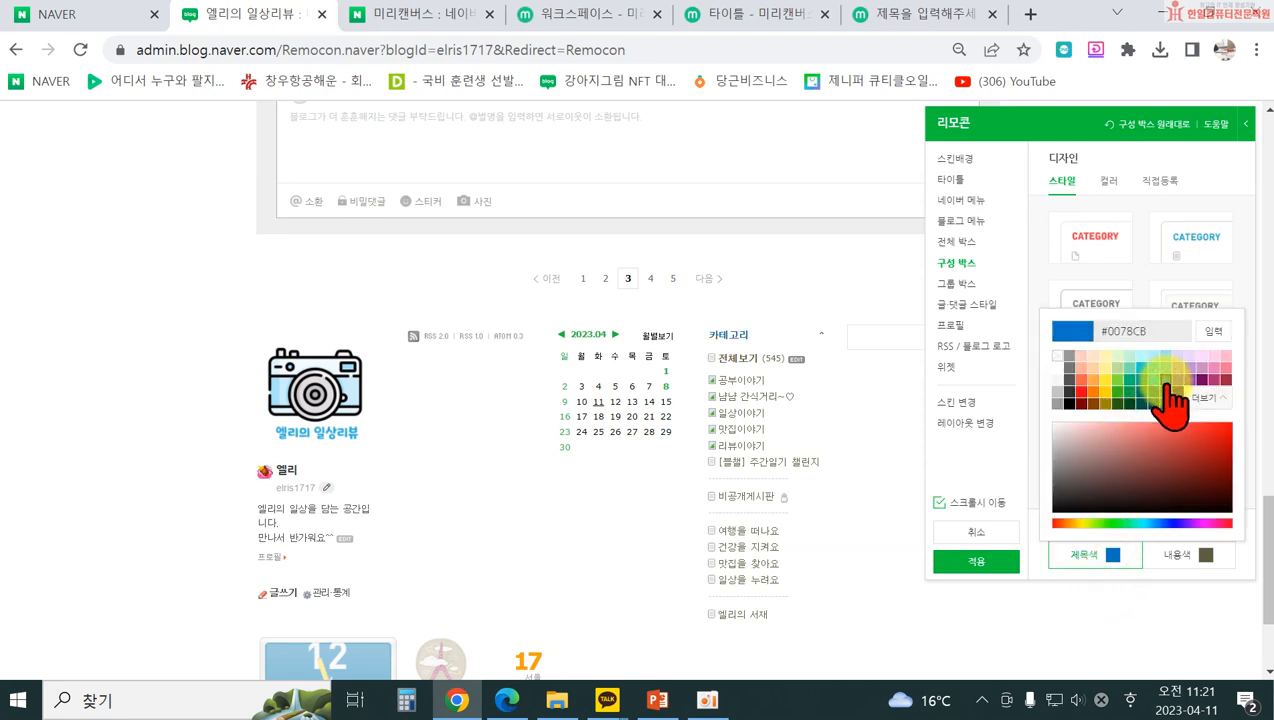
{"action": "left_click", "coordinate": [1129, 392]}
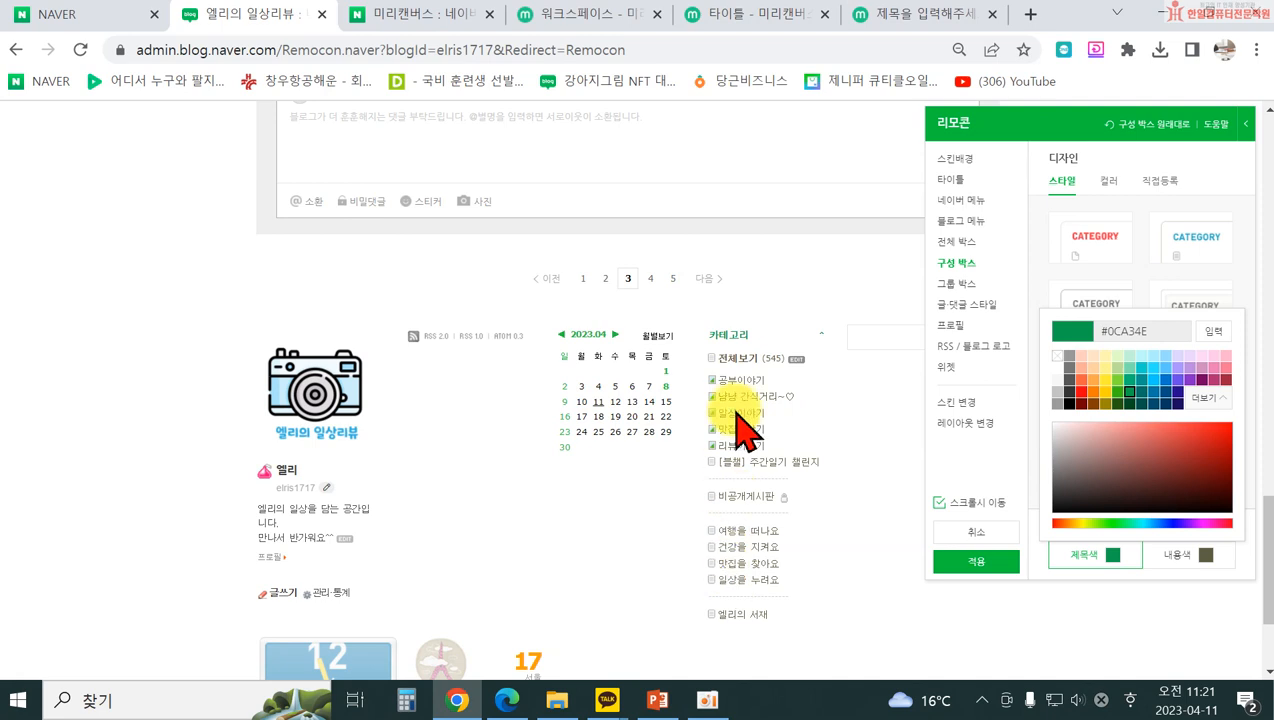
{"action": "left_click", "coordinate": [972, 470]}
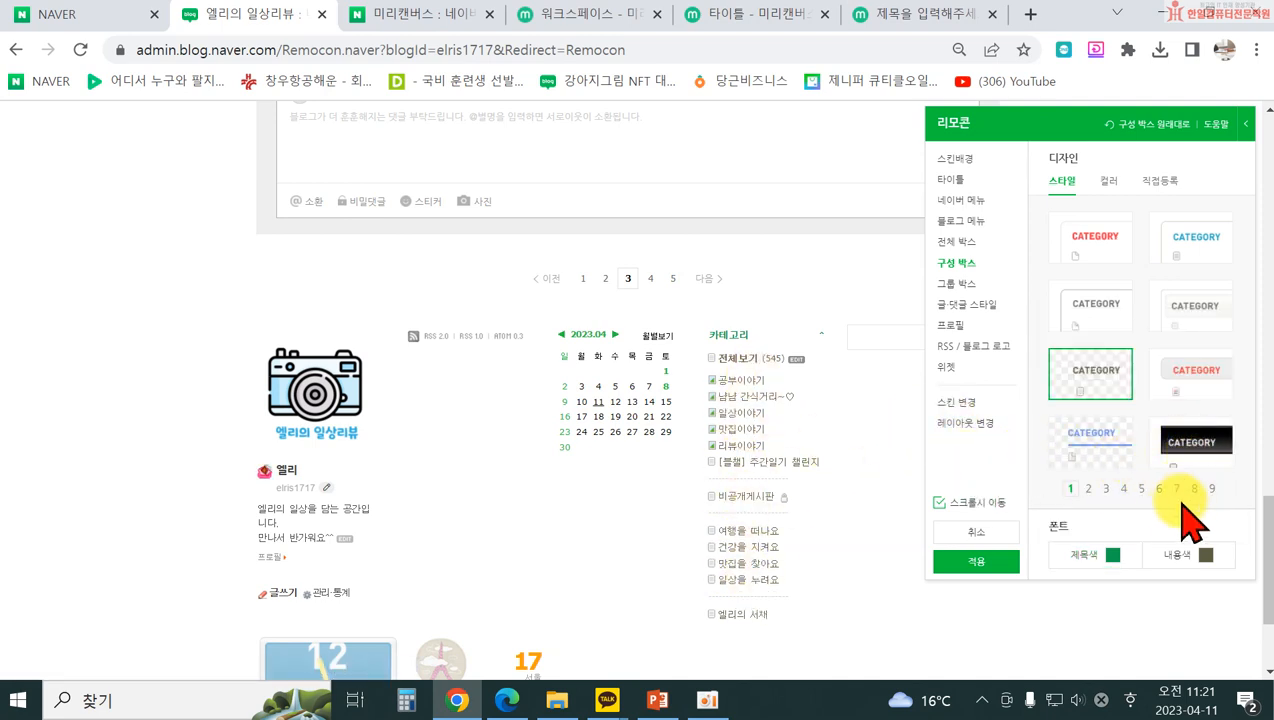
{"action": "left_click", "coordinate": [1208, 550]}
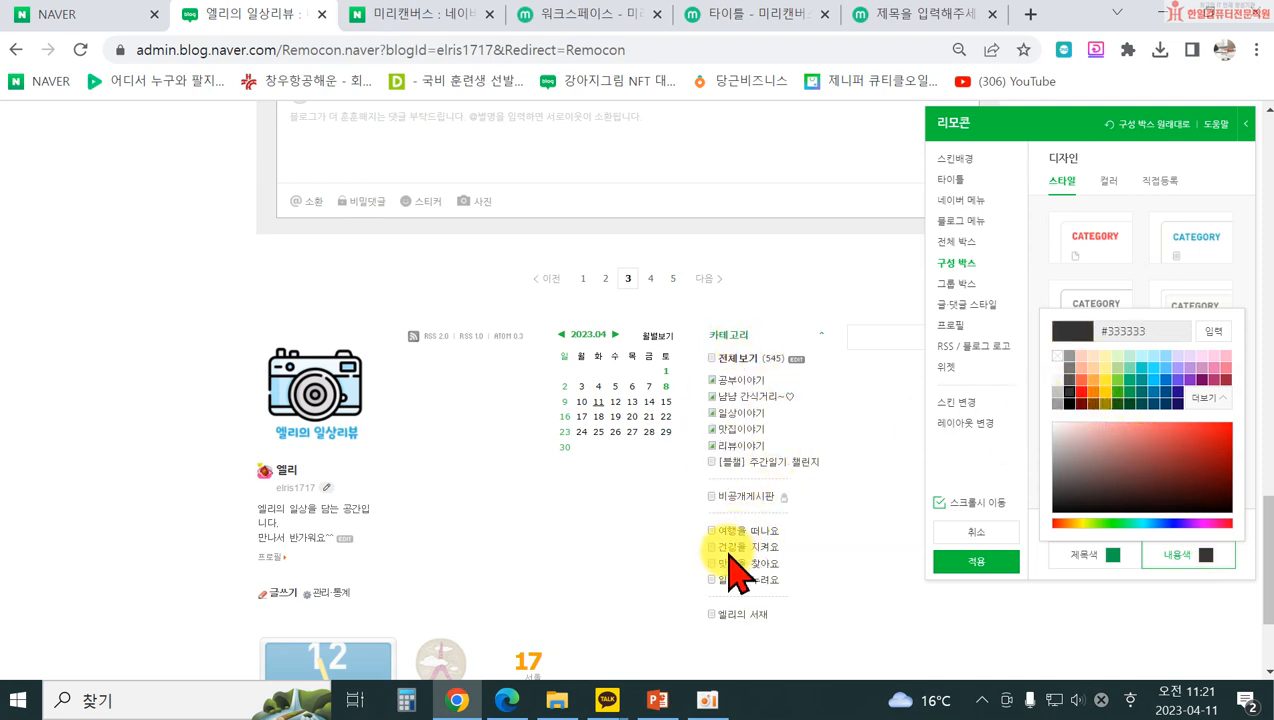
- Enable the group box, try two yellow background colours on it, and set its colour to transparent
{"action": "left_click", "coordinate": [966, 288]}
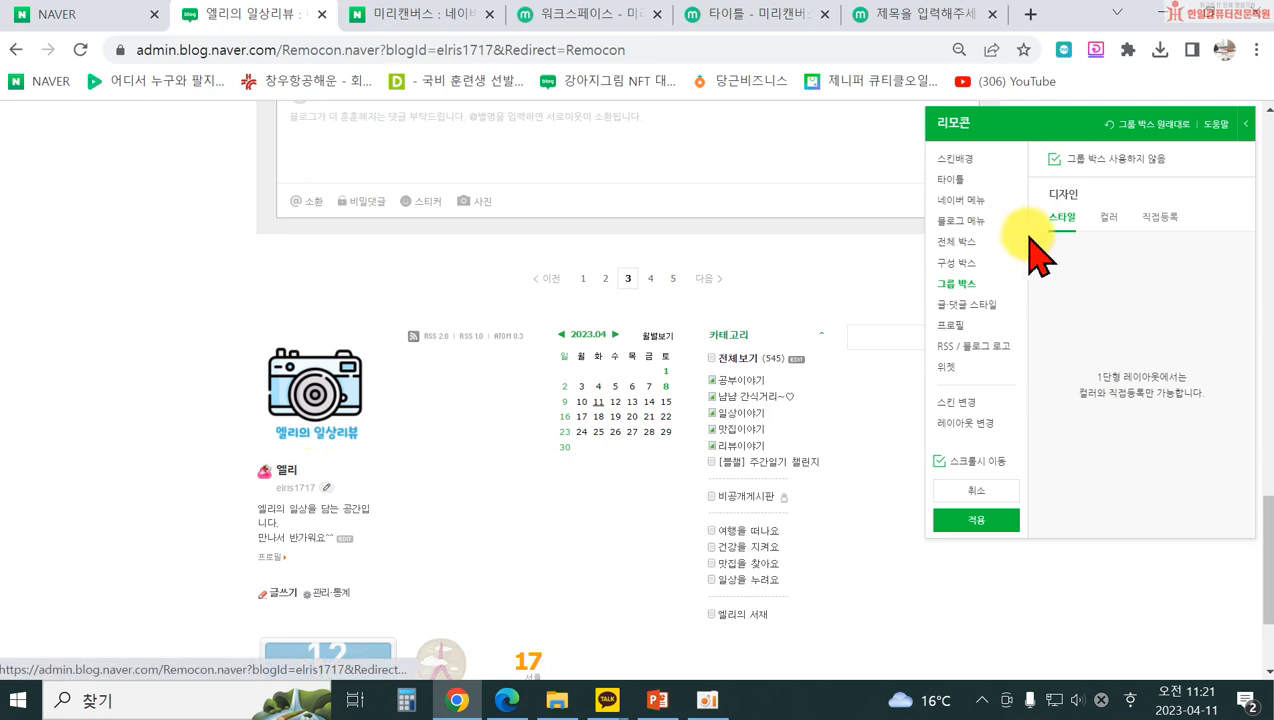
{"action": "left_click", "coordinate": [1106, 219]}
{"action": "left_click", "coordinate": [1055, 160]}
{"action": "left_click", "coordinate": [1105, 309]}
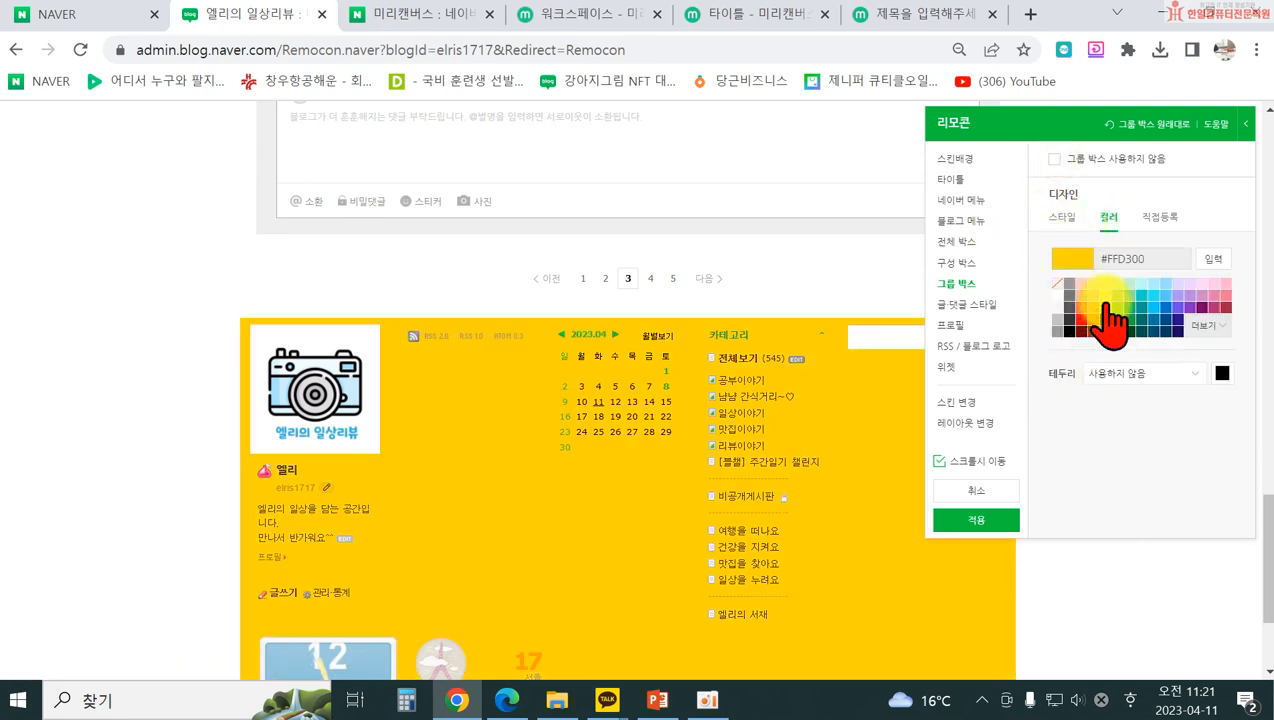
{"action": "left_click", "coordinate": [1106, 294]}
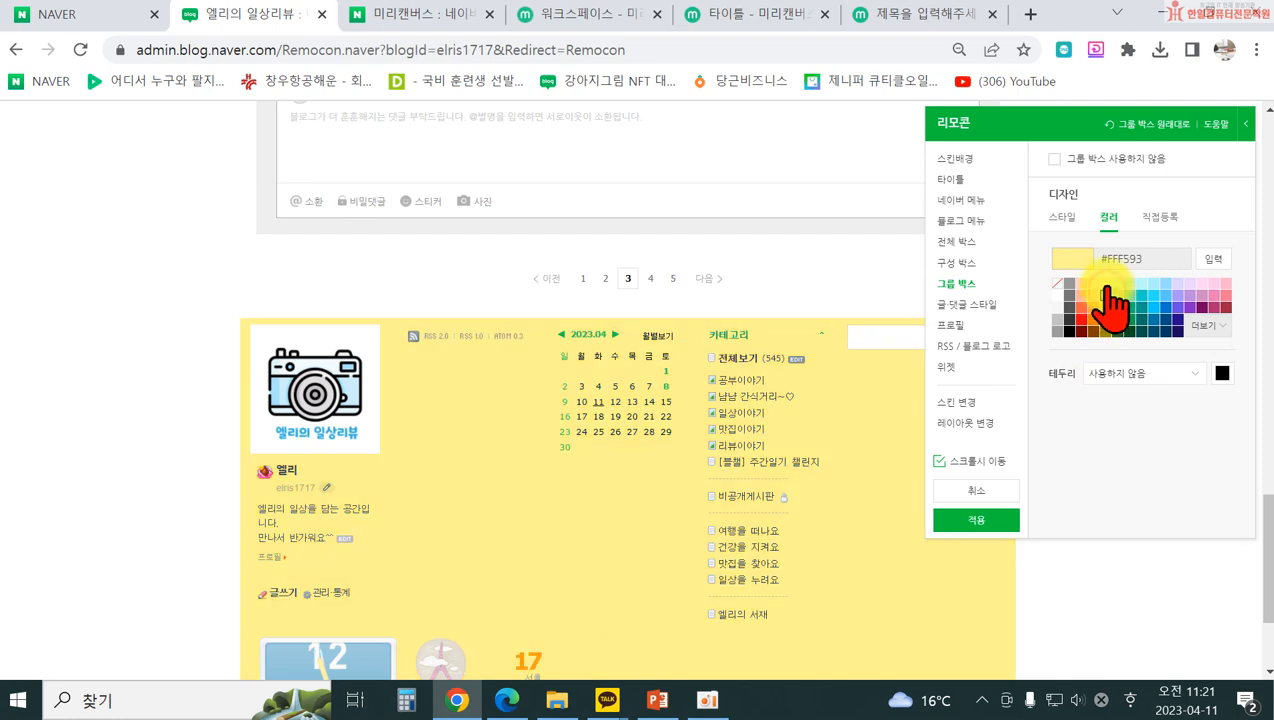
{"action": "left_click", "coordinate": [1057, 284]}
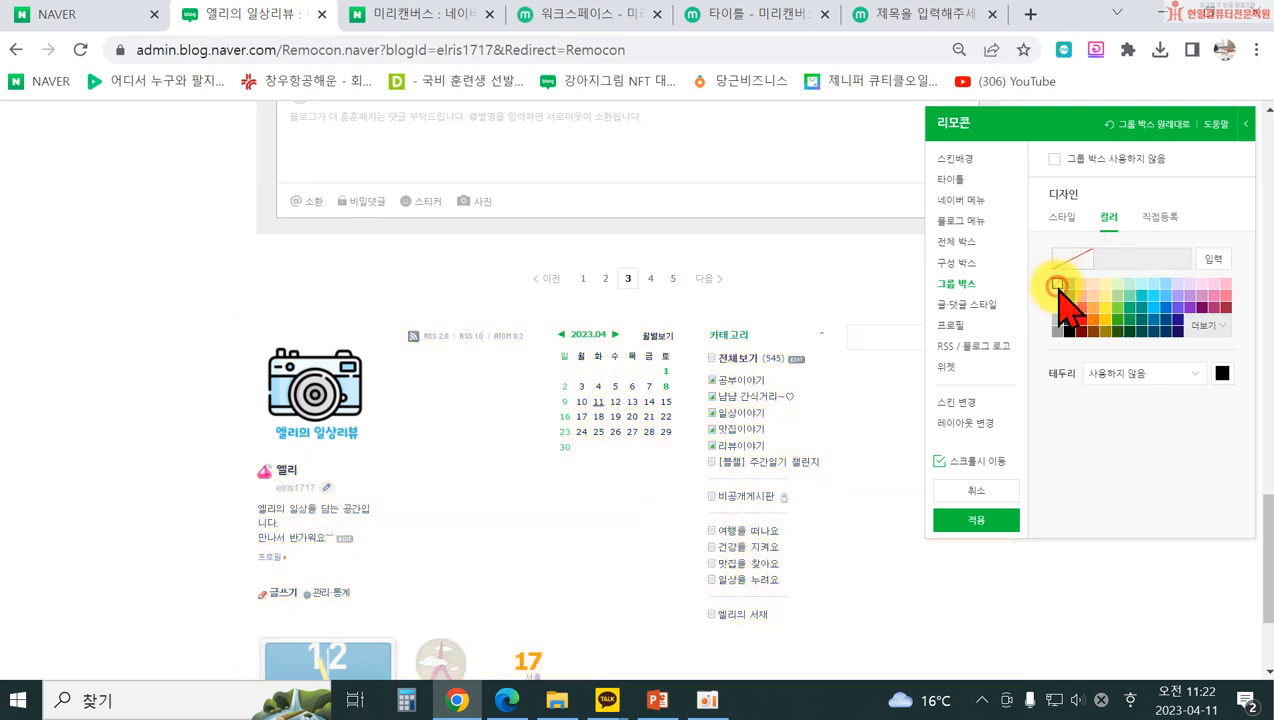
- In the post and comment style, set the title colour to blue #0078CB and the content colour to grey #555555
{"action": "left_click", "coordinate": [967, 304]}
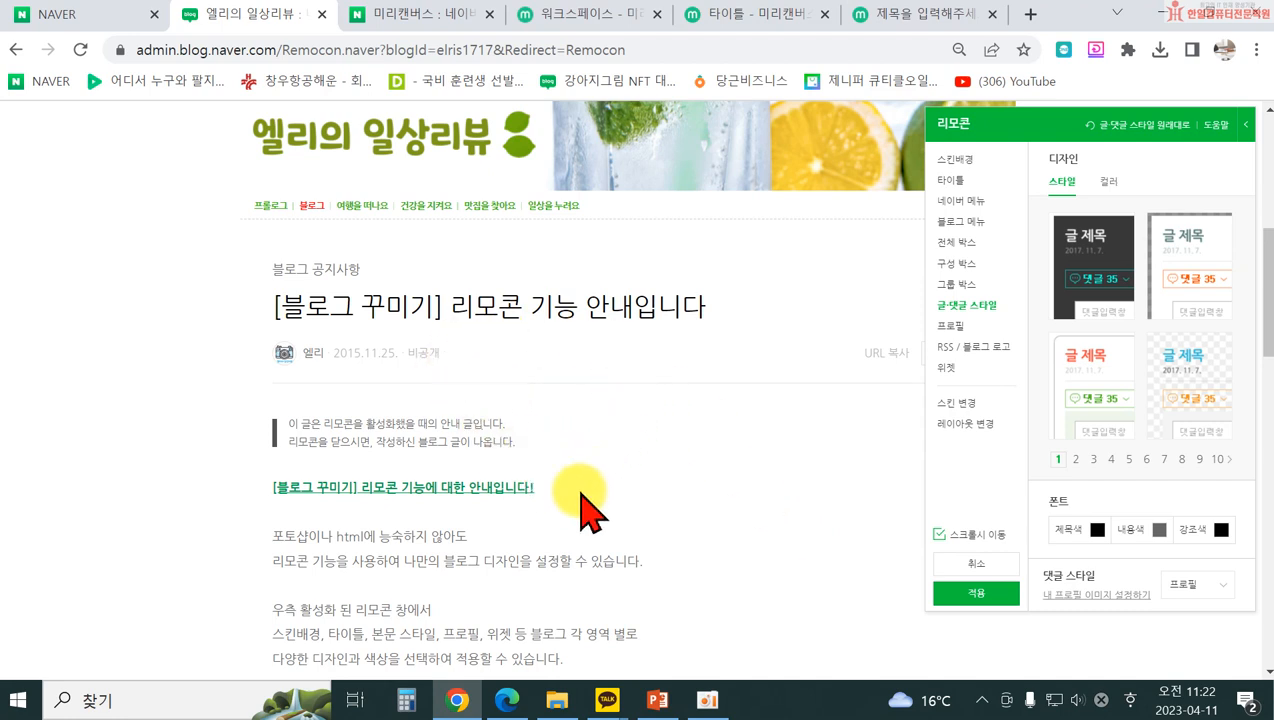
{"action": "scroll", "coordinate": [583, 505], "scroll_direction": "down", "scroll_amount": 1}
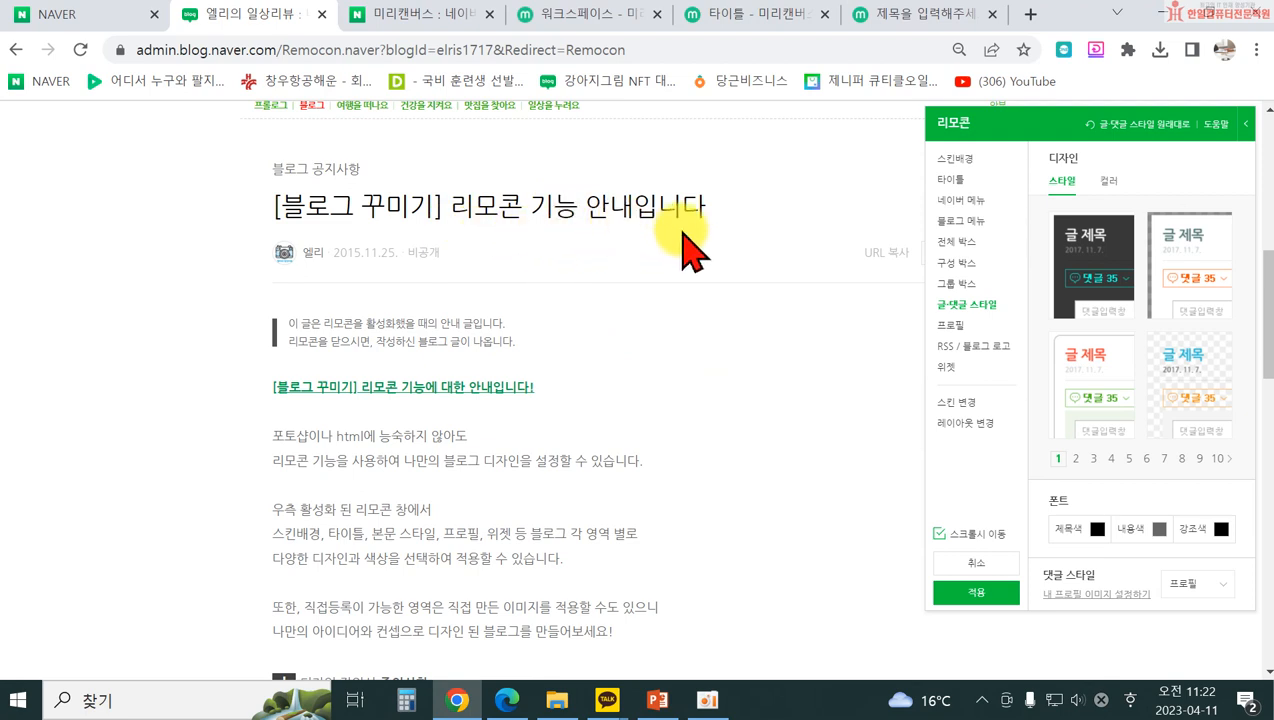
{"action": "left_click", "coordinate": [1096, 529]}
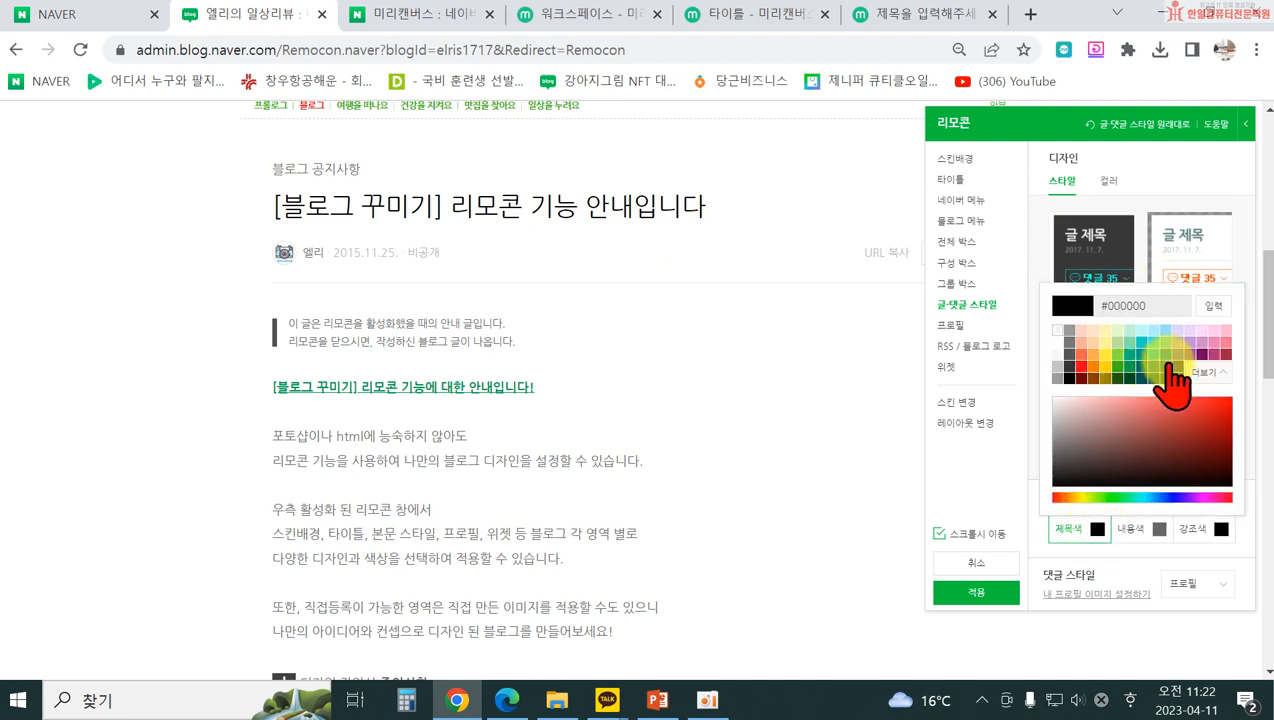
{"action": "left_click", "coordinate": [1184, 349]}
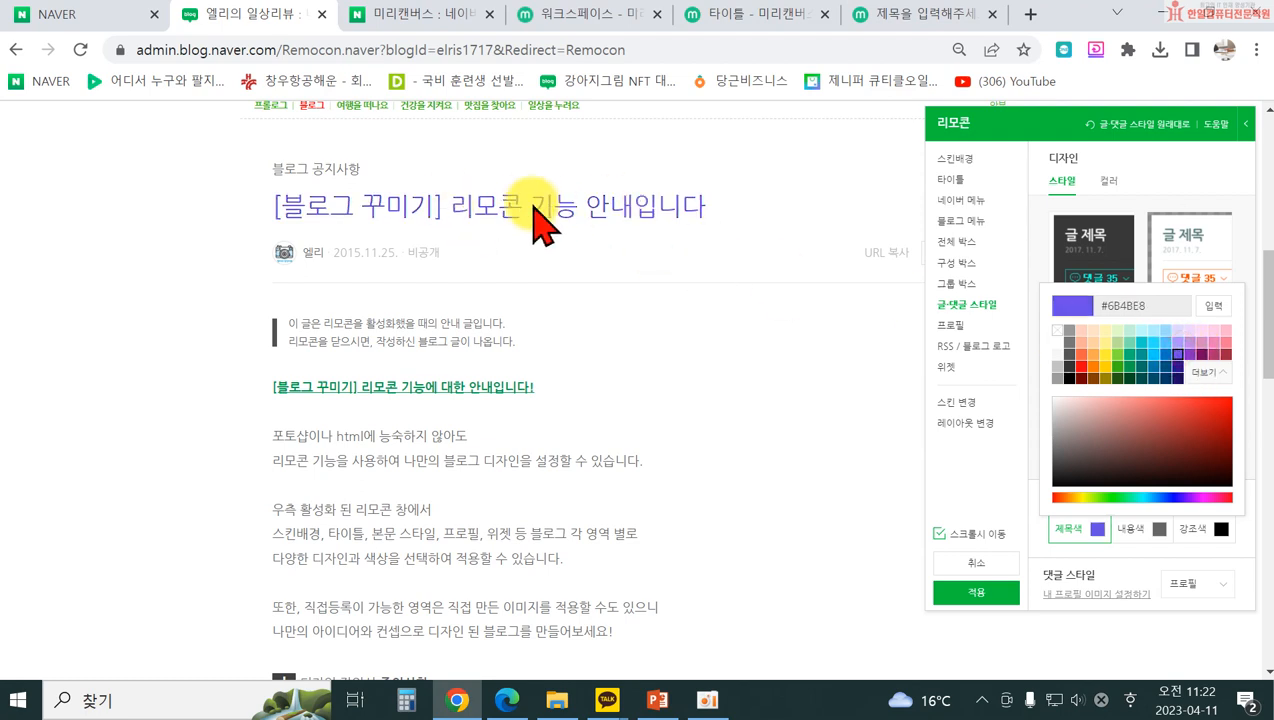
{"action": "left_click", "coordinate": [1166, 352]}
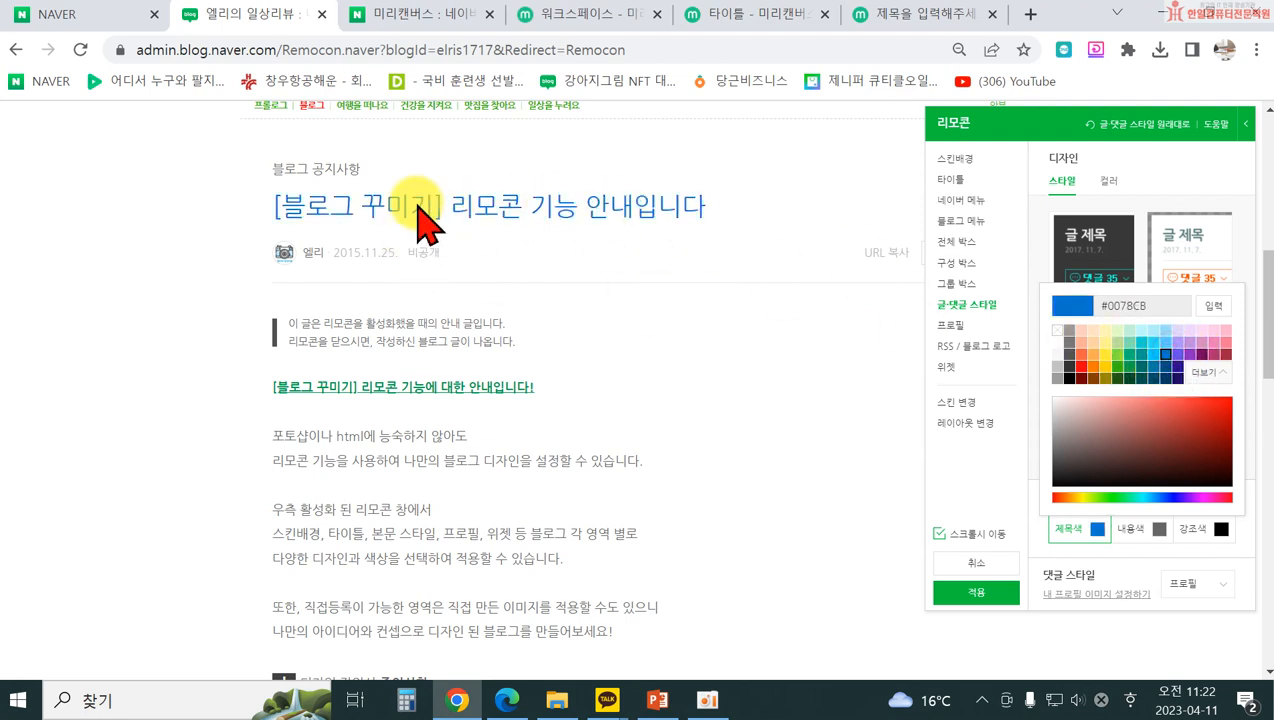
{"action": "left_click", "coordinate": [1140, 552]}
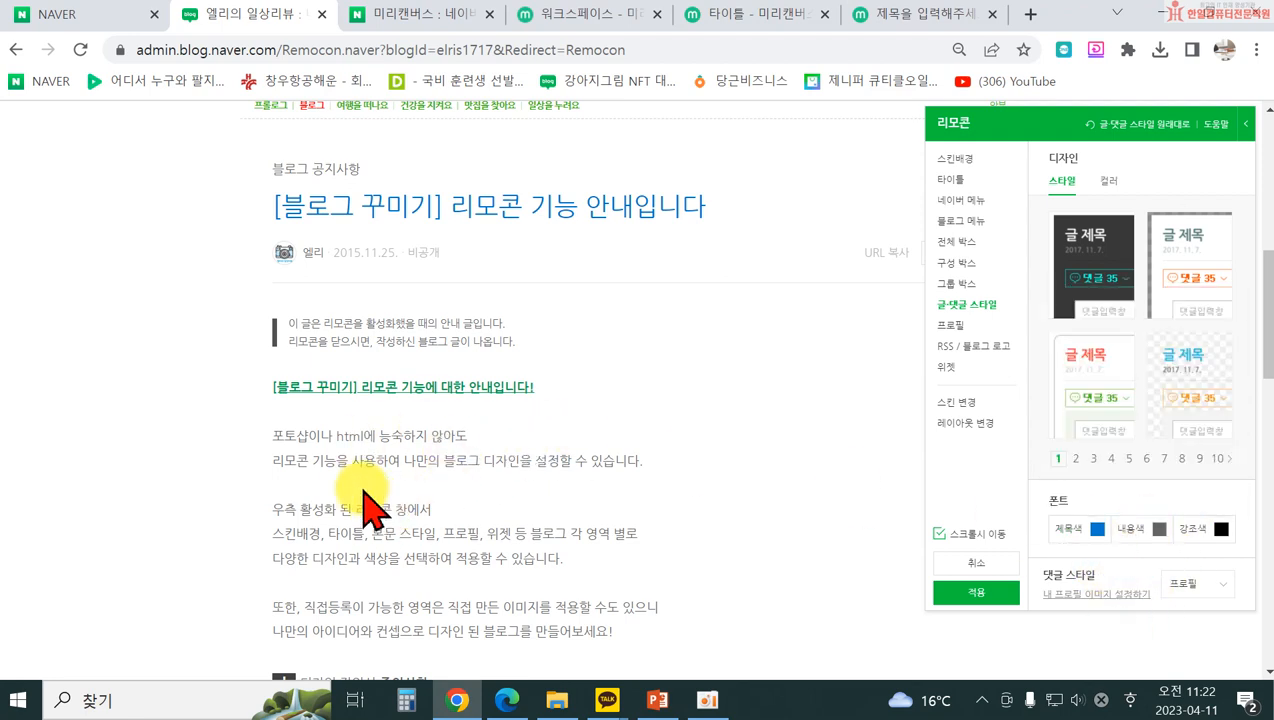
{"action": "left_click", "coordinate": [1159, 528]}
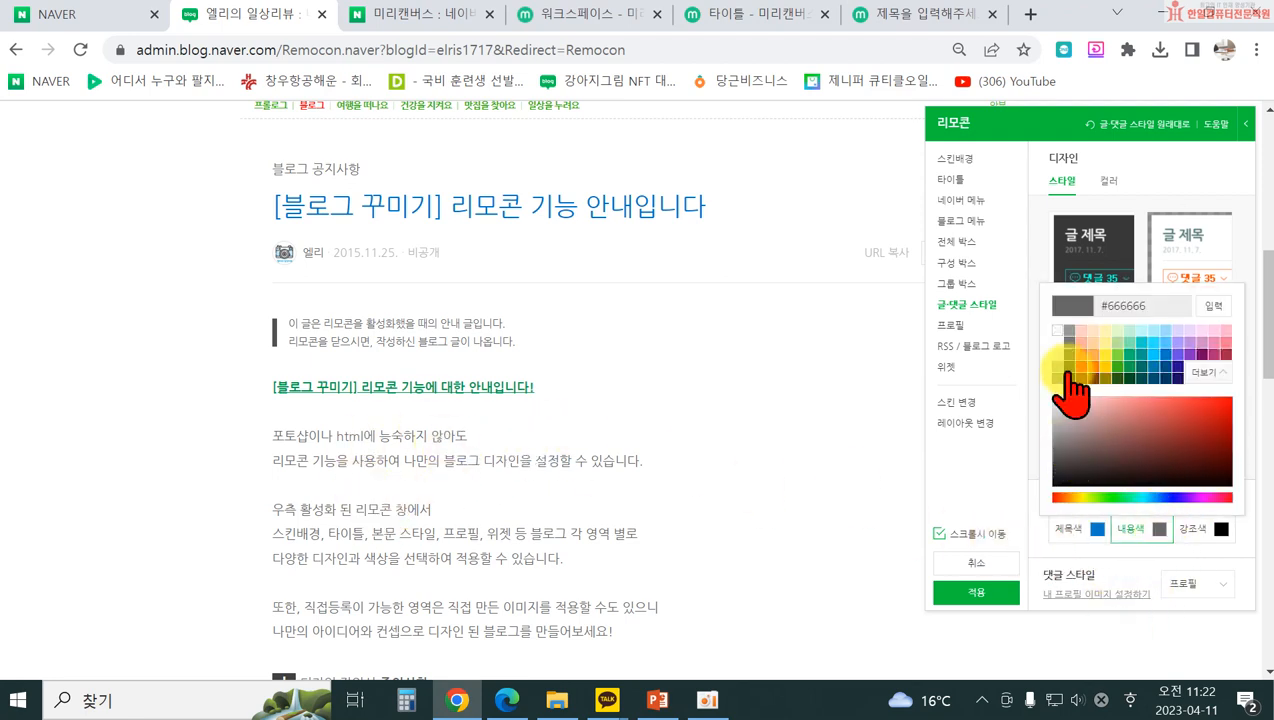
{"action": "left_click", "coordinate": [1068, 341]}
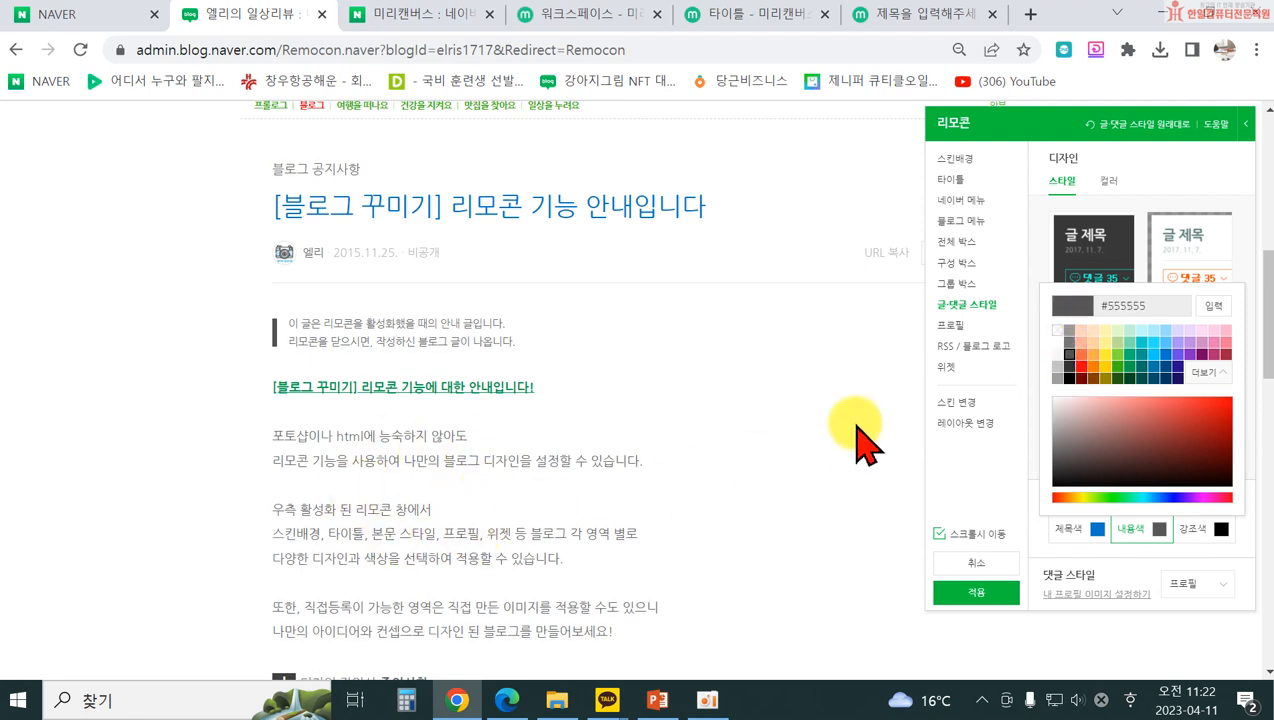
- Look through the second page of post and comment designs and the available comment style options
{"action": "left_click", "coordinate": [1012, 485]}
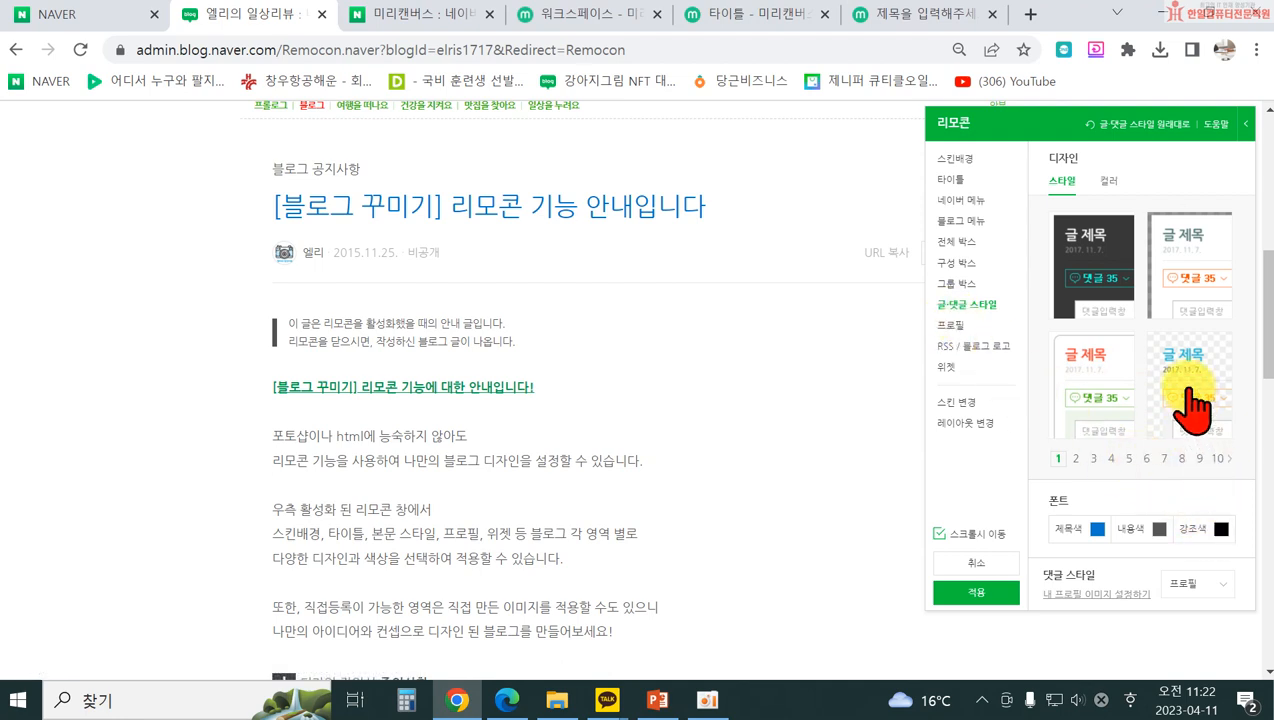
{"action": "left_click", "coordinate": [1073, 458]}
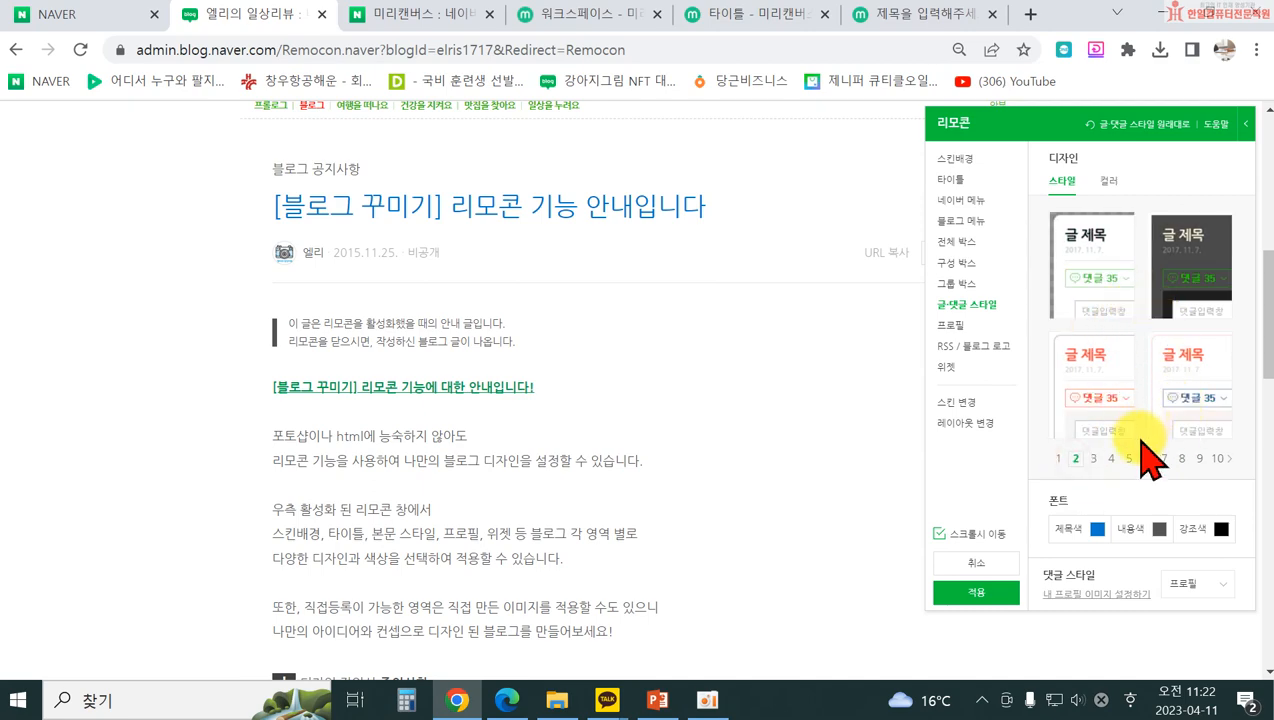
{"action": "scroll", "coordinate": [470, 550], "scroll_direction": "down", "scroll_amount": 10}
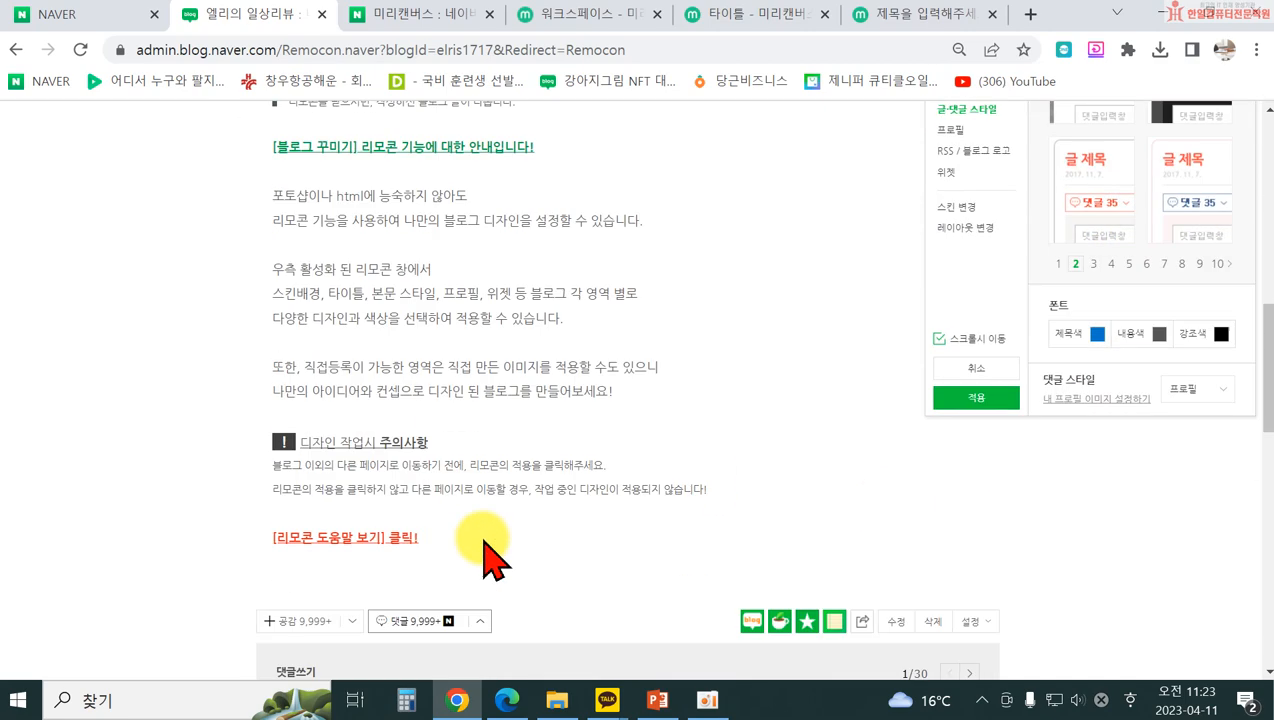
{"action": "scroll", "coordinate": [425, 410], "scroll_direction": "up", "scroll_amount": 5}
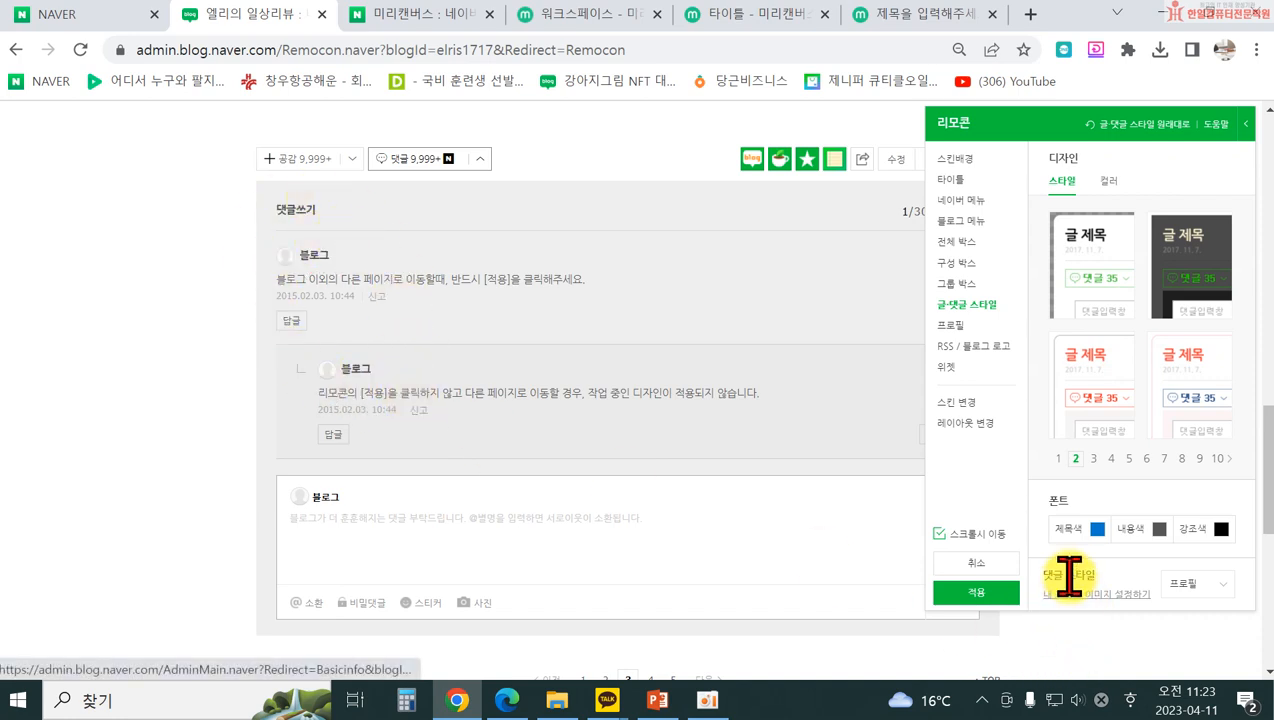
{"action": "left_click", "coordinate": [1190, 586]}
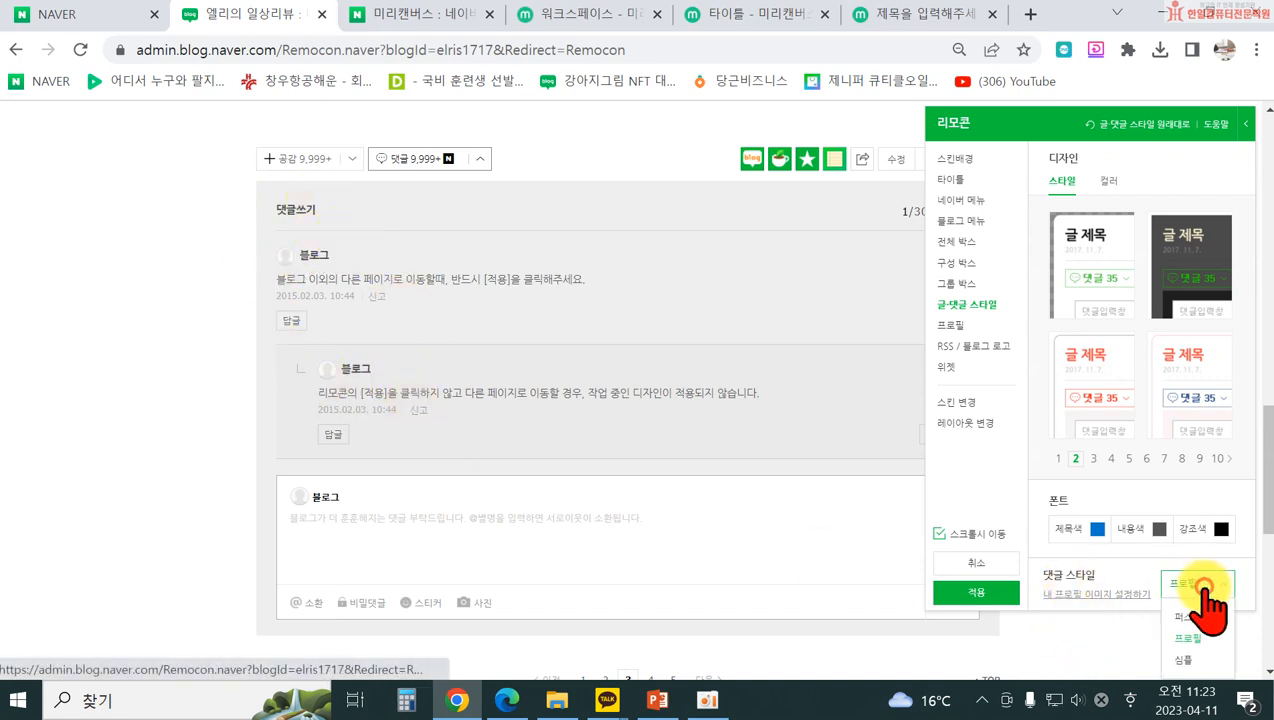
{"action": "scroll", "coordinate": [1210, 650], "scroll_direction": "down", "scroll_amount": 2}
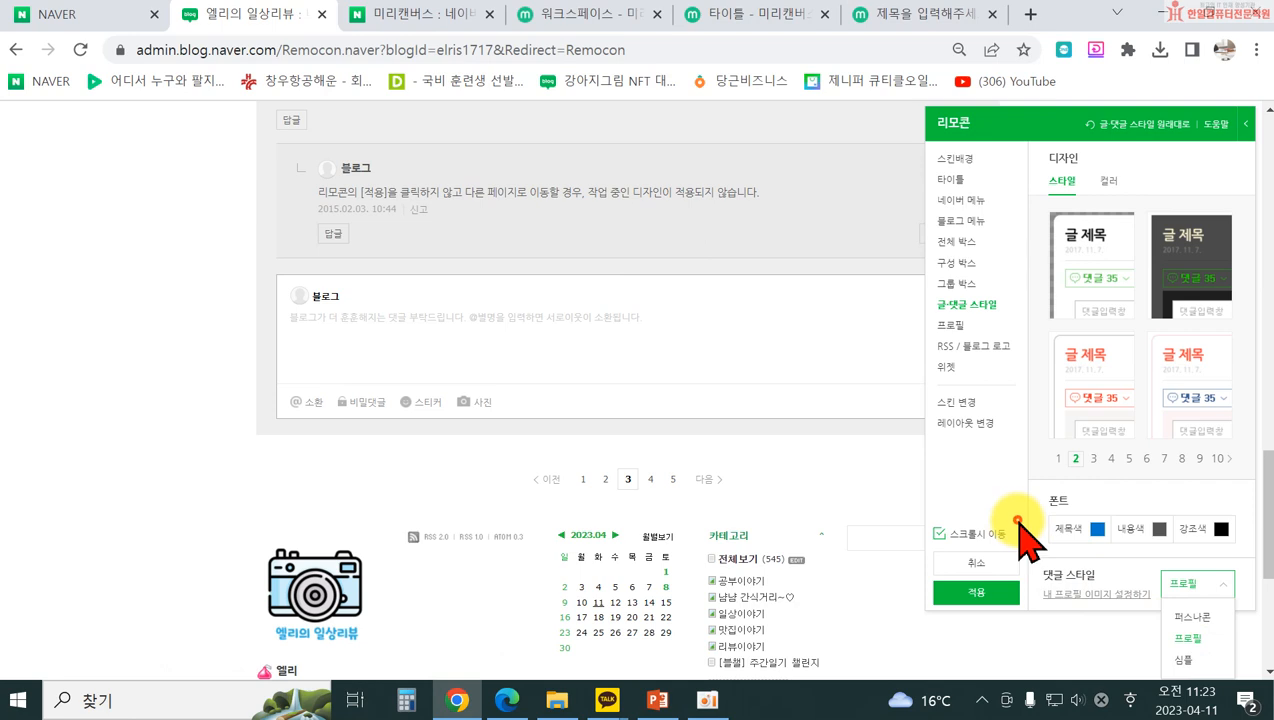
{"action": "left_click", "coordinate": [1172, 589]}
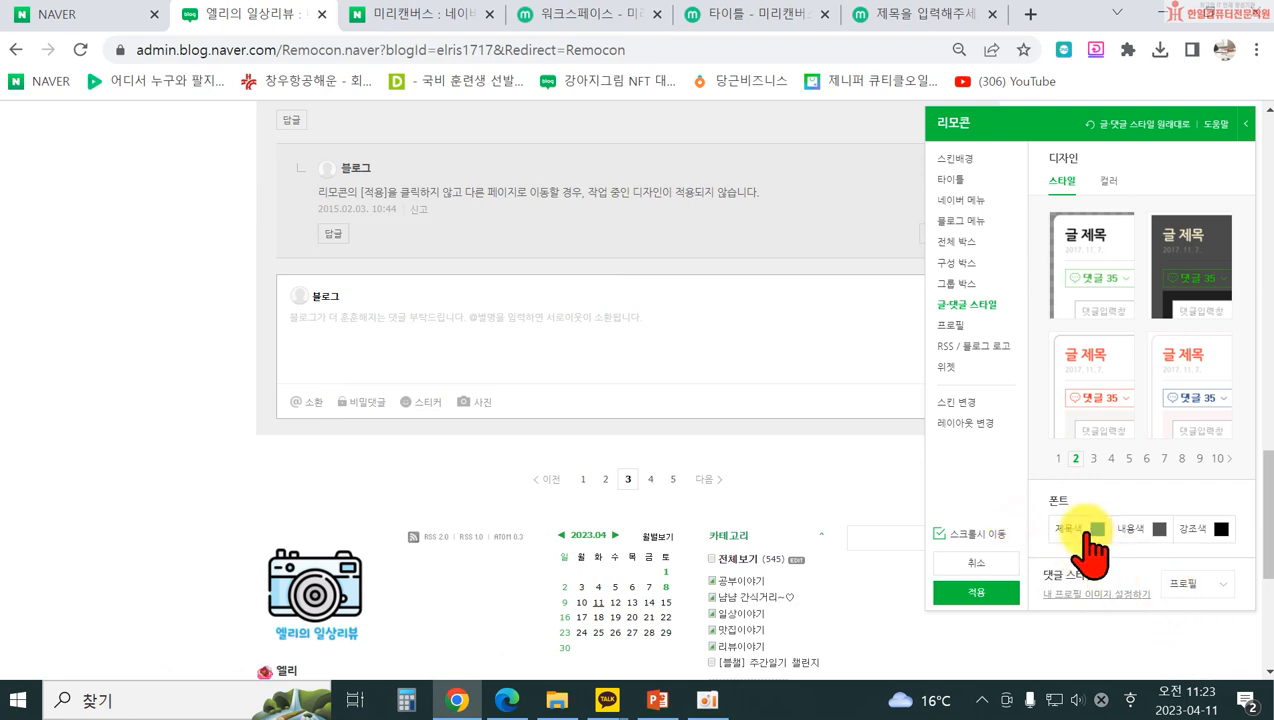
- For the profile, try the thin purple outline and green frame designs from page 4, and choose the transparent design on page 1
{"action": "left_click", "coordinate": [950, 326]}
{"action": "scroll", "coordinate": [525, 485], "scroll_direction": "down", "scroll_amount": 2}
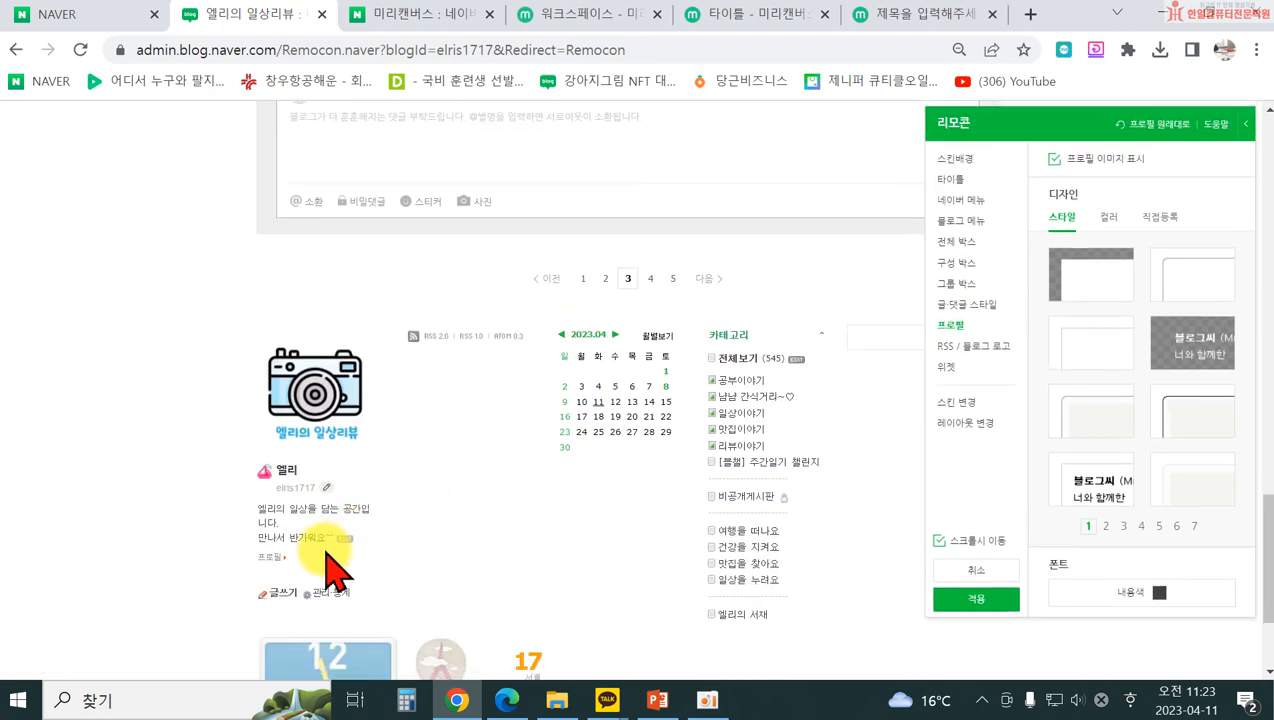
{"action": "left_click", "coordinate": [1107, 526]}
{"action": "left_click", "coordinate": [1138, 525]}
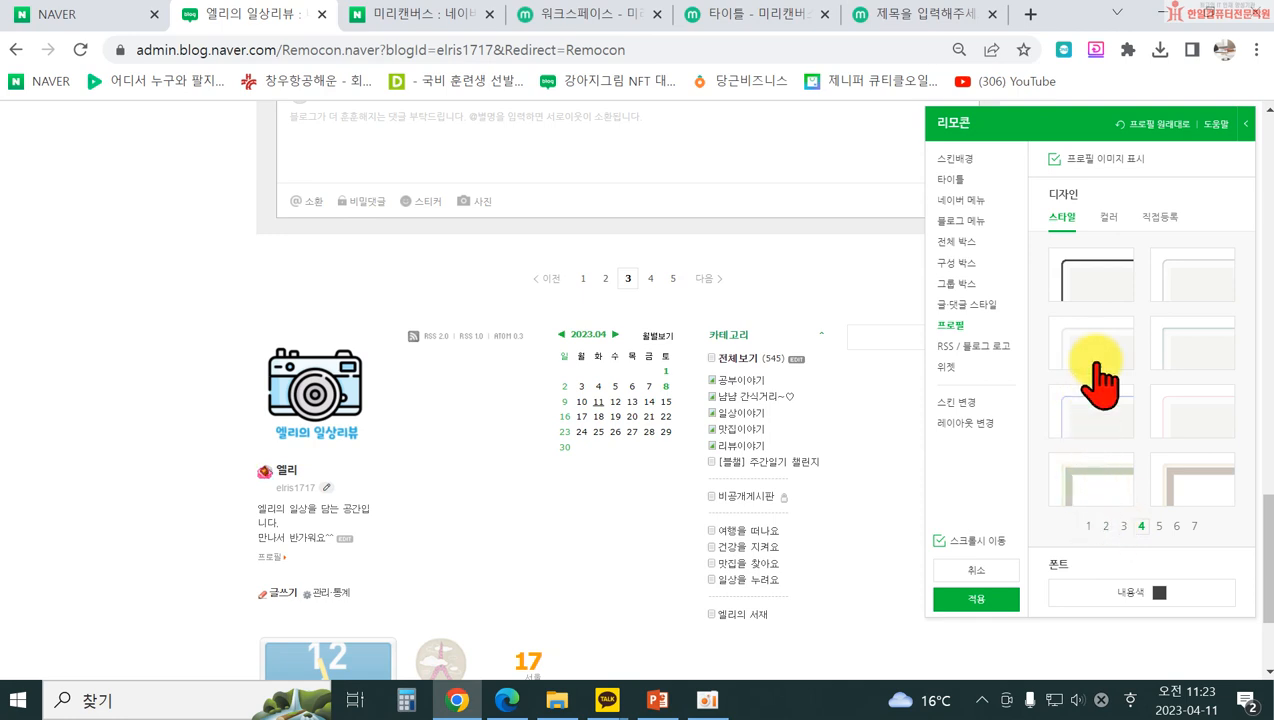
{"action": "left_click", "coordinate": [1103, 405]}
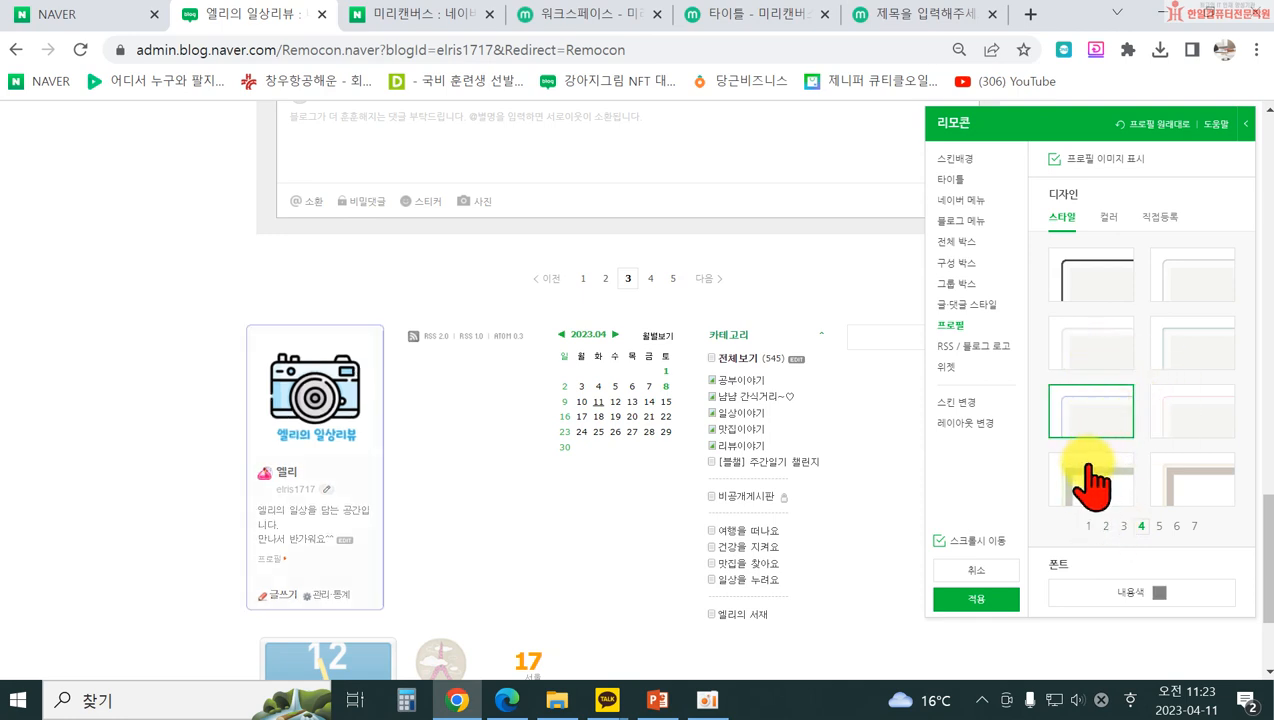
{"action": "left_click", "coordinate": [1087, 485]}
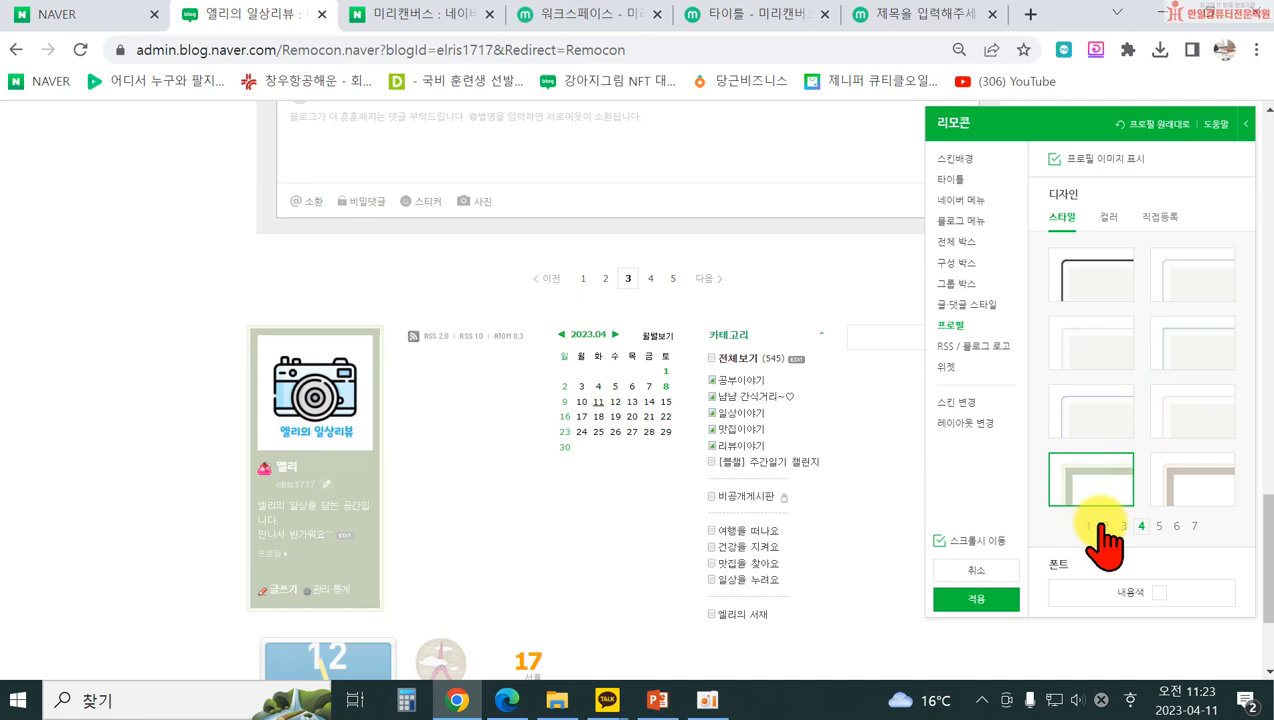
{"action": "left_click", "coordinate": [1101, 524]}
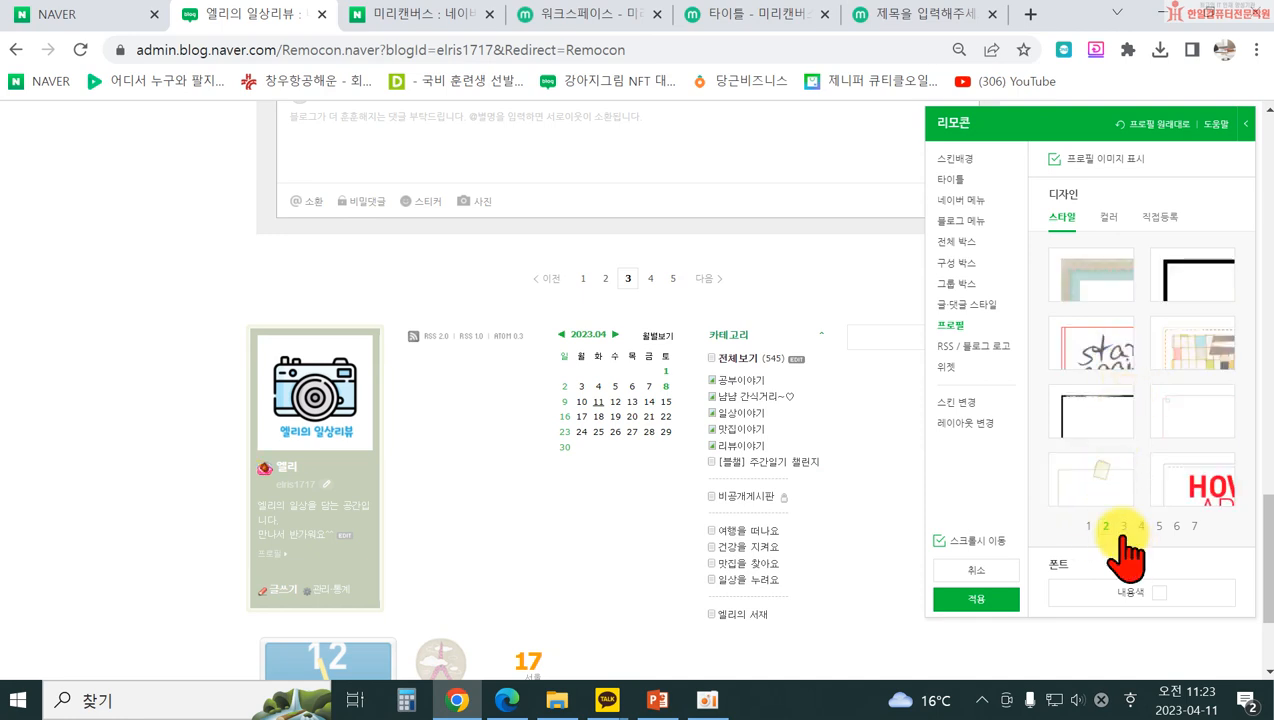
{"action": "left_click", "coordinate": [1088, 526]}
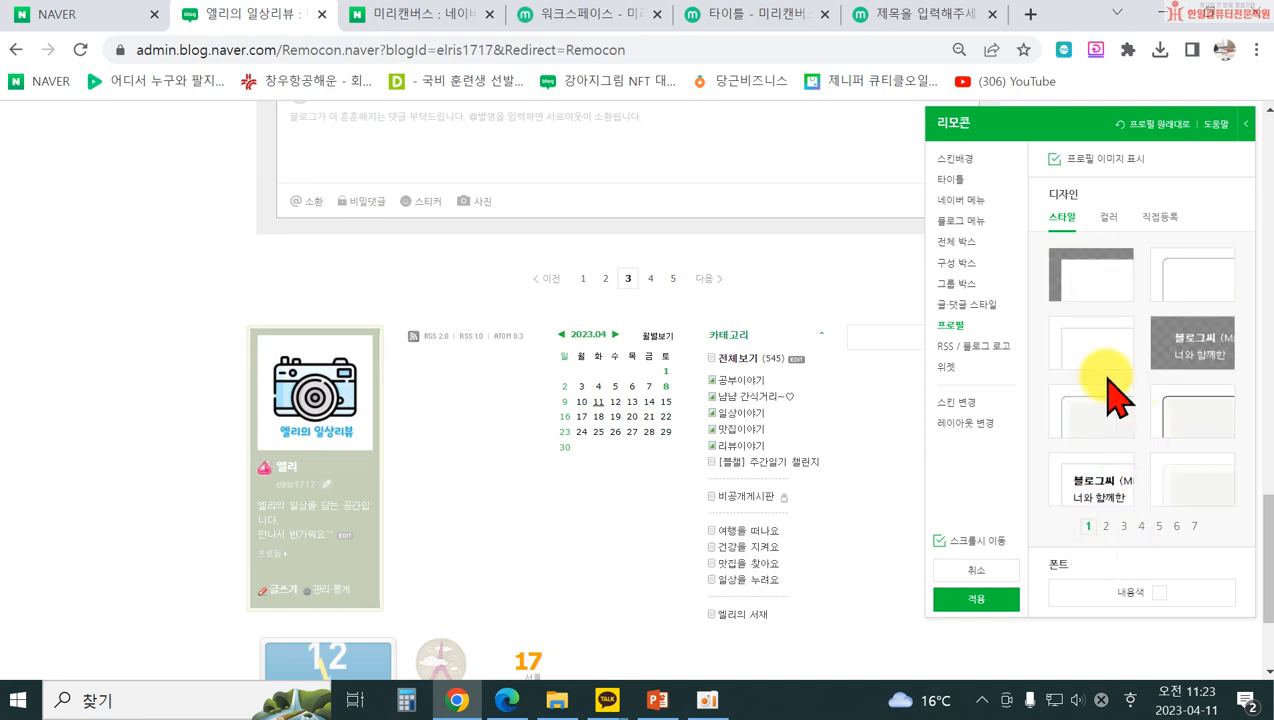
{"action": "left_click", "coordinate": [1100, 292]}
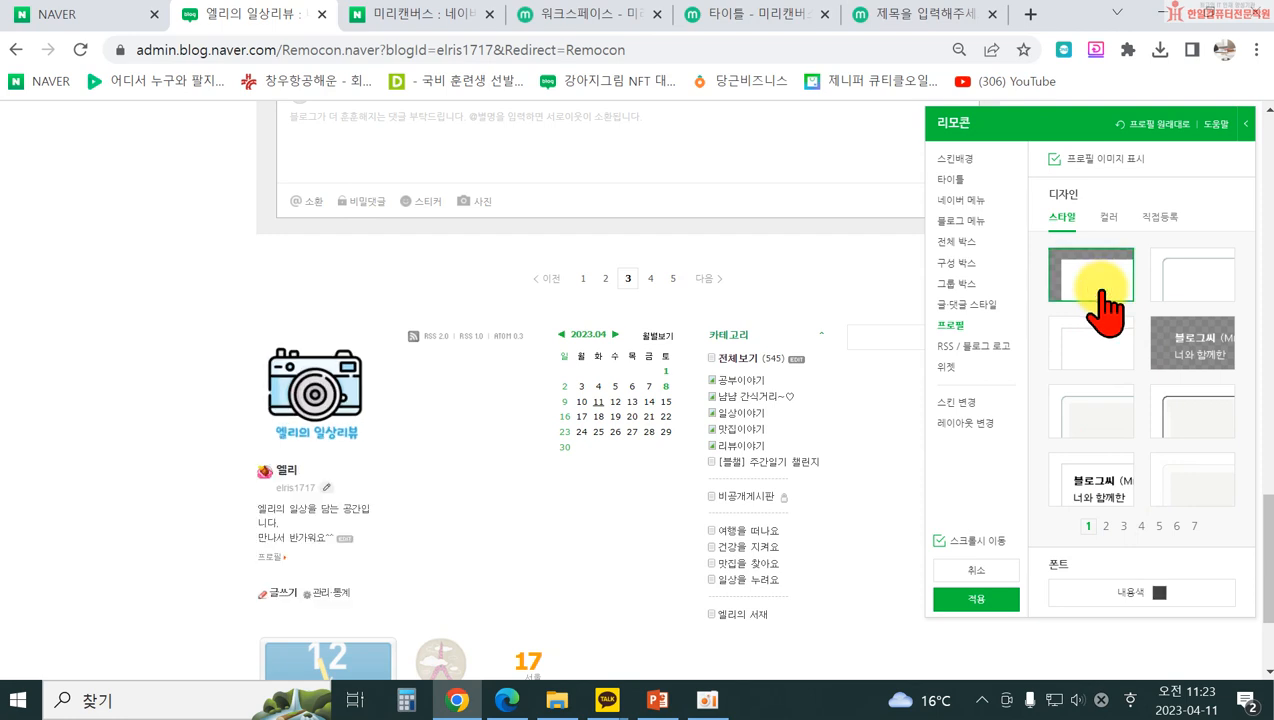
- Try the RSS designs on the first page, choose the top one with small orange icons, and view the second page
{"action": "left_click", "coordinate": [987, 346]}
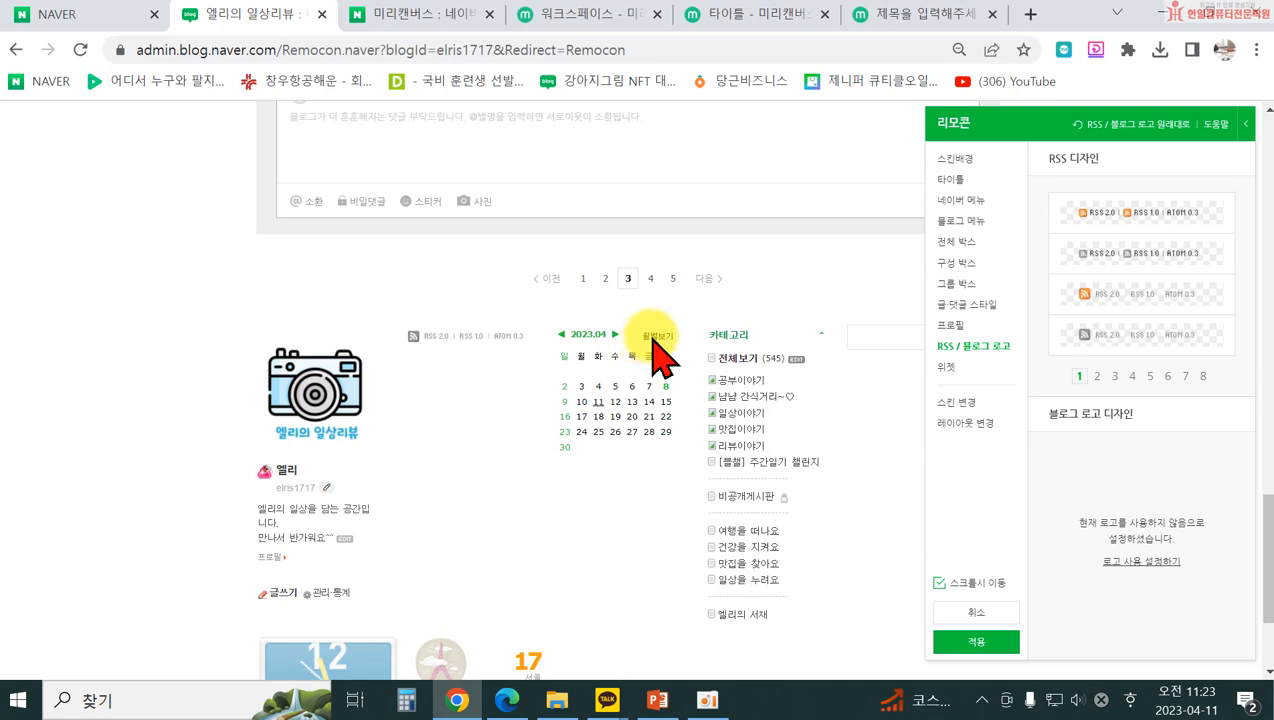
{"action": "left_click", "coordinate": [1160, 220]}
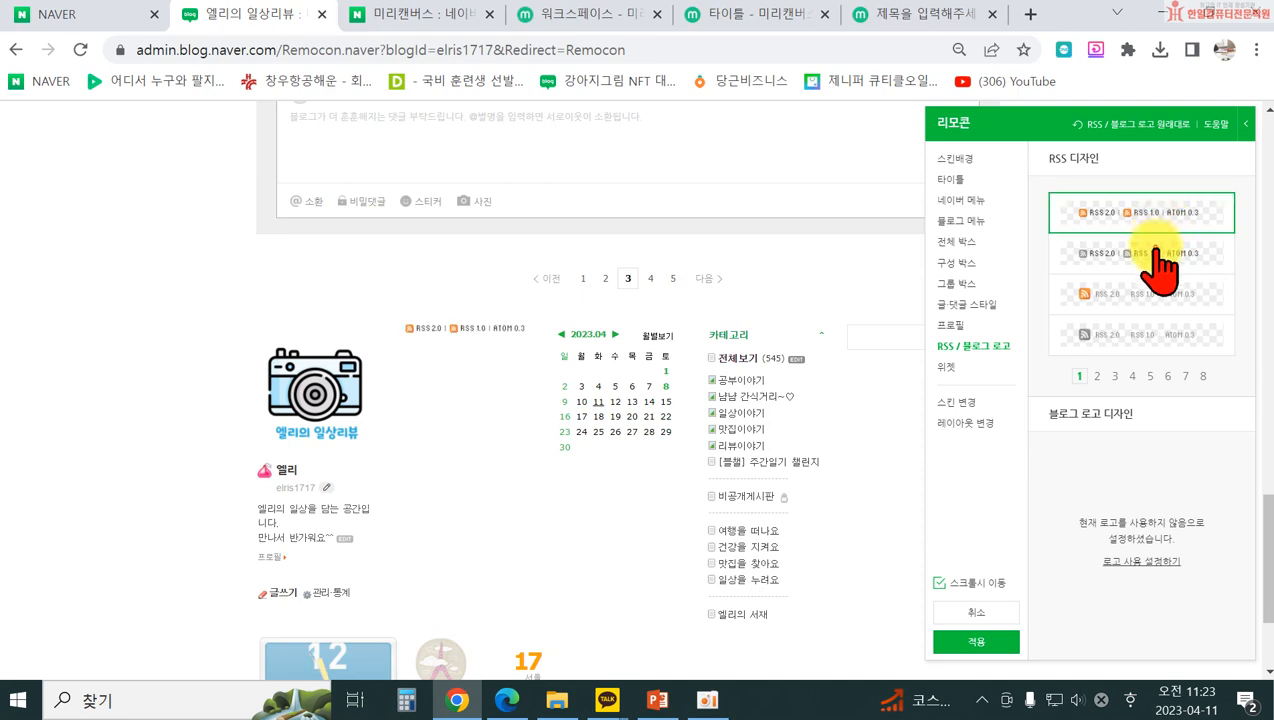
{"action": "left_click", "coordinate": [1155, 253]}
{"action": "left_click", "coordinate": [1150, 292]}
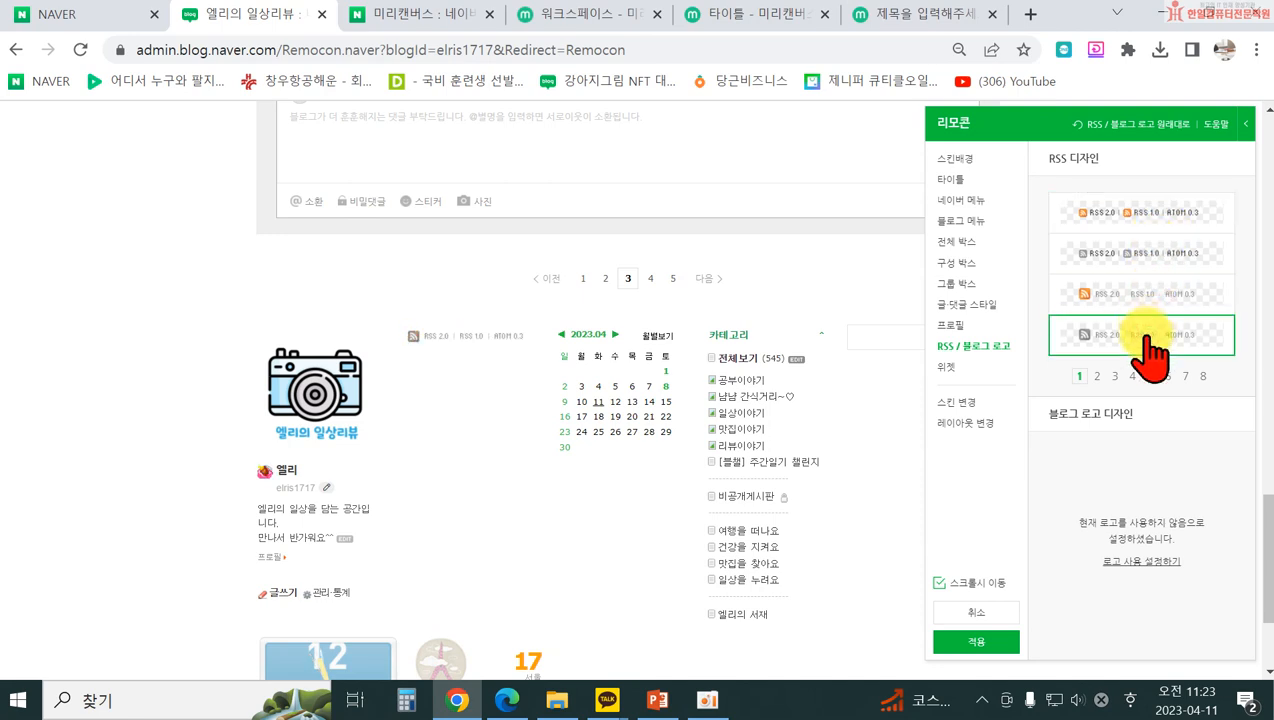
{"action": "left_click", "coordinate": [1150, 292]}
{"action": "left_click", "coordinate": [1148, 252]}
{"action": "left_click", "coordinate": [1145, 216]}
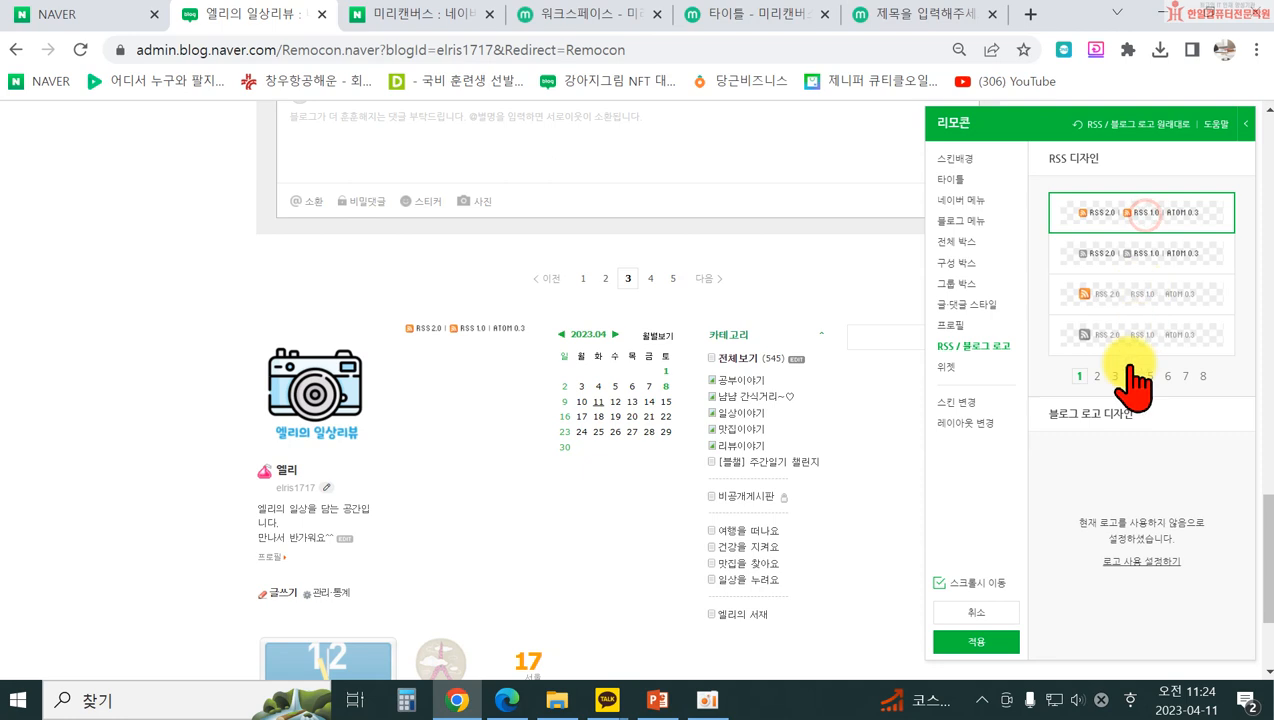
{"action": "left_click", "coordinate": [1096, 376]}
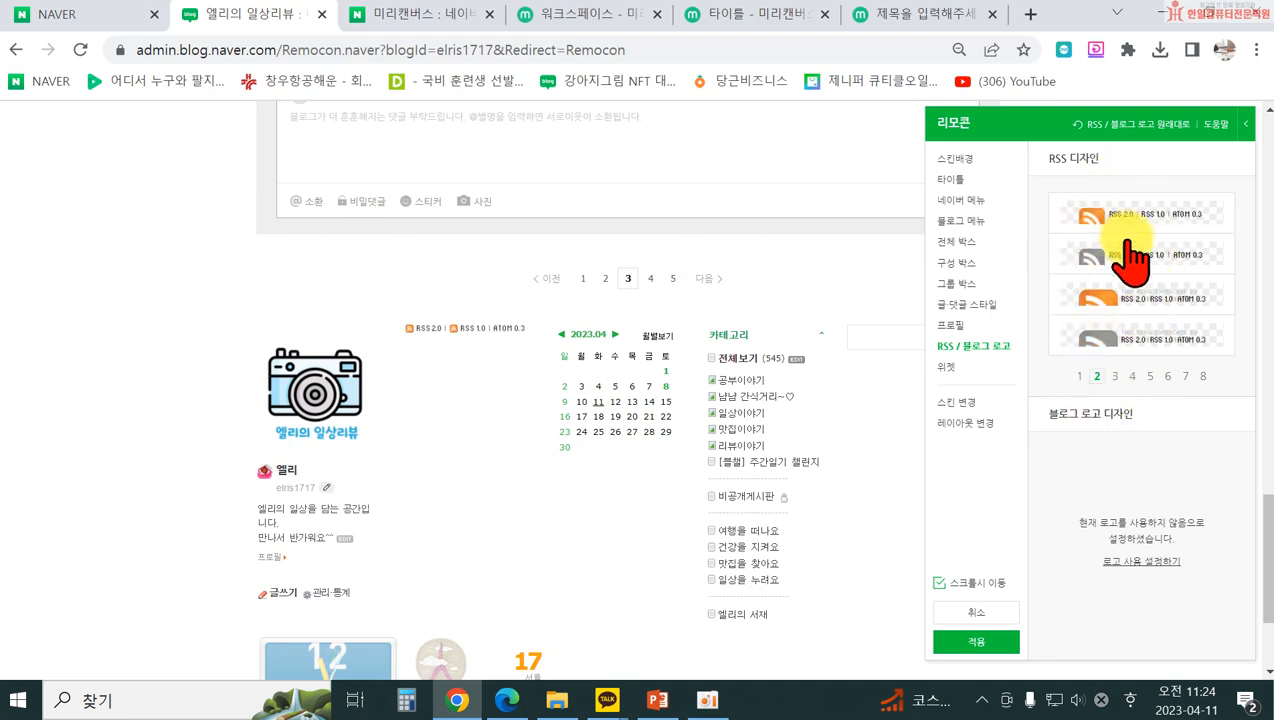
- Set the weather widget to the first design with the yellow sun on white and check it on the blog page
{"action": "left_click", "coordinate": [944, 369]}
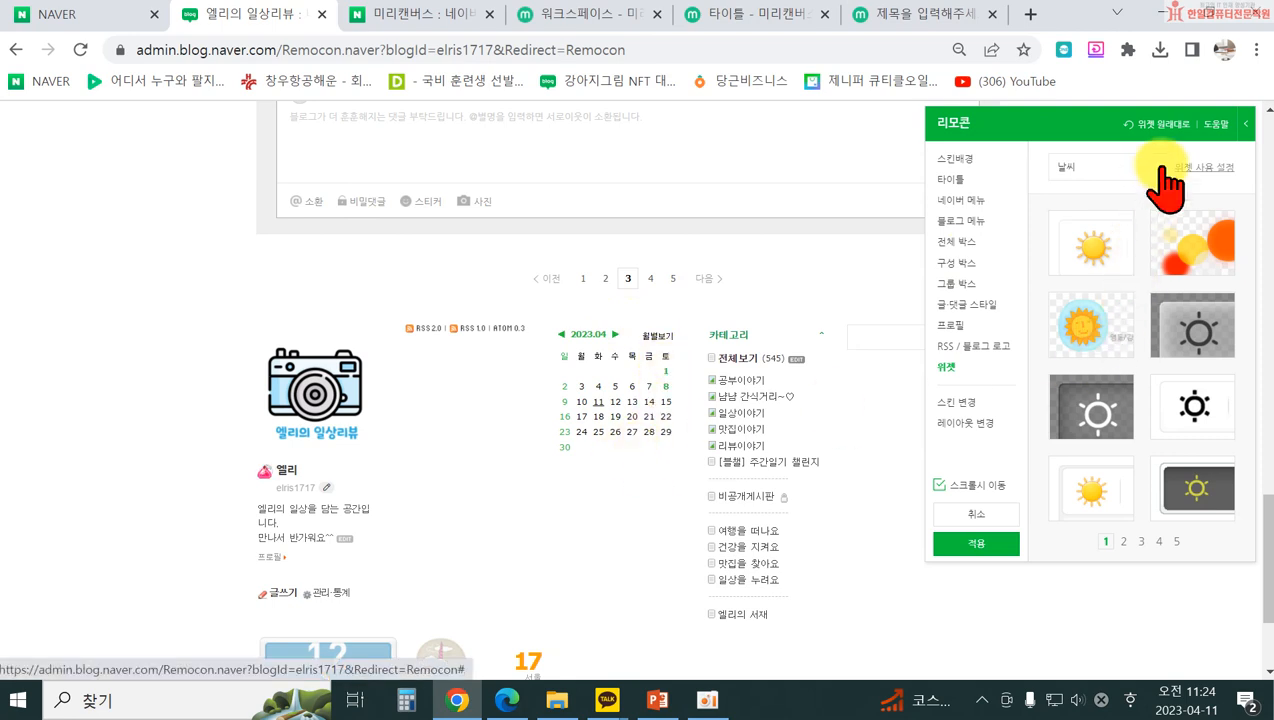
{"action": "left_click", "coordinate": [1125, 252]}
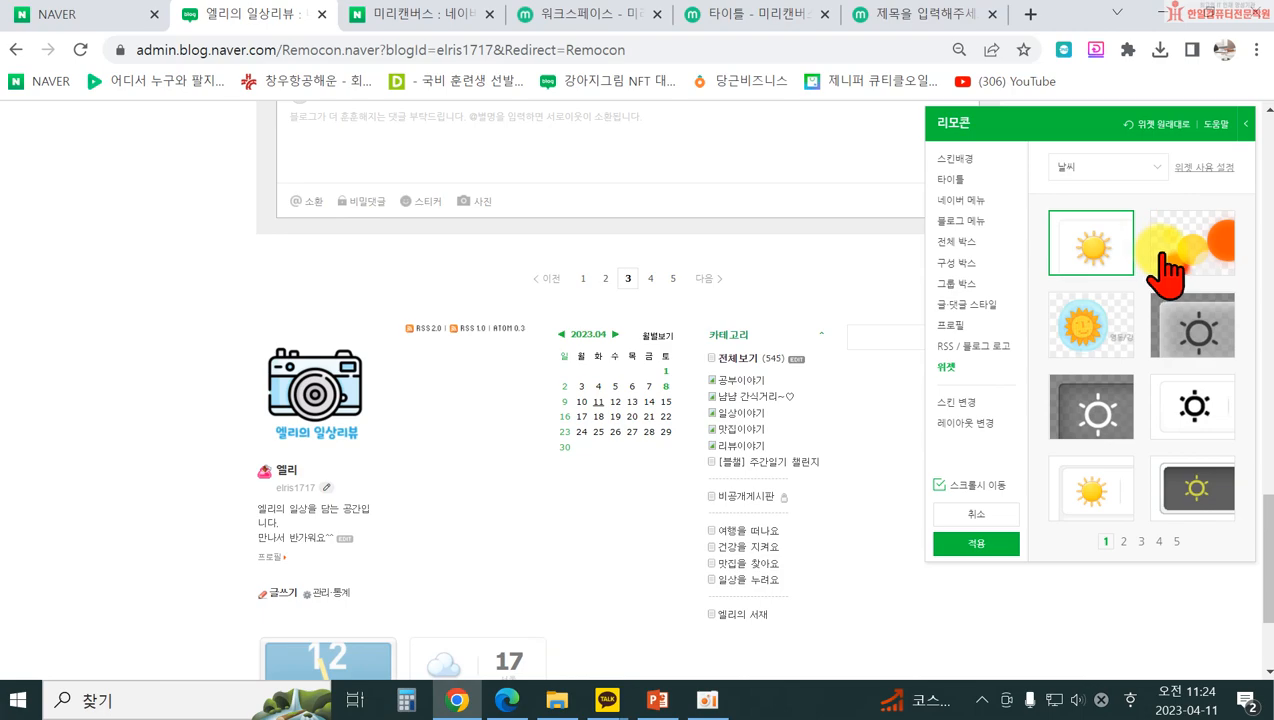
{"action": "scroll", "coordinate": [795, 492], "scroll_direction": "up", "scroll_amount": 3}
{"action": "scroll", "coordinate": [815, 490], "scroll_direction": "up", "scroll_amount": 10}
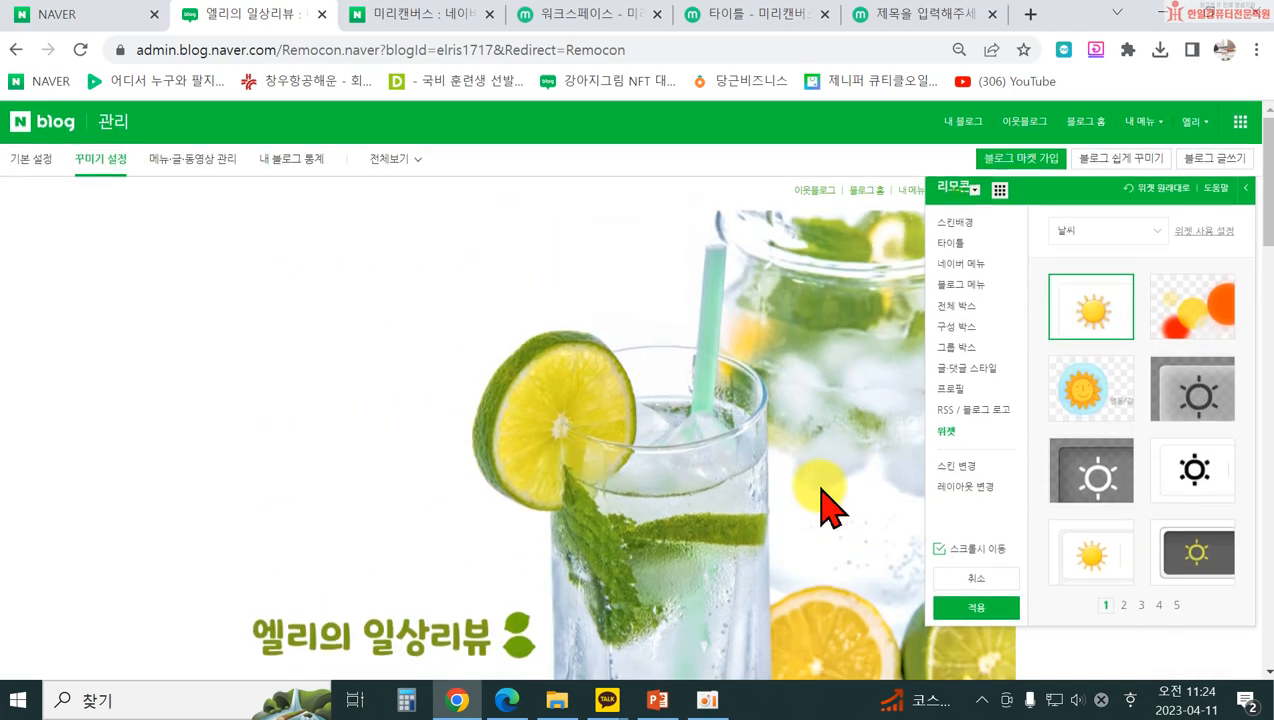
{"action": "scroll", "coordinate": [825, 500], "scroll_direction": "down", "scroll_amount": 15}
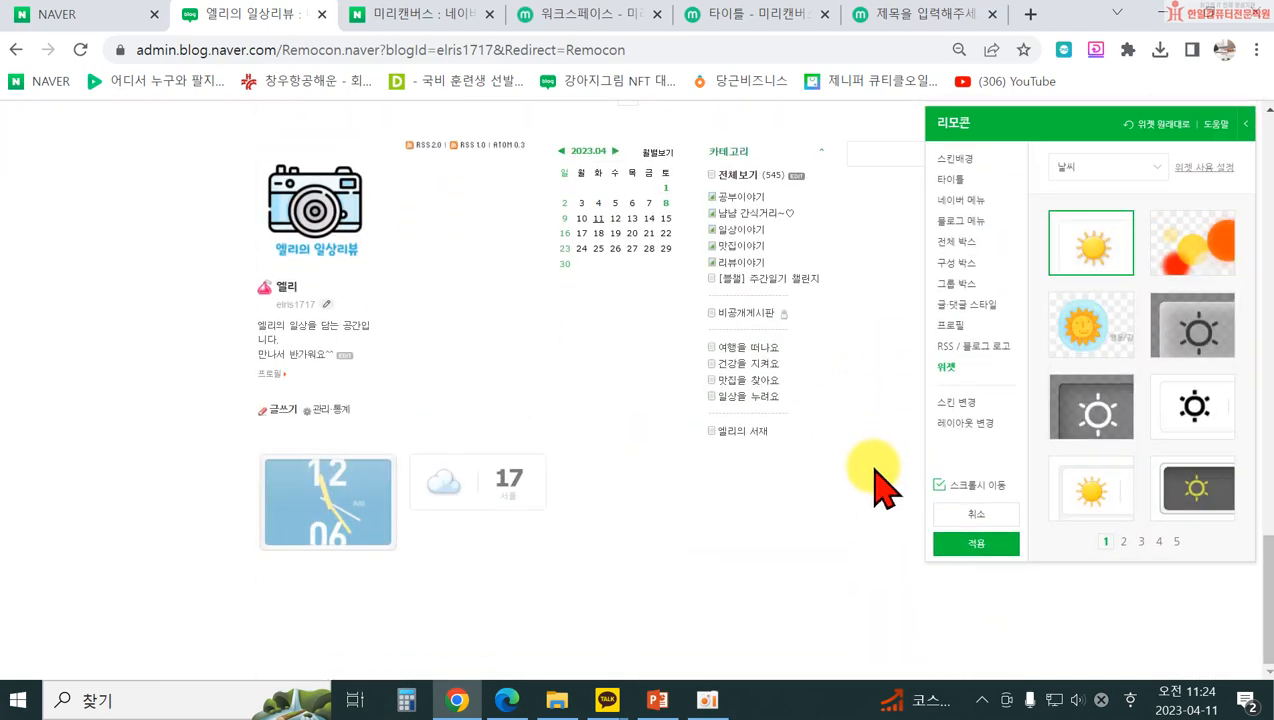
- Switch the widget design settings from weather to calendar (달력)
{"action": "scroll", "coordinate": [885, 470], "scroll_direction": "up", "scroll_amount": 3}
{"action": "left_click", "coordinate": [1088, 168]}
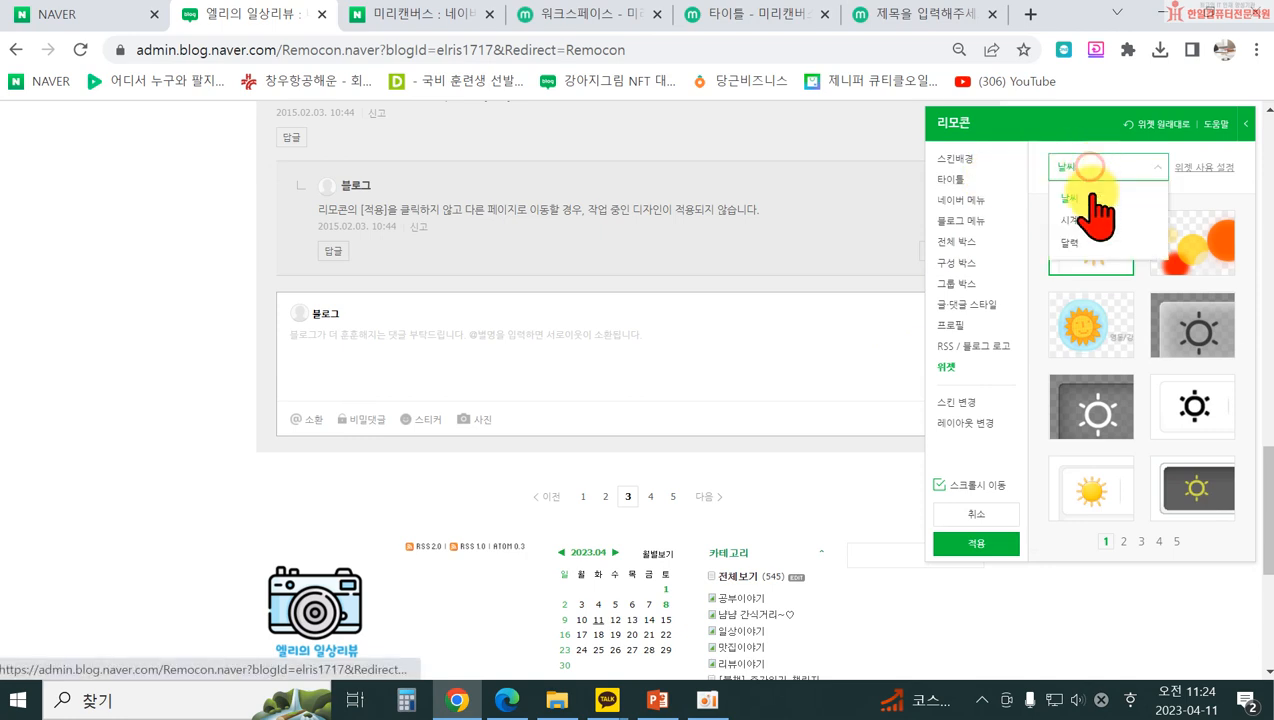
{"action": "left_click", "coordinate": [1080, 244]}
{"action": "scroll", "coordinate": [910, 498], "scroll_direction": "down", "scroll_amount": 2}
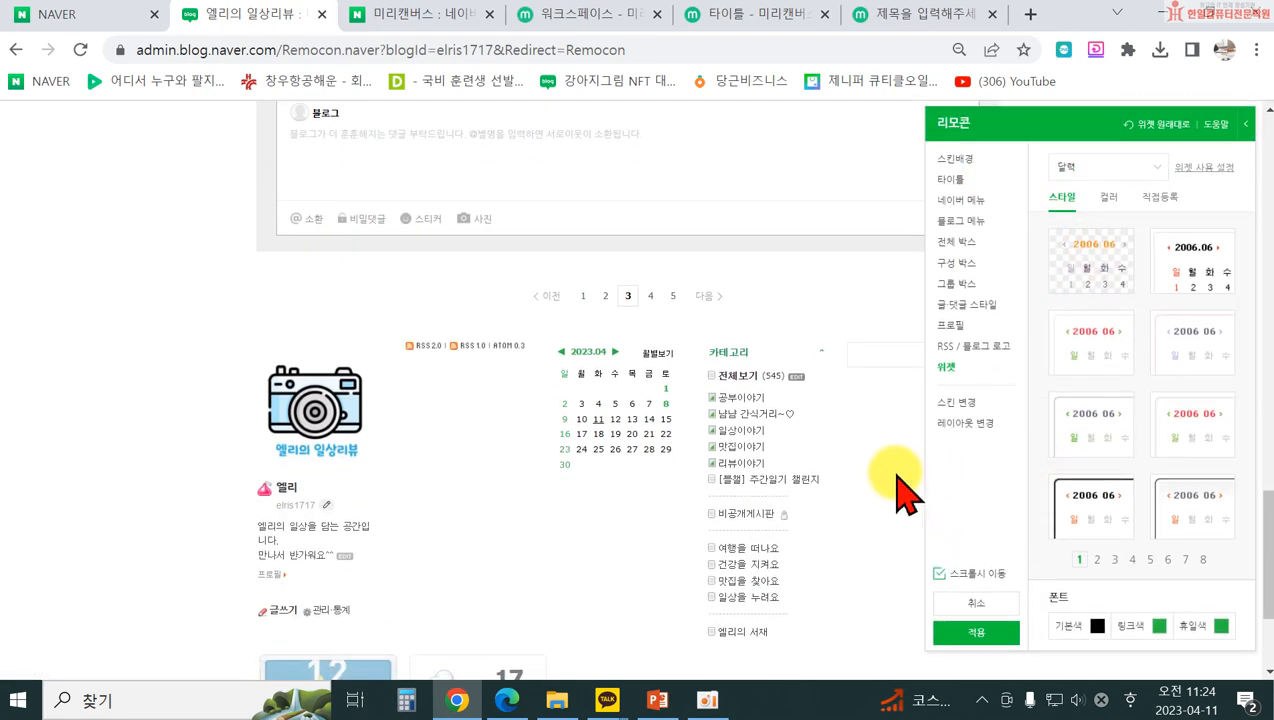
- Try the plain white, purple, red-and-green and dark-bordered calendar designs from the first page
{"action": "left_click", "coordinate": [1190, 272]}
{"action": "left_click", "coordinate": [1192, 340]}
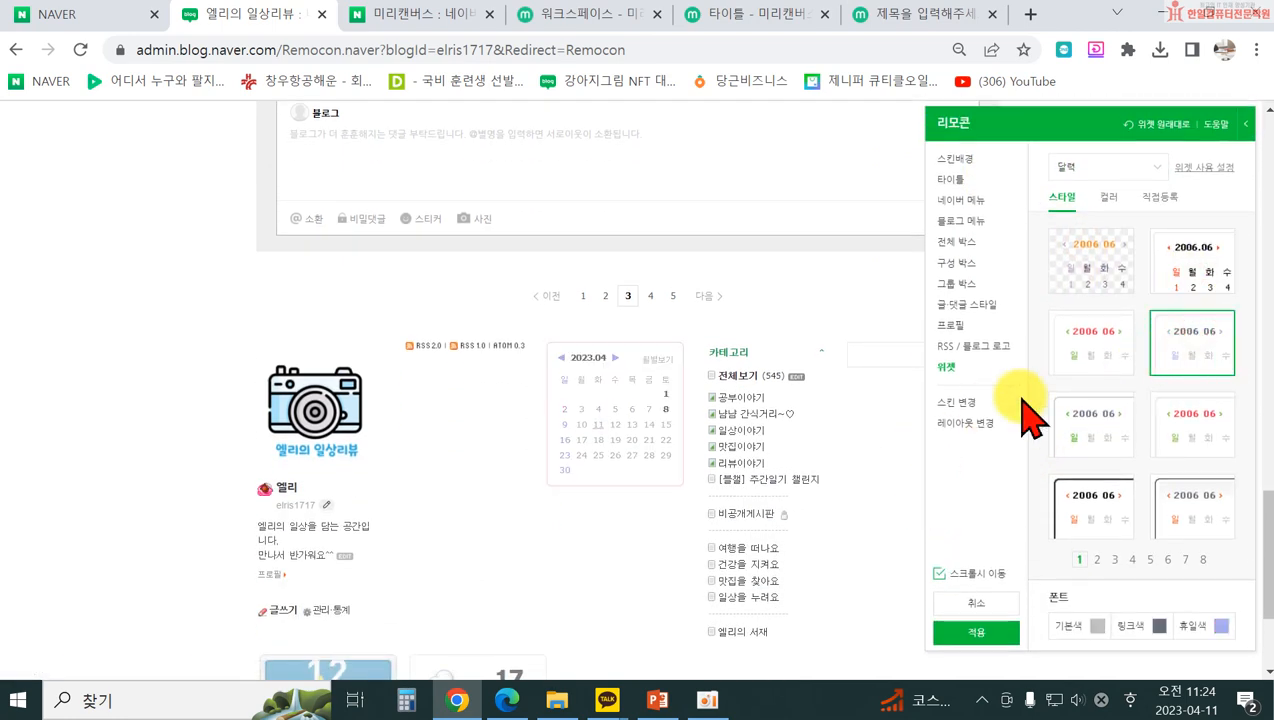
{"action": "left_click", "coordinate": [1146, 424]}
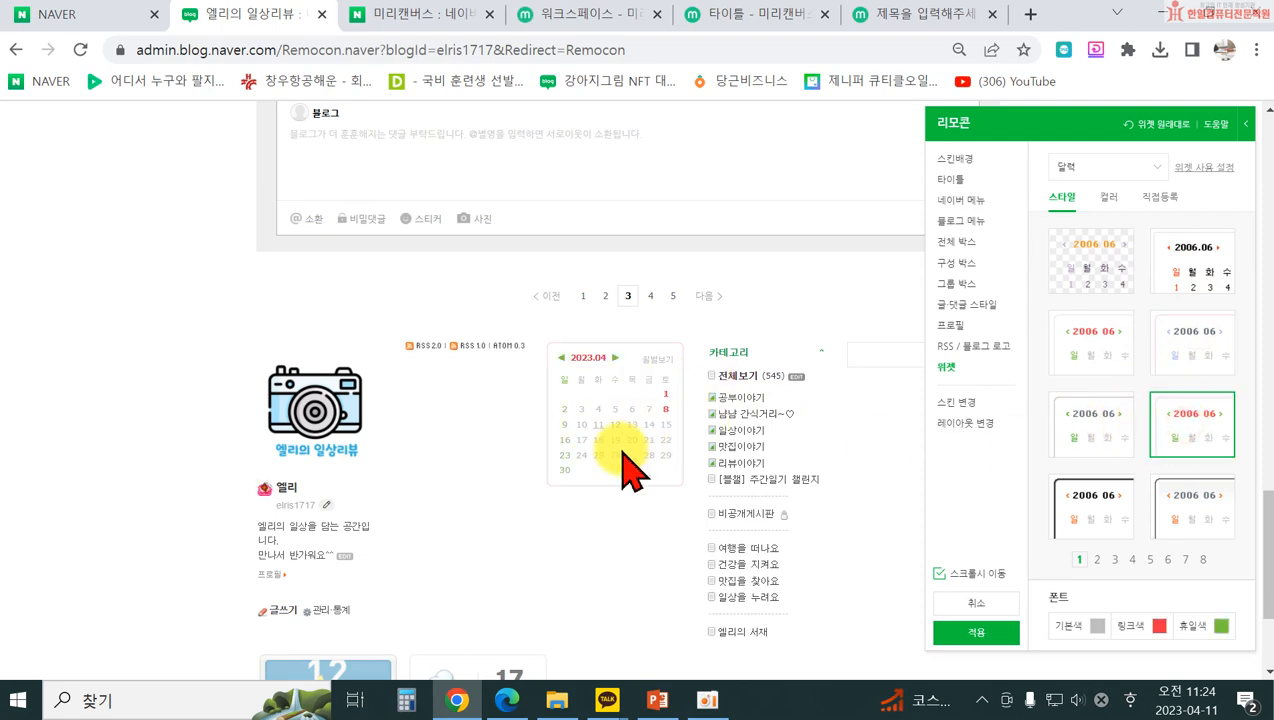
{"action": "left_click", "coordinate": [1122, 490]}
{"action": "left_click", "coordinate": [1189, 505]}
- Try the picture calendar designs on the second page, including the cat, tulip, night-sky, yellow note and green CALENDAR ones
{"action": "left_click", "coordinate": [1097, 560]}
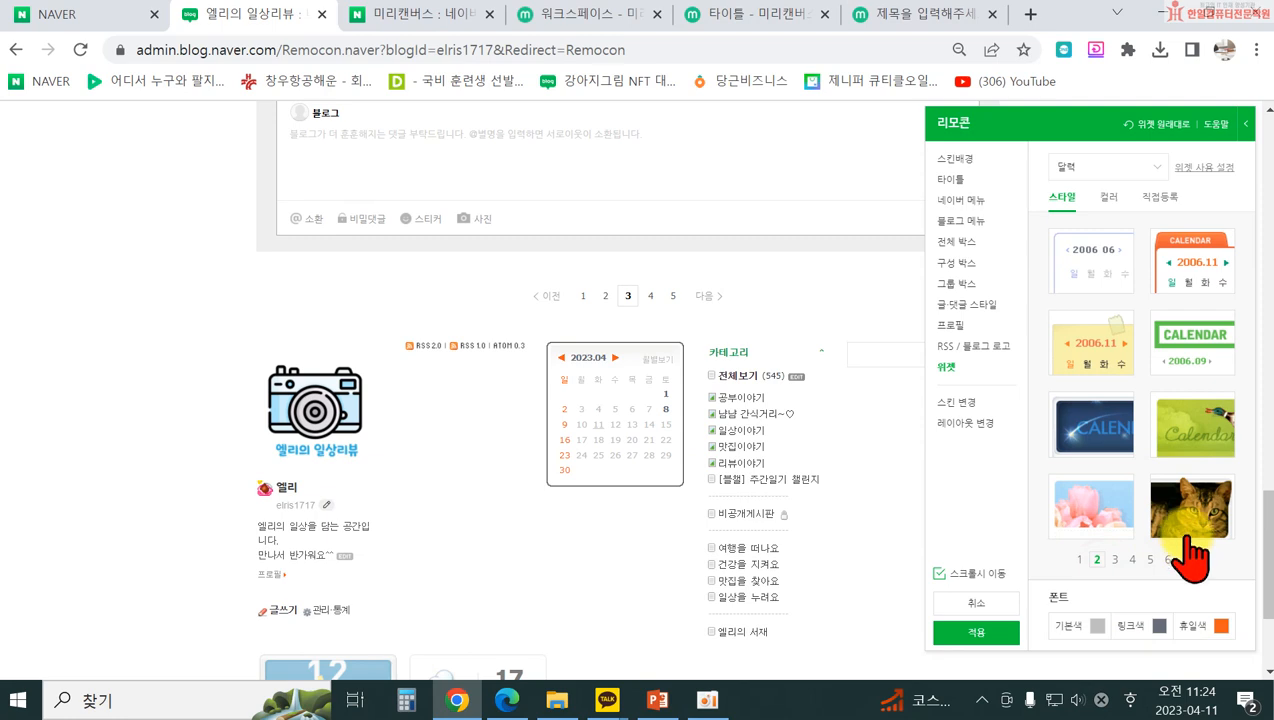
{"action": "left_click", "coordinate": [1190, 515]}
{"action": "left_click", "coordinate": [1077, 532]}
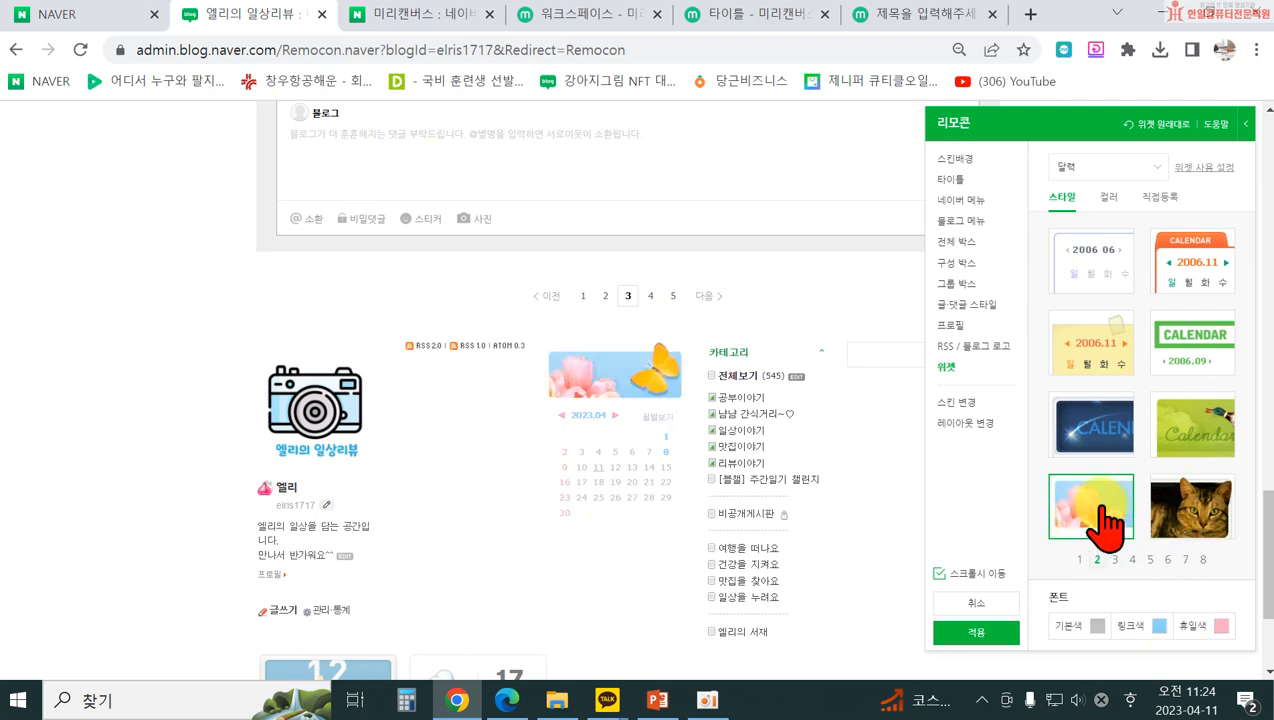
{"action": "left_click", "coordinate": [1203, 436]}
{"action": "left_click", "coordinate": [1082, 432]}
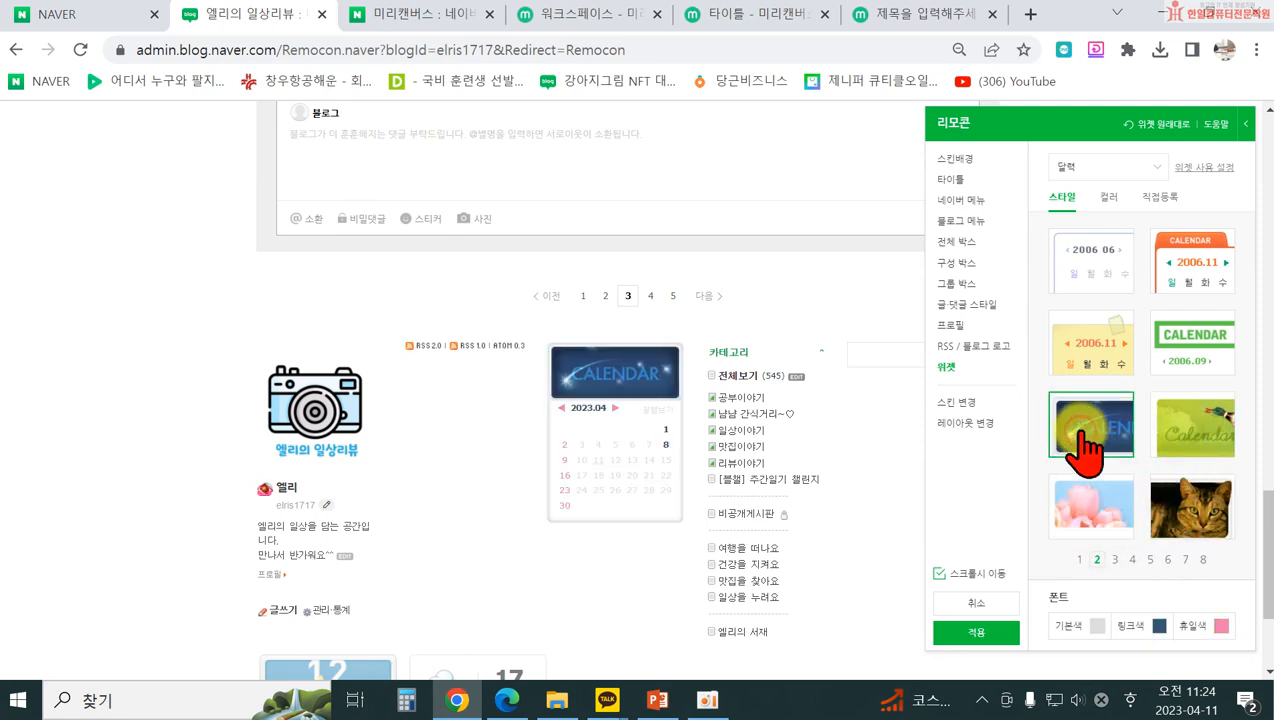
{"action": "left_click", "coordinate": [1100, 338]}
{"action": "left_click", "coordinate": [1190, 330]}
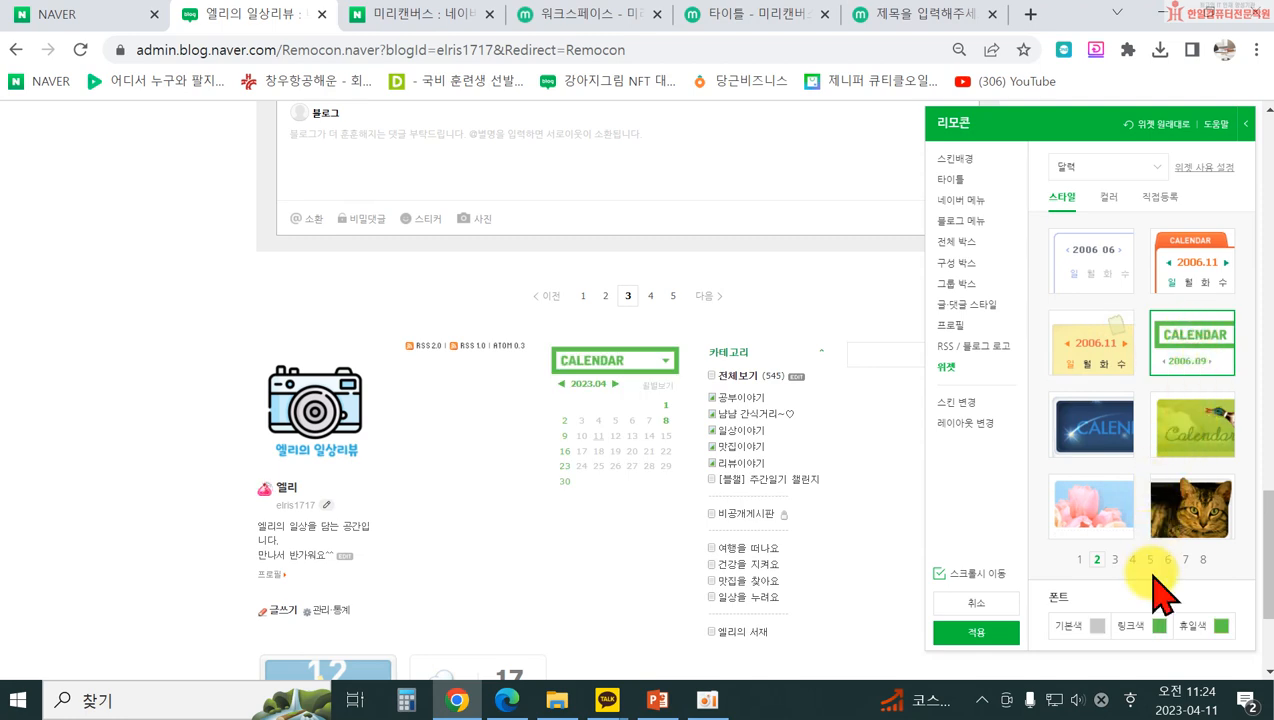
- Try the first two illustrated calendar designs on the third page and view the fourth page
{"action": "left_click", "coordinate": [1114, 559]}
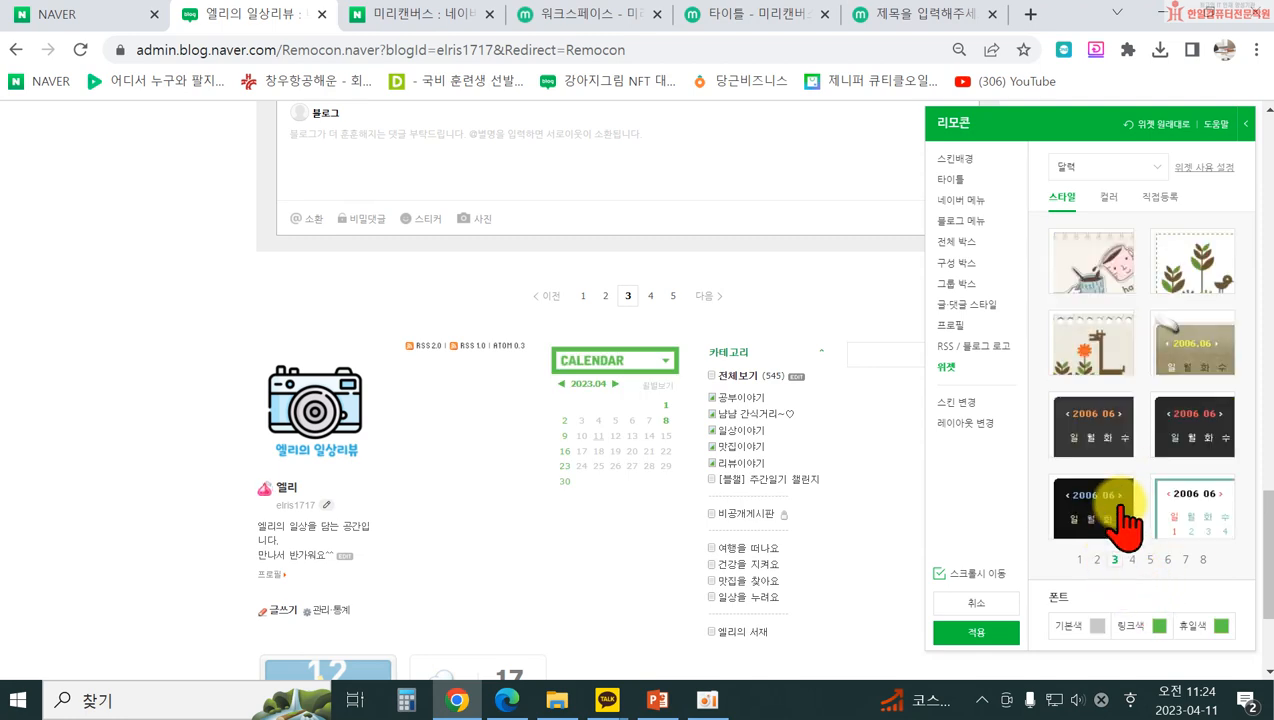
{"action": "left_click", "coordinate": [1120, 300]}
{"action": "left_click", "coordinate": [1182, 278]}
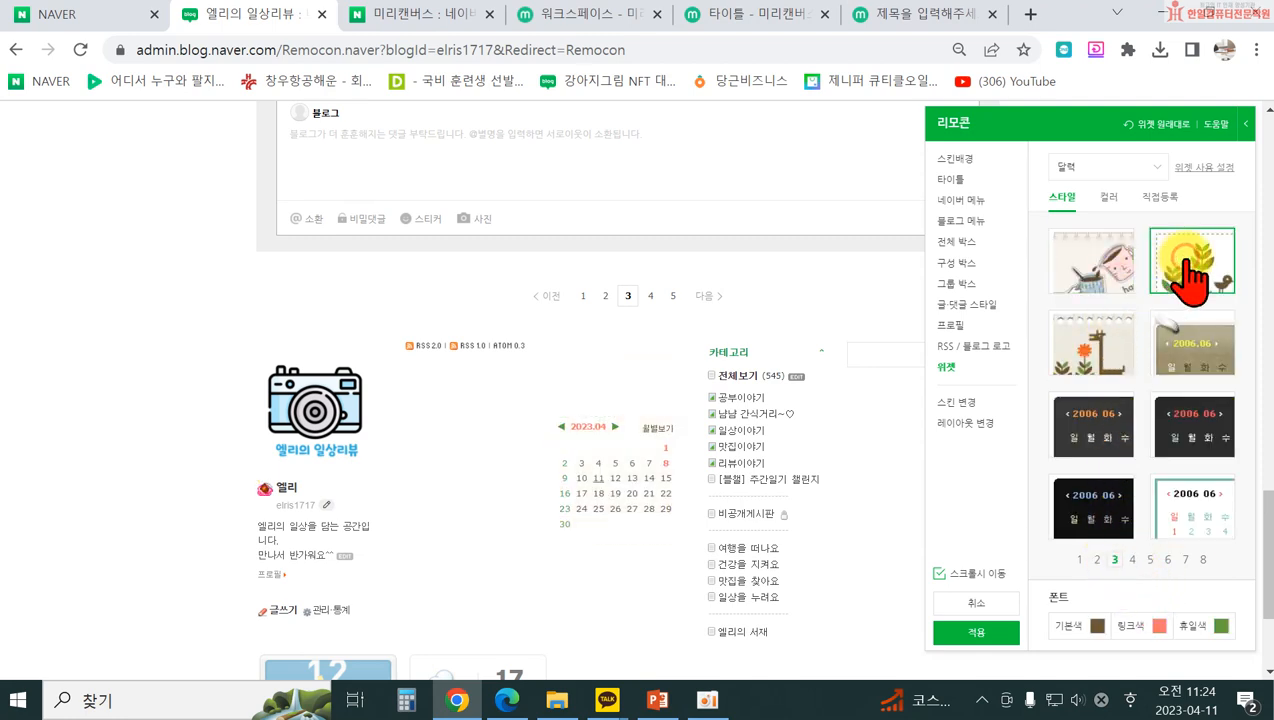
{"action": "left_click", "coordinate": [1133, 559]}
- Choose the transparent calendar design with the orange heading from the first page and request applying the detailed blog design
{"action": "left_click", "coordinate": [1079, 559]}
{"action": "left_click", "coordinate": [1068, 266]}
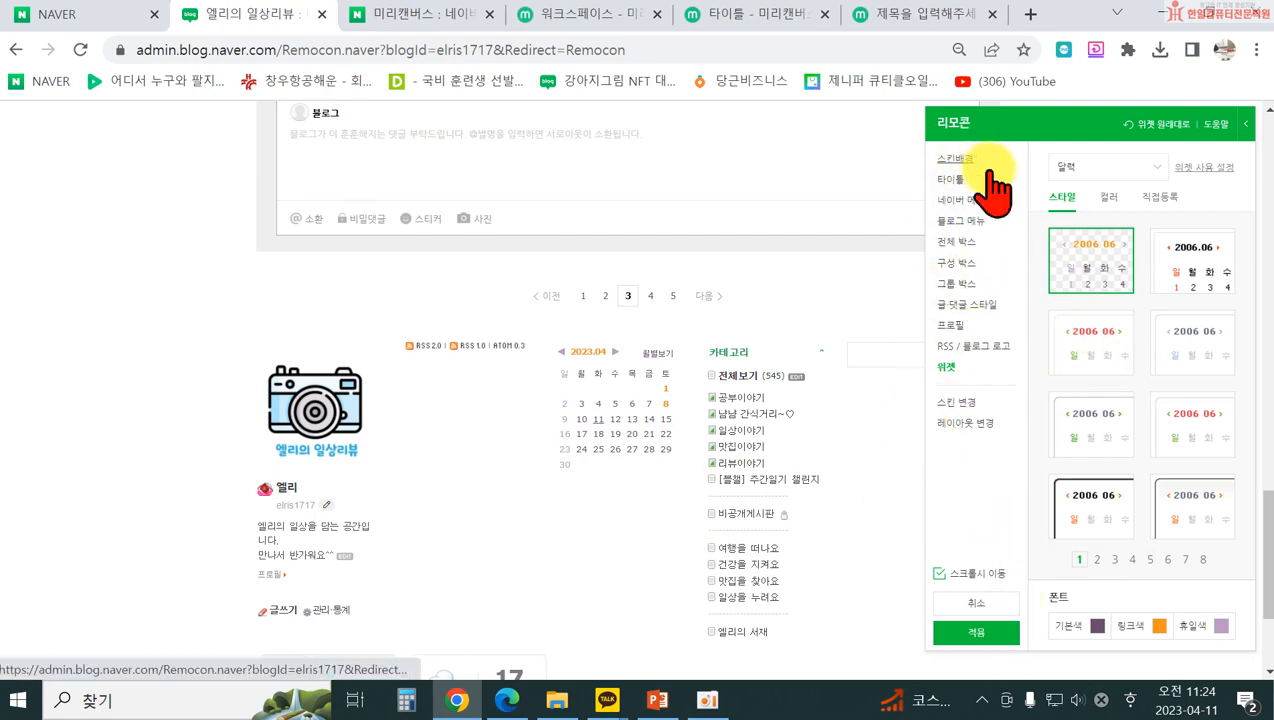
{"action": "left_click", "coordinate": [977, 632]}
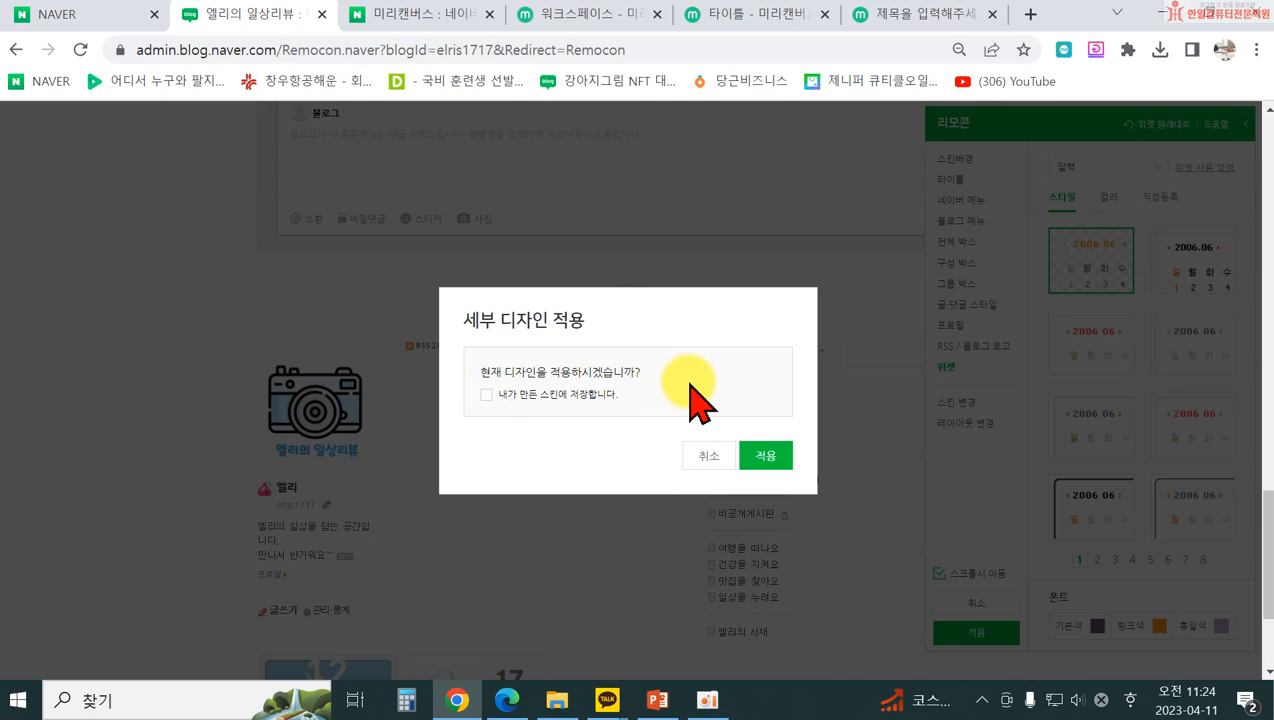
- Apply the current detailed design to the blog without saving it as a custom skin, and review the blog's front page
{"action": "left_click", "coordinate": [768, 458]}
{"action": "scroll", "coordinate": [1024, 461], "scroll_direction": "down", "scroll_amount": 3}
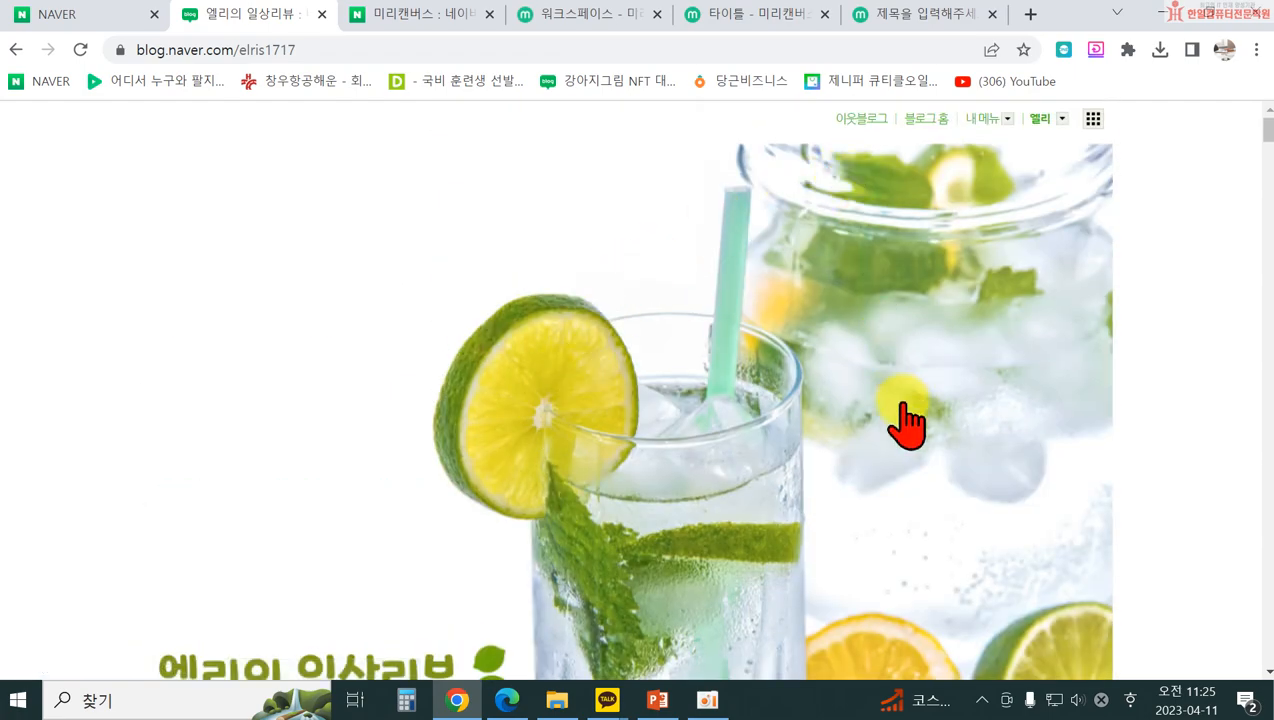
{"action": "scroll", "coordinate": [907, 440], "scroll_direction": "down", "scroll_amount": 4}
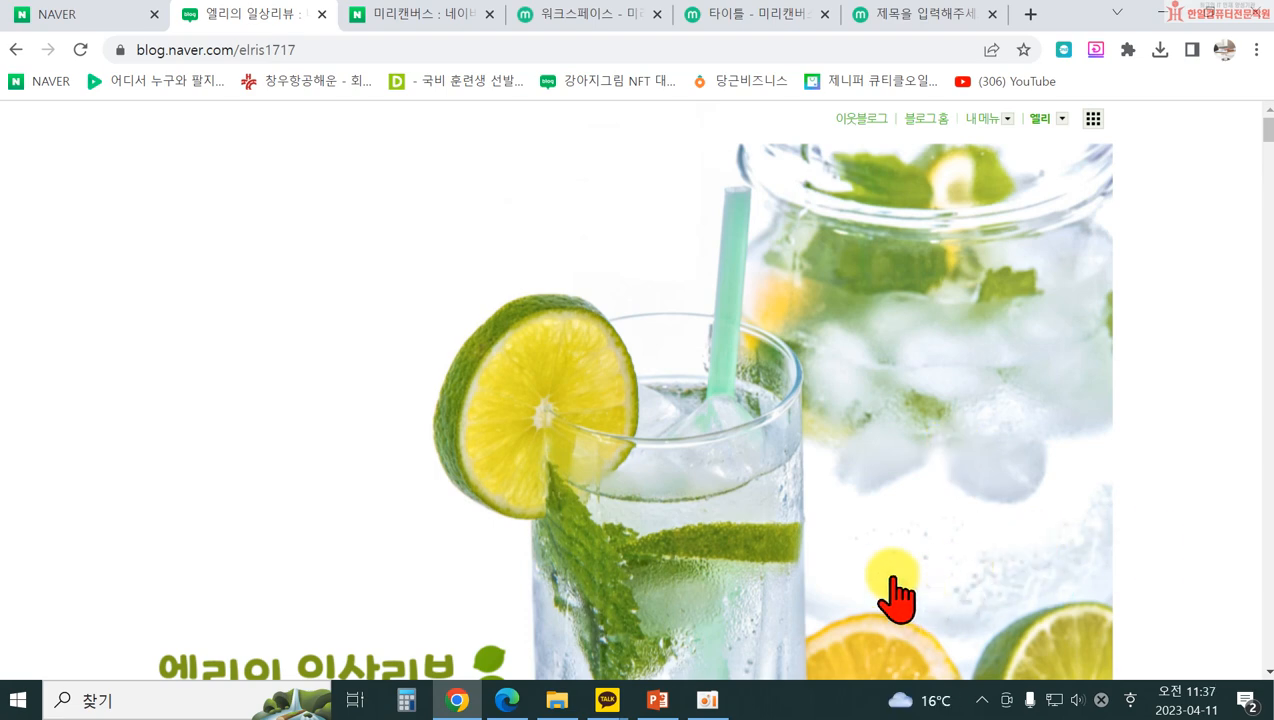
{"action": "scroll", "coordinate": [860, 540], "scroll_direction": "down", "scroll_amount": 5}
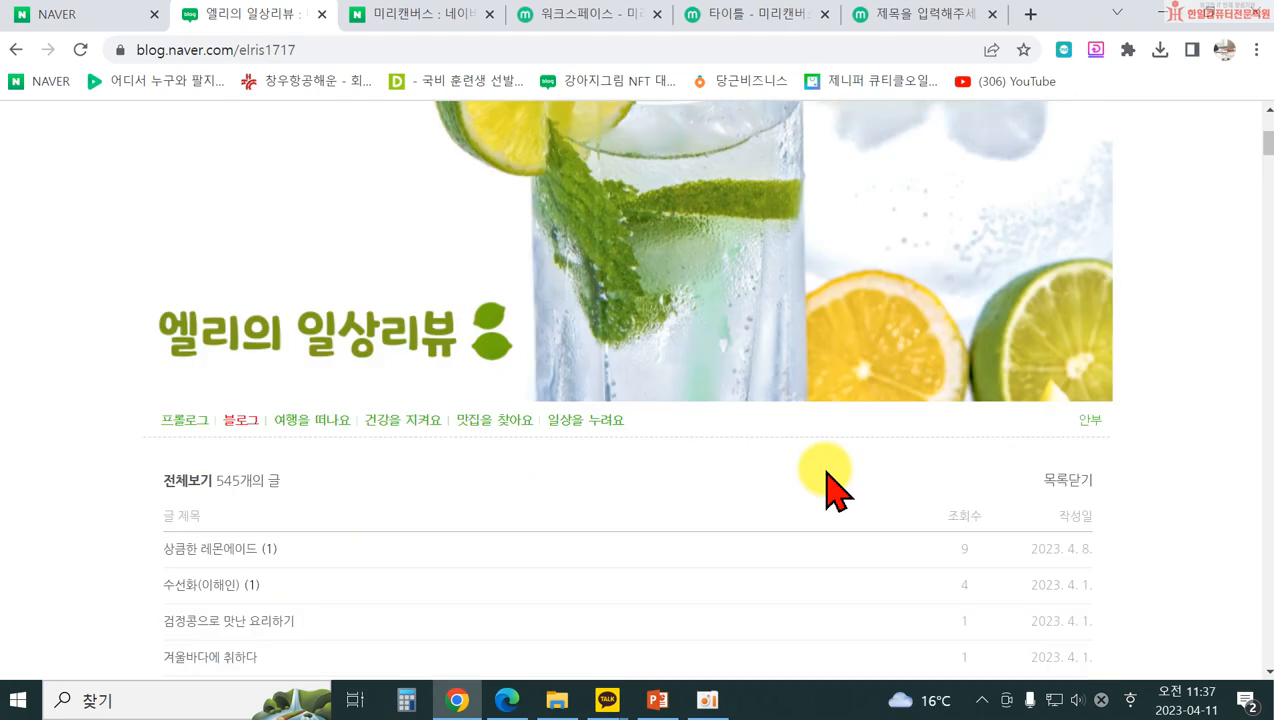
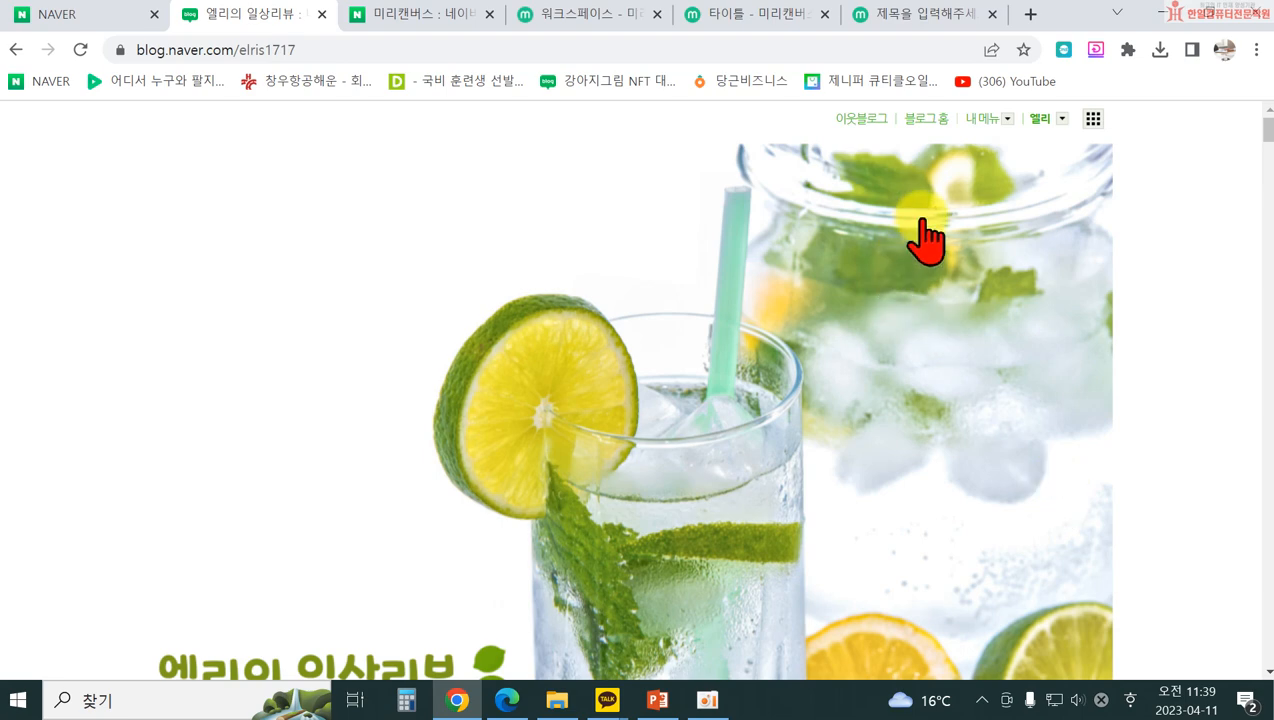
- Examine where the blog offers its 글쓰기 entry, in the owner's 내 메뉴 options and in the profile area below the posts
{"action": "left_click", "coordinate": [981, 120]}
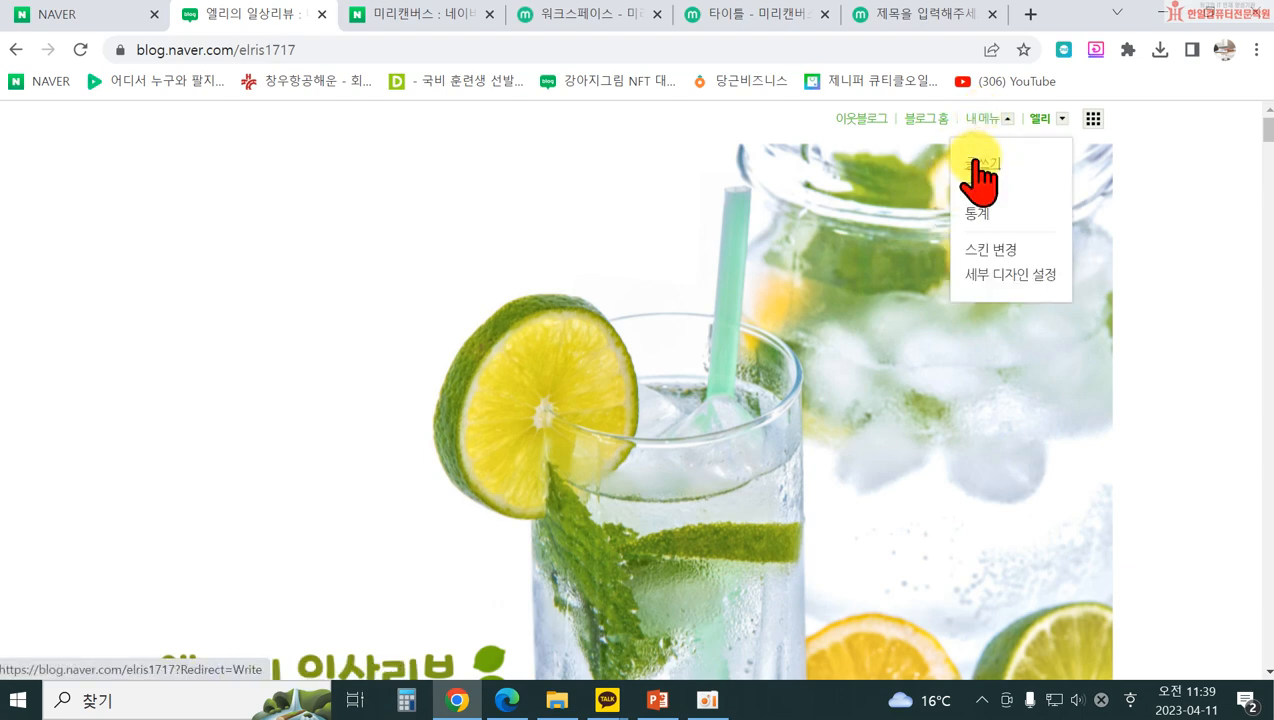
{"action": "scroll", "coordinate": [341, 526], "scroll_direction": "down", "scroll_amount": 15}
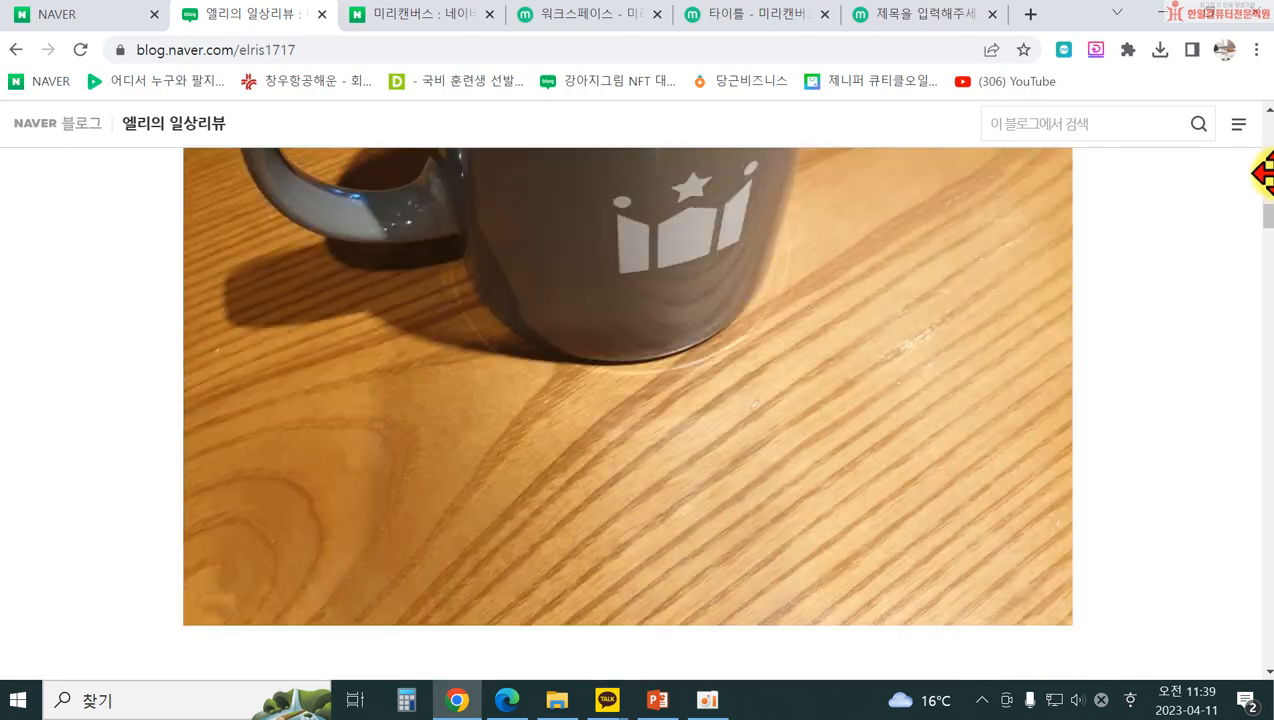
{"action": "left_click_drag", "start_coordinate": [1263, 216], "coordinate": [1262, 690]}
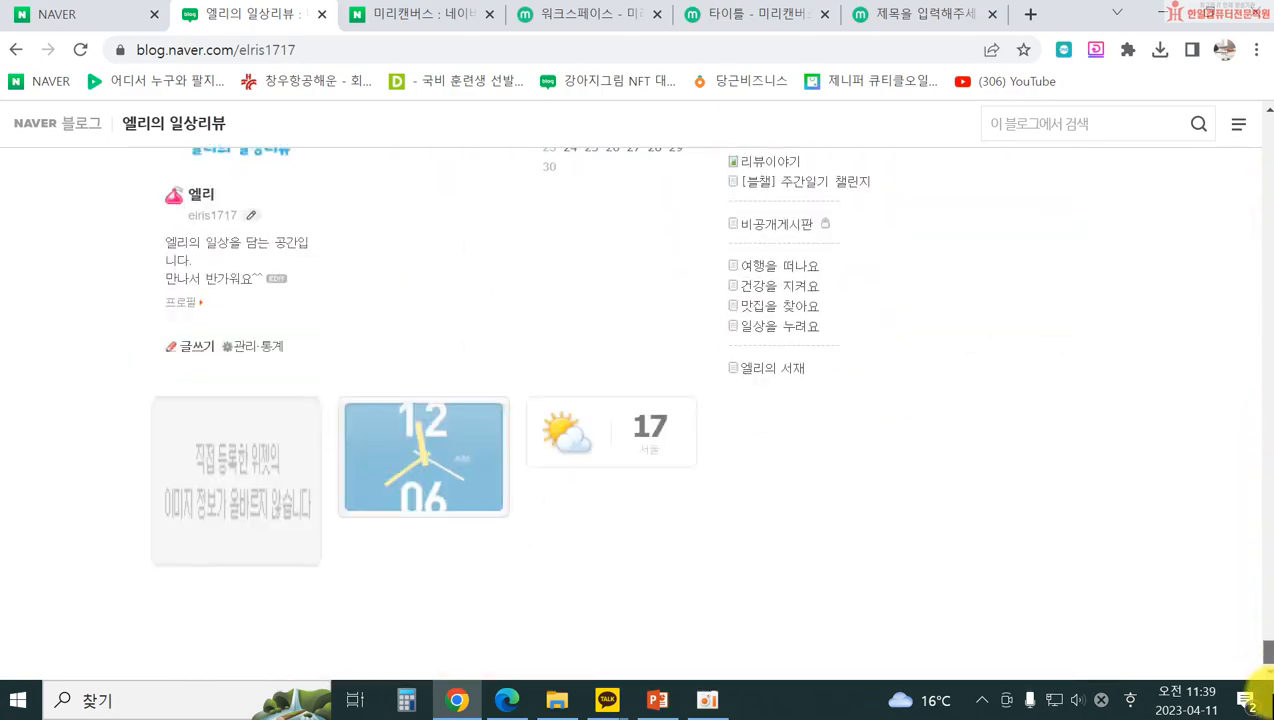
{"action": "scroll", "coordinate": [335, 320], "scroll_direction": "up", "scroll_amount": 2}
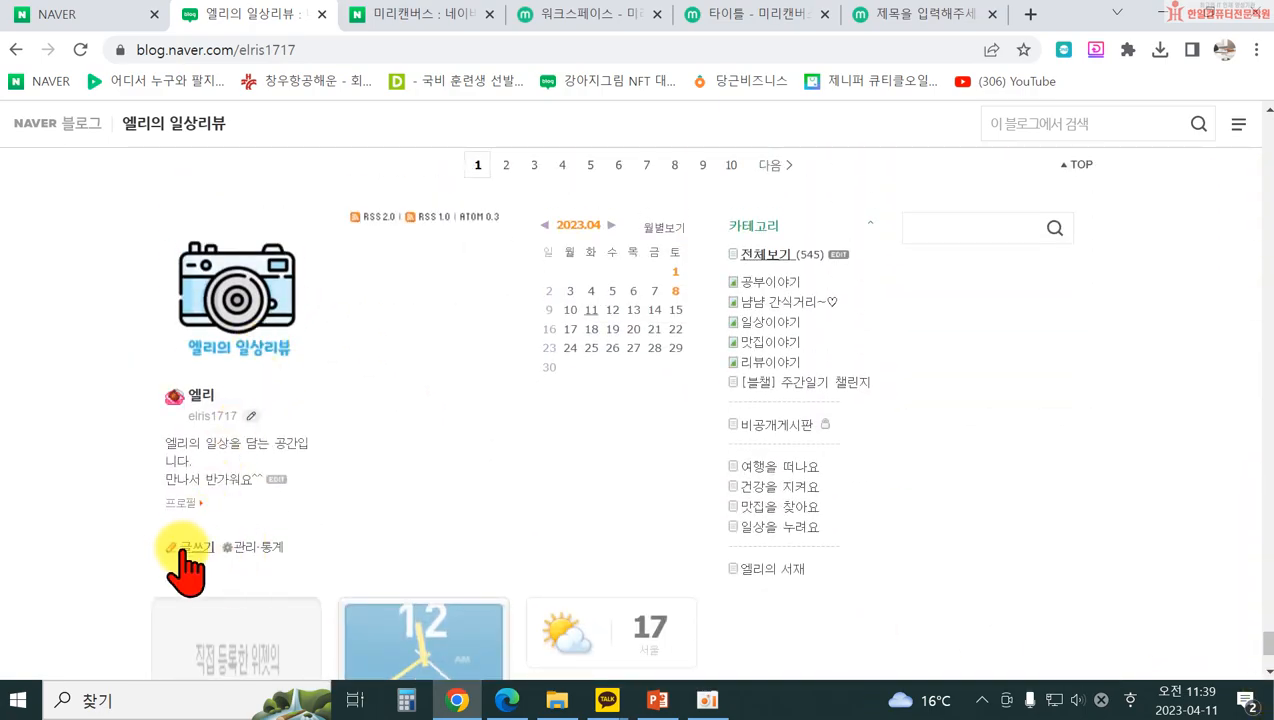
{"action": "left_click_drag", "start_coordinate": [1268, 655], "coordinate": [1262, 125]}
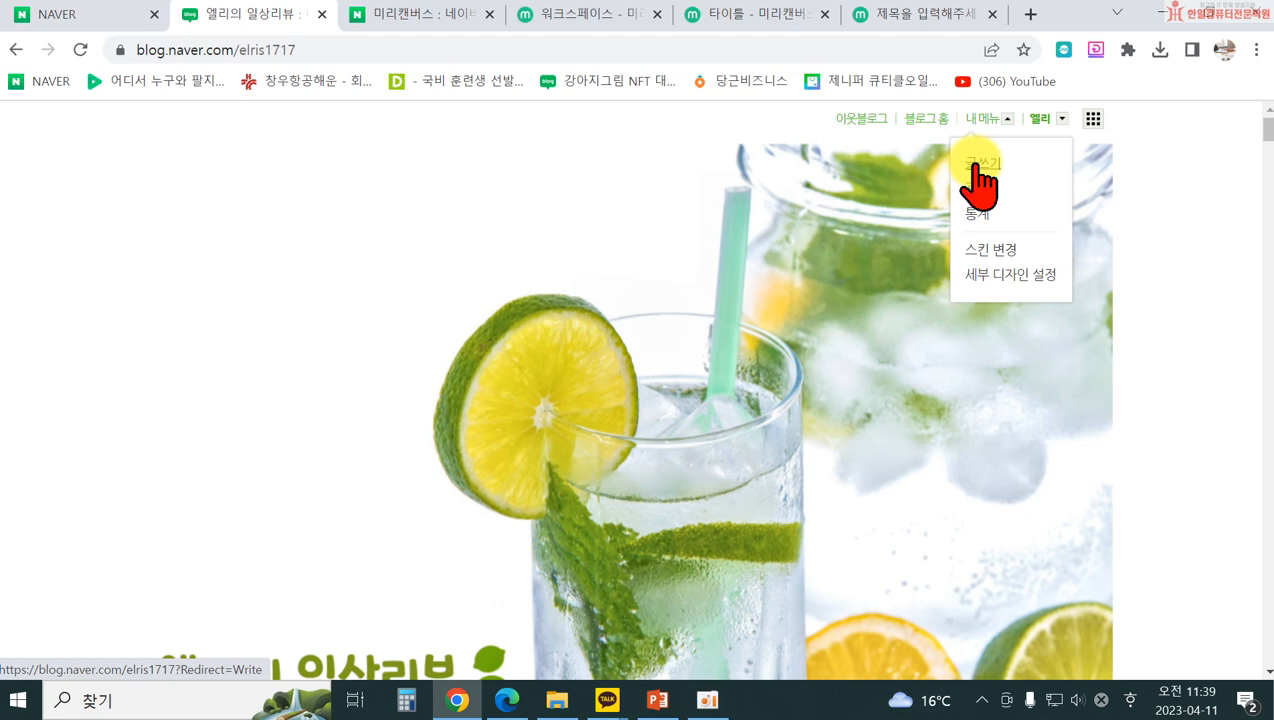
{"action": "left_click", "coordinate": [1160, 185]}
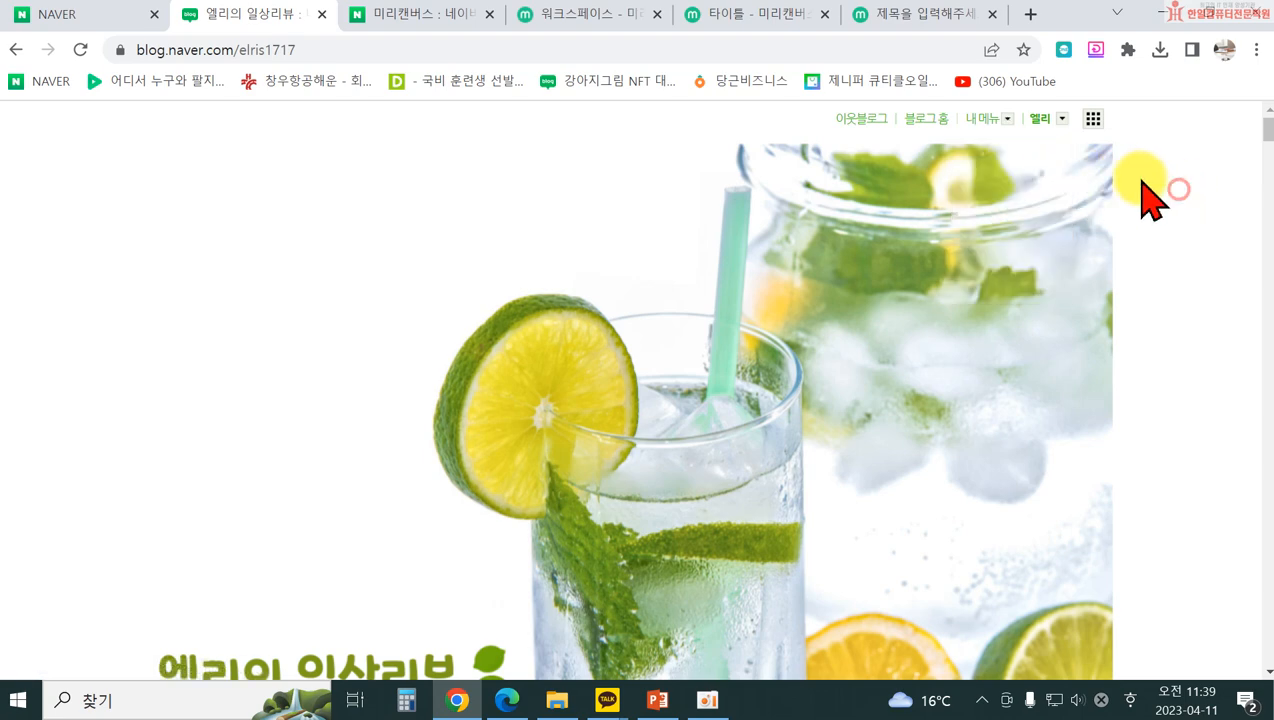
- Start a new blog post and give it the title "엘리의 일상리뷰 블로그 시작"
{"action": "left_click", "coordinate": [998, 122]}
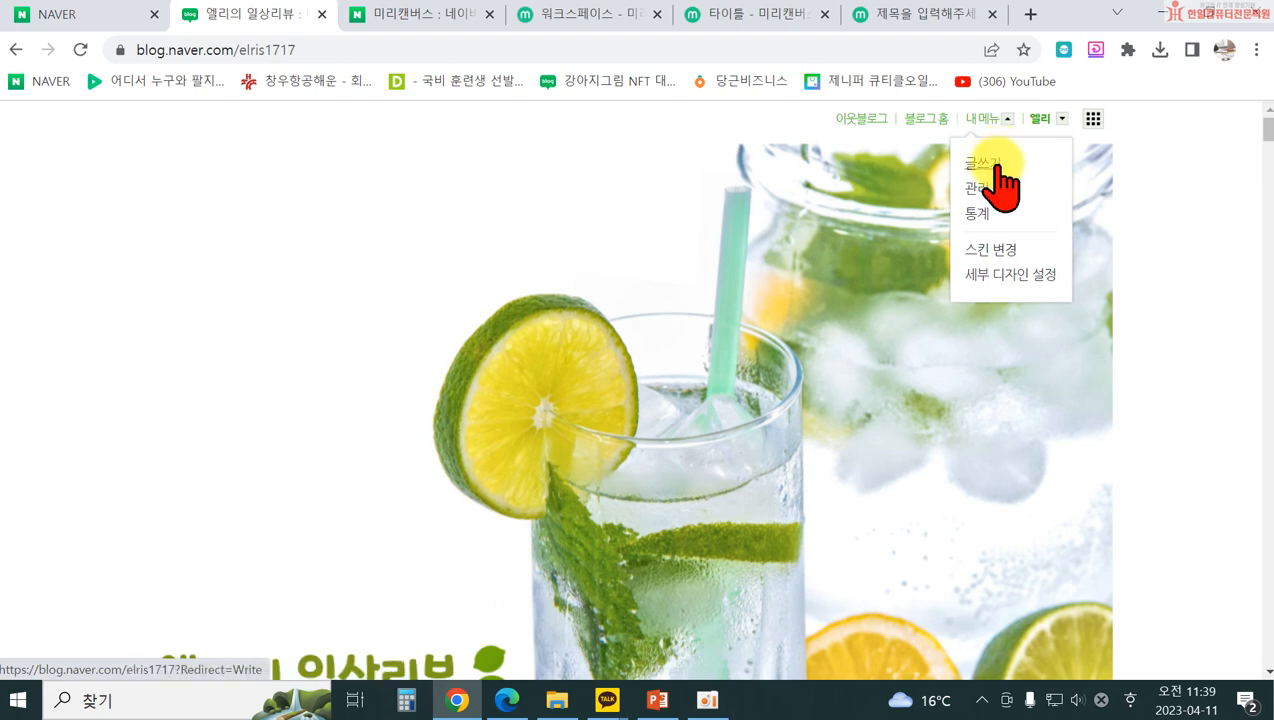
{"action": "left_click", "coordinate": [997, 167]}
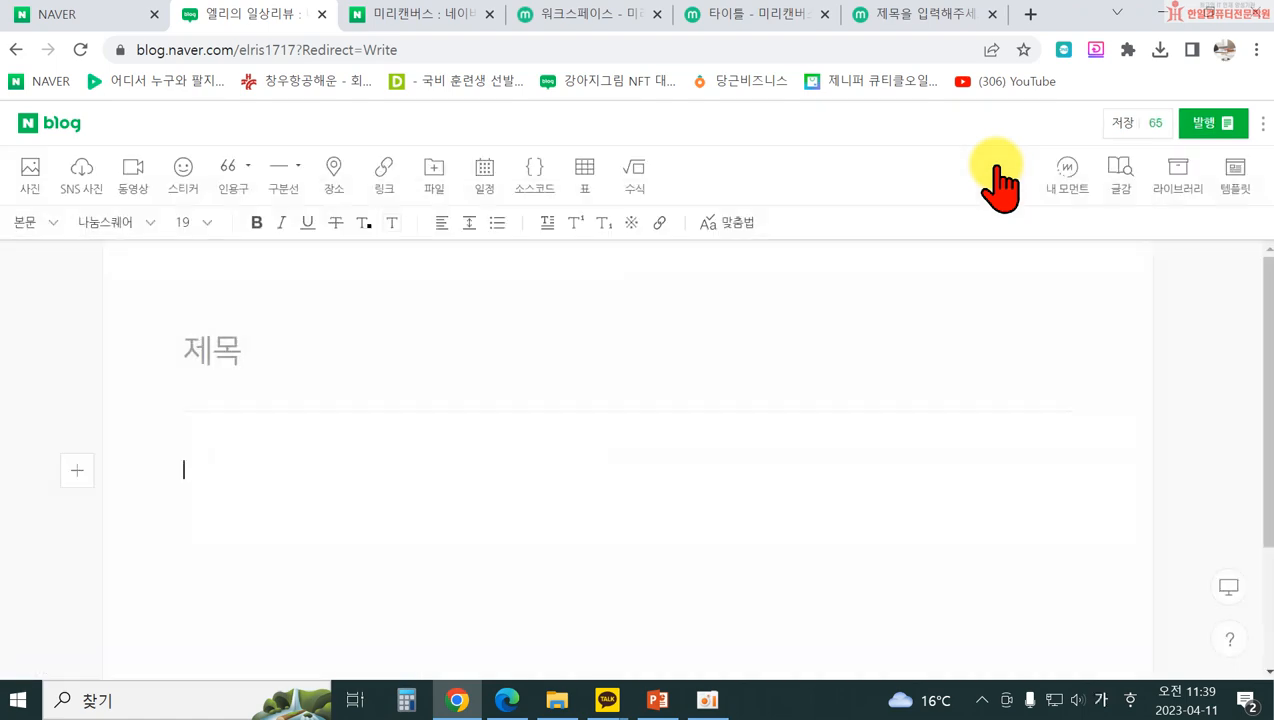
{"action": "left_click", "coordinate": [201, 366]}
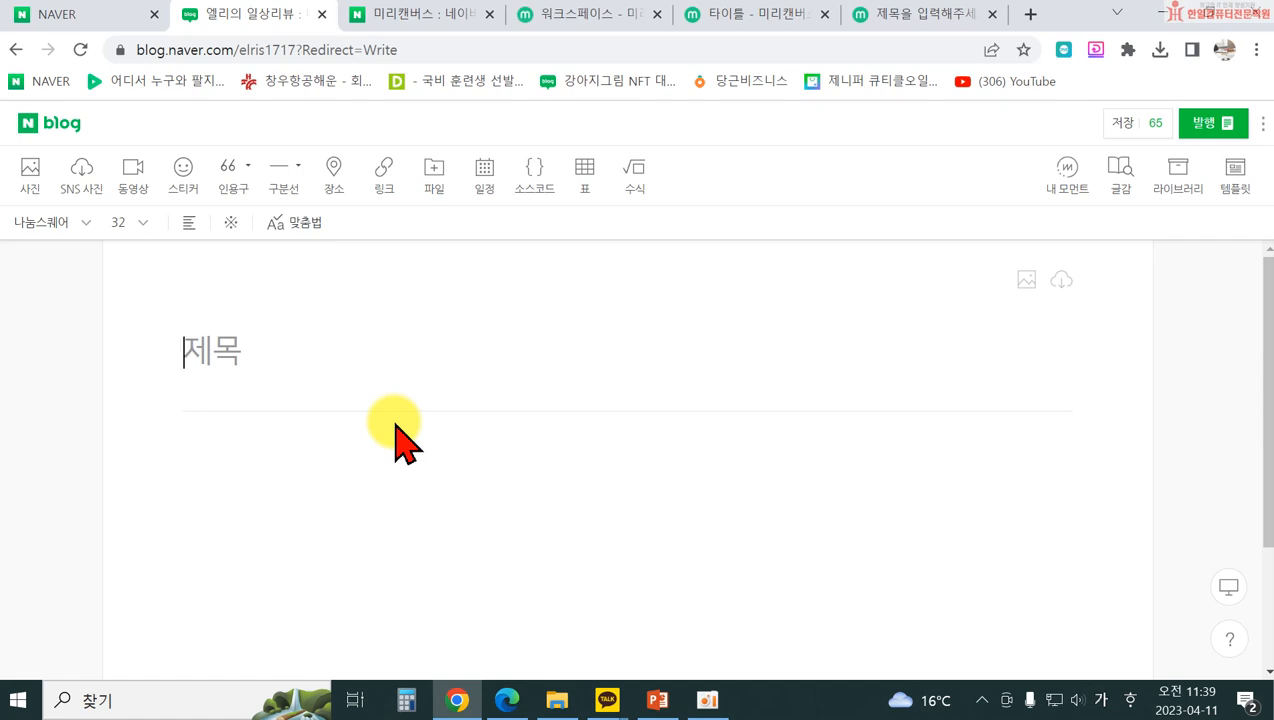
{"action": "type", "text": "ㅇ"}
{"action": "key", "text": "BackSpace"}
{"action": "type", "text": "엘리의"}
{"action": "type", "text": " 일상리뷰 블록 "}
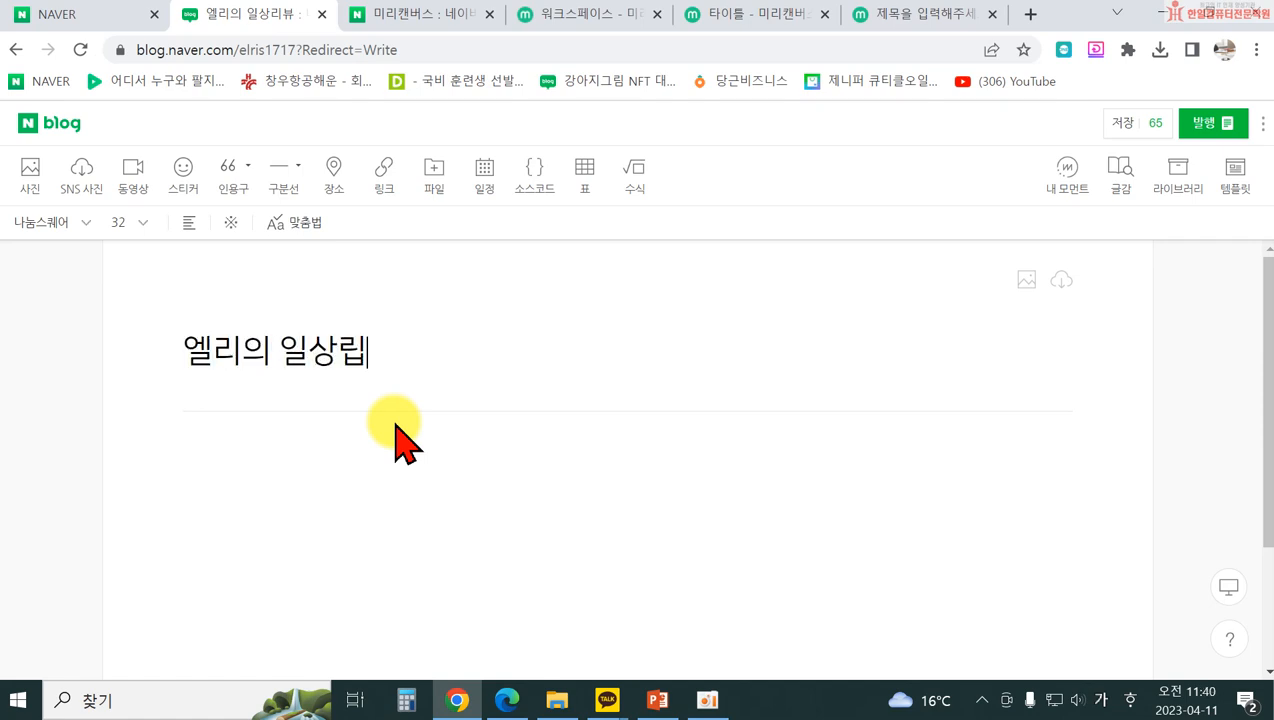
{"action": "type", "text": "ㅡ 시;자"}
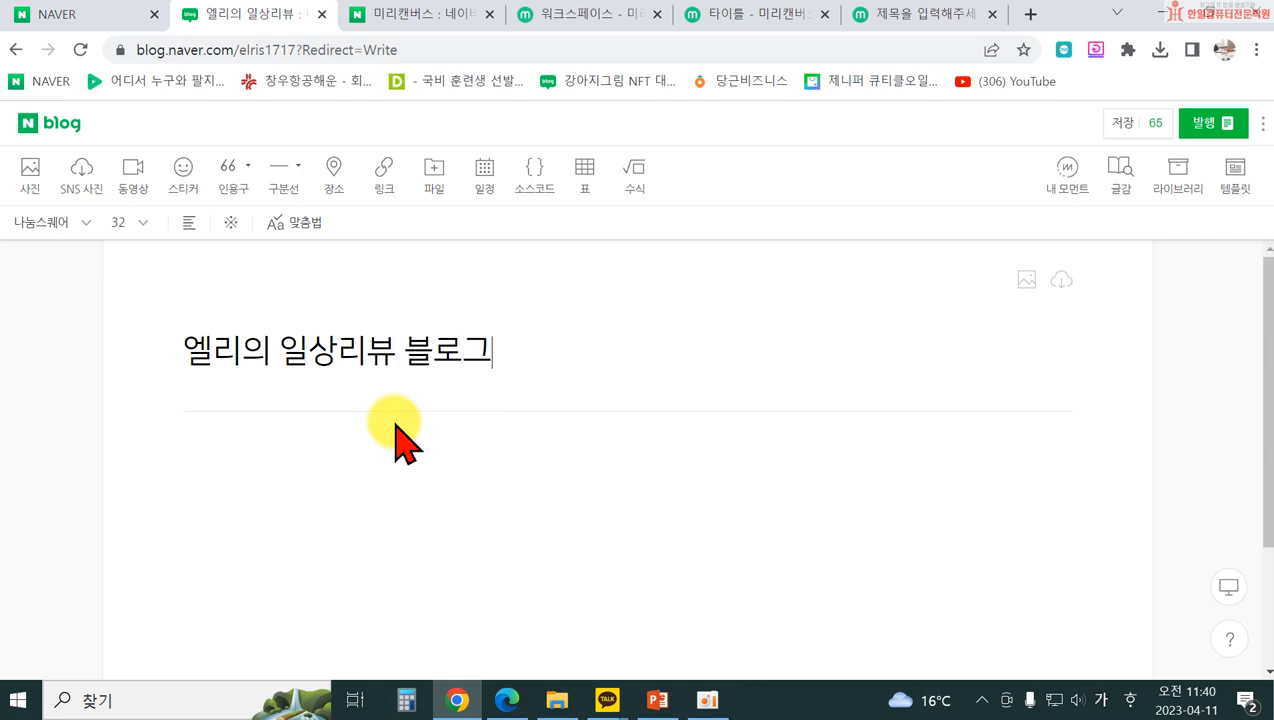
{"action": "key", "text": "BackSpace"}
{"action": "key", "text": "BackSpace"}
{"action": "key", "text": "BackSpace"}
{"action": "type", "text": "작"}
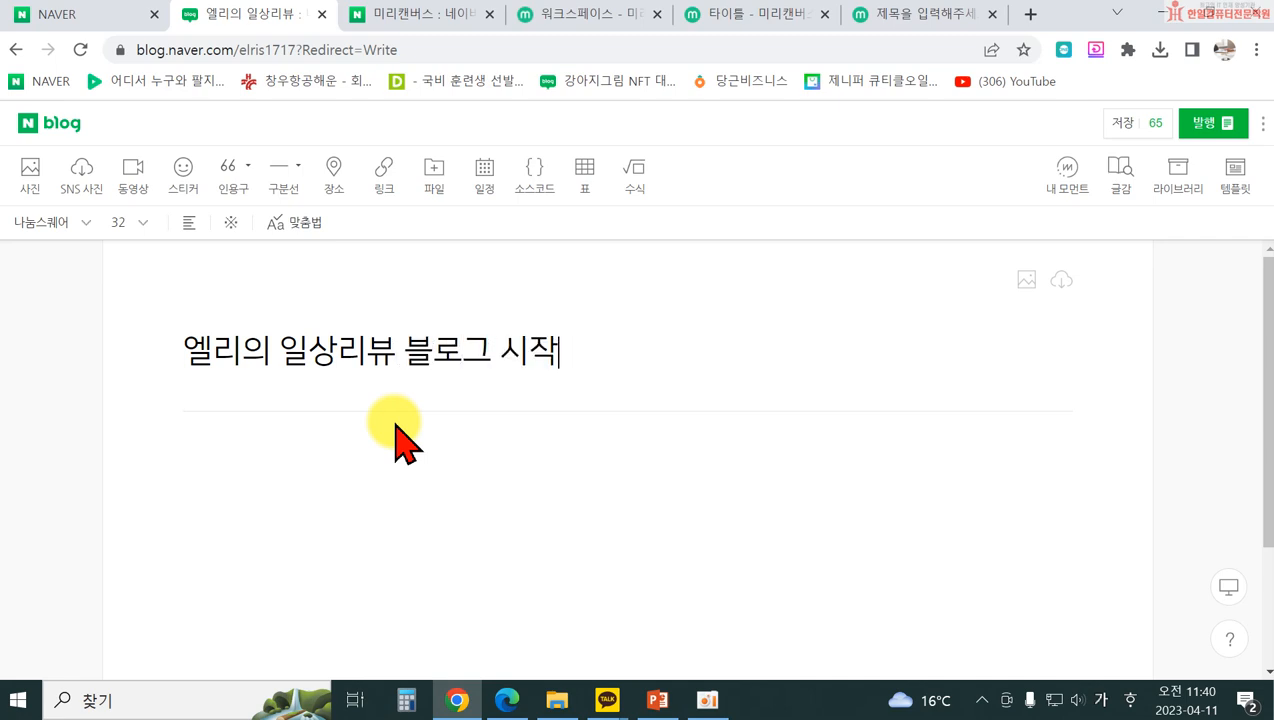
- Write the first body line "건강과 함께 즐거운 여행을 다니며 느꼈던 점들을 공유하고자 블로그를 개설하였습니다."
{"action": "left_click", "coordinate": [290, 514]}
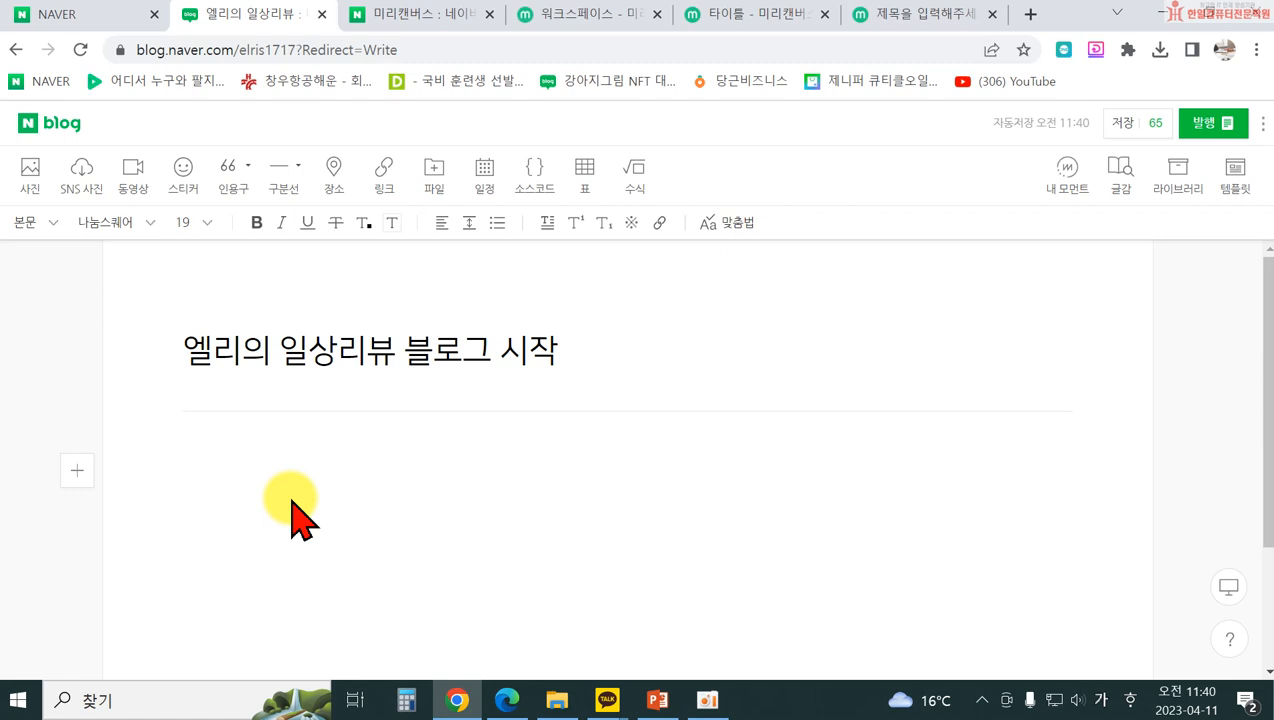
{"action": "type", "text": "건강ㄱ"}
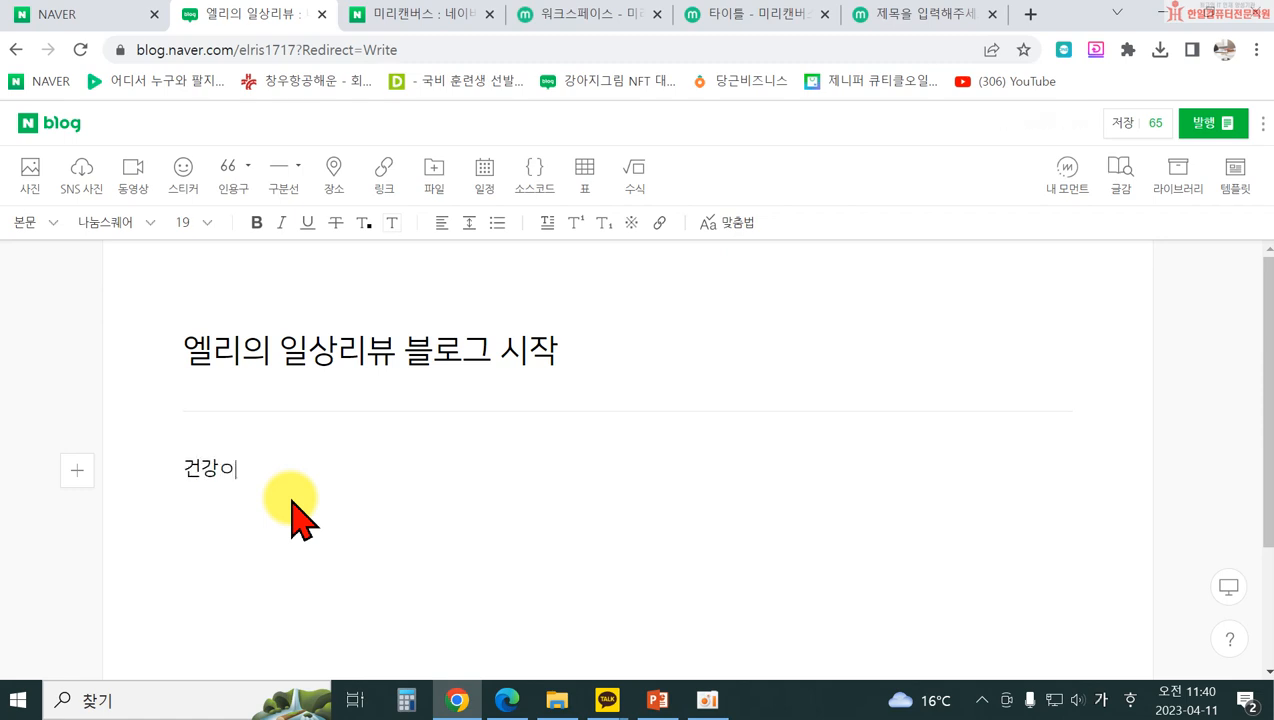
{"action": "type", "text": "과 함께 즐"}
{"action": "type", "text": "거운 여행을 다님"}
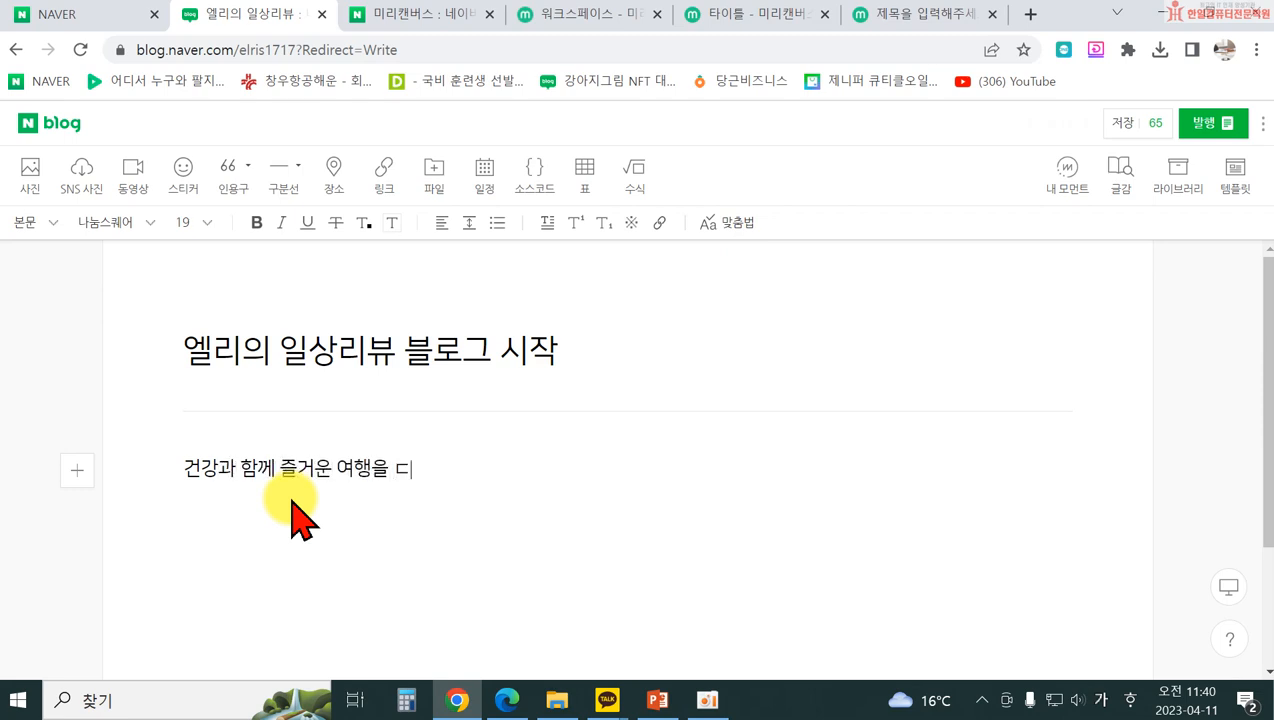
{"action": "type", "text": "며 느꼈던"}
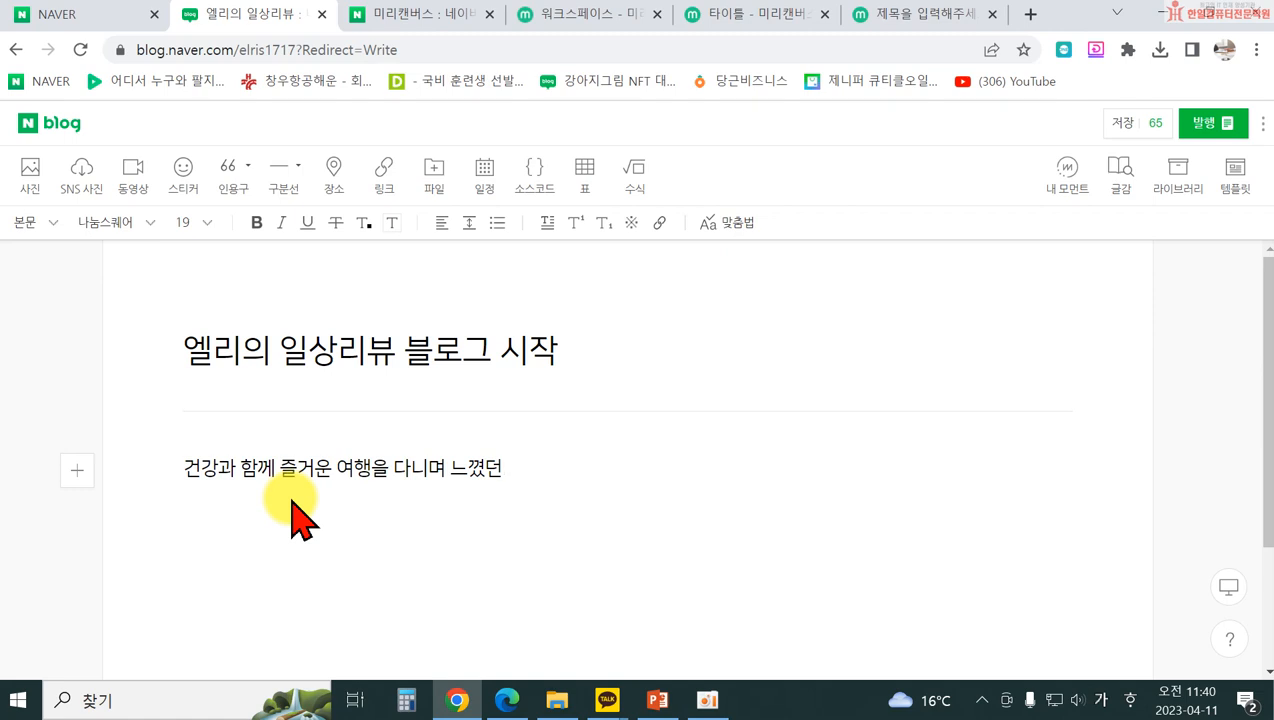
{"action": "type", "text": "점들을 공융"}
{"action": "type", "text": "하고자 블로그를 ㅐㄱ시"}
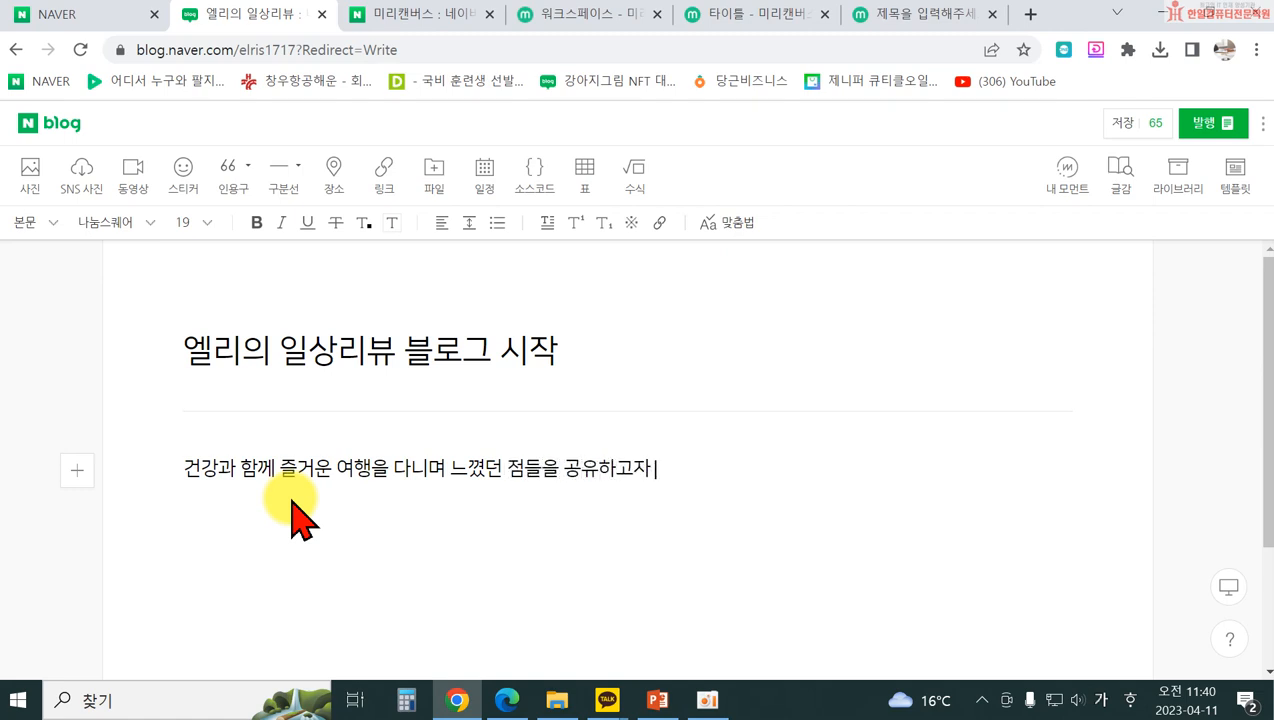
{"action": "key", "text": "BackSpace"}
{"action": "key", "text": "BackSpace"}
{"action": "key", "text": "BackSpace"}
{"action": "type", "text": "개설하여ㅆ습니다."}
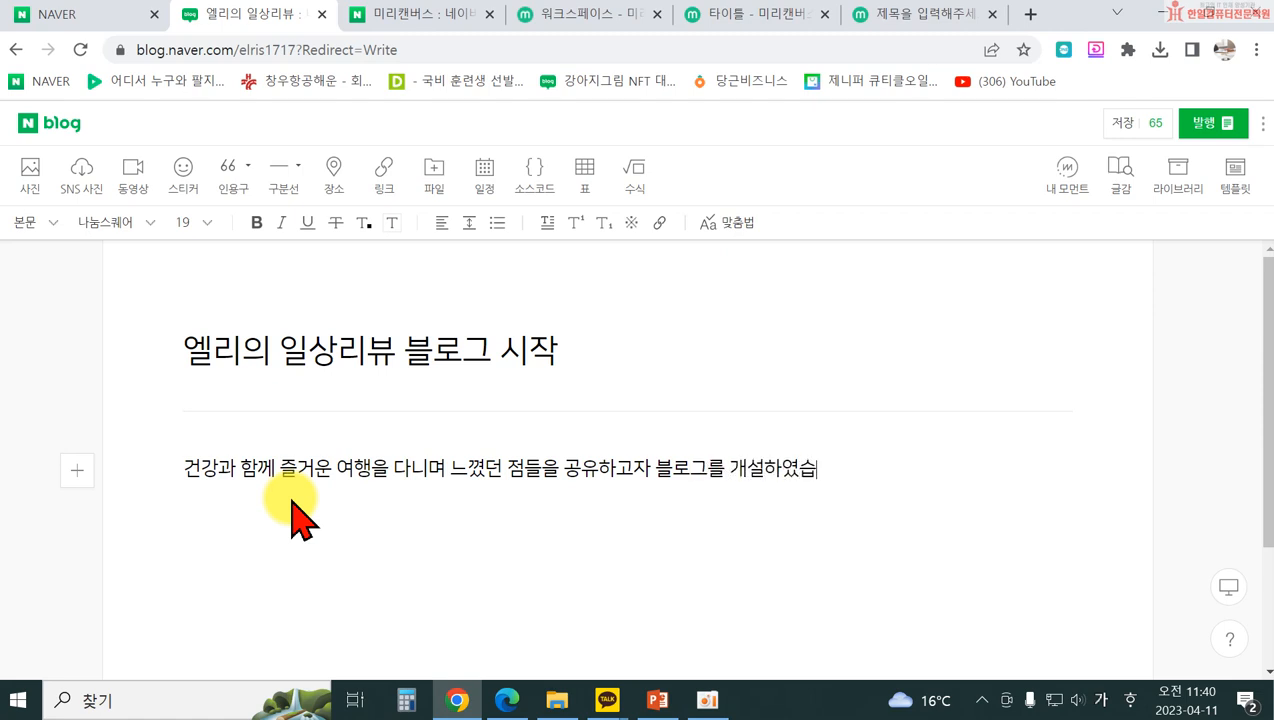
- Add a second body line reading "엘리의 일상리뷰 블로그를 시작합니다.!"
{"action": "key", "text": "Return"}
{"action": "type", "text": "엘리의 이"}
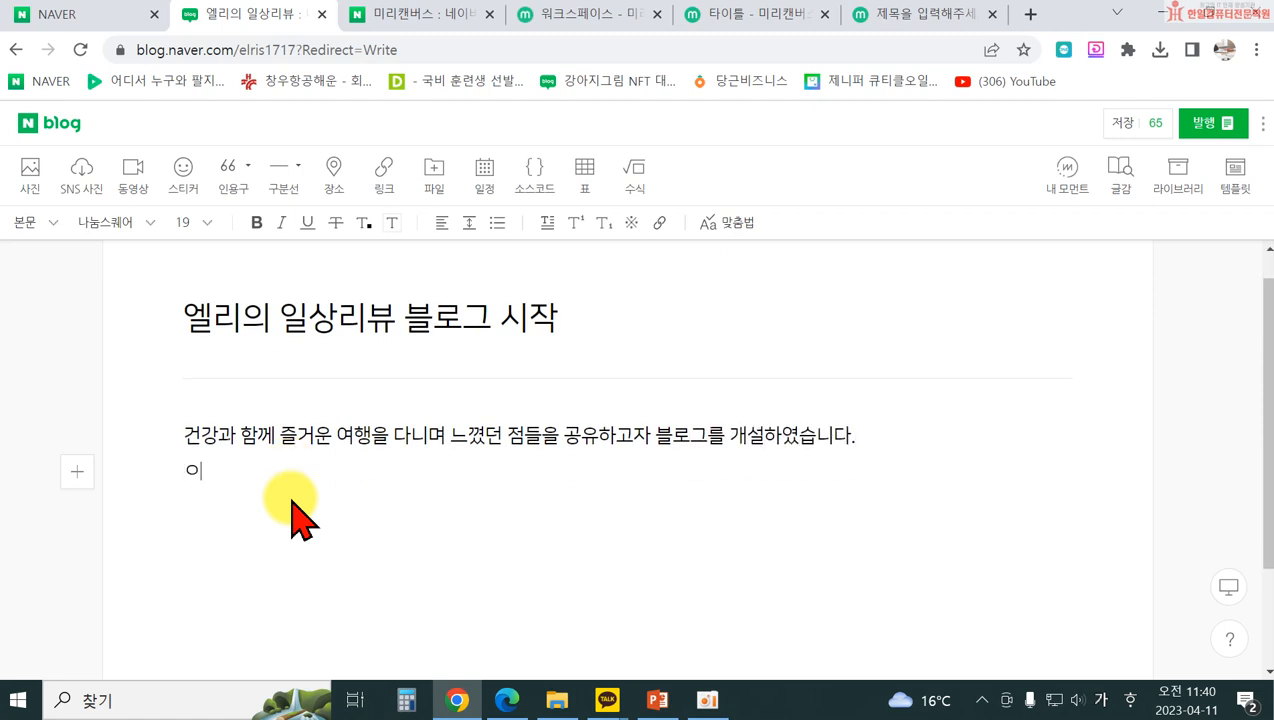
{"action": "type", "text": "ㄹ상리뷰 블로그르"}
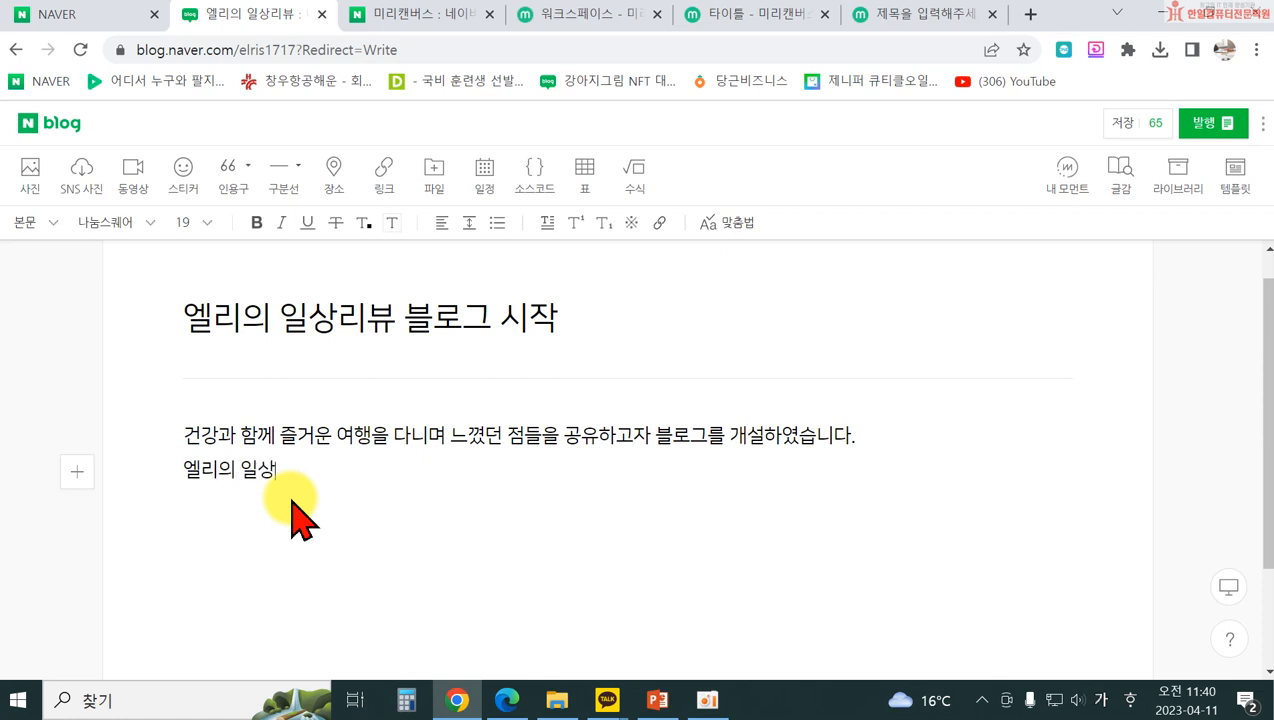
{"action": "type", "text": "ㄹ 시"}
{"action": "key", "text": "BackSpace"}
{"action": "key", "text": "BackSpace"}
{"action": "key", "text": "BackSpace"}
{"action": "type", "text": "를 시작합니다.!!"}
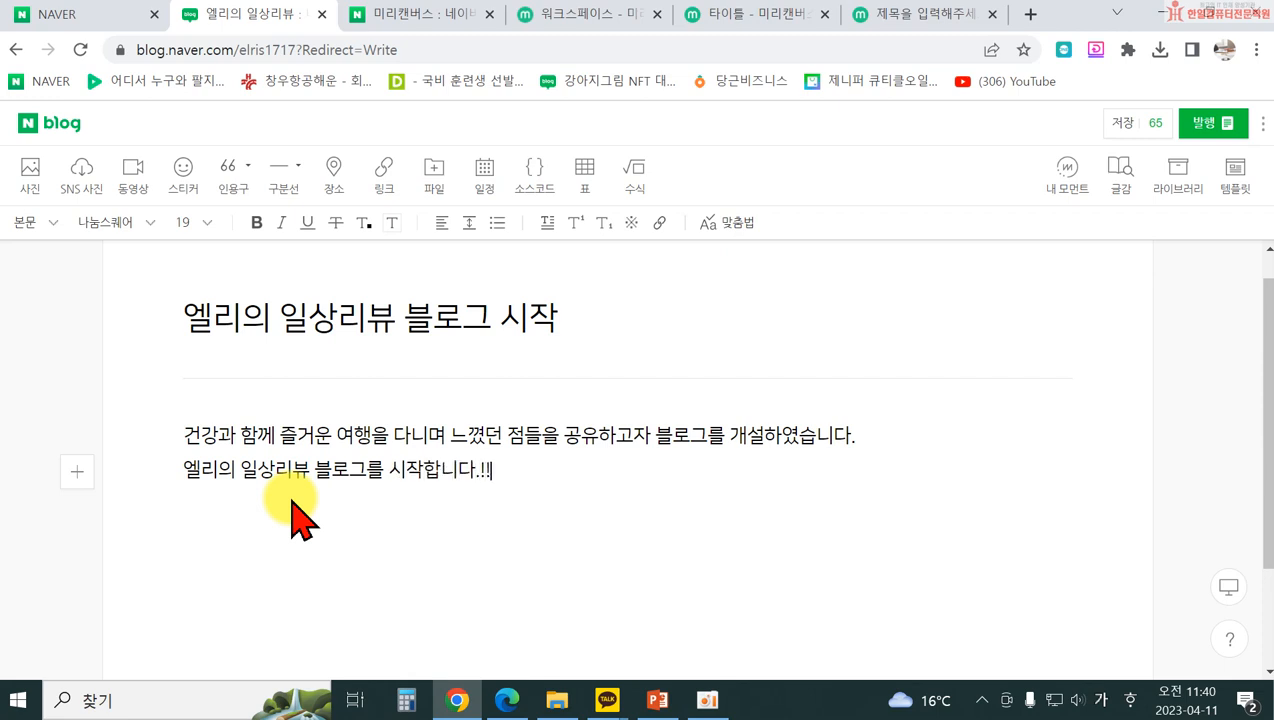
{"action": "key", "text": "BackSpace"}
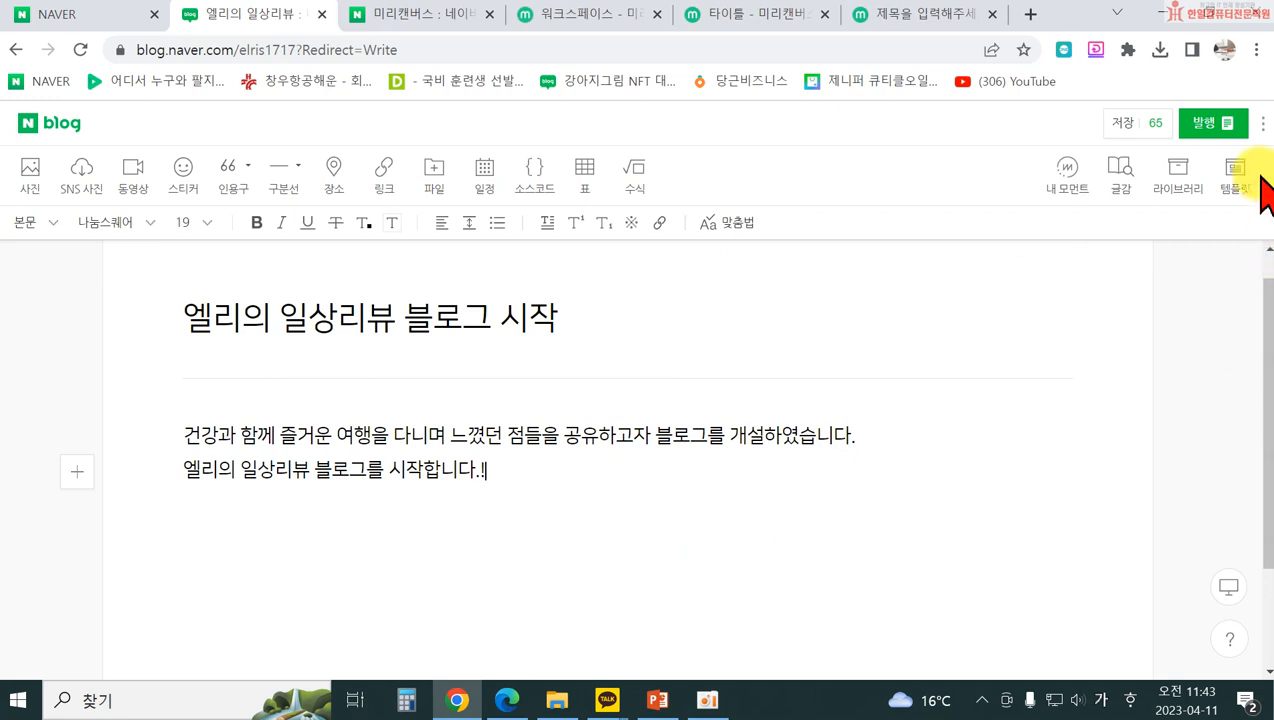
- Open the post's publishing settings and set its category to 일상을 누려요
{"action": "left_click", "coordinate": [1204, 136]}
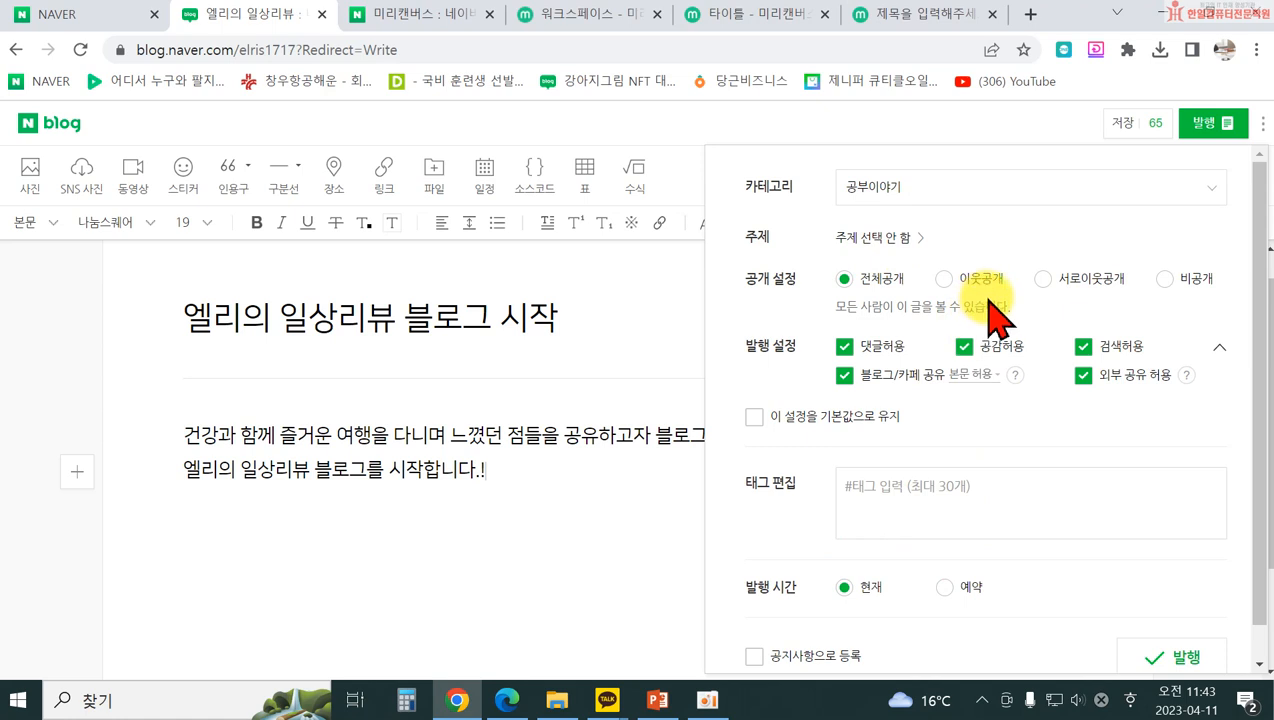
{"action": "left_click", "coordinate": [986, 187]}
{"action": "scroll", "coordinate": [900, 295], "scroll_direction": "down", "scroll_amount": 3}
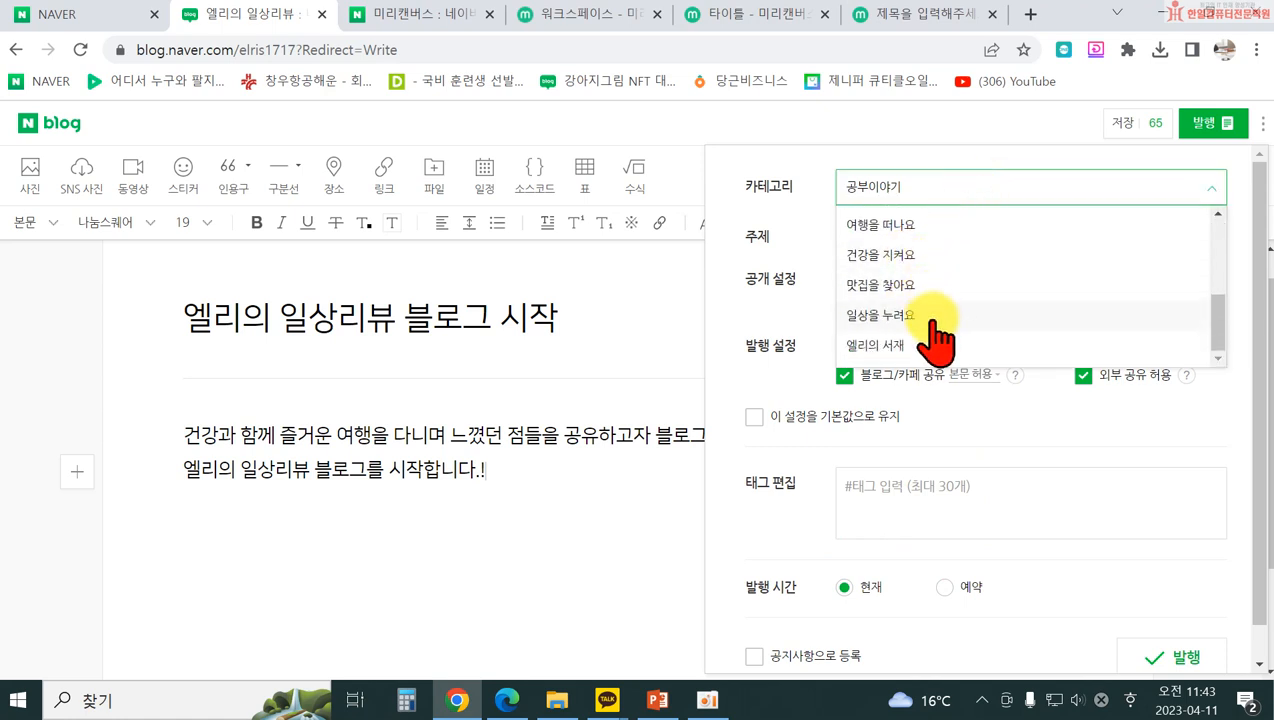
{"action": "left_click", "coordinate": [930, 318]}
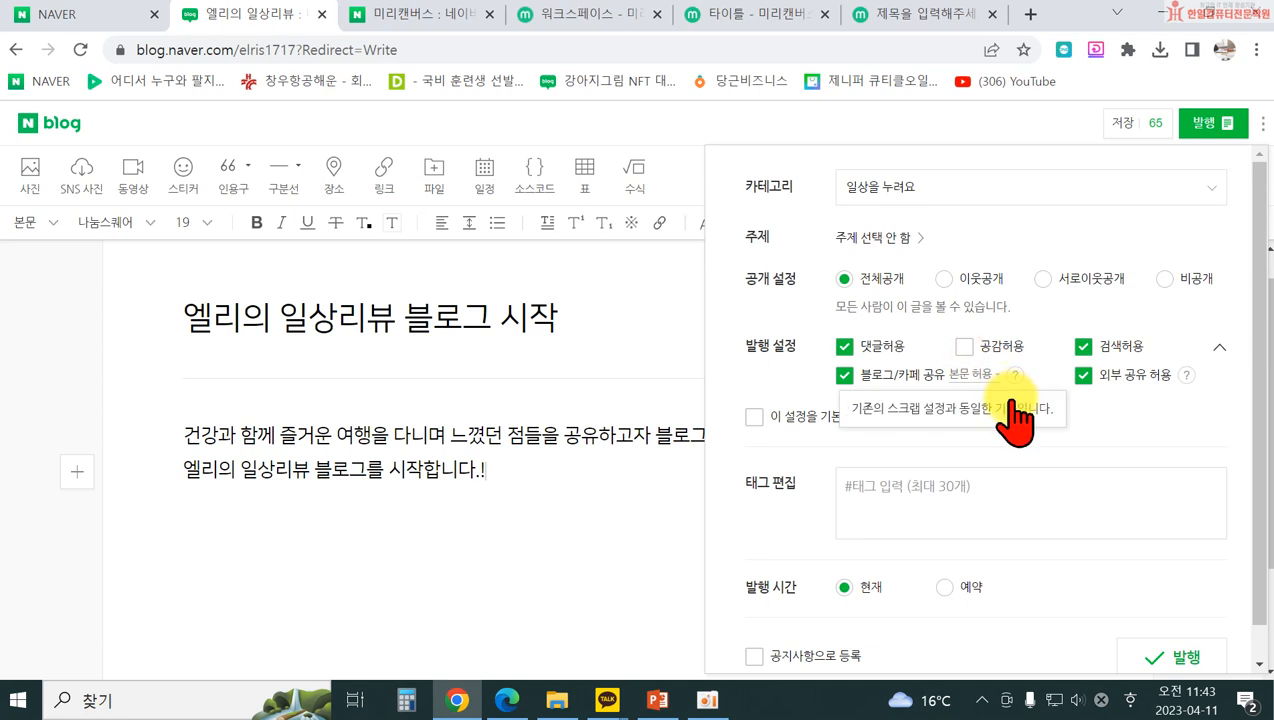
- Enable 공감허용, keep the publishing settings as the default, and publish the post
{"action": "left_click", "coordinate": [962, 349]}
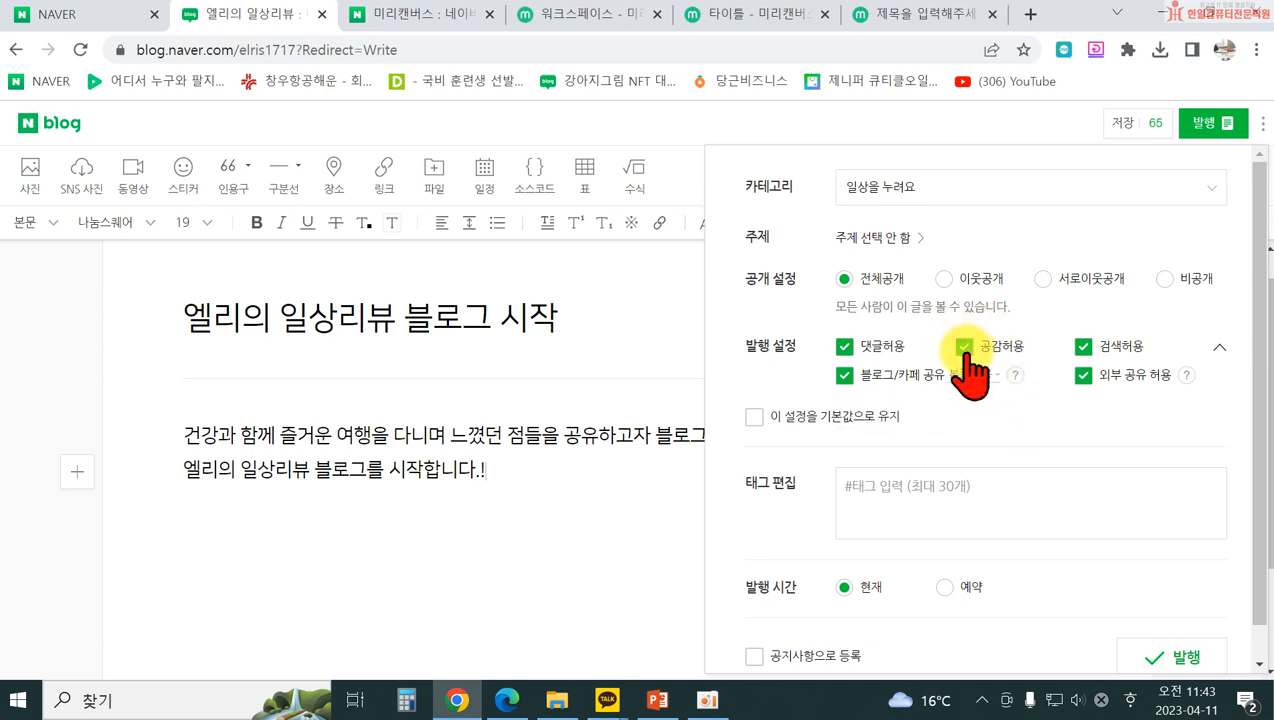
{"action": "left_click", "coordinate": [748, 419]}
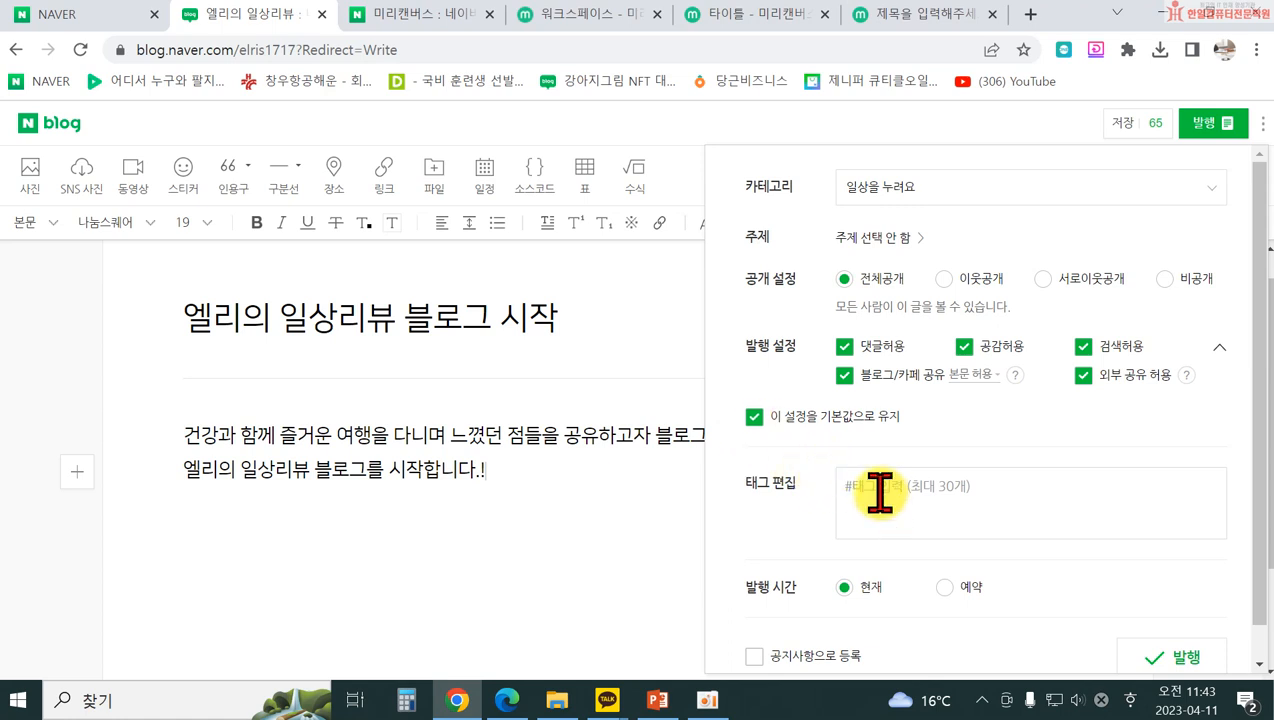
{"action": "left_click", "coordinate": [1158, 660]}
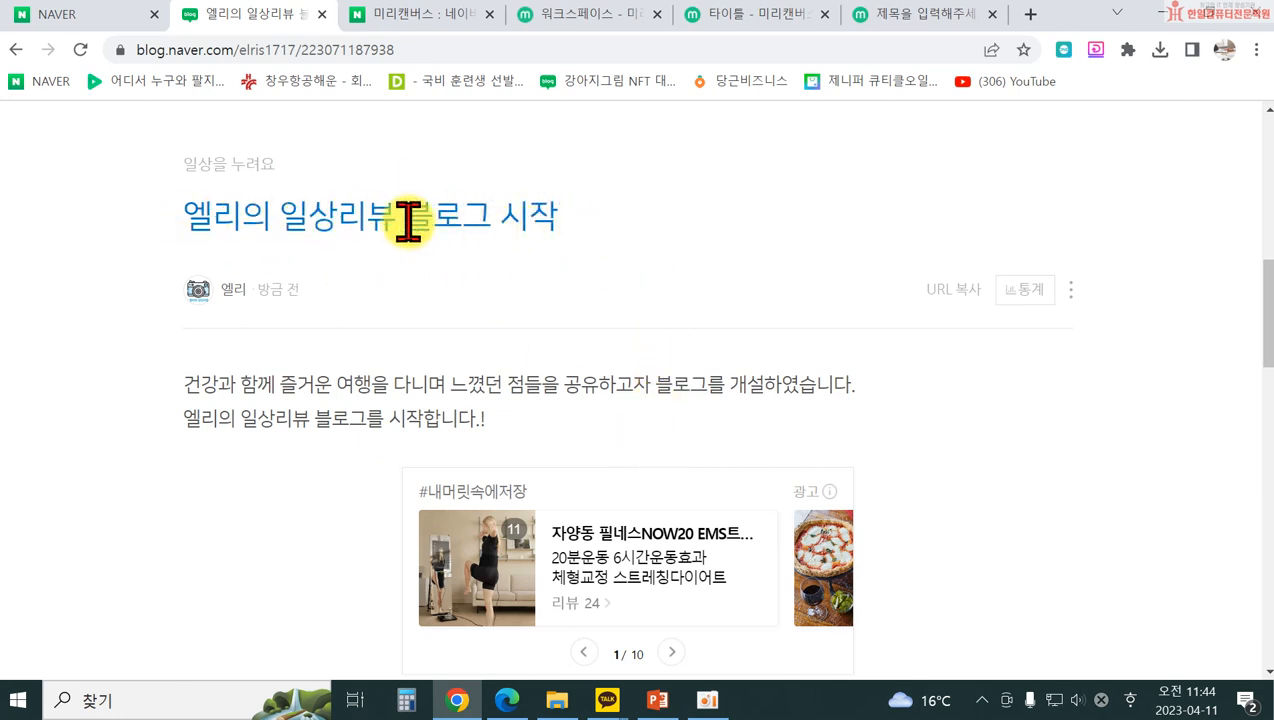
- Review the published post's category, title and body text, along with the blog header and its 내 메뉴 options
{"action": "scroll", "coordinate": [480, 245], "scroll_direction": "up", "scroll_amount": 4}
{"action": "scroll", "coordinate": [945, 165], "scroll_direction": "up", "scroll_amount": 4}
{"action": "left_click", "coordinate": [986, 120]}
{"action": "left_click", "coordinate": [1229, 221]}
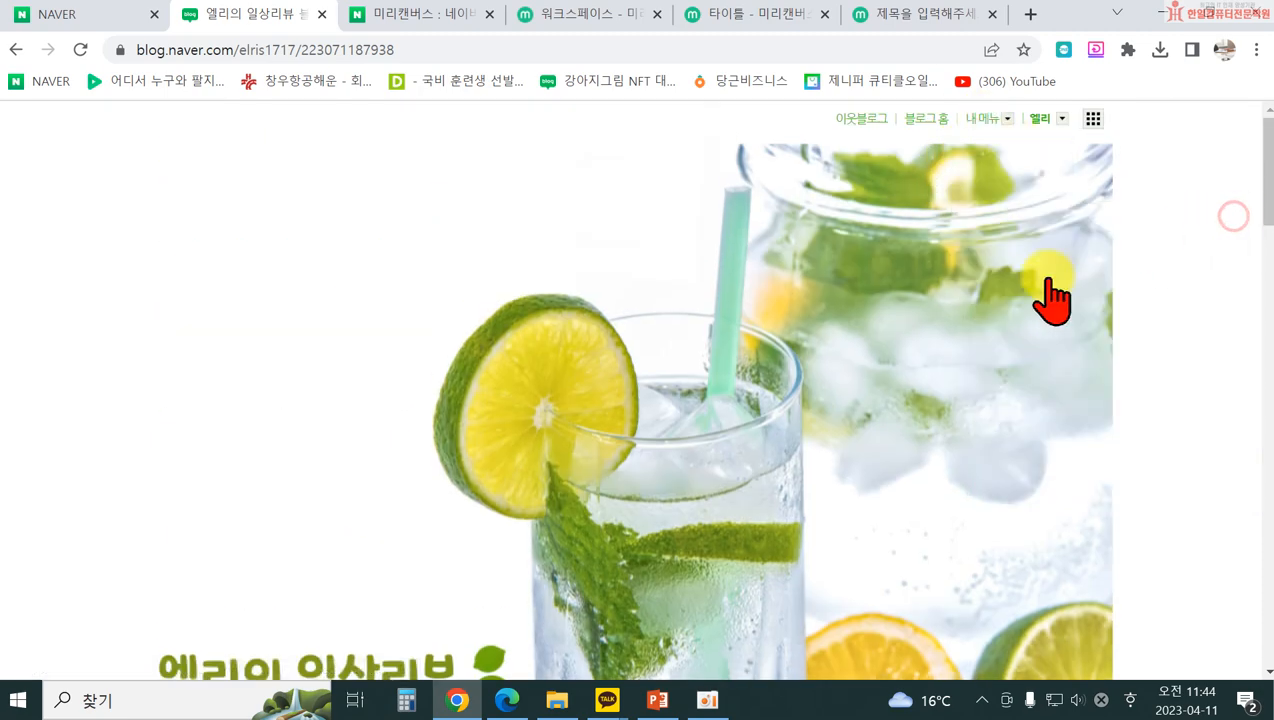
{"action": "left_click", "coordinate": [985, 119]}
{"action": "scroll", "coordinate": [1118, 361], "scroll_direction": "down", "scroll_amount": 10}
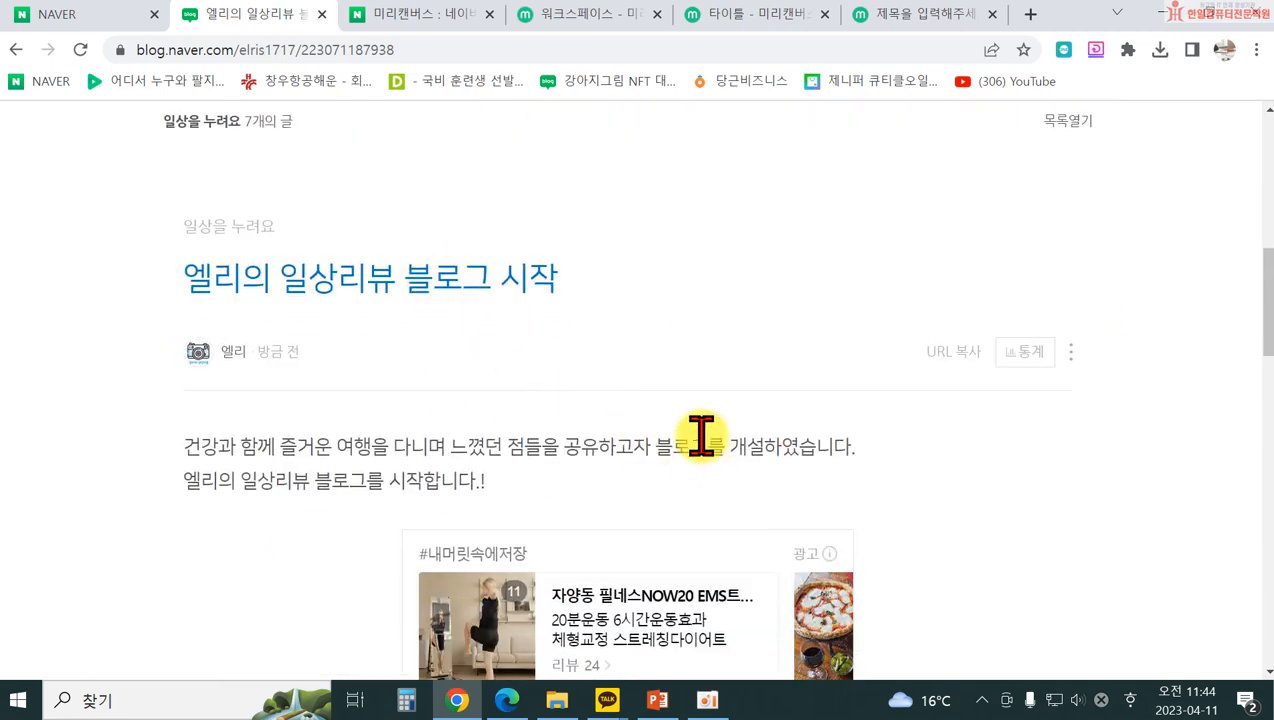
{"action": "scroll", "coordinate": [697, 437], "scroll_direction": "up", "scroll_amount": 1}
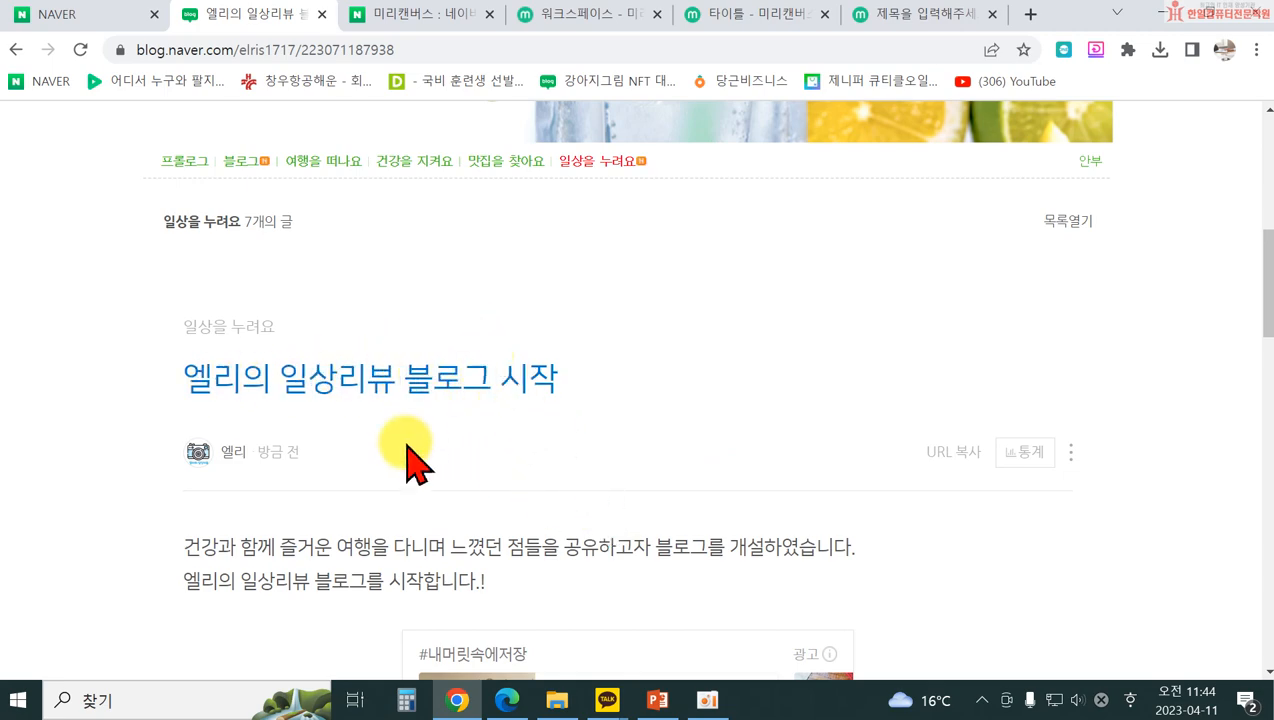
- Open the published post 엘리의 일상리뷰 블로그 시작 for editing
{"action": "scroll", "coordinate": [995, 318], "scroll_direction": "up", "scroll_amount": 8}
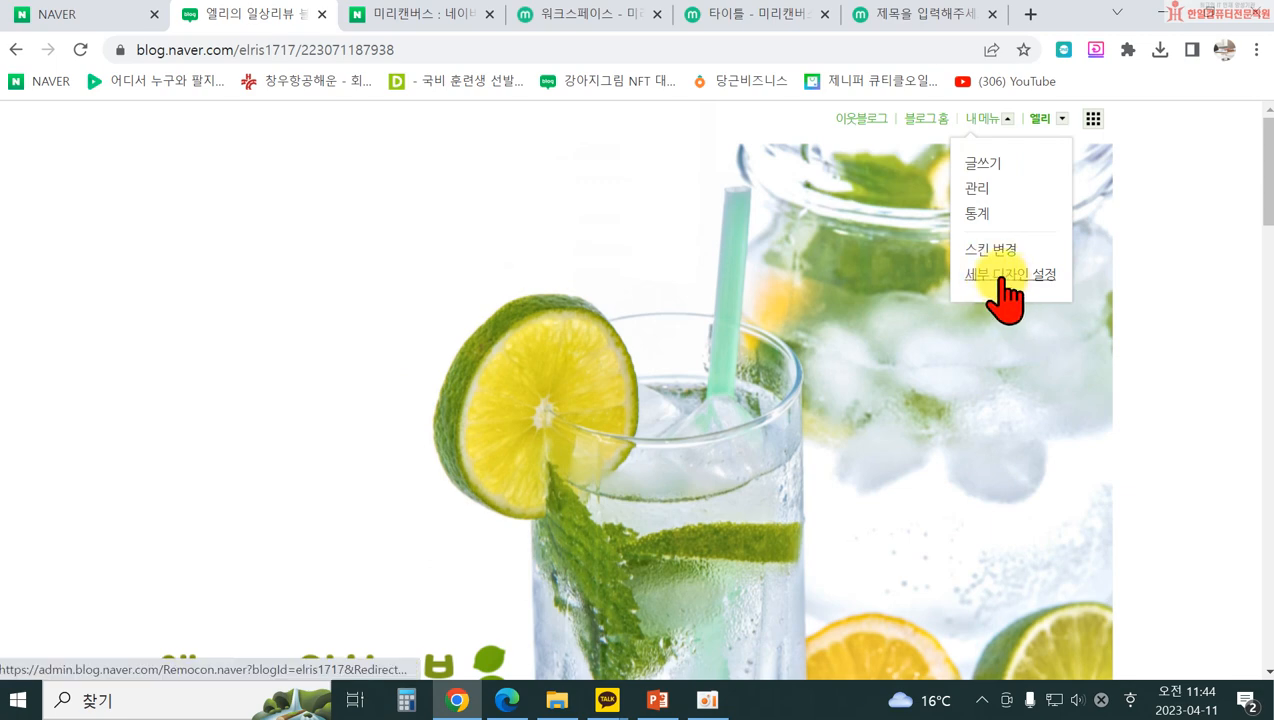
{"action": "scroll", "coordinate": [222, 583], "scroll_direction": "down", "scroll_amount": 2}
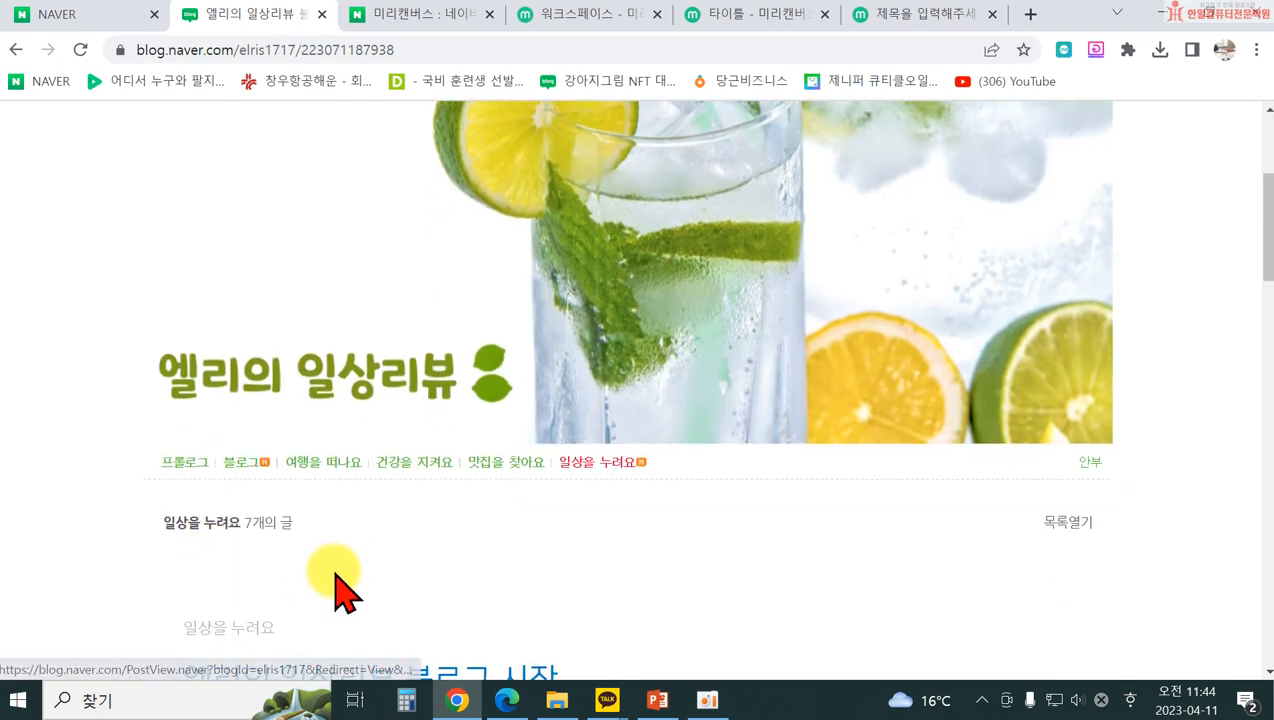
{"action": "scroll", "coordinate": [380, 560], "scroll_direction": "down", "scroll_amount": 2}
{"action": "scroll", "coordinate": [578, 555], "scroll_direction": "down", "scroll_amount": 2}
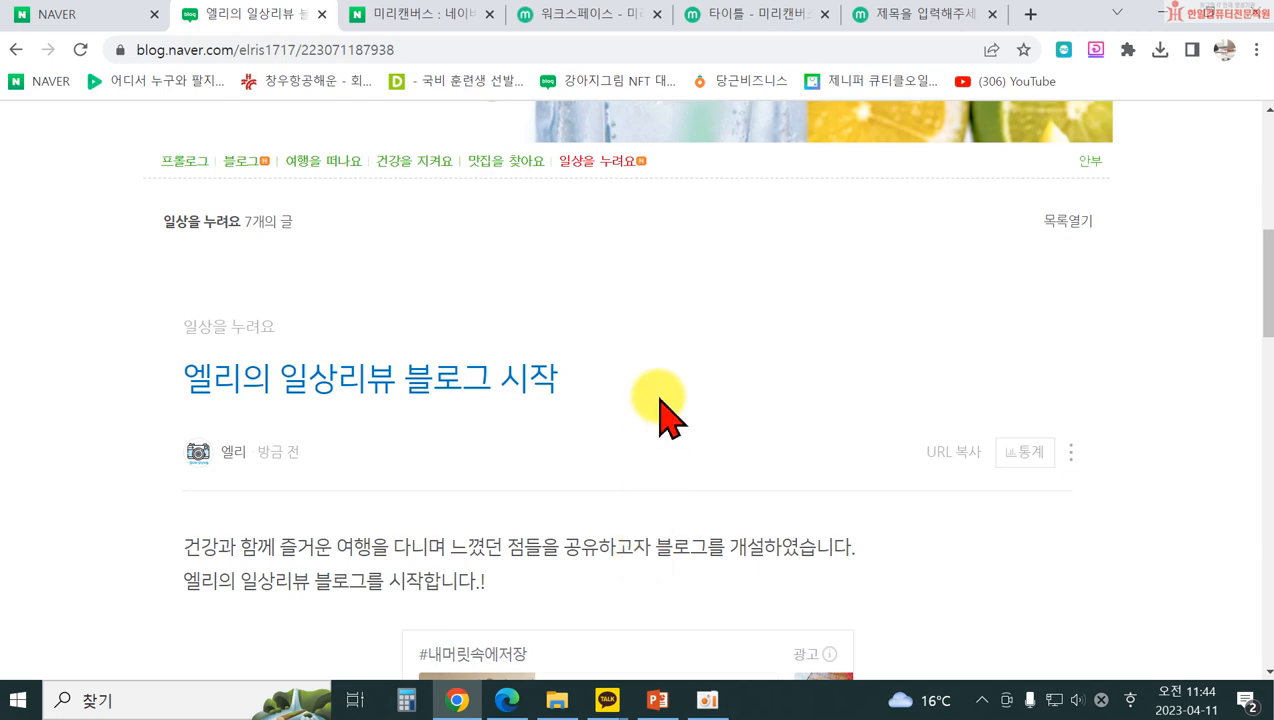
{"action": "scroll", "coordinate": [660, 412], "scroll_direction": "up", "scroll_amount": 1}
{"action": "scroll", "coordinate": [654, 430], "scroll_direction": "down", "scroll_amount": 3}
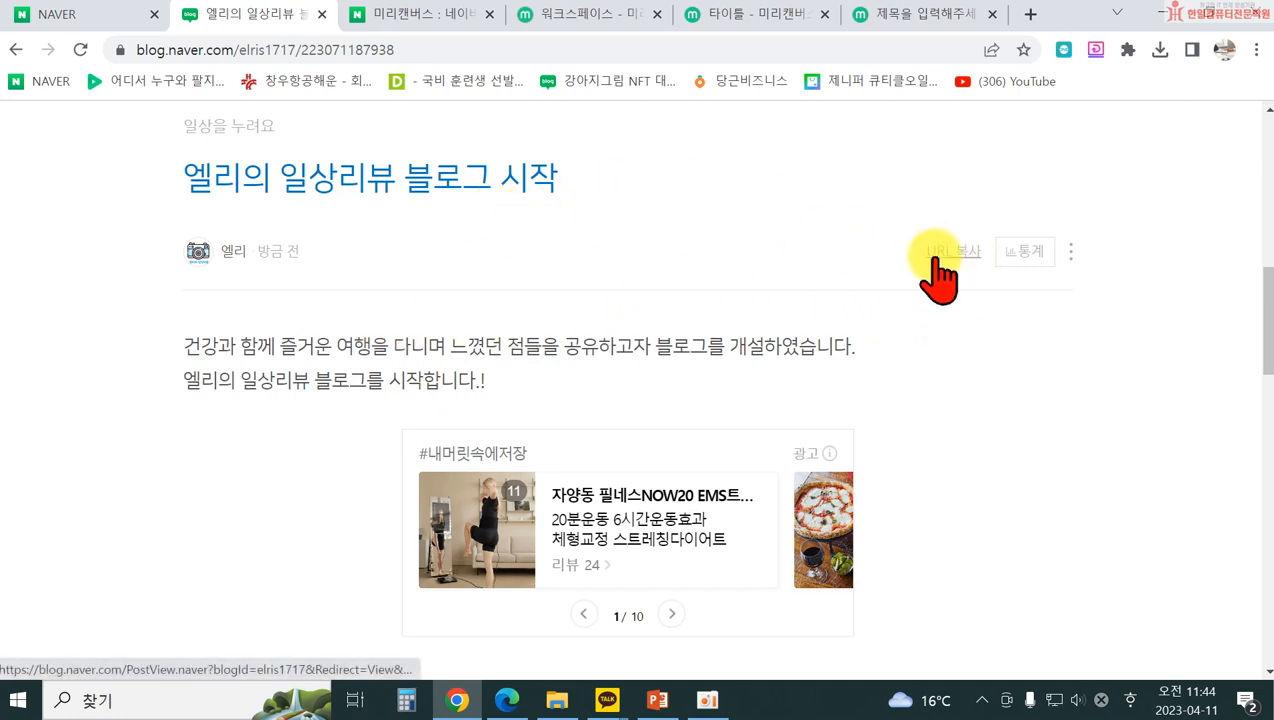
{"action": "left_click", "coordinate": [1072, 252]}
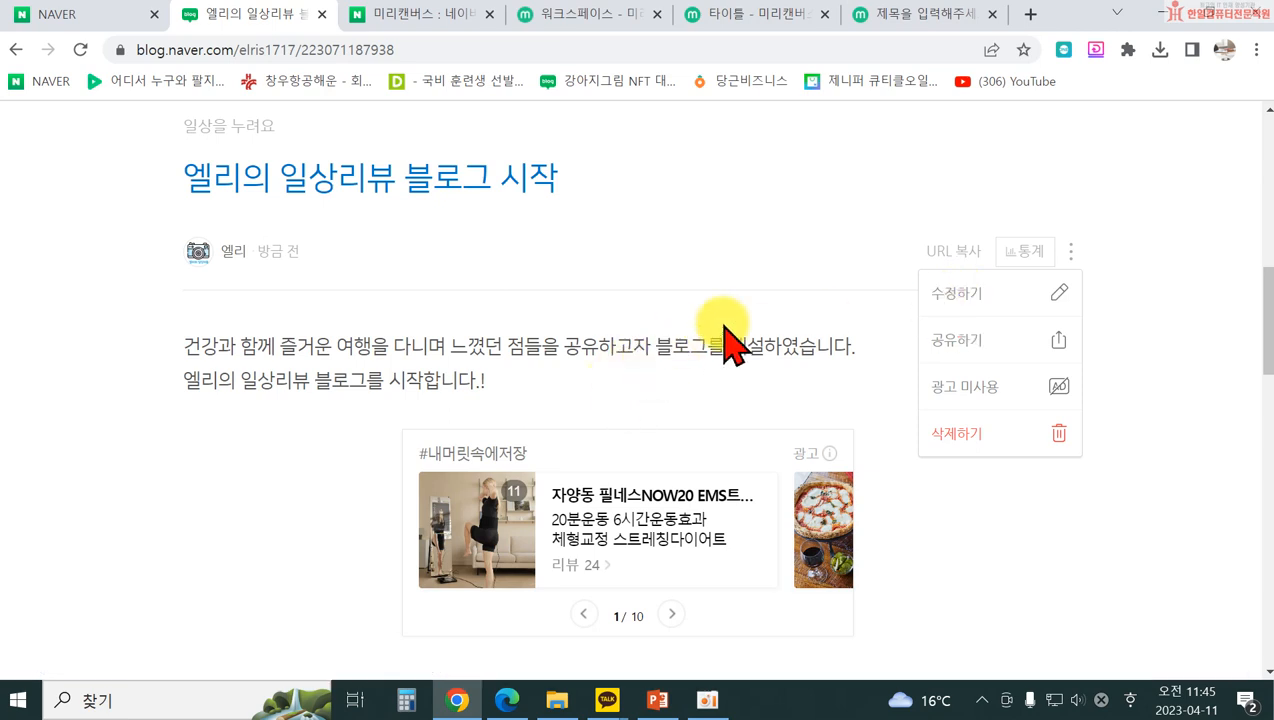
{"action": "left_click", "coordinate": [951, 296]}
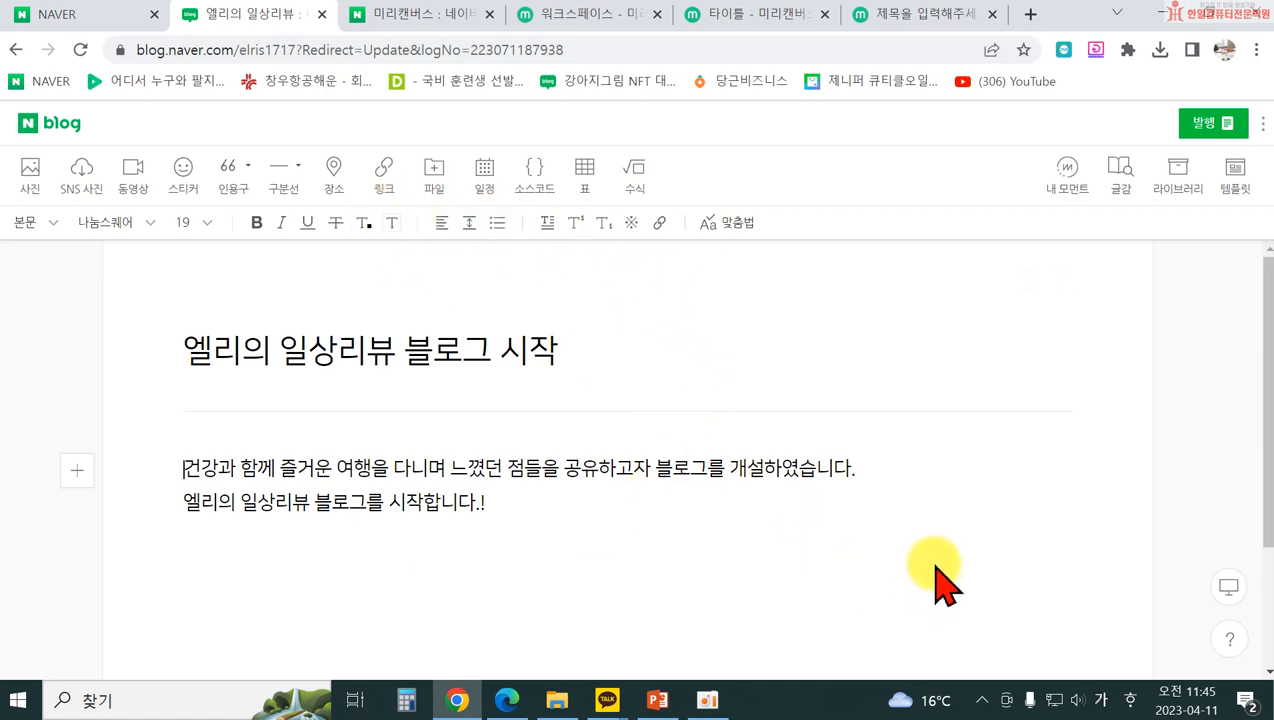
- Insert the photo ben-kolde-FaPxZ88yZrw-unsplash from the 엘리블로그 folder on the line below the post's body text
{"action": "scroll", "coordinate": [816, 541], "scroll_direction": "down", "scroll_amount": 1}
{"action": "left_click", "coordinate": [364, 488]}
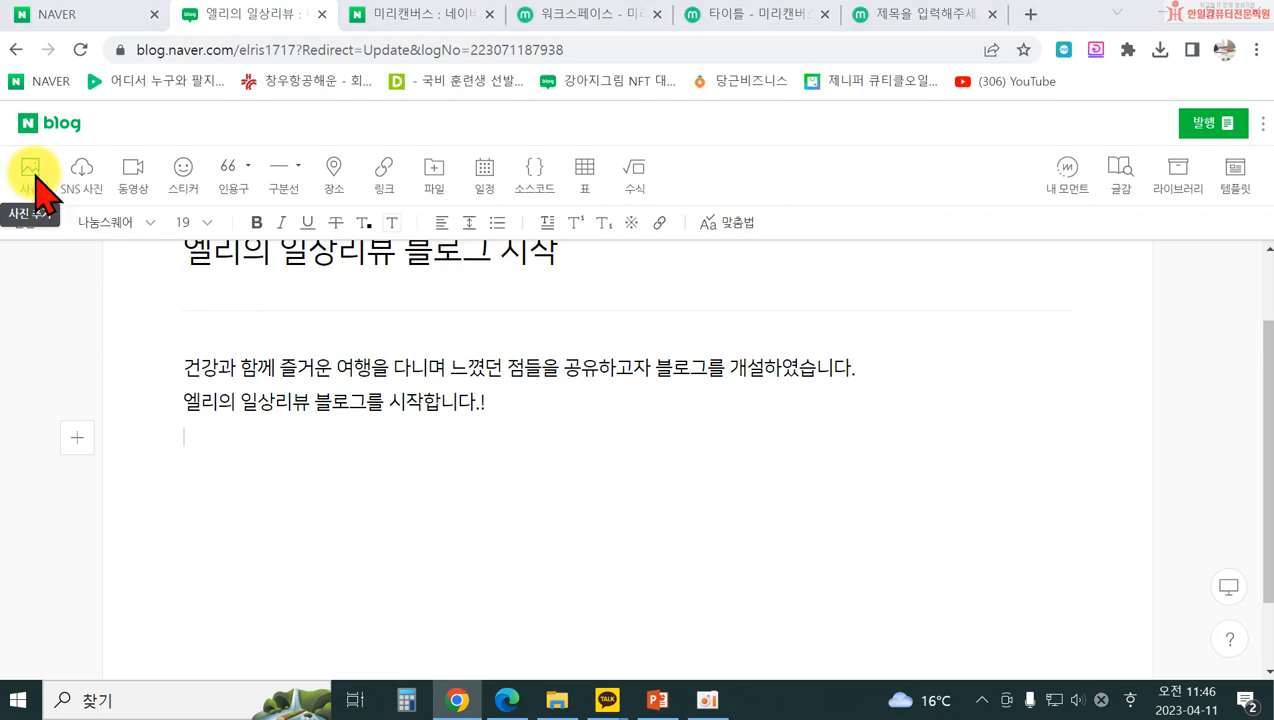
{"action": "left_click", "coordinate": [31, 176]}
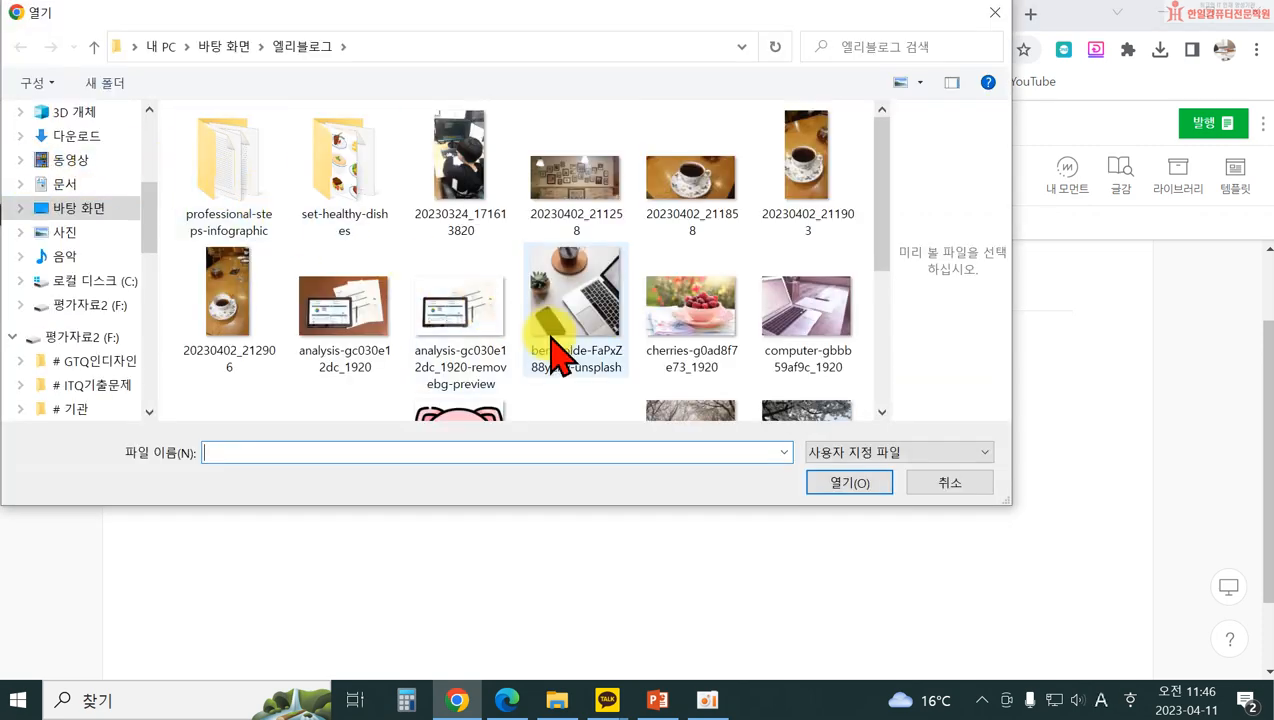
{"action": "scroll", "coordinate": [545, 370], "scroll_direction": "down", "scroll_amount": 1}
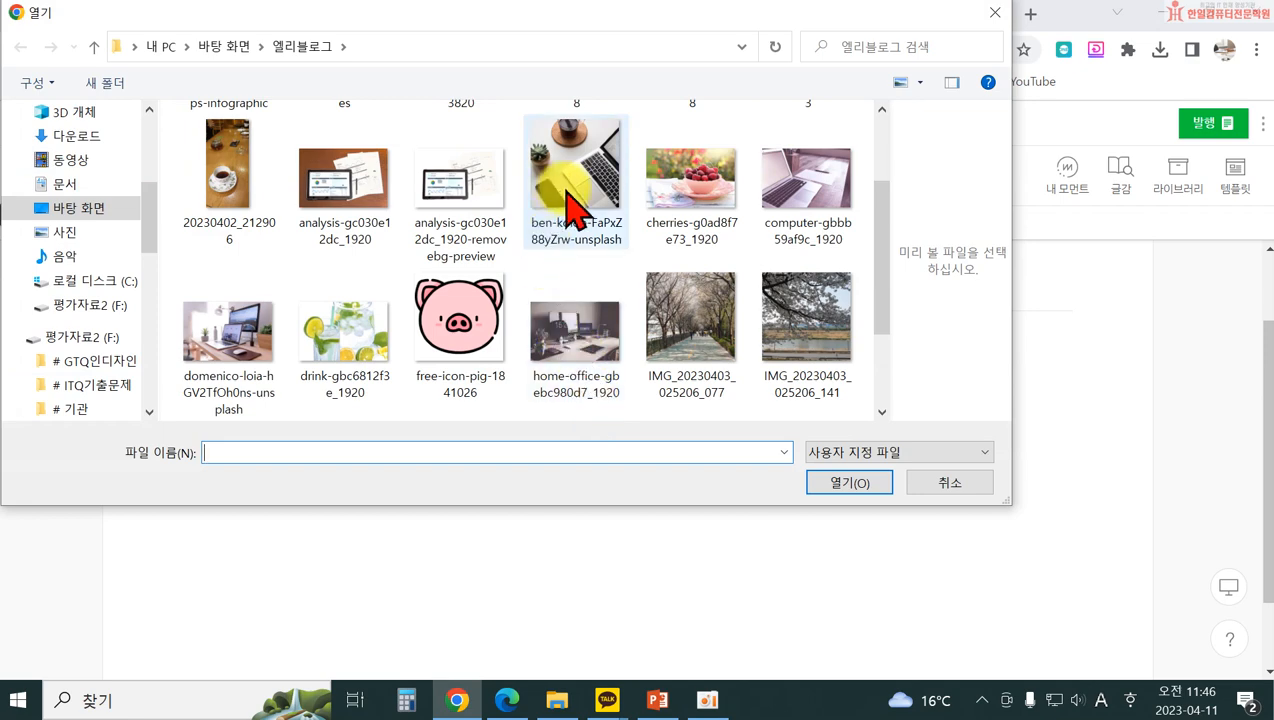
{"action": "scroll", "coordinate": [318, 368], "scroll_direction": "up", "scroll_amount": 1}
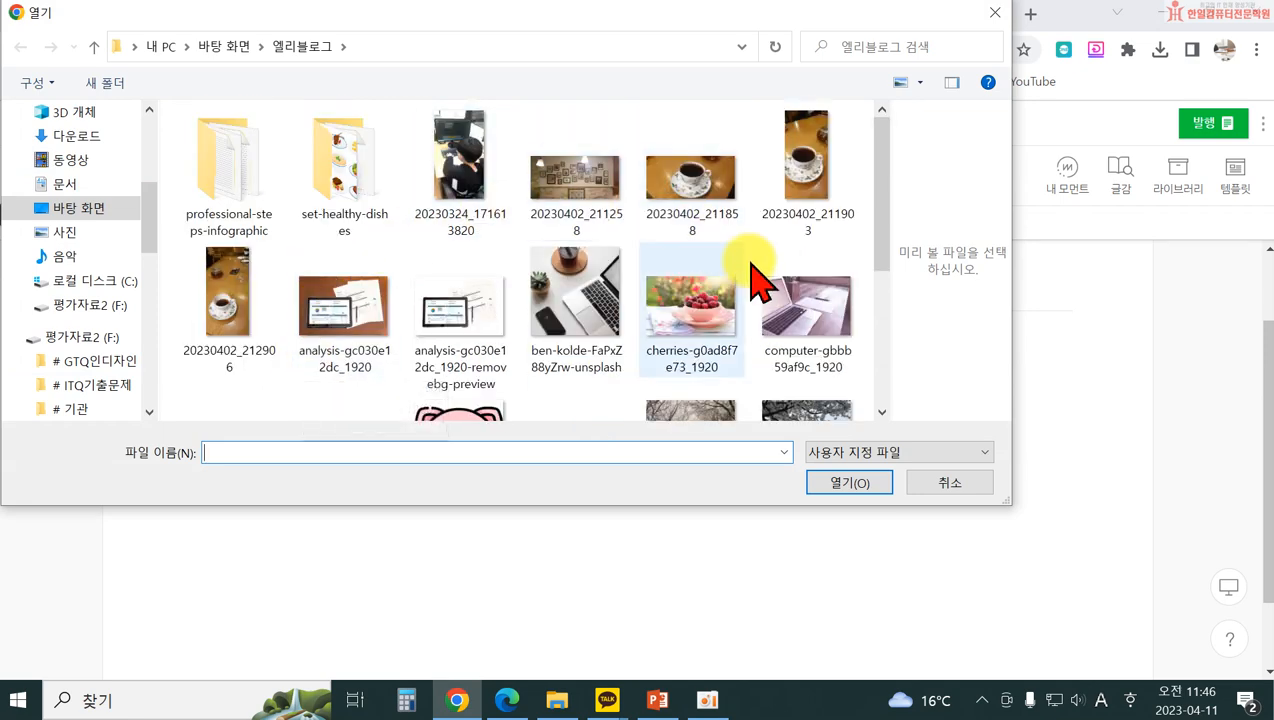
{"action": "scroll", "coordinate": [765, 330], "scroll_direction": "down", "scroll_amount": 1}
{"action": "scroll", "coordinate": [480, 365], "scroll_direction": "up", "scroll_amount": 1}
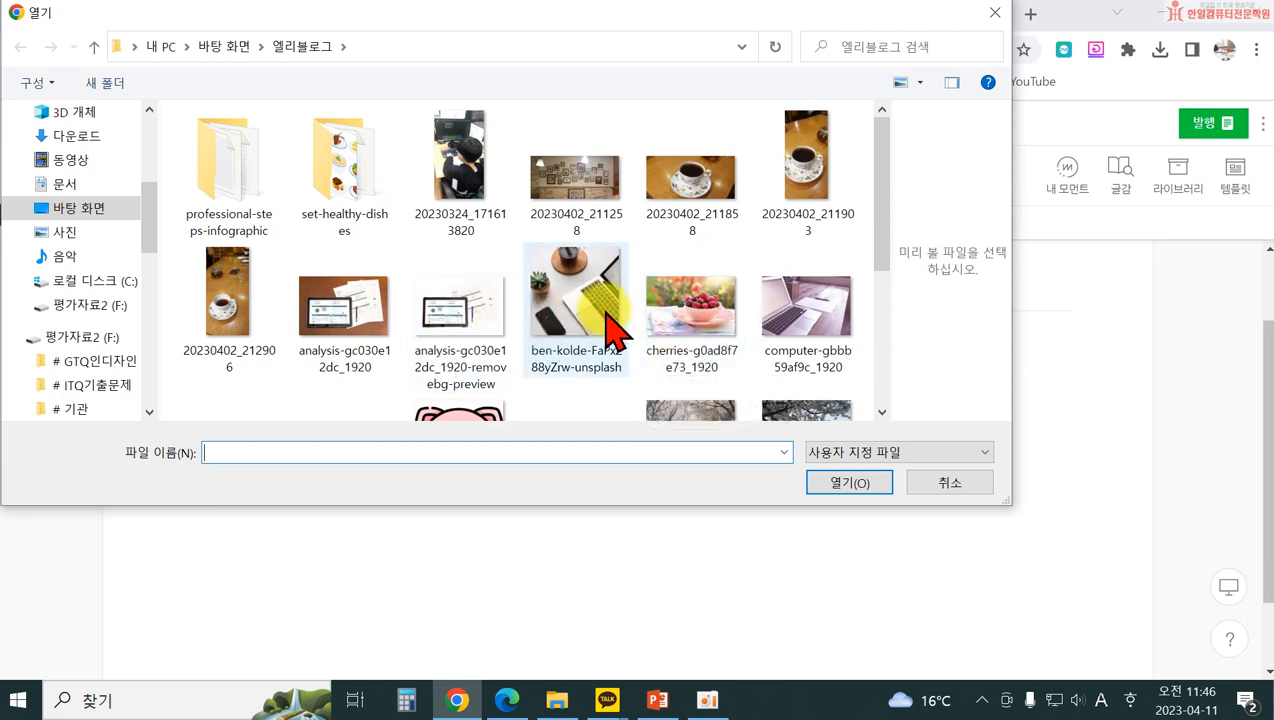
{"action": "left_click", "coordinate": [665, 315]}
{"action": "left_click", "coordinate": [575, 310]}
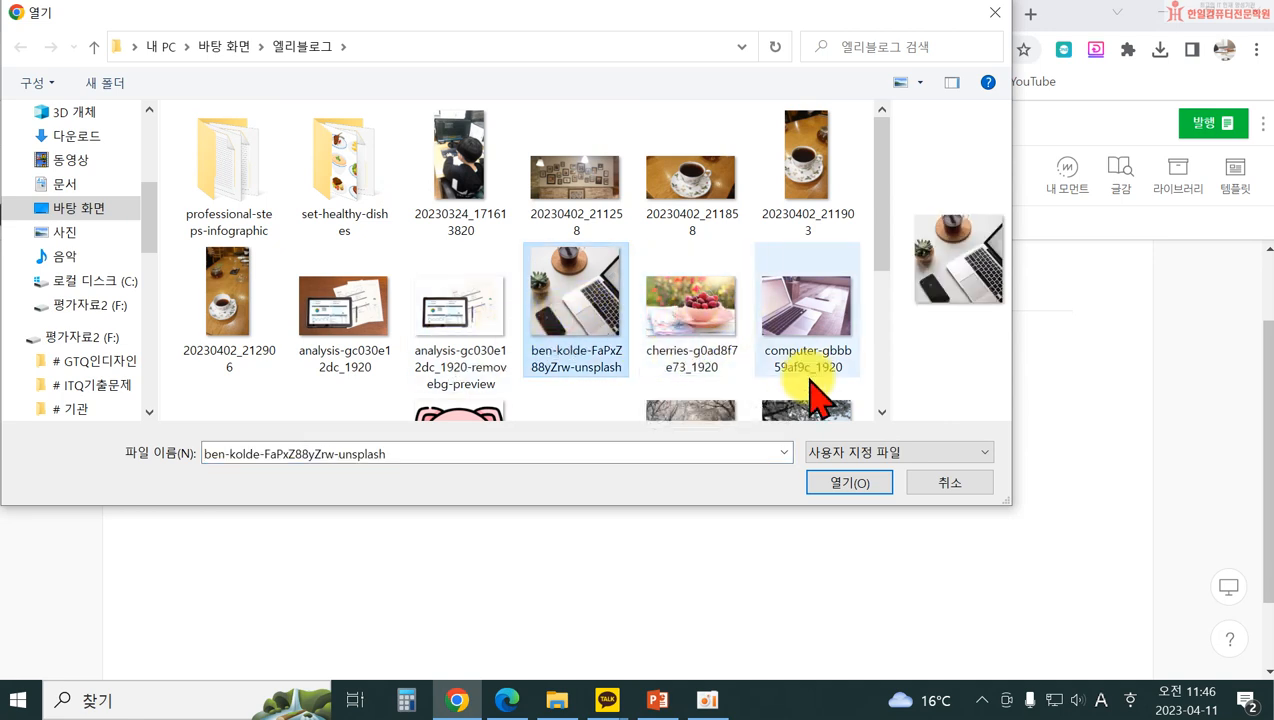
{"action": "scroll", "coordinate": [780, 380], "scroll_direction": "down", "scroll_amount": 1}
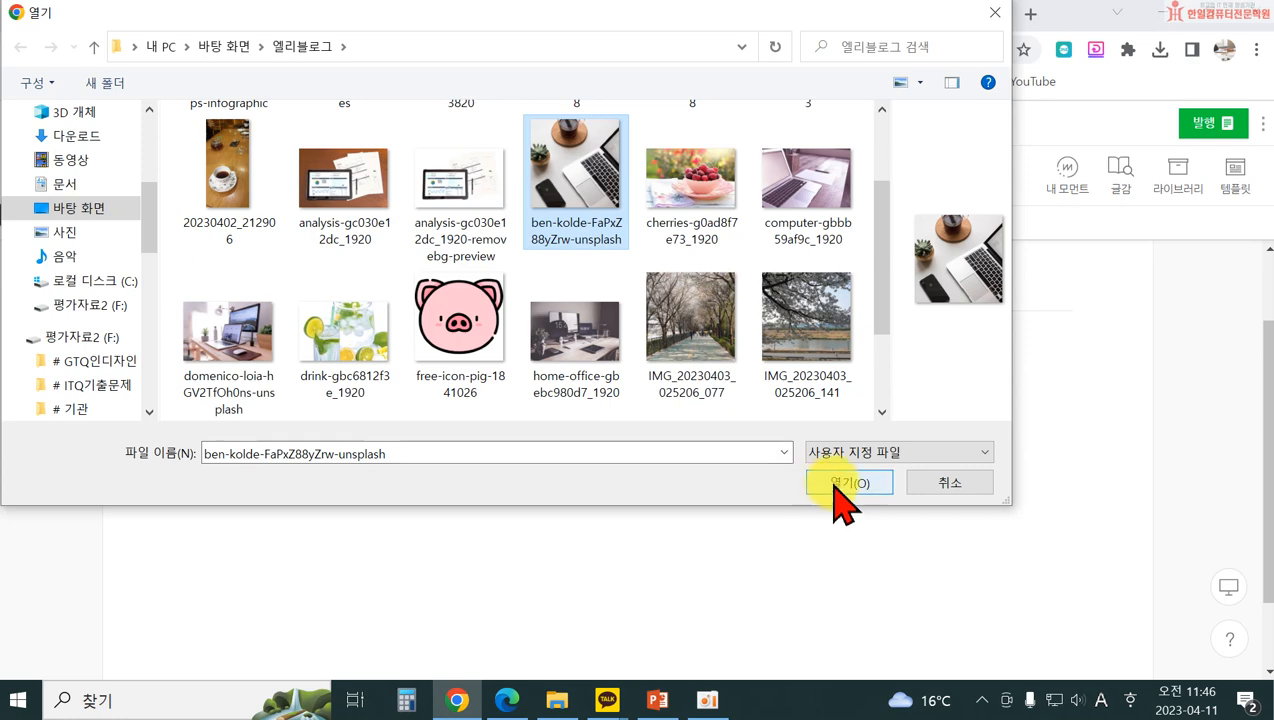
{"action": "left_click", "coordinate": [848, 483]}
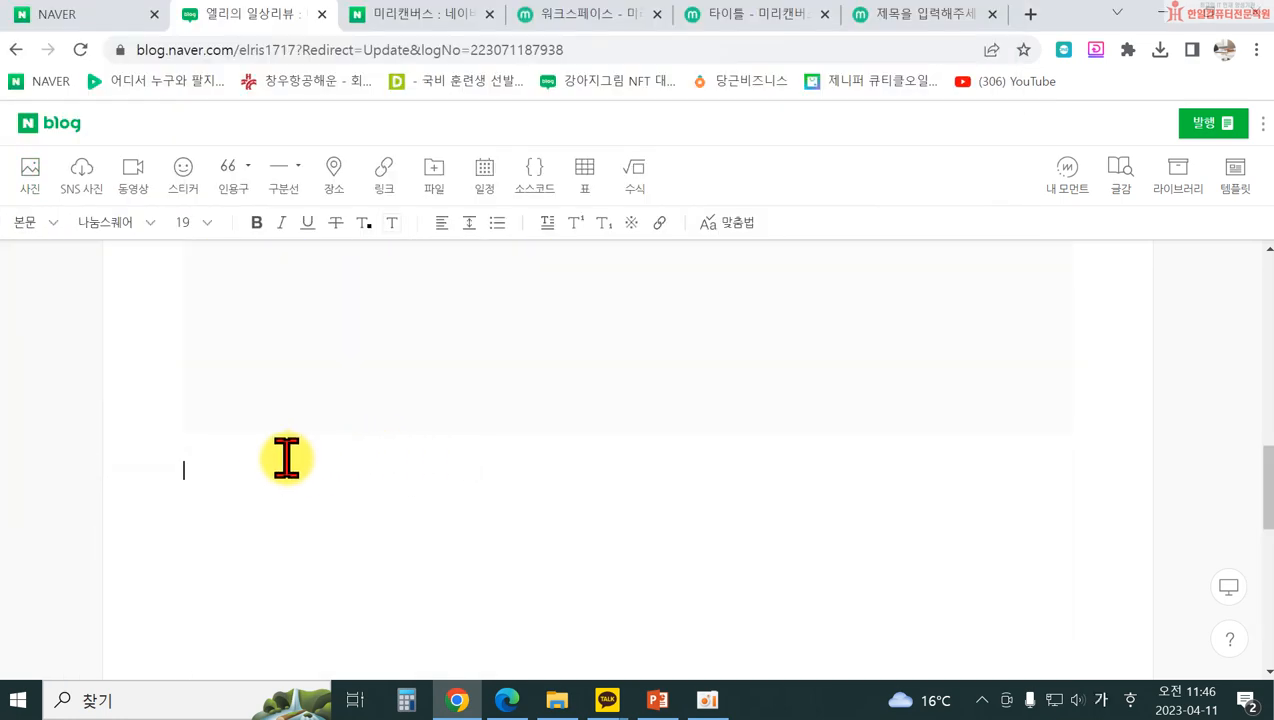
- Add the photos 20230402_211258 and 20230402_211858 below the desk photo, using the 콜라주 layout
{"action": "scroll", "coordinate": [790, 503], "scroll_direction": "up", "scroll_amount": 10}
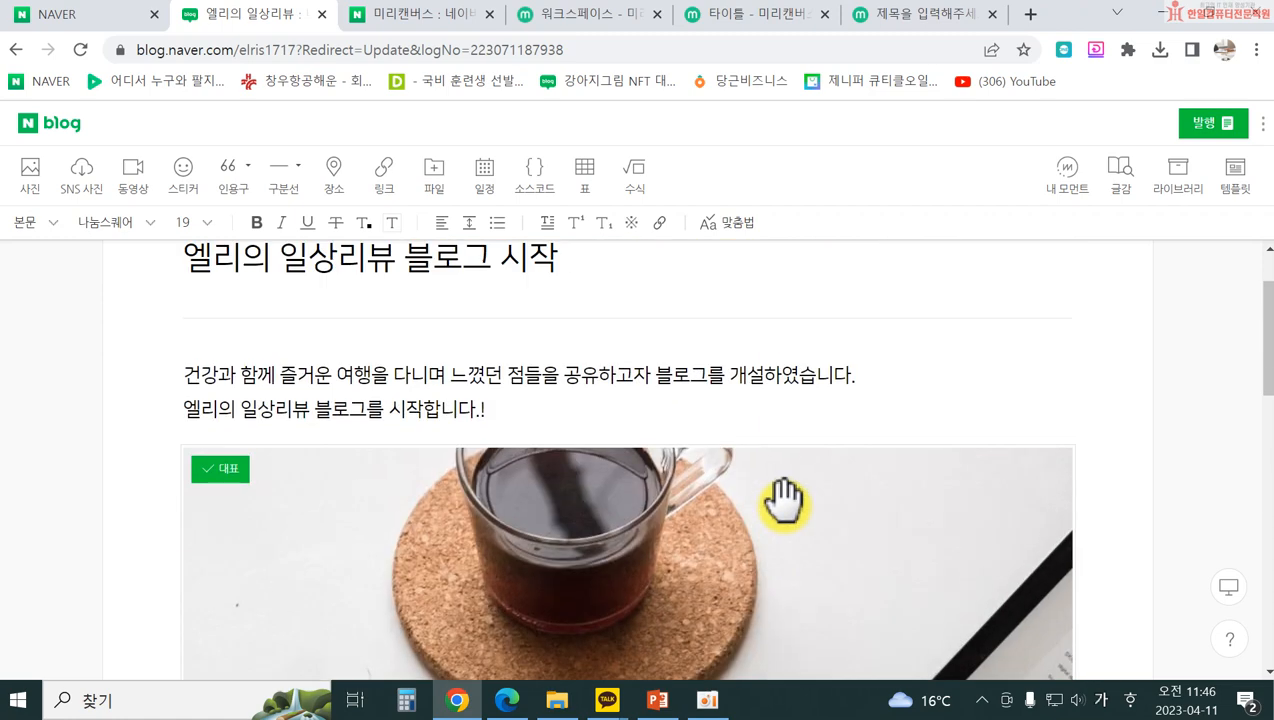
{"action": "scroll", "coordinate": [798, 517], "scroll_direction": "down", "scroll_amount": 2}
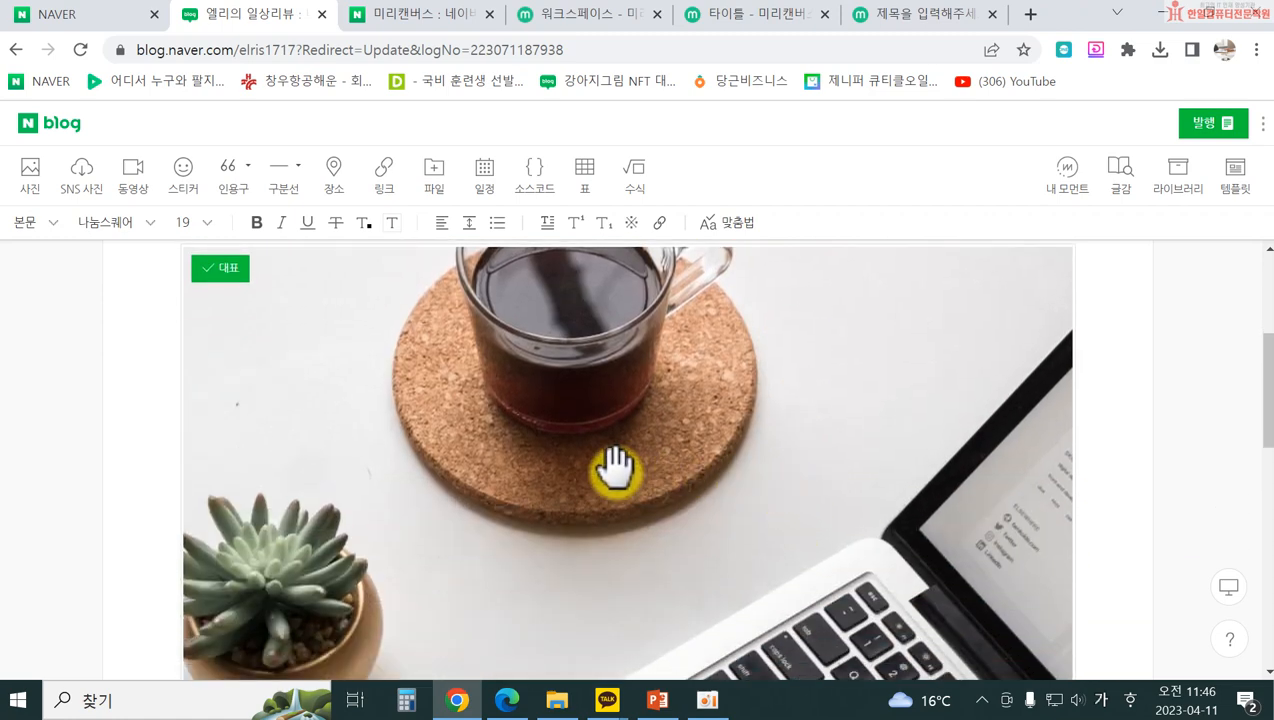
{"action": "scroll", "coordinate": [615, 462], "scroll_direction": "down", "scroll_amount": 1}
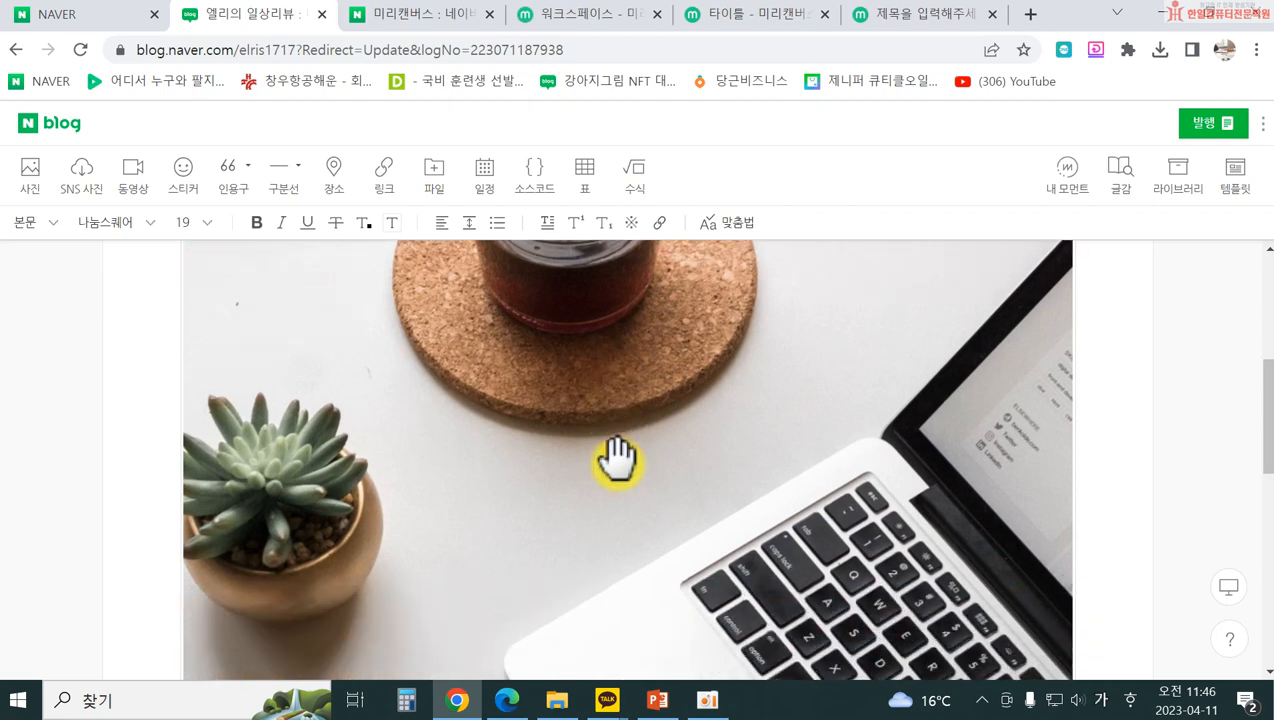
{"action": "scroll", "coordinate": [620, 455], "scroll_direction": "down", "scroll_amount": 5}
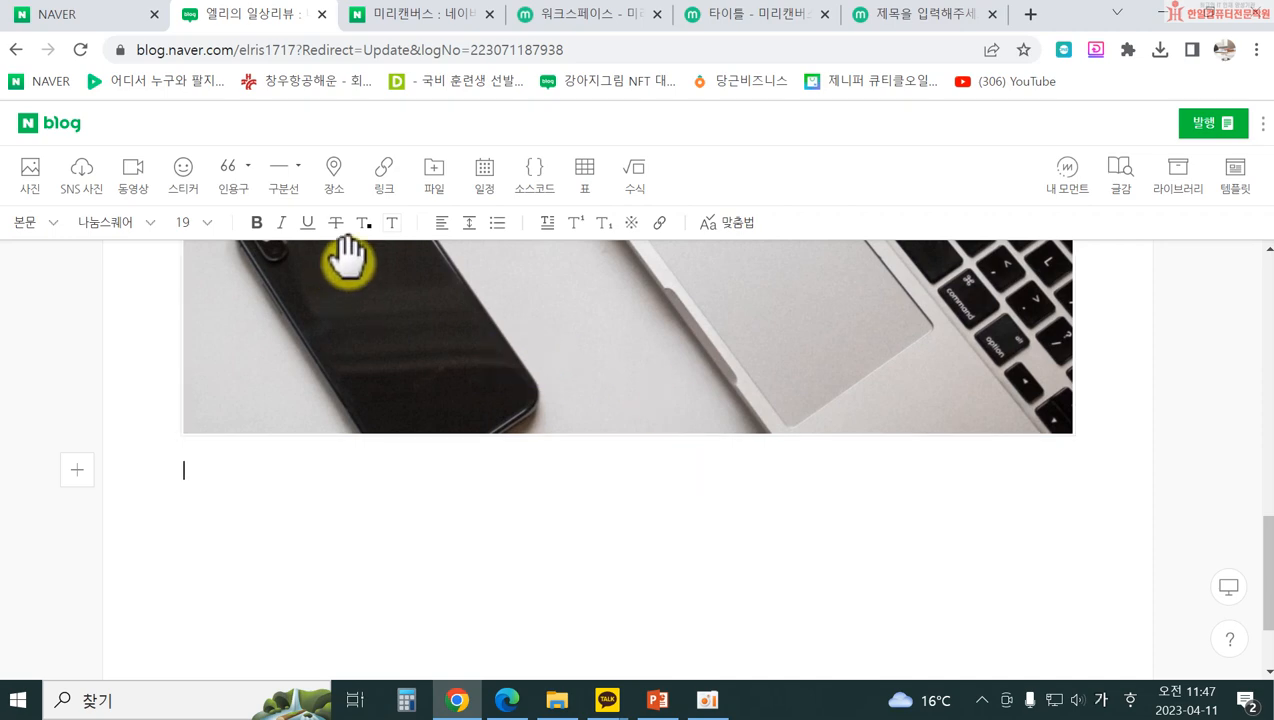
{"action": "left_click", "coordinate": [32, 178]}
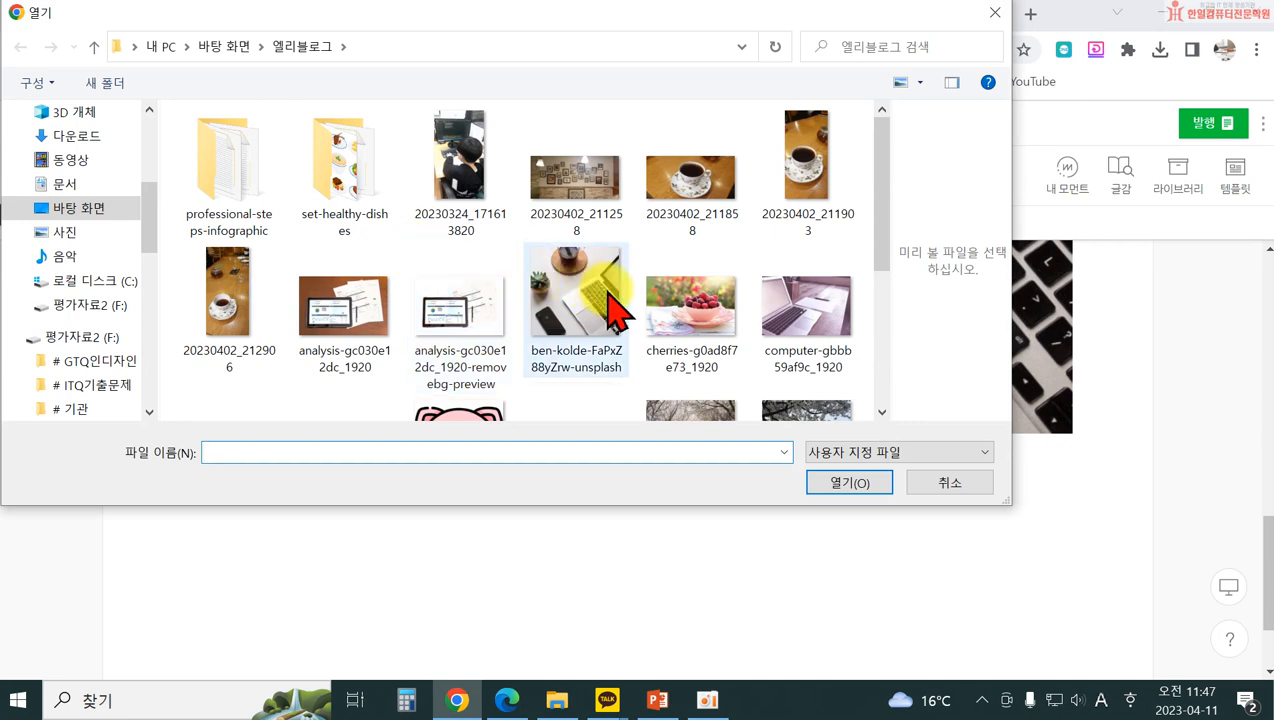
{"action": "left_click", "coordinate": [590, 205]}
{"action": "left_click", "coordinate": [730, 208], "text": "ctrl"}
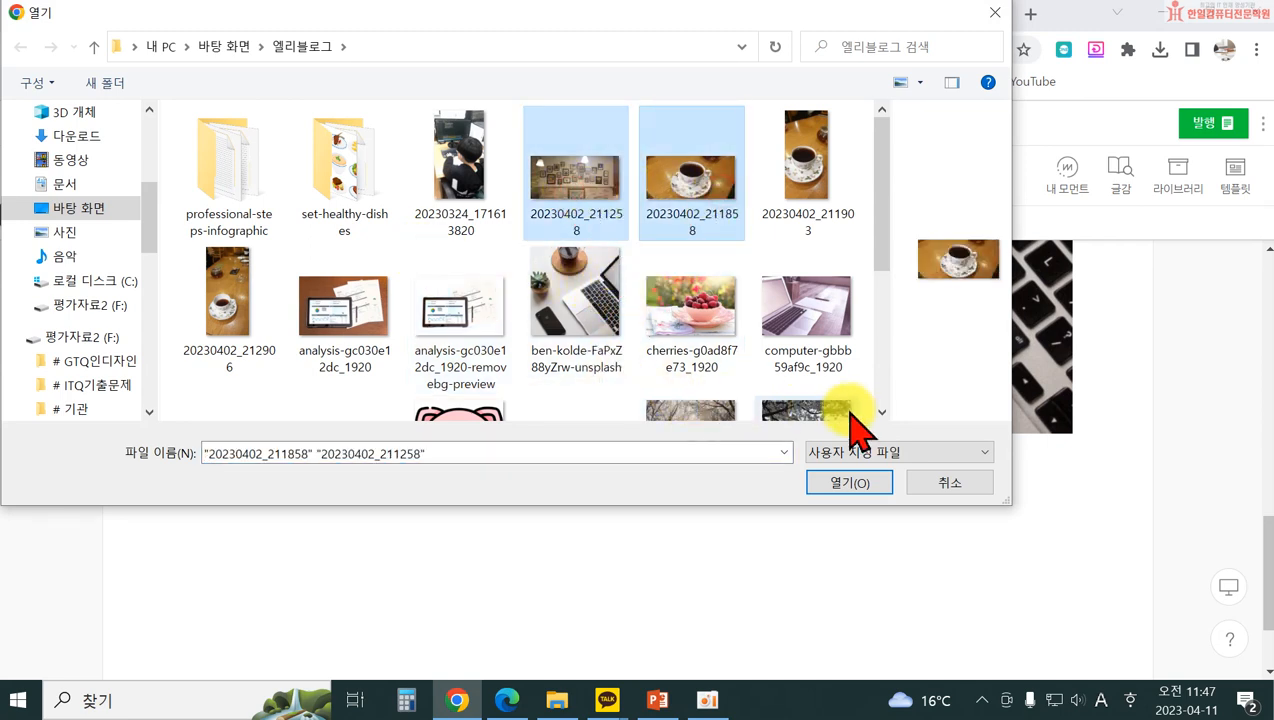
{"action": "left_click", "coordinate": [864, 484]}
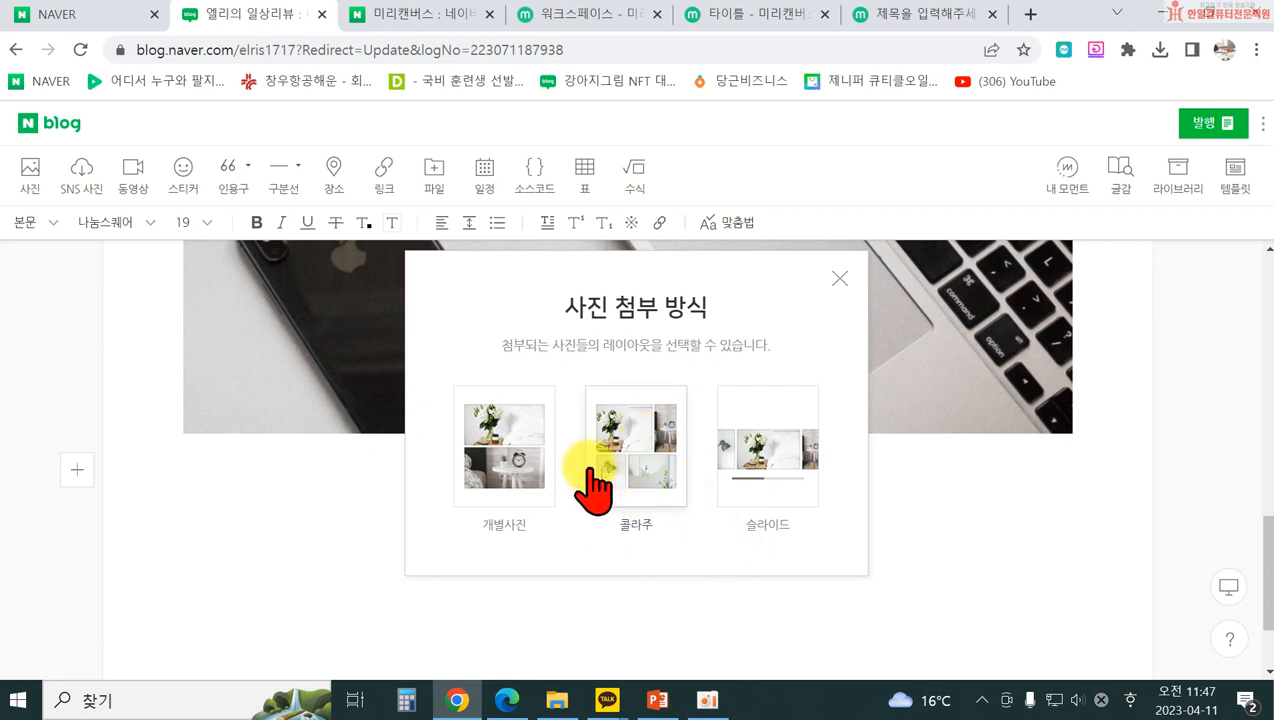
{"action": "left_click", "coordinate": [640, 445]}
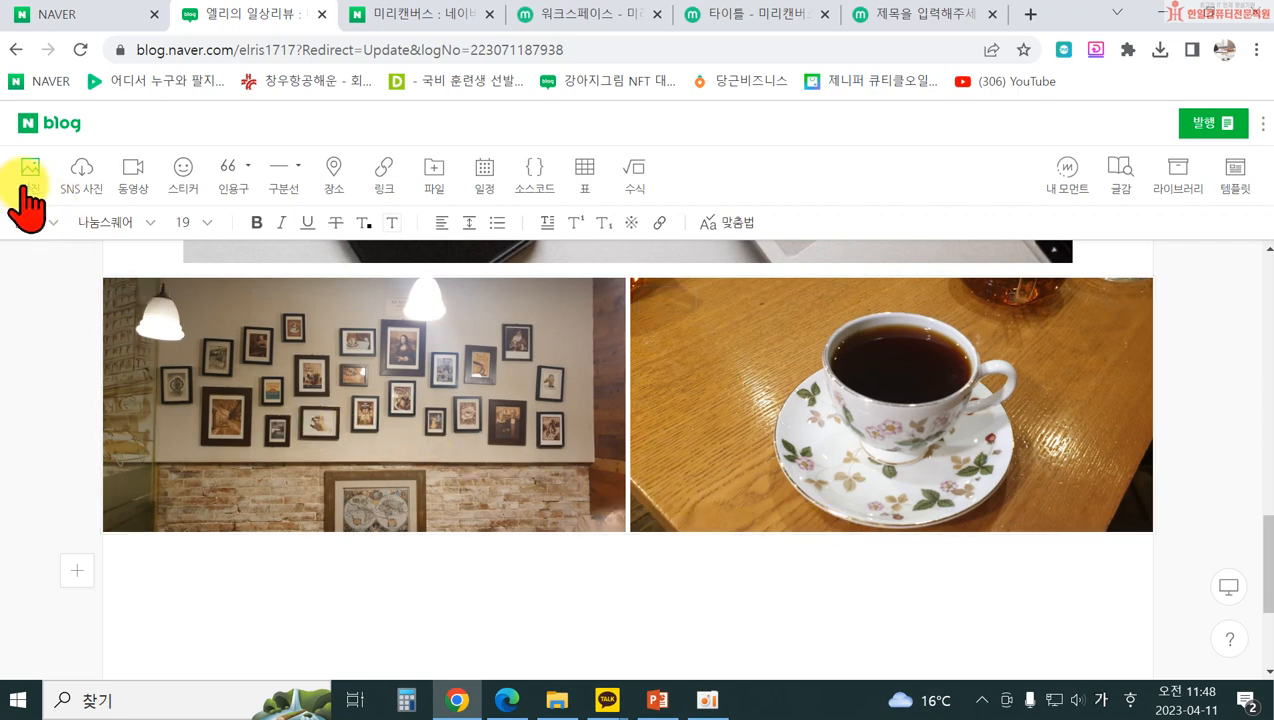
- Try to import a photo from 네이버 MYBOX, and return to the post without importing anything
{"action": "left_click", "coordinate": [83, 178]}
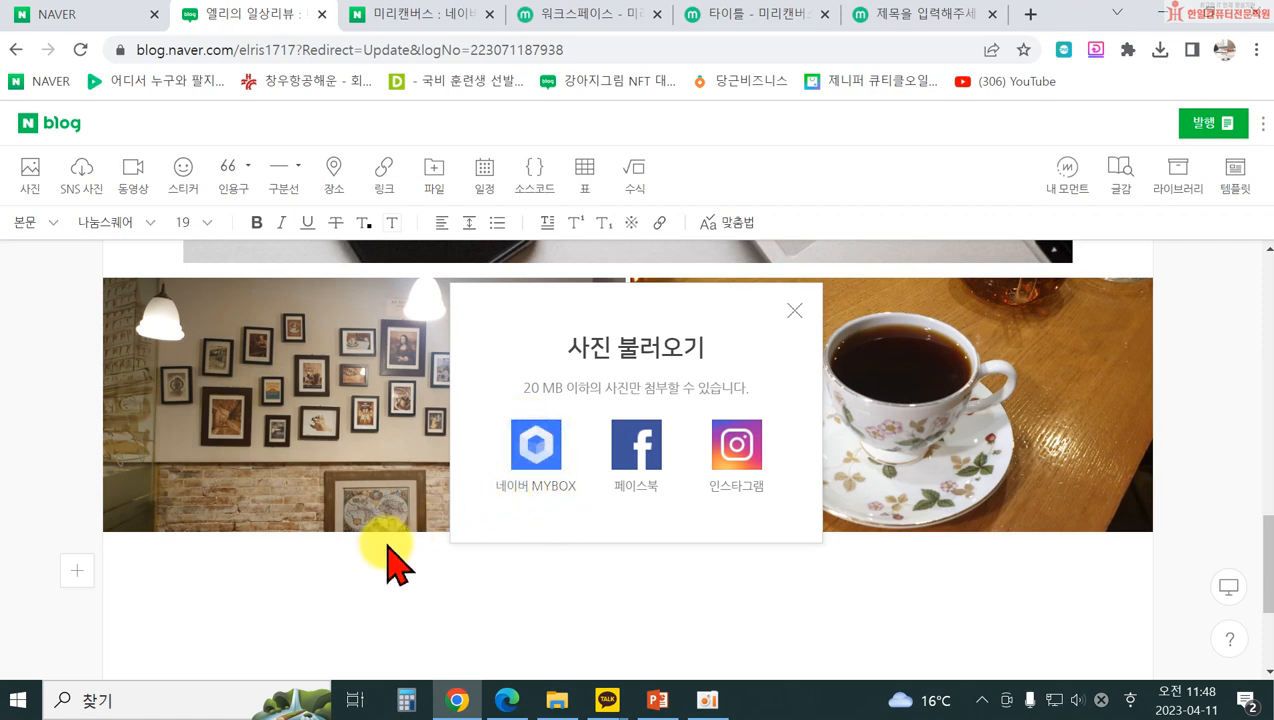
{"action": "left_click", "coordinate": [537, 470]}
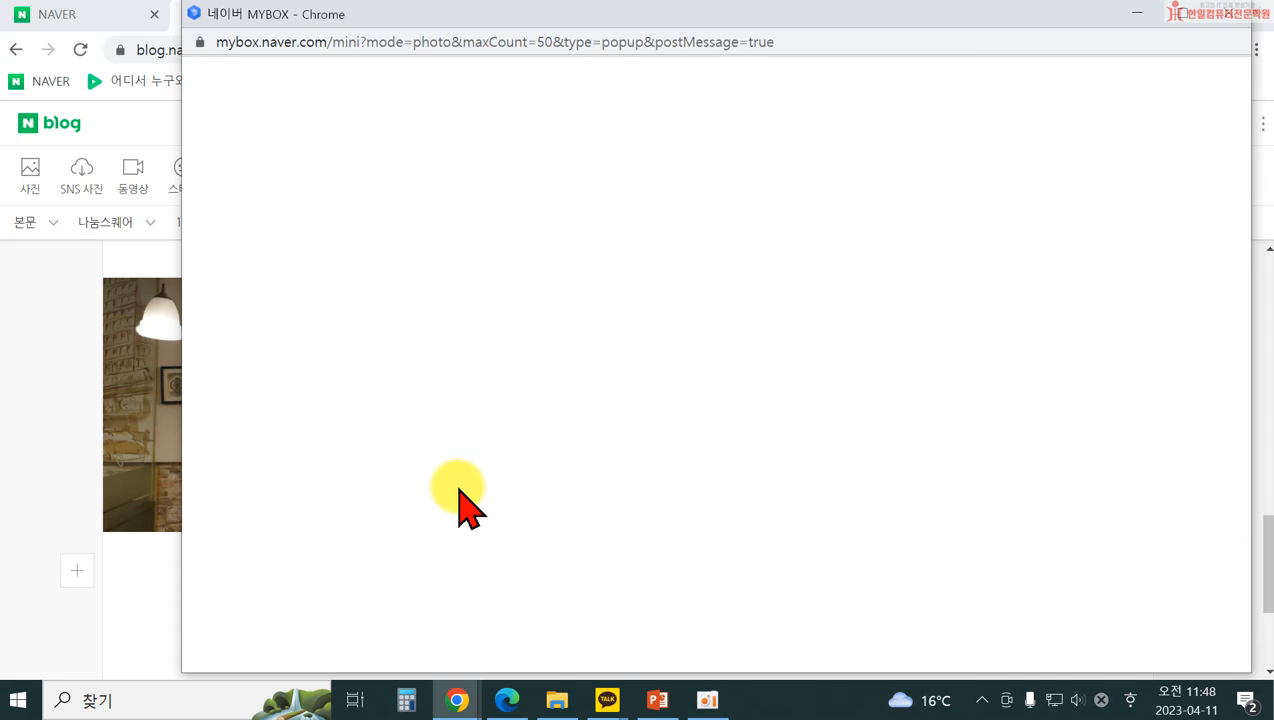
{"action": "left_click", "coordinate": [726, 460]}
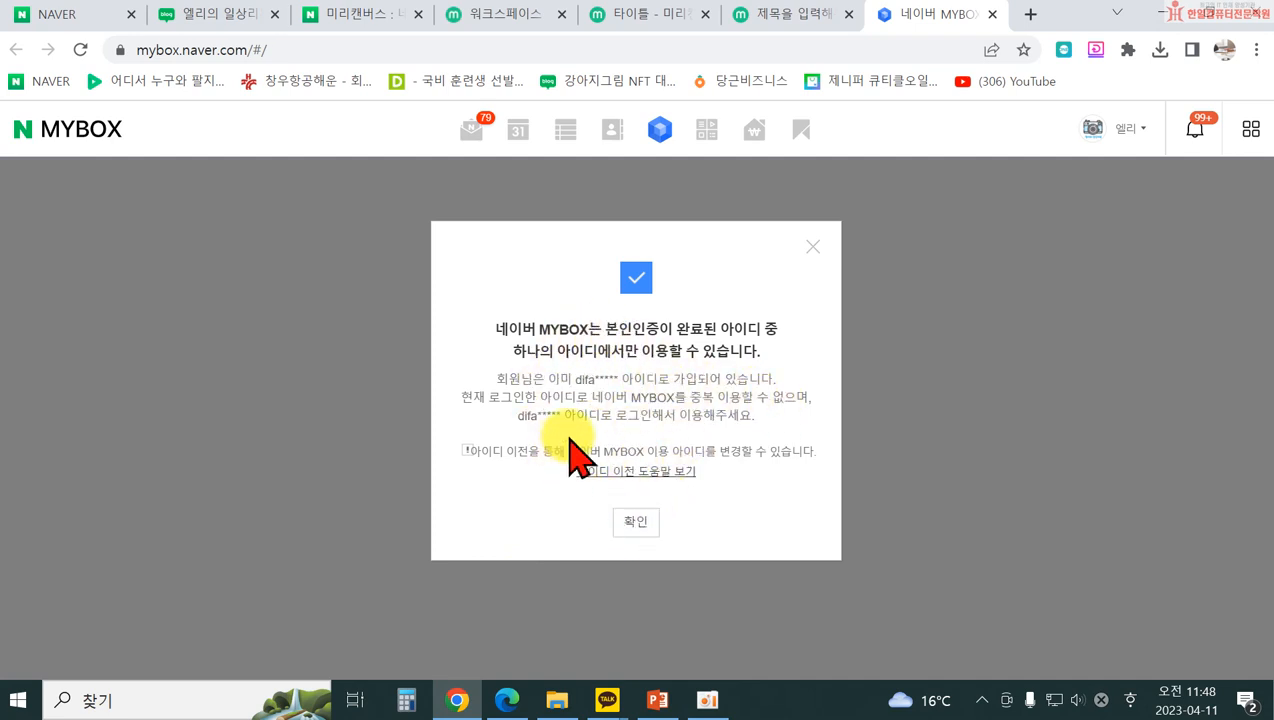
{"action": "left_click", "coordinate": [815, 248]}
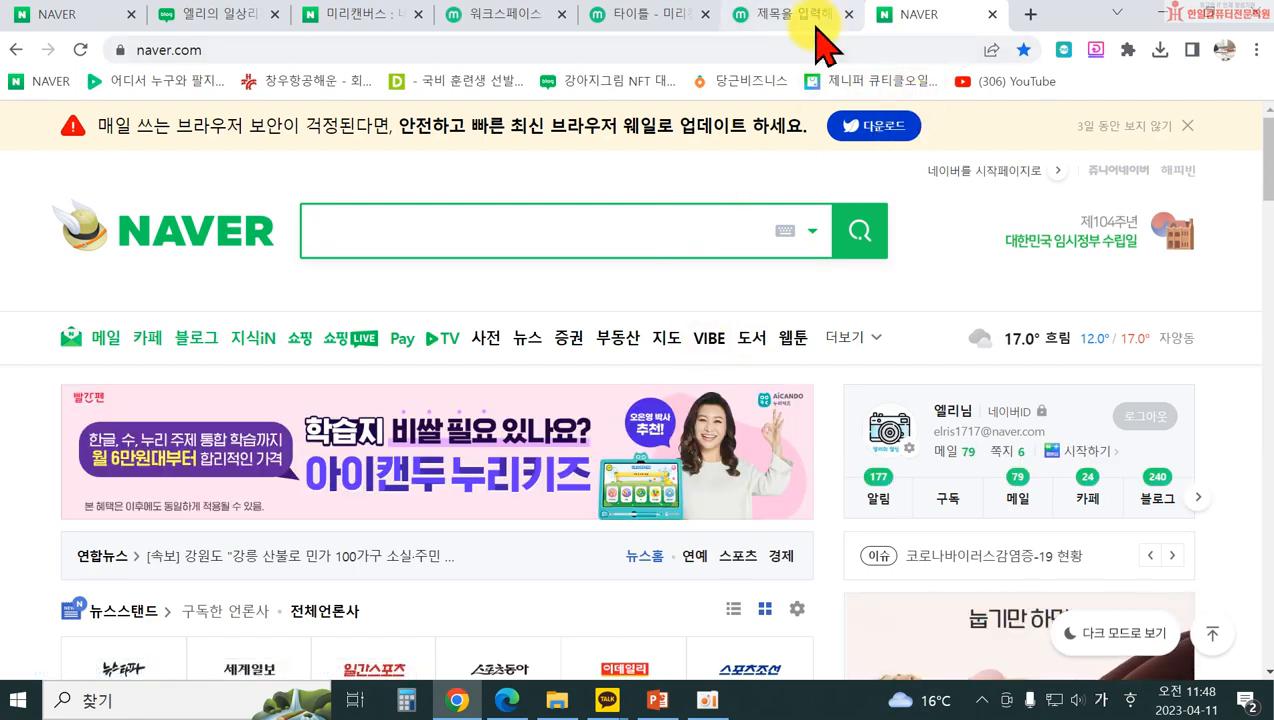
{"action": "left_click", "coordinate": [992, 14]}
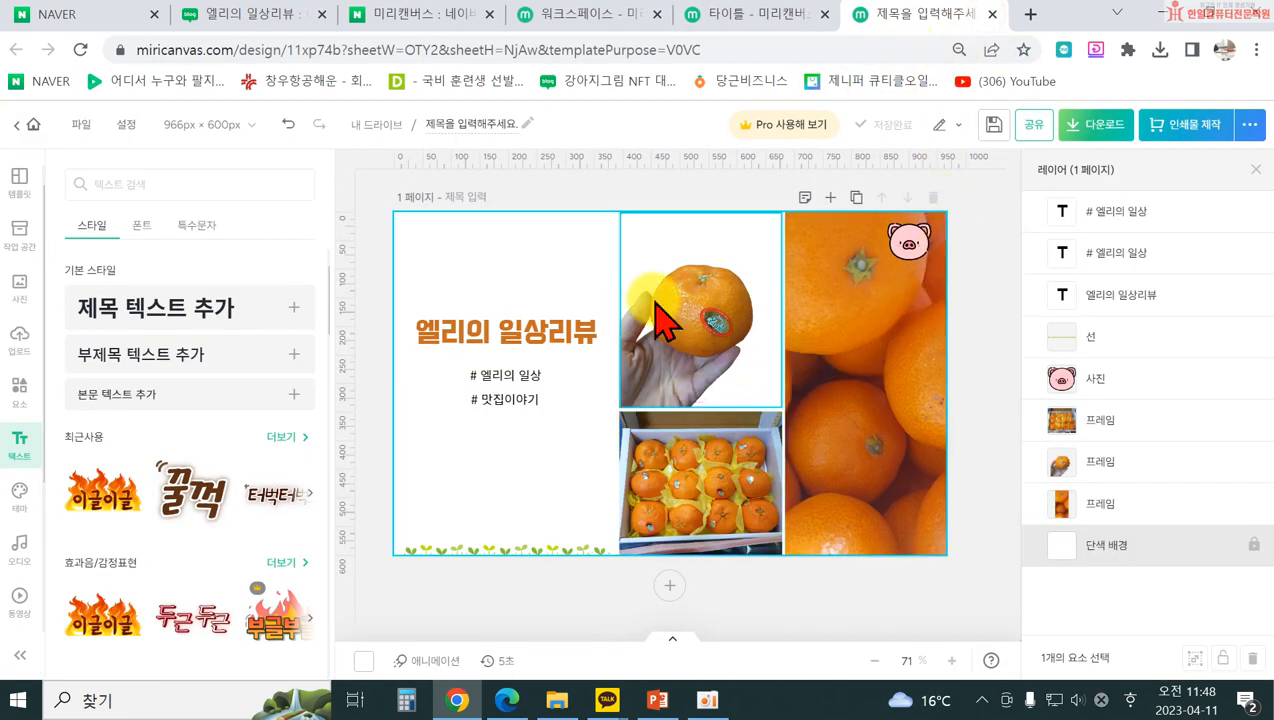
{"action": "left_click", "coordinate": [264, 20]}
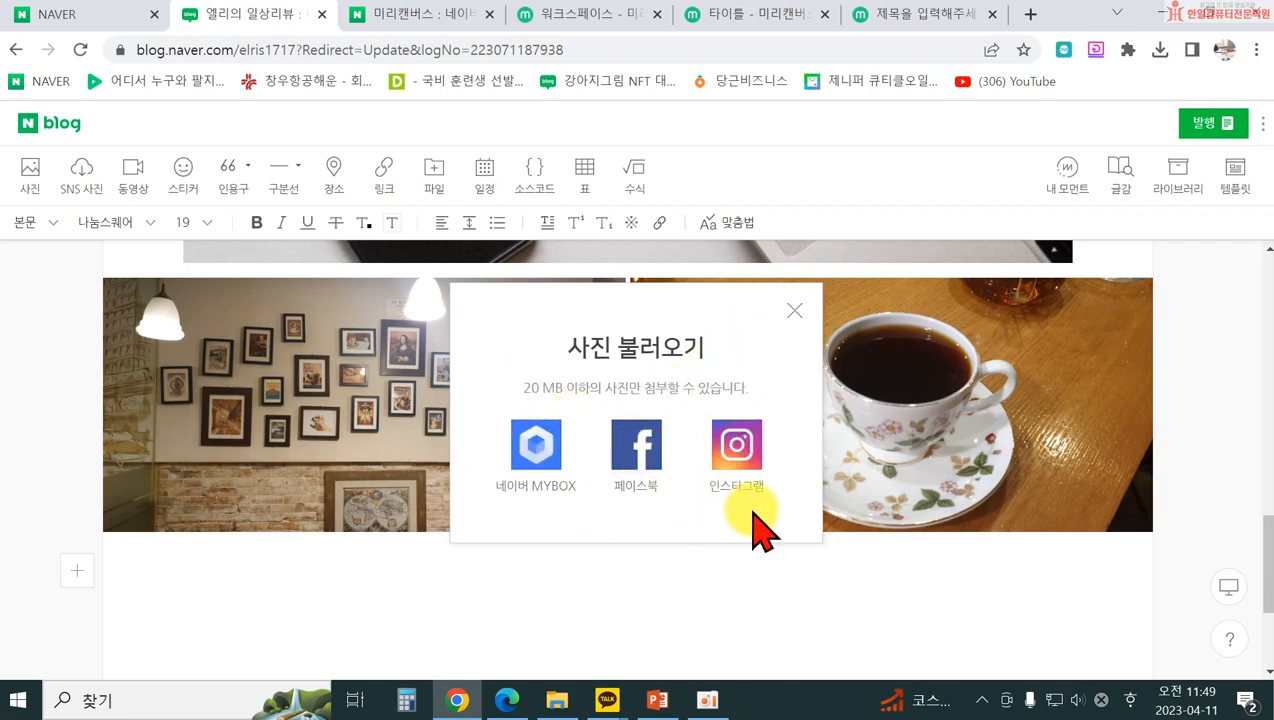
{"action": "left_click", "coordinate": [795, 318]}
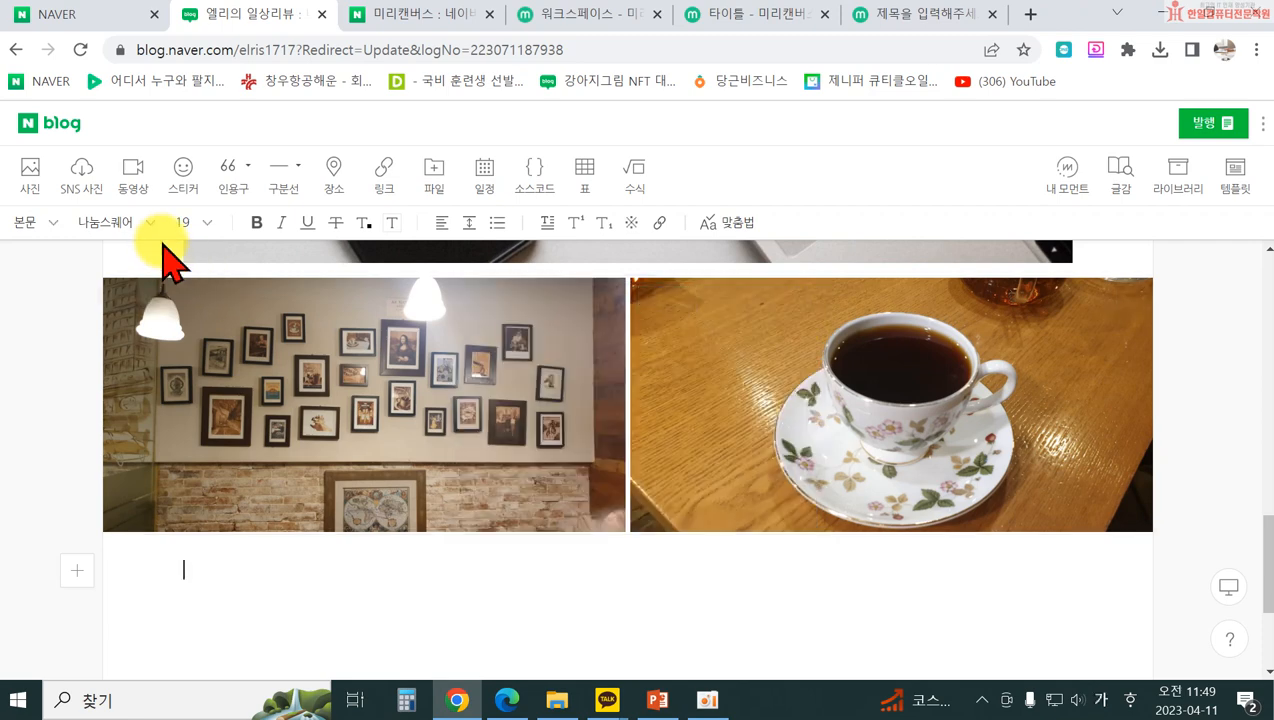
- Examine the 일반 동영상 upload options and the limits on file count, size and length, without adding a video
{"action": "left_click", "coordinate": [141, 188]}
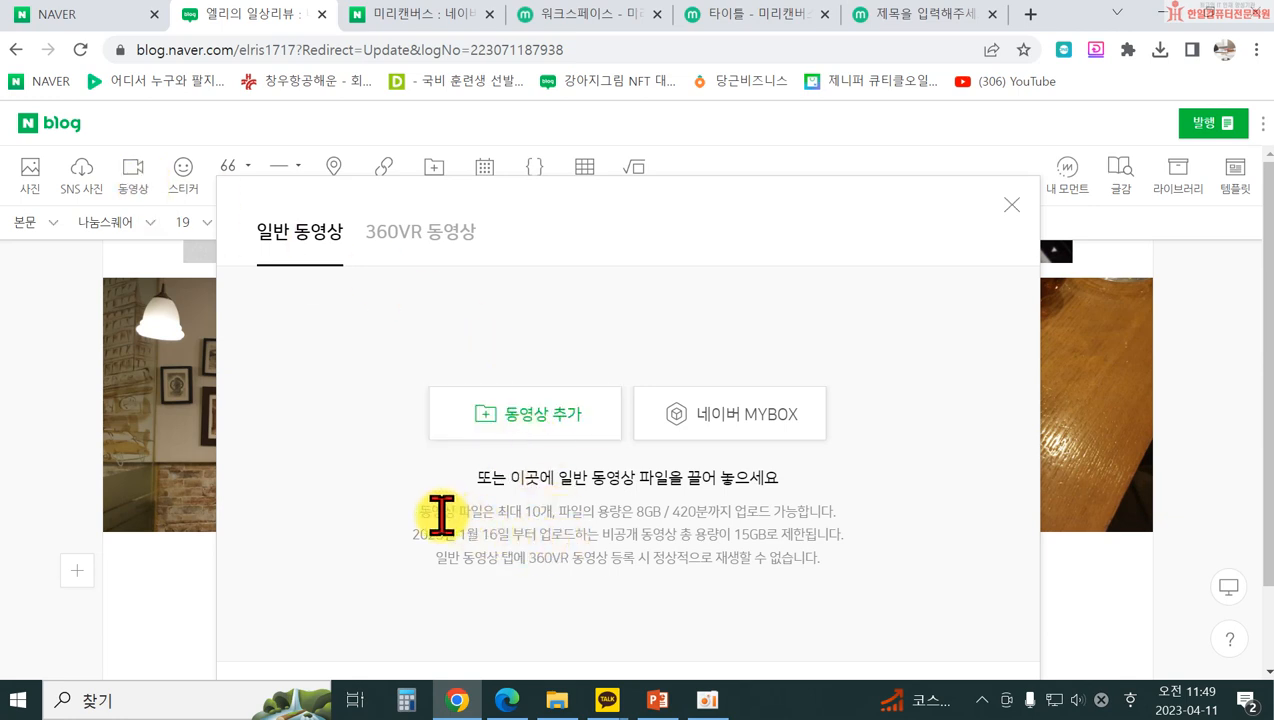
{"action": "left_click", "coordinate": [545, 510]}
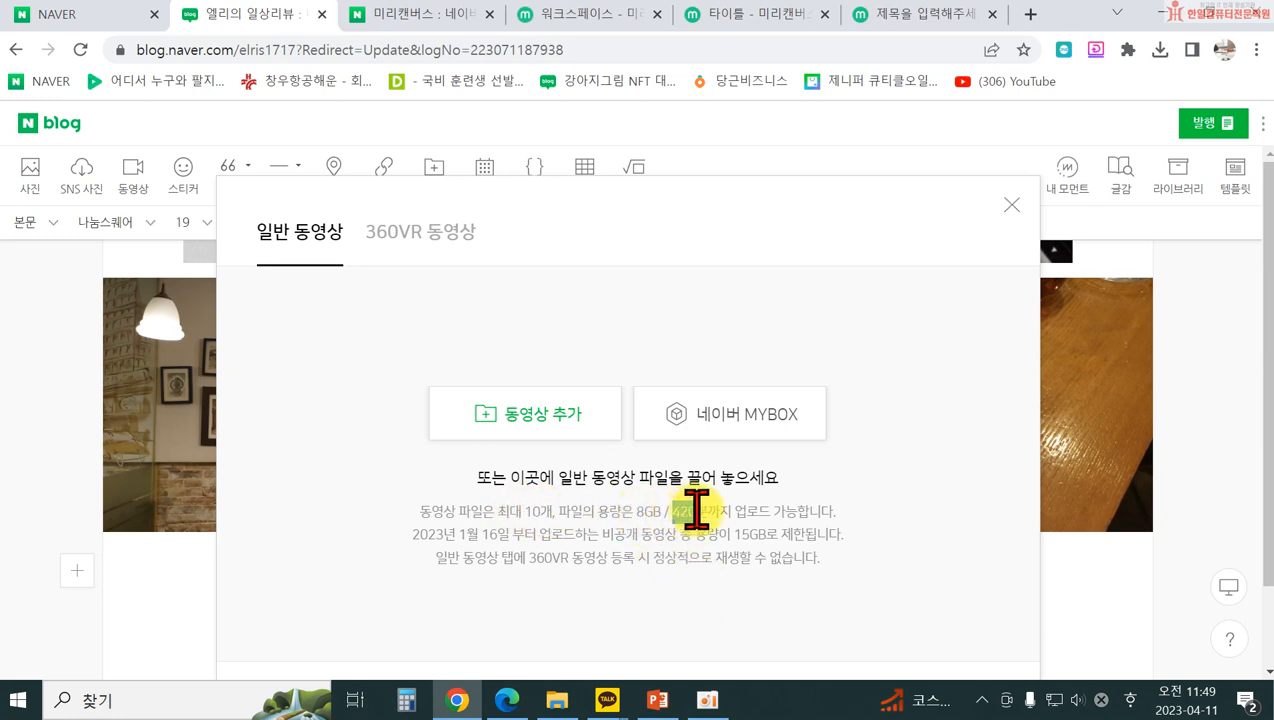
{"action": "left_click_drag", "start_coordinate": [706, 510], "coordinate": [759, 511]}
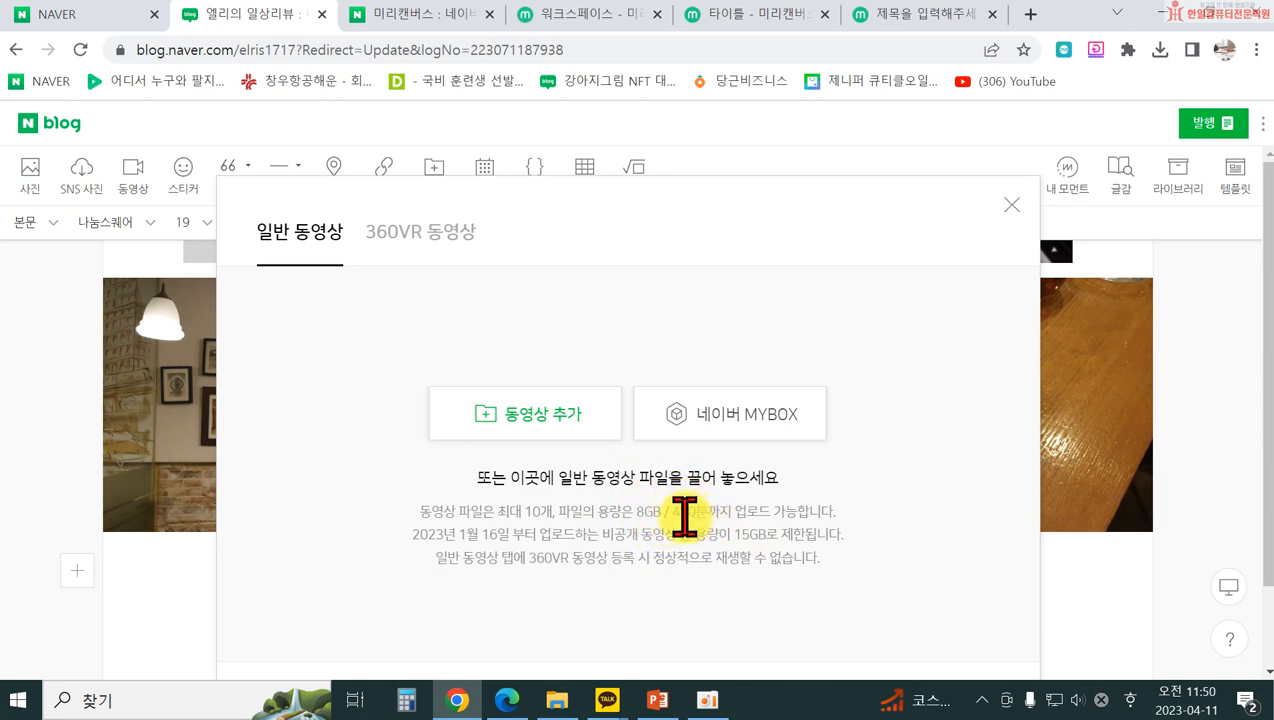
{"action": "left_click", "coordinate": [512, 412]}
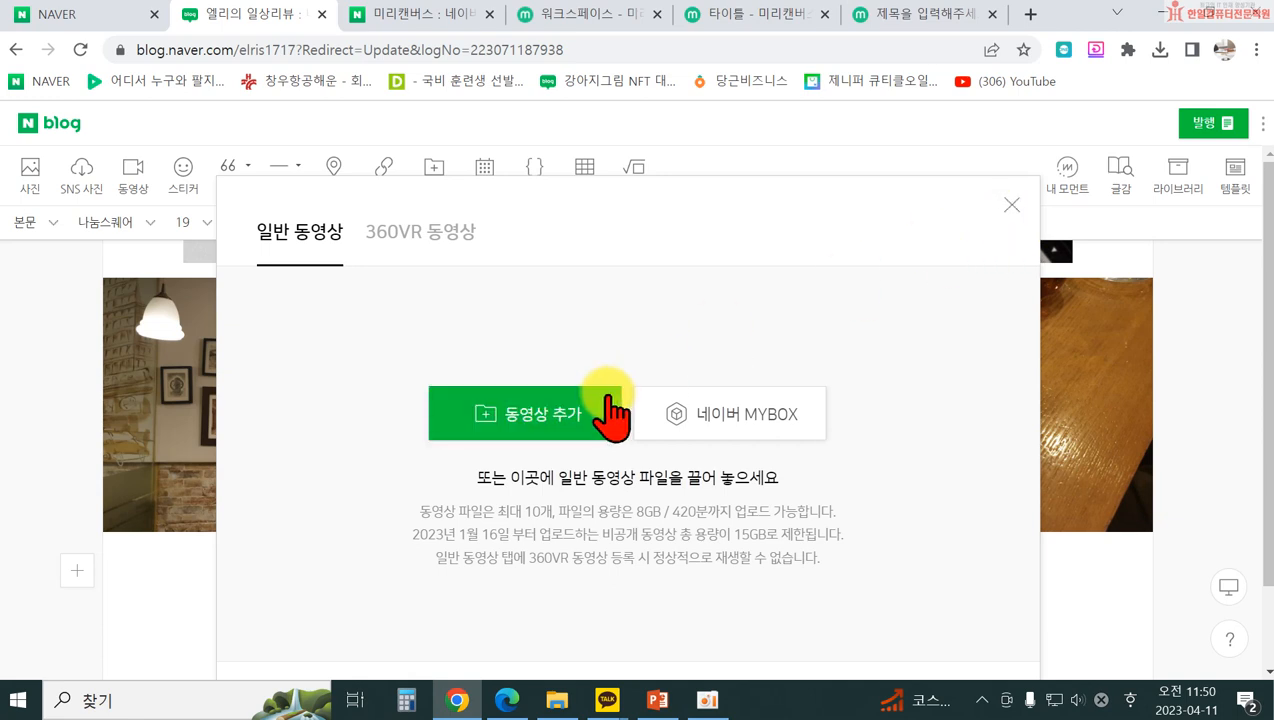
{"action": "left_click", "coordinate": [1012, 205]}
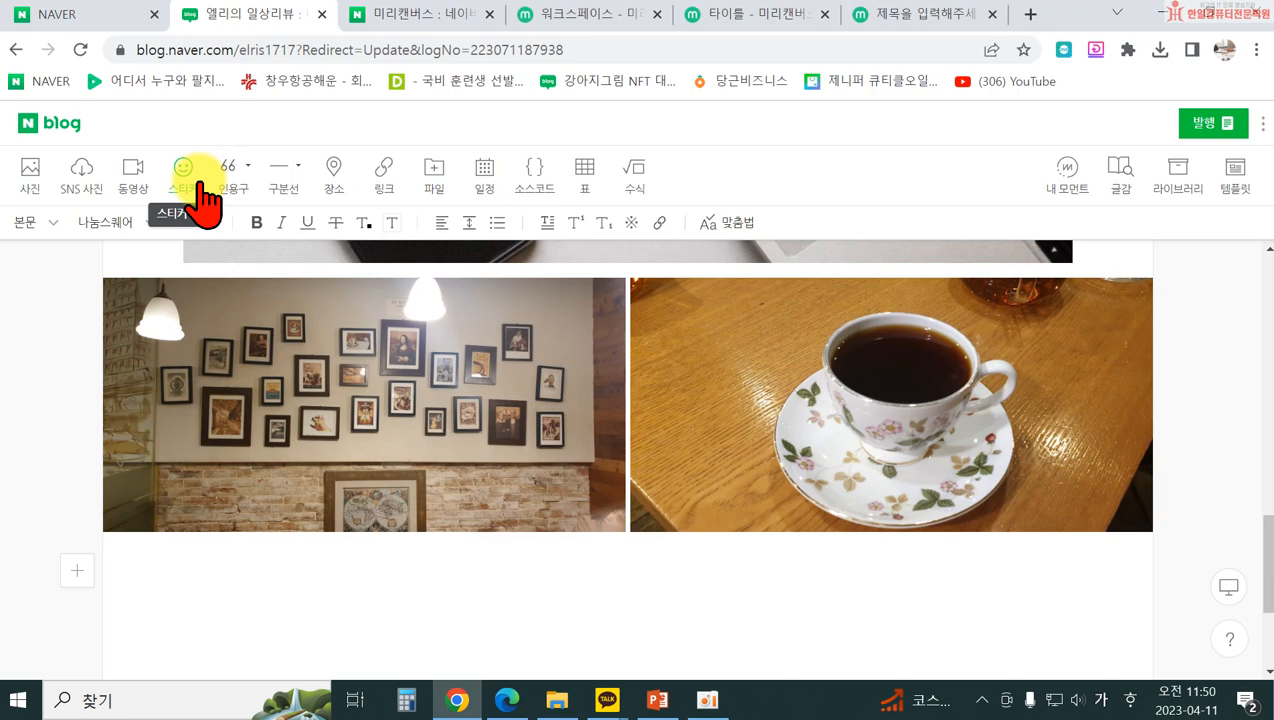
- Insert the YEAH!! rabbit sticker from the animated brown bear and rabbit set below the photo collage
{"action": "left_click", "coordinate": [199, 188]}
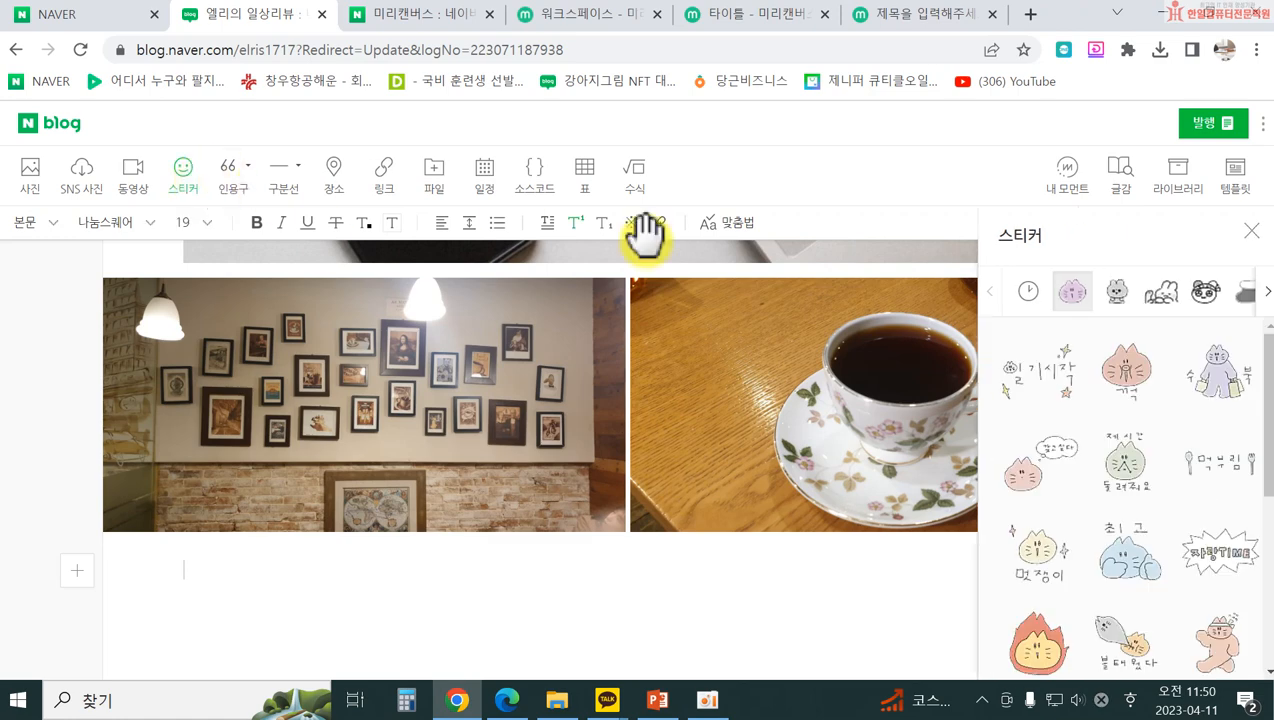
{"action": "left_click", "coordinate": [1121, 295]}
{"action": "left_click", "coordinate": [1163, 296]}
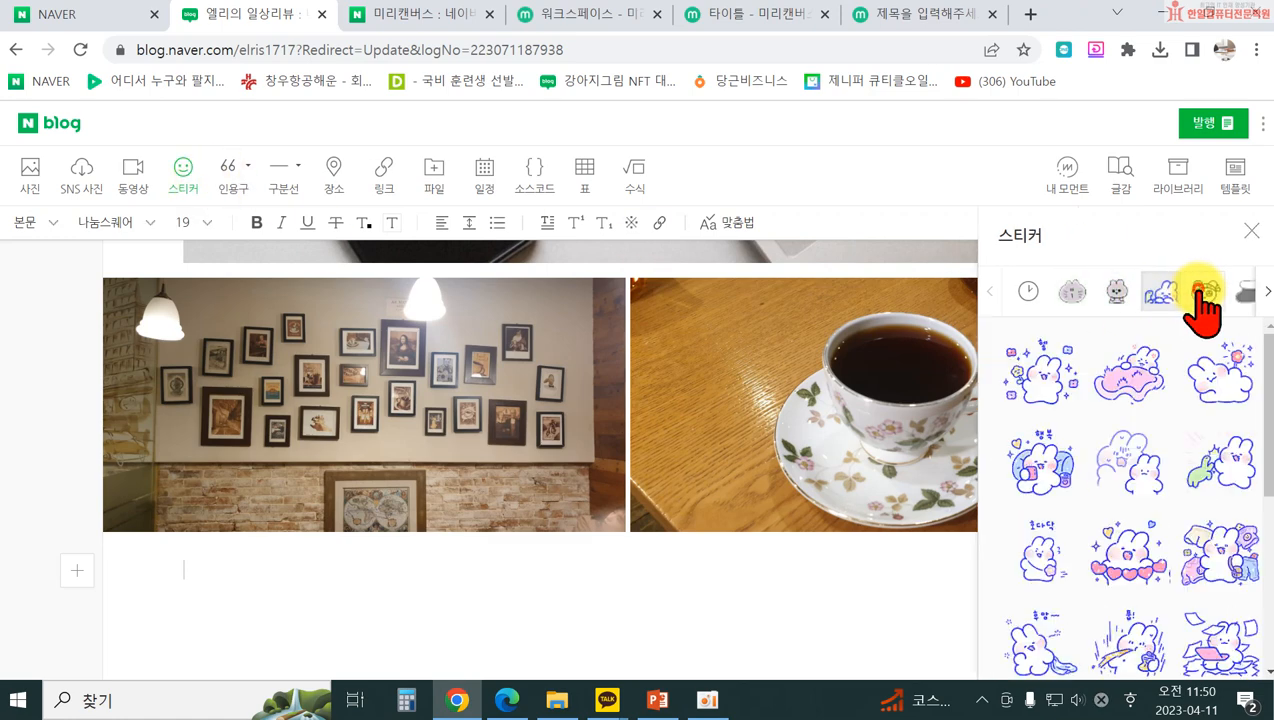
{"action": "left_click", "coordinate": [1203, 296]}
{"action": "left_click", "coordinate": [1266, 291]}
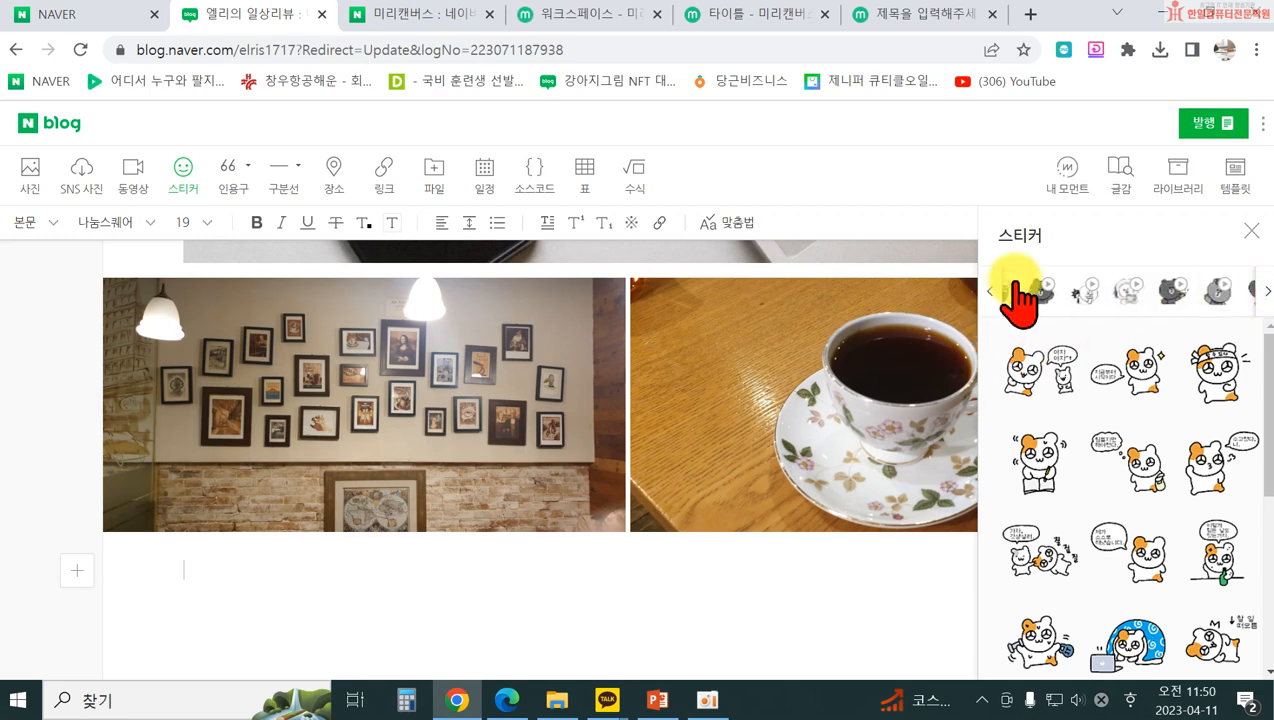
{"action": "left_click", "coordinate": [1015, 295]}
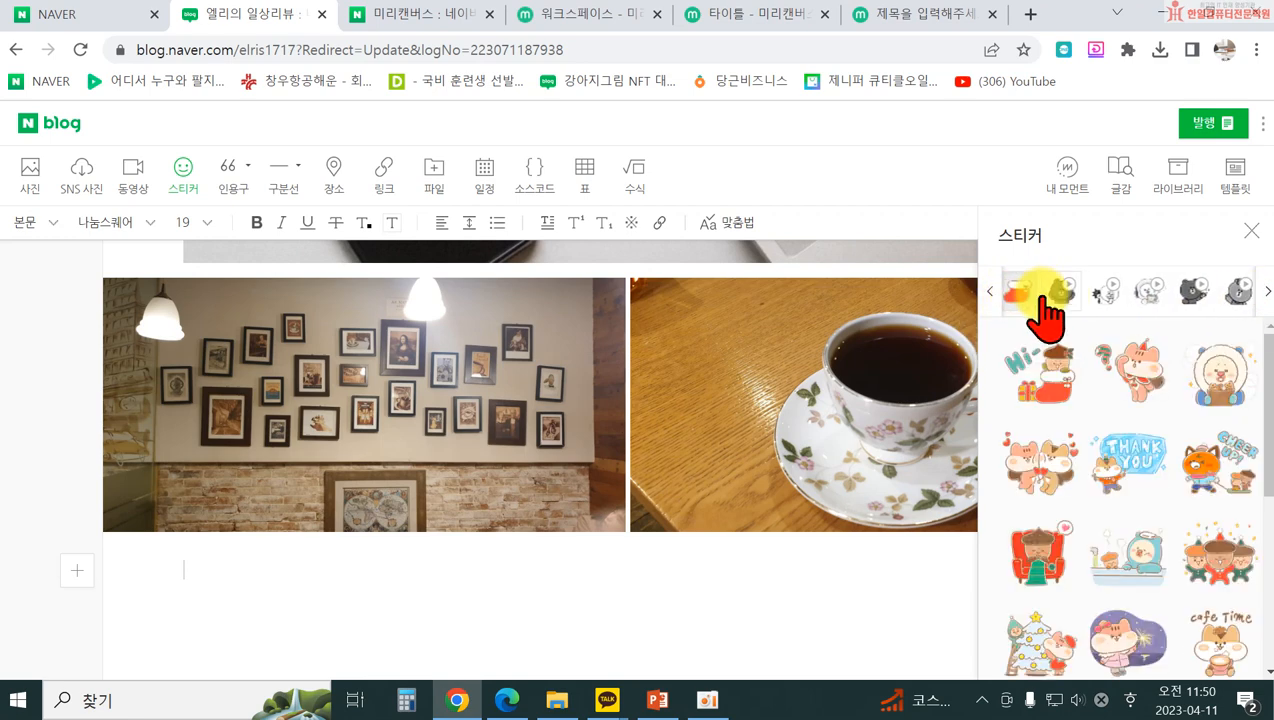
{"action": "left_click", "coordinate": [1069, 292]}
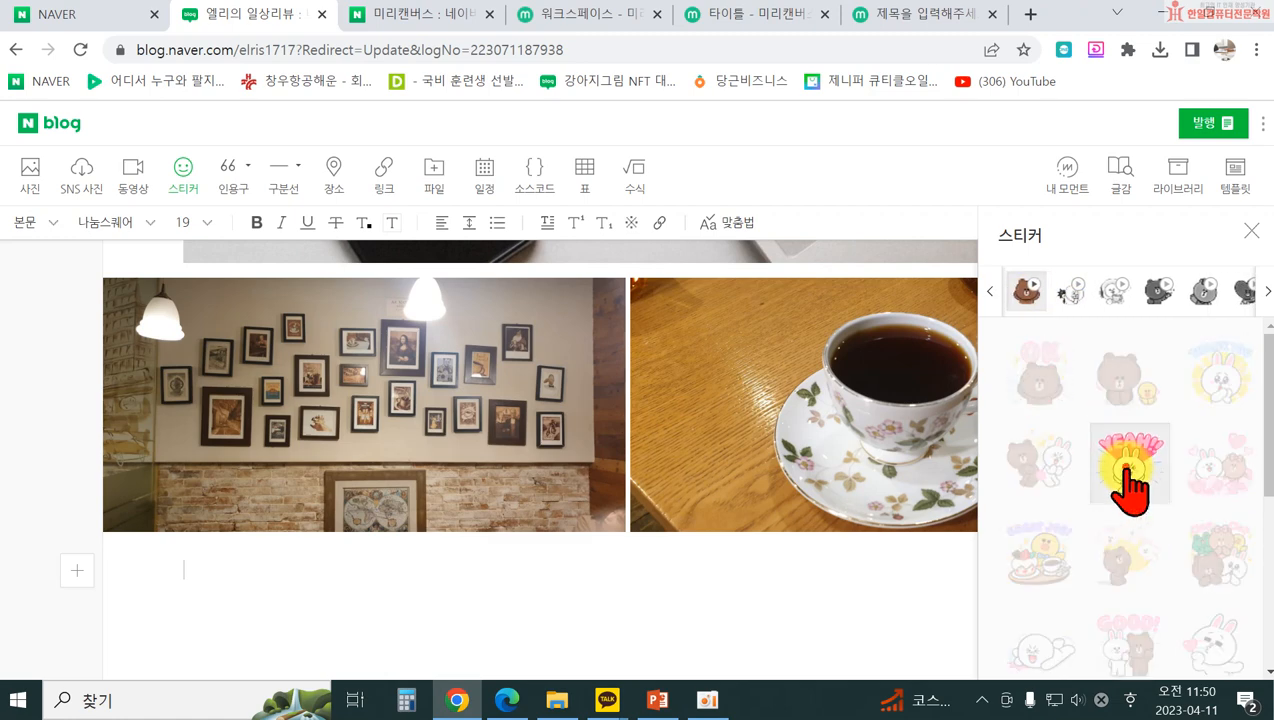
{"action": "left_click", "coordinate": [1127, 470]}
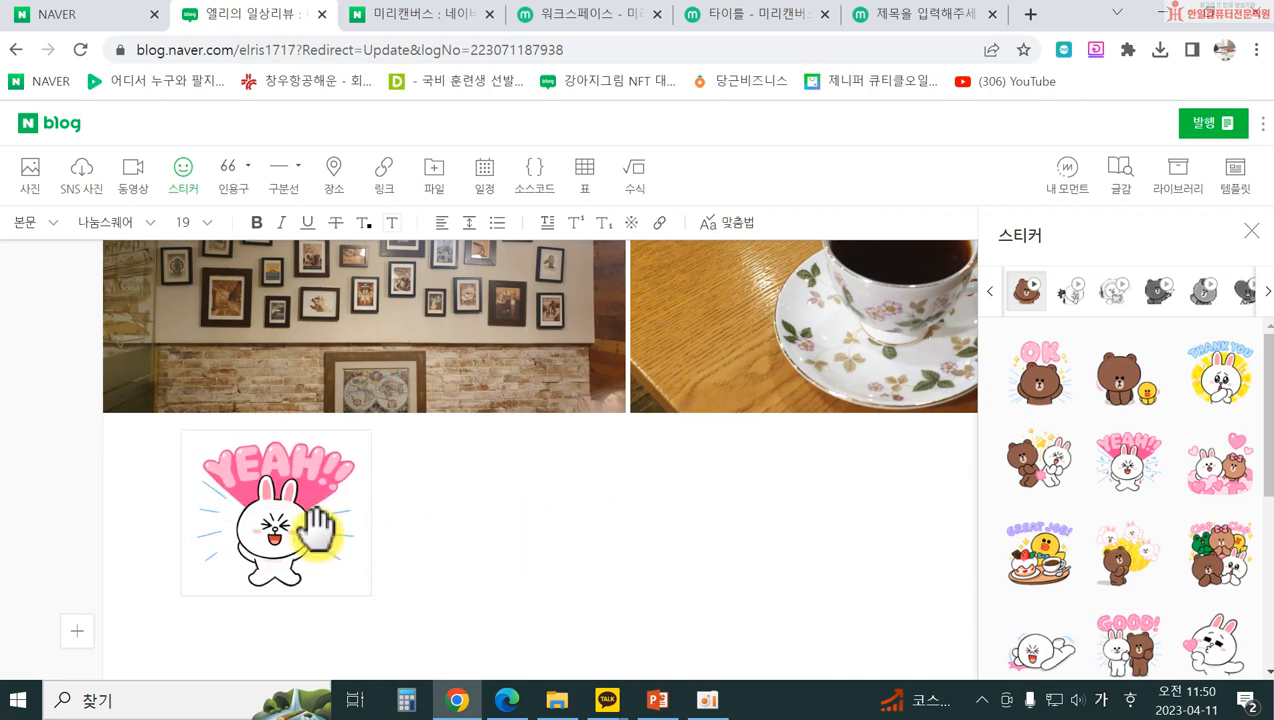
- Try center, right and left alignment on the rabbit sticker, and delete it from the post
{"action": "left_click", "coordinate": [318, 530]}
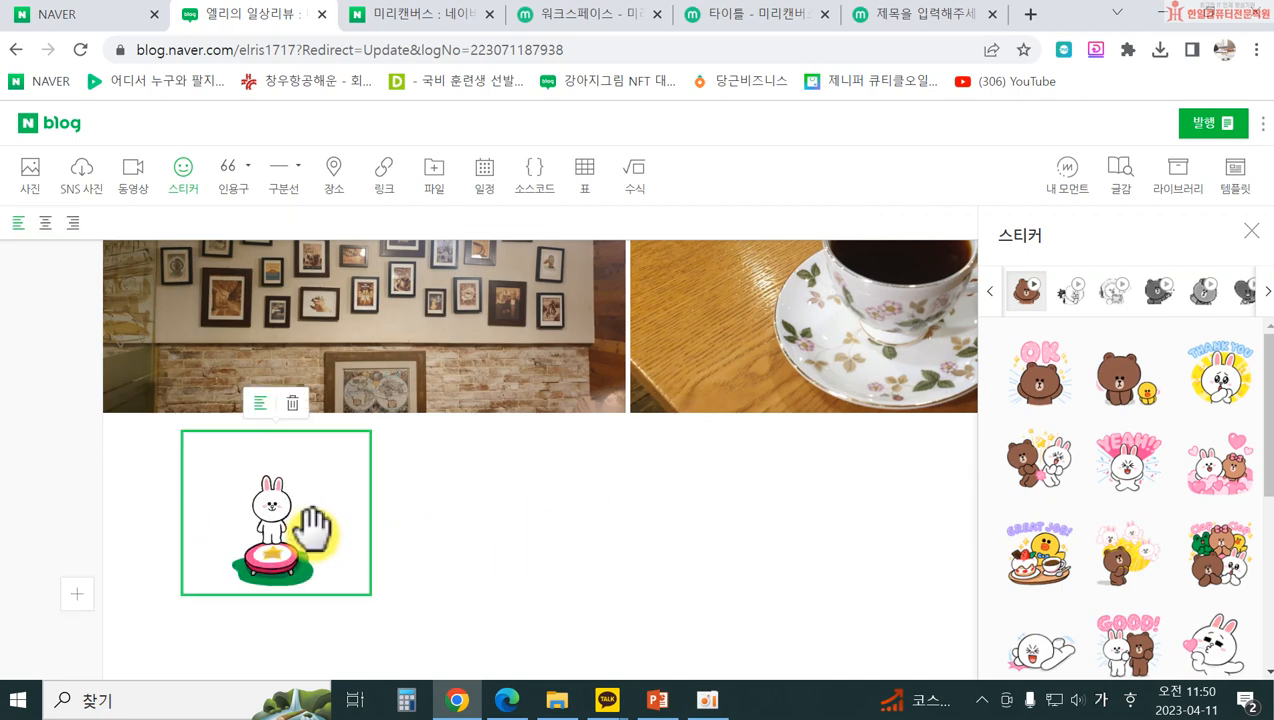
{"action": "left_click", "coordinate": [259, 403]}
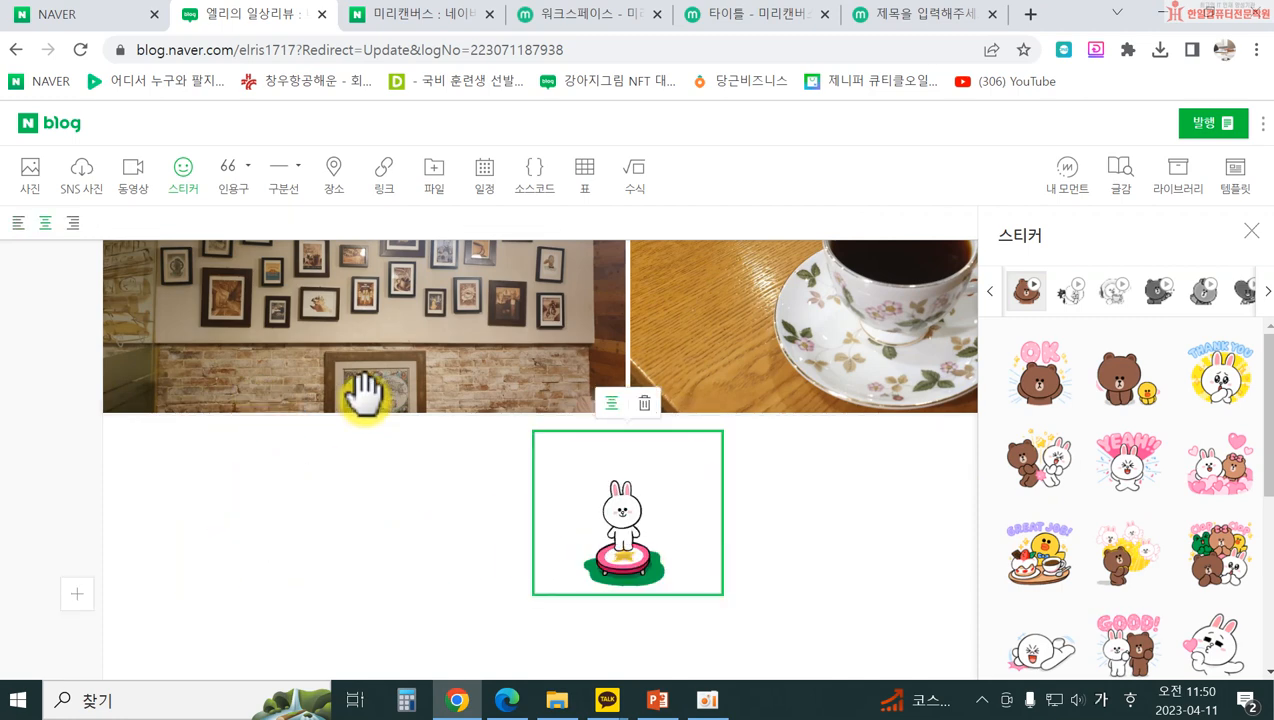
{"action": "left_click", "coordinate": [611, 403]}
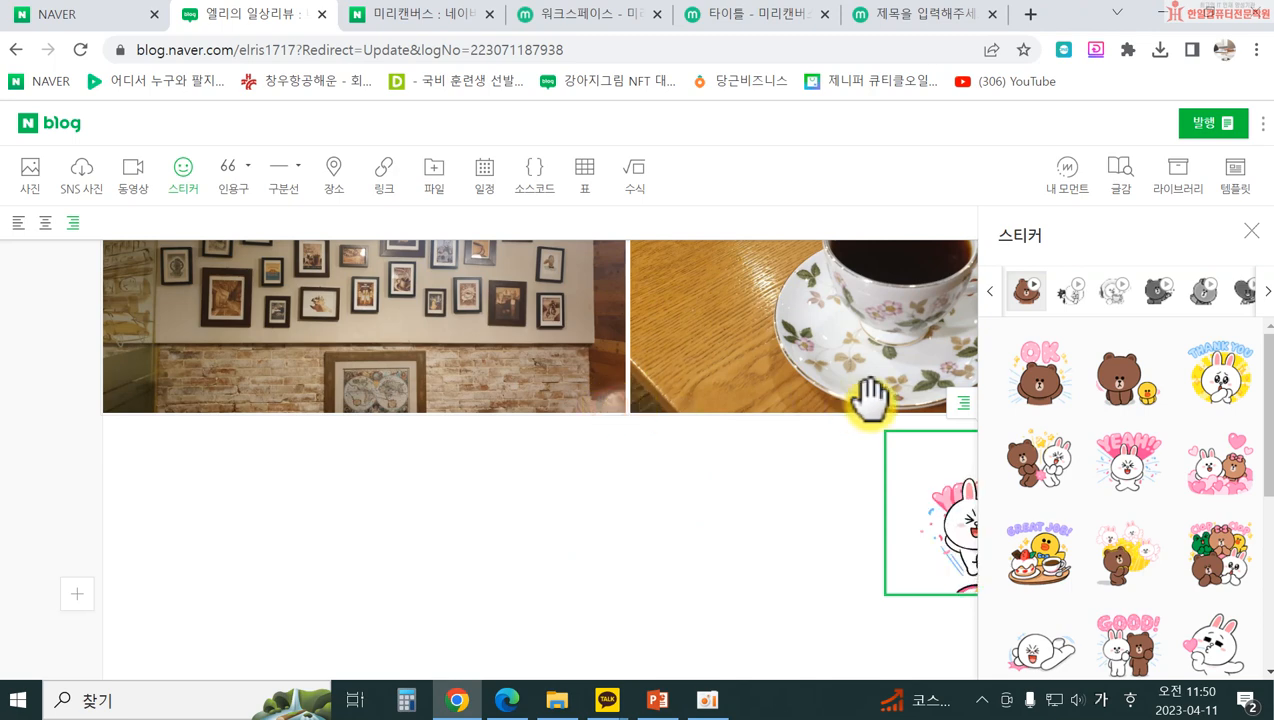
{"action": "left_click", "coordinate": [962, 403]}
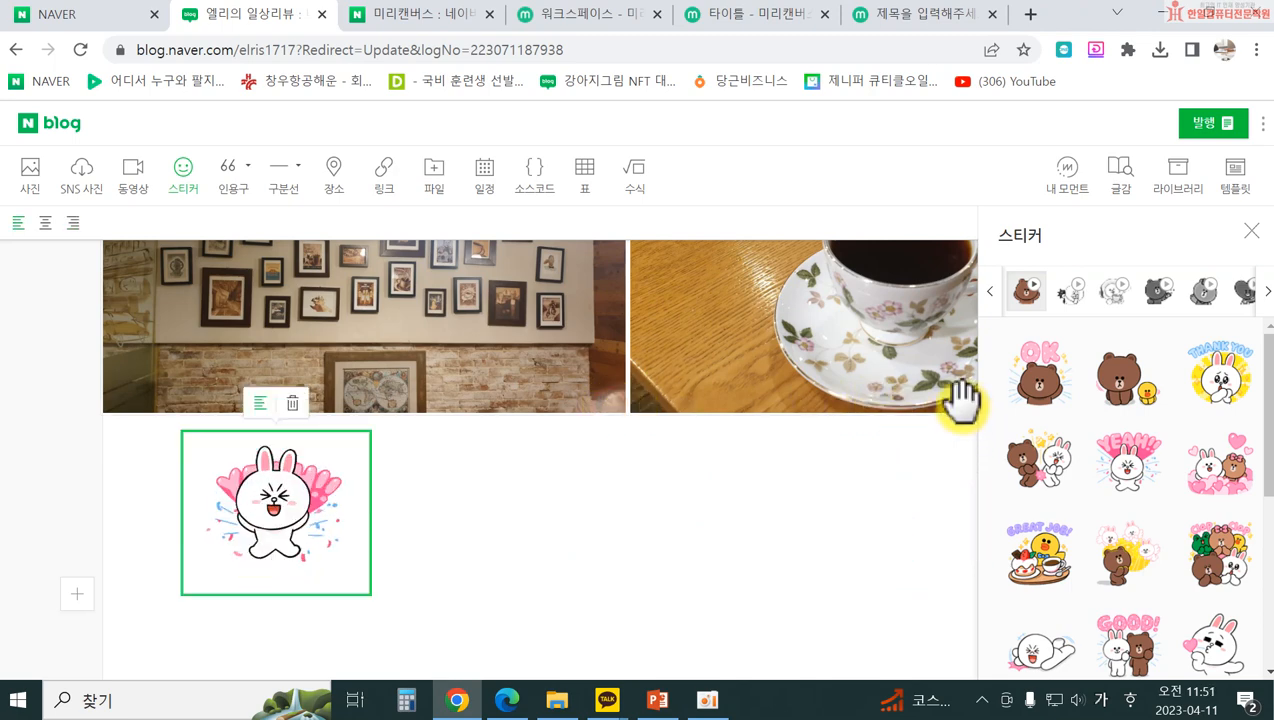
{"action": "left_click", "coordinate": [295, 408]}
{"action": "left_click", "coordinate": [1250, 232]}
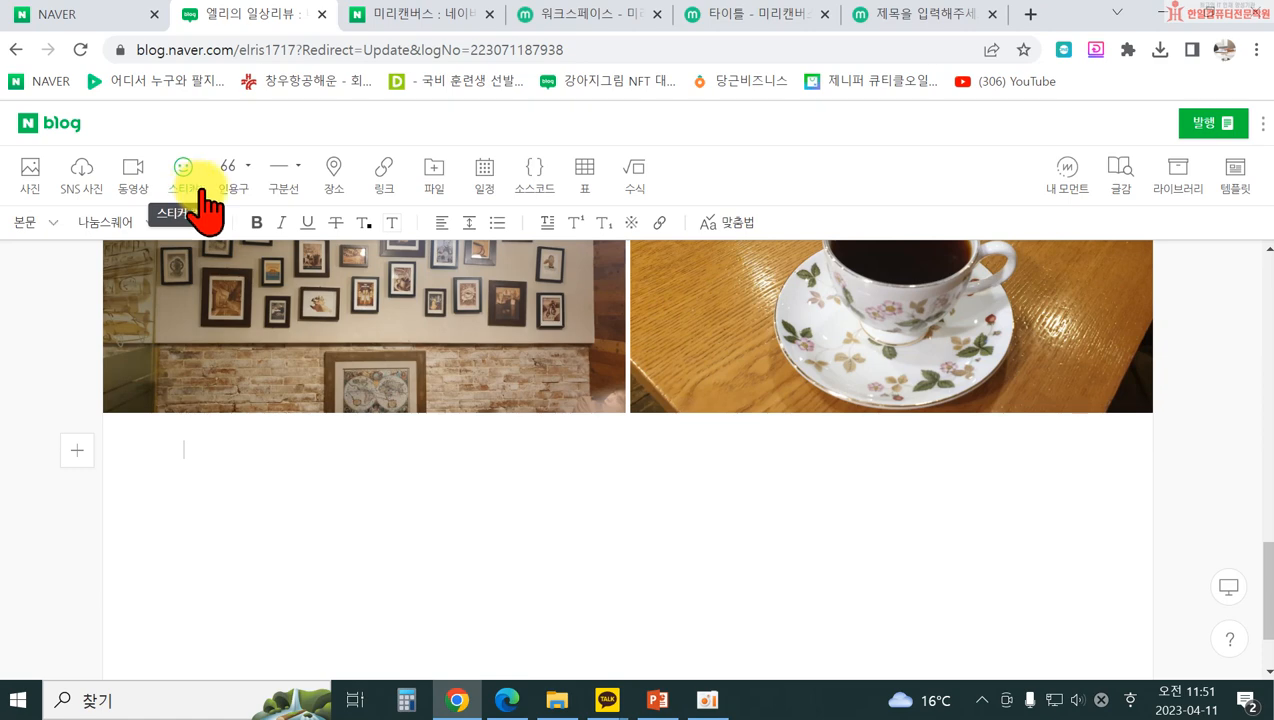
- Open the NAVER OGQ마켓 sticker store from the sticker collection and browse its recommended stickers and promotional banners
{"action": "left_click", "coordinate": [203, 188]}
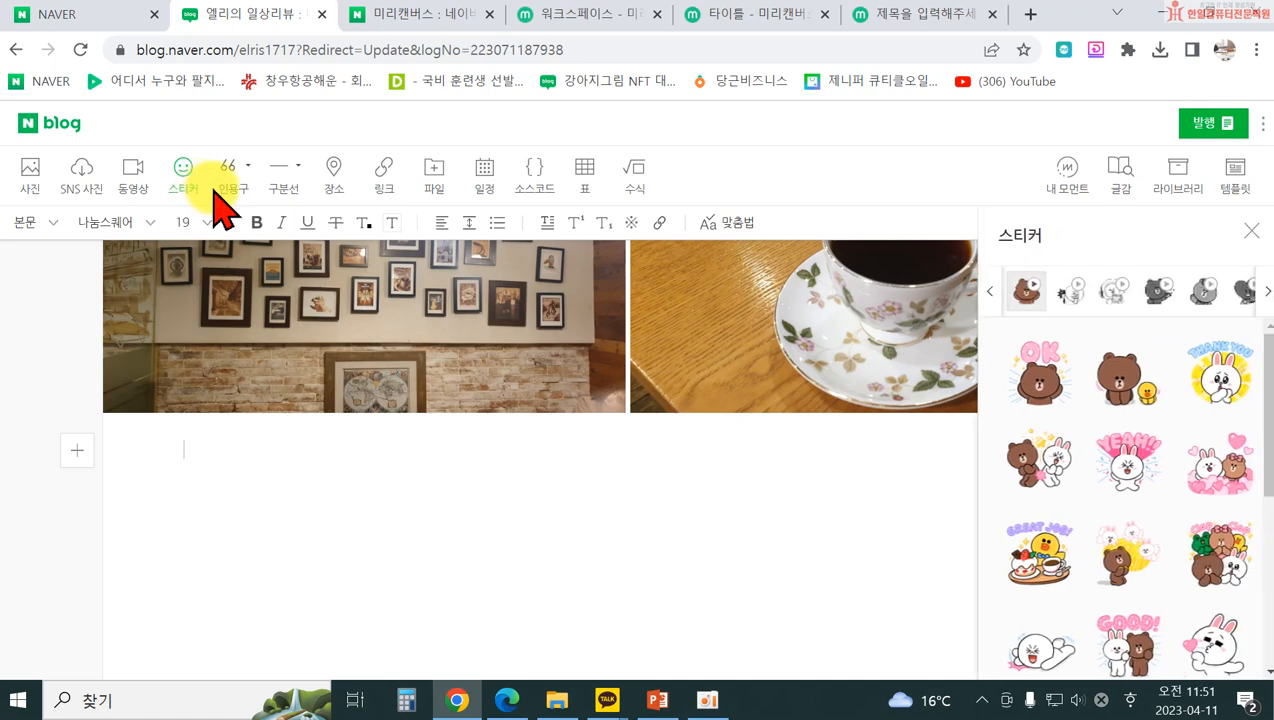
{"action": "left_click", "coordinate": [1262, 295]}
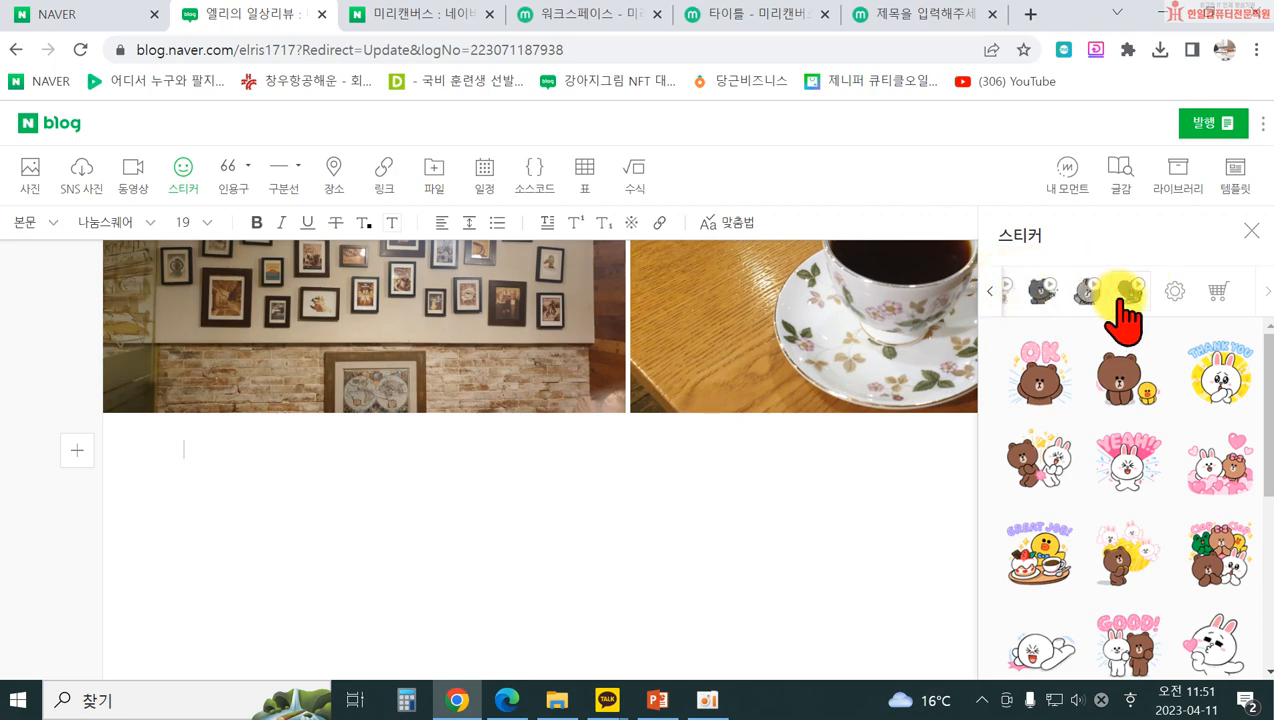
{"action": "left_click", "coordinate": [1216, 302]}
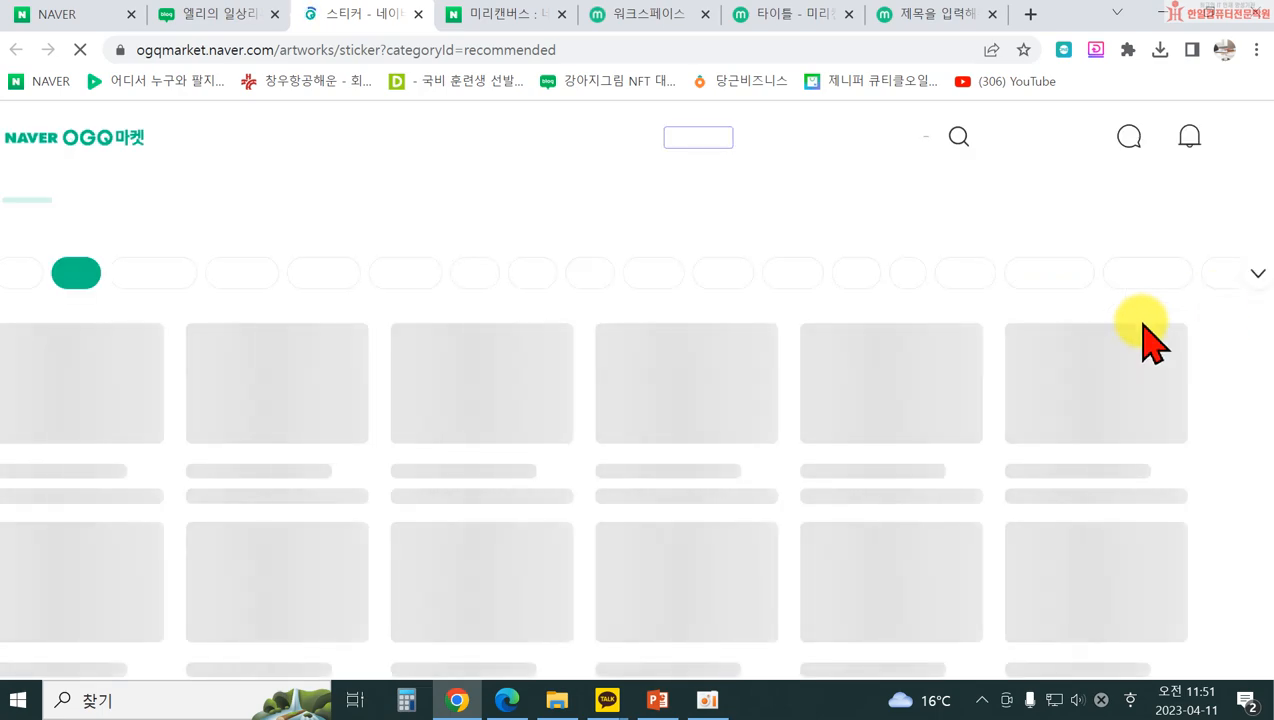
{"action": "scroll", "coordinate": [892, 472], "scroll_direction": "down", "scroll_amount": 3}
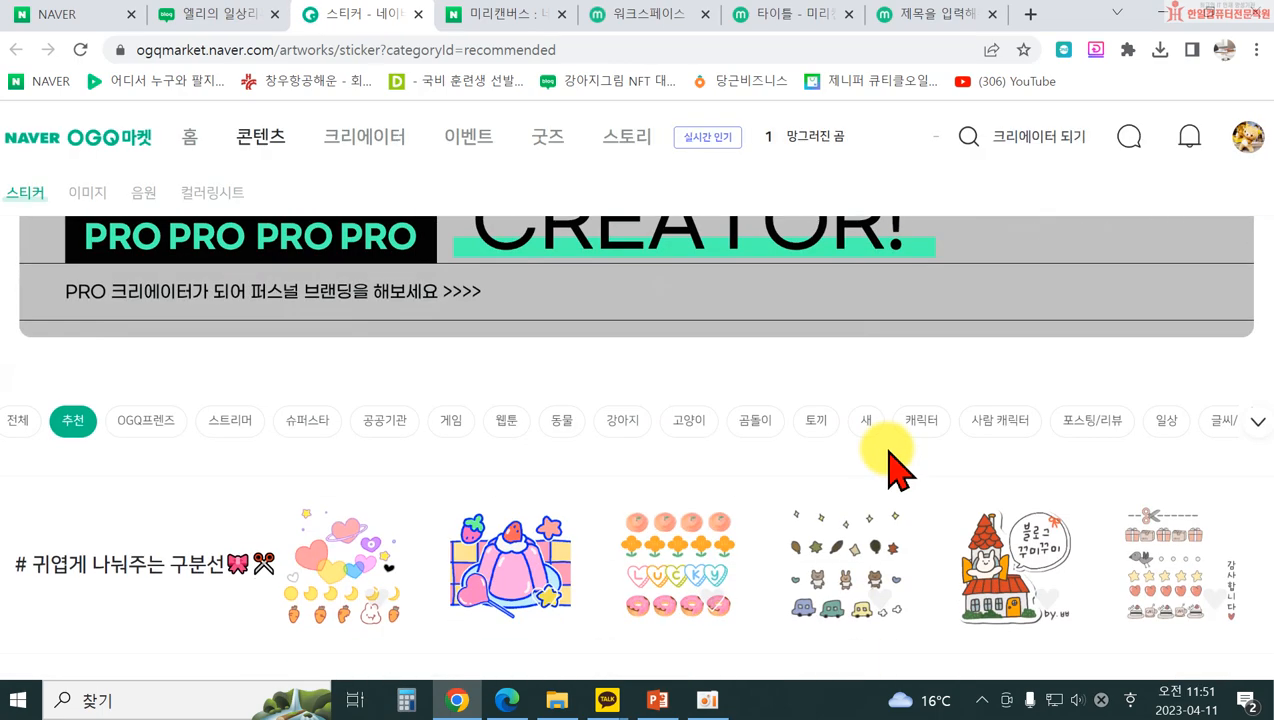
{"action": "scroll", "coordinate": [893, 450], "scroll_direction": "down", "scroll_amount": 2}
{"action": "scroll", "coordinate": [900, 455], "scroll_direction": "up", "scroll_amount": 5}
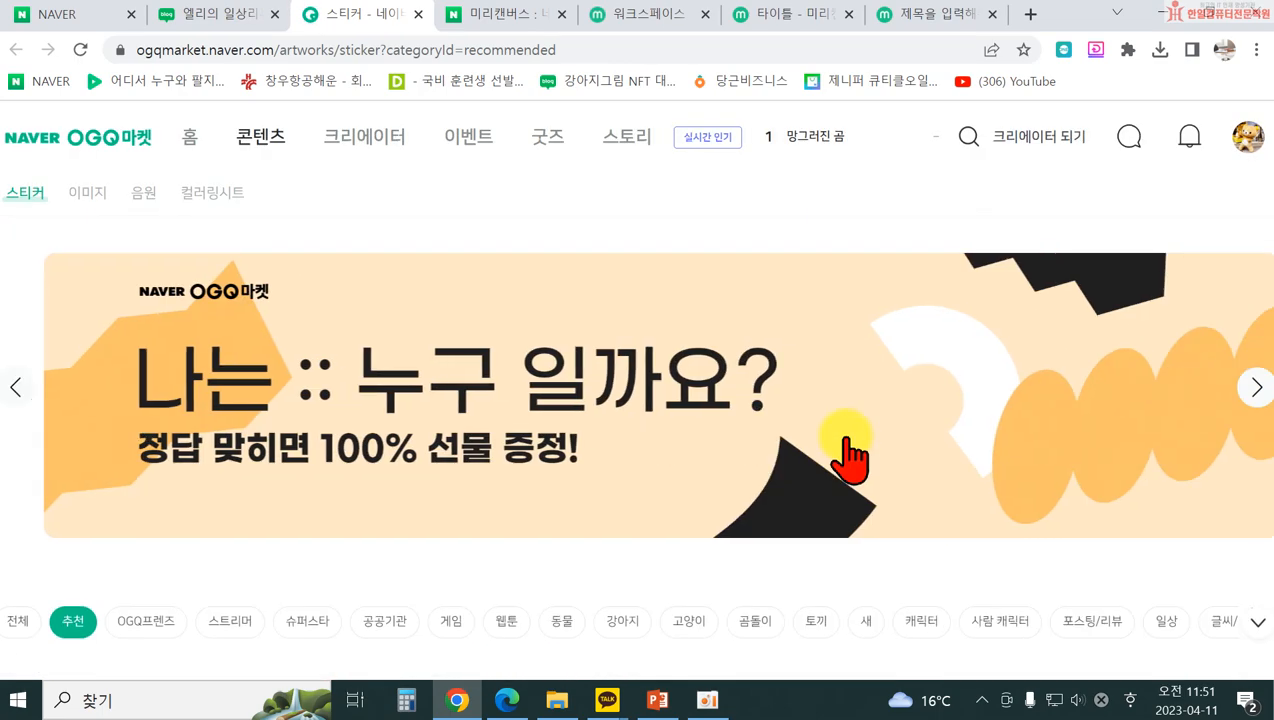
{"action": "left_click", "coordinate": [16, 388]}
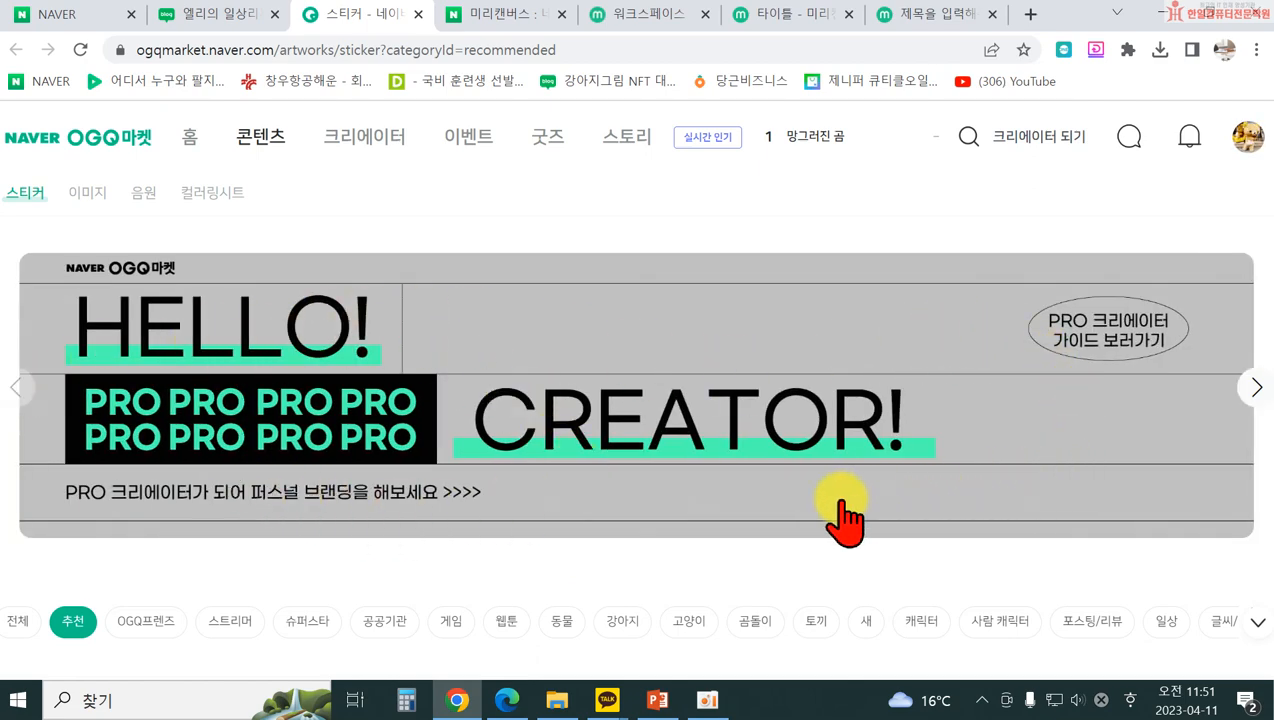
{"action": "left_click", "coordinate": [20, 392]}
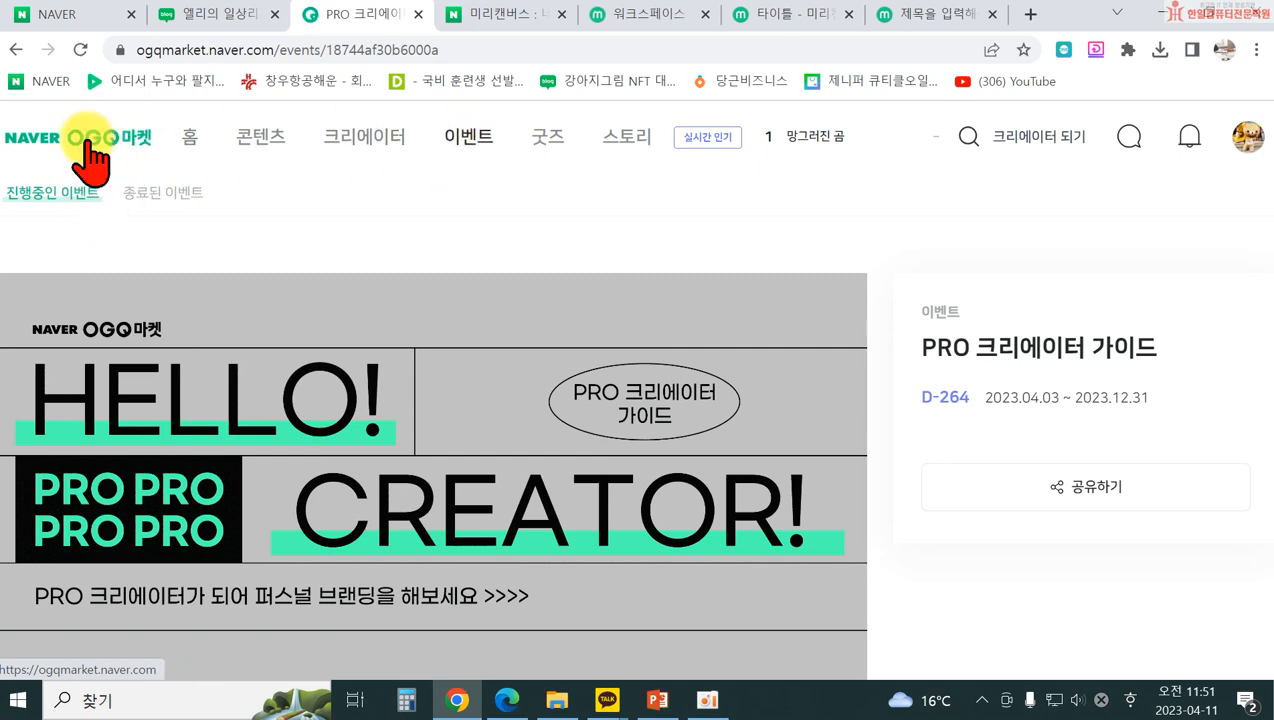
- Browse the review and popular stickers on the OGQ마켓 home page
{"action": "left_click", "coordinate": [84, 140]}
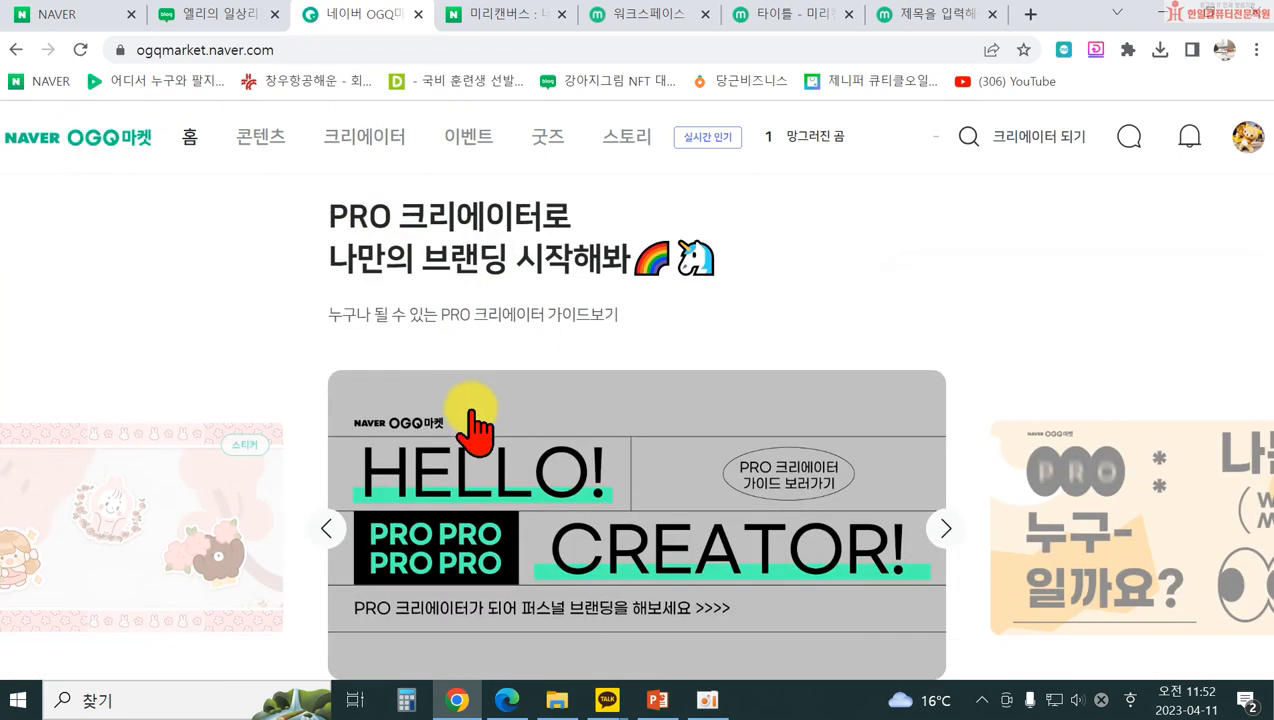
{"action": "scroll", "coordinate": [478, 425], "scroll_direction": "down", "scroll_amount": 4}
{"action": "scroll", "coordinate": [478, 425], "scroll_direction": "down", "scroll_amount": 5}
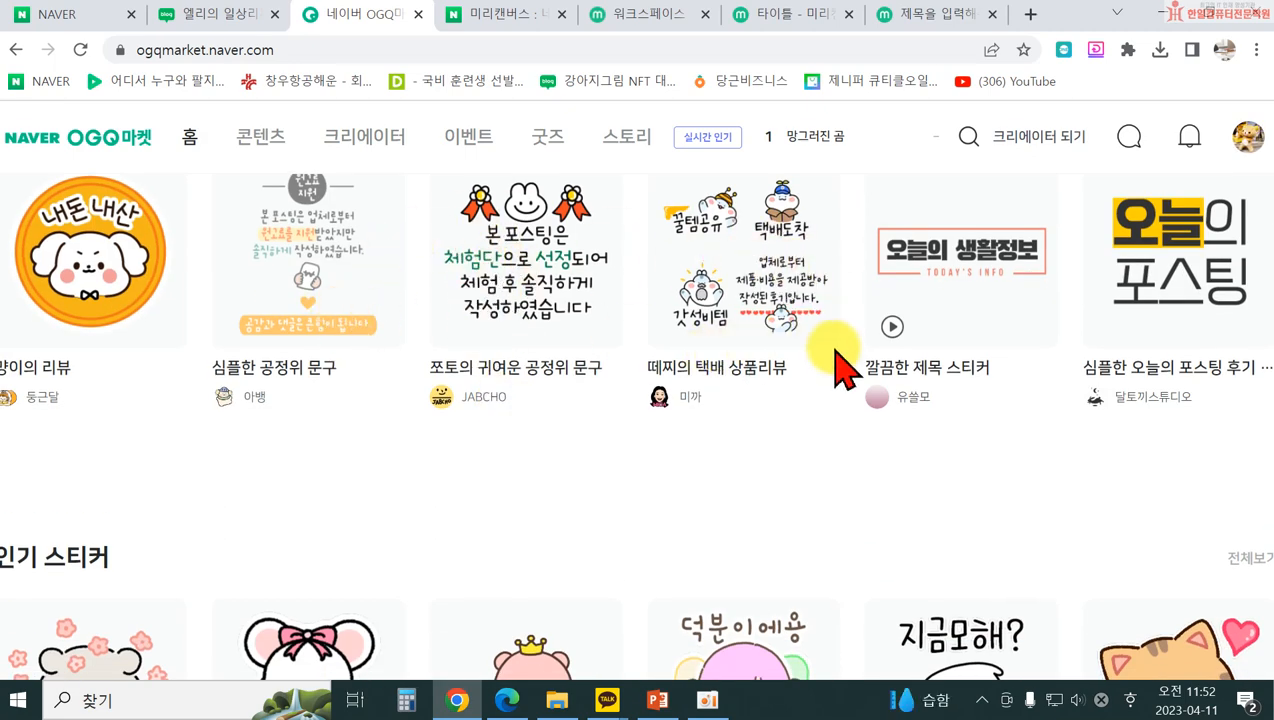
{"action": "scroll", "coordinate": [1058, 470], "scroll_direction": "down", "scroll_amount": 5}
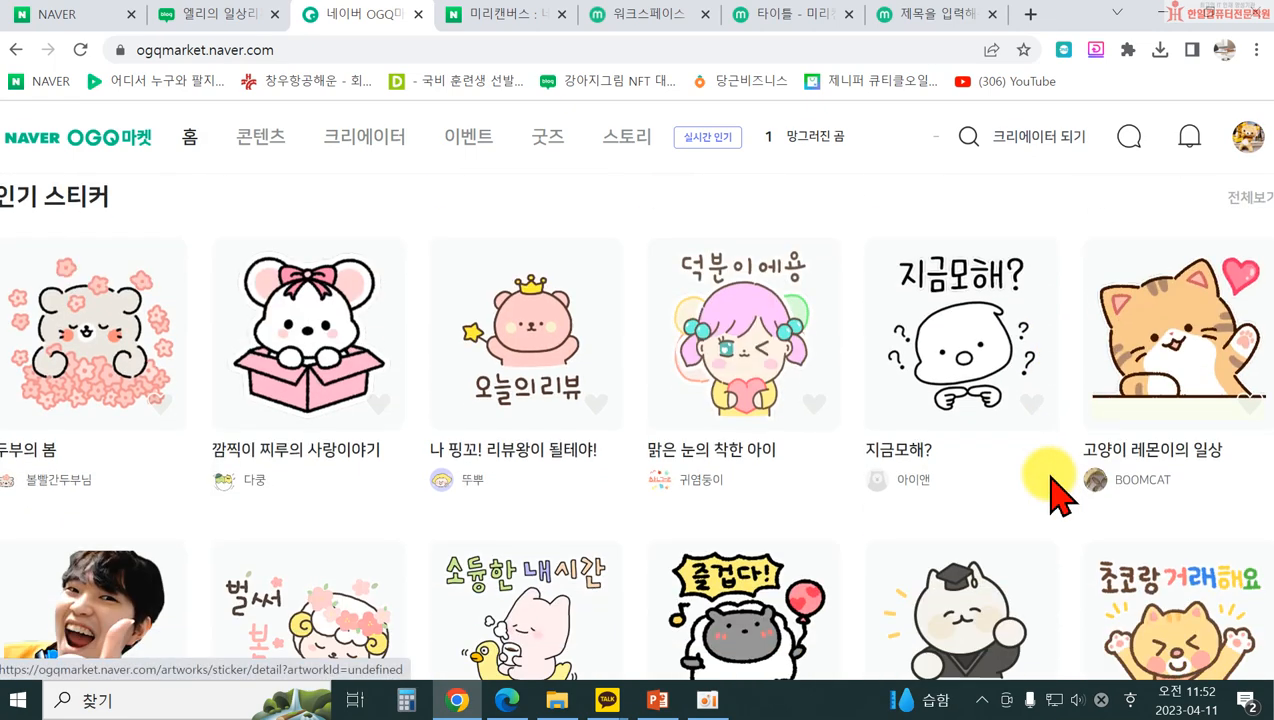
{"action": "scroll", "coordinate": [780, 550], "scroll_direction": "down", "scroll_amount": 2}
{"action": "scroll", "coordinate": [702, 549], "scroll_direction": "up", "scroll_amount": 8}
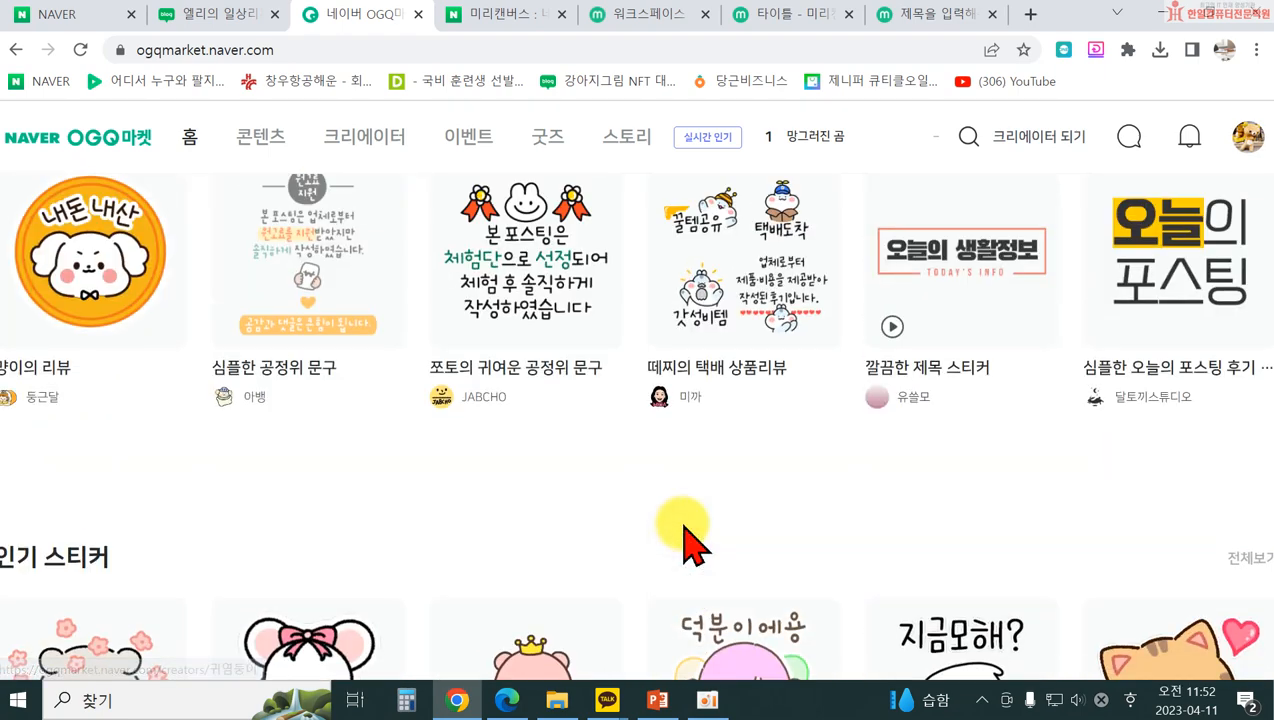
- Check the price and contents of the 쪼토의 귀여운 공정위 문구 sticker set, and return to the post without buying or inserting a sticker
{"action": "left_click", "coordinate": [532, 452]}
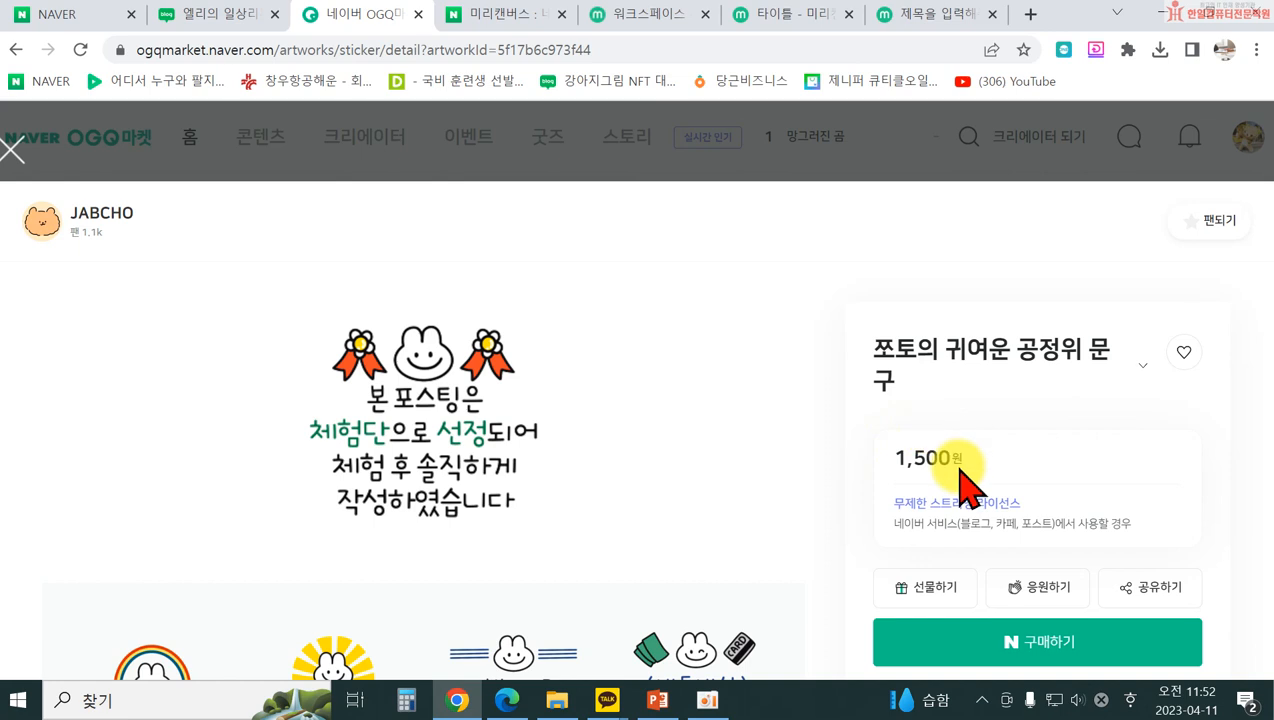
{"action": "scroll", "coordinate": [753, 483], "scroll_direction": "down", "scroll_amount": 1}
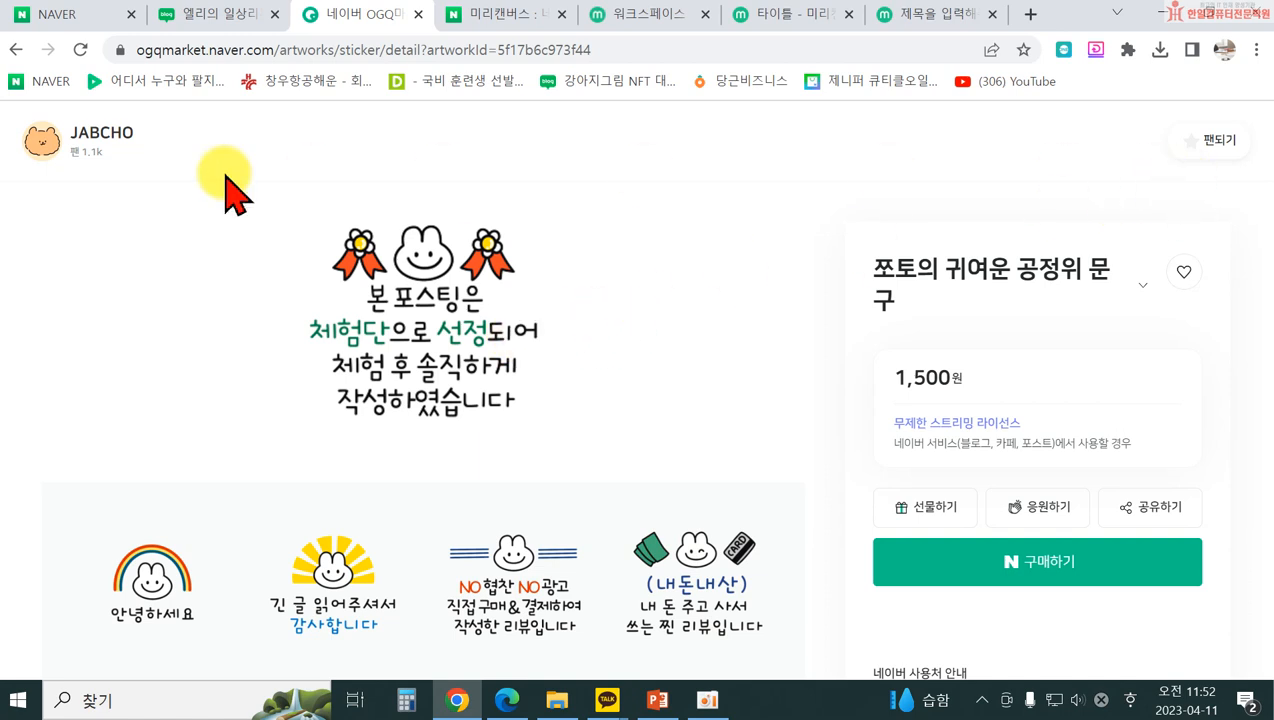
{"action": "scroll", "coordinate": [142, 195], "scroll_direction": "up", "scroll_amount": 1}
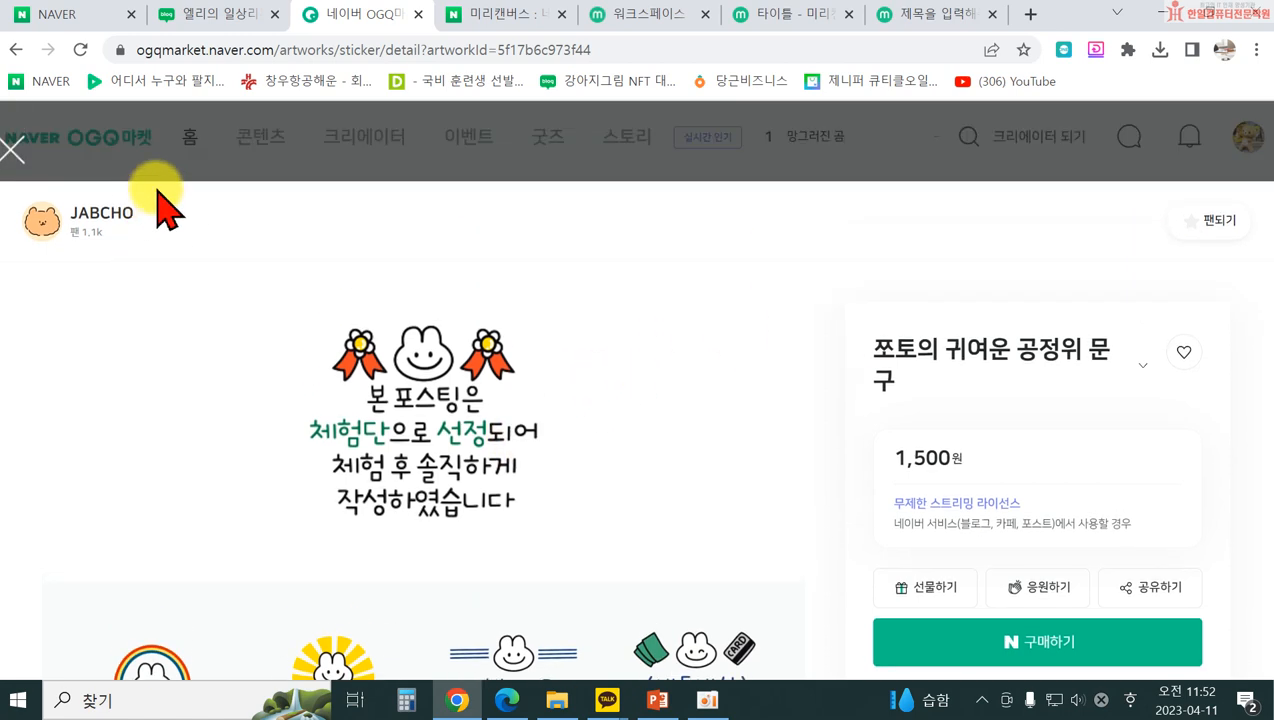
{"action": "left_click", "coordinate": [418, 14]}
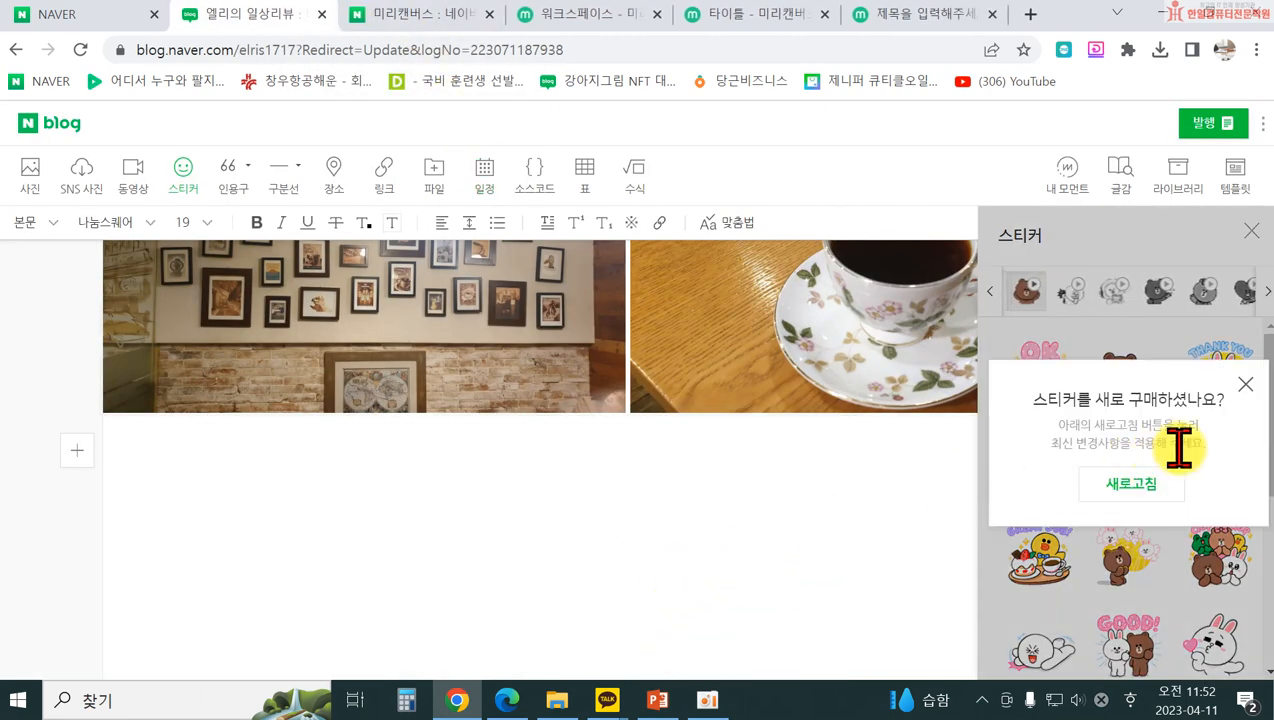
{"action": "left_click", "coordinate": [1247, 385]}
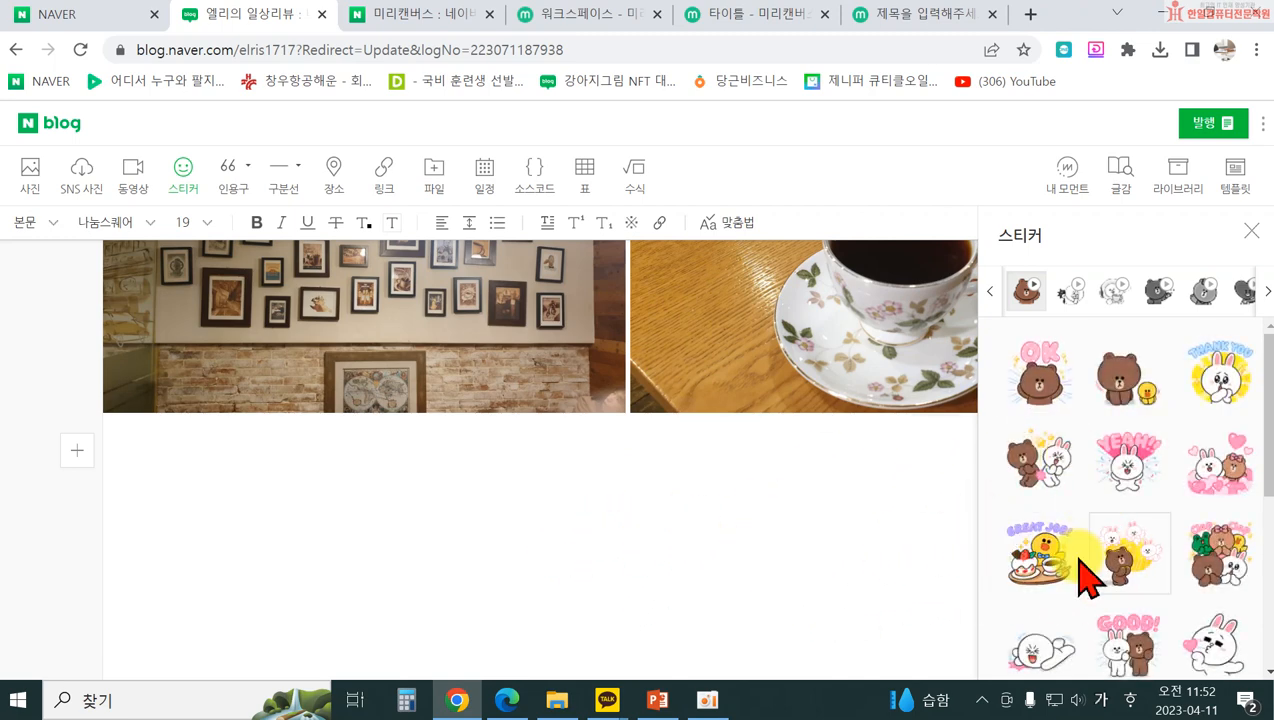
{"action": "left_click", "coordinate": [1251, 232]}
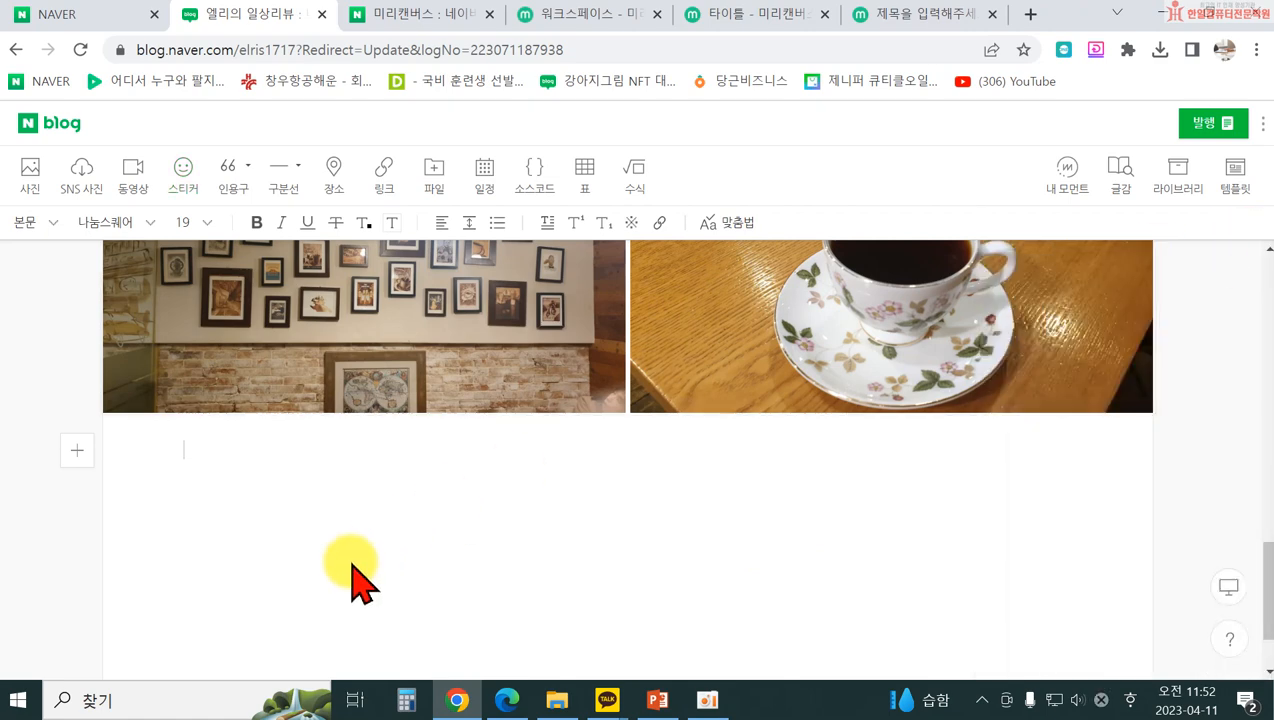
- Insert a 따옴표 quotation reading 블로그 시작하기 below the photo collage
{"action": "left_click", "coordinate": [248, 166]}
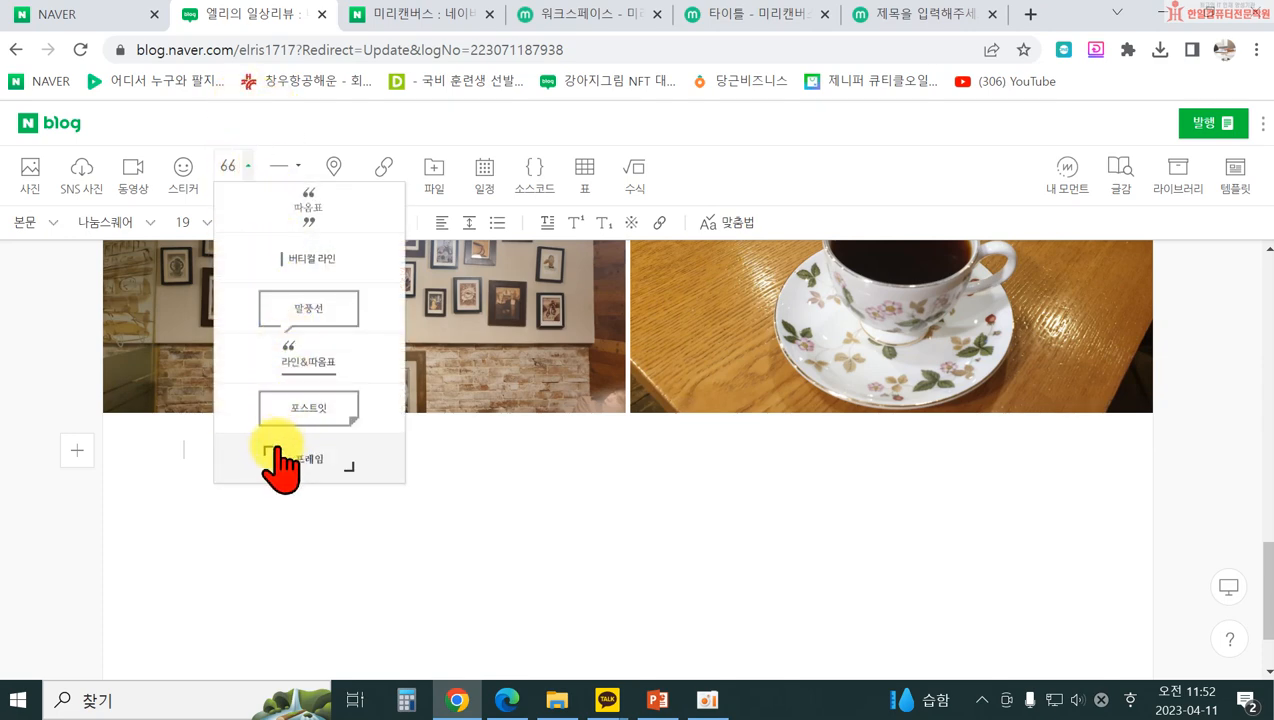
{"action": "left_click", "coordinate": [309, 212]}
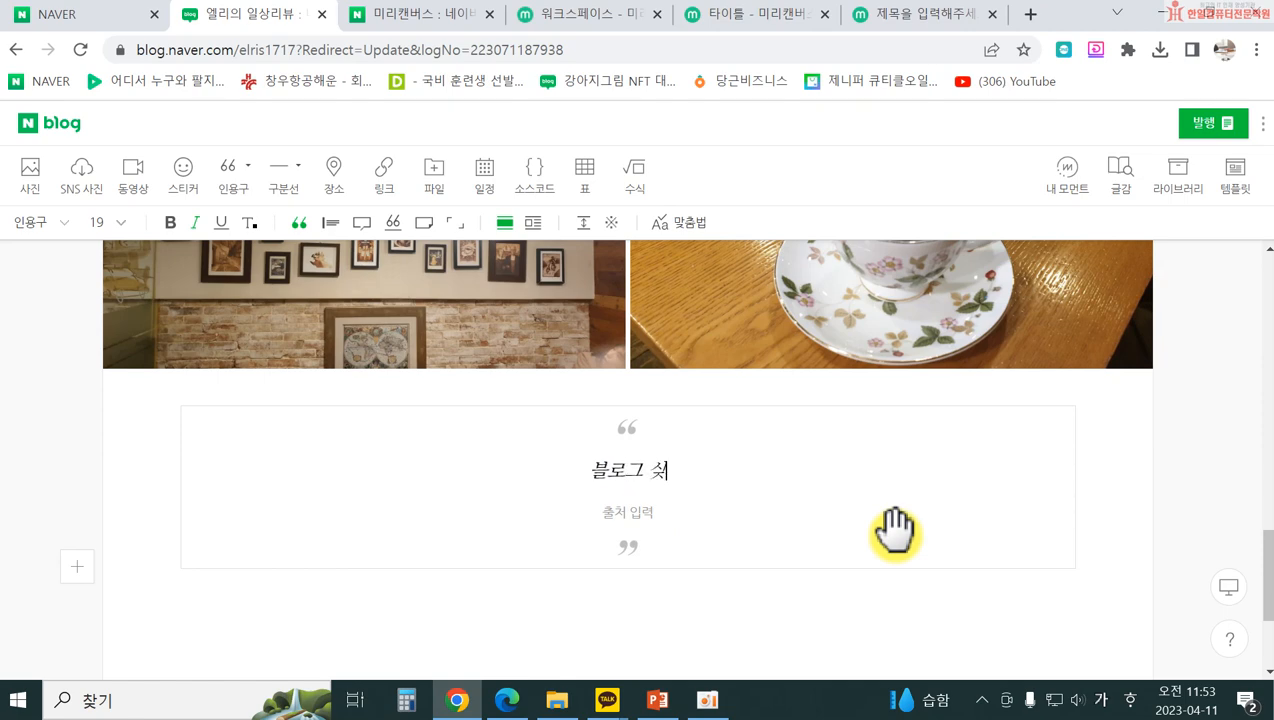
{"action": "left_click", "coordinate": [875, 600]}
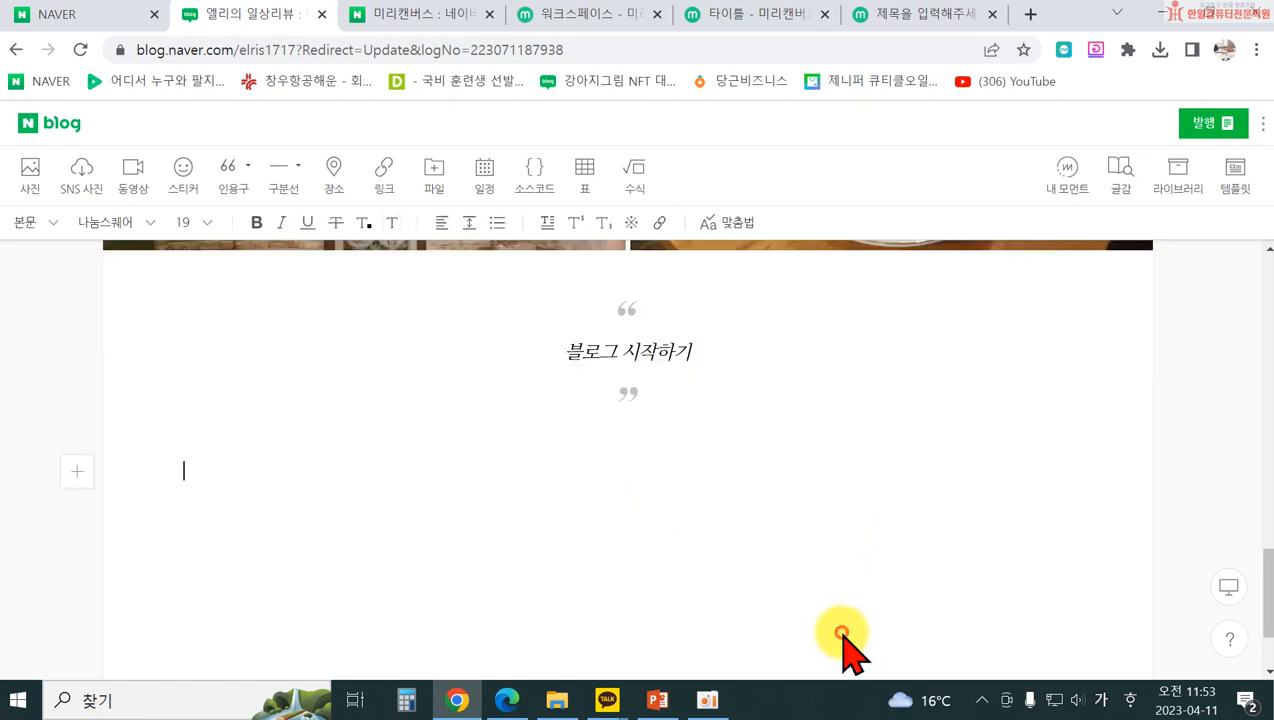
- Change the 블로그 시작하기 quotation to the 버티컬 라인 style
{"action": "left_click", "coordinate": [676, 388]}
{"action": "scroll", "coordinate": [671, 421], "scroll_direction": "up", "scroll_amount": 5}
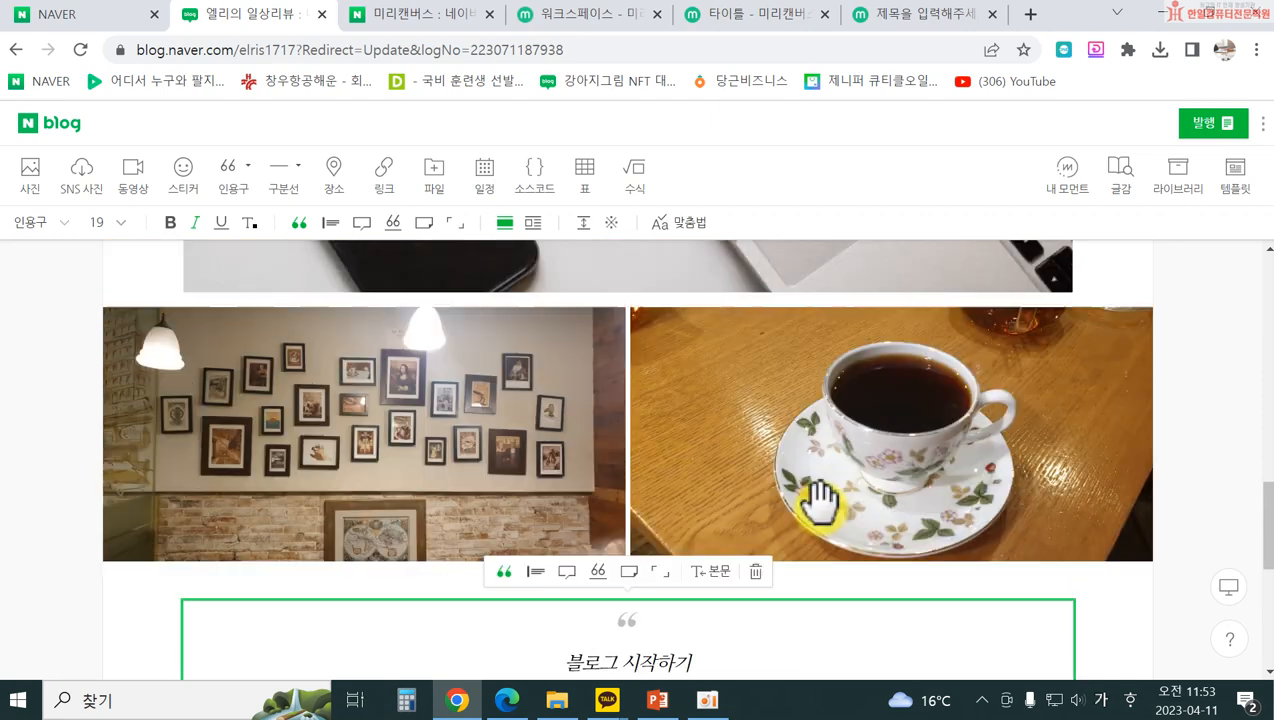
{"action": "scroll", "coordinate": [819, 500], "scroll_direction": "down", "scroll_amount": 5}
{"action": "scroll", "coordinate": [611, 304], "scroll_direction": "down", "scroll_amount": 1}
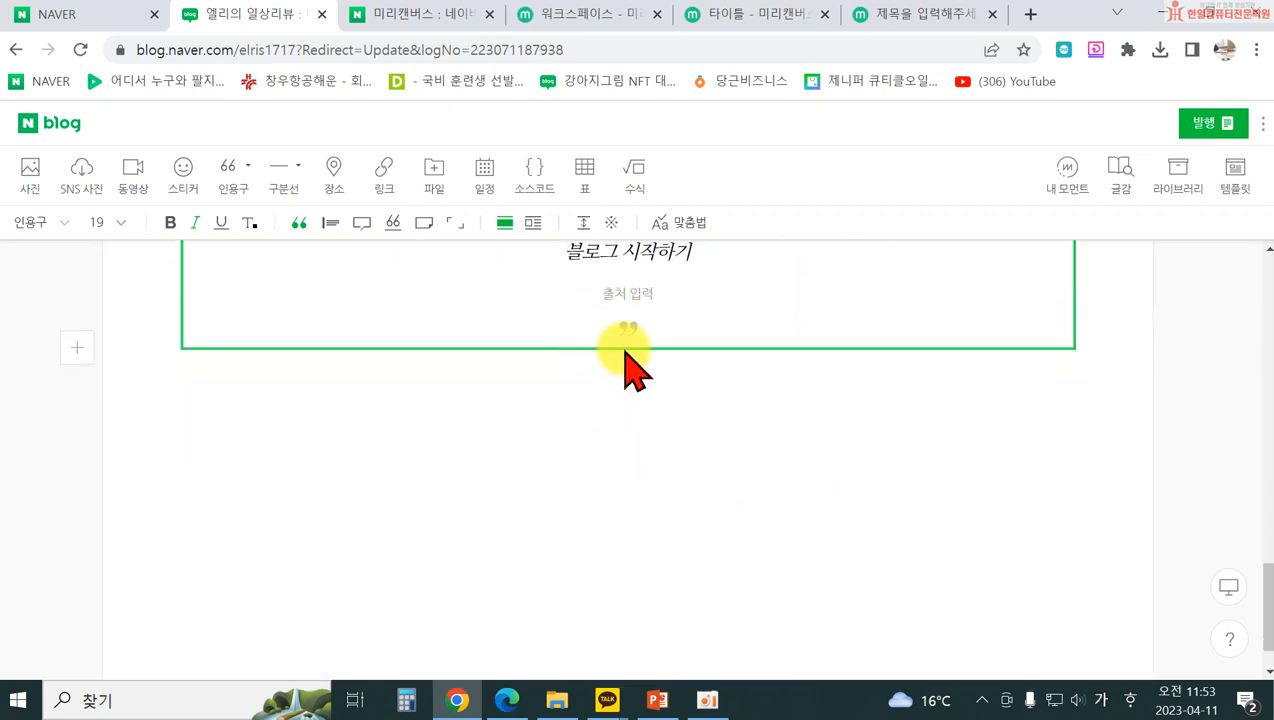
{"action": "scroll", "coordinate": [623, 373], "scroll_direction": "up", "scroll_amount": 2}
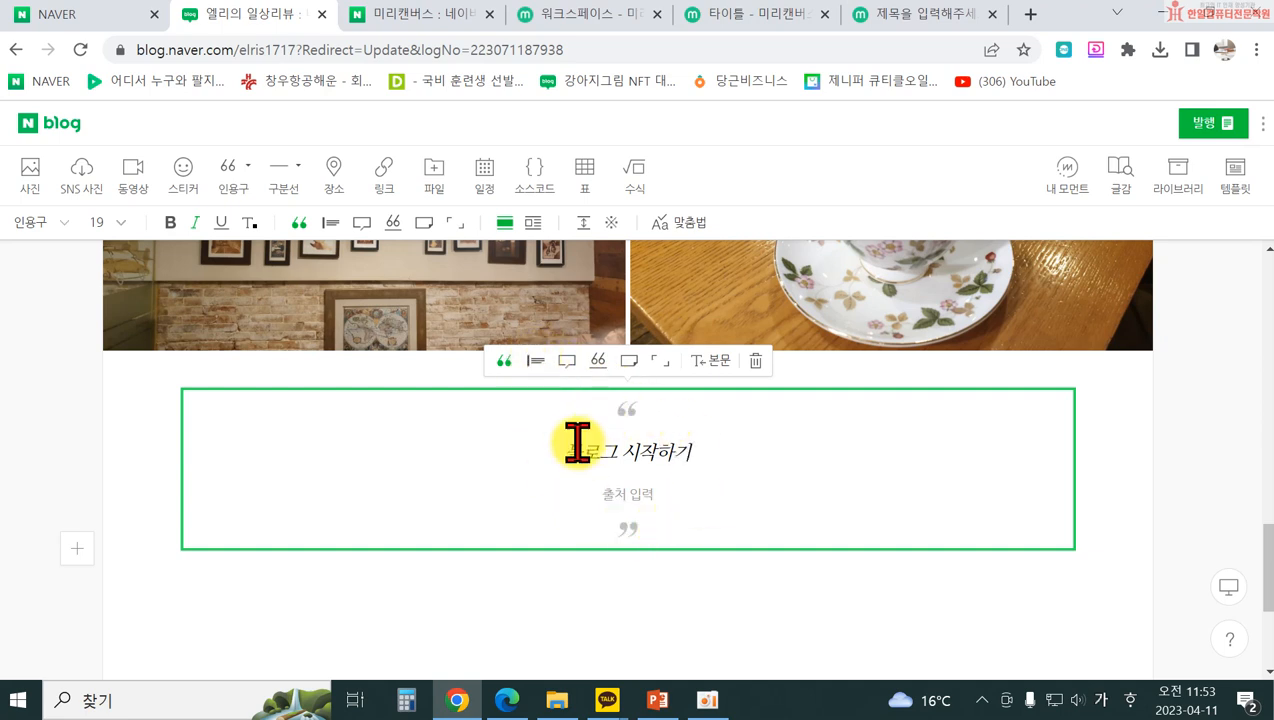
{"action": "left_click", "coordinate": [535, 360]}
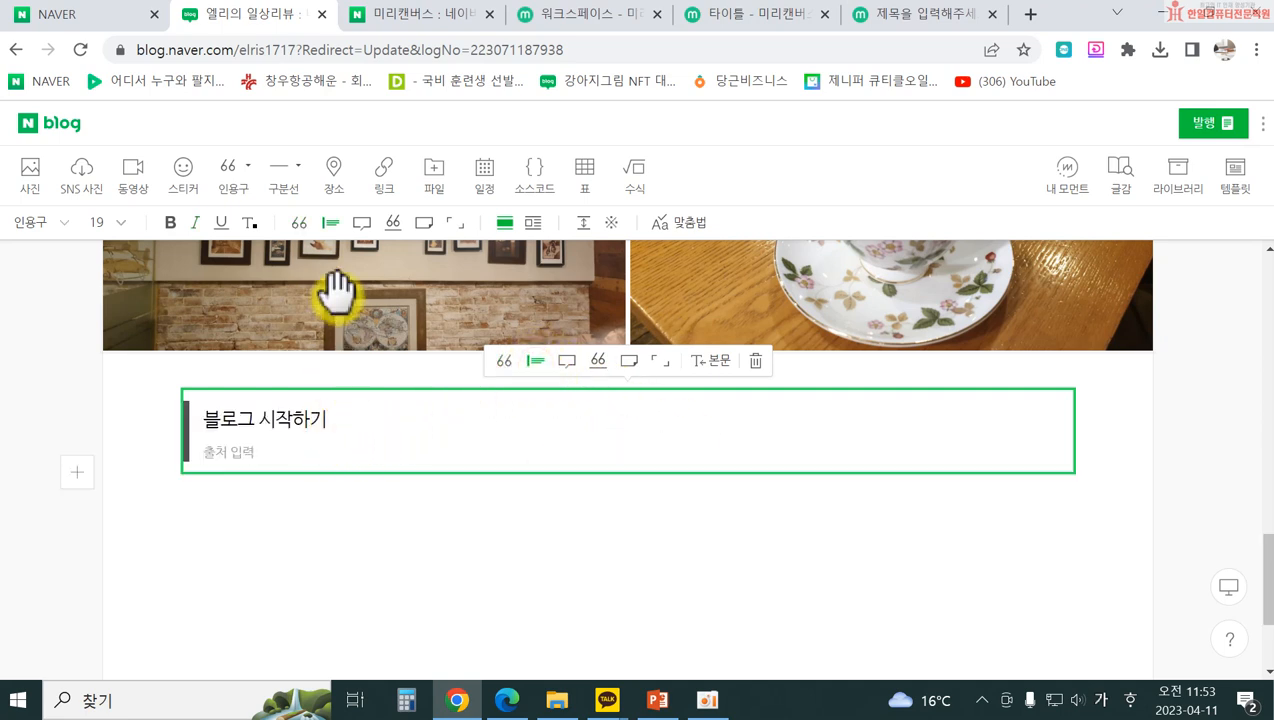
- Try the speech bubble, underlined quotation mark, sticky note and corner frame styles on the 블로그 시작하기 quotation, and set it back to 따옴표
{"action": "left_click", "coordinate": [362, 222]}
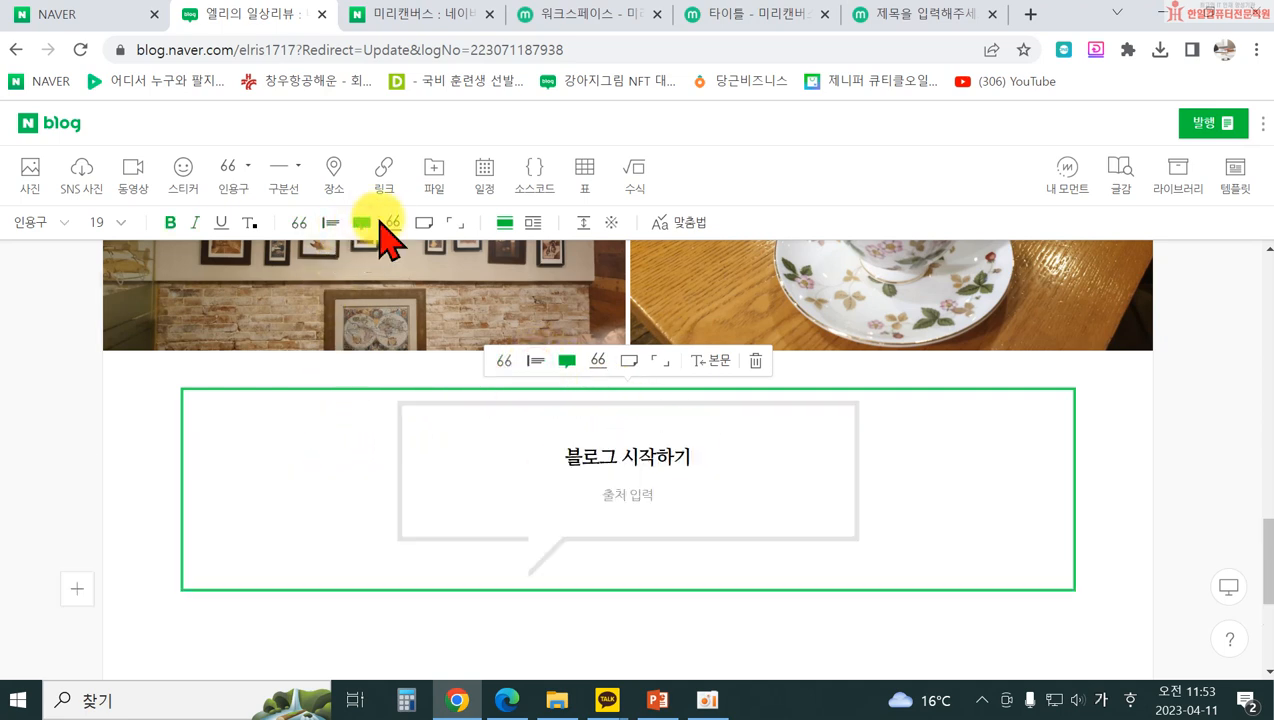
{"action": "left_click", "coordinate": [391, 222]}
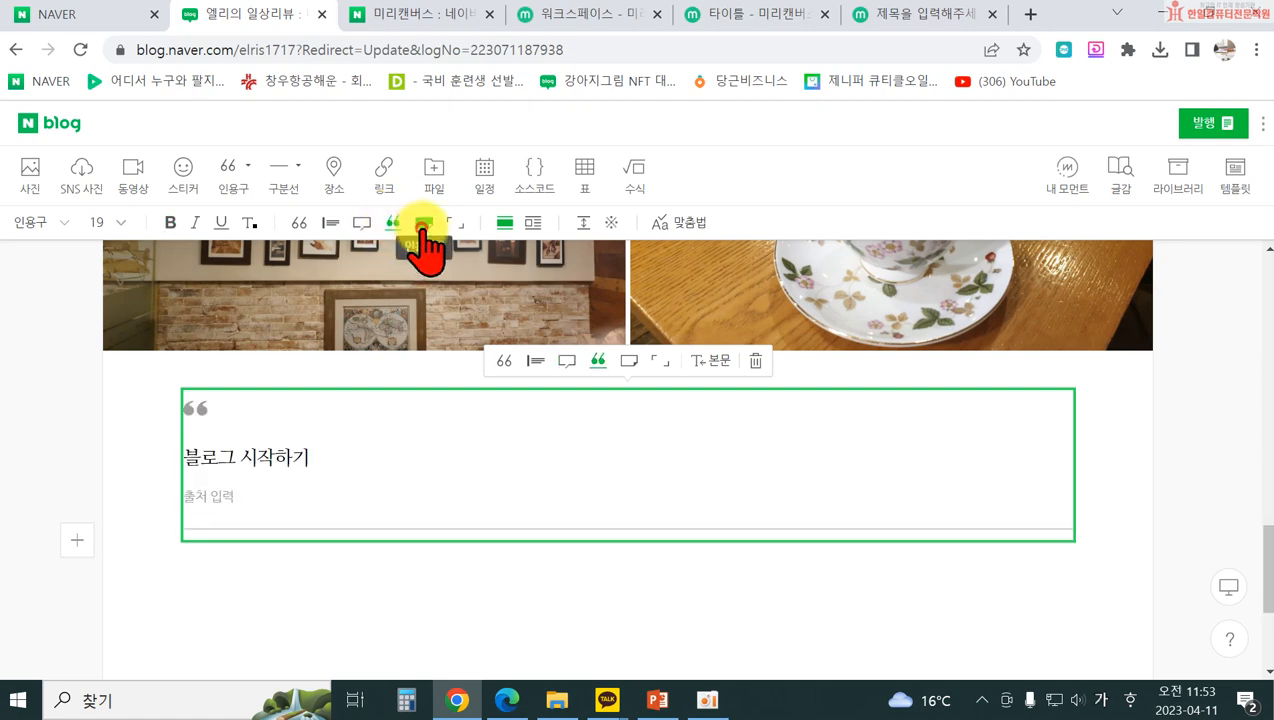
{"action": "left_click", "coordinate": [422, 226]}
{"action": "left_click", "coordinate": [457, 222]}
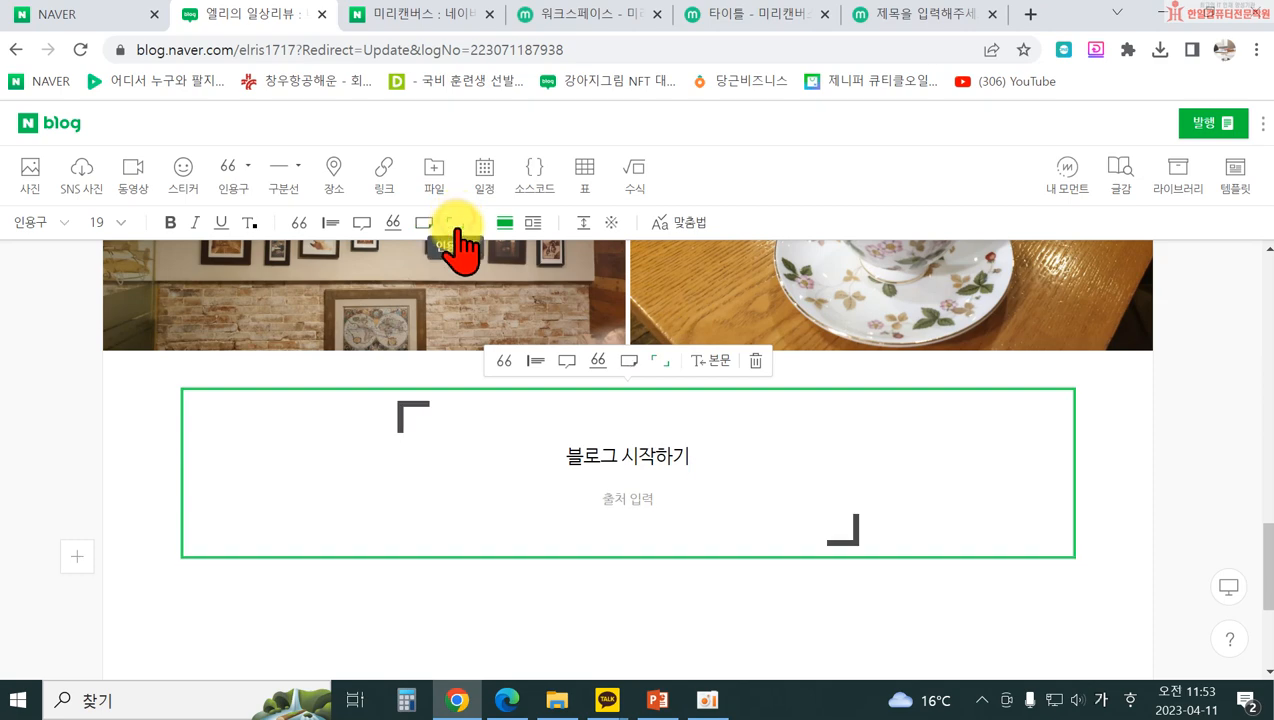
{"action": "left_click", "coordinate": [422, 222]}
{"action": "left_click", "coordinate": [391, 222]}
{"action": "left_click", "coordinate": [362, 224]}
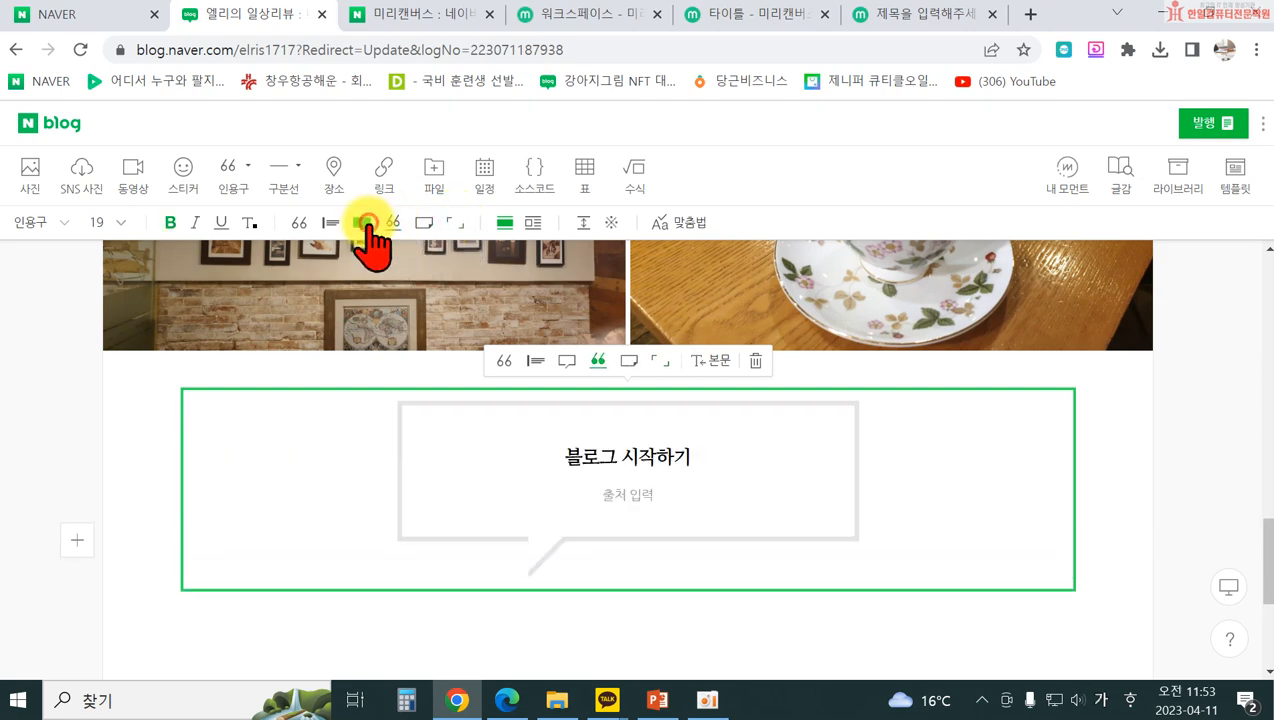
{"action": "left_click", "coordinate": [330, 222]}
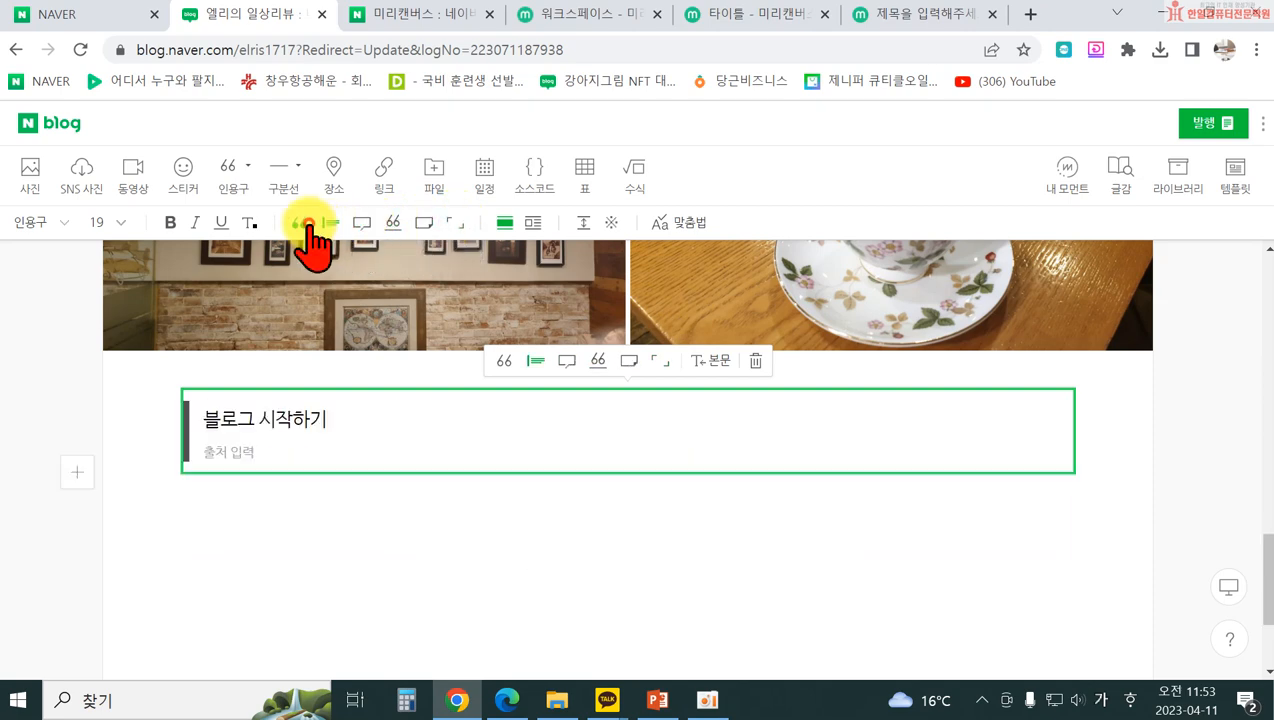
{"action": "left_click", "coordinate": [298, 222]}
{"action": "left_click", "coordinate": [428, 578]}
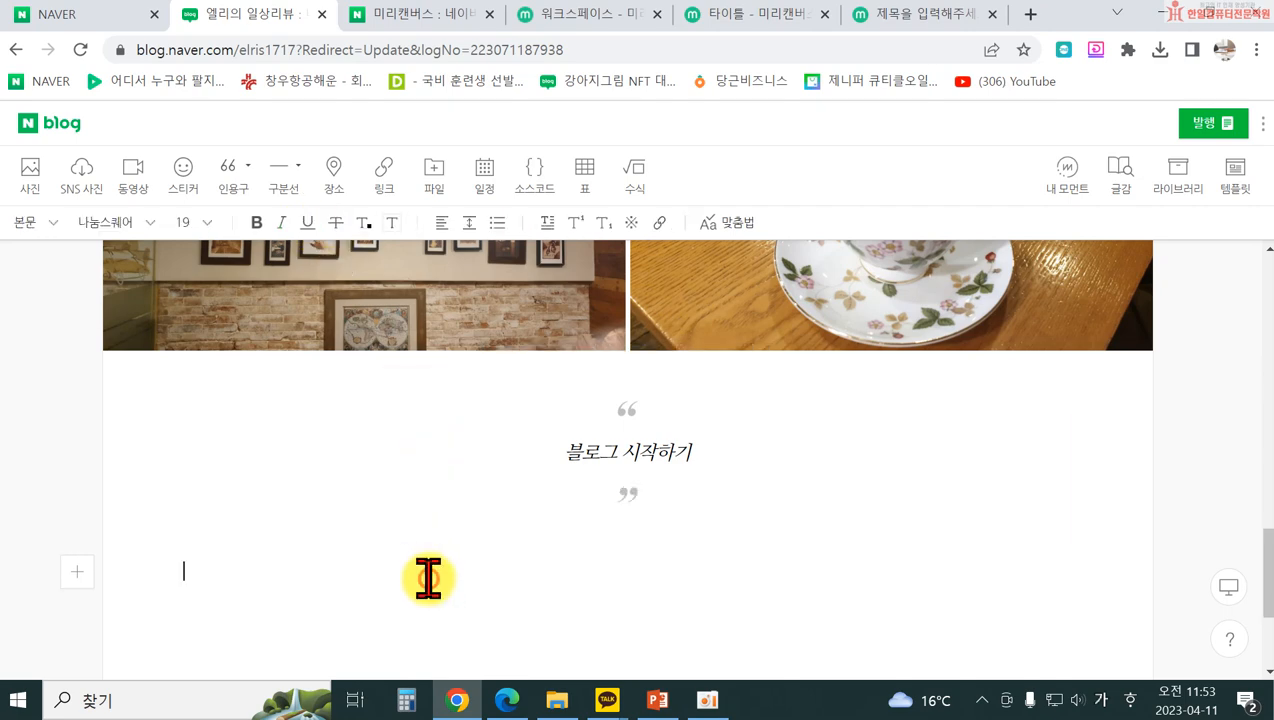
- Color only the word 블로그 in the 블로그 시작하기 quotation red
{"action": "left_click", "coordinate": [563, 449]}
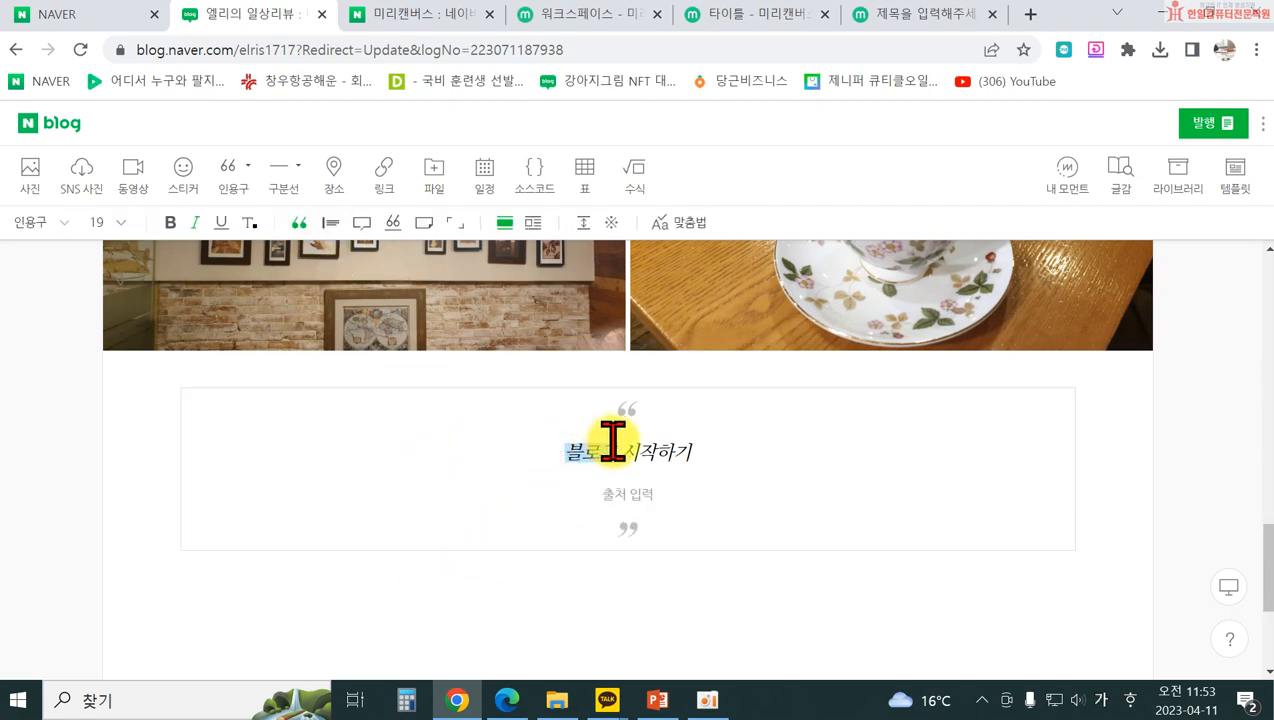
{"action": "left_click_drag", "start_coordinate": [635, 440], "coordinate": [665, 427]}
{"action": "left_click", "coordinate": [250, 222]}
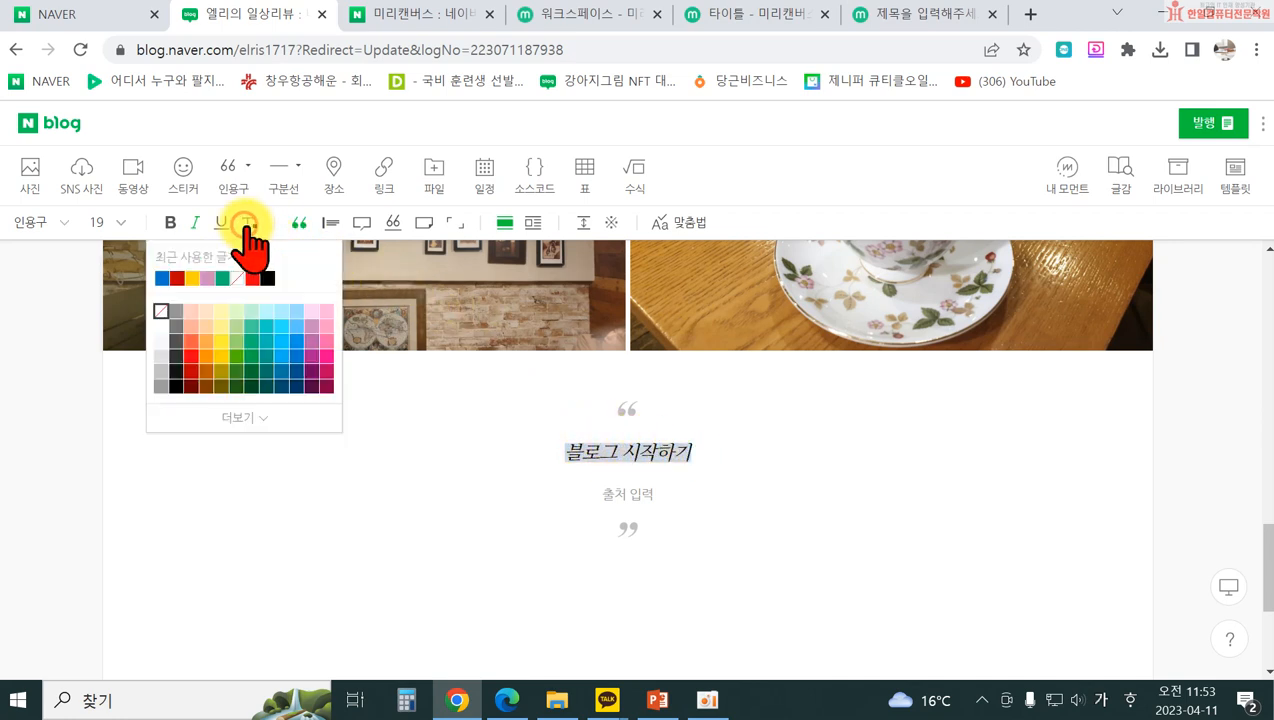
{"action": "left_click", "coordinate": [588, 462]}
{"action": "left_click", "coordinate": [569, 451]}
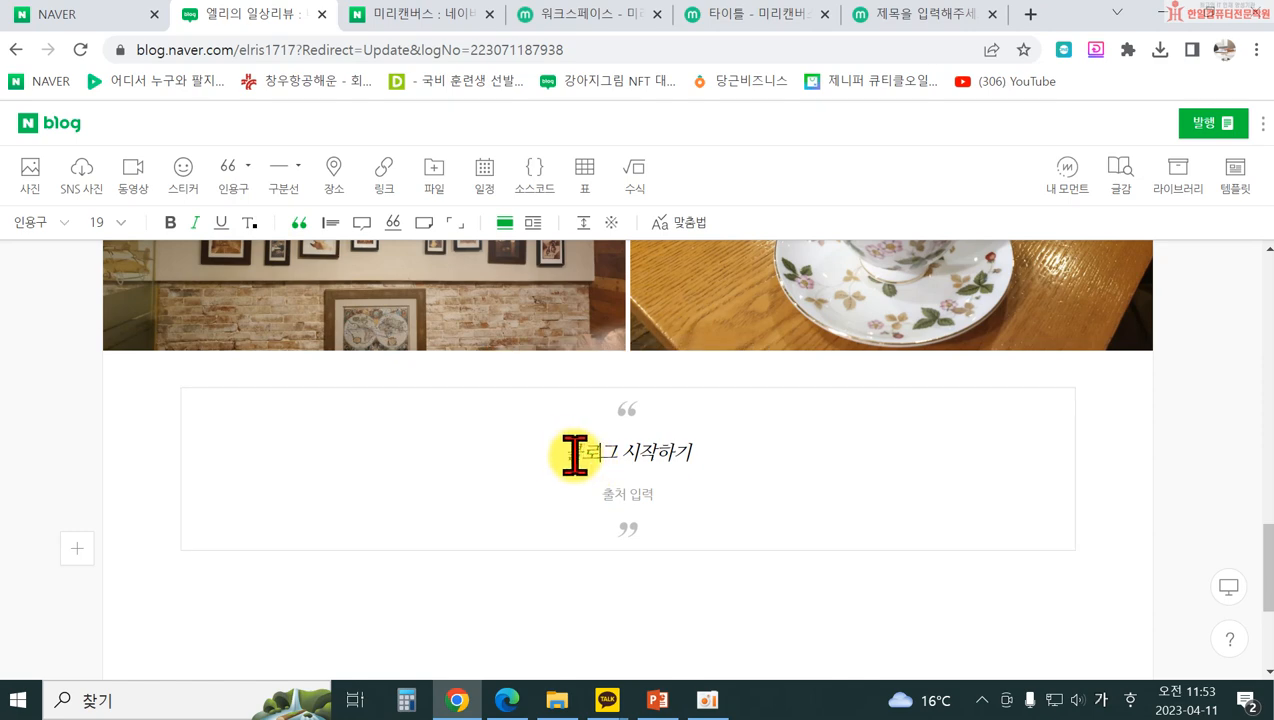
{"action": "left_click", "coordinate": [565, 456]}
{"action": "left_click_drag", "start_coordinate": [565, 456], "coordinate": [618, 454]}
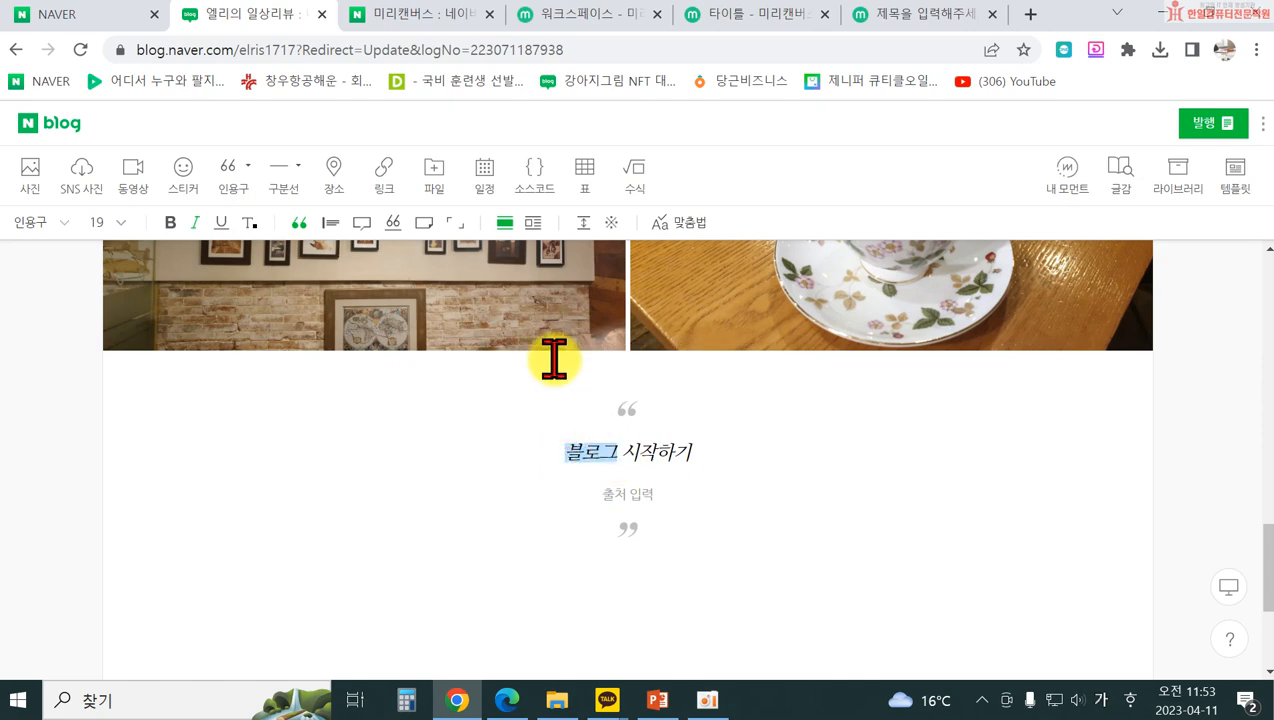
{"action": "left_click", "coordinate": [250, 222]}
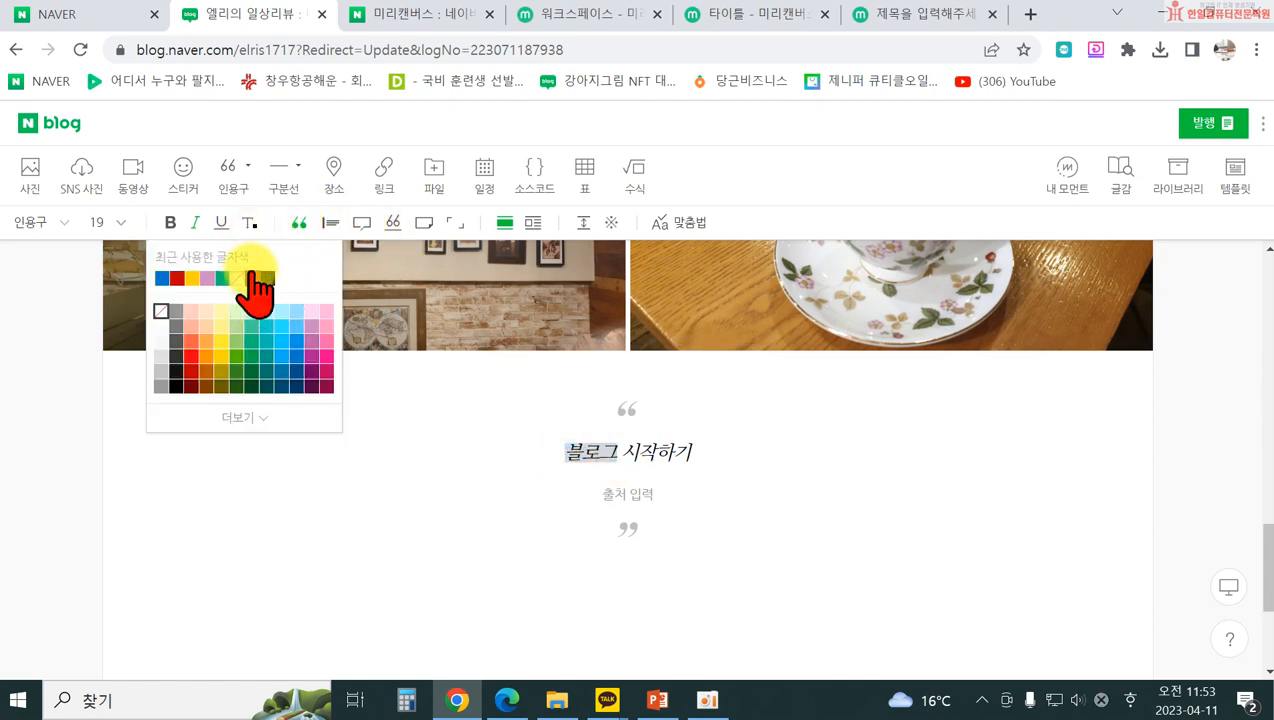
{"action": "left_click", "coordinate": [255, 277]}
{"action": "left_click", "coordinate": [335, 601]}
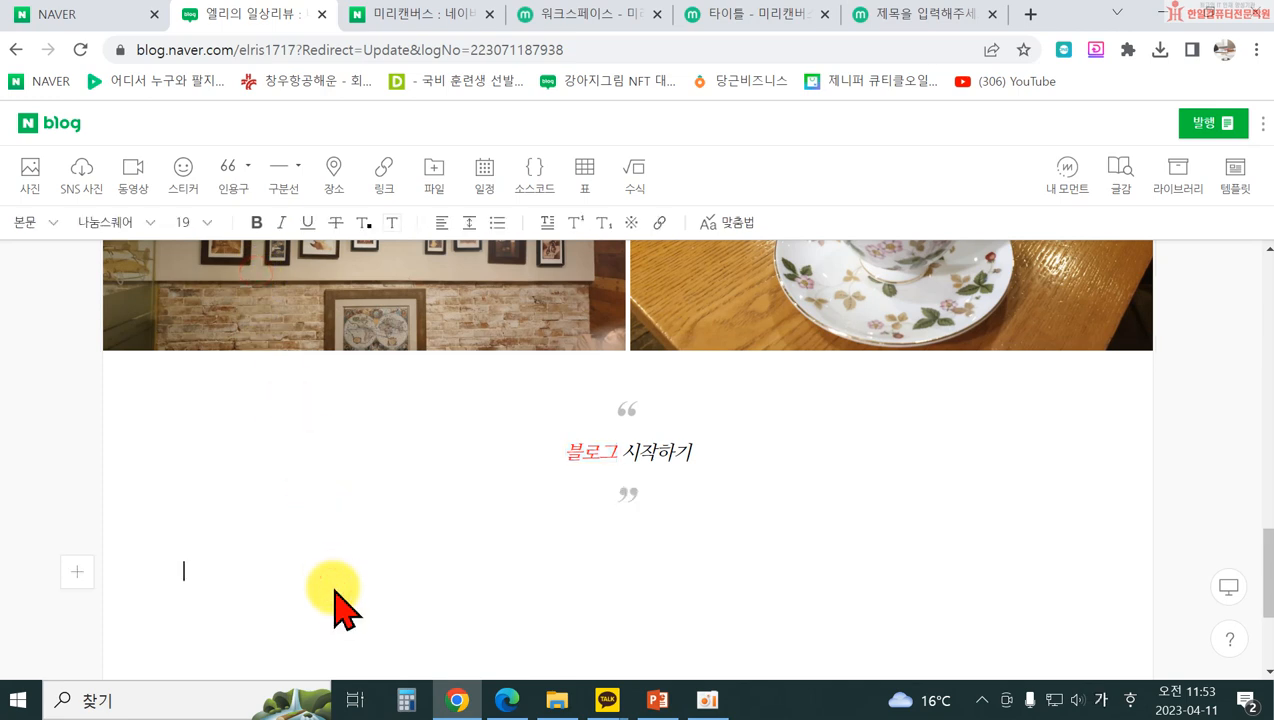
- Insert a long thin divider line below the quotation, delete it, and look through the available divider styles
{"action": "left_click", "coordinate": [302, 170]}
{"action": "left_click", "coordinate": [330, 245]}
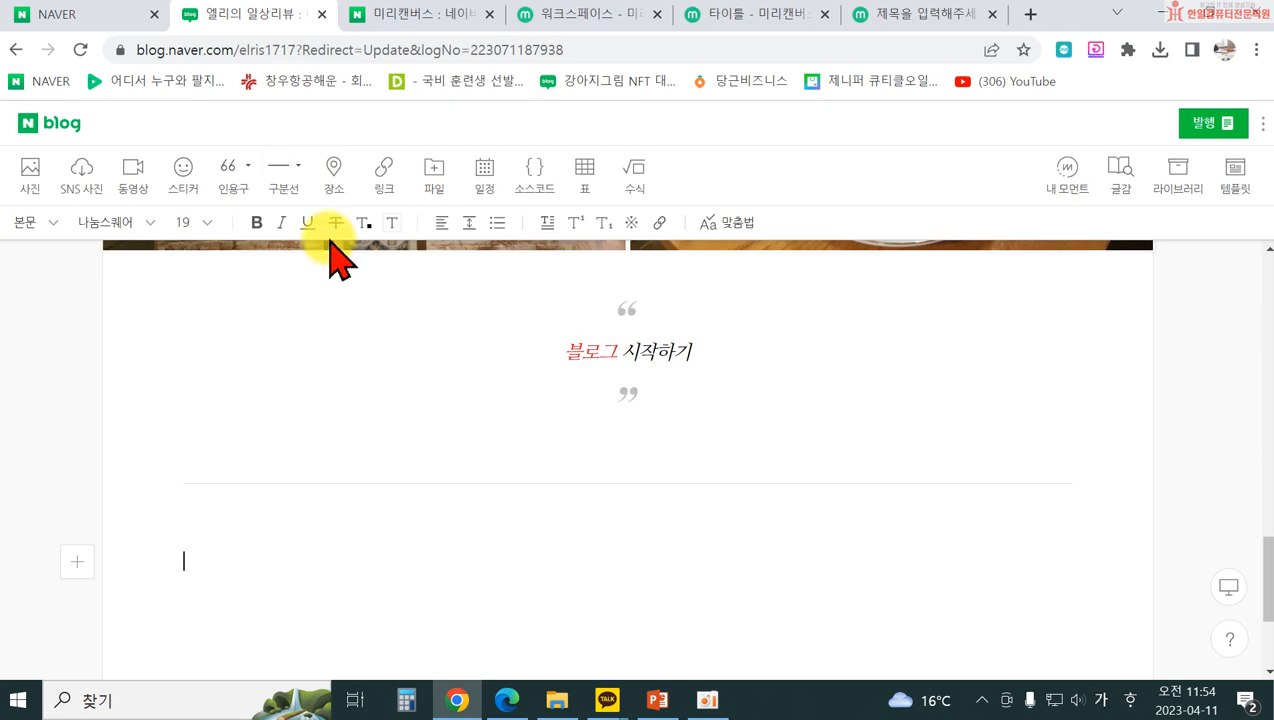
{"action": "left_click", "coordinate": [405, 488]}
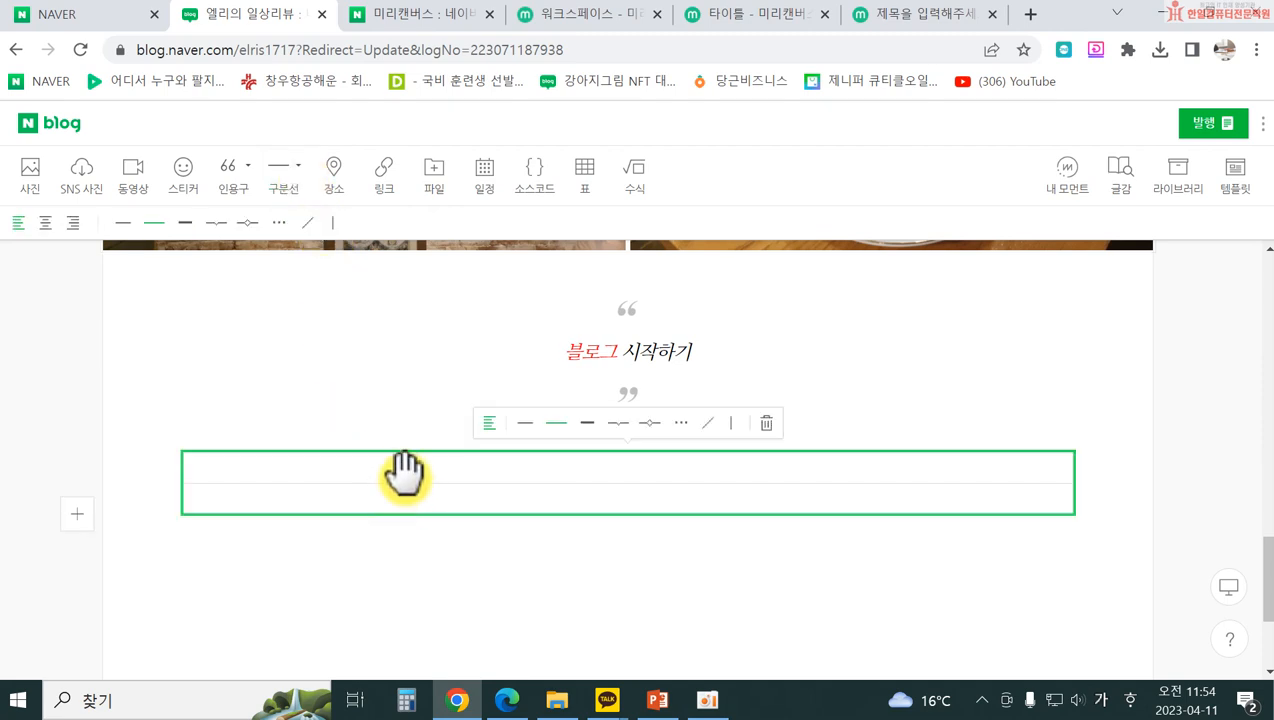
{"action": "left_click", "coordinate": [766, 423]}
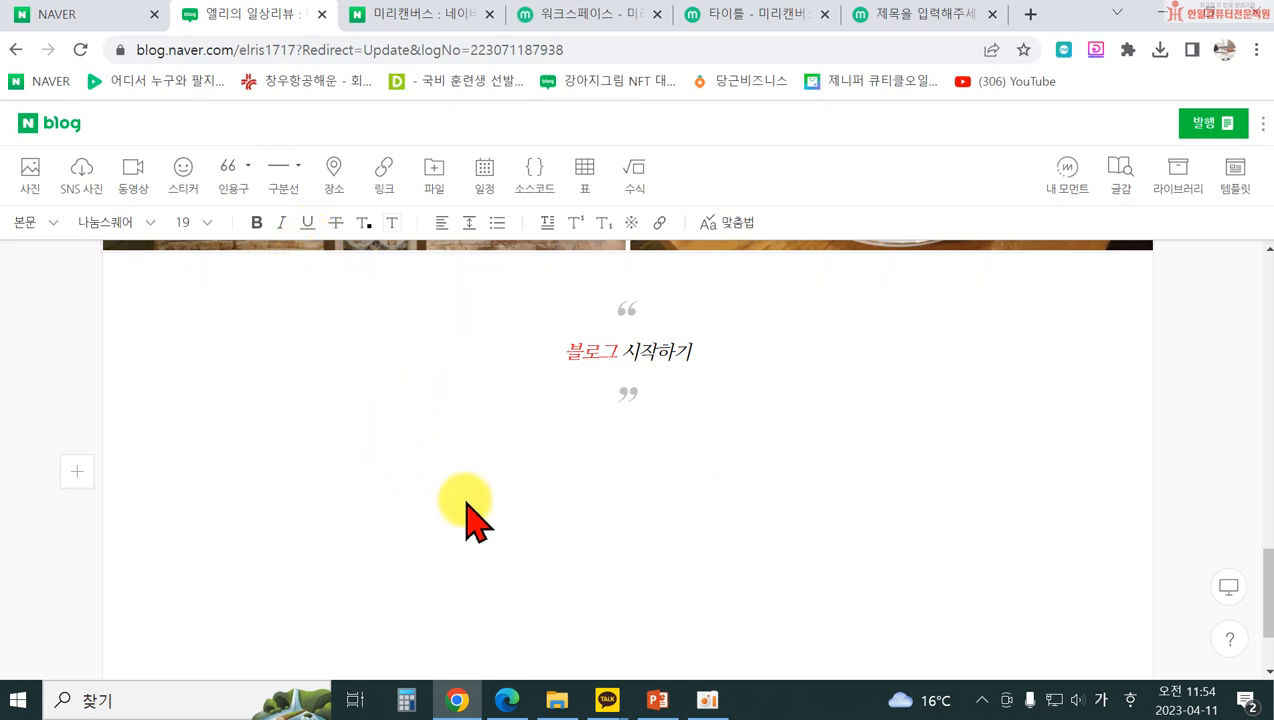
{"action": "left_click", "coordinate": [296, 168]}
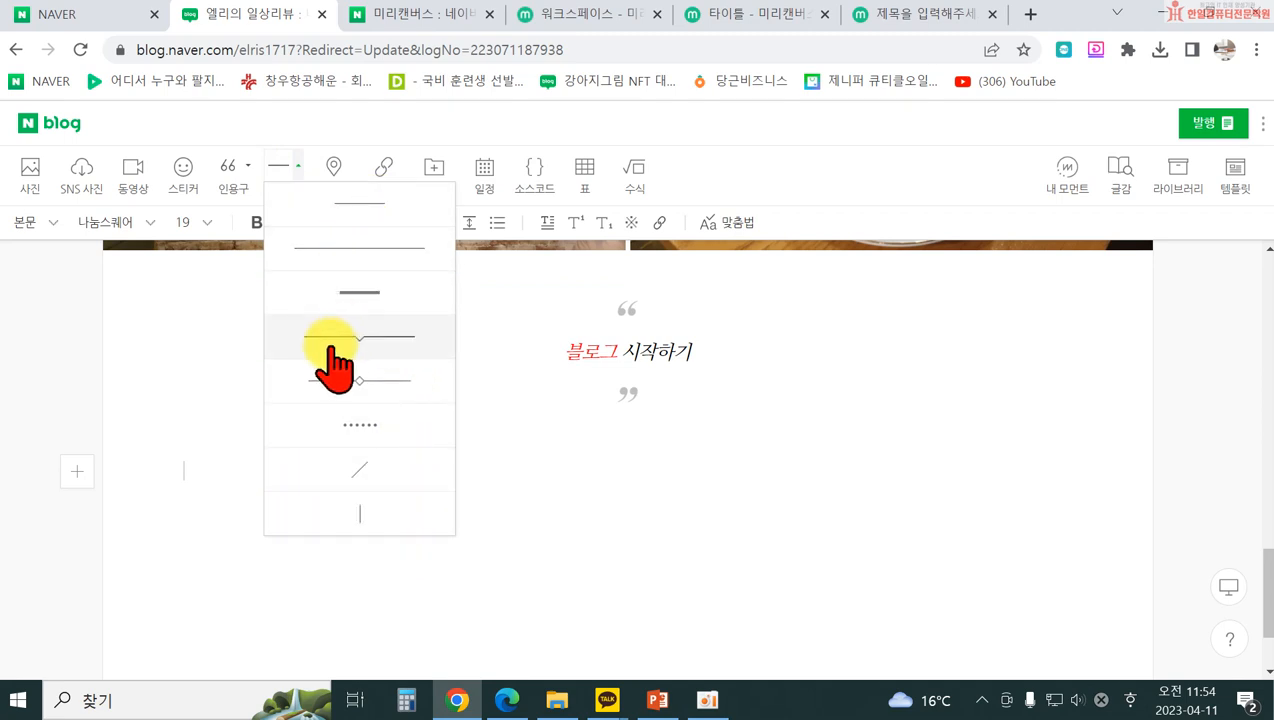
{"action": "left_click", "coordinate": [335, 168]}
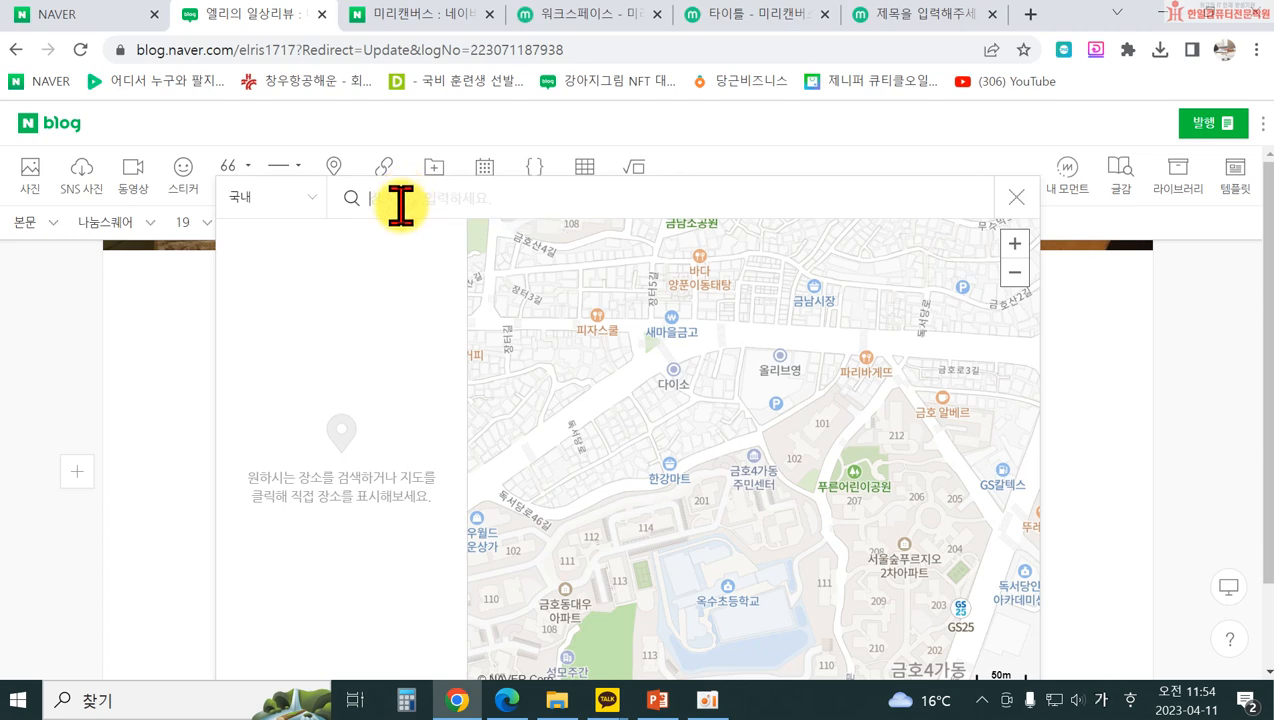
{"action": "type", "text": "한얼컴퓨터"}
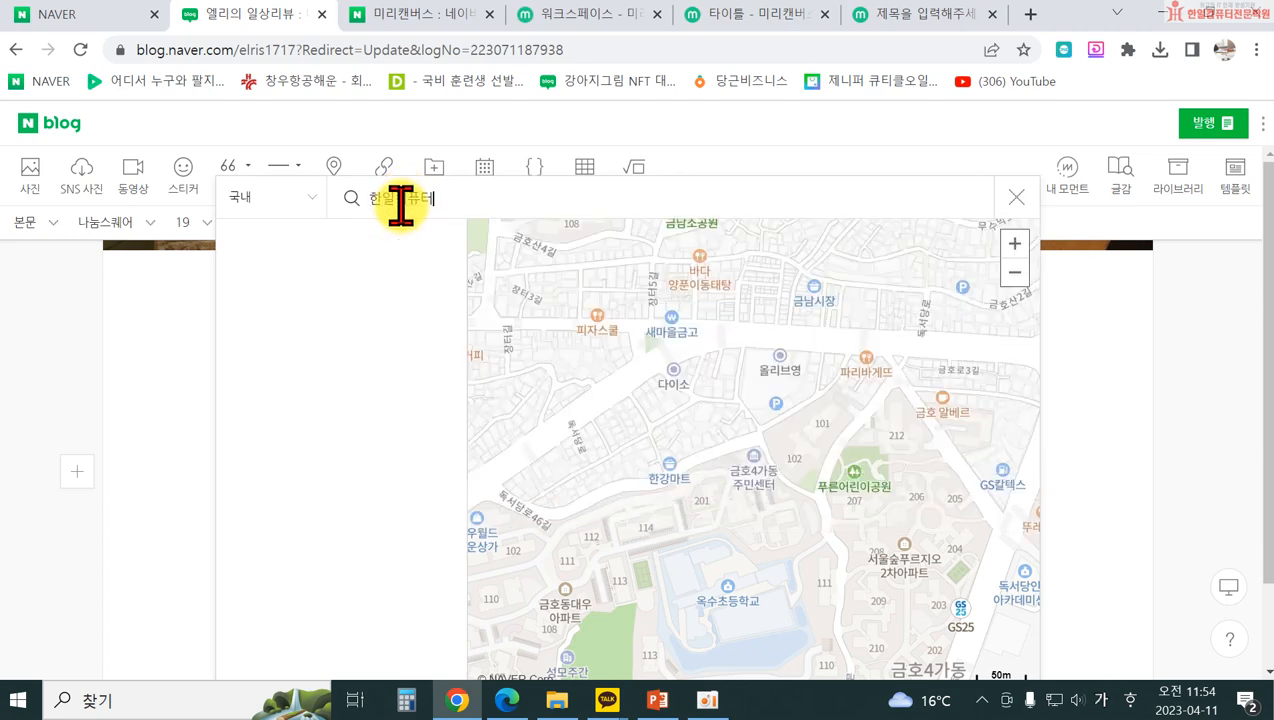
{"action": "key", "text": "Return"}
{"action": "left_click", "coordinate": [364, 250]}
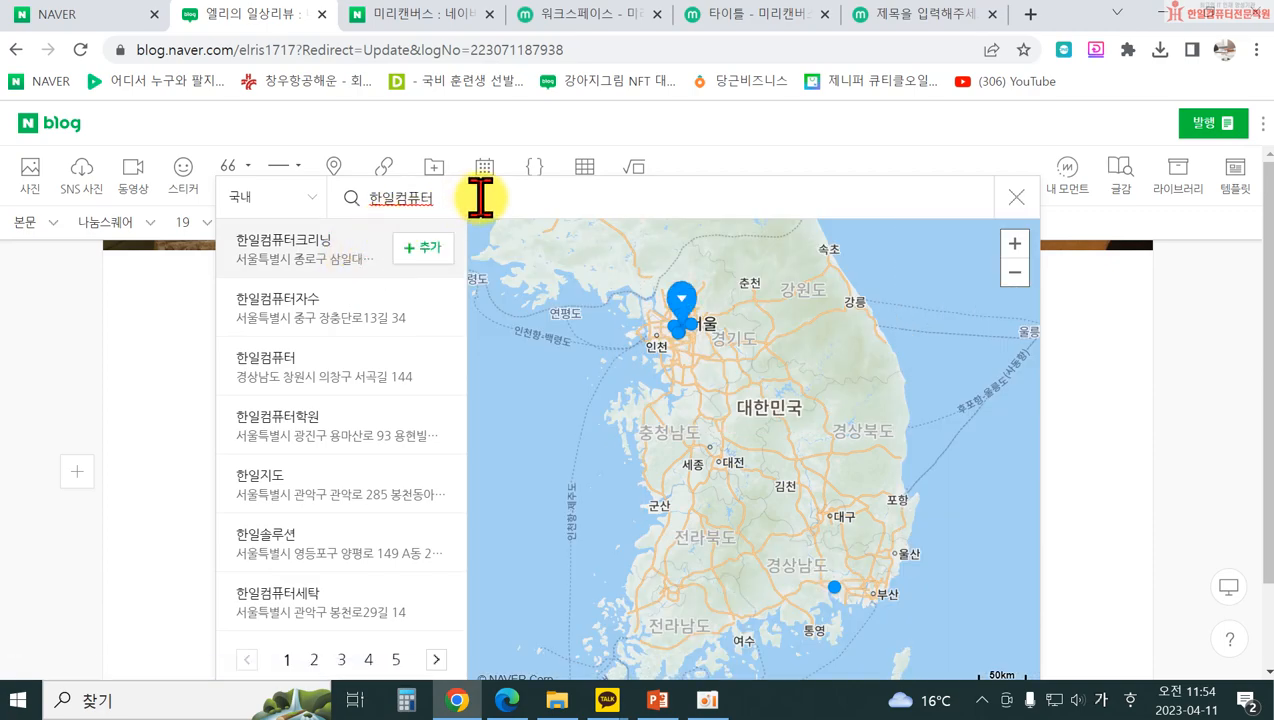
{"action": "type", "text": "해"}
{"action": "type", "text": "원"}
{"action": "key", "text": "Return"}
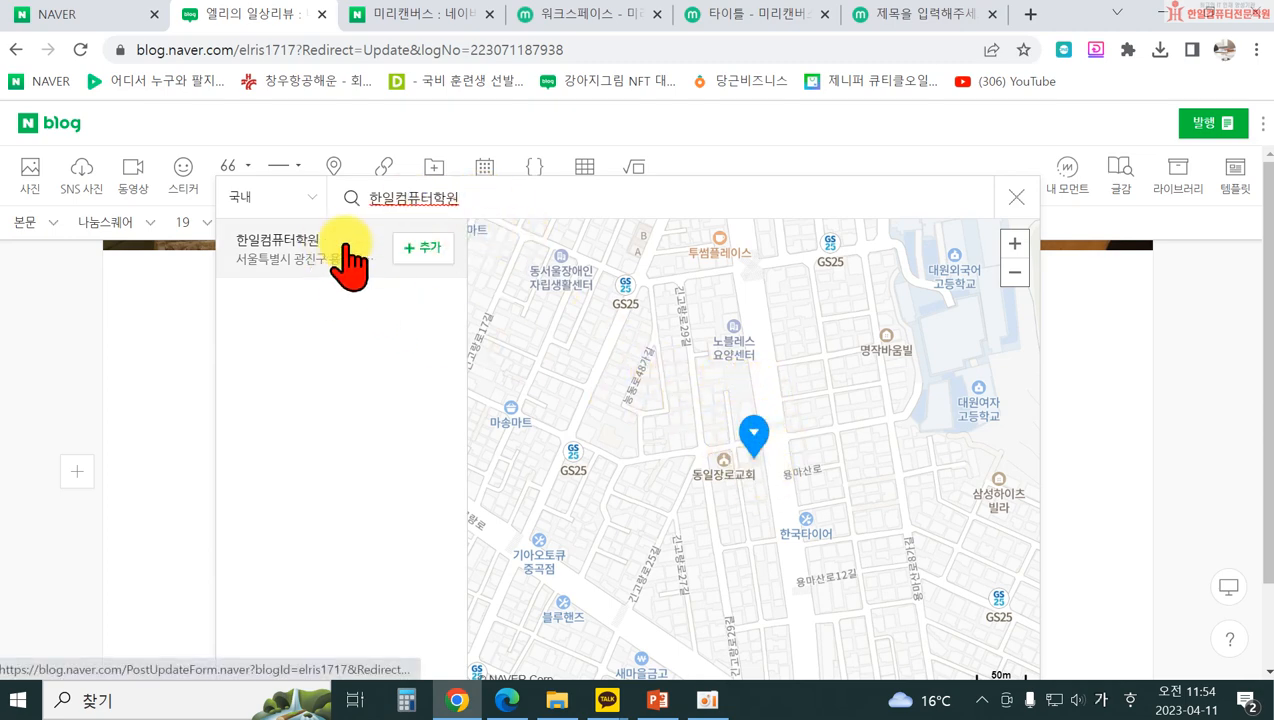
{"action": "left_click", "coordinate": [416, 248]}
{"action": "scroll", "coordinate": [950, 520], "scroll_direction": "down", "scroll_amount": 3}
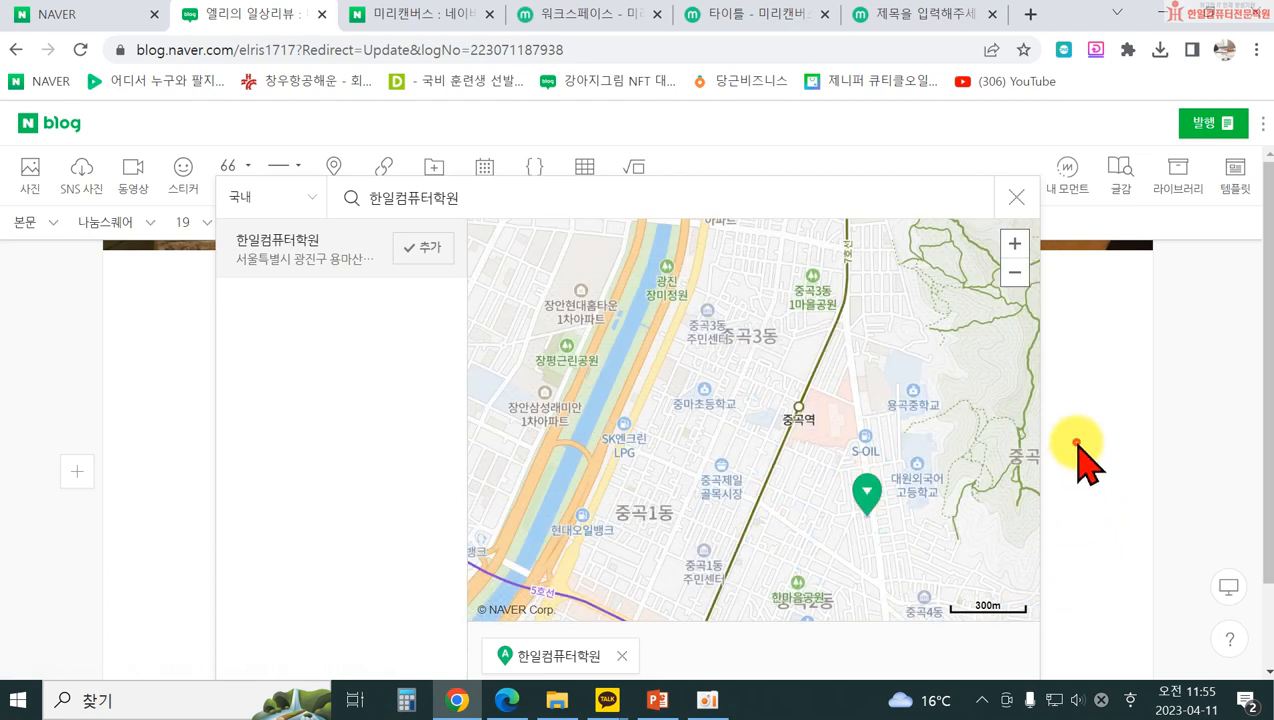
{"action": "left_click", "coordinate": [763, 204]}
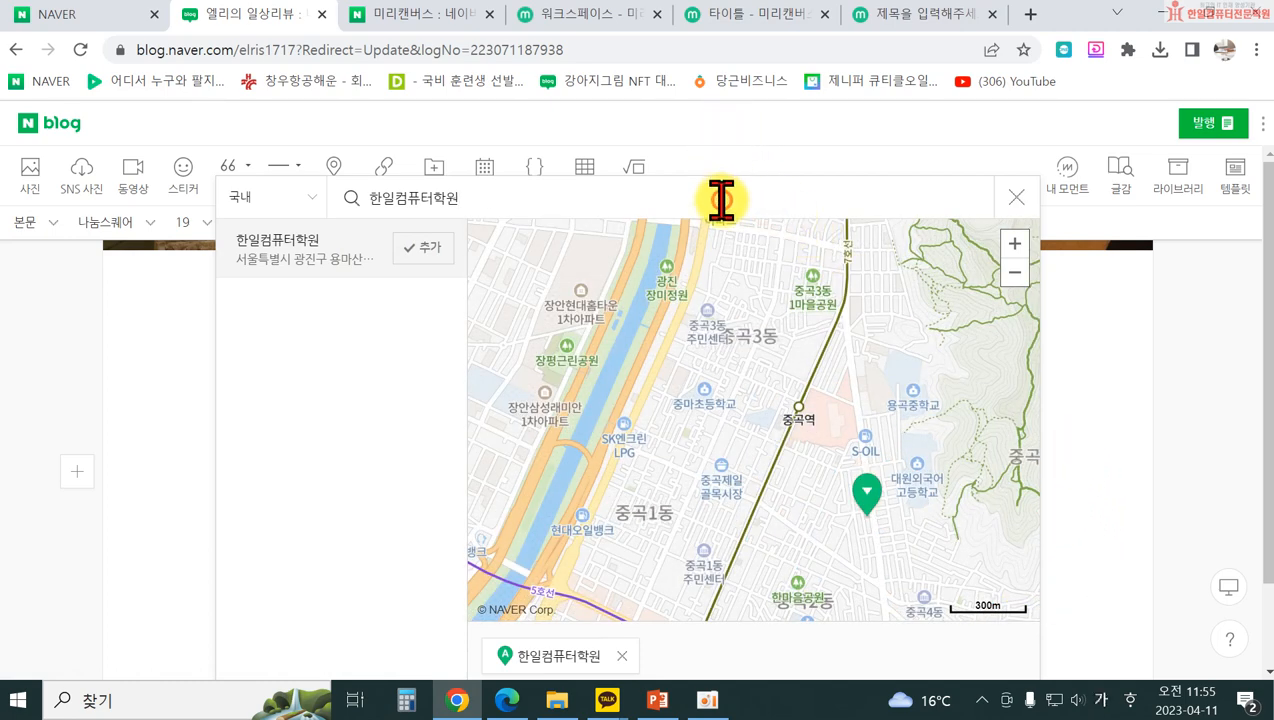
{"action": "left_click_drag", "start_coordinate": [988, 663], "coordinate": [745, 207]}
{"action": "left_click", "coordinate": [736, 192]}
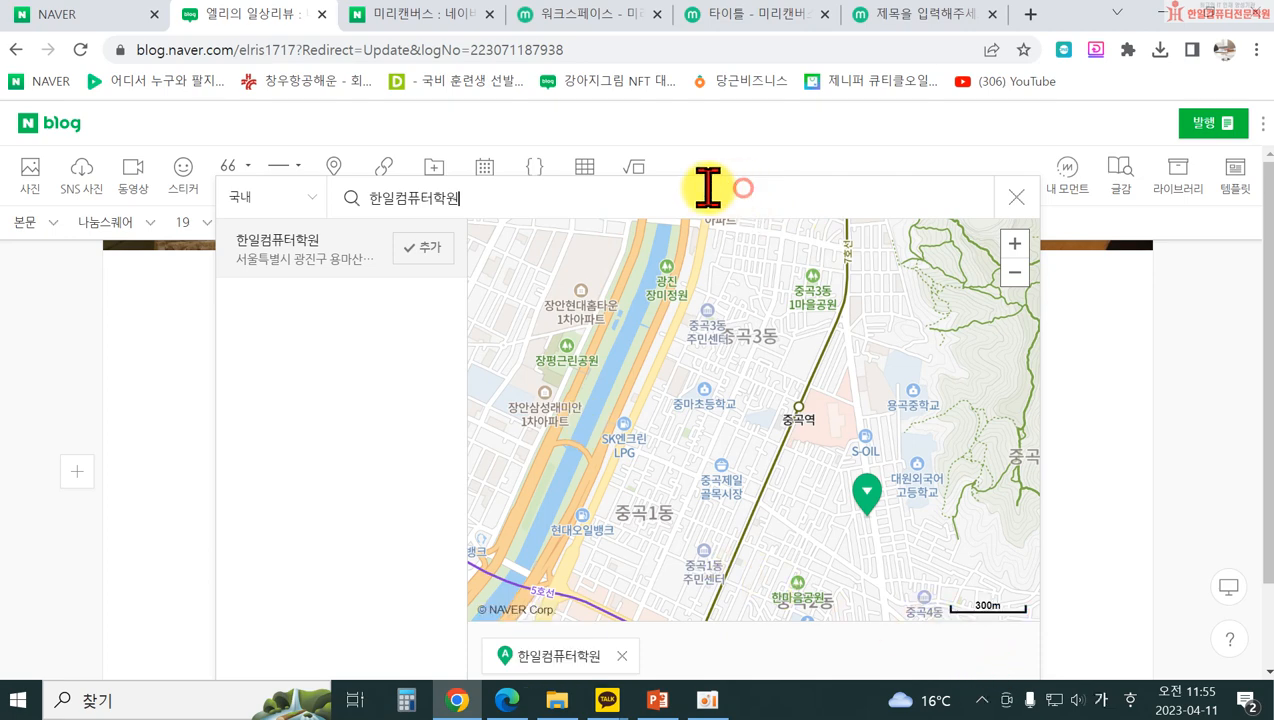
{"action": "left_click", "coordinate": [1018, 205]}
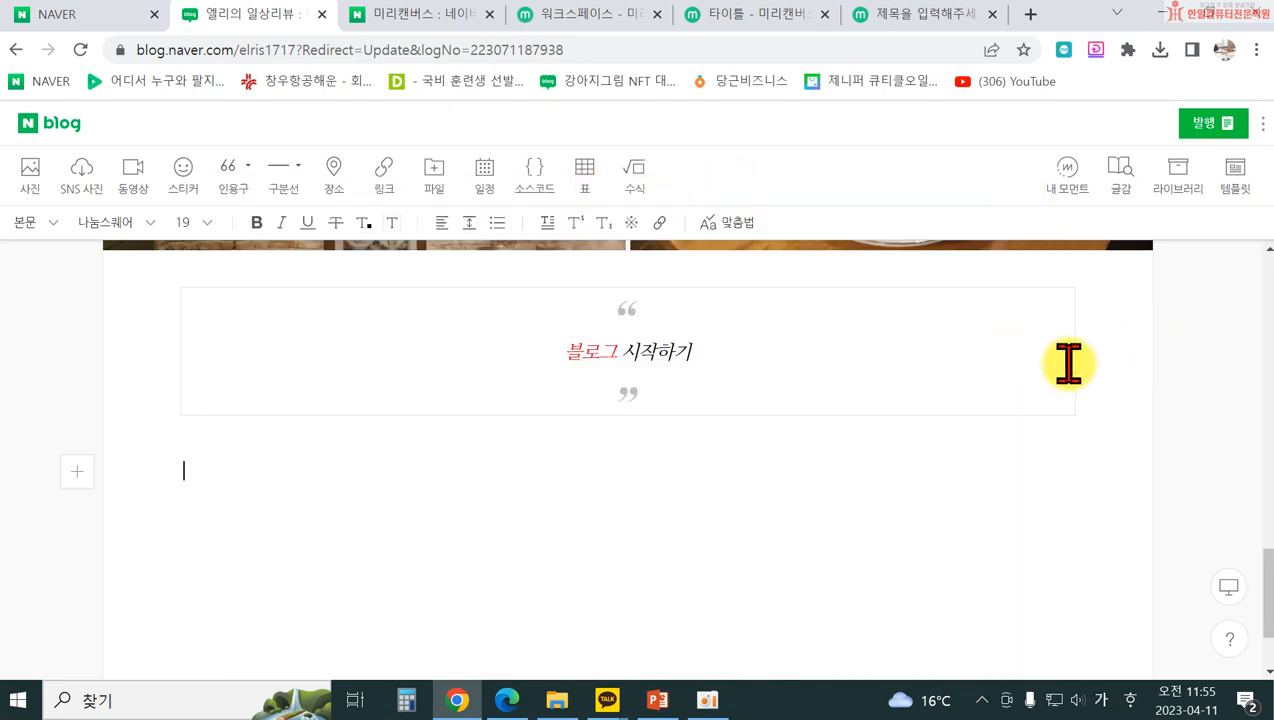
- Insert a place map for 한일컴퓨터학원 below the 블로그 시작하기 quotation
{"action": "key", "text": "ctrl+minus"}
{"action": "key", "text": "ctrl+minus"}
{"action": "left_click", "coordinate": [265, 152]}
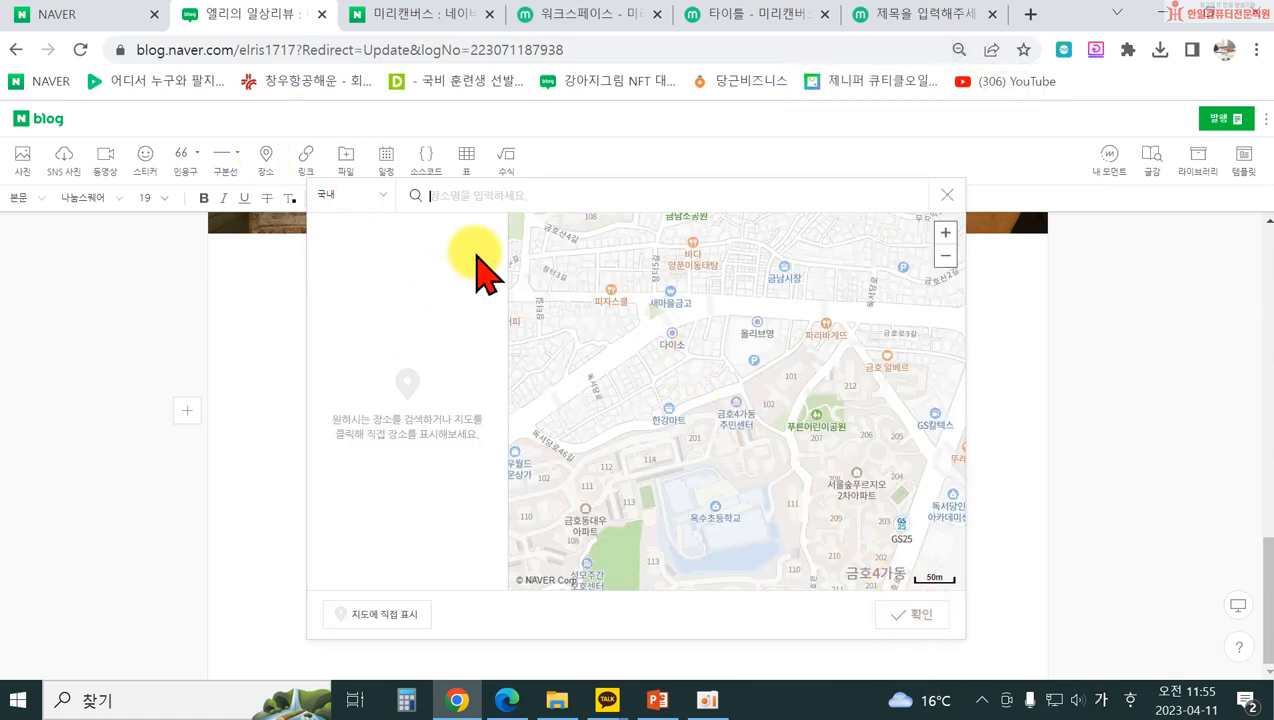
{"action": "type", "text": "한일컴퓨텋"}
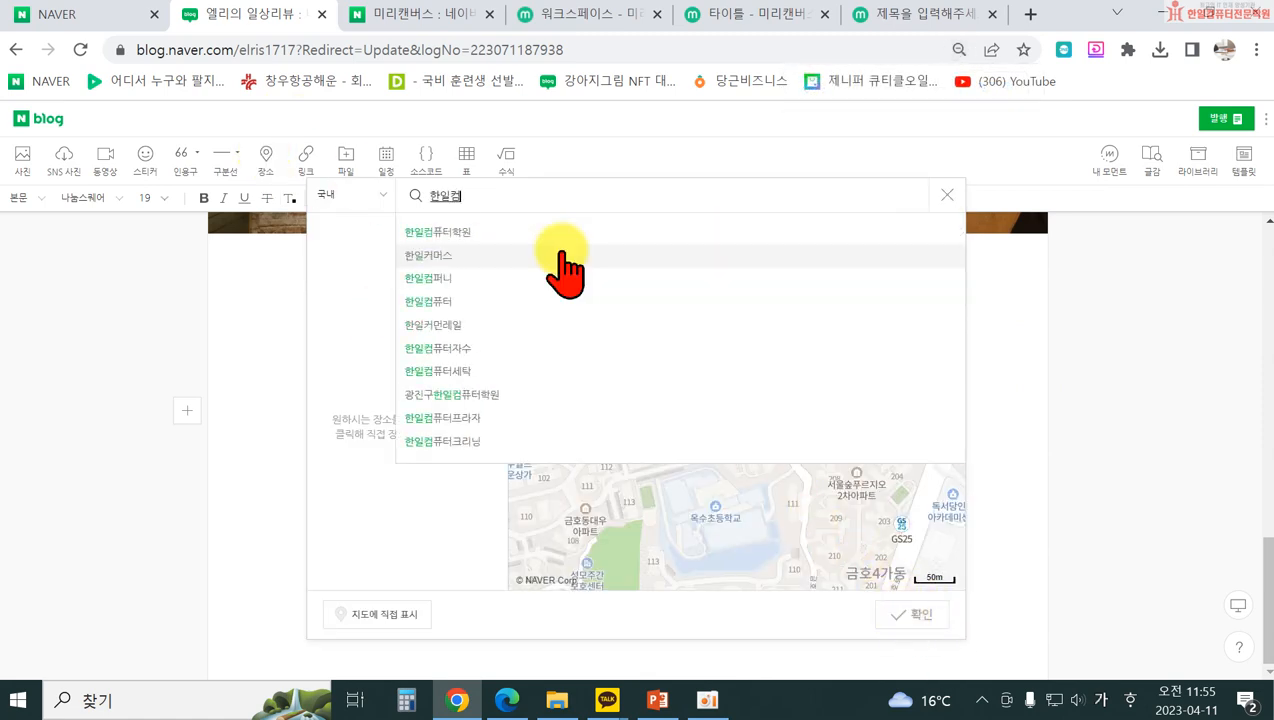
{"action": "left_click", "coordinate": [562, 256]}
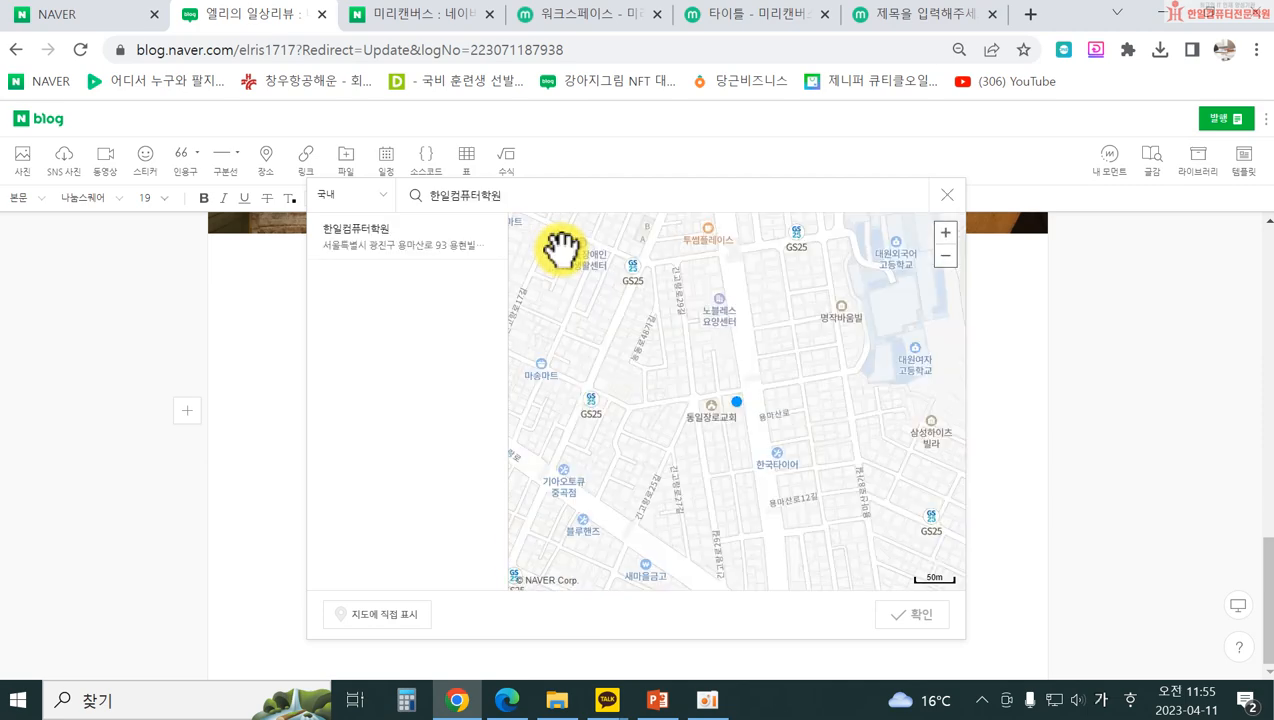
{"action": "left_click", "coordinate": [468, 236]}
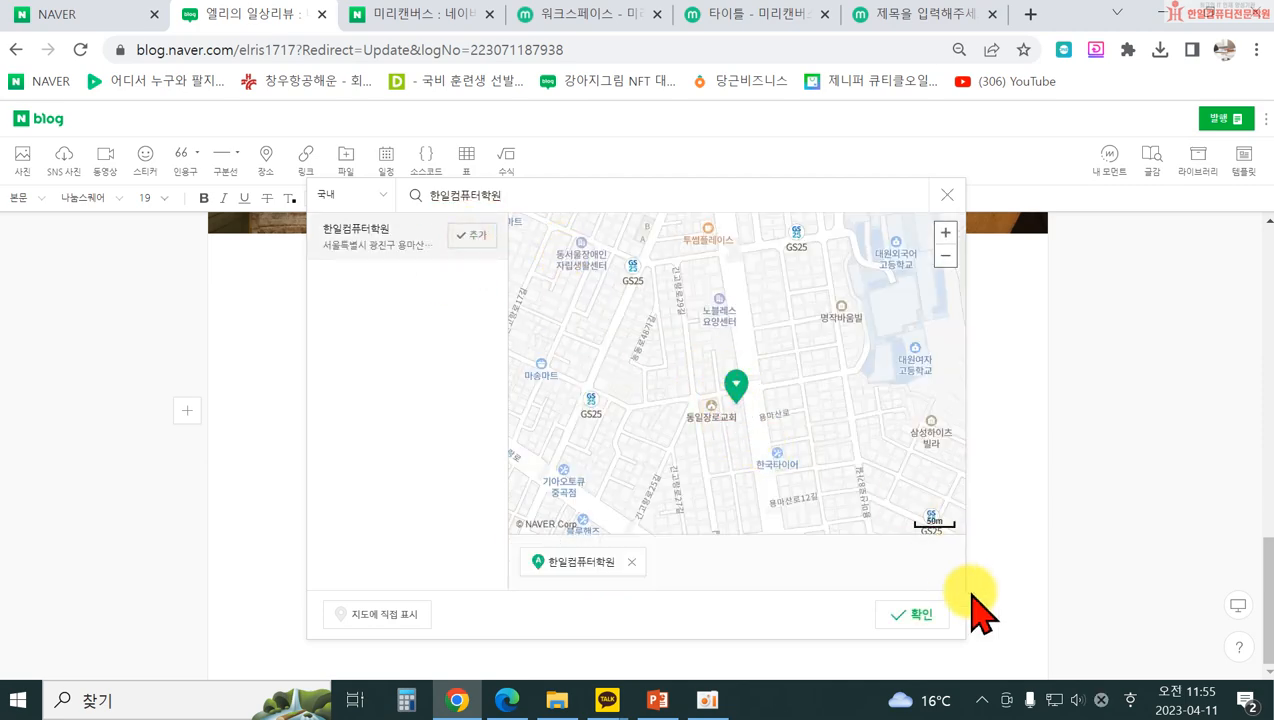
{"action": "left_click", "coordinate": [922, 614]}
{"action": "scroll", "coordinate": [880, 500], "scroll_direction": "down", "scroll_amount": 3}
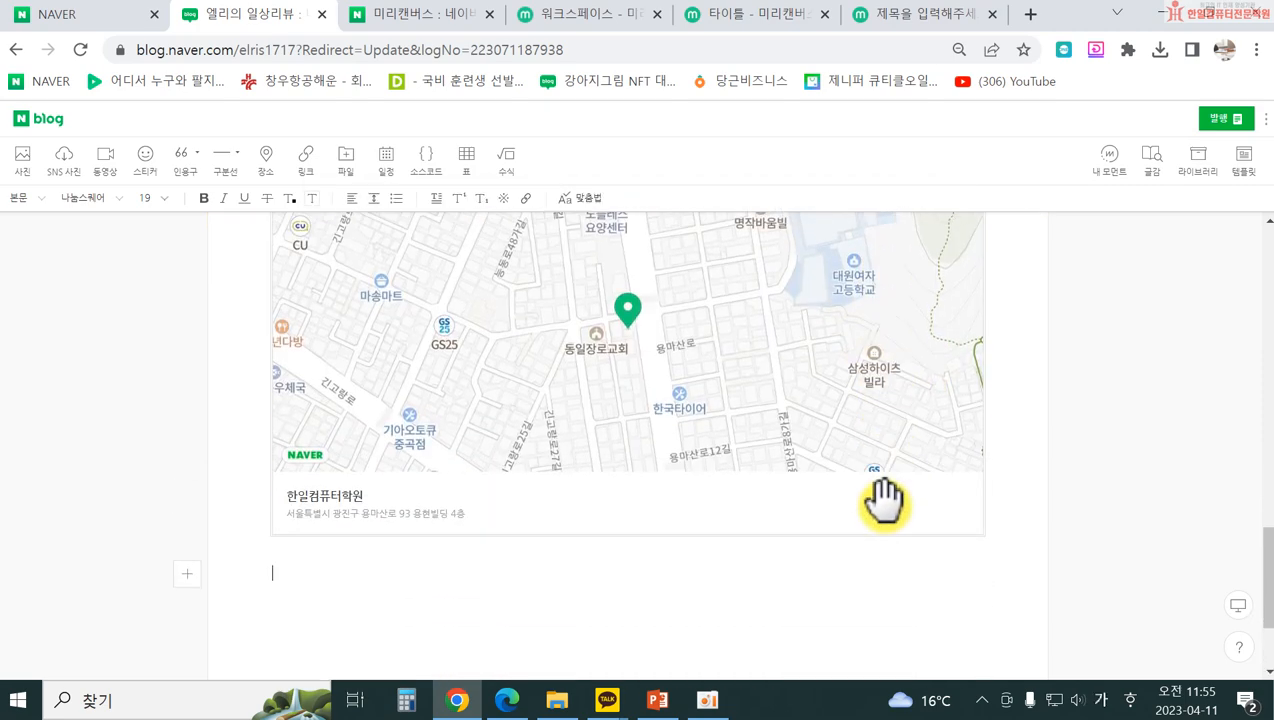
{"action": "scroll", "coordinate": [885, 500], "scroll_direction": "up", "scroll_amount": 1}
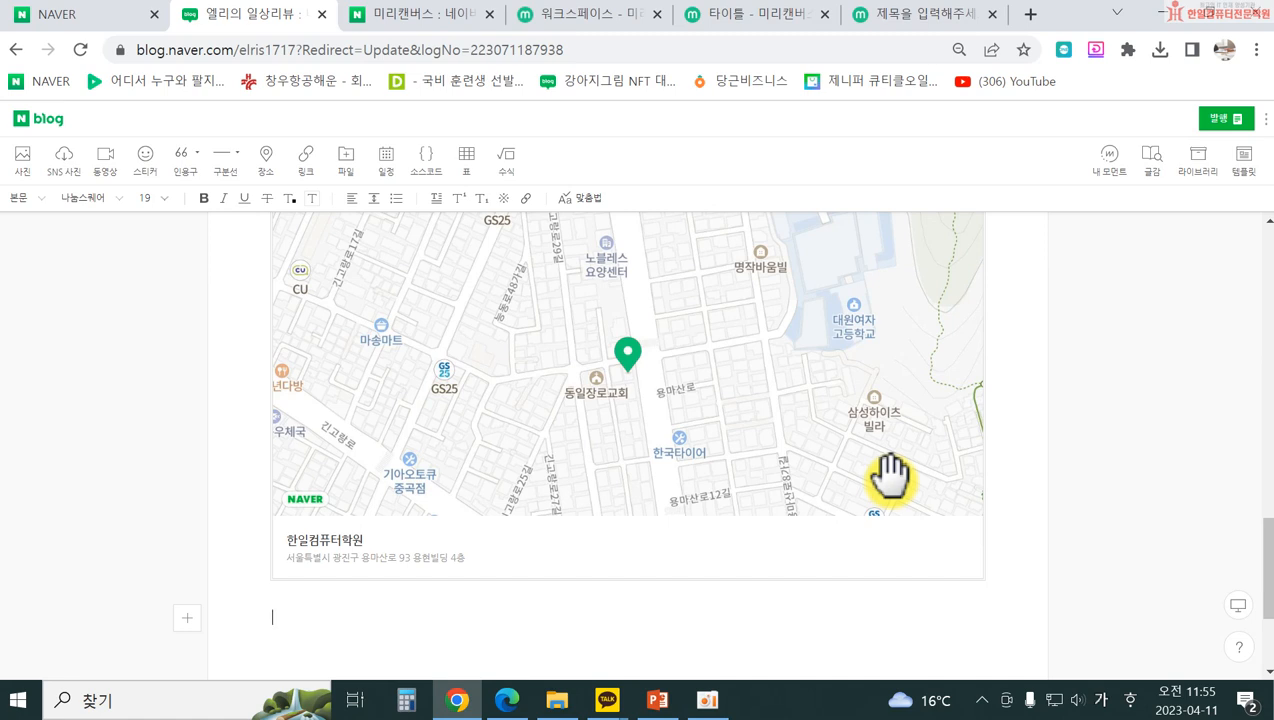
- Open Naver Map in a new browser tab and search for 한일컴퓨터학원
{"action": "left_click", "coordinate": [1028, 14]}
{"action": "left_click", "coordinate": [432, 505]}
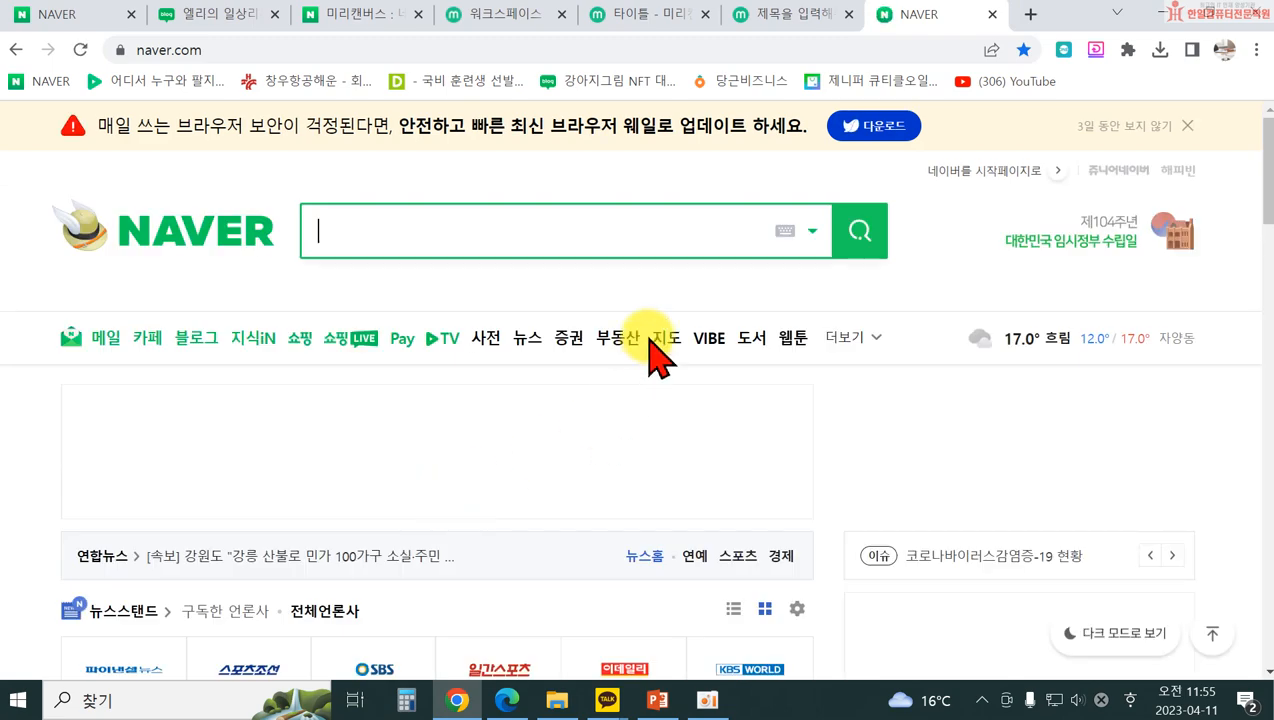
{"action": "left_click", "coordinate": [667, 340]}
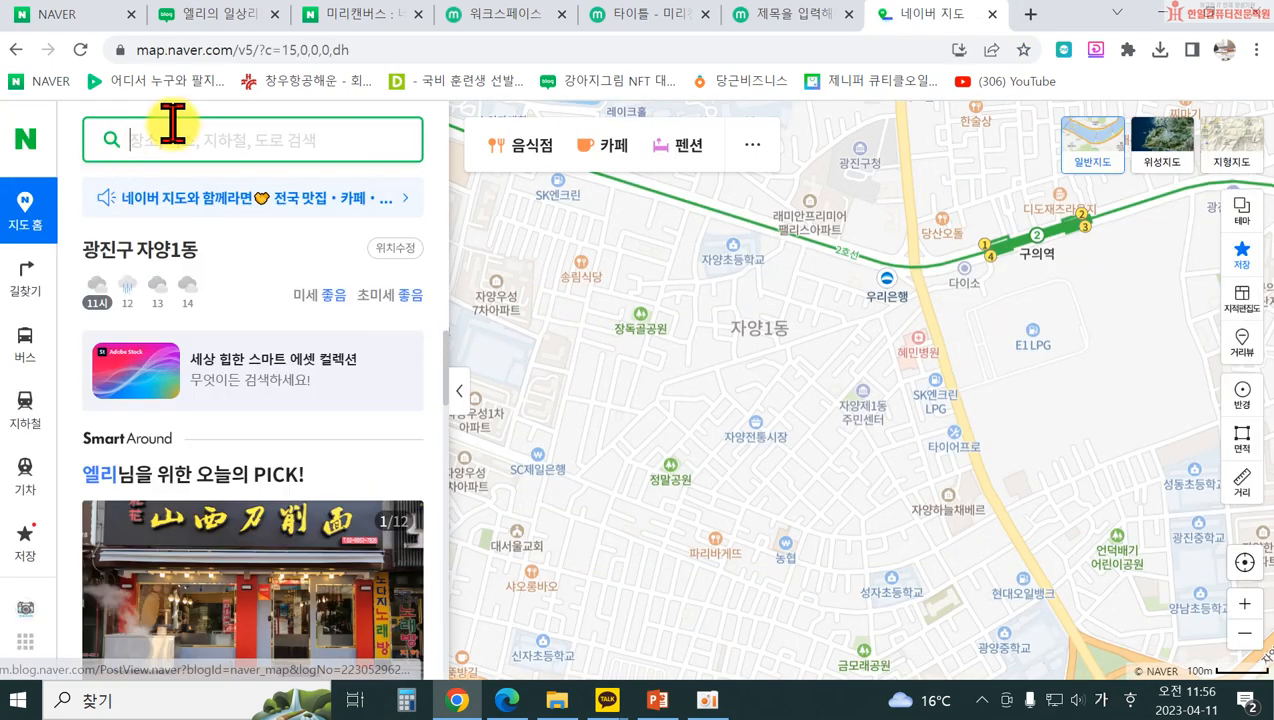
{"action": "left_click", "coordinate": [177, 138]}
{"action": "type", "text": "한일컴퓨"}
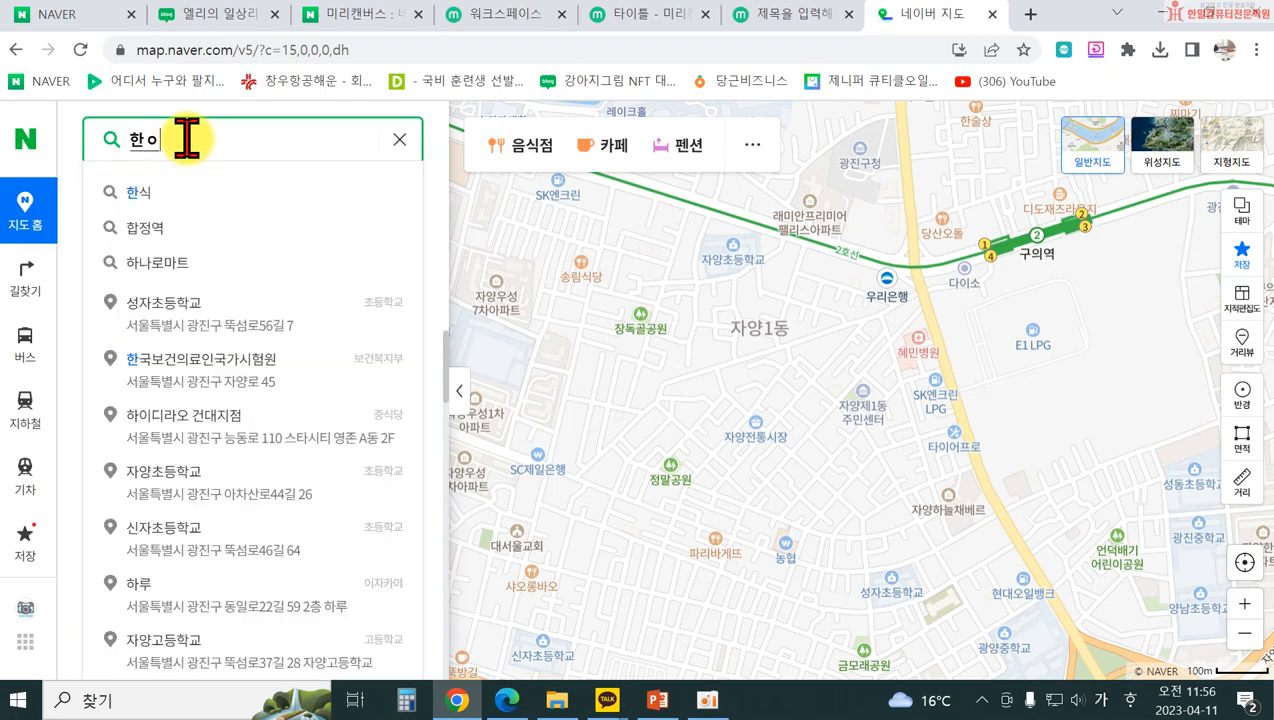
{"action": "type", "text": "터학원"}
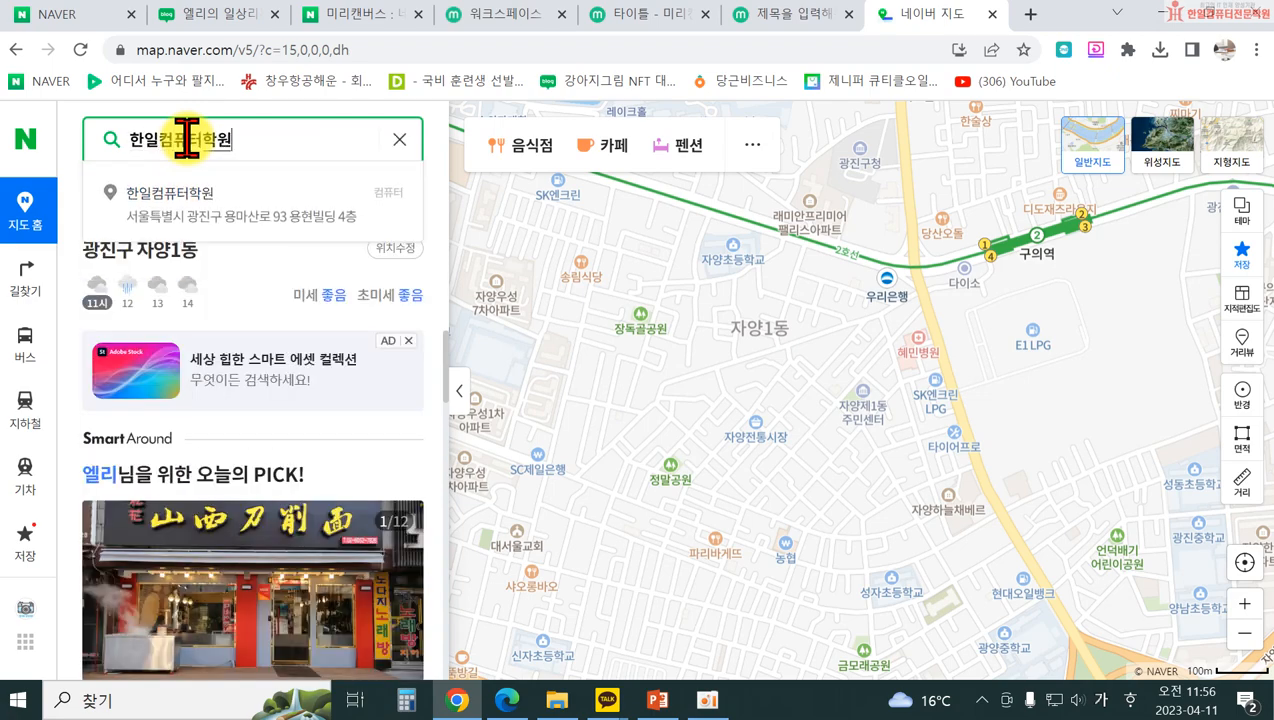
{"action": "key", "text": "Return"}
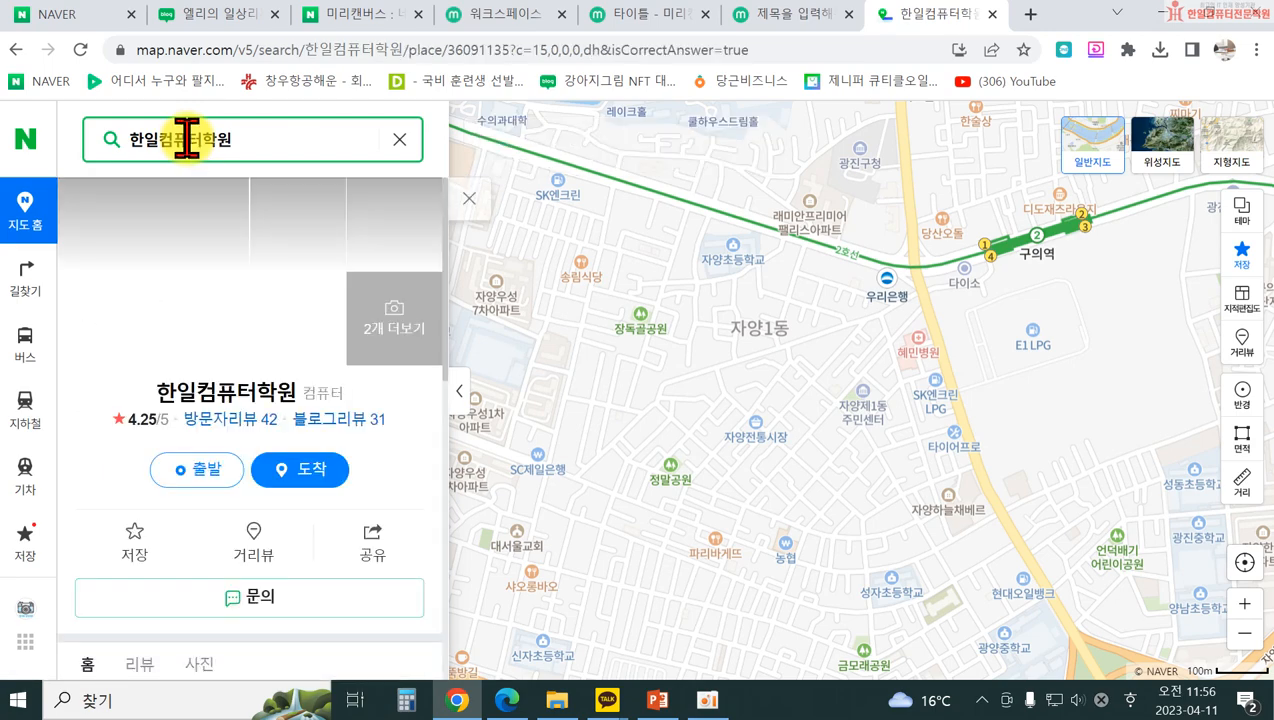
- Open the blog reviews of 한일컴퓨터학원 and look through the first posts listed
{"action": "left_click", "coordinate": [332, 420]}
{"action": "scroll", "coordinate": [300, 510], "scroll_direction": "down", "scroll_amount": 3}
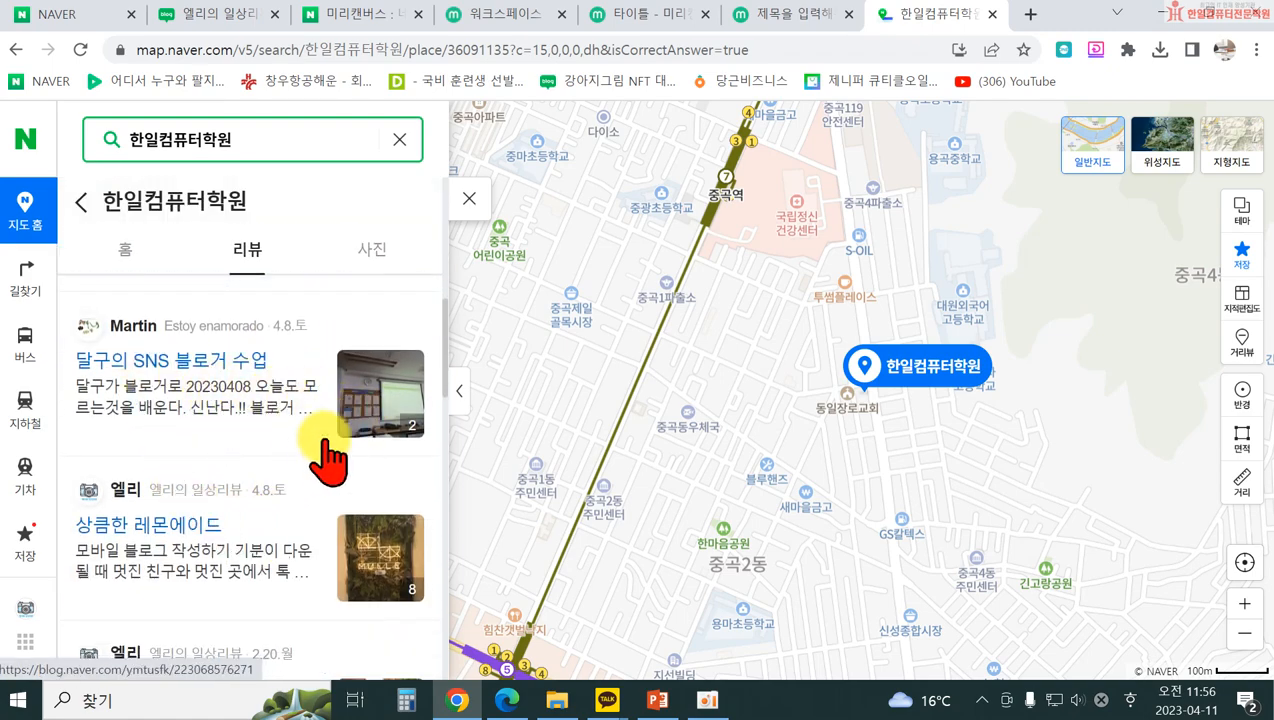
{"action": "scroll", "coordinate": [350, 460], "scroll_direction": "down", "scroll_amount": 1}
{"action": "scroll", "coordinate": [275, 470], "scroll_direction": "down", "scroll_amount": 1}
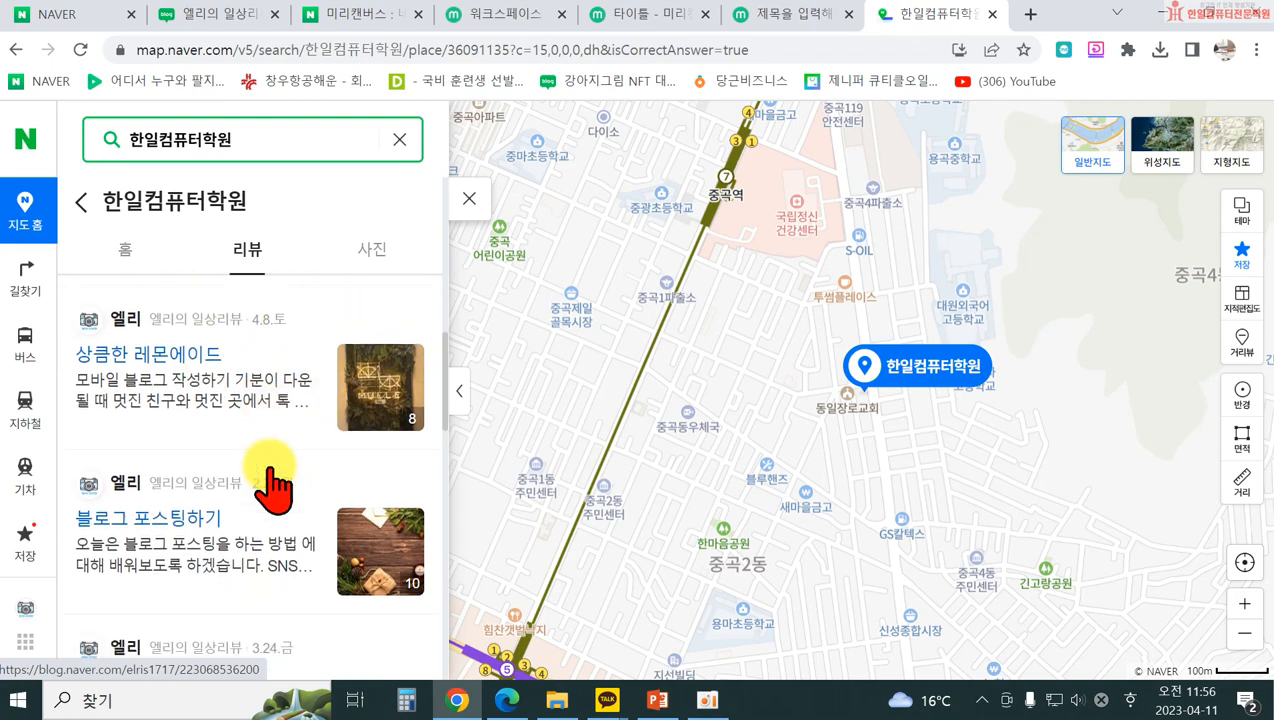
{"action": "scroll", "coordinate": [256, 503], "scroll_direction": "up", "scroll_amount": 2}
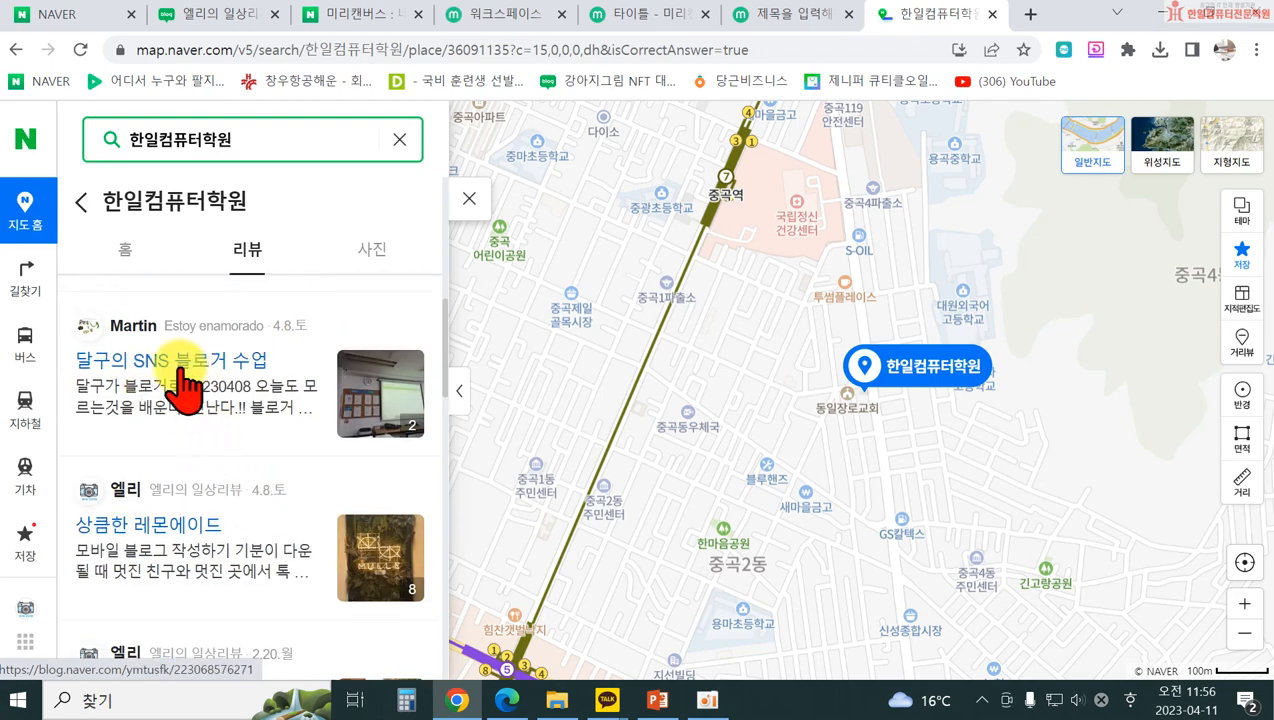
- Open the review post 달구의 SNS 블로거 수업, examine its content down to the place map, and close it
{"action": "left_click", "coordinate": [186, 374]}
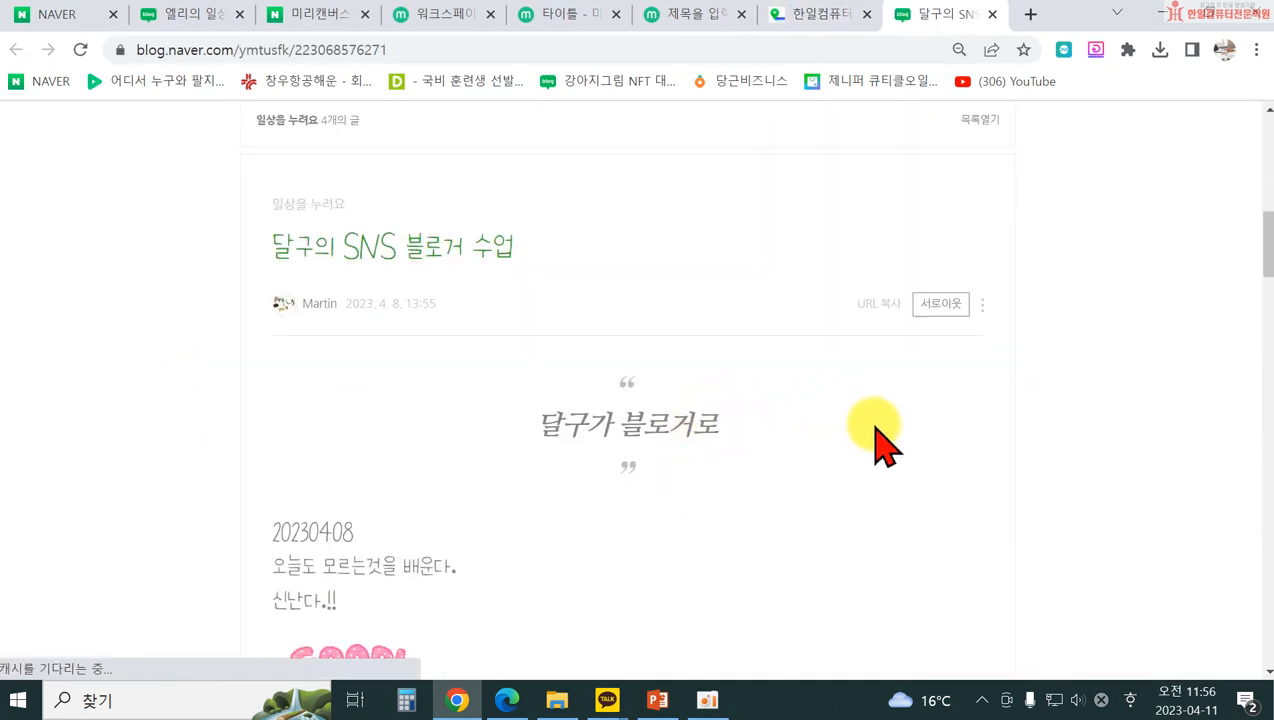
{"action": "scroll", "coordinate": [875, 440], "scroll_direction": "down", "scroll_amount": 15}
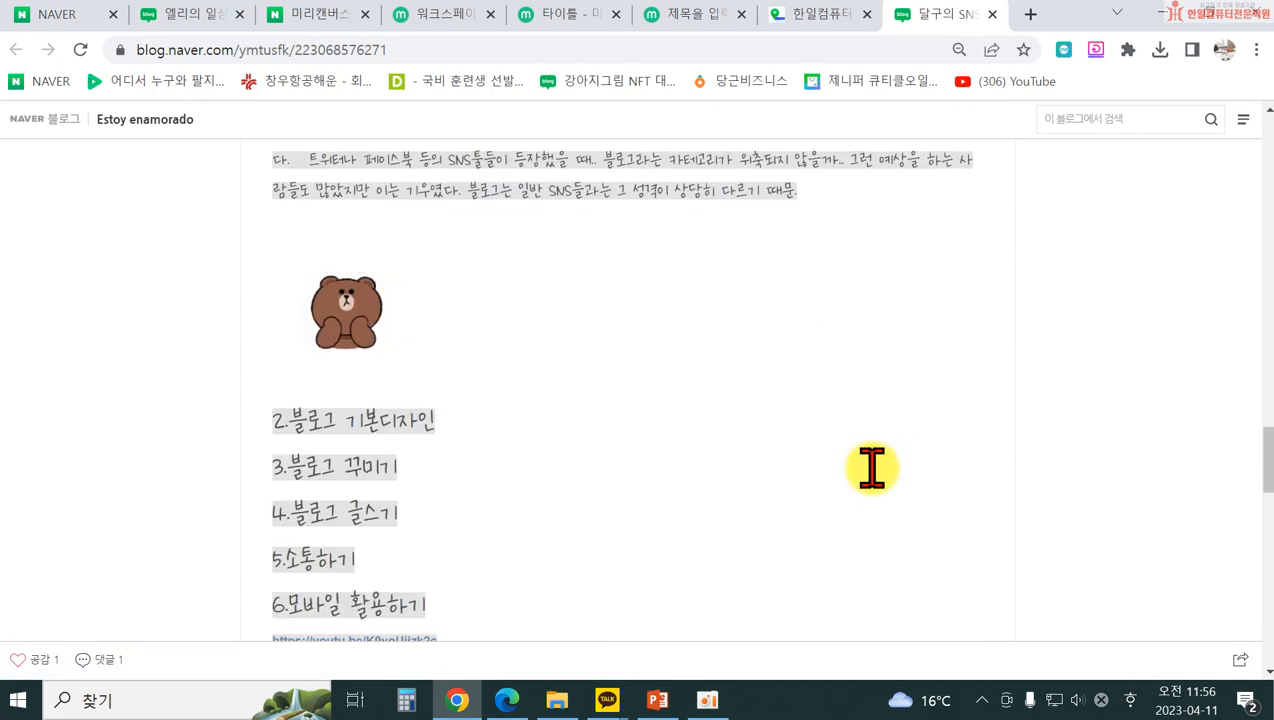
{"action": "scroll", "coordinate": [872, 468], "scroll_direction": "down", "scroll_amount": 11}
{"action": "scroll", "coordinate": [700, 483], "scroll_direction": "up", "scroll_amount": 2}
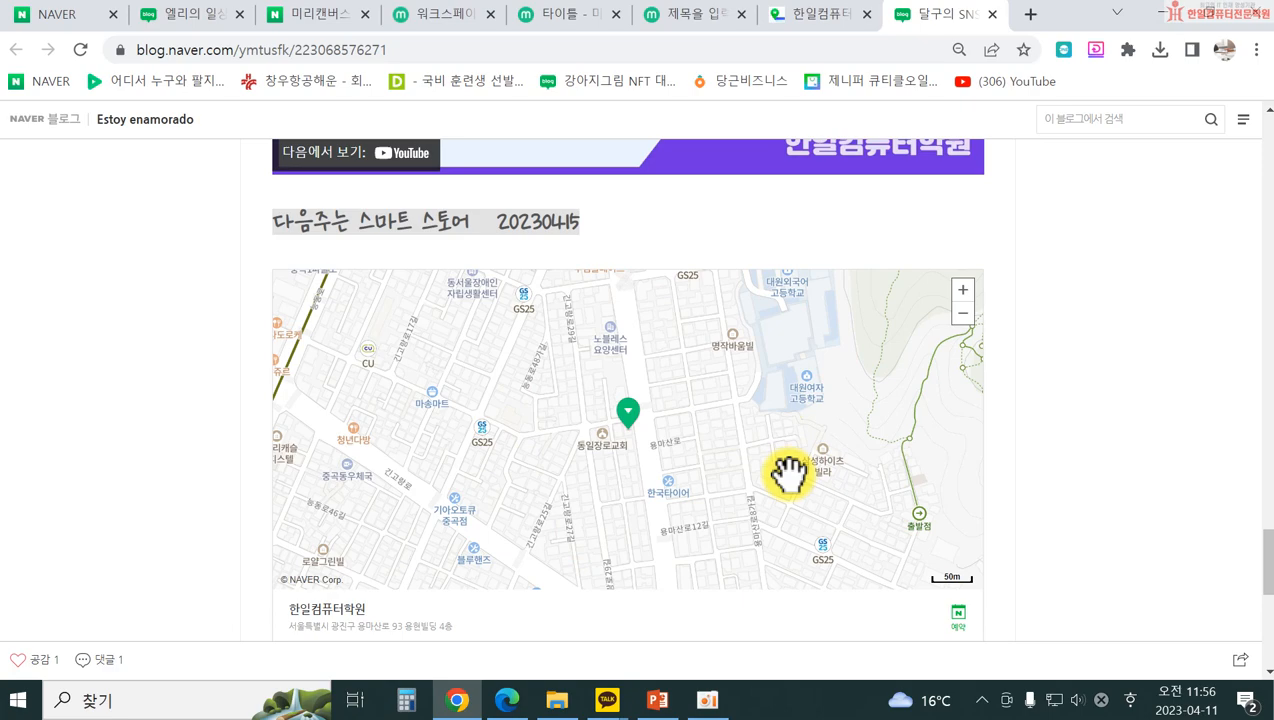
{"action": "scroll", "coordinate": [788, 474], "scroll_direction": "up", "scroll_amount": 15}
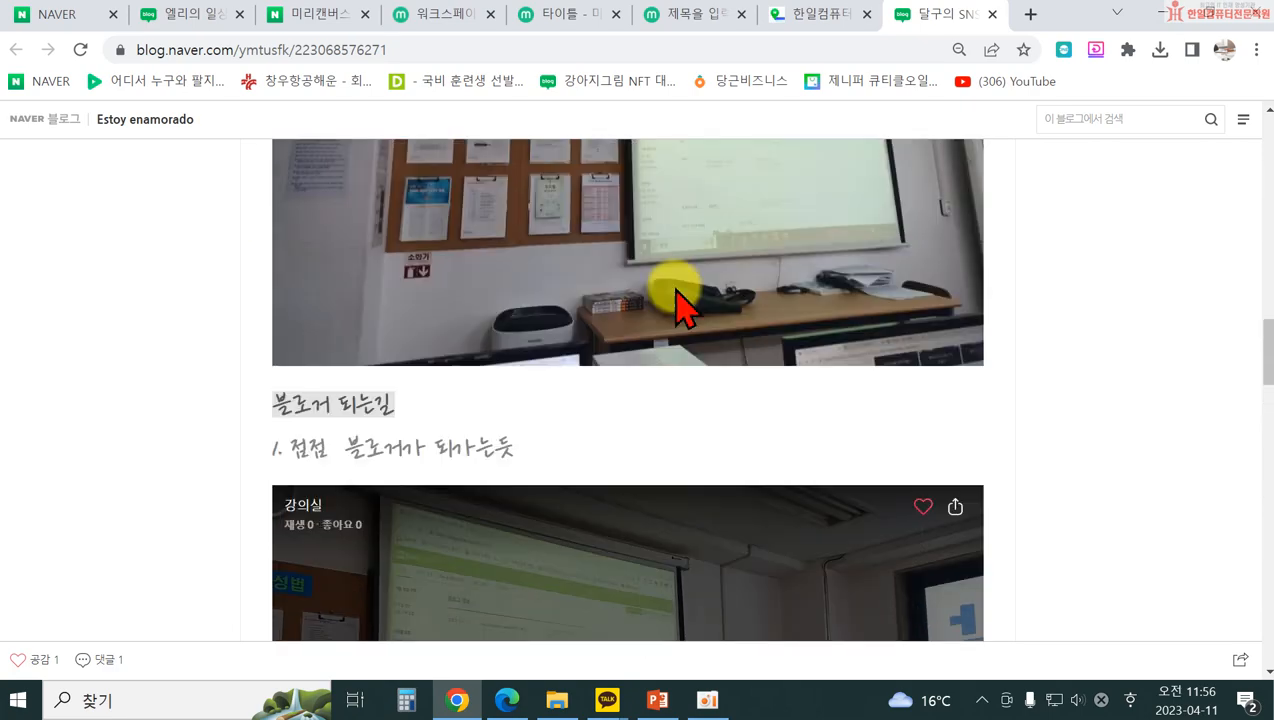
{"action": "scroll", "coordinate": [676, 305], "scroll_direction": "up", "scroll_amount": 10}
{"action": "left_click", "coordinate": [992, 14]}
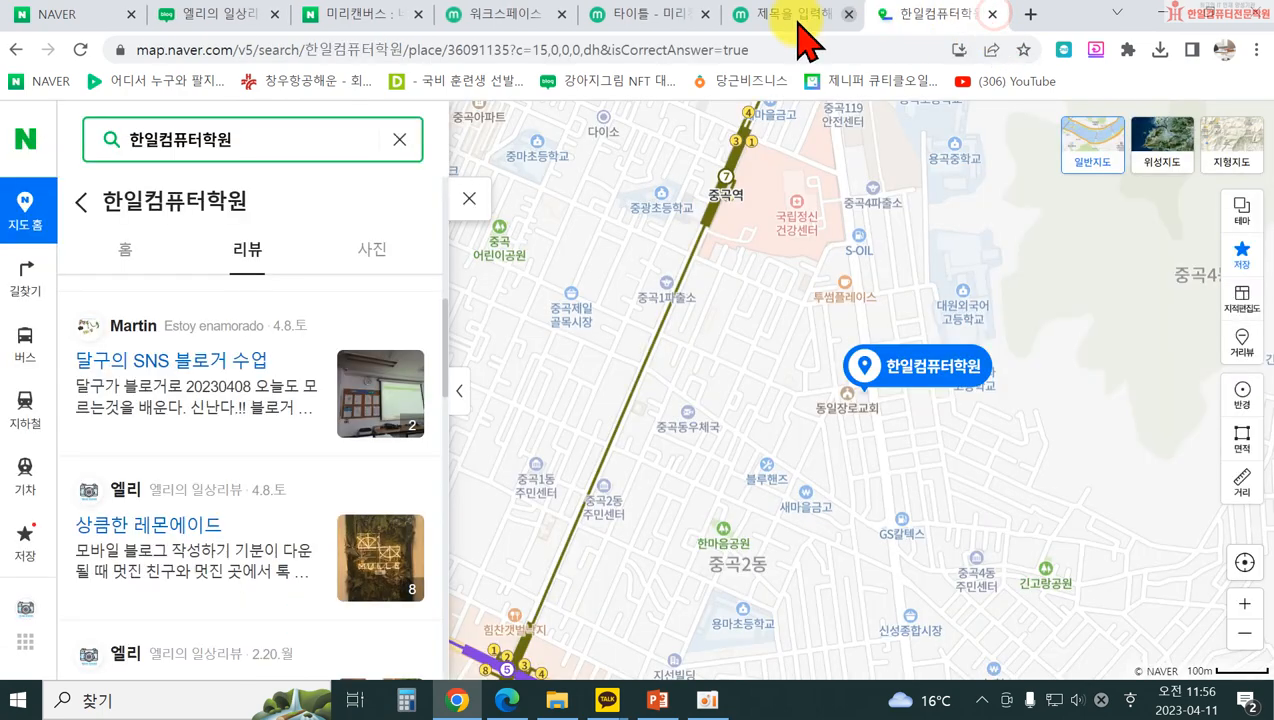
- Open the 4.8 review post 상큼한 레몬에이드, examine its place map and the video below it, and close it
{"action": "scroll", "coordinate": [208, 606], "scroll_direction": "down", "scroll_amount": 3}
{"action": "scroll", "coordinate": [208, 606], "scroll_direction": "up", "scroll_amount": 3}
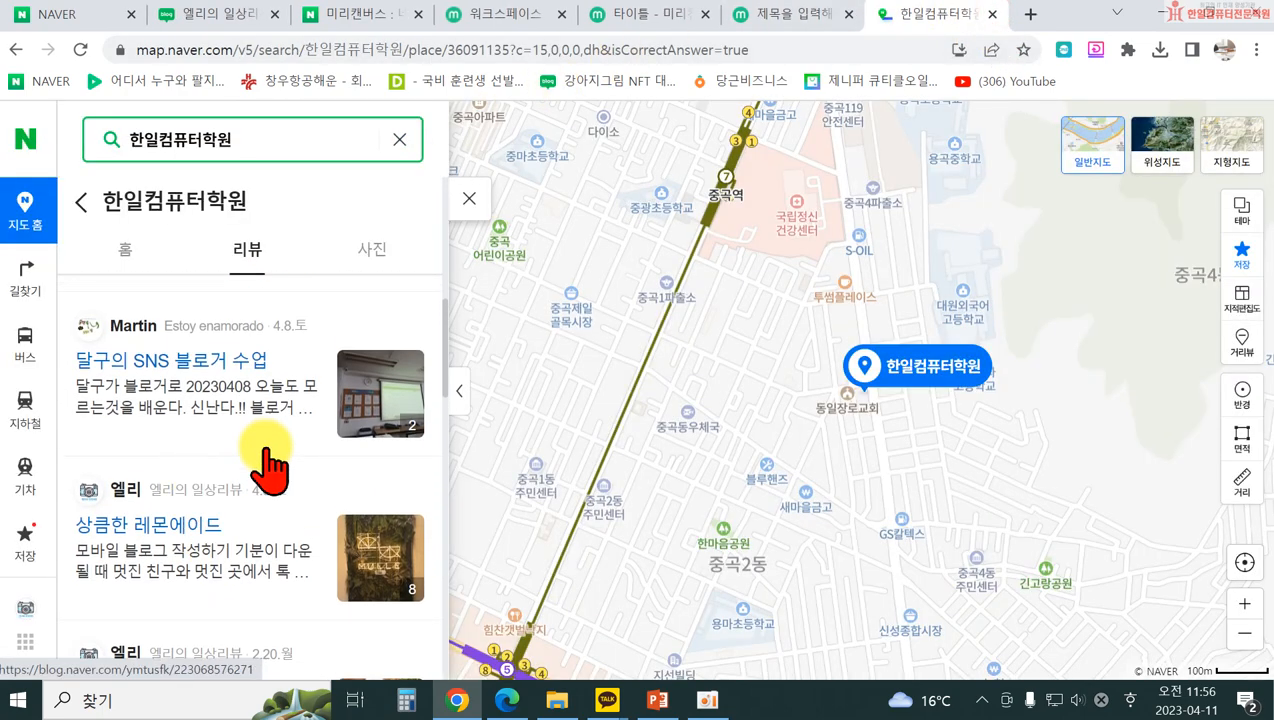
{"action": "scroll", "coordinate": [195, 530], "scroll_direction": "down", "scroll_amount": 2}
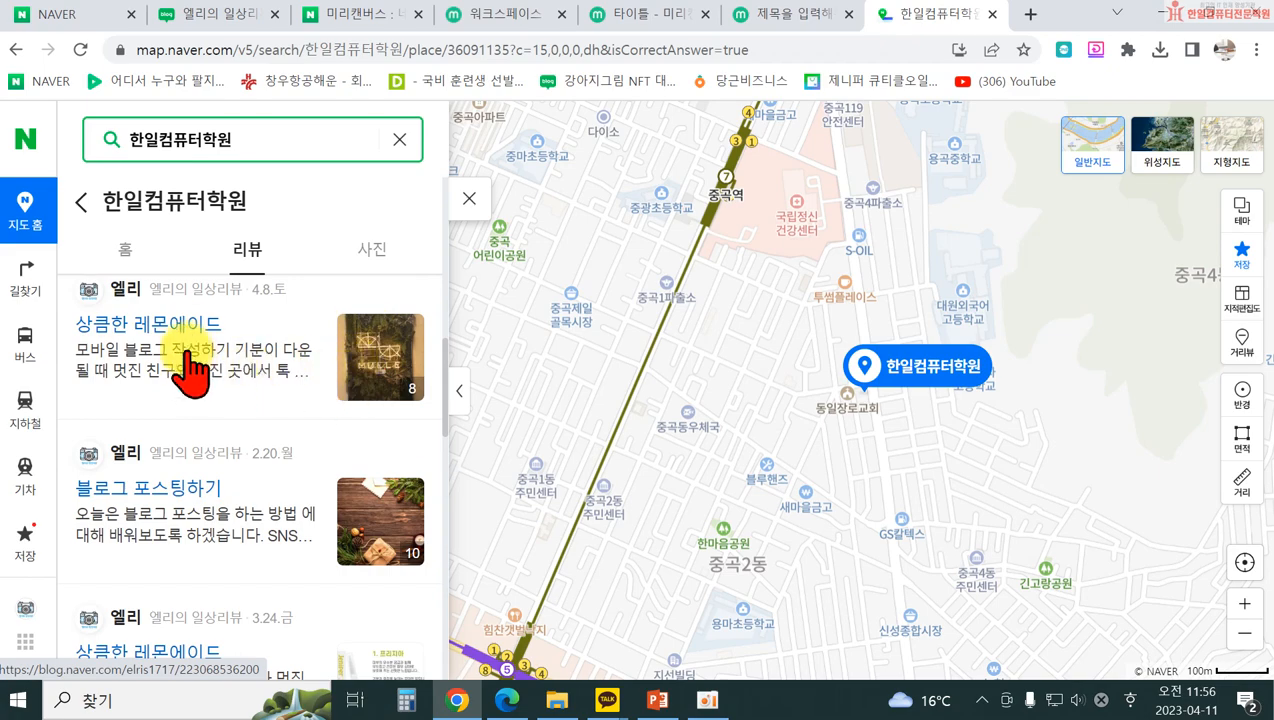
{"action": "scroll", "coordinate": [162, 450], "scroll_direction": "down", "scroll_amount": 3}
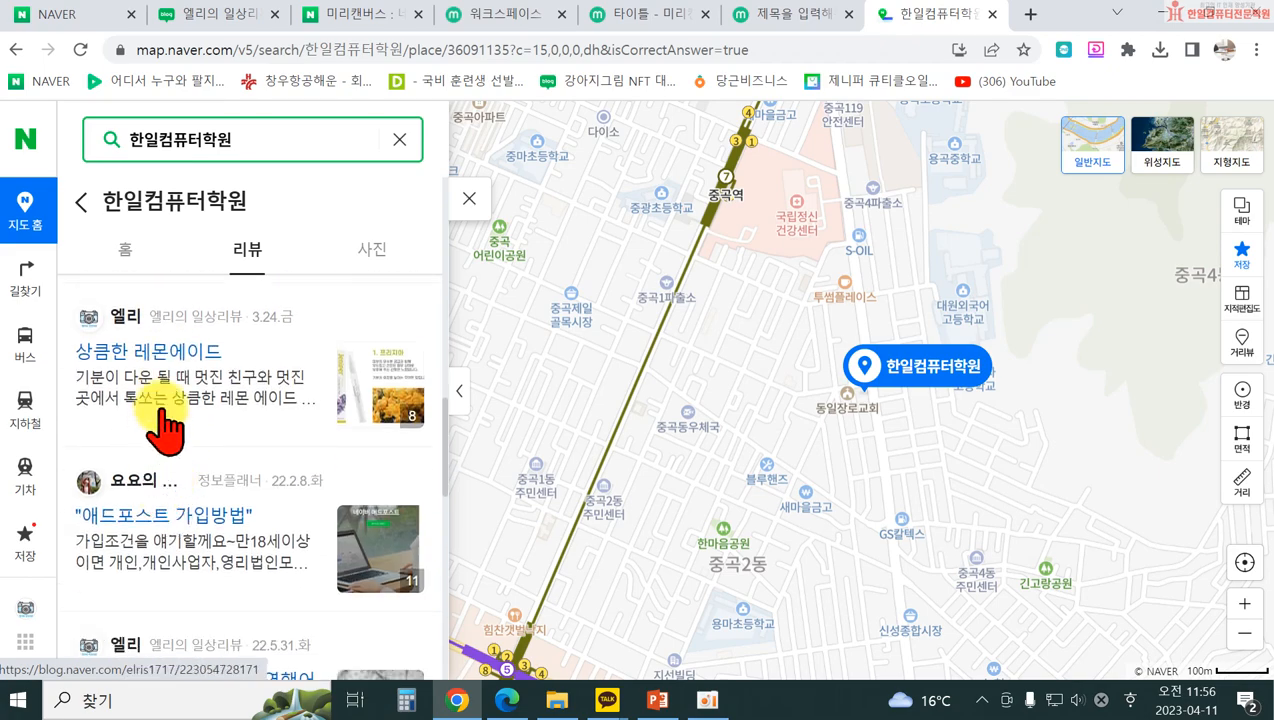
{"action": "scroll", "coordinate": [162, 435], "scroll_direction": "up", "scroll_amount": 1}
{"action": "left_click", "coordinate": [170, 423]}
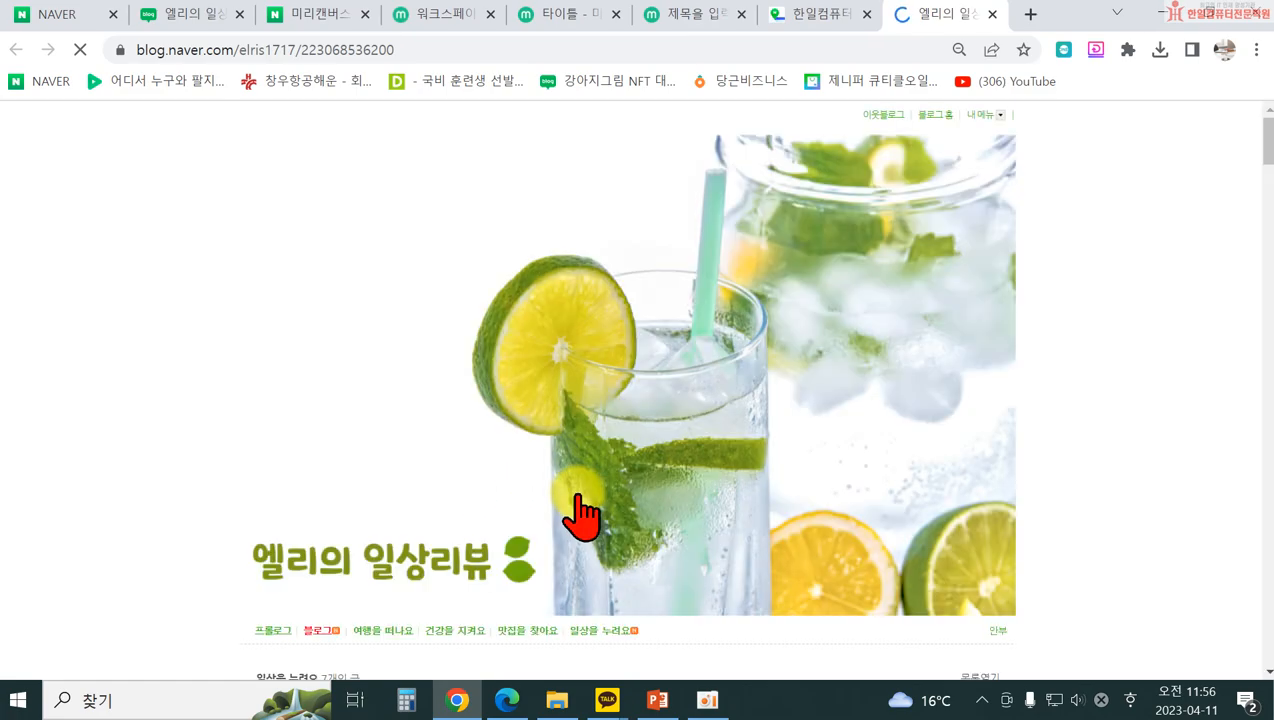
{"action": "scroll", "coordinate": [600, 520], "scroll_direction": "down", "scroll_amount": 20}
{"action": "scroll", "coordinate": [622, 535], "scroll_direction": "down", "scroll_amount": 15}
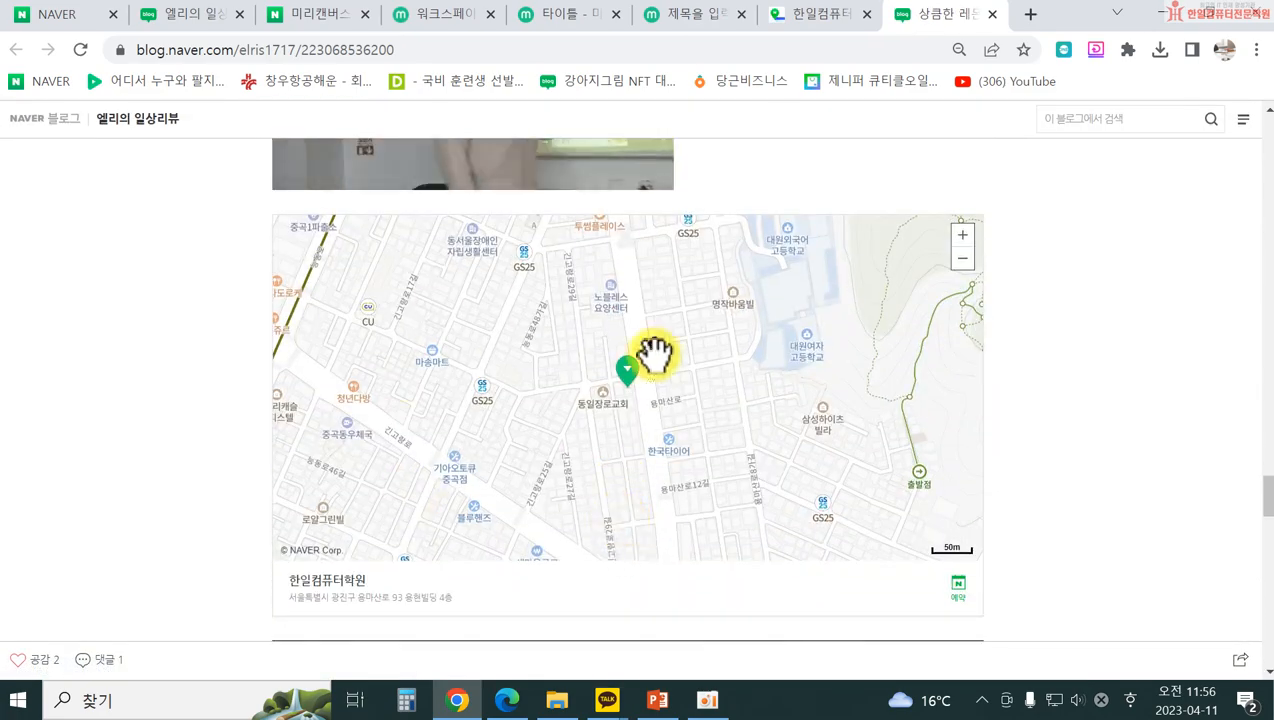
{"action": "scroll", "coordinate": [600, 322], "scroll_direction": "down", "scroll_amount": 3}
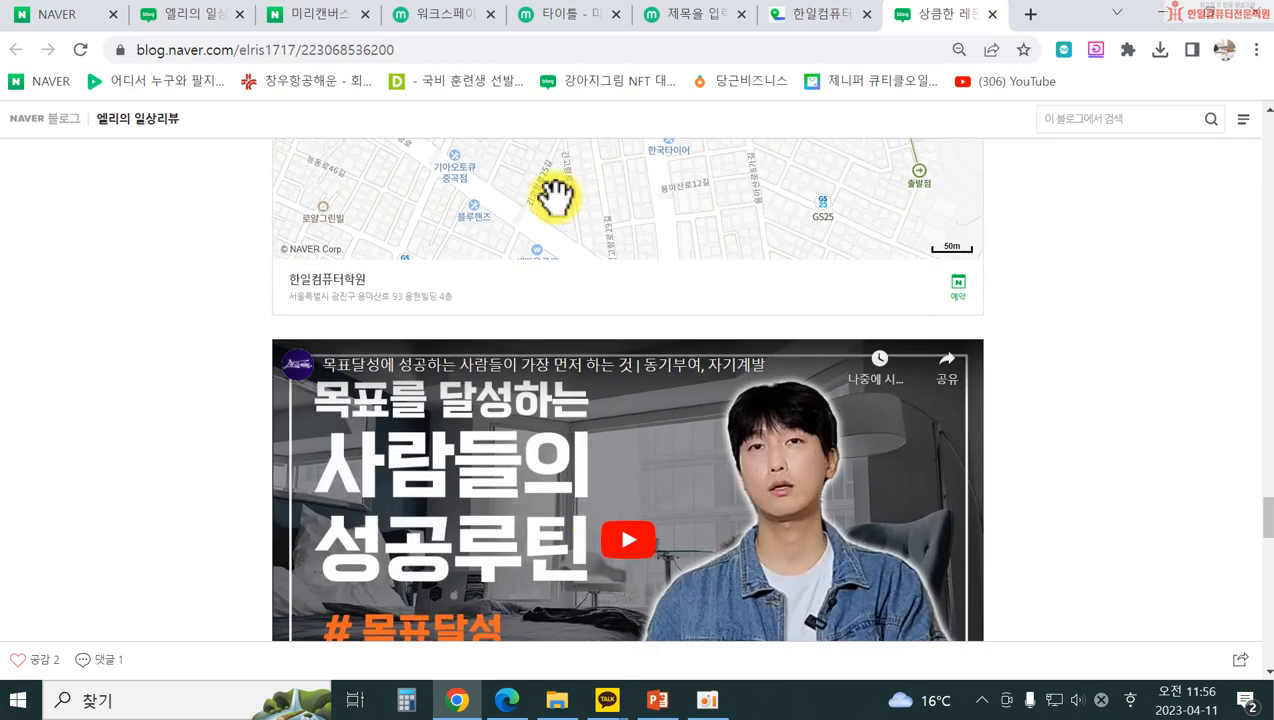
{"action": "left_click", "coordinate": [991, 14]}
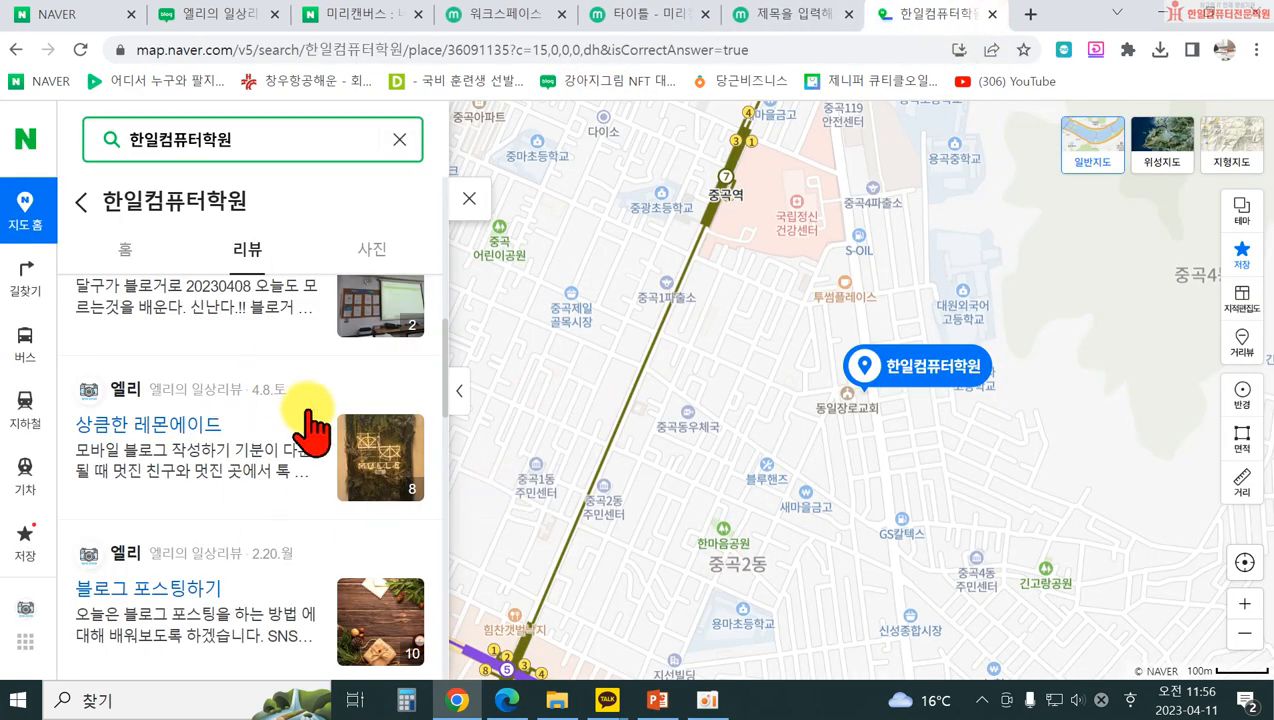
- Look through the remaining blog reviews of 한일컴퓨터학원, then clear the search and close Naver Map
{"action": "scroll", "coordinate": [165, 677], "scroll_direction": "up", "scroll_amount": 4}
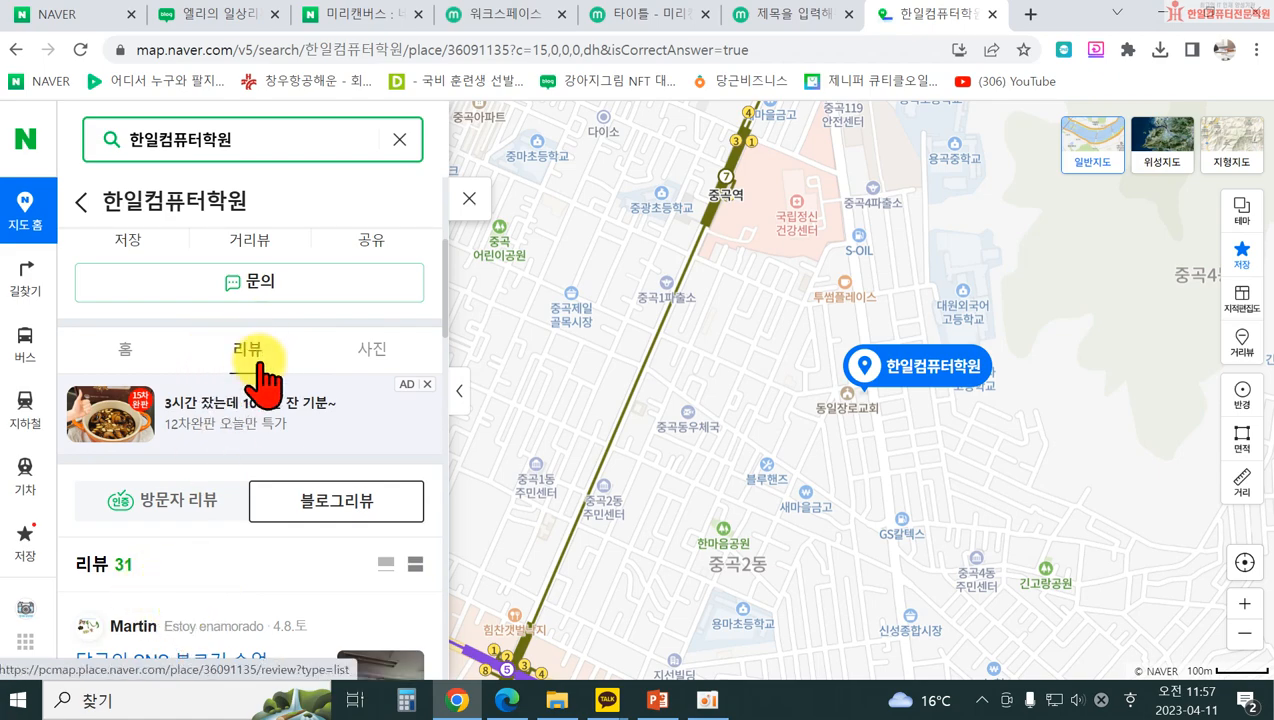
{"action": "scroll", "coordinate": [250, 583], "scroll_direction": "down", "scroll_amount": 5}
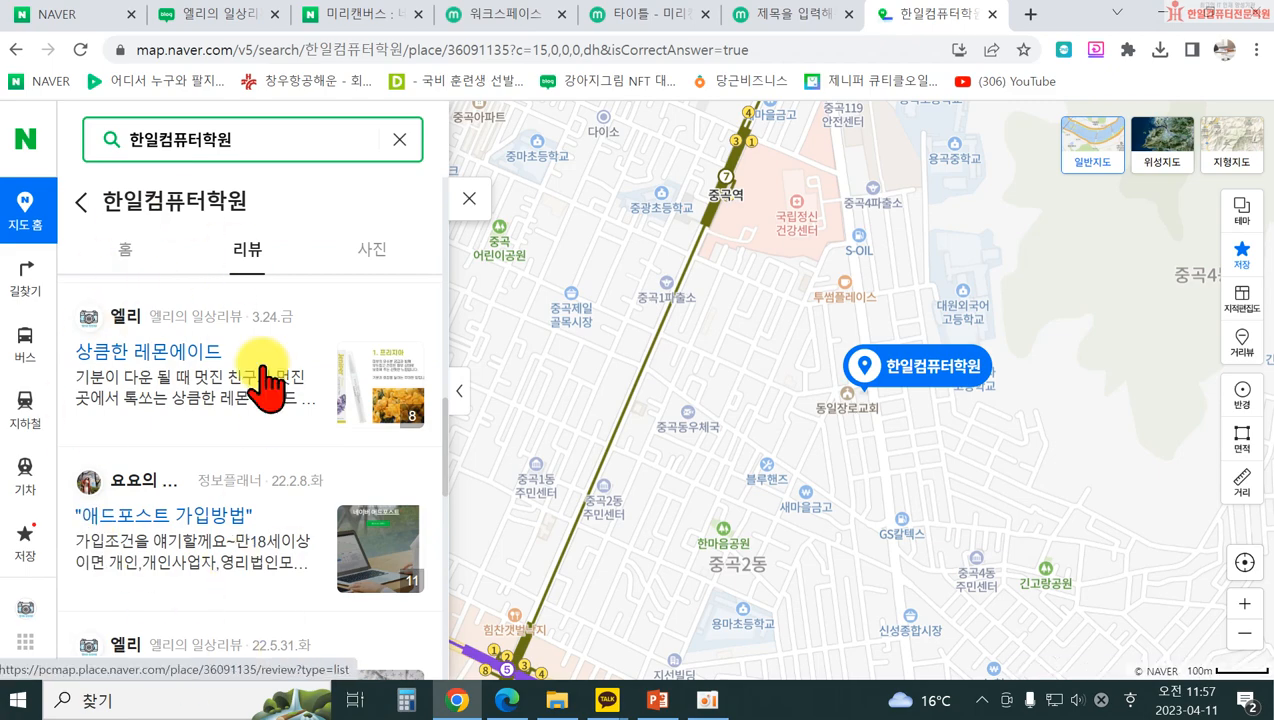
{"action": "scroll", "coordinate": [205, 605], "scroll_direction": "down", "scroll_amount": 5}
{"action": "scroll", "coordinate": [205, 620], "scroll_direction": "down", "scroll_amount": 3}
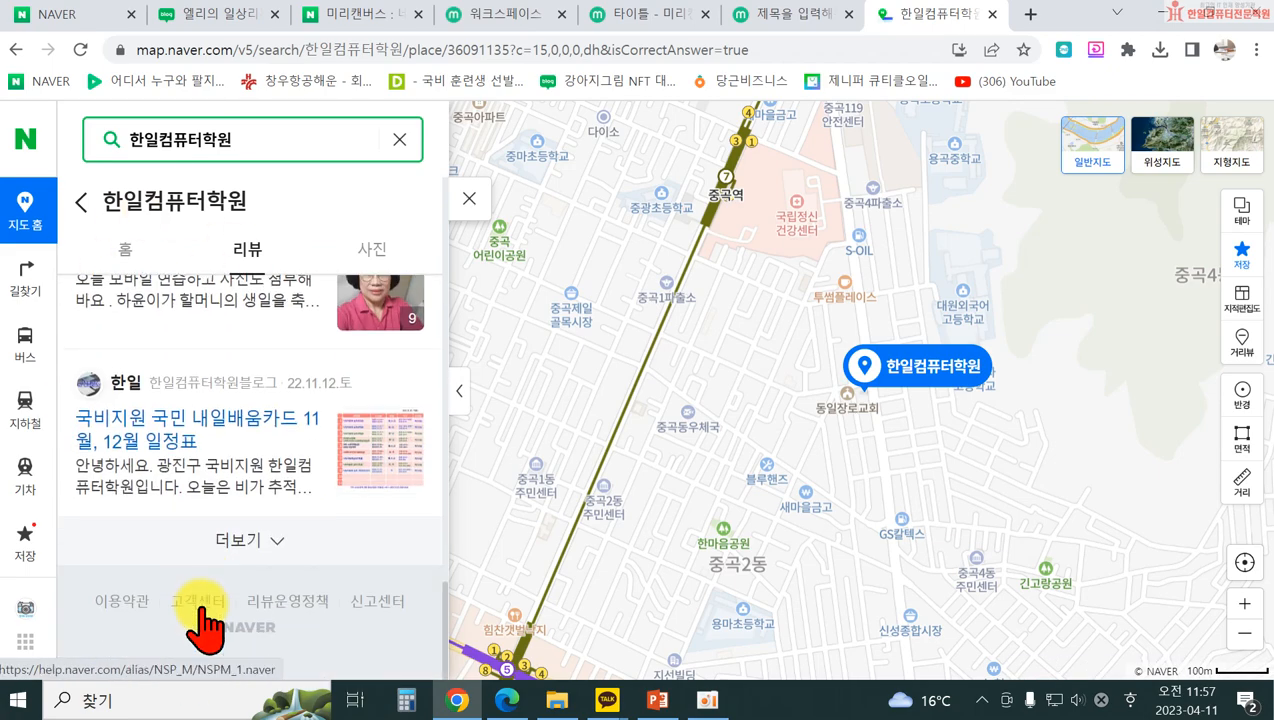
{"action": "scroll", "coordinate": [205, 620], "scroll_direction": "up", "scroll_amount": 5}
{"action": "scroll", "coordinate": [205, 625], "scroll_direction": "up", "scroll_amount": 3}
{"action": "scroll", "coordinate": [205, 625], "scroll_direction": "up", "scroll_amount": 10}
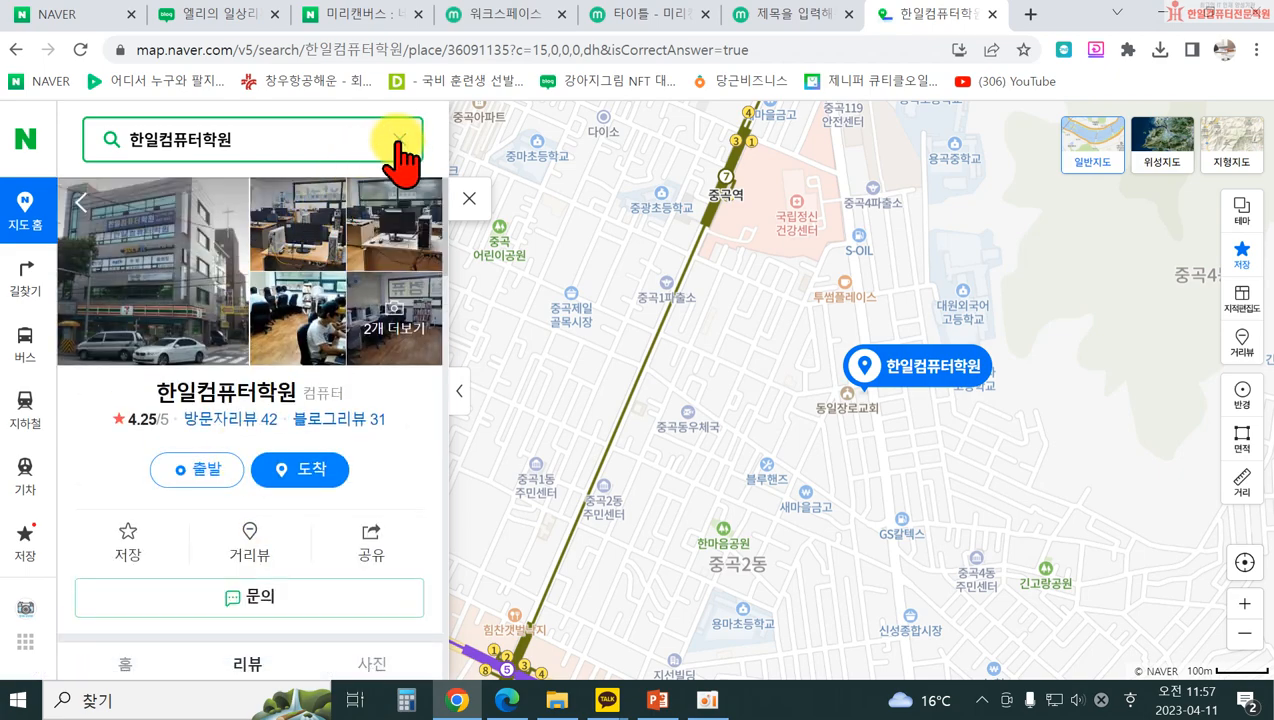
{"action": "left_click", "coordinate": [398, 146]}
{"action": "left_click", "coordinate": [993, 14]}
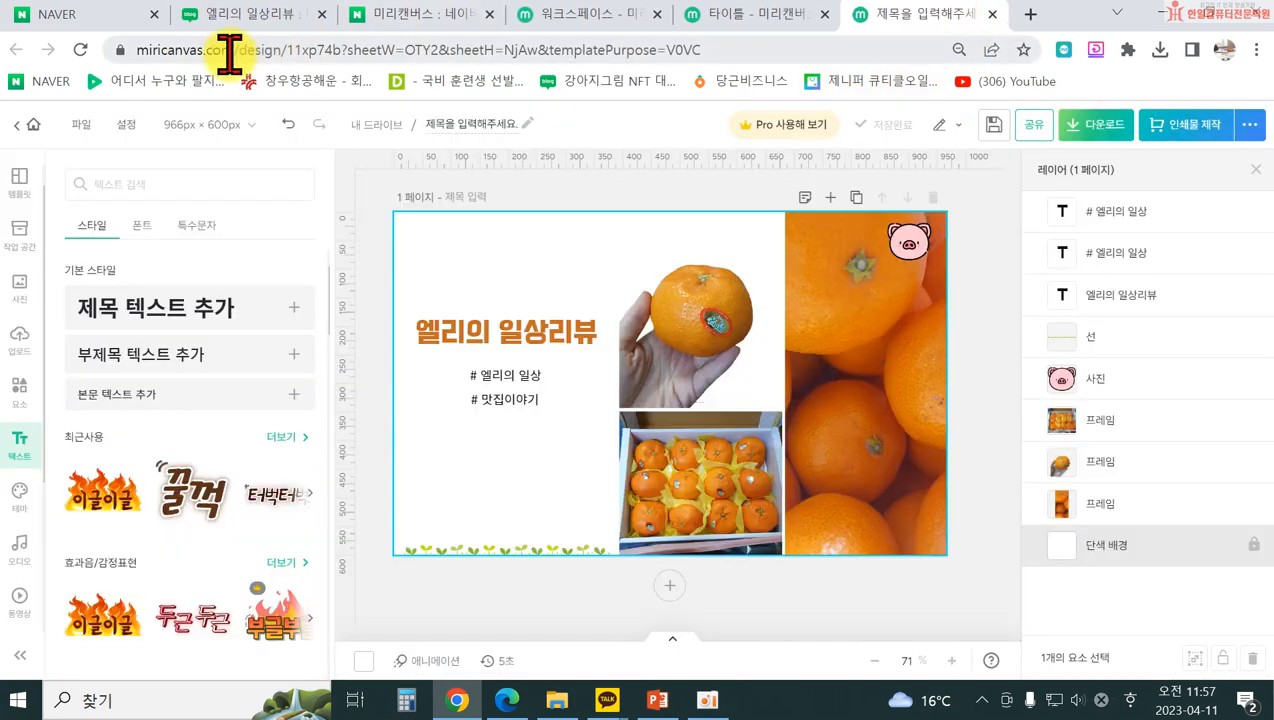
- Start inserting a link in the blog post, and open the channel's video list in YouTube Studio in a new browser tab
{"action": "left_click", "coordinate": [241, 20]}
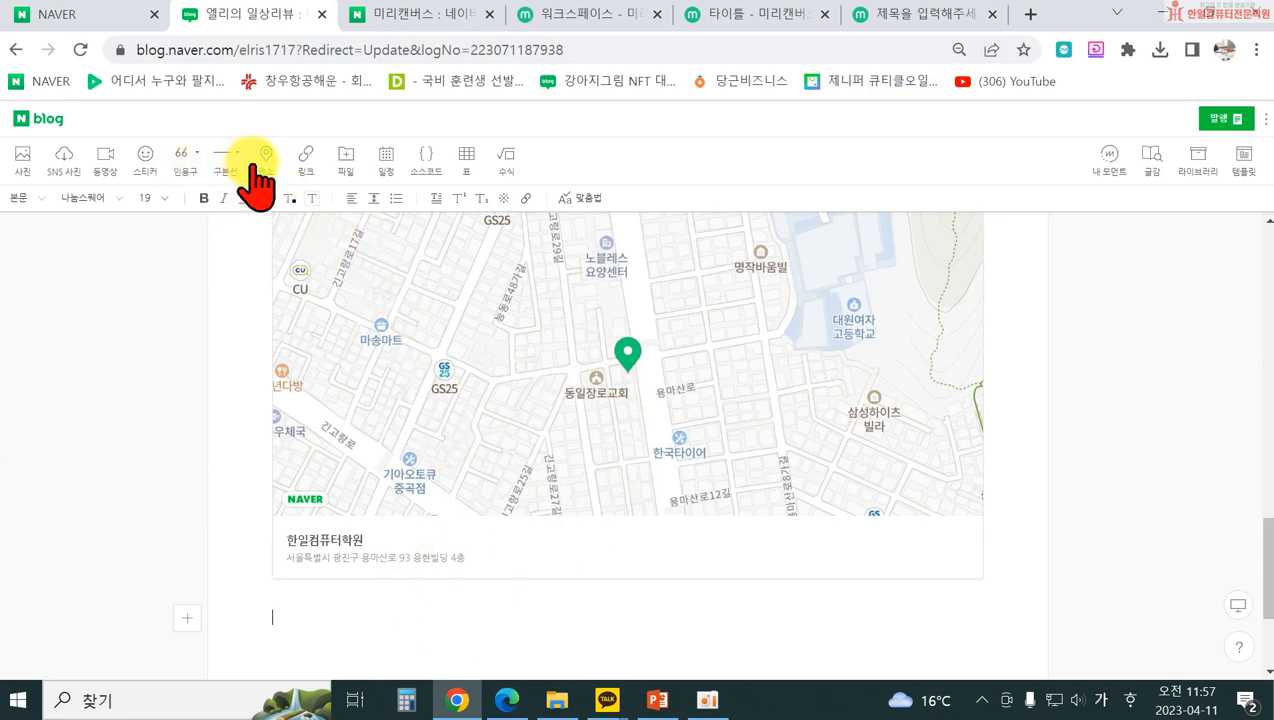
{"action": "left_click", "coordinate": [306, 158]}
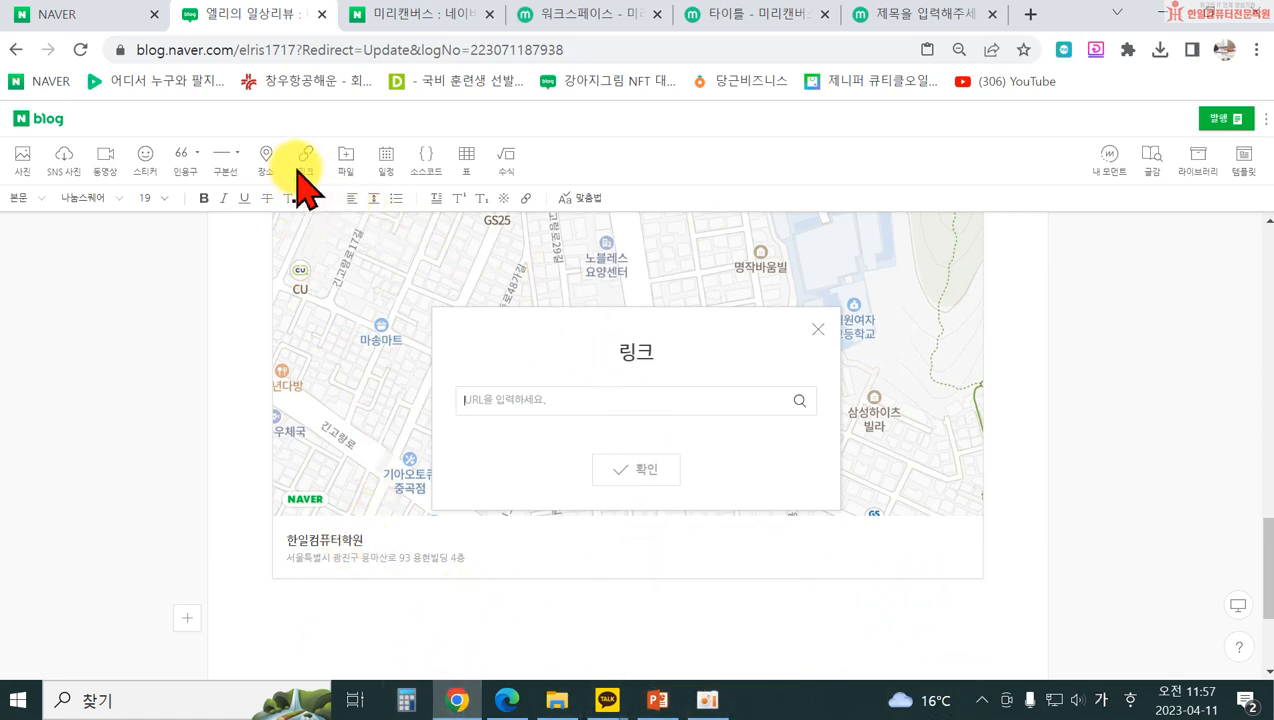
{"action": "left_click", "coordinate": [1033, 15]}
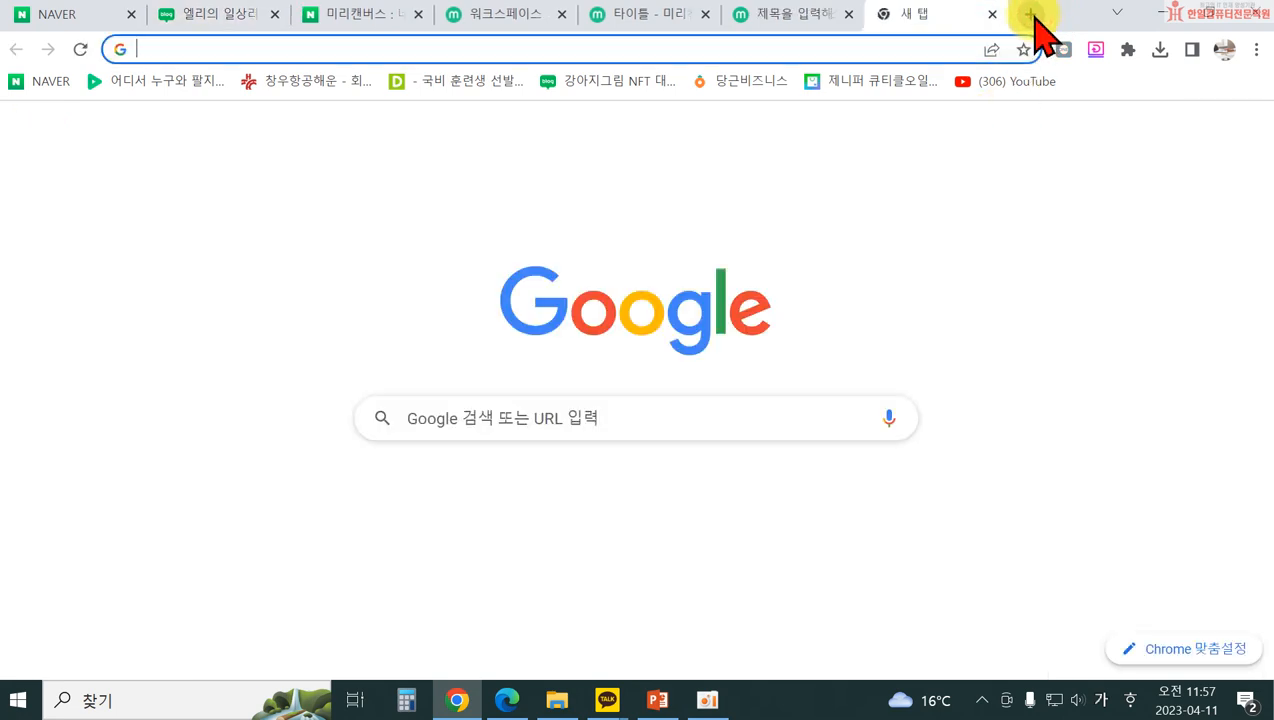
{"action": "left_click", "coordinate": [515, 495]}
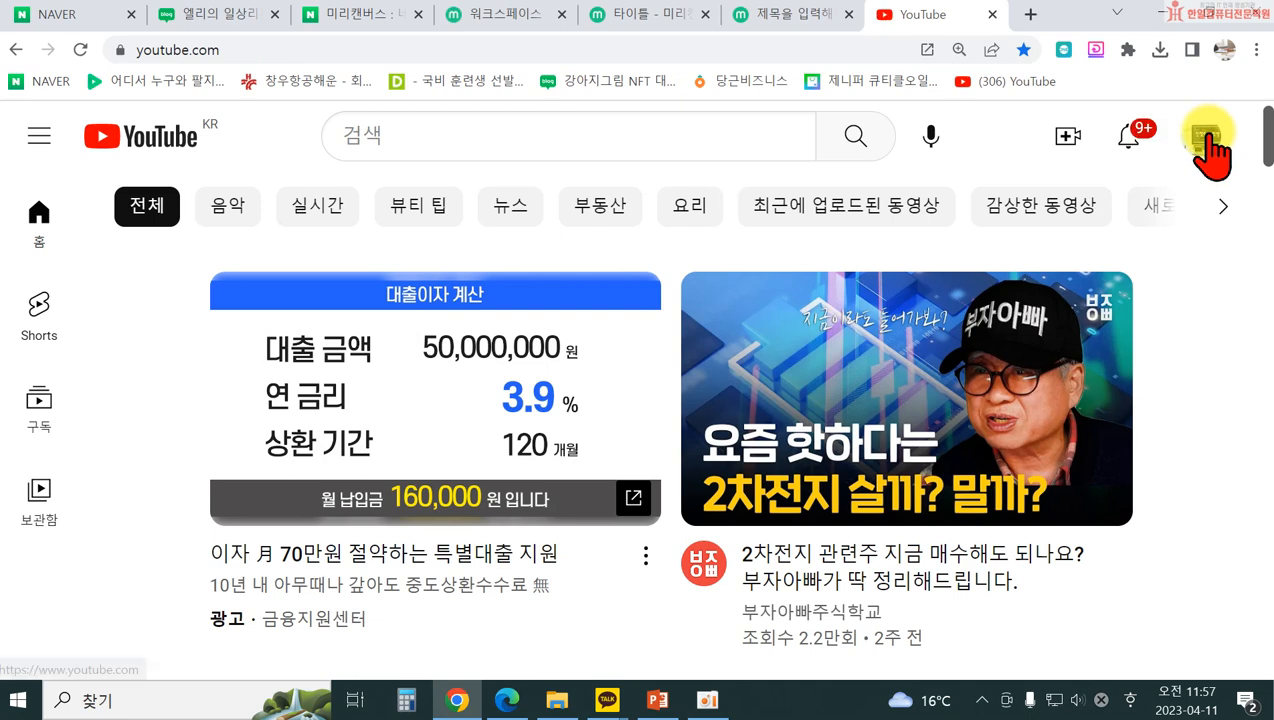
{"action": "left_click", "coordinate": [1207, 140]}
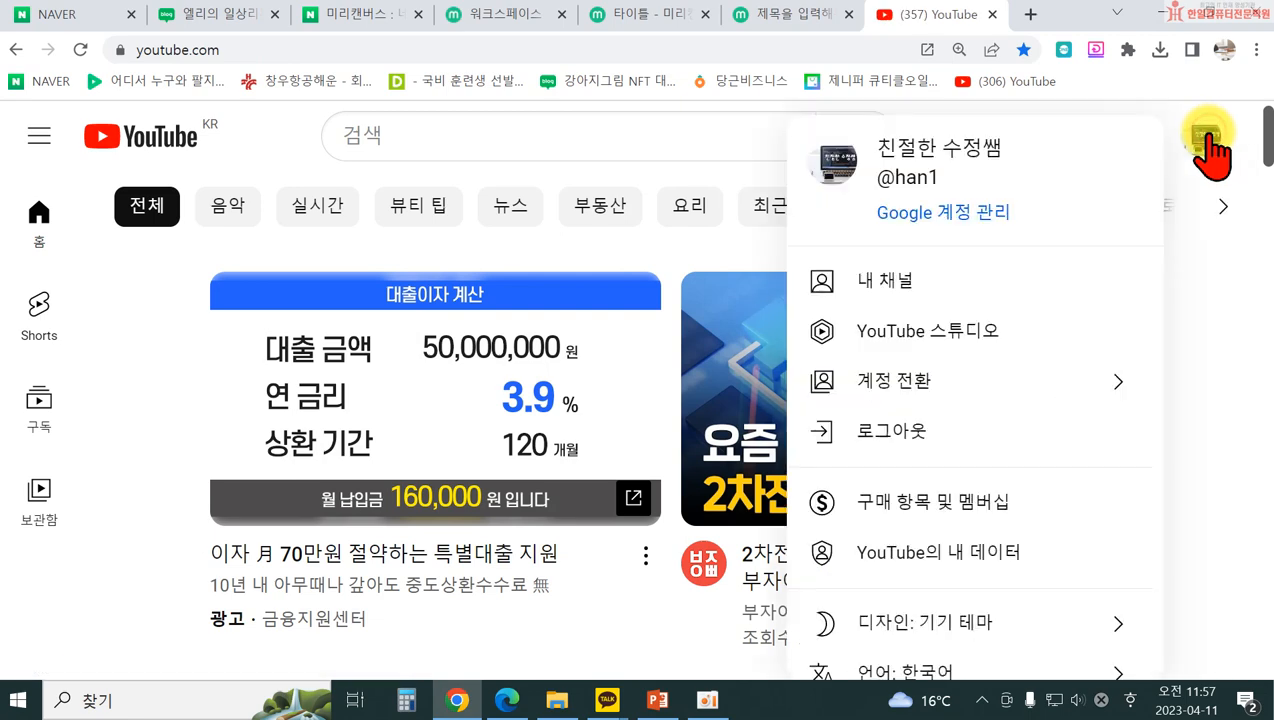
{"action": "left_click", "coordinate": [897, 335]}
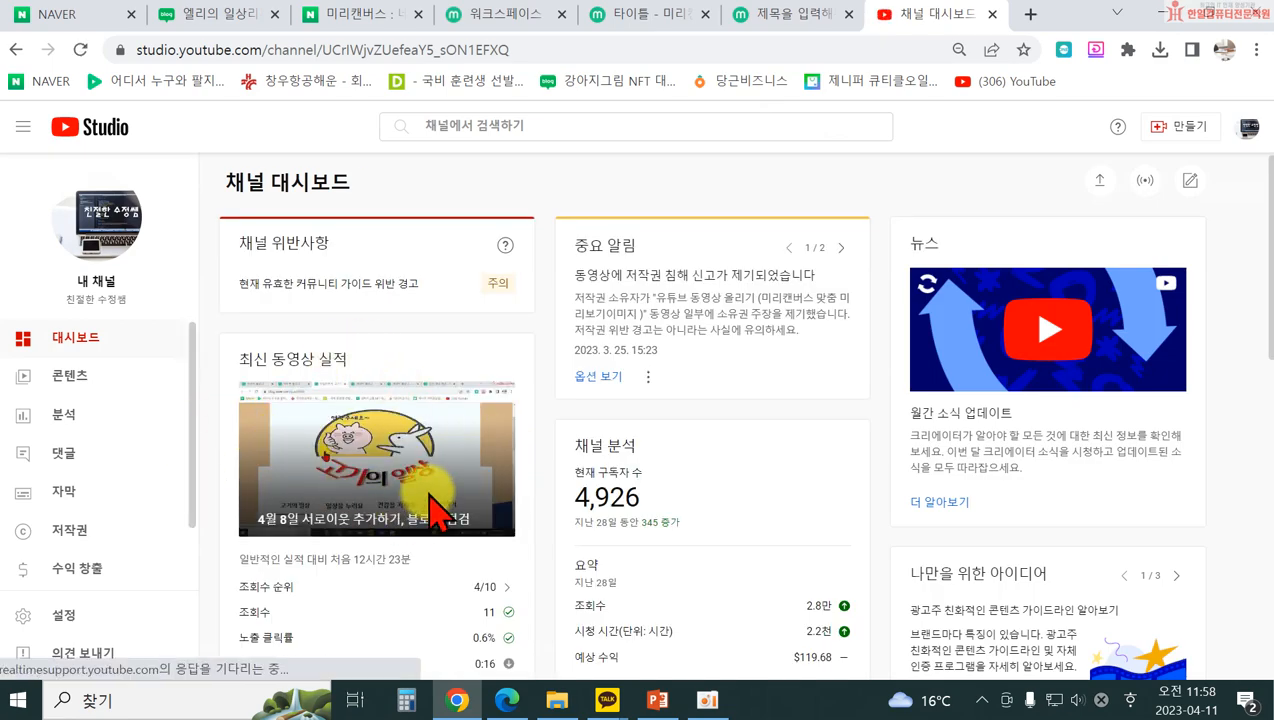
{"action": "left_click", "coordinate": [100, 377]}
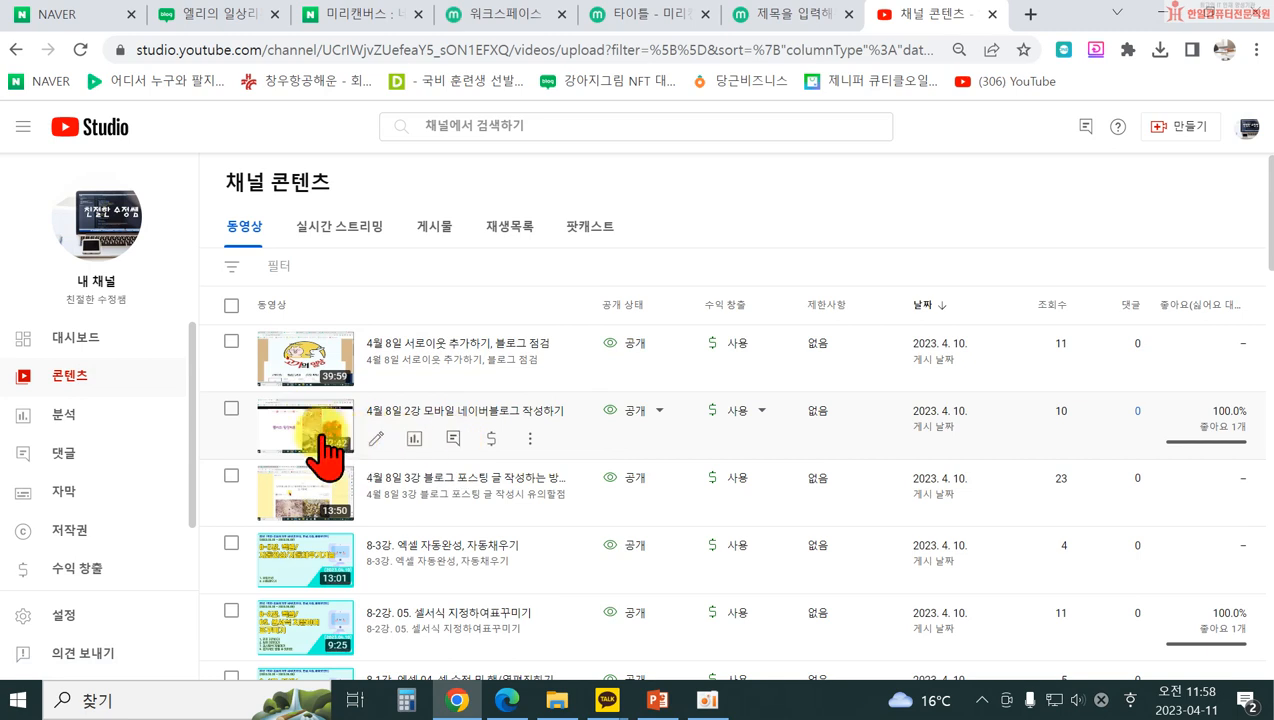
- Copy the share link of the video 4월 8일 3강 블로그 포스팅 글 작성하는 방법
{"action": "scroll", "coordinate": [408, 515], "scroll_direction": "down", "scroll_amount": 1}
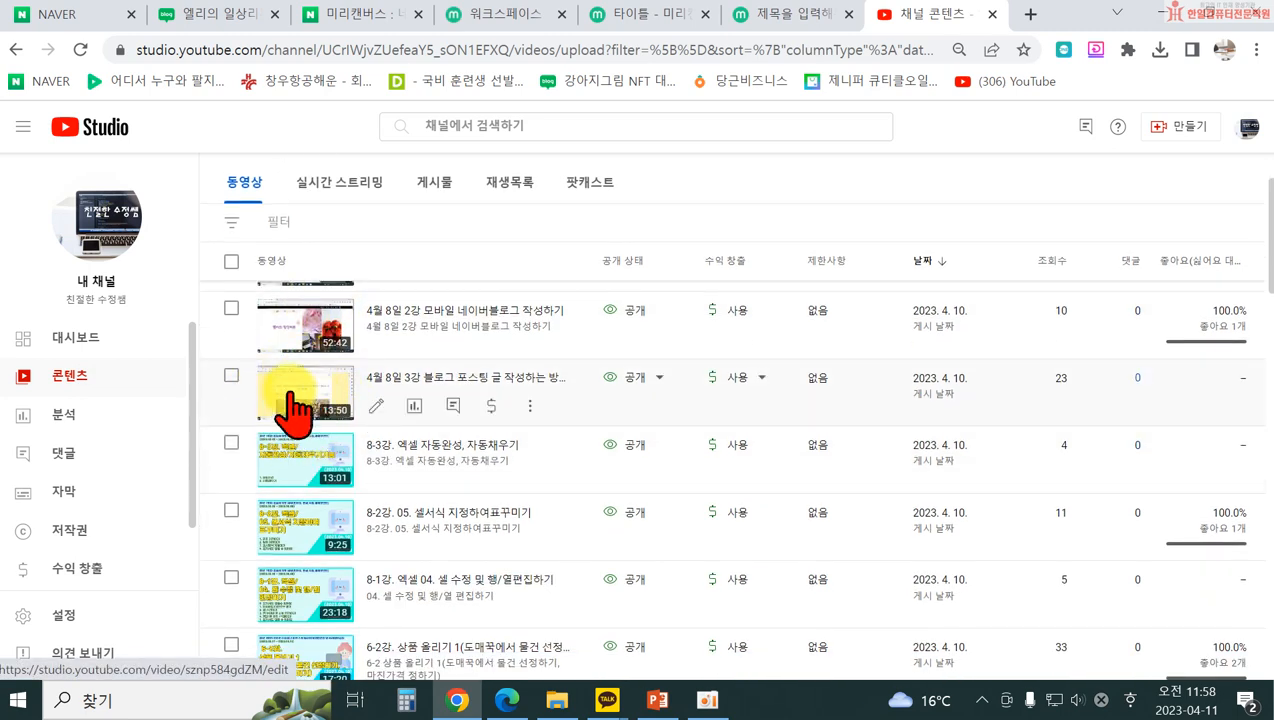
{"action": "left_click", "coordinate": [530, 406]}
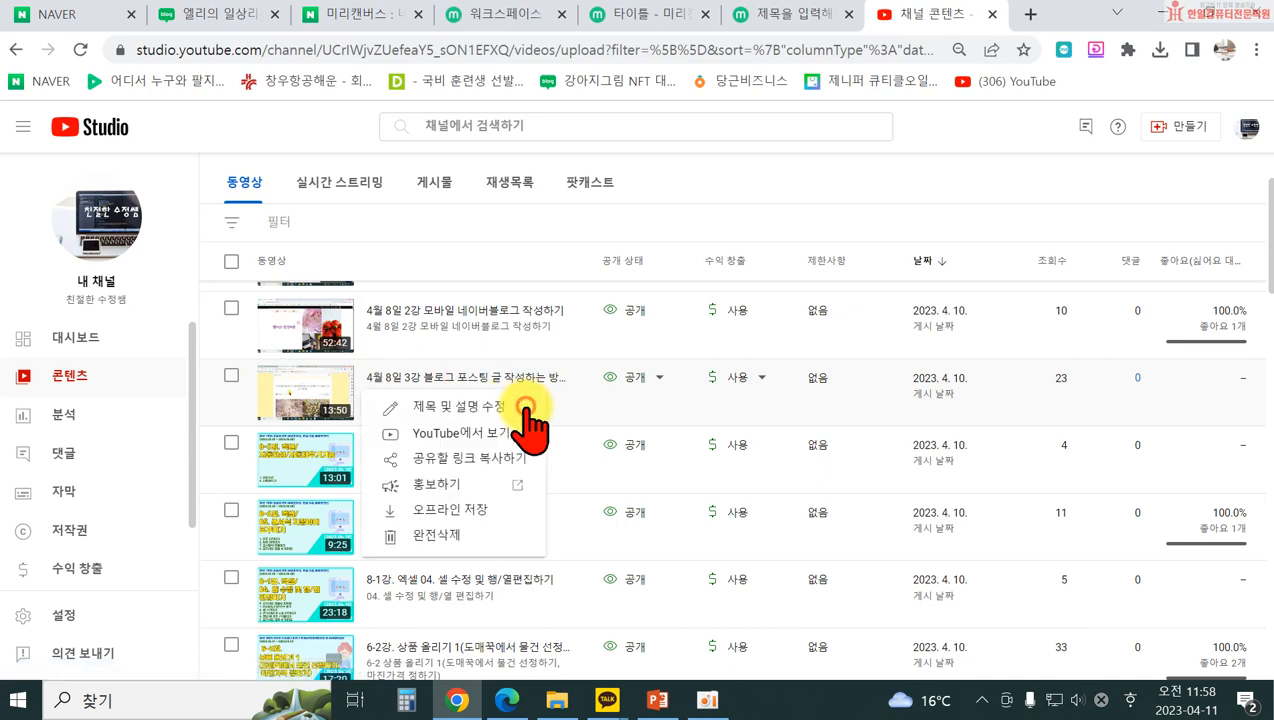
{"action": "left_click", "coordinate": [447, 458]}
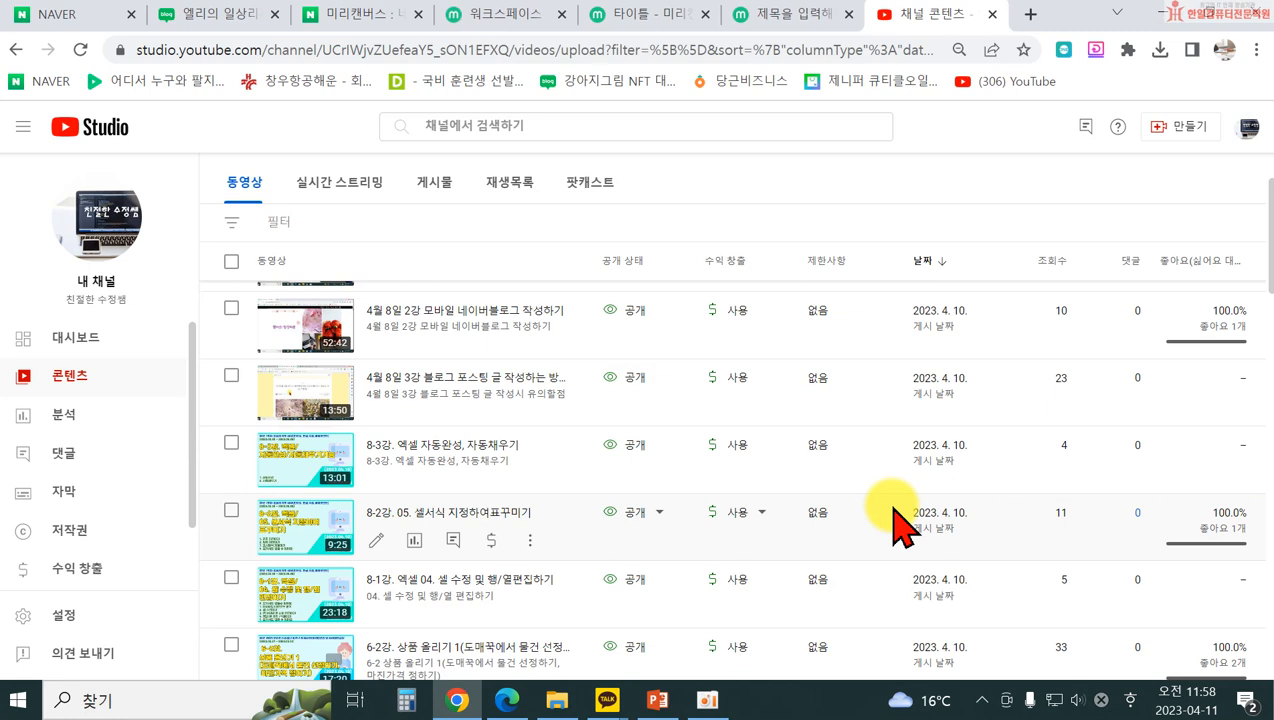
{"action": "left_click", "coordinate": [246, 18]}
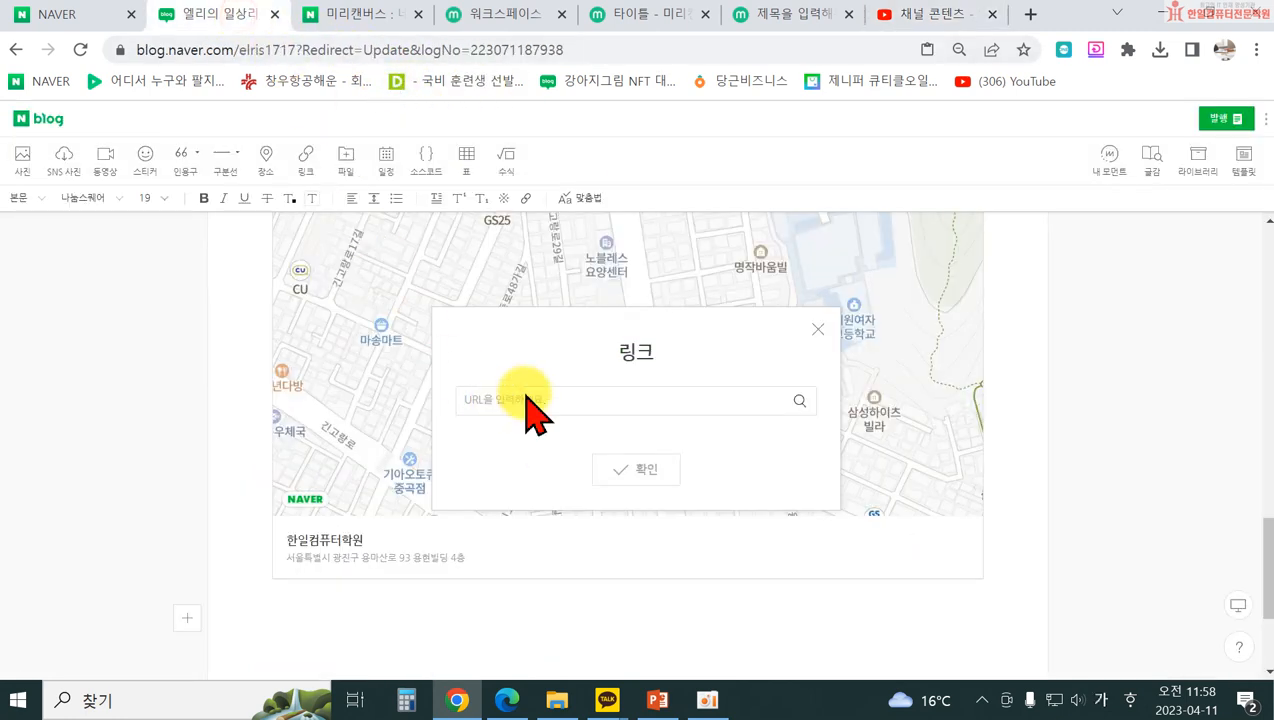
{"action": "left_click", "coordinate": [818, 330]}
{"action": "left_click", "coordinate": [305, 156]}
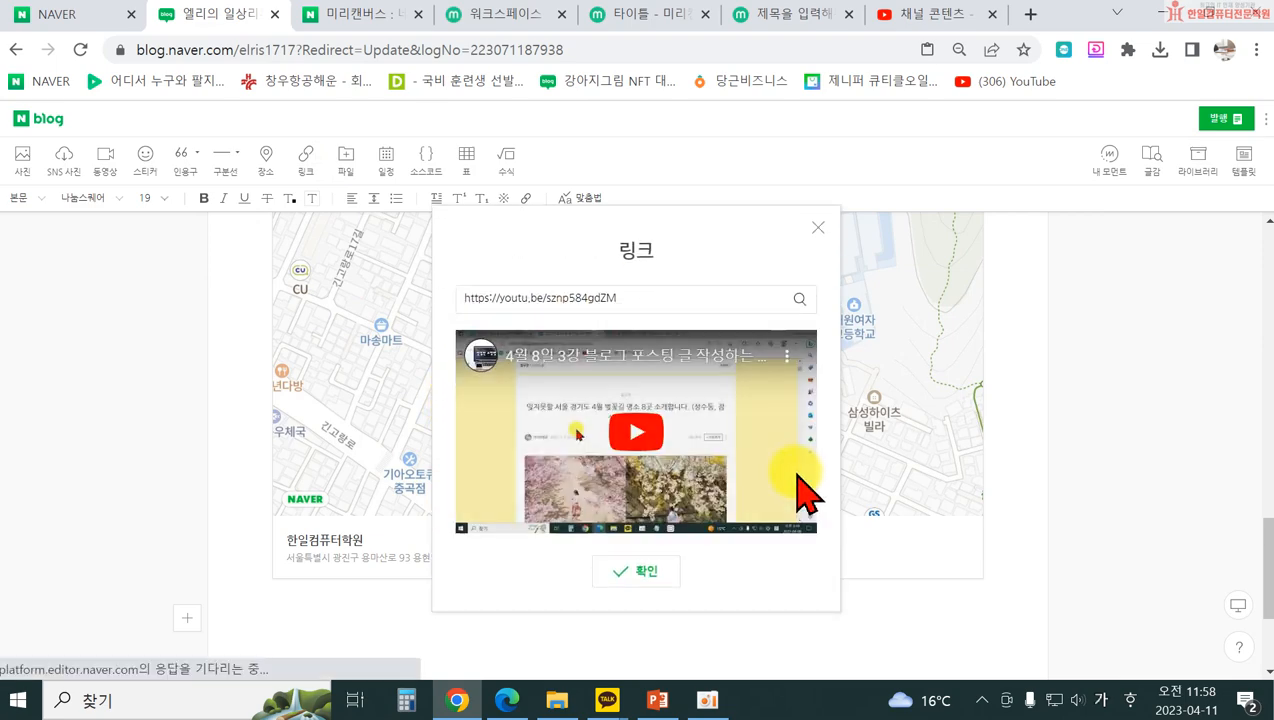
{"action": "left_click", "coordinate": [640, 574]}
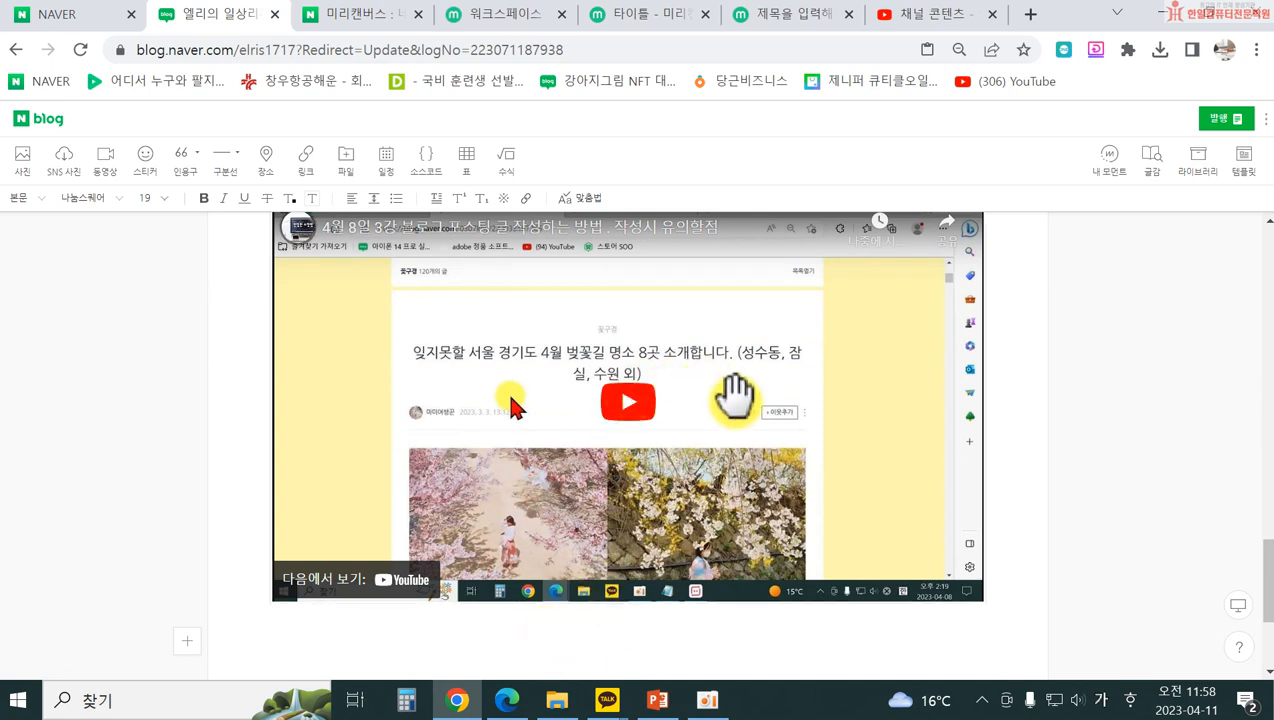
{"action": "scroll", "coordinate": [720, 420], "scroll_direction": "up", "scroll_amount": 2}
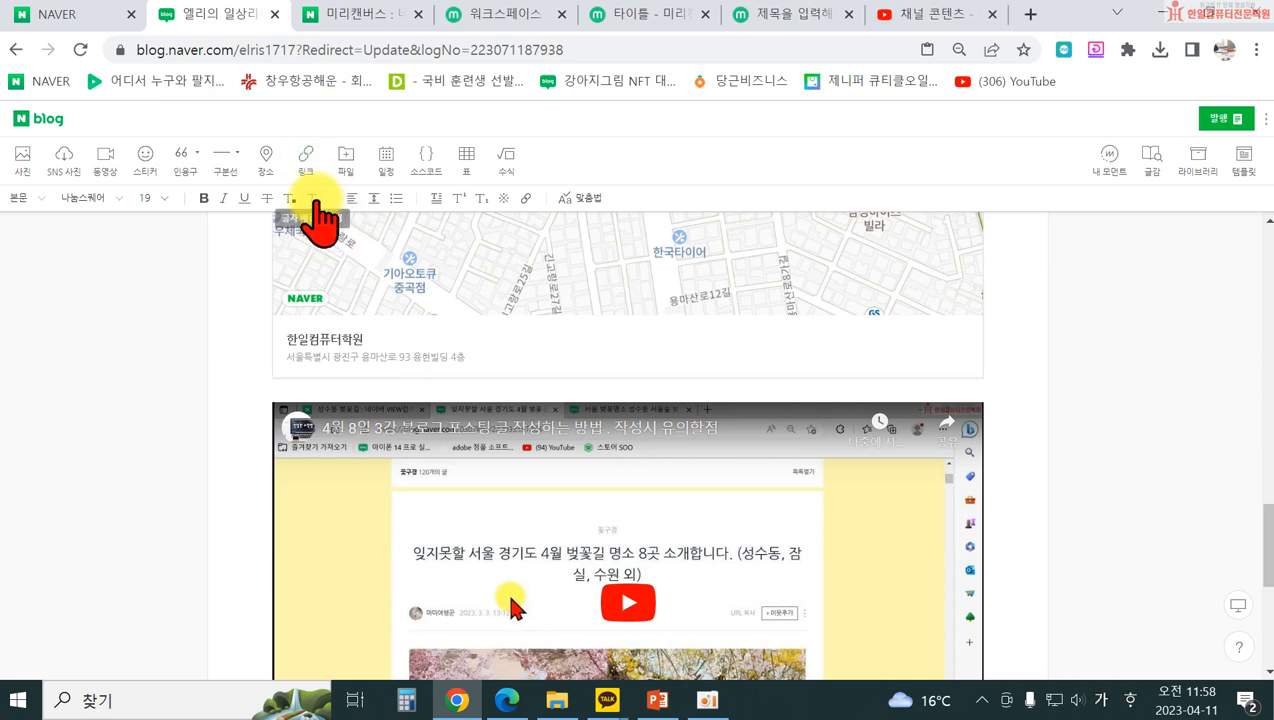
- Check the file attachment options and size limit, then the schedule registration form, closing each without adding anything
{"action": "left_click", "coordinate": [346, 158]}
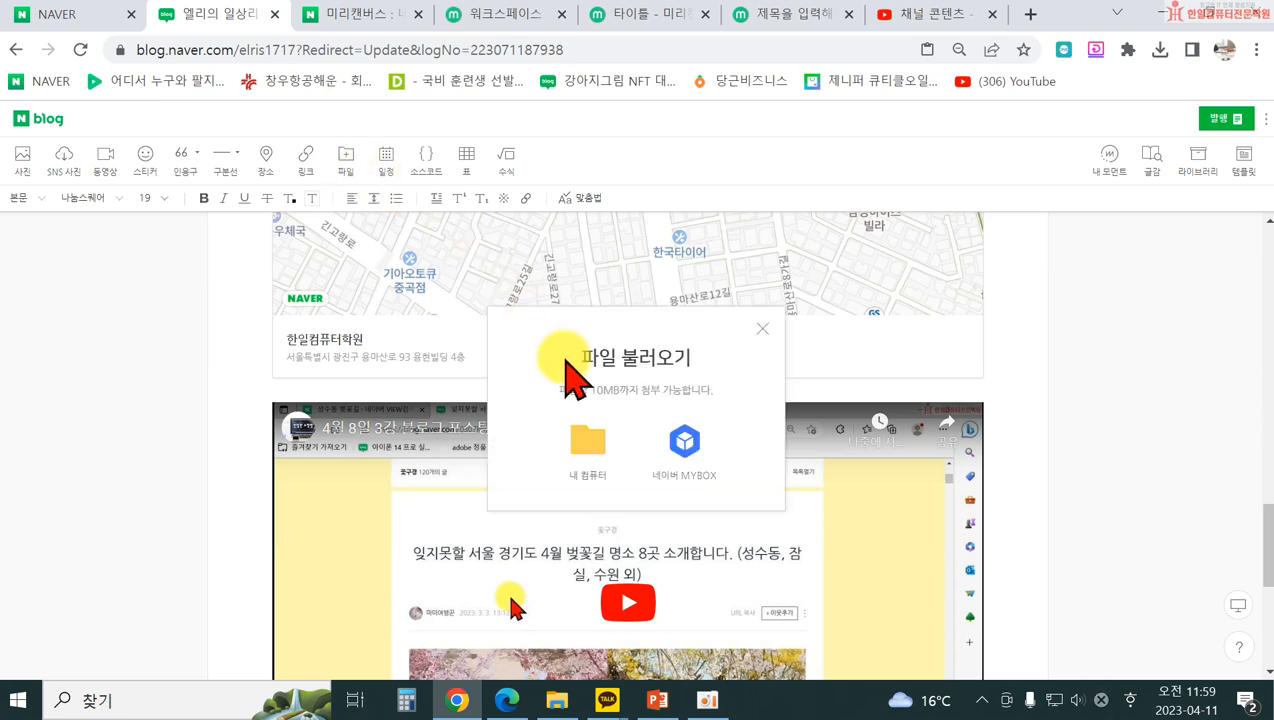
{"action": "left_click_drag", "start_coordinate": [589, 390], "coordinate": [620, 390]}
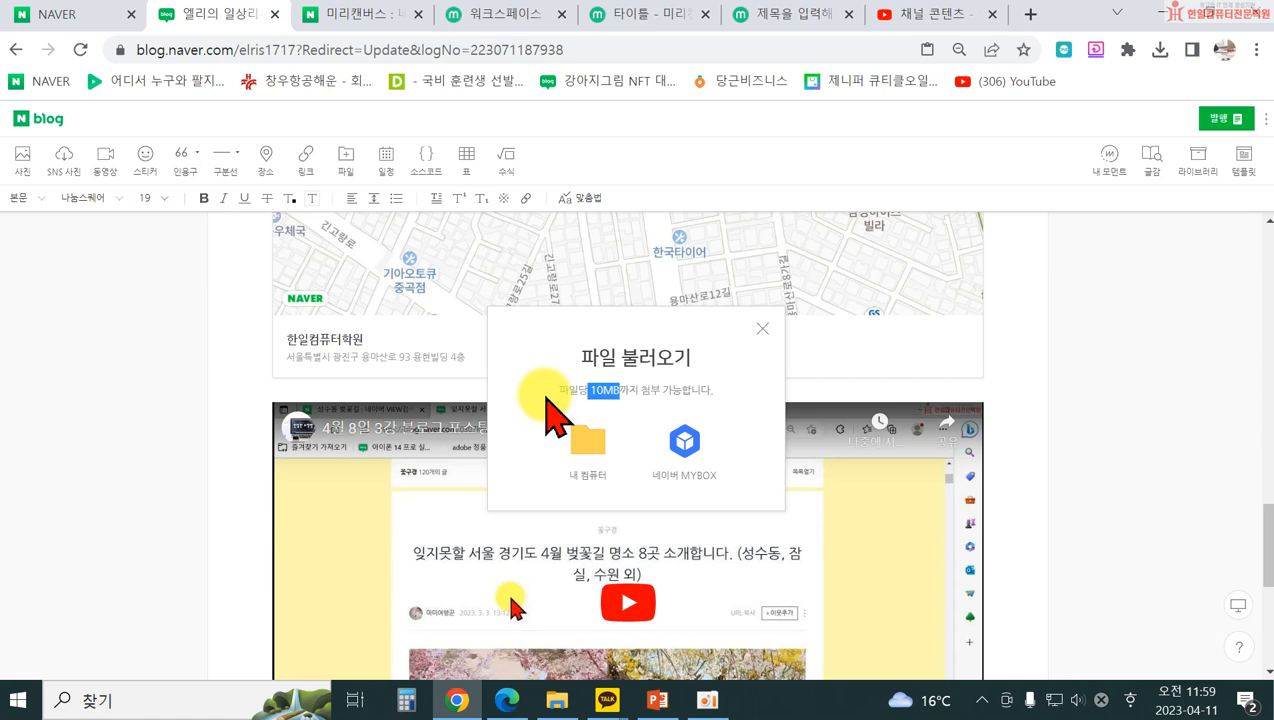
{"action": "left_click", "coordinate": [760, 330]}
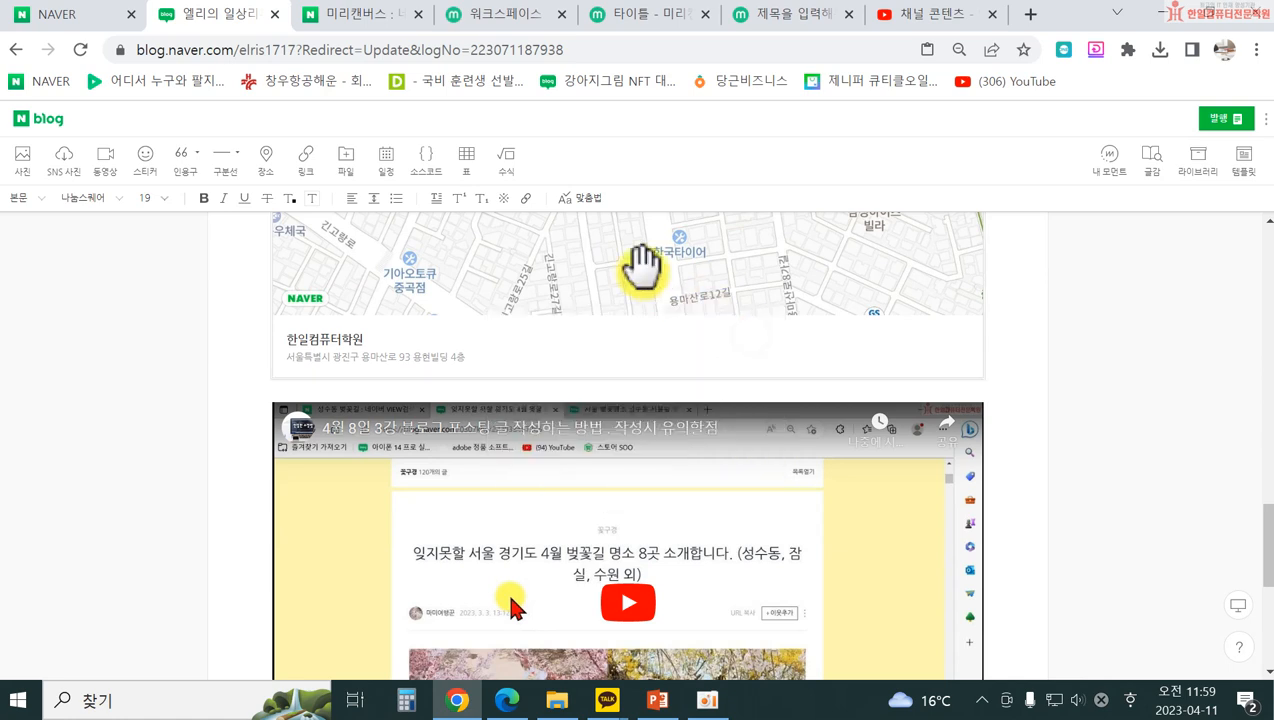
{"action": "left_click", "coordinate": [387, 180]}
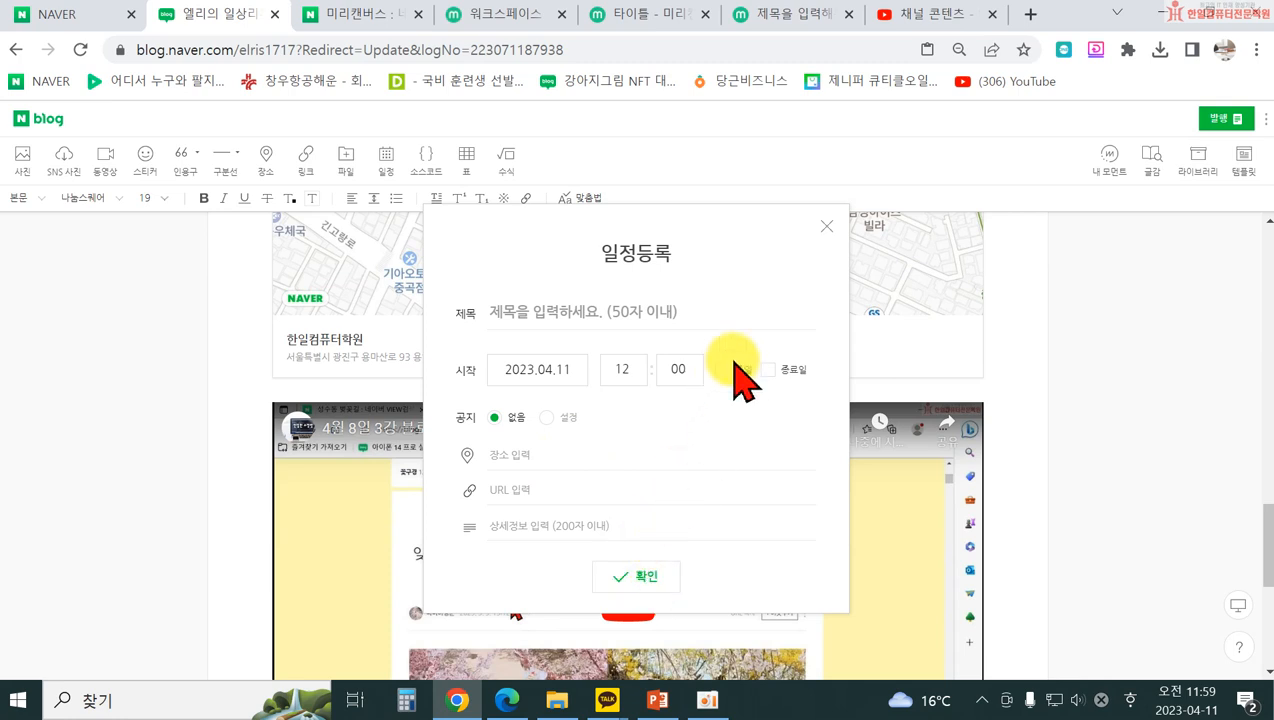
{"action": "left_click", "coordinate": [826, 227]}
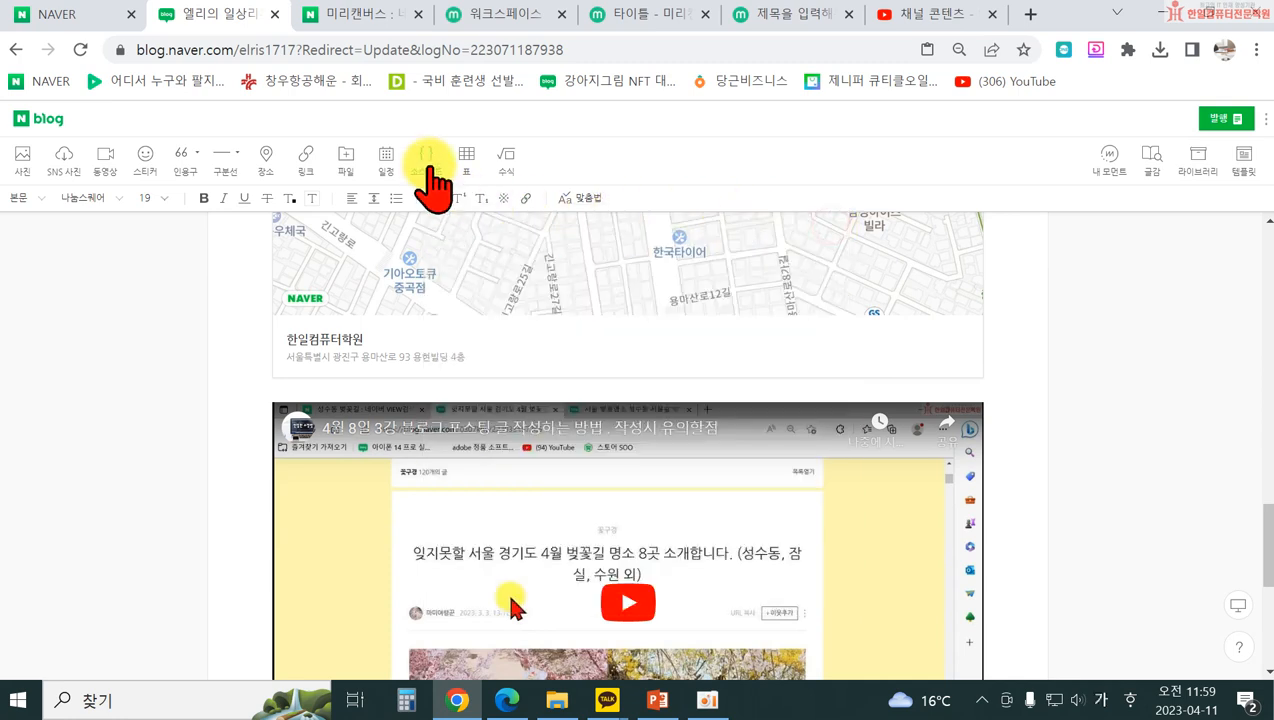
- Insert a source code block below the video and enter <html>, <head> and <title>연습입니다.</title> on separate lines
{"action": "left_click", "coordinate": [427, 165]}
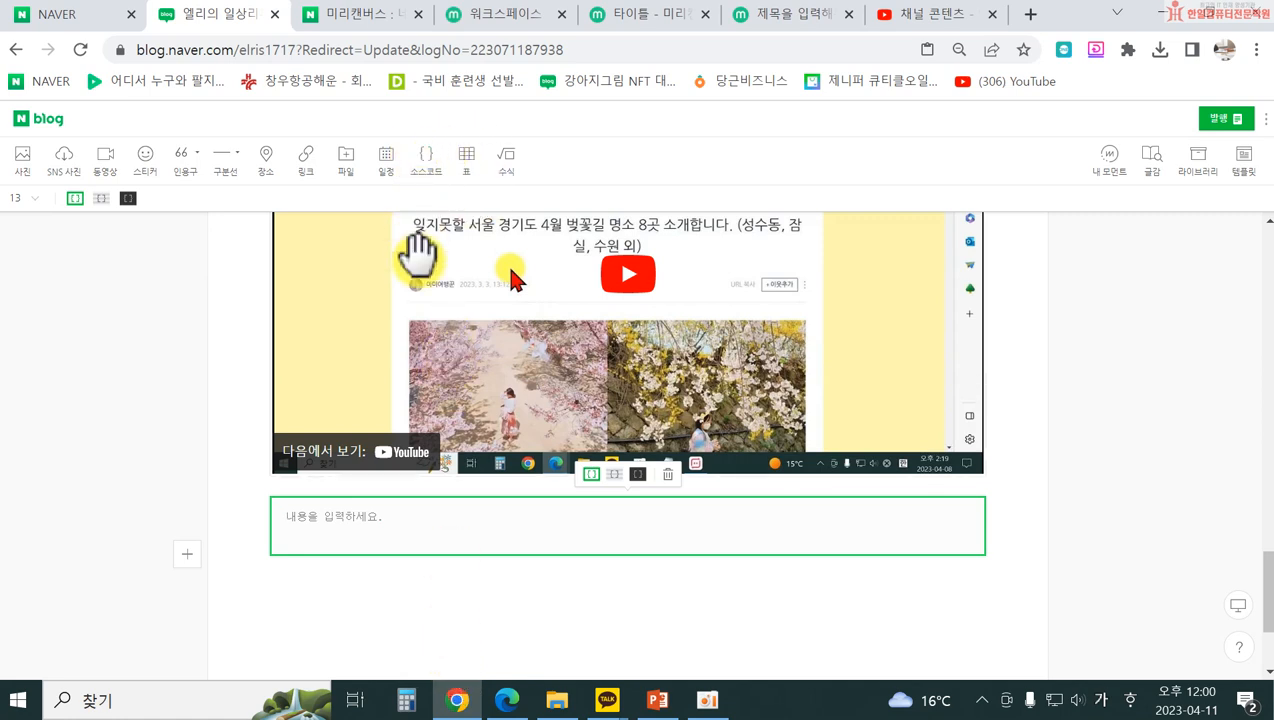
{"action": "type", "text": "<"}
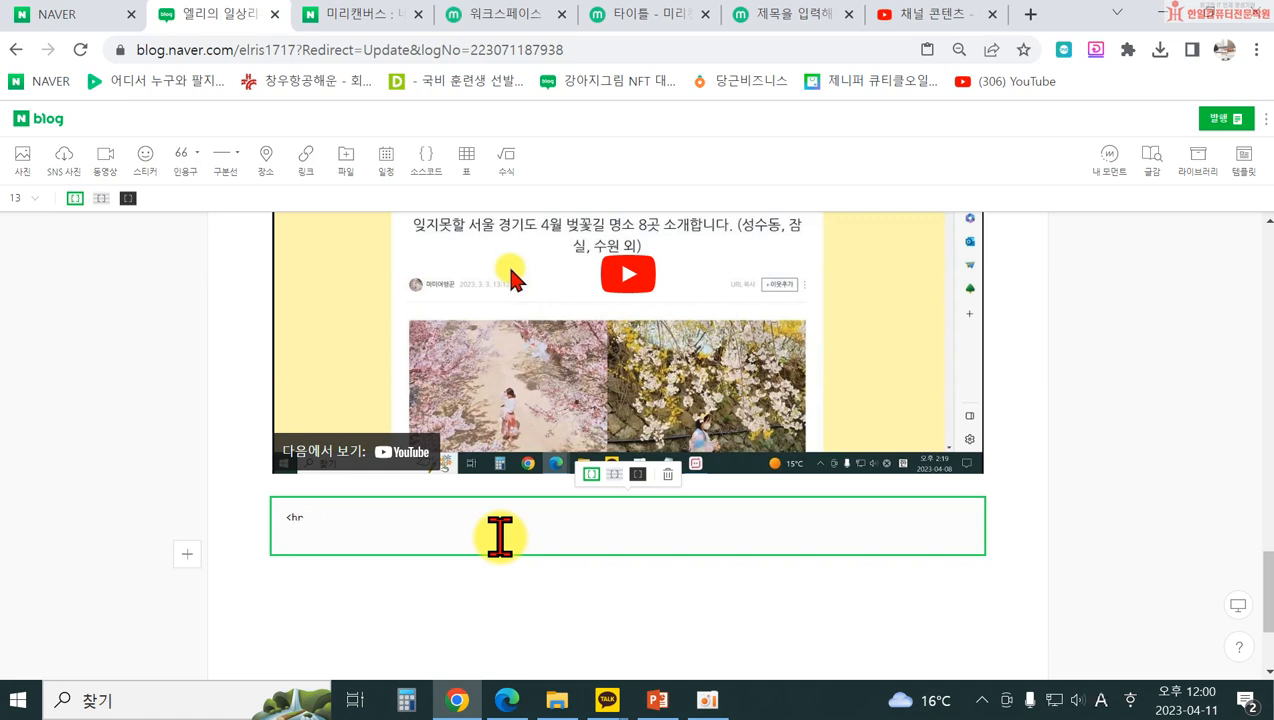
{"action": "type", "text": "html>"}
{"action": "key", "text": "Return"}
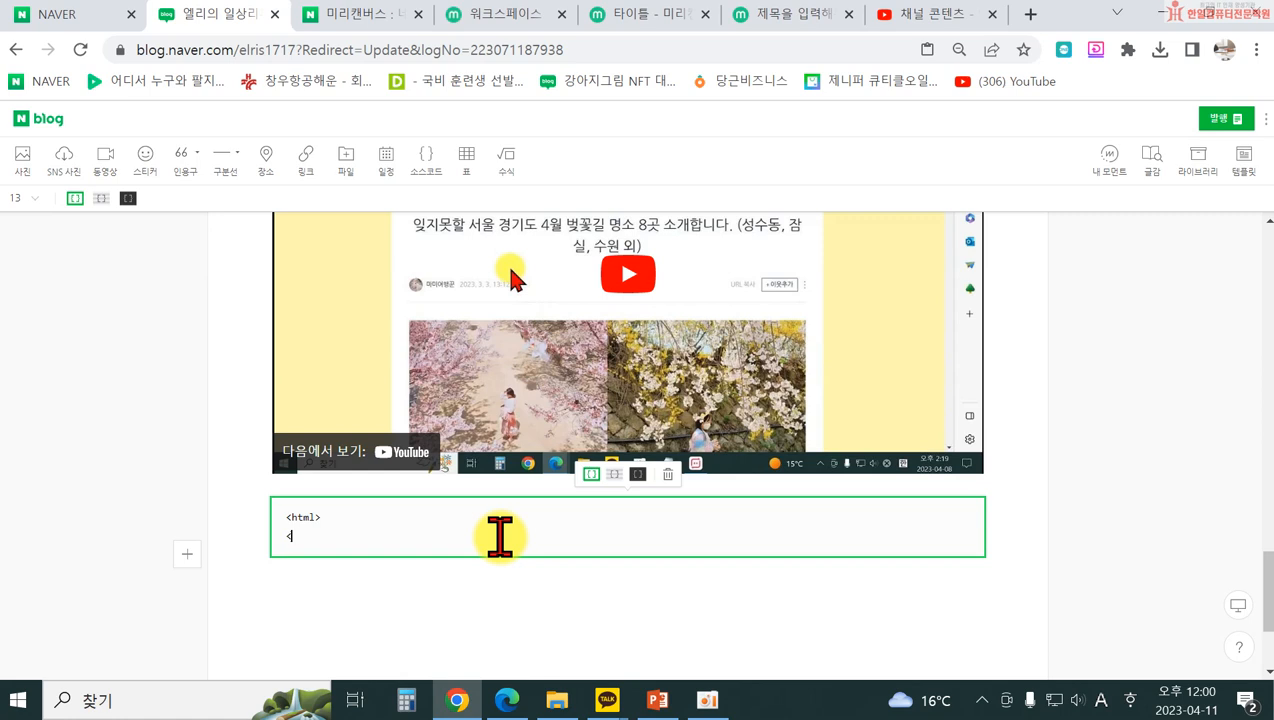
{"action": "type", "text": "<head>"}
{"action": "key", "text": "Return"}
{"action": "type", "text": "<title>연습입니다.</title>"}
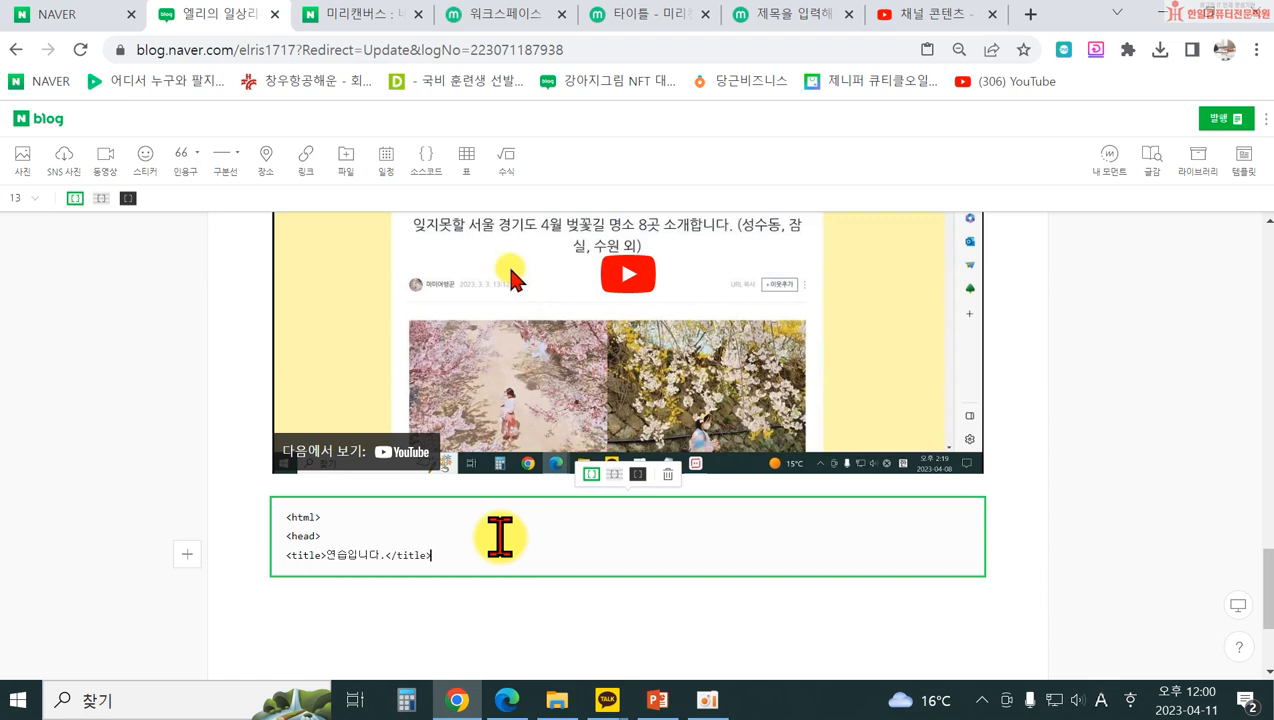
- Complete the code with </head>, a <body> section containing 연습중입니다., and the closing </body> and </html> tags
{"action": "key", "text": "Return"}
{"action": "type", "text": "</head>"}
{"action": "key", "text": "Return"}
{"action": "type", "text": "<body>"}
{"action": "key", "text": "Return"}
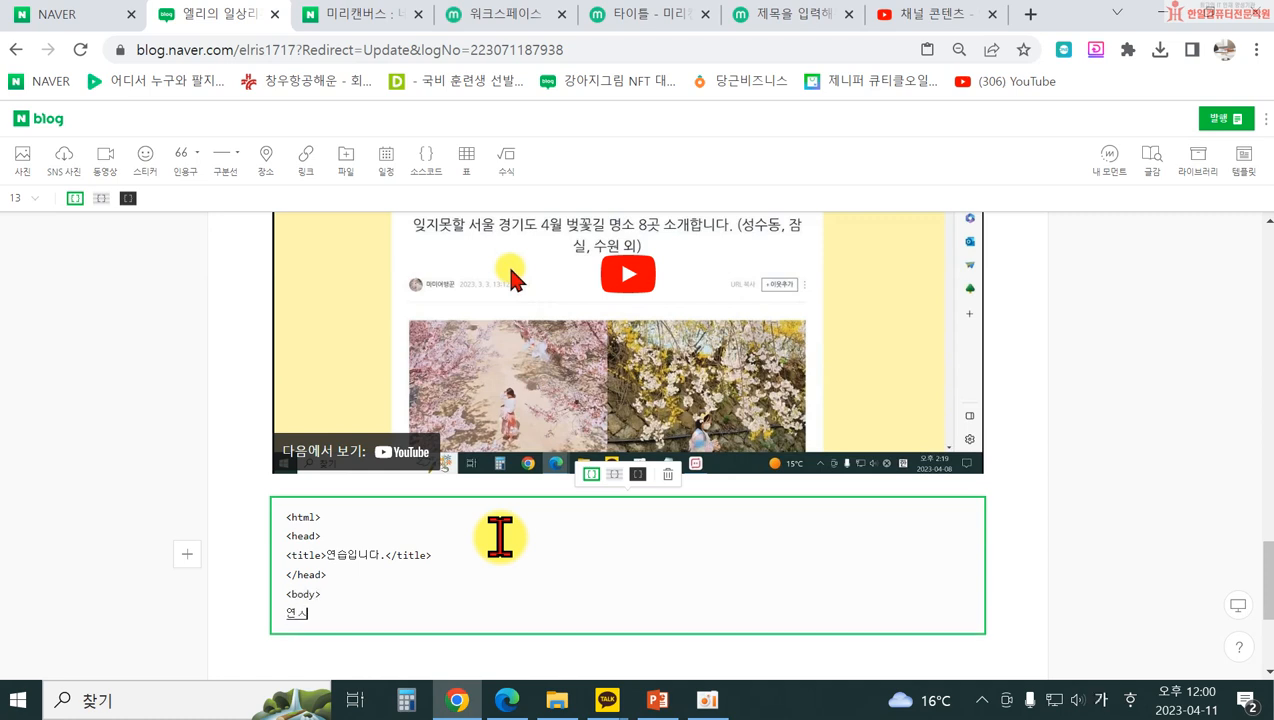
{"action": "key", "text": "Return"}
{"action": "type", "text": "</body>"}
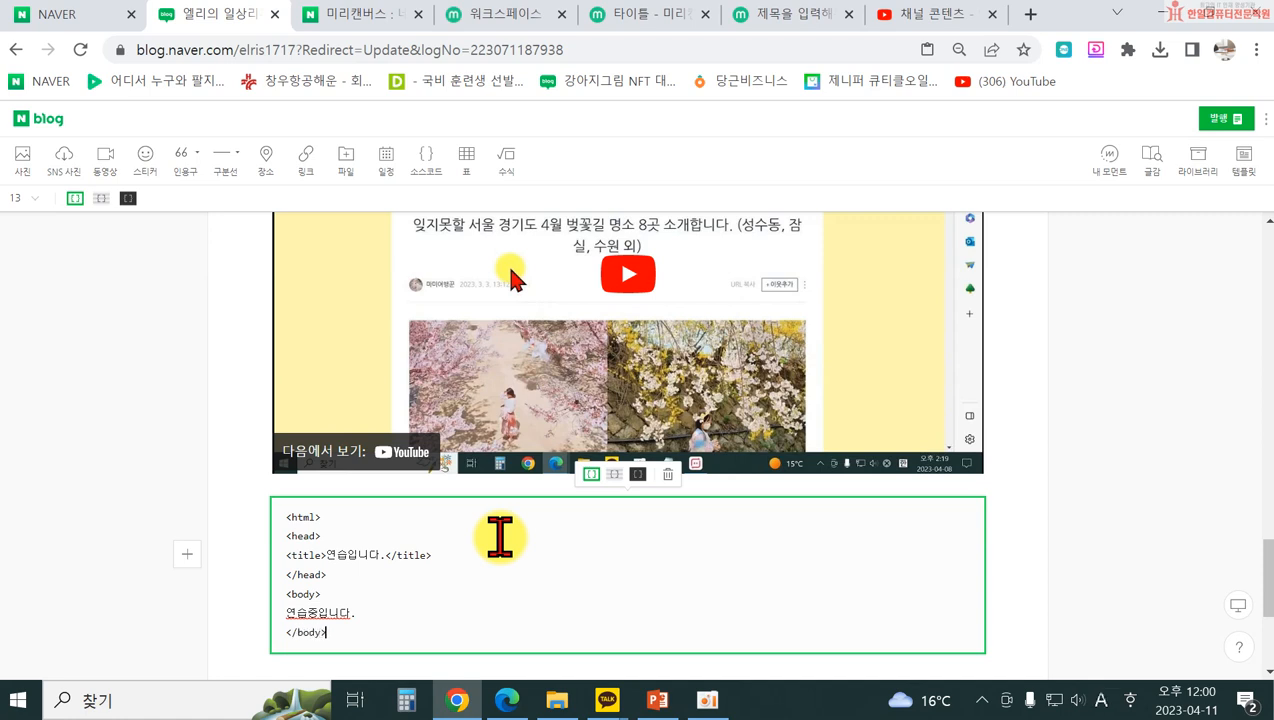
{"action": "key", "text": "Return"}
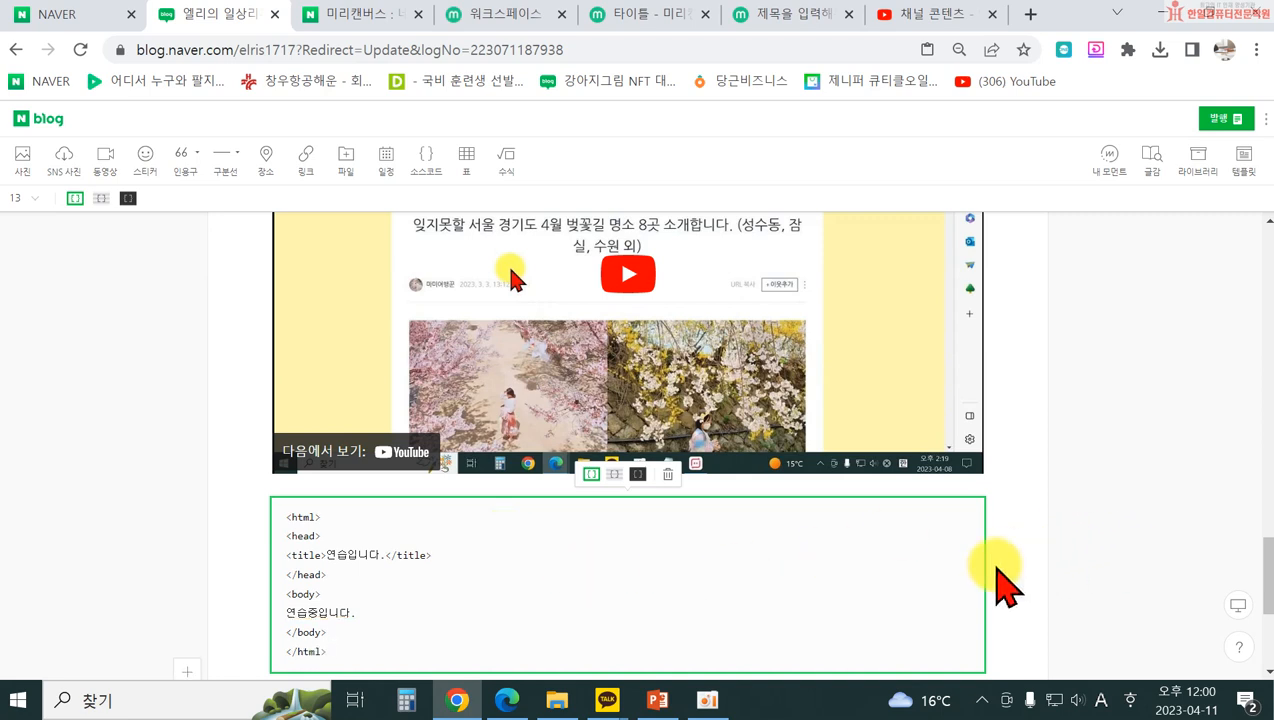
- Try the striped, dark and plain styles on the source code block, then delete the block
{"action": "left_click", "coordinate": [540, 566]}
{"action": "left_click", "coordinate": [614, 475]}
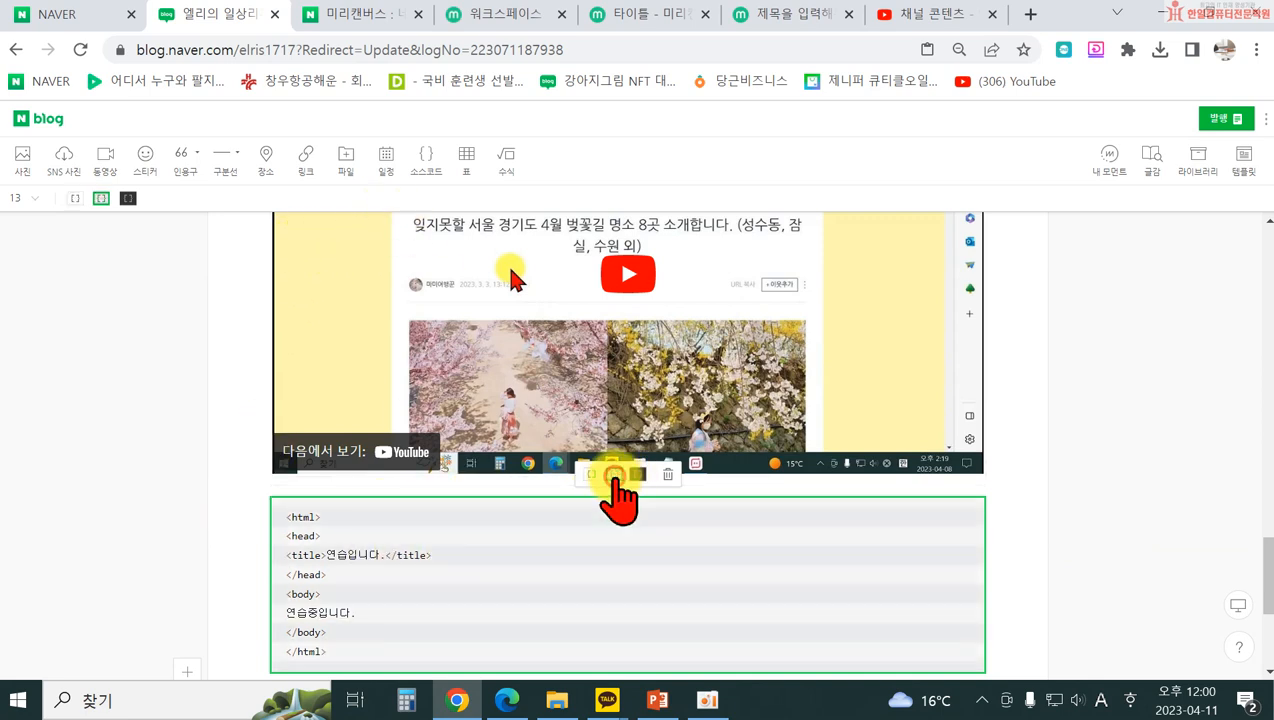
{"action": "left_click", "coordinate": [638, 474]}
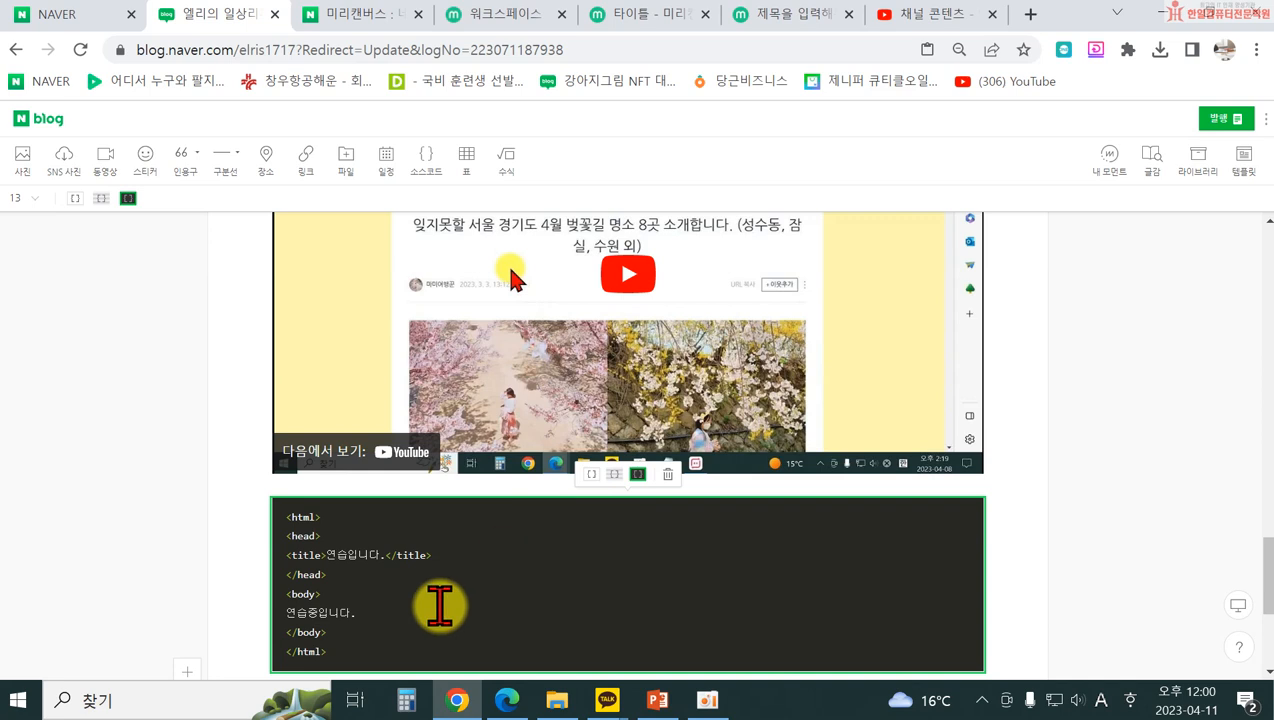
{"action": "left_click", "coordinate": [611, 485]}
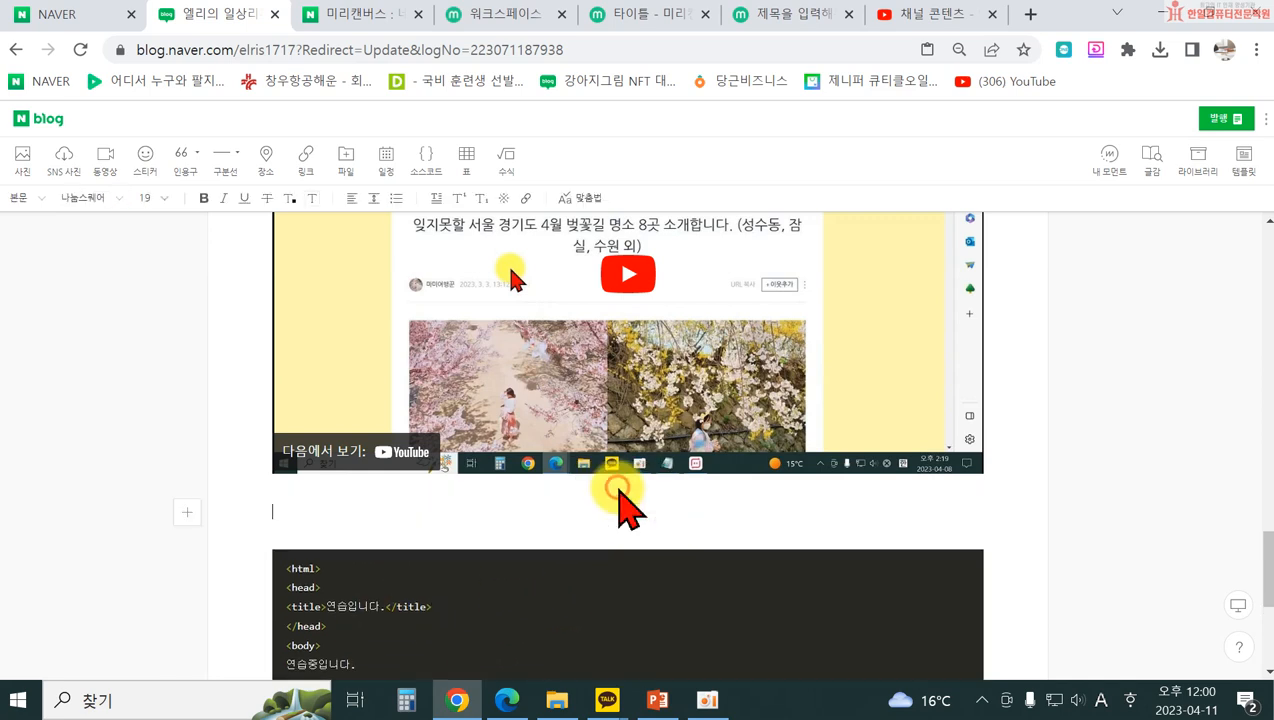
{"action": "left_click", "coordinate": [509, 581]}
{"action": "scroll", "coordinate": [506, 449], "scroll_direction": "up", "scroll_amount": 1}
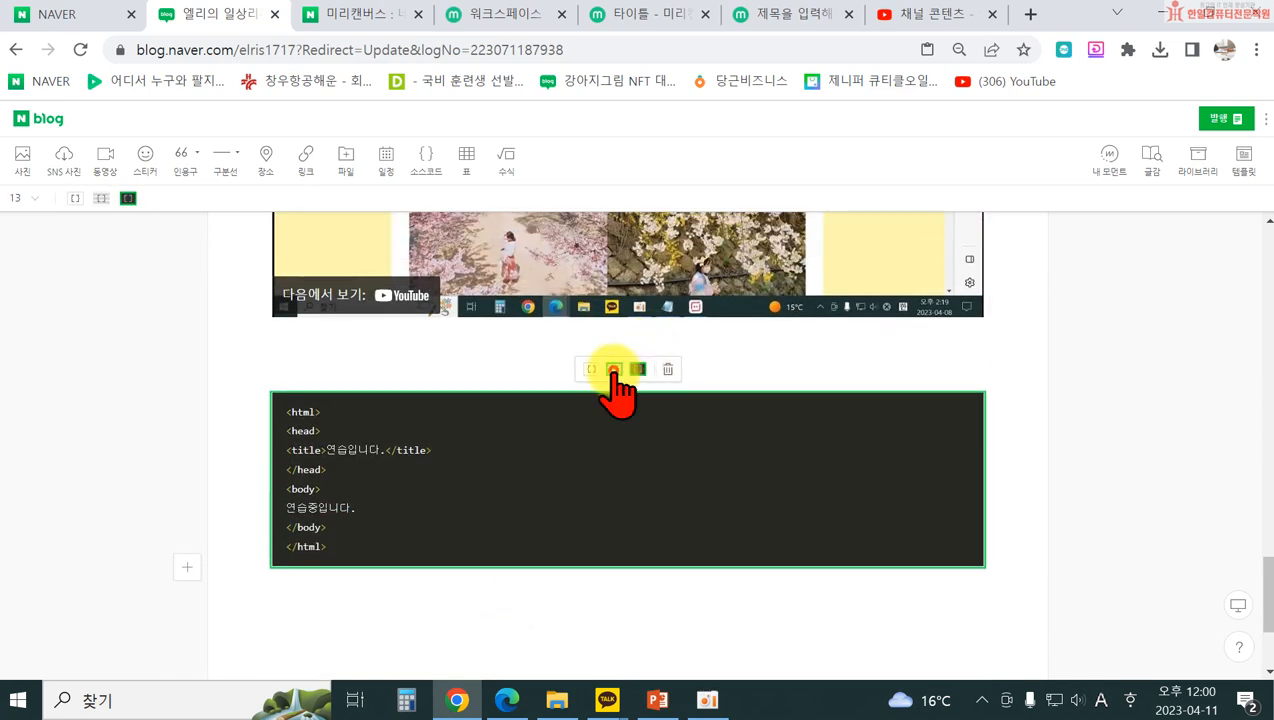
{"action": "left_click", "coordinate": [612, 370]}
{"action": "left_click", "coordinate": [591, 369]}
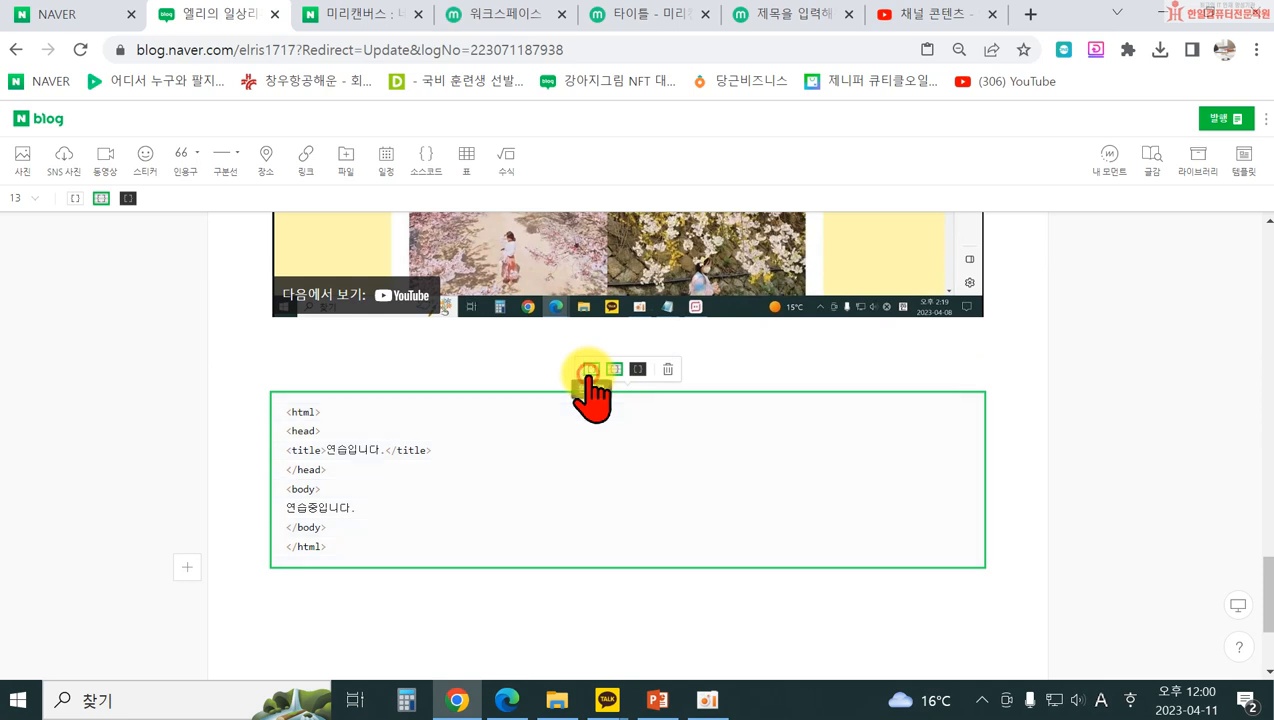
{"action": "left_click", "coordinate": [668, 369]}
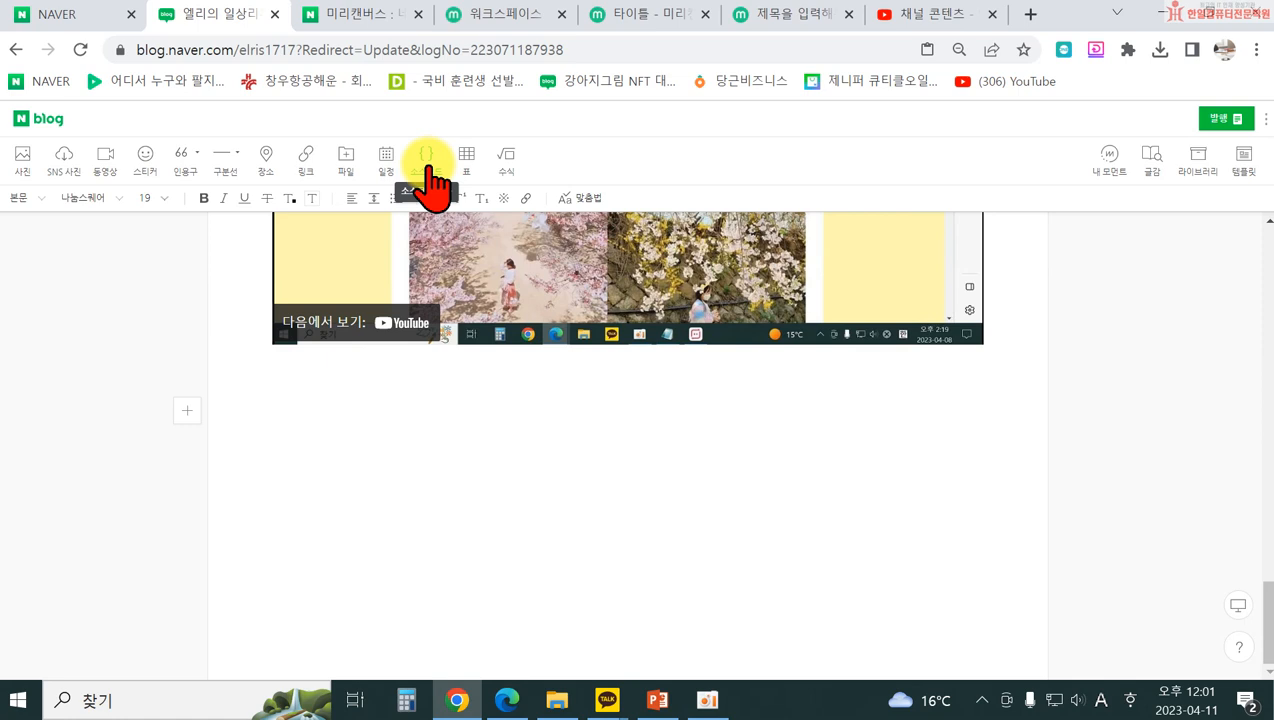
- Insert a 3×3 table below the video and add a column after its first column
{"action": "left_click", "coordinate": [468, 160]}
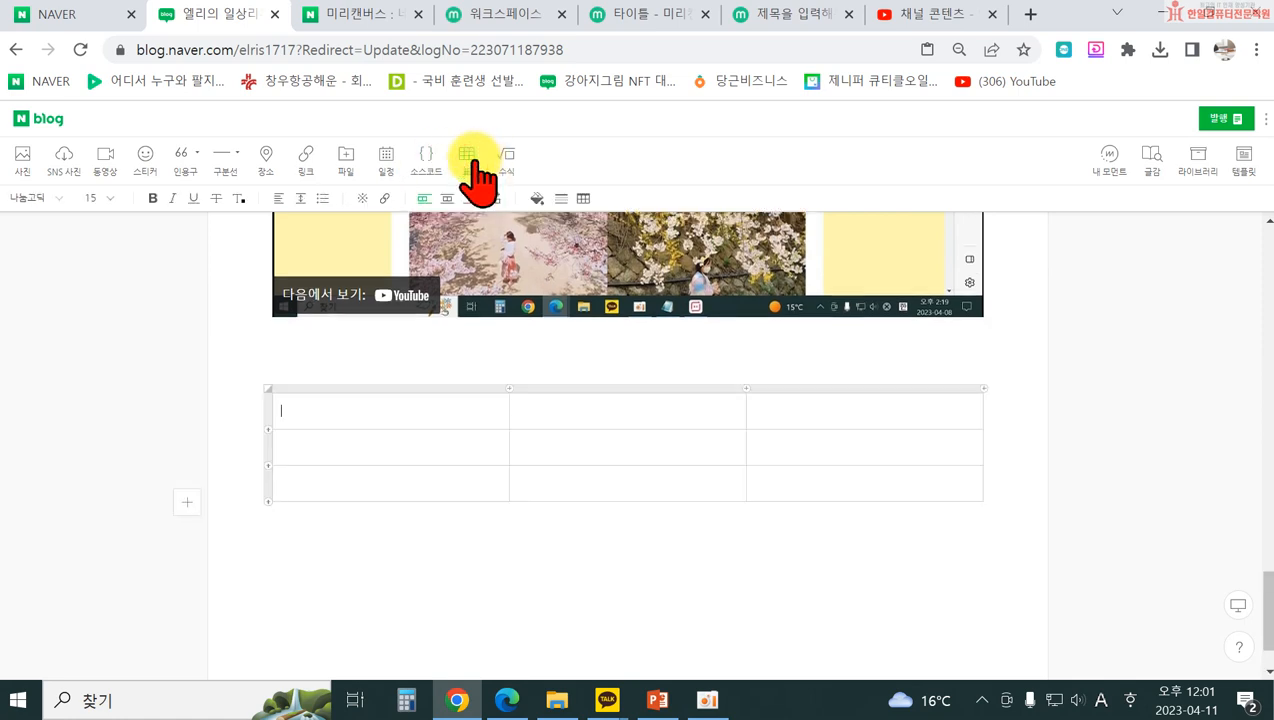
{"action": "left_click", "coordinate": [509, 390]}
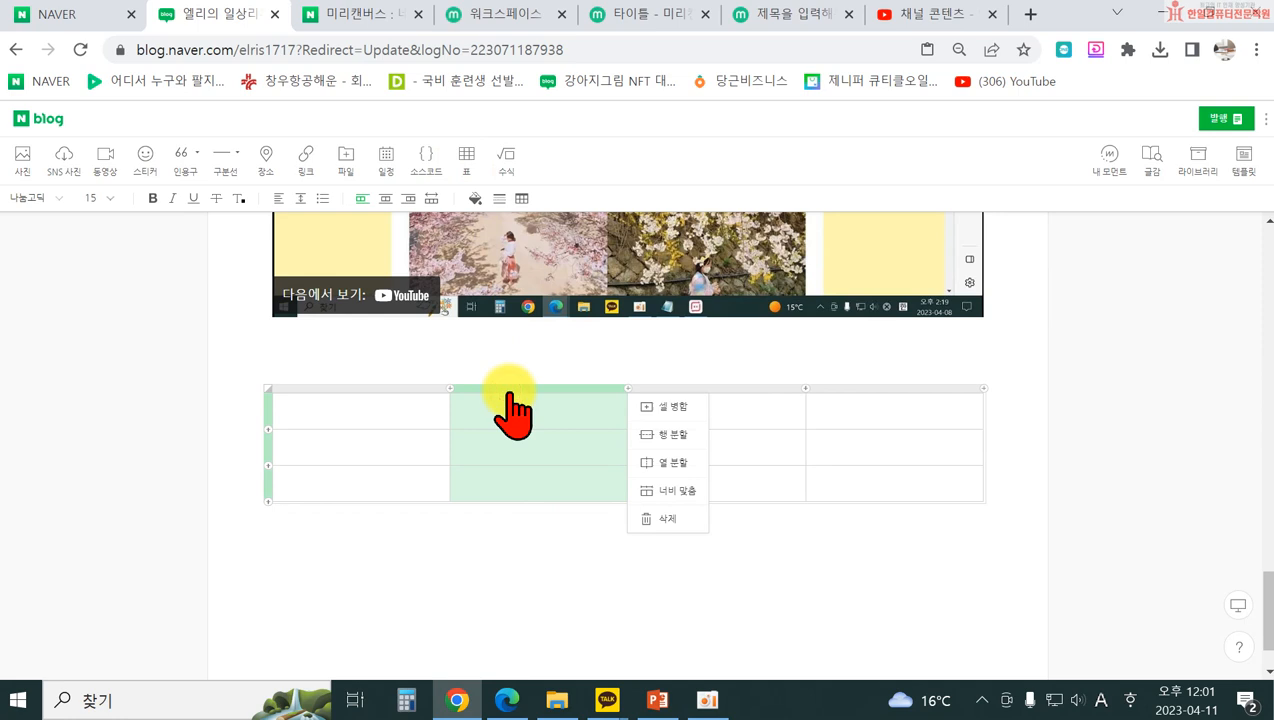
{"action": "left_click", "coordinate": [475, 565]}
- Merge the two middle cells in the table's first row
{"action": "left_click_drag", "start_coordinate": [506, 384], "coordinate": [711, 381]}
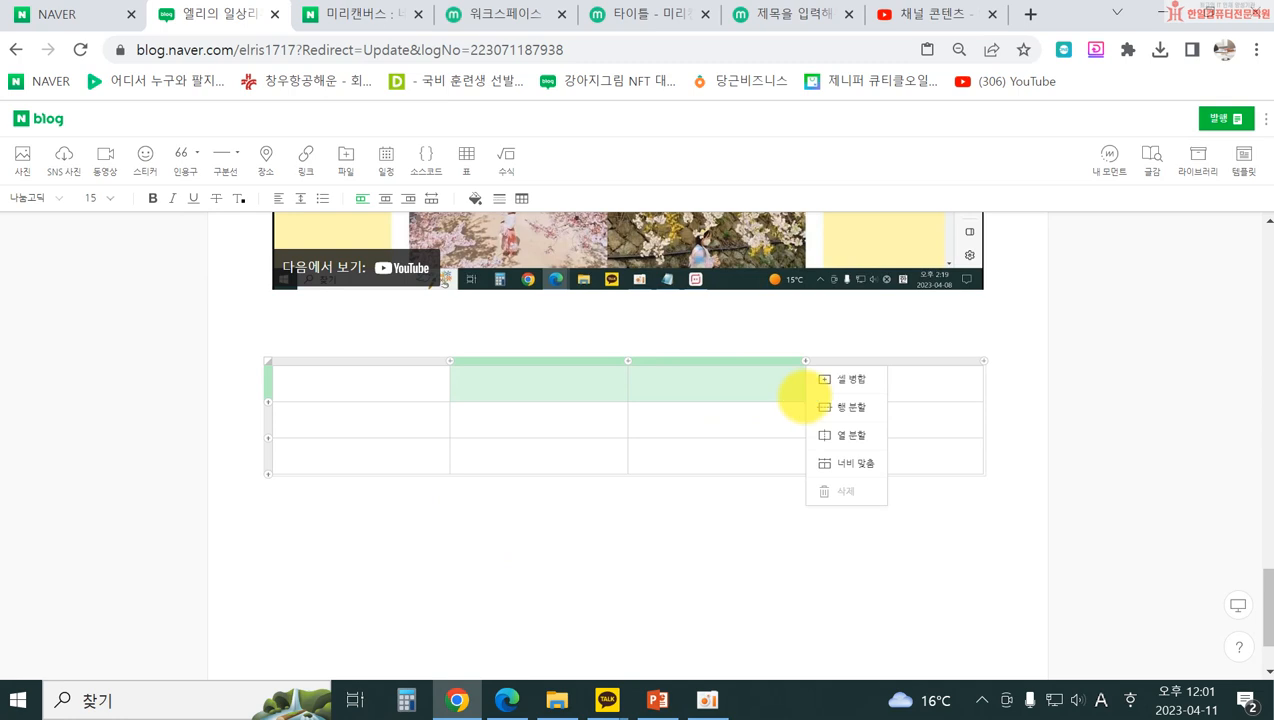
{"action": "left_click", "coordinate": [826, 380]}
{"action": "left_click", "coordinate": [701, 571]}
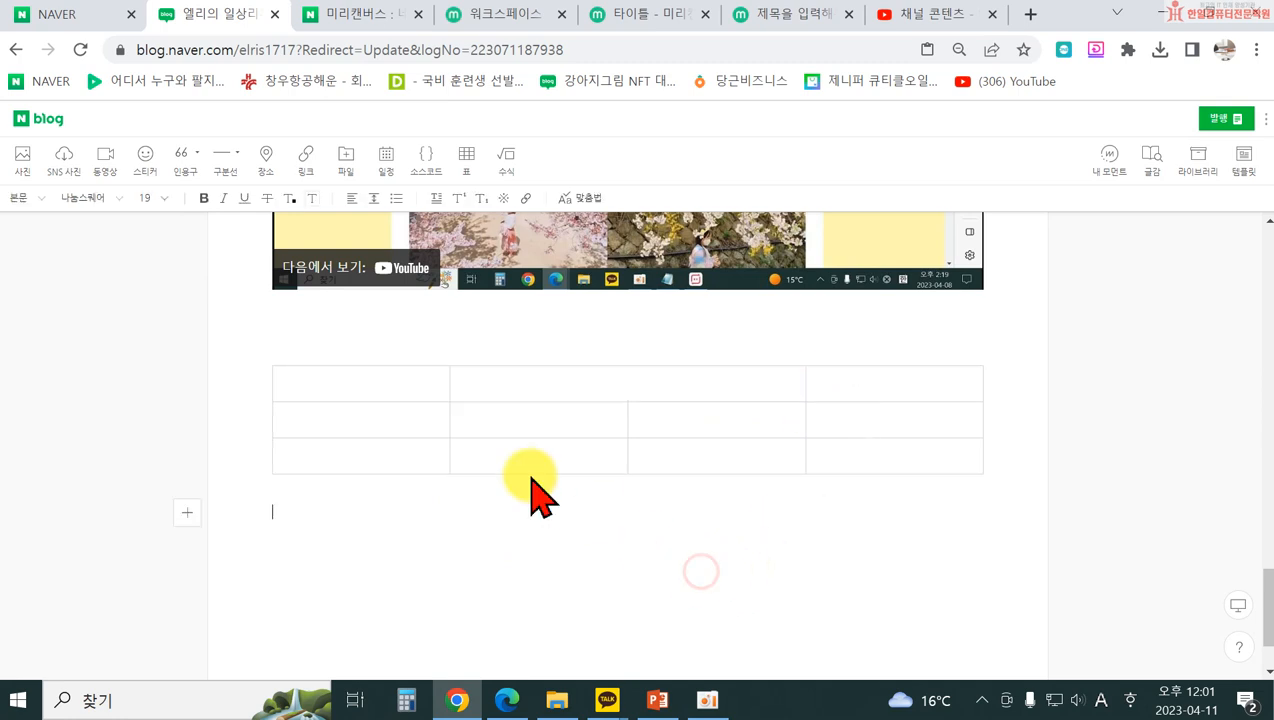
- Fill all cells of the table's first row with a light salmon colour
{"action": "left_click_drag", "start_coordinate": [390, 387], "coordinate": [817, 378]}
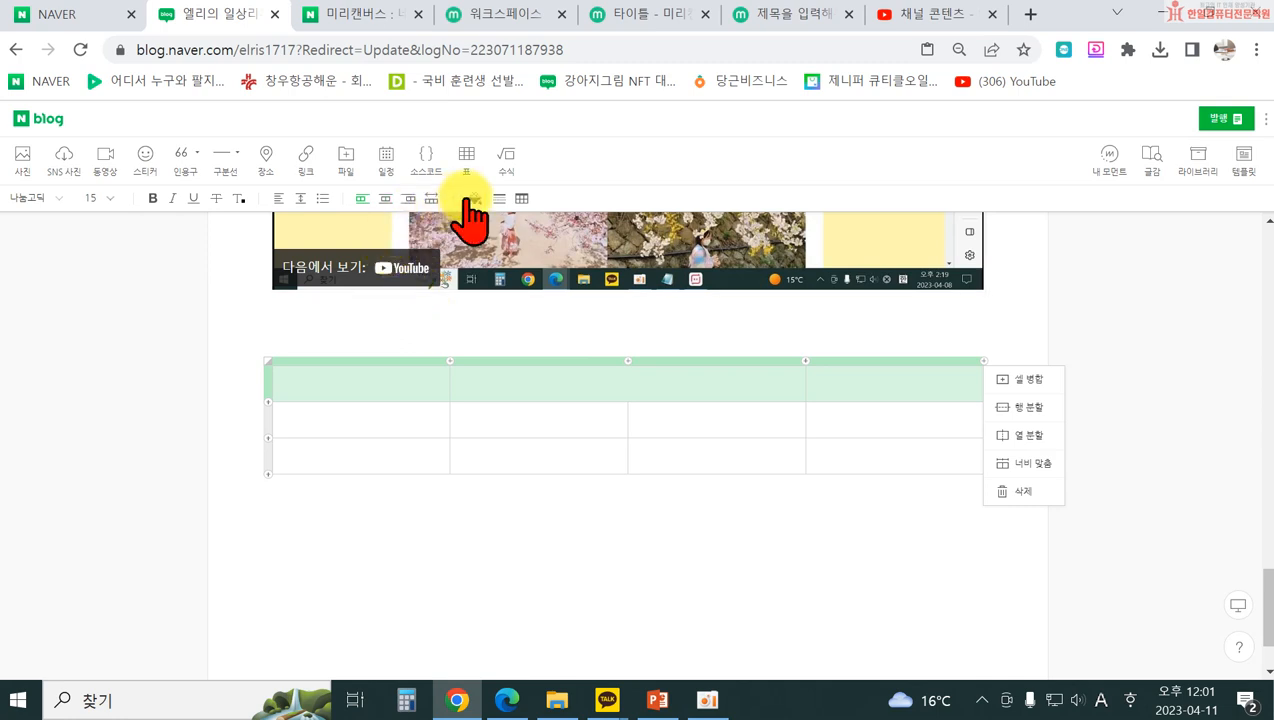
{"action": "left_click", "coordinate": [468, 198]}
{"action": "left_click", "coordinate": [487, 270]}
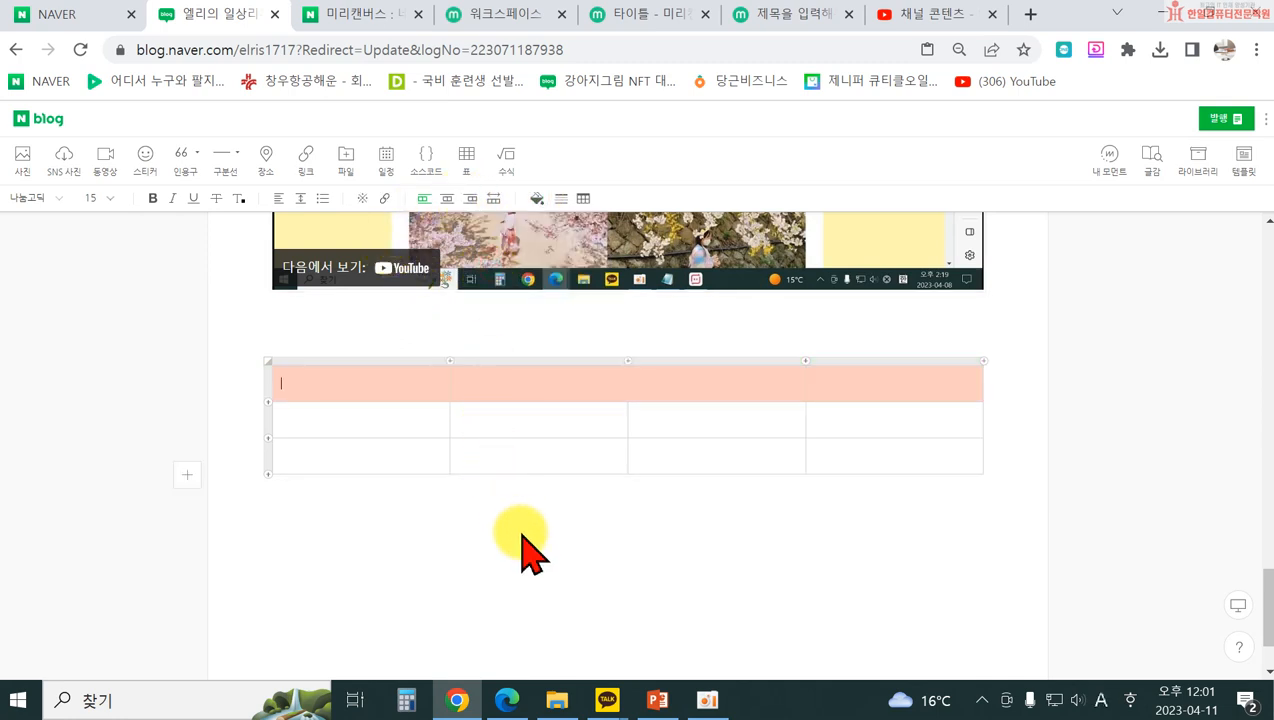
{"action": "left_click", "coordinate": [530, 548]}
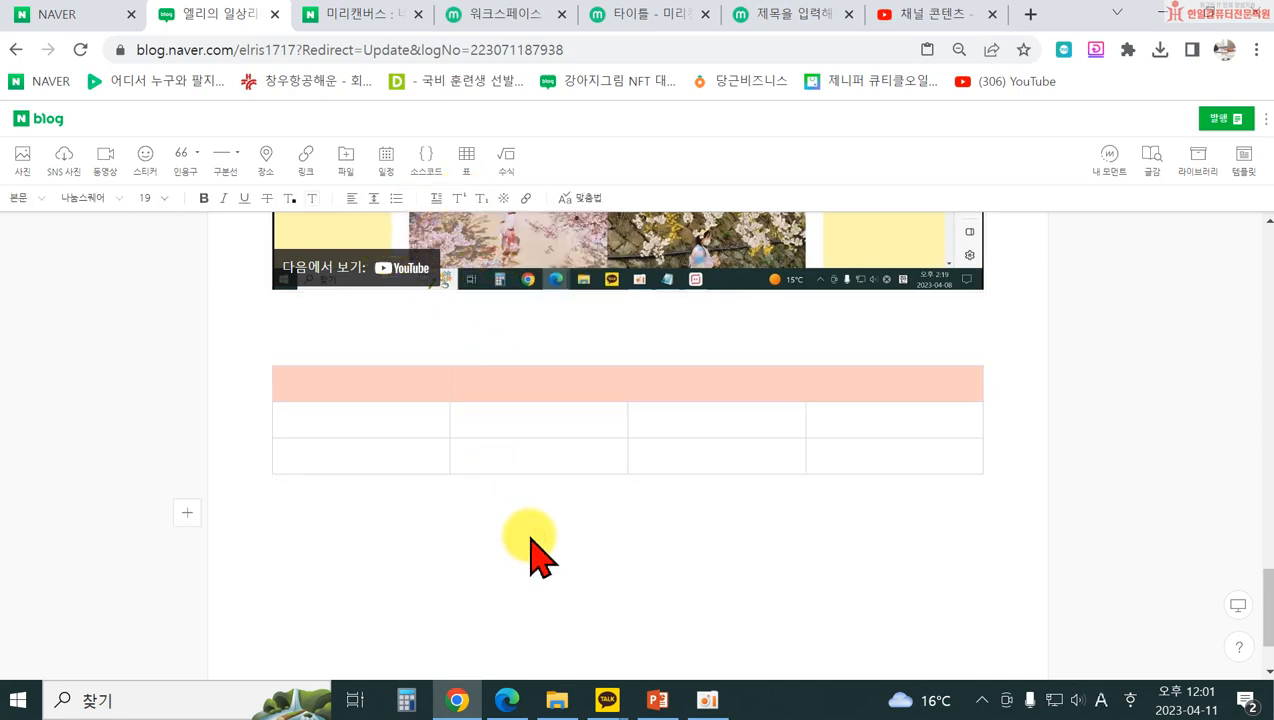
- Add two rows at the bottom of the table
{"action": "left_click", "coordinate": [372, 388]}
{"action": "left_click", "coordinate": [381, 444]}
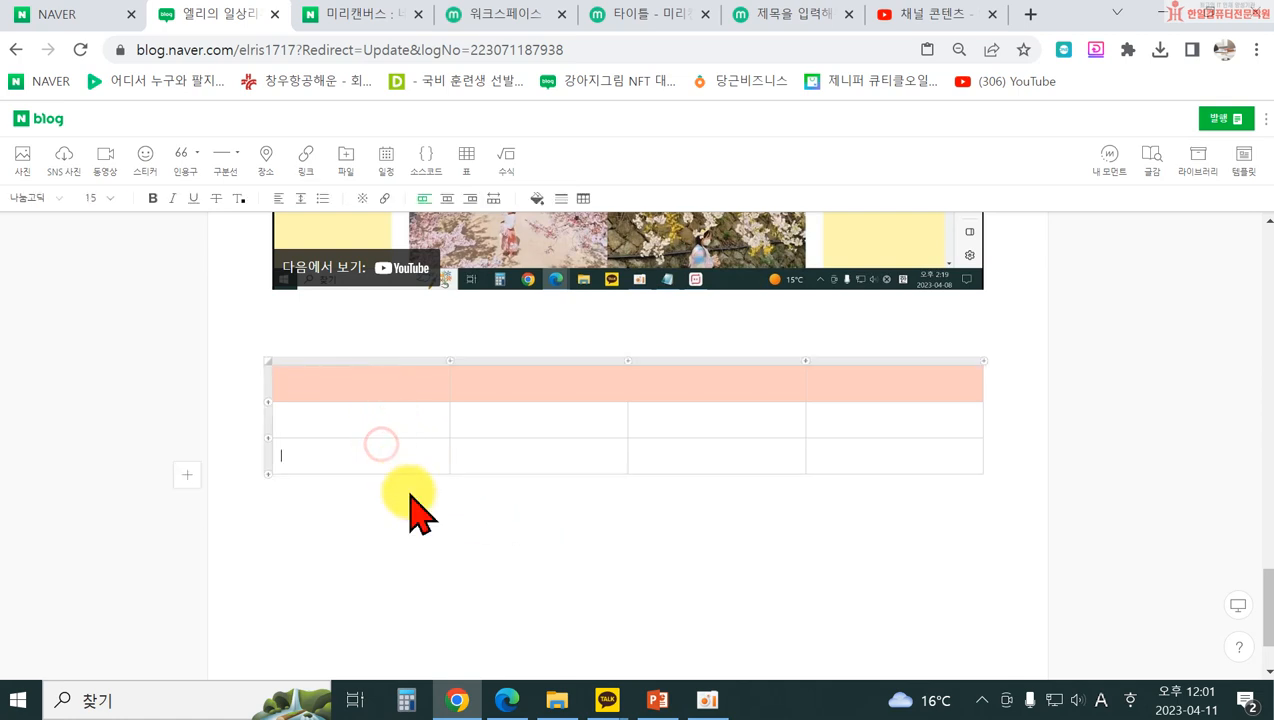
{"action": "left_click", "coordinate": [268, 472]}
{"action": "left_click", "coordinate": [270, 503]}
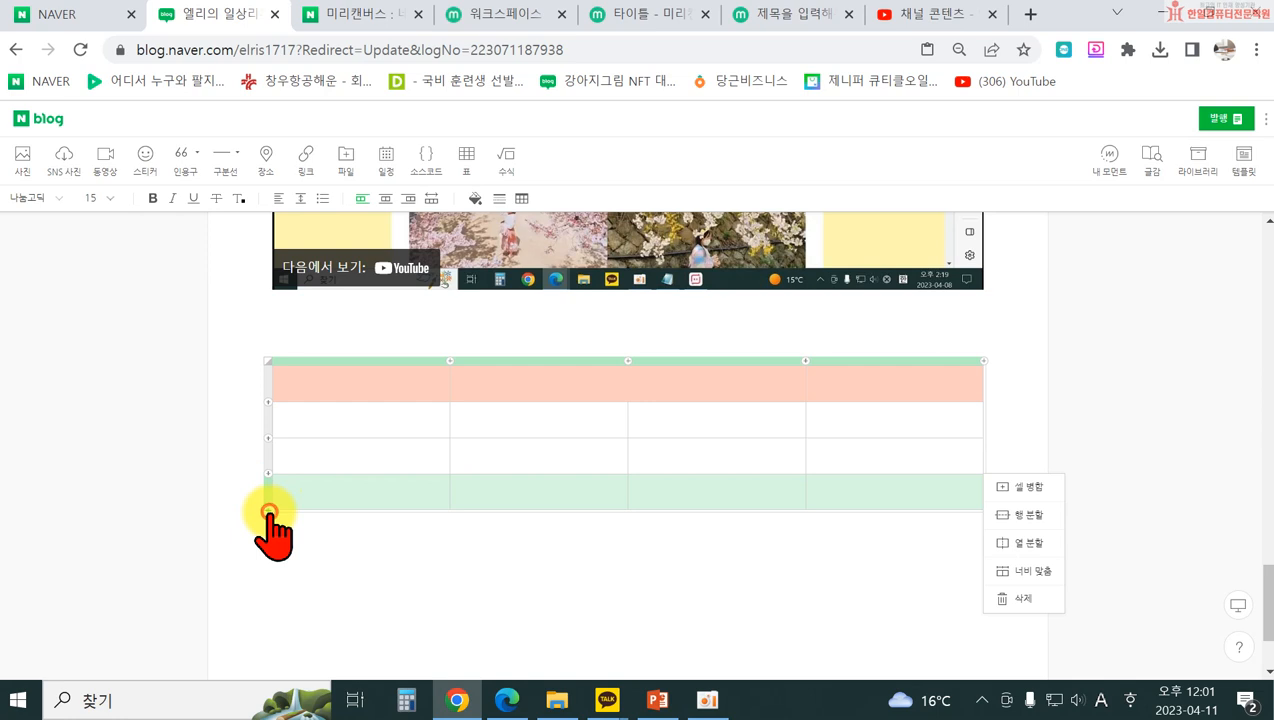
{"action": "left_click", "coordinate": [400, 607]}
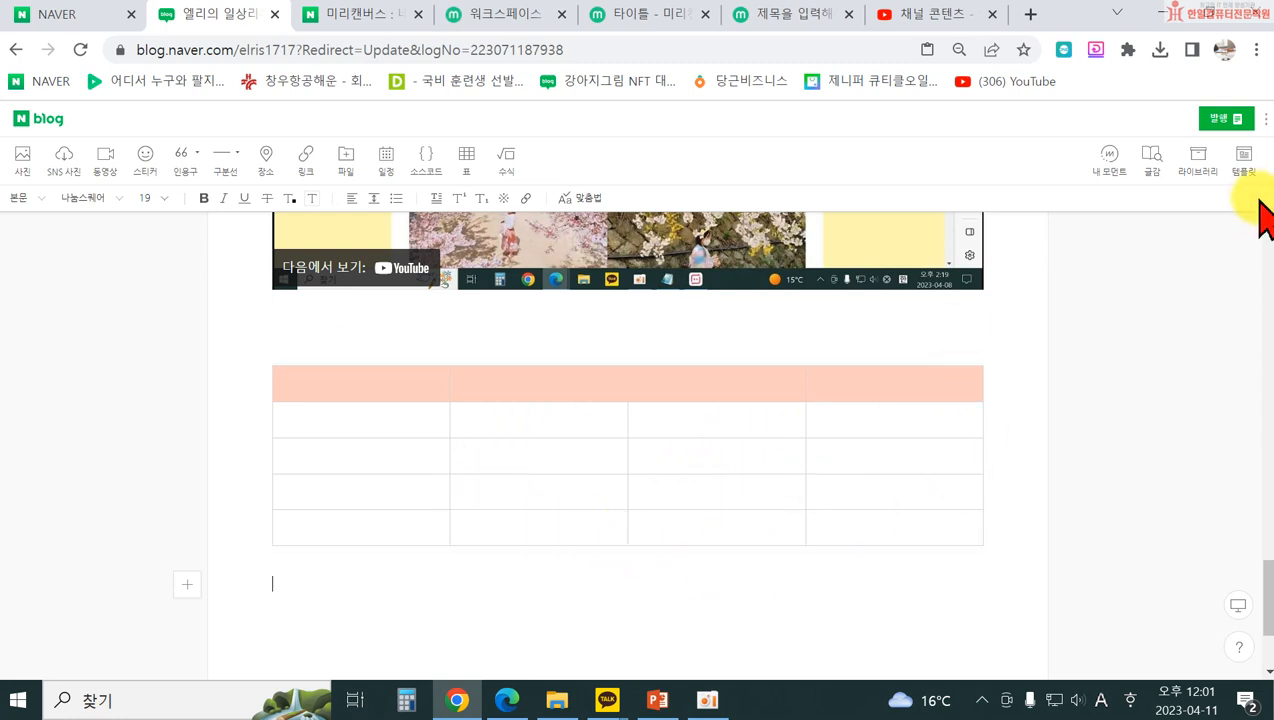
{"action": "left_click", "coordinate": [980, 405]}
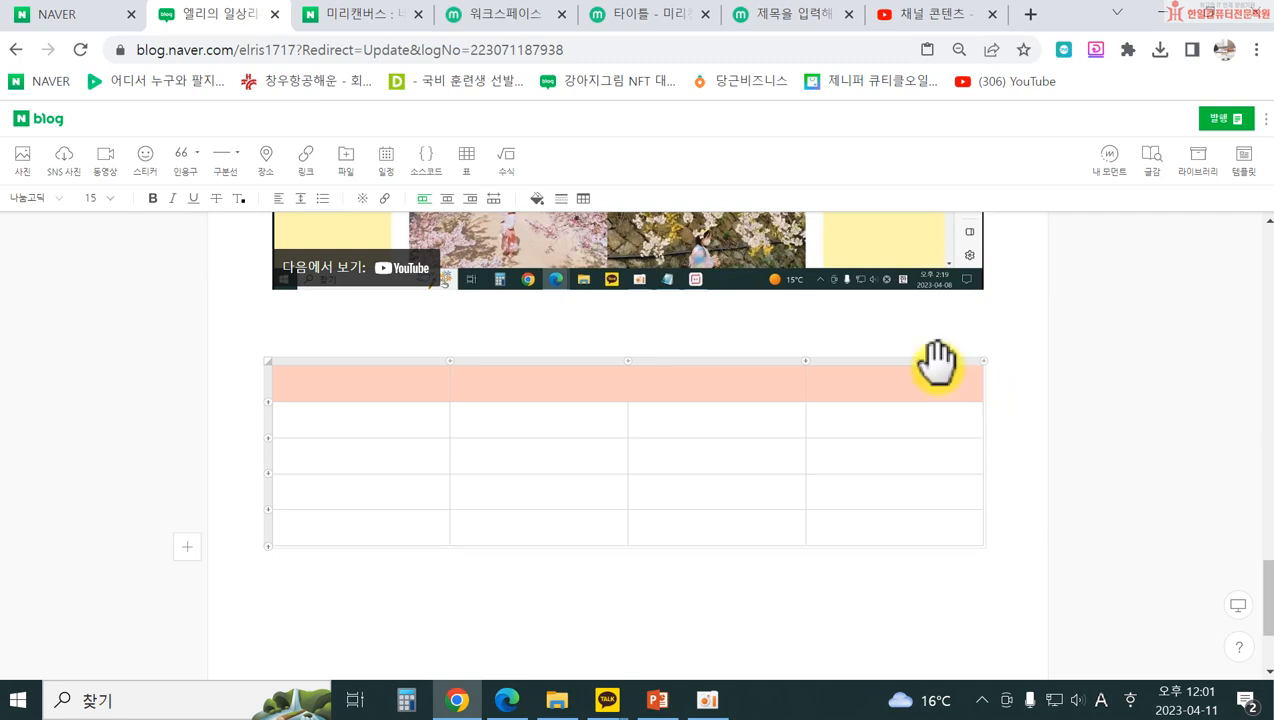
{"action": "left_click", "coordinate": [268, 361]}
{"action": "left_click", "coordinate": [266, 331]}
{"action": "left_click", "coordinate": [304, 358]}
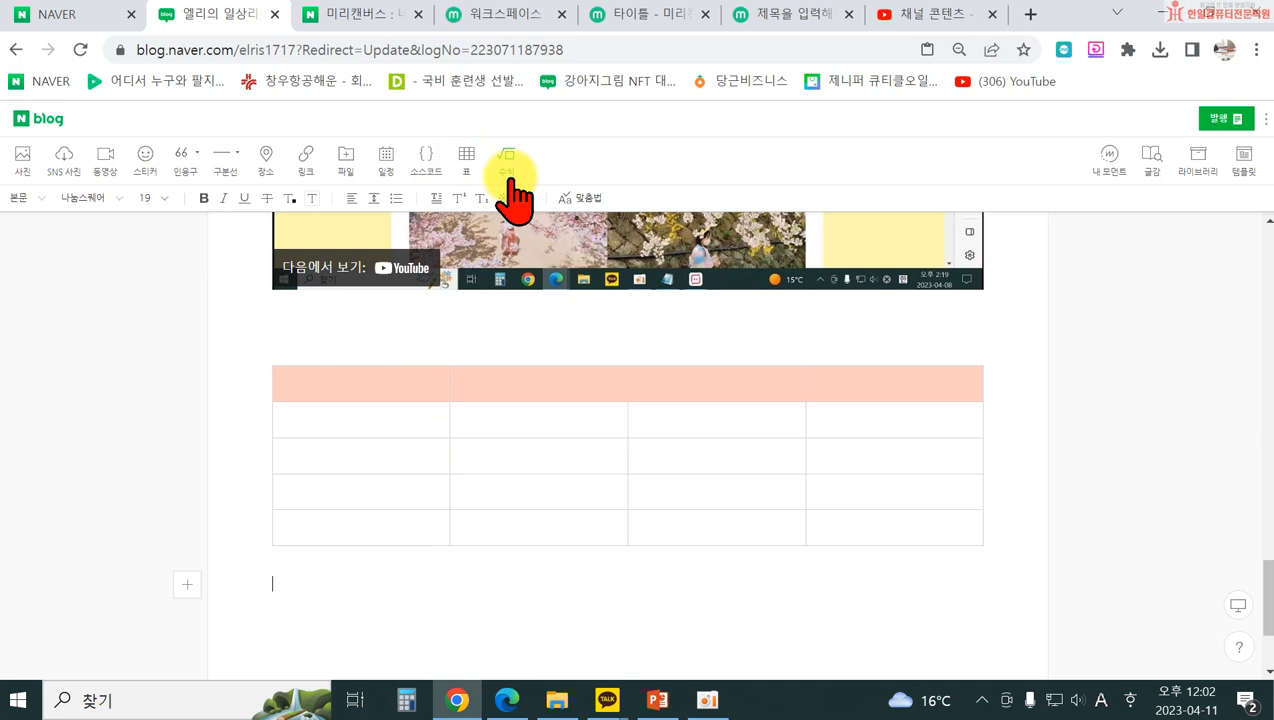
- Try a limit expression with an arrow subscript in the equation editor, then discard it and close the editor
{"action": "left_click", "coordinate": [512, 163]}
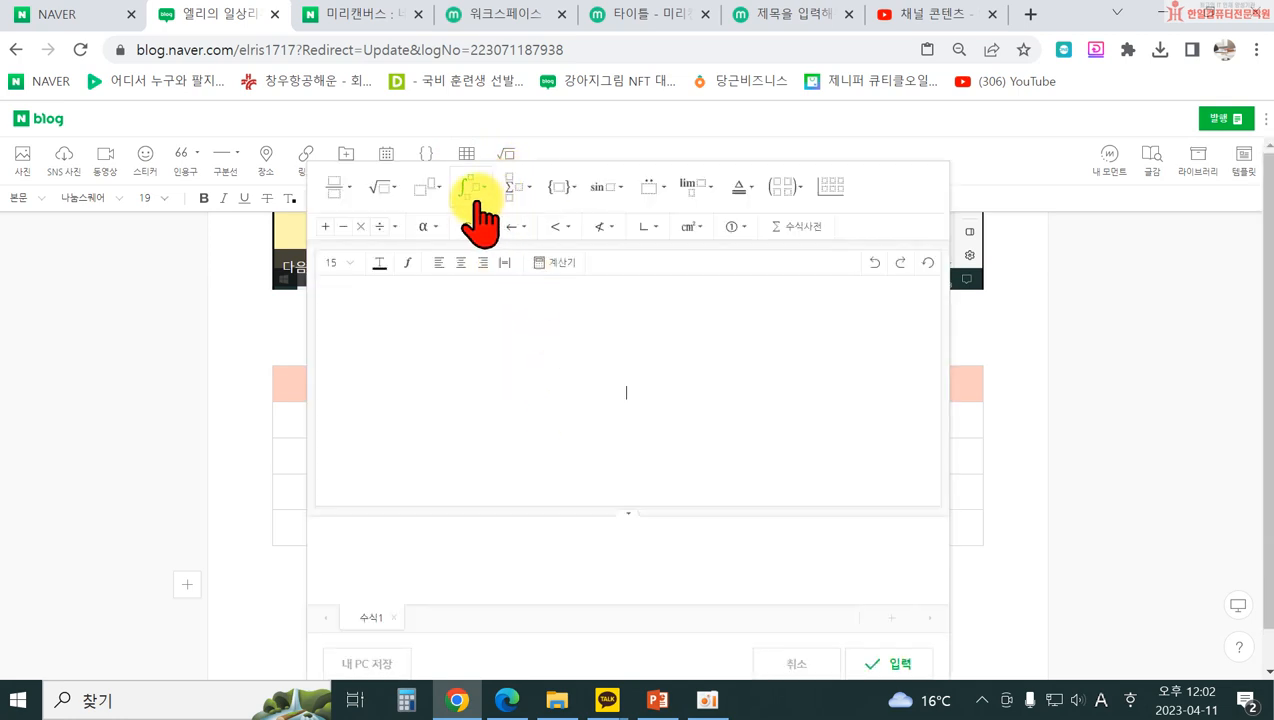
{"action": "left_click", "coordinate": [687, 190]}
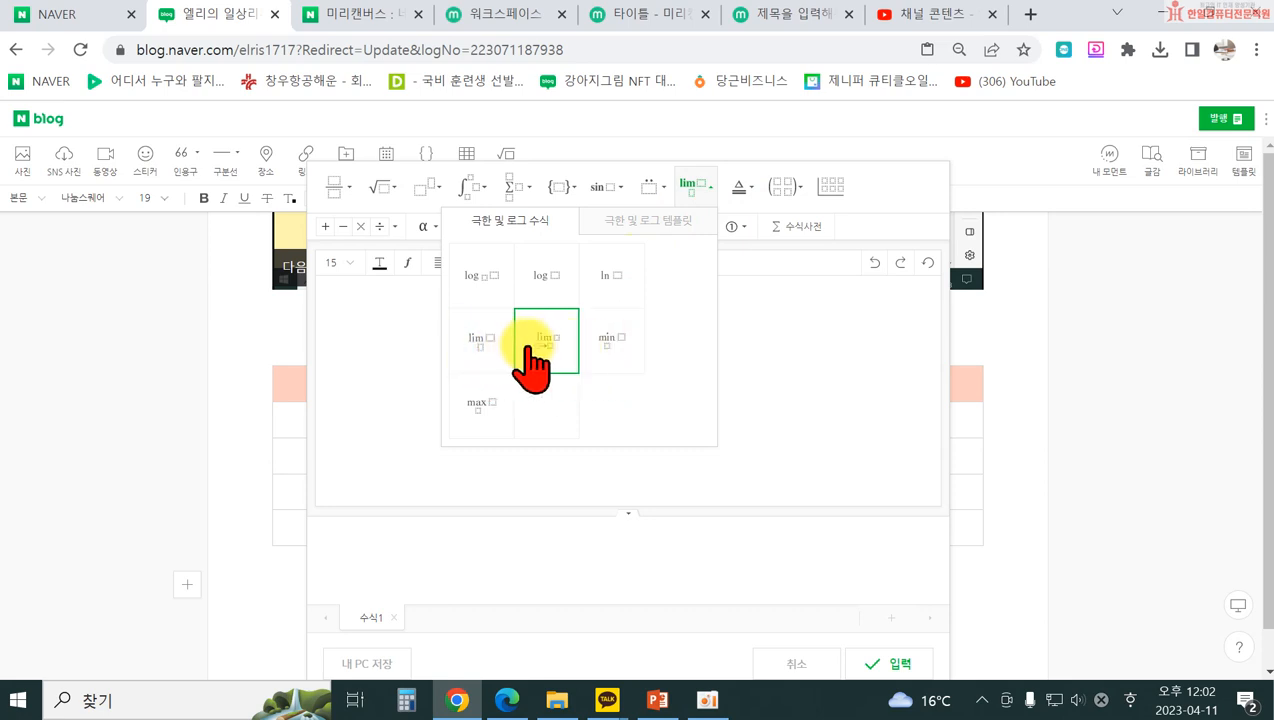
{"action": "left_click", "coordinate": [530, 365]}
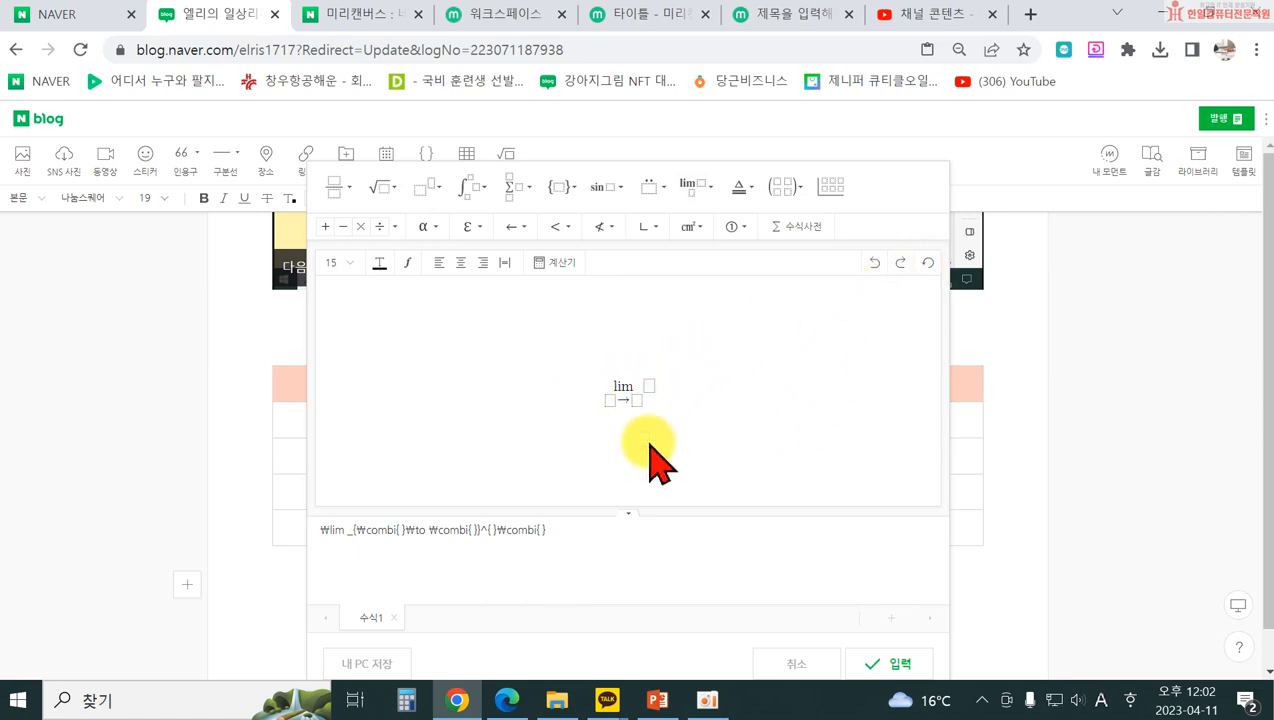
{"action": "left_click", "coordinate": [810, 668]}
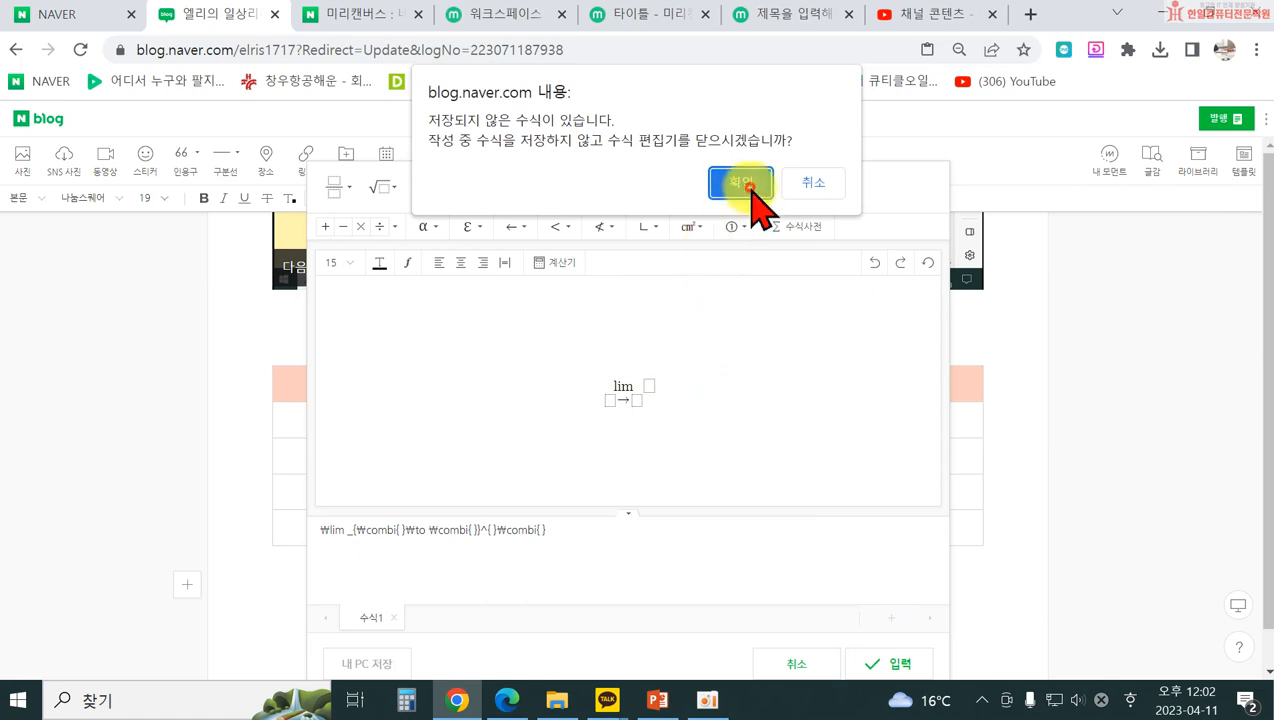
{"action": "left_click", "coordinate": [747, 183]}
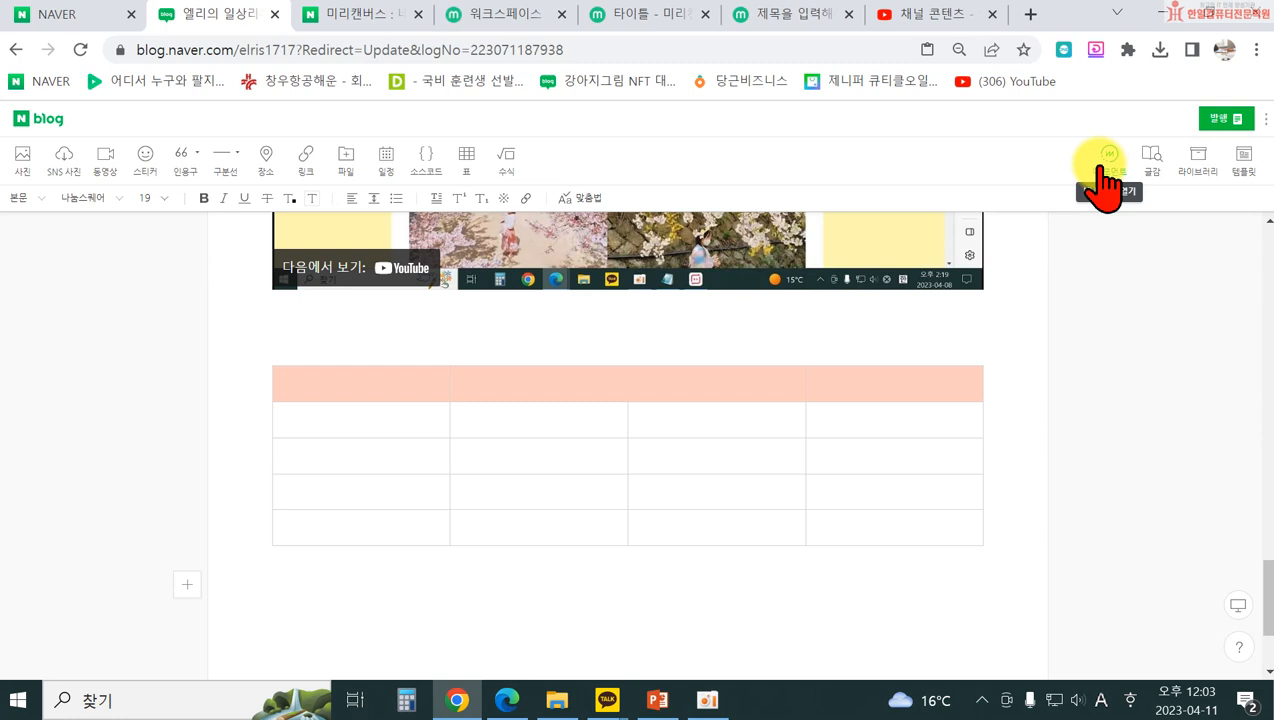
- Look through the saved clips in 내 모먼트 and close the list without inserting any
{"action": "left_click", "coordinate": [1100, 165]}
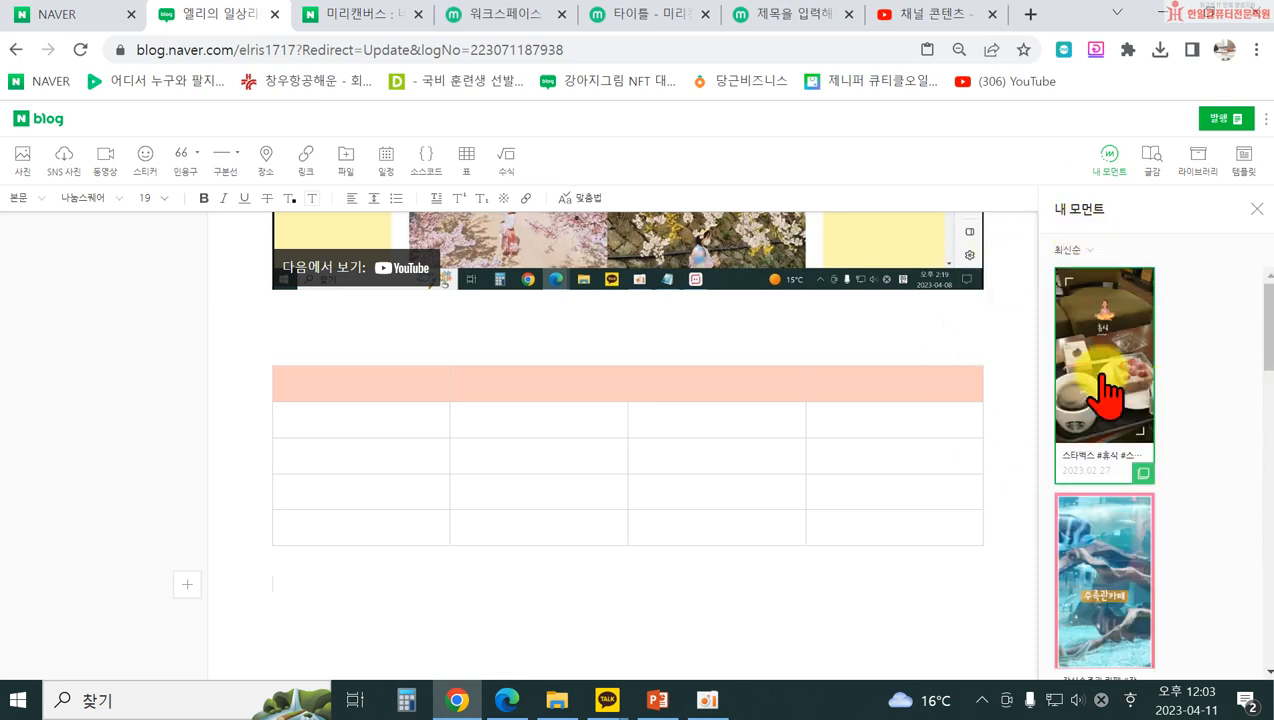
{"action": "scroll", "coordinate": [1103, 398], "scroll_direction": "down", "scroll_amount": 2}
{"action": "scroll", "coordinate": [1108, 480], "scroll_direction": "down", "scroll_amount": 3}
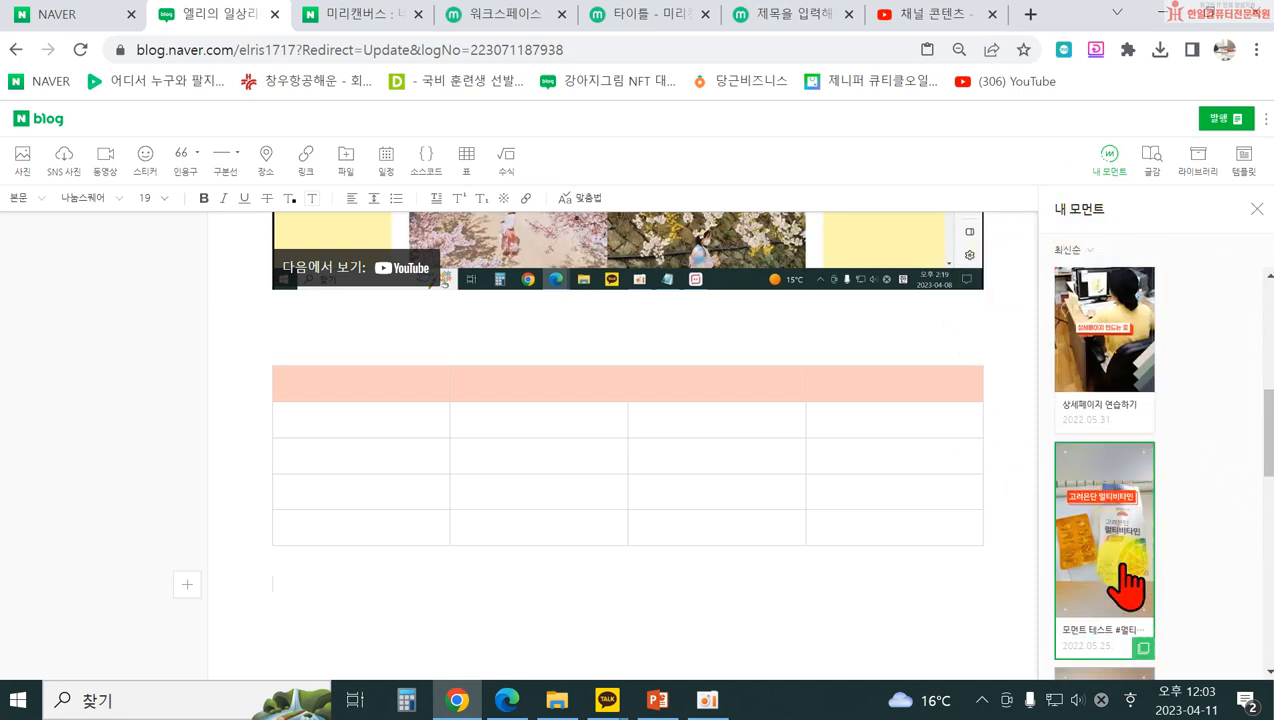
{"action": "scroll", "coordinate": [1140, 549], "scroll_direction": "down", "scroll_amount": 4}
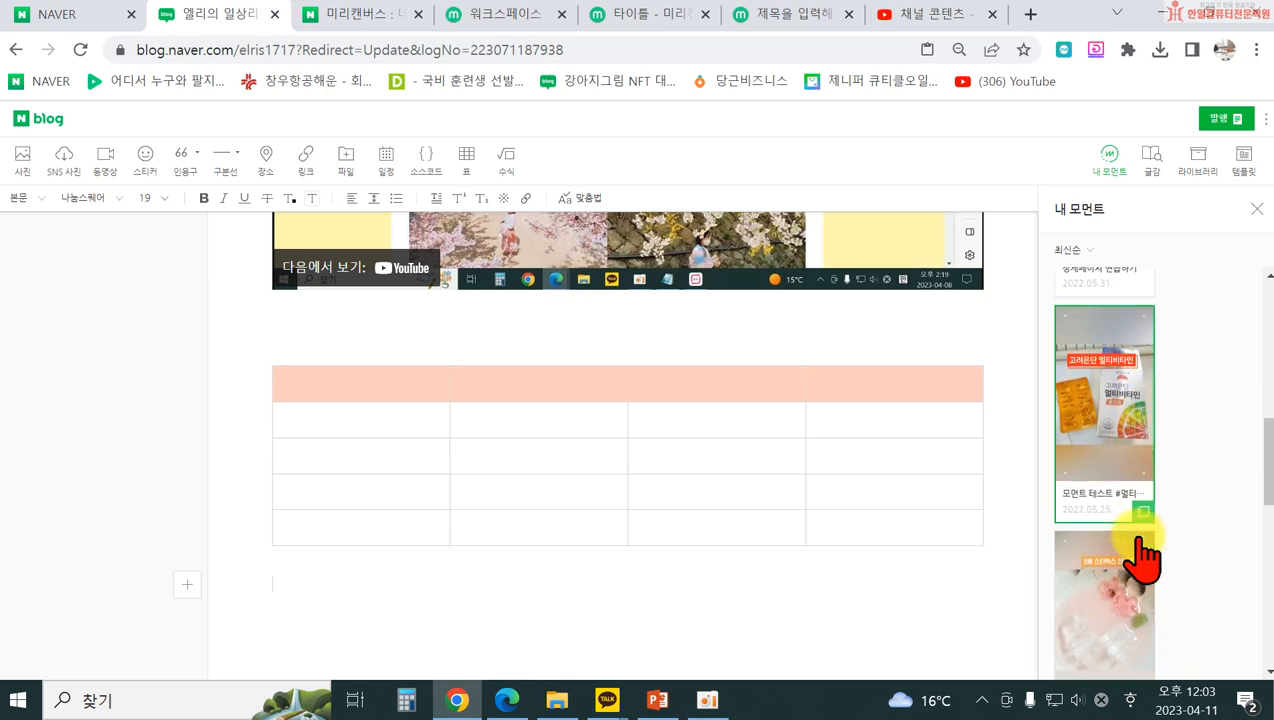
{"action": "left_click", "coordinate": [1257, 208]}
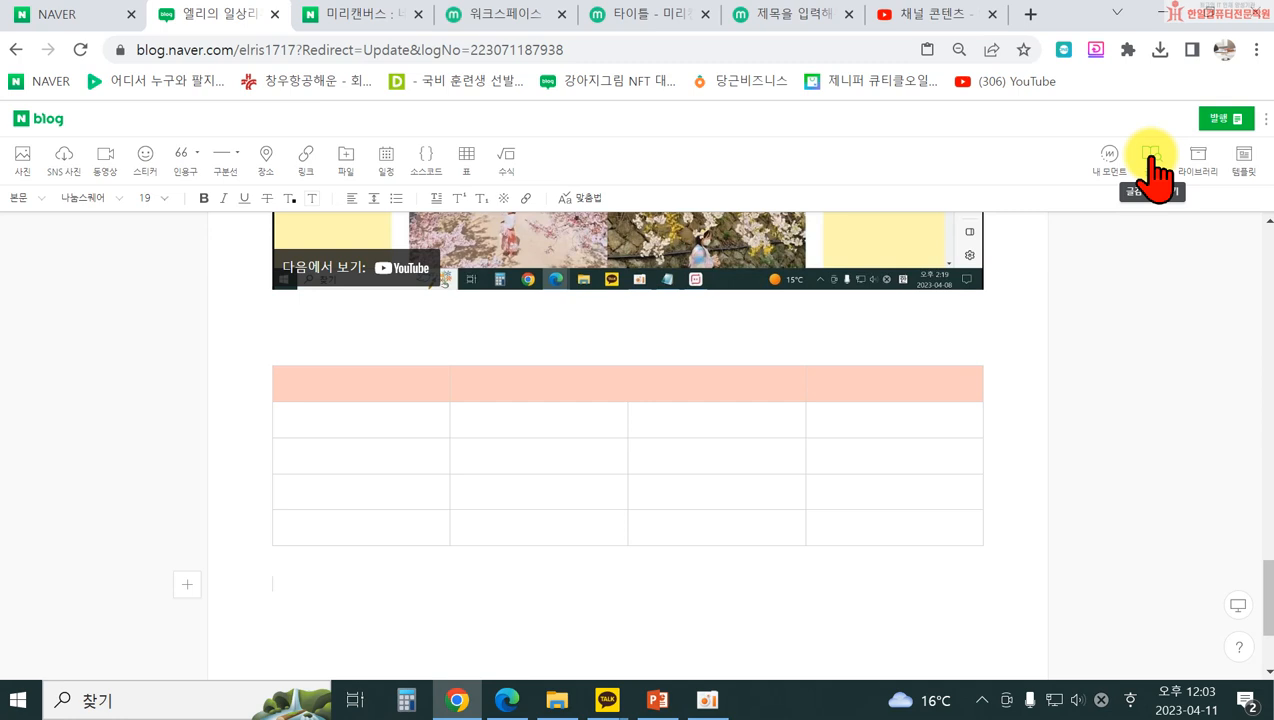
- Search the 글감 photo collection for 라임
{"action": "left_click", "coordinate": [1151, 162]}
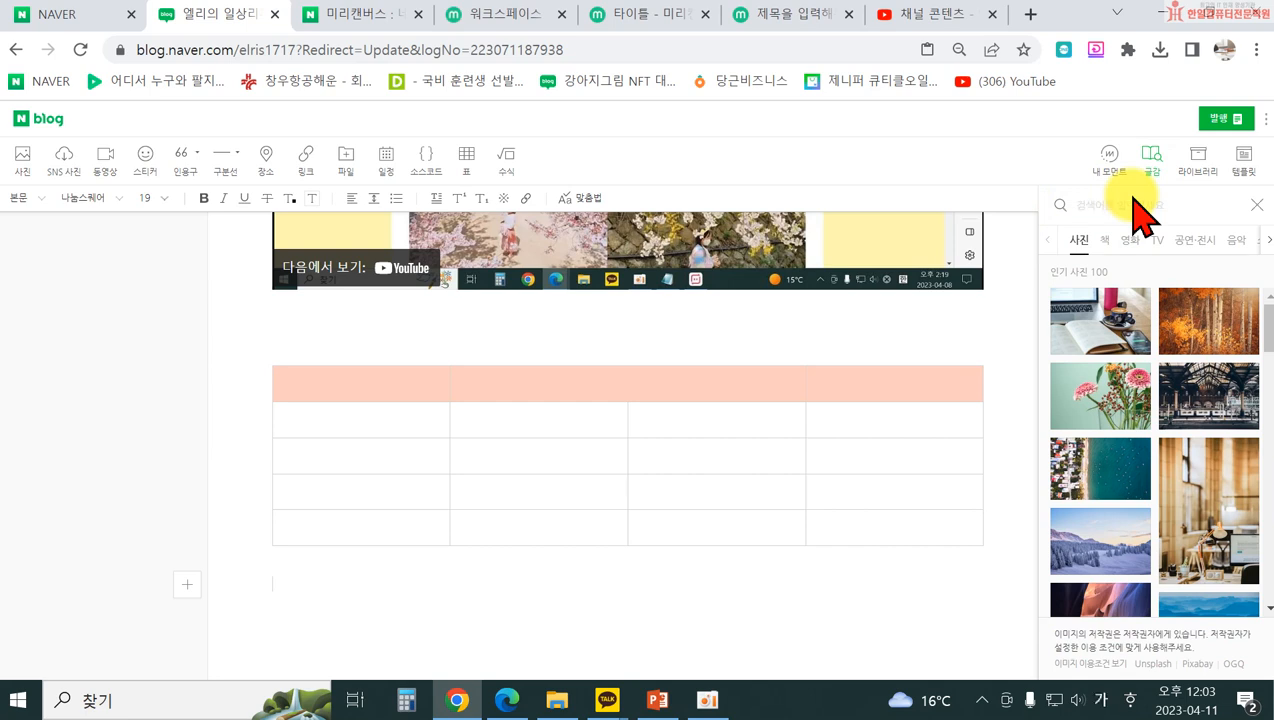
{"action": "type", "text": "라임"}
{"action": "key", "text": "Return"}
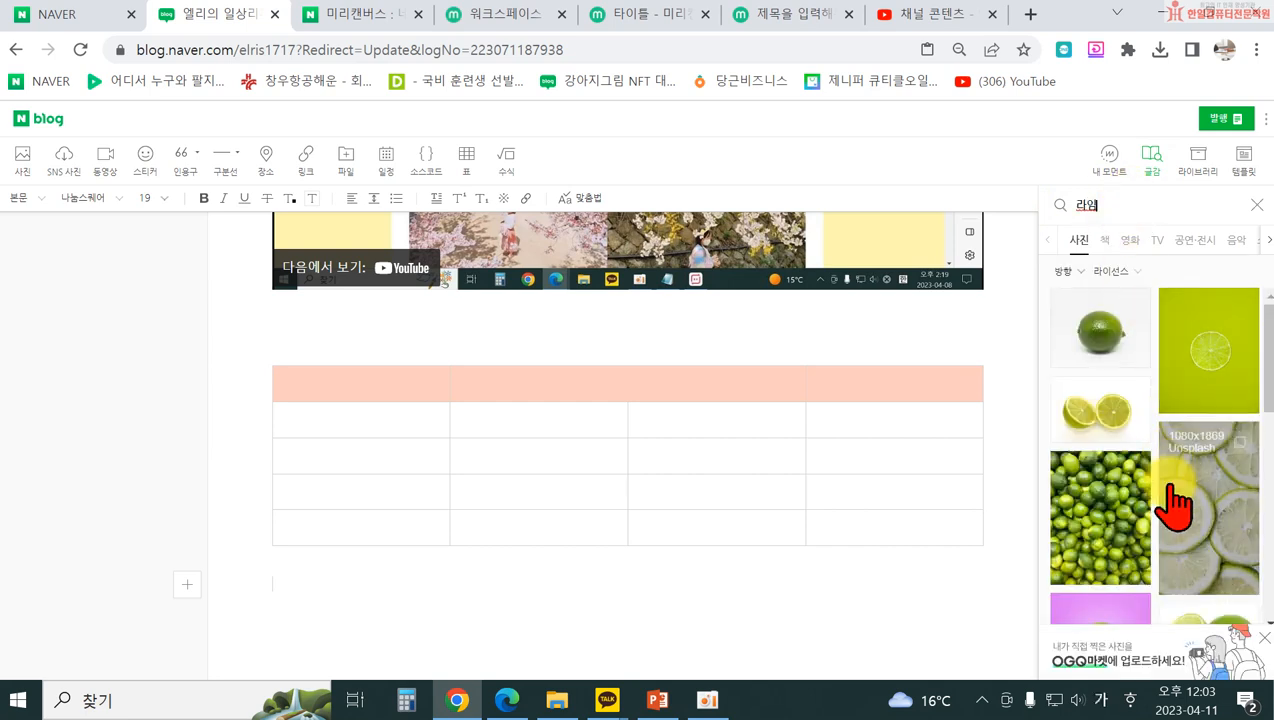
- Insert the free close-up photo of a yellow-green lime slice with bubbles below the table
{"action": "scroll", "coordinate": [1105, 545], "scroll_direction": "down", "scroll_amount": 3}
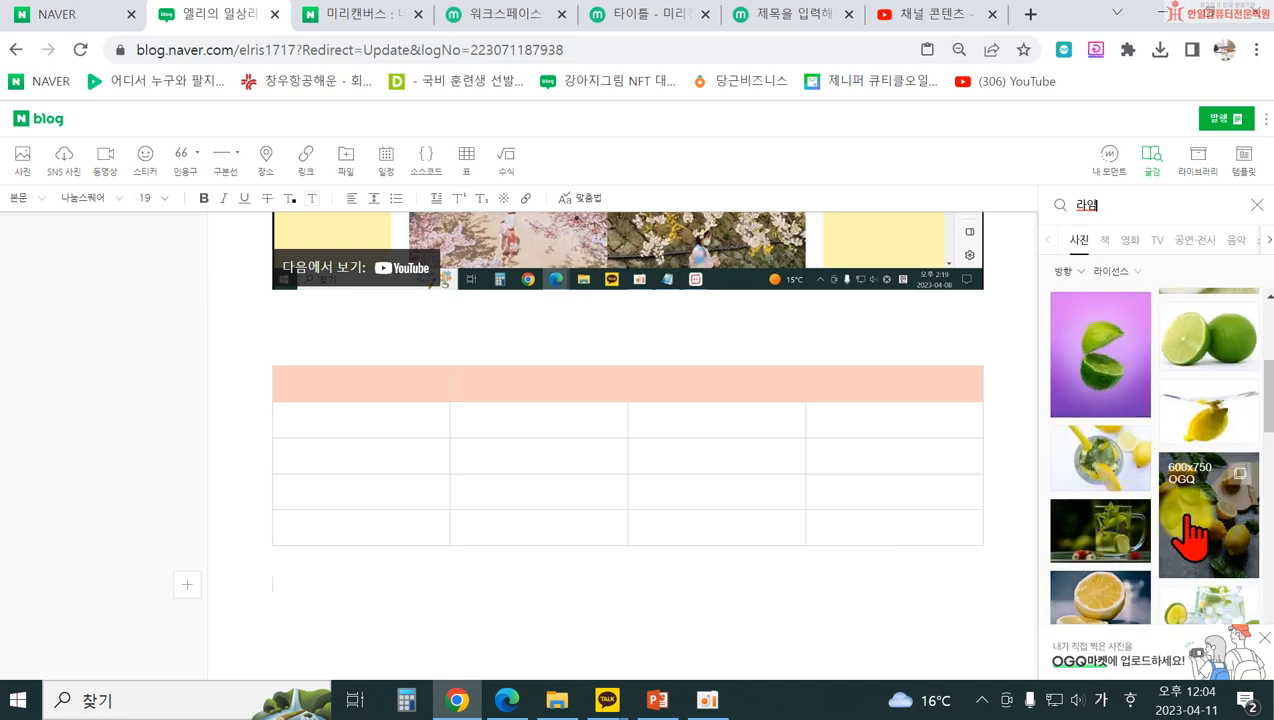
{"action": "scroll", "coordinate": [1180, 400], "scroll_direction": "down", "scroll_amount": 3}
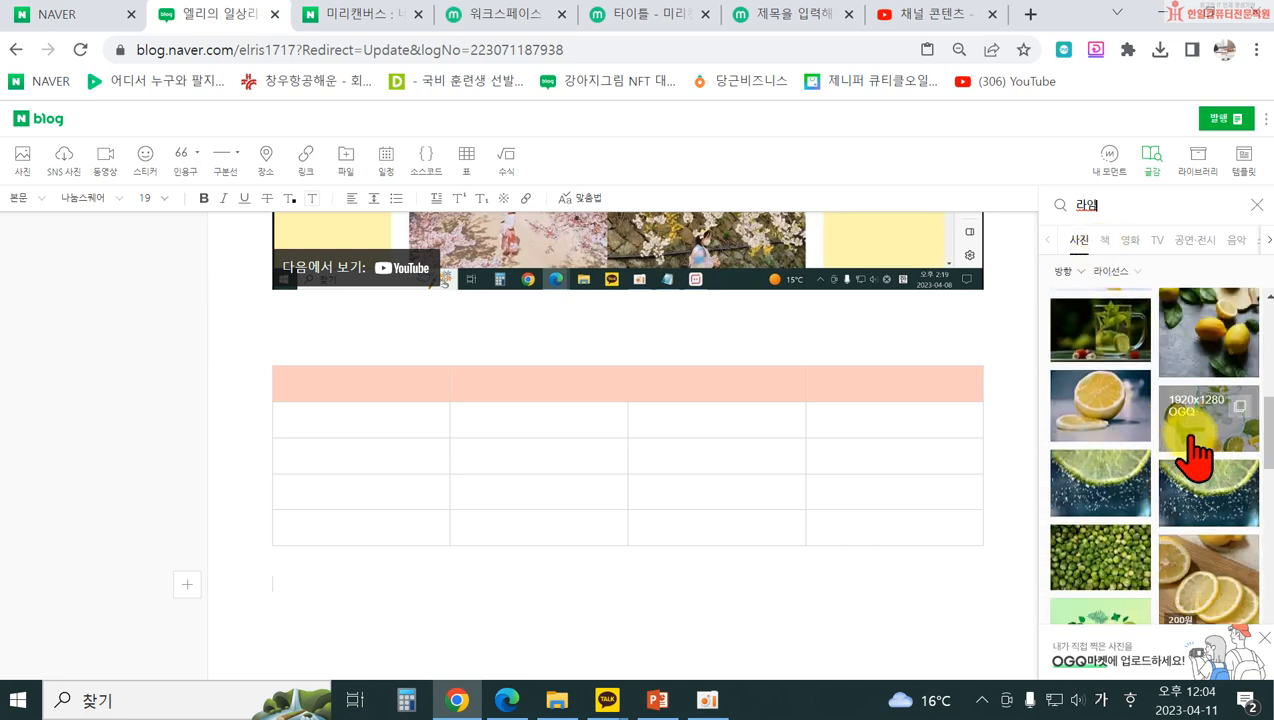
{"action": "scroll", "coordinate": [1189, 464], "scroll_direction": "down", "scroll_amount": 2}
{"action": "scroll", "coordinate": [1180, 515], "scroll_direction": "down", "scroll_amount": 1}
{"action": "scroll", "coordinate": [1150, 450], "scroll_direction": "down", "scroll_amount": 1}
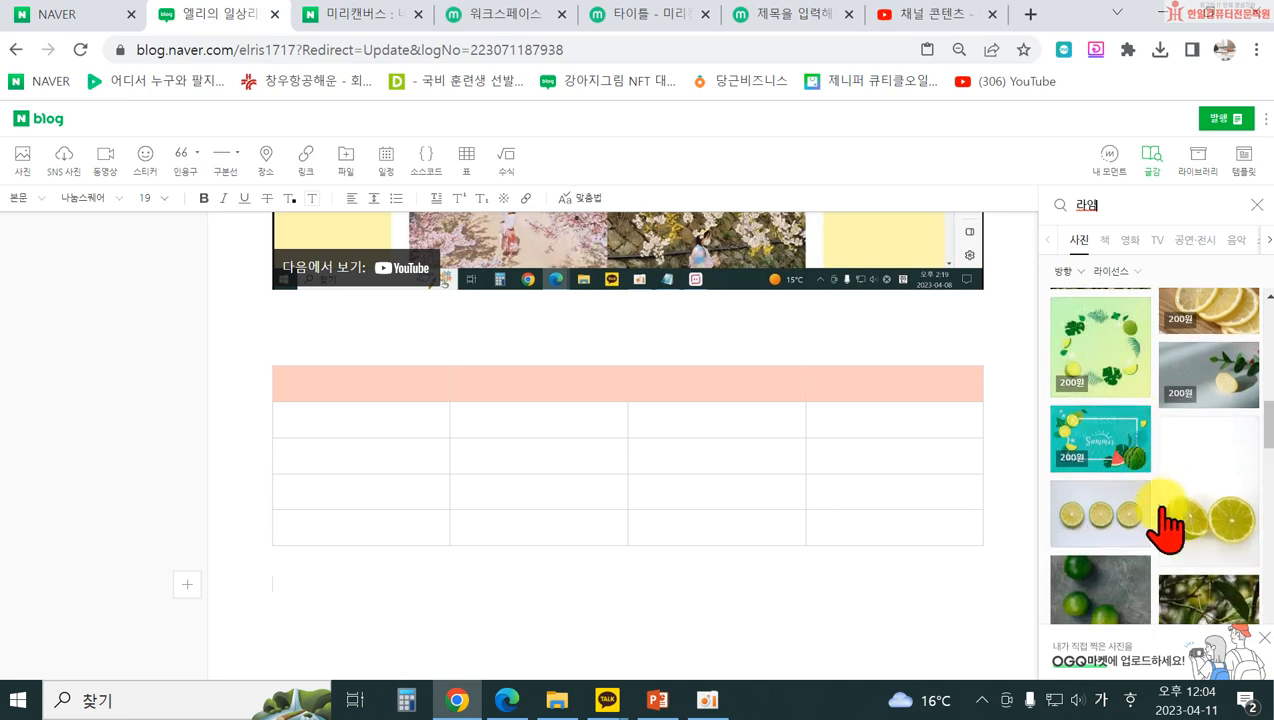
{"action": "scroll", "coordinate": [1168, 530], "scroll_direction": "down", "scroll_amount": 2}
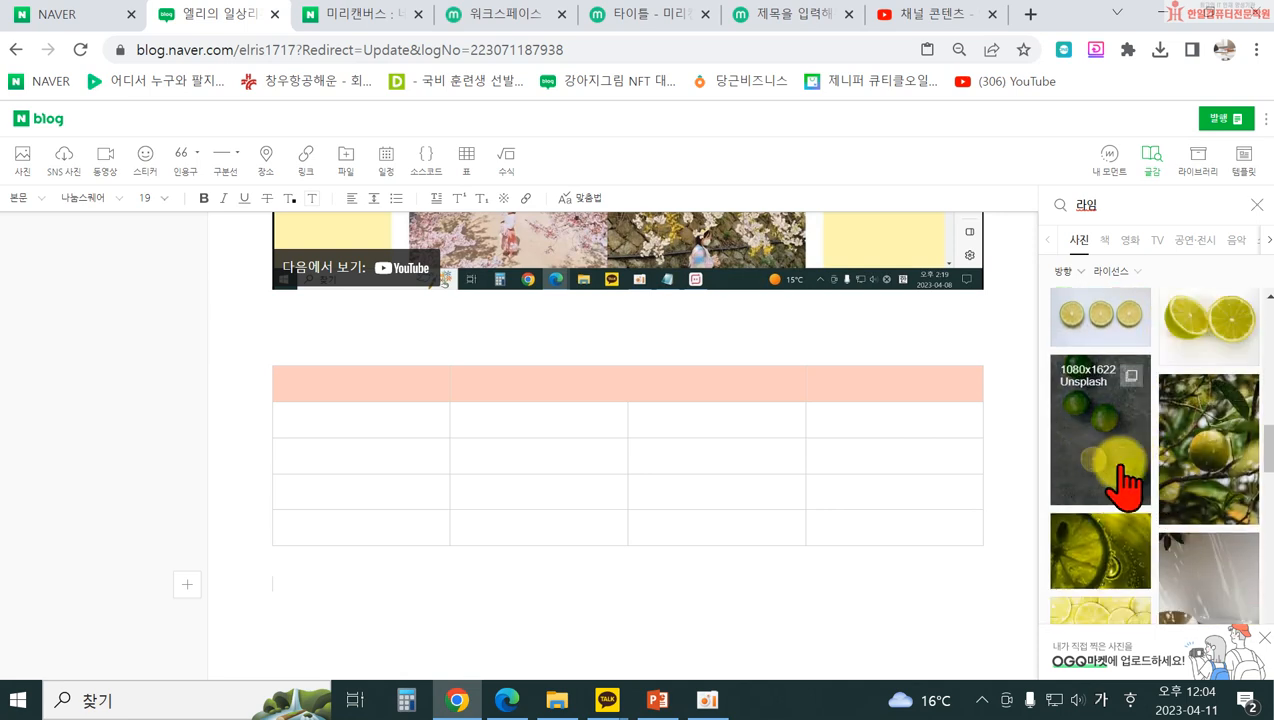
{"action": "scroll", "coordinate": [1209, 455], "scroll_direction": "up", "scroll_amount": 2}
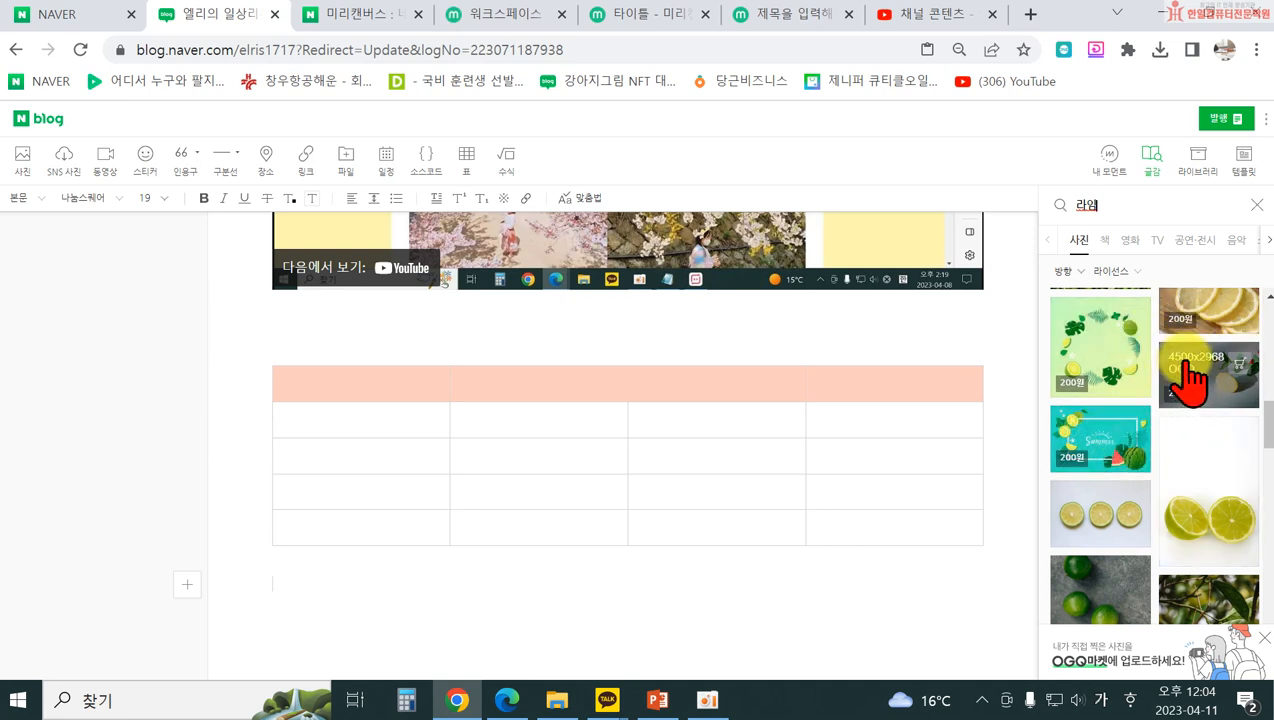
{"action": "scroll", "coordinate": [1108, 421], "scroll_direction": "down", "scroll_amount": 1}
{"action": "scroll", "coordinate": [1110, 435], "scroll_direction": "down", "scroll_amount": 2}
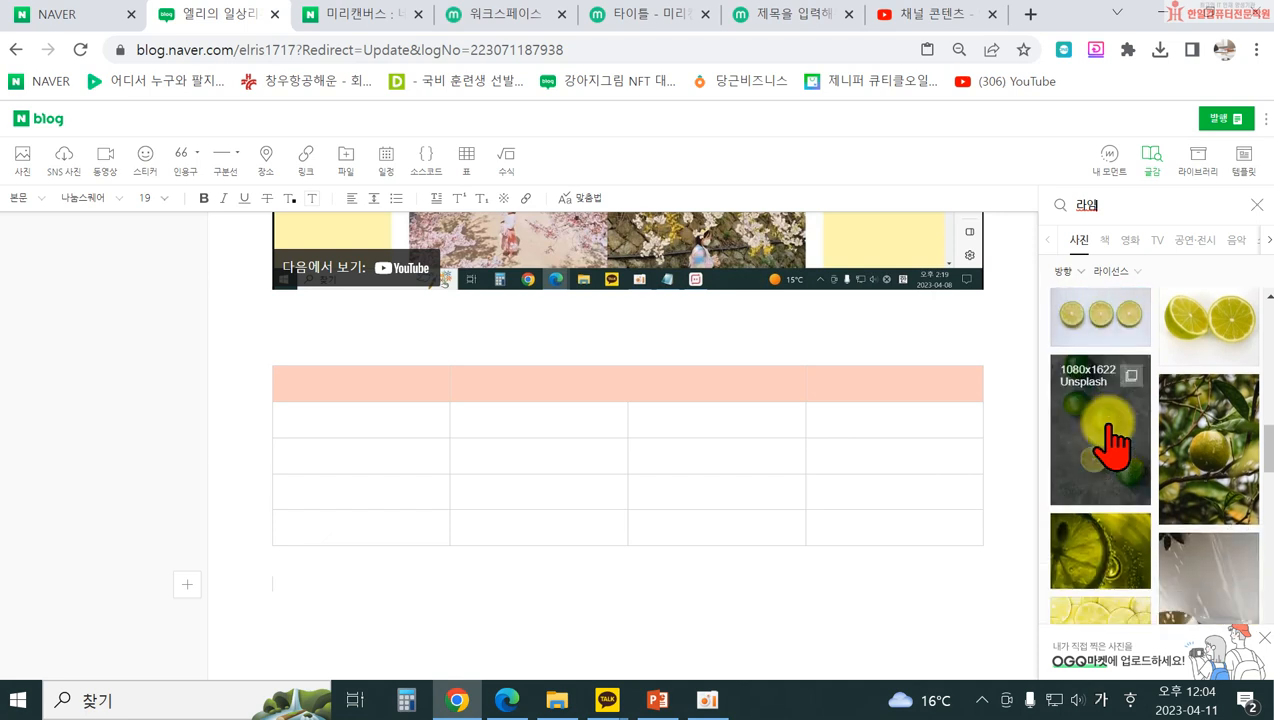
{"action": "scroll", "coordinate": [1108, 540], "scroll_direction": "down", "scroll_amount": 1}
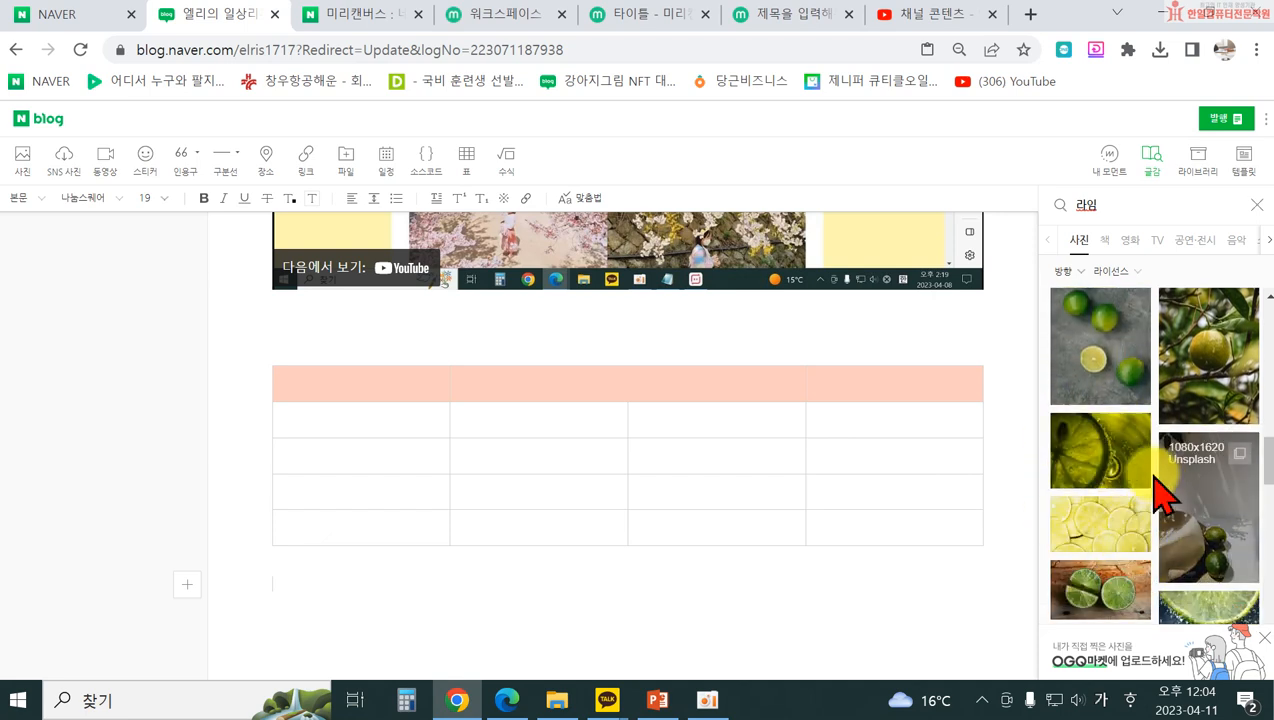
{"action": "left_click", "coordinate": [1098, 445]}
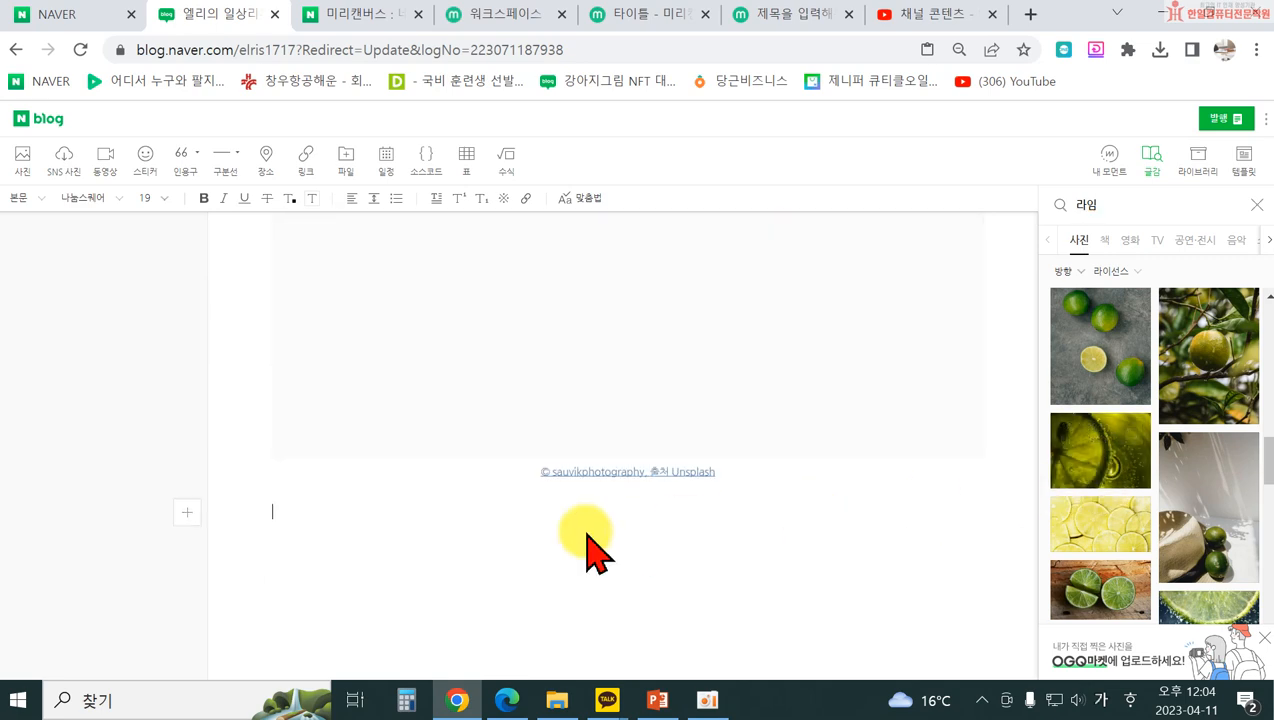
{"action": "scroll", "coordinate": [515, 415], "scroll_direction": "up", "scroll_amount": 3}
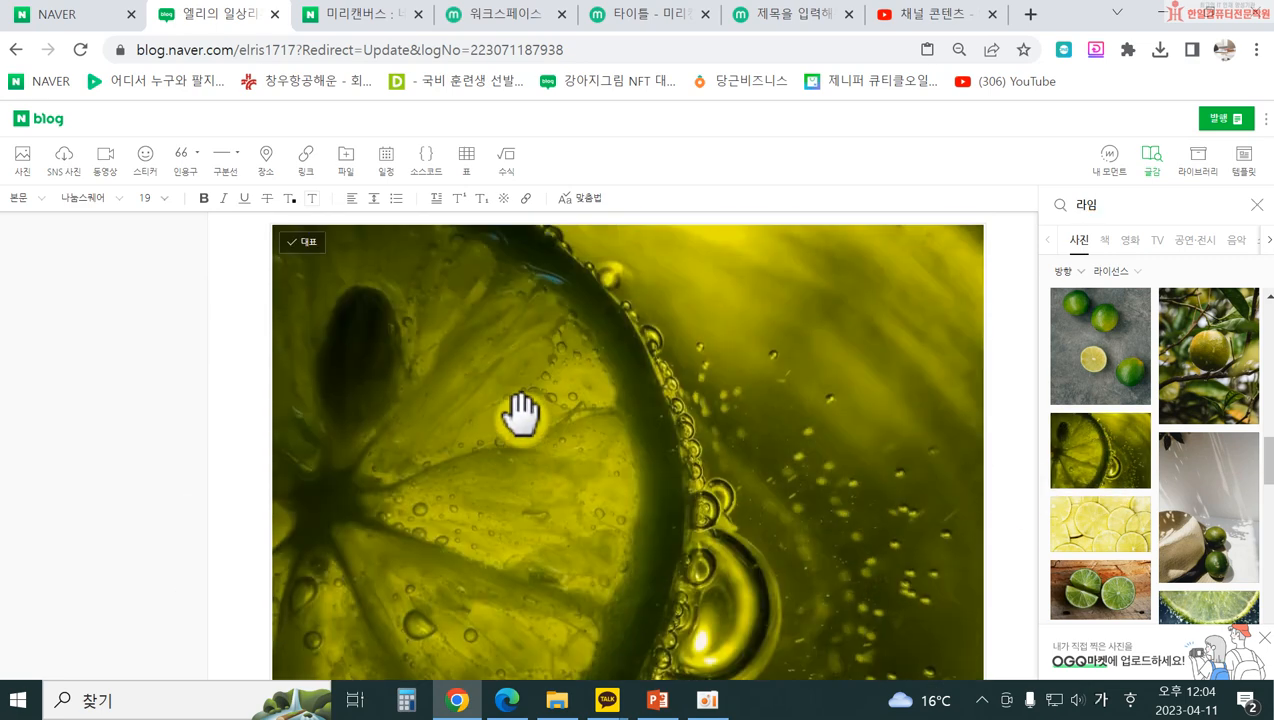
- View the 라임 results for books, movies, TV, performances and exhibitions, and music in 글감
{"action": "left_click", "coordinate": [1104, 242]}
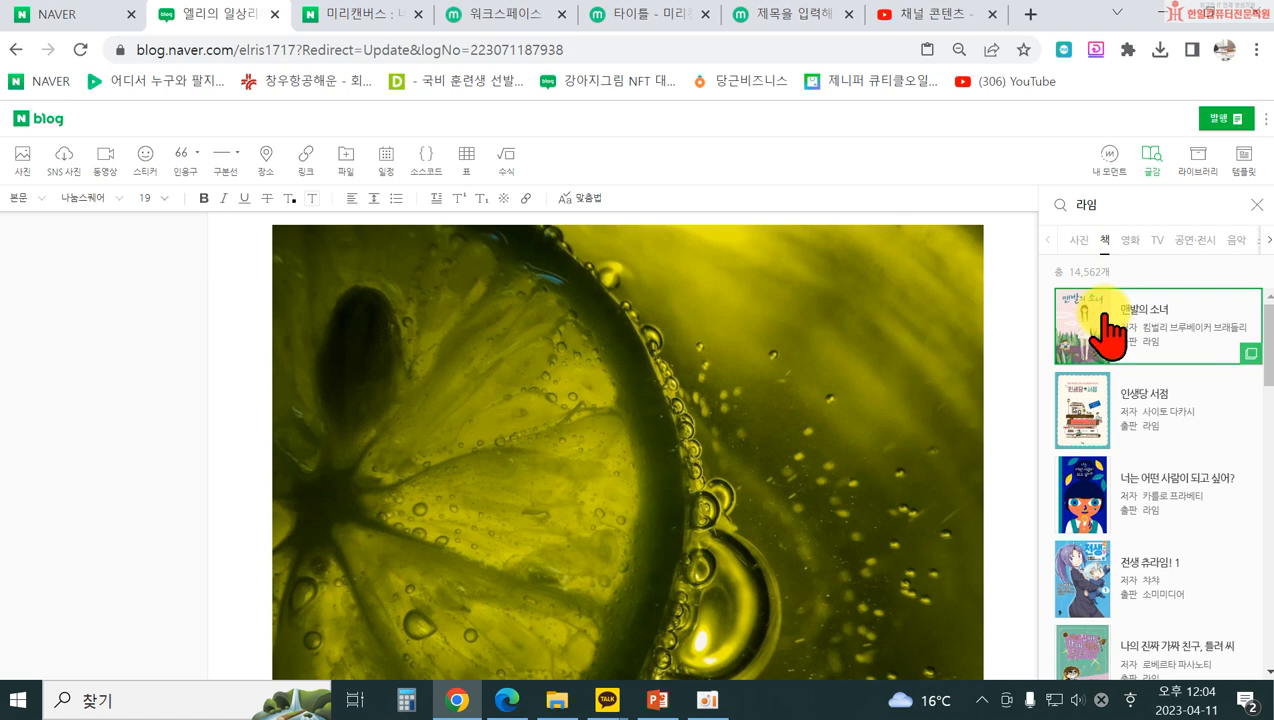
{"action": "left_click", "coordinate": [1131, 242]}
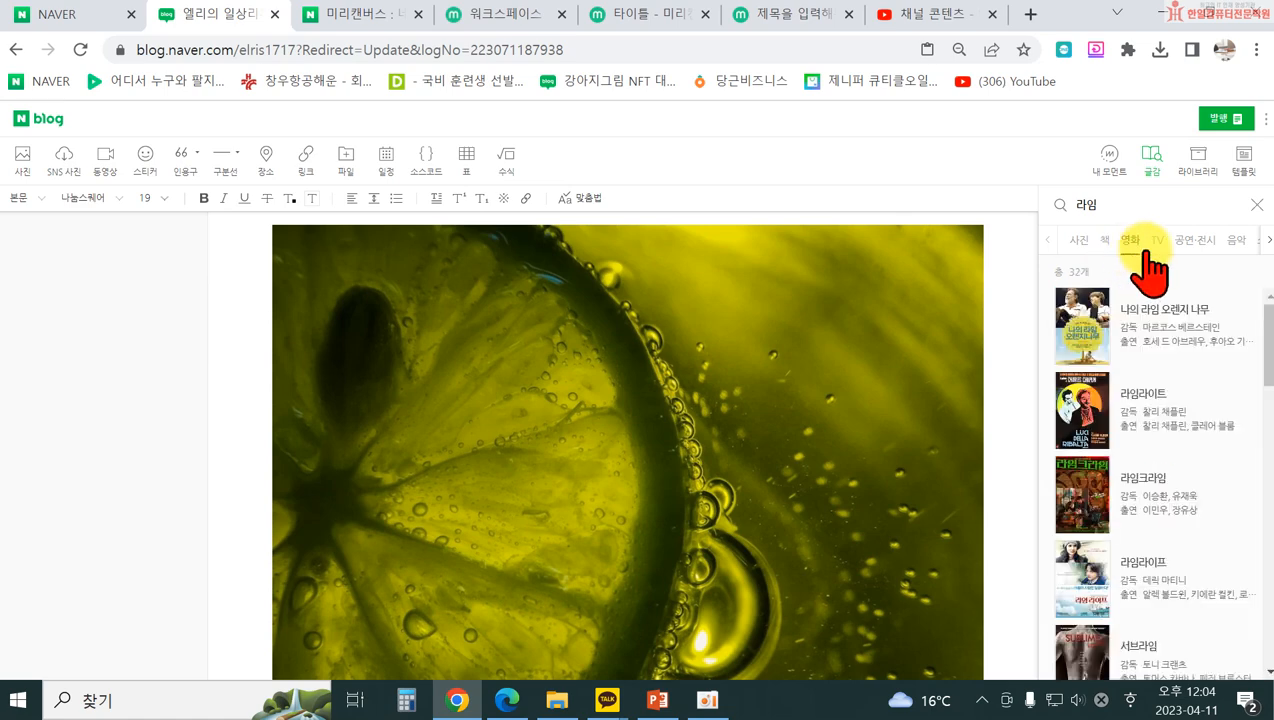
{"action": "left_click", "coordinate": [1156, 243]}
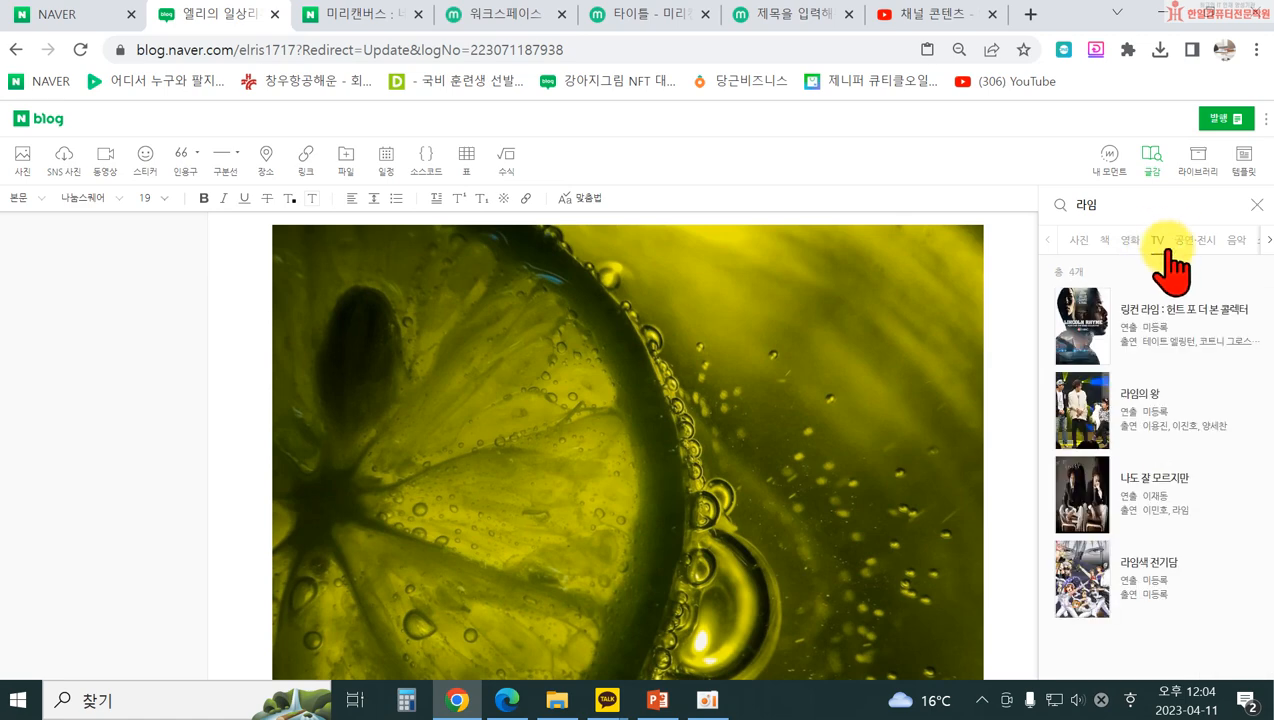
{"action": "left_click", "coordinate": [1257, 205]}
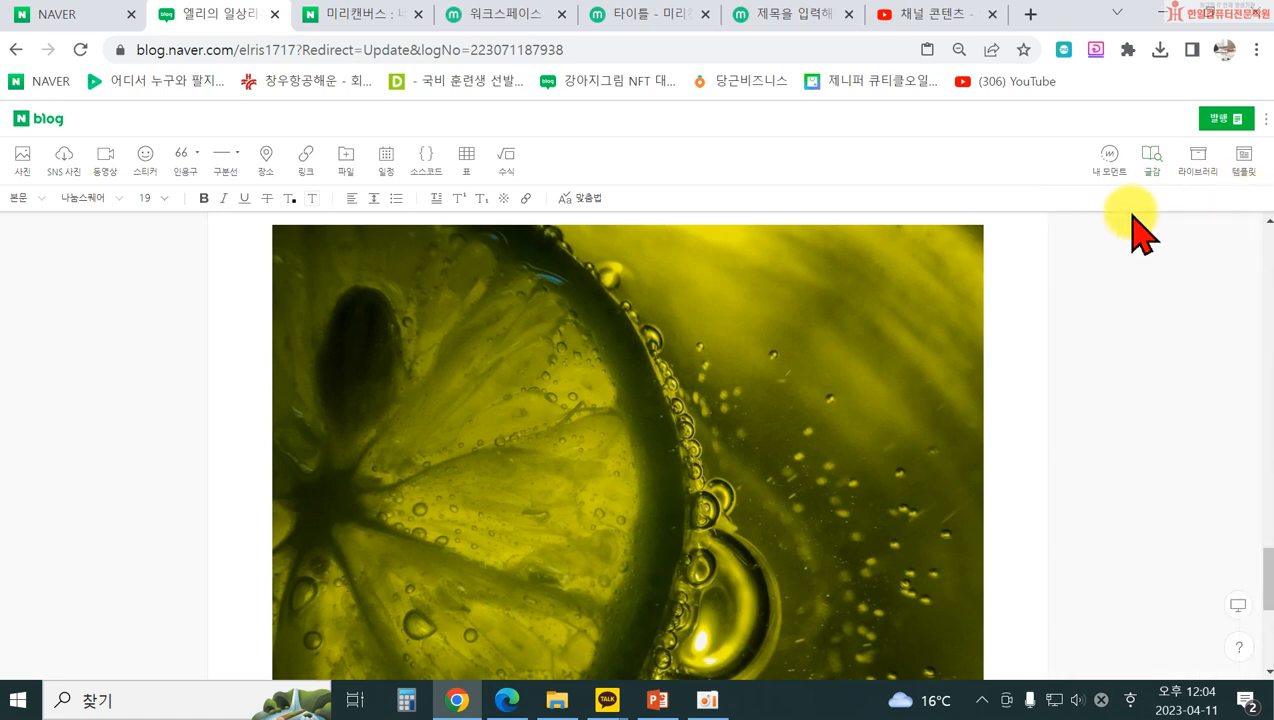
{"action": "left_click", "coordinate": [1160, 170]}
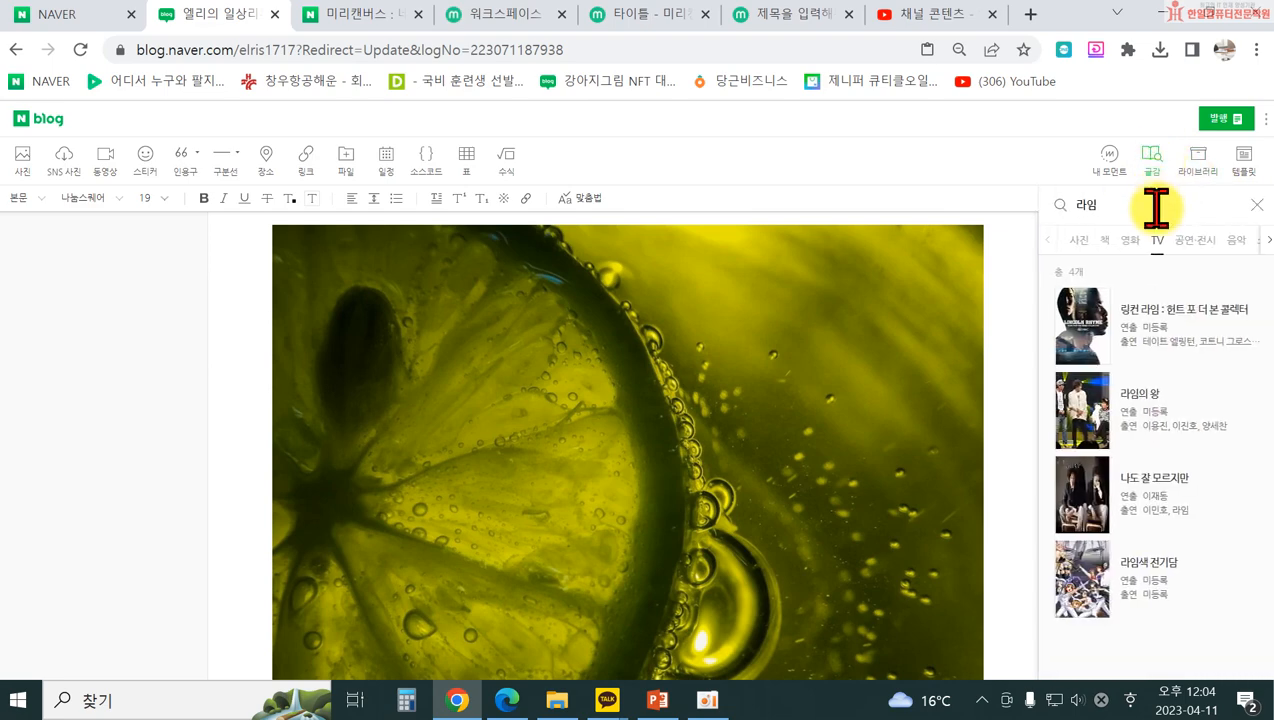
{"action": "left_click", "coordinate": [1192, 241]}
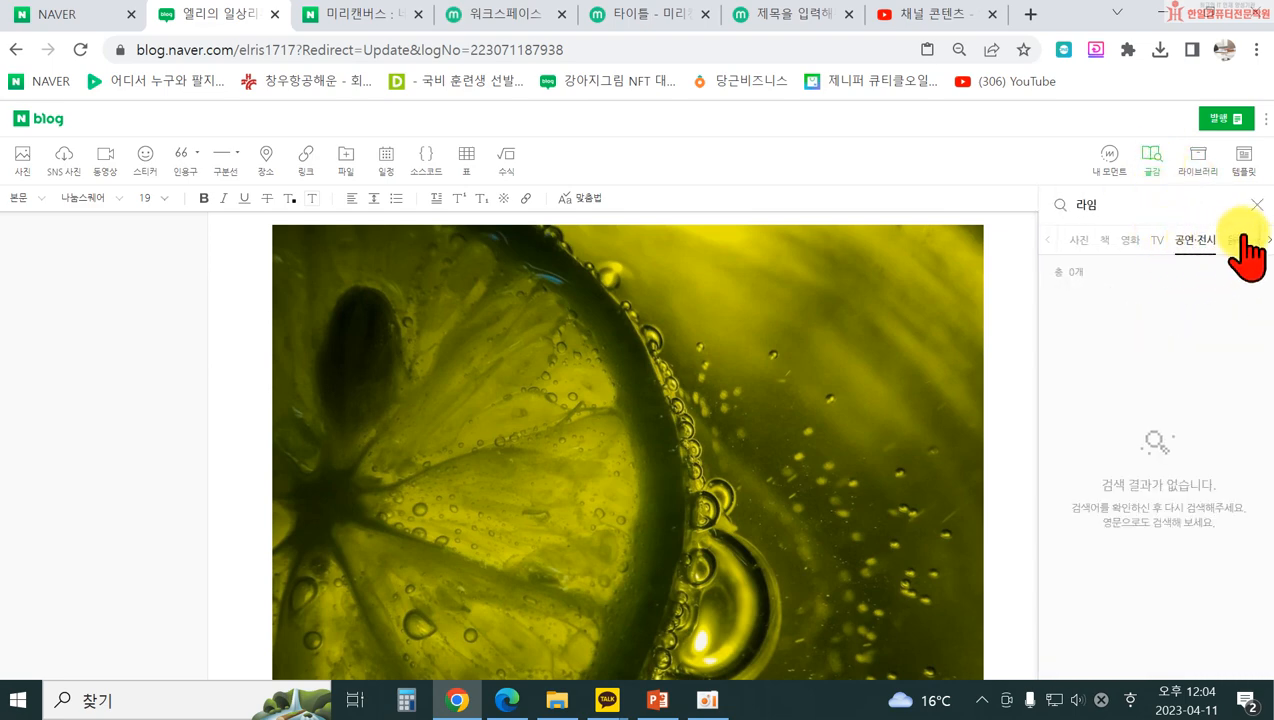
{"action": "left_click", "coordinate": [1238, 241]}
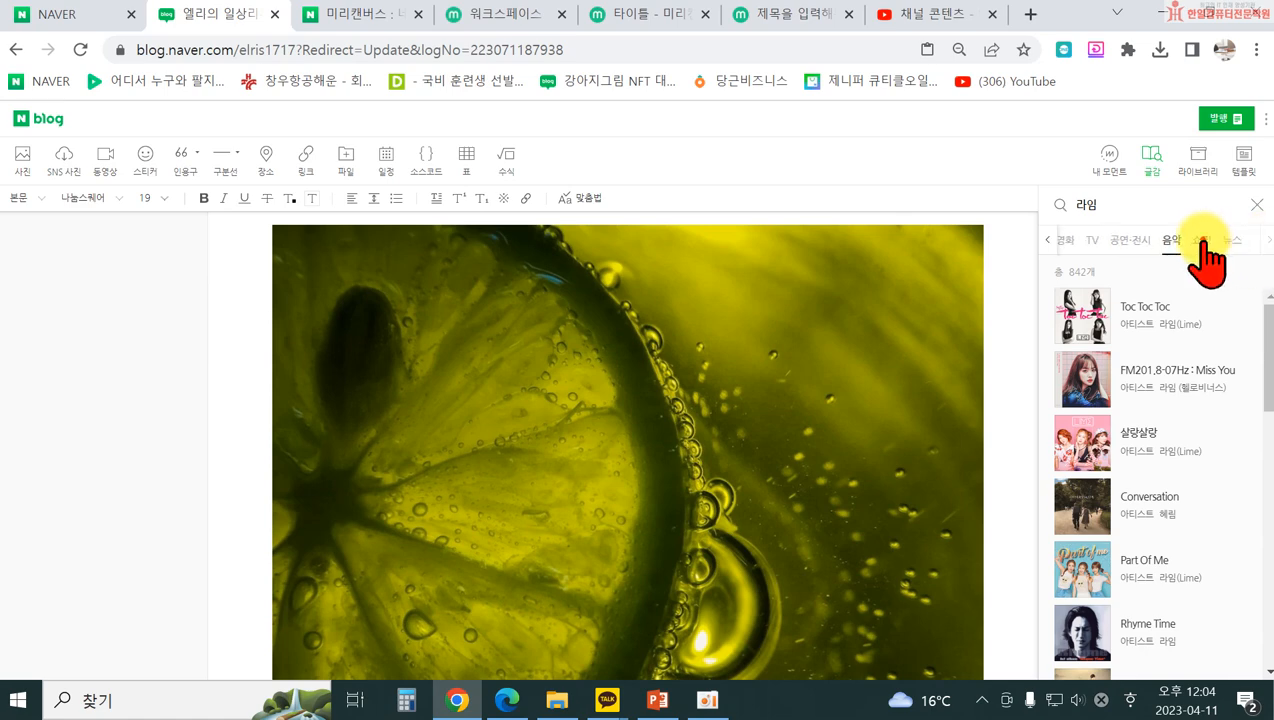
- Insert the 라임 1kg 12과내외 shopping product below the lime photo, view the 라임 news results and close 글감
{"action": "left_click", "coordinate": [1203, 241]}
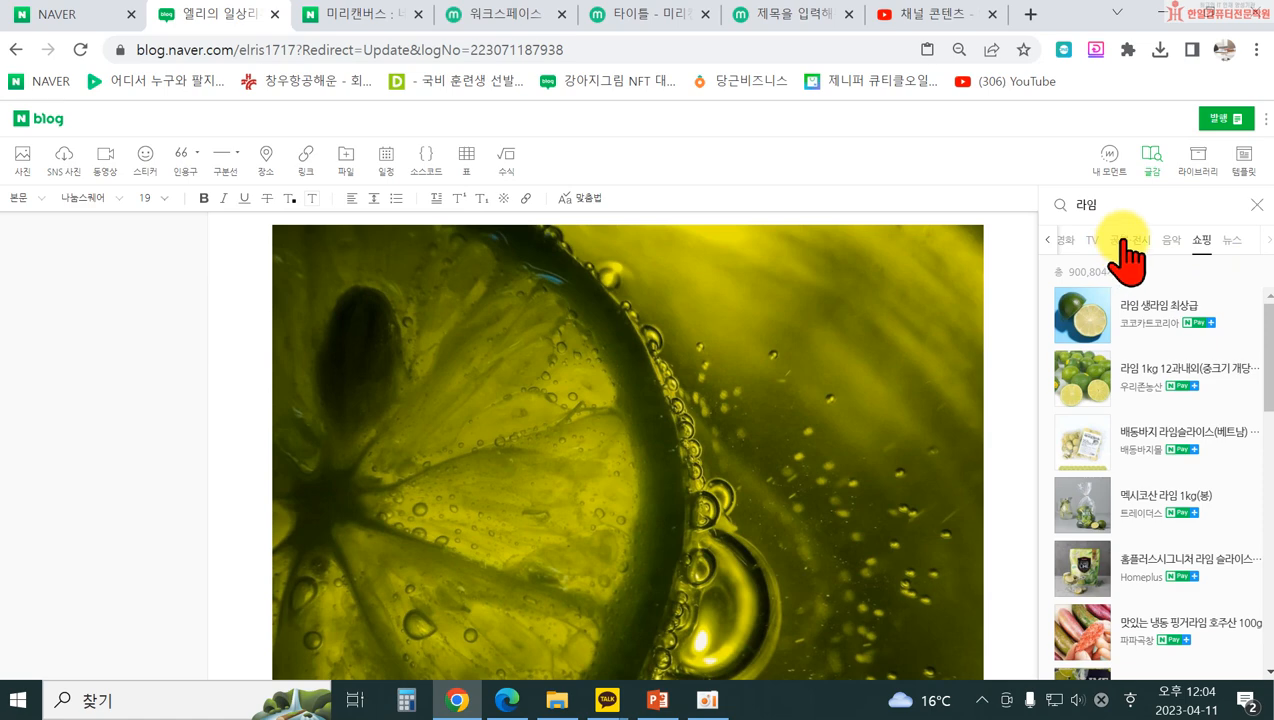
{"action": "left_click", "coordinate": [1131, 378]}
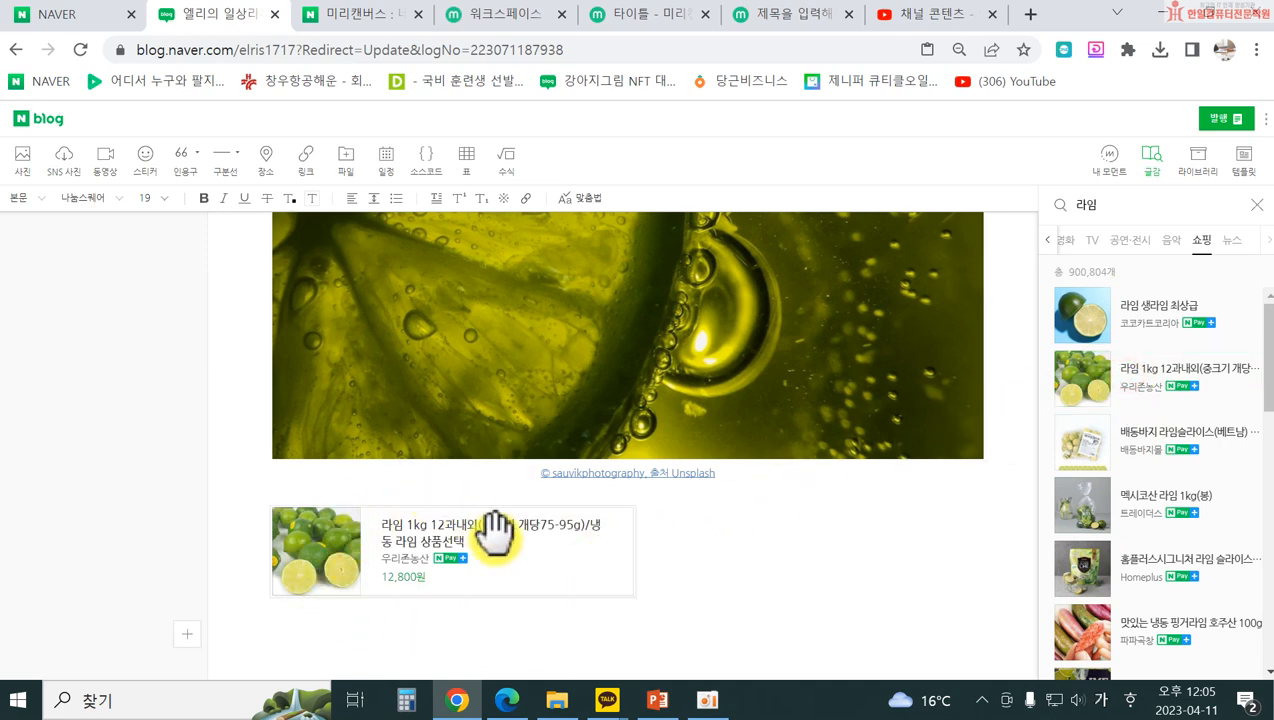
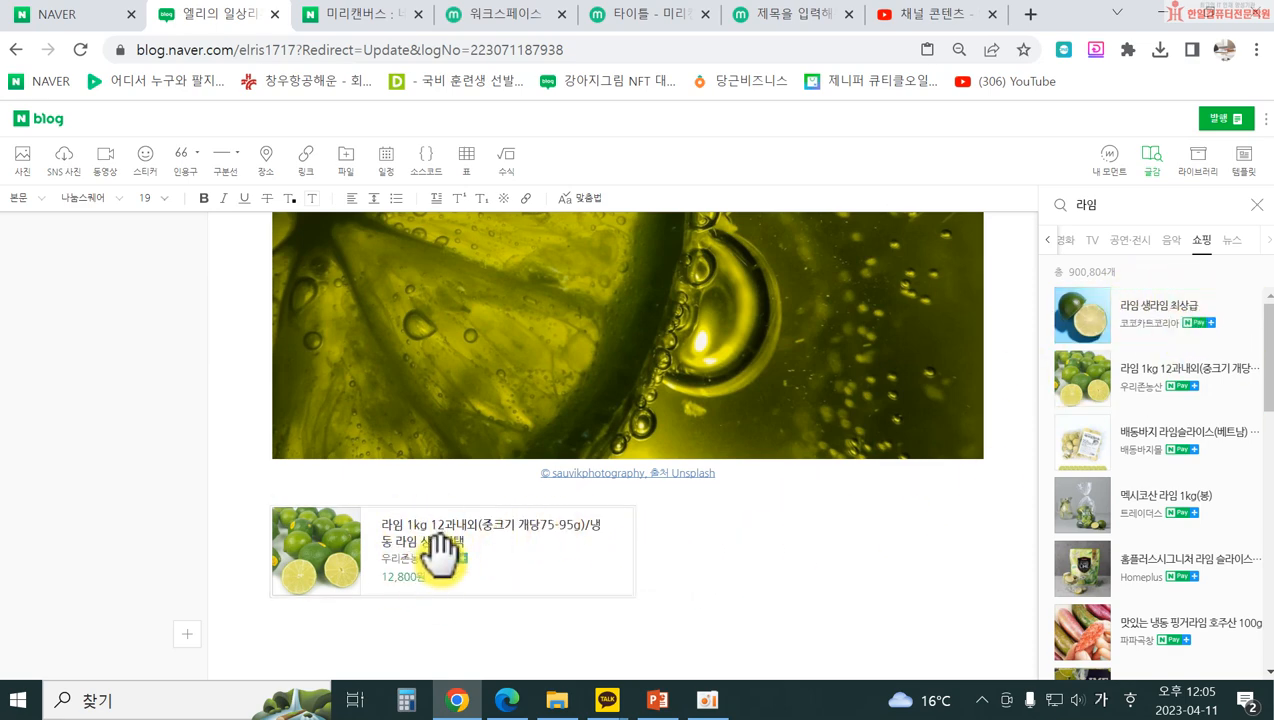
{"action": "left_click", "coordinate": [1230, 245]}
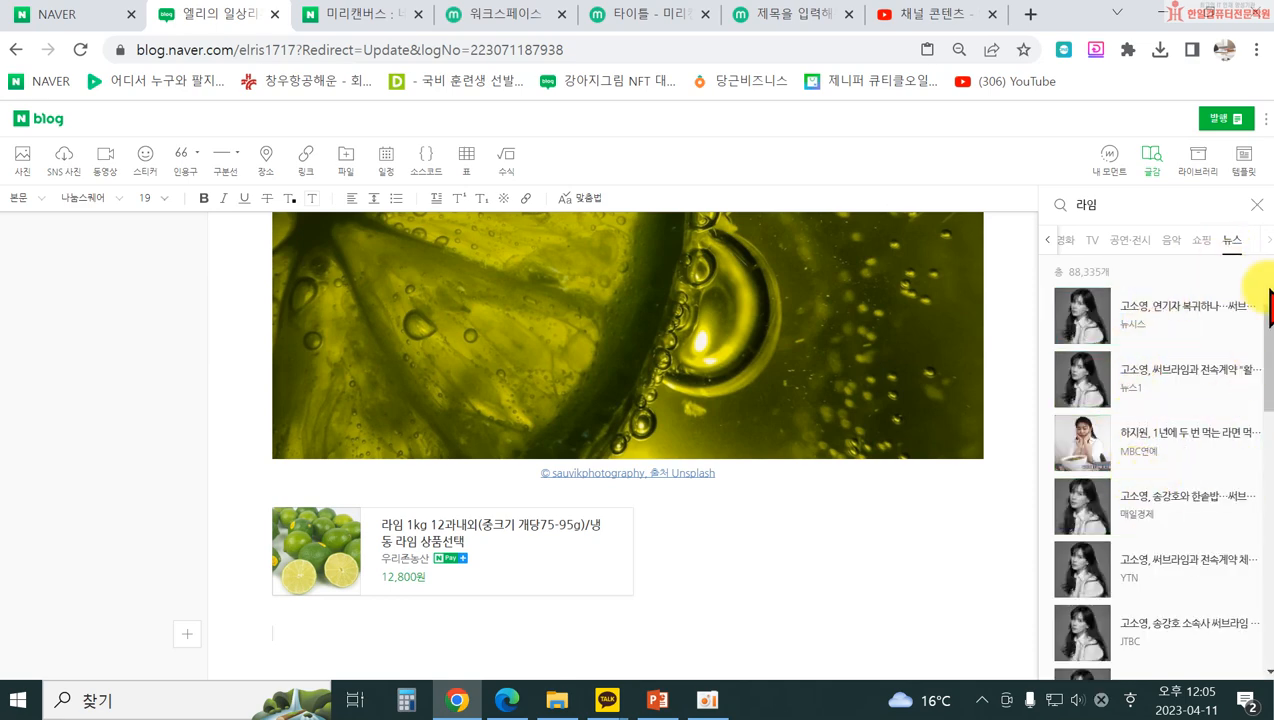
{"action": "left_click", "coordinate": [1256, 207]}
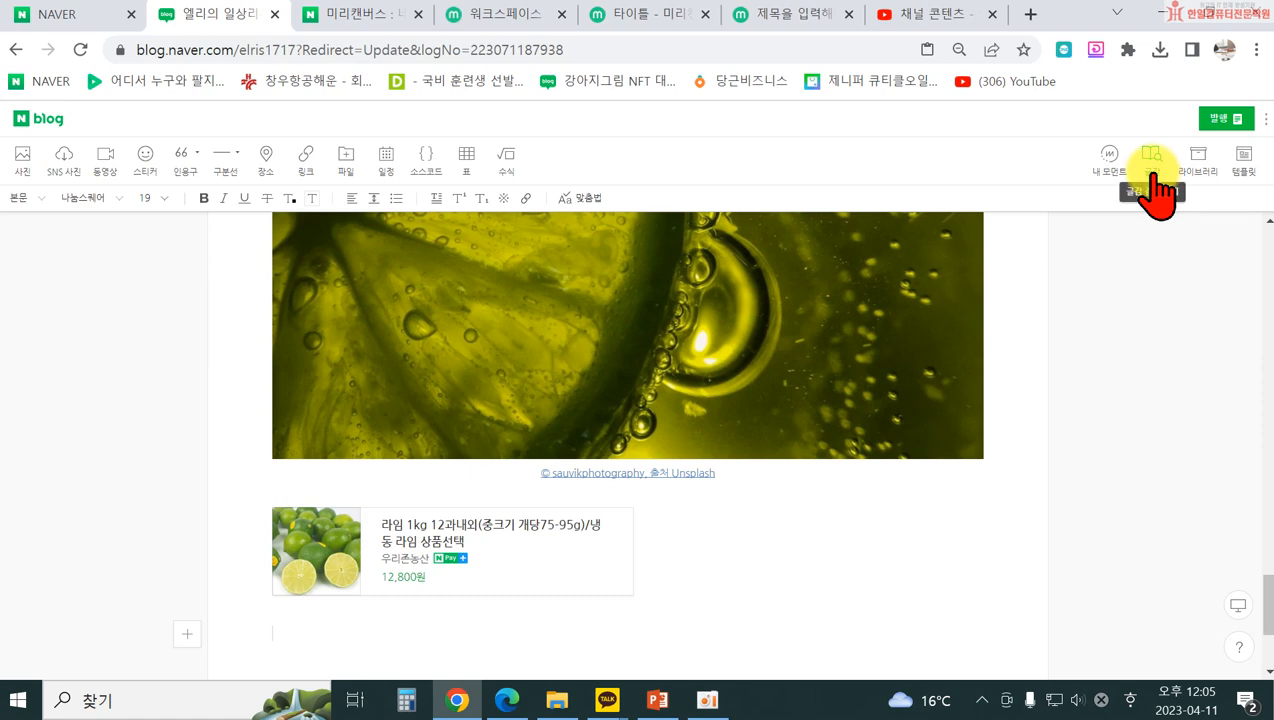
- View the current document's media in 라이브러리 alongside the post's earlier content
{"action": "left_click", "coordinate": [1205, 168]}
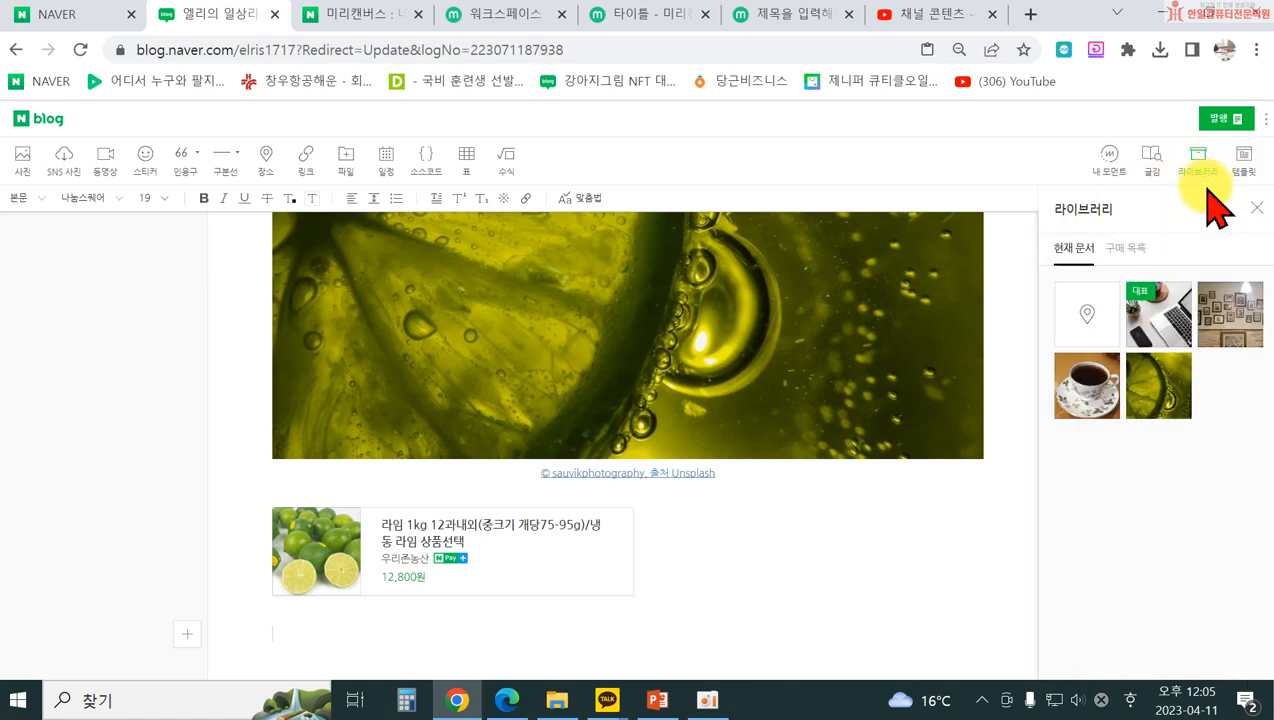
{"action": "scroll", "coordinate": [897, 406], "scroll_direction": "up", "scroll_amount": 8}
{"action": "scroll", "coordinate": [752, 382], "scroll_direction": "up", "scroll_amount": 1}
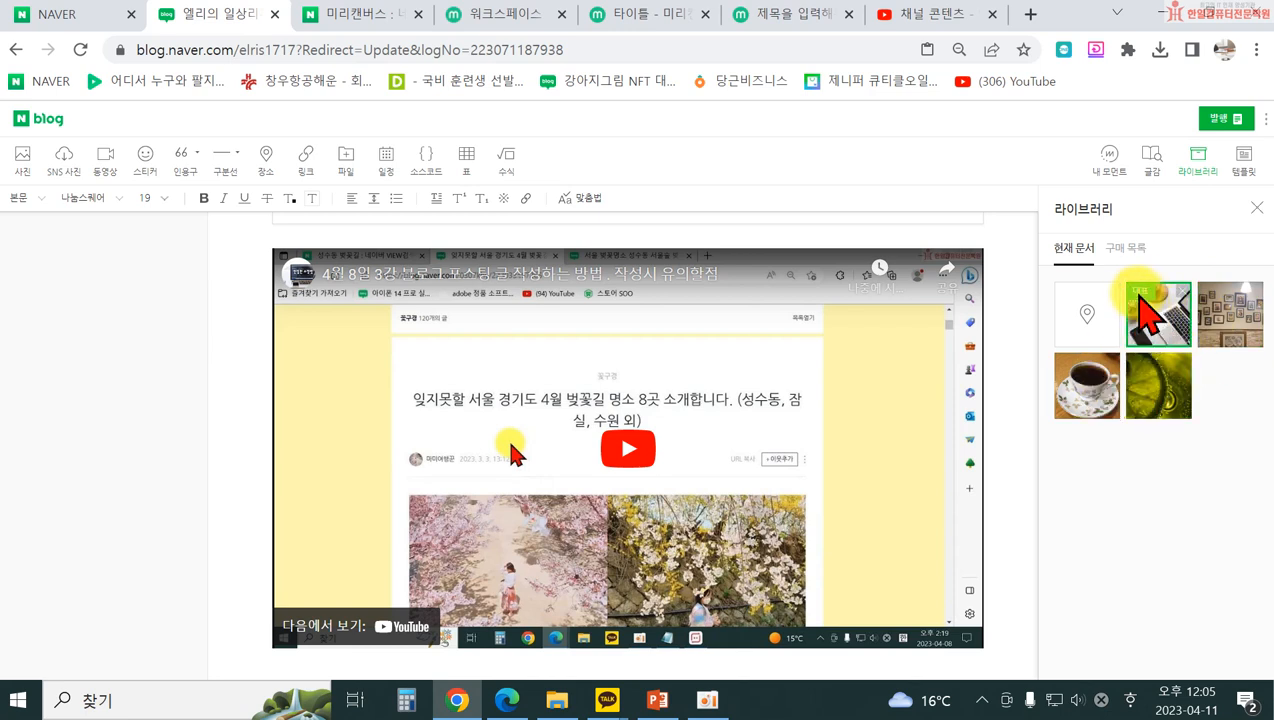
- Search Naver for 군자동오피스텔 and look through the thumbnails of the VIEW results
{"action": "left_click", "coordinate": [100, 20]}
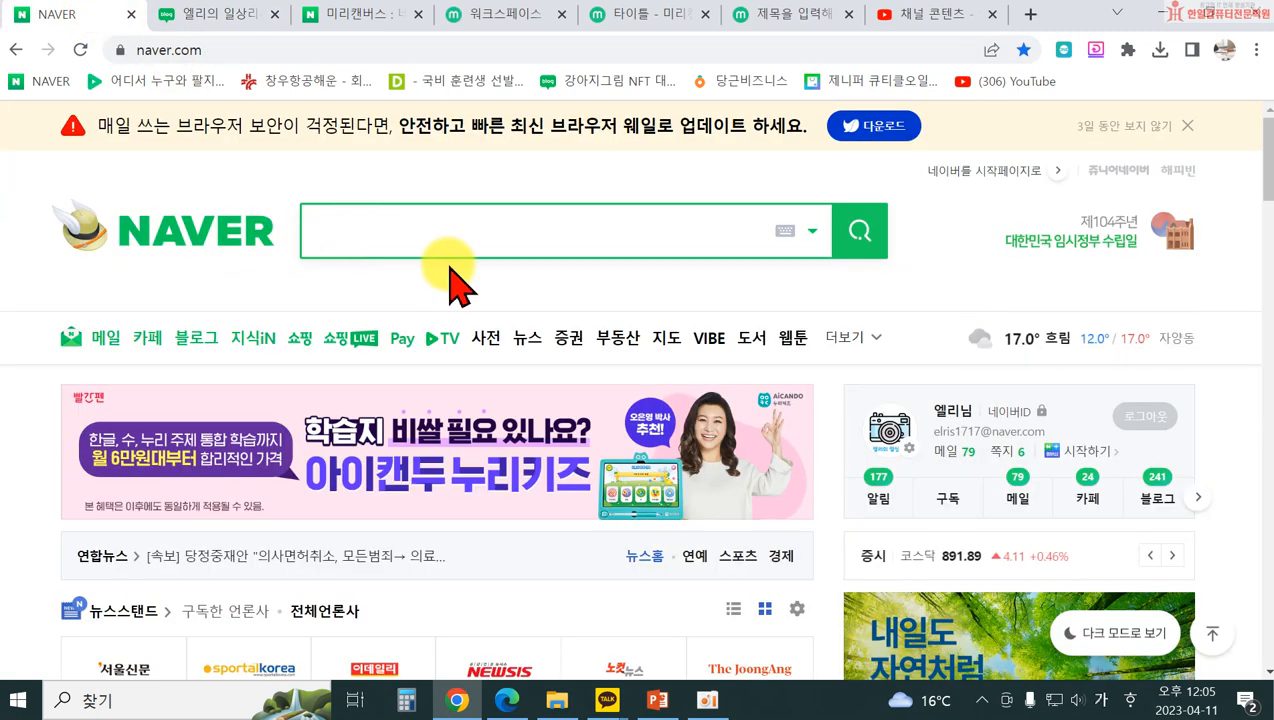
{"action": "type", "text": "ㅇ"}
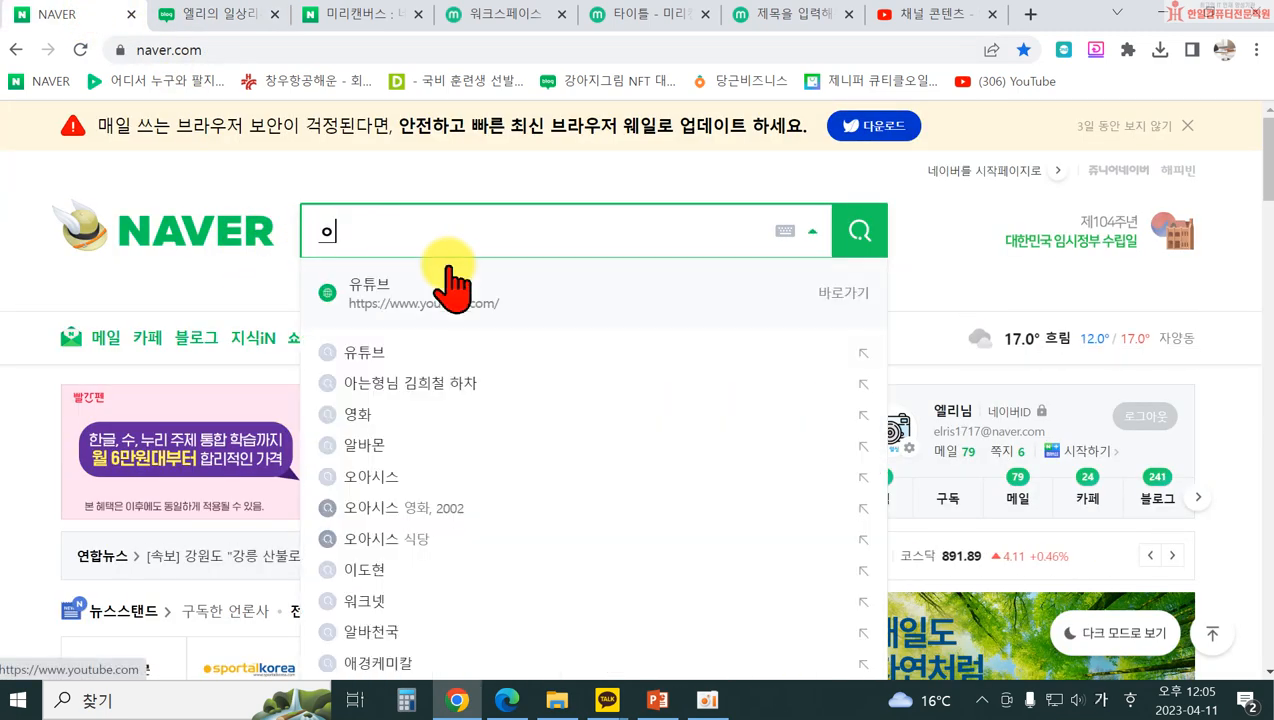
{"action": "key", "text": "BackSpace"}
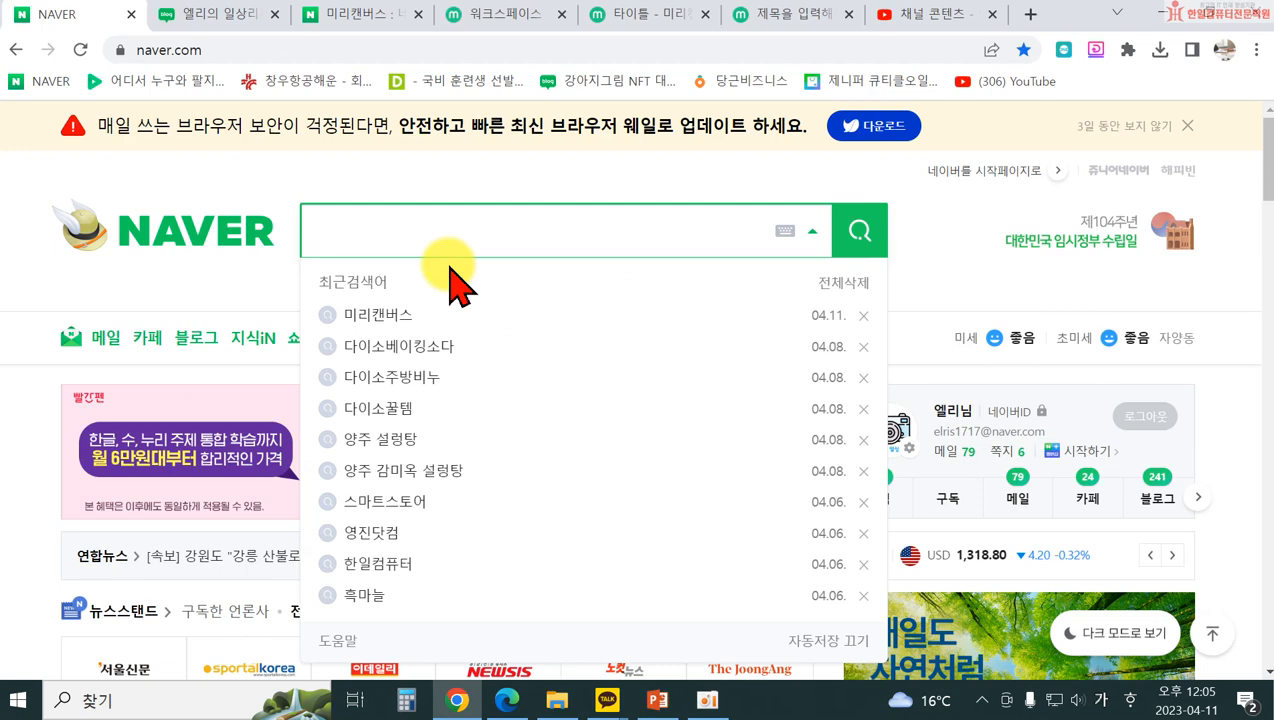
{"action": "type", "text": "군자동옾"}
{"action": "type", "text": "스텔"}
{"action": "key", "text": "Return"}
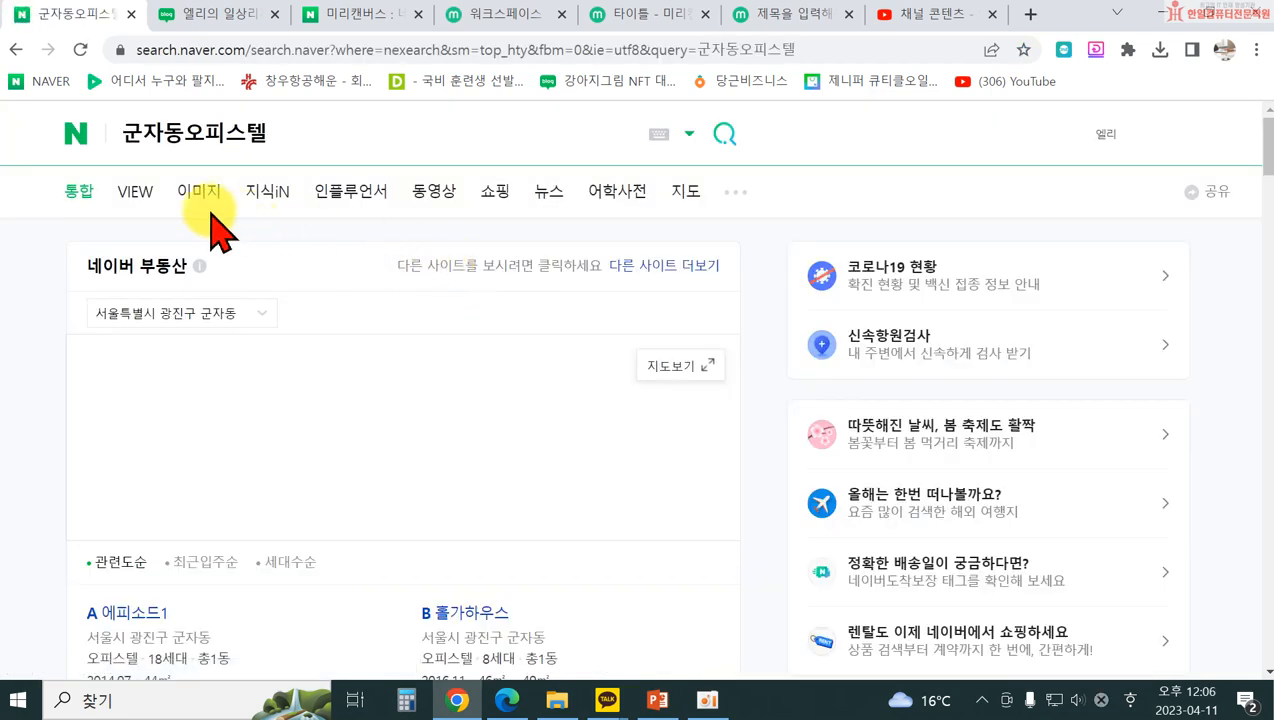
{"action": "left_click", "coordinate": [137, 191]}
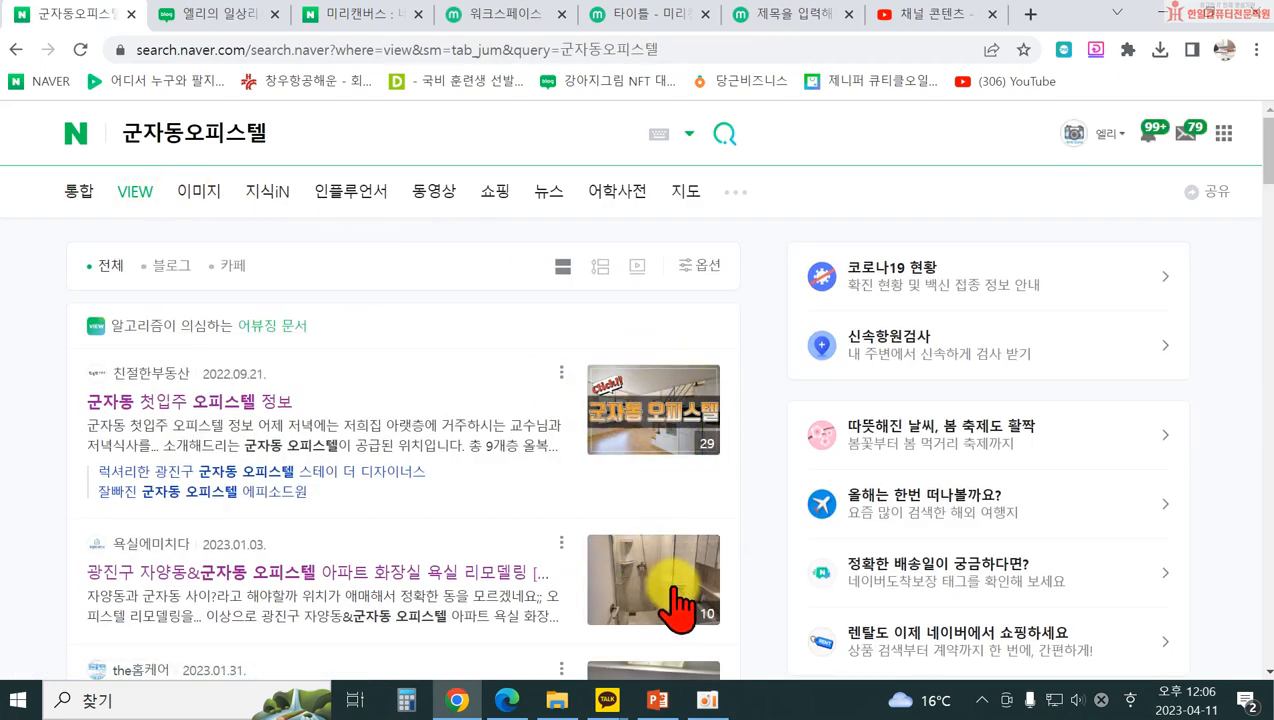
{"action": "scroll", "coordinate": [670, 600], "scroll_direction": "down", "scroll_amount": 2}
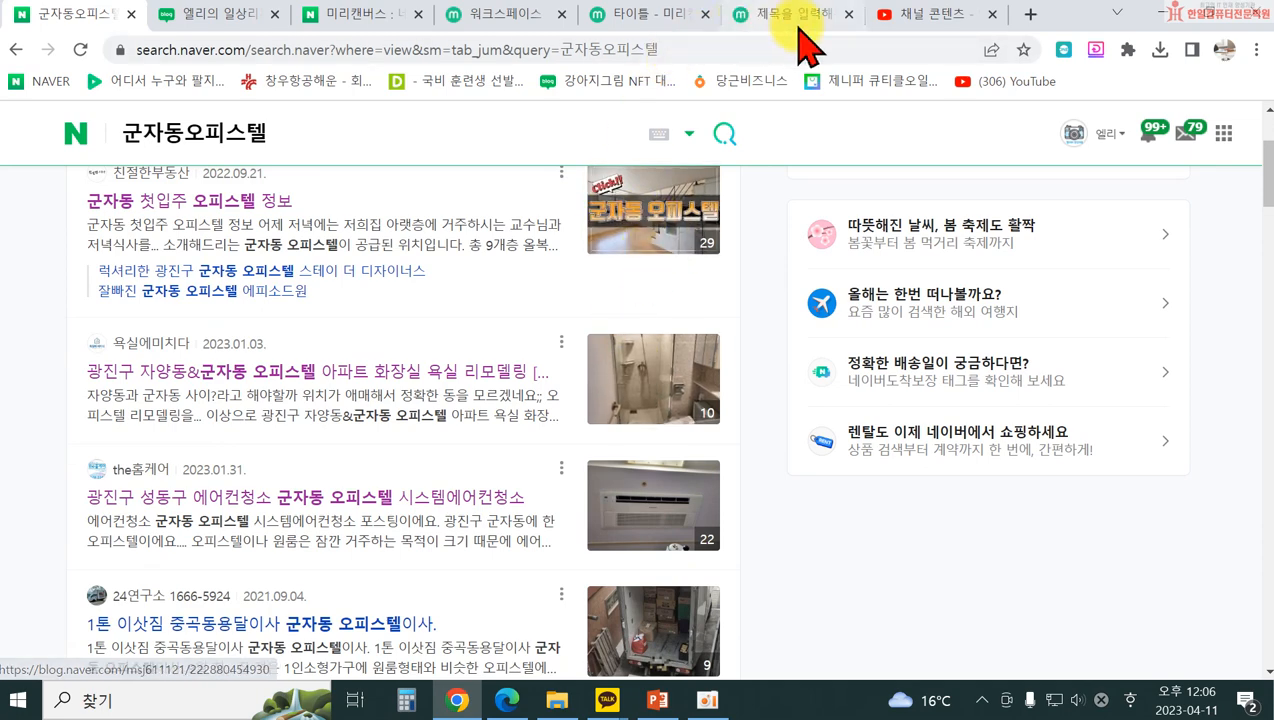
- Return to the blog editor, set the coffee cup photo as the post's representative image in 라이브러리 and check the post's photos
{"action": "left_click", "coordinate": [288, 20]}
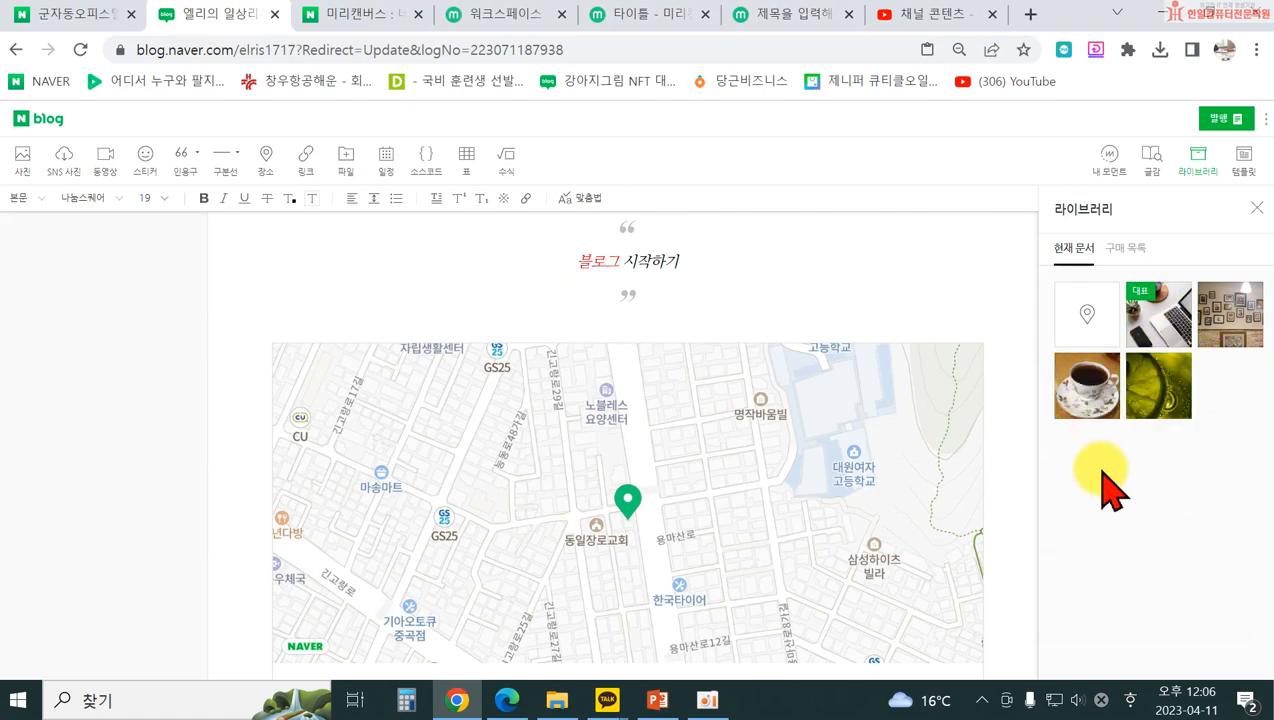
{"action": "left_click", "coordinate": [1076, 378]}
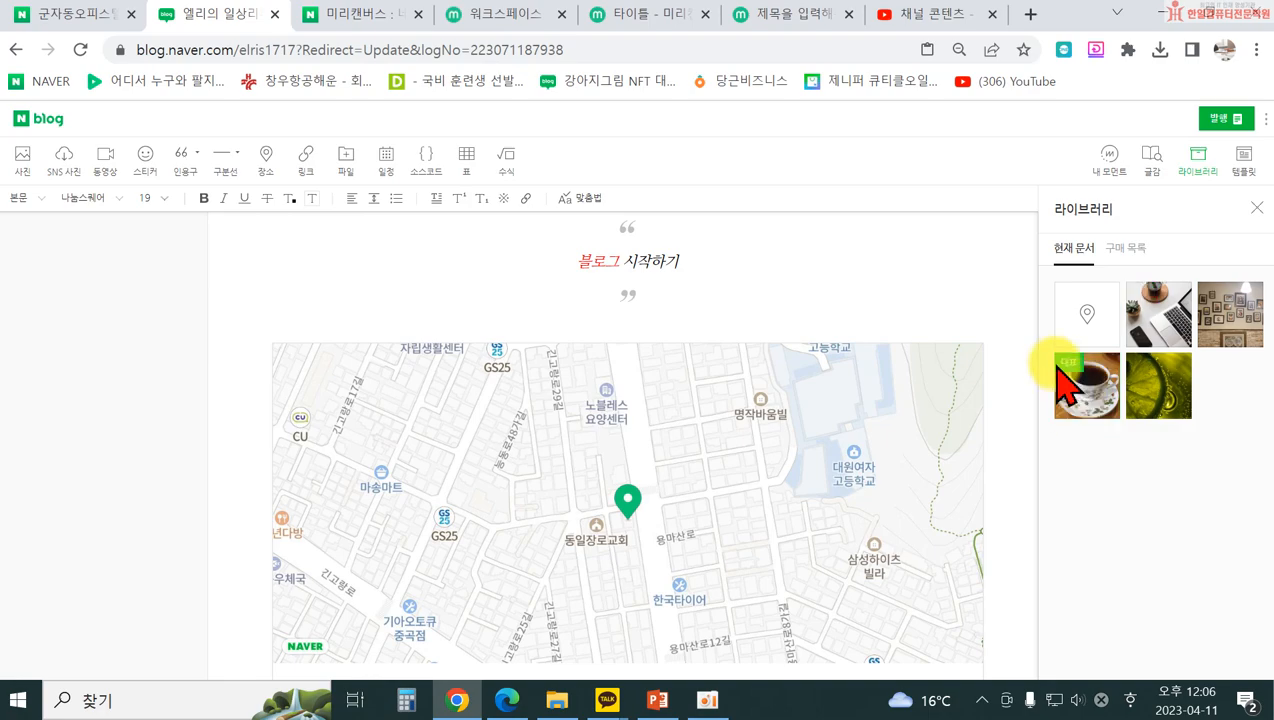
{"action": "scroll", "coordinate": [592, 344], "scroll_direction": "down", "scroll_amount": 5}
{"action": "scroll", "coordinate": [620, 361], "scroll_direction": "up", "scroll_amount": 10}
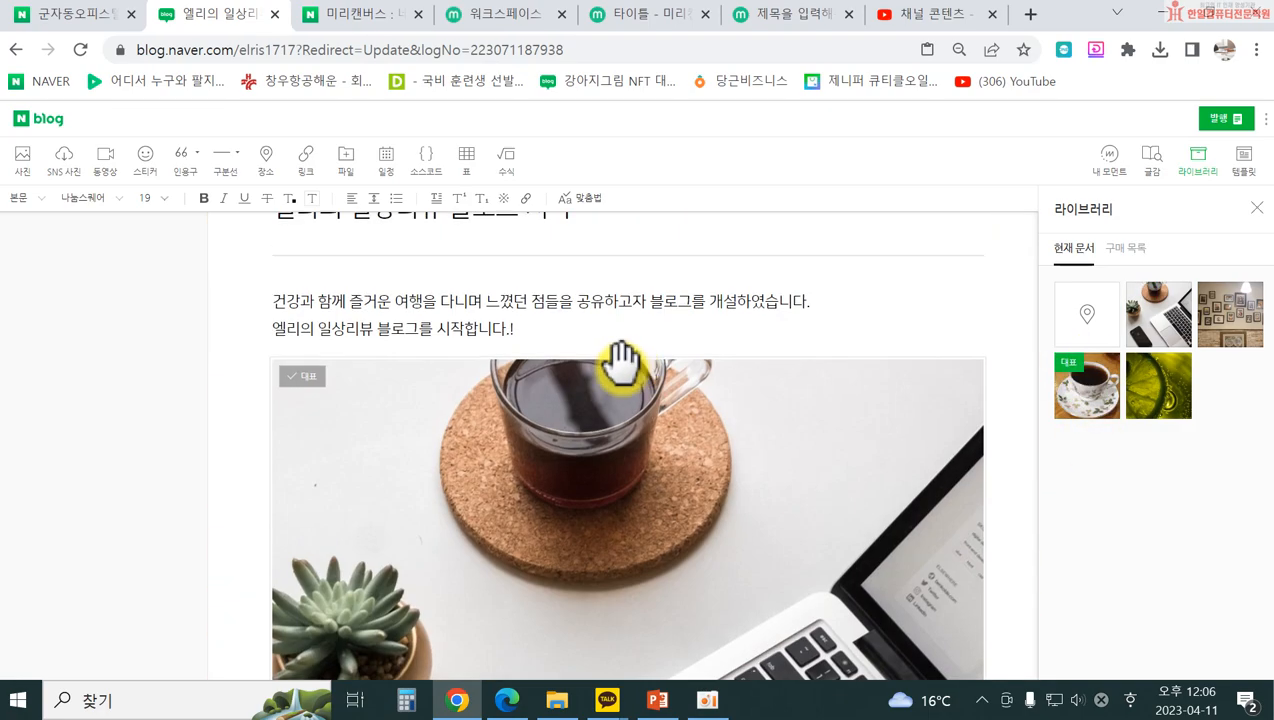
{"action": "scroll", "coordinate": [623, 412], "scroll_direction": "down", "scroll_amount": 10}
{"action": "scroll", "coordinate": [617, 437], "scroll_direction": "down", "scroll_amount": 2}
{"action": "scroll", "coordinate": [365, 460], "scroll_direction": "up", "scroll_amount": 4}
{"action": "scroll", "coordinate": [400, 360], "scroll_direction": "down", "scroll_amount": 4}
{"action": "scroll", "coordinate": [380, 350], "scroll_direction": "up", "scroll_amount": 2}
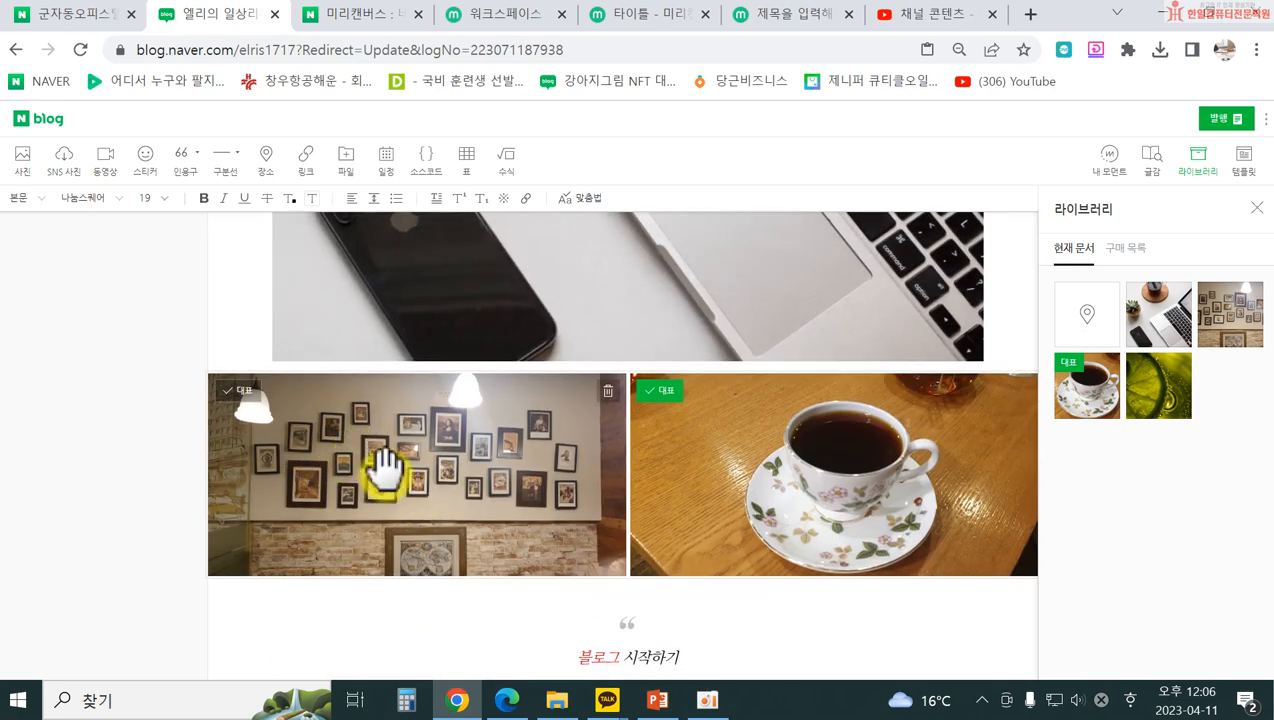
- Try the framed-picture wall photo as the representative image, then reassign the representative mark to the coffee cup photo
{"action": "left_click", "coordinate": [236, 392]}
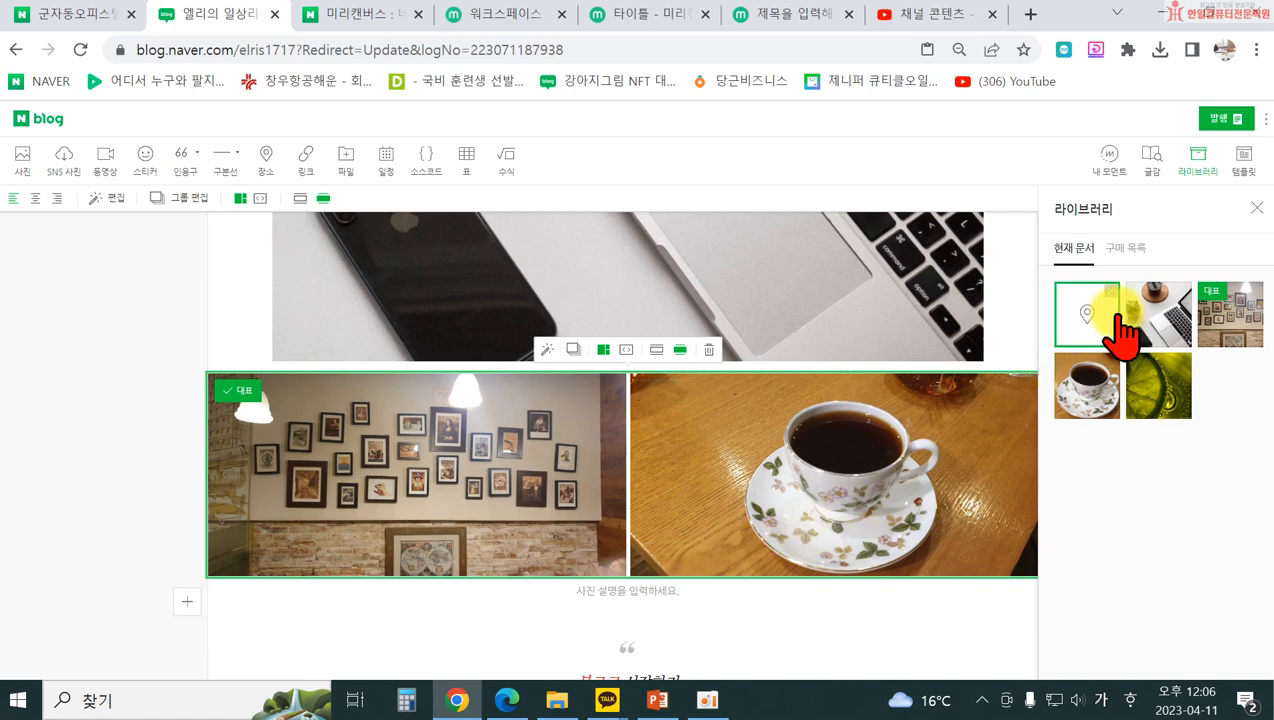
{"action": "left_click", "coordinate": [1158, 302]}
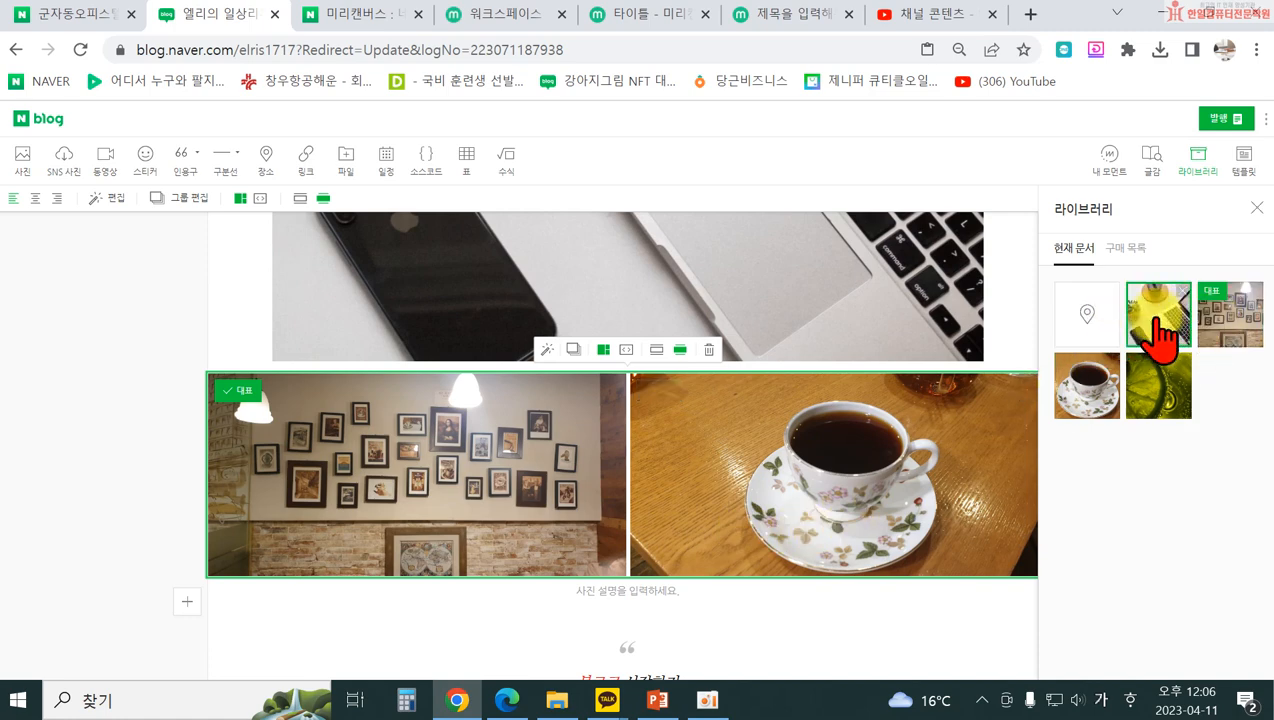
{"action": "left_click", "coordinate": [1240, 332]}
{"action": "mouse_move", "coordinate": [662, 468]}
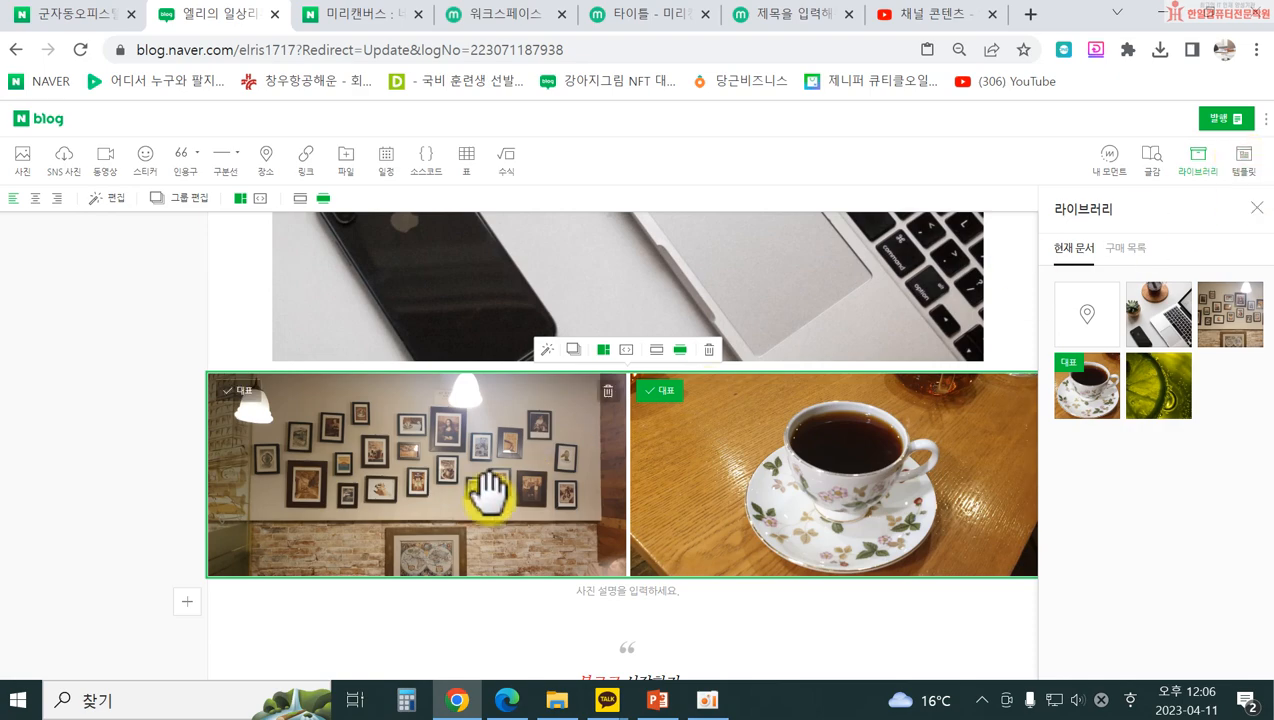
- Place the cursor below the lime product at the post's end and look through the 추천 템플릿 designs
{"action": "scroll", "coordinate": [350, 610], "scroll_direction": "down", "scroll_amount": 5}
{"action": "scroll", "coordinate": [478, 520], "scroll_direction": "down", "scroll_amount": 15}
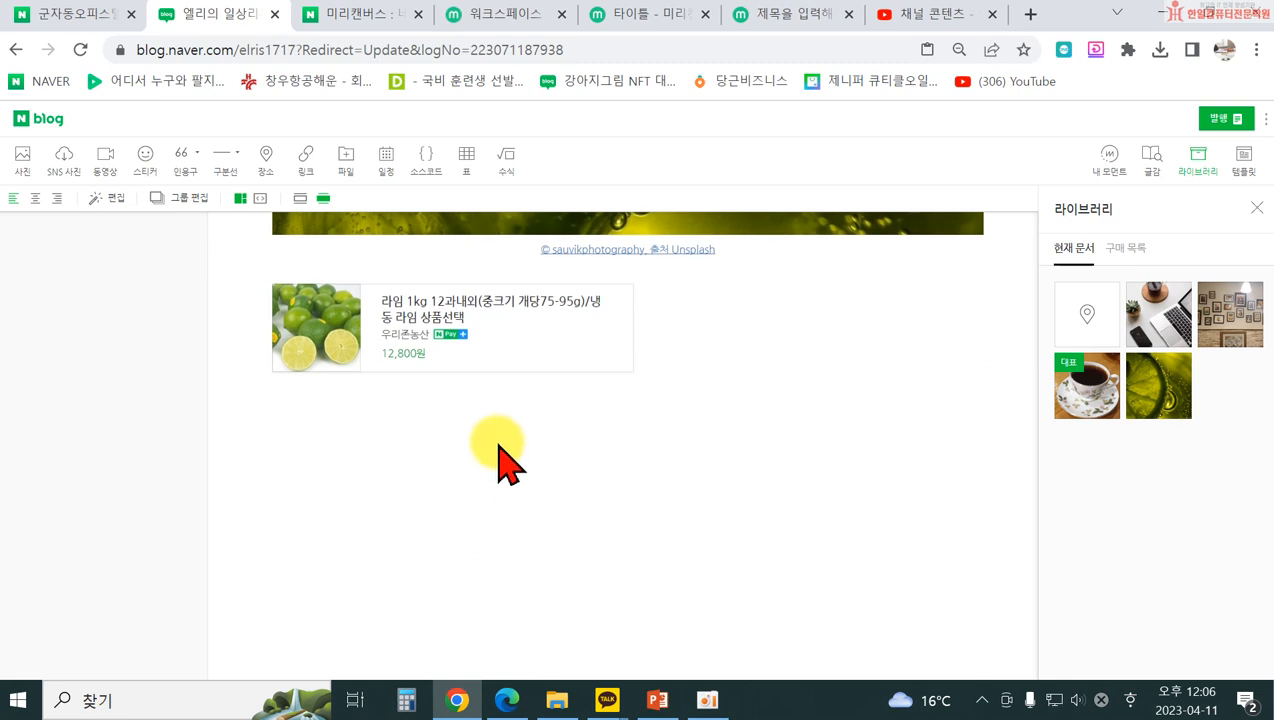
{"action": "left_click", "coordinate": [492, 440]}
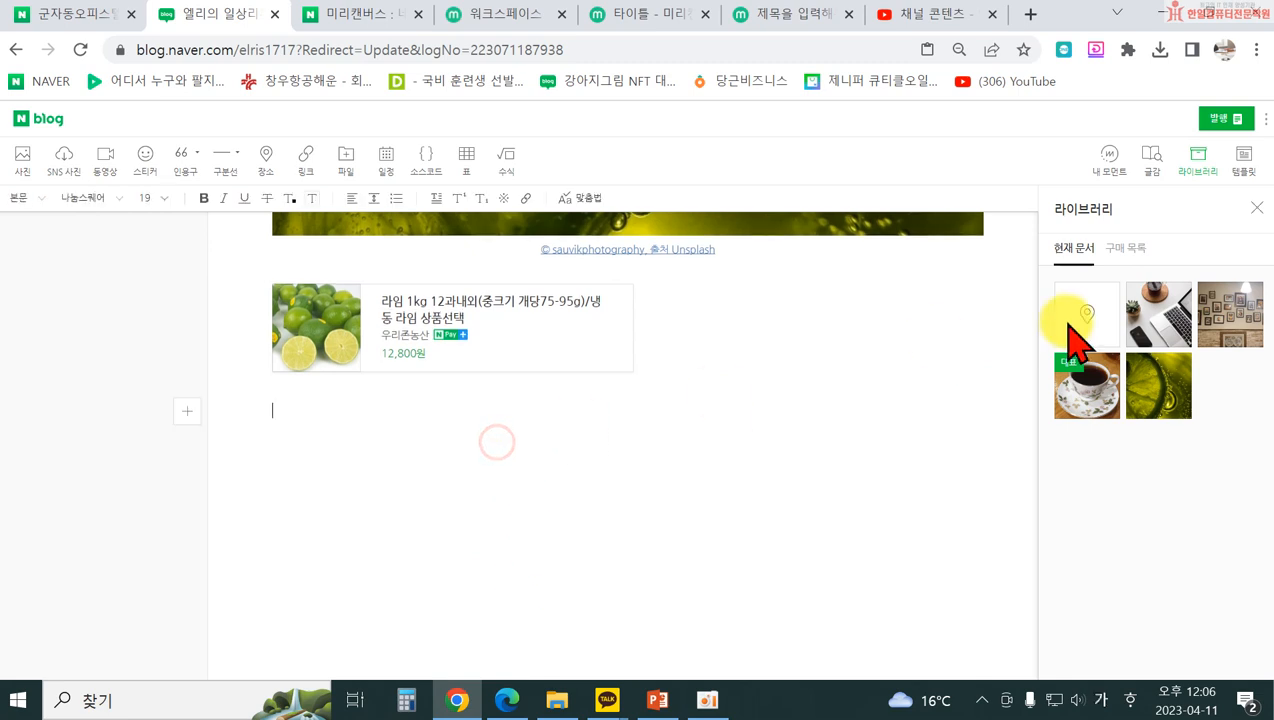
{"action": "left_click", "coordinate": [1247, 168]}
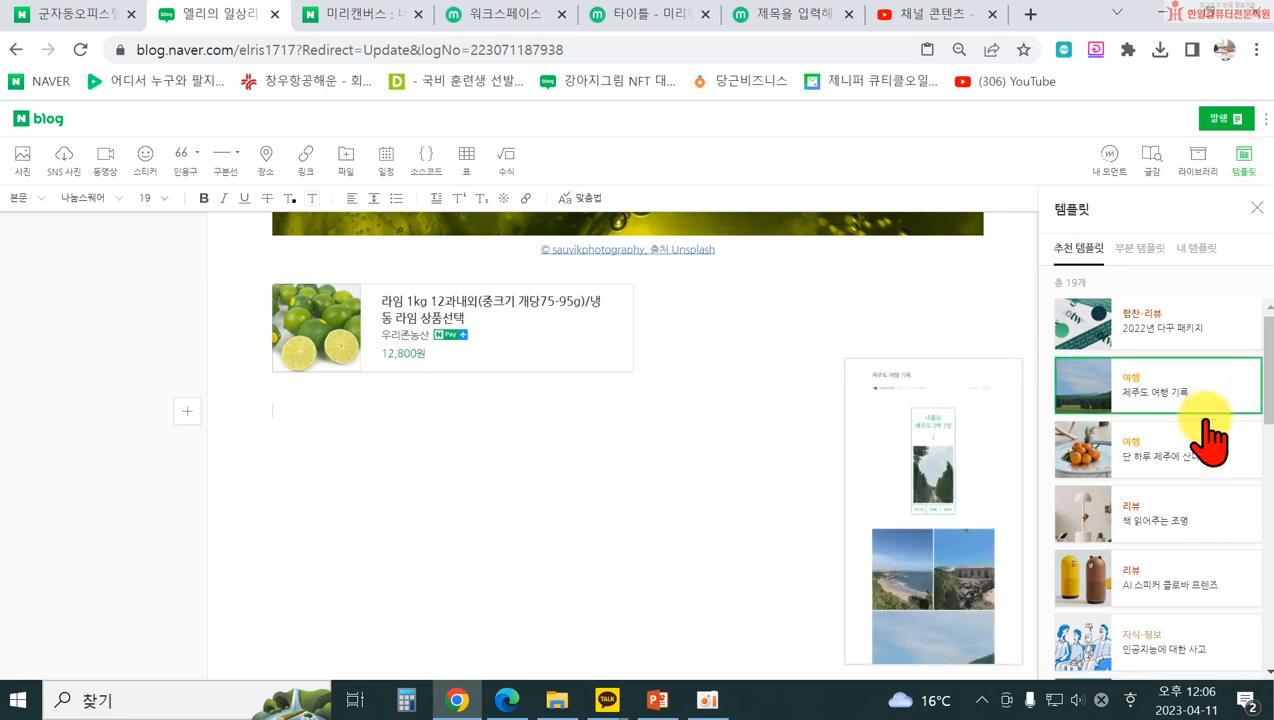
{"action": "scroll", "coordinate": [1205, 425], "scroll_direction": "down", "scroll_amount": 5}
{"action": "scroll", "coordinate": [1195, 410], "scroll_direction": "down", "scroll_amount": 4}
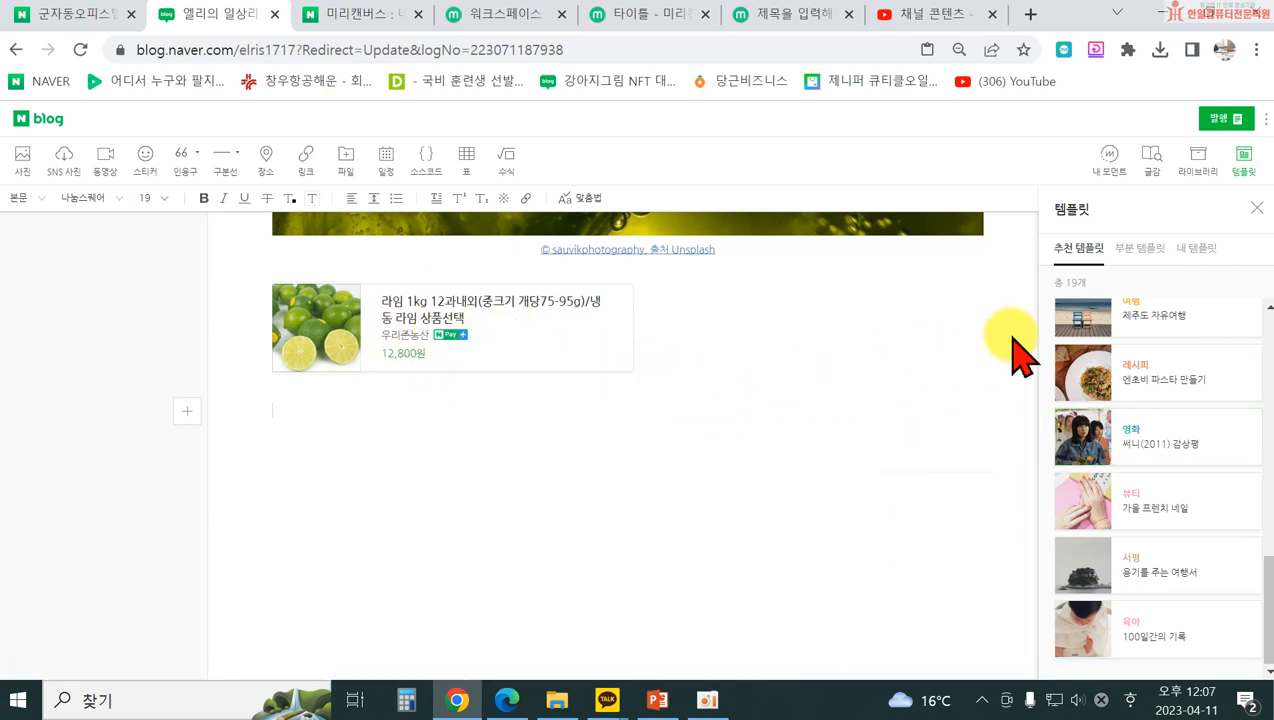
{"action": "mouse_move", "coordinate": [1128, 390]}
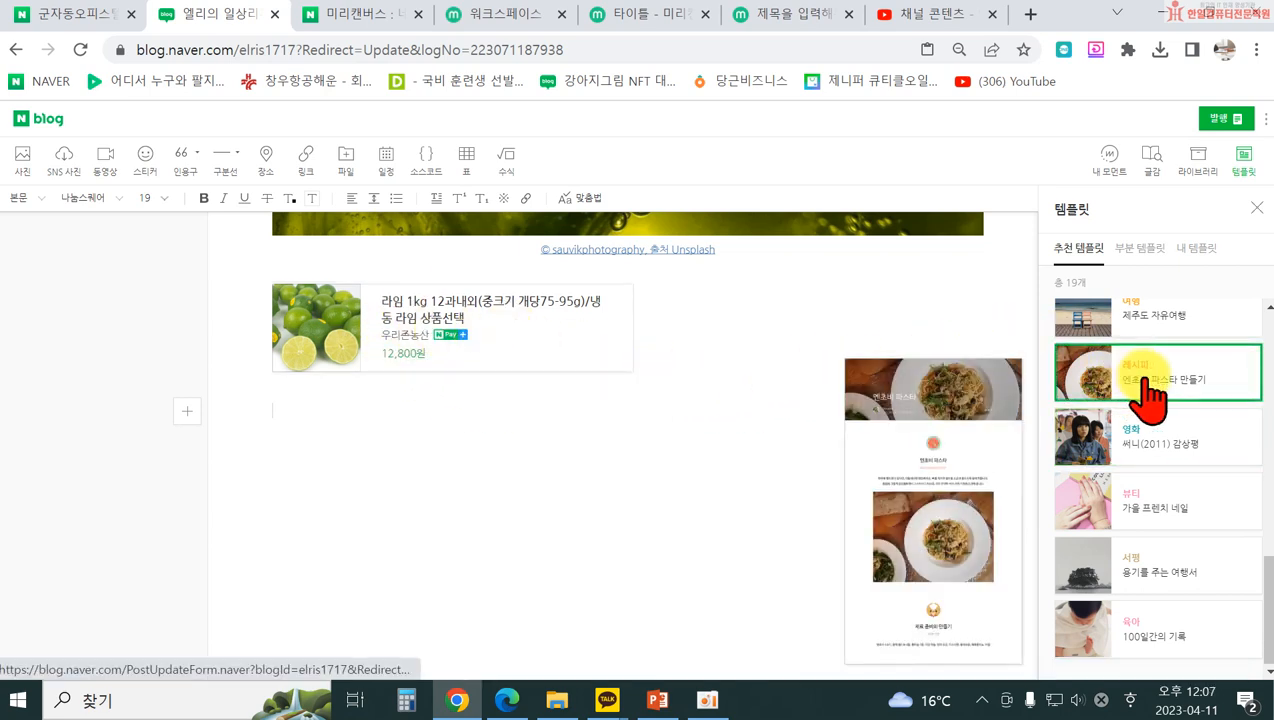
- Apply the 엔초비 파스타 만들기 recipe template to the post, view it up to its title and close 템플릿
{"action": "left_click", "coordinate": [1150, 395]}
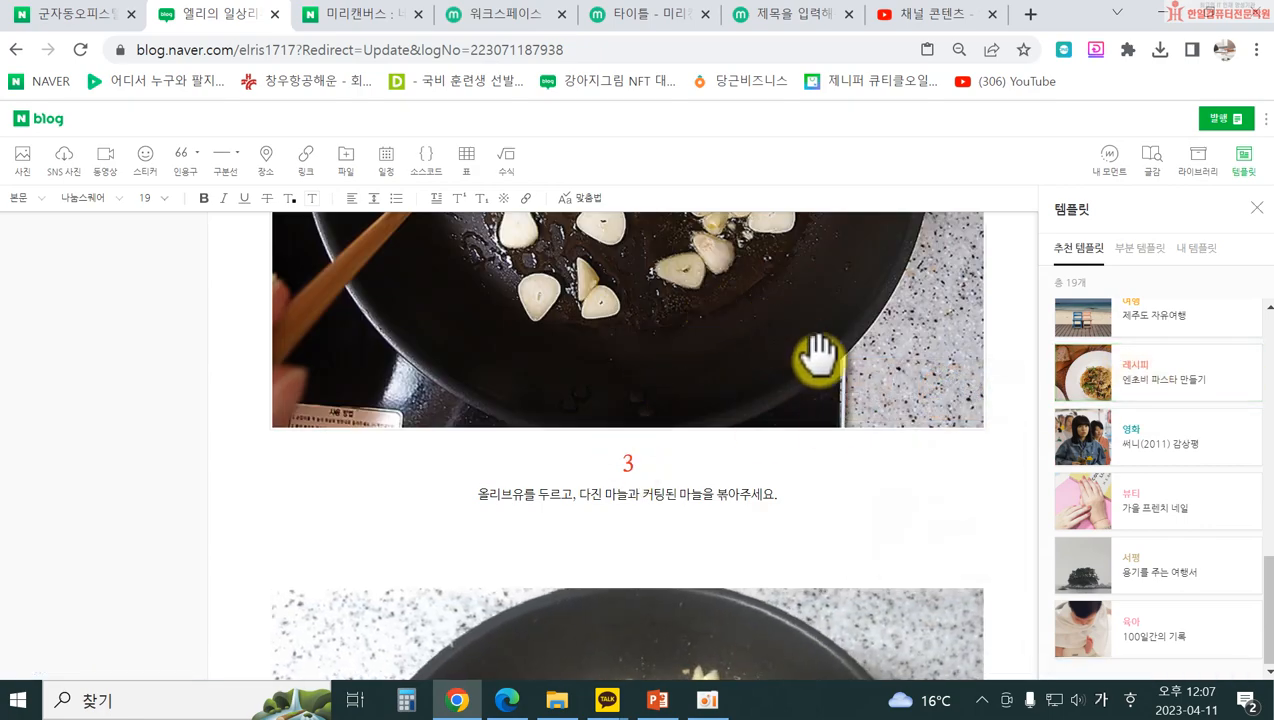
{"action": "scroll", "coordinate": [818, 358], "scroll_direction": "up", "scroll_amount": 10}
{"action": "scroll", "coordinate": [655, 455], "scroll_direction": "up", "scroll_amount": 10}
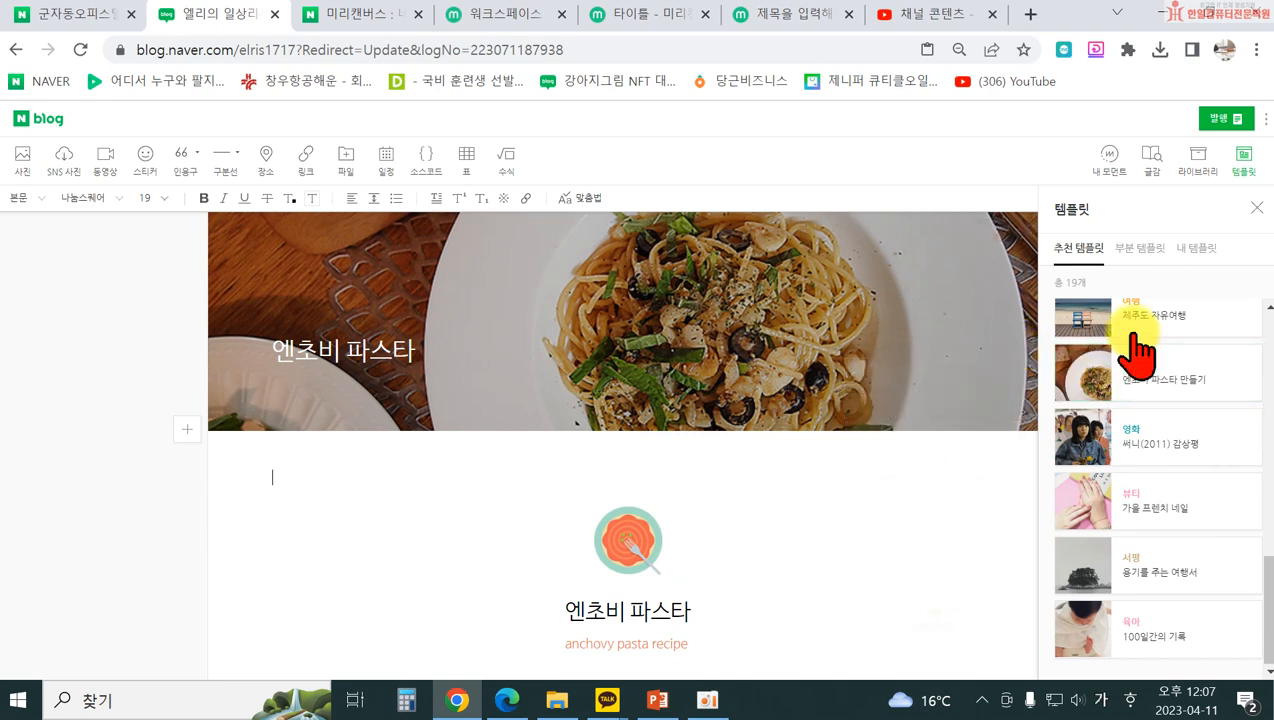
{"action": "left_click", "coordinate": [1255, 212]}
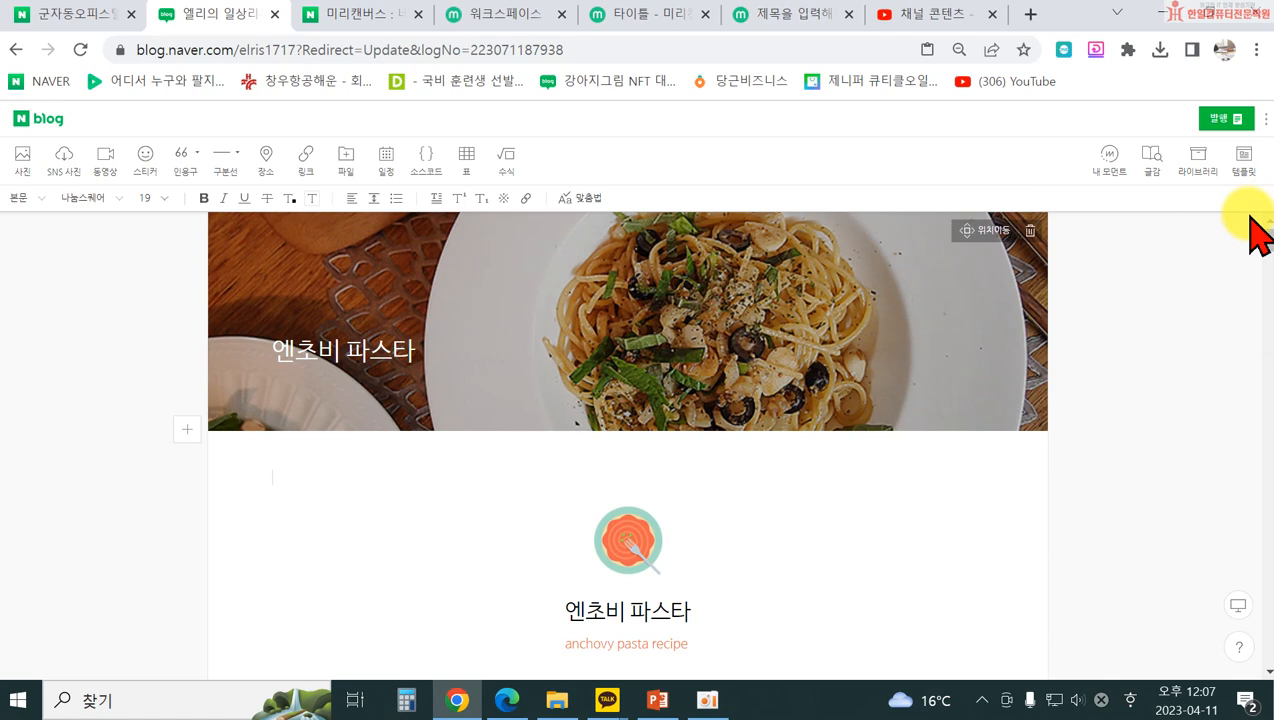
- View the saved templates in 내 템플릿 and undo the applied 엔초비 파스타 만들기 template
{"action": "left_click", "coordinate": [1246, 170]}
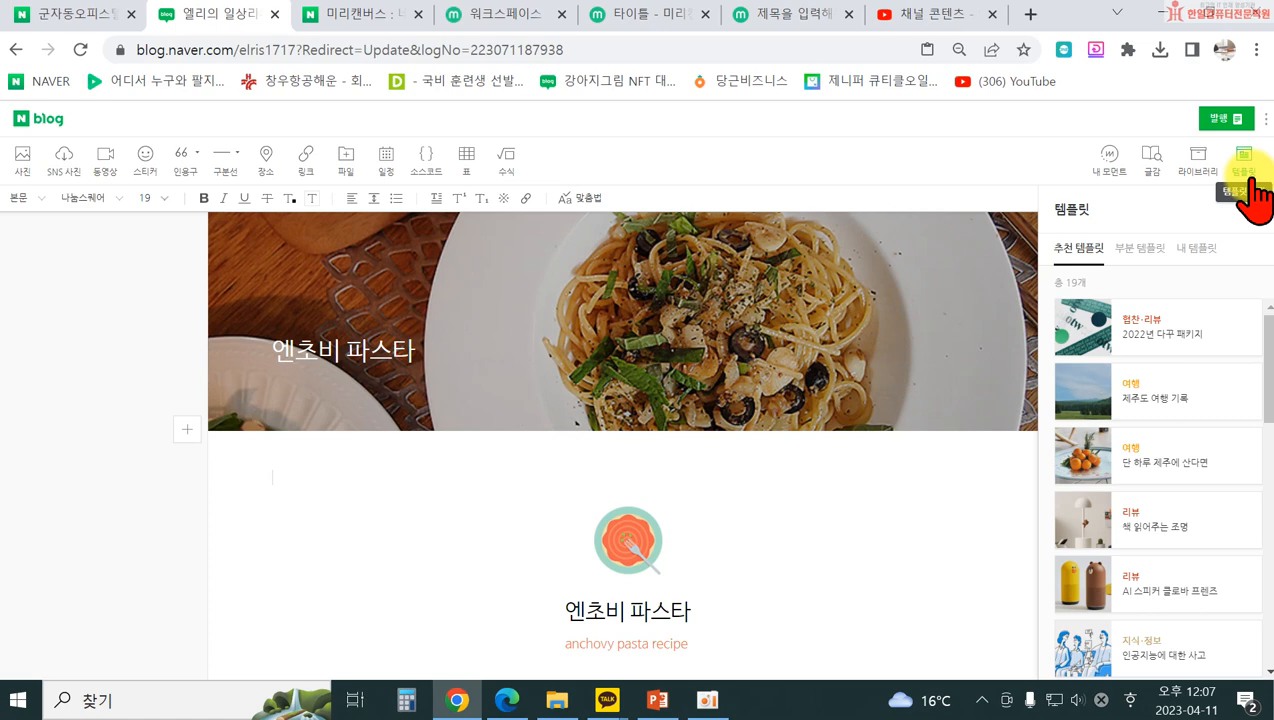
{"action": "left_click", "coordinate": [1197, 248]}
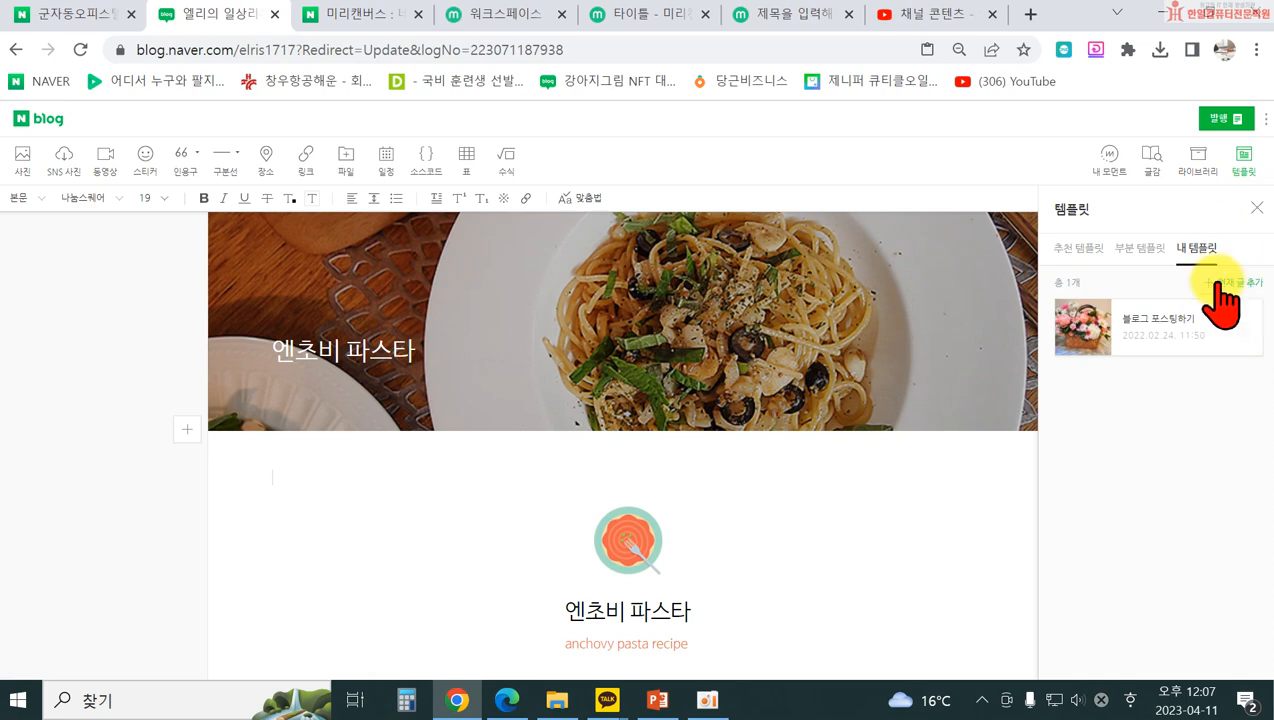
{"action": "left_click", "coordinate": [117, 358]}
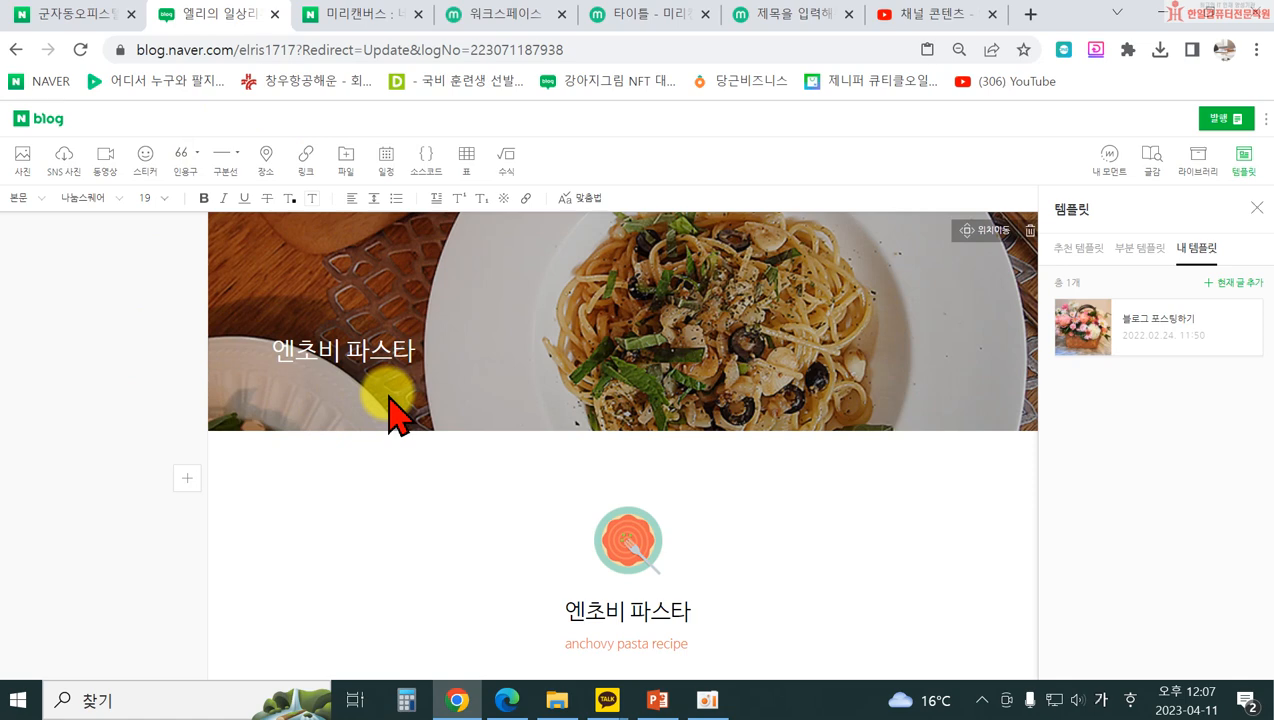
{"action": "scroll", "coordinate": [395, 410], "scroll_direction": "down", "scroll_amount": 5}
{"action": "left_click", "coordinate": [483, 404]}
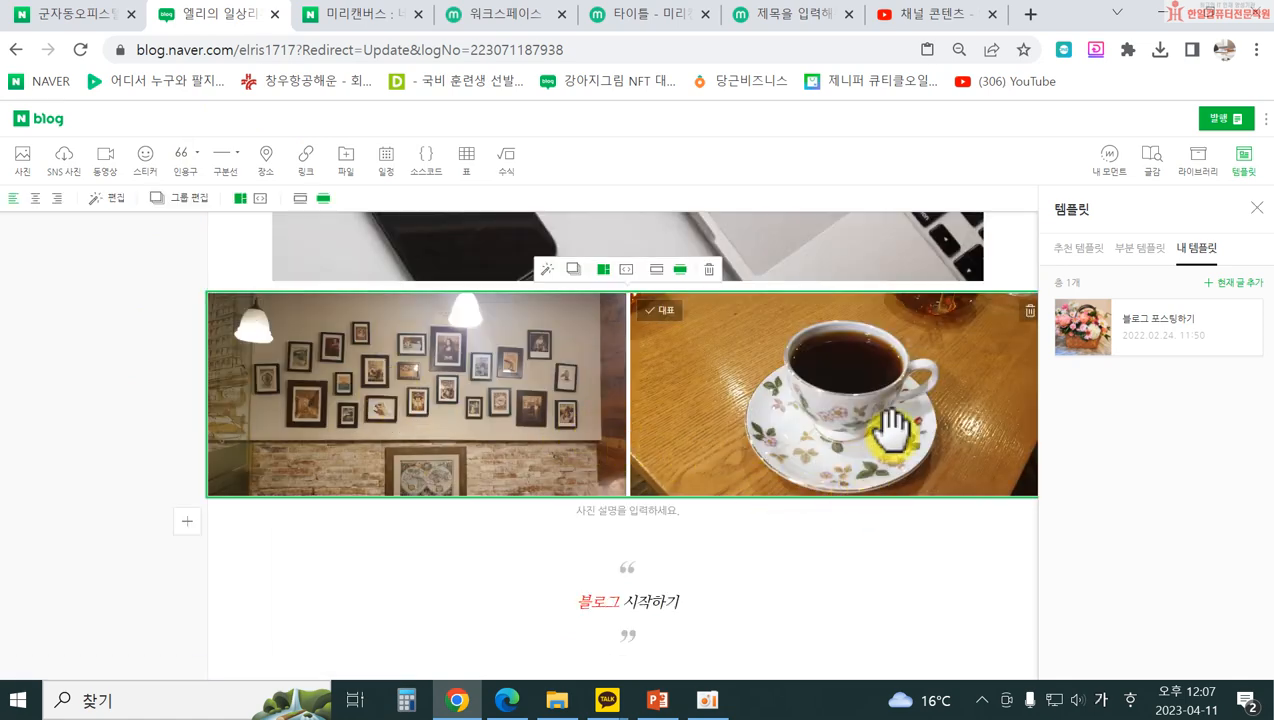
{"action": "left_click", "coordinate": [1258, 212]}
- Set the two introduction lines below the post title to the 다시시작해 font at size 24
{"action": "scroll", "coordinate": [816, 350], "scroll_direction": "down", "scroll_amount": 3}
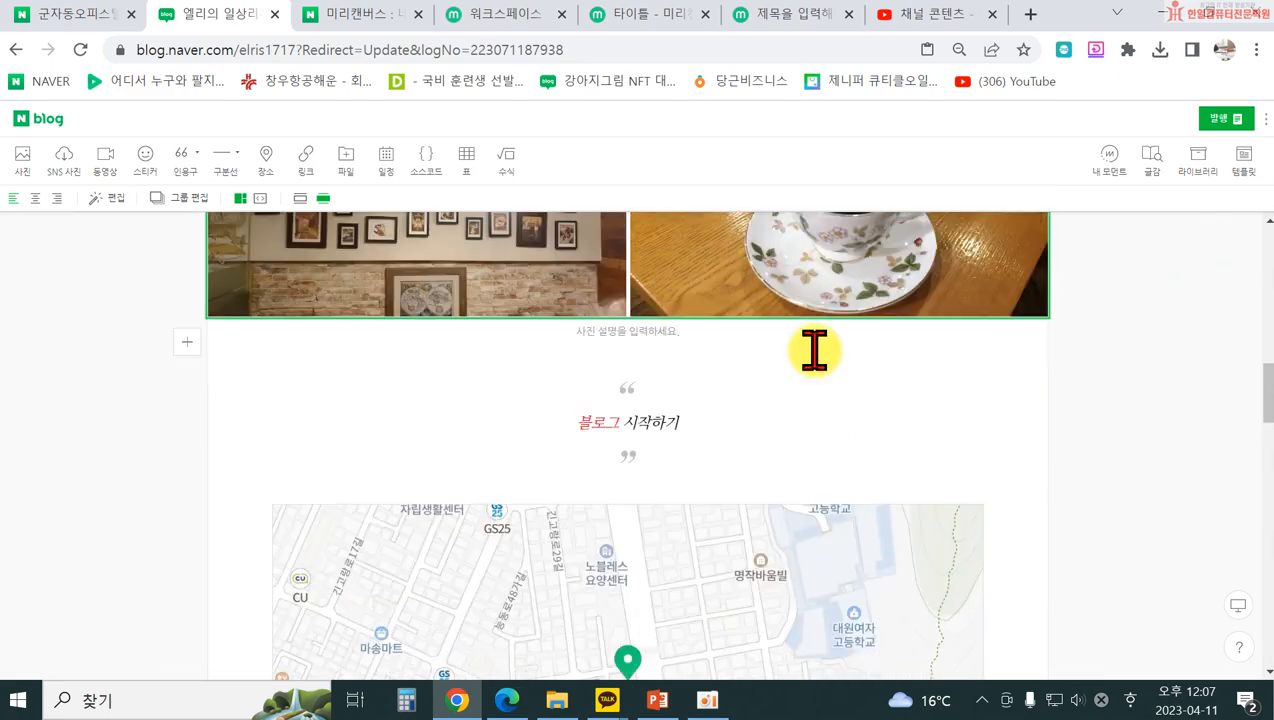
{"action": "scroll", "coordinate": [700, 385], "scroll_direction": "down", "scroll_amount": 2}
{"action": "scroll", "coordinate": [284, 415], "scroll_direction": "up", "scroll_amount": 10}
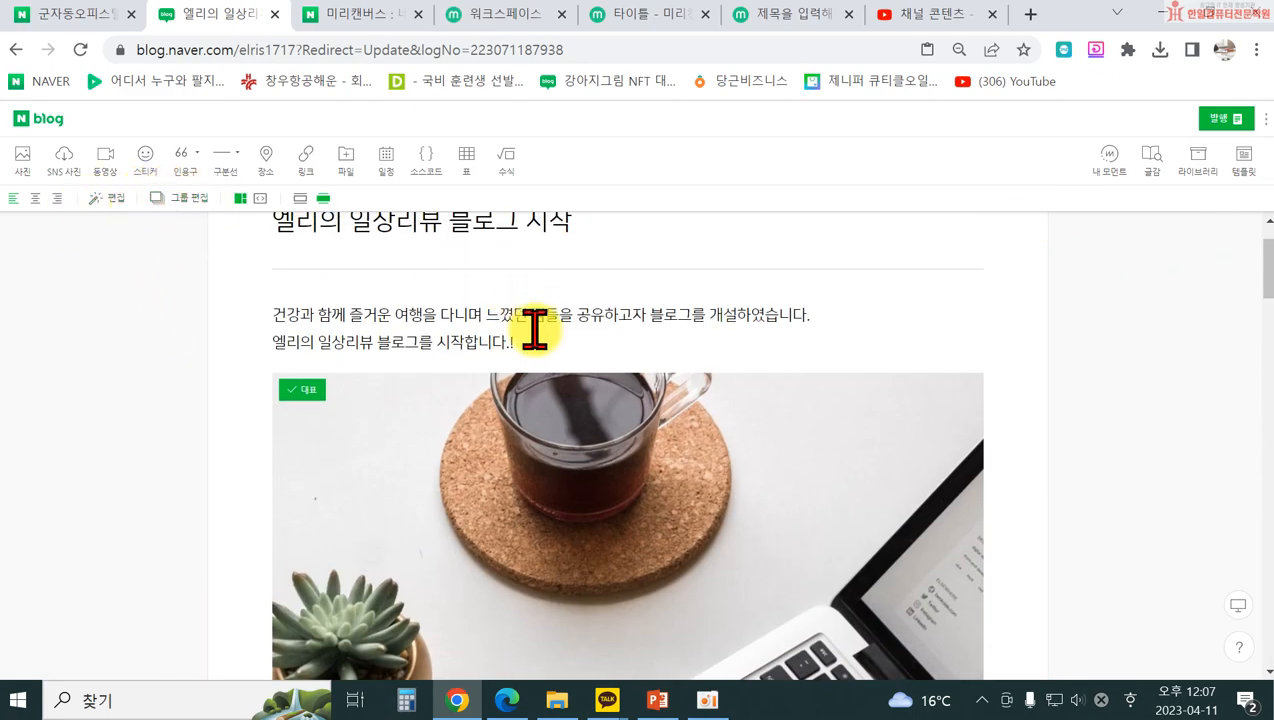
{"action": "scroll", "coordinate": [368, 375], "scroll_direction": "up", "scroll_amount": 1}
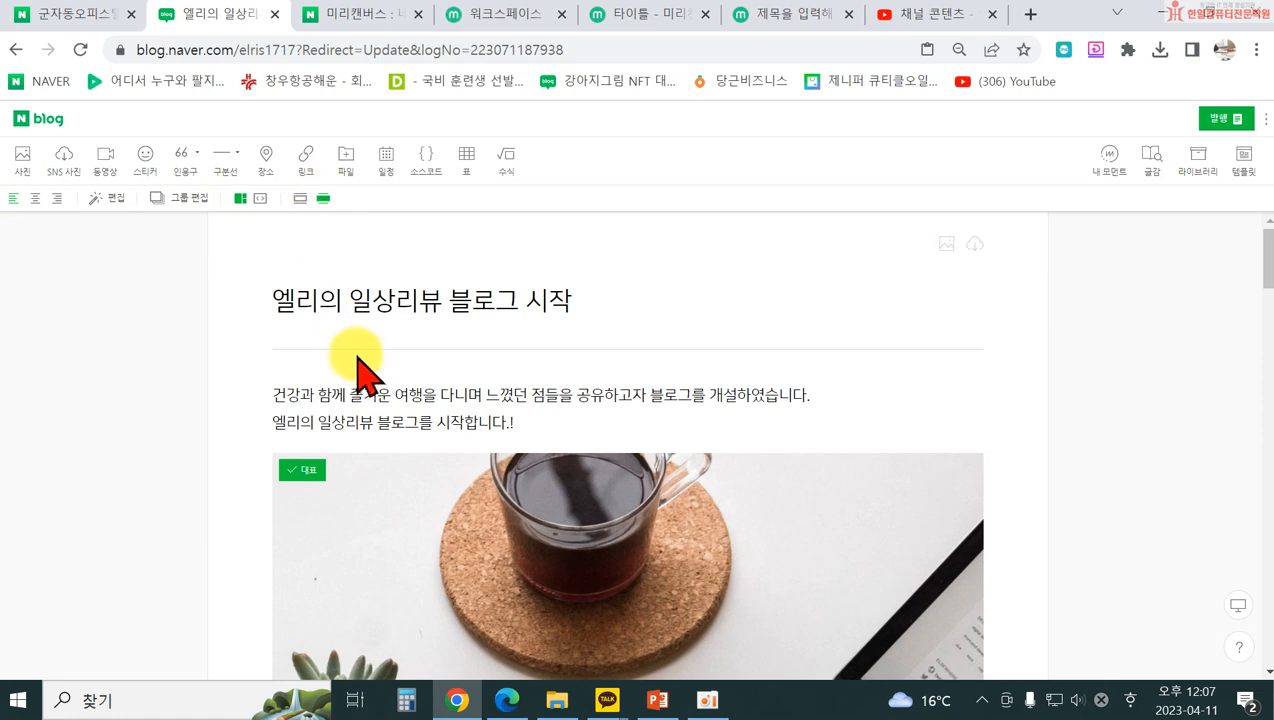
{"action": "left_click", "coordinate": [321, 398]}
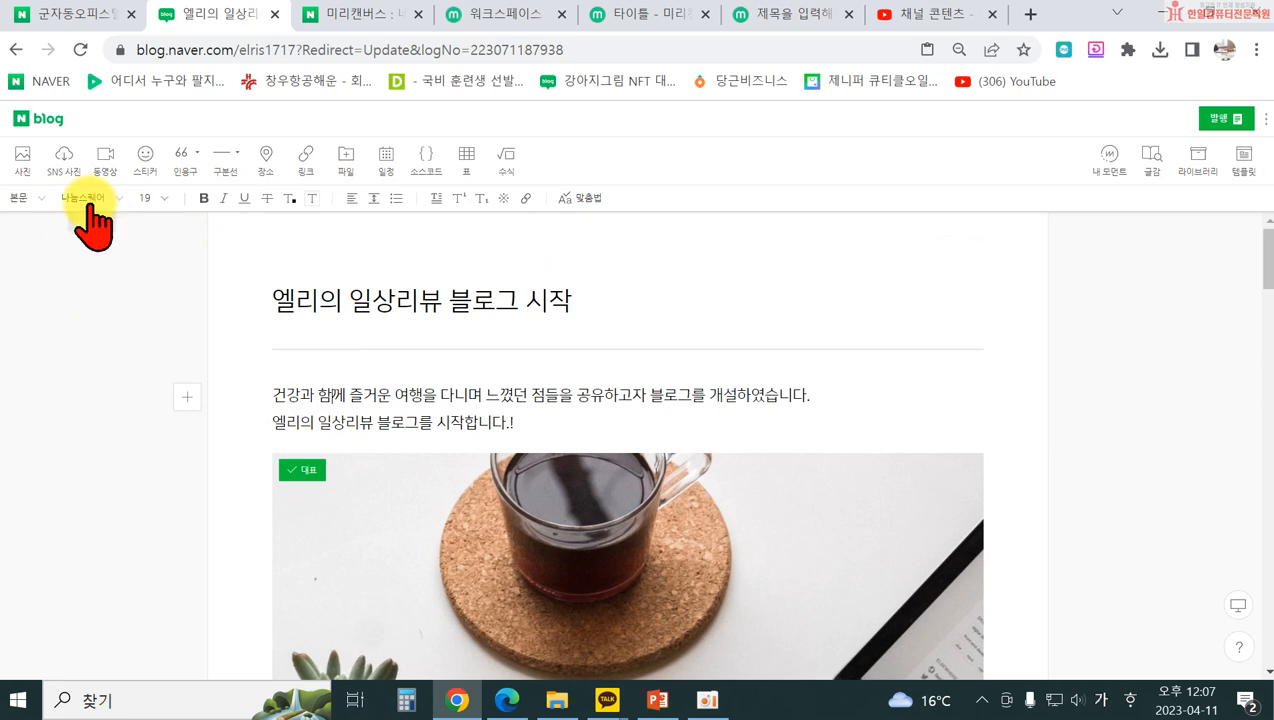
{"action": "left_click_drag", "start_coordinate": [248, 396], "coordinate": [560, 432]}
{"action": "left_click", "coordinate": [62, 204]}
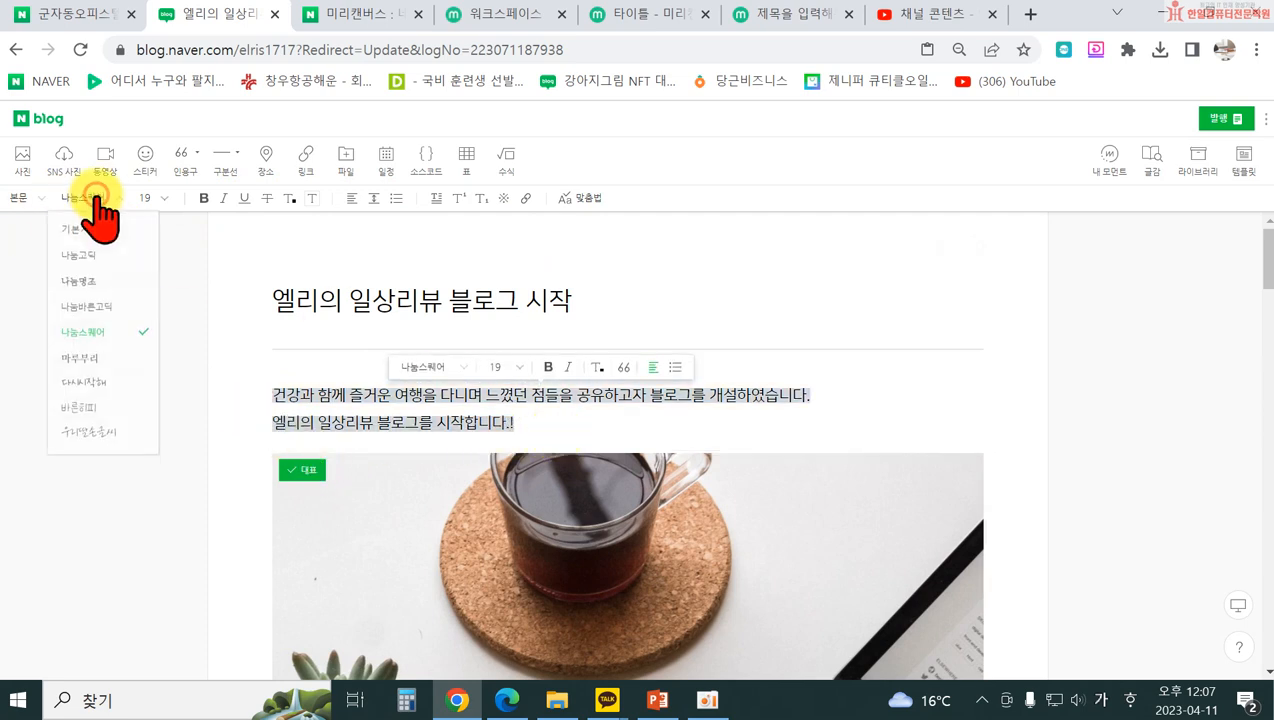
{"action": "left_click", "coordinate": [88, 384]}
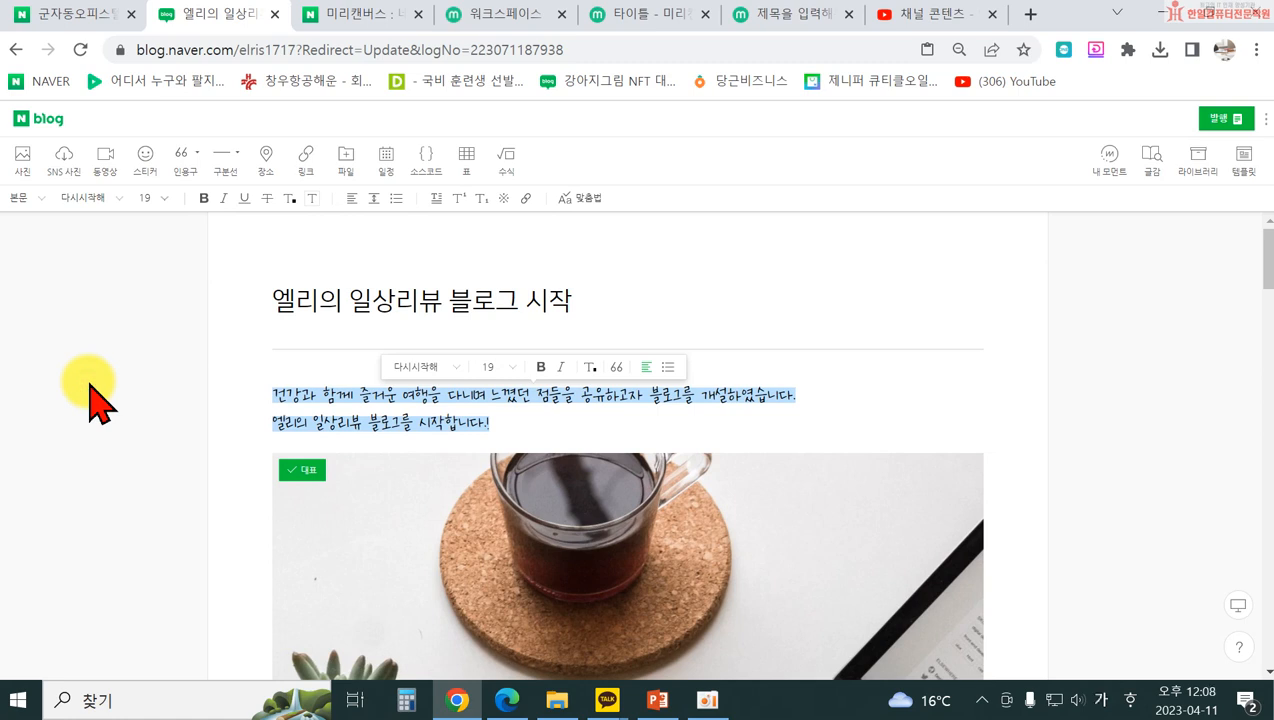
{"action": "left_click", "coordinate": [152, 199]}
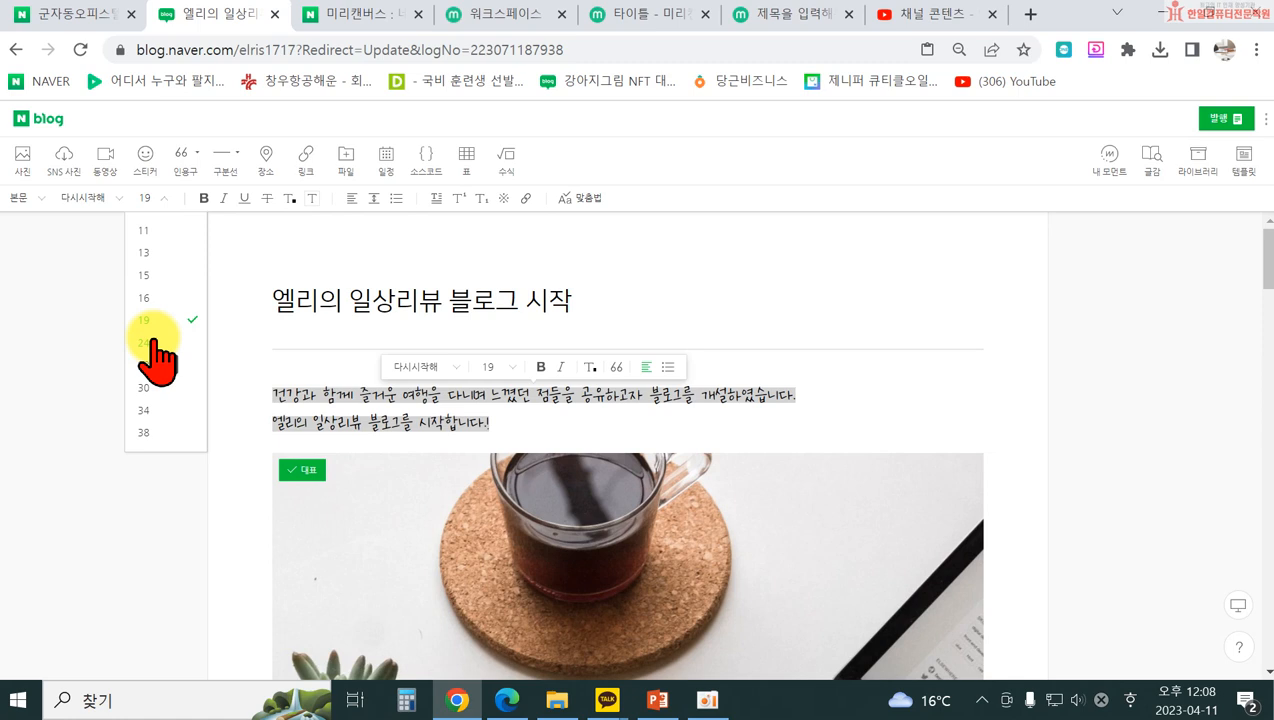
{"action": "left_click", "coordinate": [152, 342]}
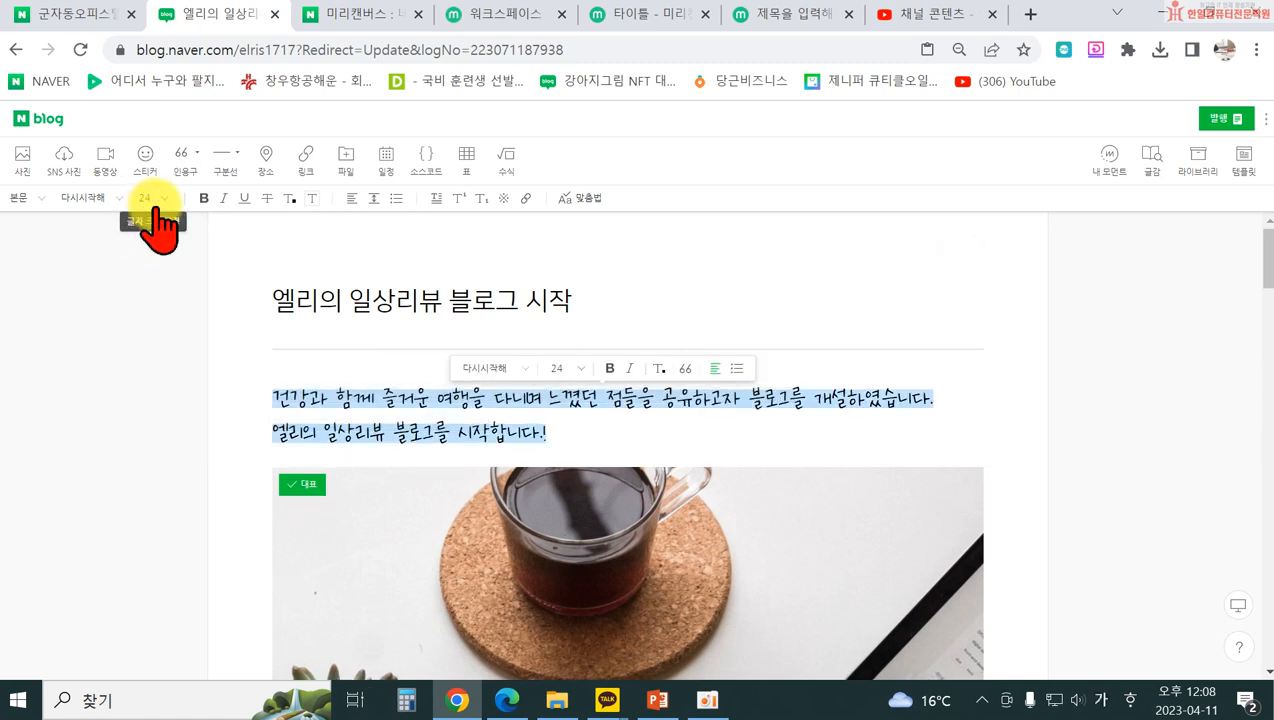
- Select the word 건강 at the start of the first introduction line
{"action": "mouse_move", "coordinate": [284, 398]}
{"action": "left_mouse_down"}
{"action": "mouse_move", "coordinate": [264, 398]}
{"action": "mouse_move", "coordinate": [306, 398]}
{"action": "left_mouse_up"}
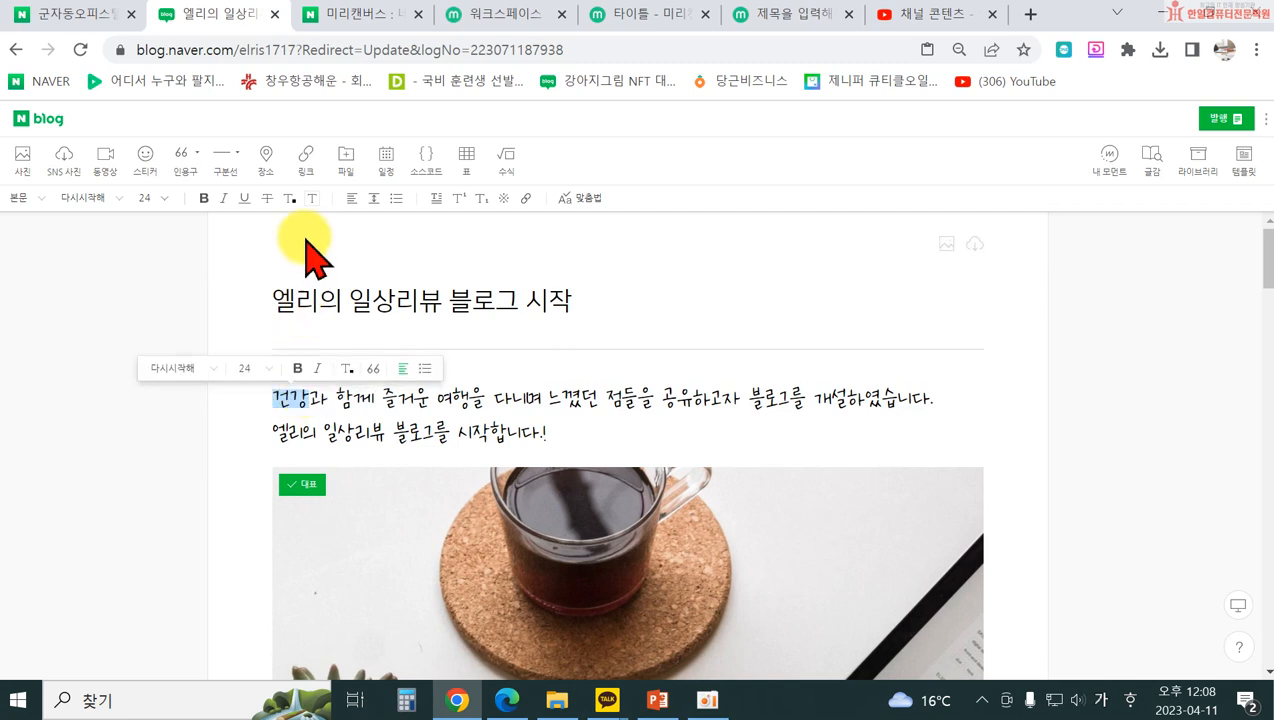
- Give the word 건강 in the first body line a blue text color and a yellow background color
{"action": "left_click", "coordinate": [204, 198]}
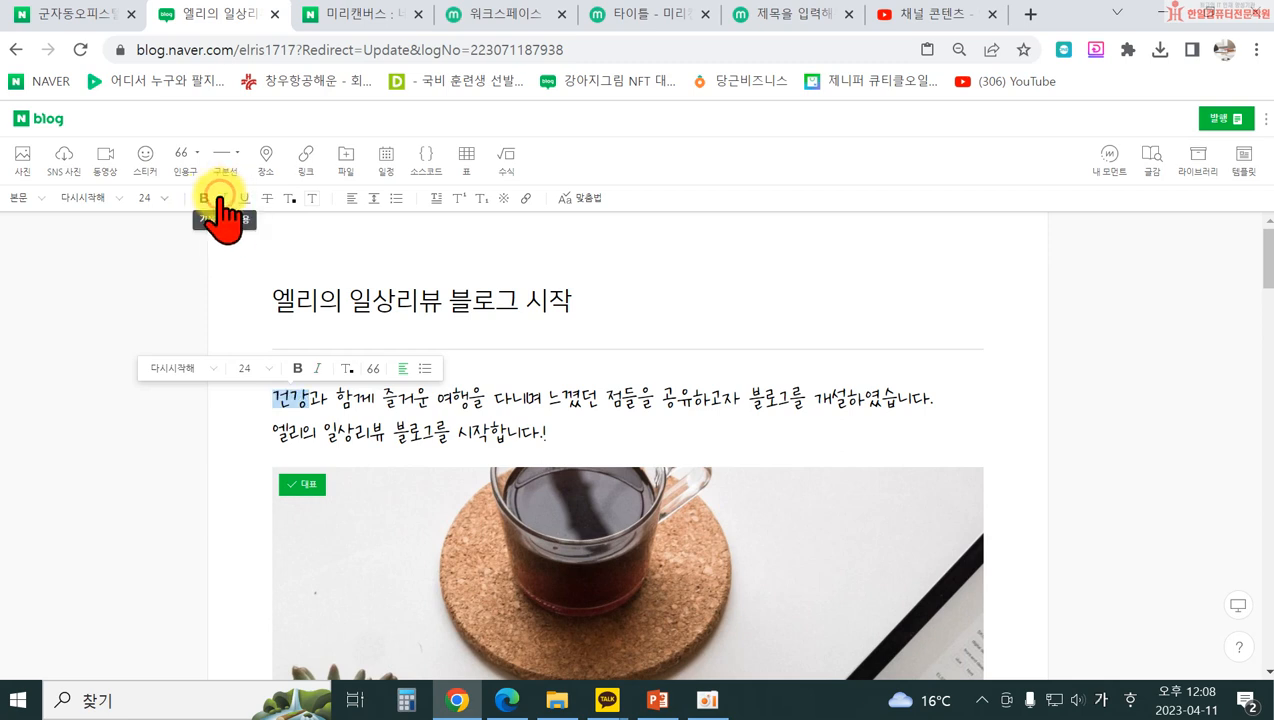
{"action": "left_click", "coordinate": [221, 196]}
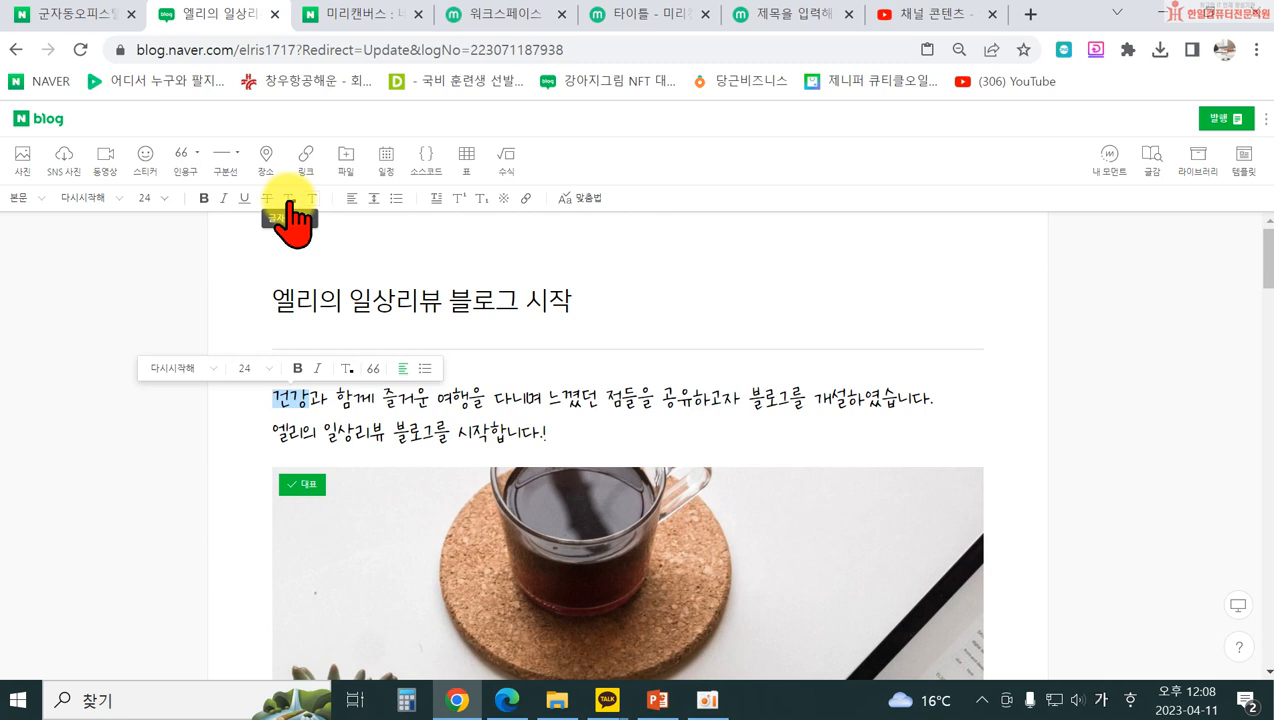
{"action": "left_click", "coordinate": [289, 198]}
{"action": "left_click", "coordinate": [304, 316]}
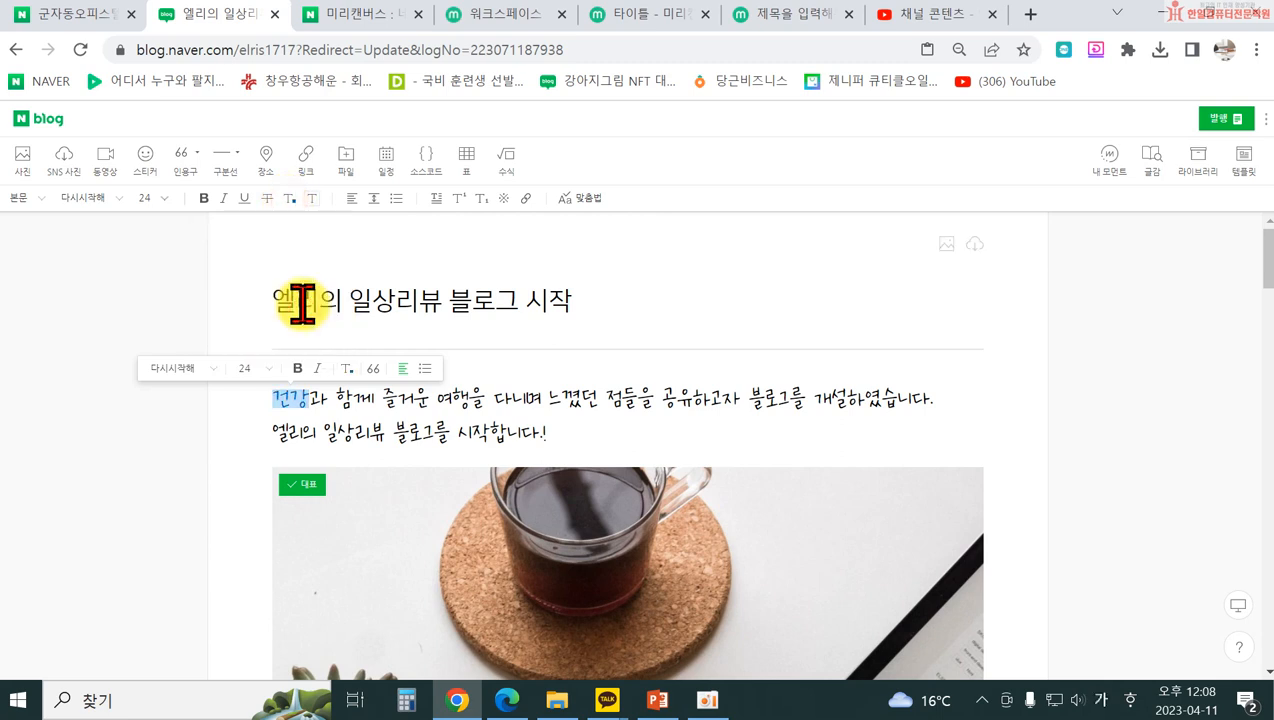
{"action": "left_click", "coordinate": [313, 200]}
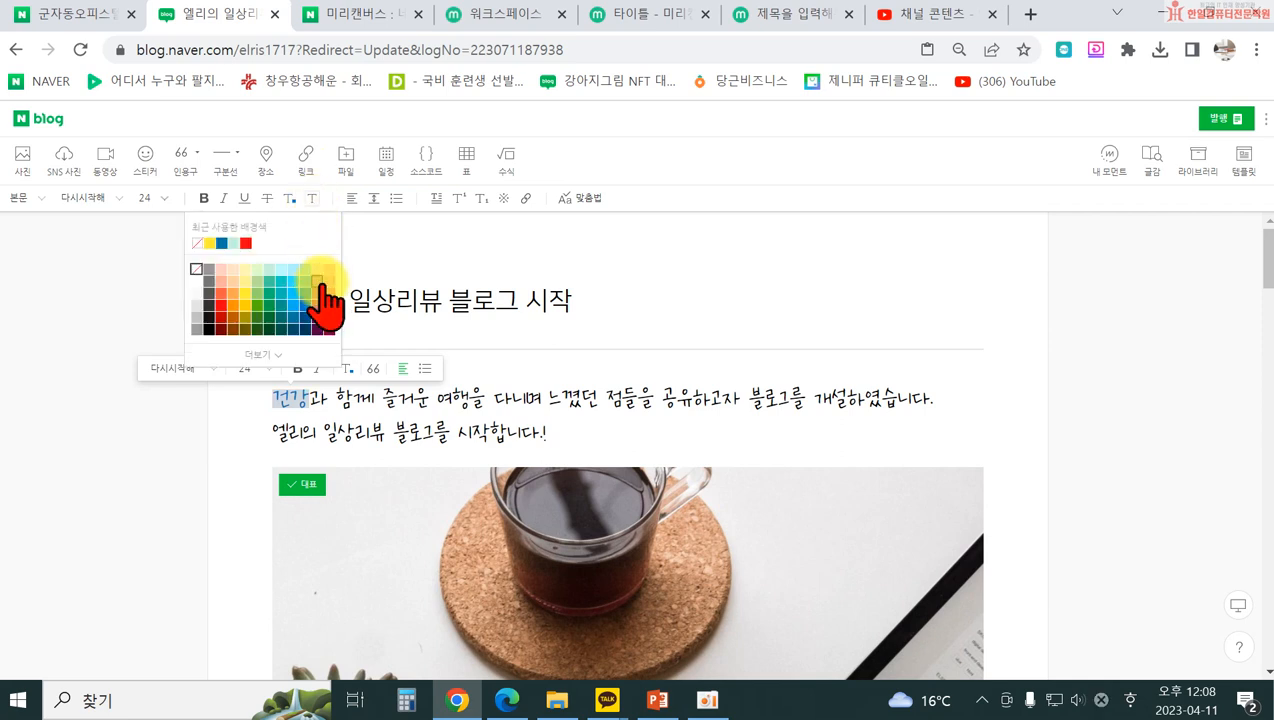
{"action": "left_click", "coordinate": [248, 282]}
{"action": "left_click", "coordinate": [498, 421]}
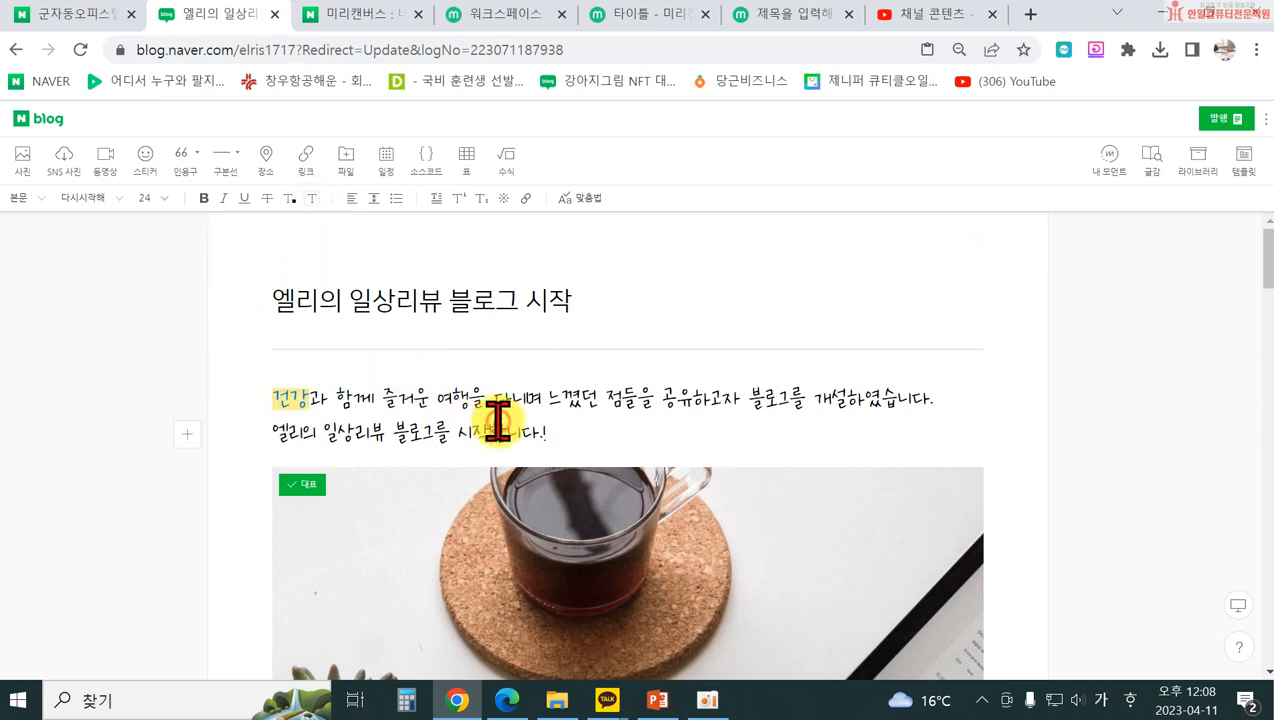
{"action": "left_click", "coordinate": [372, 198]}
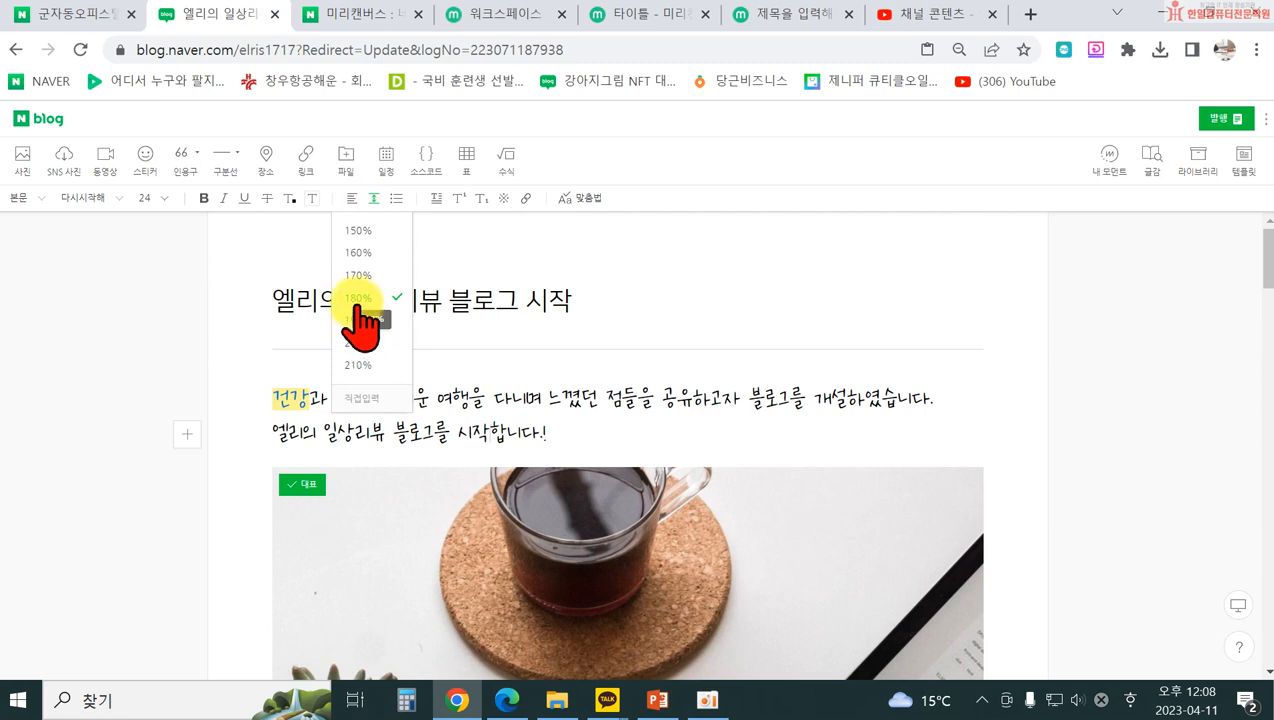
{"action": "left_click", "coordinate": [562, 398]}
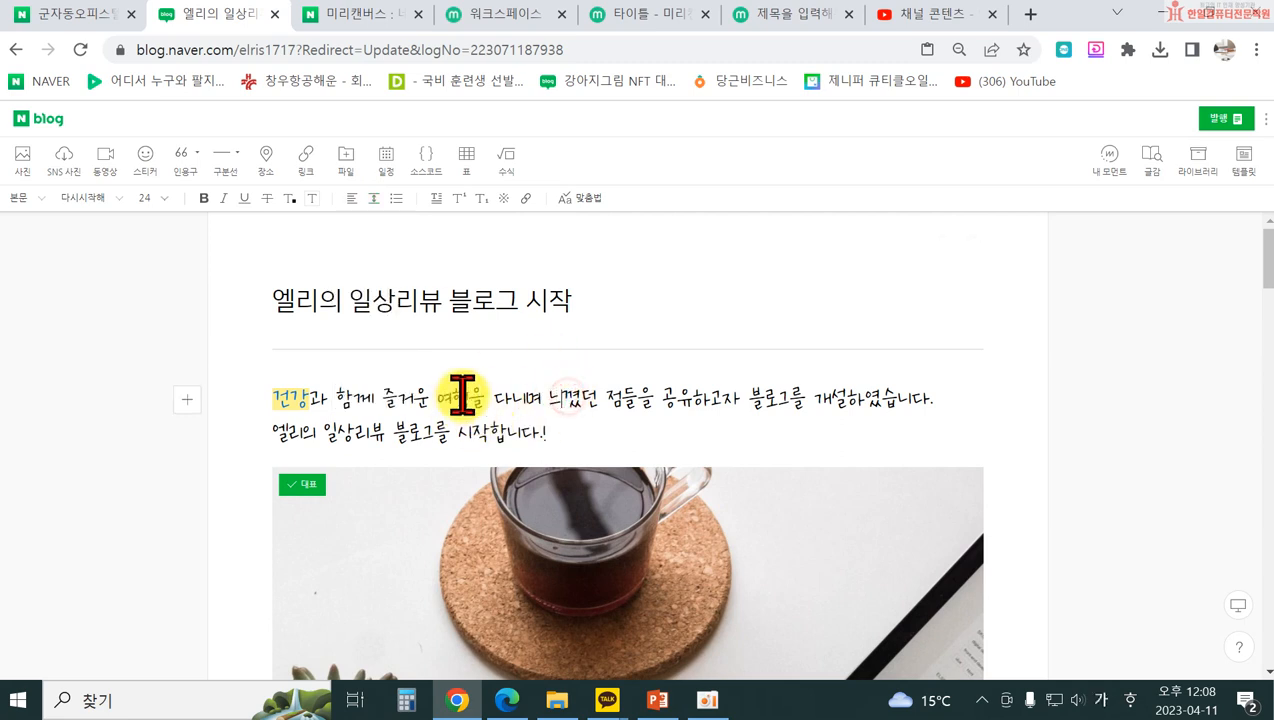
{"action": "left_click", "coordinate": [395, 200]}
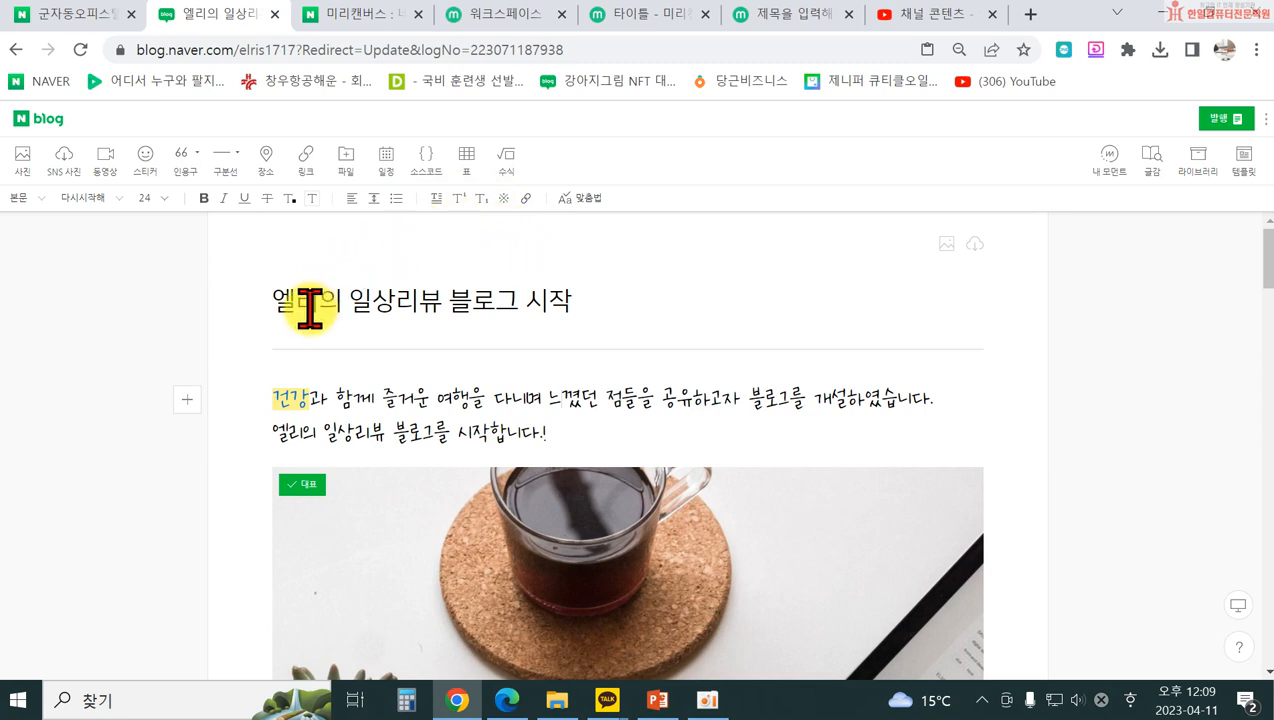
{"action": "left_click_drag", "start_coordinate": [320, 300], "coordinate": [342, 300]}
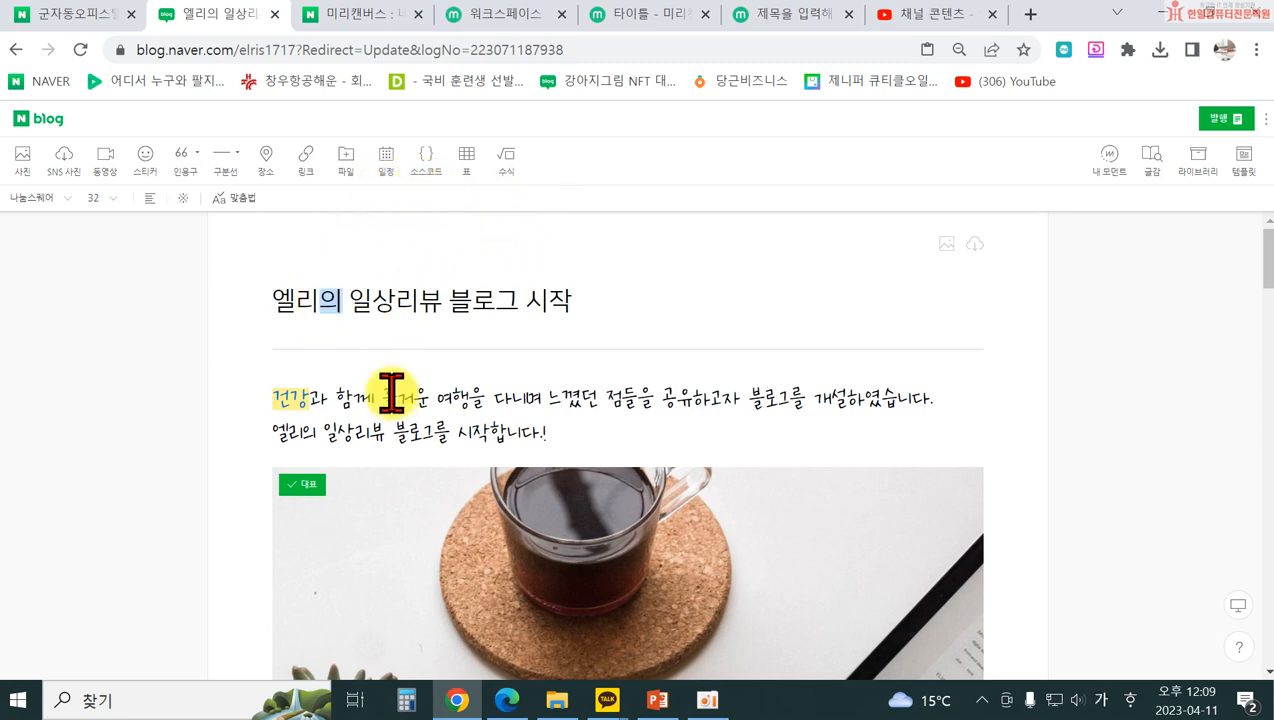
- Try subscript formatting on the character 과 that follows 건강, and remove it again
{"action": "left_click_drag", "start_coordinate": [313, 400], "coordinate": [330, 398]}
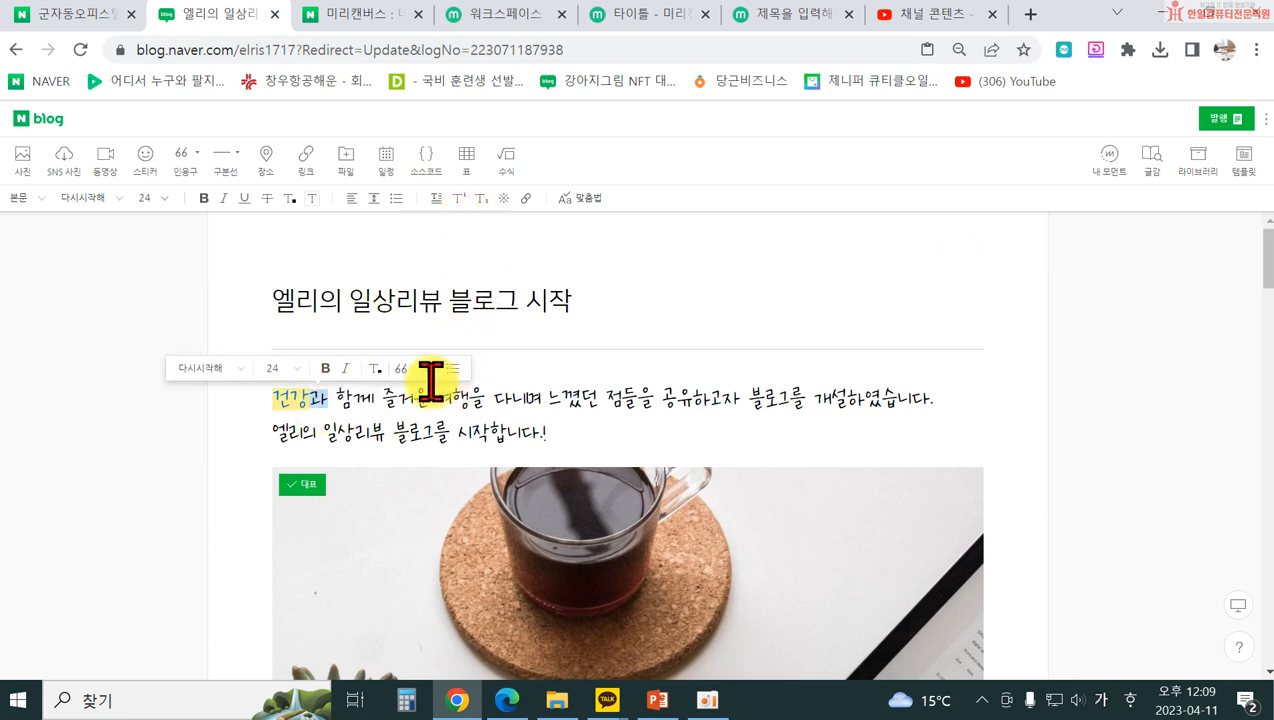
{"action": "left_click", "coordinate": [478, 198]}
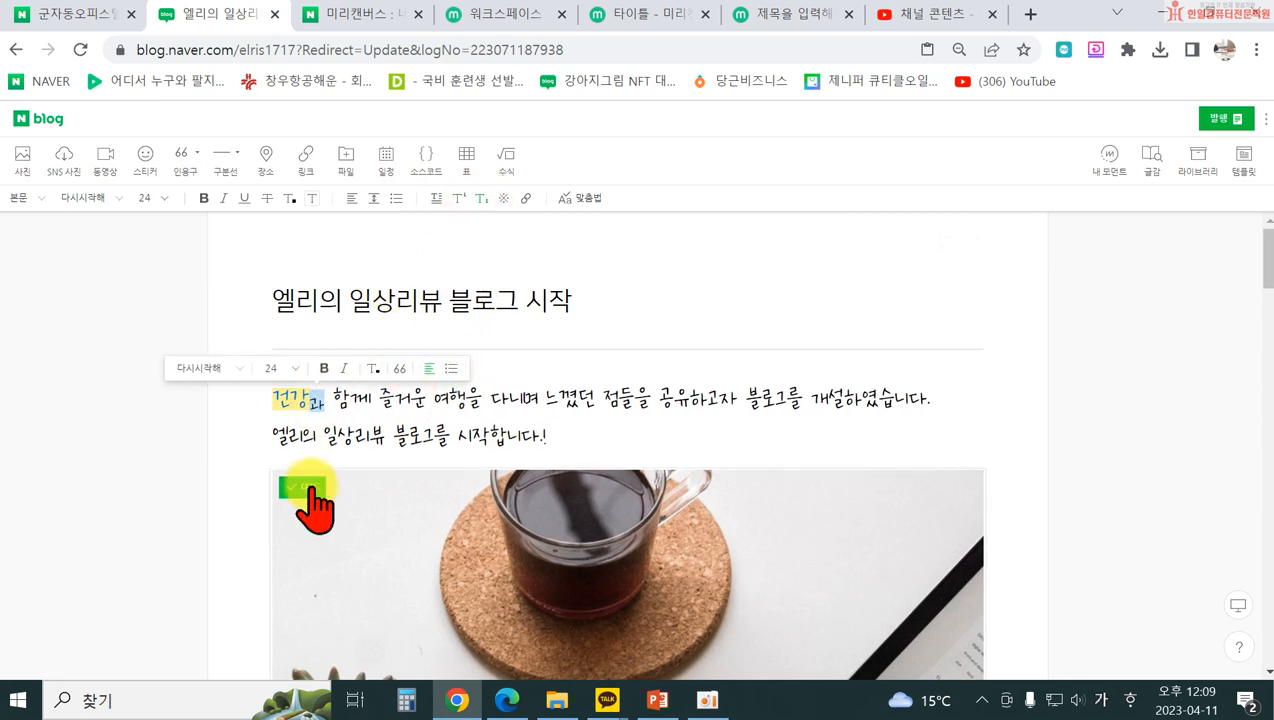
{"action": "left_click", "coordinate": [478, 198]}
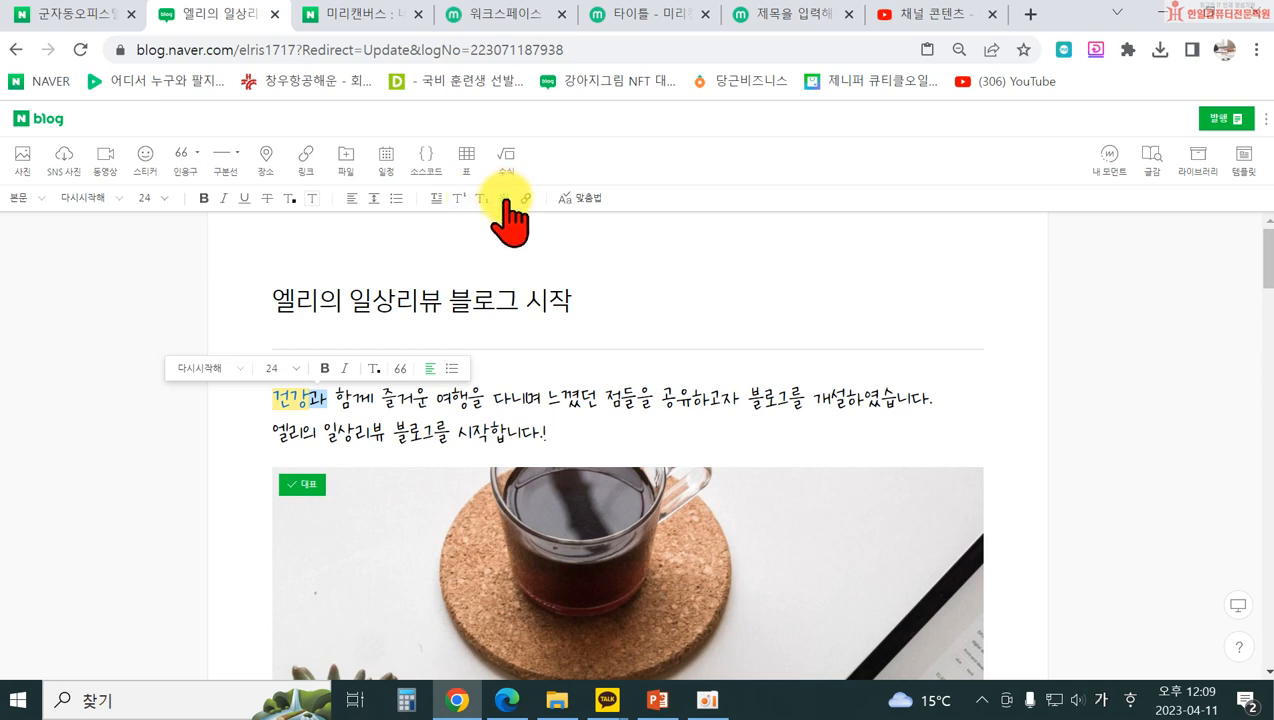
- Try inserting a special symbol before 함께 from the ㅁ symbol set, and clear the entry
{"action": "left_click", "coordinate": [335, 398]}
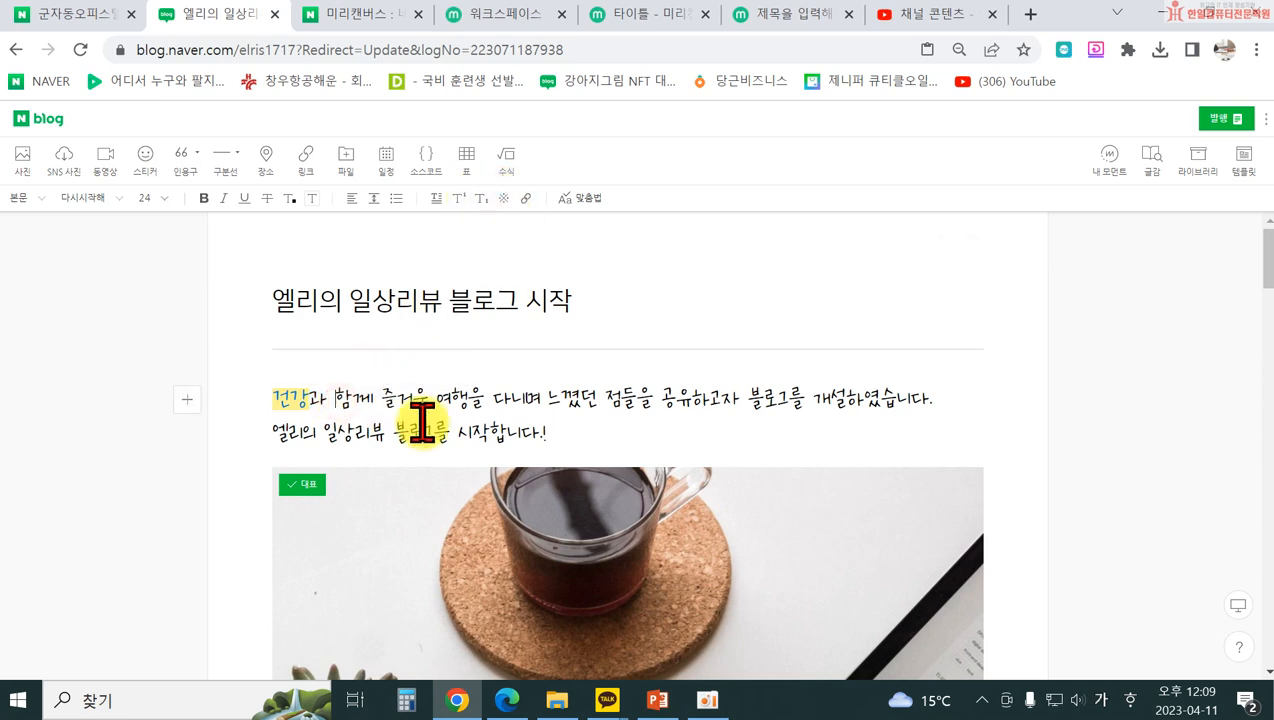
{"action": "type", "text": "미"}
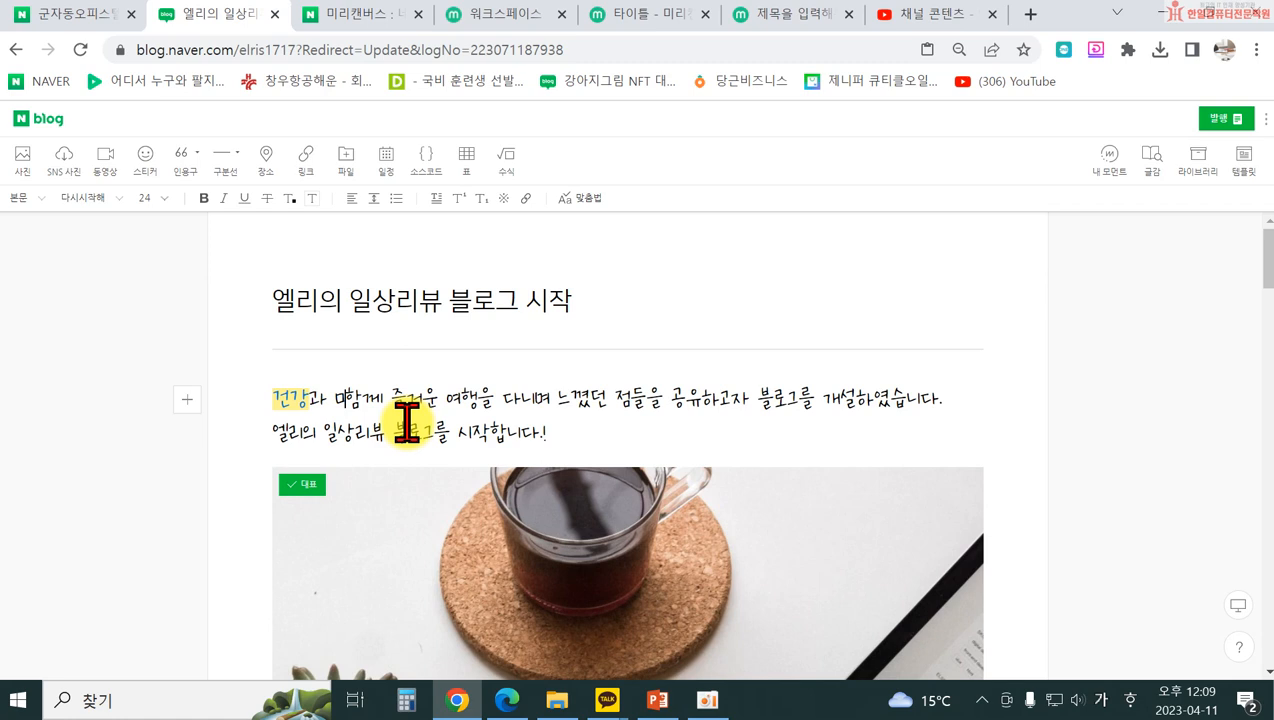
{"action": "key", "text": "Hangul_Hanja"}
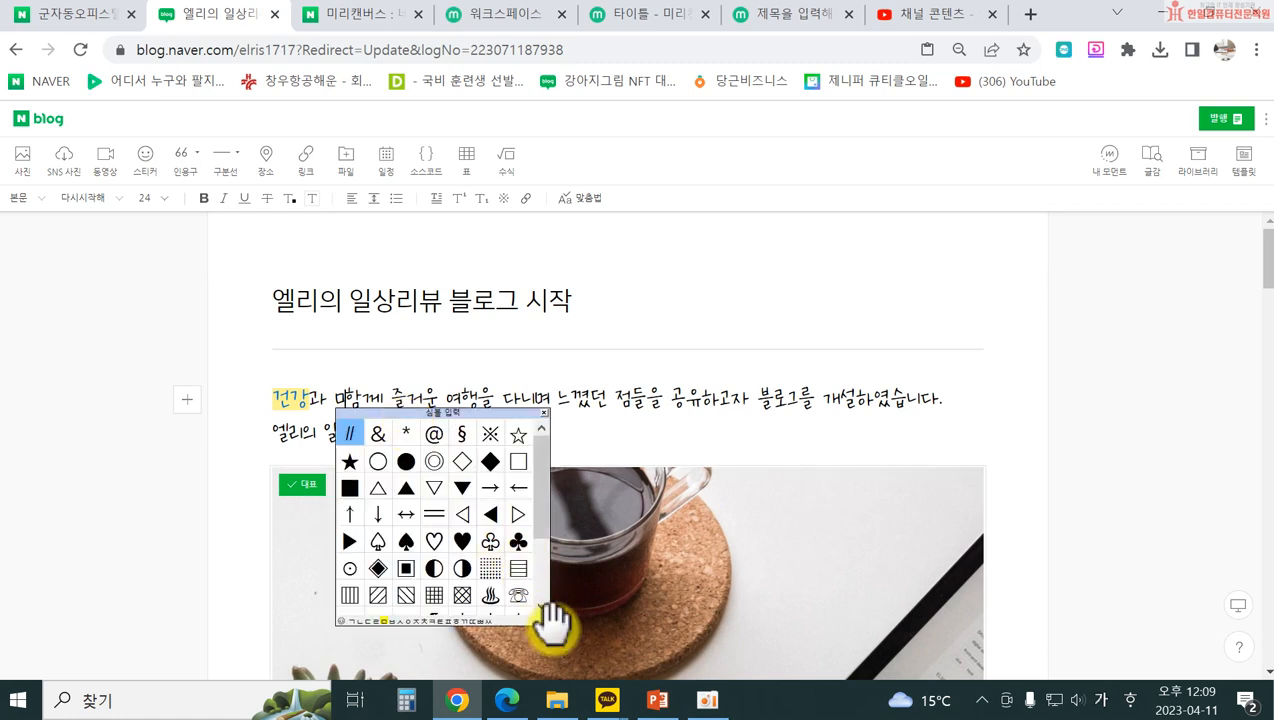
{"action": "left_click", "coordinate": [540, 565]}
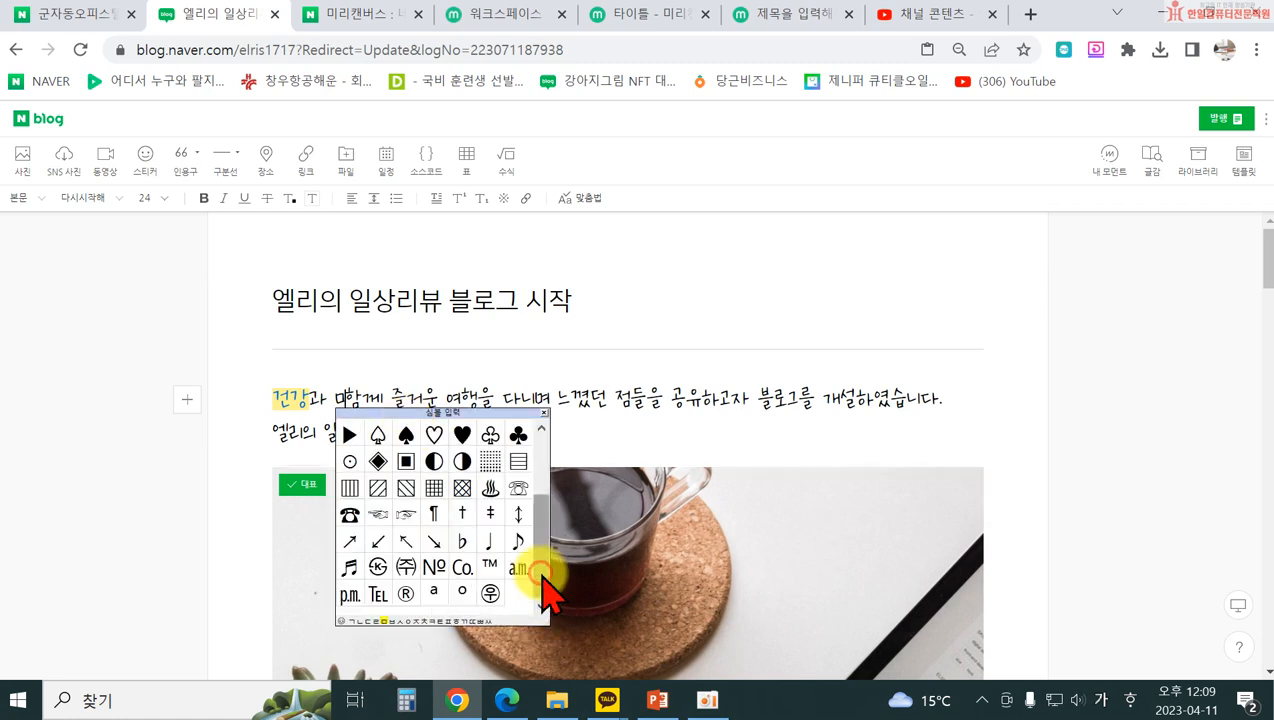
{"action": "left_click", "coordinate": [459, 458]}
{"action": "key", "text": "BackSpace"}
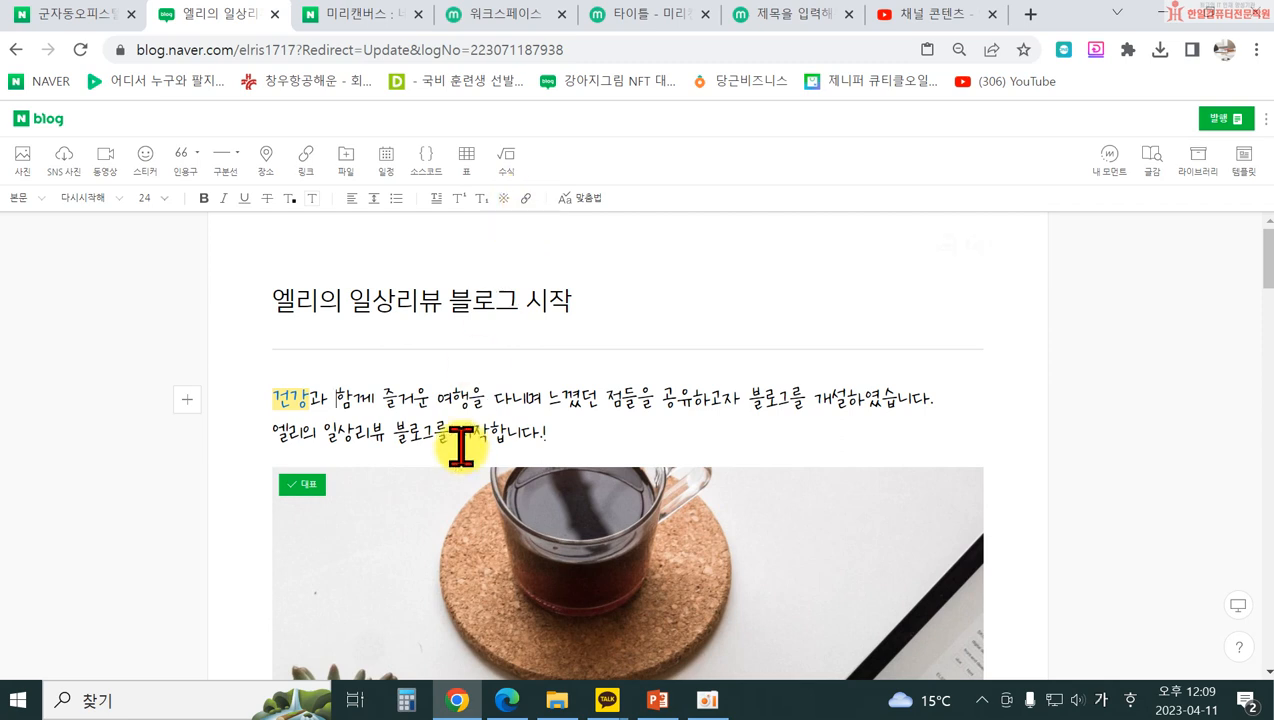
- Try to add a link to the word 여행 in the first body line
{"action": "left_click_drag", "start_coordinate": [439, 398], "coordinate": [467, 398]}
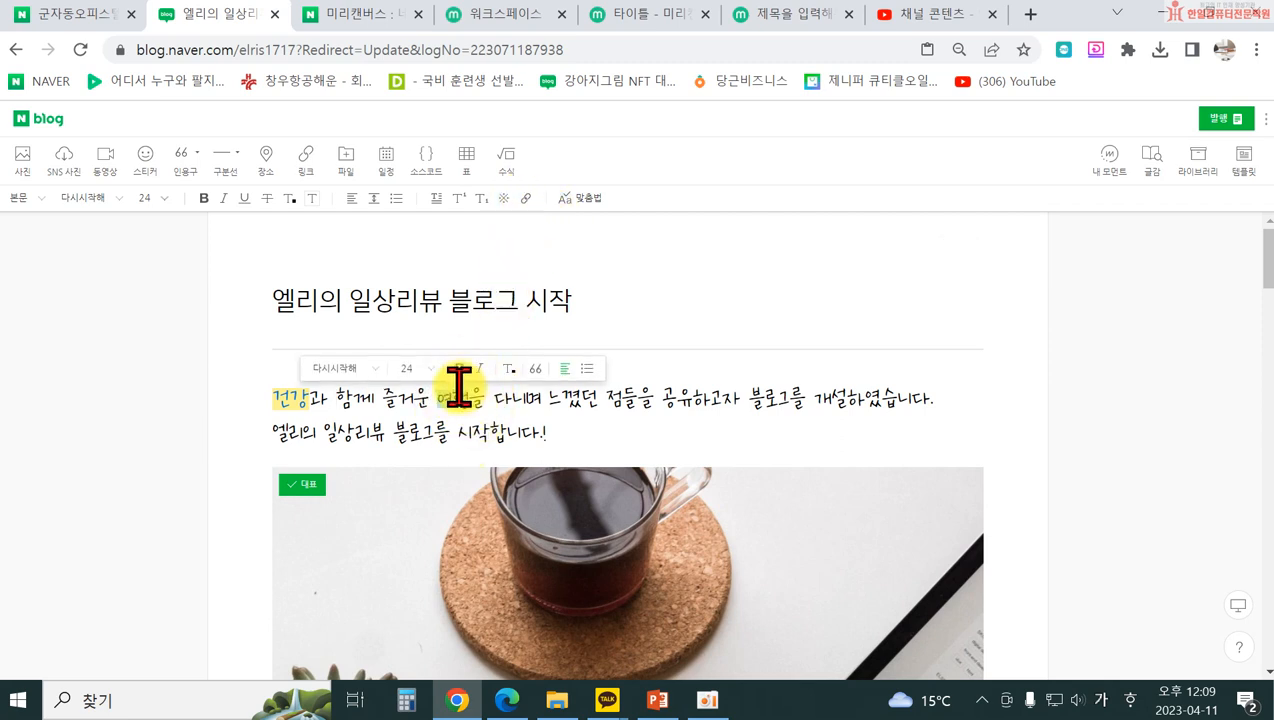
{"action": "left_click", "coordinate": [525, 198]}
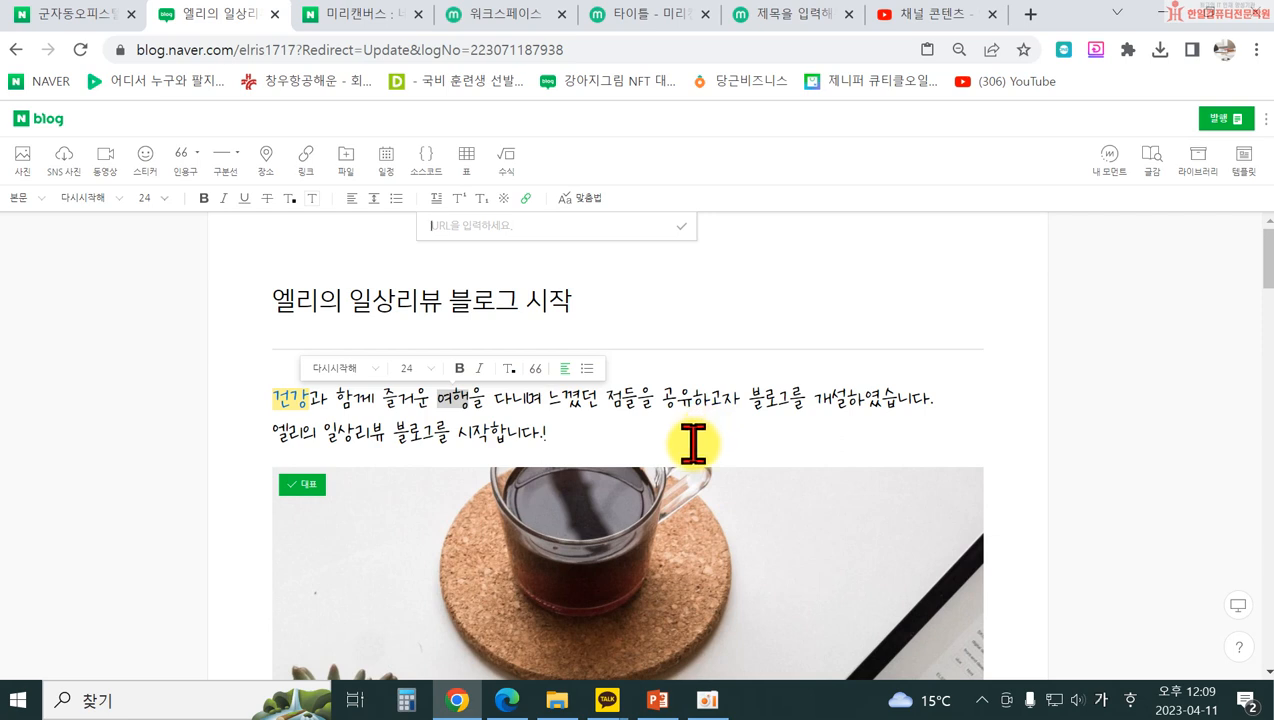
{"action": "left_click", "coordinate": [643, 300]}
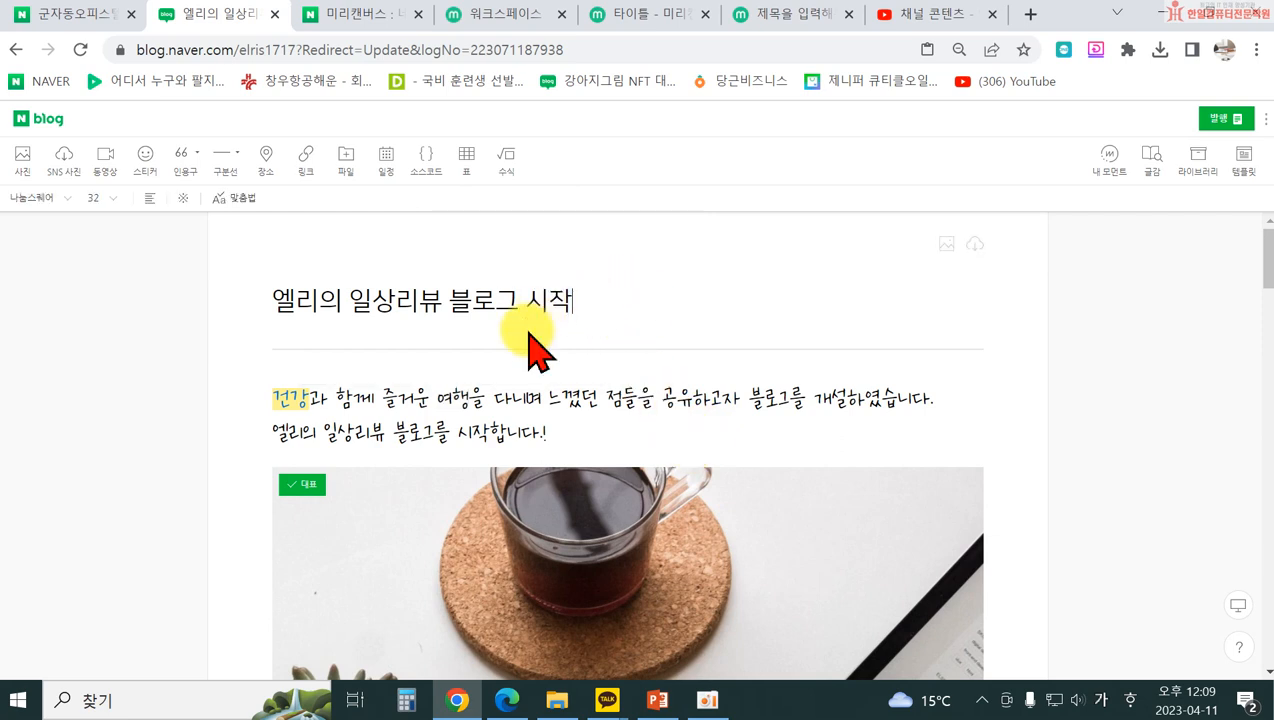
- Spell-check the post, correcting 일상리뷰 to 일상 리뷰 in the title and excluding the same word in the body
{"action": "left_click", "coordinate": [461, 418]}
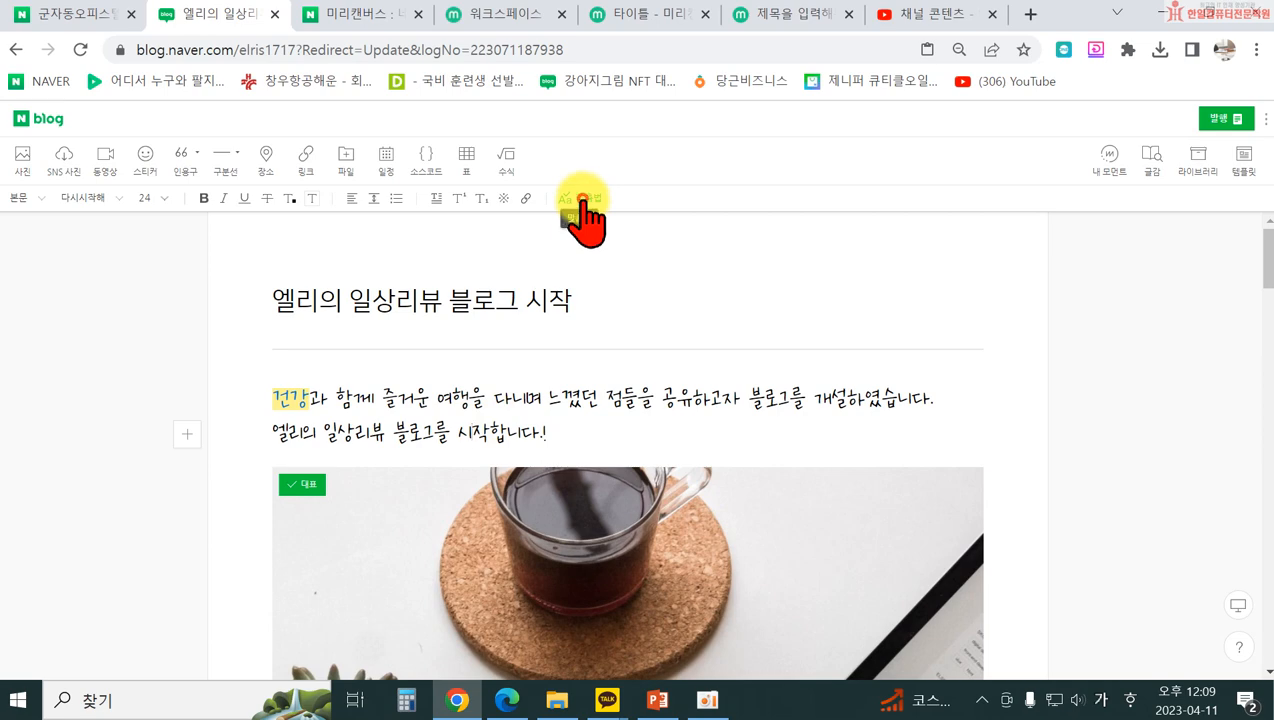
{"action": "left_click", "coordinate": [584, 205]}
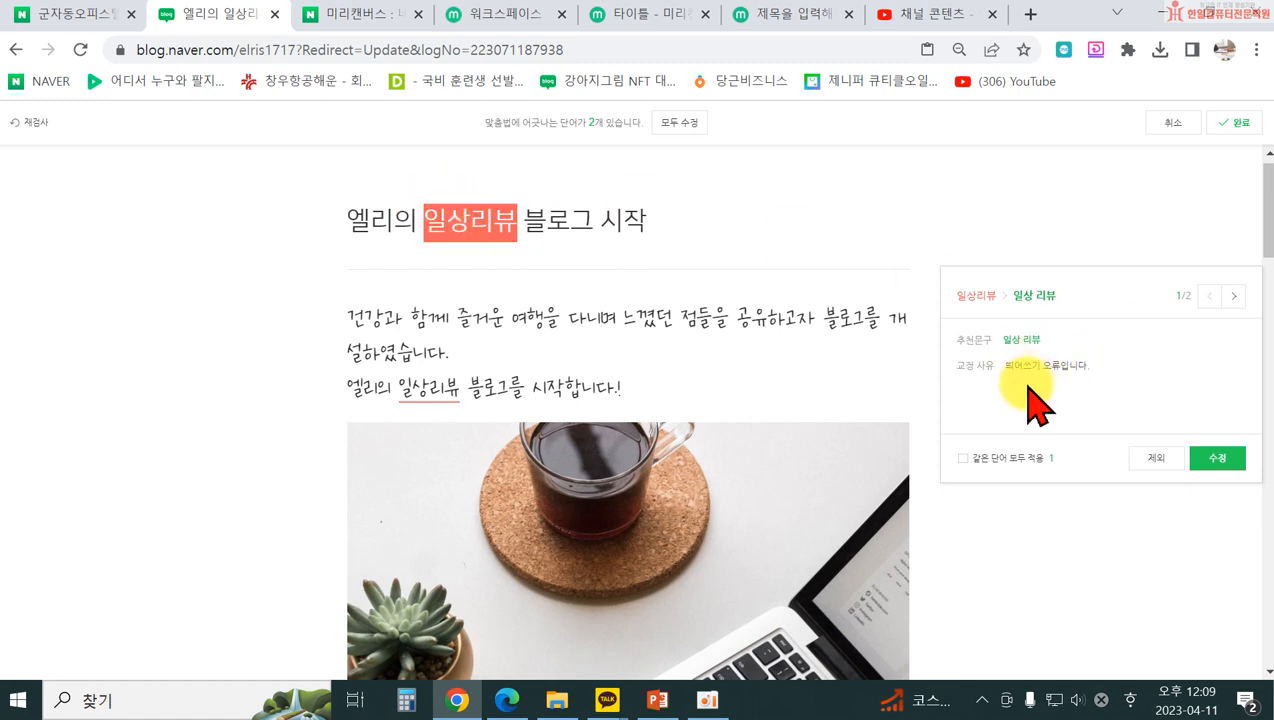
{"action": "left_click", "coordinate": [1207, 460]}
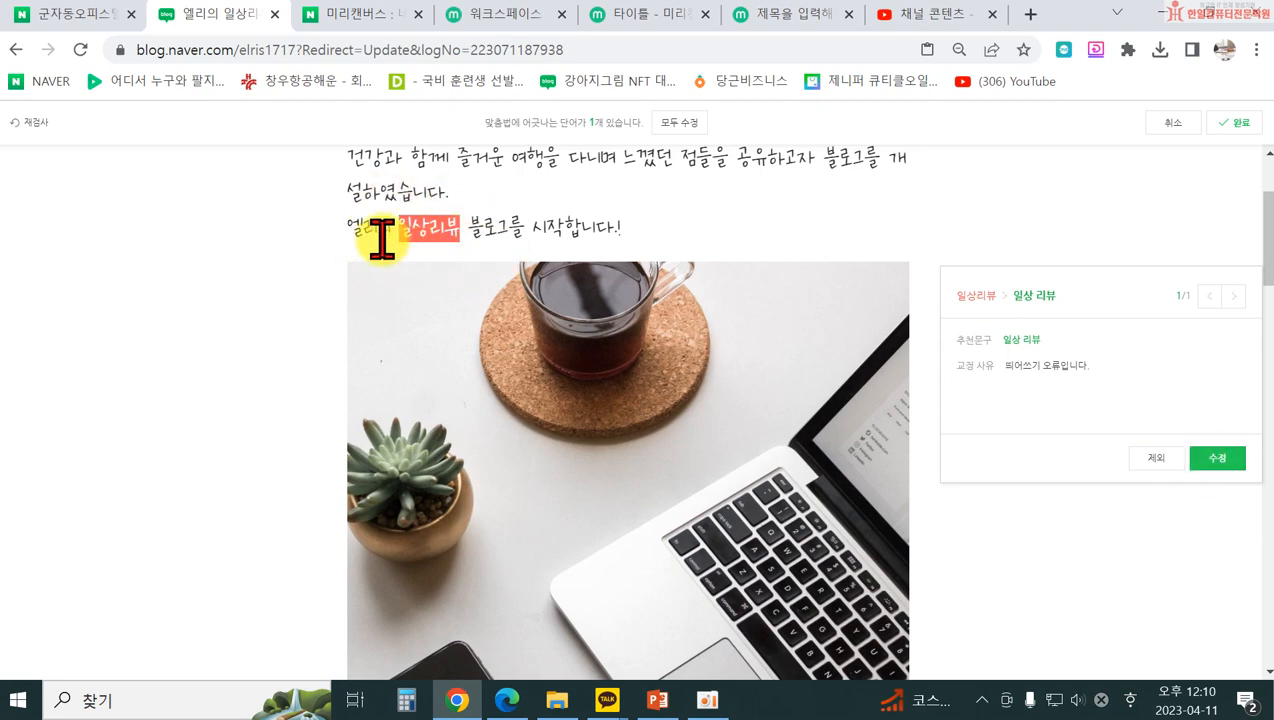
{"action": "left_click", "coordinate": [1150, 458]}
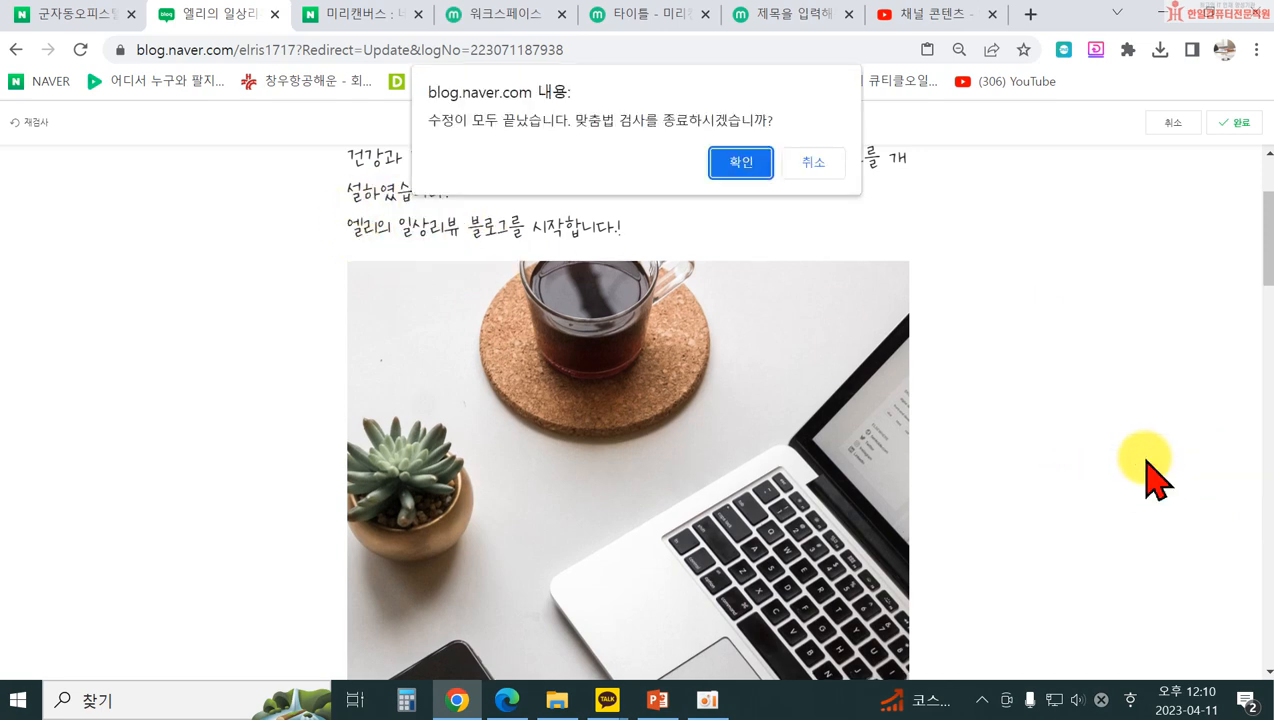
{"action": "left_click", "coordinate": [722, 160]}
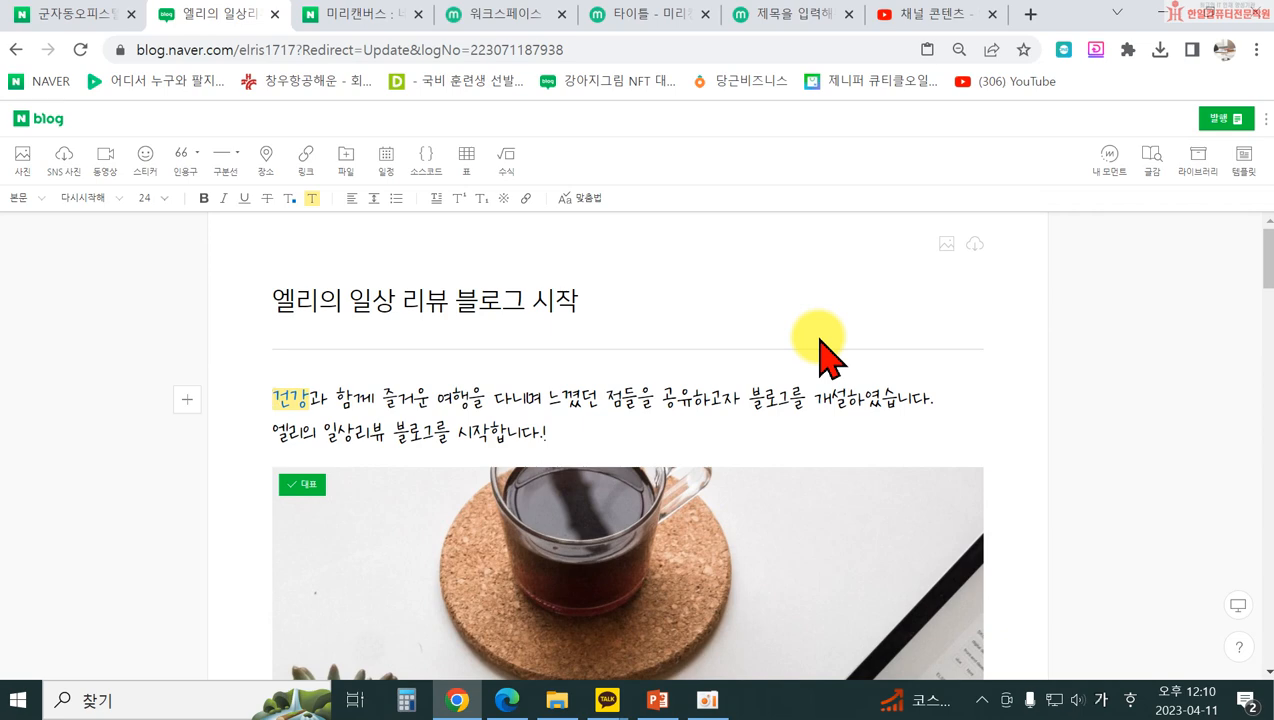
- Open the desk photo with the coffee cup and laptop for image editing
{"action": "scroll", "coordinate": [597, 478], "scroll_direction": "down", "scroll_amount": 3}
{"action": "scroll", "coordinate": [631, 472], "scroll_direction": "down", "scroll_amount": 2}
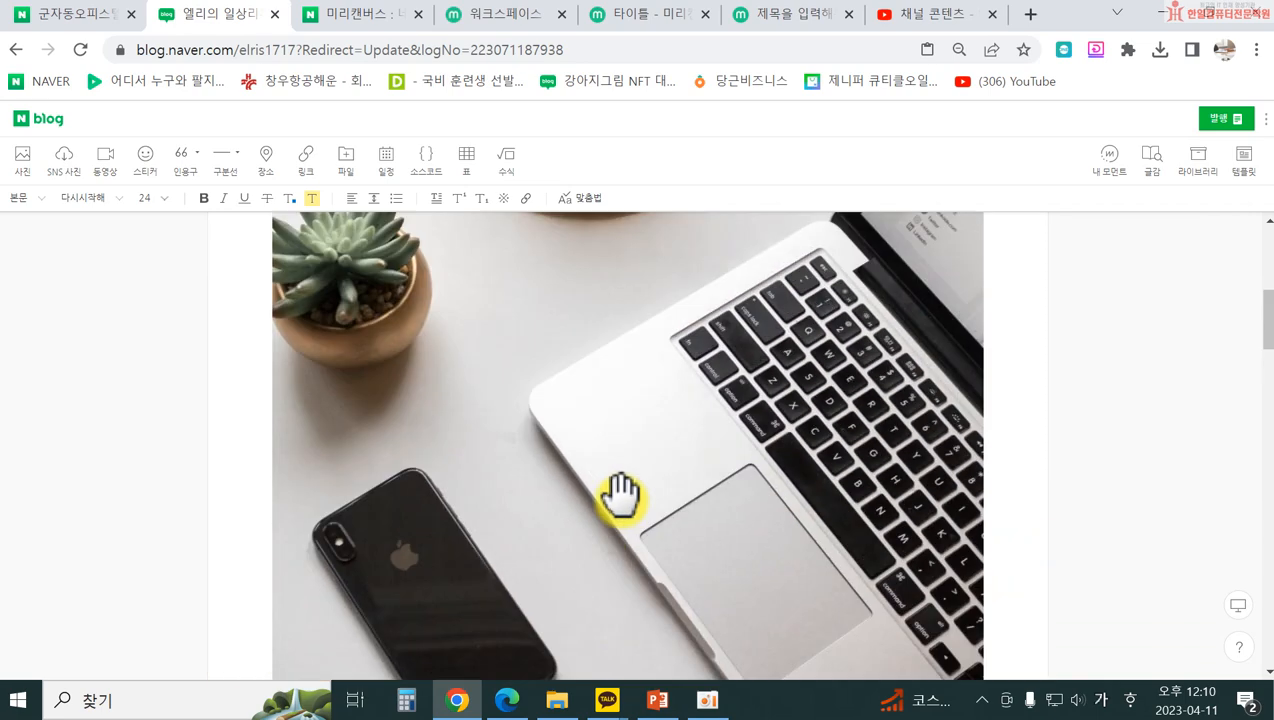
{"action": "scroll", "coordinate": [600, 470], "scroll_direction": "up", "scroll_amount": 1}
{"action": "left_click", "coordinate": [569, 455]}
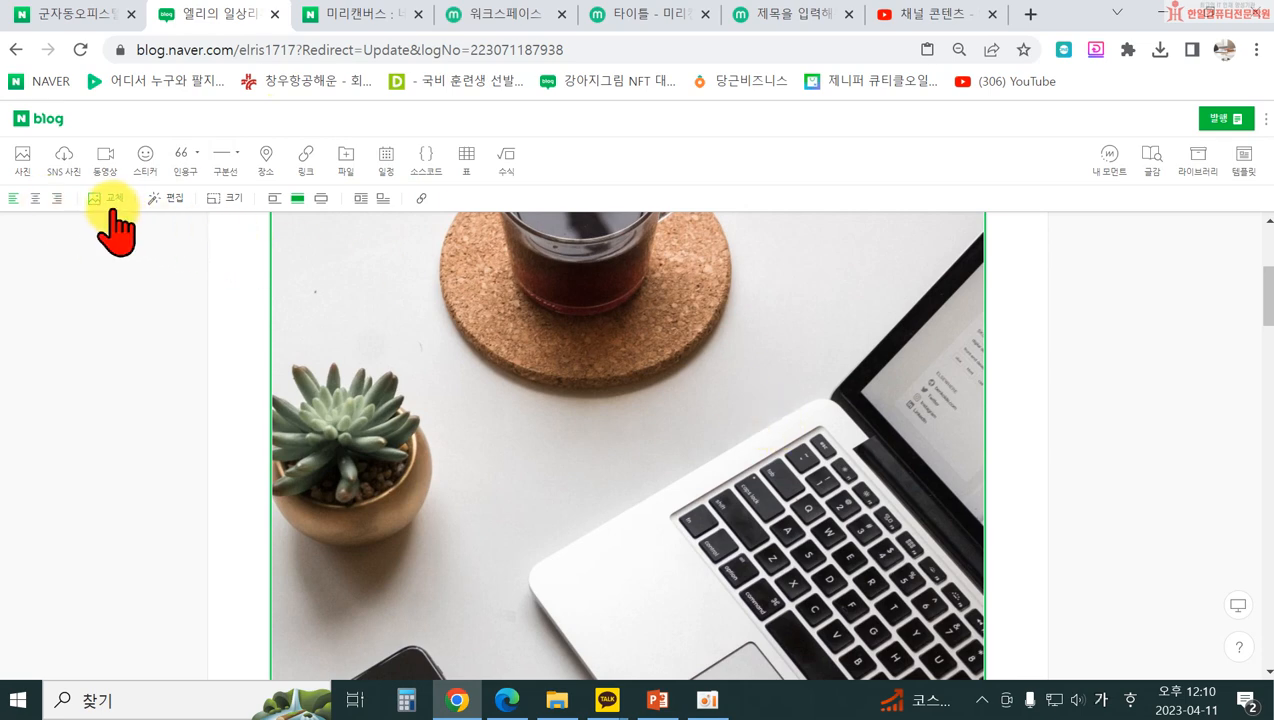
{"action": "left_click", "coordinate": [168, 200]}
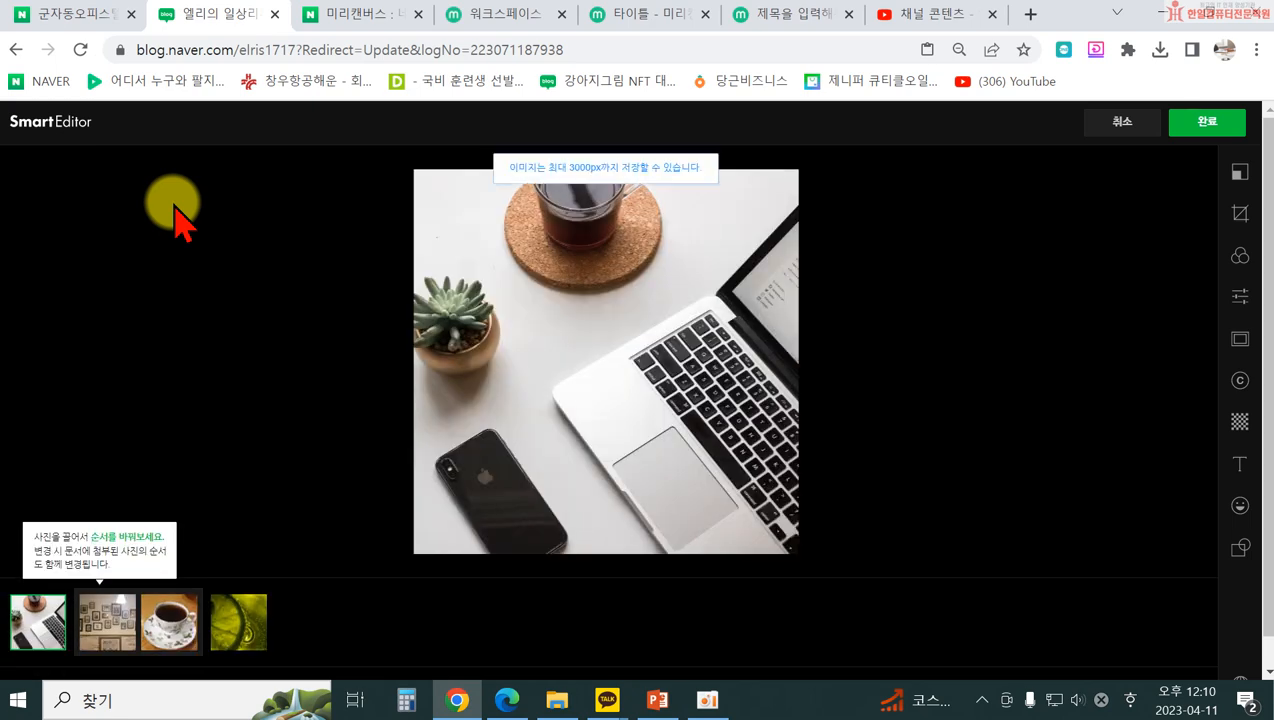
- Adjust the photo's brightness to 27 and its saturation to 29
{"action": "left_click", "coordinate": [1240, 296]}
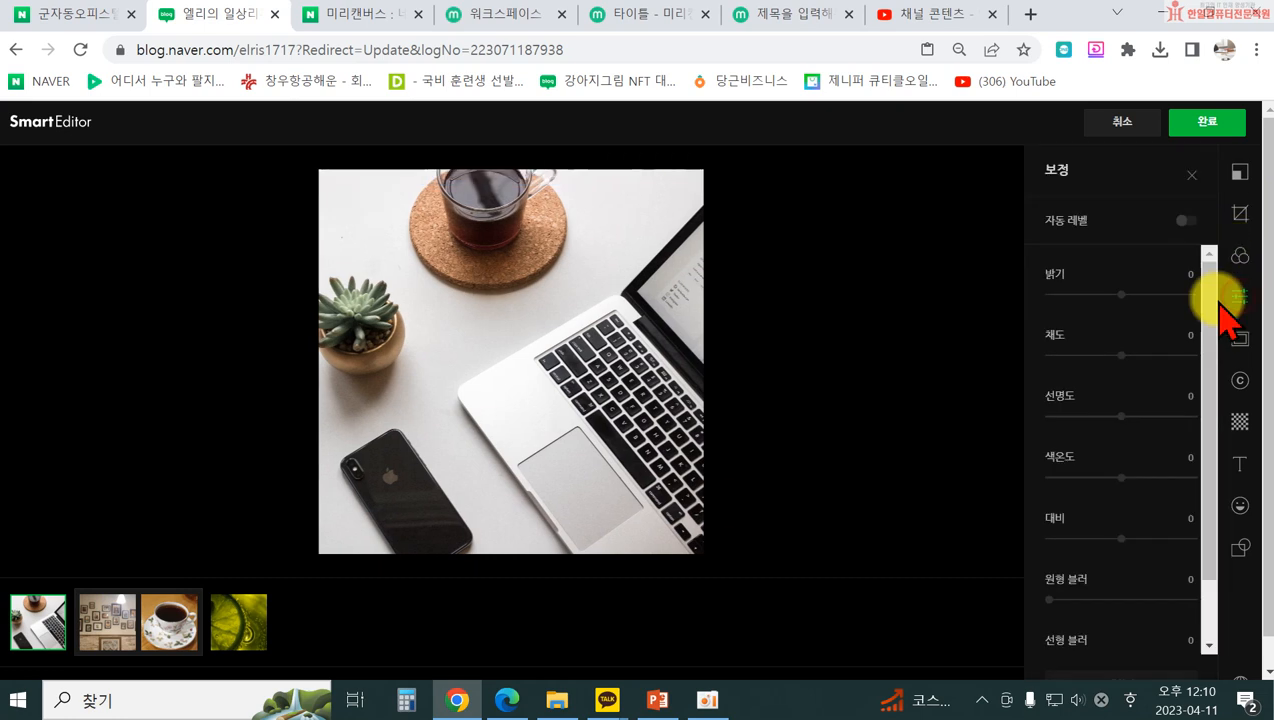
{"action": "left_click", "coordinate": [1139, 294]}
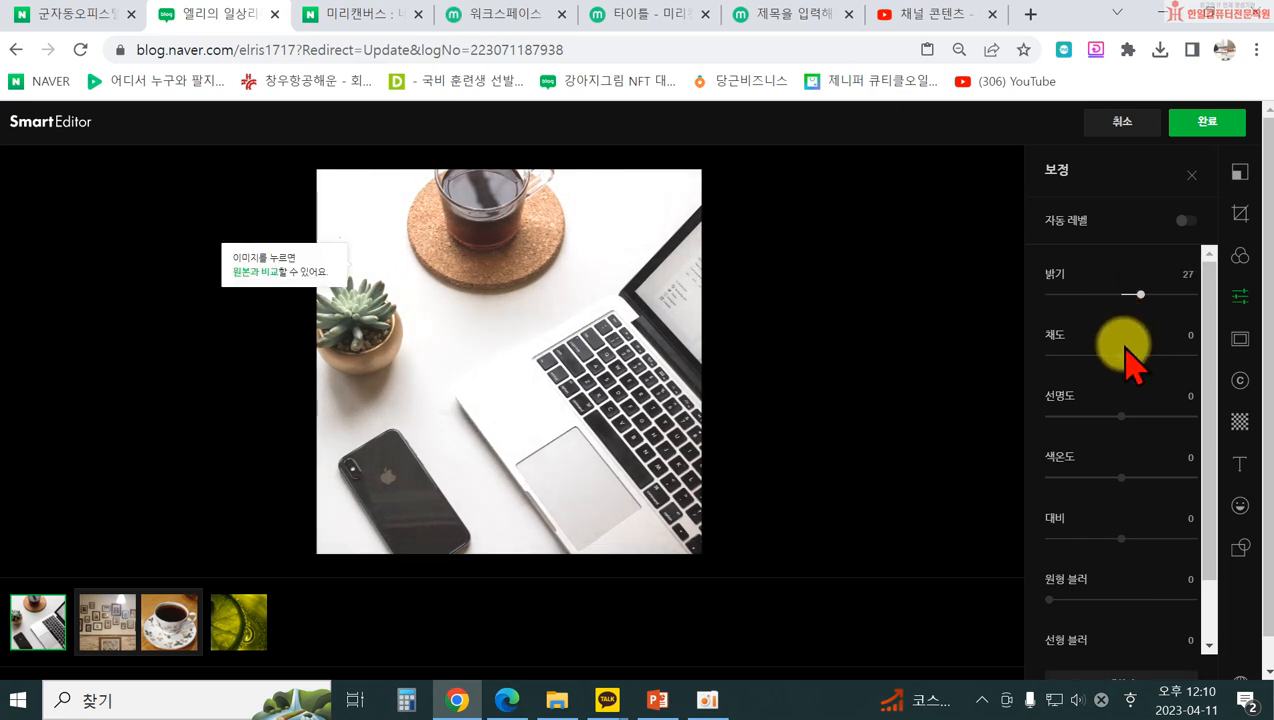
{"action": "left_click", "coordinate": [1134, 355]}
{"action": "left_click_drag", "start_coordinate": [1134, 355], "coordinate": [1141, 355]}
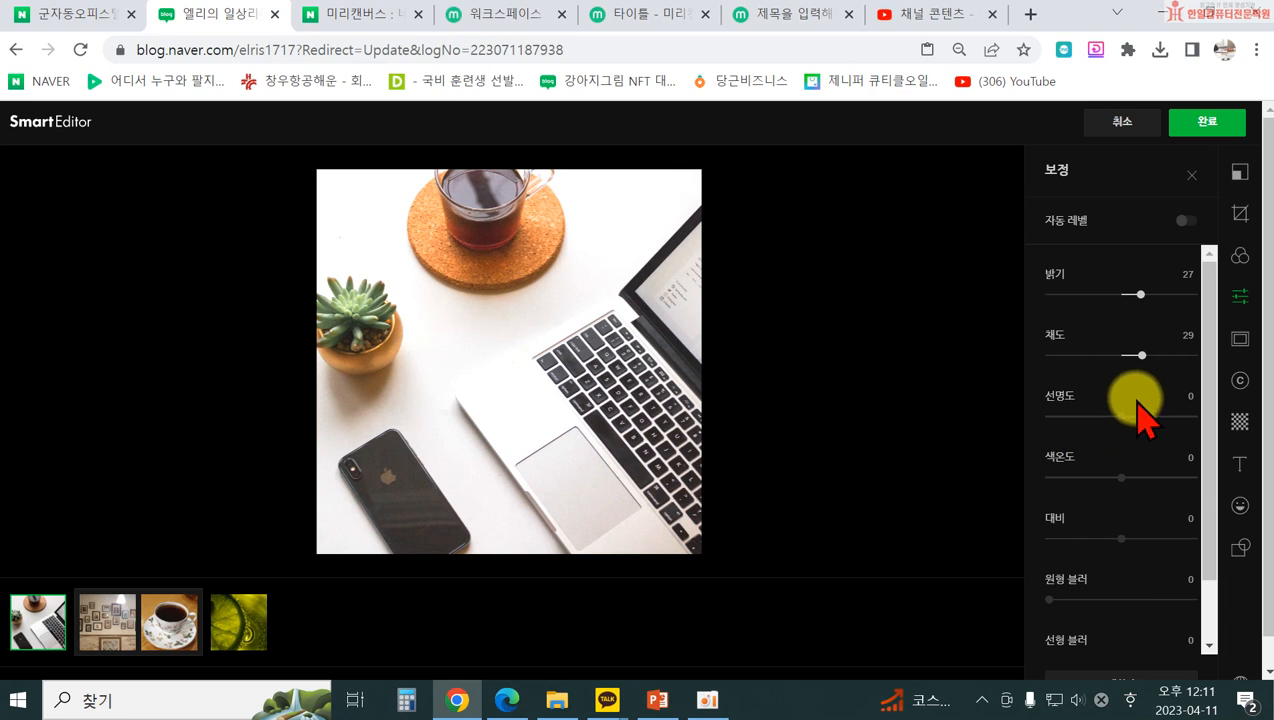
- Apply a rectangular mosaic over the lower part of the coffee cup and its cork coaster in the photo
{"action": "left_click", "coordinate": [1240, 340]}
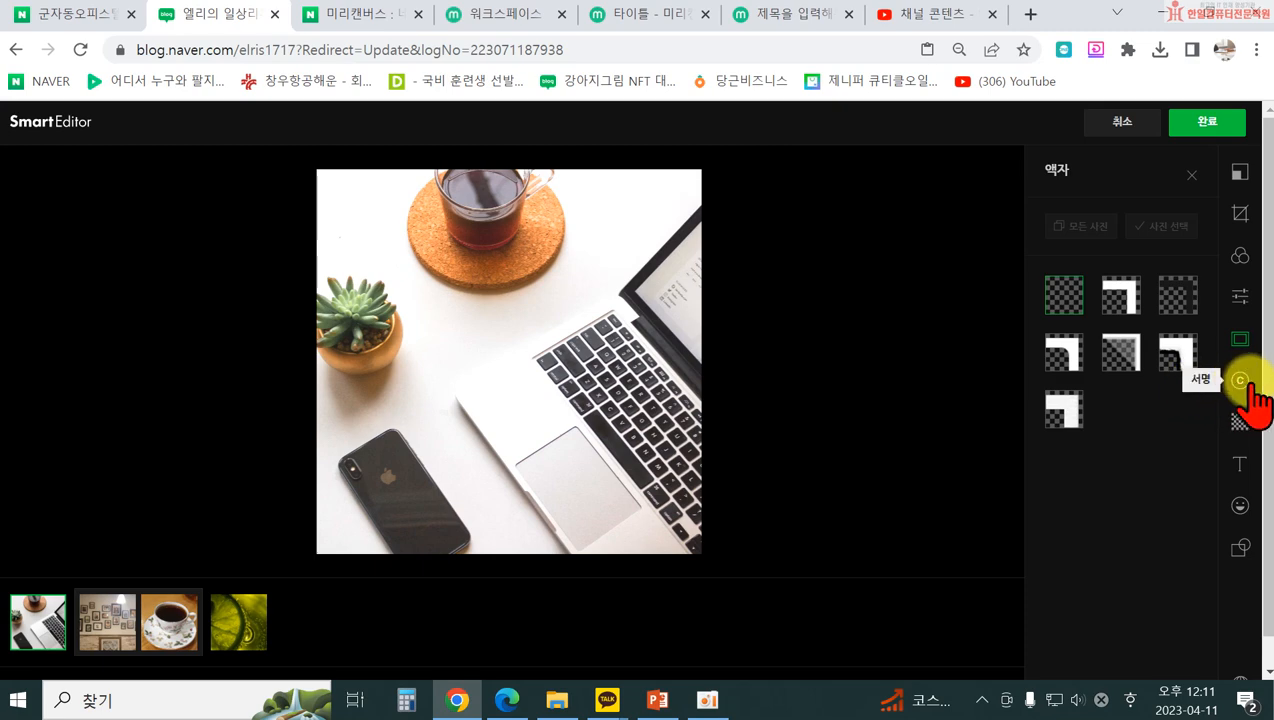
{"action": "left_click", "coordinate": [1240, 384]}
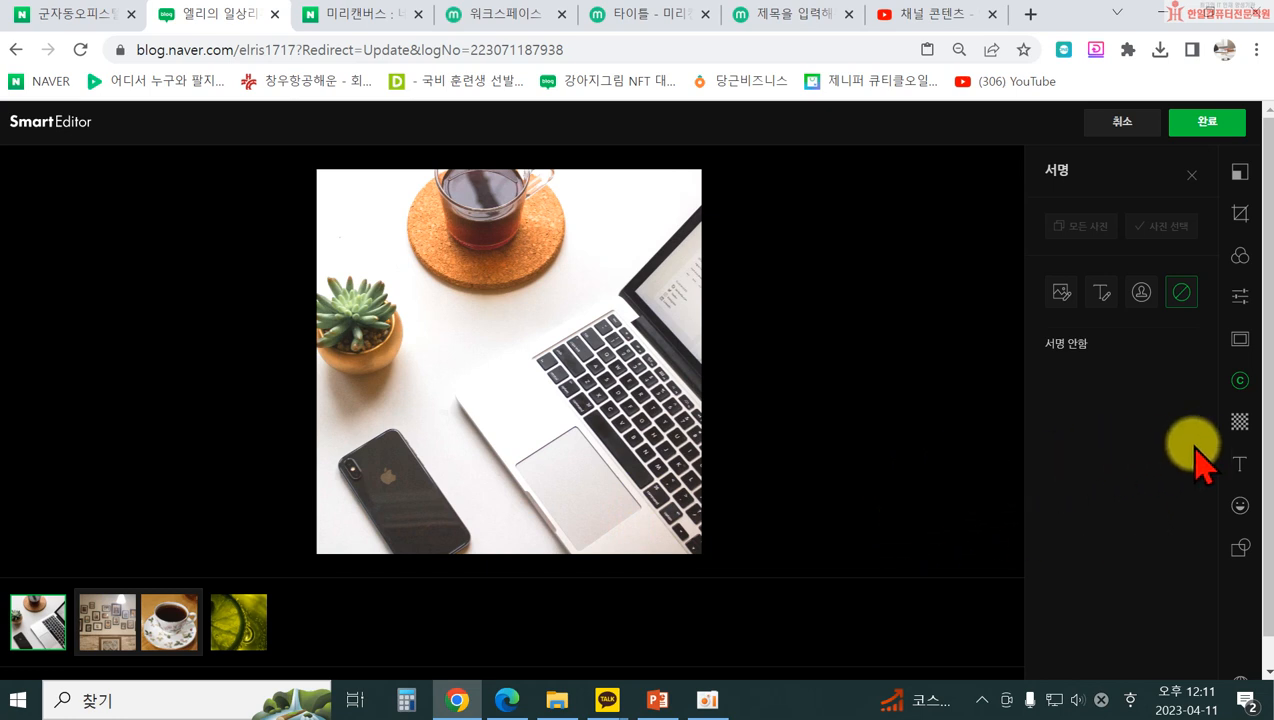
{"action": "left_click", "coordinate": [1238, 423]}
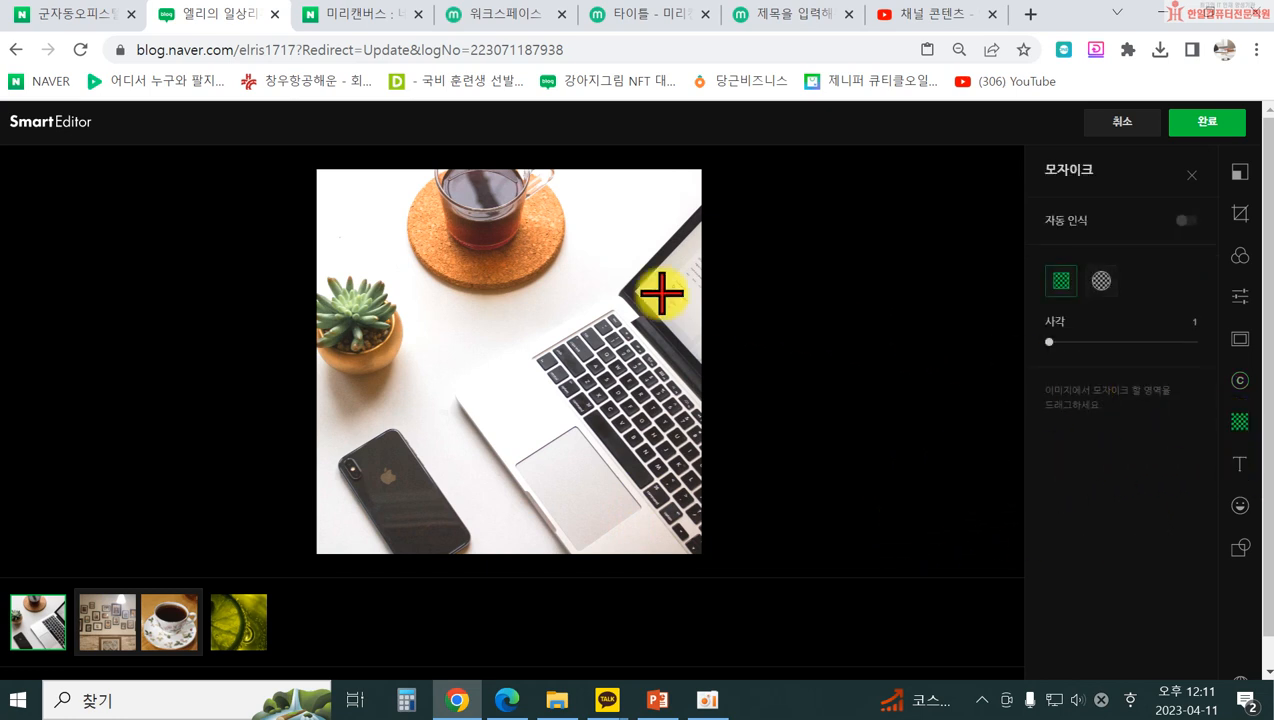
{"action": "left_click_drag", "start_coordinate": [432, 208], "coordinate": [533, 276]}
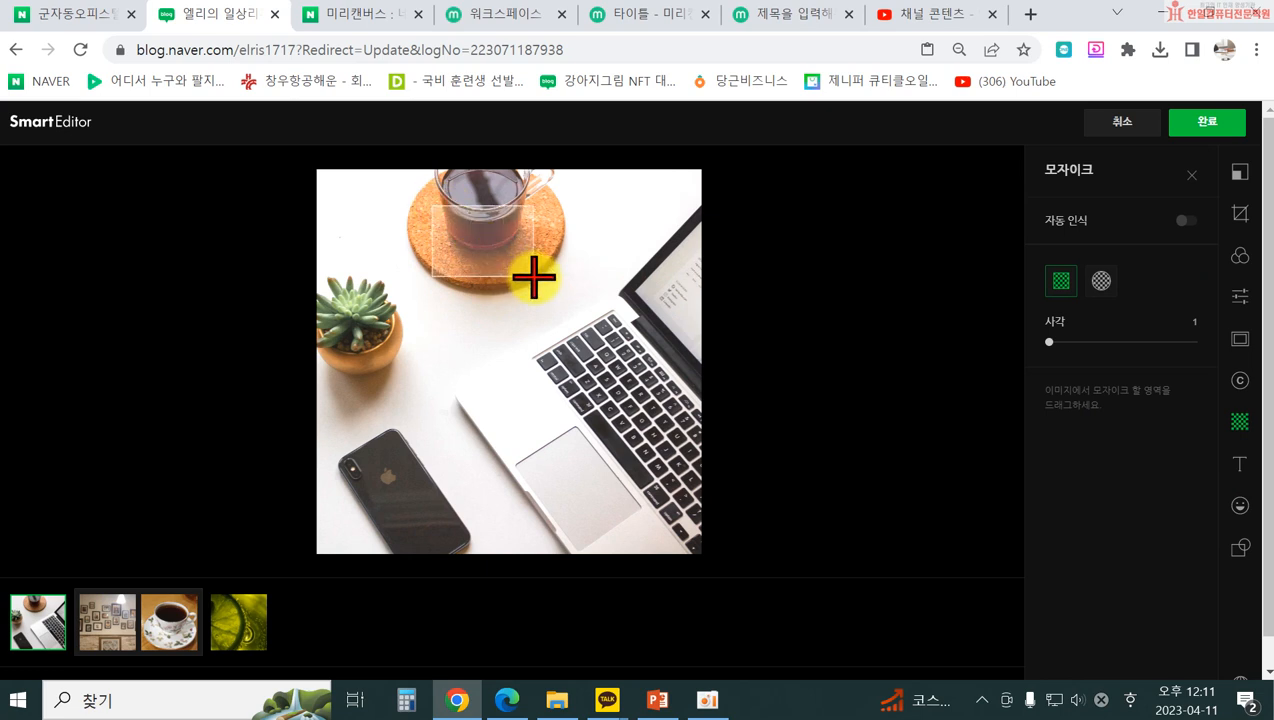
- Set the rectangular mosaic's strength to 5 and exit the image editor, discarding the unsaved photo edits
{"action": "left_click", "coordinate": [1050, 341]}
{"action": "left_click_drag", "start_coordinate": [1050, 341], "coordinate": [1164, 350]}
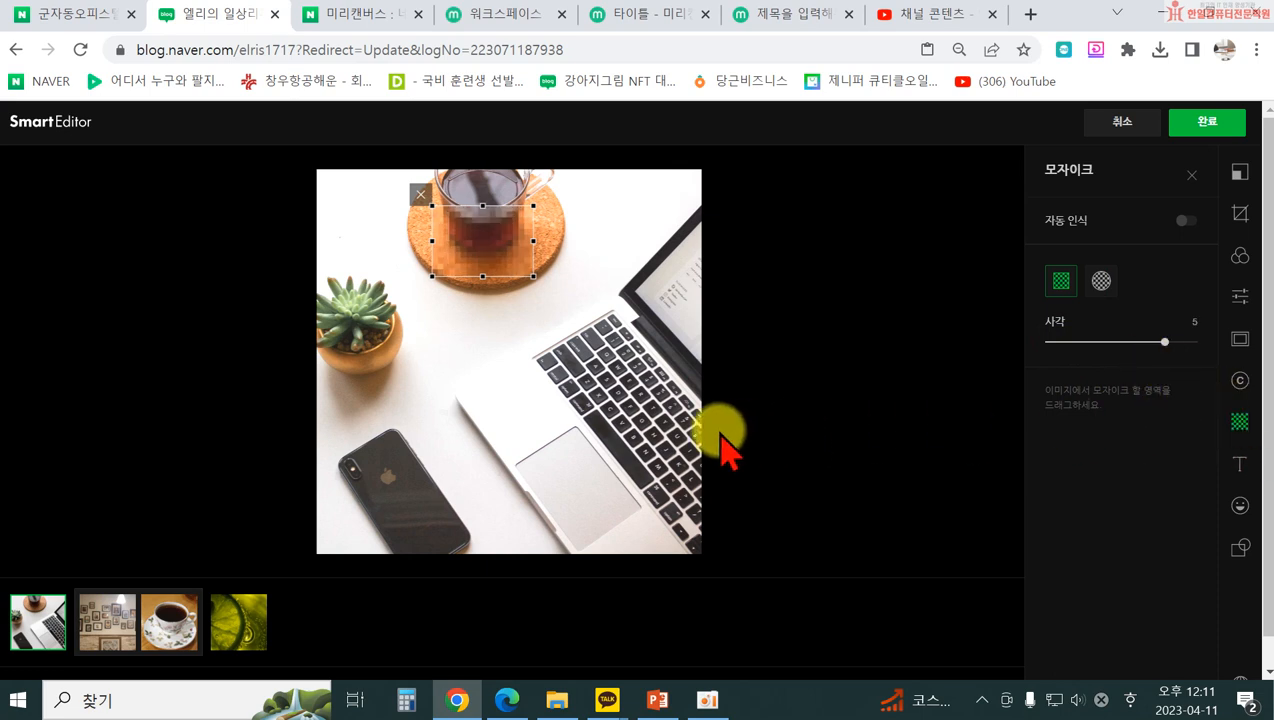
{"action": "left_click", "coordinate": [1112, 122]}
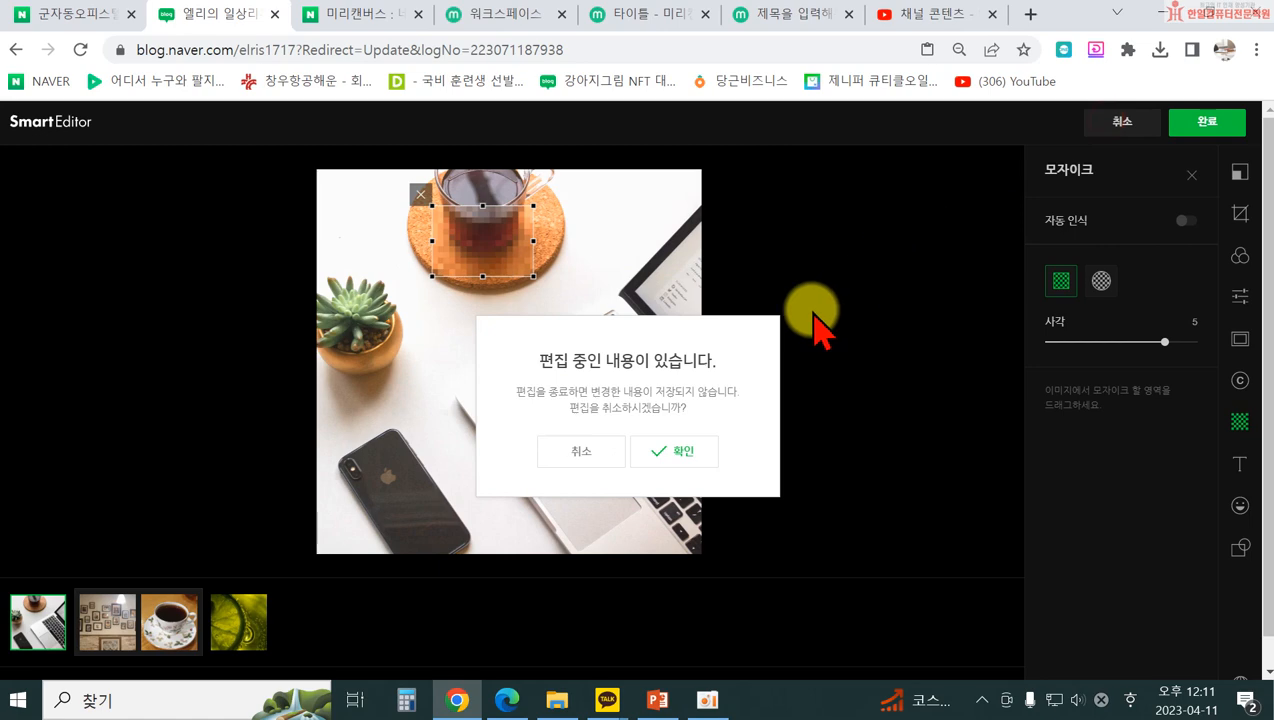
{"action": "left_click", "coordinate": [688, 456]}
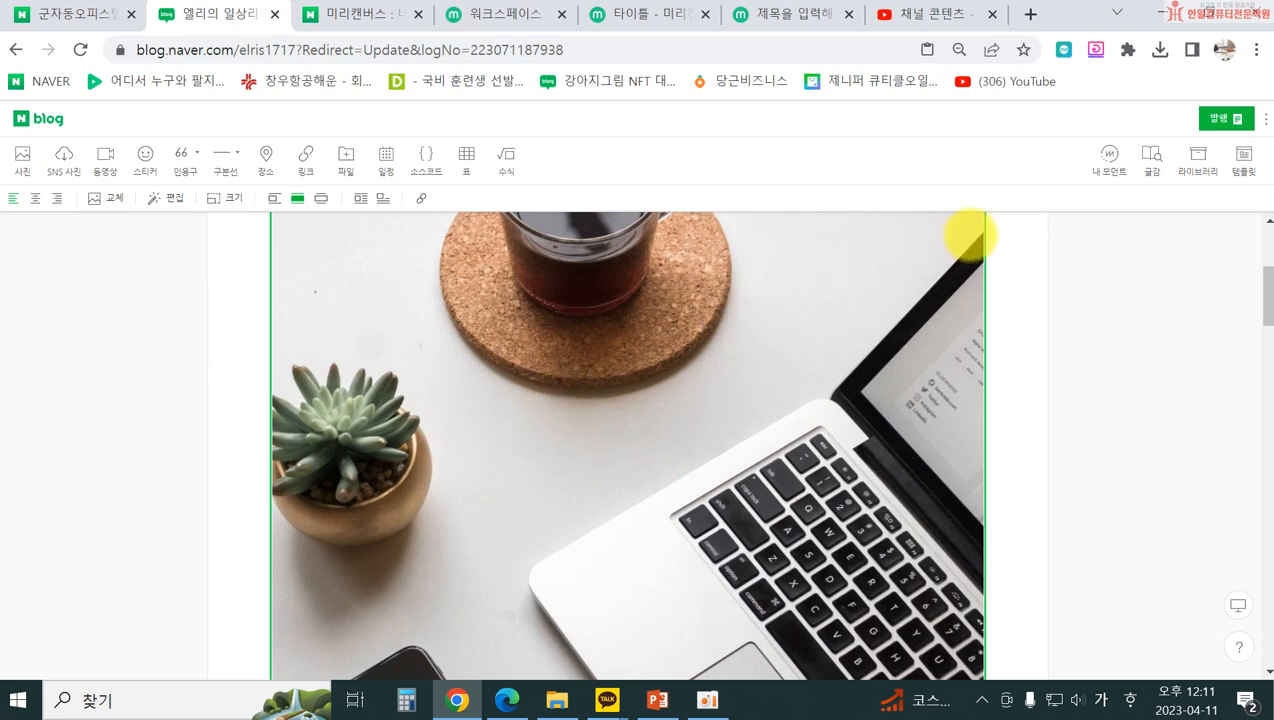
- Publish the edited post under the 일상을 누려요 category with its other publishing settings as they are, and check the published page
{"action": "left_click", "coordinate": [1225, 128]}
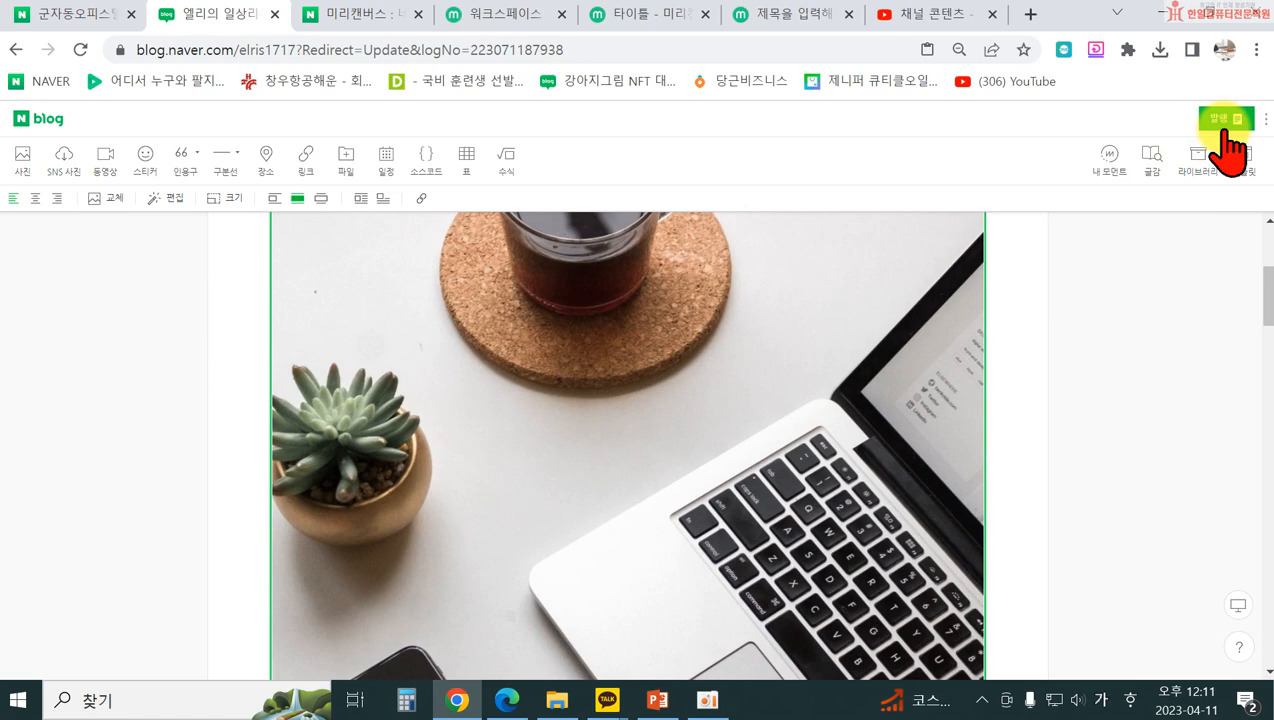
{"action": "left_click", "coordinate": [1224, 132]}
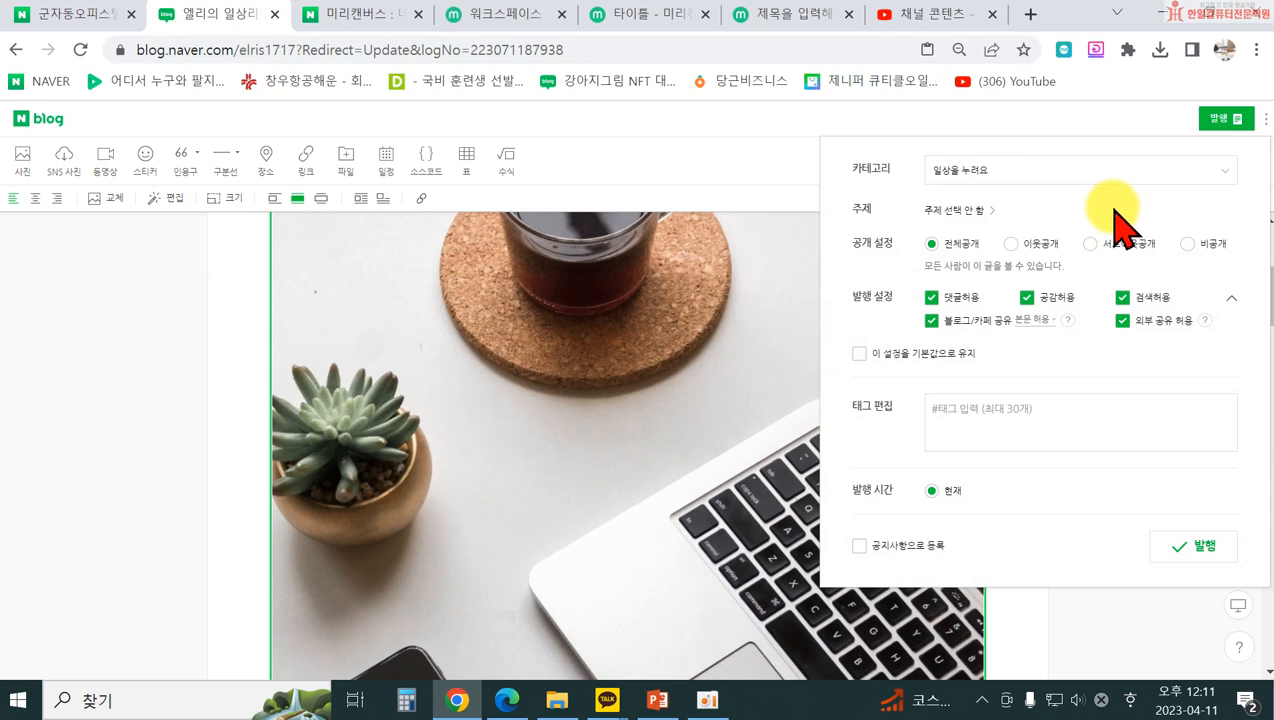
{"action": "left_click", "coordinate": [1083, 170]}
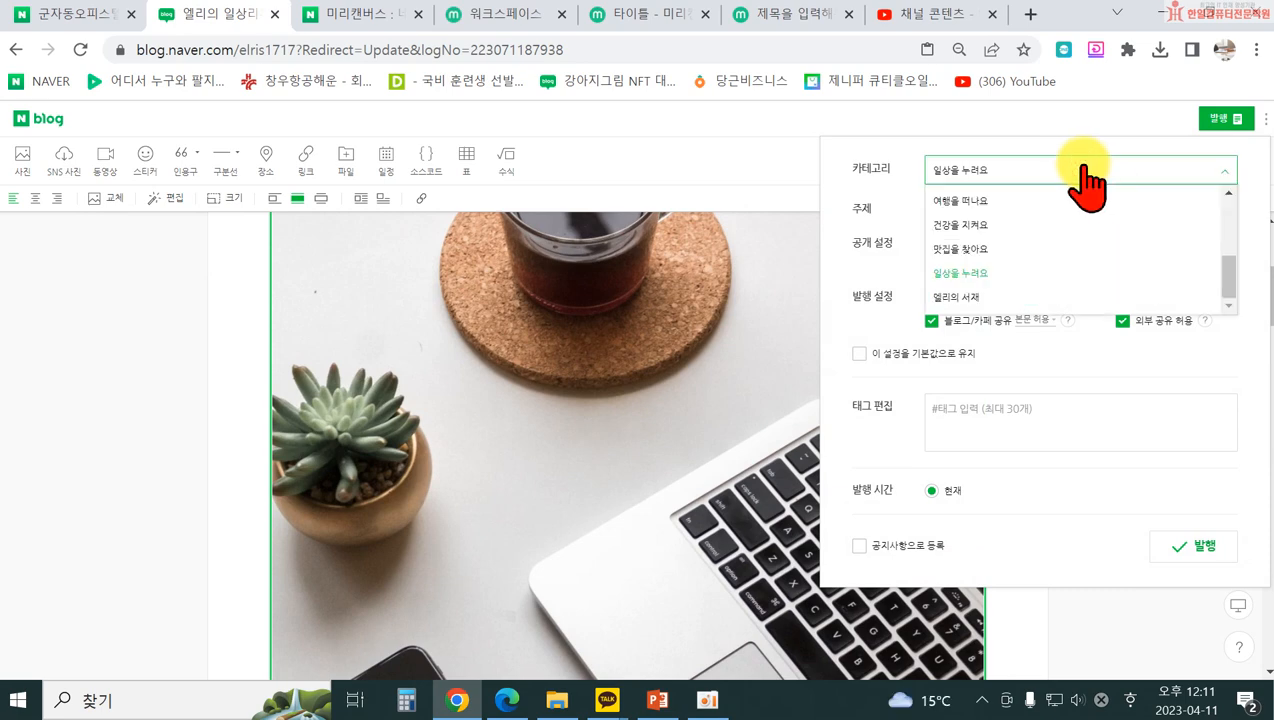
{"action": "left_click", "coordinate": [953, 274]}
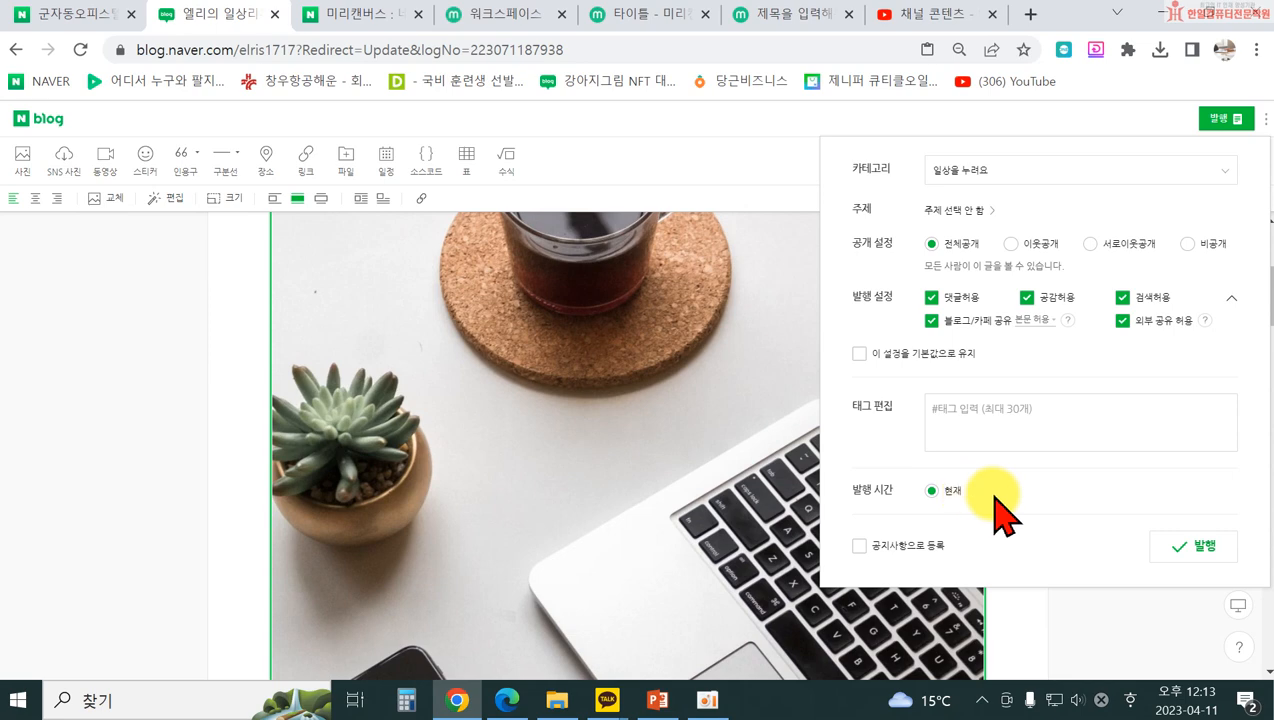
{"action": "left_click", "coordinate": [1206, 550]}
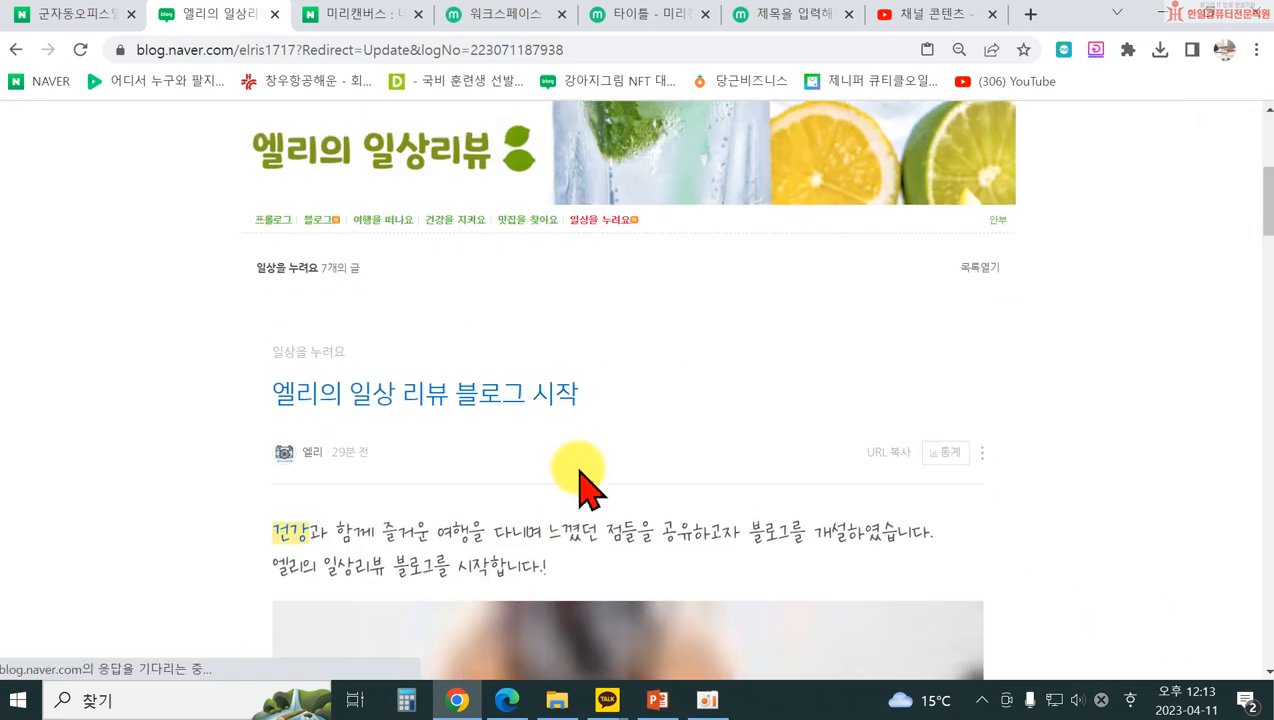
{"action": "scroll", "coordinate": [768, 569], "scroll_direction": "down", "scroll_amount": 20}
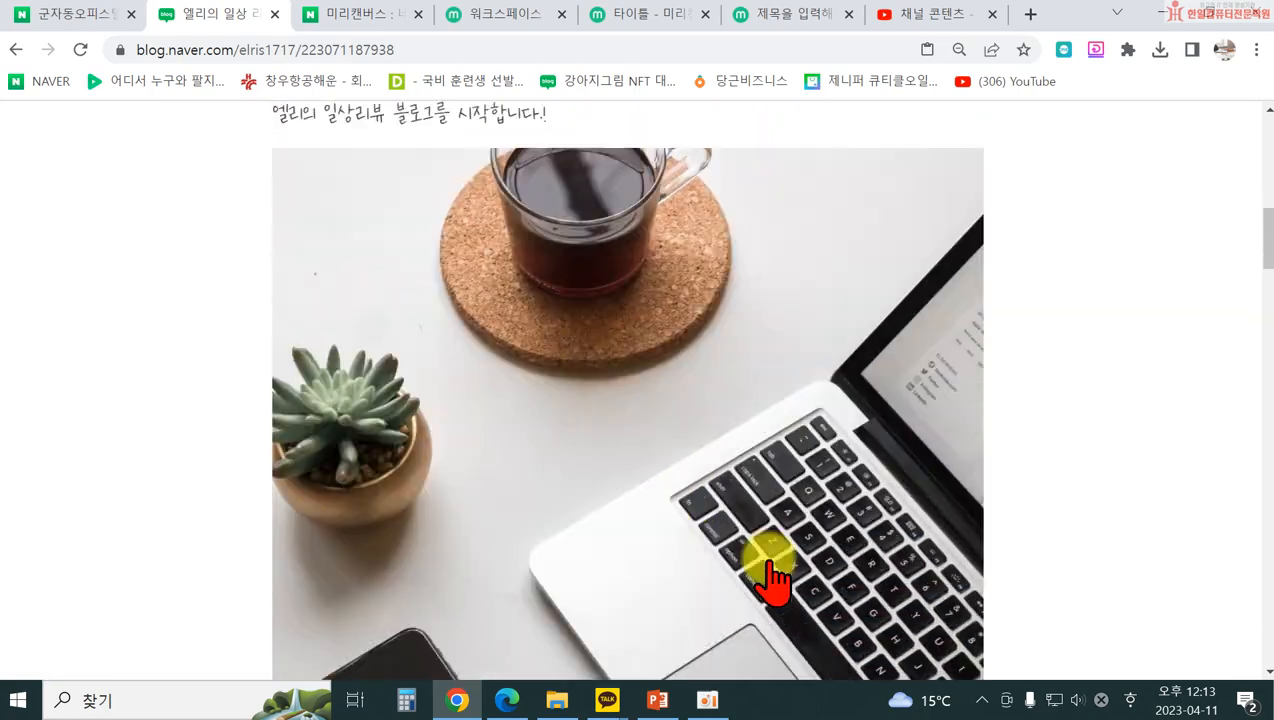
{"action": "scroll", "coordinate": [778, 568], "scroll_direction": "up", "scroll_amount": 20}
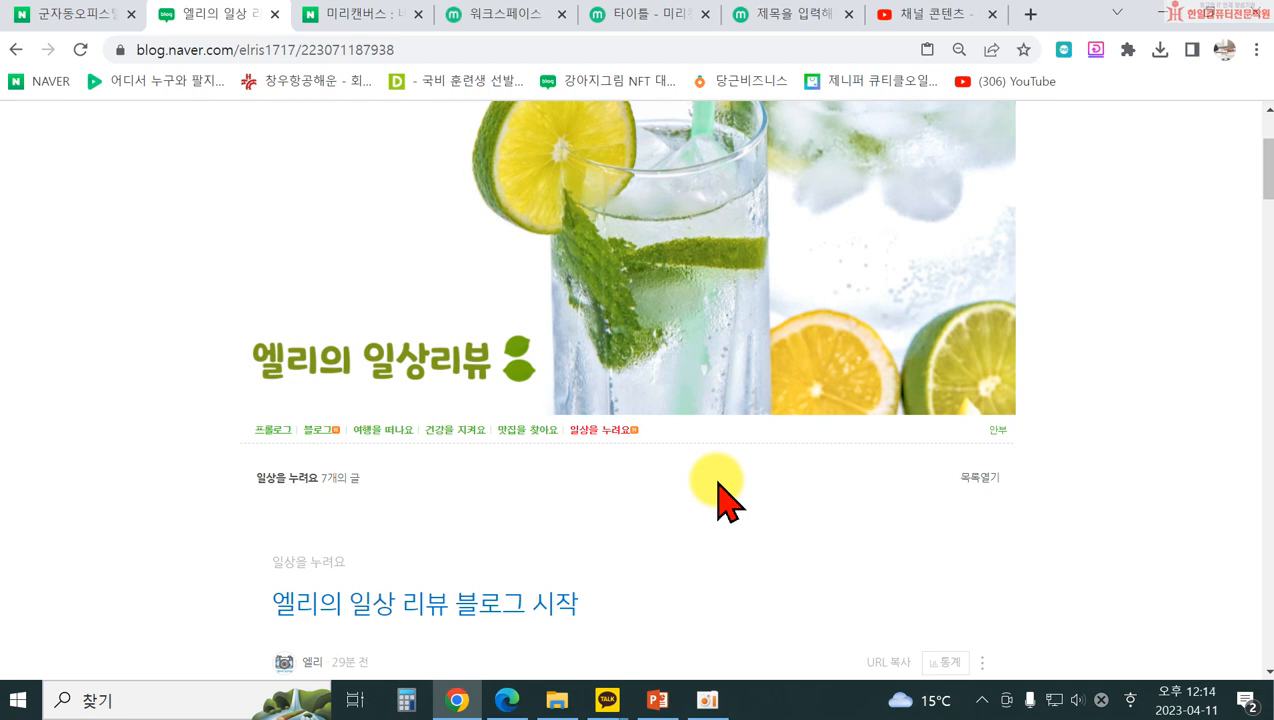
- Start writing a new post from the blog's own page
{"action": "scroll", "coordinate": [718, 497], "scroll_direction": "up", "scroll_amount": 3}
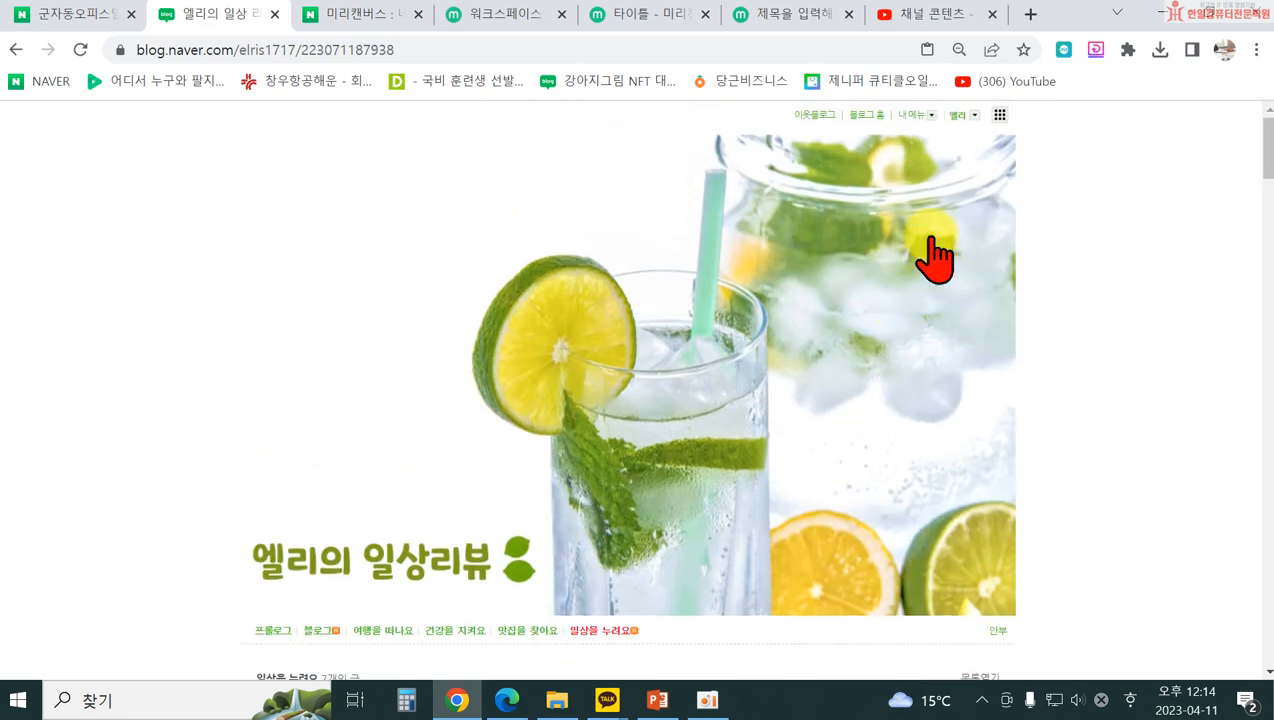
{"action": "left_click", "coordinate": [914, 118]}
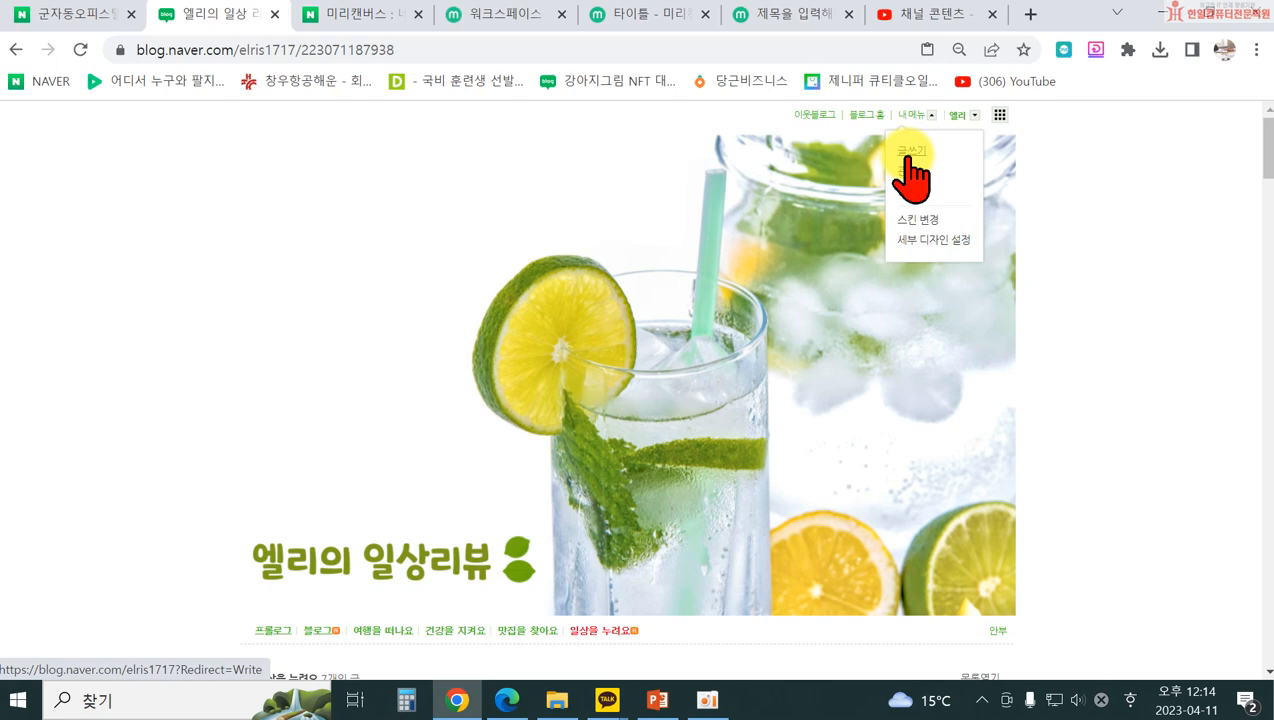
{"action": "left_click", "coordinate": [908, 153]}
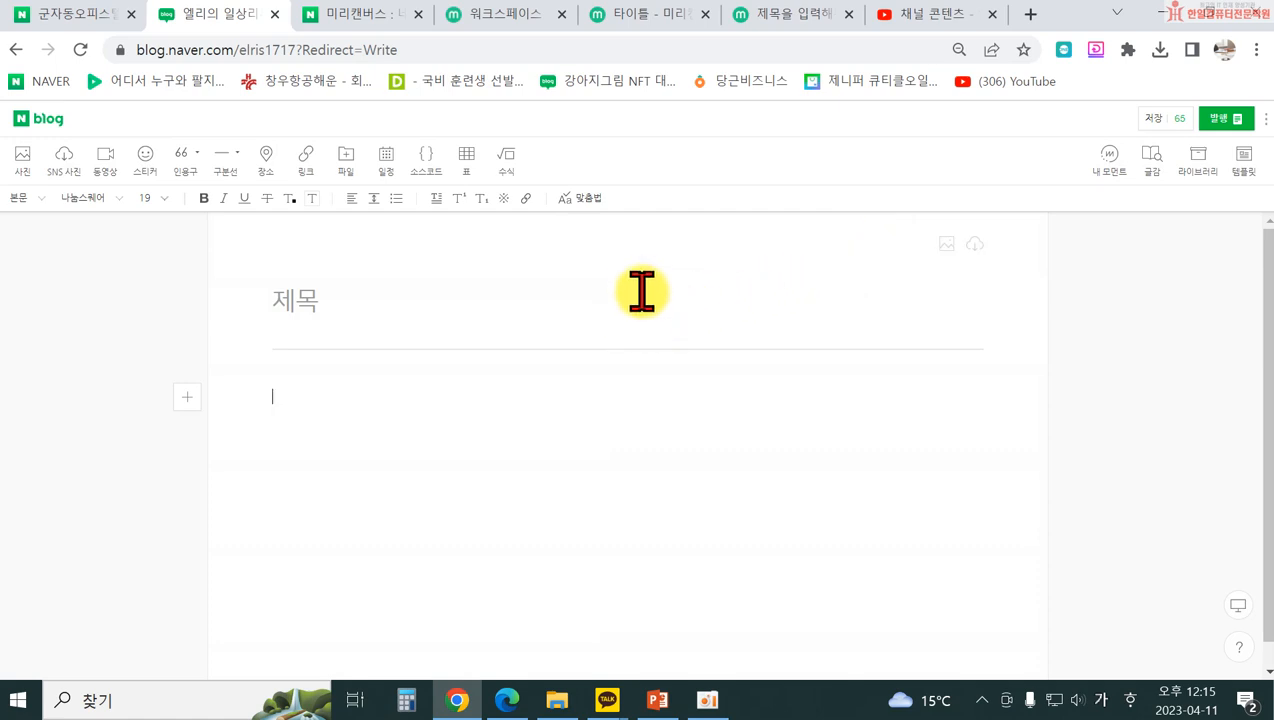
- Title the new post "대추의 효능에 대해 알아봅니다."
{"action": "left_click", "coordinate": [479, 316]}
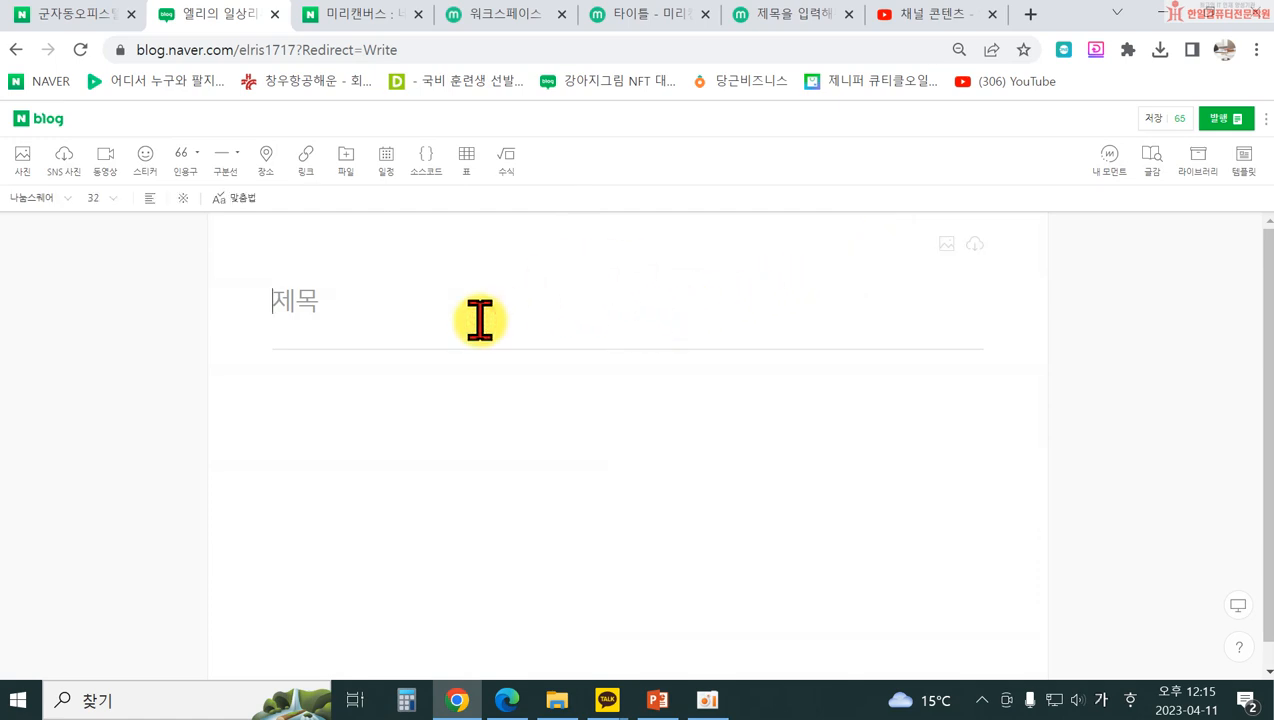
{"action": "type", "text": "대추의 효"}
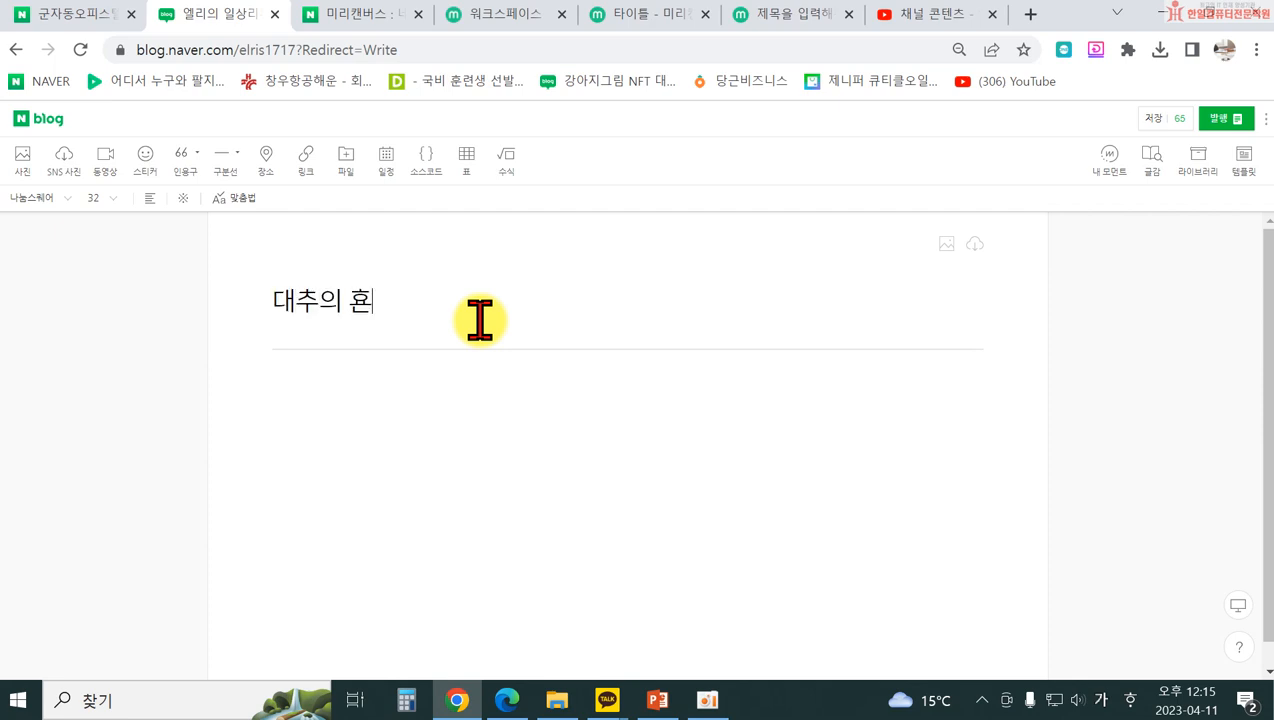
{"action": "type", "text": "능에 대해 애"}
{"action": "type", "text": "알아봅시"}
{"action": "key", "text": "BackSpace"}
{"action": "key", "text": "BackSpace"}
{"action": "type", "text": "ㄴ니다."}
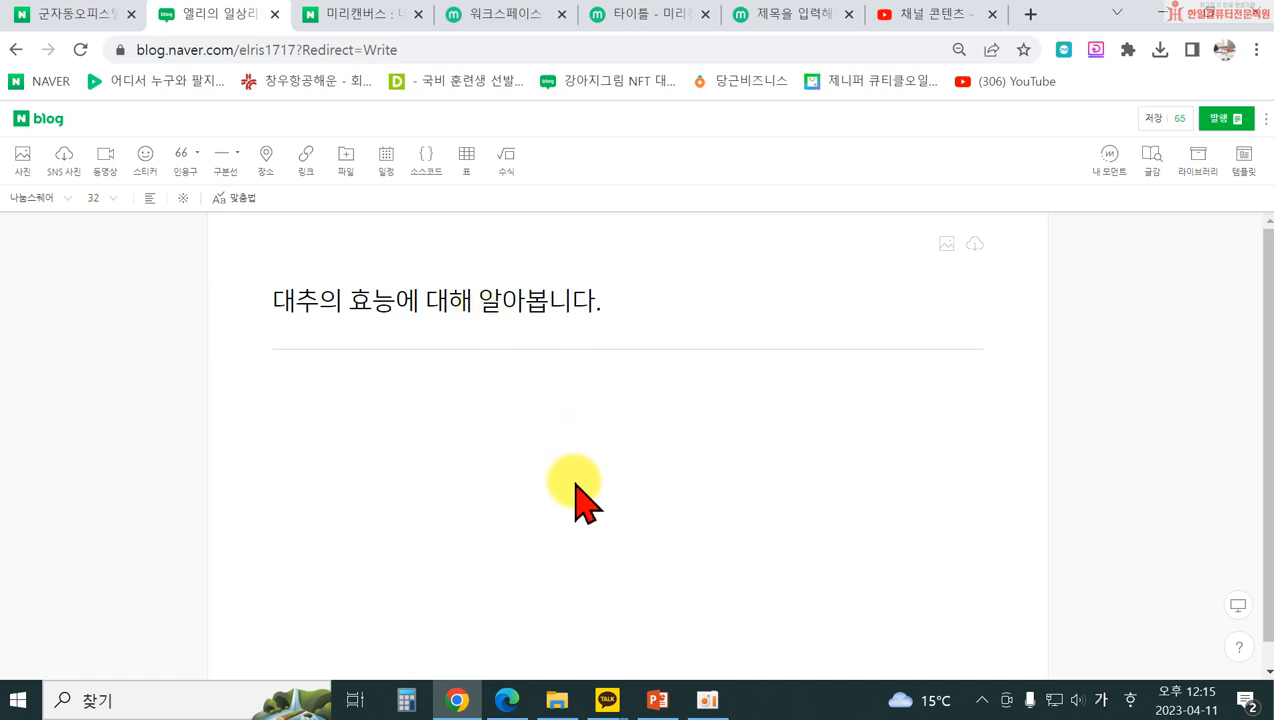
- Write the body sentence "대추의 효능은 '대추를 보고도 안먹으면 늙는다'는 속설이 있을 정도로 익히 알려져 있다." and start a new line below it
{"action": "left_click", "coordinate": [484, 451]}
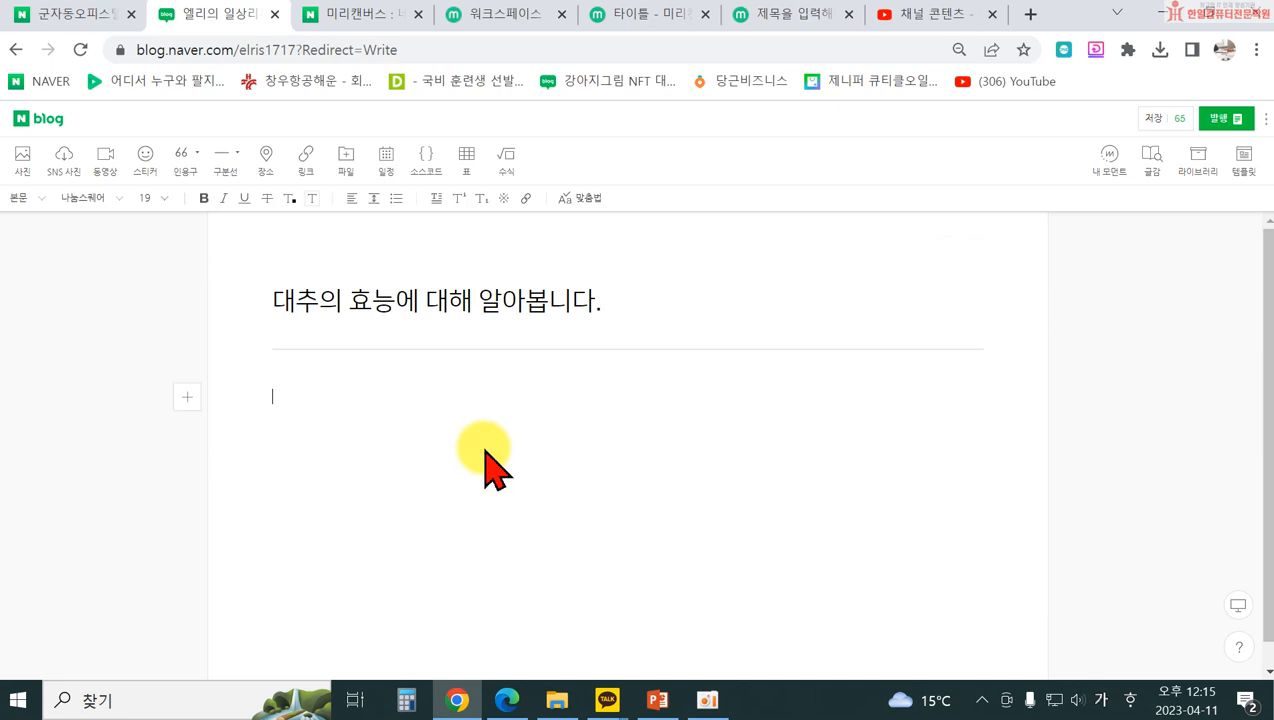
{"action": "type", "text": "대추의 효능은"}
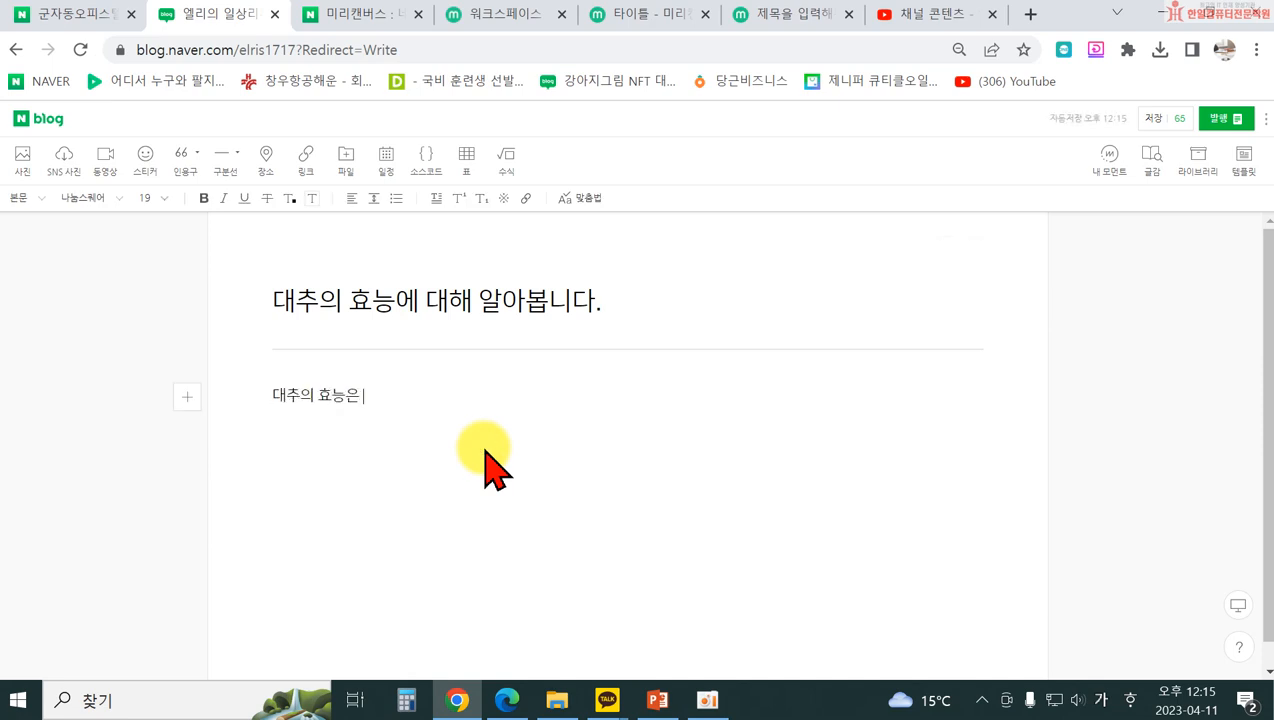
{"action": "type", "text": " '대추를 "}
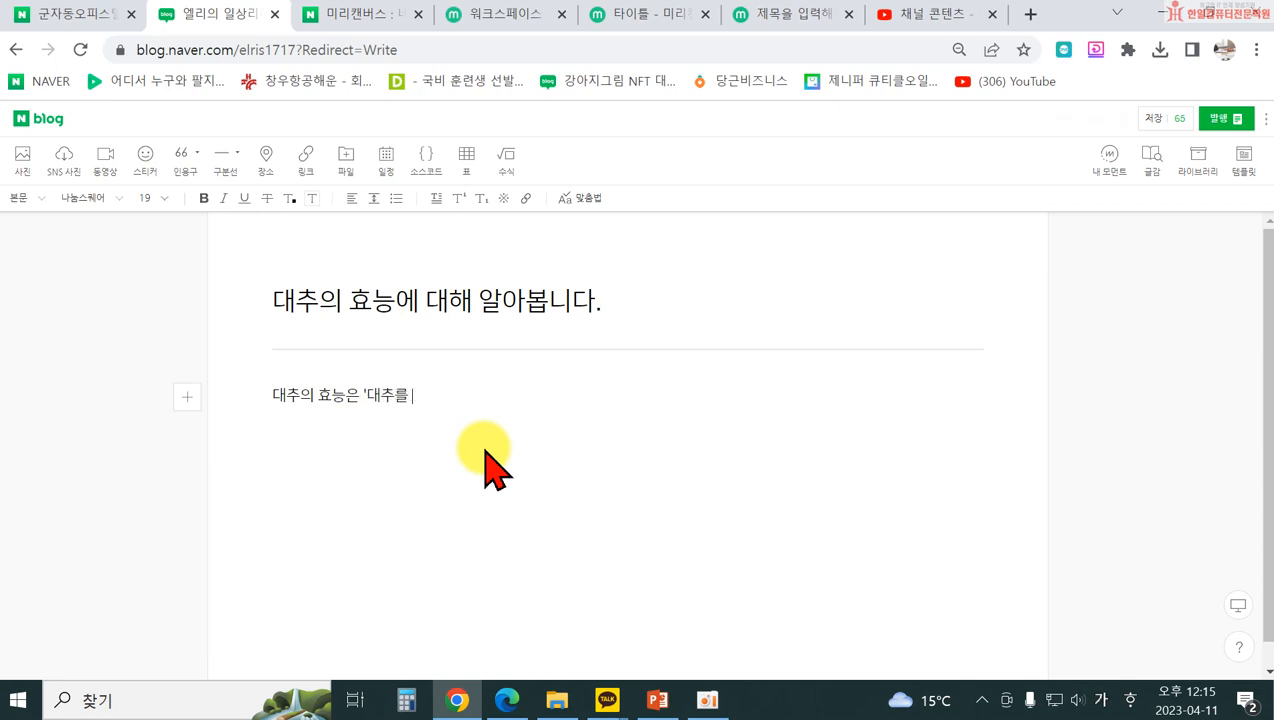
{"action": "type", "text": "보곰도 안먹으면 니"}
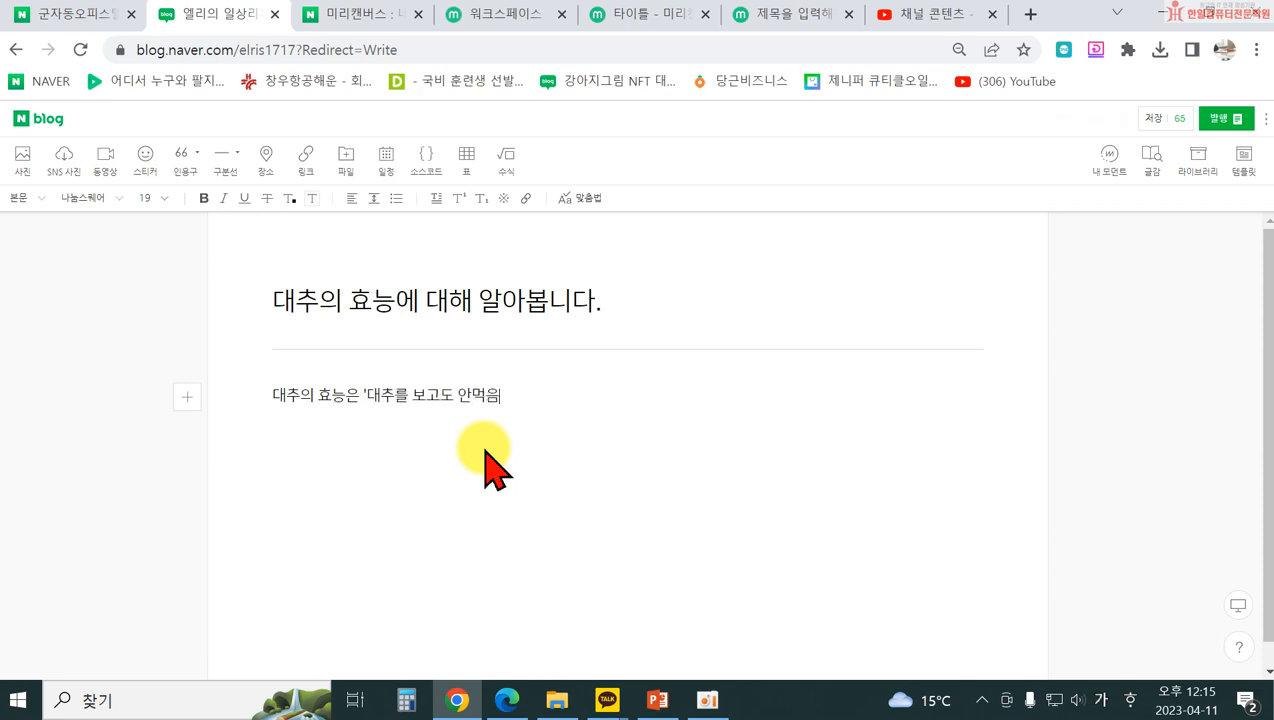
{"action": "type", "text": "늙는대"}
{"action": "type", "text": "'는"}
{"action": "type", "text": " 속설이"}
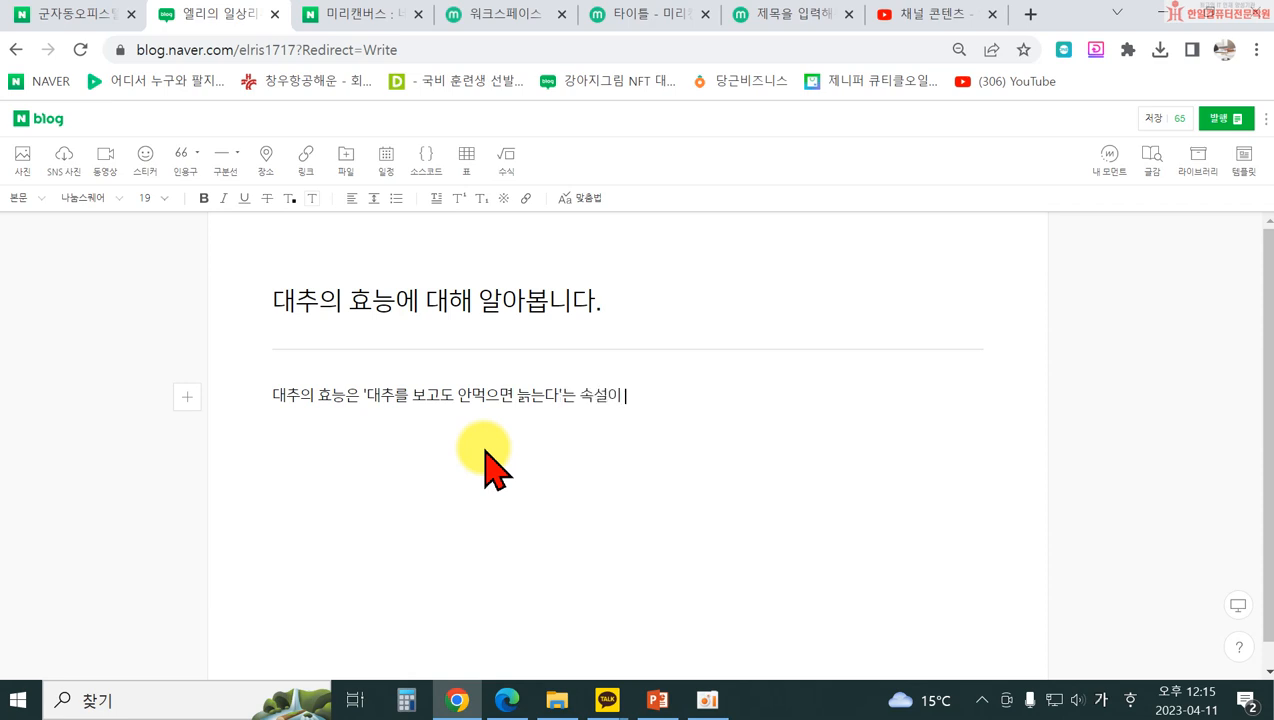
{"action": "type", "text": " 있을 정되로 ㄱ"}
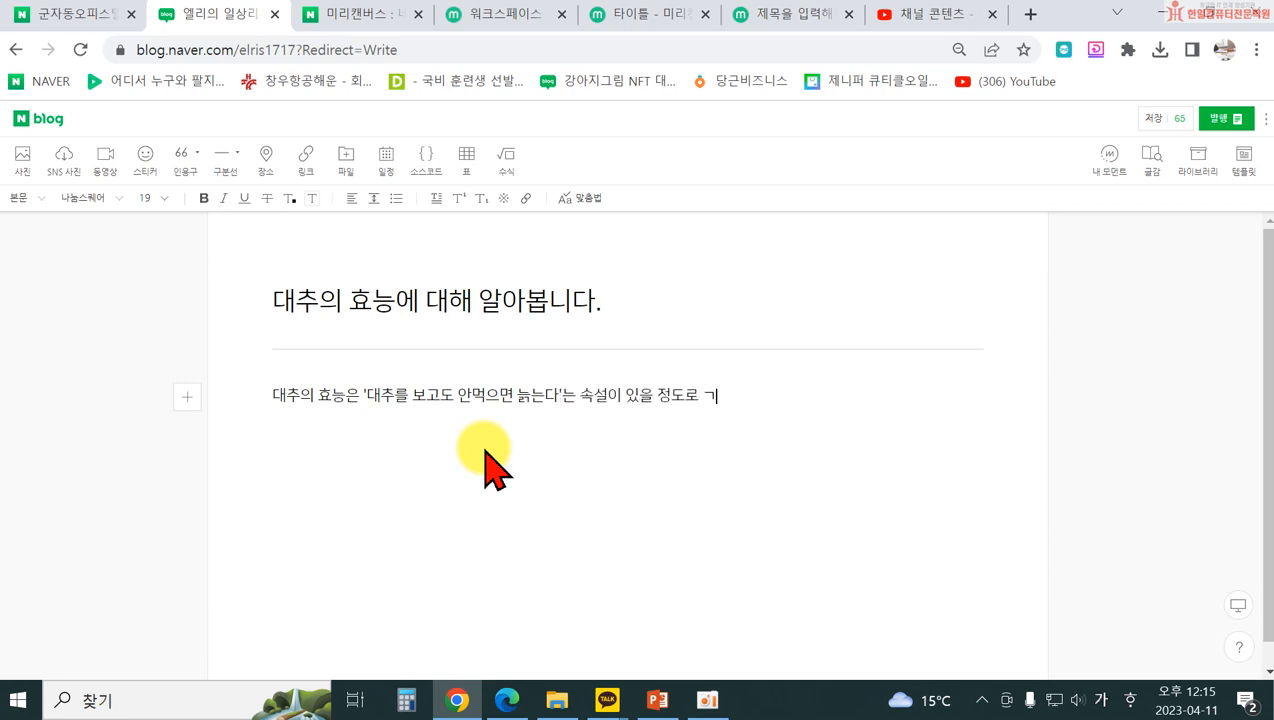
{"action": "type", "text": "히 알려져 이있다."}
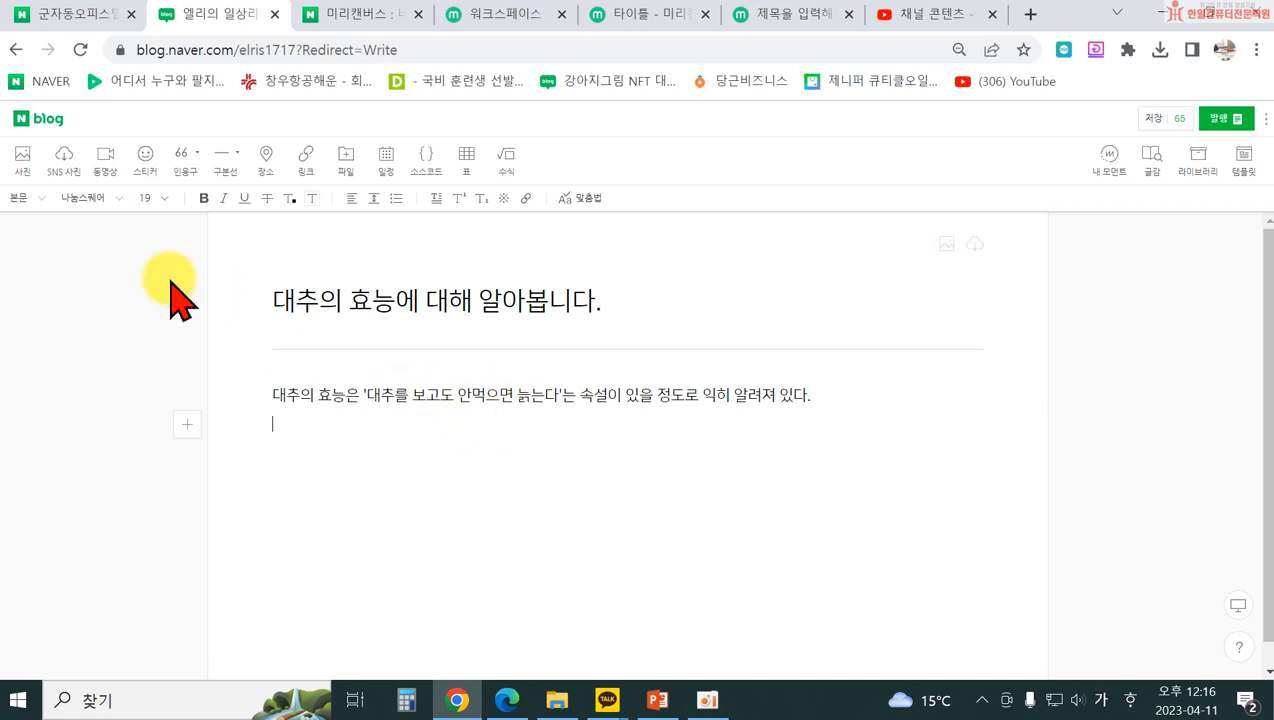
- Insert the jujube photo 건강1 from the 쓱하고싹배우는 블로그 folder in 문서 below the body sentence
{"action": "left_click", "coordinate": [33, 162]}
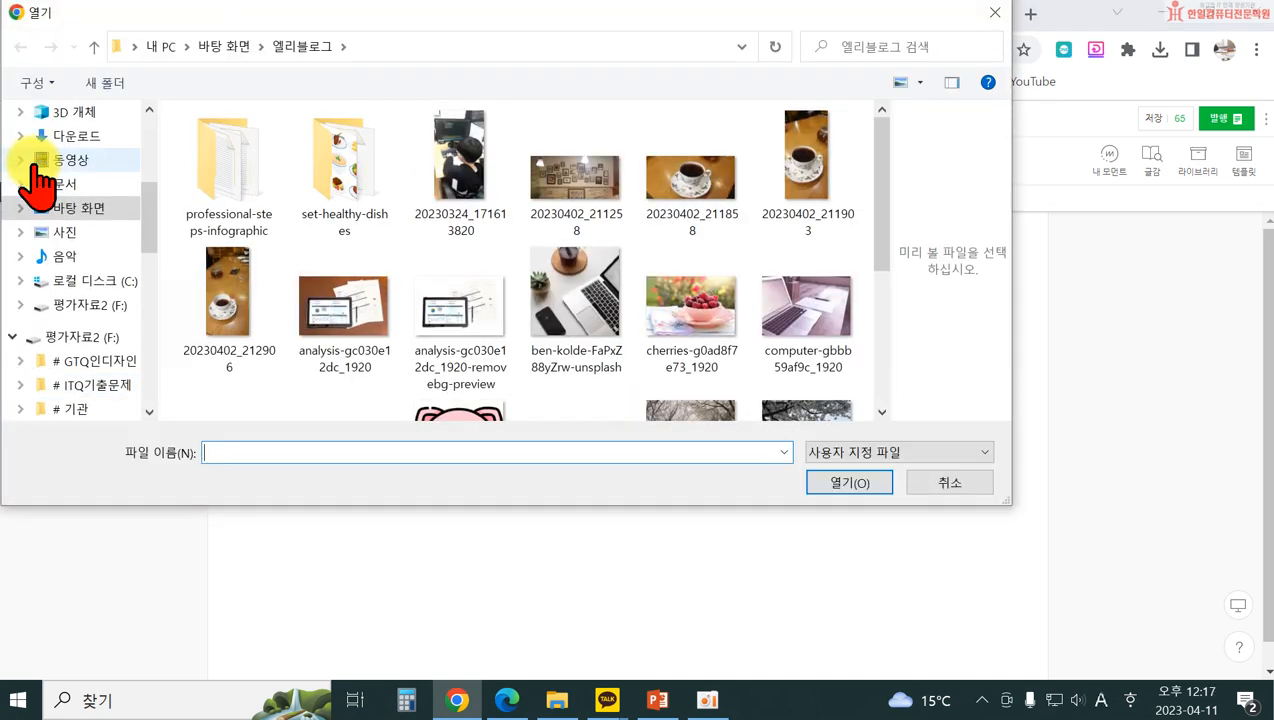
{"action": "scroll", "coordinate": [345, 400], "scroll_direction": "down", "scroll_amount": 3}
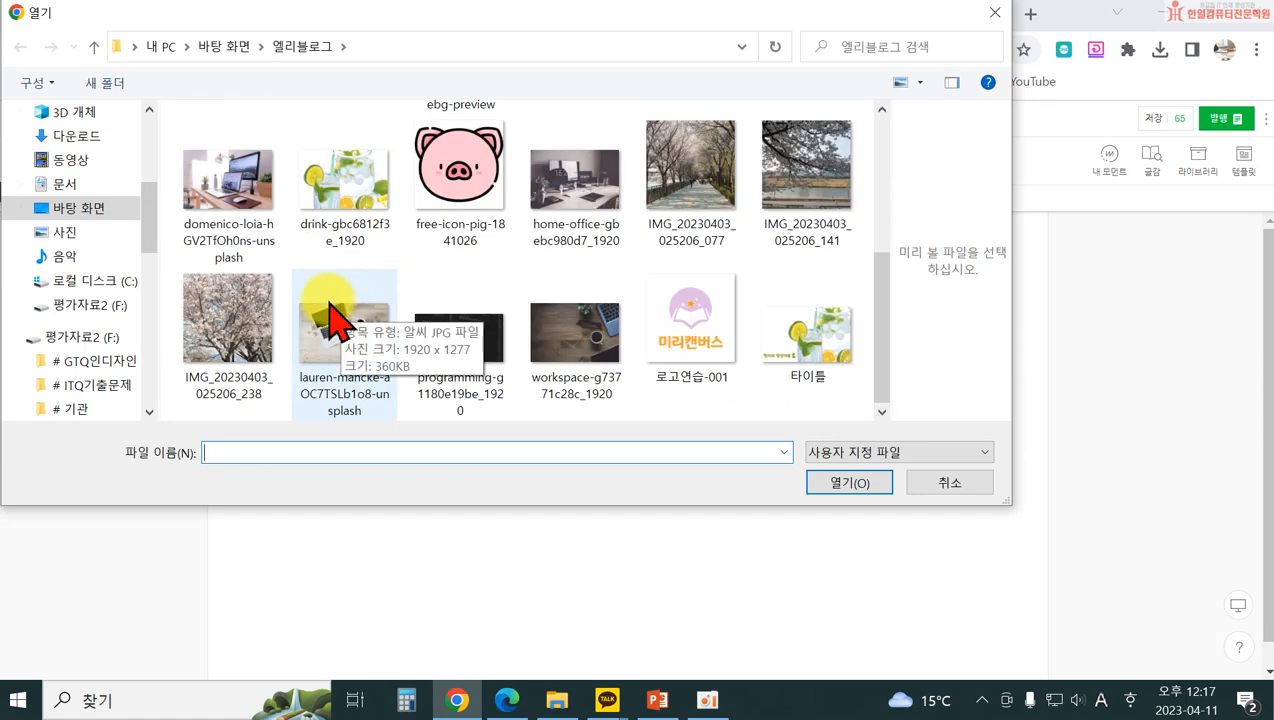
{"action": "scroll", "coordinate": [185, 225], "scroll_direction": "up", "scroll_amount": 4}
{"action": "scroll", "coordinate": [140, 240], "scroll_direction": "up", "scroll_amount": 2}
{"action": "scroll", "coordinate": [142, 270], "scroll_direction": "up", "scroll_amount": 3}
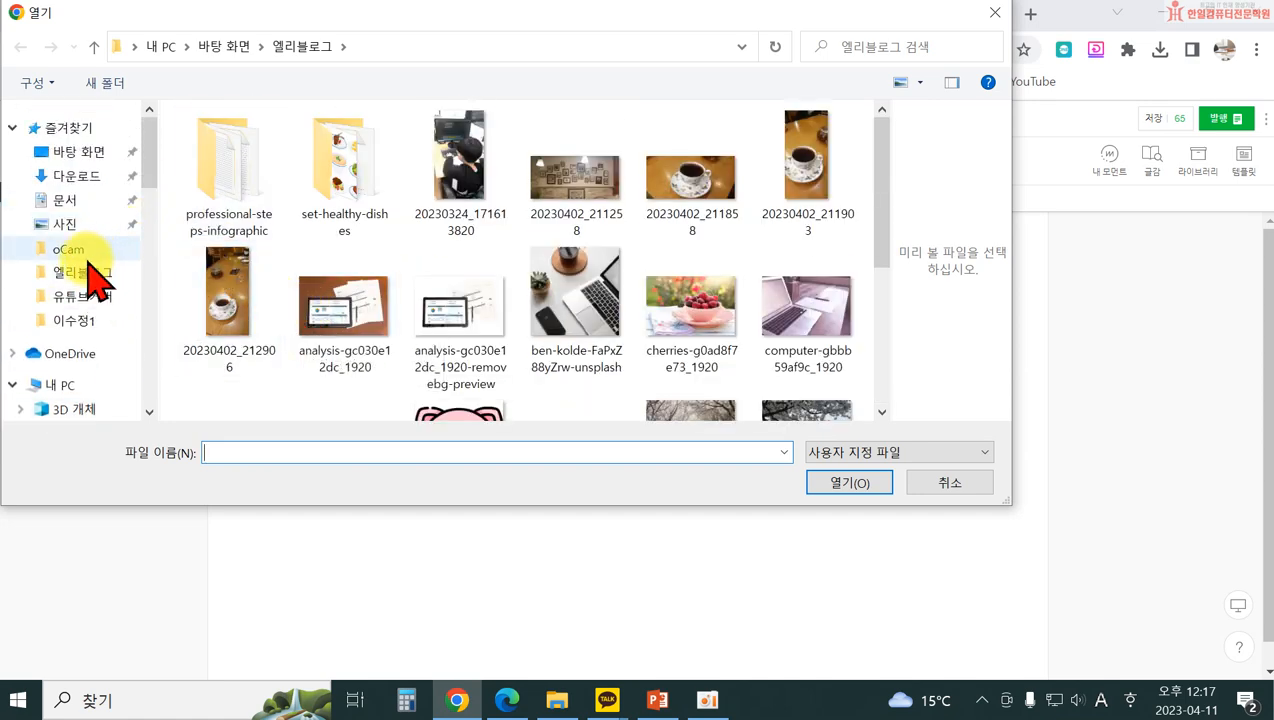
{"action": "left_click", "coordinate": [64, 200]}
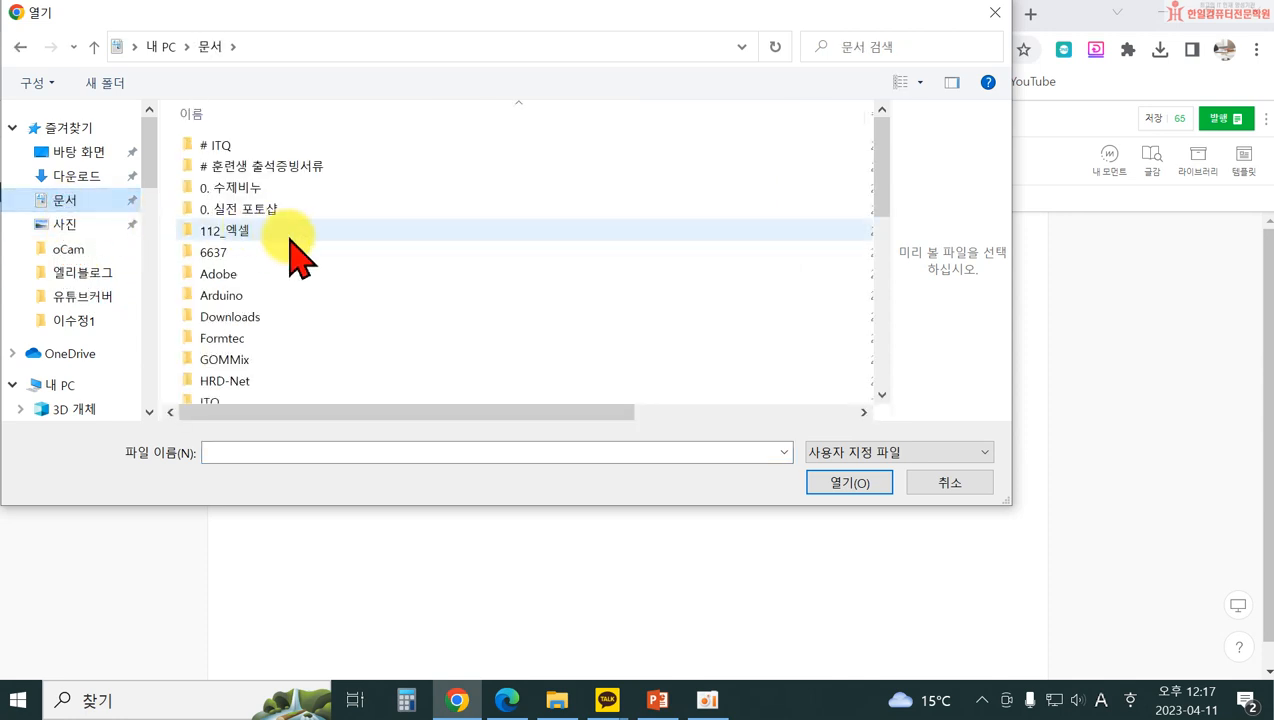
{"action": "scroll", "coordinate": [298, 265], "scroll_direction": "down", "scroll_amount": 10}
{"action": "scroll", "coordinate": [290, 300], "scroll_direction": "up", "scroll_amount": 2}
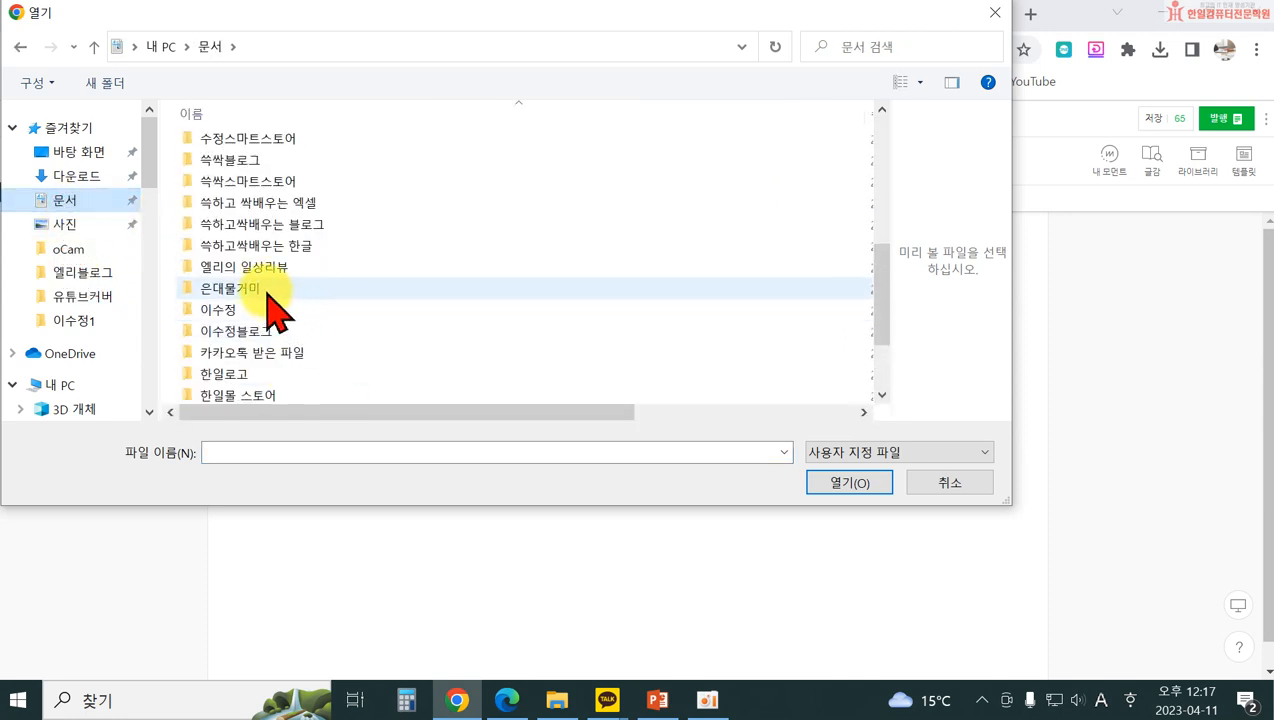
{"action": "left_click", "coordinate": [219, 219]}
{"action": "double_click", "coordinate": [219, 219]}
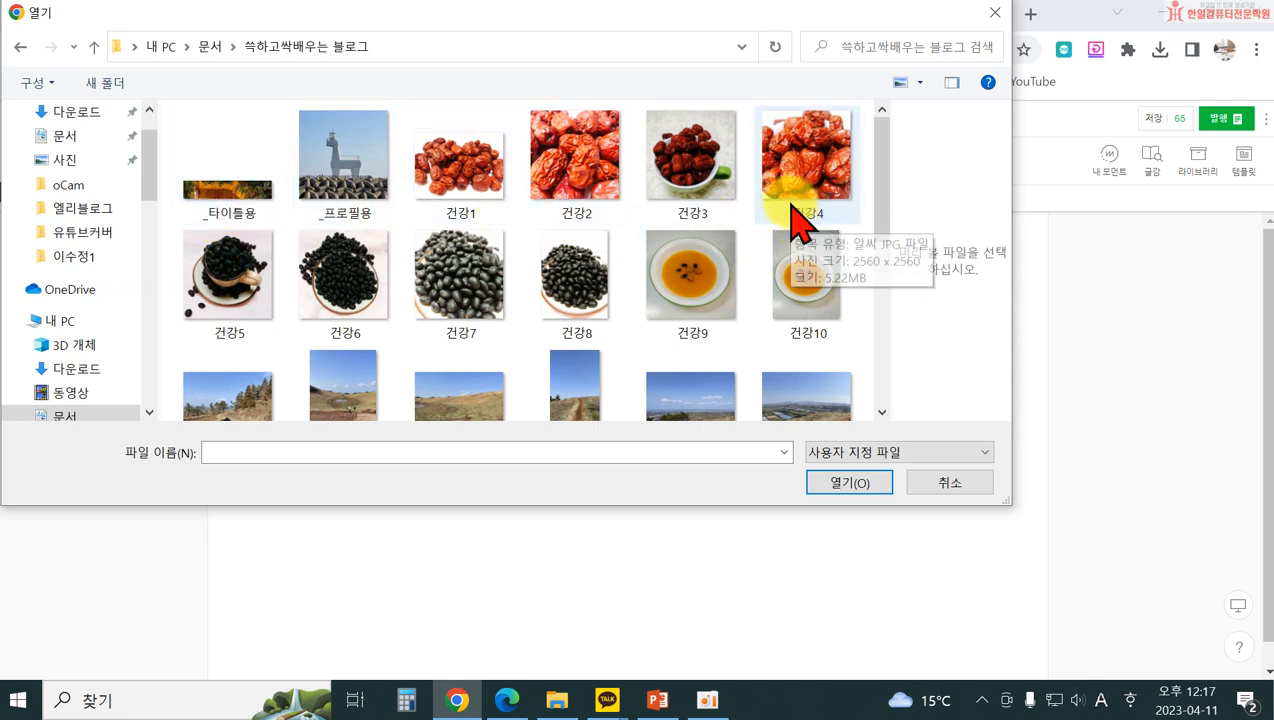
{"action": "left_click", "coordinate": [478, 185]}
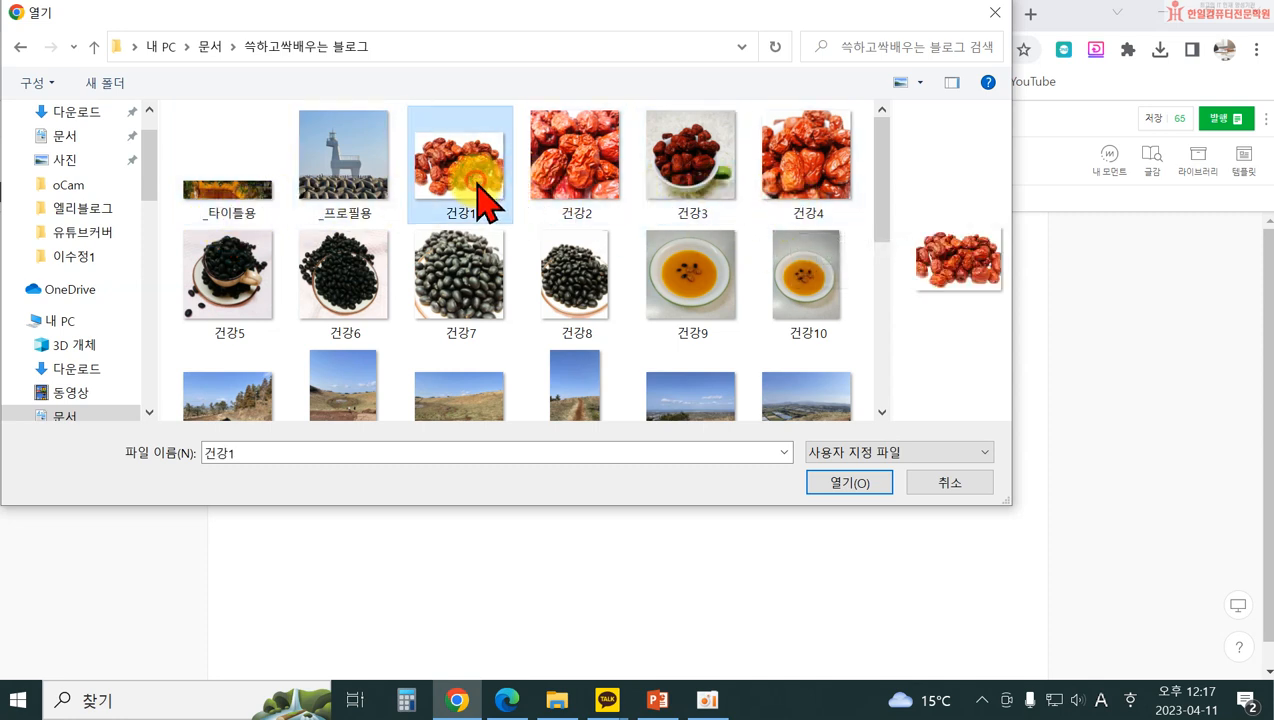
{"action": "left_click", "coordinate": [849, 483]}
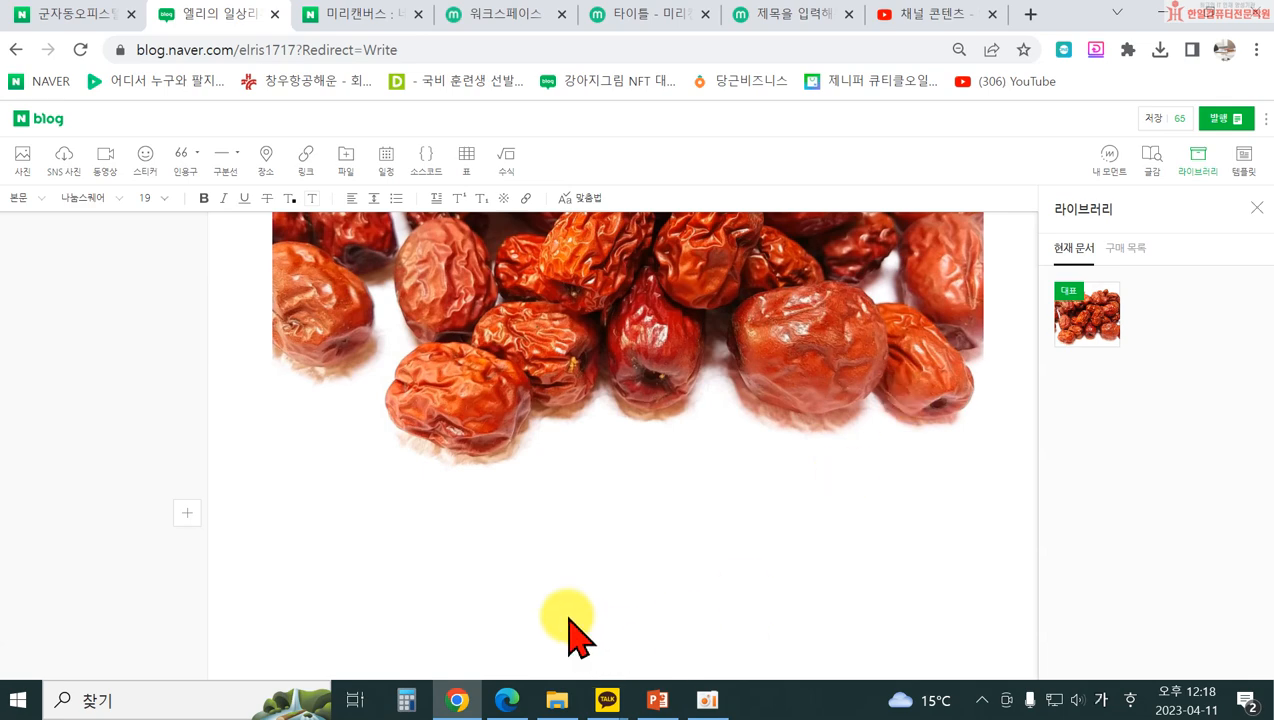
- Shrink the inserted jujube photo proportionally so it is somewhat narrower than the full text width
{"action": "left_click", "coordinate": [327, 538]}
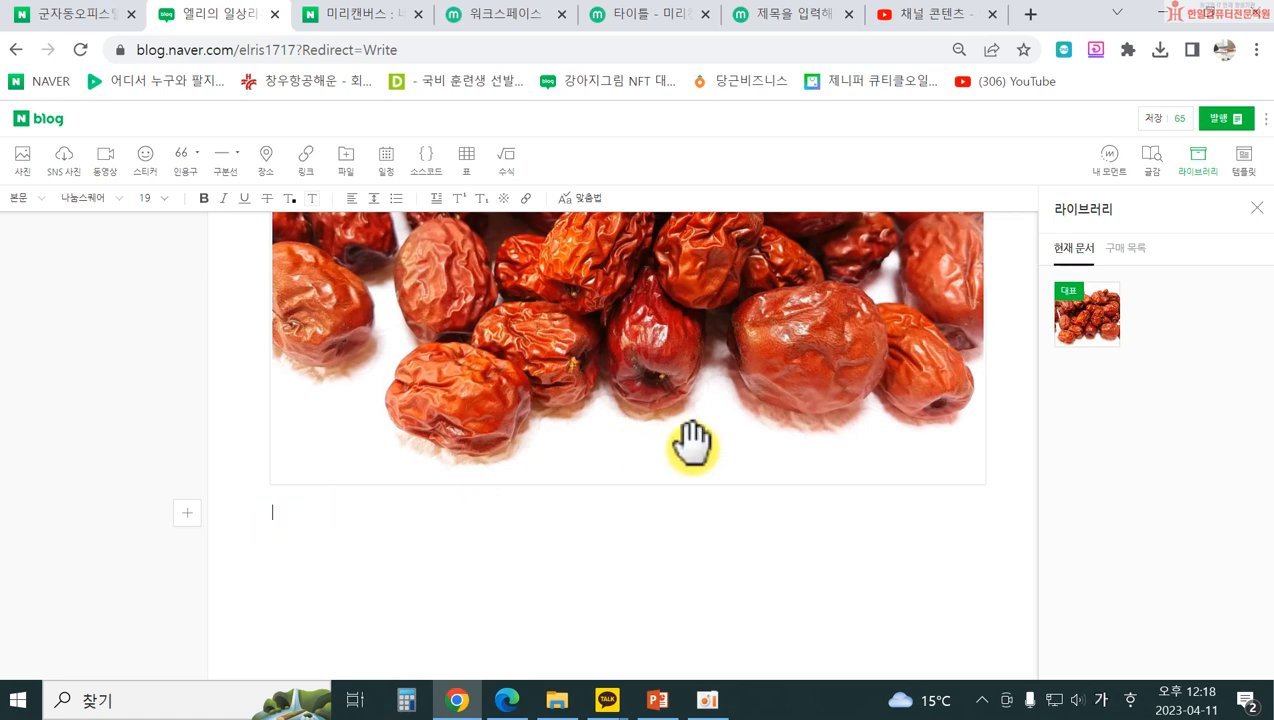
{"action": "scroll", "coordinate": [853, 518], "scroll_direction": "up", "scroll_amount": 1}
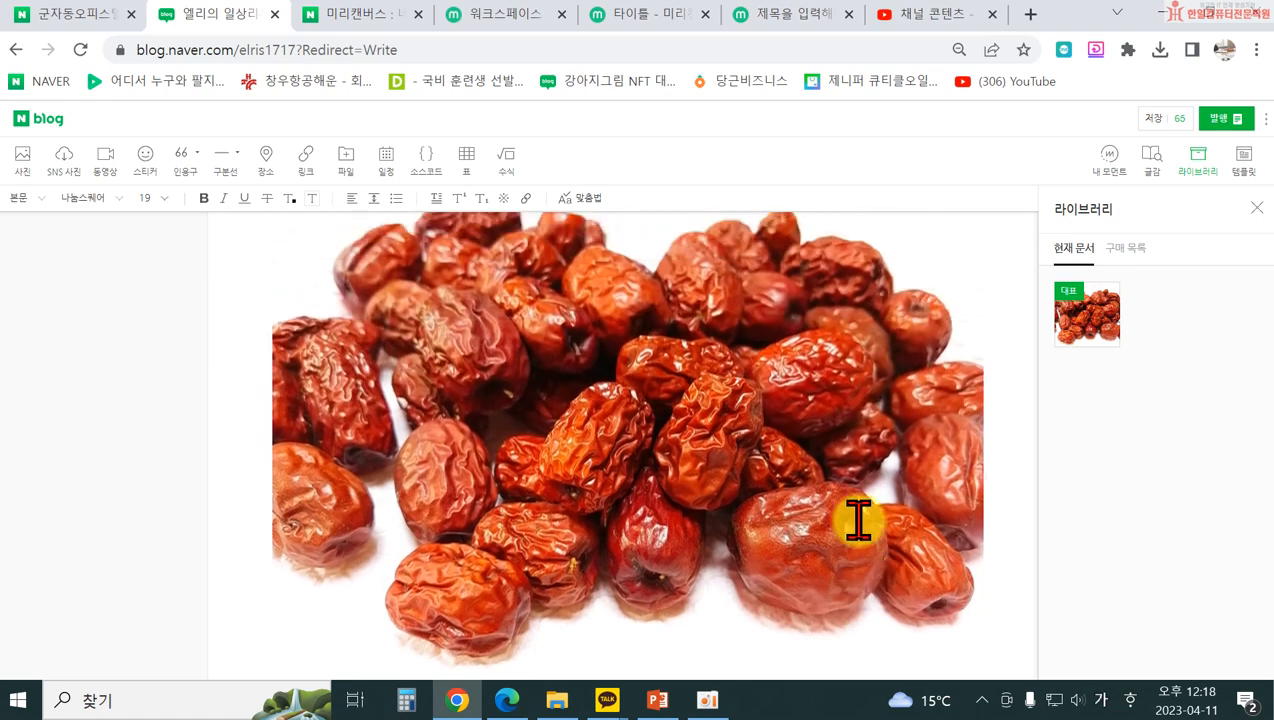
{"action": "left_click", "coordinate": [812, 405]}
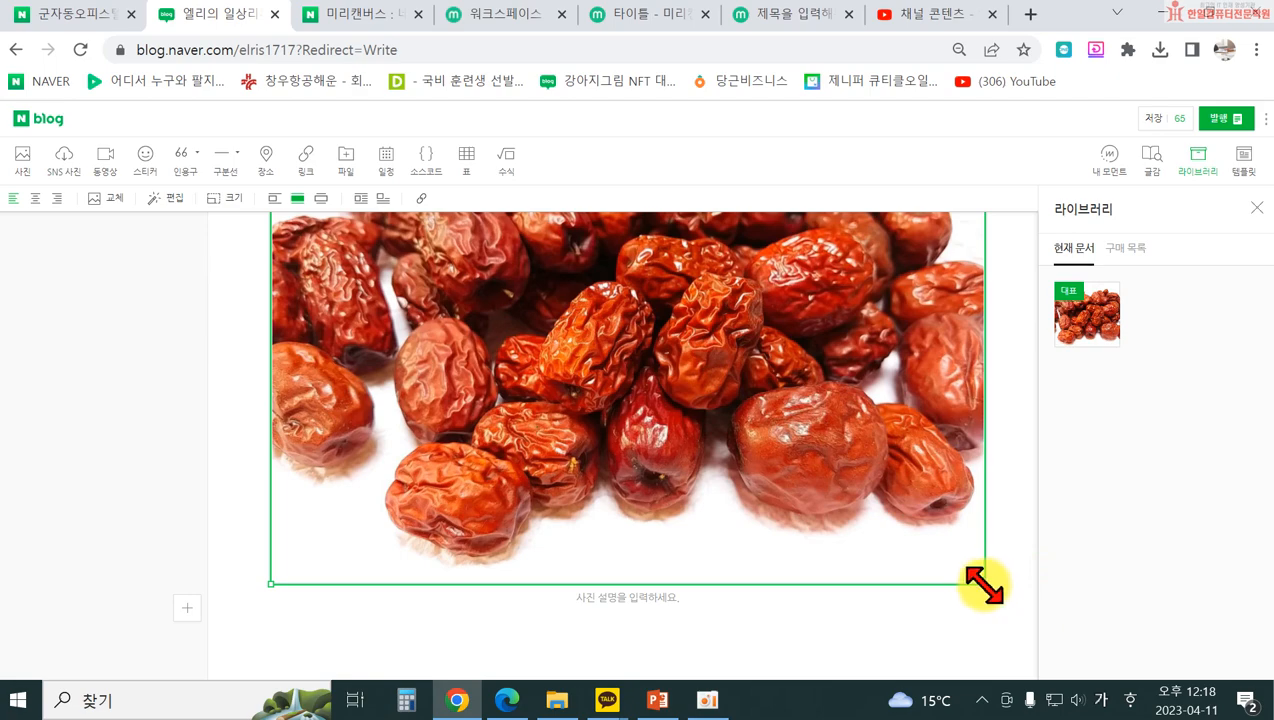
{"action": "left_click_drag", "start_coordinate": [983, 585], "coordinate": [867, 497]}
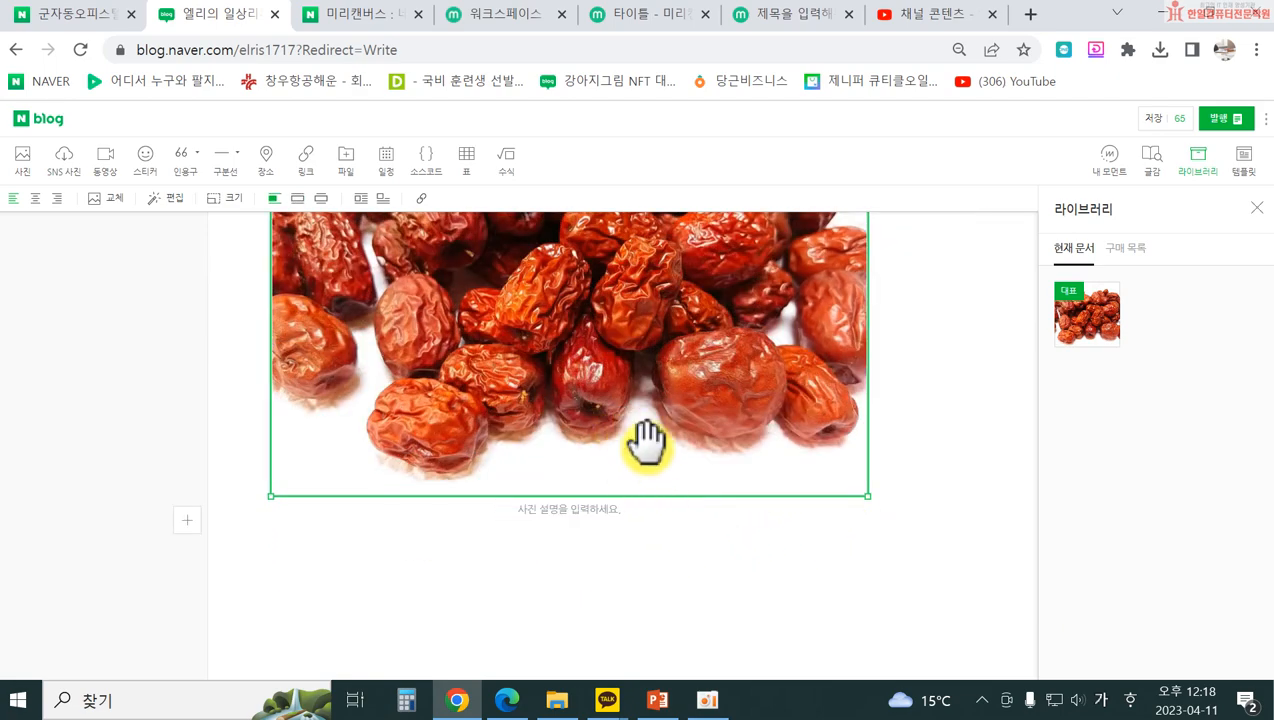
- Center-align the jujube photo in the post body
{"action": "scroll", "coordinate": [643, 480], "scroll_direction": "up", "scroll_amount": 3}
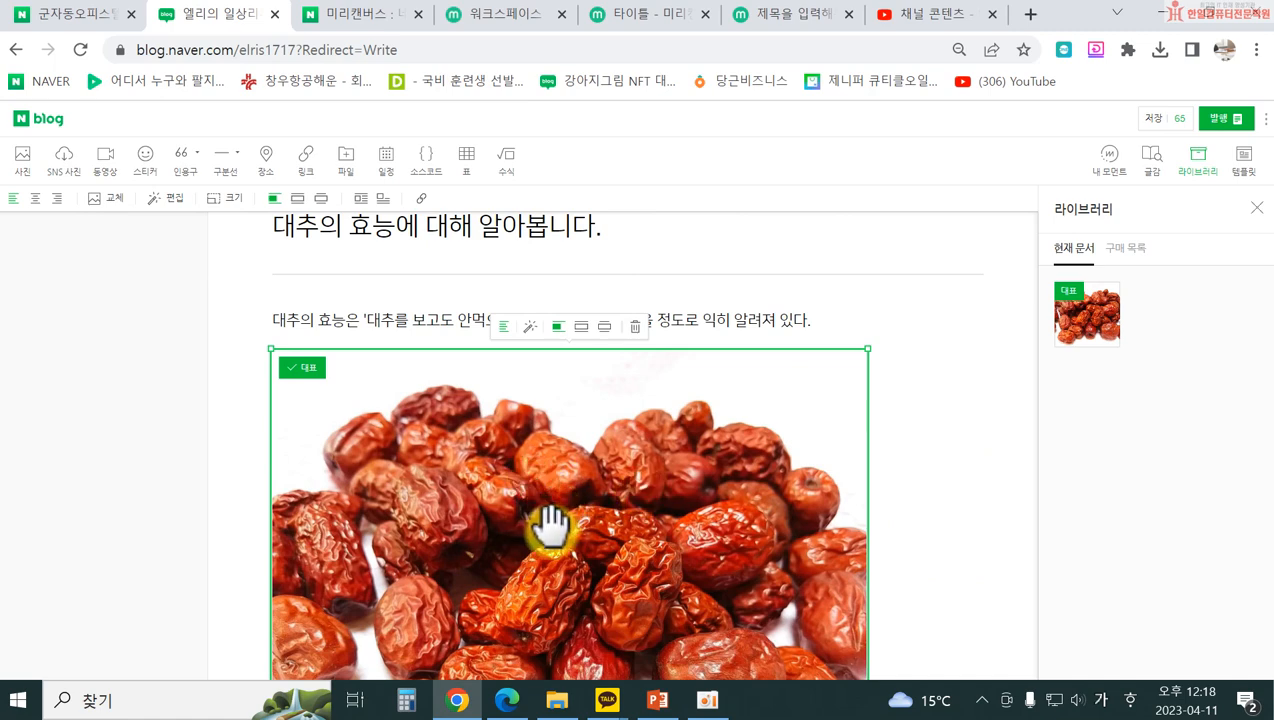
{"action": "left_click", "coordinate": [34, 200]}
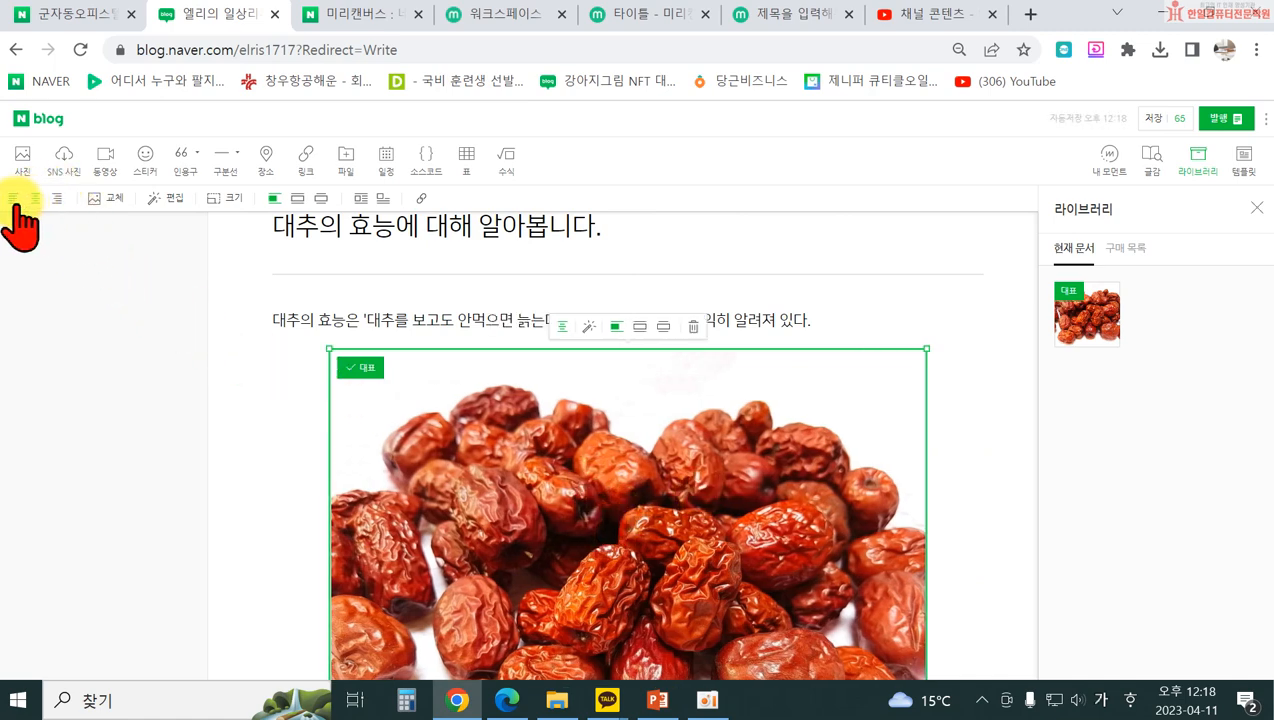
{"action": "left_click", "coordinate": [14, 198]}
{"action": "left_click", "coordinate": [34, 198]}
- Write "대추의 효능은 첫번째 신경을 이오나시키는 성분이 많아 불면증 치료에 도움이 된다." below the jujube photo and start a new line
{"action": "scroll", "coordinate": [256, 498], "scroll_direction": "down", "scroll_amount": 3}
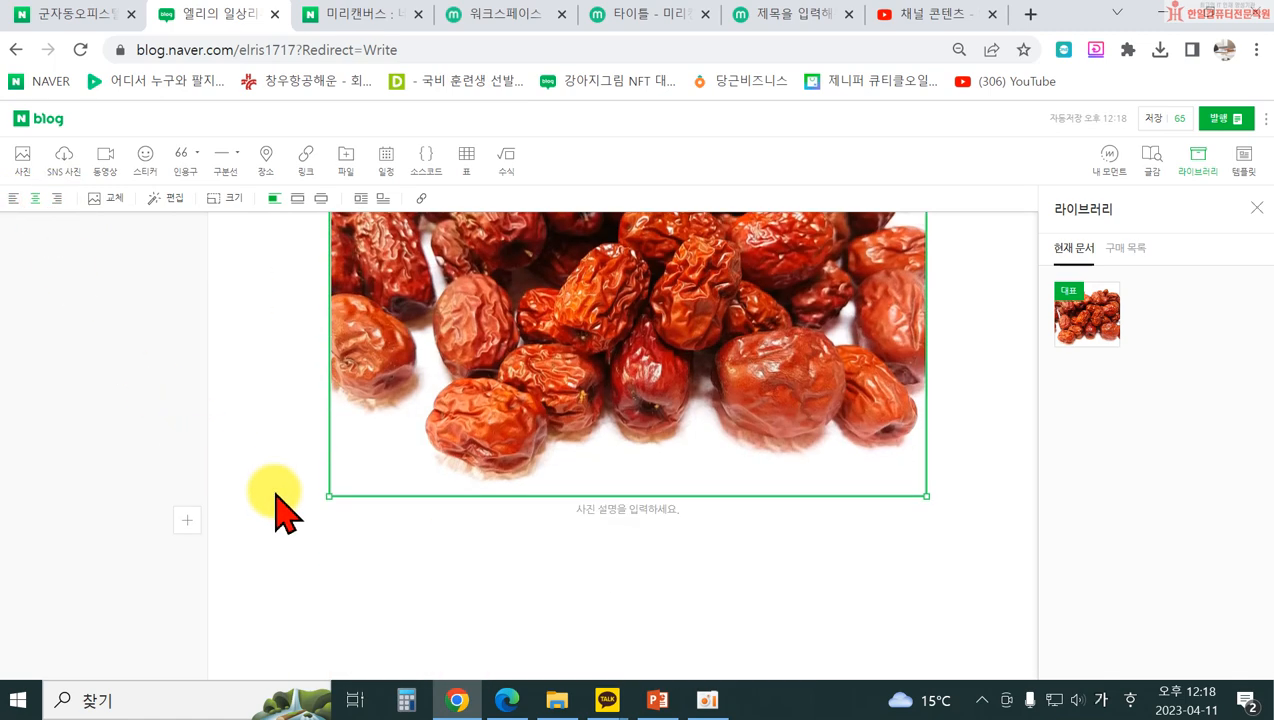
{"action": "left_click", "coordinate": [314, 547]}
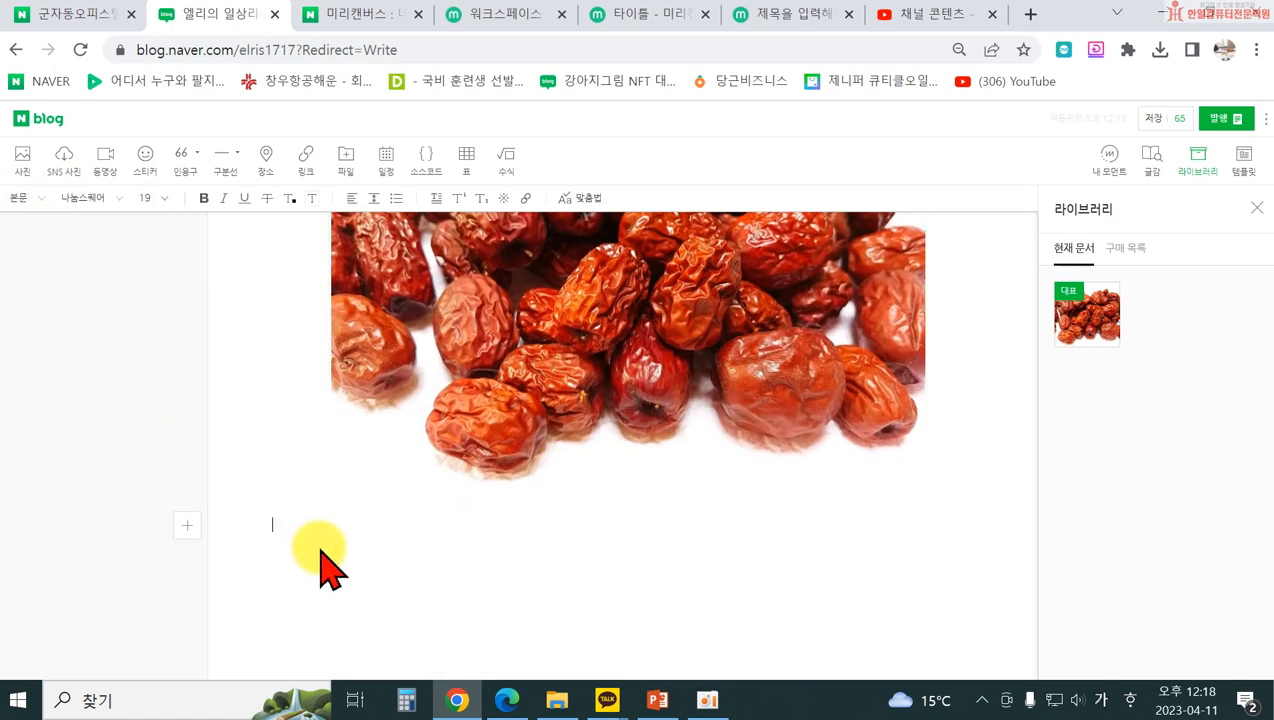
{"action": "type", "text": "대추의 효능은"}
{"action": "type", "text": " 첫번째"}
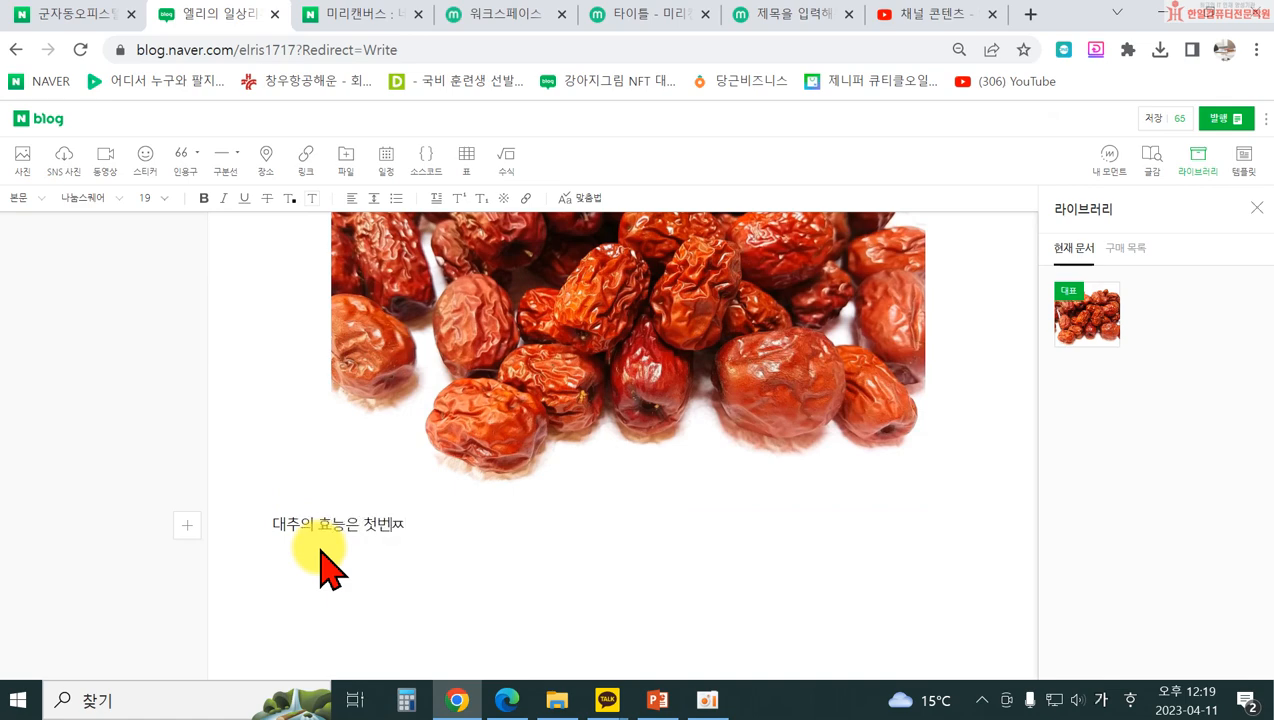
{"action": "type", "text": " 신경을"}
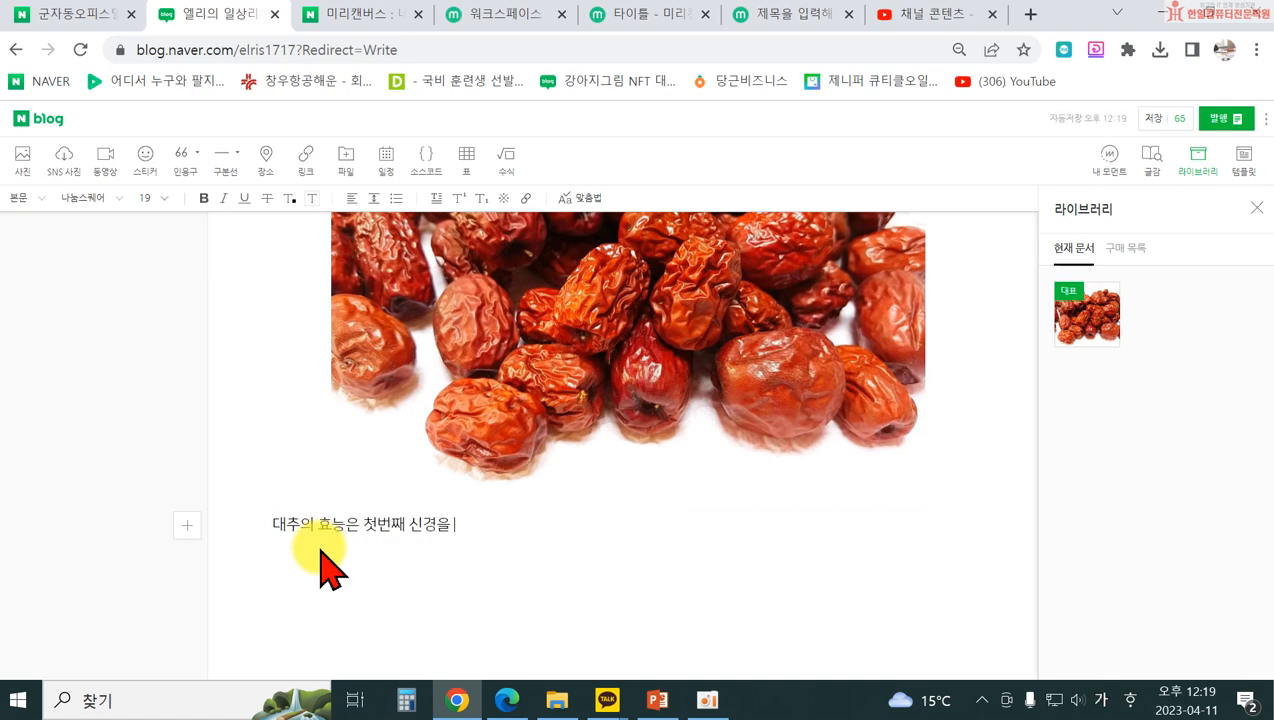
{"action": "type", "text": " 이오나시키는 성분이 많"}
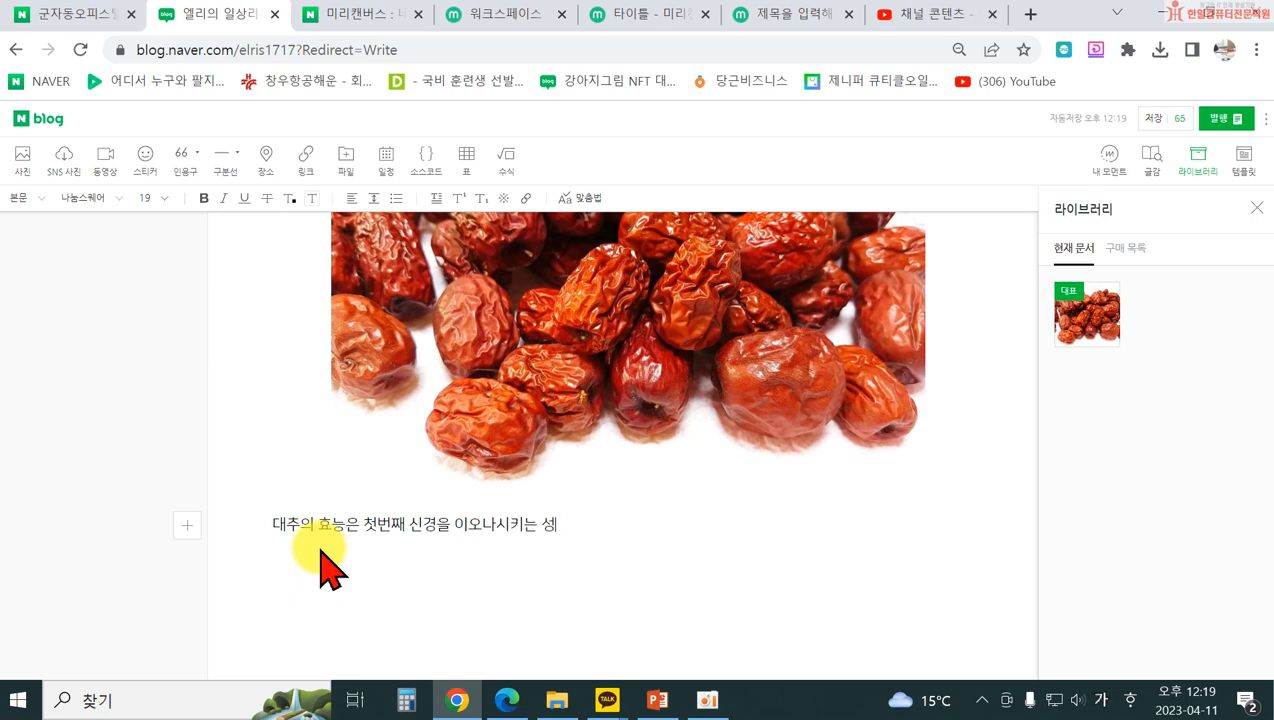
{"action": "type", "text": "아 불면증 치료에 도움이 된다."}
{"action": "key", "text": "Return"}
- Write the second benefit line "두번째 혈관건강에 도움이 되고 혈압도 낮춰주며," and start a new line
{"action": "type", "text": "두번ㅉㅐ ㅅ혀"}
{"action": "key", "text": "BackSpace"}
{"action": "key", "text": "BackSpace"}
{"action": "key", "text": "BackSpace"}
{"action": "type", "text": "혈관"}
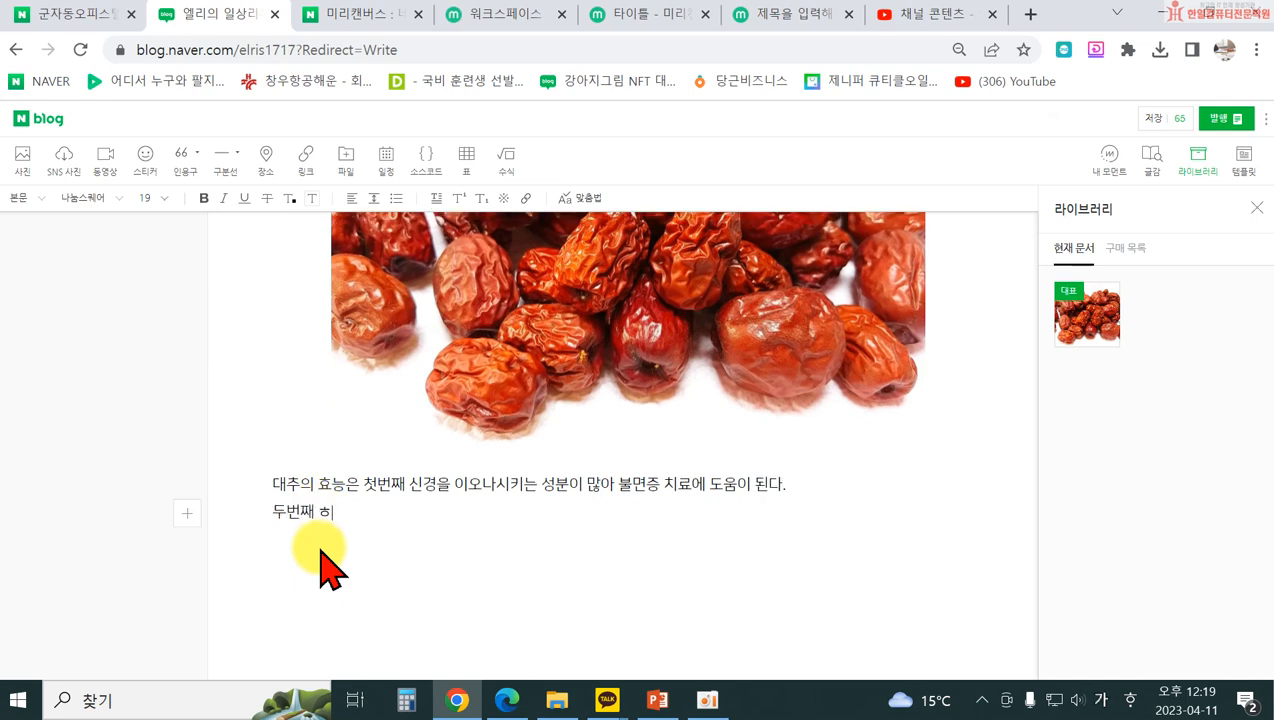
{"action": "type", "text": "건강에 도움이 되고 혈압도 낮춰줌"}
{"action": "type", "text": "며,"}
{"action": "key", "text": "Return"}
- Write the third benefit line "세번째 항균작용에 도움이 되어 관절염과 류머티즘에도 도움이 된다."
{"action": "type", "text": "시"}
{"action": "key", "text": "BackSpace"}
{"action": "type", "text": "세베"}
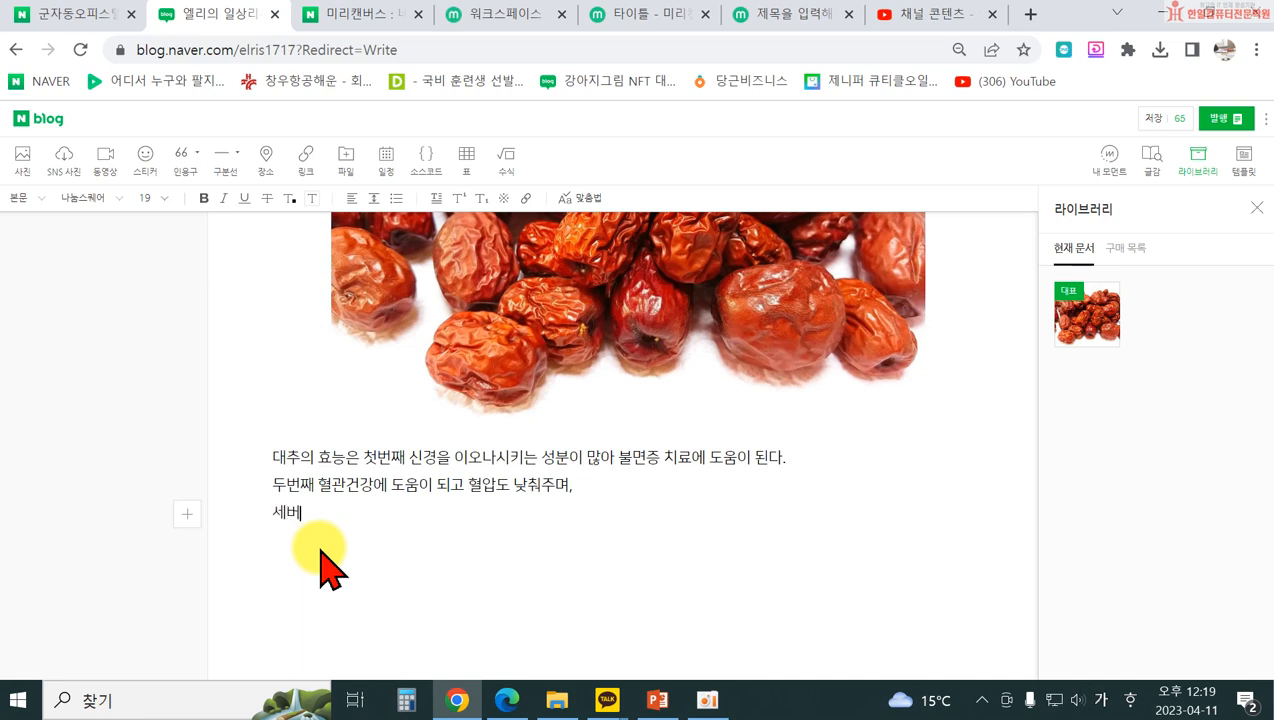
{"action": "type", "text": "째 항고"}
{"action": "type", "text": "작용에"}
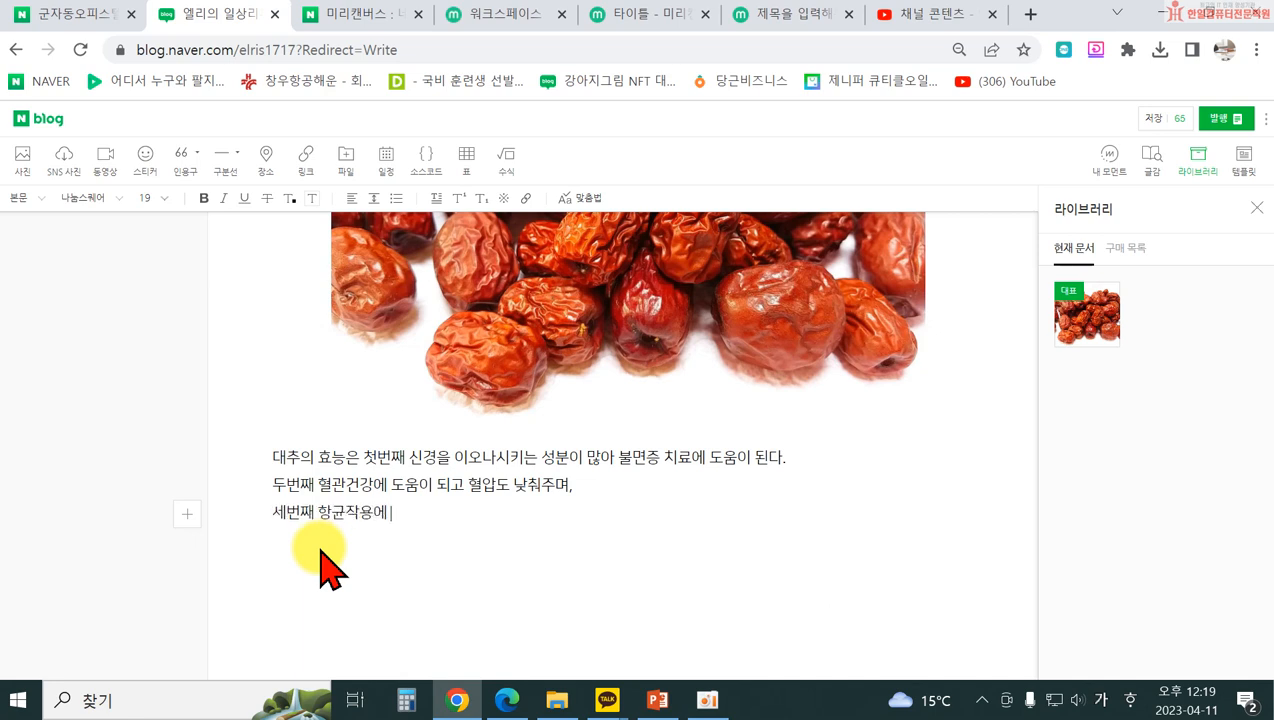
{"action": "type", "text": " 도움이 되어"}
{"action": "type", "text": " 관절염과 ㄹ"}
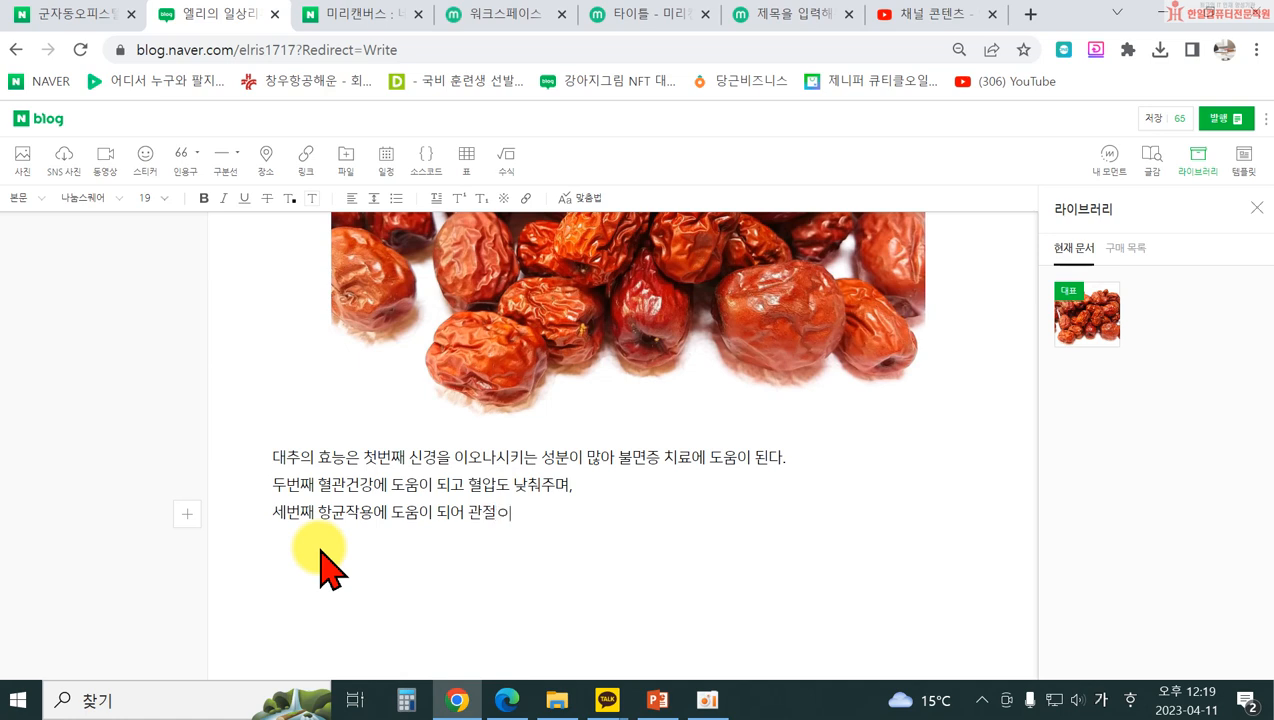
{"action": "type", "text": "류머티즈"}
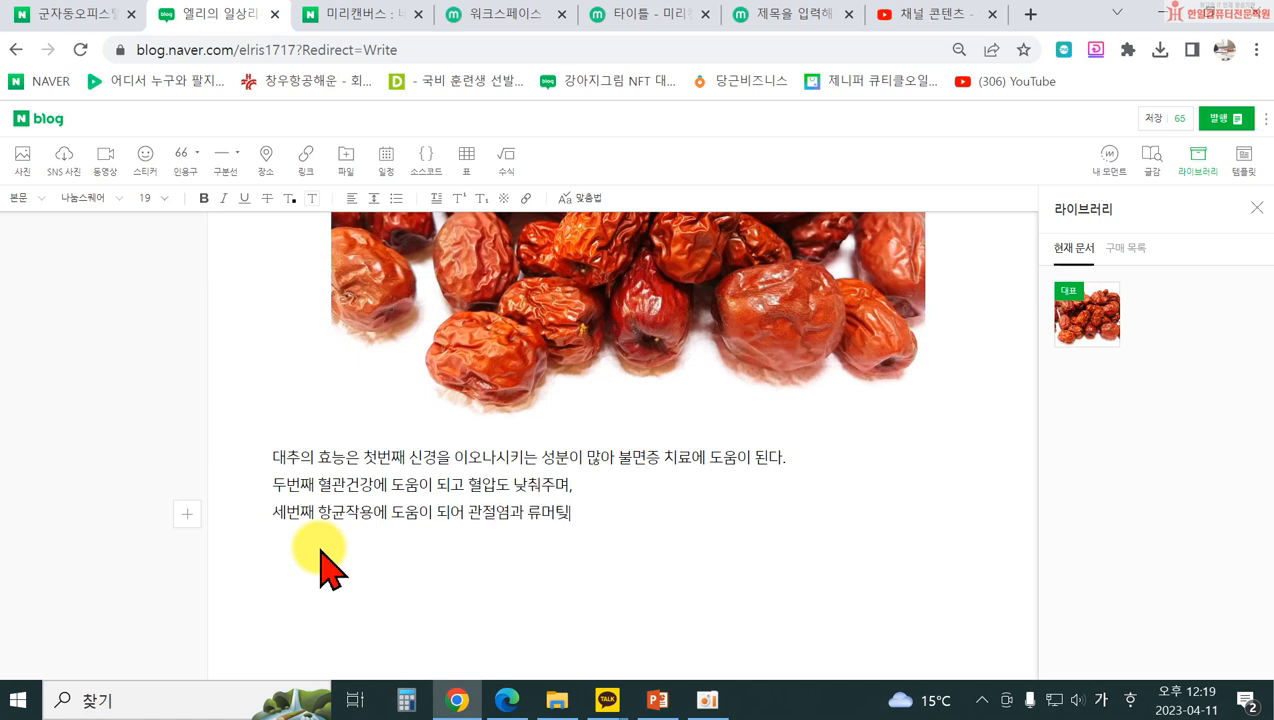
{"action": "type", "text": "에도 효과가"}
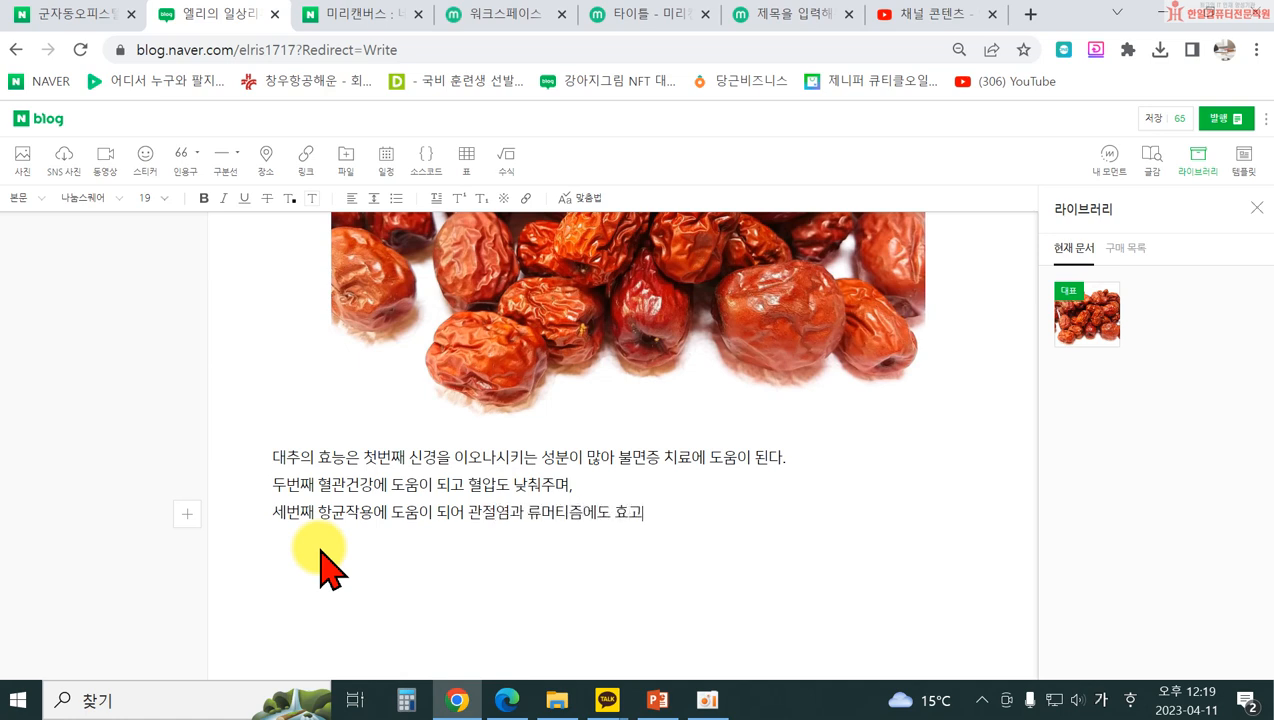
{"action": "type", "text": " 이"}
{"action": "key", "text": "BackSpace"}
{"action": "key", "text": "BackSpace"}
{"action": "key", "text": "BackSpace"}
{"action": "key", "text": "BackSpace"}
{"action": "key", "text": "BackSpace"}
{"action": "type", "text": "도움이"}
{"action": "type", "text": " 이ㅆ"}
{"action": "key", "text": "BackSpace"}
{"action": "key", "text": "BackSpace"}
{"action": "type", "text": "도니다"}
{"action": "key", "text": "BackSpace"}
{"action": "key", "text": "BackSpace"}
{"action": "key", "text": "BackSpace"}
{"action": "type", "text": "된다."}
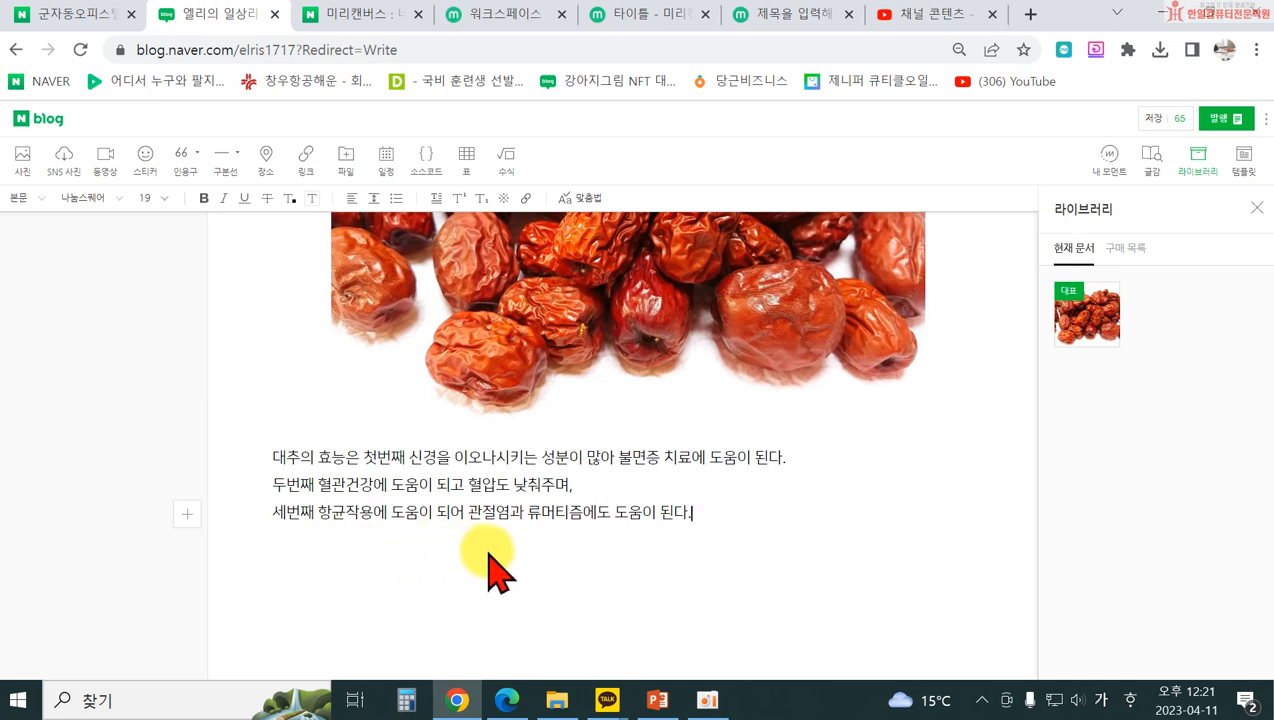
- Insert the photo 건강3 from the 쓱하고싹배우는 블로그 folder on a new line below the benefits text
{"action": "key", "text": "Return"}
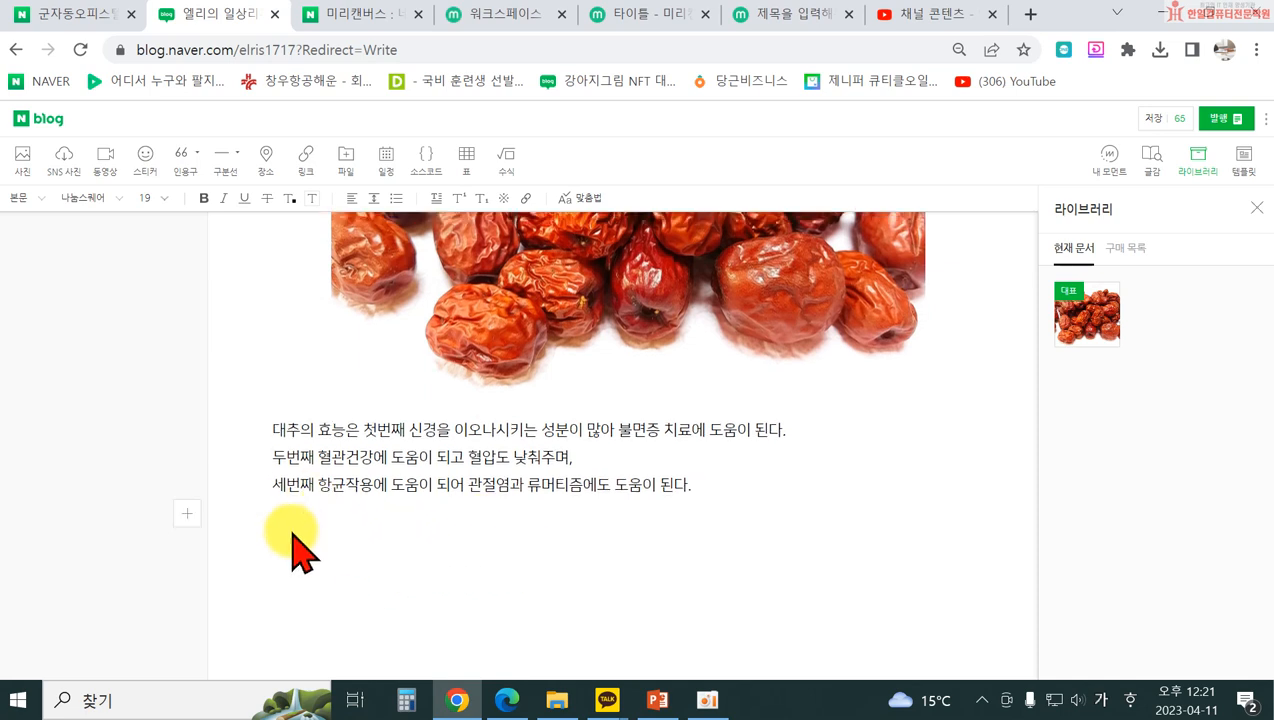
{"action": "left_click", "coordinate": [22, 163]}
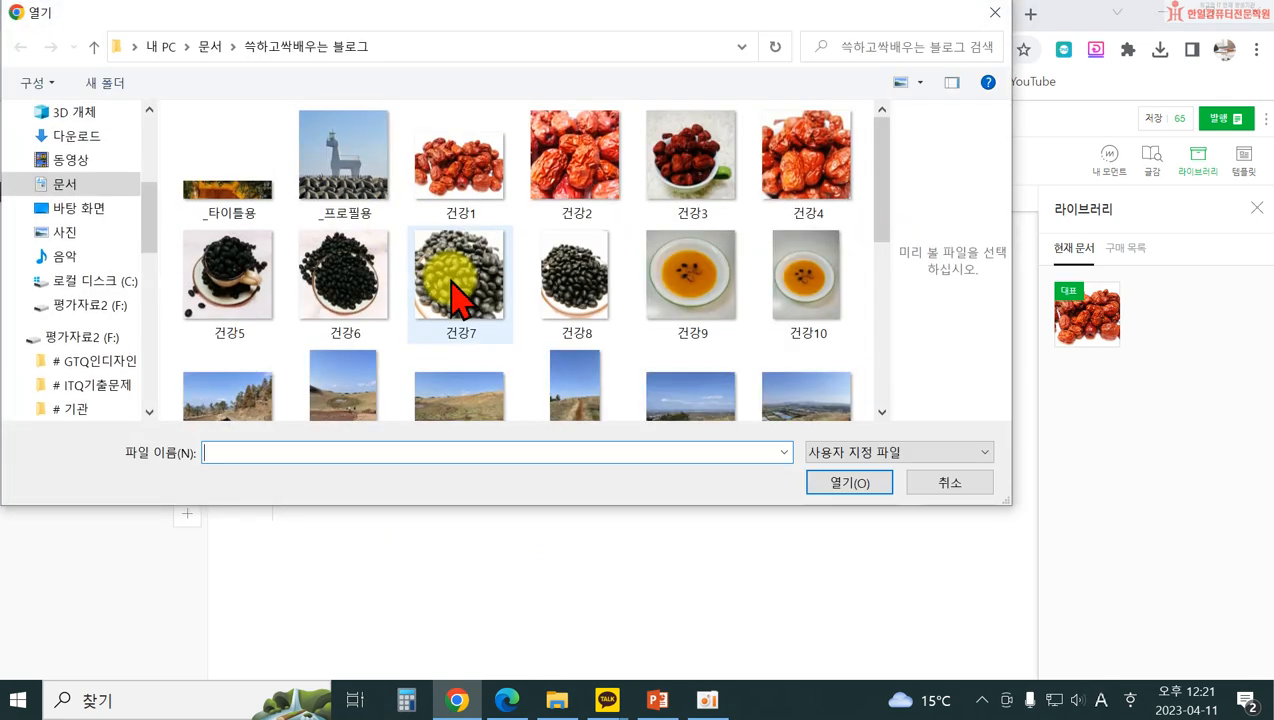
{"action": "left_click", "coordinate": [690, 180]}
{"action": "left_click", "coordinate": [850, 483]}
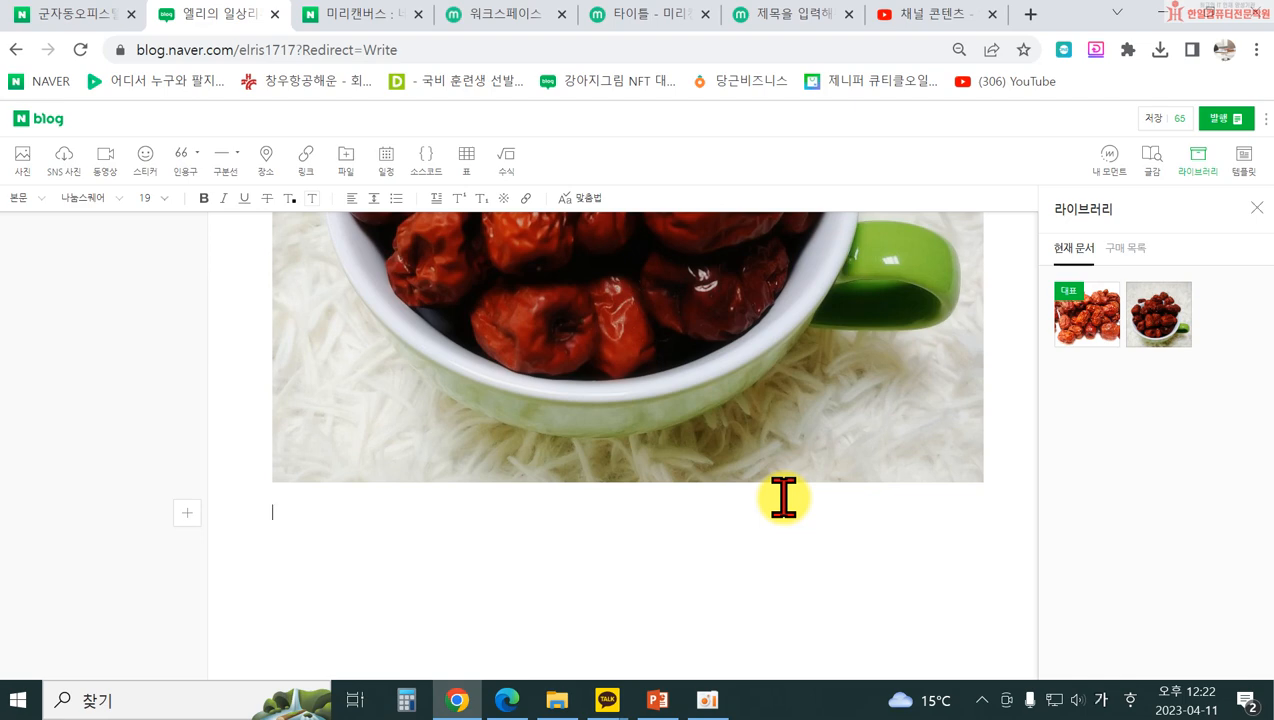
- Open the publishing settings and set the post's category to 건강을 지켜요
{"action": "left_click", "coordinate": [1214, 126]}
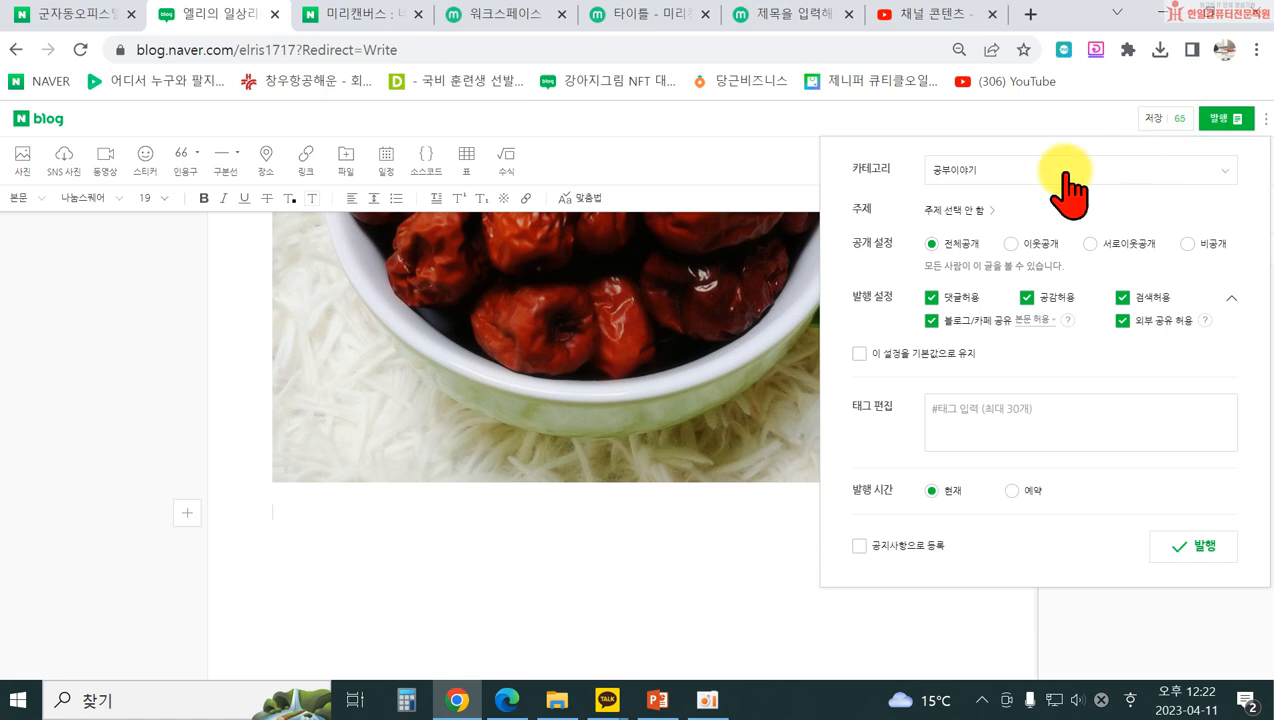
{"action": "left_click", "coordinate": [1066, 180]}
{"action": "scroll", "coordinate": [1085, 250], "scroll_direction": "down", "scroll_amount": 3}
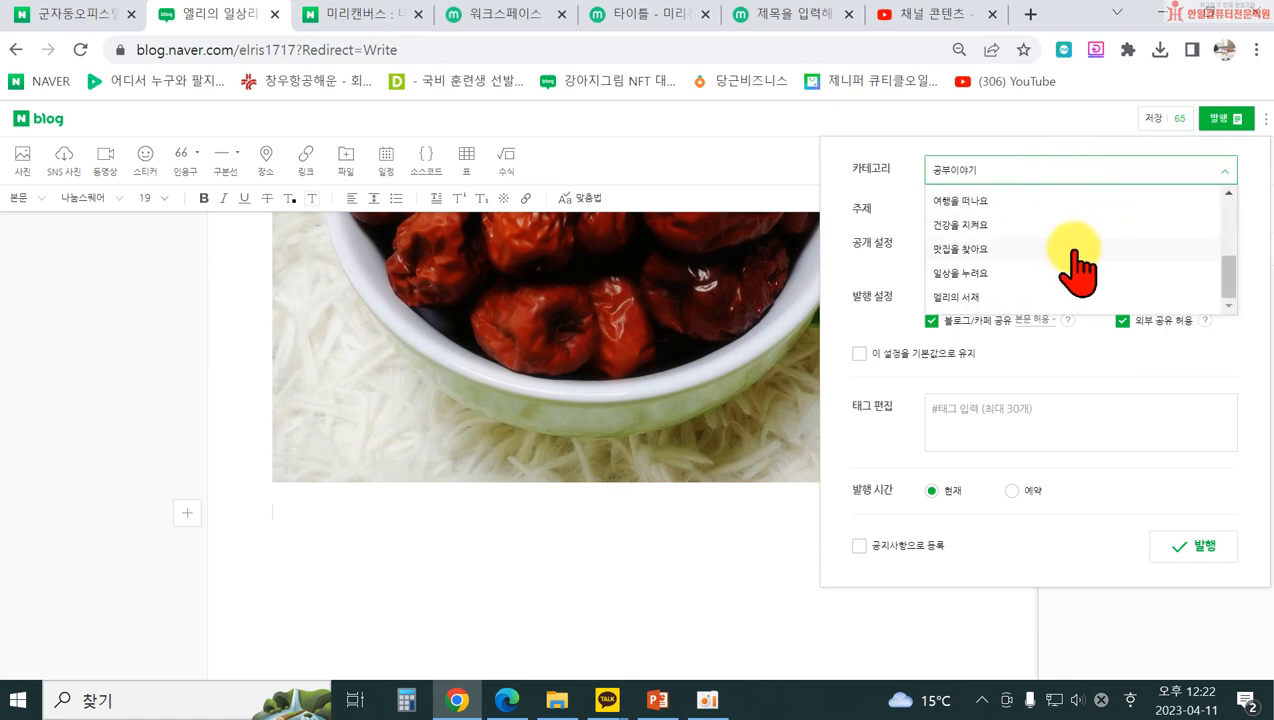
{"action": "left_click", "coordinate": [1022, 228]}
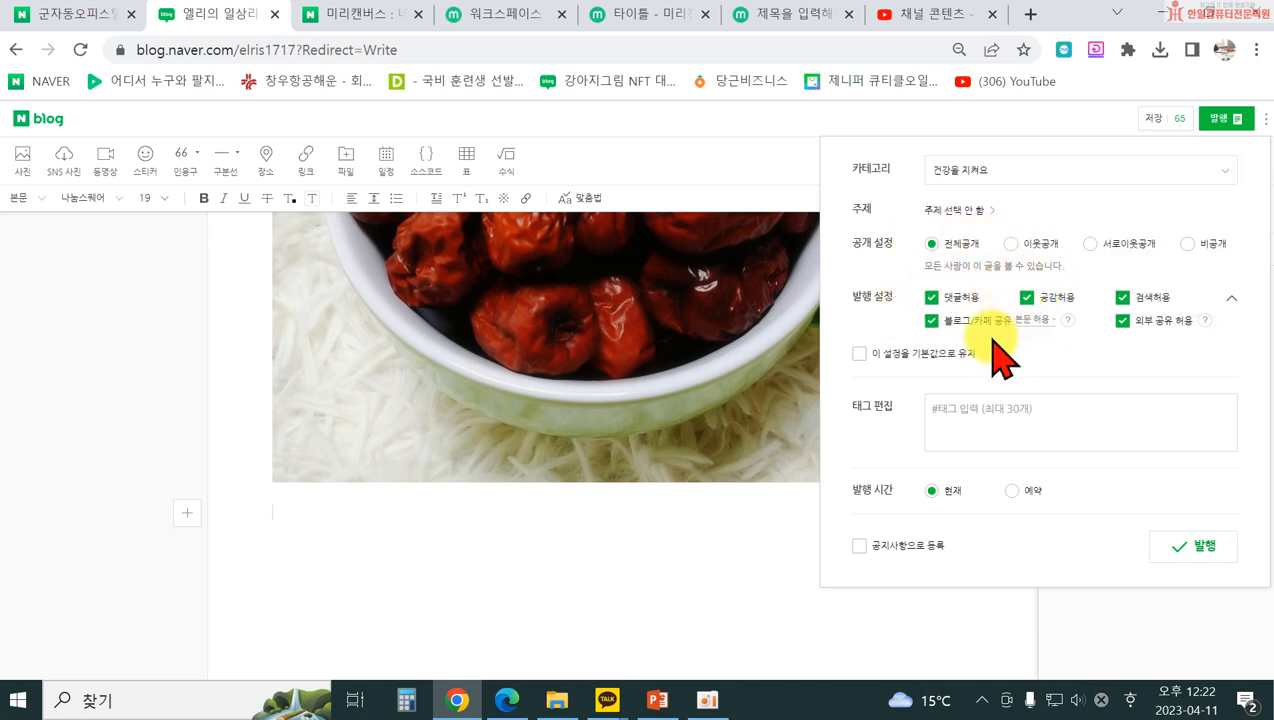
- Add the tags 건강 and 대추 to the post and publish it
{"action": "left_click", "coordinate": [951, 416]}
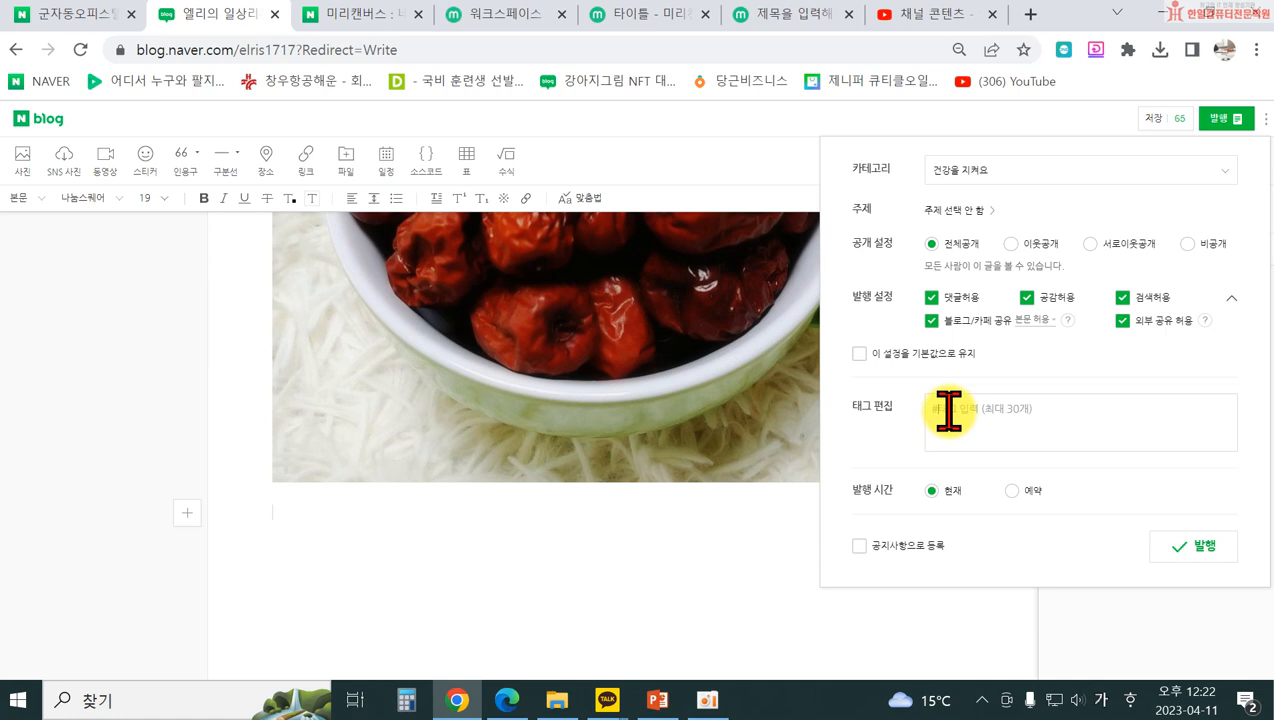
{"action": "type", "text": "건강"}
{"action": "key", "text": "Return"}
{"action": "type", "text": "대추"}
{"action": "key", "text": "Return"}
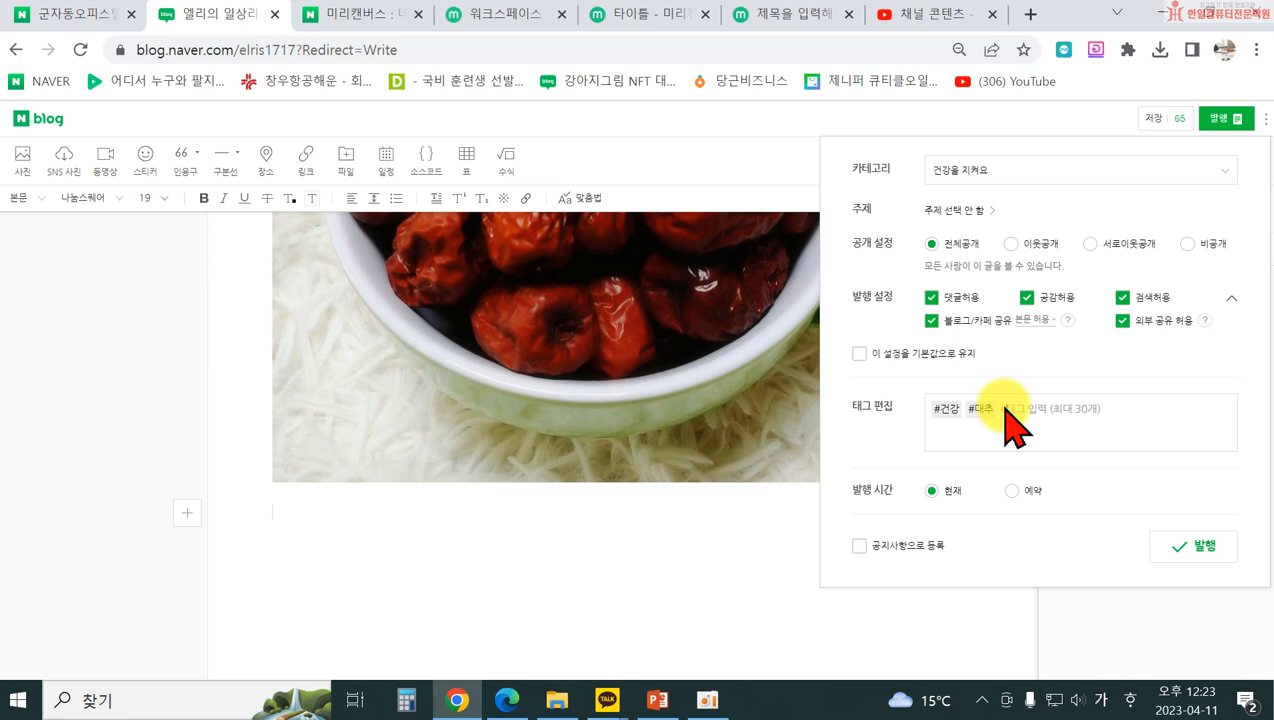
{"action": "left_click", "coordinate": [1196, 547]}
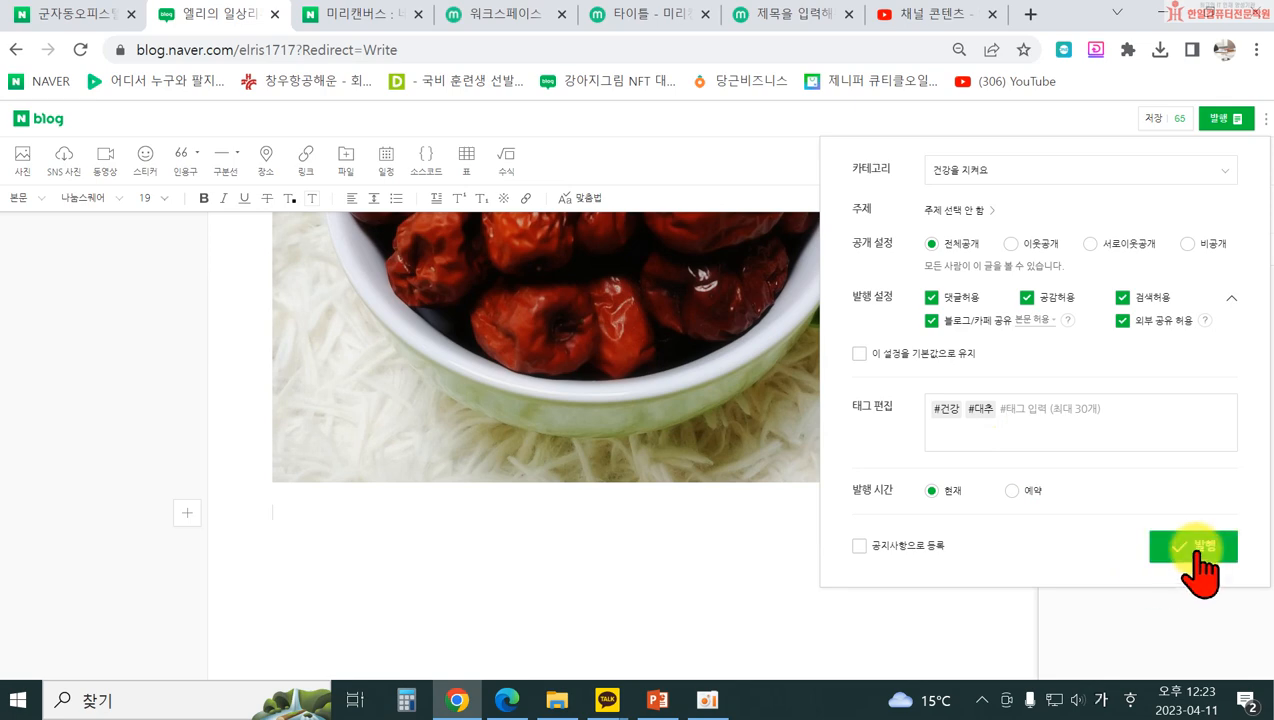
{"action": "left_click", "coordinate": [1196, 548]}
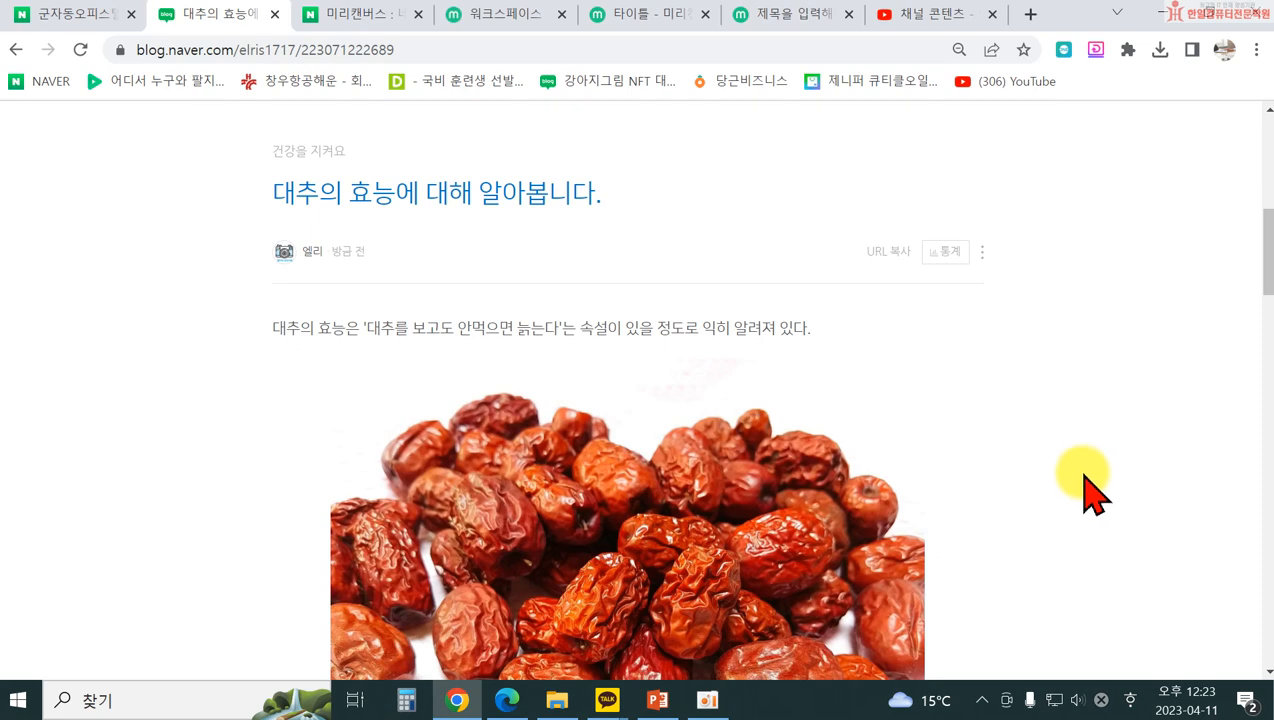
- Start a new blog post and title it "제주 금오름에 가다"
{"action": "scroll", "coordinate": [1087, 490], "scroll_direction": "up", "scroll_amount": 8}
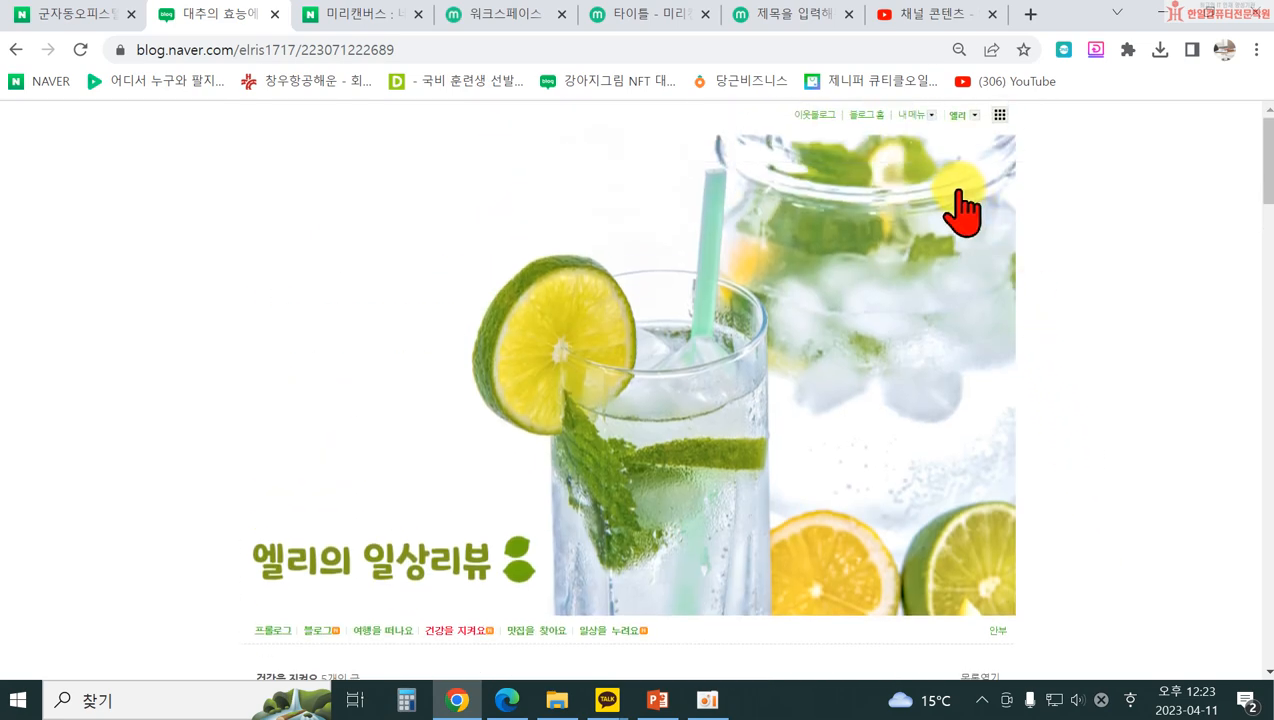
{"action": "left_click", "coordinate": [918, 116]}
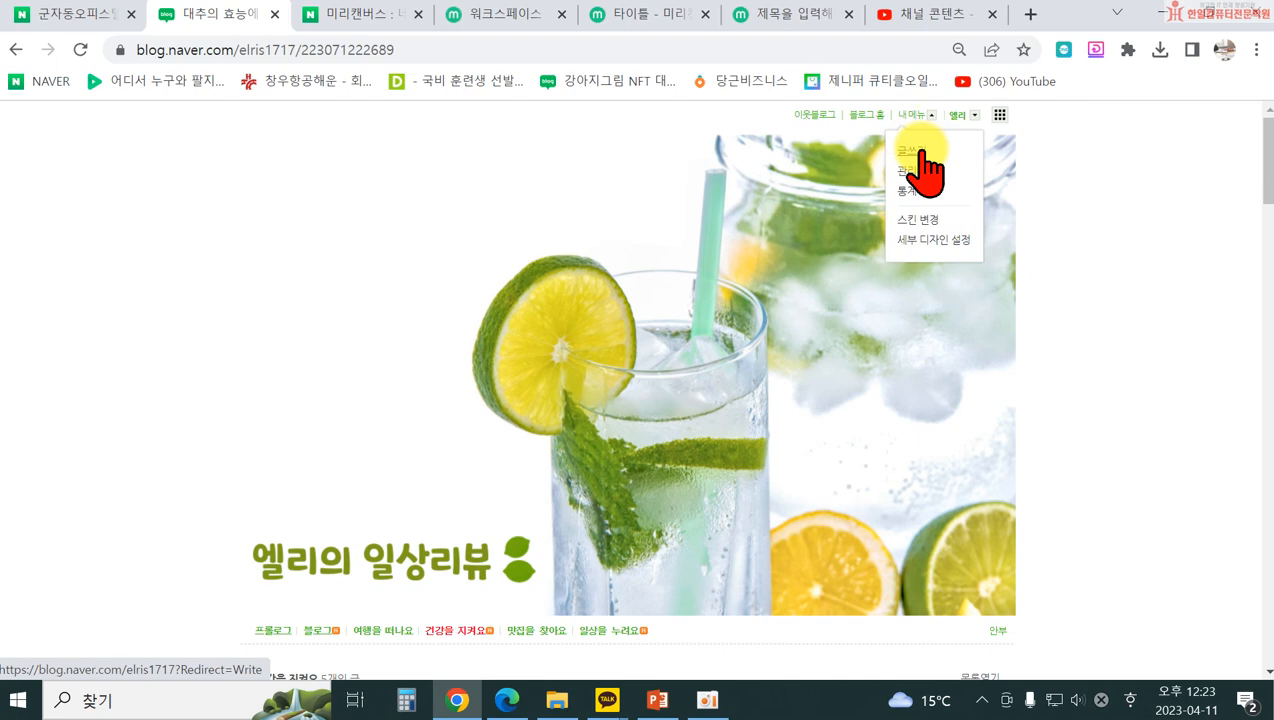
{"action": "left_click", "coordinate": [920, 152]}
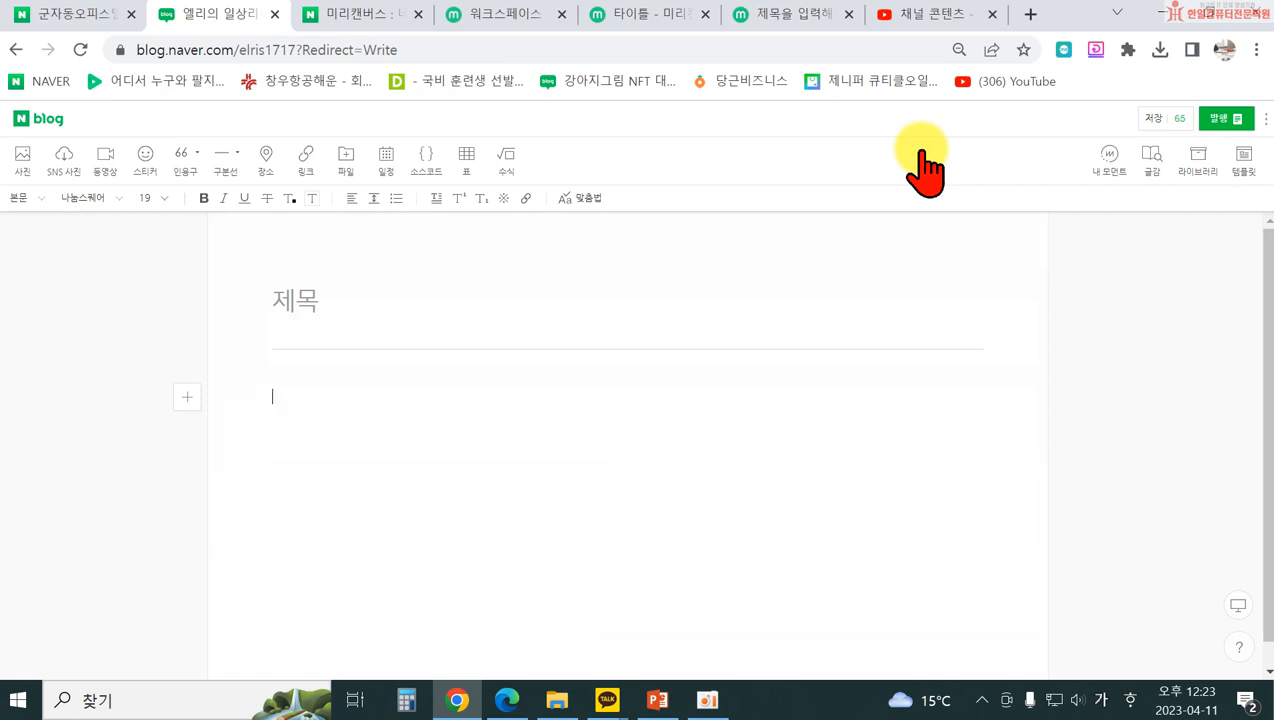
{"action": "left_click", "coordinate": [278, 301]}
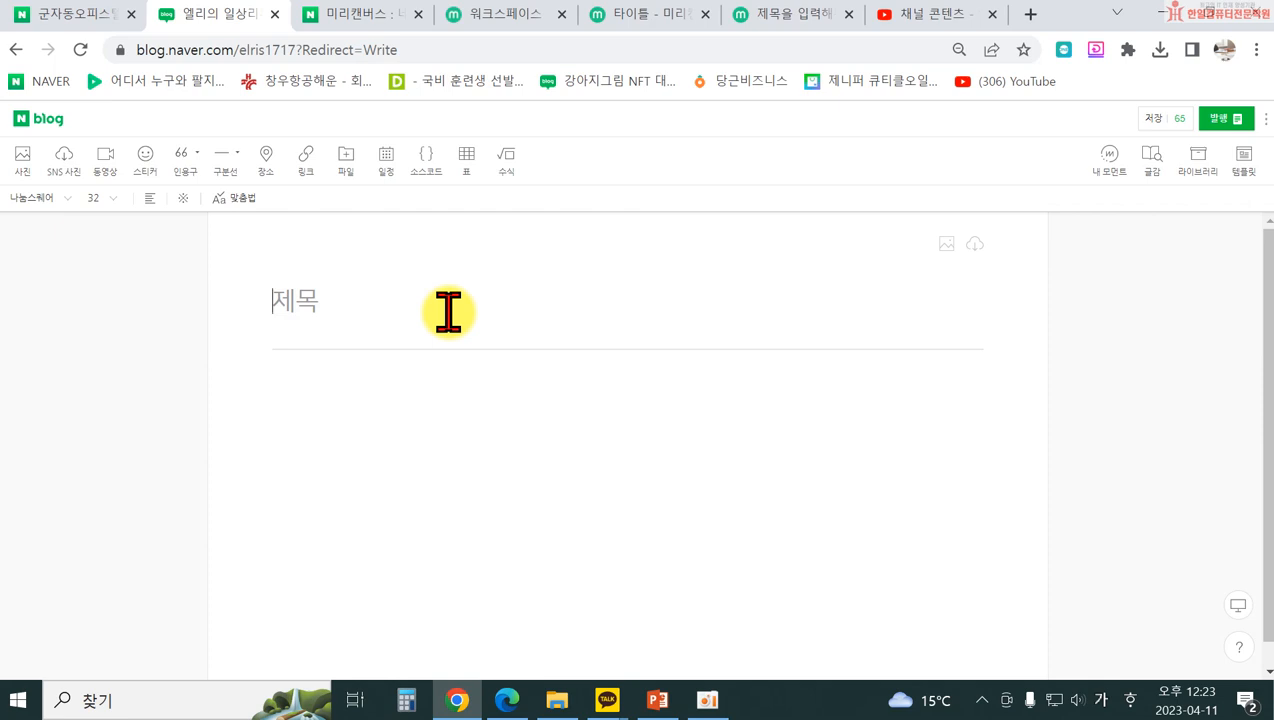
{"action": "type", "text": "제주 금올"}
{"action": "type", "text": "름에 가다"}
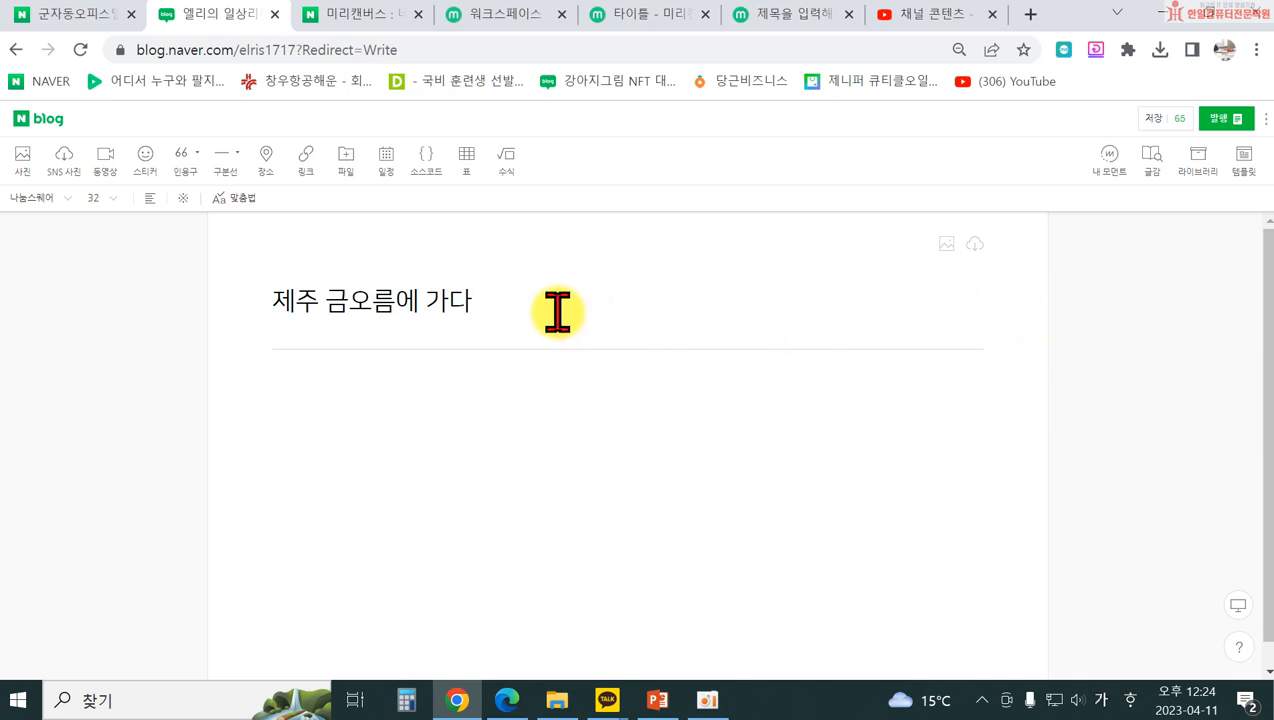
- Insert the photo 여행2 from the 쓱하고싹배우는 블로그 folder into the body below the title
{"action": "left_click", "coordinate": [427, 432]}
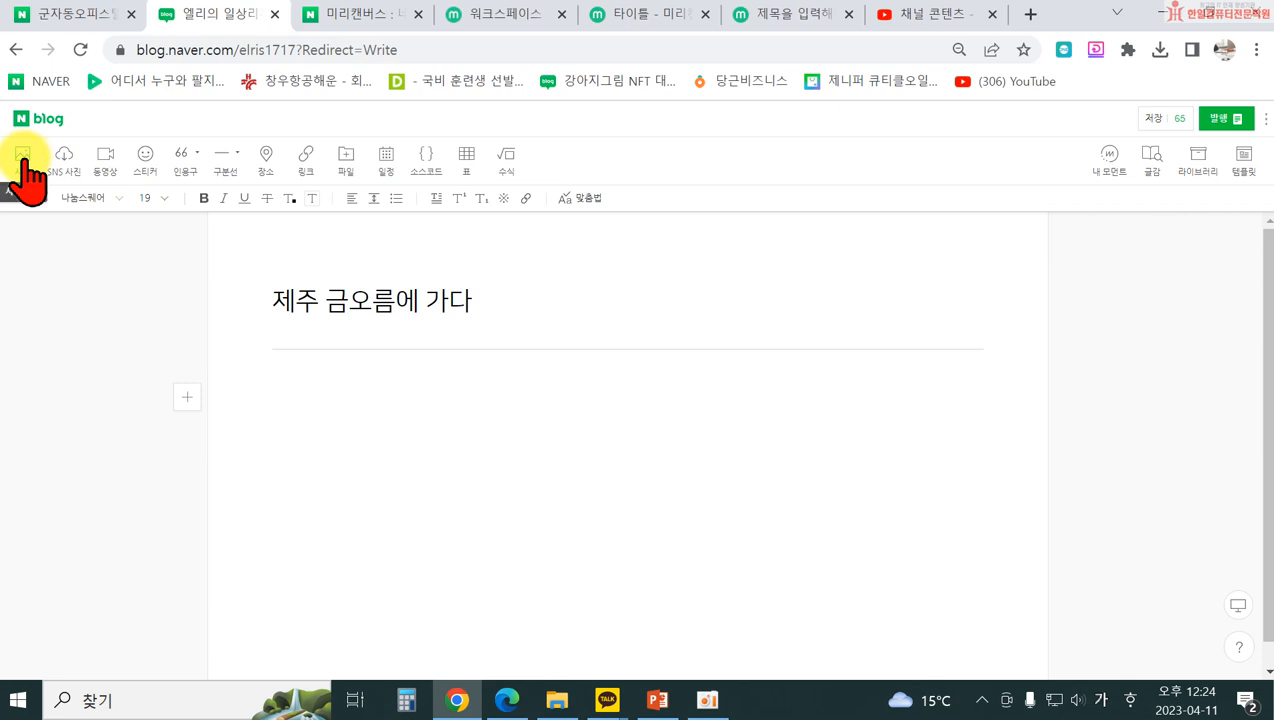
{"action": "left_click", "coordinate": [186, 397]}
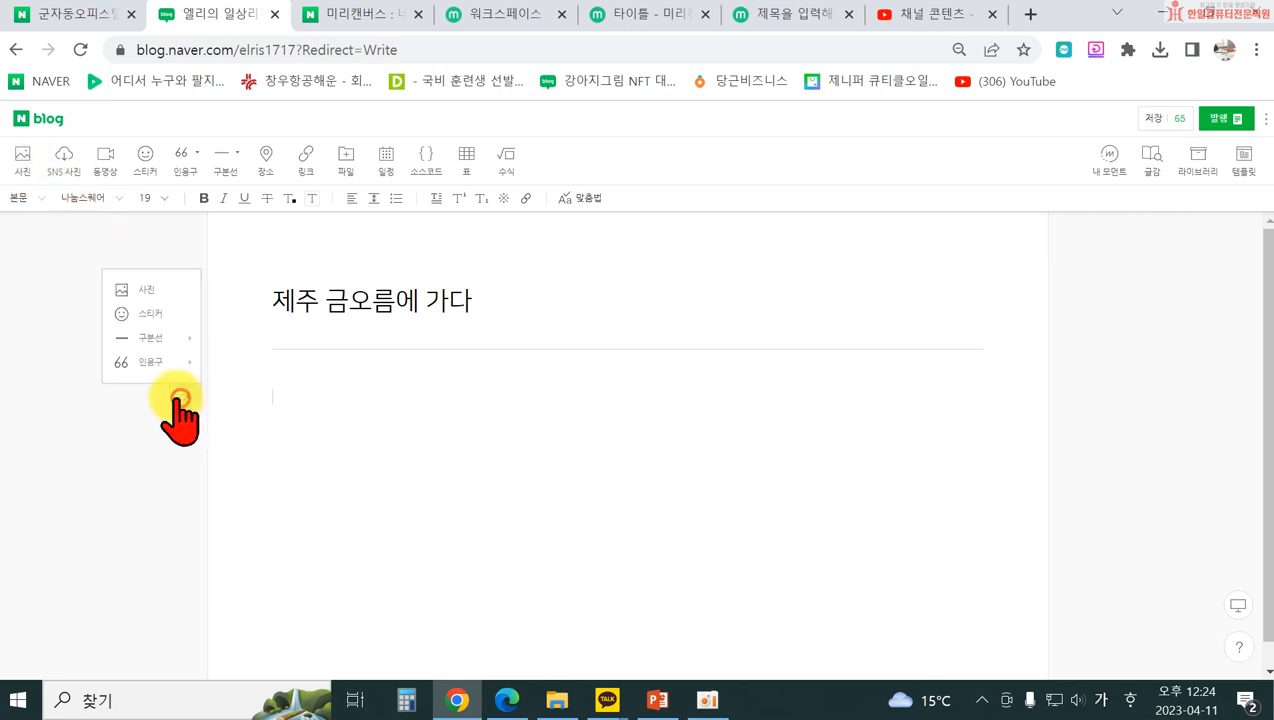
{"action": "left_click", "coordinate": [150, 292]}
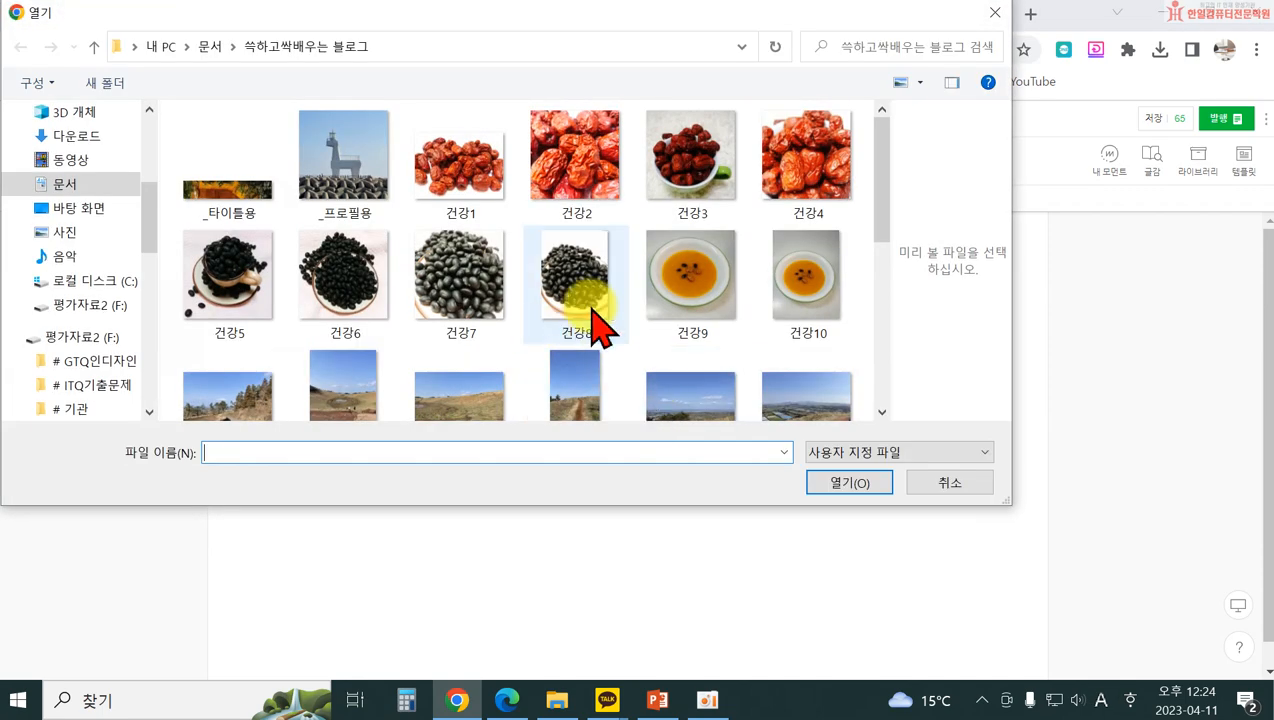
{"action": "left_click_drag", "start_coordinate": [882, 228], "coordinate": [816, 276]}
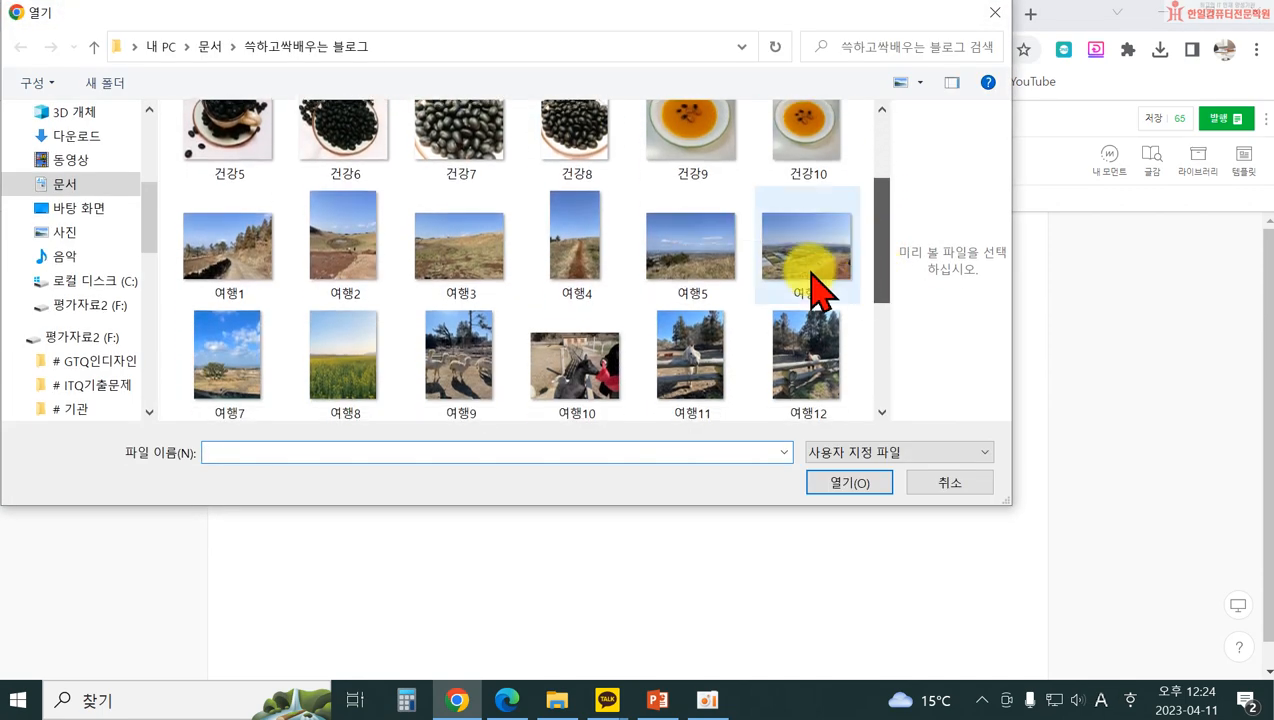
{"action": "left_click", "coordinate": [335, 266]}
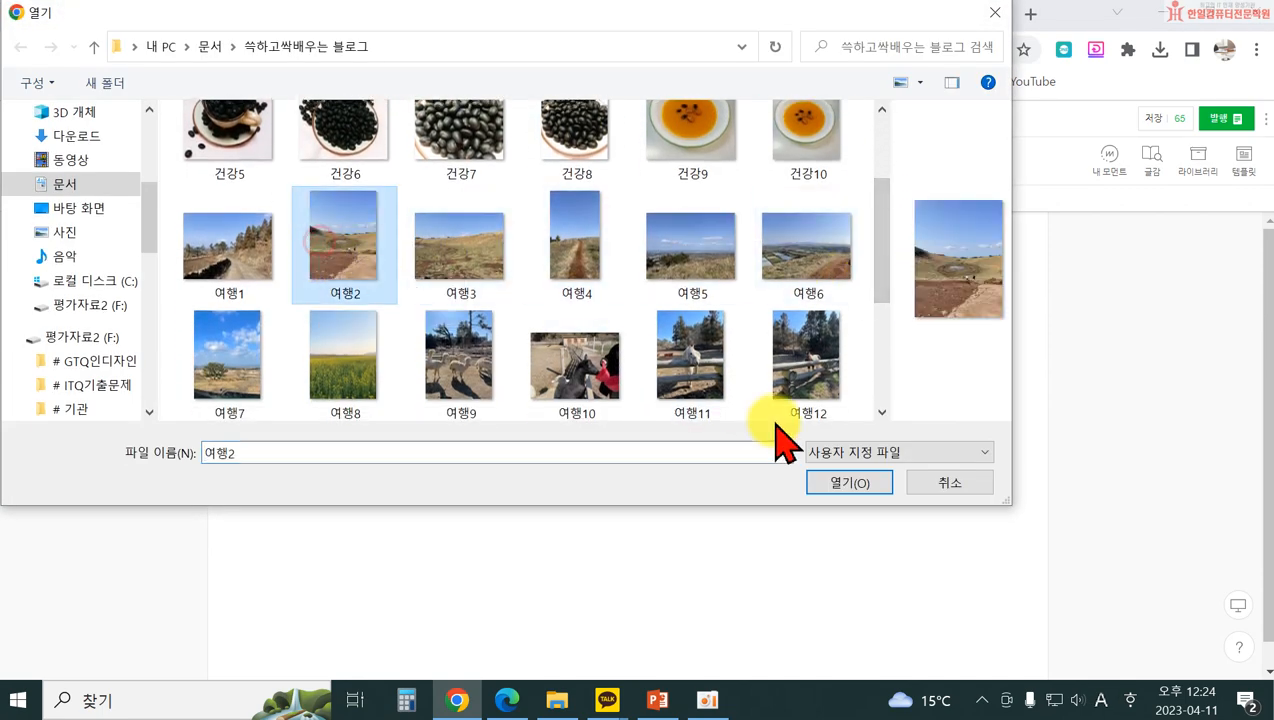
{"action": "left_click", "coordinate": [849, 483]}
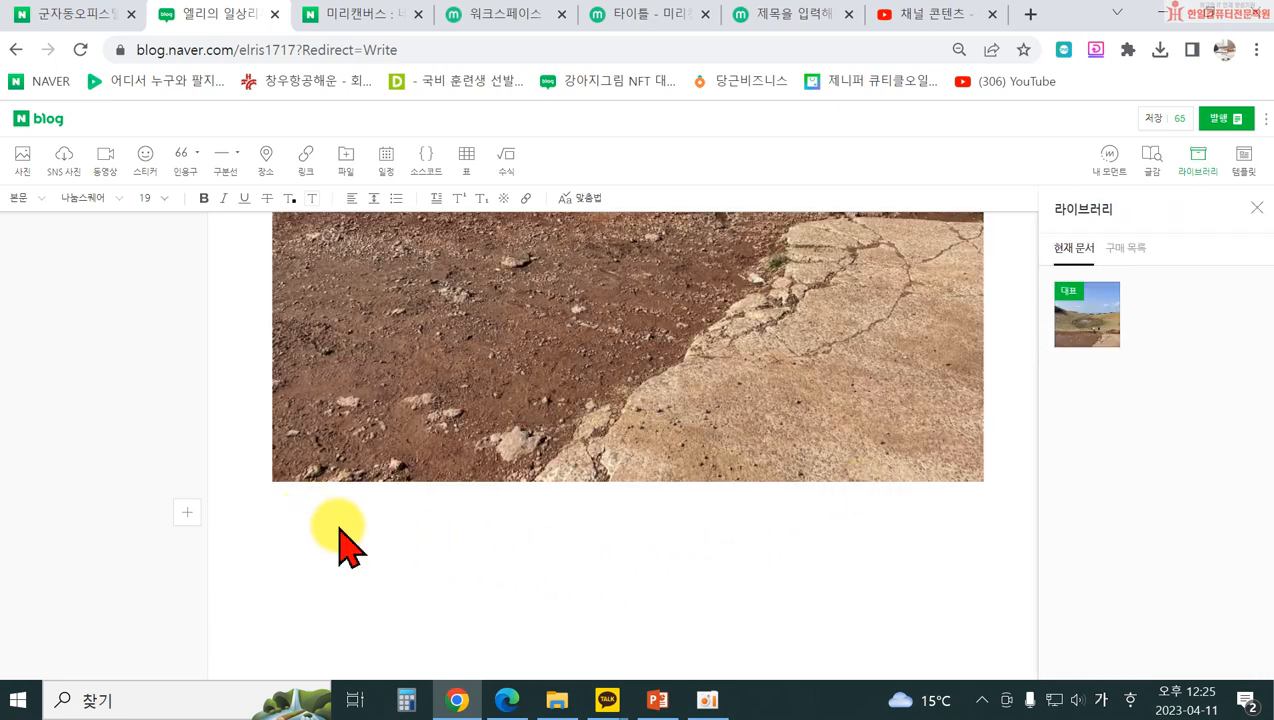
- Write the line "겨울여행의 끝자락에서 제주도 금오름(거문오름)에 올랐다." below the first photo
{"action": "type", "text": "겨울여행의 끝자락에서 제주ㅠ"}
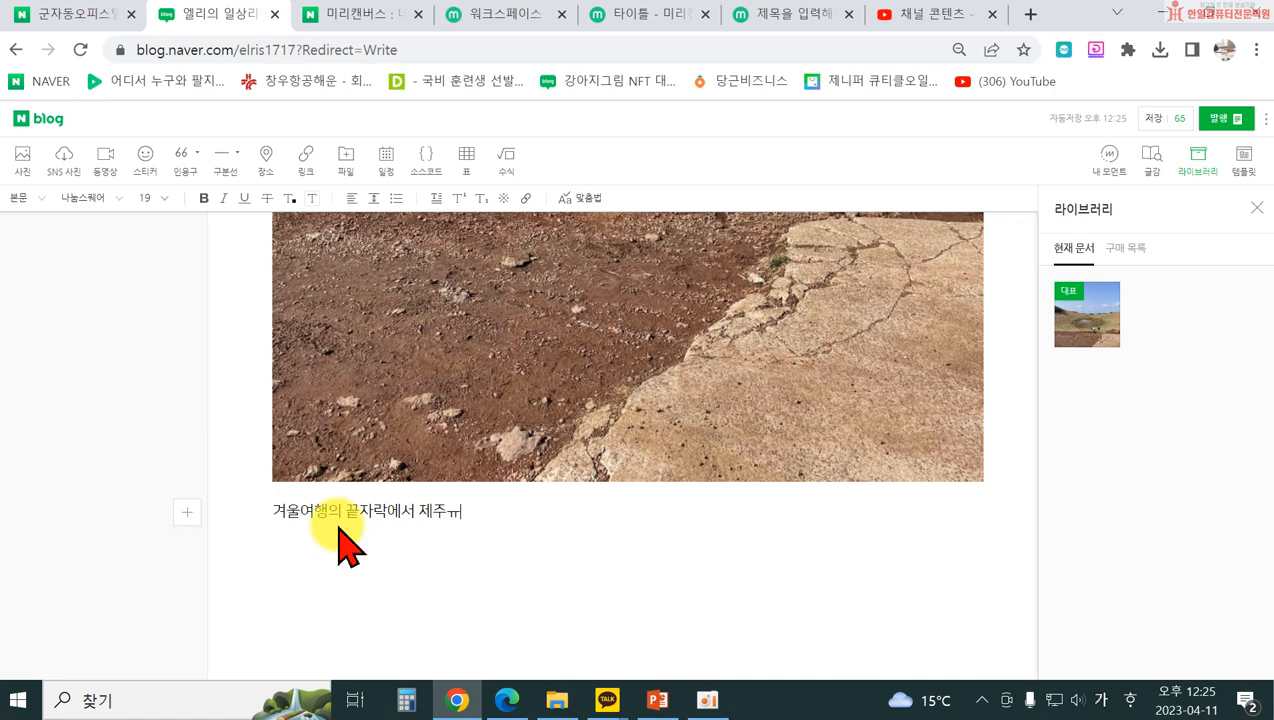
{"action": "key", "text": "BackSpace"}
{"action": "type", "text": "도 금오름(거문오름)이"}
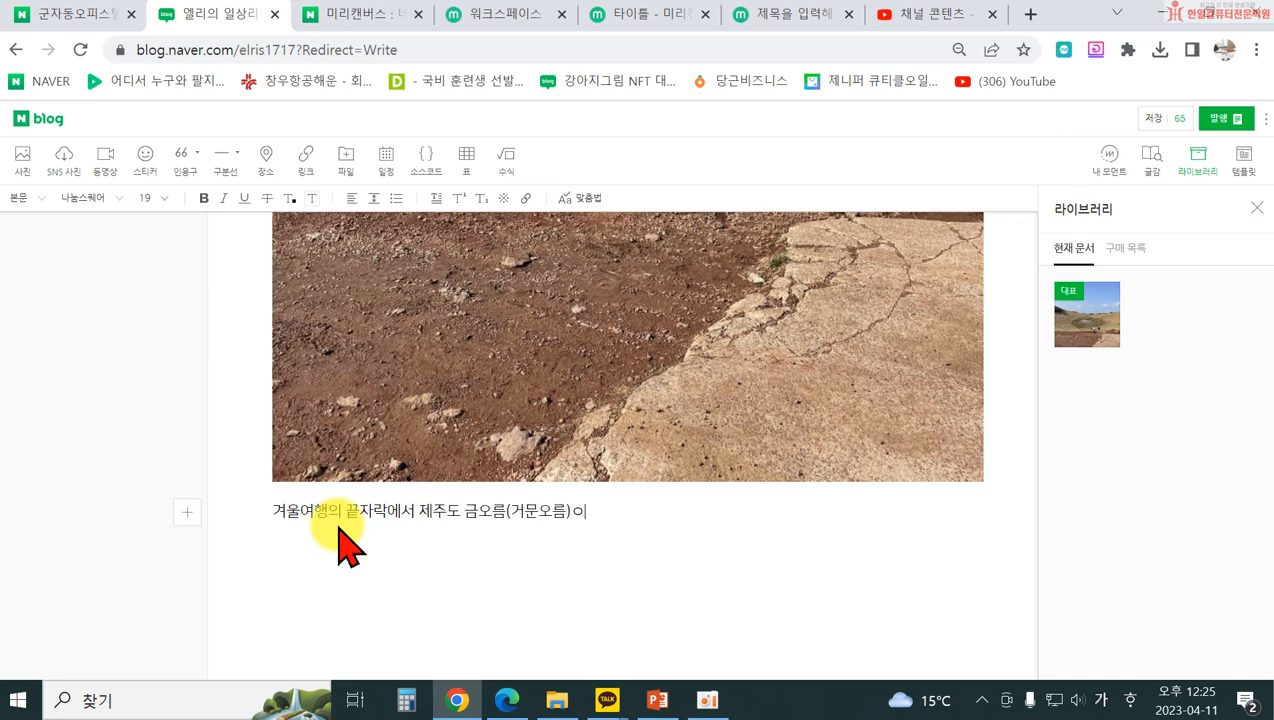
{"action": "key", "text": "BackSpace"}
{"action": "type", "text": "에 올랐다."}
{"action": "key", "text": "Return"}
- Add the lines "차디찬 바람을 맞으며" and "힘겹게 올라 도착한 금오름이다." to the paragraph below the first photo
{"action": "type", "text": "챔"}
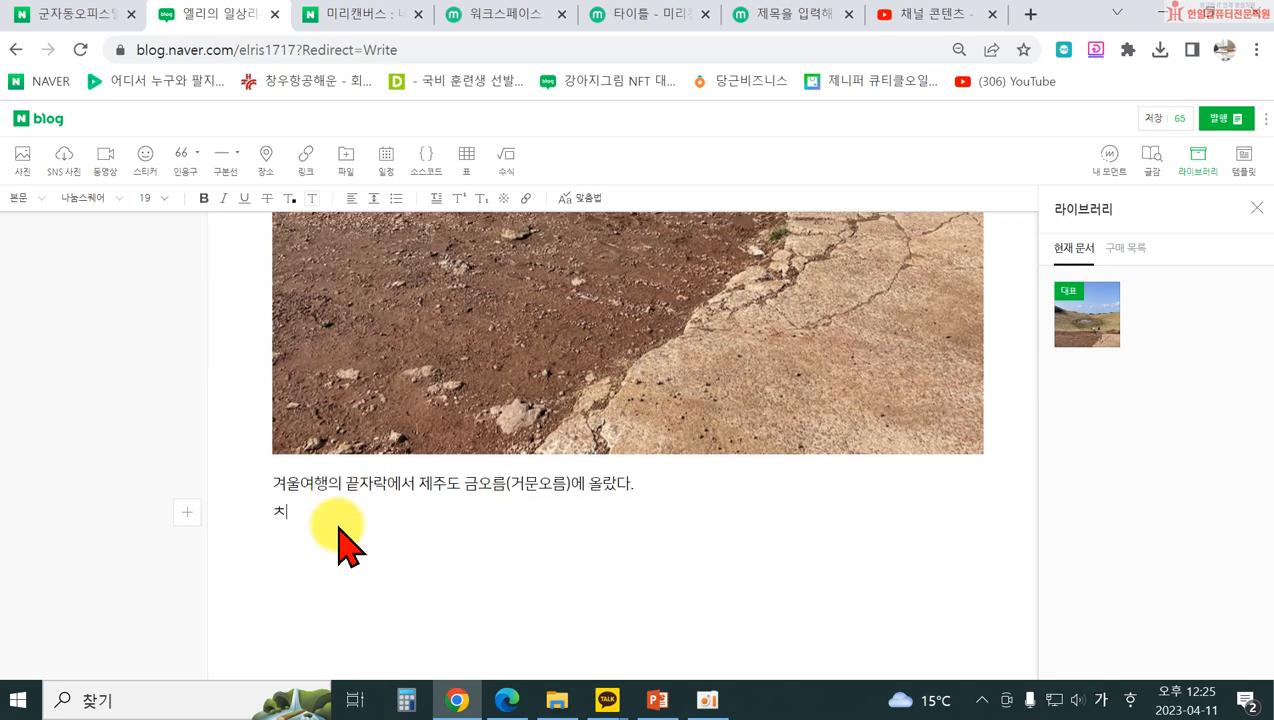
{"action": "key", "text": "BackSpace"}
{"action": "type", "text": "차대"}
{"action": "type", "text": "찬 바람을 맞이"}
{"action": "key", "text": "BackSpace"}
{"action": "type", "text": "으며"}
{"action": "key", "text": "Return"}
{"action": "type", "text": "힘겹게"}
{"action": "type", "text": " 오ㄹ라 도착한 금"}
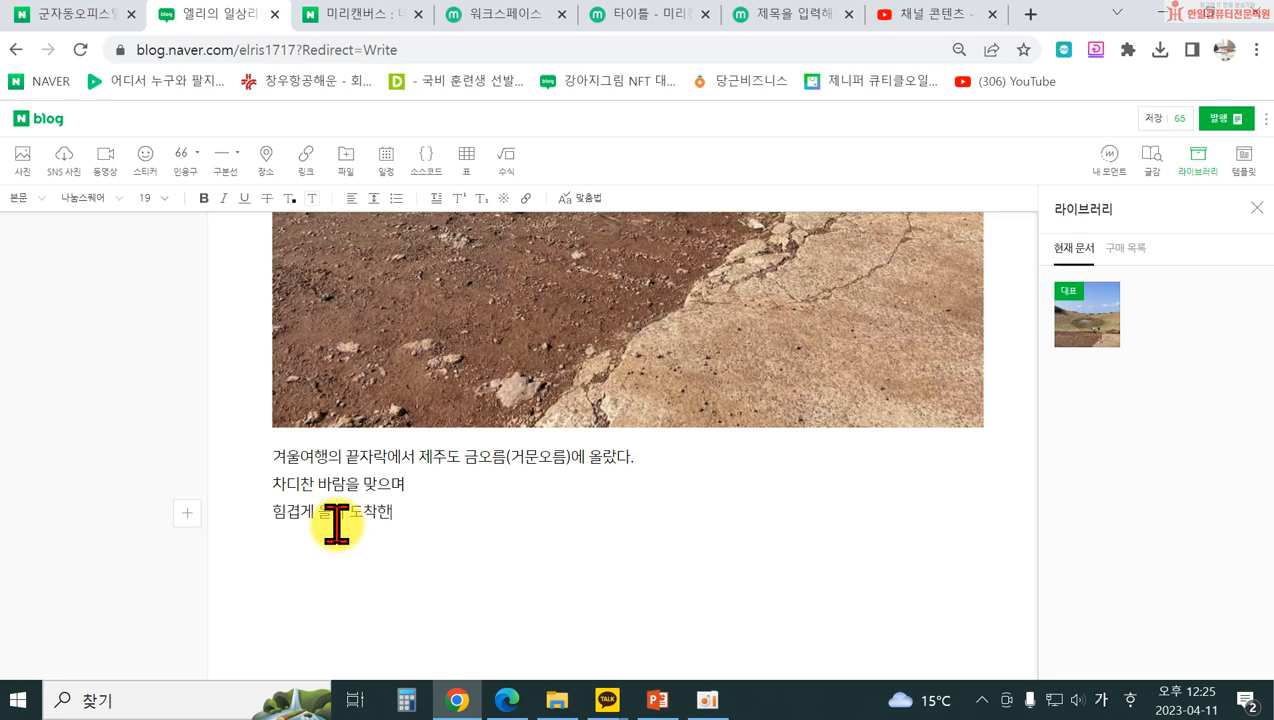
{"action": "type", "text": "오름이다."}
{"action": "key", "text": "Return"}
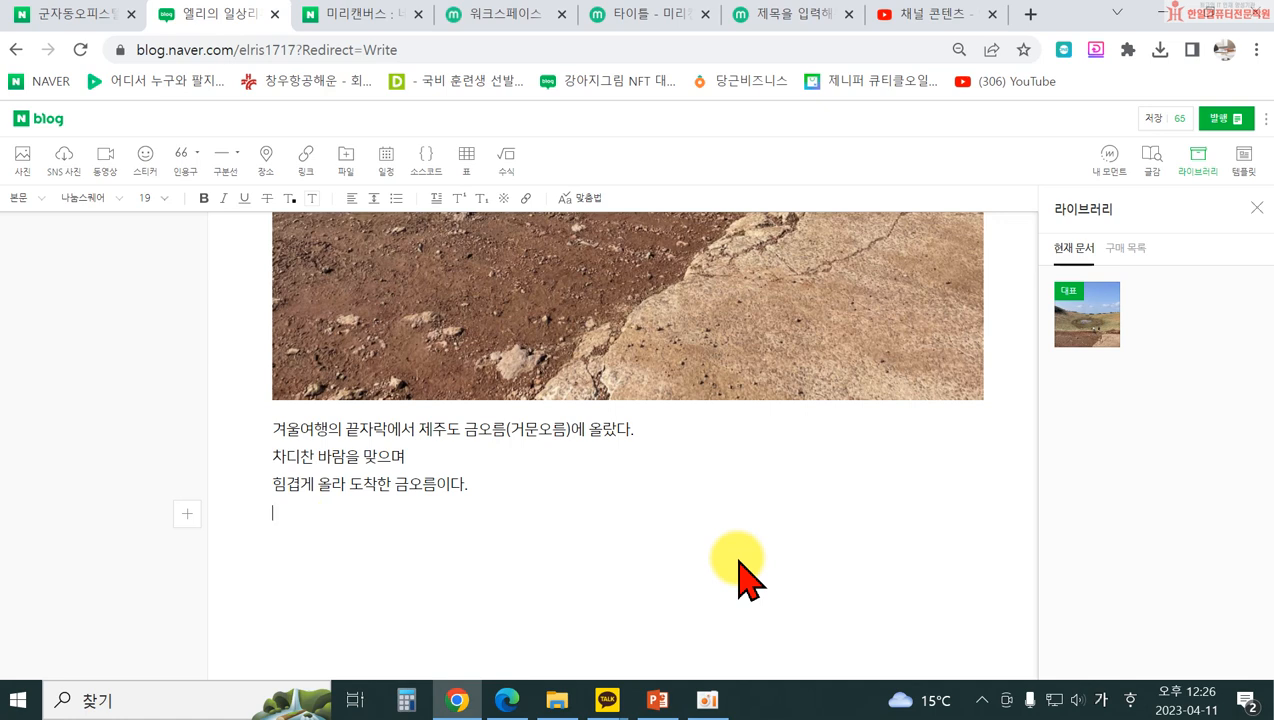
- Insert the photo 여행6 from the 쓱하고싹배우는 블로그 folder below the paragraph
{"action": "left_click", "coordinate": [191, 517]}
{"action": "mouse_move", "coordinate": [190, 478]}
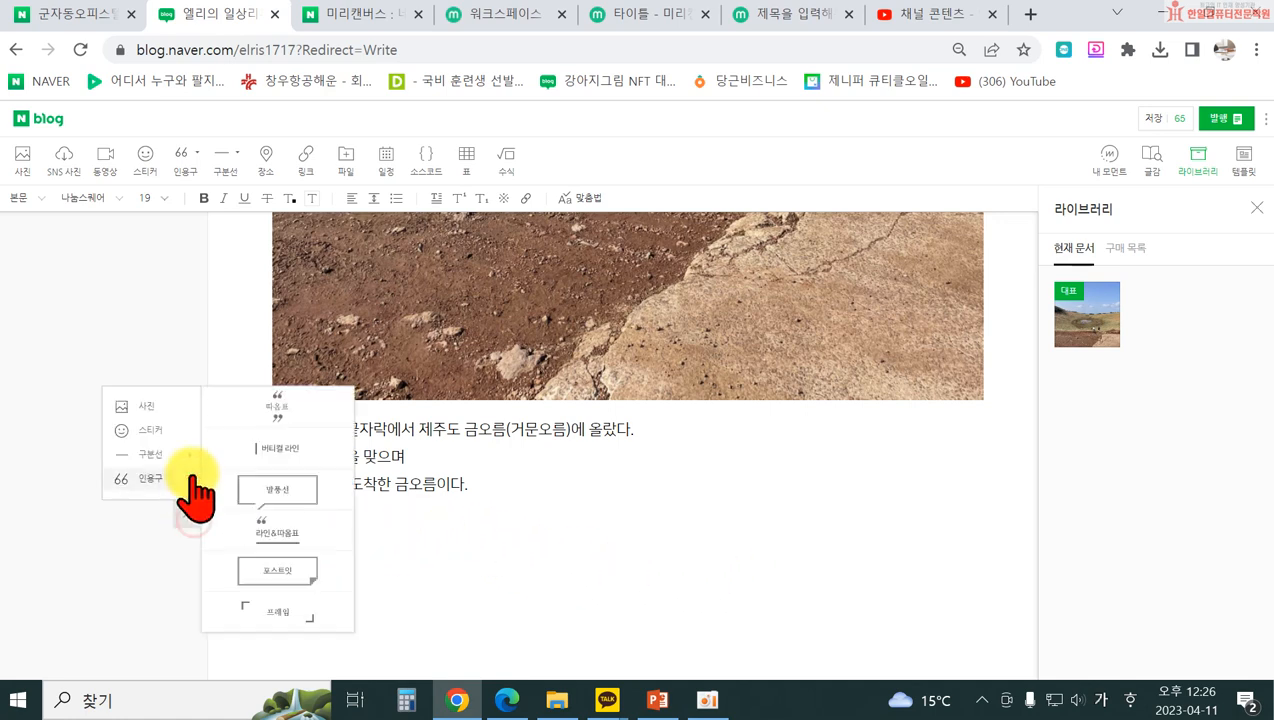
{"action": "left_click", "coordinate": [157, 410]}
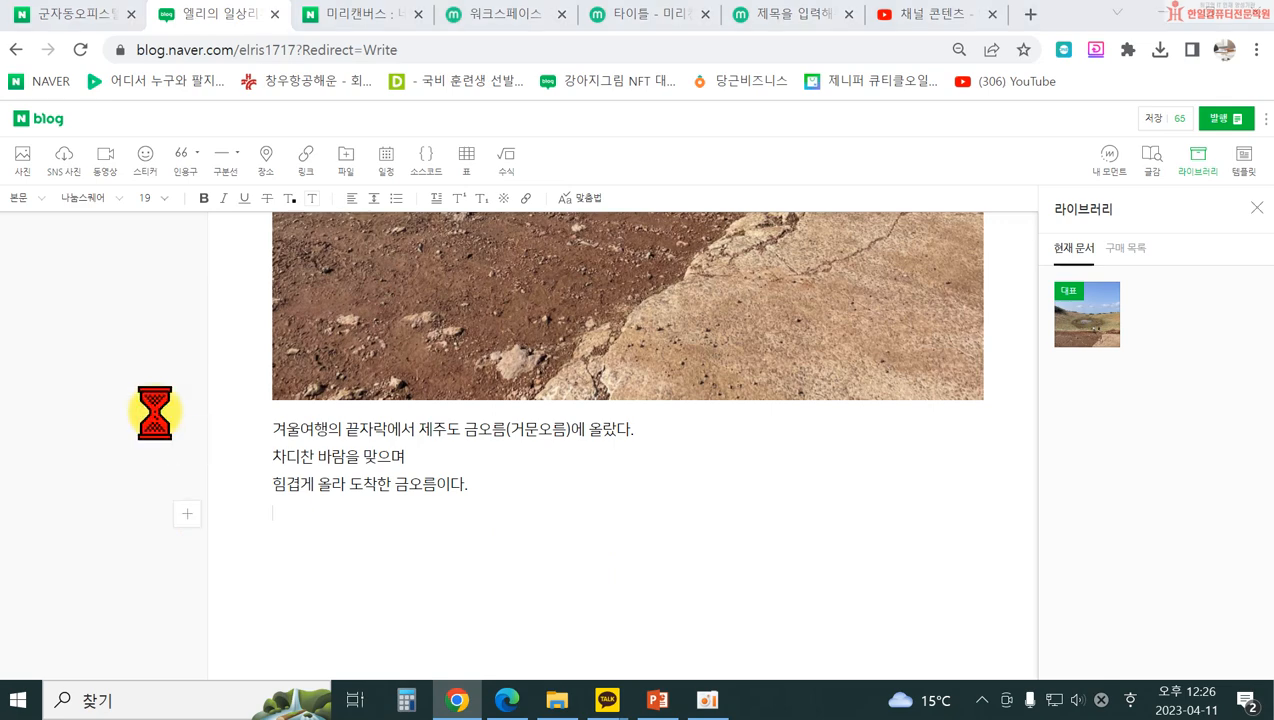
{"action": "scroll", "coordinate": [580, 370], "scroll_direction": "down", "scroll_amount": 1}
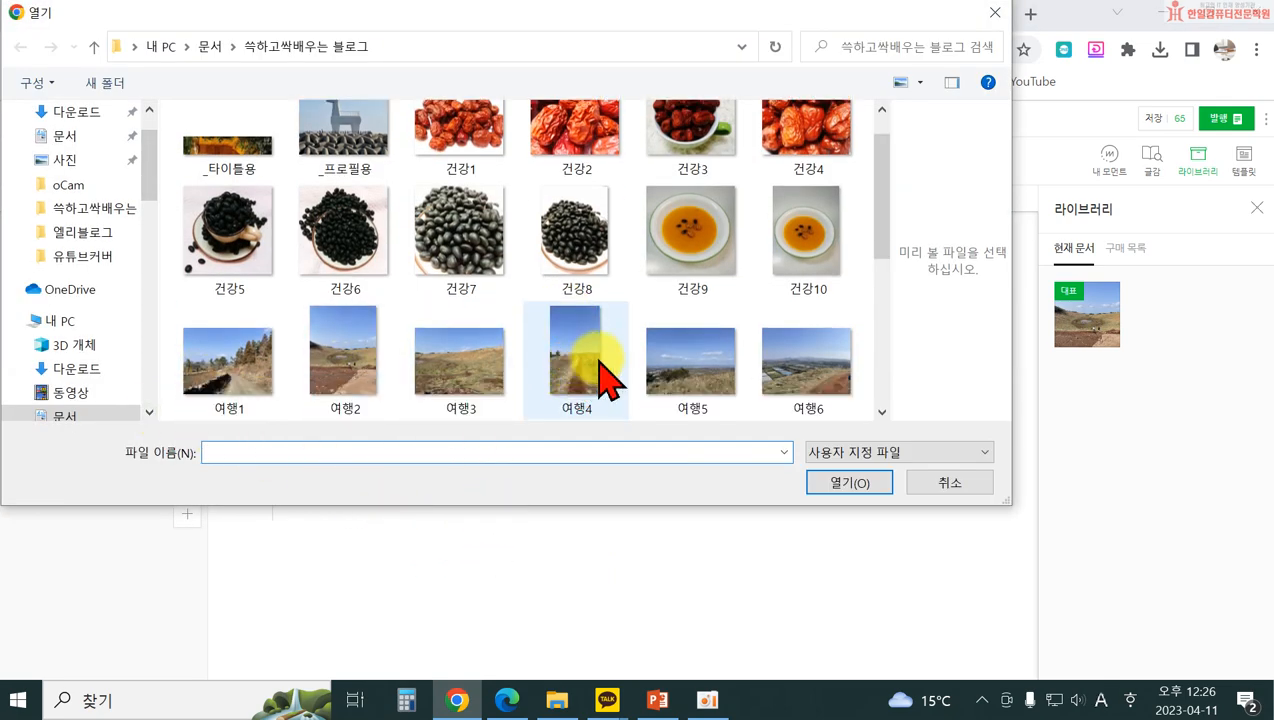
{"action": "left_click", "coordinate": [797, 370]}
{"action": "left_click", "coordinate": [828, 484]}
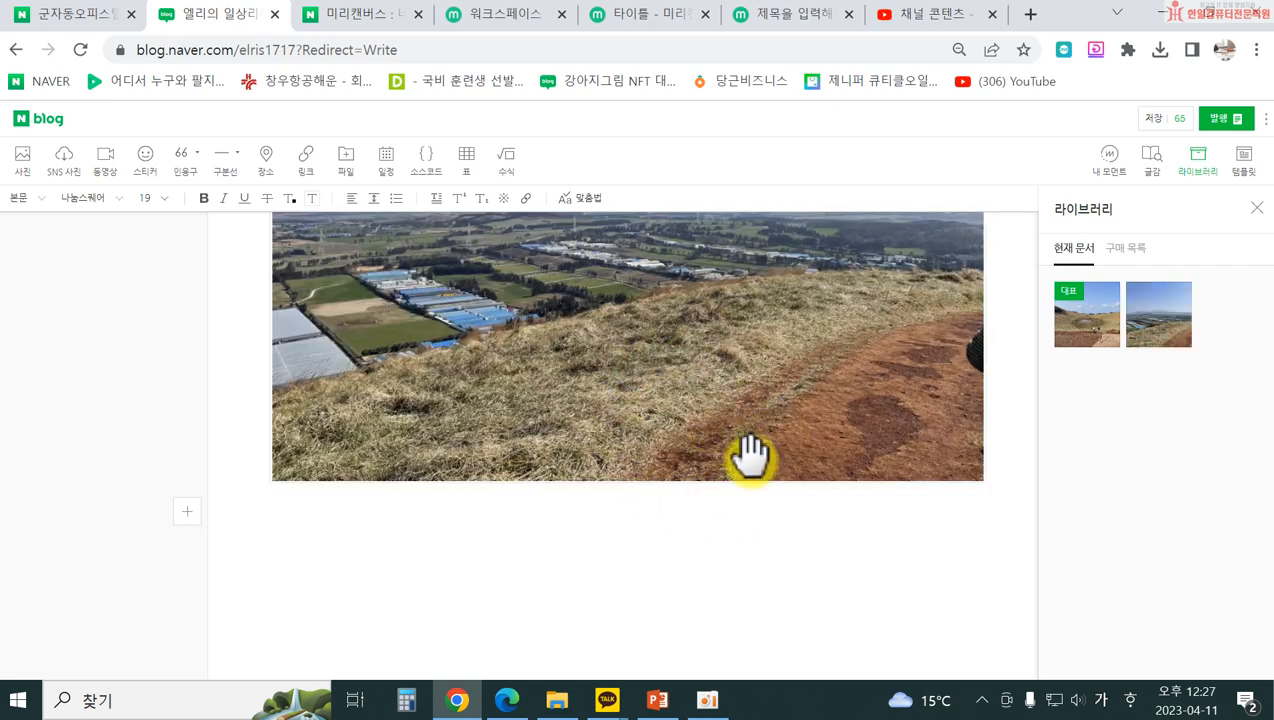
- Shrink the newly inserted landscape photo to about four-fifths of the text width and center it
{"action": "scroll", "coordinate": [810, 475], "scroll_direction": "up", "scroll_amount": 5}
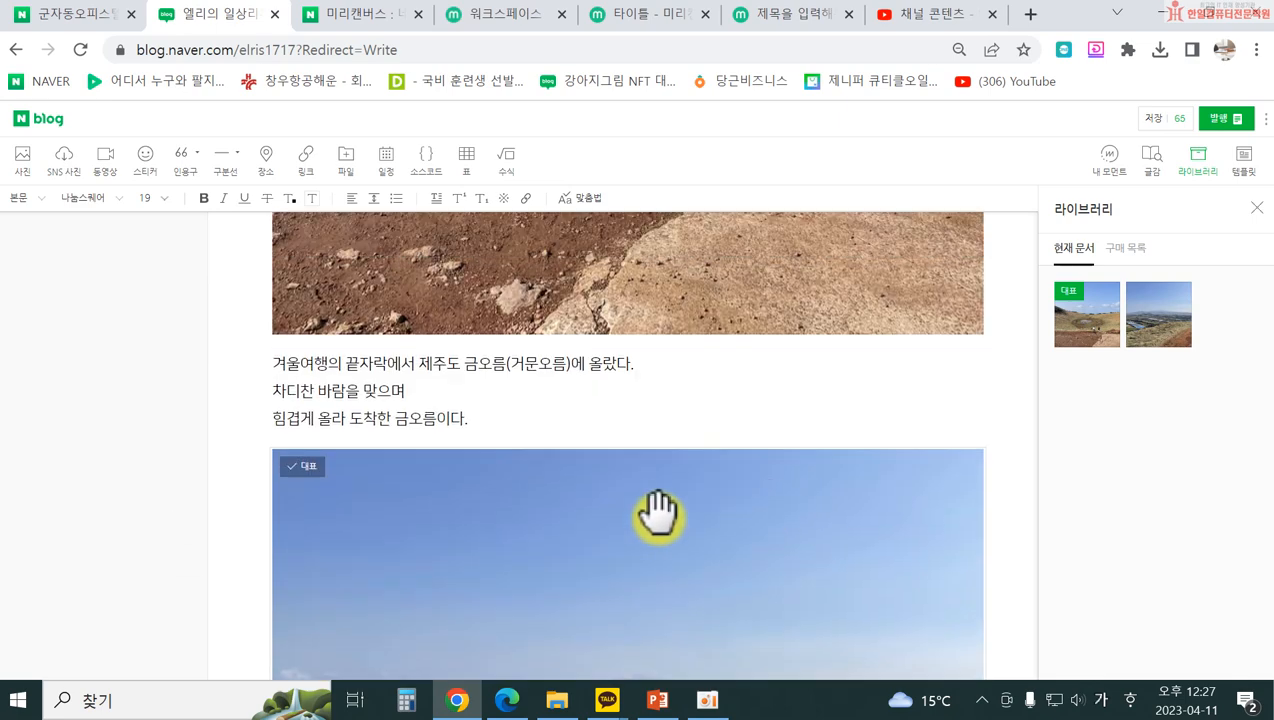
{"action": "left_click", "coordinate": [658, 514]}
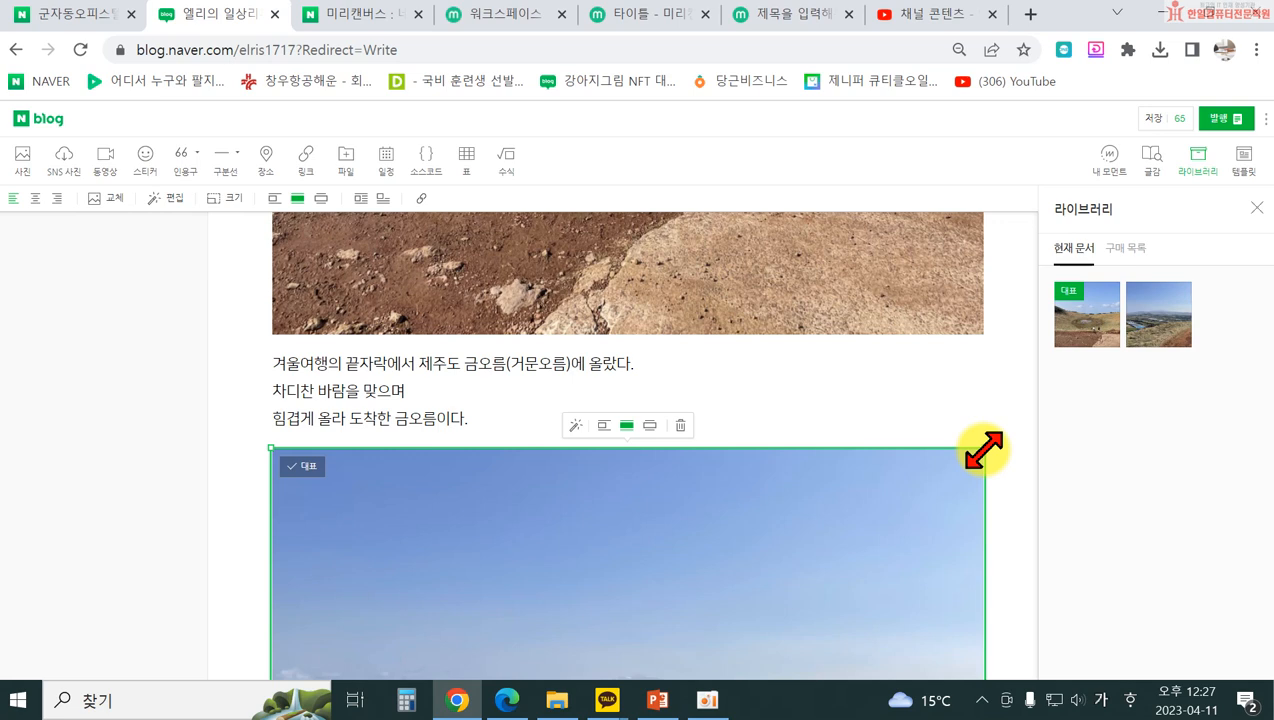
{"action": "left_click_drag", "start_coordinate": [984, 451], "coordinate": [836, 536]}
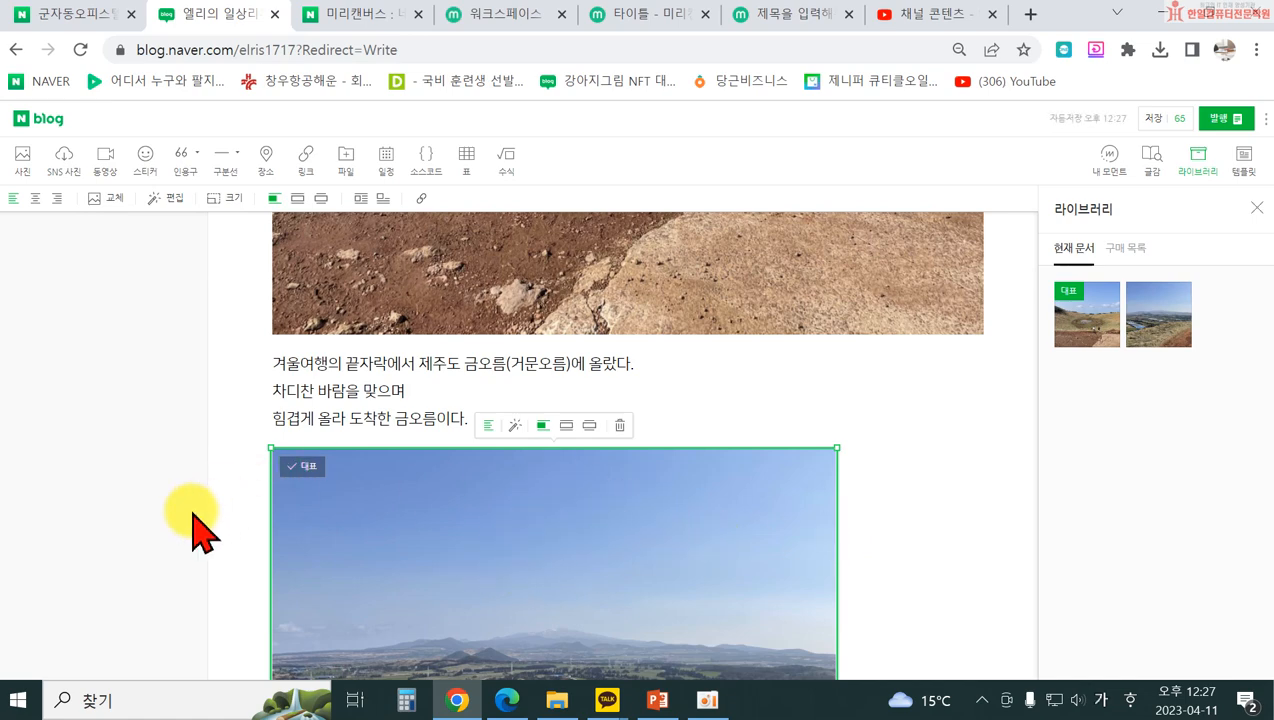
{"action": "left_click", "coordinate": [35, 198]}
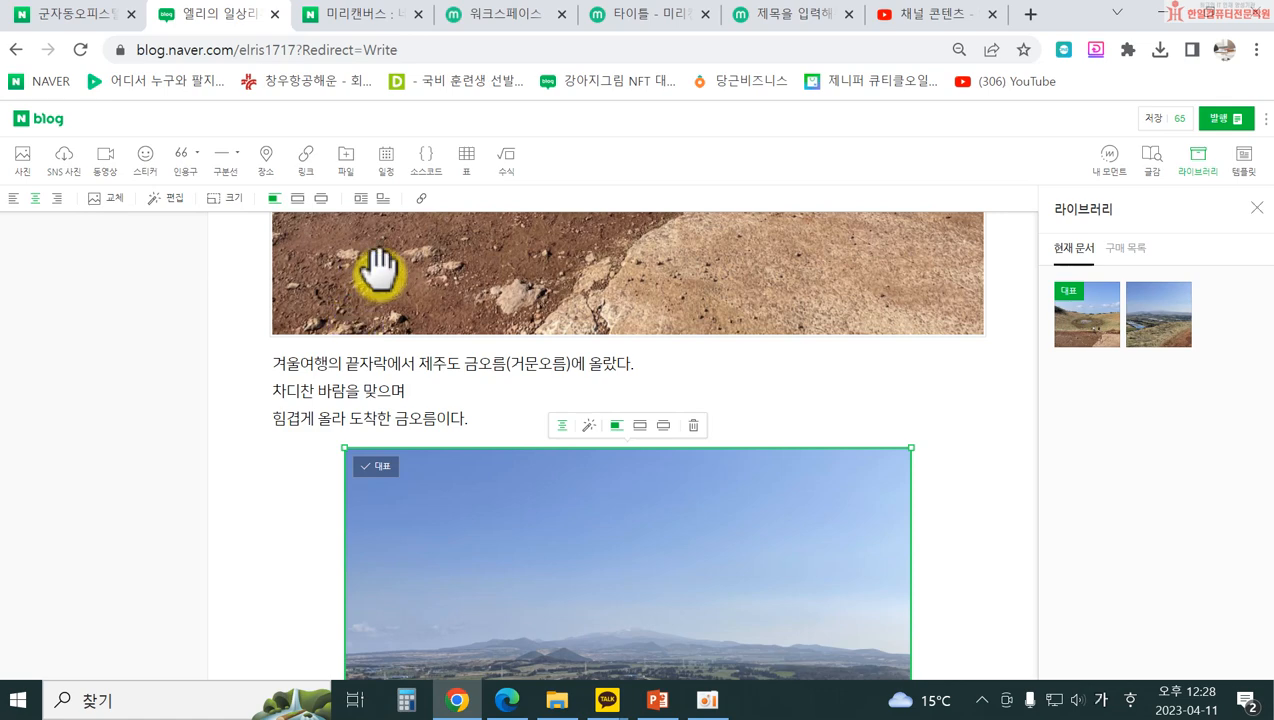
- Write the line "비가 많이 오면 분화구 였던 곳이" below the centered photo
{"action": "scroll", "coordinate": [450, 320], "scroll_direction": "down", "scroll_amount": 5}
{"action": "left_click", "coordinate": [583, 398]}
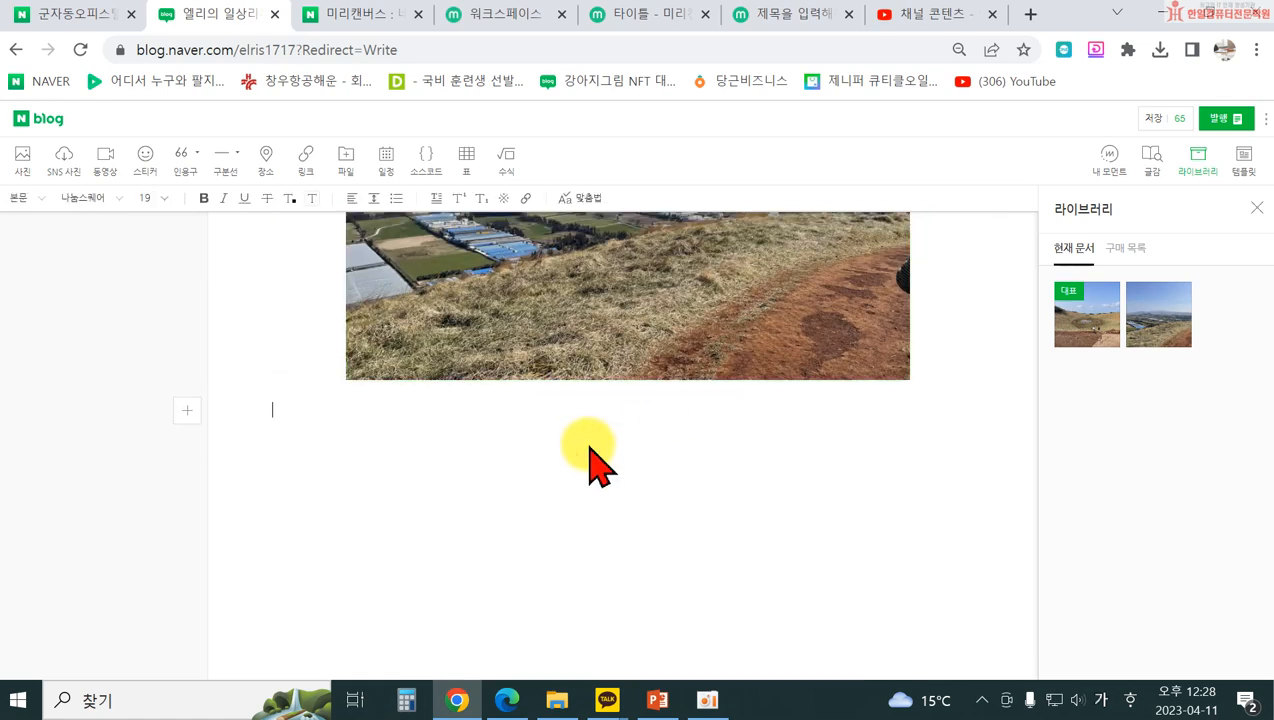
{"action": "scroll", "coordinate": [582, 445], "scroll_direction": "up", "scroll_amount": 4}
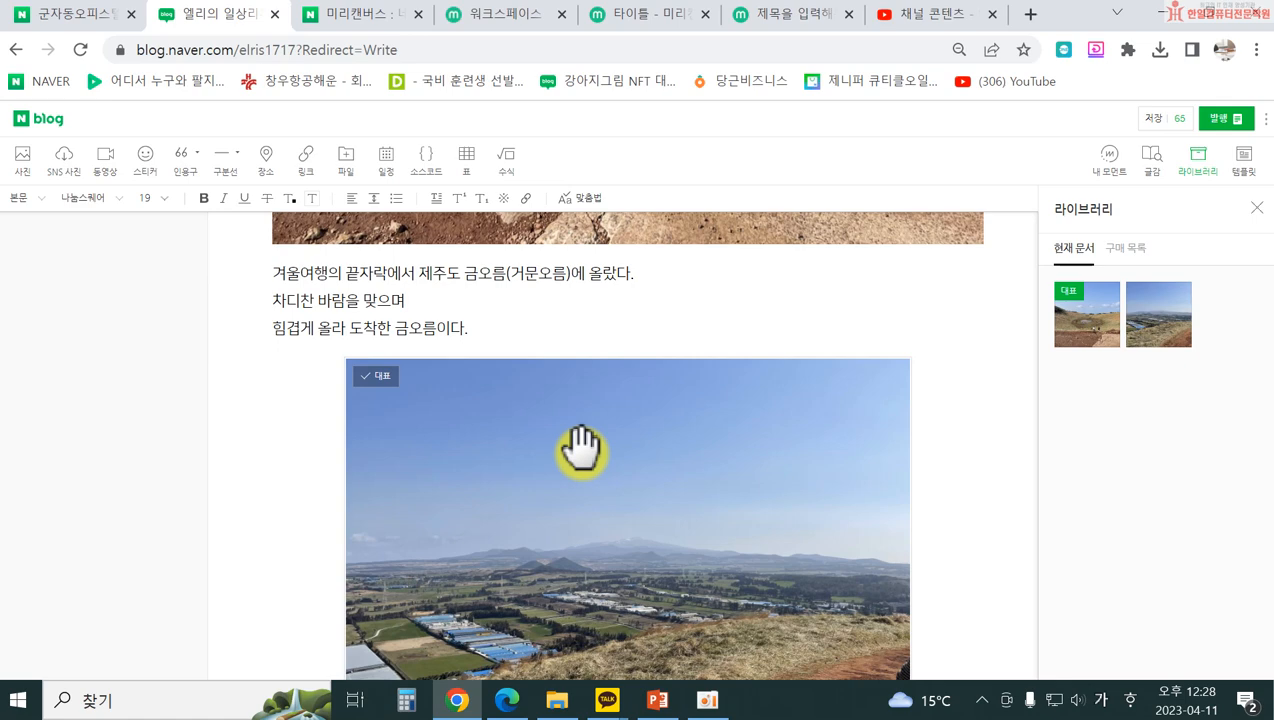
{"action": "type", "text": "비가 많이 오면 부화구"}
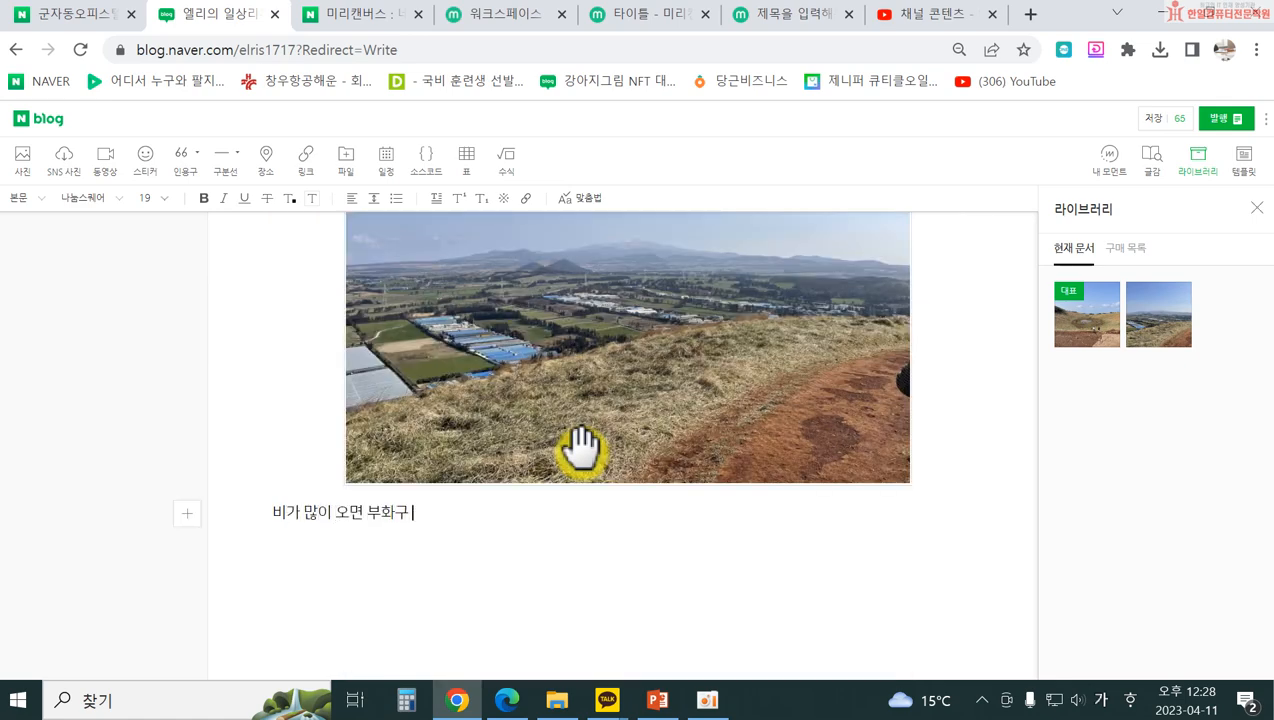
{"action": "key", "text": "BackSpace"}
{"action": "key", "text": "BackSpace"}
{"action": "key", "text": "BackSpace"}
{"action": "type", "text": "분홰"}
{"action": "type", "text": "구 였던 곳이"}
{"action": "key", "text": "Return"}
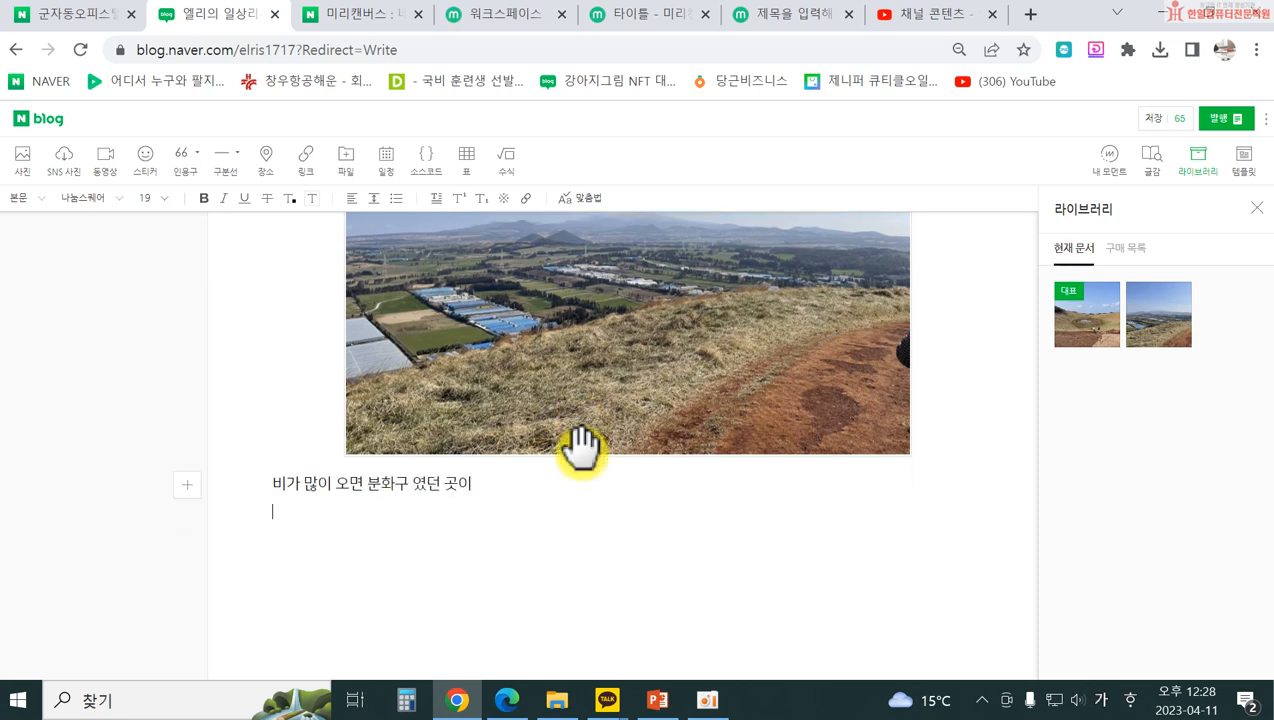
- Add the line "지금은 메말라 흔적만 남아 있다." under the sentence about the crater
{"action": "type", "text": "지금은 메말라 흔적만 남앙있다."}
{"action": "key", "text": "Return"}
{"action": "key", "text": "Left"}
{"action": "key", "text": "Left"}
{"action": "key", "text": "Left"}
{"action": "key", "text": "Left"}
{"action": "key", "text": "Right"}
{"action": "key", "text": "Right"}
{"action": "key", "text": "Right"}
{"action": "key", "text": "Right"}
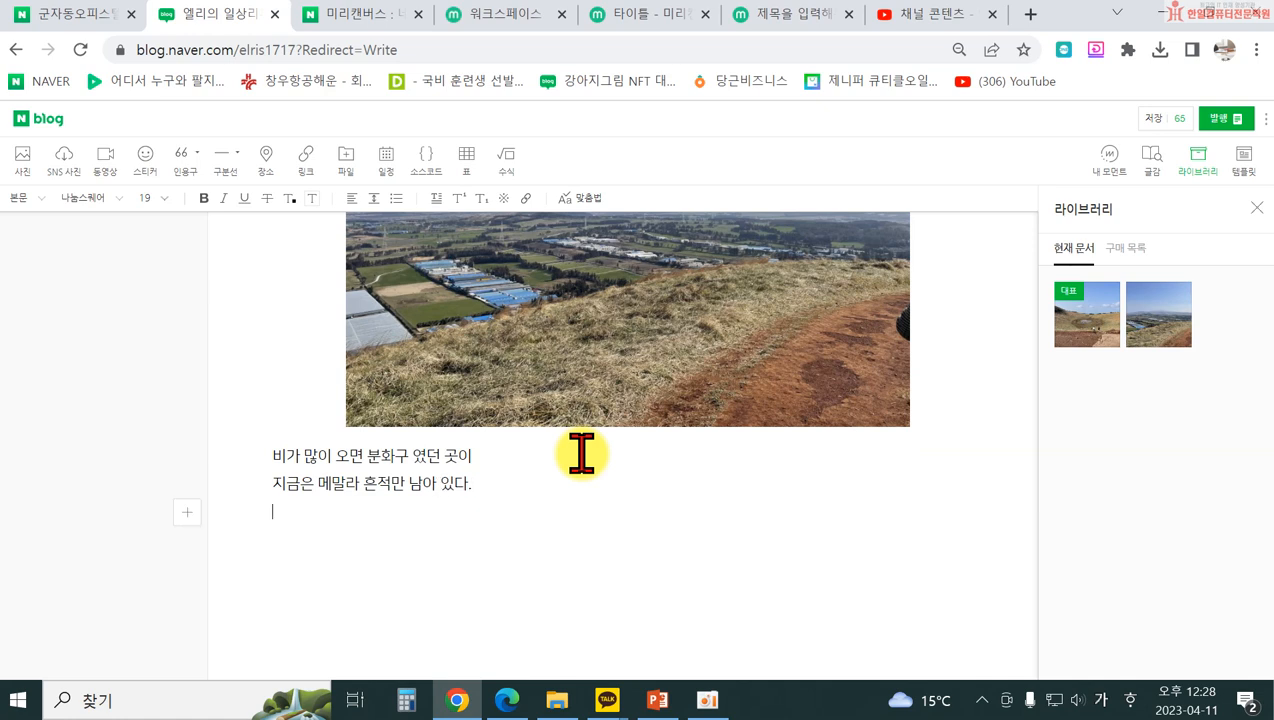
- Add the line "오름을 다시 오르면 제주 평야의 전경이 펼쳐진다." at the end of the text
{"action": "type", "text": "오름을 다시 오르면 제주 피"}
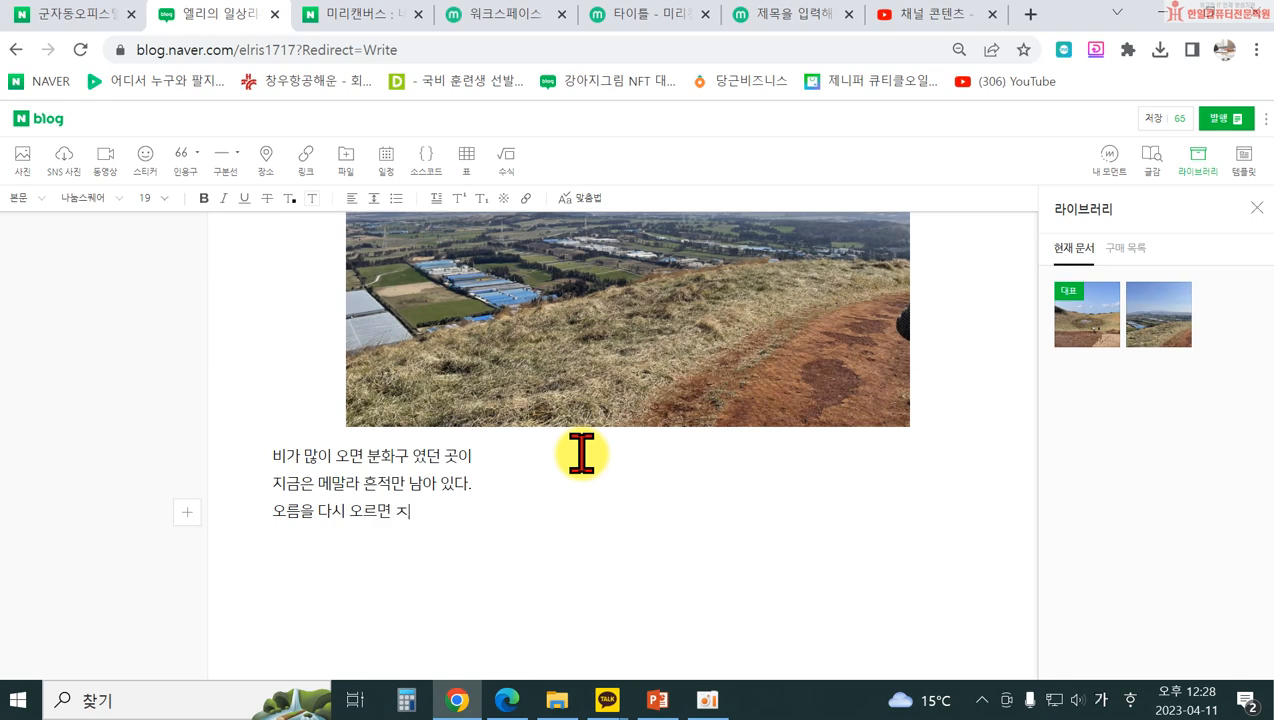
{"action": "key", "text": "BackSpace"}
{"action": "type", "text": "ㅐ"}
{"action": "key", "text": "BackSpace"}
{"action": "type", "text": "평야의"}
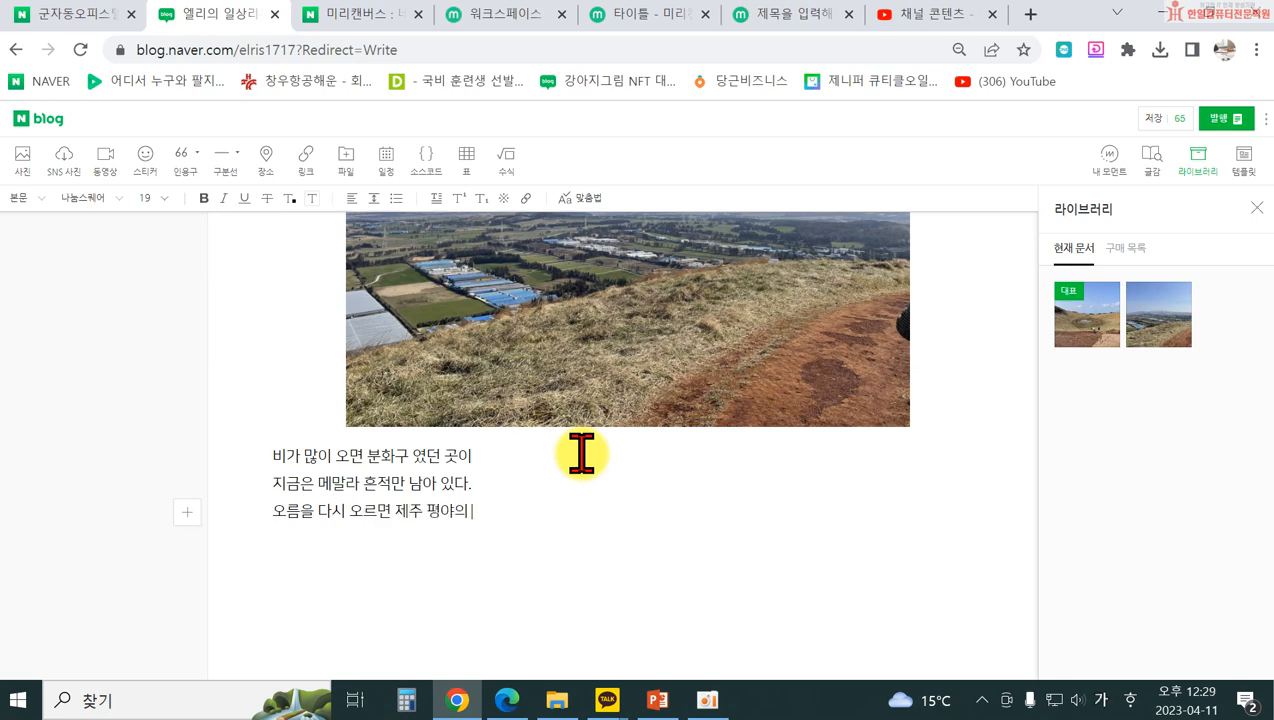
{"action": "type", "text": " 전경이 펼쳐진다."}
{"action": "key", "text": "Return"}
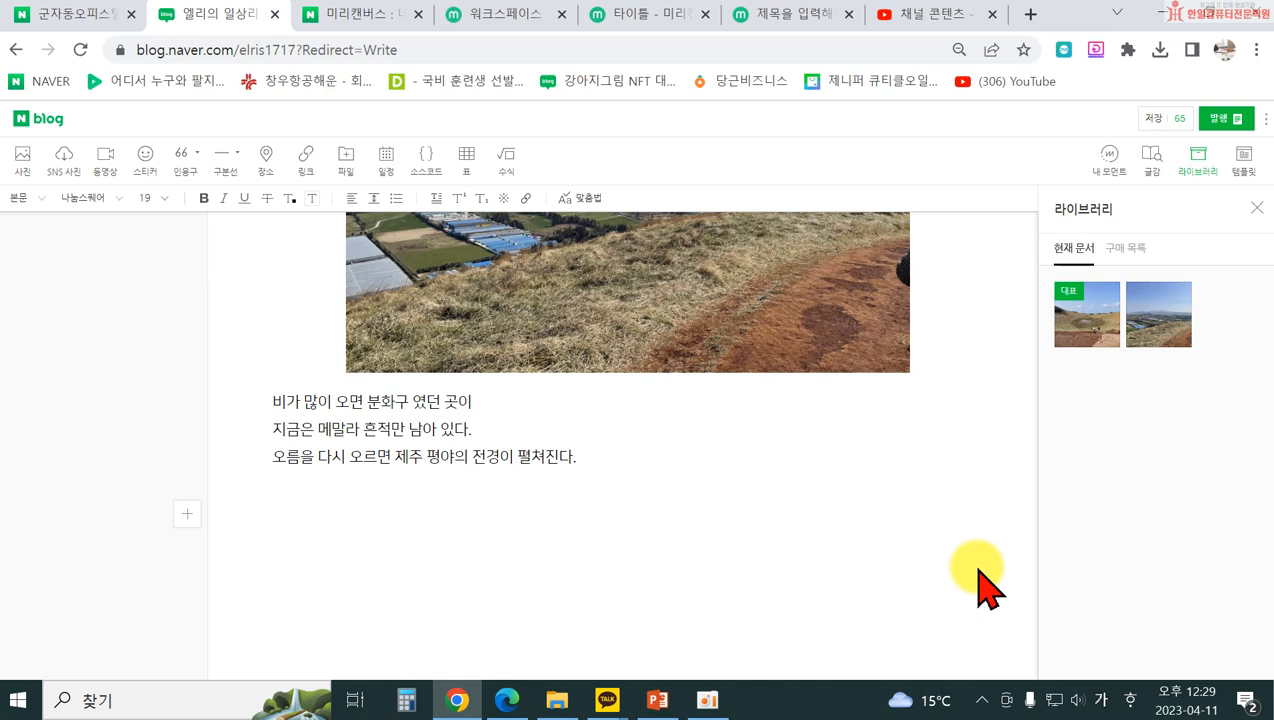
- Insert the photos 여행5 and 여행6 together below the text, using the 콜라주 layout
{"action": "left_click", "coordinate": [187, 516]}
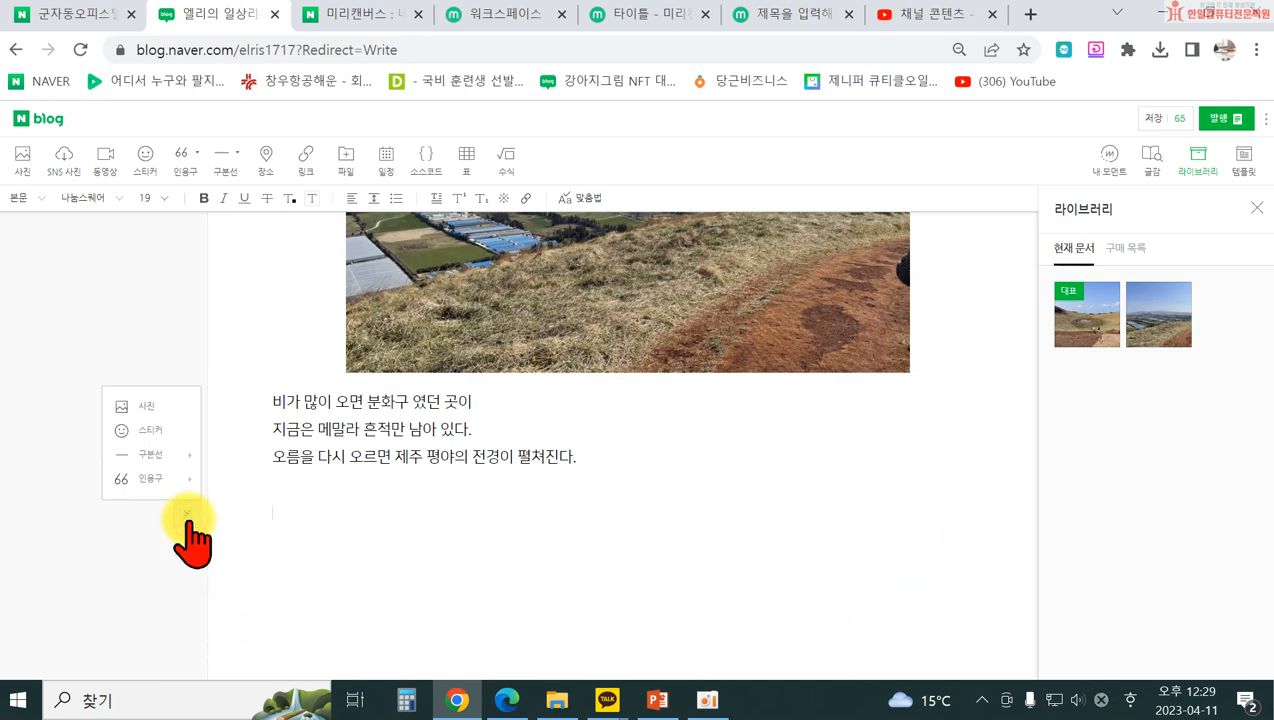
{"action": "left_click", "coordinate": [127, 410]}
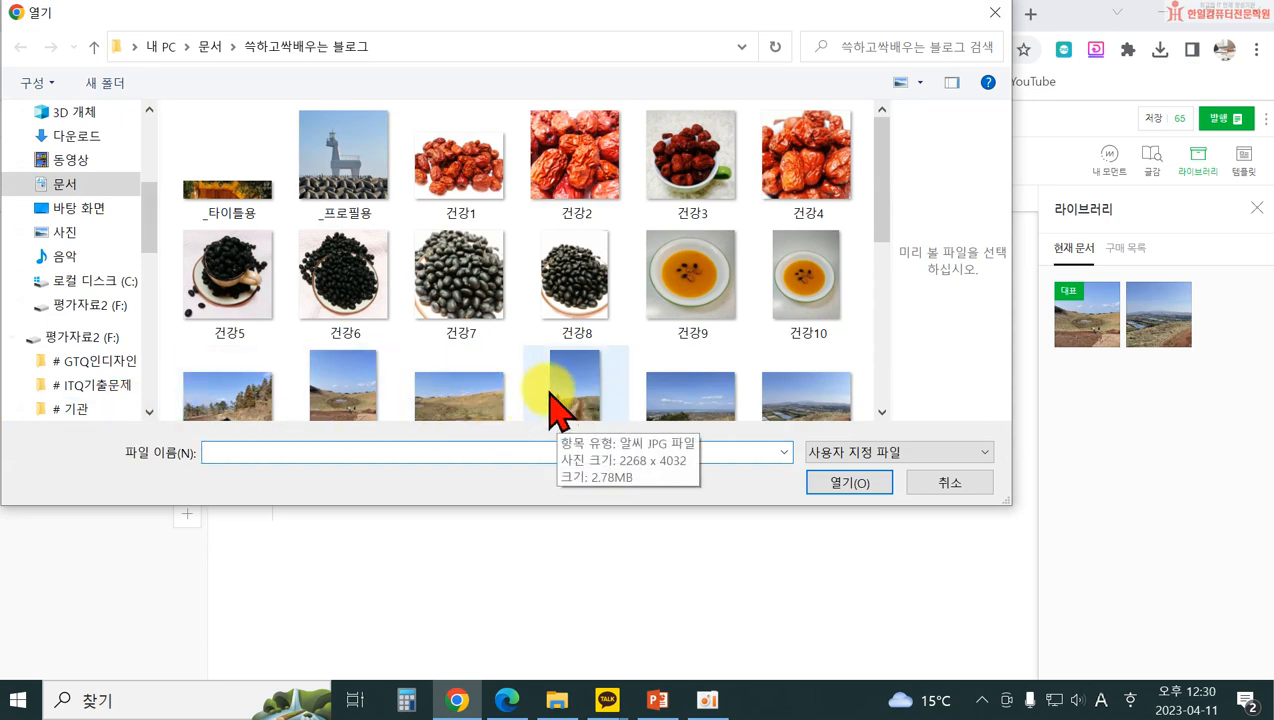
{"action": "scroll", "coordinate": [578, 410], "scroll_direction": "down", "scroll_amount": 2}
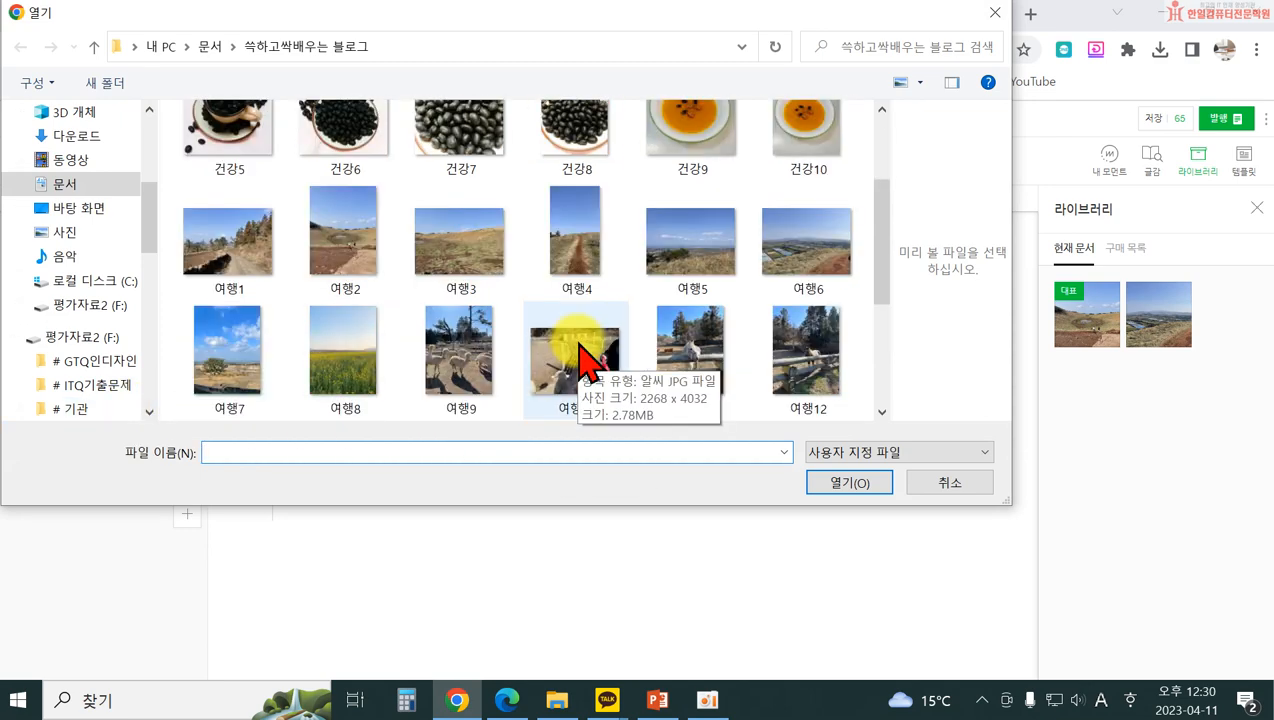
{"action": "left_click", "coordinate": [690, 258]}
{"action": "left_click", "coordinate": [776, 254], "text": "ctrl"}
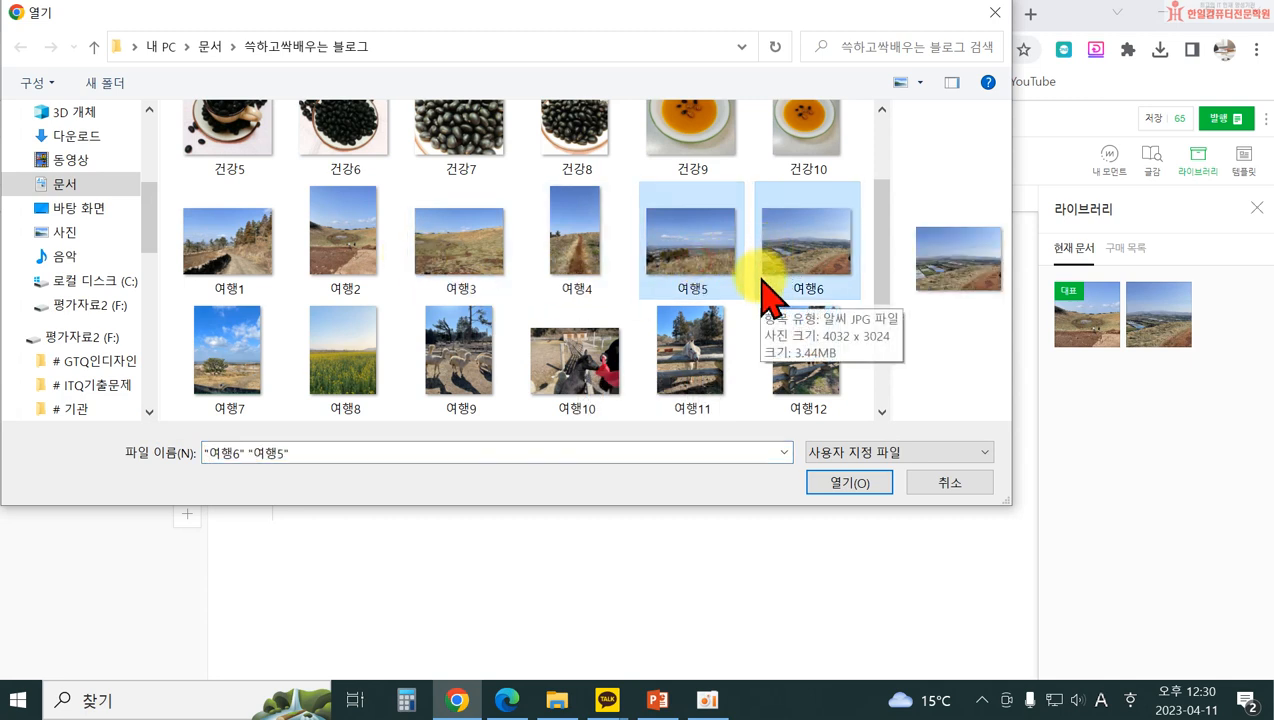
{"action": "left_click", "coordinate": [846, 484]}
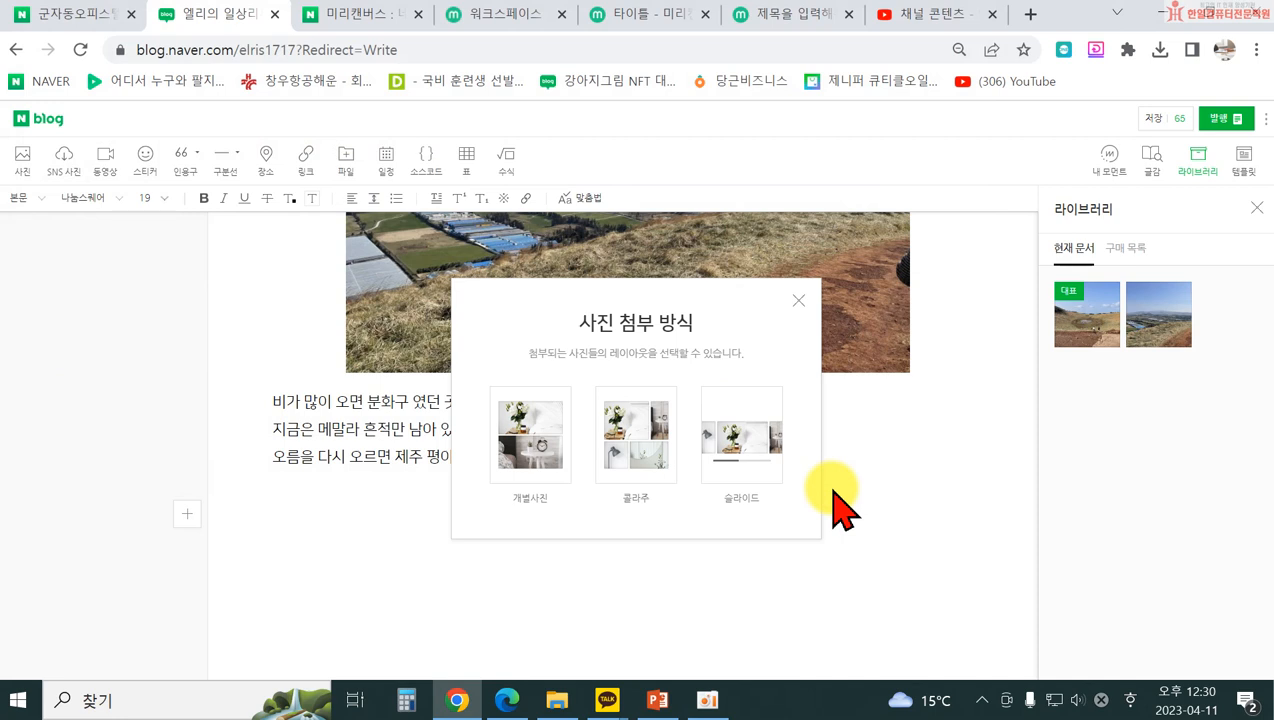
{"action": "left_click", "coordinate": [648, 447]}
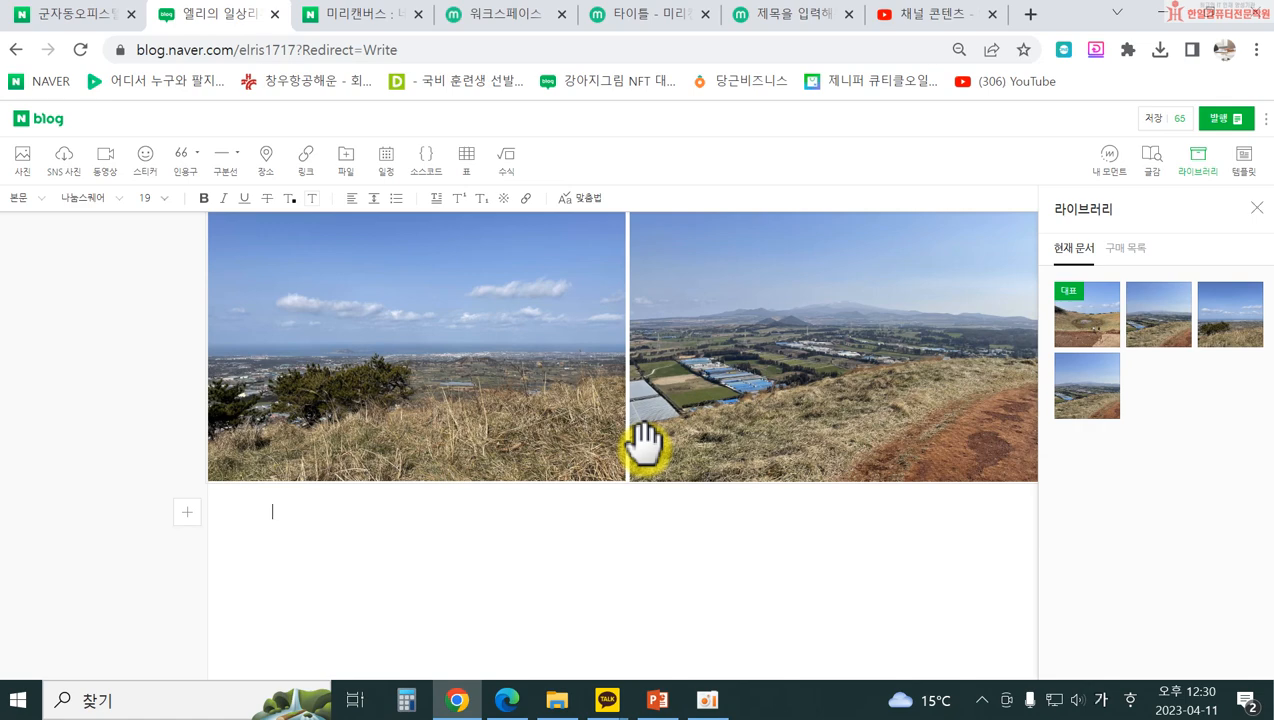
- Close the 라이브러리 pane and narrow the two-photo collage to the width of the text column
{"action": "scroll", "coordinate": [631, 398], "scroll_direction": "up", "scroll_amount": 2}
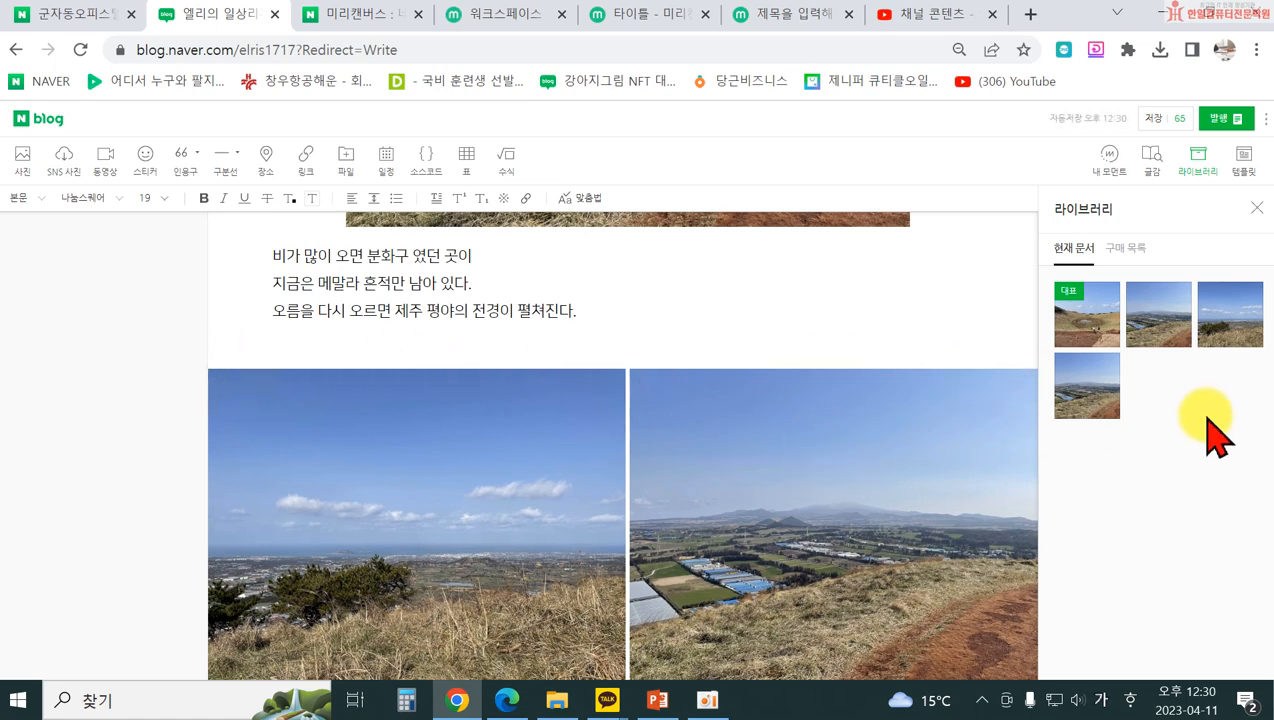
{"action": "left_click", "coordinate": [1252, 212]}
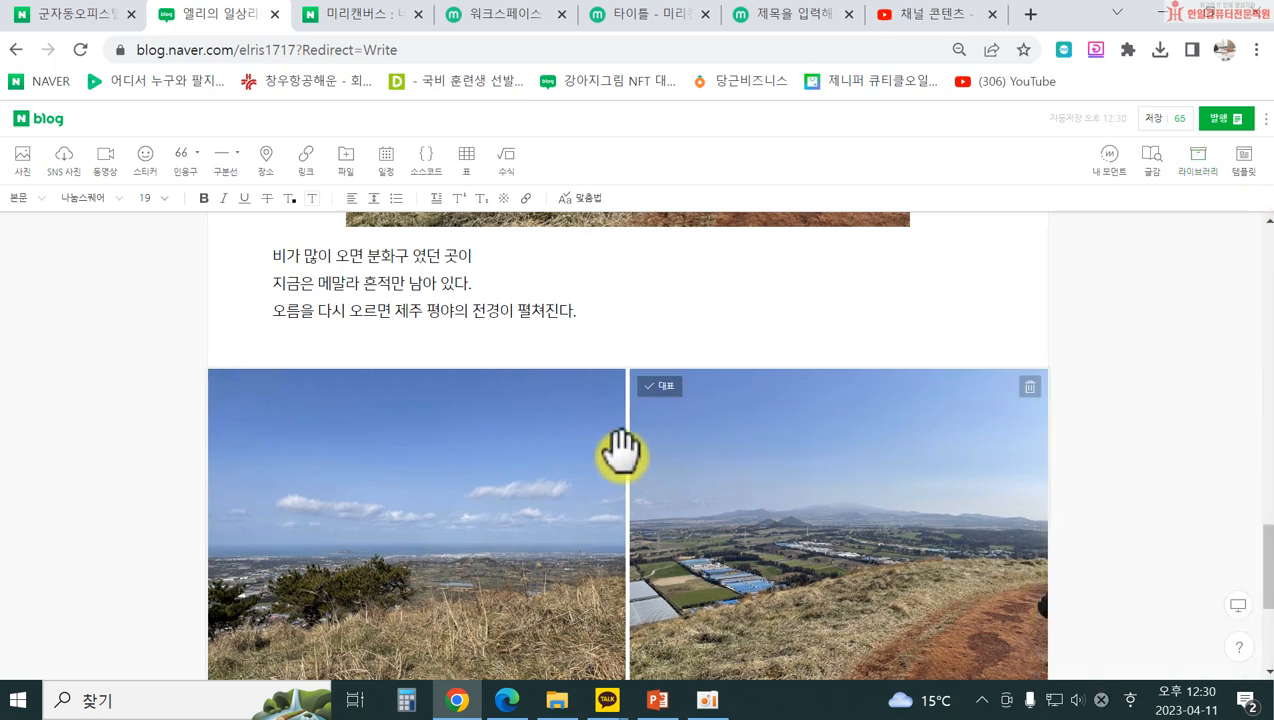
{"action": "left_click", "coordinate": [538, 465]}
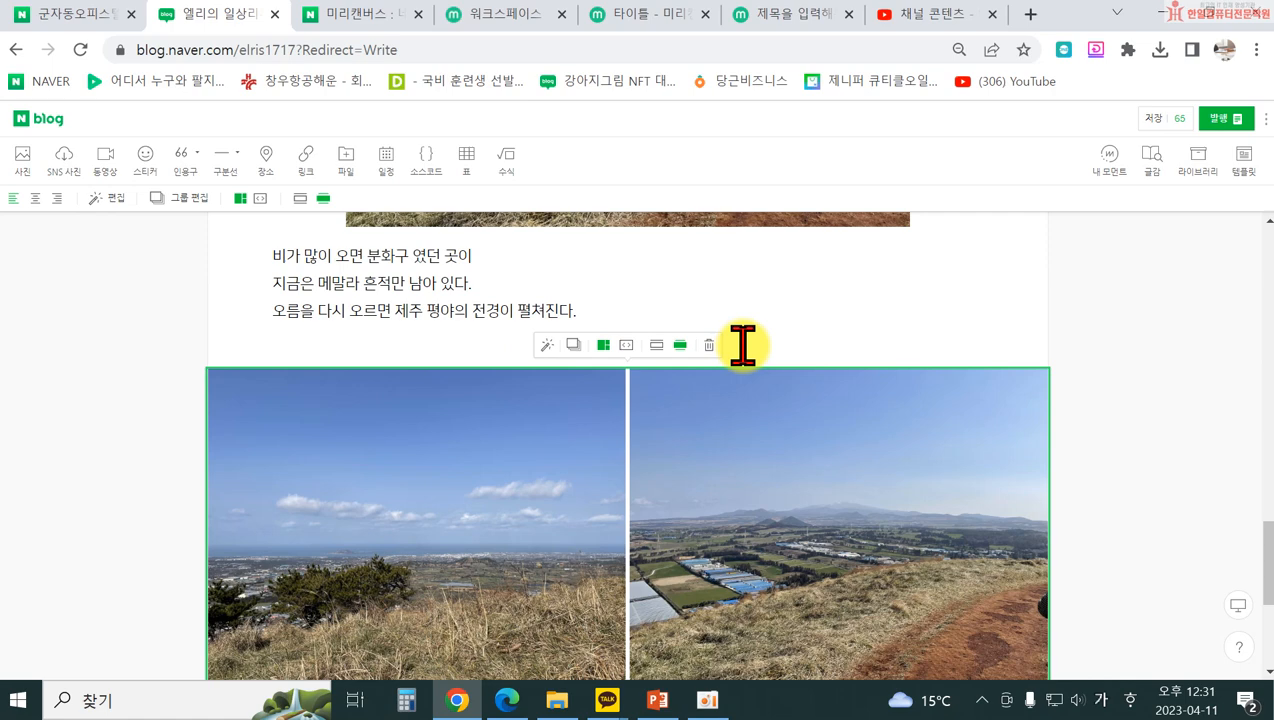
{"action": "left_click", "coordinate": [656, 345]}
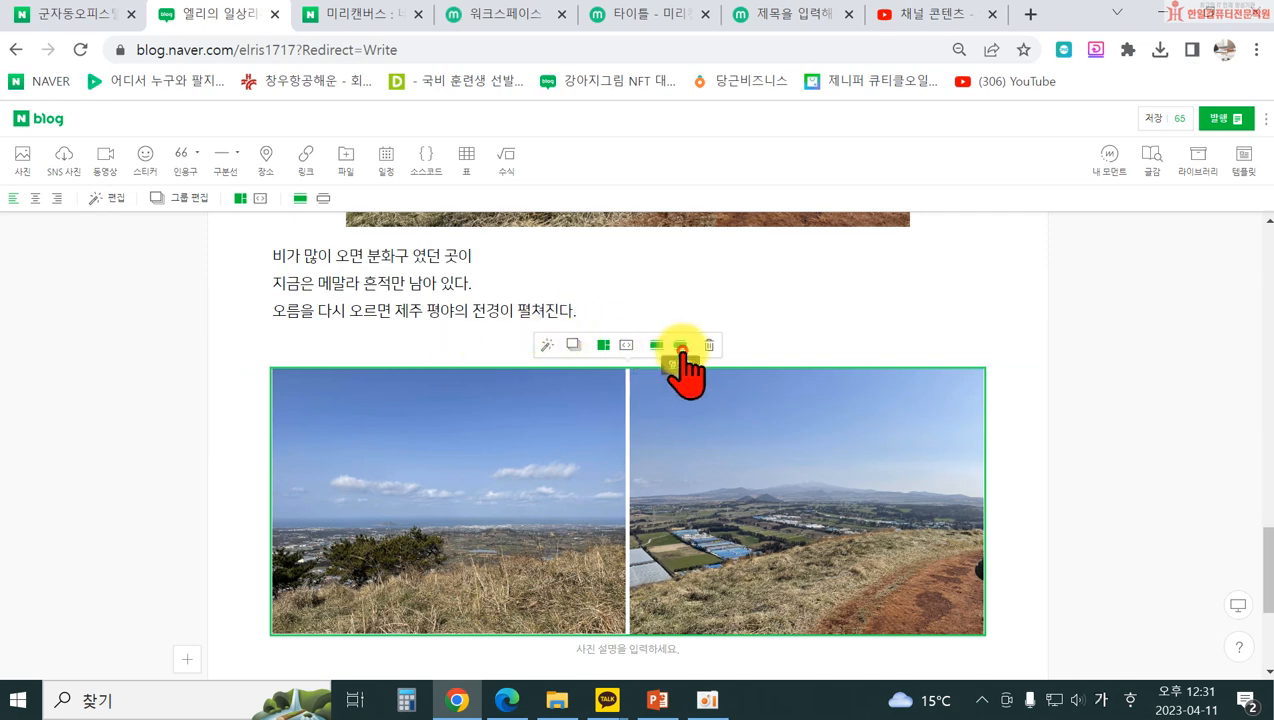
{"action": "left_click", "coordinate": [680, 345]}
{"action": "left_click", "coordinate": [651, 345]}
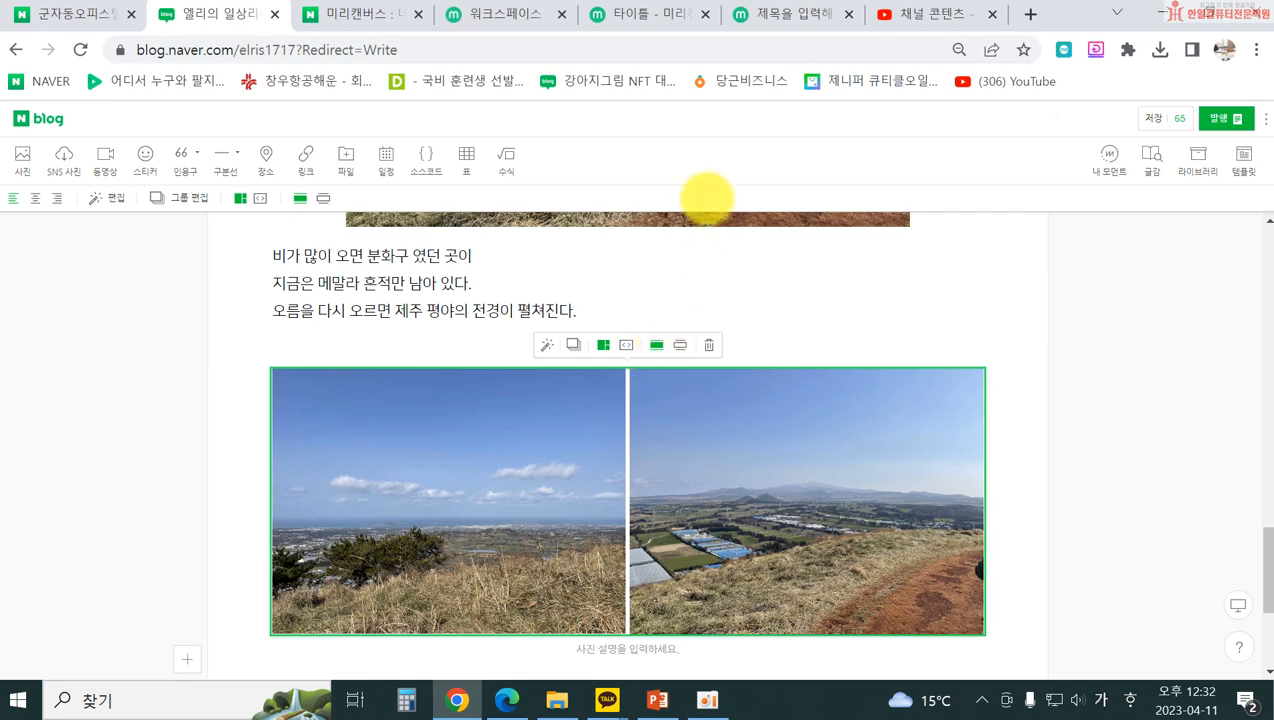
- Open the publishing settings and set the post's category to 여행을 떠나요
{"action": "left_click", "coordinate": [1222, 125]}
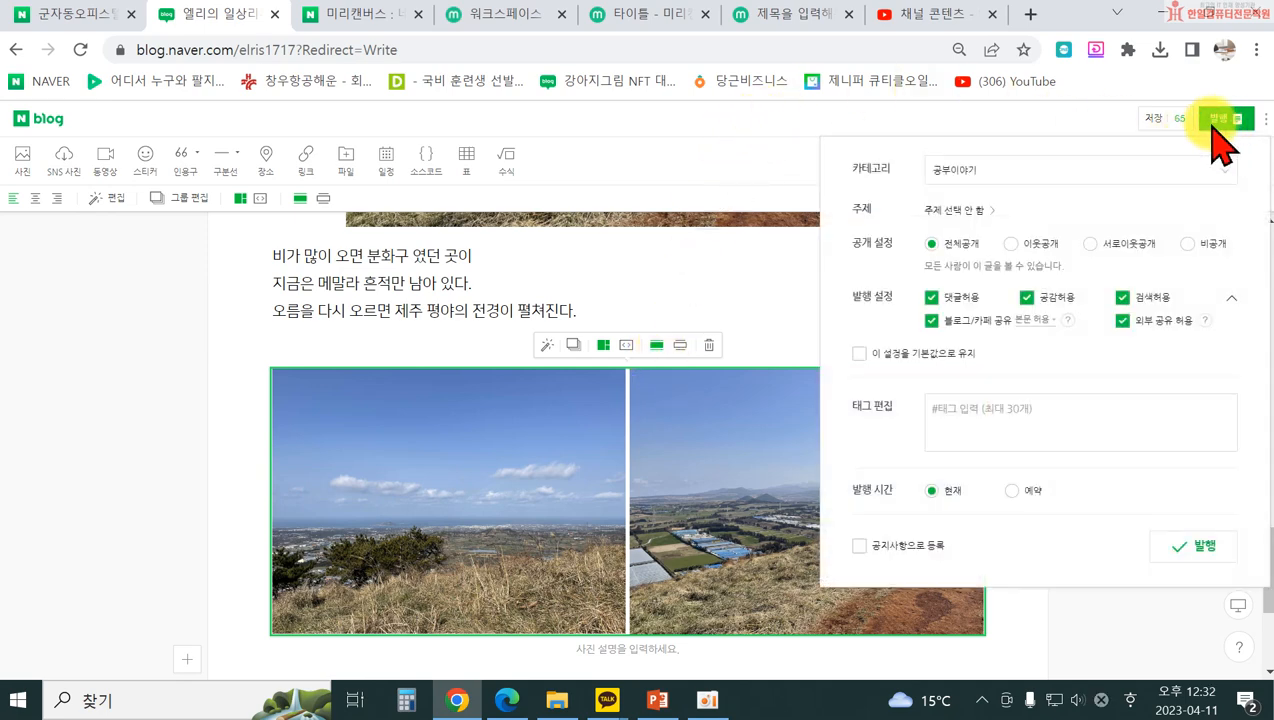
{"action": "left_click", "coordinate": [1068, 178]}
{"action": "scroll", "coordinate": [1062, 230], "scroll_direction": "down", "scroll_amount": 3}
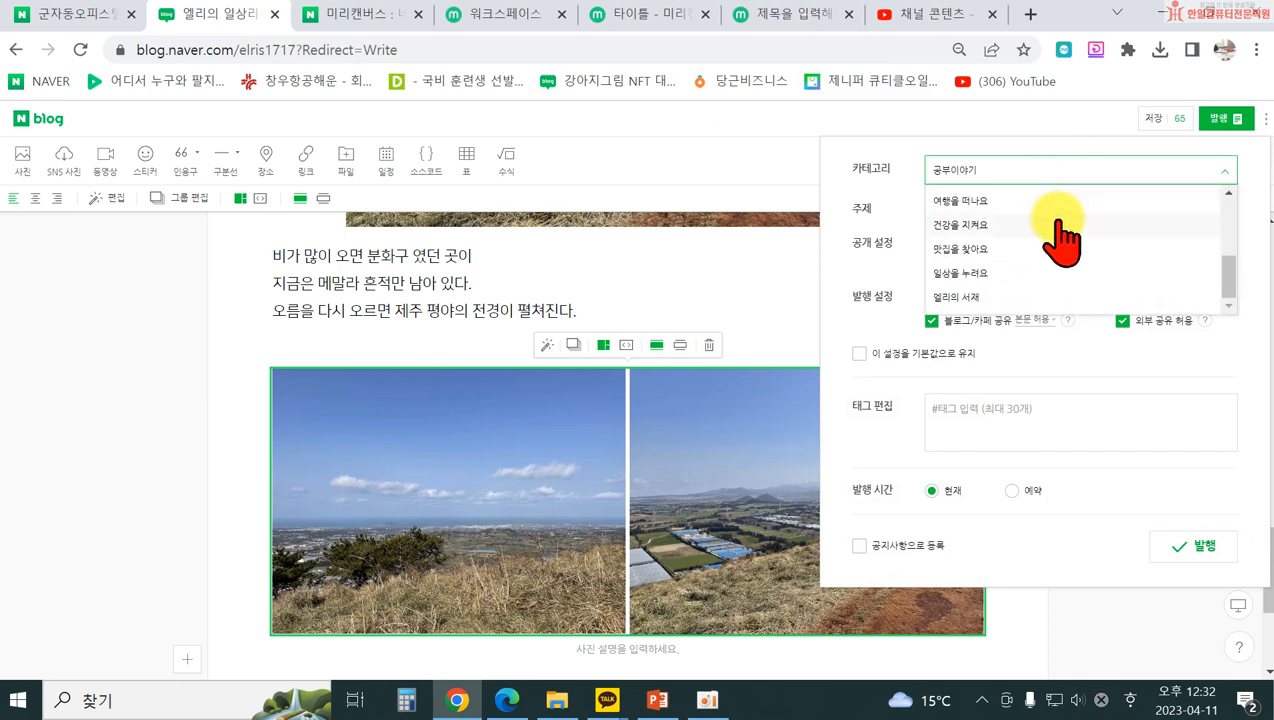
{"action": "left_click", "coordinate": [953, 201]}
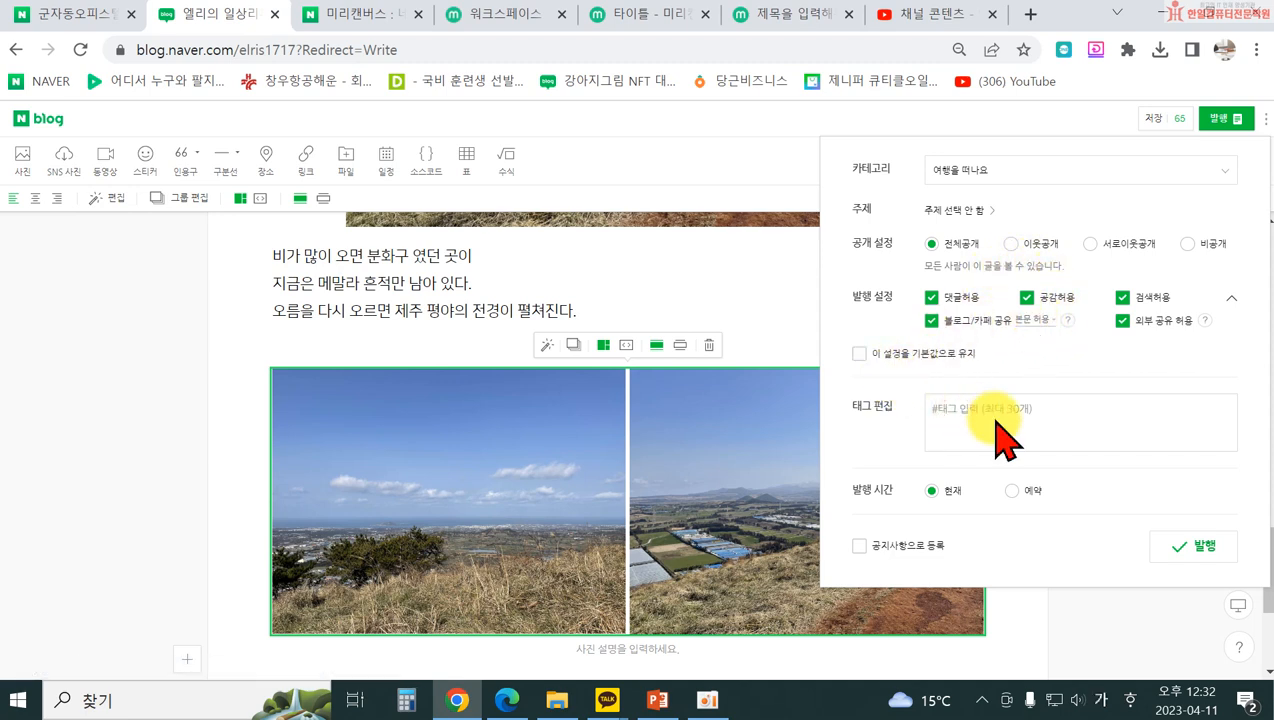
- Add the tags 제주, 금오름, 여행 and 제주도여행, and publish the post
{"action": "type", "text": "제주"}
{"action": "key", "text": "space"}
{"action": "type", "text": "금릉"}
{"action": "type", "text": "름"}
{"action": "key", "text": "space"}
{"action": "type", "text": "여행"}
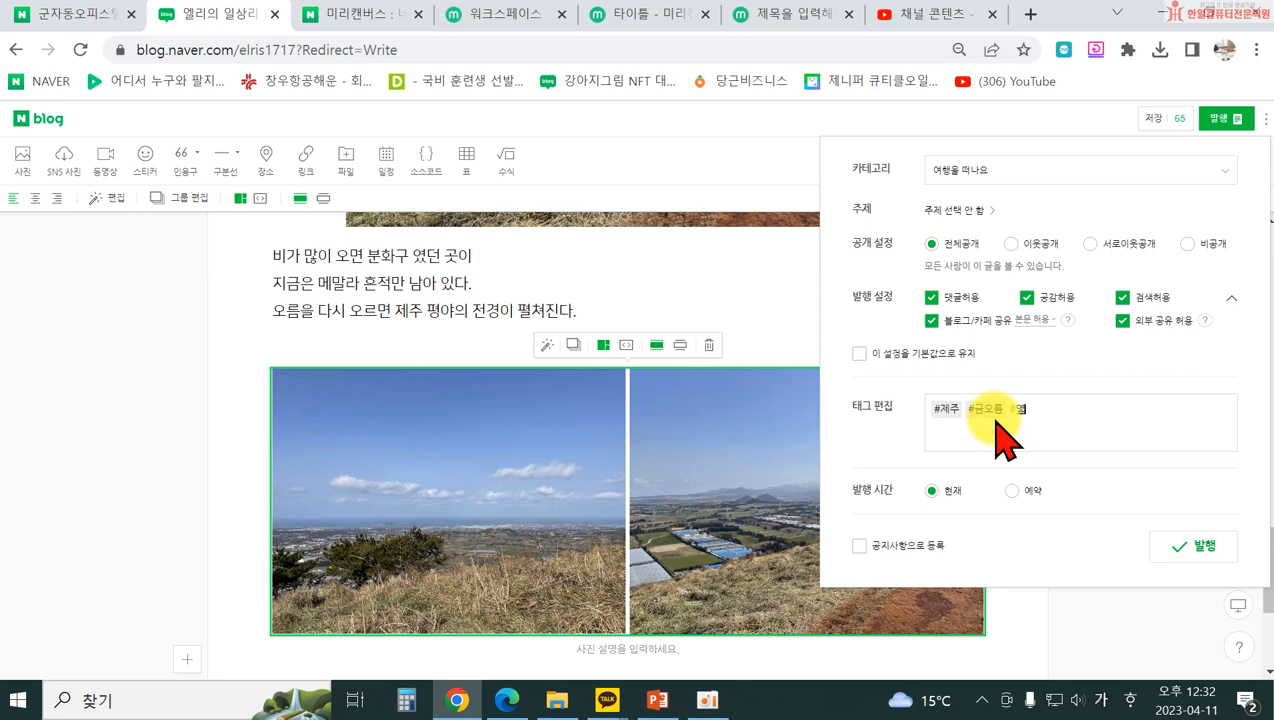
{"action": "key", "text": "space"}
{"action": "type", "text": "제주도여행"}
{"action": "key", "text": "space"}
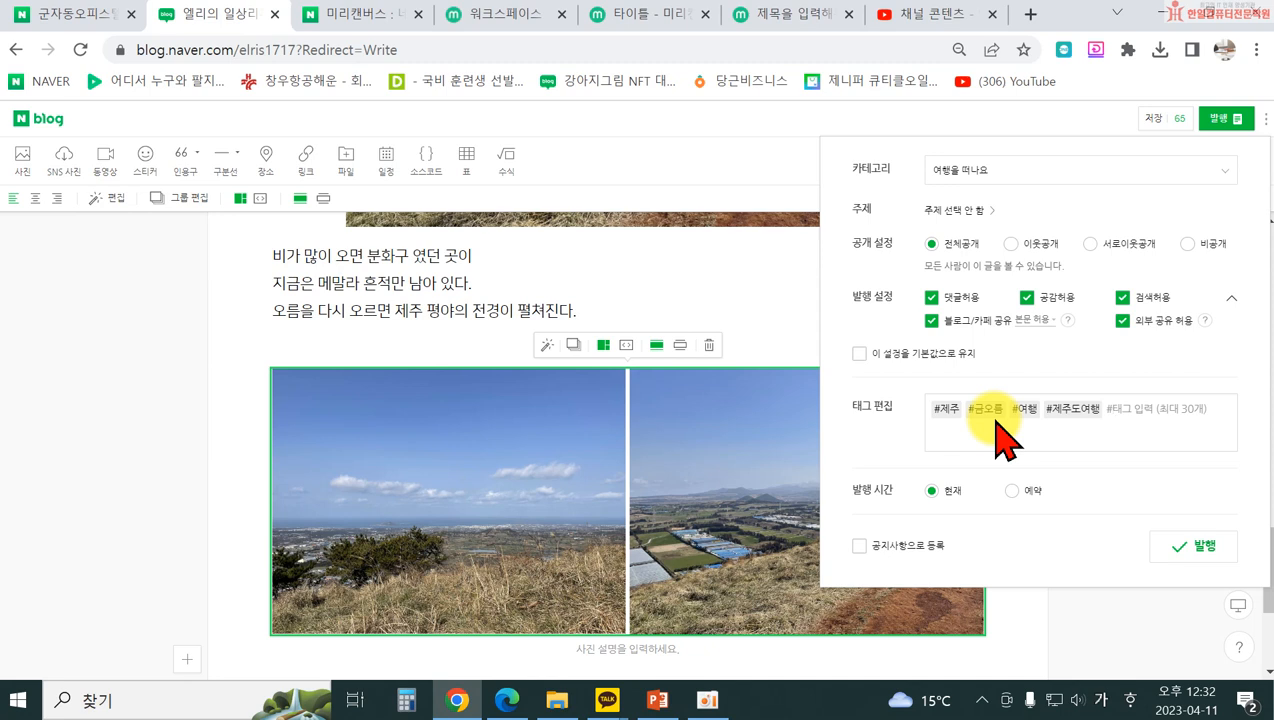
{"action": "left_click", "coordinate": [1193, 548]}
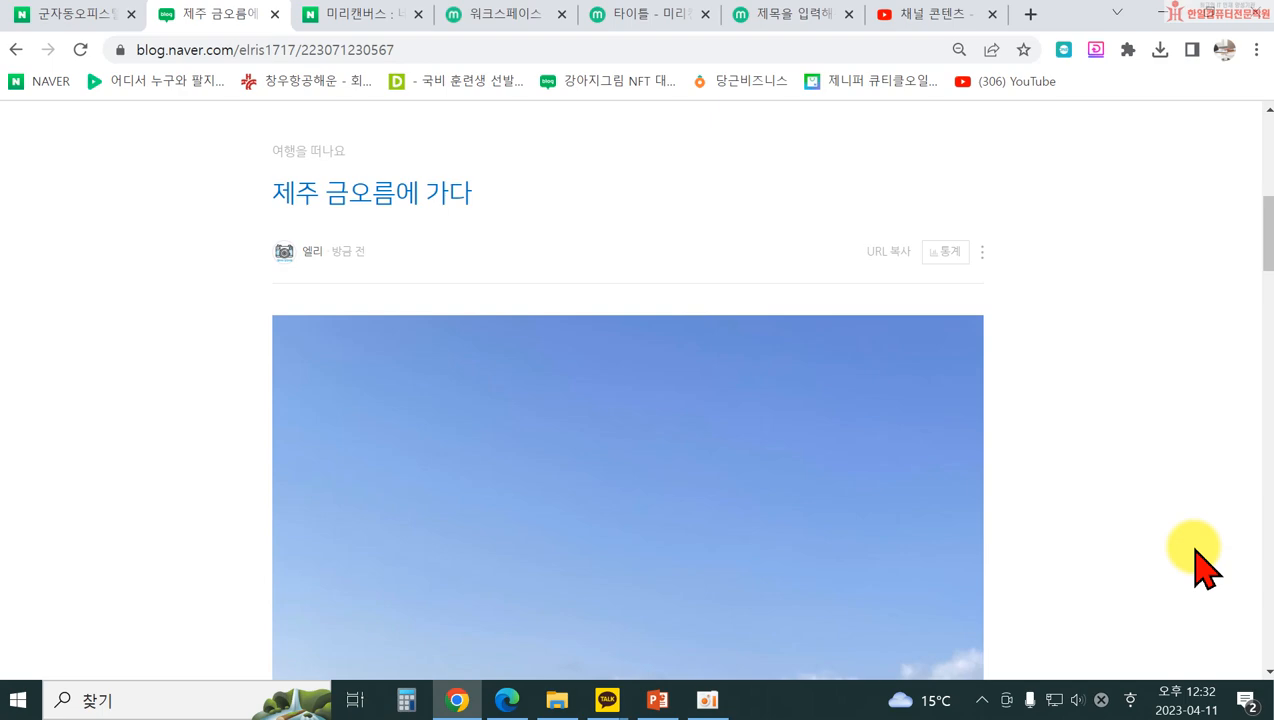
- Look over the published post, start a new blog post and title it "겨울바다에 취하다"
{"action": "scroll", "coordinate": [1200, 475], "scroll_direction": "down", "scroll_amount": 15}
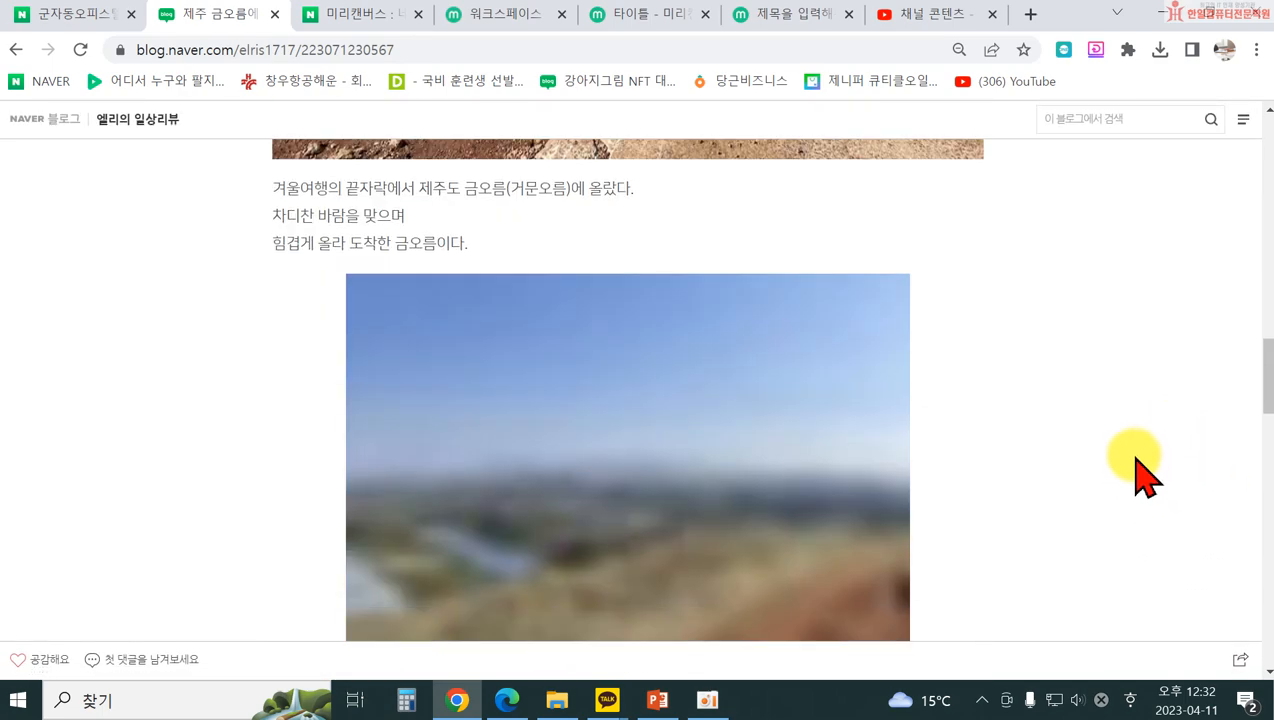
{"action": "scroll", "coordinate": [1110, 460], "scroll_direction": "down", "scroll_amount": 6}
{"action": "scroll", "coordinate": [1095, 460], "scroll_direction": "up", "scroll_amount": 13}
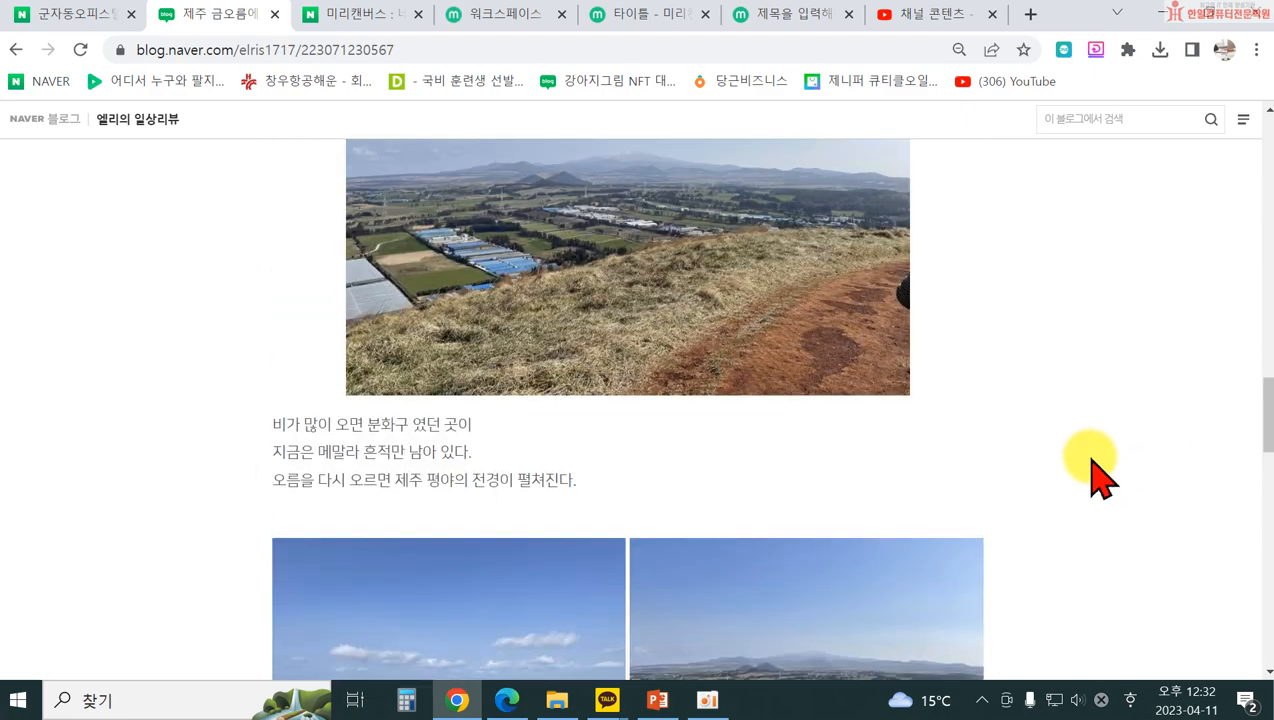
{"action": "scroll", "coordinate": [1100, 475], "scroll_direction": "up", "scroll_amount": 10}
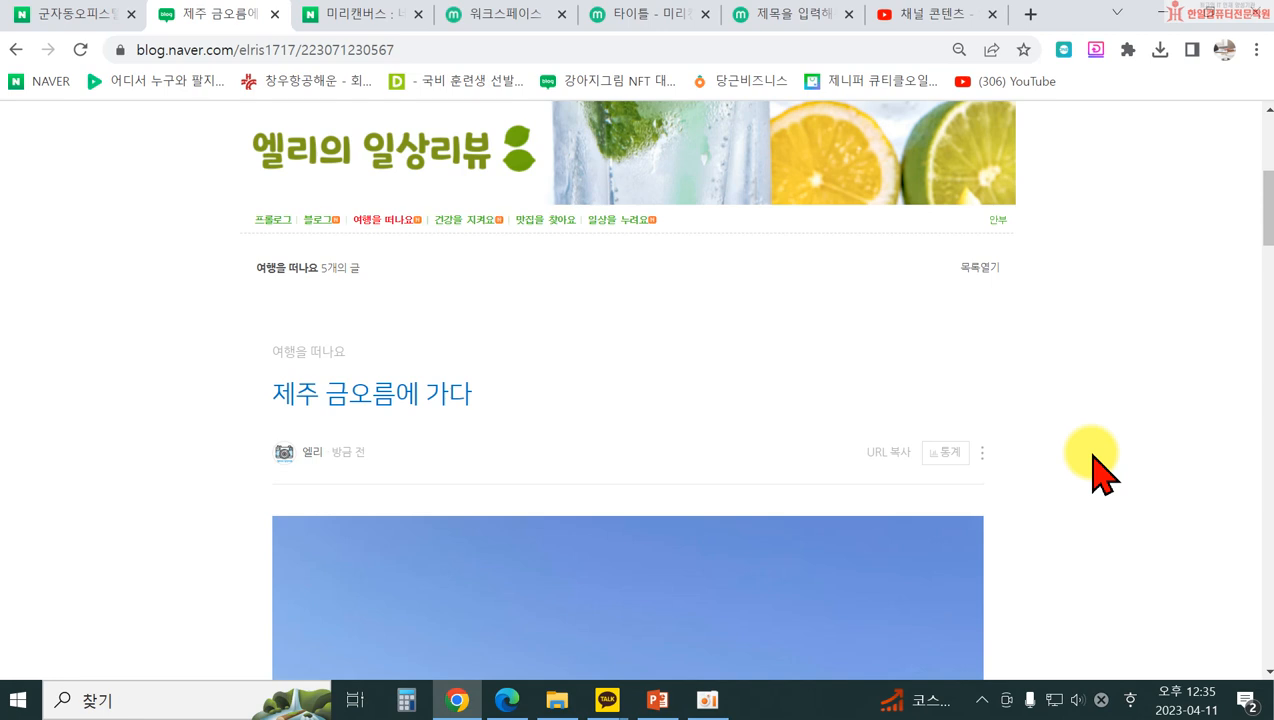
{"action": "scroll", "coordinate": [1060, 370], "scroll_direction": "up", "scroll_amount": 5}
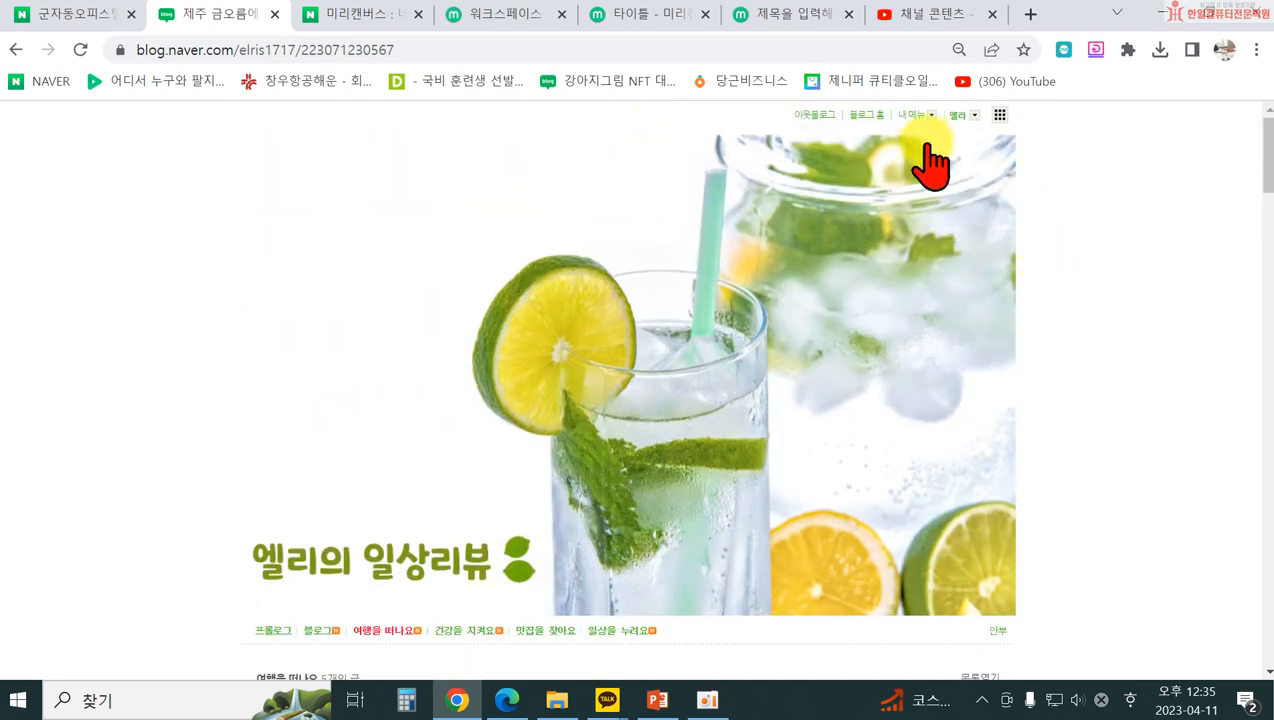
{"action": "left_click", "coordinate": [914, 115]}
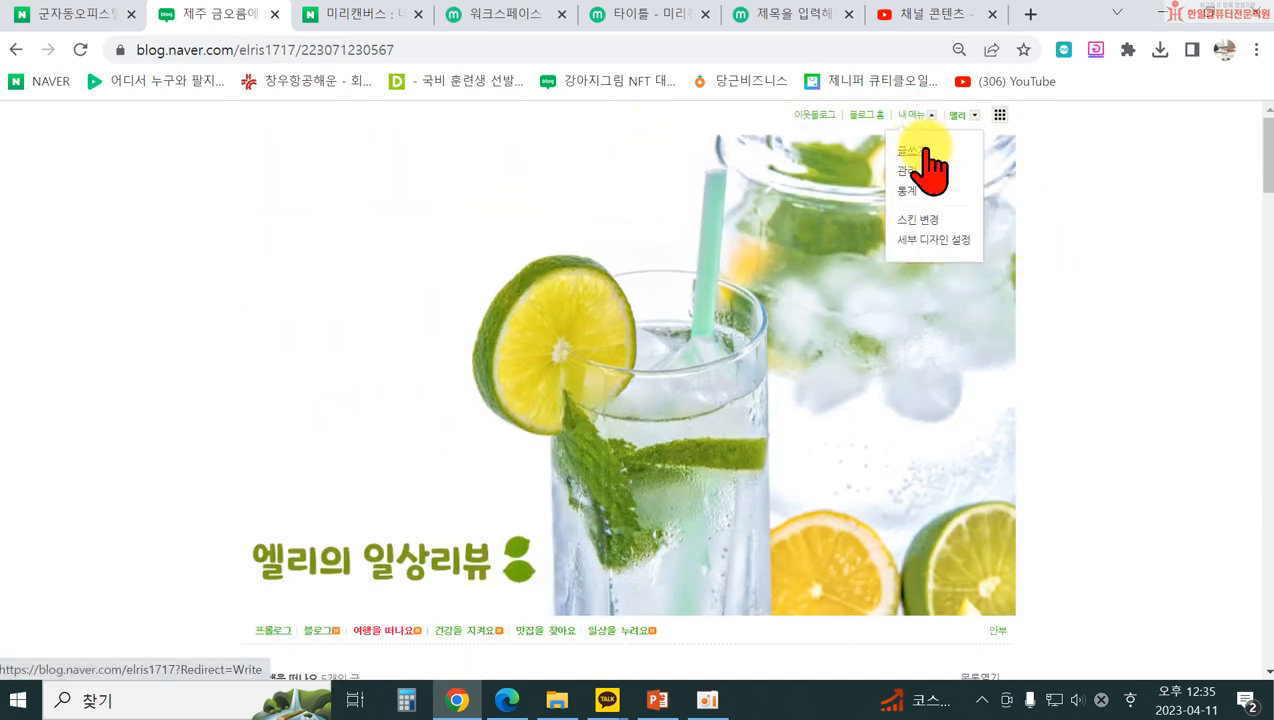
{"action": "left_click", "coordinate": [924, 152]}
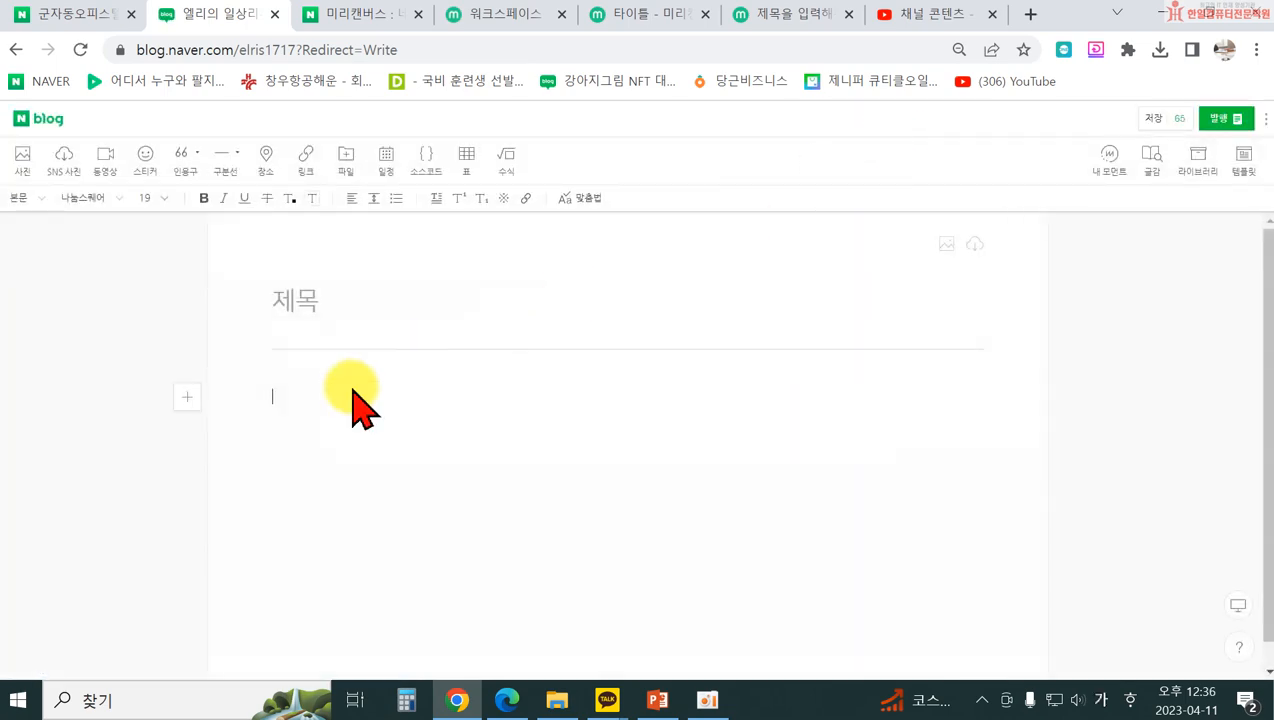
{"action": "left_click", "coordinate": [310, 306]}
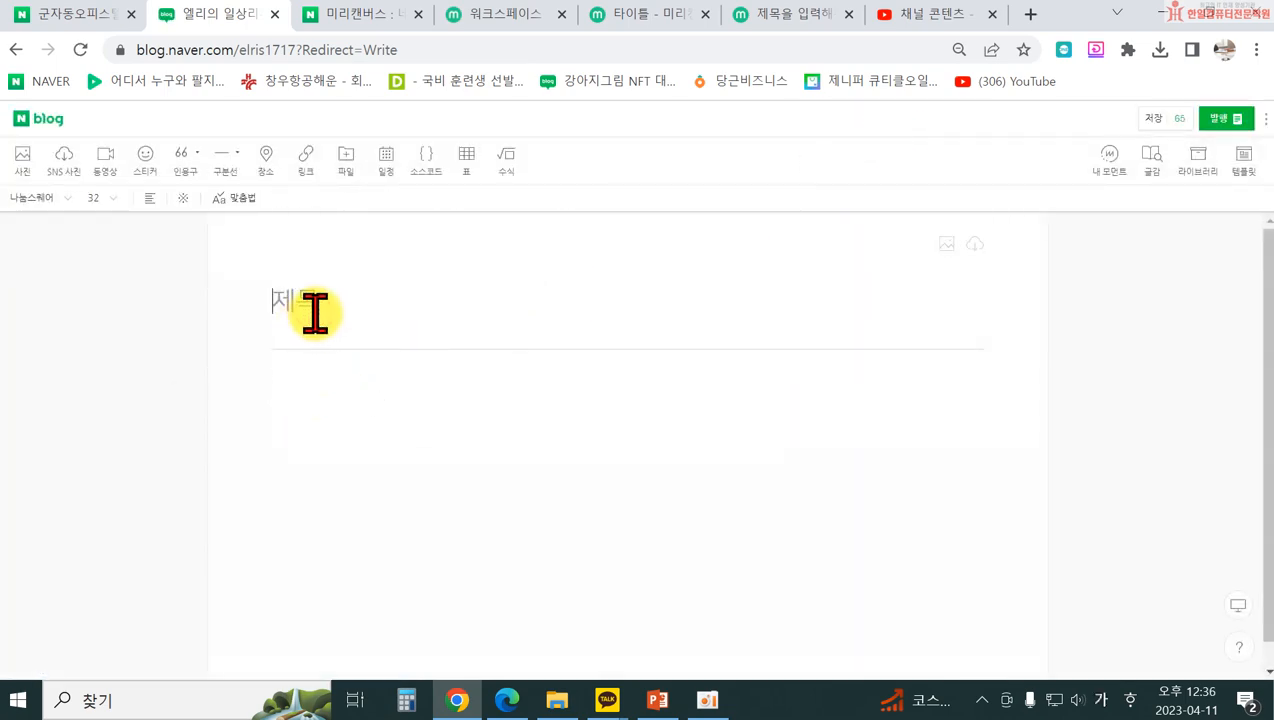
{"action": "type", "text": "겨울바다에 취하다"}
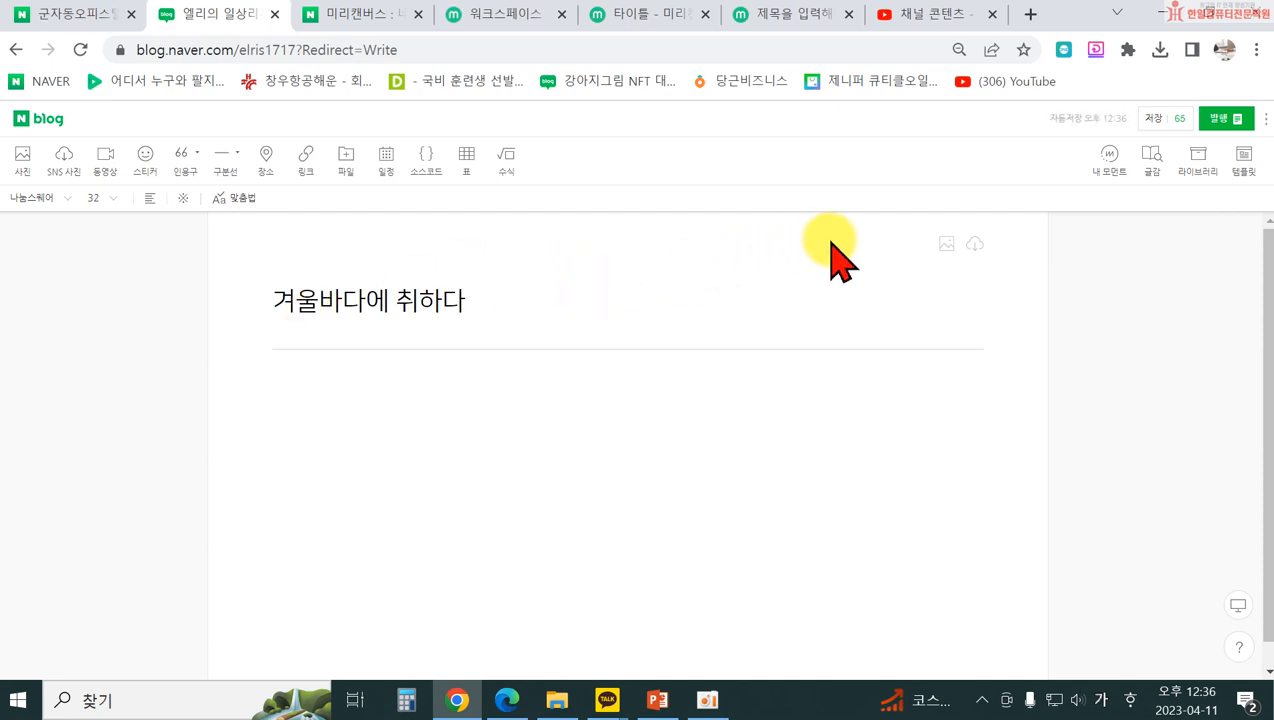
- Set the photo 여행17 as the background image of the post title
{"action": "left_click", "coordinate": [947, 244]}
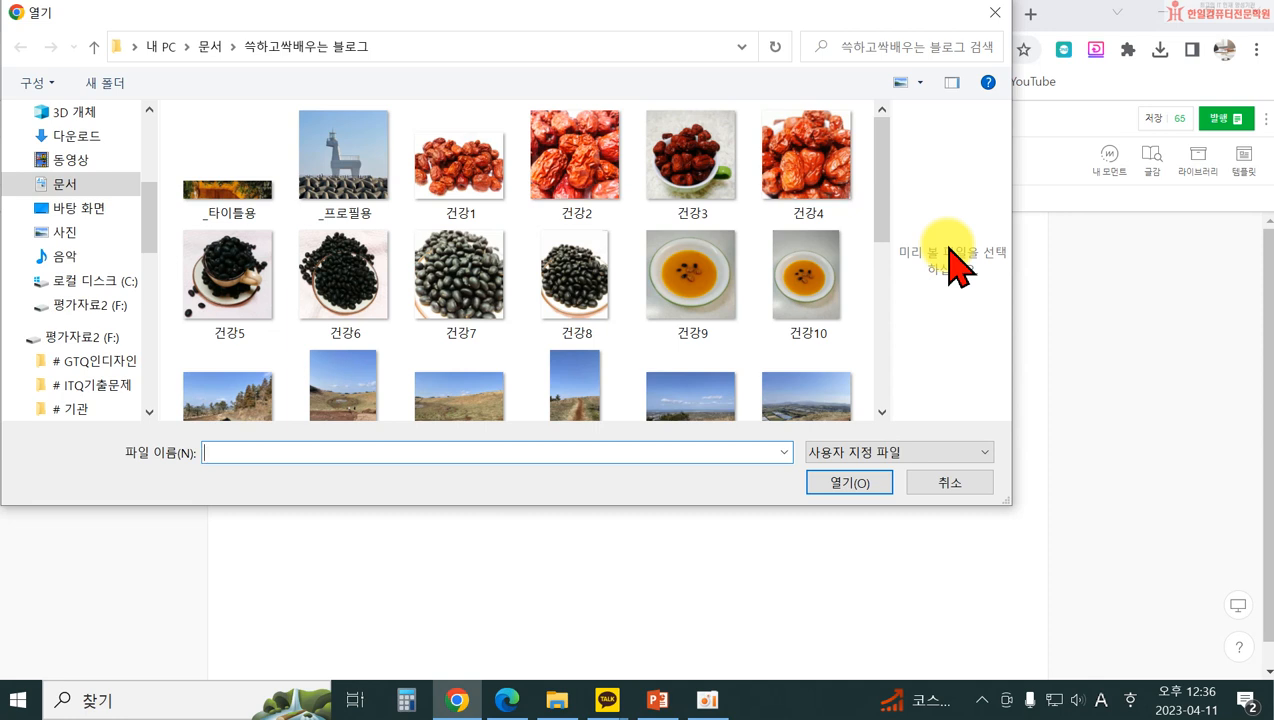
{"action": "left_click_drag", "start_coordinate": [877, 226], "coordinate": [886, 366]}
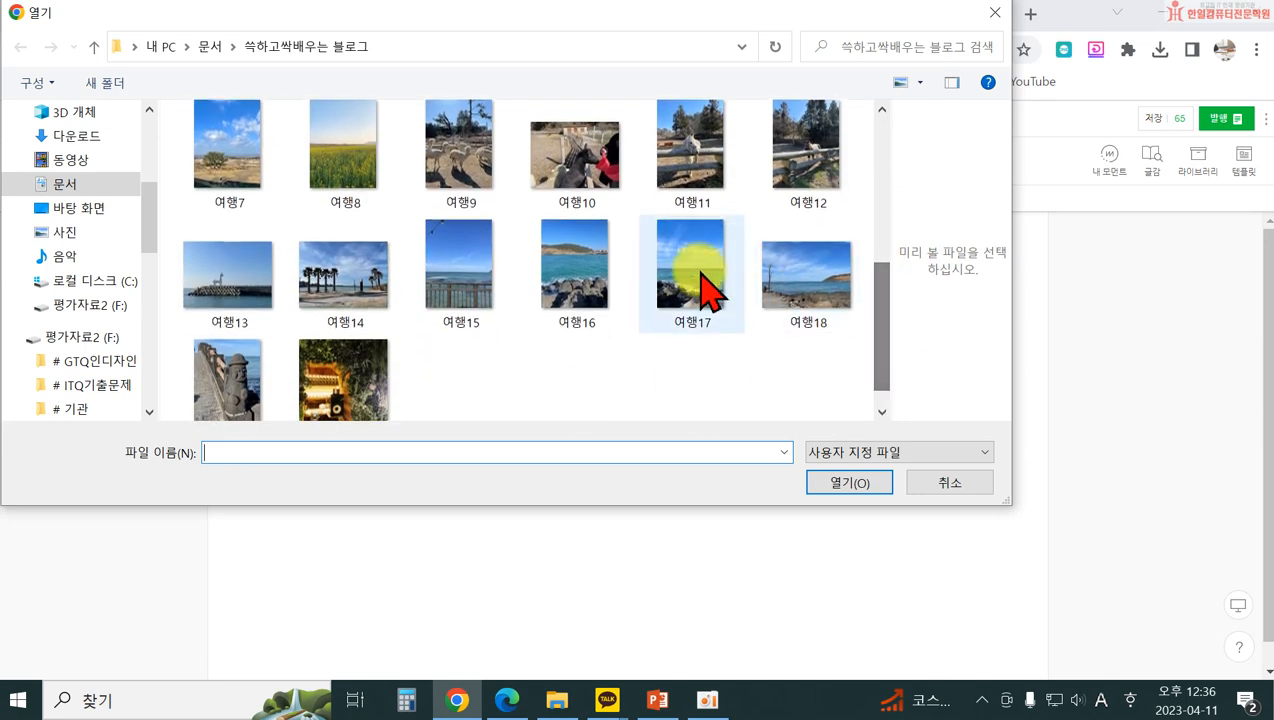
{"action": "left_click", "coordinate": [700, 272]}
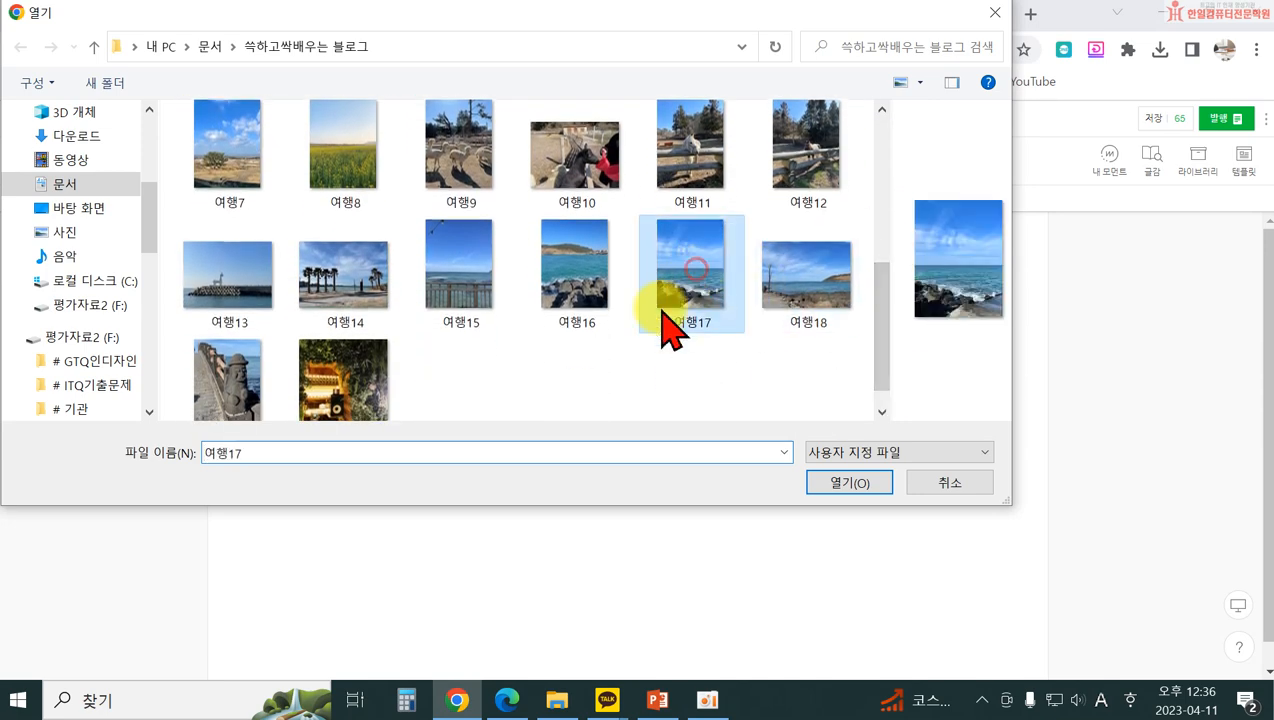
{"action": "left_click", "coordinate": [846, 484]}
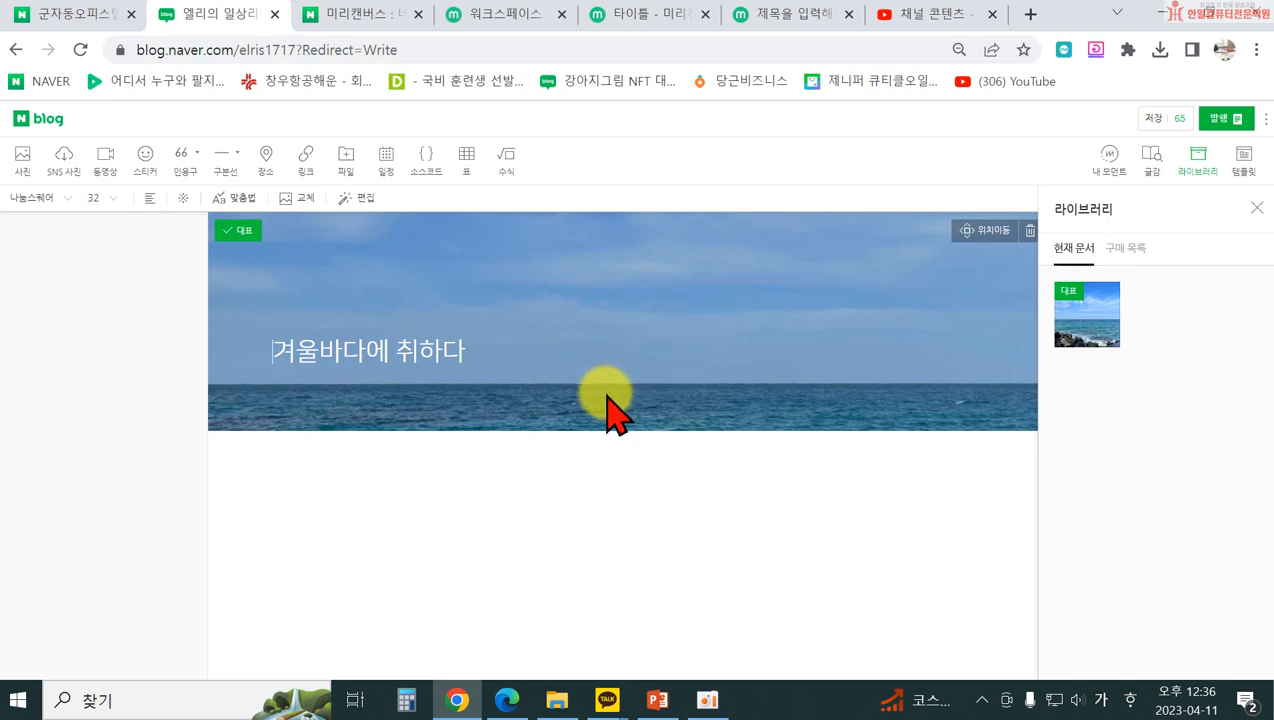
- Reposition the title background photo to show the rocks and waves at the shore, and close the 라이브러리 pane
{"action": "left_click", "coordinate": [962, 238]}
{"action": "mouse_move", "coordinate": [800, 298]}
{"action": "left_mouse_down"}
{"action": "mouse_move", "coordinate": [762, 353]}
{"action": "mouse_move", "coordinate": [782, 292]}
{"action": "left_mouse_up"}
{"action": "left_click", "coordinate": [1016, 232]}
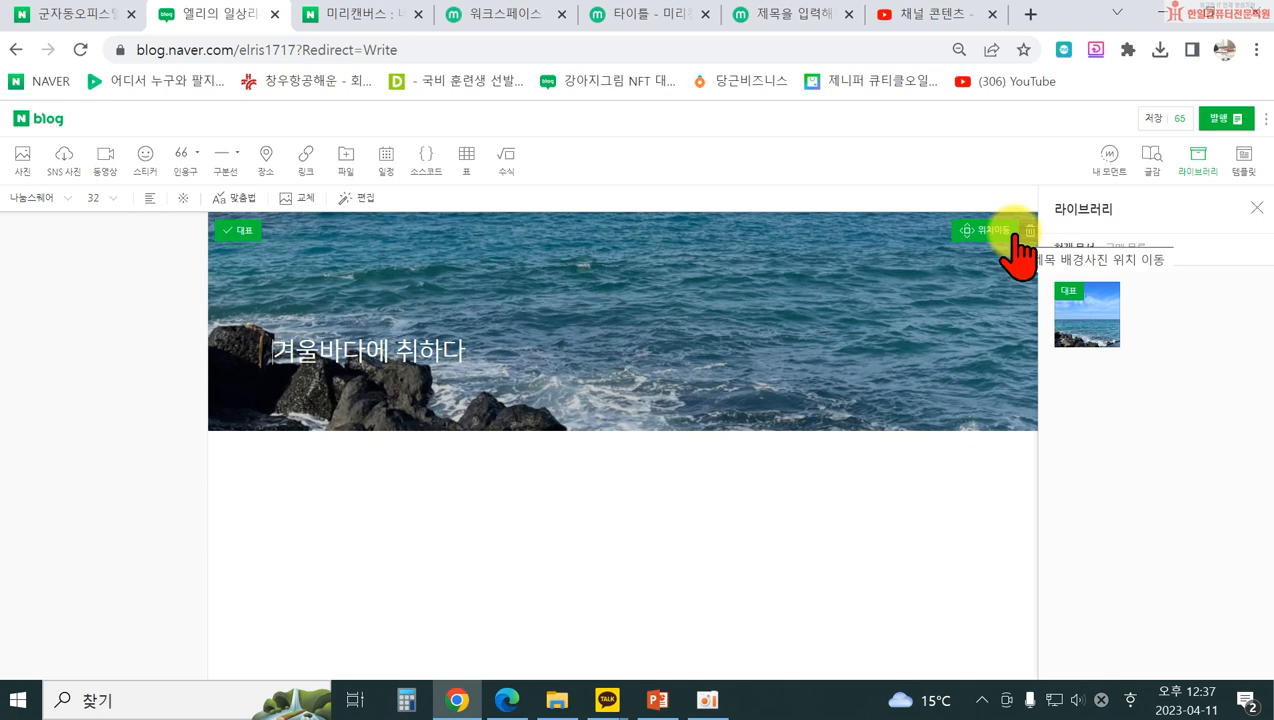
{"action": "left_click", "coordinate": [1257, 207]}
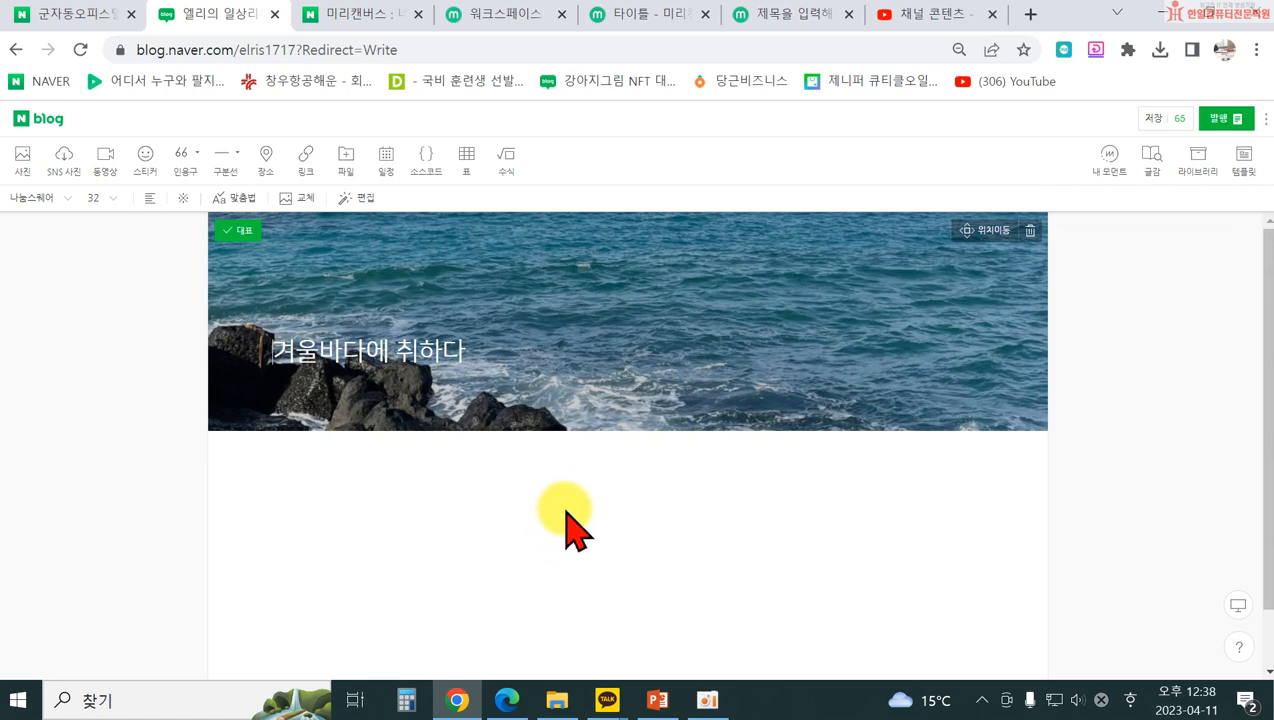
- Browse the sticker sets and insert the animated "YEAH!" rabbit sticker at the start of the post body
{"action": "left_click", "coordinate": [465, 505]}
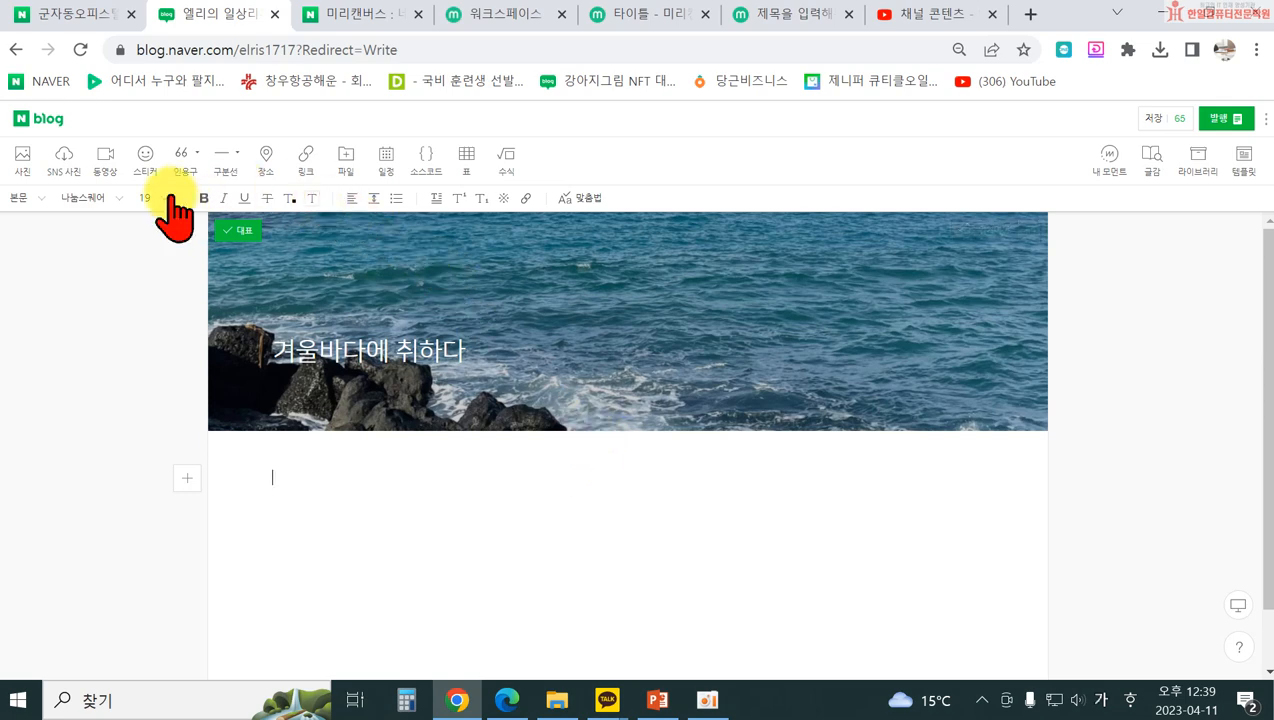
{"action": "left_click", "coordinate": [146, 162]}
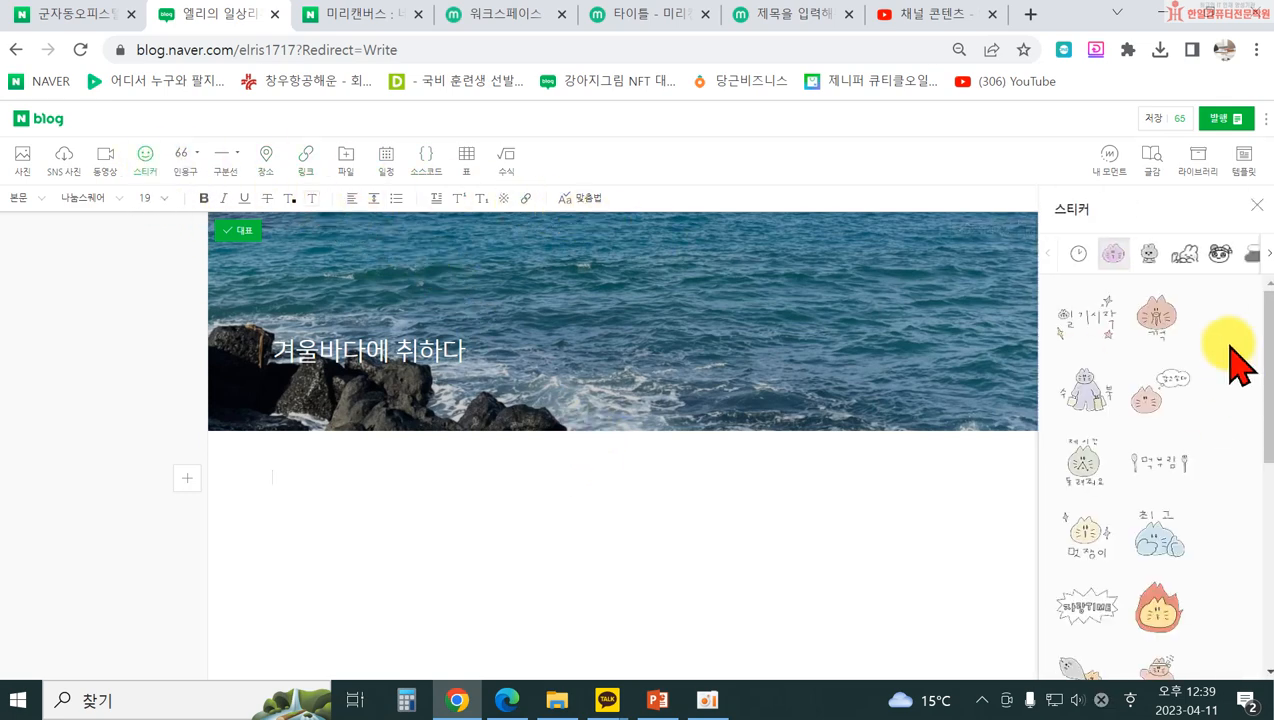
{"action": "left_click", "coordinate": [1266, 254]}
{"action": "left_click", "coordinate": [1190, 252]}
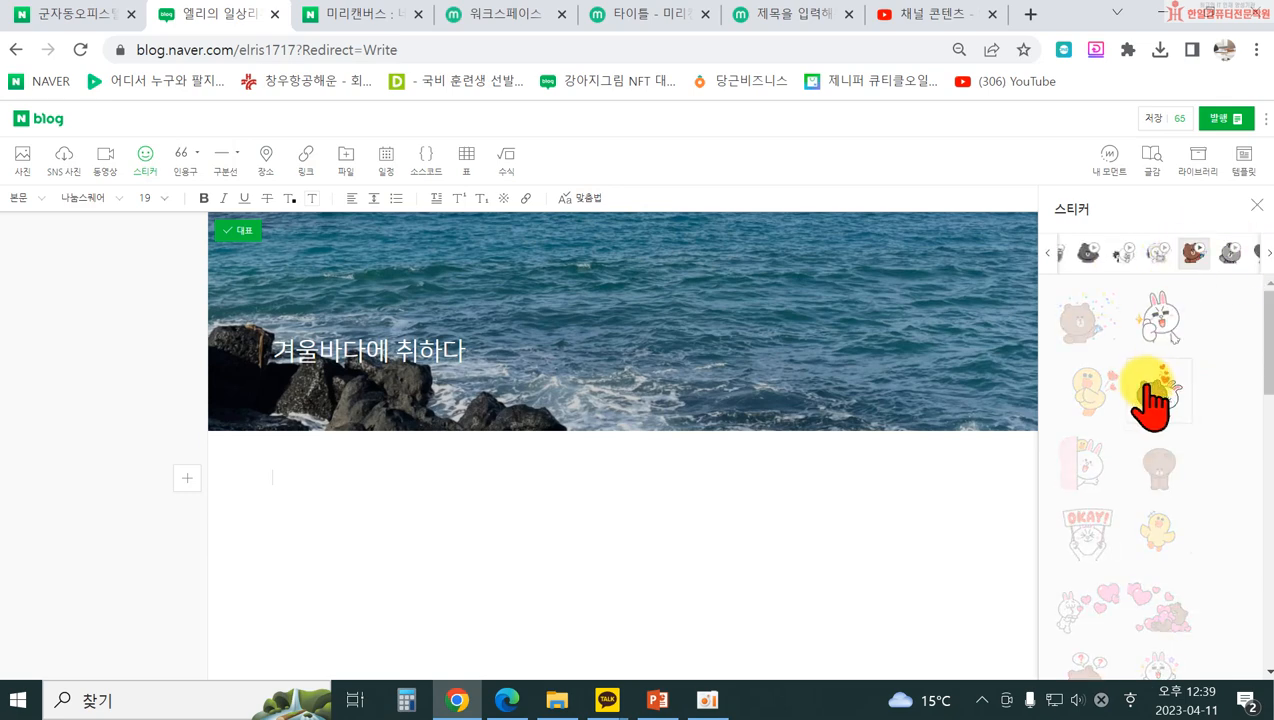
{"action": "scroll", "coordinate": [1155, 590], "scroll_direction": "down", "scroll_amount": 3}
{"action": "scroll", "coordinate": [1180, 595], "scroll_direction": "down", "scroll_amount": 5}
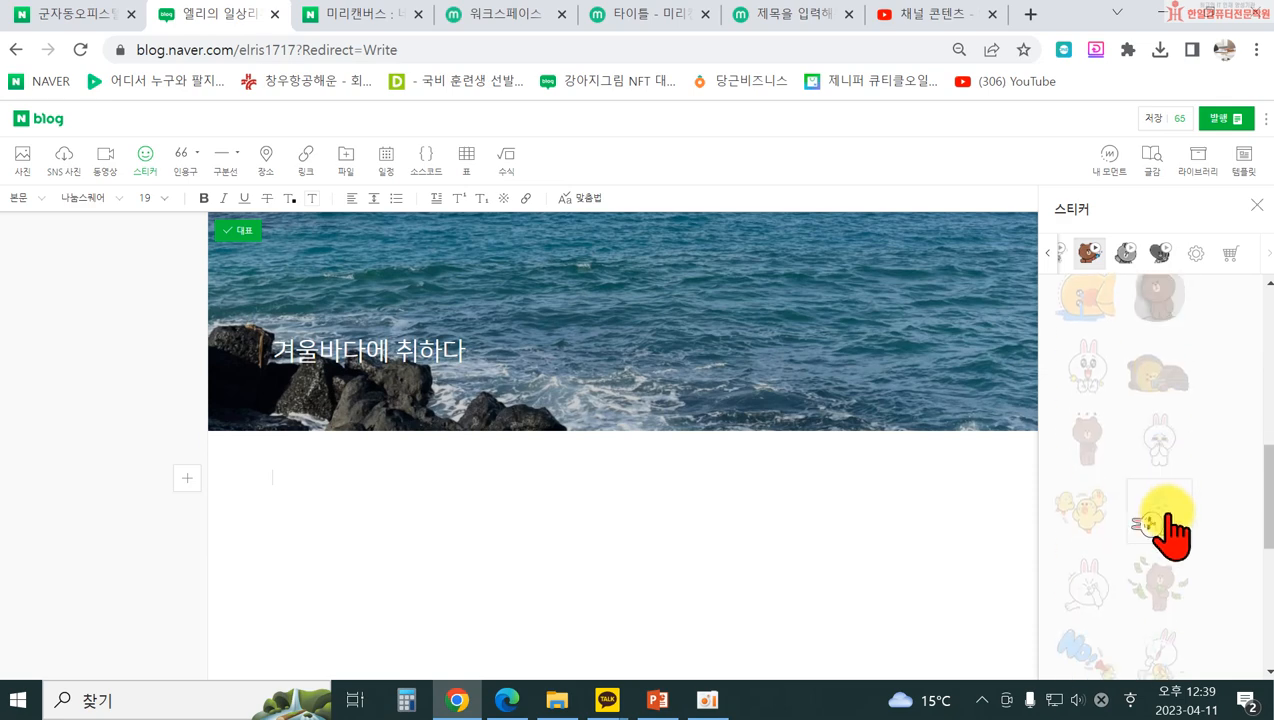
{"action": "scroll", "coordinate": [1163, 588], "scroll_direction": "up", "scroll_amount": 7}
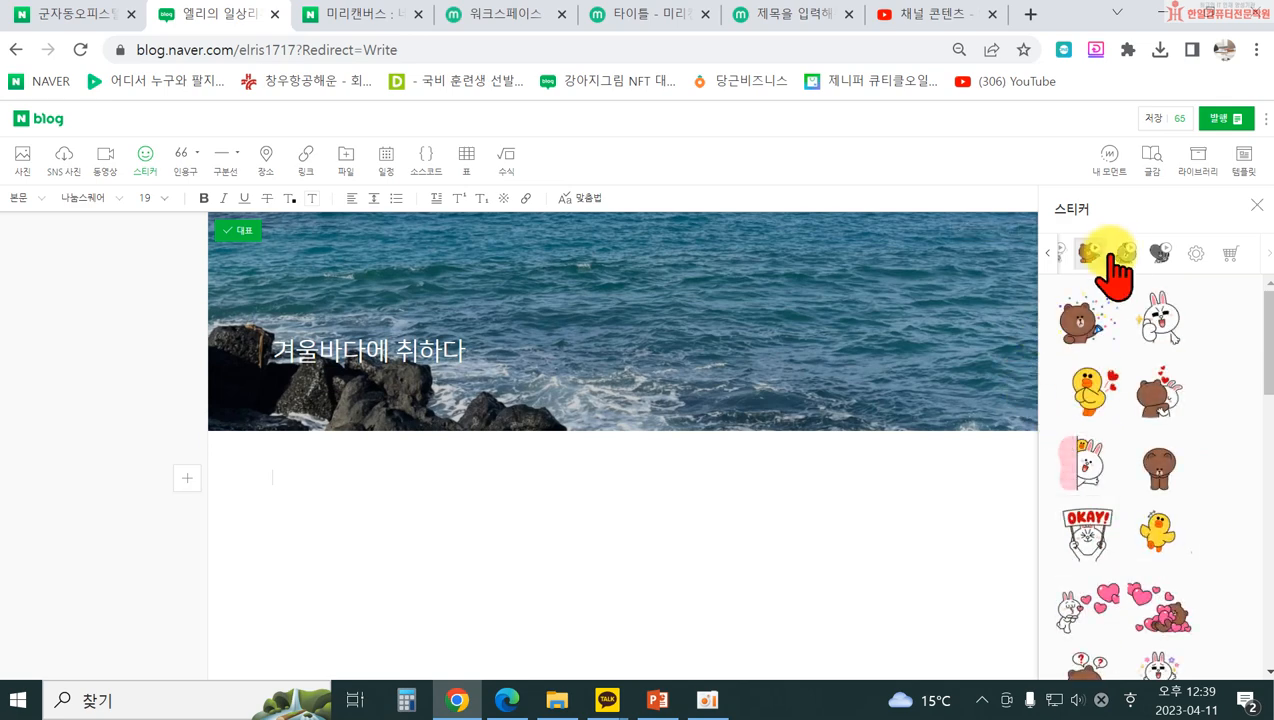
{"action": "left_click", "coordinate": [1058, 252]}
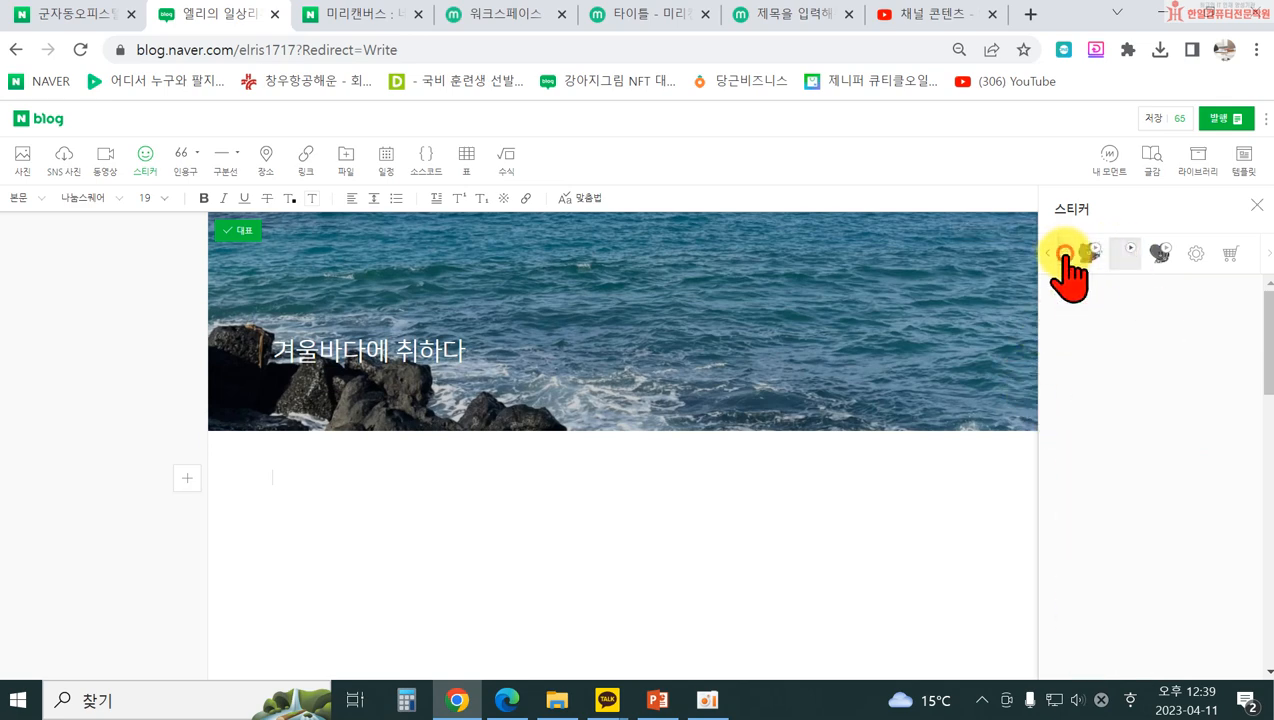
{"action": "left_click", "coordinate": [1080, 256]}
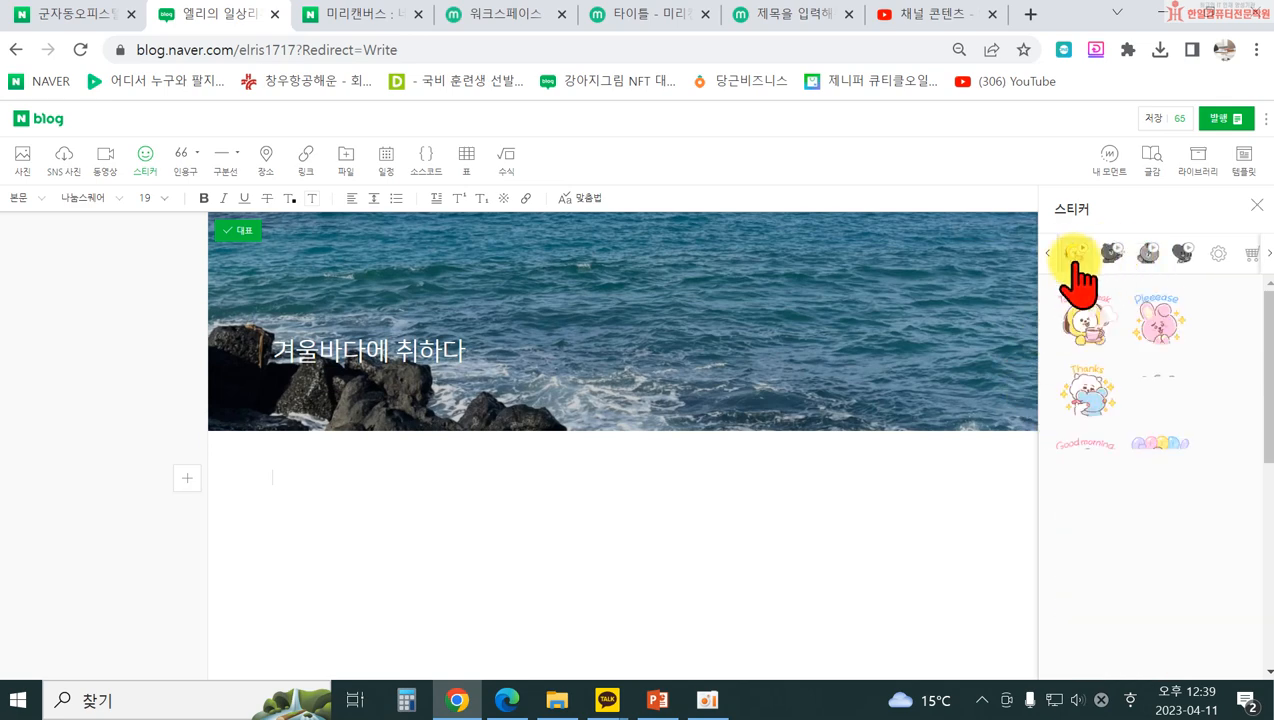
{"action": "left_click", "coordinate": [1052, 256]}
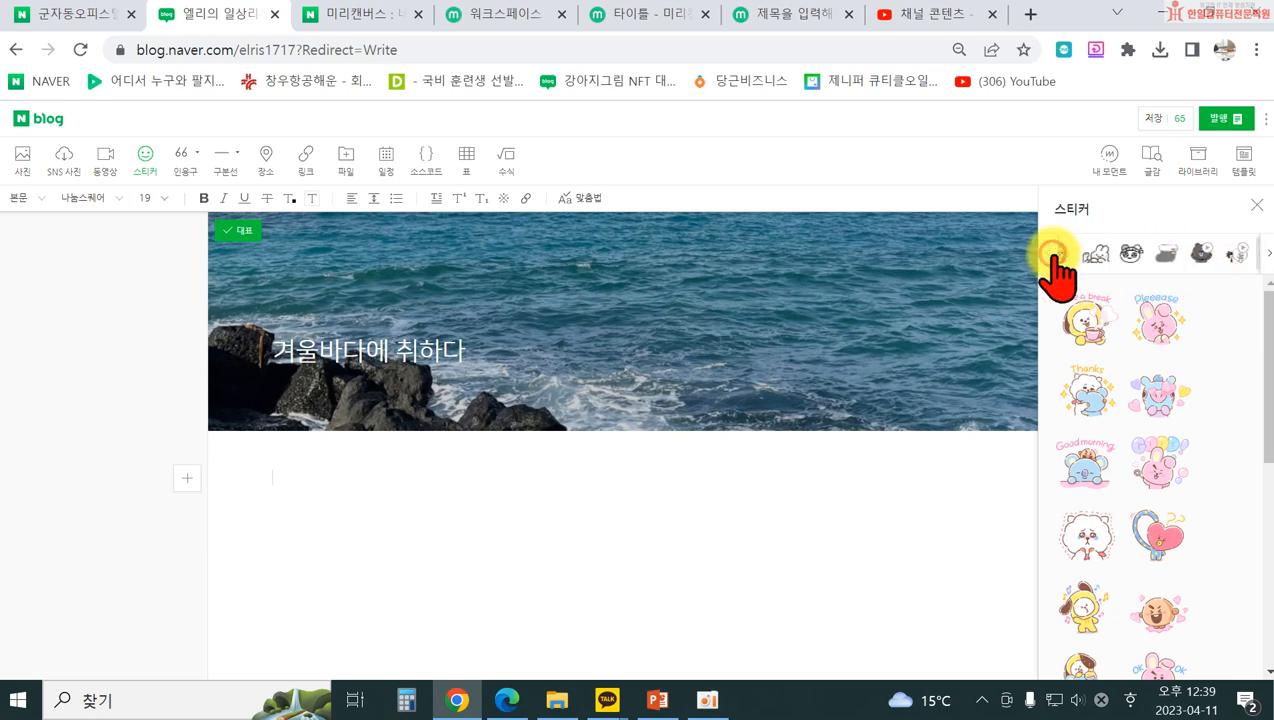
{"action": "left_click", "coordinate": [1206, 258]}
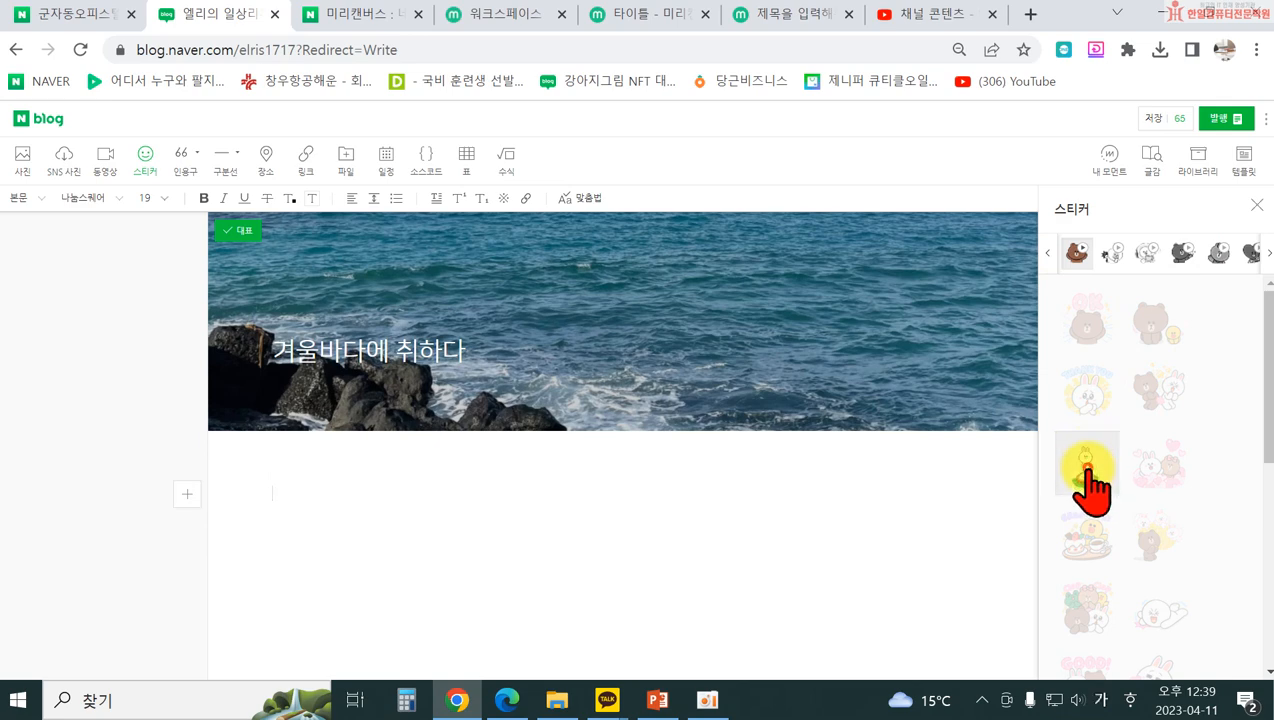
{"action": "left_click", "coordinate": [1090, 468]}
{"action": "left_click", "coordinate": [384, 512]}
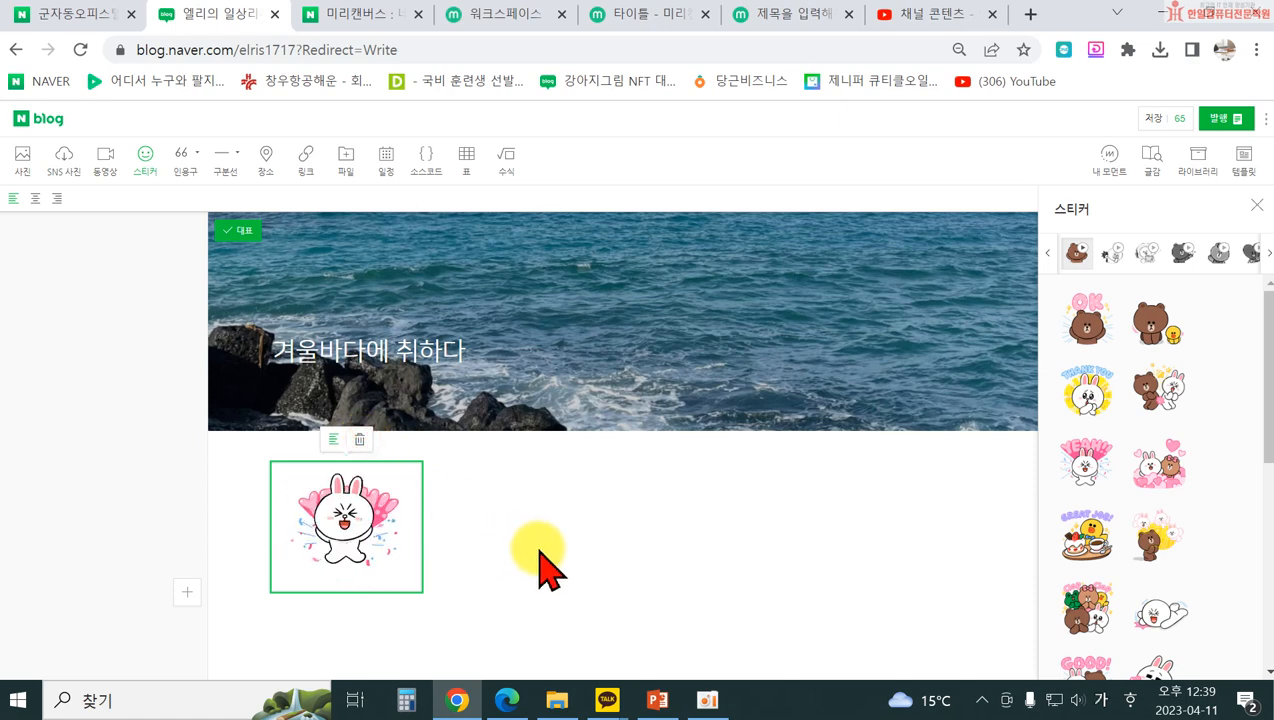
- Try centre and right alignment on the rabbit sticker and return it to left alignment
{"action": "left_click", "coordinate": [333, 440]}
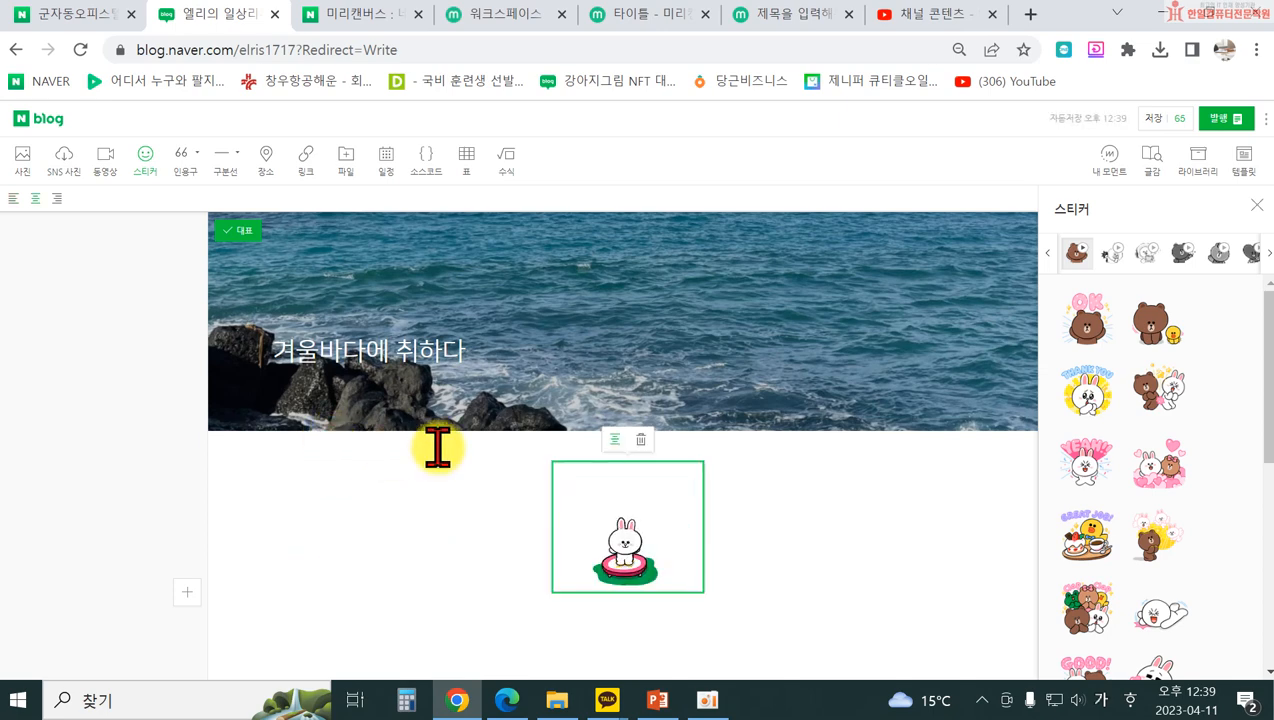
{"action": "left_click", "coordinate": [612, 442]}
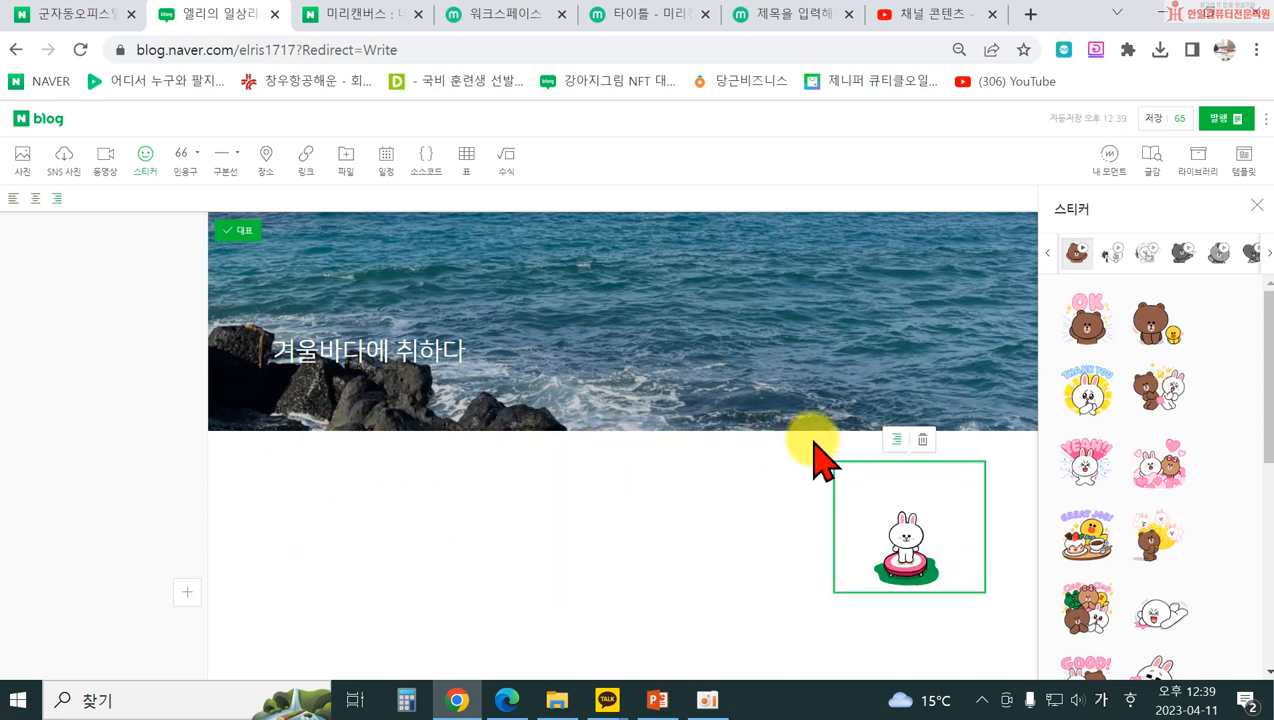
{"action": "left_click", "coordinate": [895, 440]}
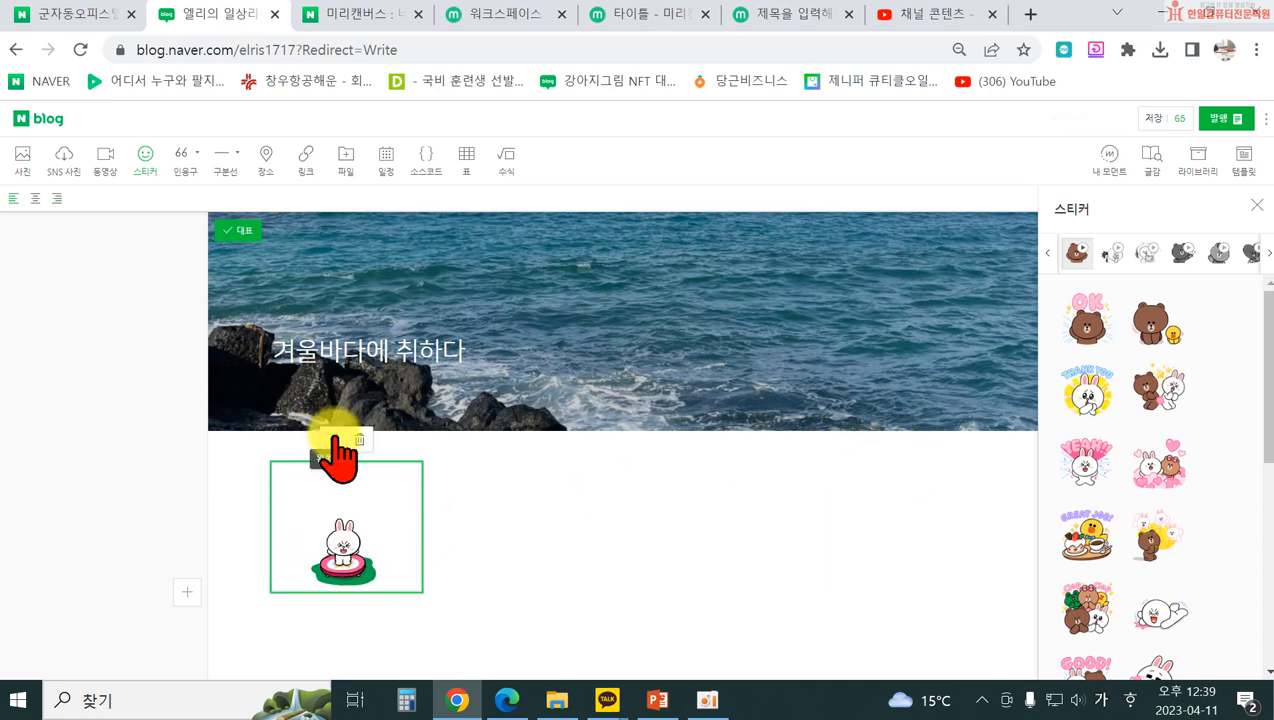
- Close the sticker pane and upload the video file 여행비디오 into the post body below the rabbit sticker
{"action": "left_click", "coordinate": [408, 618]}
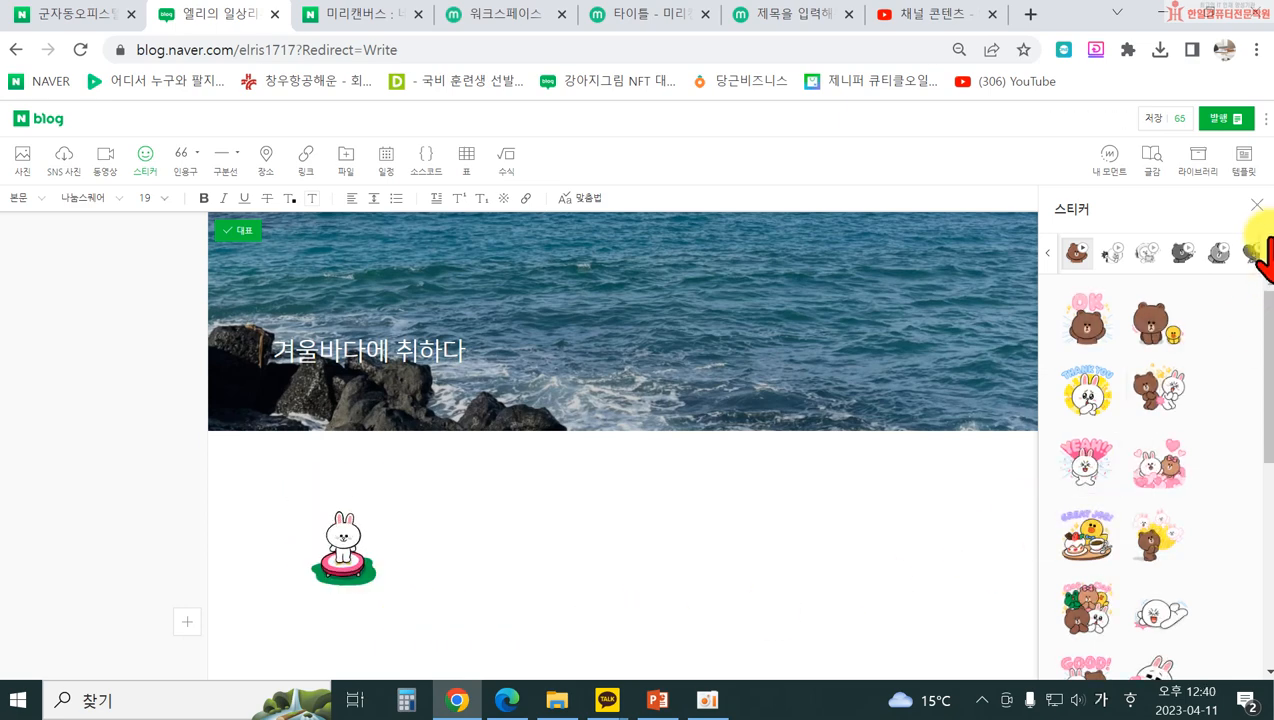
{"action": "left_click", "coordinate": [1257, 205]}
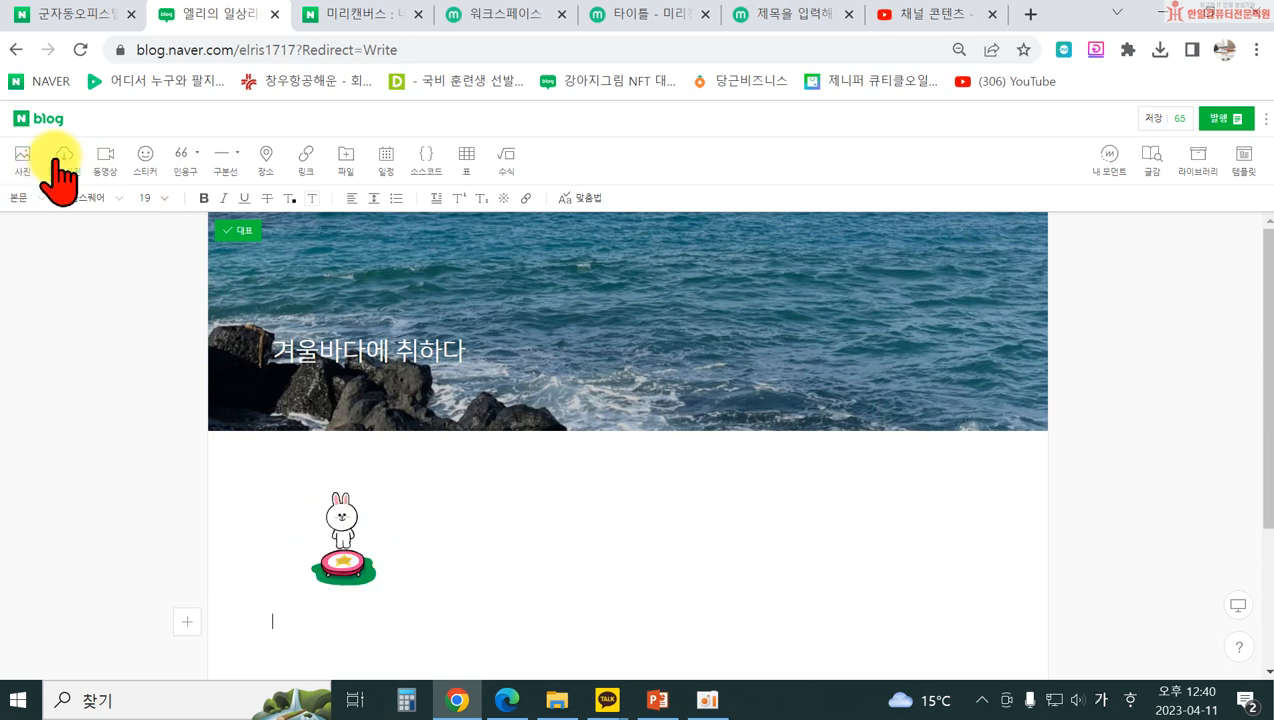
{"action": "left_click", "coordinate": [107, 170]}
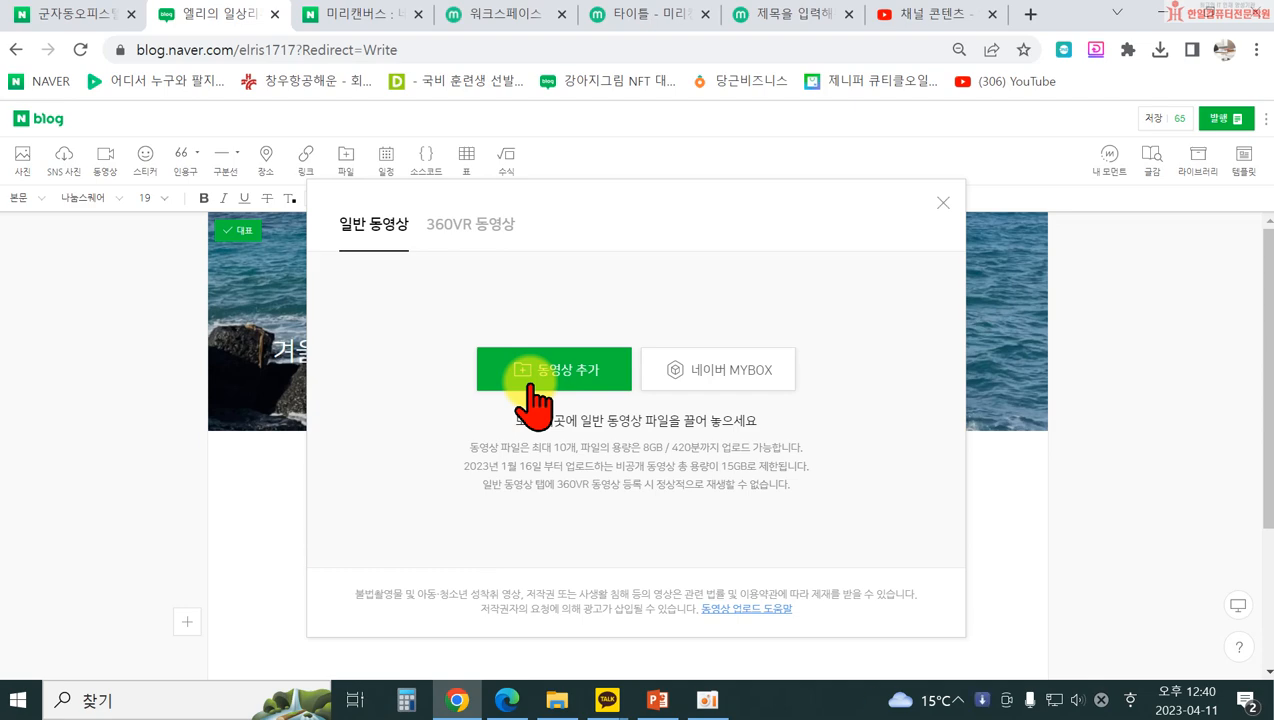
{"action": "left_click", "coordinate": [531, 387]}
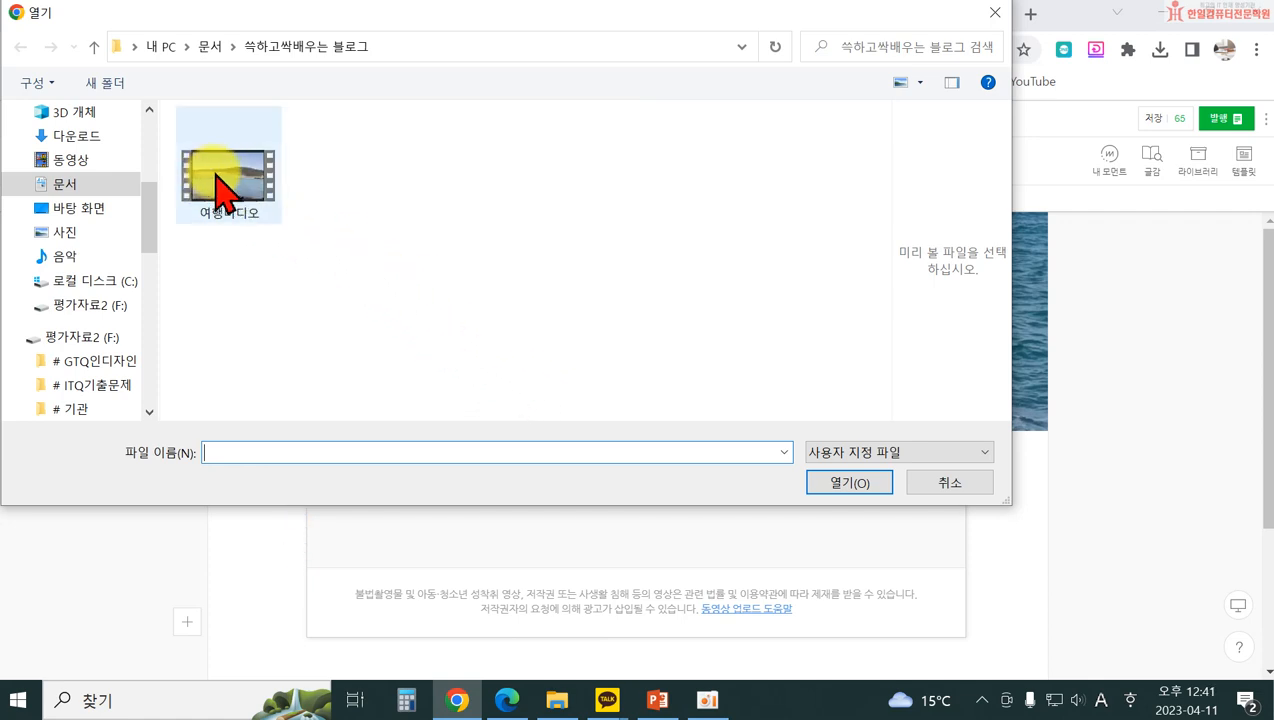
{"action": "left_click", "coordinate": [240, 222]}
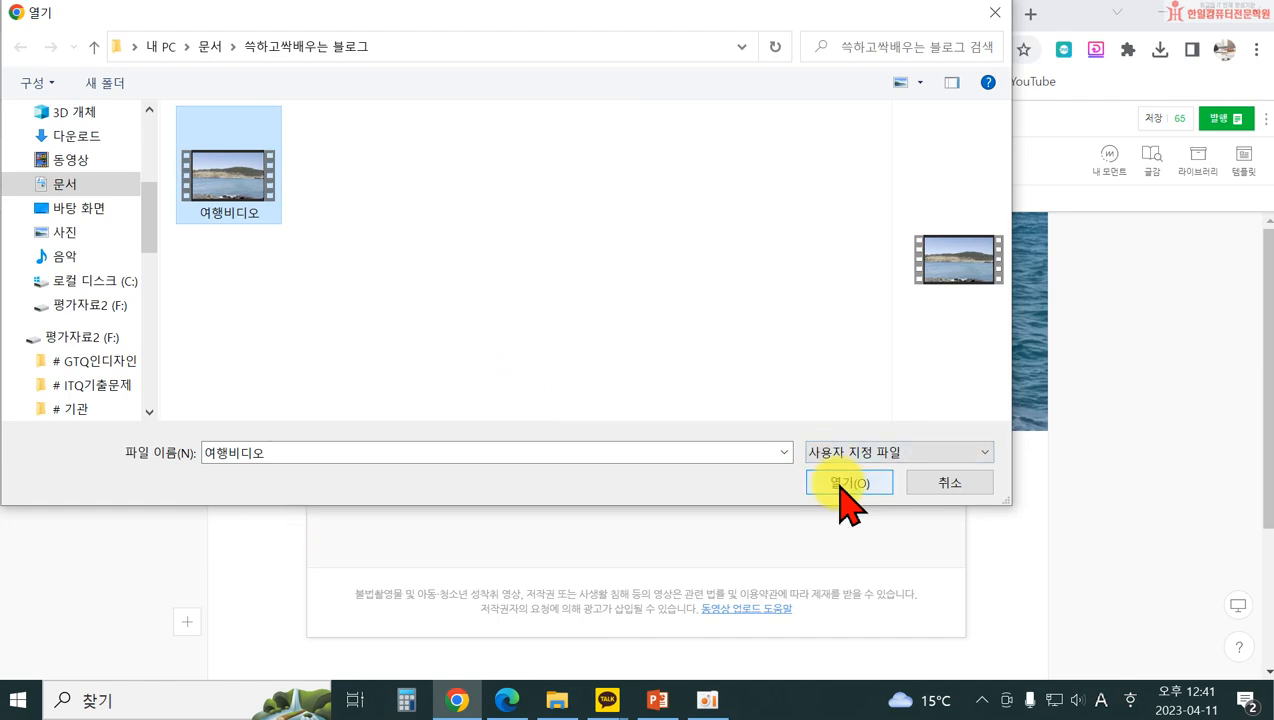
{"action": "left_click", "coordinate": [855, 485]}
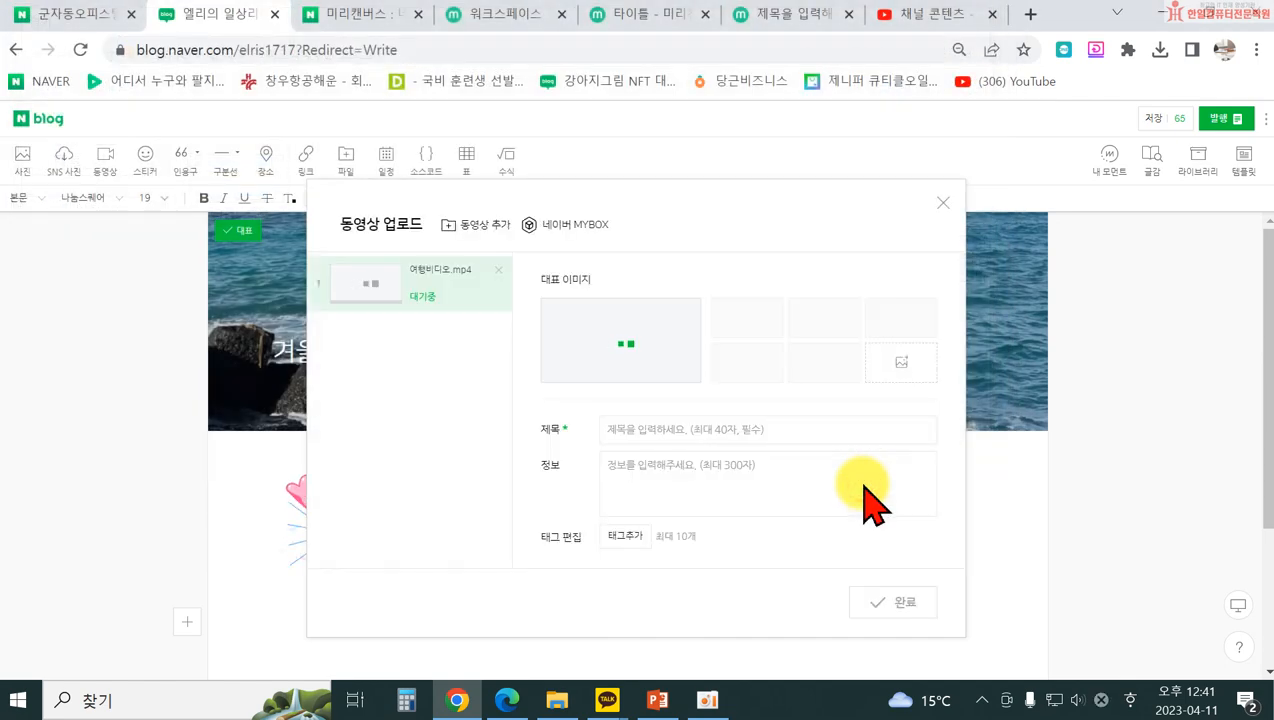
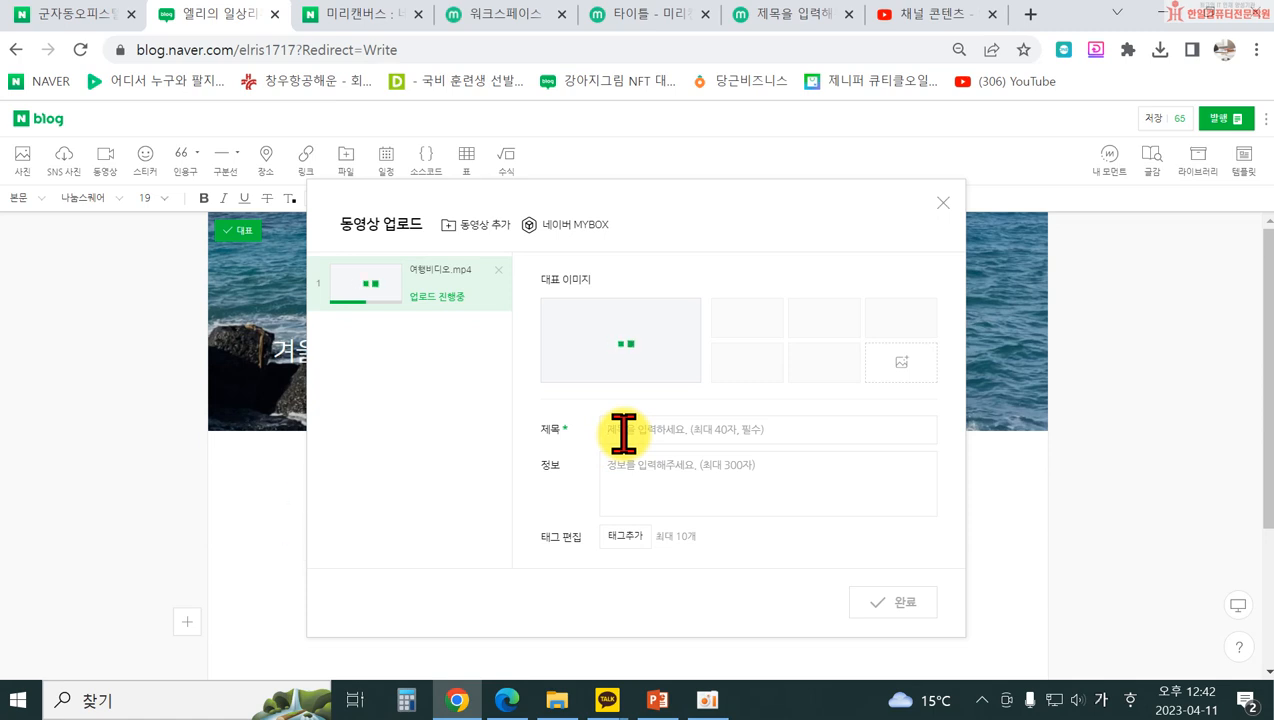
- Enter "제주 함덕 해수욕장" as the title of the uploaded video
{"action": "left_click", "coordinate": [623, 432]}
{"action": "type", "text": "겨"}
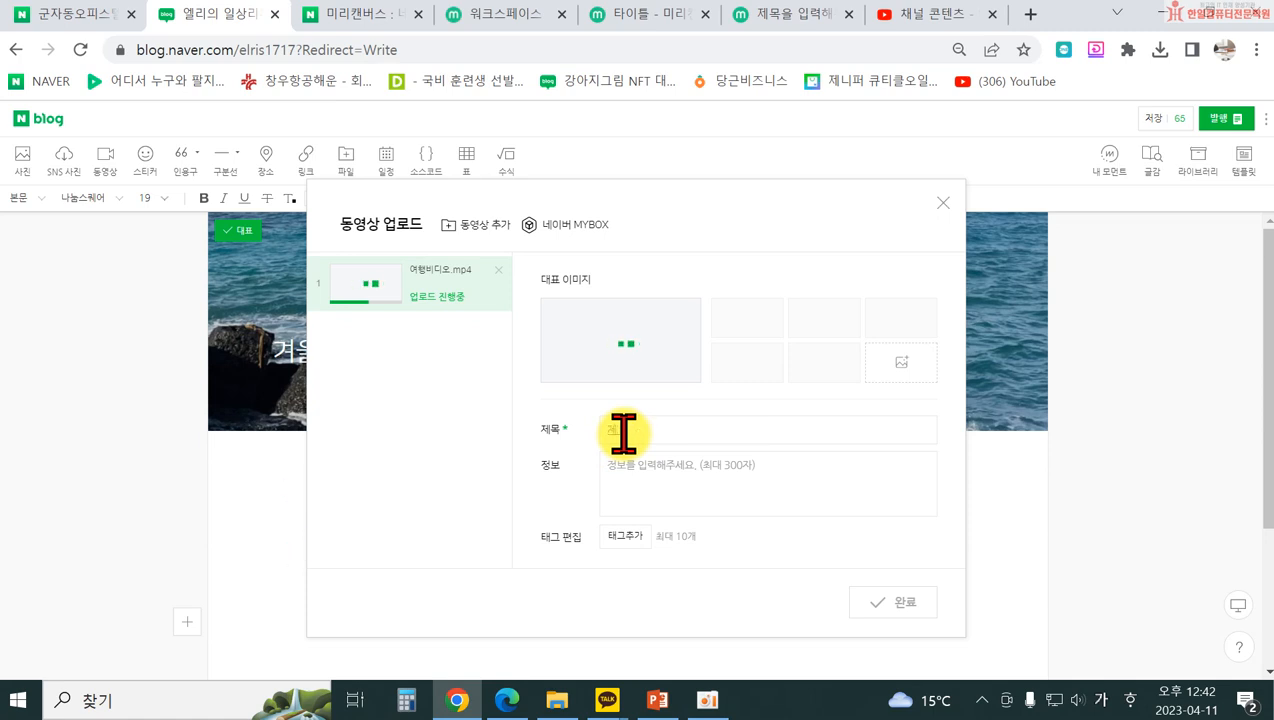
{"action": "key", "text": "BackSpace"}
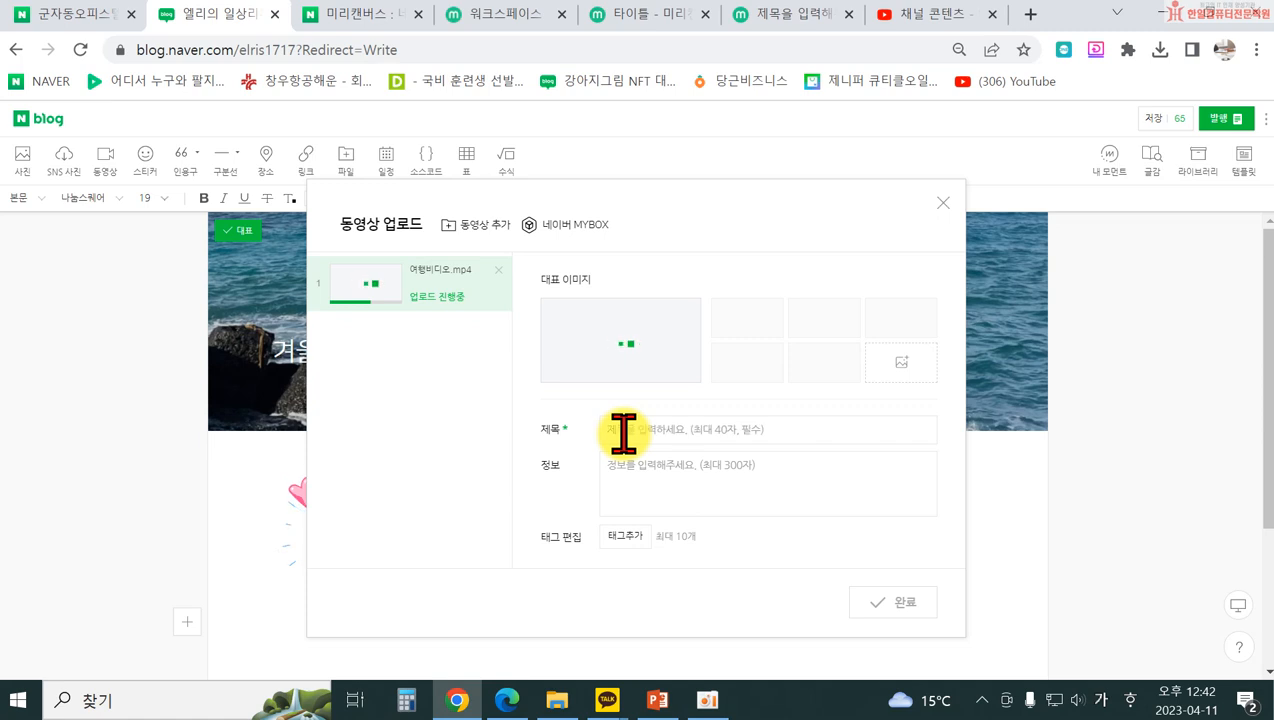
{"action": "type", "text": "겨"}
{"action": "type", "text": "주 함덕 해수욕장"}
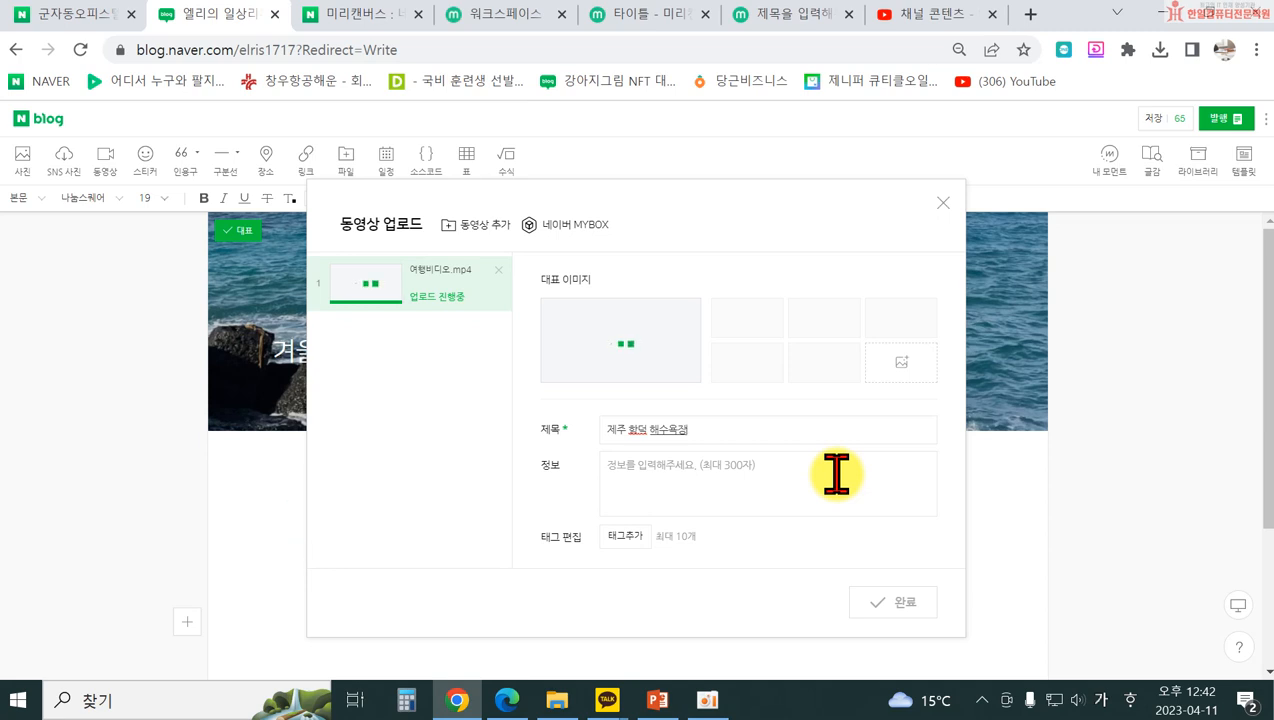
{"action": "type", "text": "ㅇ"}
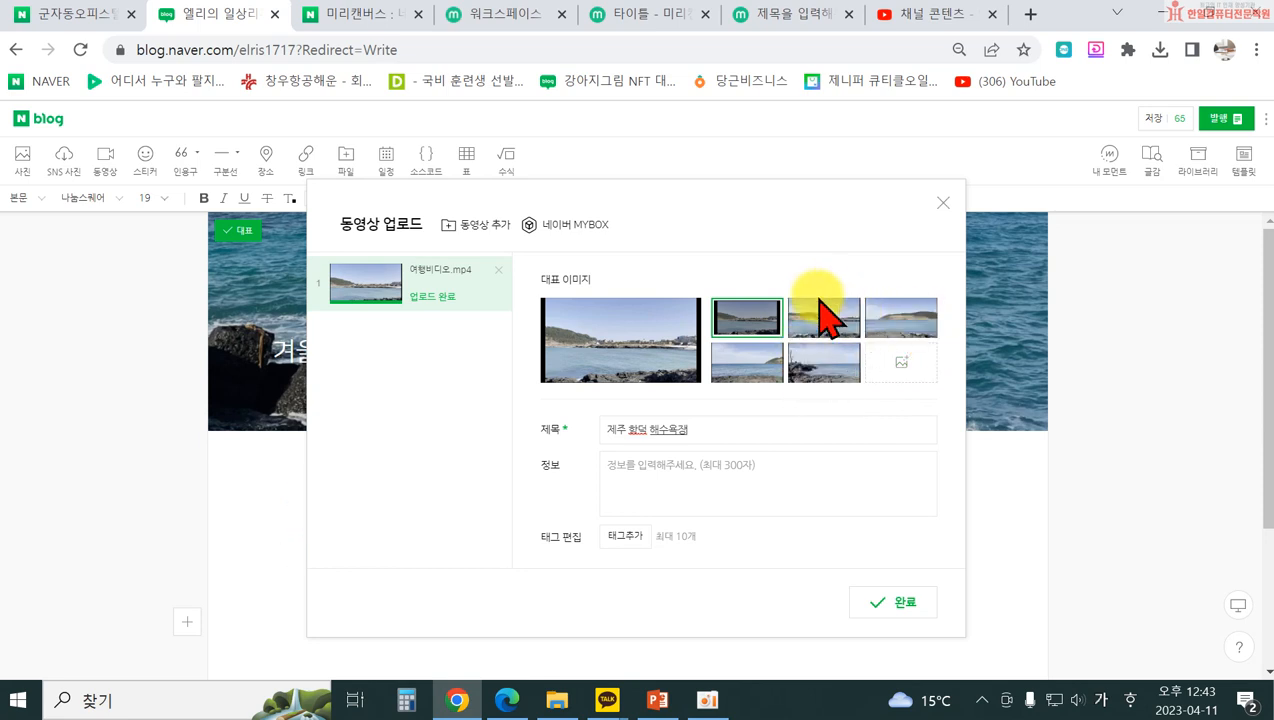
- Choose the second thumbnail as the video's representative image and insert the video into the post
{"action": "left_click", "coordinate": [818, 316]}
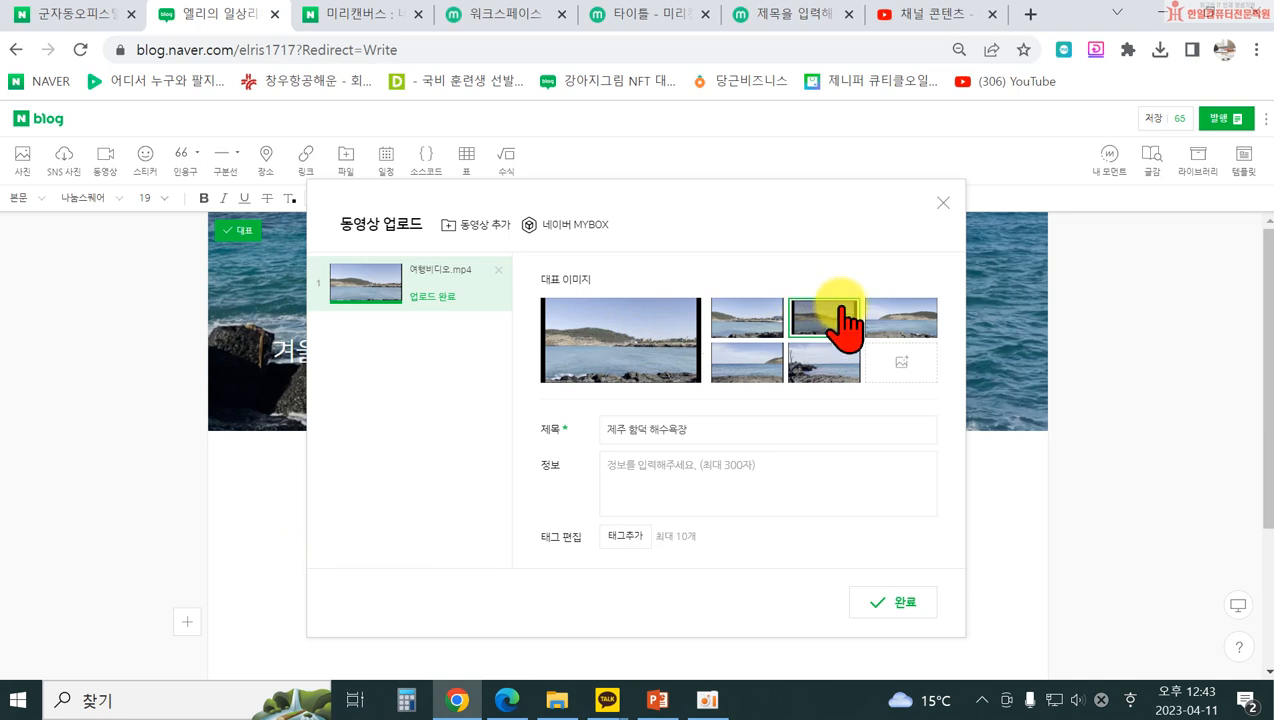
{"action": "left_click", "coordinate": [905, 603]}
{"action": "scroll", "coordinate": [908, 600], "scroll_direction": "up", "scroll_amount": 5}
{"action": "scroll", "coordinate": [905, 610], "scroll_direction": "down", "scroll_amount": 5}
{"action": "scroll", "coordinate": [646, 441], "scroll_direction": "up", "scroll_amount": 1}
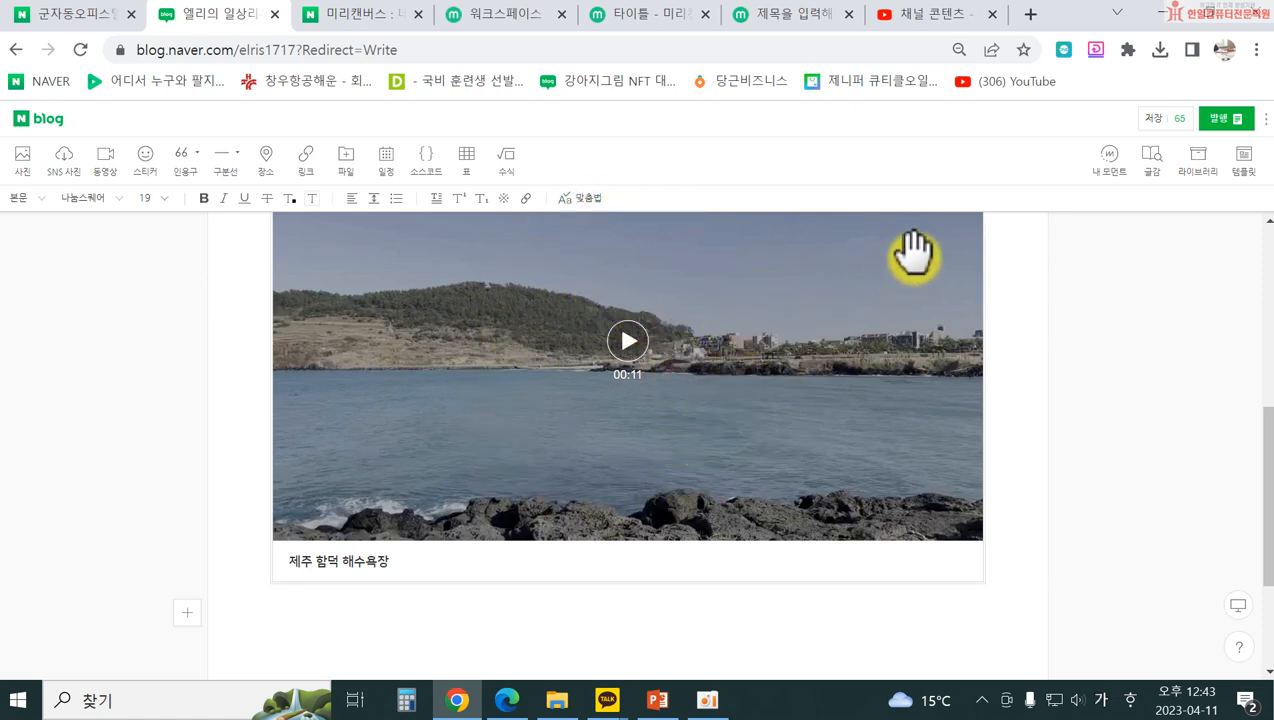
- Open the post's publishing settings and set the category to 여행을 떠나요
{"action": "left_click", "coordinate": [1226, 120]}
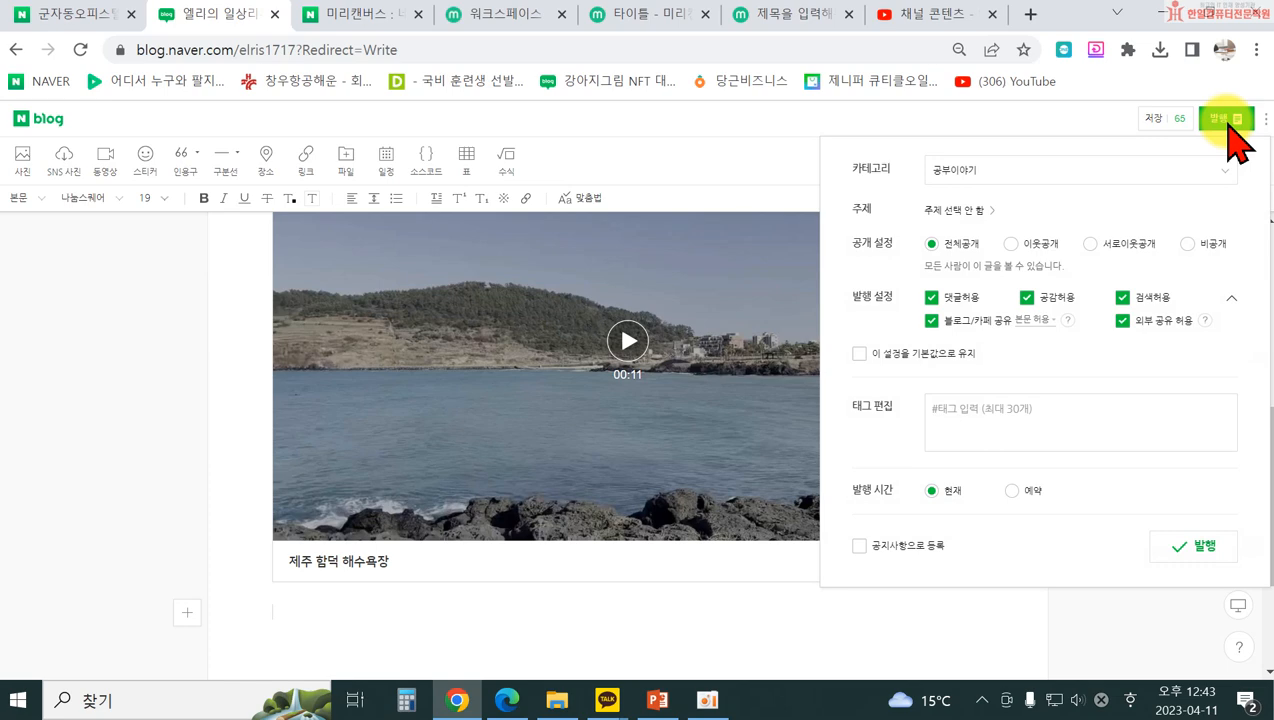
{"action": "left_click", "coordinate": [950, 170]}
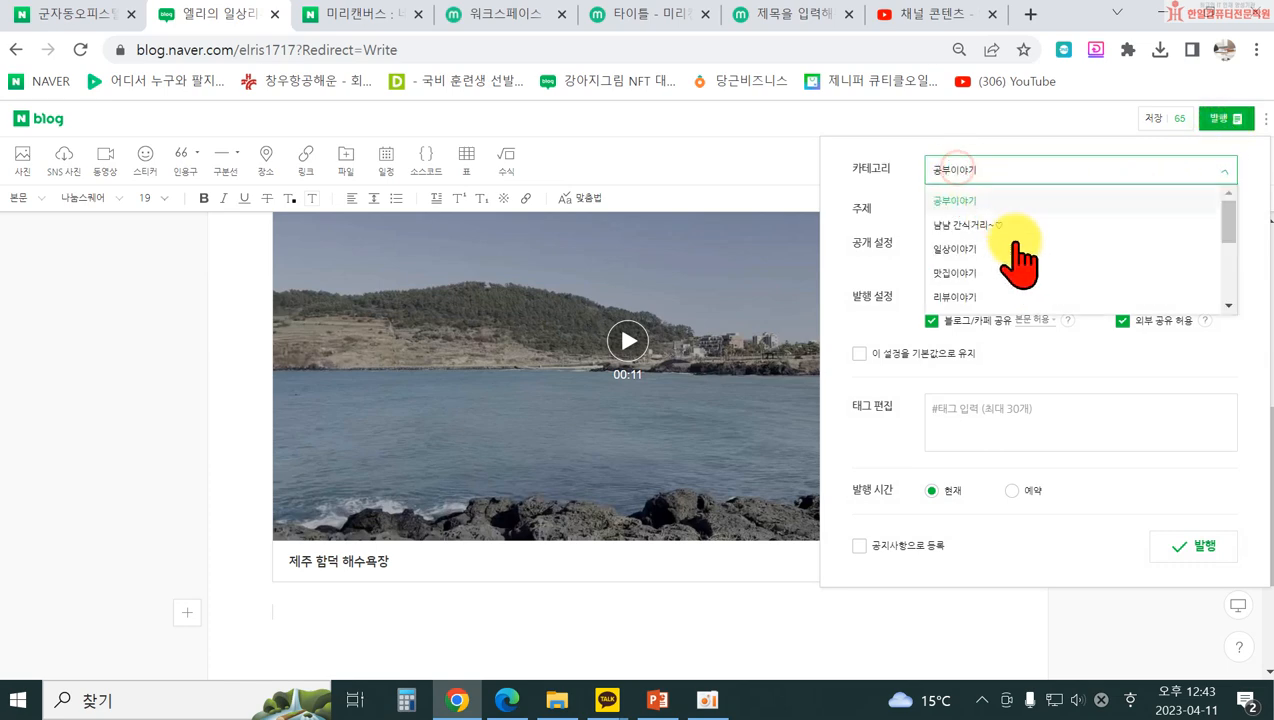
{"action": "scroll", "coordinate": [1050, 300], "scroll_direction": "down", "scroll_amount": 3}
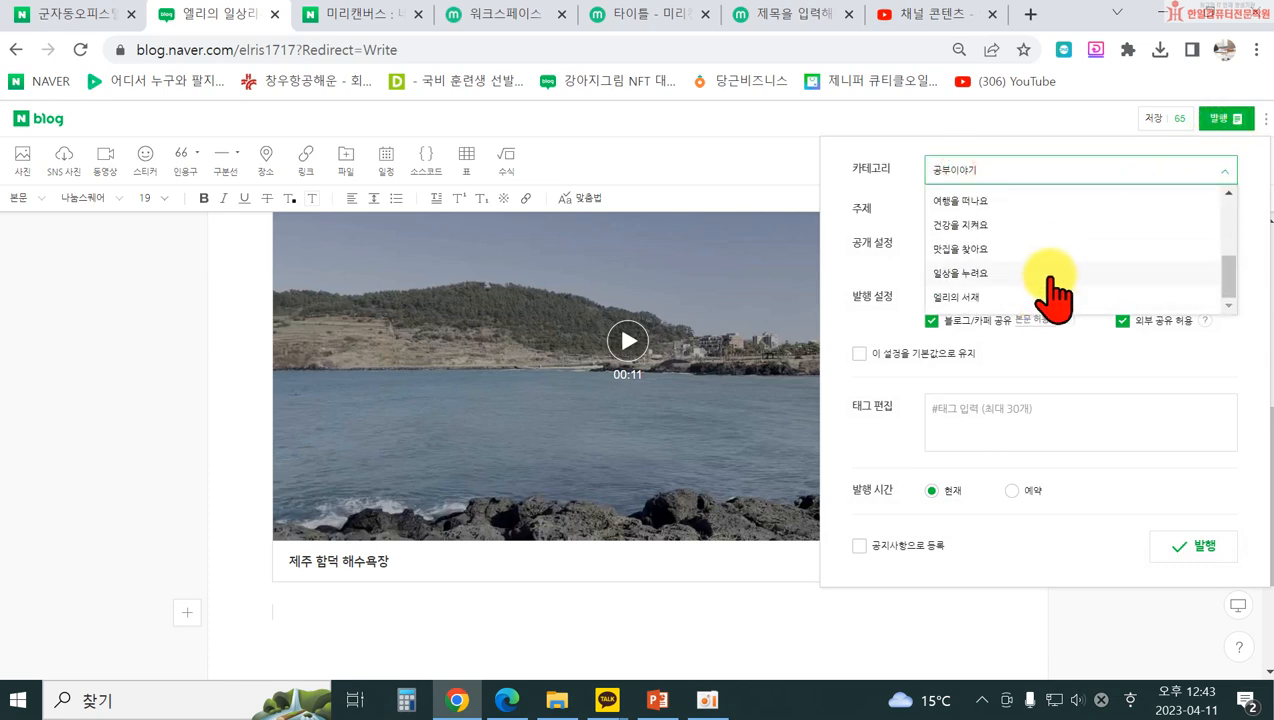
{"action": "left_click", "coordinate": [993, 203]}
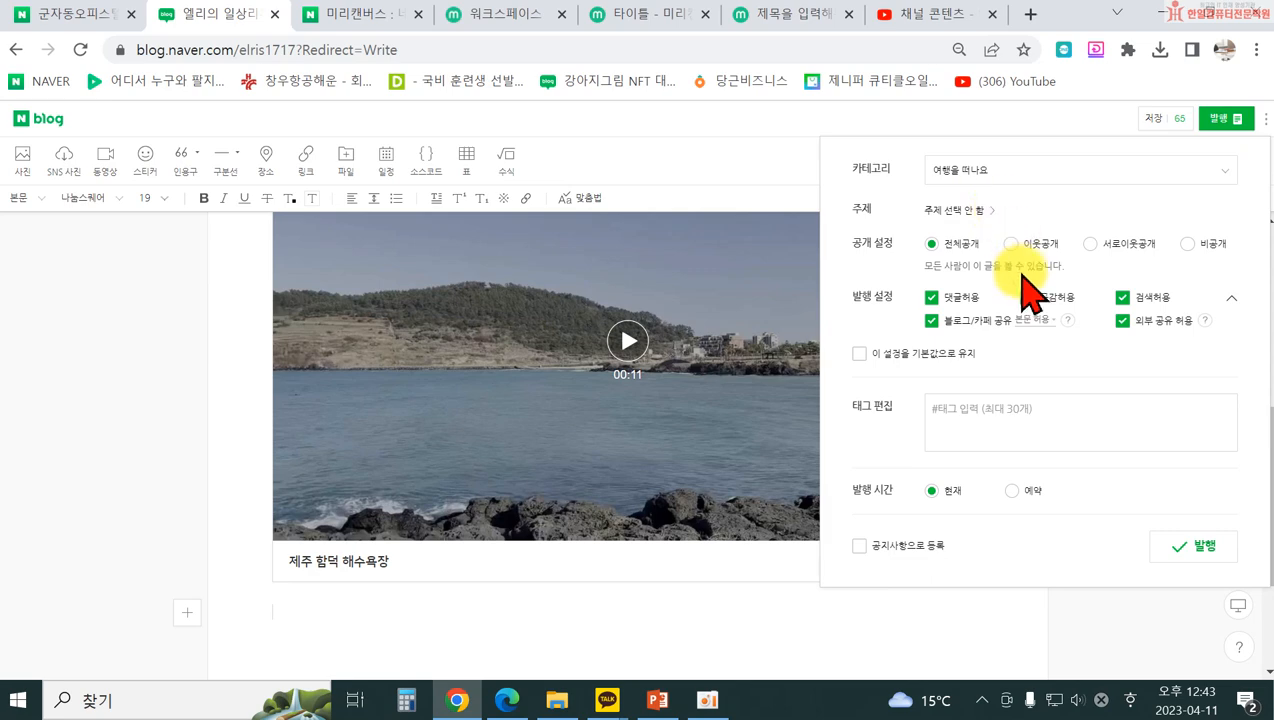
- Add the tags 제주, 함덕해수욕장 and 여행 to the post
{"action": "left_click", "coordinate": [1002, 410]}
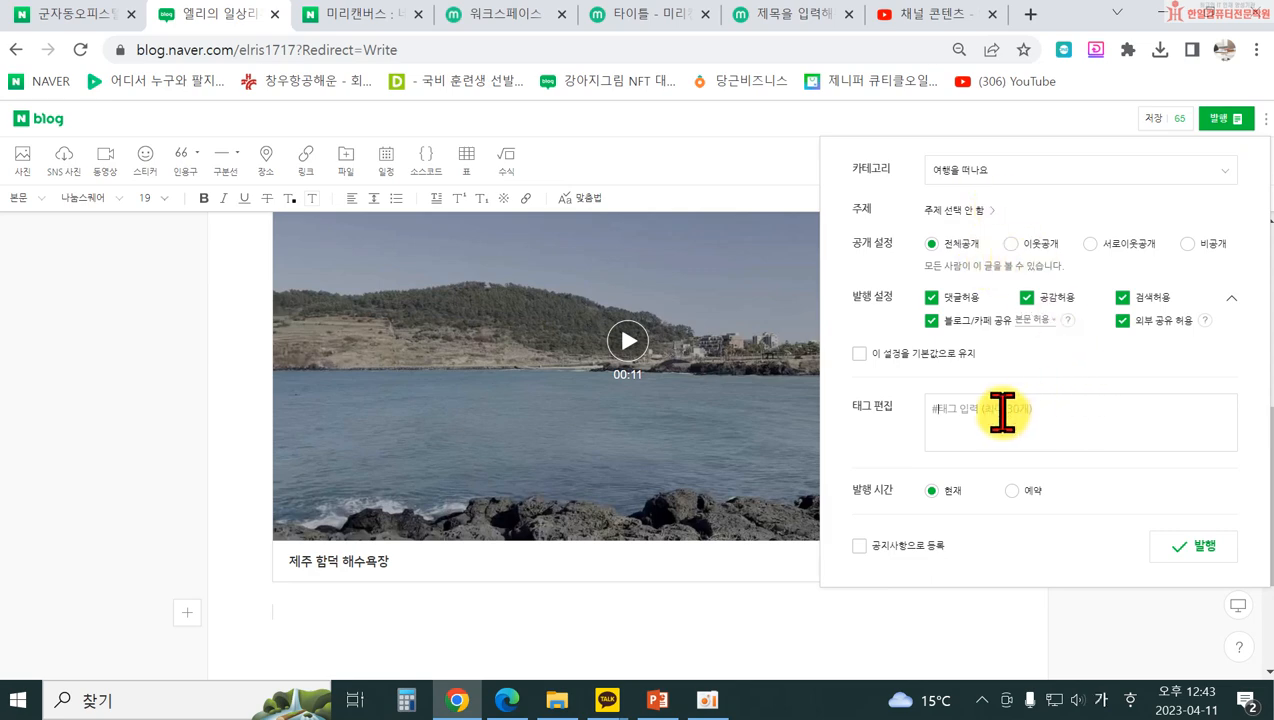
{"action": "type", "text": "제주"}
{"action": "key", "text": "Return"}
{"action": "type", "text": "히"}
{"action": "type", "text": "덕해수욕장"}
{"action": "key", "text": "Return"}
{"action": "type", "text": "여행"}
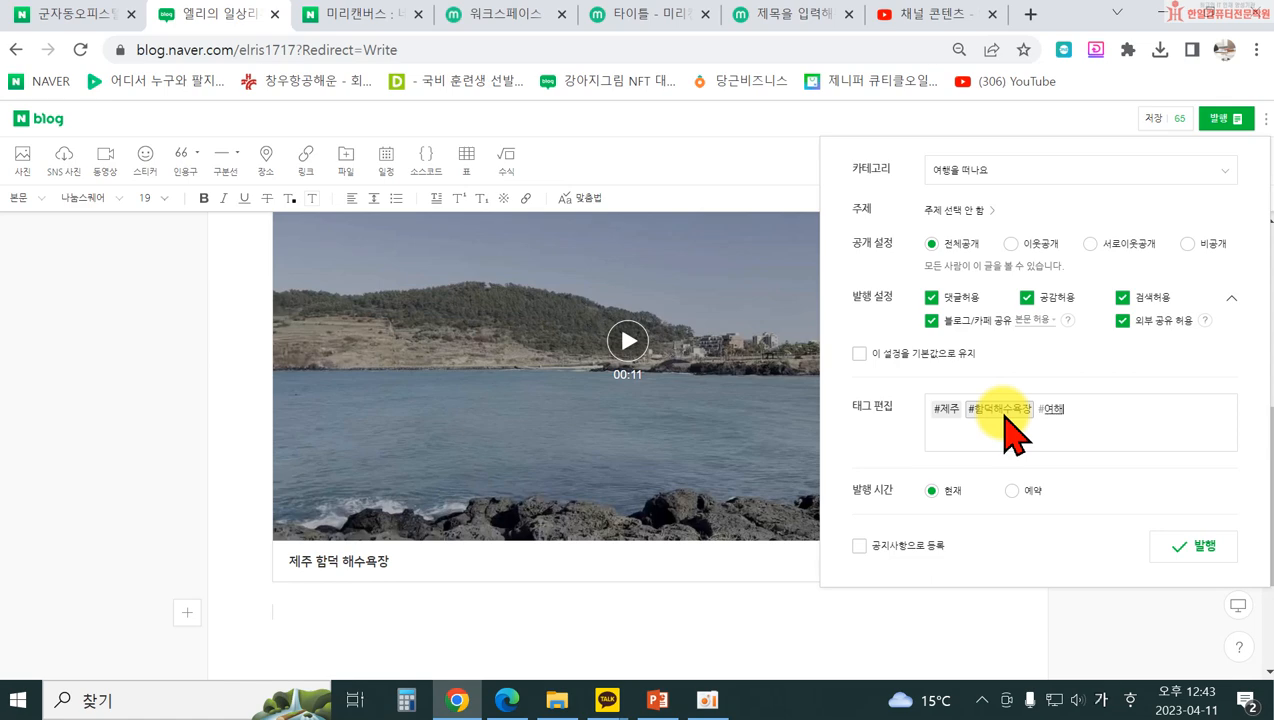
{"action": "key", "text": "Return"}
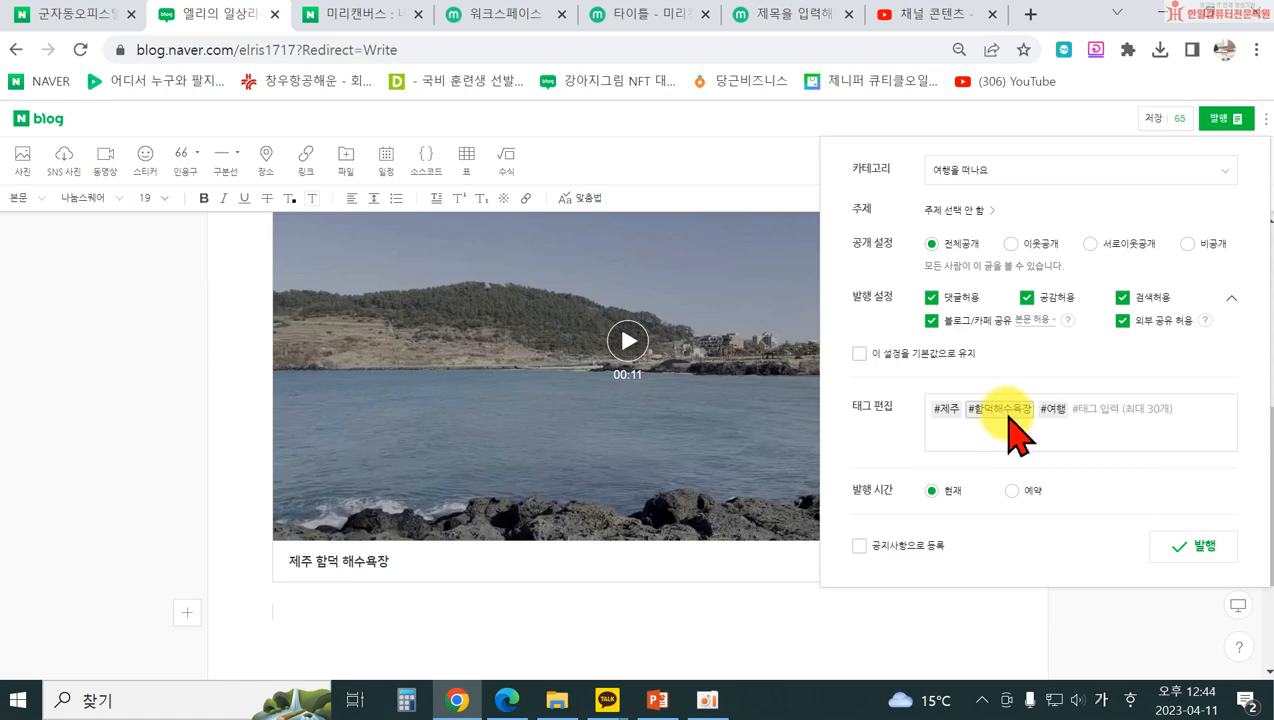
- Publish the post and play the embedded beach video on the published page
{"action": "left_click", "coordinate": [1205, 550]}
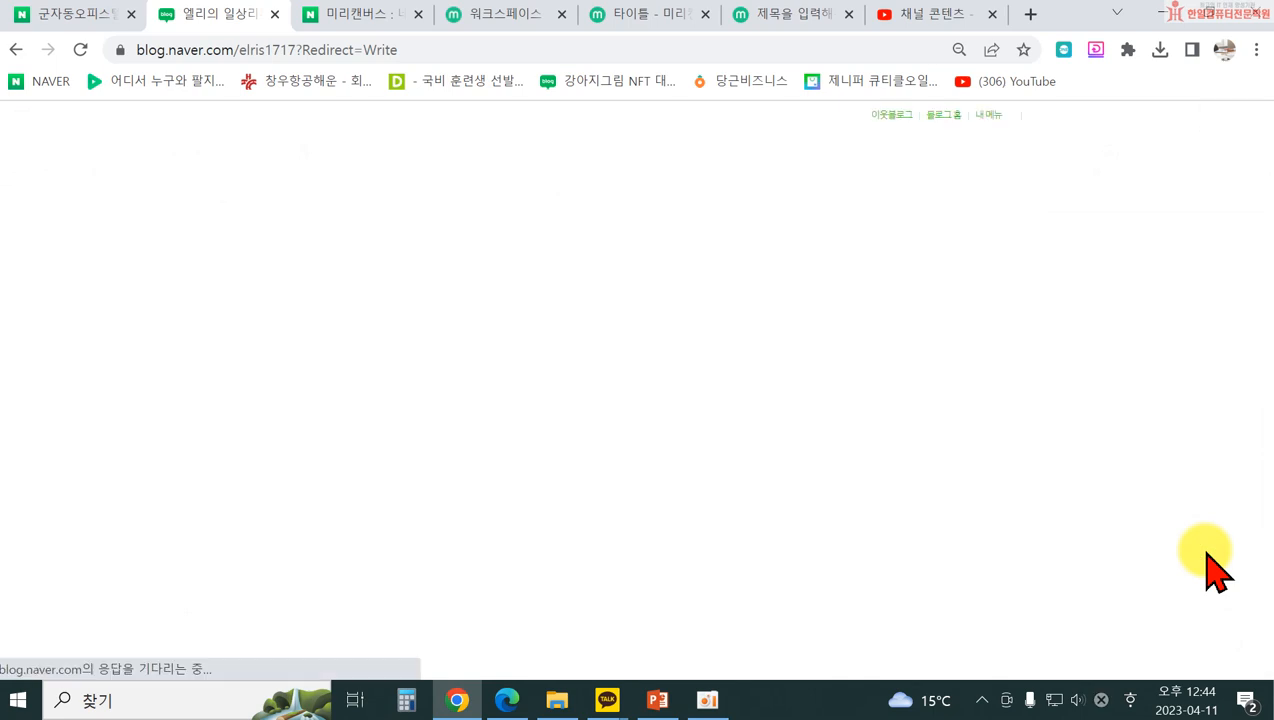
{"action": "scroll", "coordinate": [1123, 498], "scroll_direction": "down", "scroll_amount": 3}
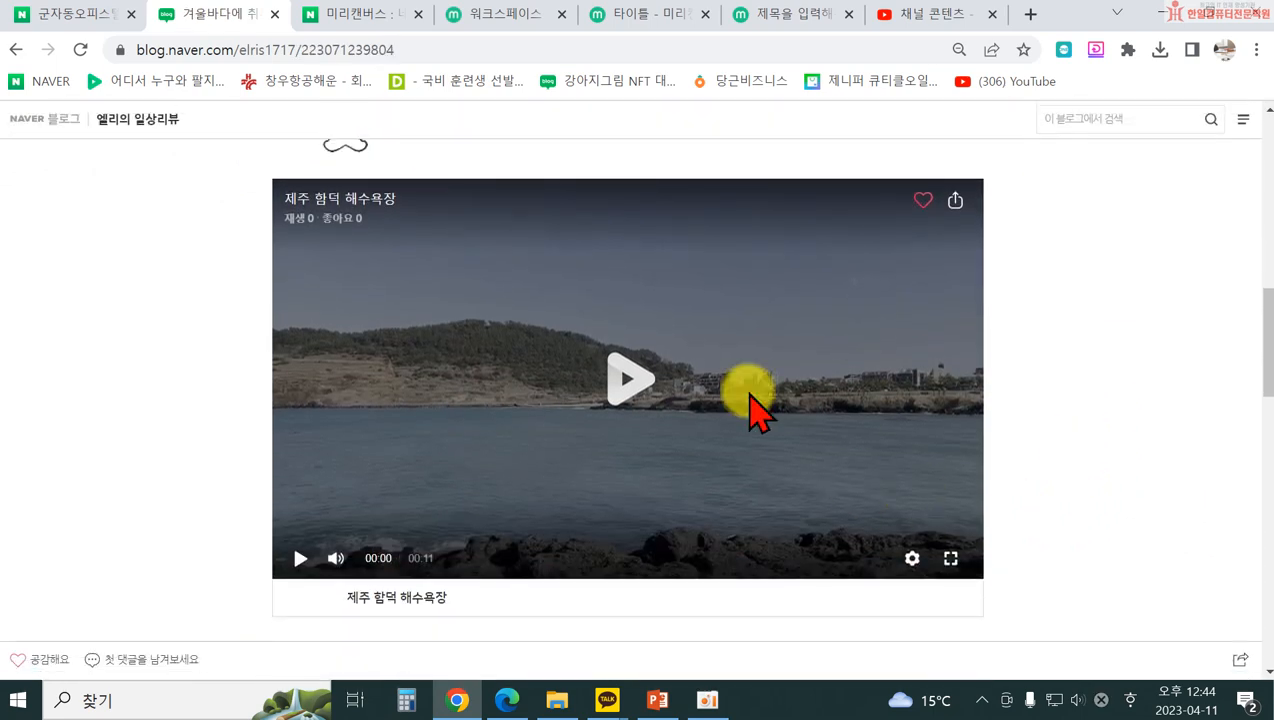
{"action": "left_click", "coordinate": [614, 384]}
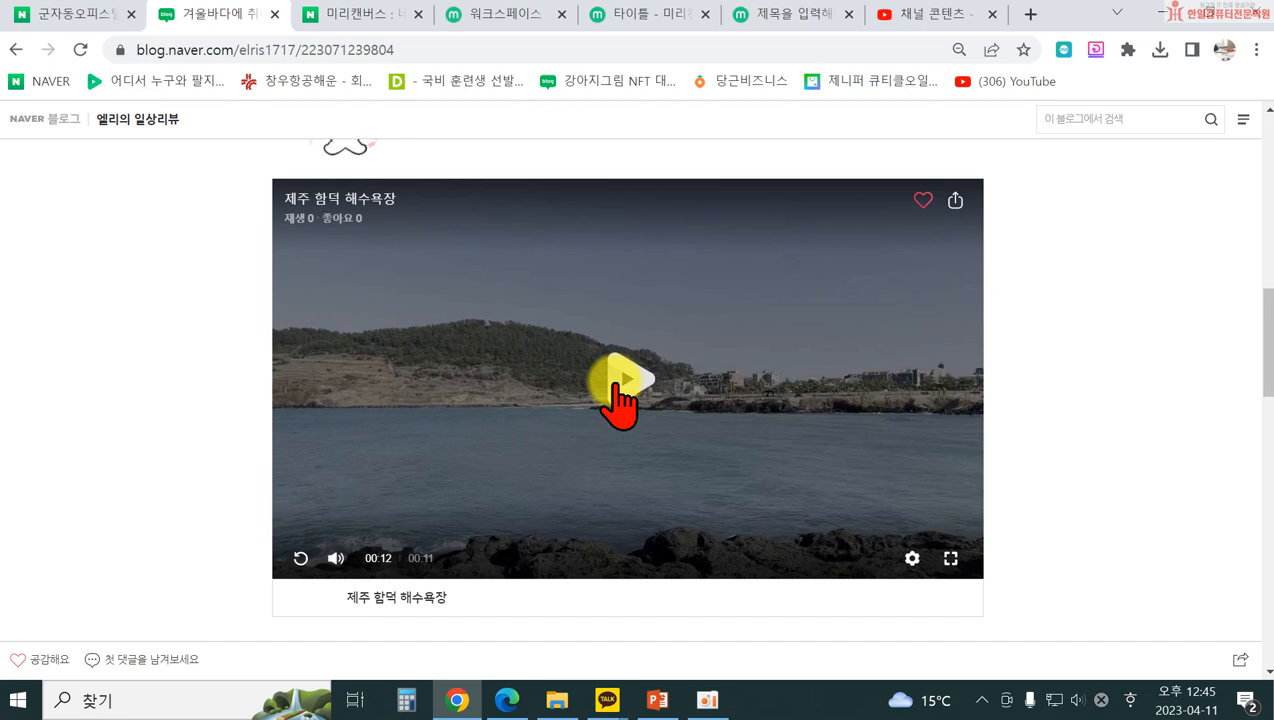
- Open YouTube in a new browser tab and search for "검정콩요리"
{"action": "left_click", "coordinate": [1030, 14]}
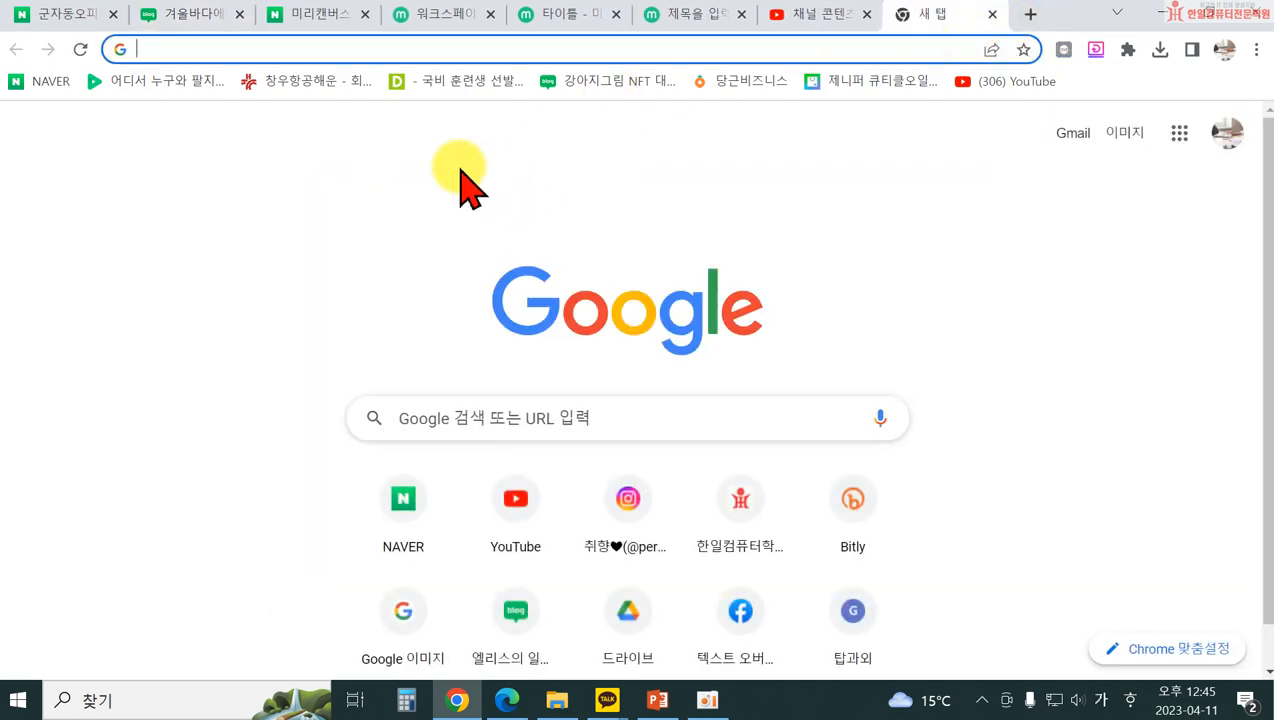
{"action": "left_click", "coordinate": [514, 498]}
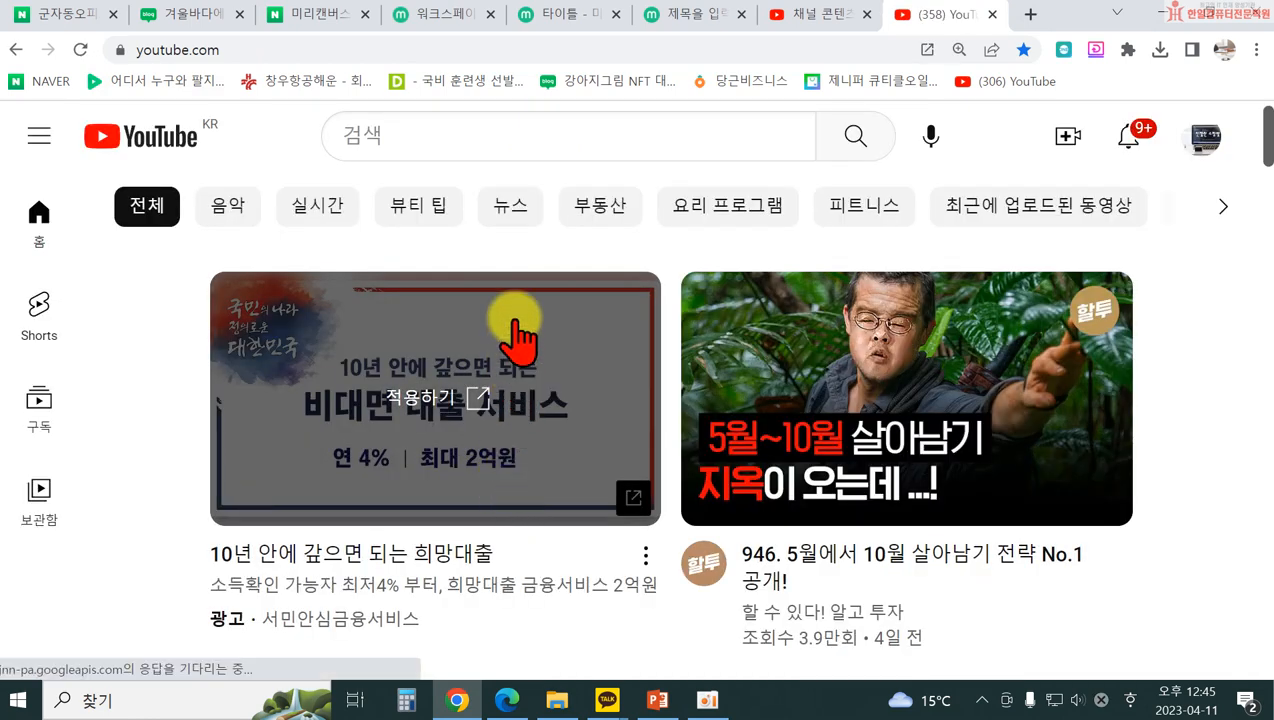
{"action": "left_click", "coordinate": [404, 135]}
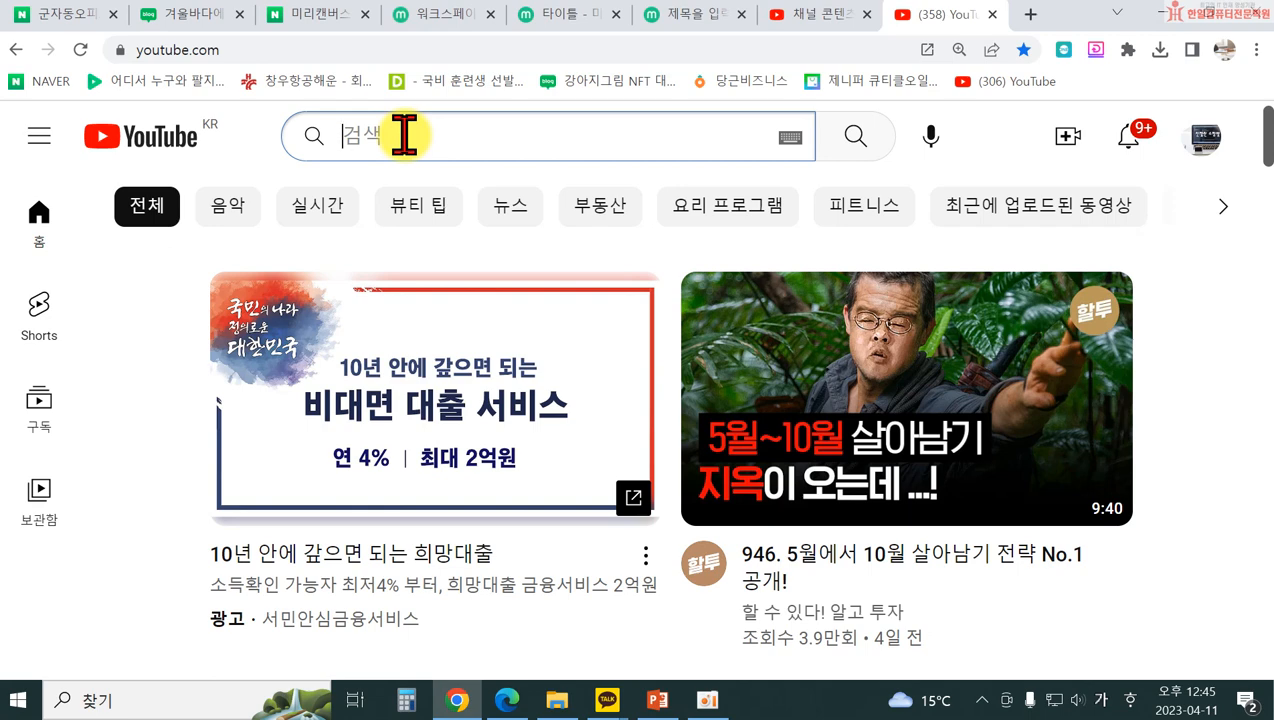
{"action": "type", "text": "검정ㅋ콩요리"}
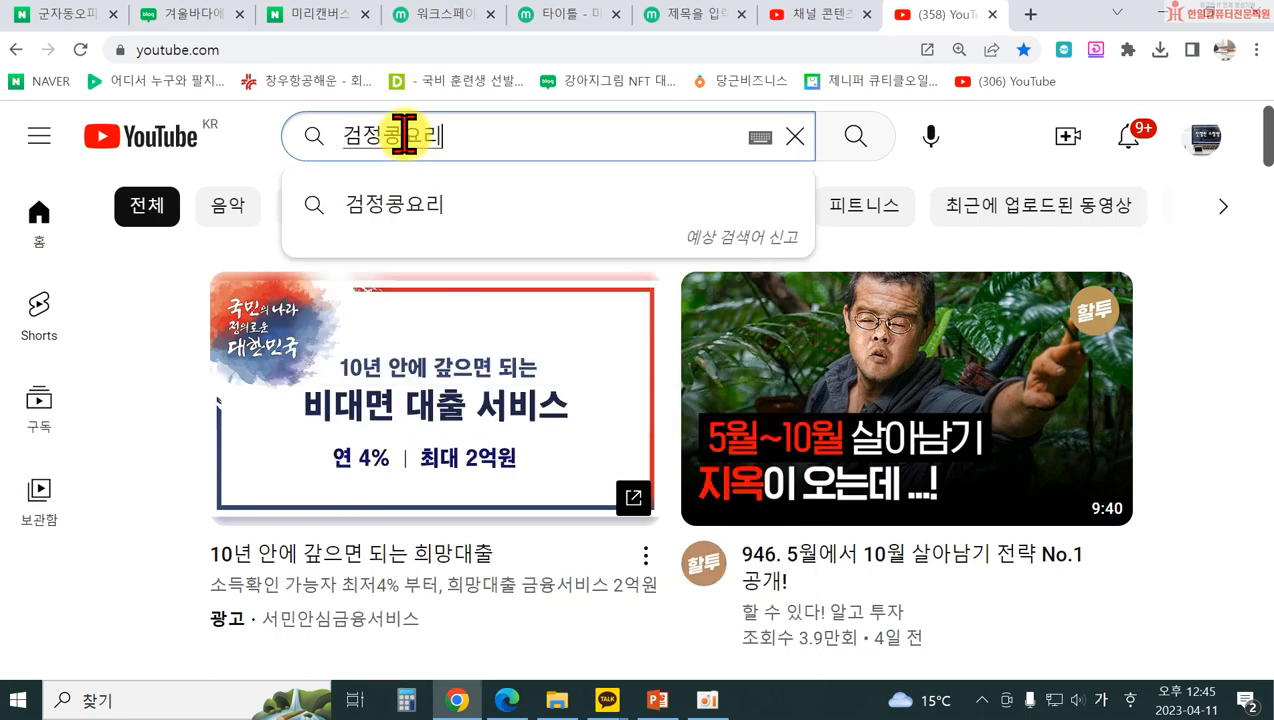
{"action": "key", "text": "Return"}
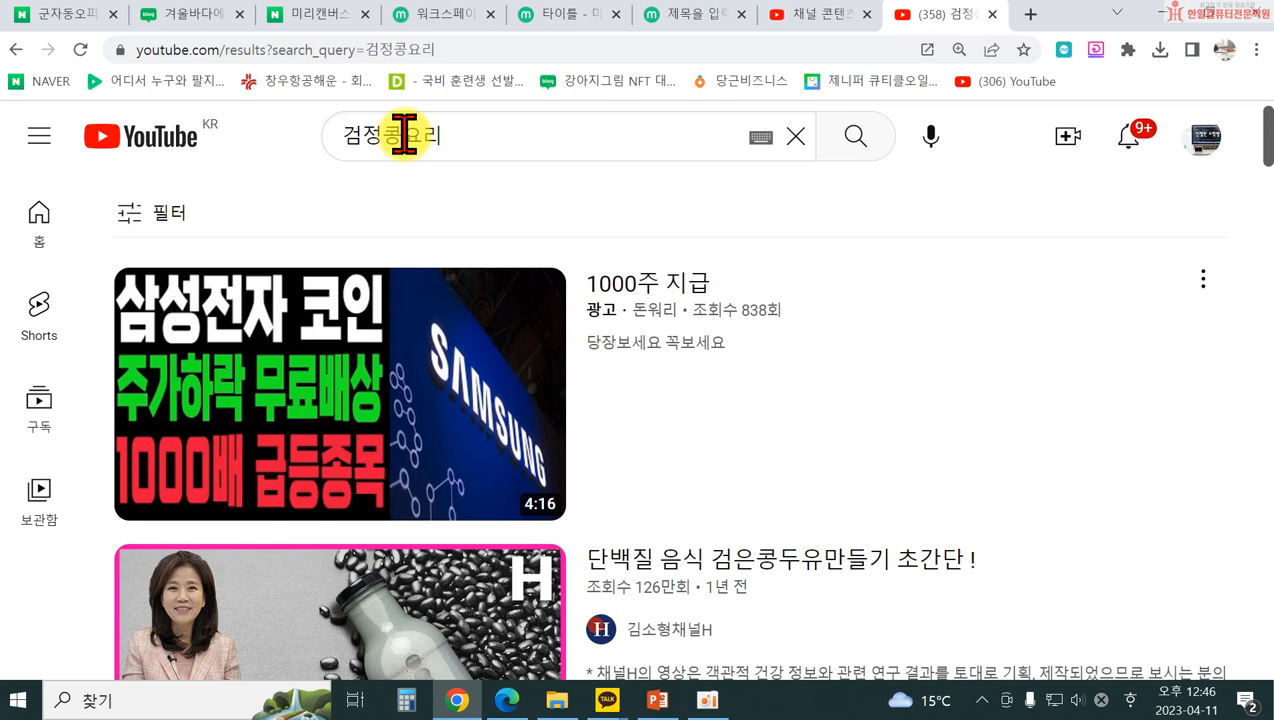
- Browse the search results, open the 엄마솜씨 video "♡검은콩두유만들기♡", skip its ad and pause the video
{"action": "mouse_move", "coordinate": [498, 266]}
{"action": "scroll", "coordinate": [503, 285], "scroll_direction": "down", "scroll_amount": 1}
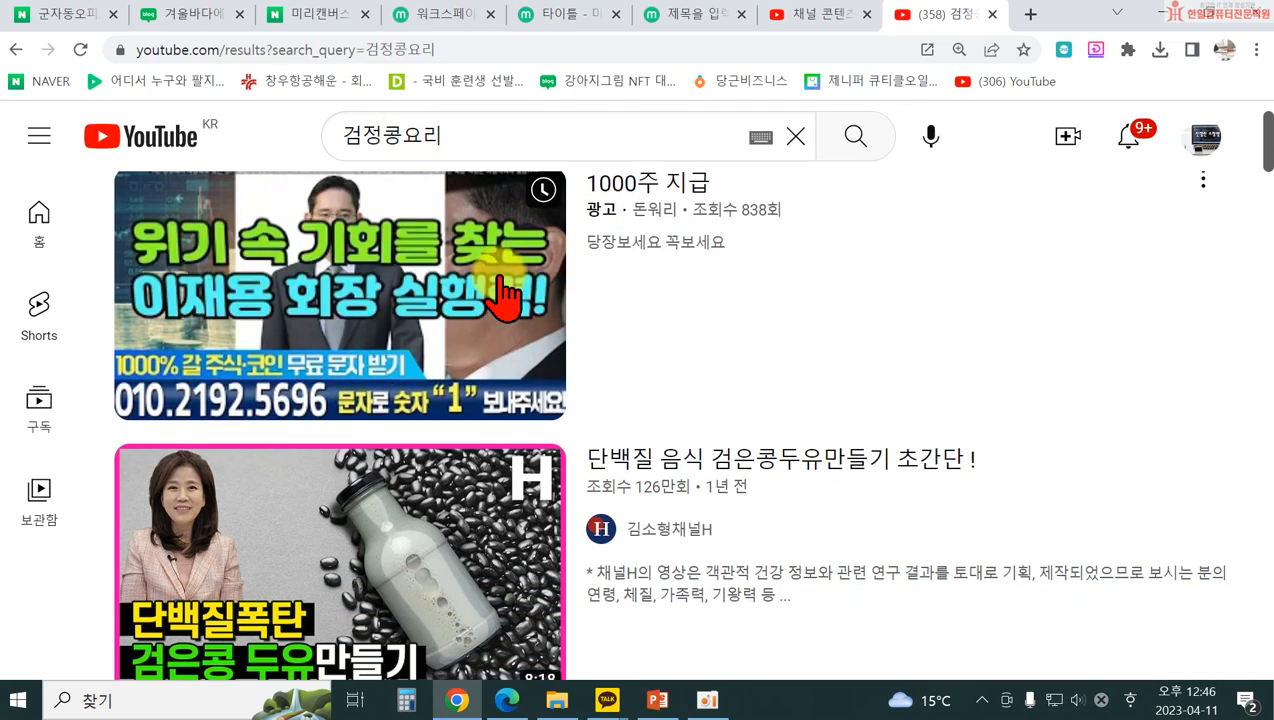
{"action": "scroll", "coordinate": [503, 290], "scroll_direction": "down", "scroll_amount": 1}
{"action": "mouse_move", "coordinate": [268, 465]}
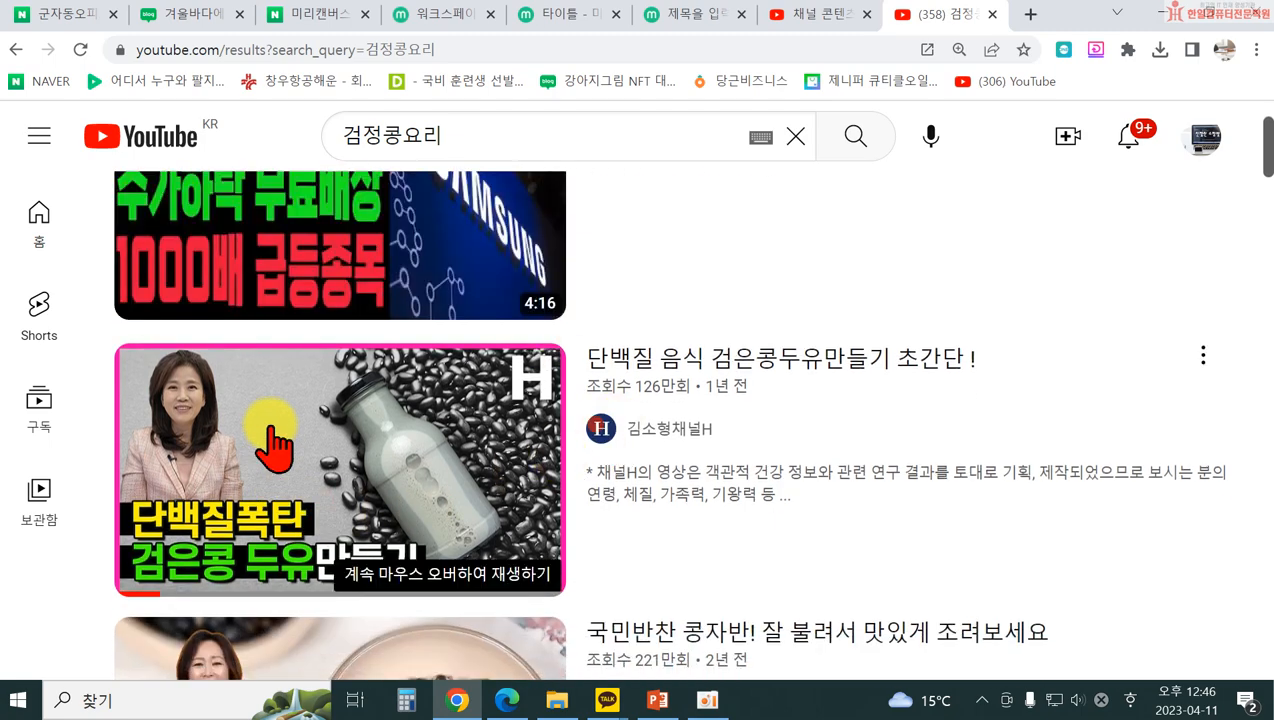
{"action": "scroll", "coordinate": [341, 512], "scroll_direction": "down", "scroll_amount": 3}
{"action": "scroll", "coordinate": [553, 470], "scroll_direction": "down", "scroll_amount": 4}
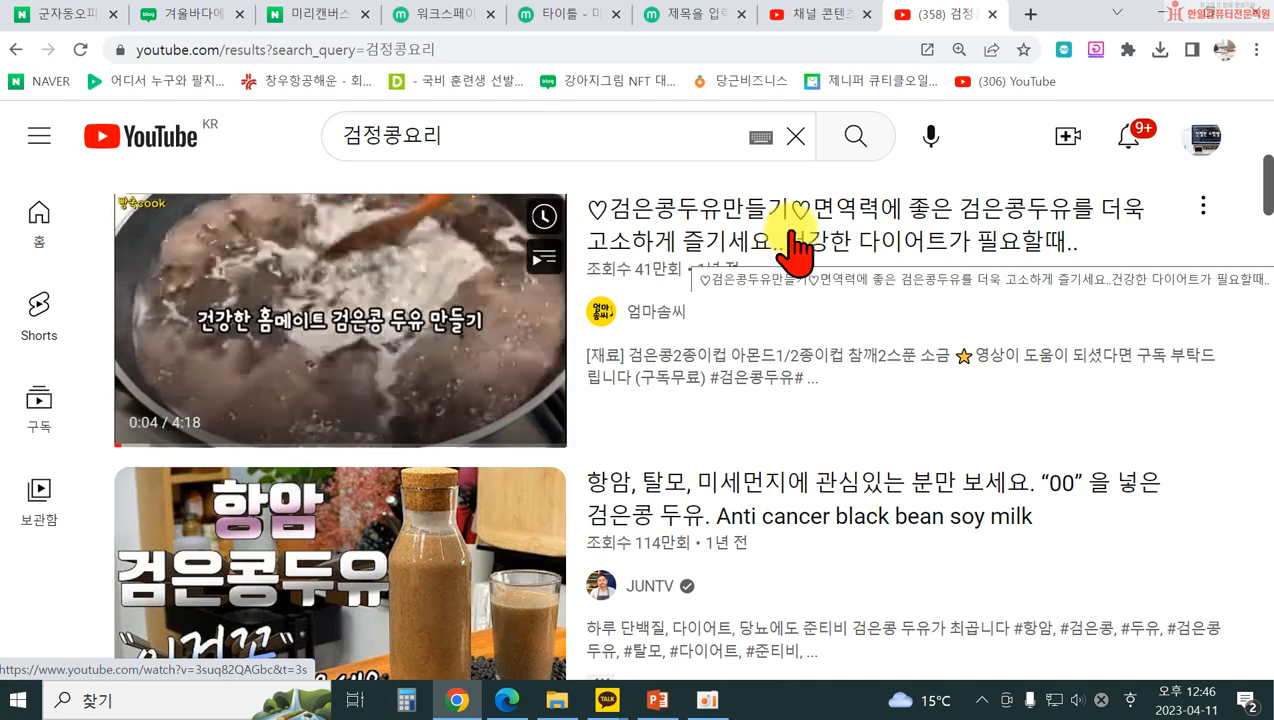
{"action": "left_click", "coordinate": [646, 214]}
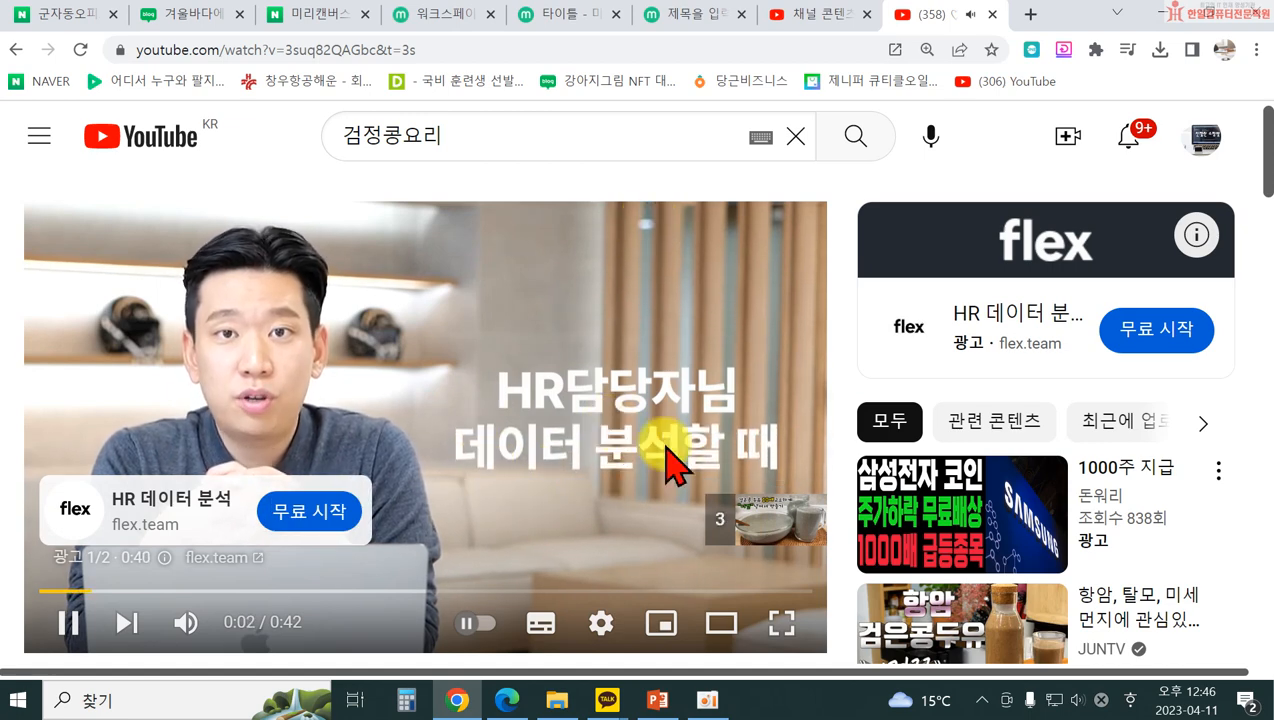
{"action": "left_click", "coordinate": [754, 521]}
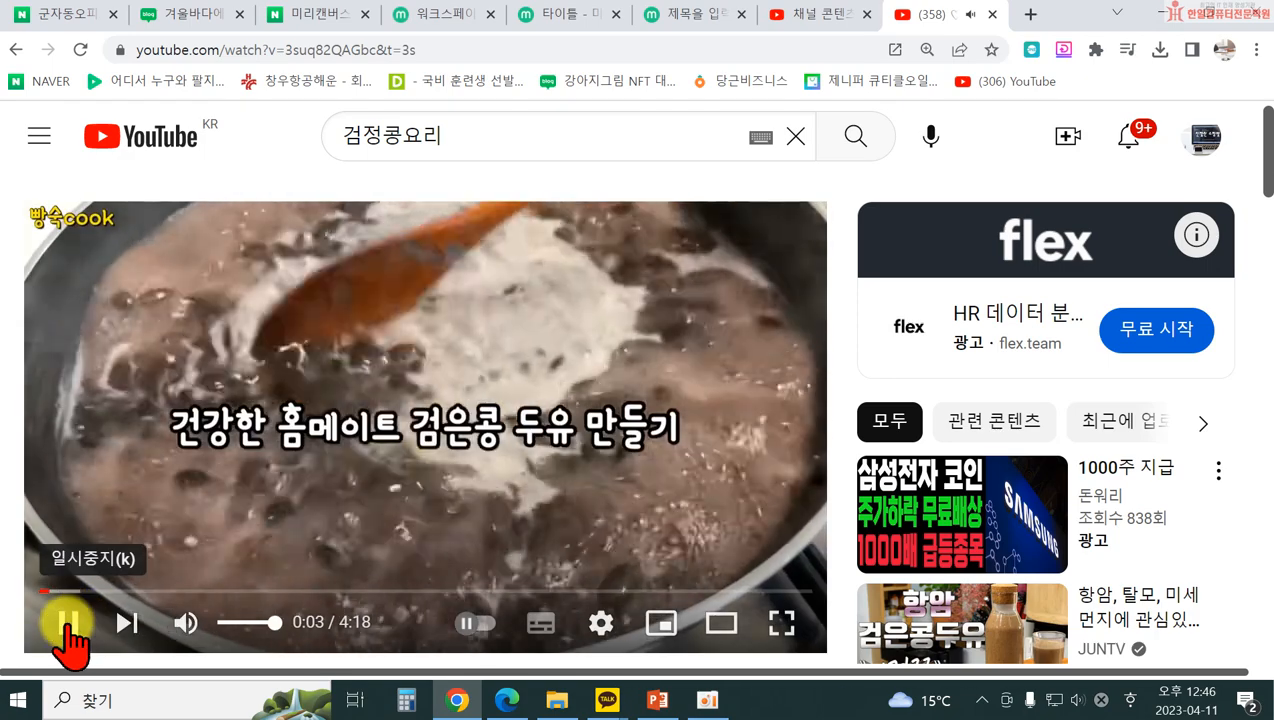
{"action": "left_click", "coordinate": [68, 622]}
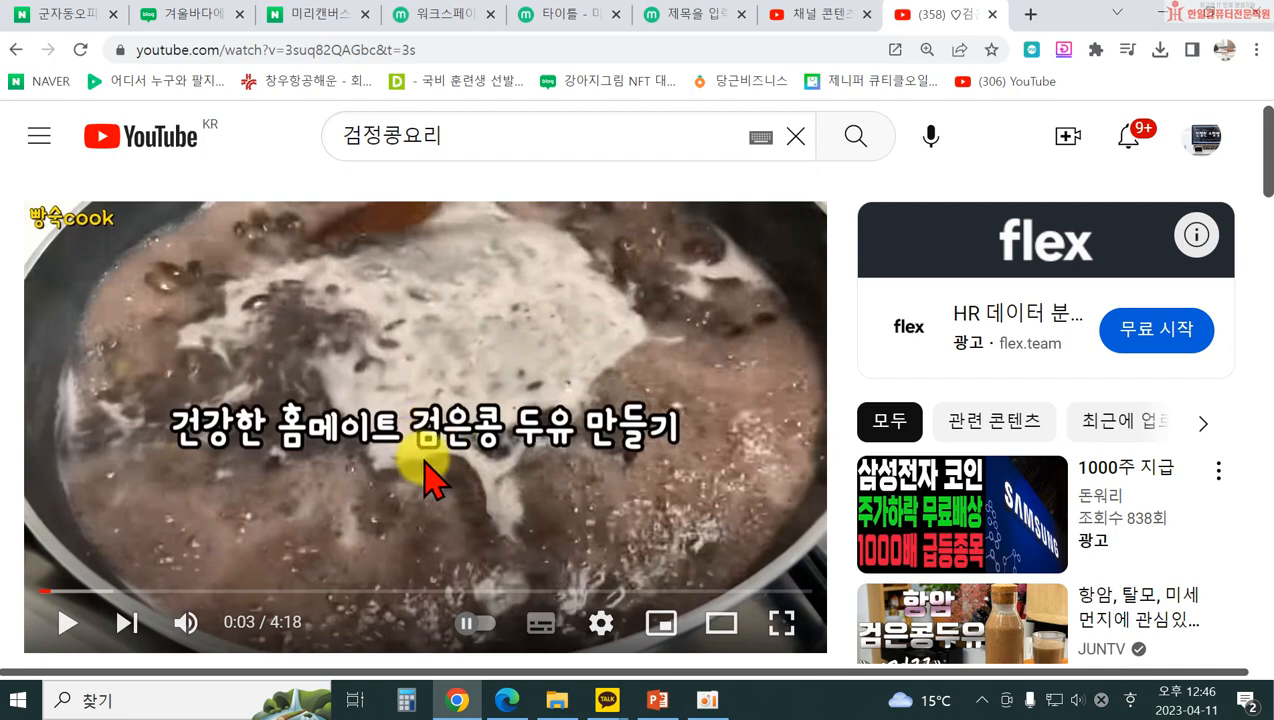
- Copy the short share link of the ♡검은콩두유만들기♡ video and close the share dialog
{"action": "scroll", "coordinate": [426, 469], "scroll_direction": "down", "scroll_amount": 1}
{"action": "scroll", "coordinate": [428, 348], "scroll_direction": "down", "scroll_amount": 2}
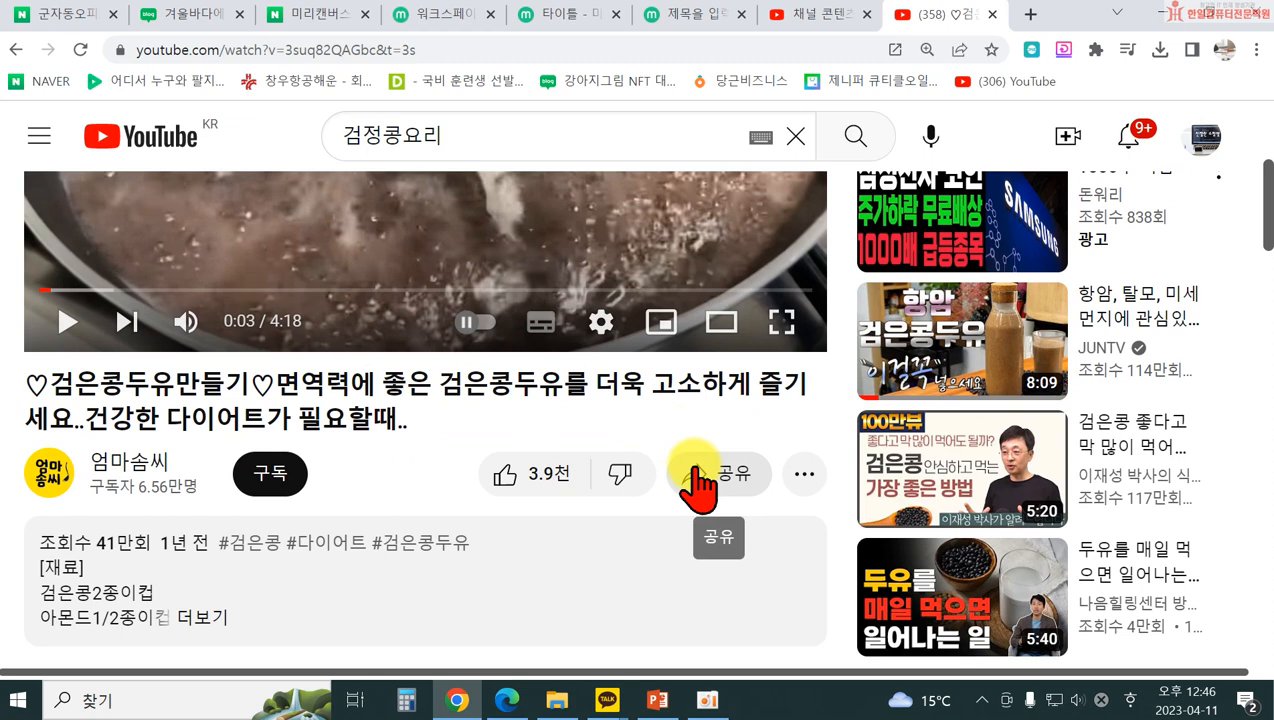
{"action": "left_click", "coordinate": [261, 50]}
{"action": "right_click", "coordinate": [260, 52]}
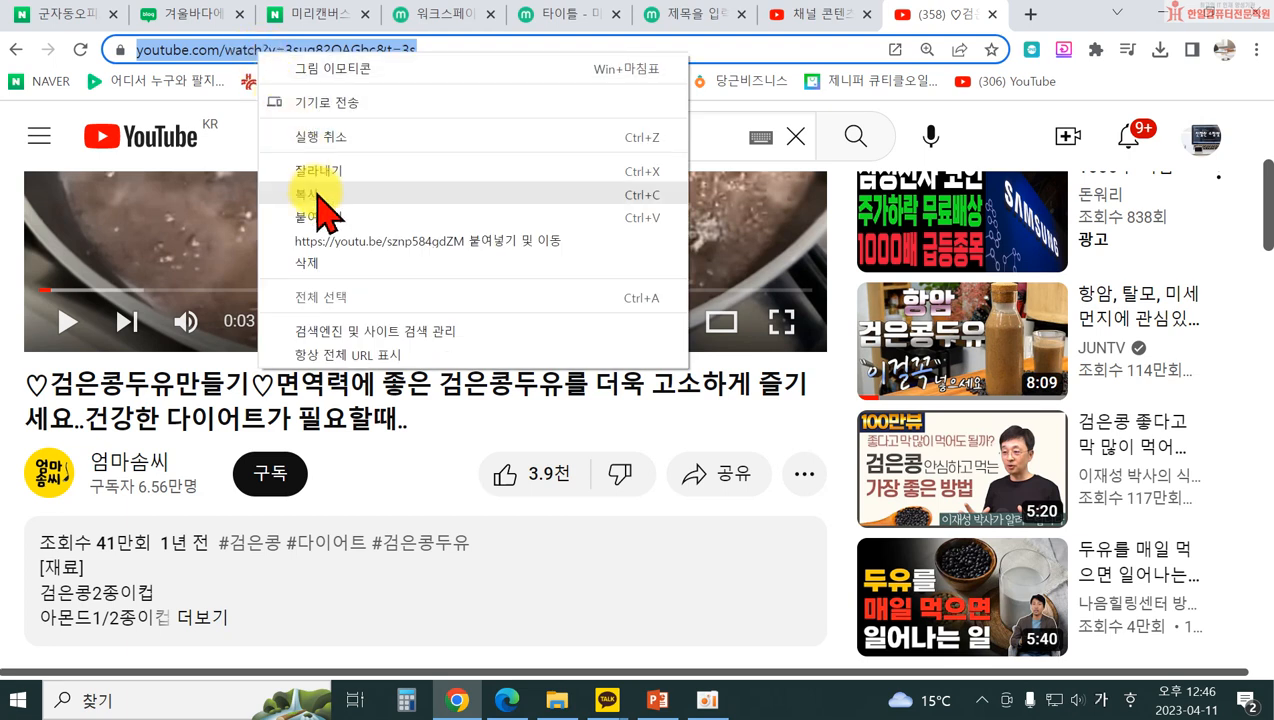
{"action": "left_click", "coordinate": [690, 472]}
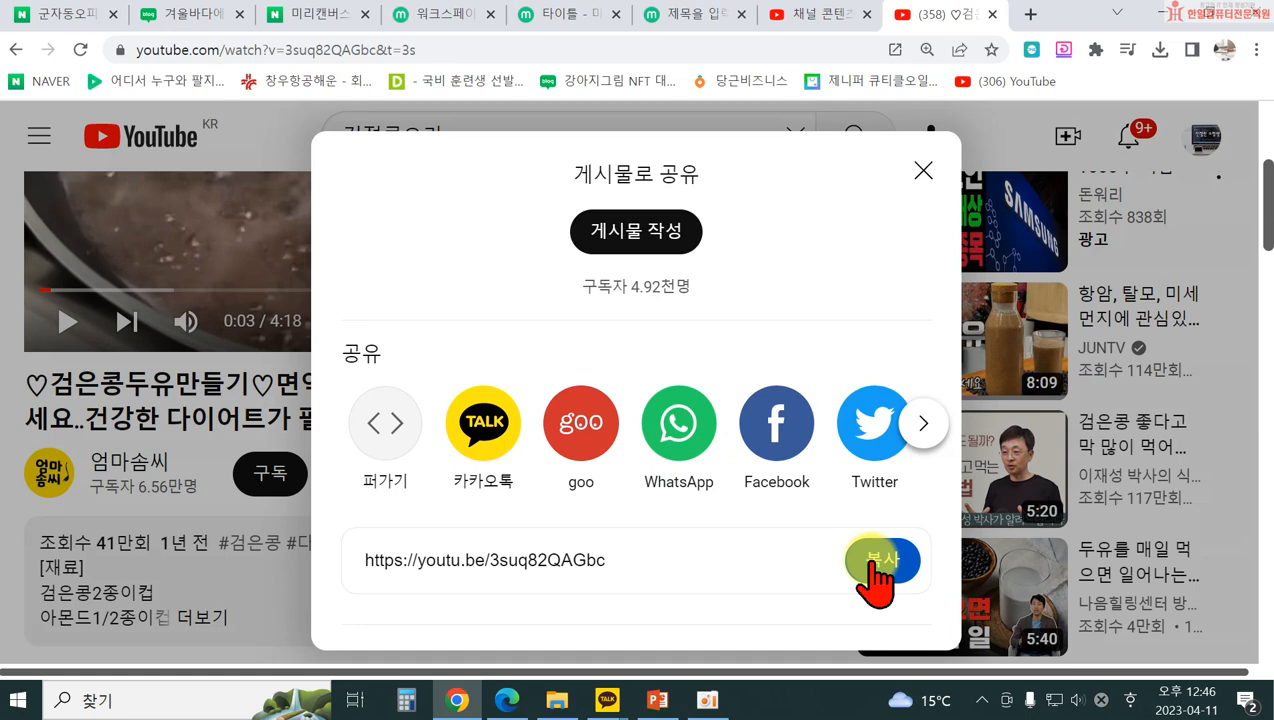
{"action": "left_click", "coordinate": [878, 568]}
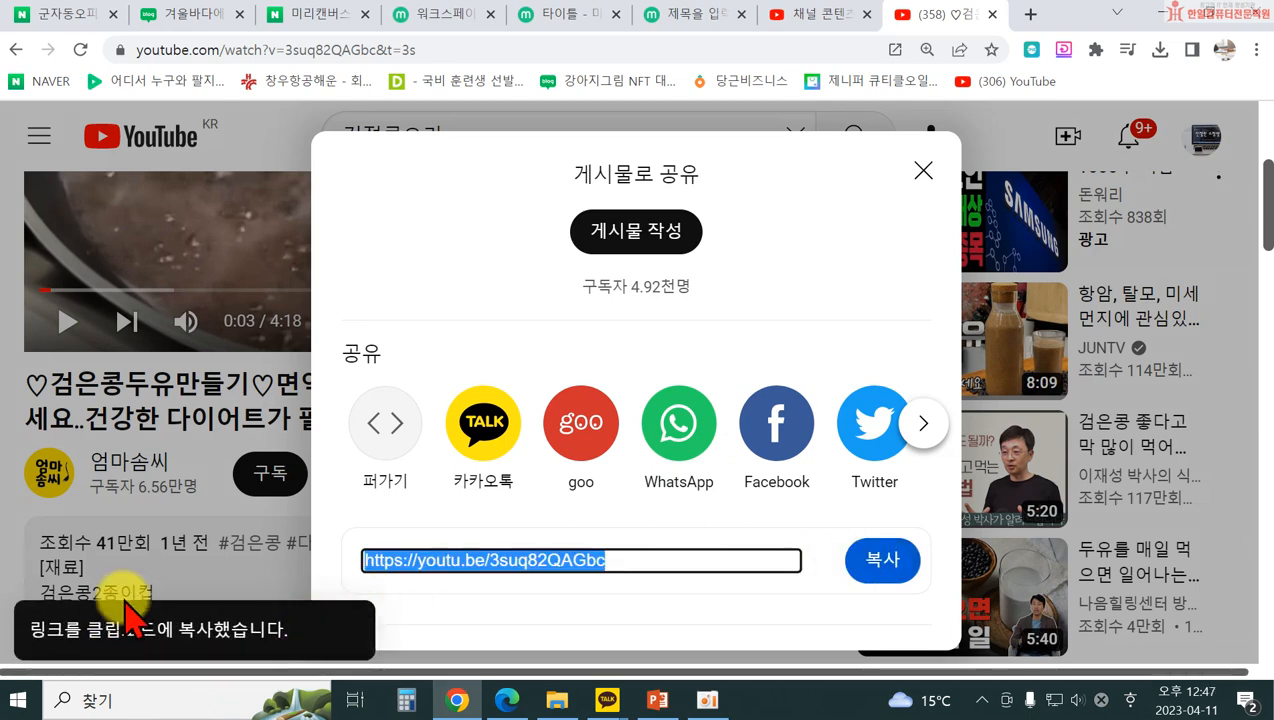
{"action": "left_click", "coordinate": [920, 172]}
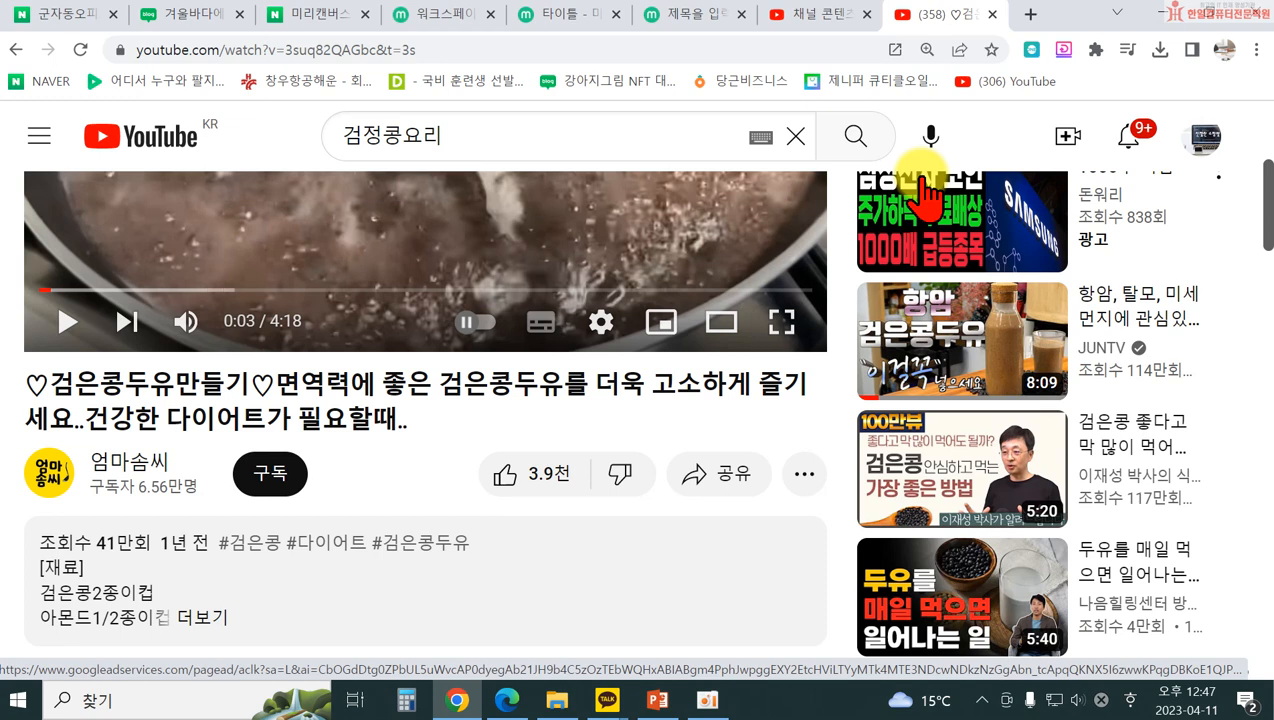
- Return to the Naver blog and start a new post titled "검정콩으로 맛난 요리하기"
{"action": "left_click", "coordinate": [195, 20]}
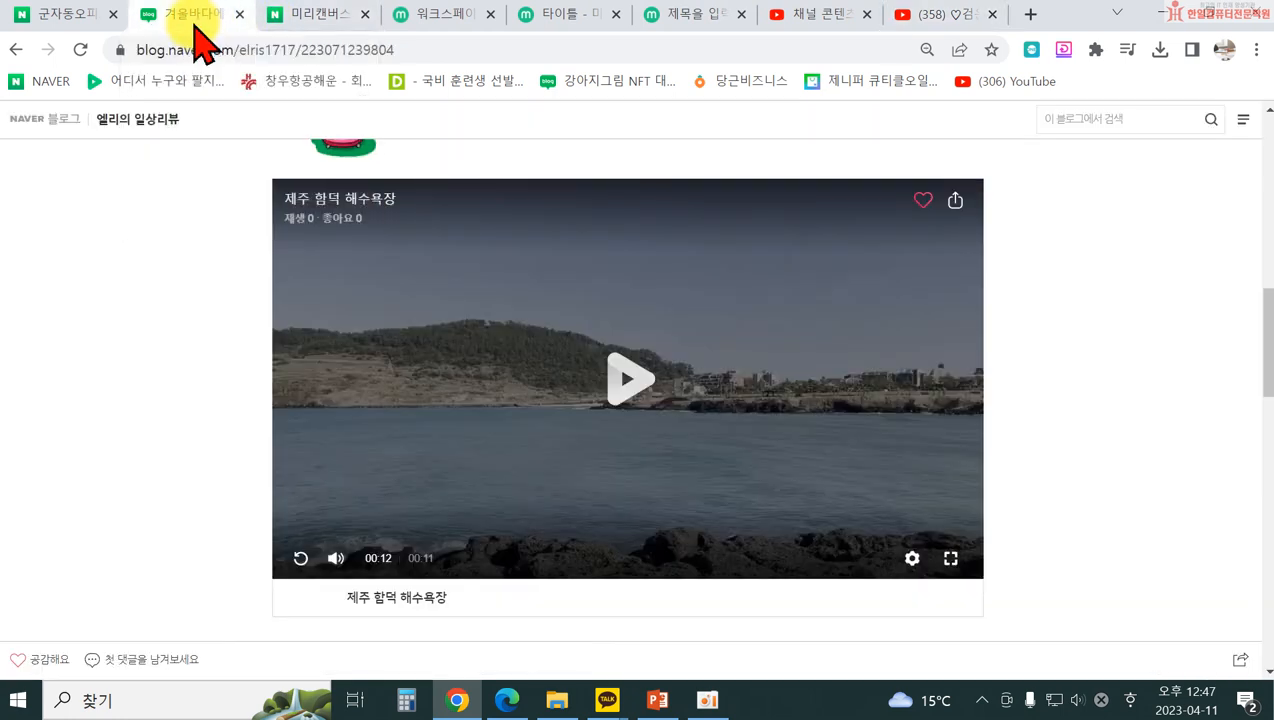
{"action": "scroll", "coordinate": [1195, 315], "scroll_direction": "up", "scroll_amount": 5}
{"action": "scroll", "coordinate": [1195, 315], "scroll_direction": "up", "scroll_amount": 3}
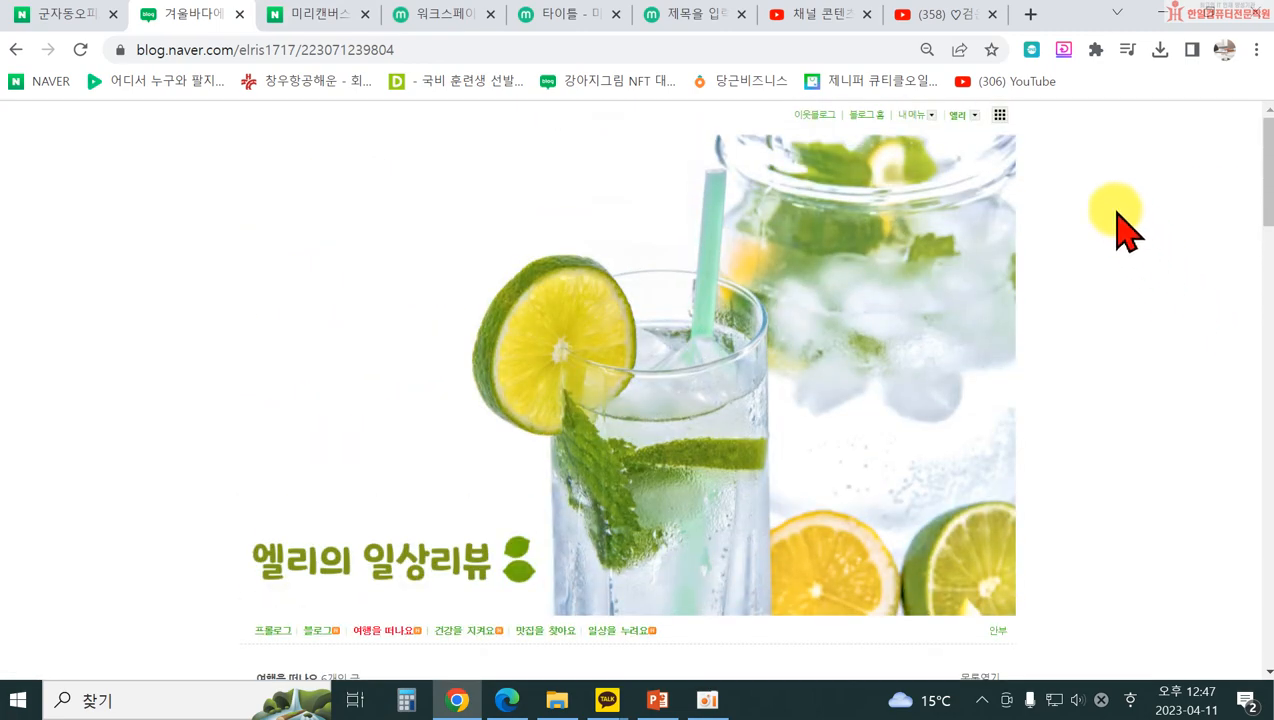
{"action": "left_click", "coordinate": [925, 115]}
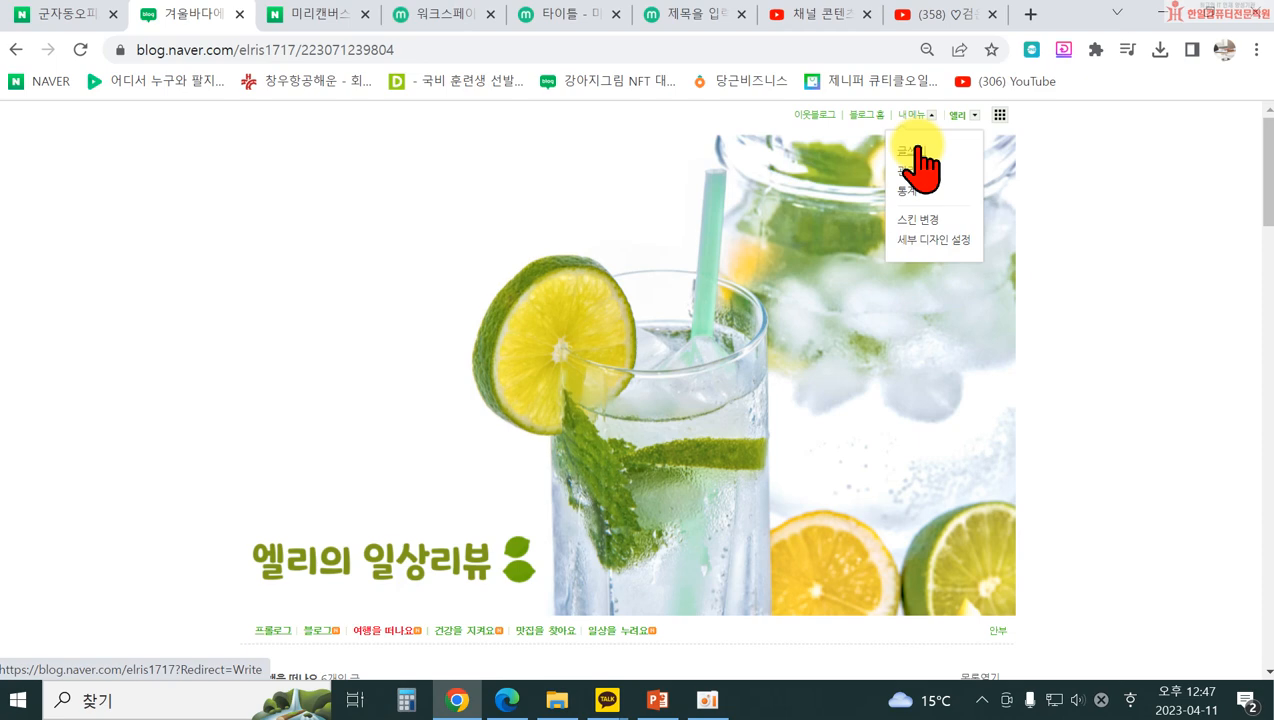
{"action": "left_click", "coordinate": [918, 150]}
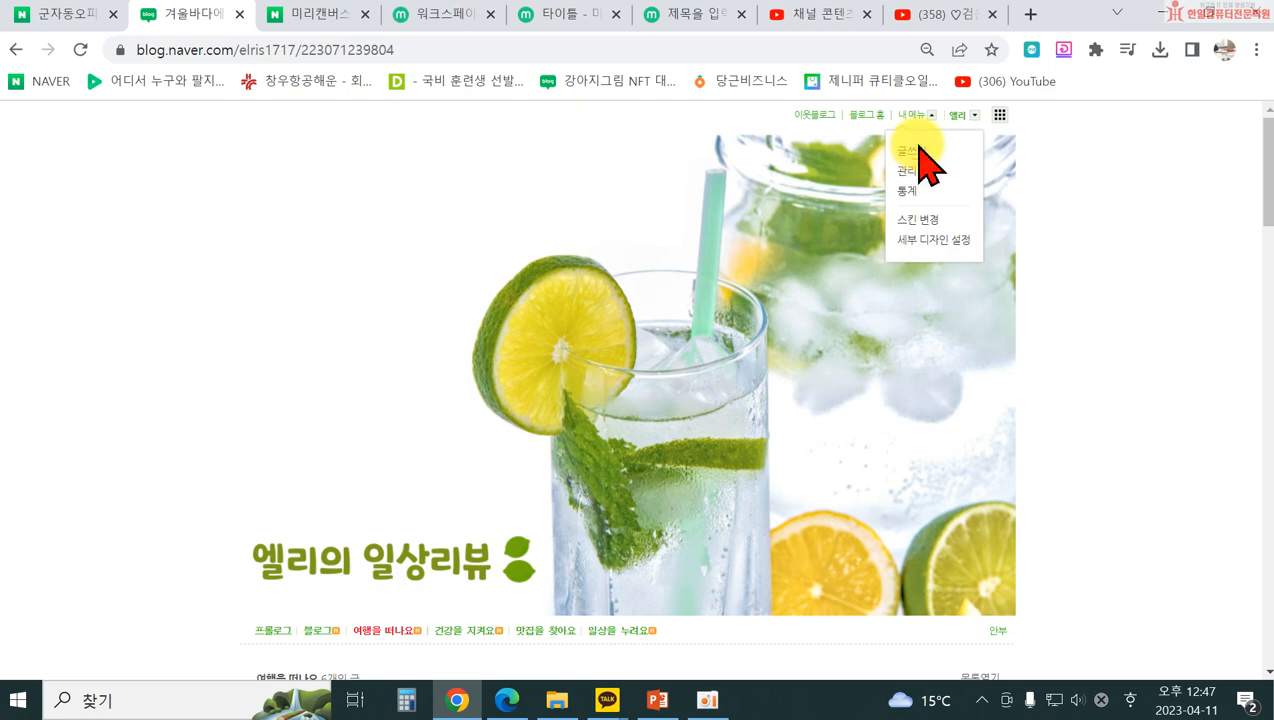
{"action": "left_click", "coordinate": [920, 152]}
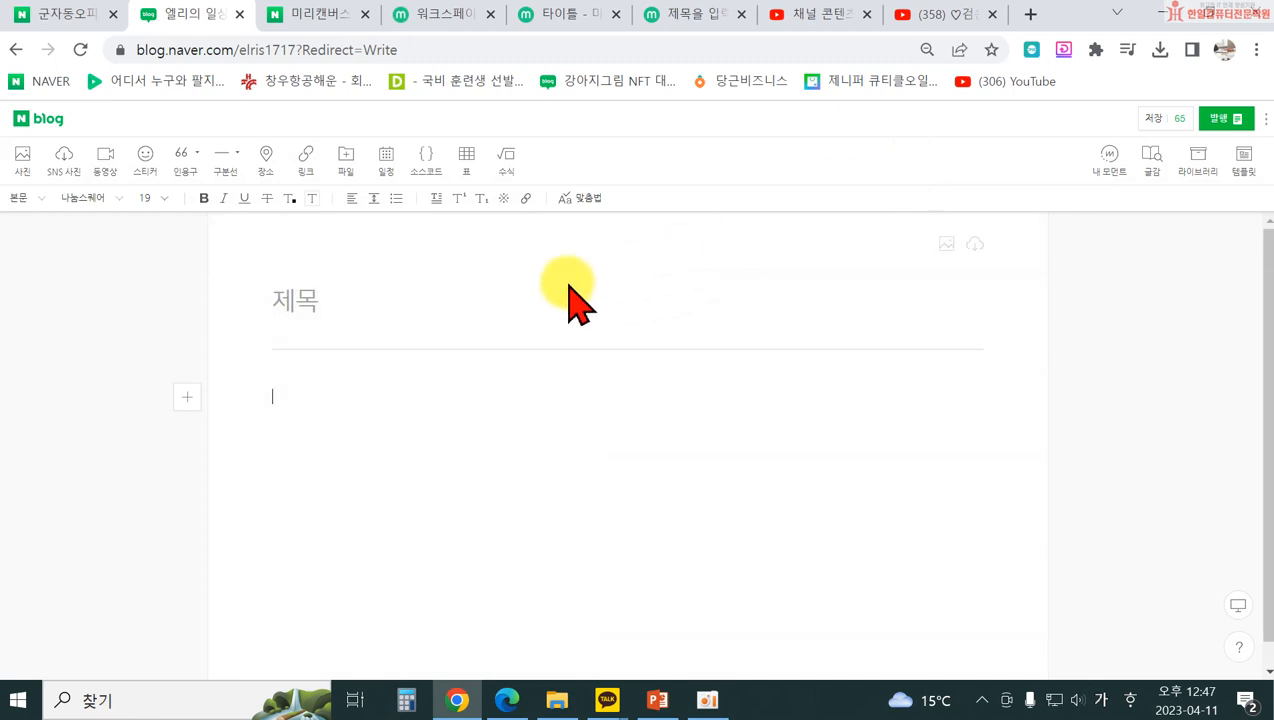
{"action": "left_click", "coordinate": [516, 290]}
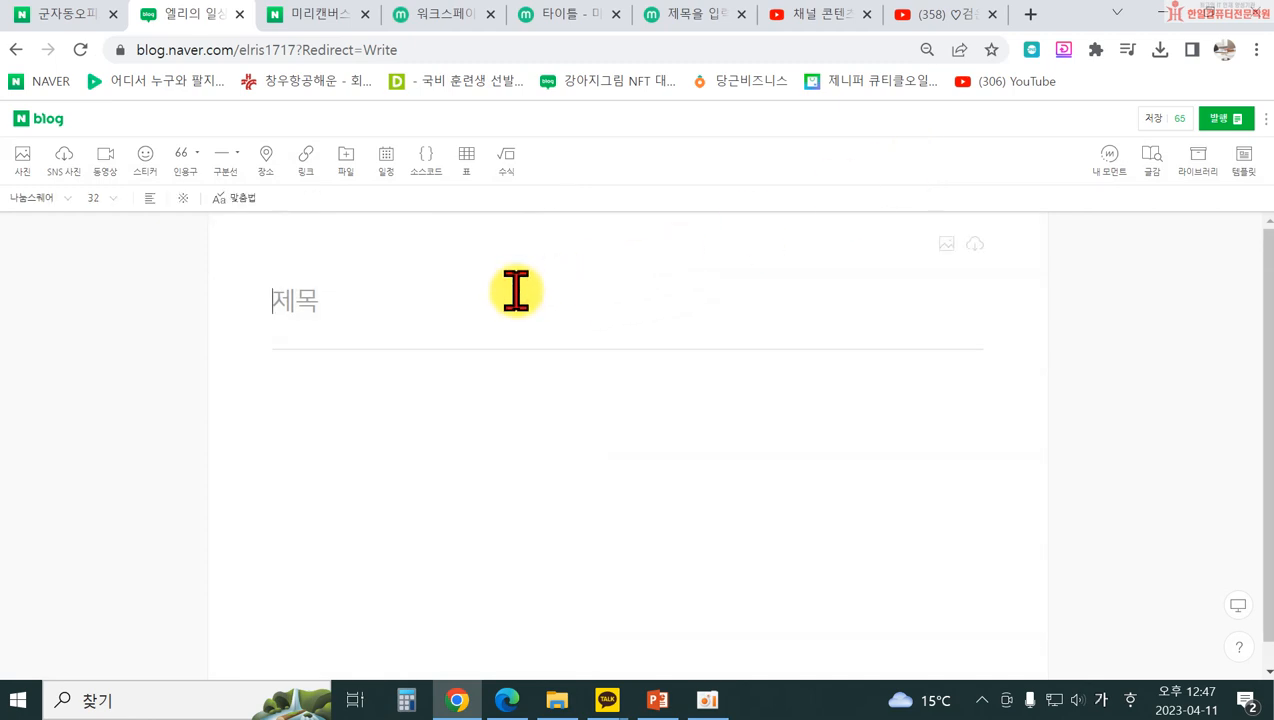
{"action": "type", "text": "ㄱ검정콩으로 맛난 요리하기"}
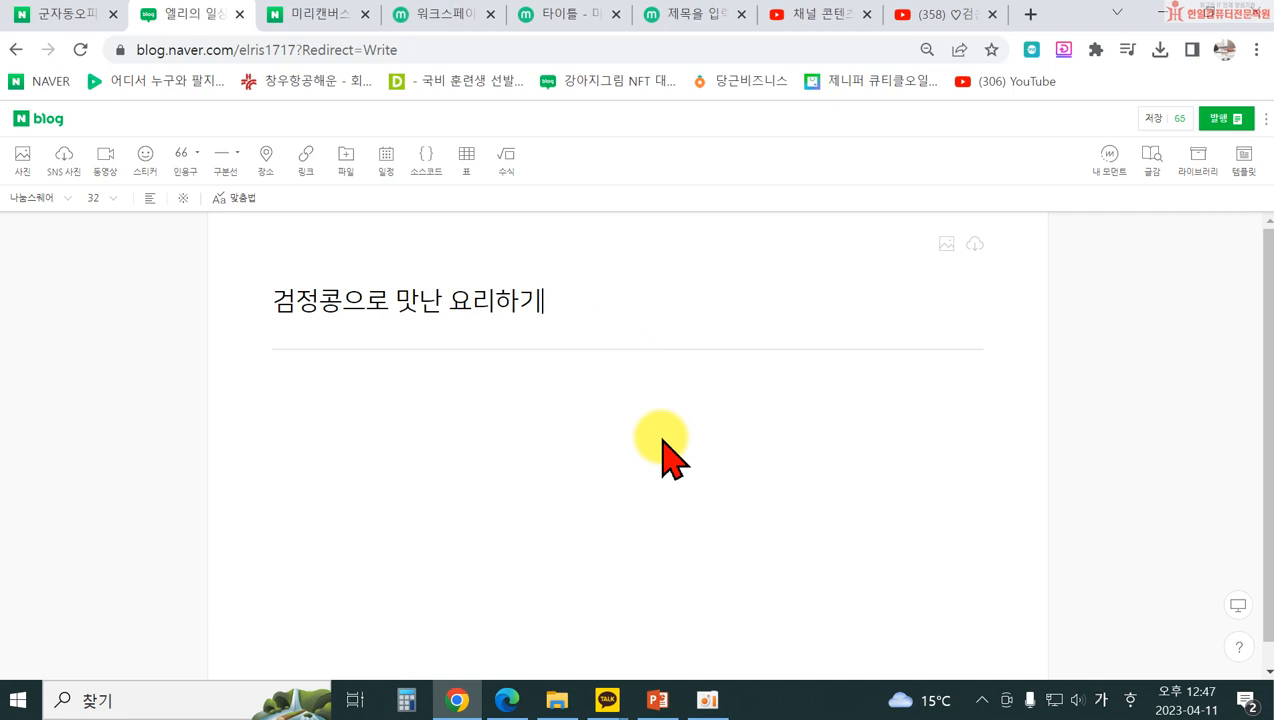
- Write the body sentence "첫번째 요리로 유튜브의 검정콩 두유만들기를 배워본다." and start a new line below it
{"action": "left_click", "coordinate": [614, 460]}
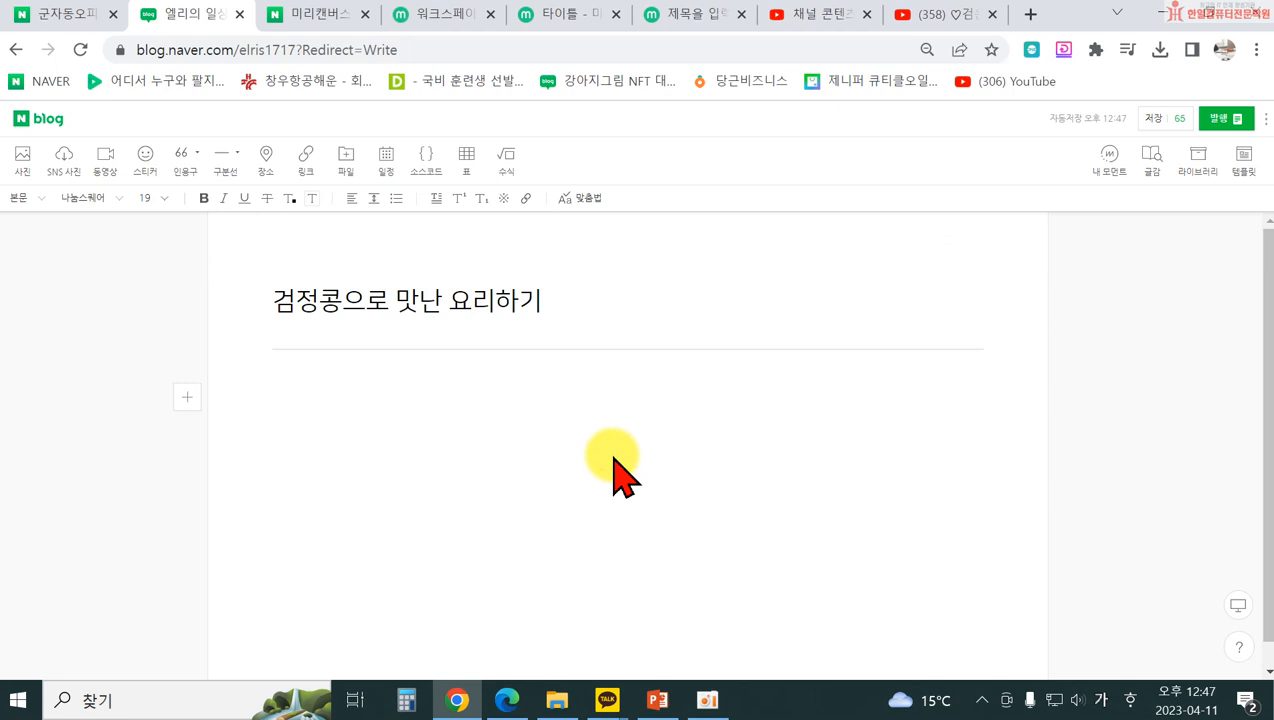
{"action": "type", "text": "첫번째 용"}
{"action": "type", "text": "ㅣㄹㅗ"}
{"action": "key", "text": "BackSpace"}
{"action": "key", "text": "BackSpace"}
{"action": "key", "text": "BackSpace"}
{"action": "type", "text": "리로 유튜븨"}
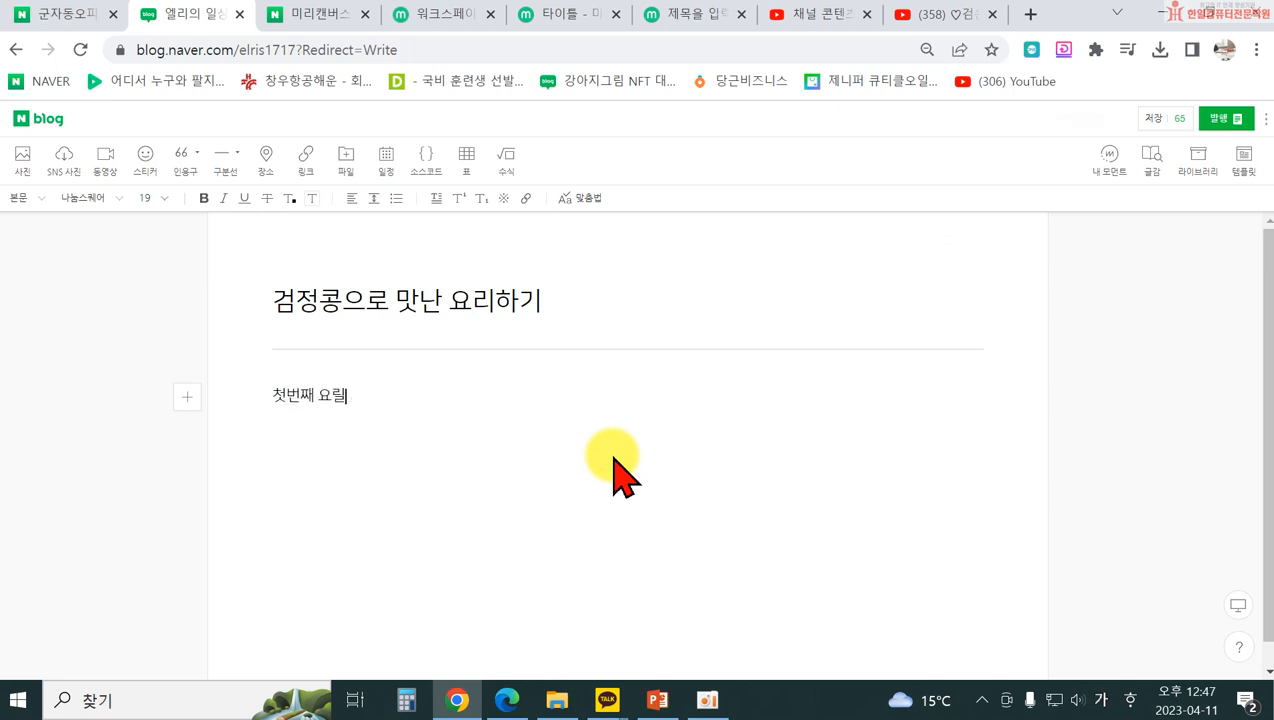
{"action": "key", "text": "BackSpace"}
{"action": "type", "text": "의 검정콩 두유만들기"}
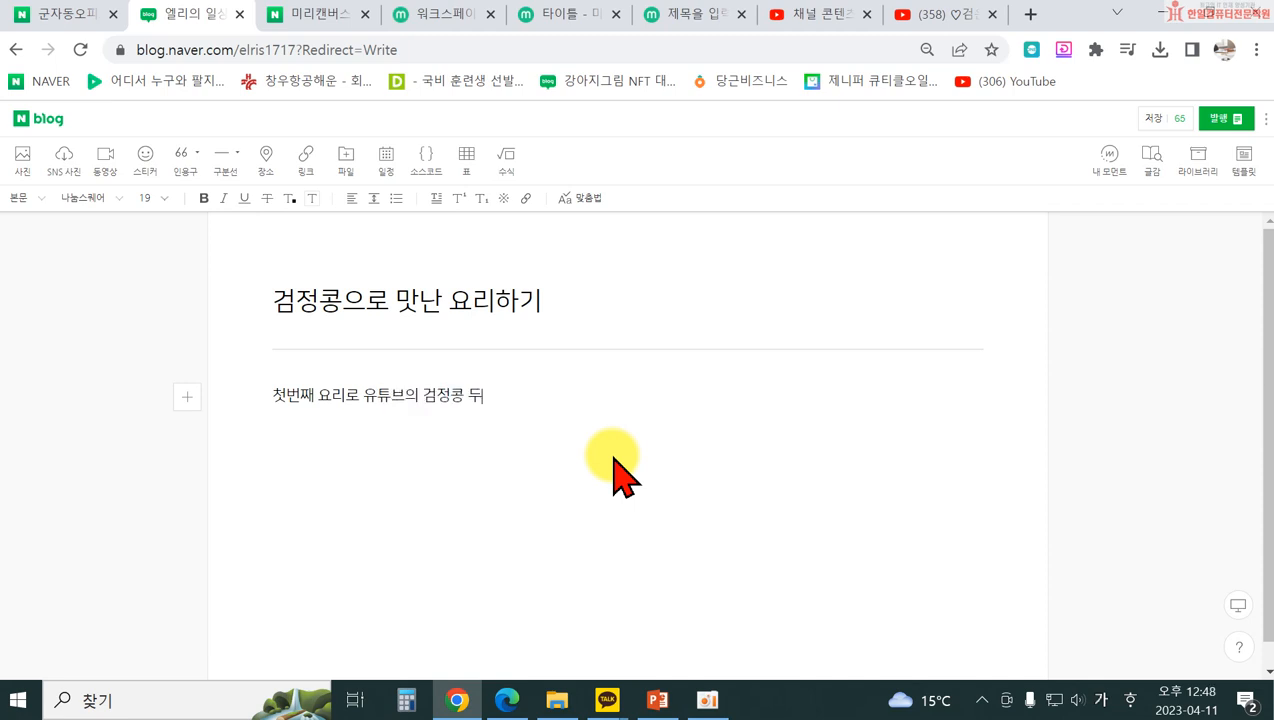
{"action": "type", "text": "를 배웝"}
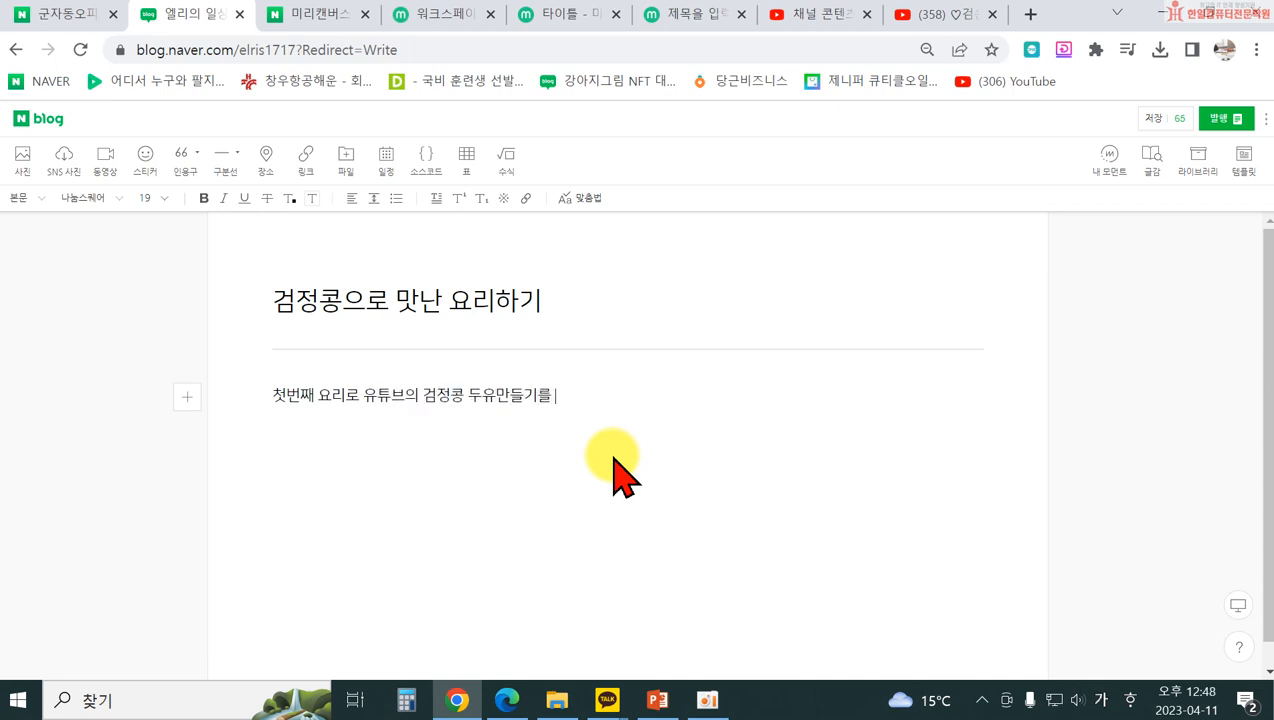
{"action": "type", "text": "본다."}
{"action": "key", "text": "Return"}
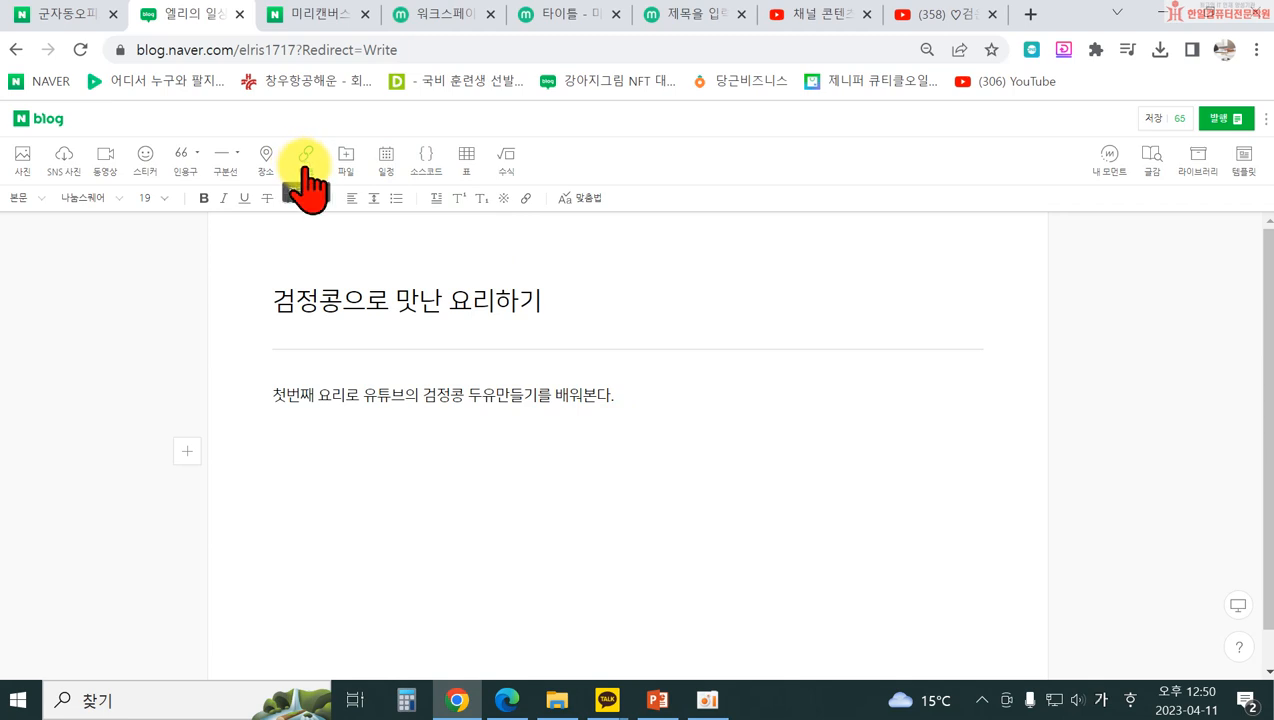
{"action": "left_click", "coordinate": [307, 178]}
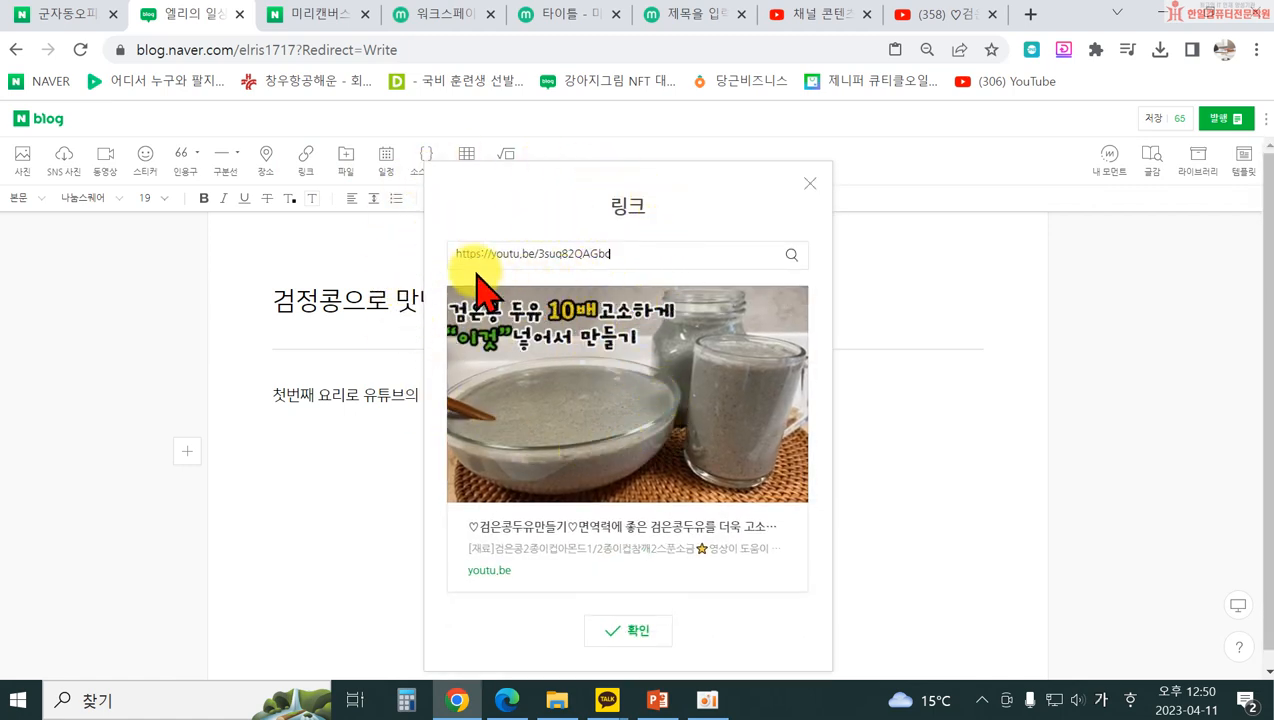
{"action": "left_click", "coordinate": [618, 630]}
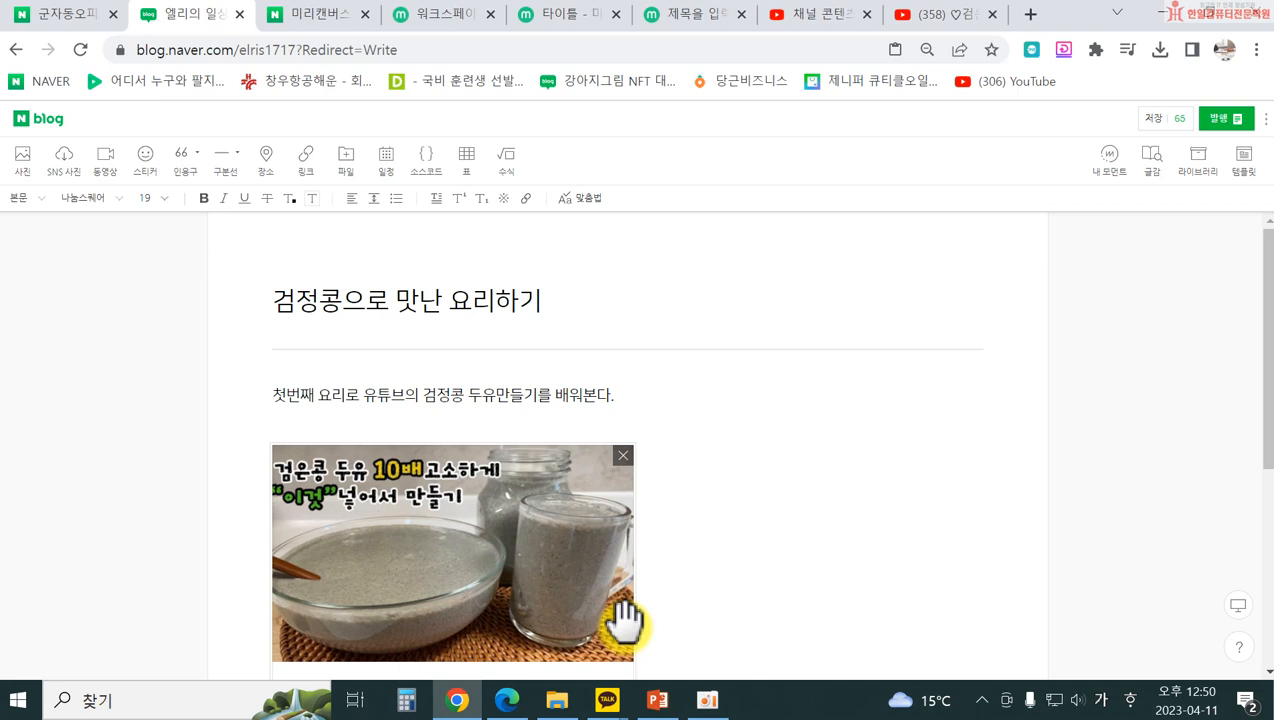
{"action": "scroll", "coordinate": [427, 592], "scroll_direction": "down", "scroll_amount": 2}
{"action": "scroll", "coordinate": [610, 425], "scroll_direction": "up", "scroll_amount": 2}
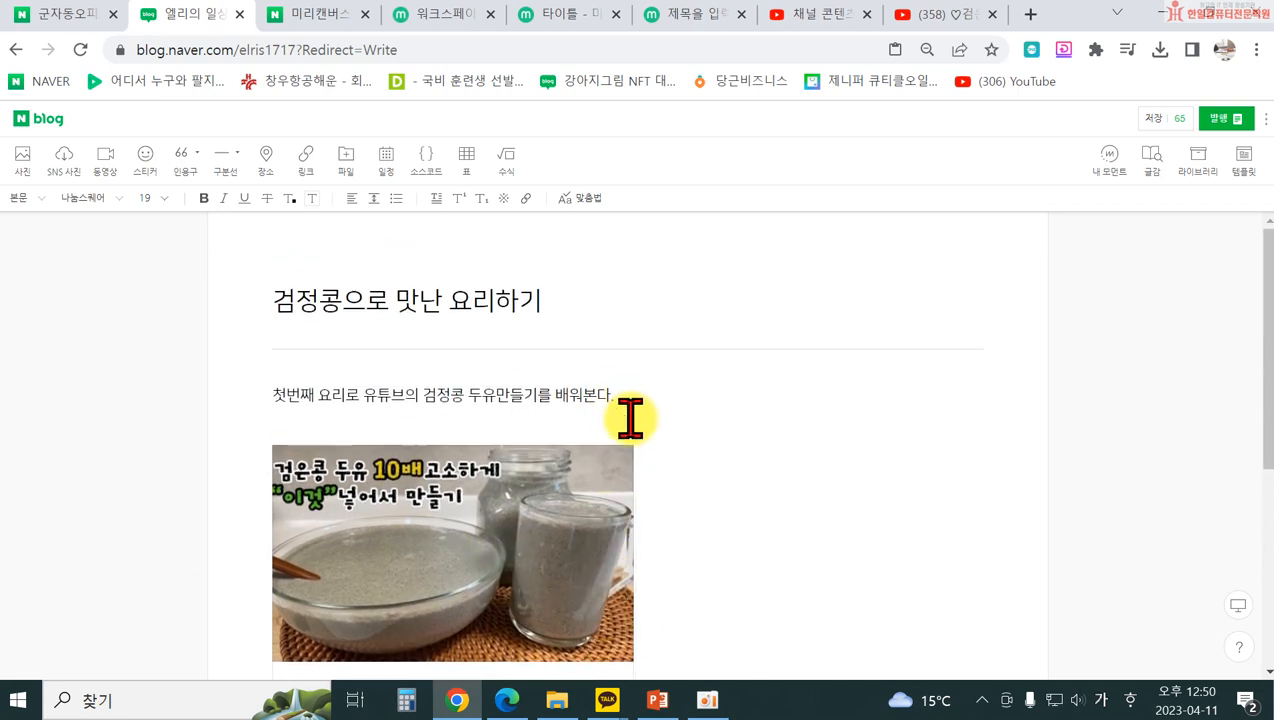
- Remove the thumbnail from the youtu.be link card and delete the card from the post
{"action": "left_click", "coordinate": [621, 453]}
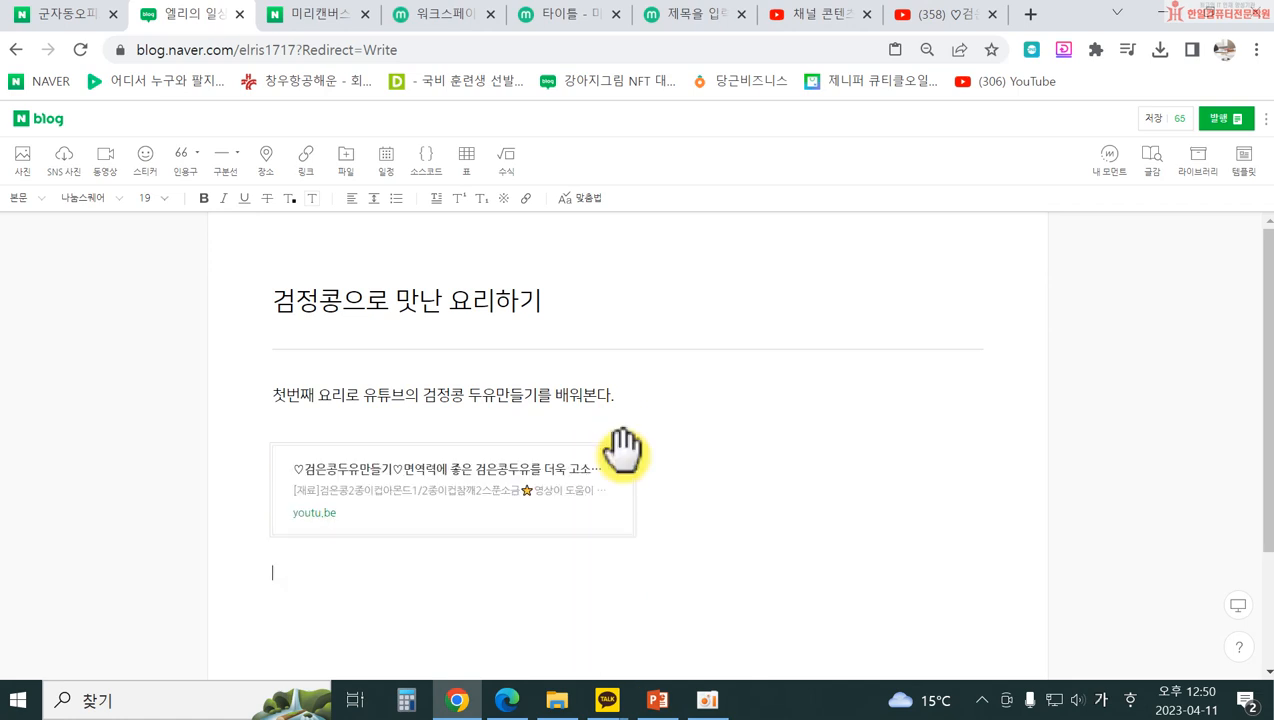
{"action": "left_click", "coordinate": [565, 466]}
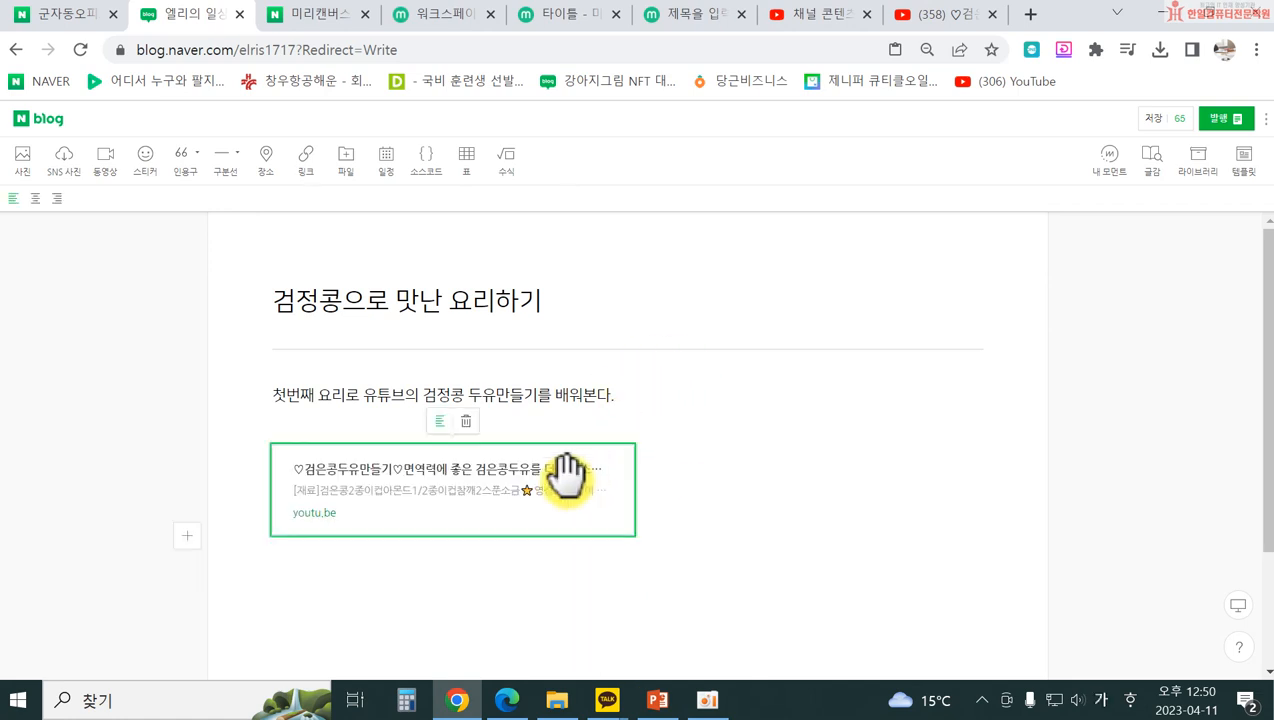
{"action": "left_click", "coordinate": [467, 421]}
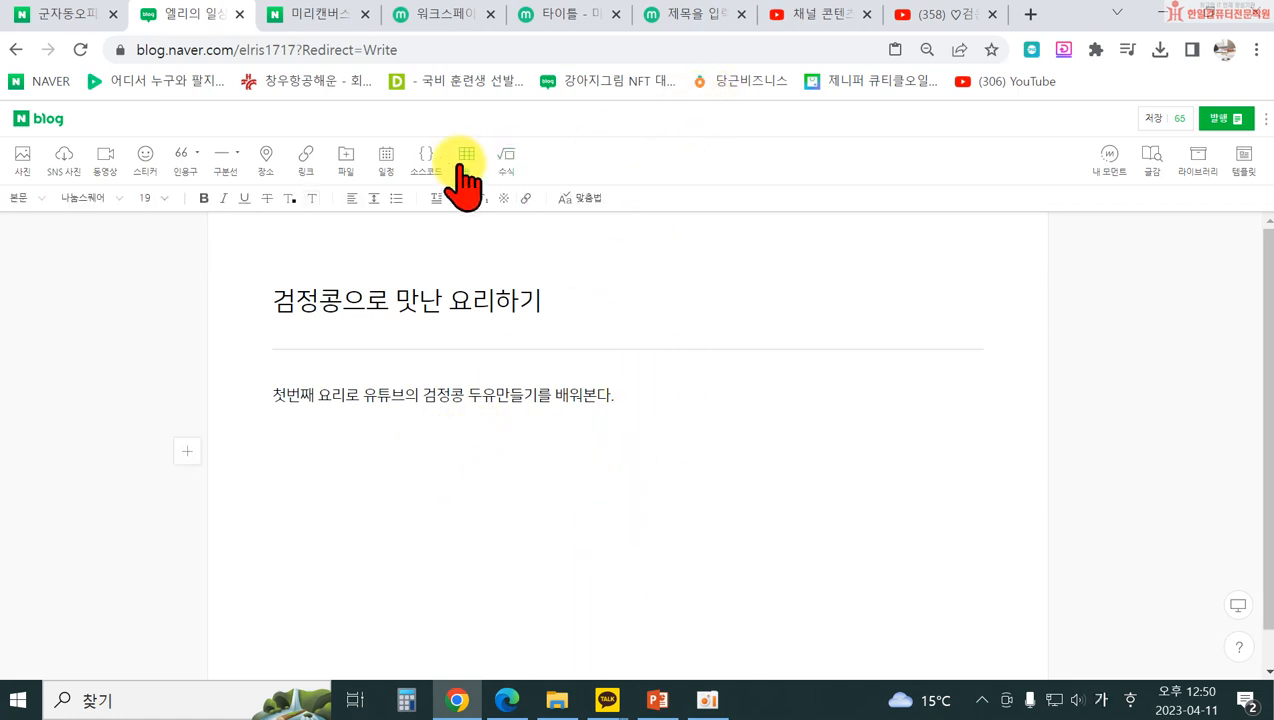
- Begin another link insertion in the post, then copy the full watch-page address from the YouTube video's tab
{"action": "left_click", "coordinate": [304, 162]}
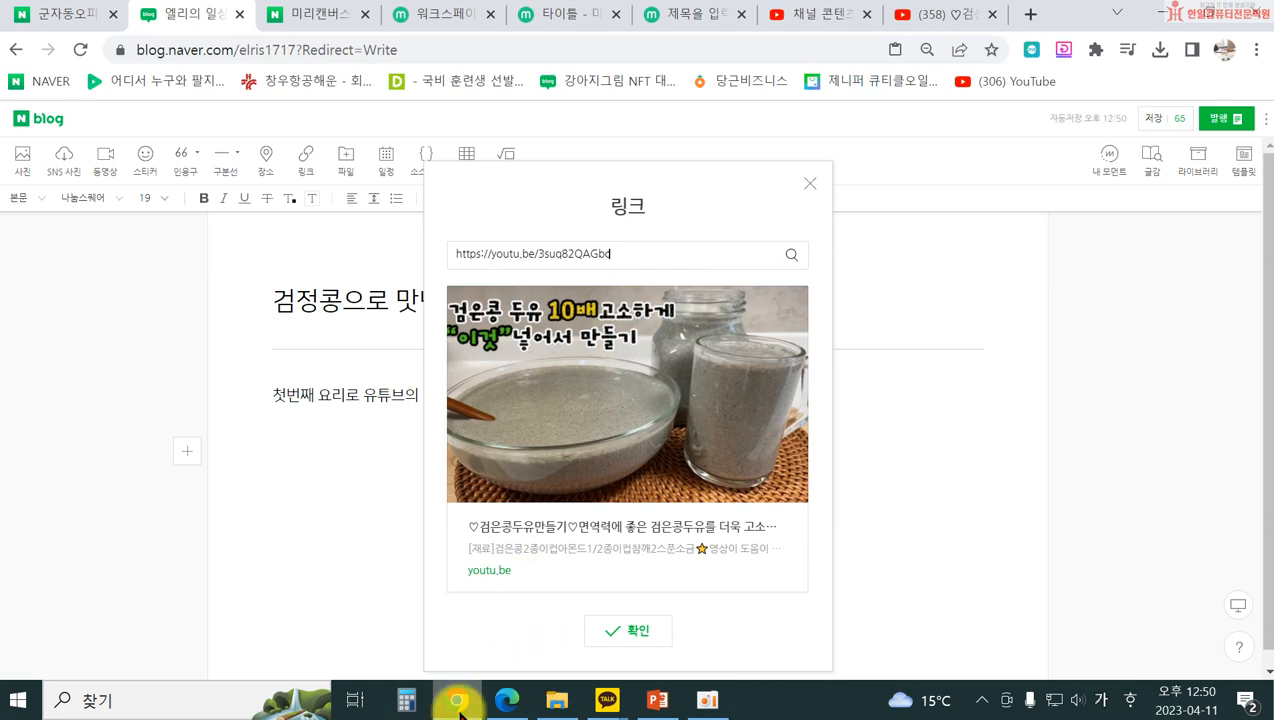
{"action": "left_click", "coordinate": [832, 16]}
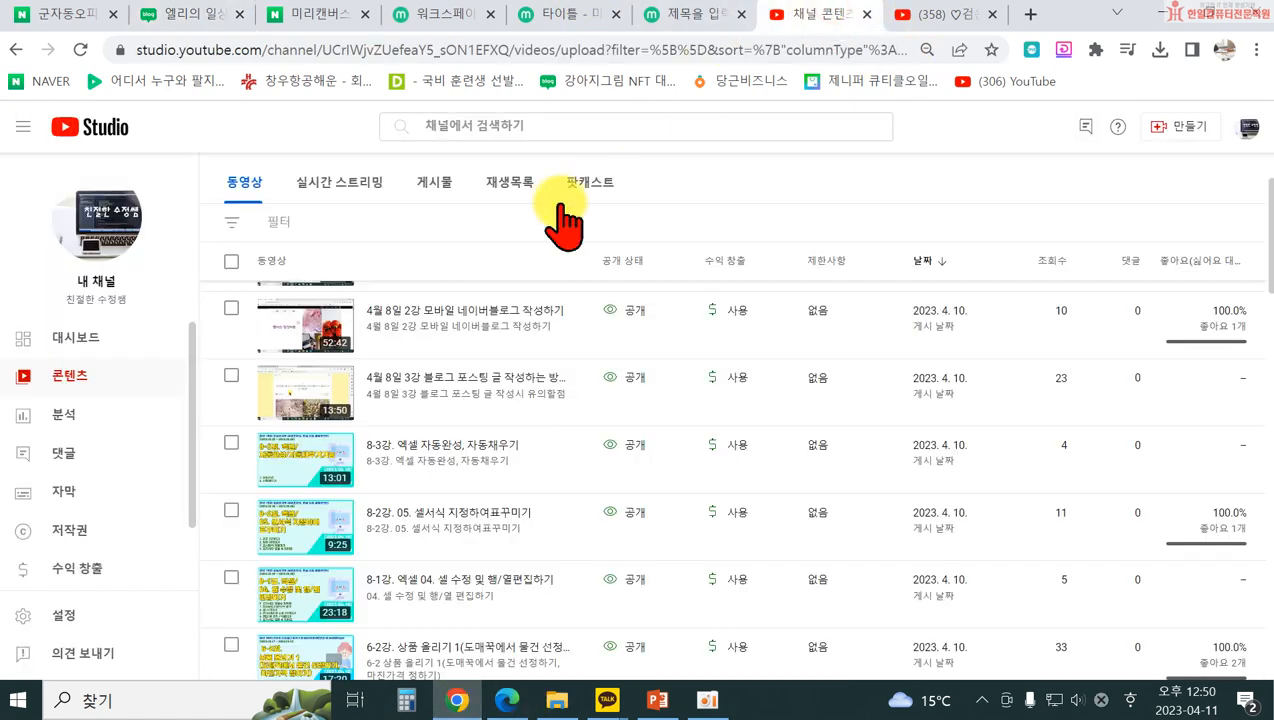
{"action": "left_click", "coordinate": [948, 18]}
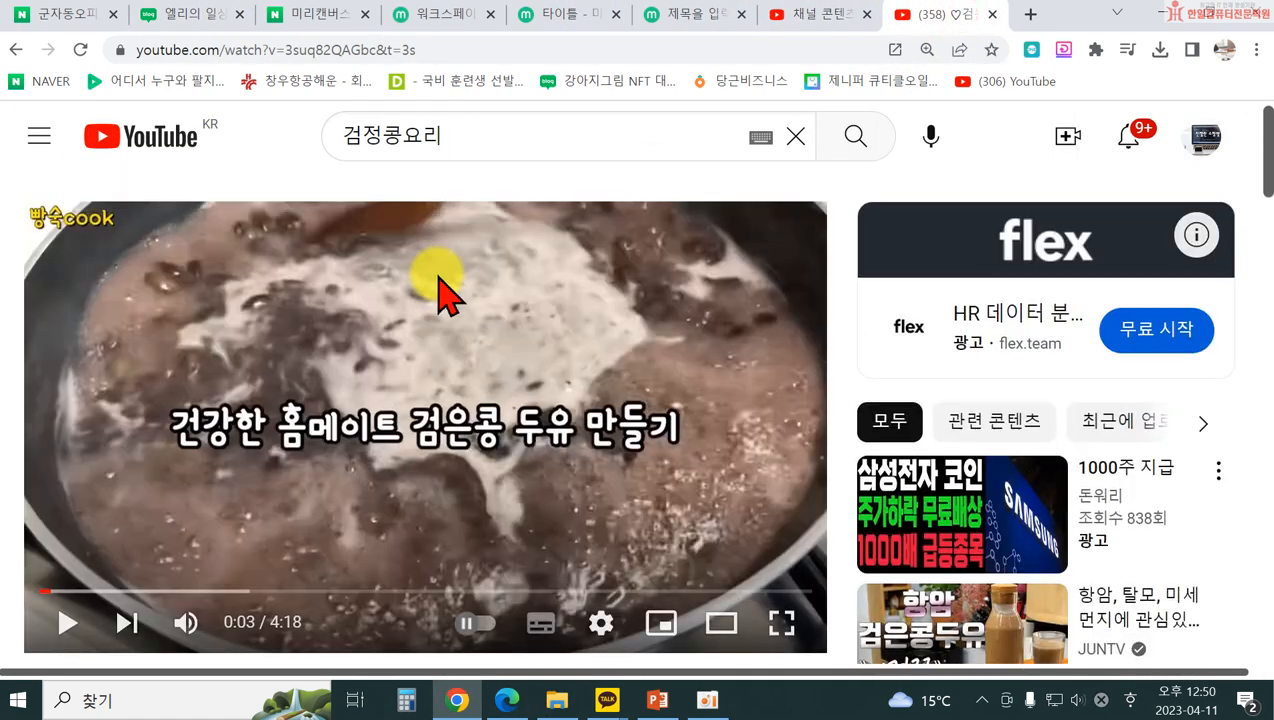
{"action": "scroll", "coordinate": [285, 110], "scroll_direction": "down", "scroll_amount": 1}
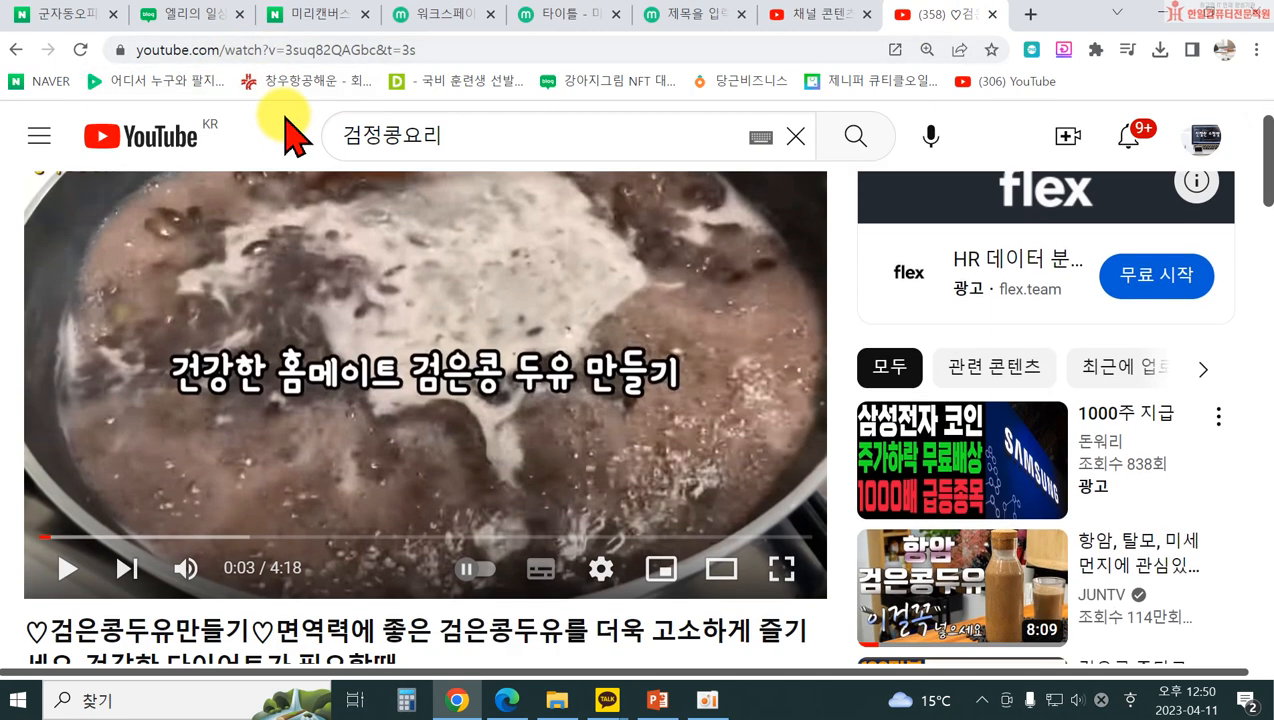
{"action": "right_click", "coordinate": [289, 52]}
{"action": "left_click", "coordinate": [355, 203]}
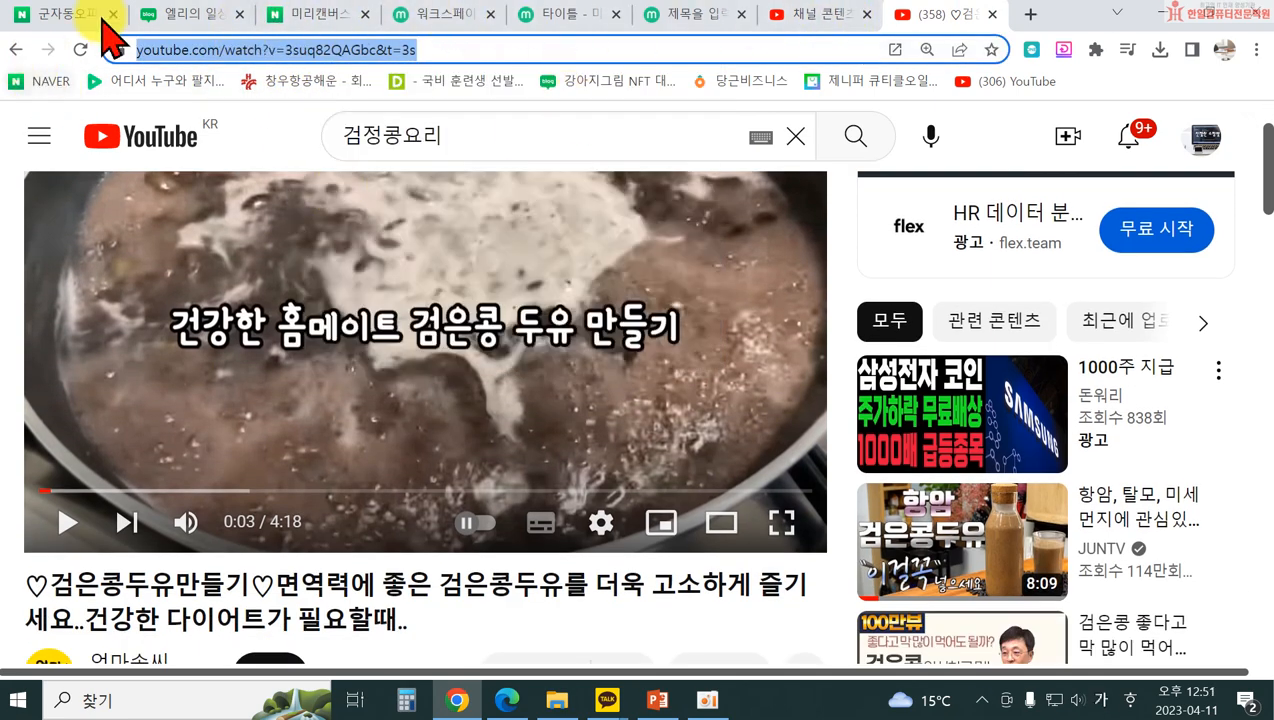
{"action": "left_click", "coordinate": [173, 14]}
{"action": "left_click_drag", "start_coordinate": [610, 253], "coordinate": [353, 270]}
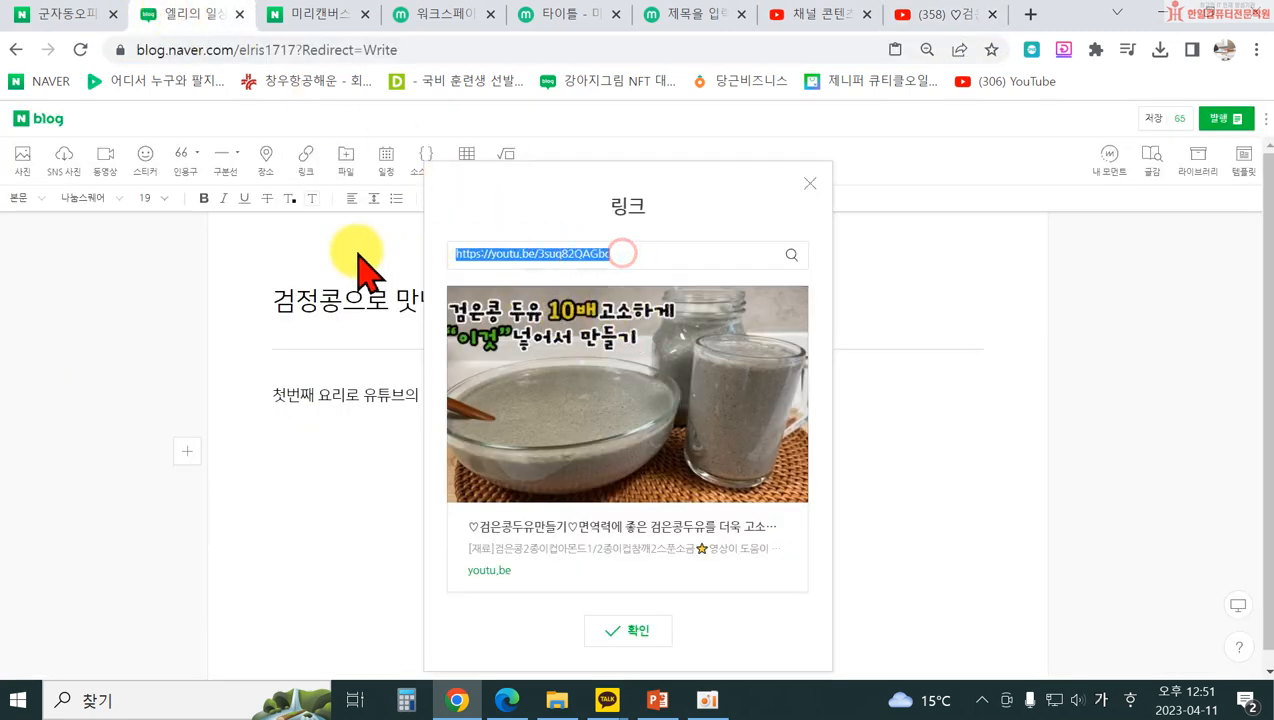
{"action": "key", "text": "ctrl+v"}
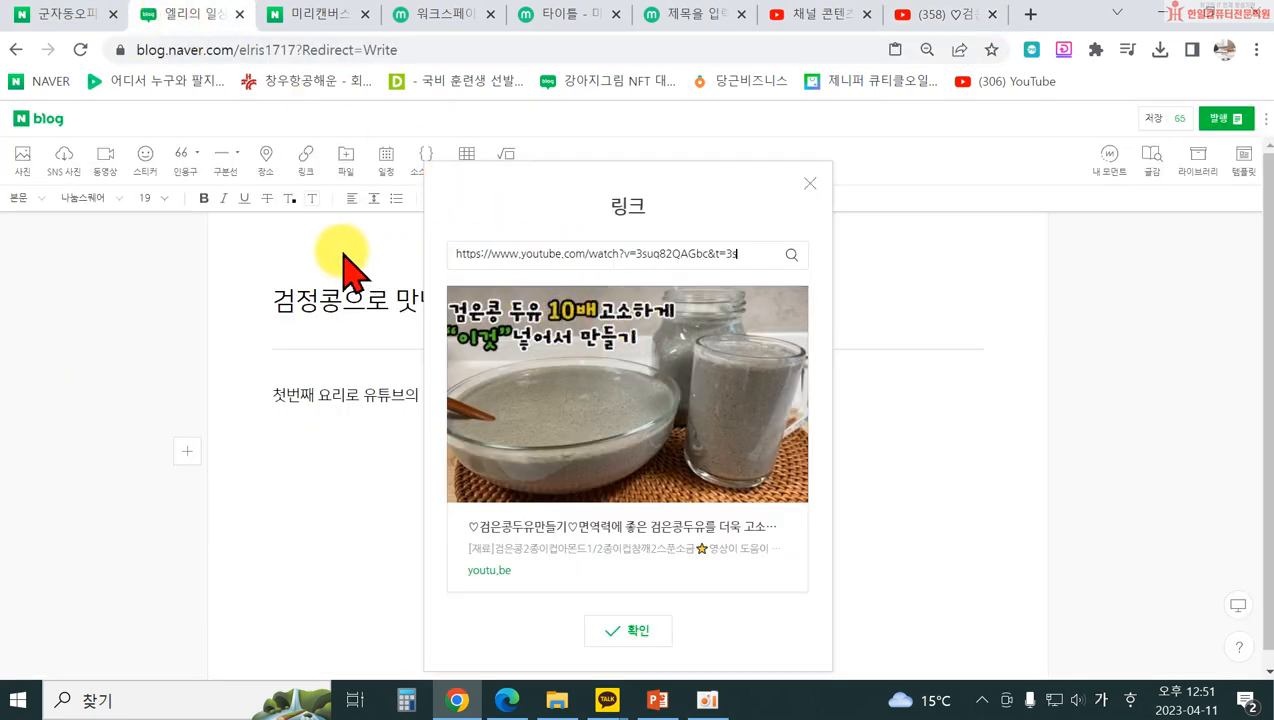
{"action": "left_click", "coordinate": [790, 255]}
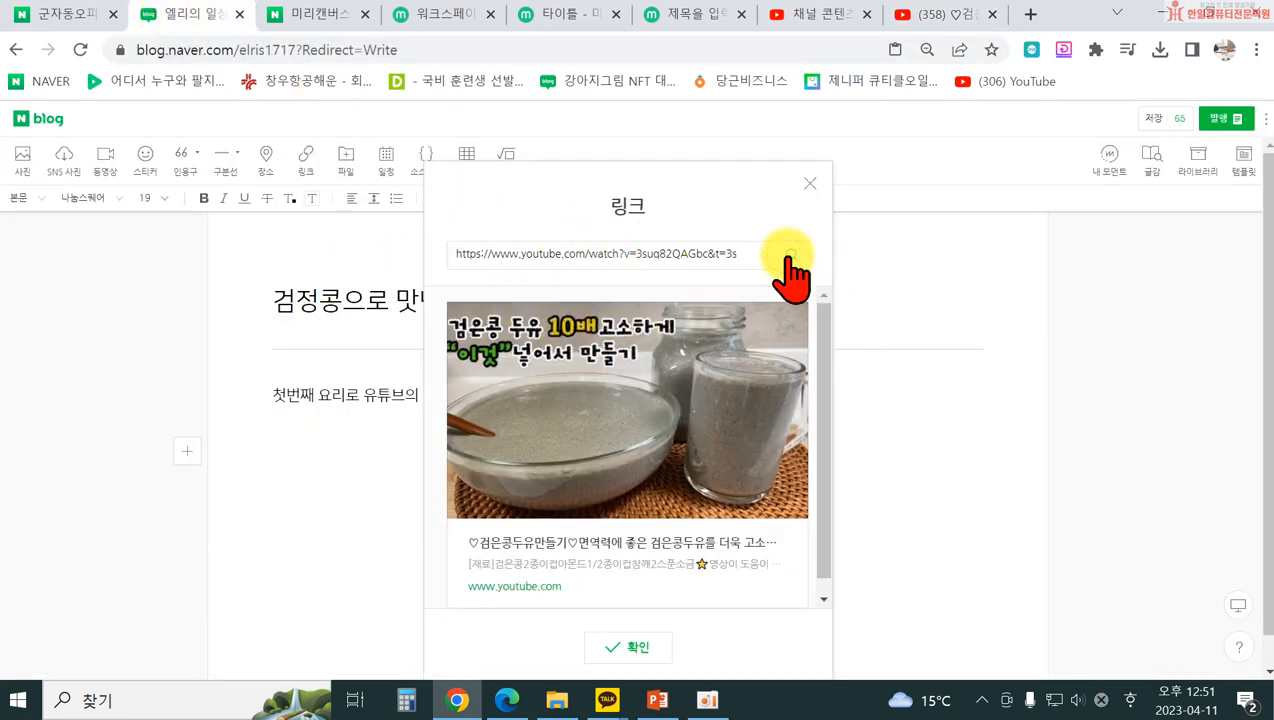
{"action": "left_click", "coordinate": [655, 648]}
{"action": "scroll", "coordinate": [757, 535], "scroll_direction": "down", "scroll_amount": 3}
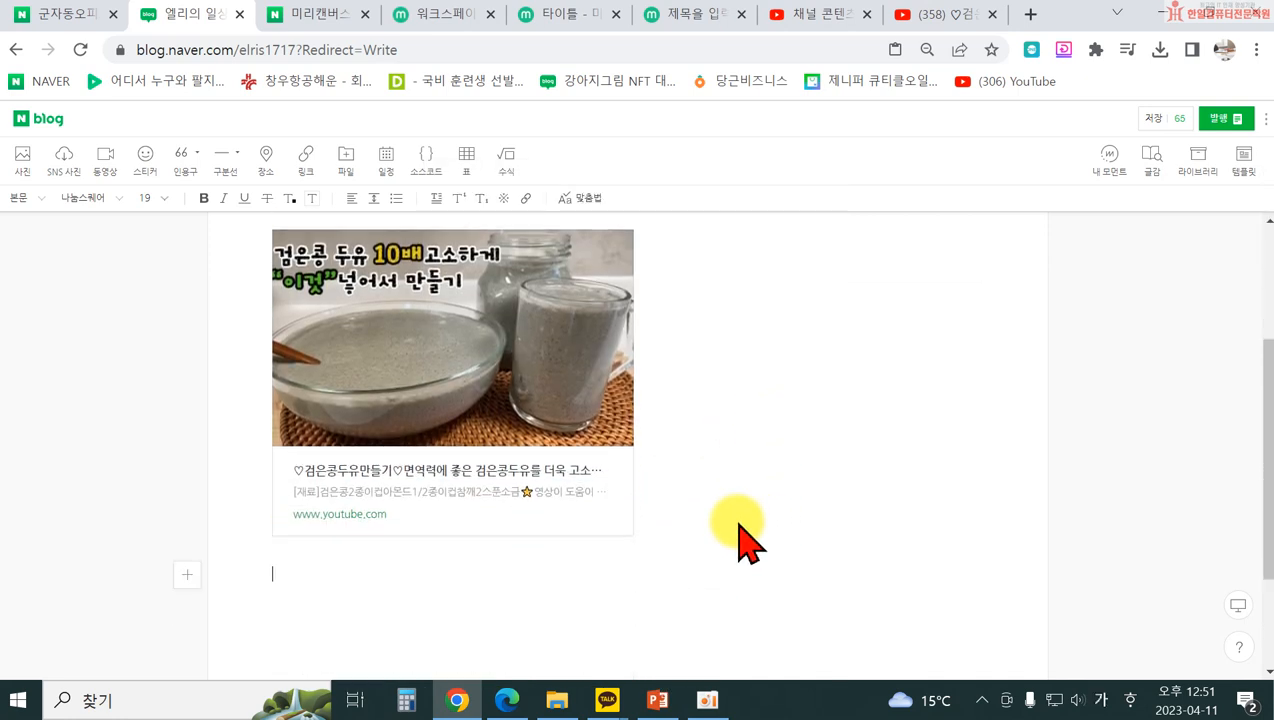
{"action": "scroll", "coordinate": [495, 487], "scroll_direction": "up", "scroll_amount": 3}
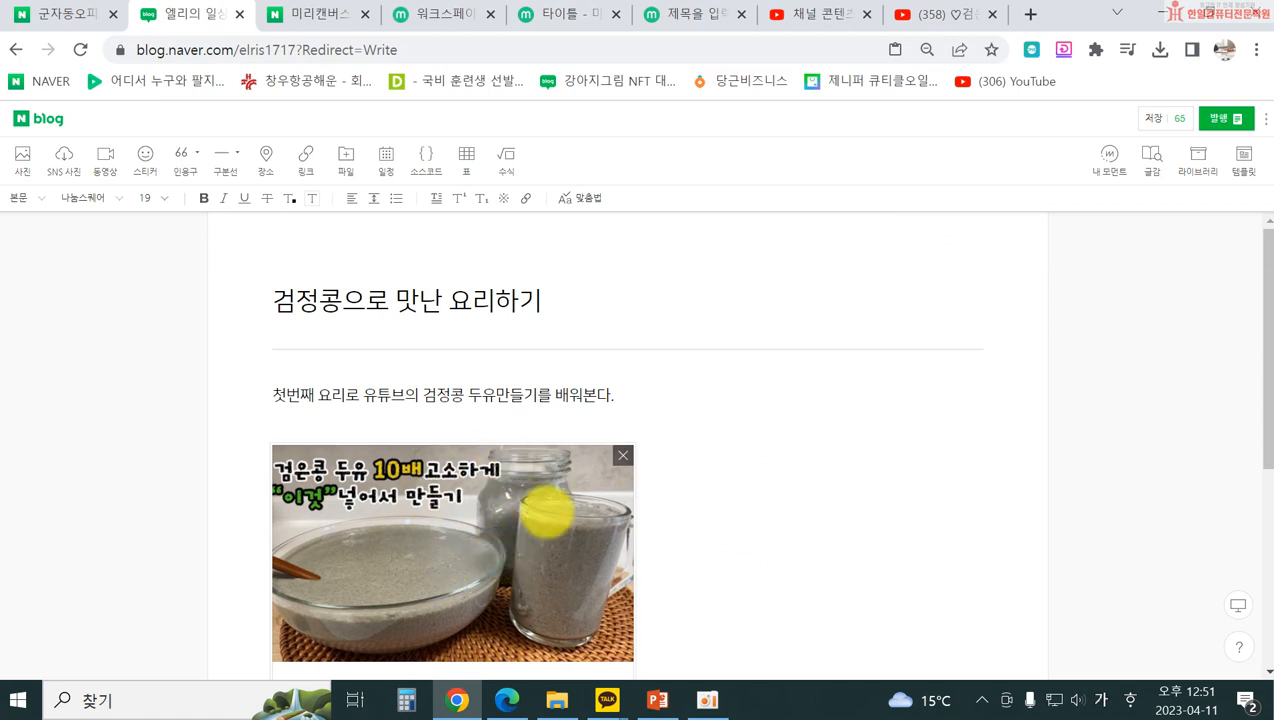
- Open the post's publish settings and set its category to 건강을 지켜요
{"action": "left_click", "coordinate": [1214, 120]}
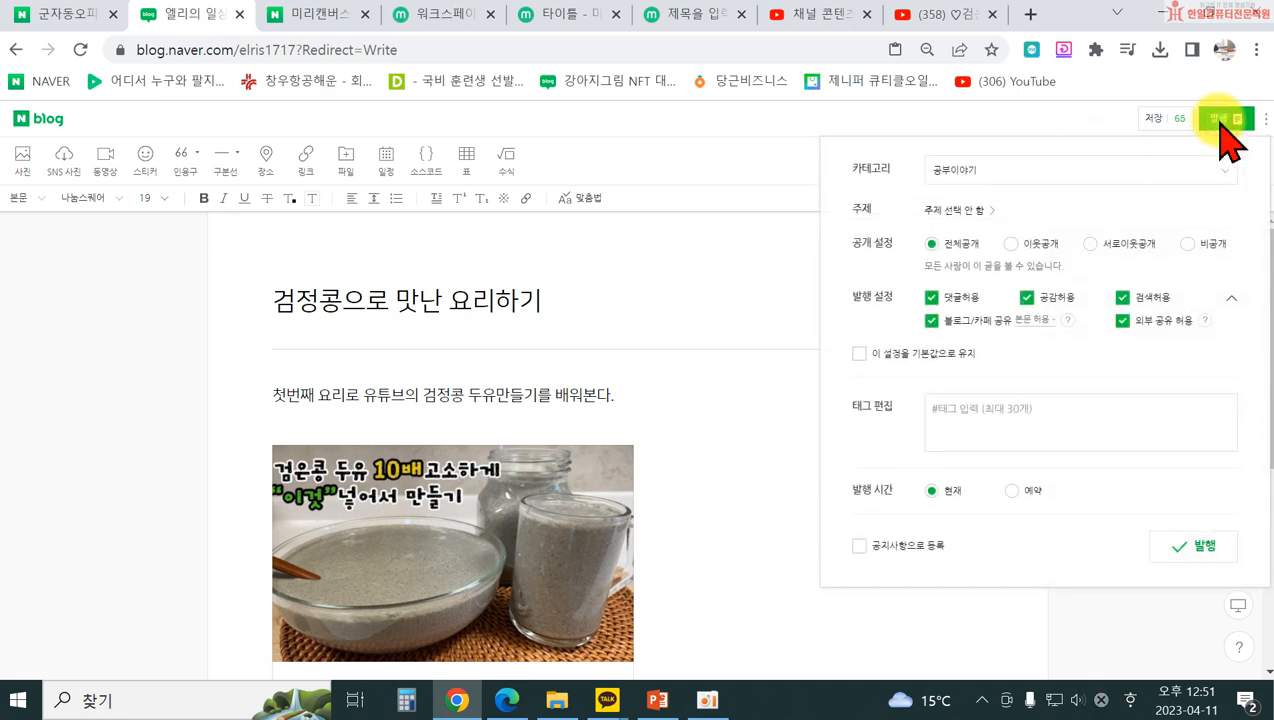
{"action": "left_click", "coordinate": [1040, 172]}
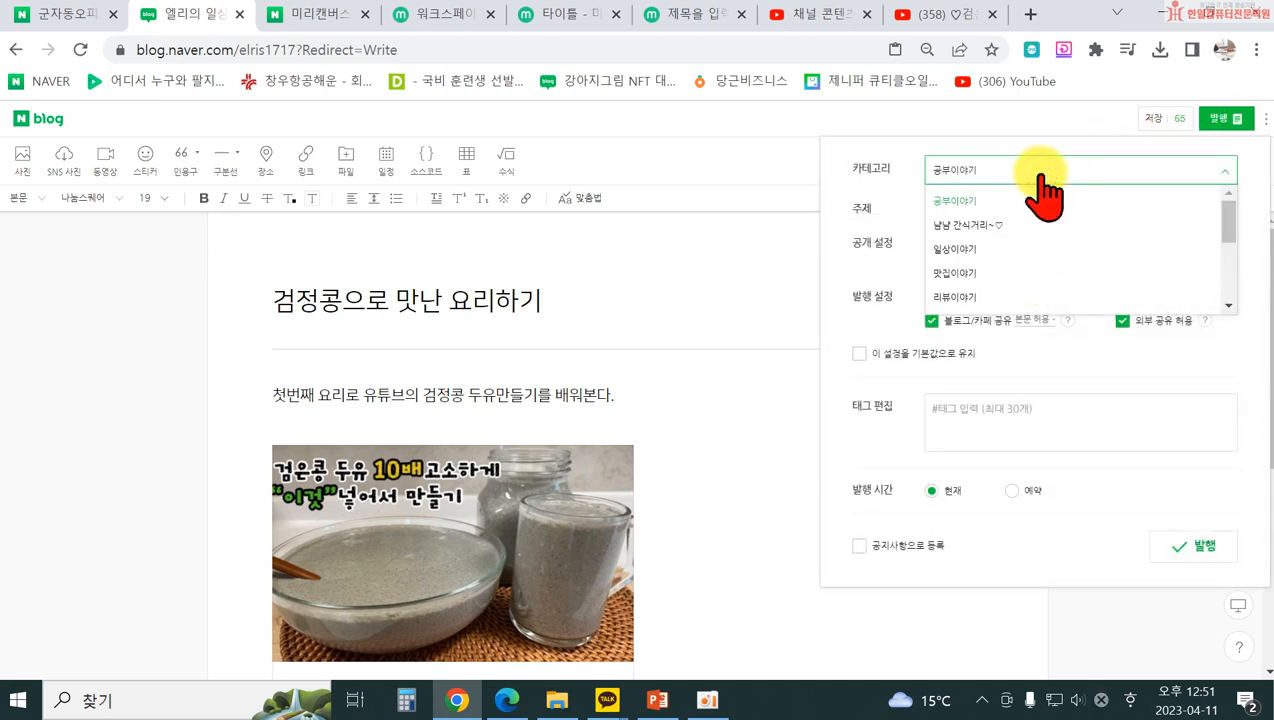
{"action": "scroll", "coordinate": [1089, 278], "scroll_direction": "down", "scroll_amount": 3}
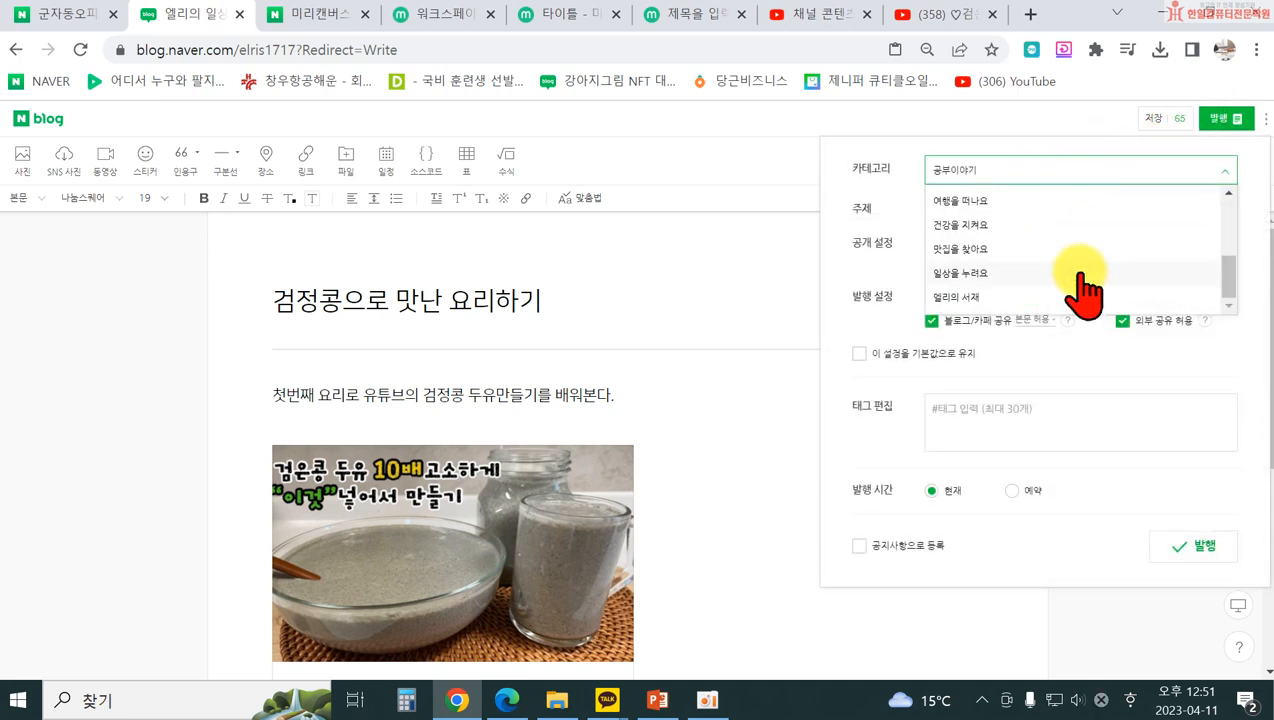
{"action": "left_click", "coordinate": [1000, 228]}
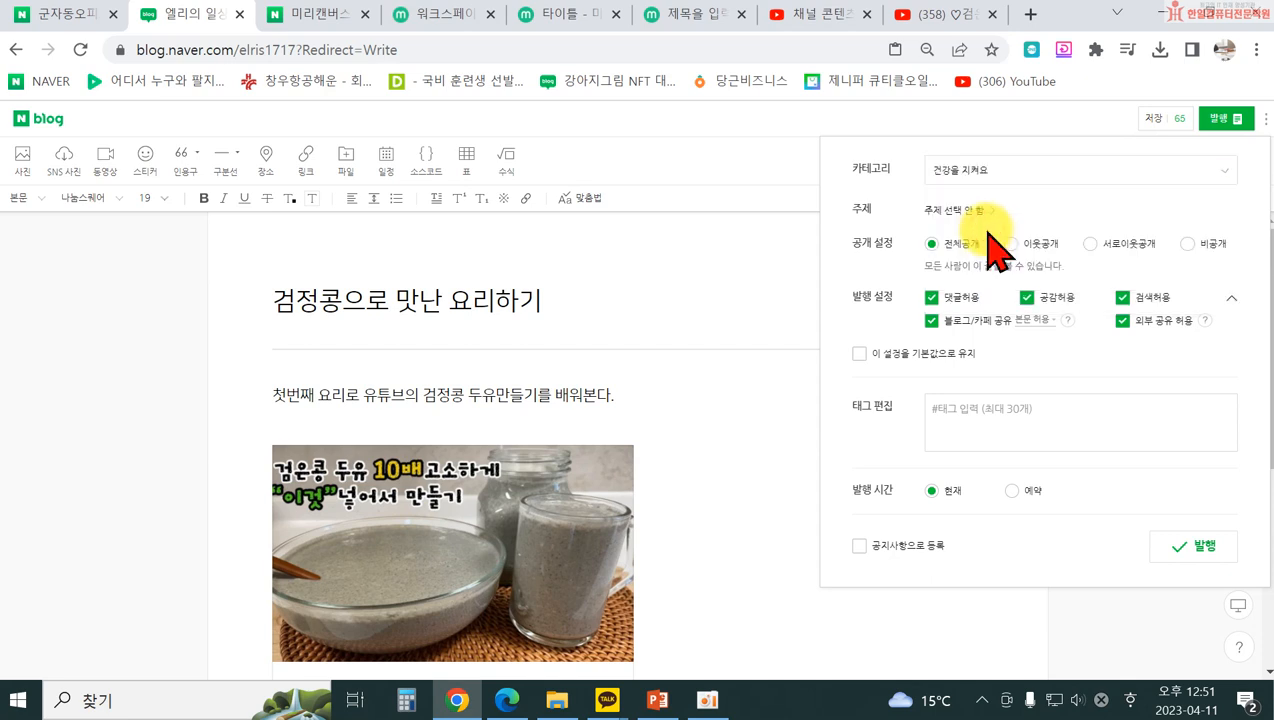
- Add the tags 검정콩, 건강, 검정콩요리 and 검정콩두유, and publish the post
{"action": "left_click", "coordinate": [964, 405]}
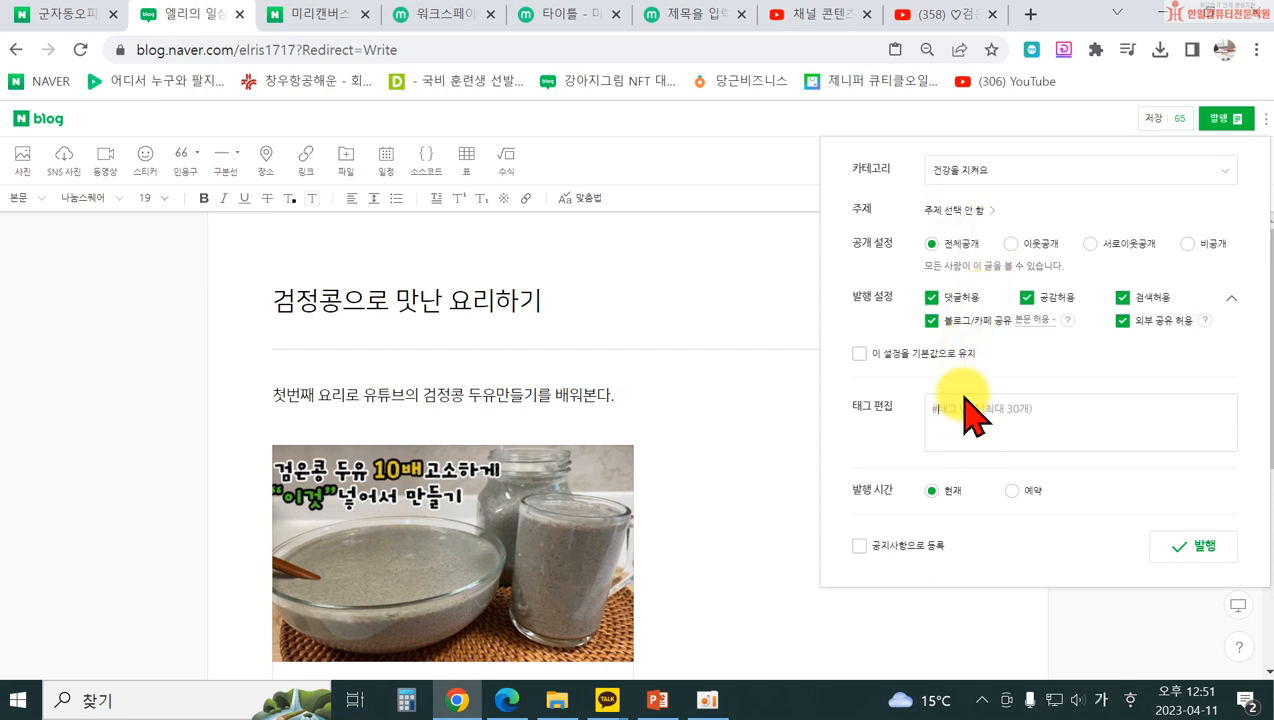
{"action": "type", "text": "검정콩"}
{"action": "key", "text": "space"}
{"action": "type", "text": "건강"}
{"action": "key", "text": "space"}
{"action": "type", "text": "검치콩요리"}
{"action": "key", "text": "space"}
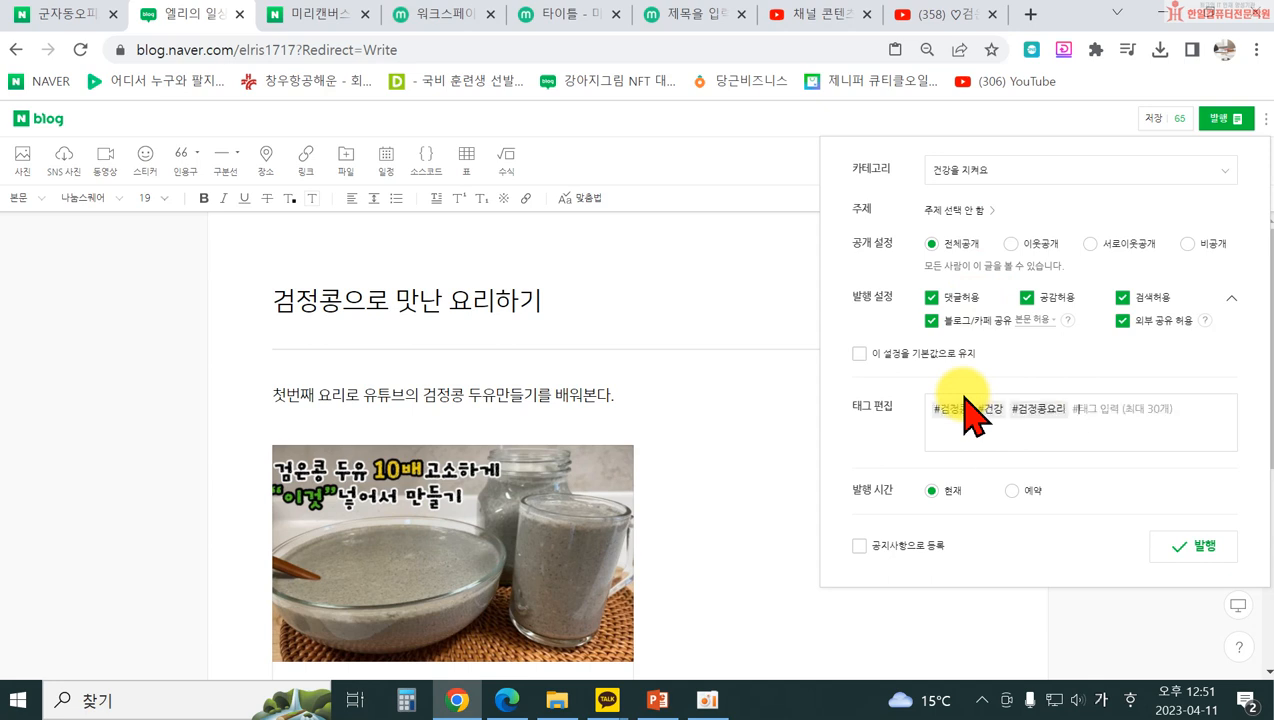
{"action": "type", "text": "검정콩두유"}
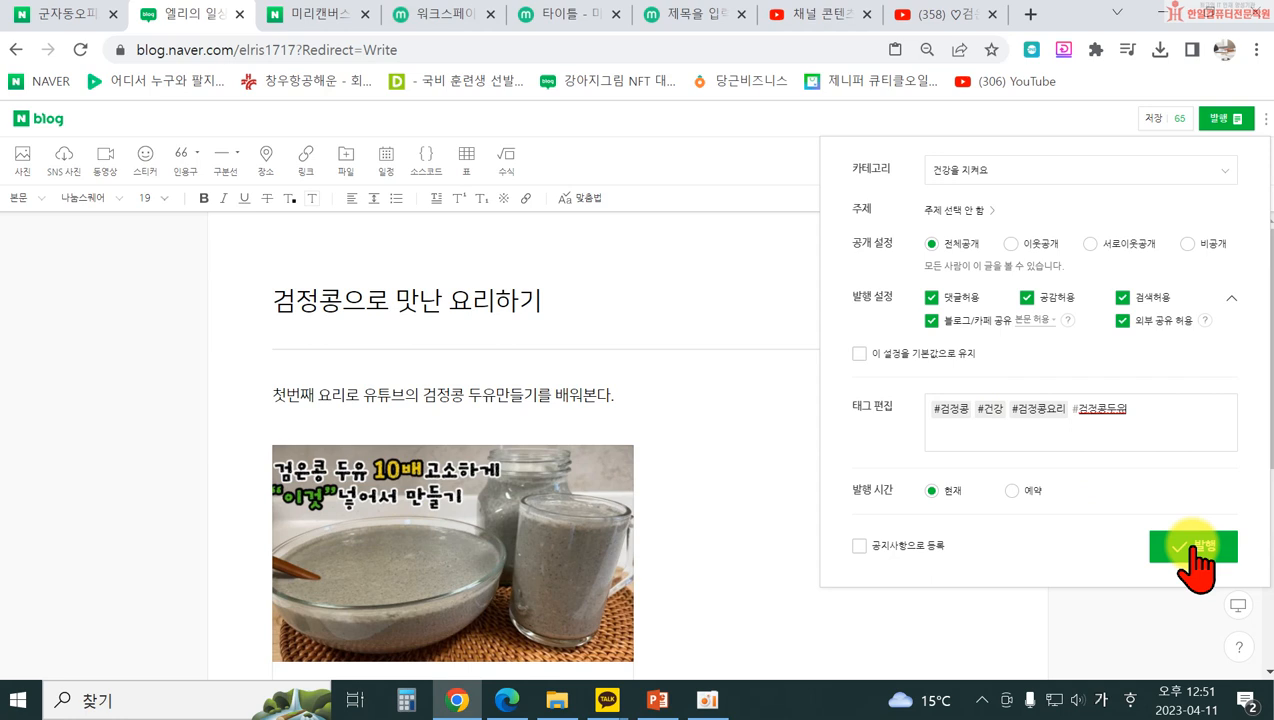
{"action": "left_click", "coordinate": [1224, 413]}
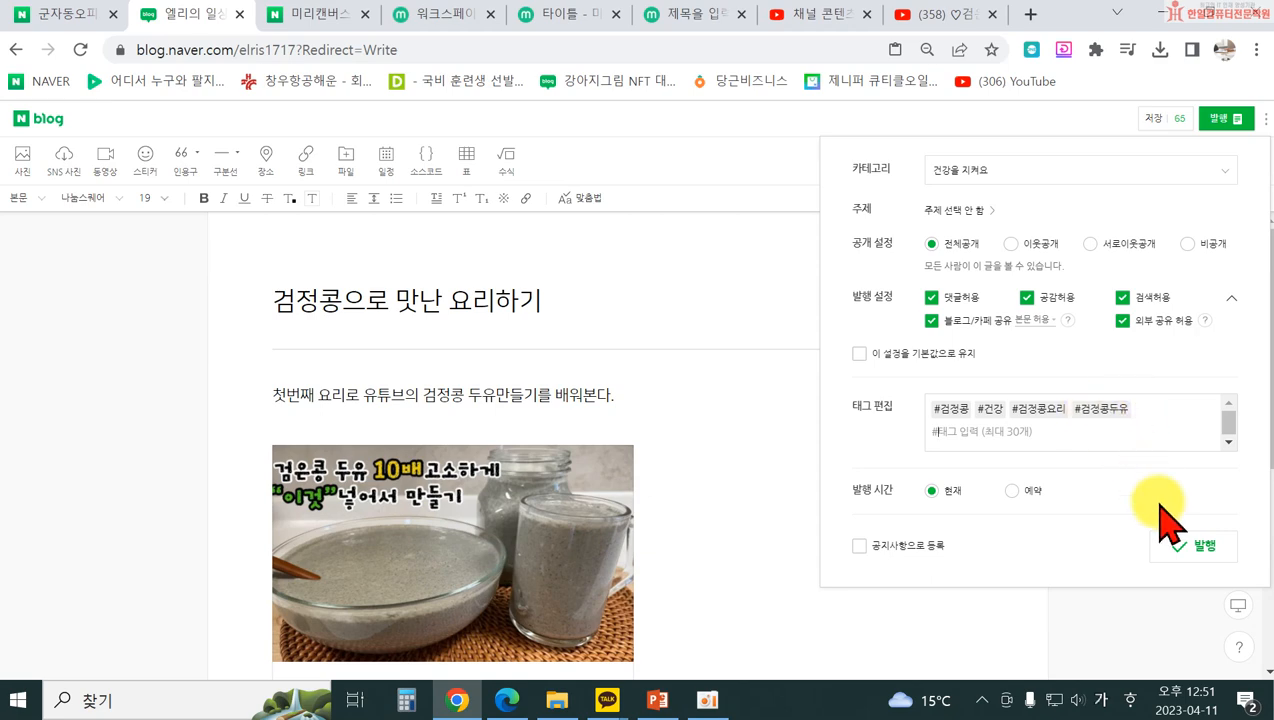
{"action": "left_click", "coordinate": [1183, 571]}
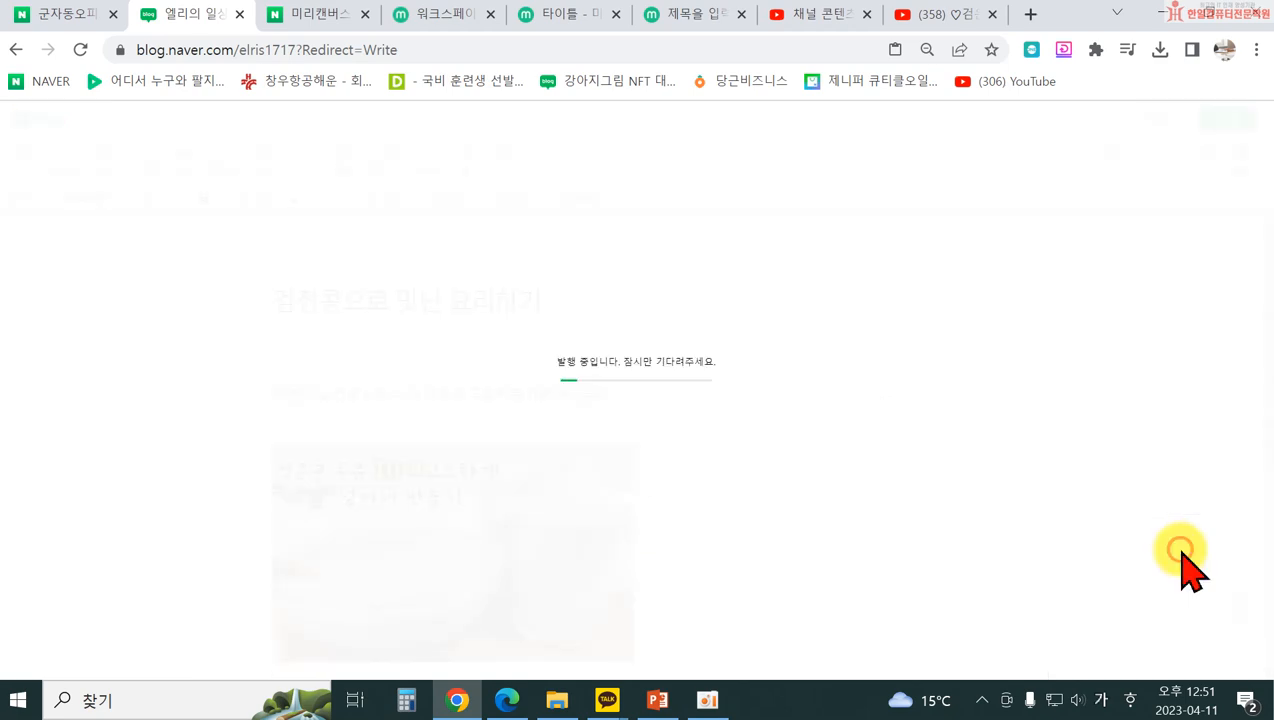
- Test playback of the video card in the published post
{"action": "scroll", "coordinate": [916, 512], "scroll_direction": "down", "scroll_amount": 2}
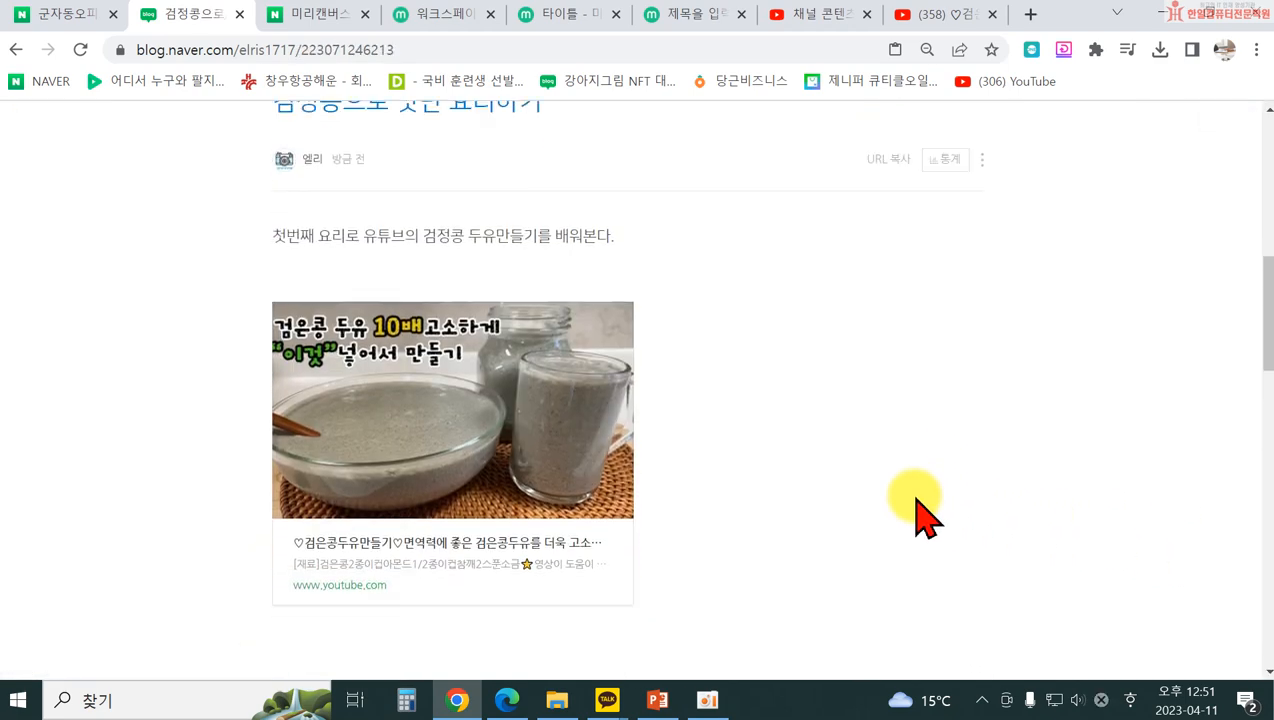
{"action": "left_click", "coordinate": [411, 372]}
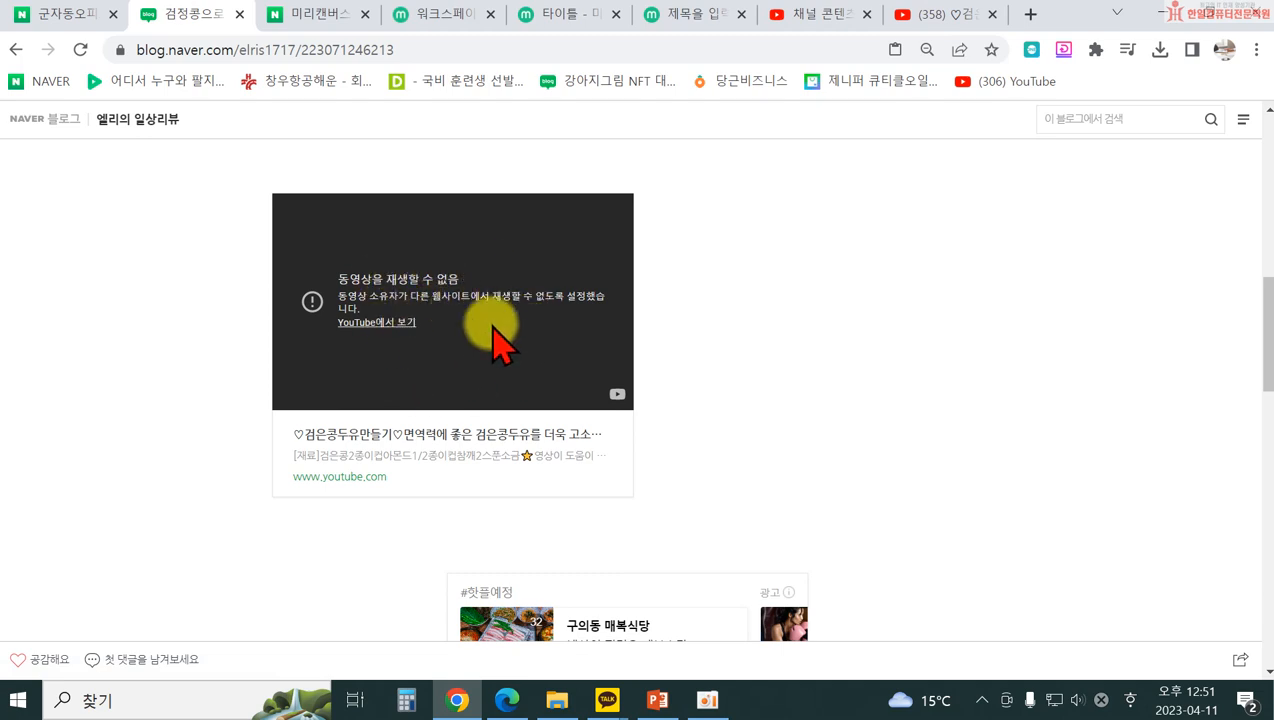
{"action": "scroll", "coordinate": [625, 388], "scroll_direction": "up", "scroll_amount": 3}
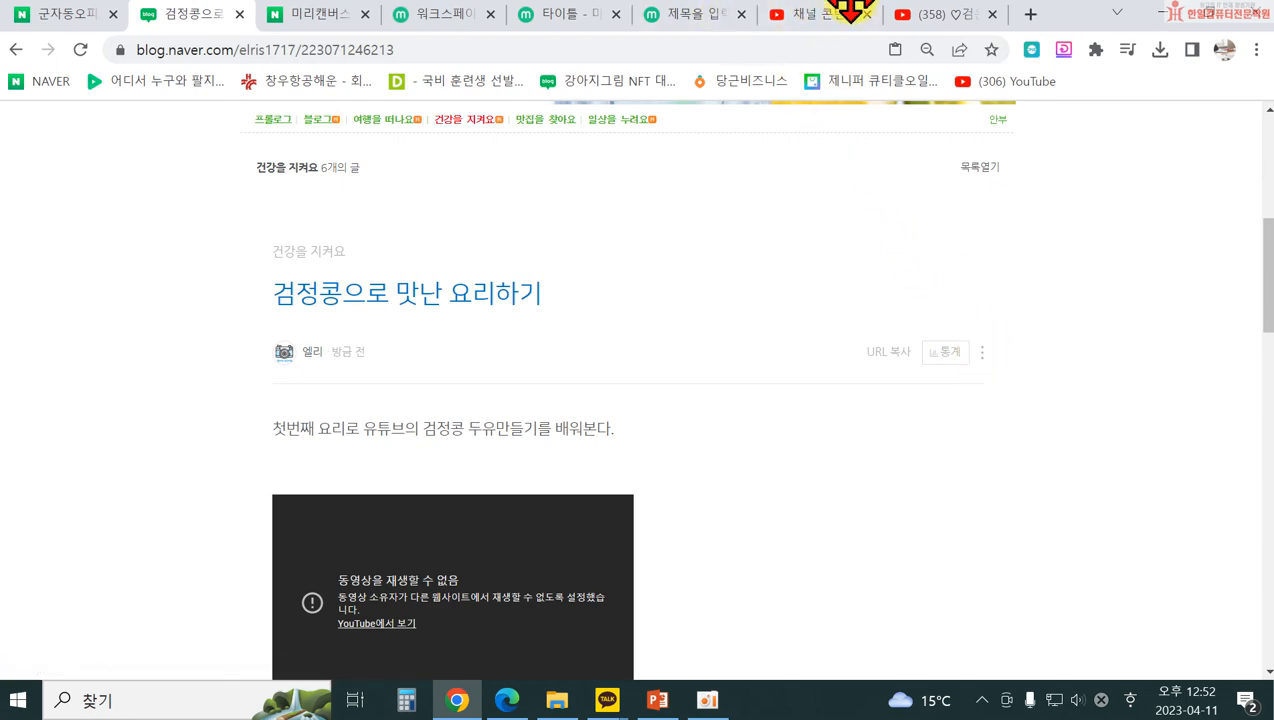
- Return to the YouTube results for 검정콩요리, open JUNTV's black bean soy milk video, skip the ad and pause it
{"action": "left_click", "coordinate": [830, 16]}
{"action": "left_click", "coordinate": [940, 15]}
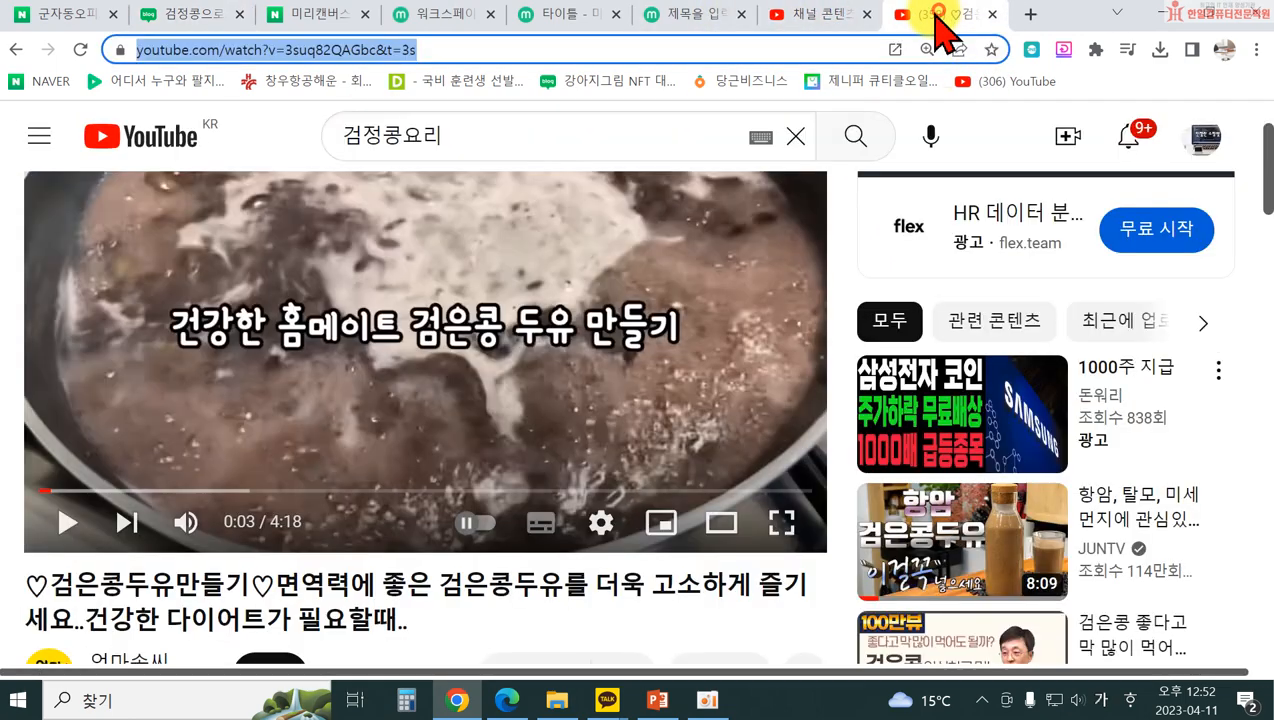
{"action": "left_click", "coordinate": [20, 50]}
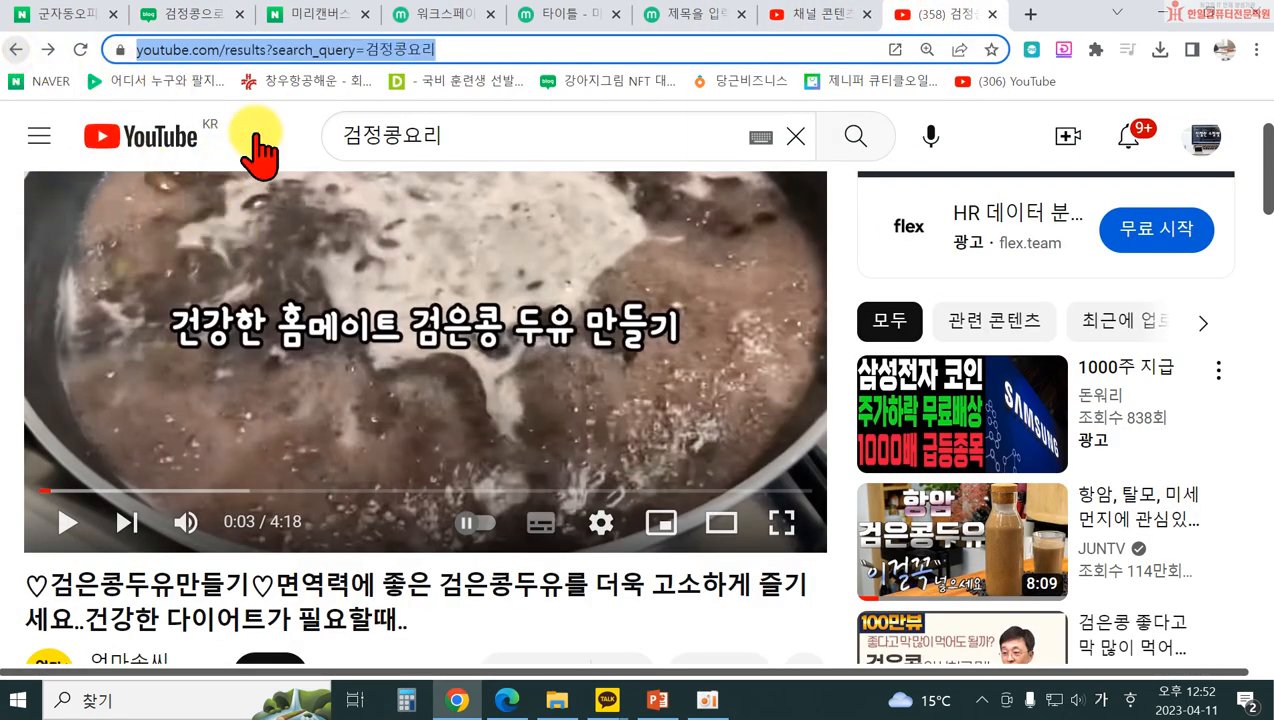
{"action": "scroll", "coordinate": [500, 380], "scroll_direction": "down", "scroll_amount": 3}
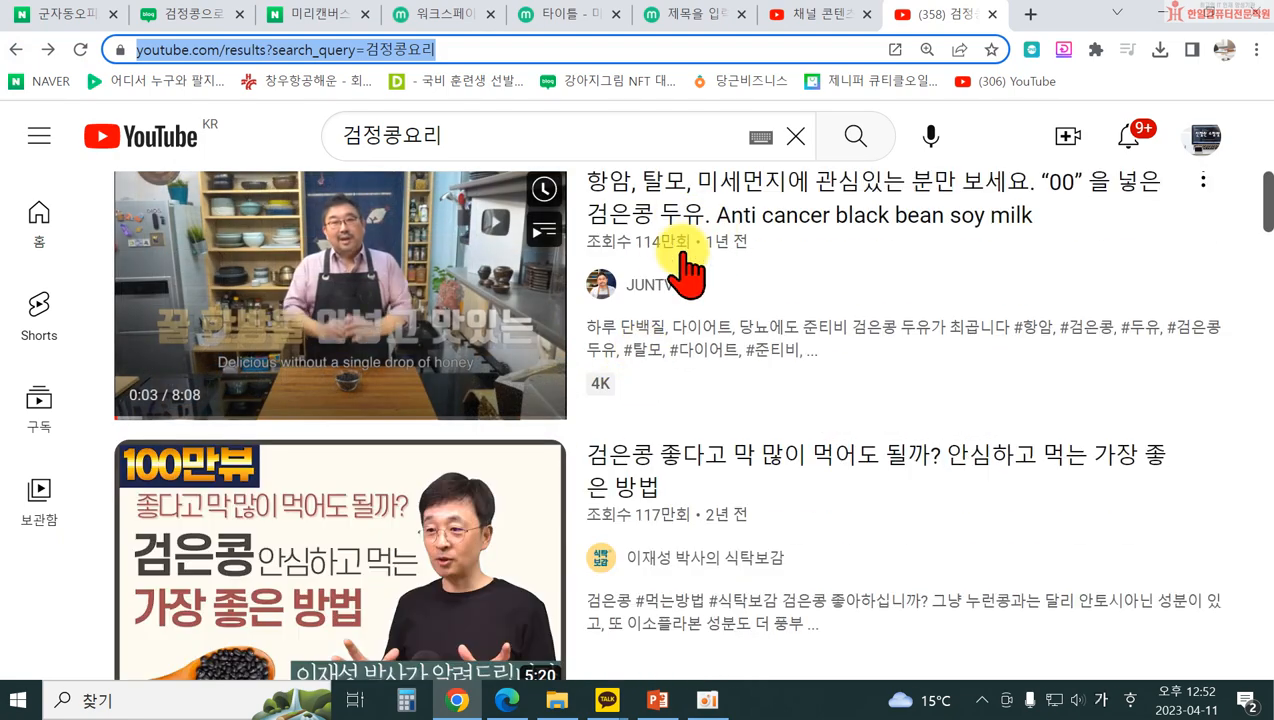
{"action": "left_click", "coordinate": [668, 205]}
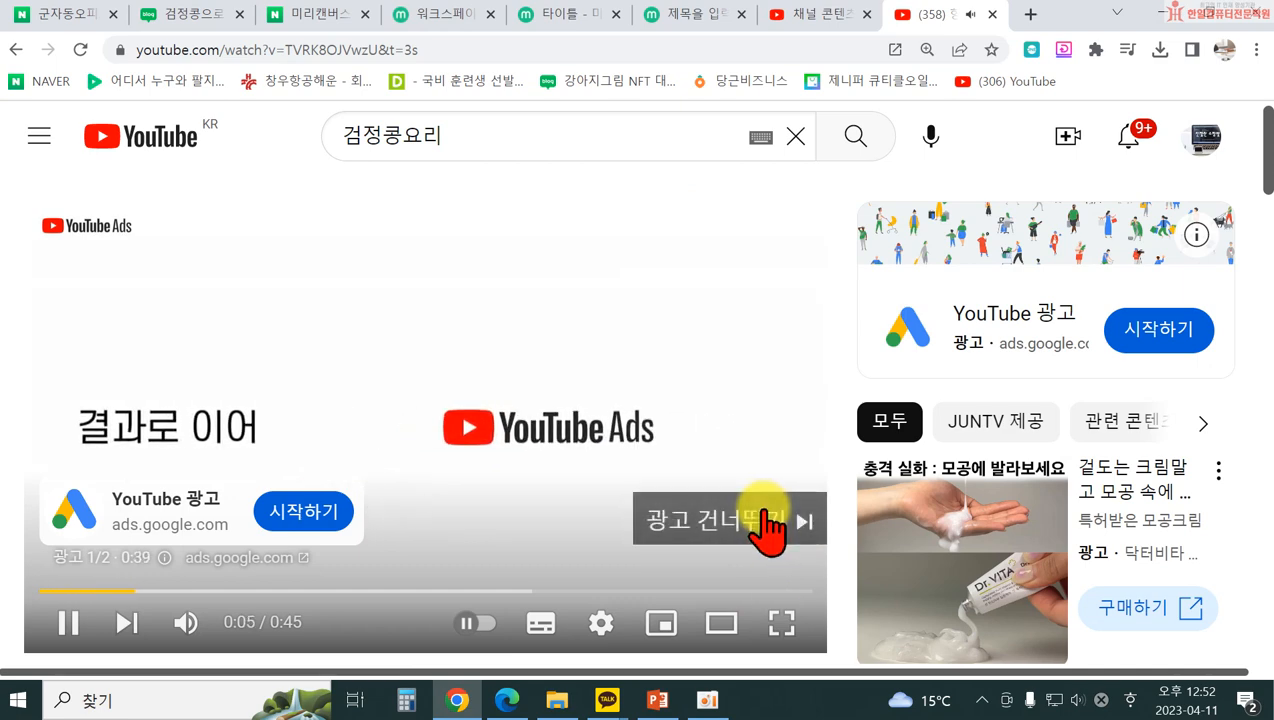
{"action": "left_click", "coordinate": [762, 526]}
{"action": "left_click", "coordinate": [70, 622]}
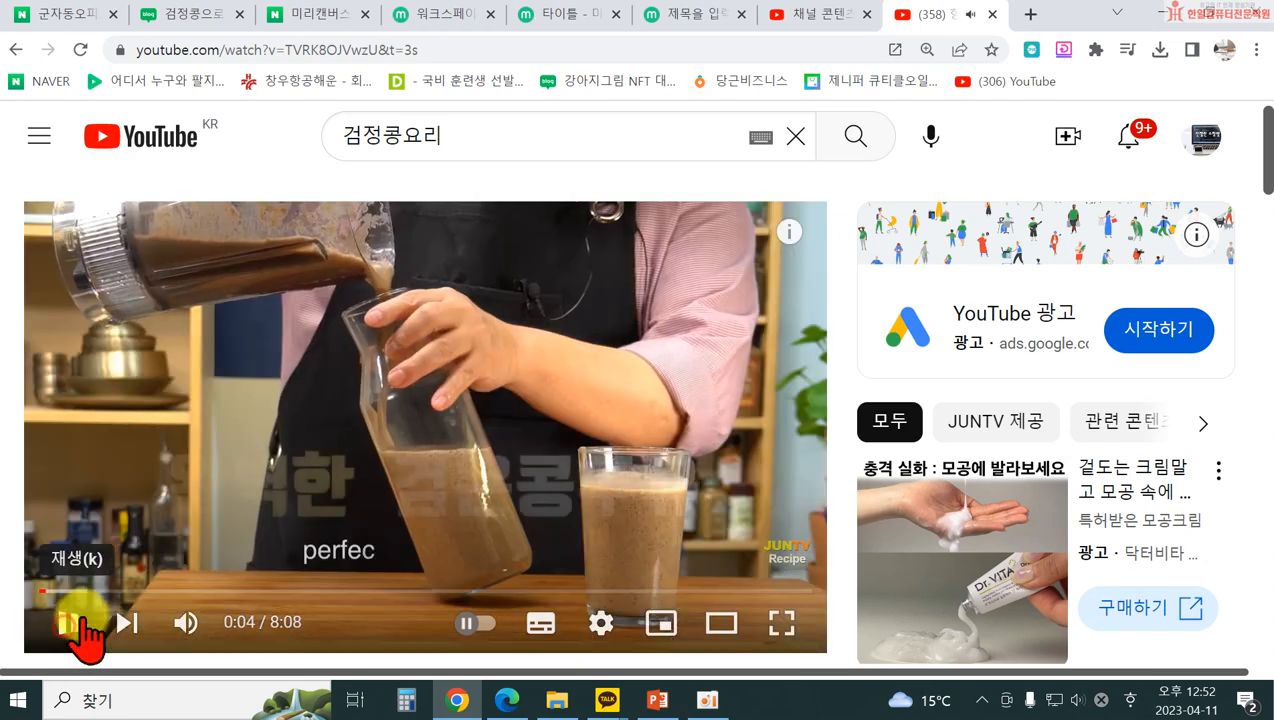
- Copy the share link of the JUNTV black bean soy milk video and close the share dialog
{"action": "scroll", "coordinate": [428, 390], "scroll_direction": "down", "scroll_amount": 3}
{"action": "scroll", "coordinate": [428, 390], "scroll_direction": "down", "scroll_amount": 1}
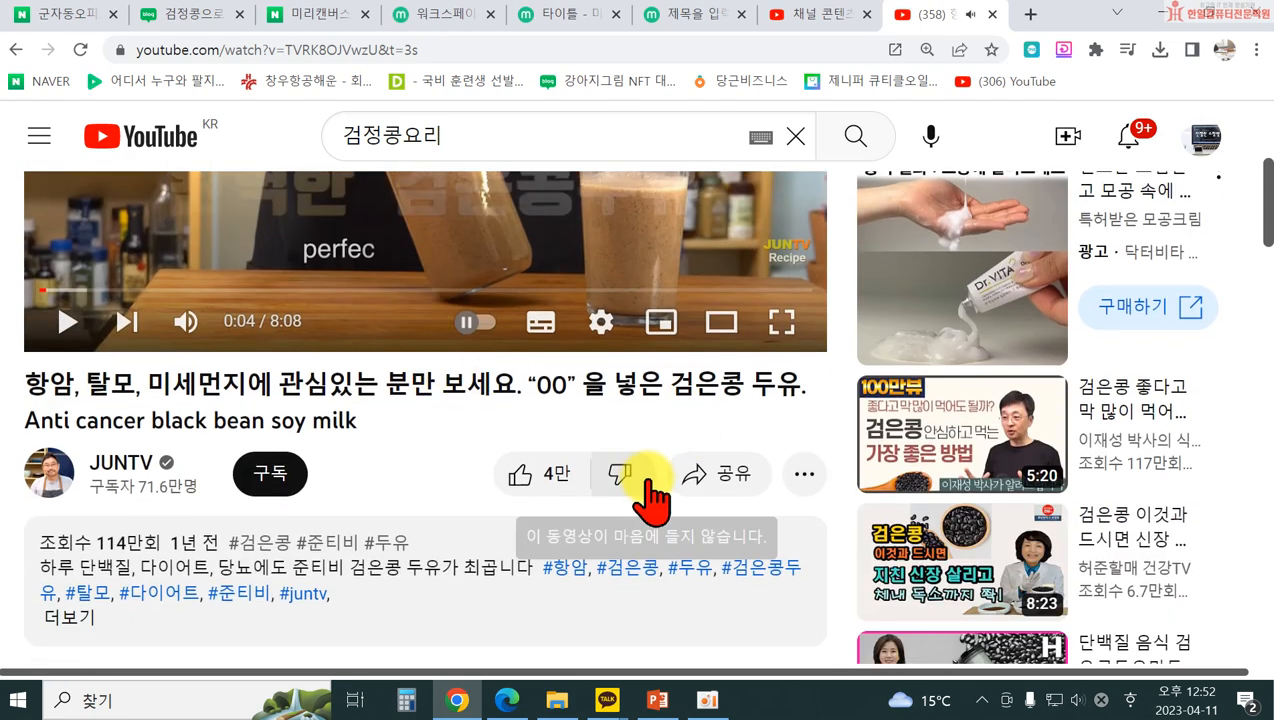
{"action": "left_click", "coordinate": [705, 478]}
{"action": "left_click", "coordinate": [883, 562]}
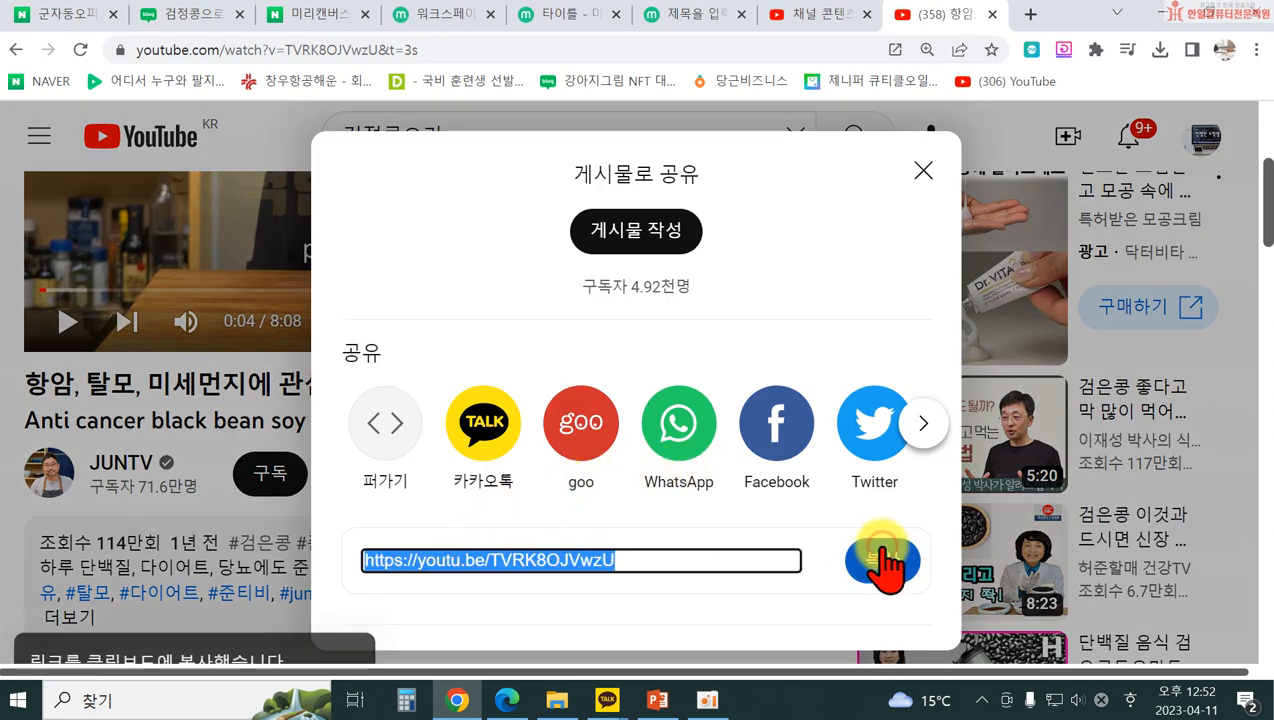
{"action": "left_click", "coordinate": [923, 172]}
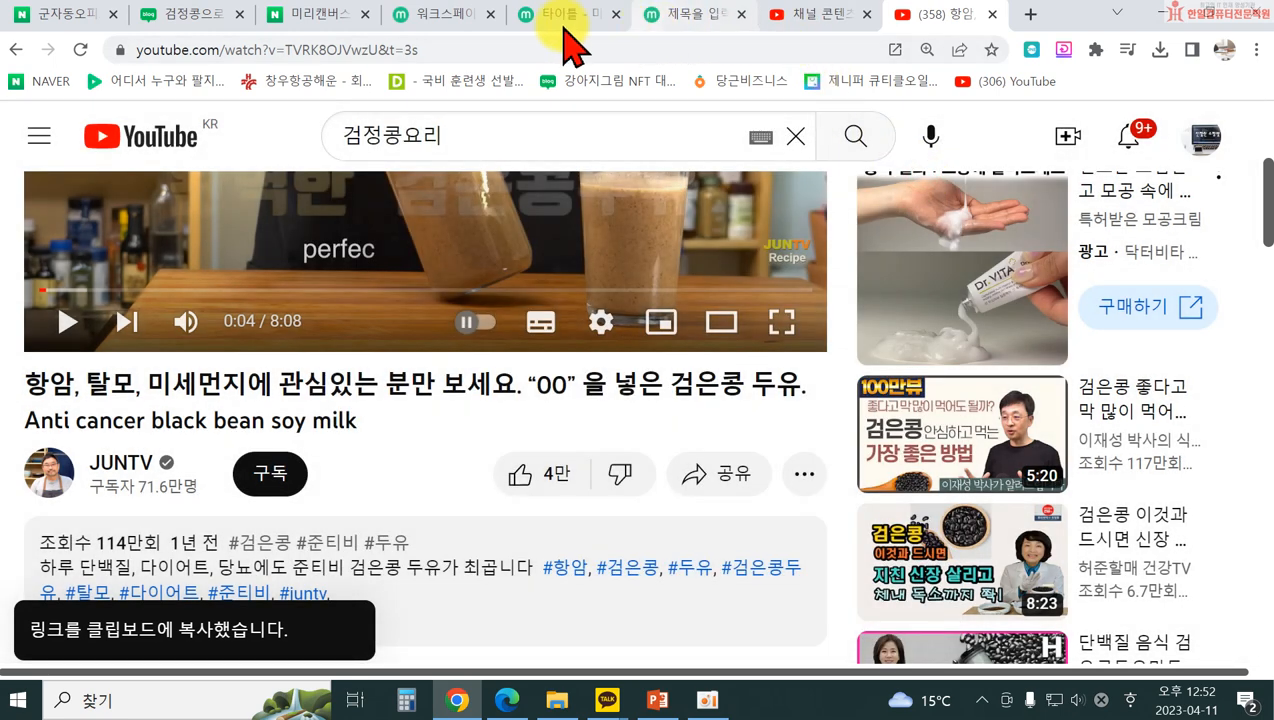
- Open the published Naver blog post for editing and delete its existing YouTube link card
{"action": "left_click", "coordinate": [185, 16]}
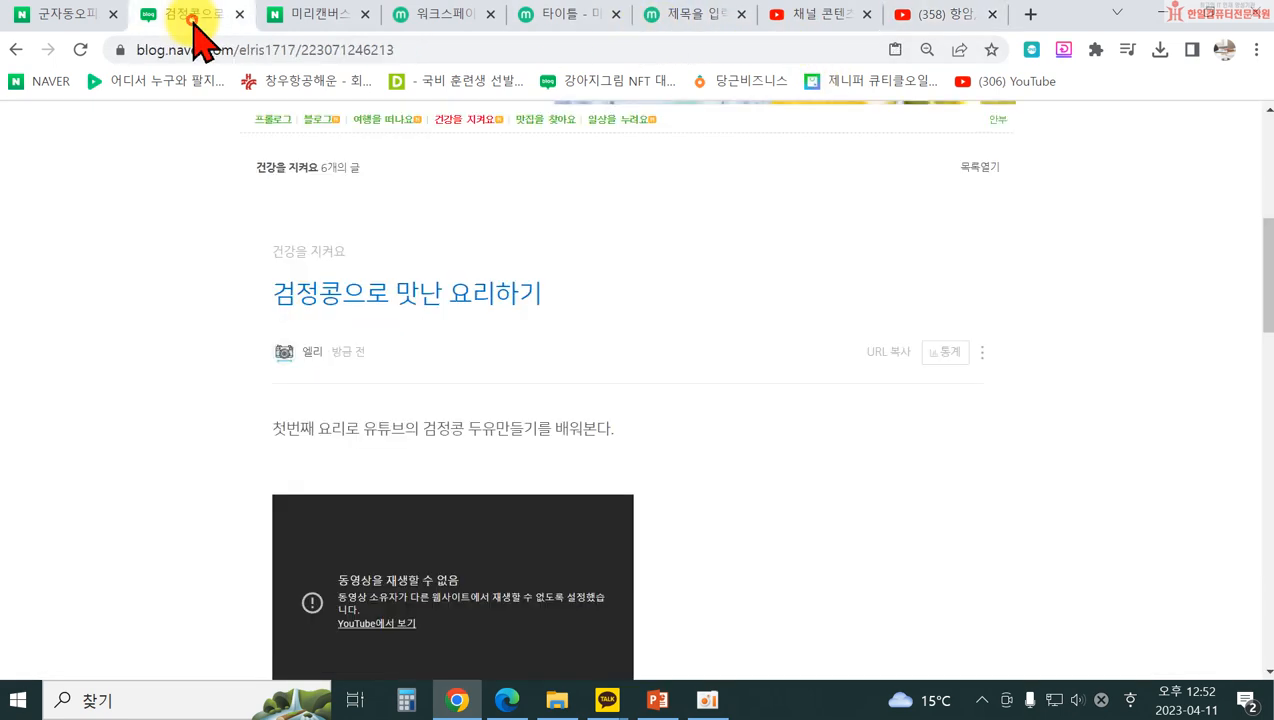
{"action": "left_click", "coordinate": [982, 353]}
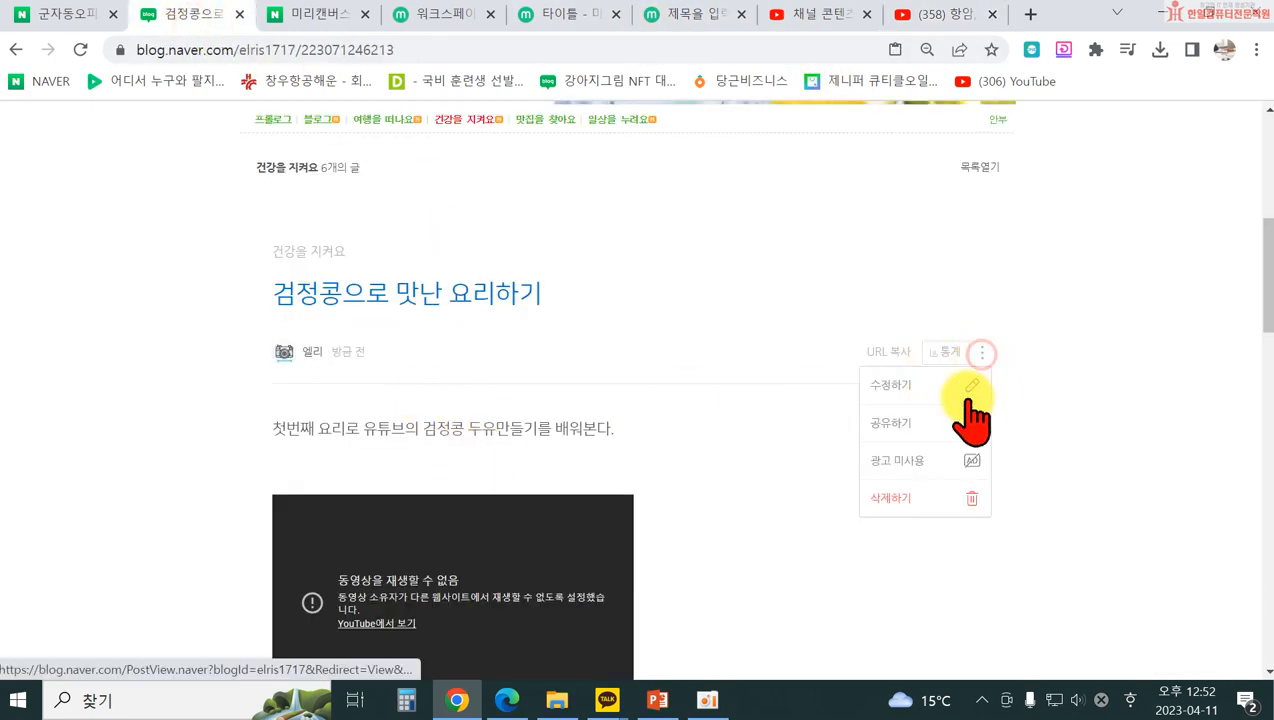
{"action": "left_click", "coordinate": [890, 385]}
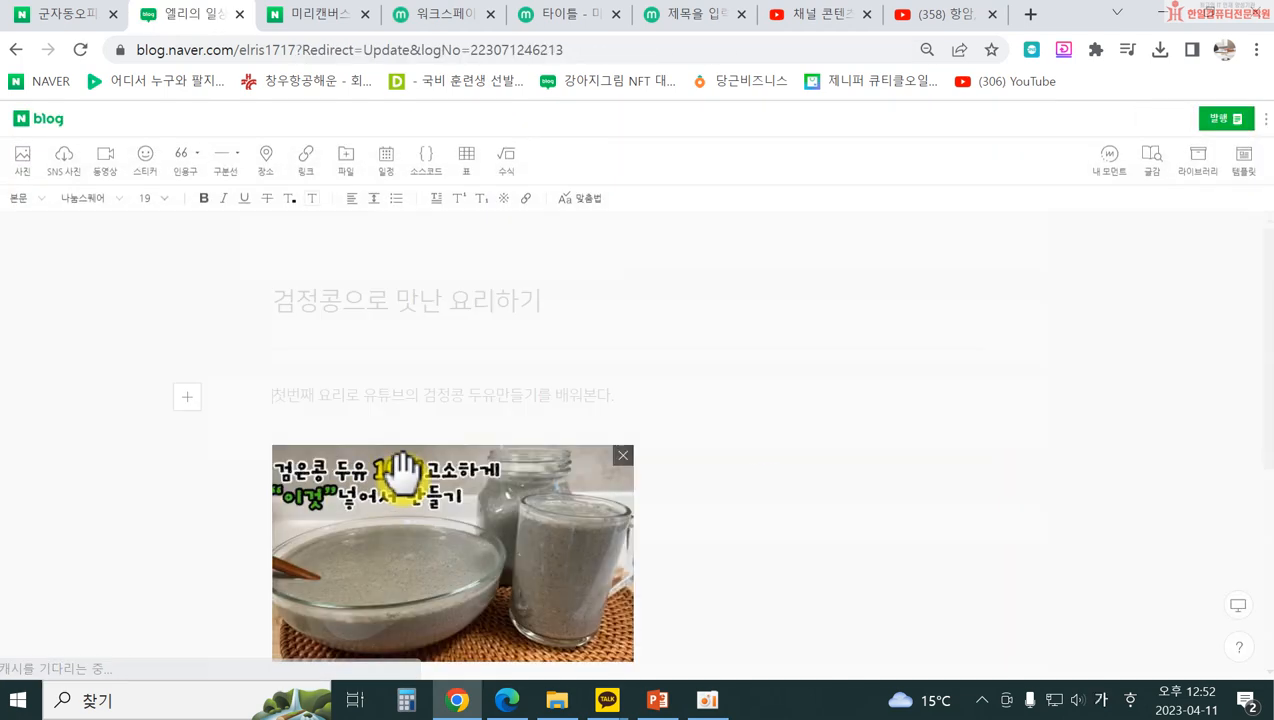
{"action": "left_click", "coordinate": [282, 468]}
{"action": "key", "text": "Delete"}
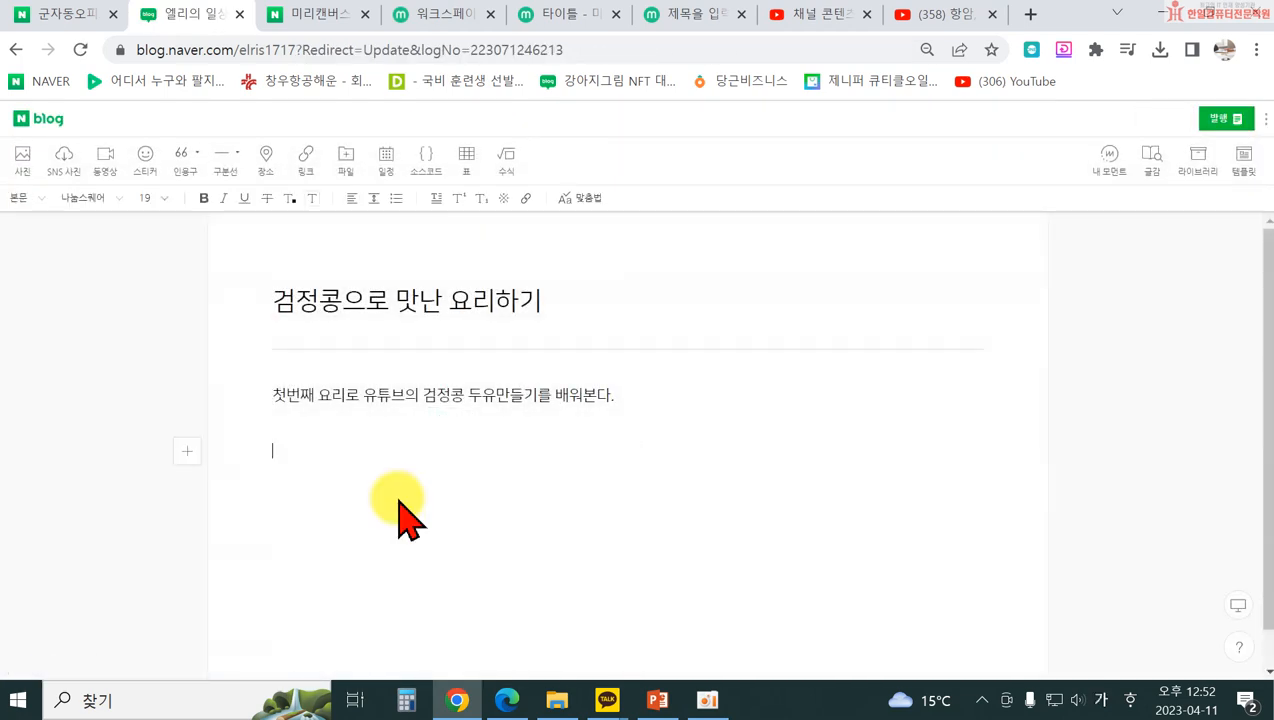
{"action": "left_click", "coordinate": [304, 160]}
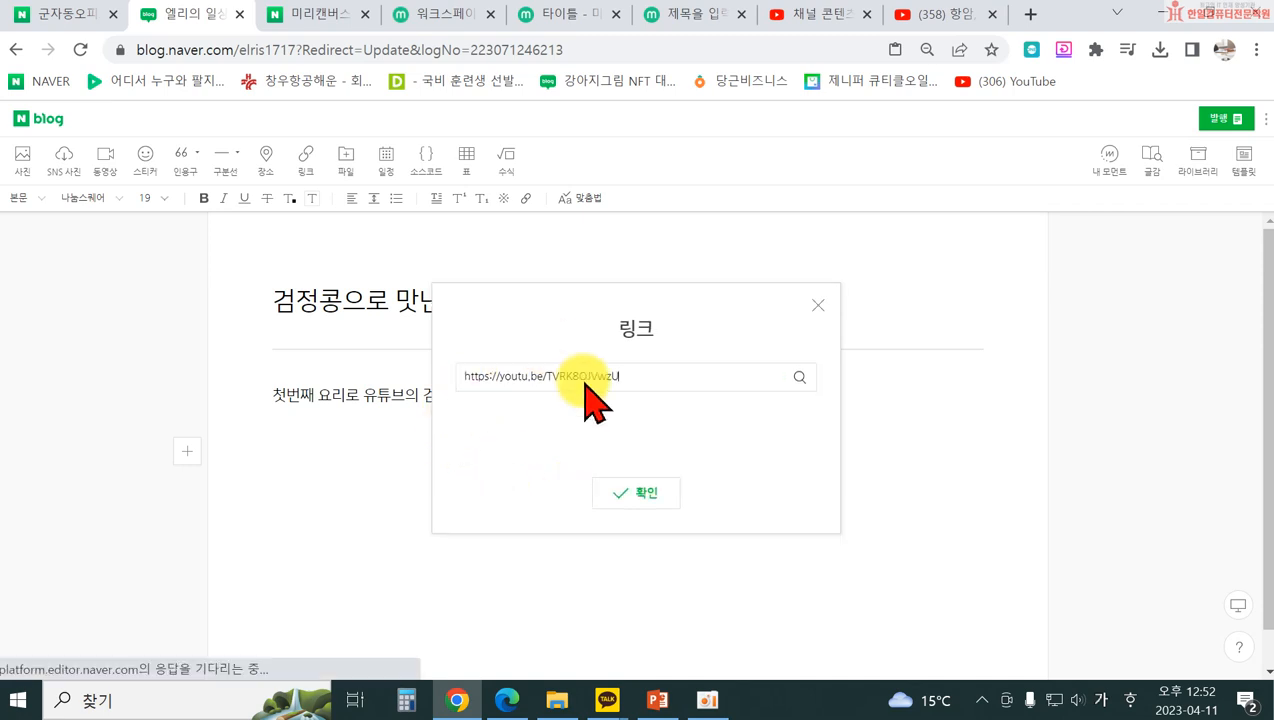
{"action": "left_click", "coordinate": [648, 562]}
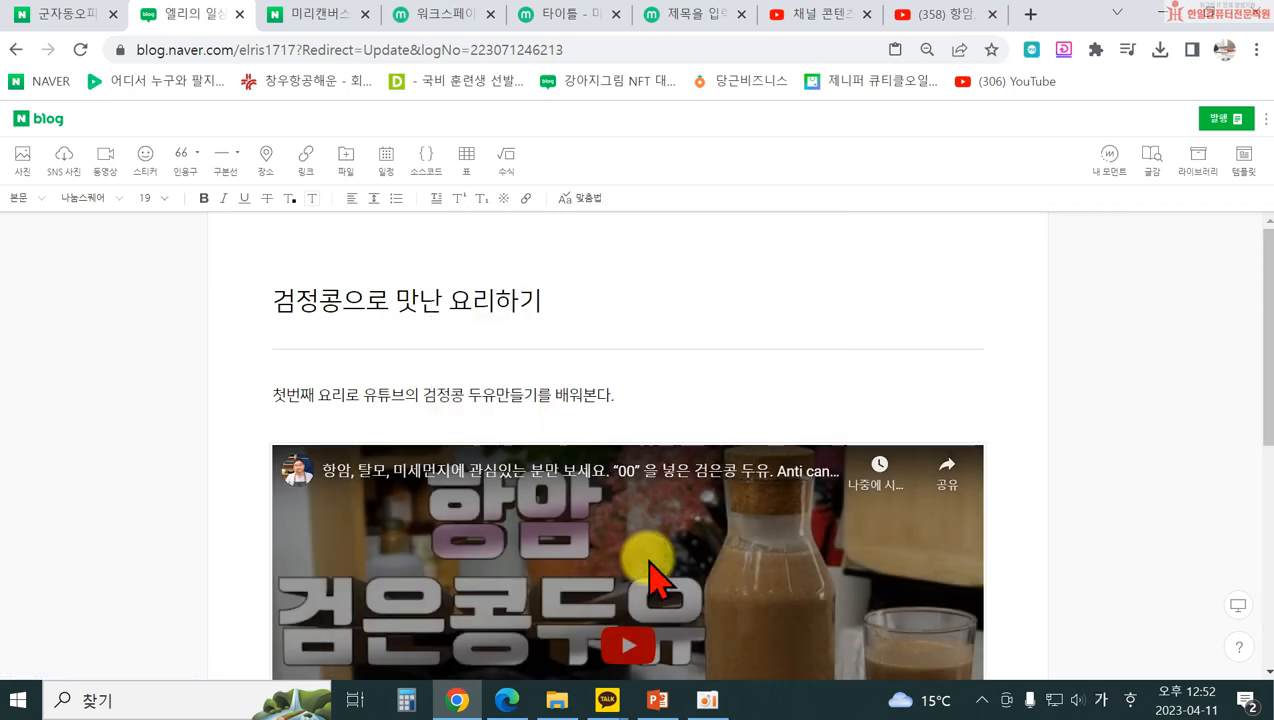
{"action": "left_click", "coordinate": [1223, 119]}
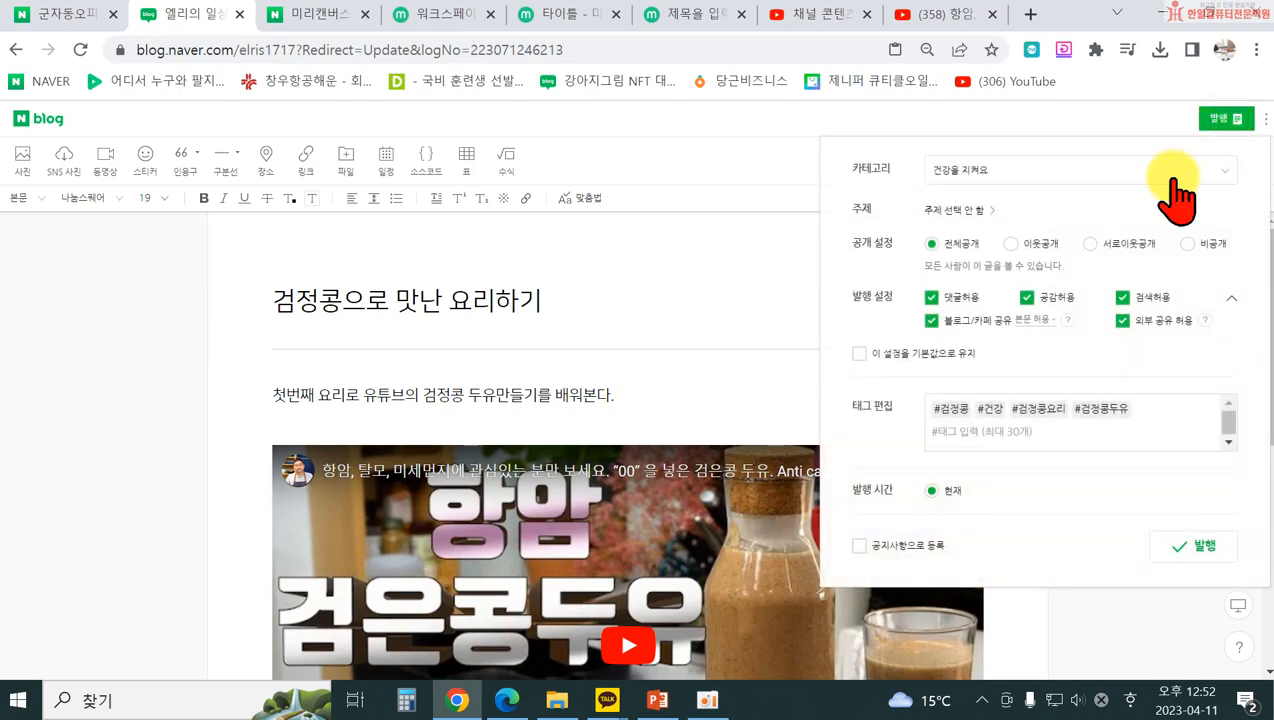
{"action": "left_click", "coordinate": [1192, 545]}
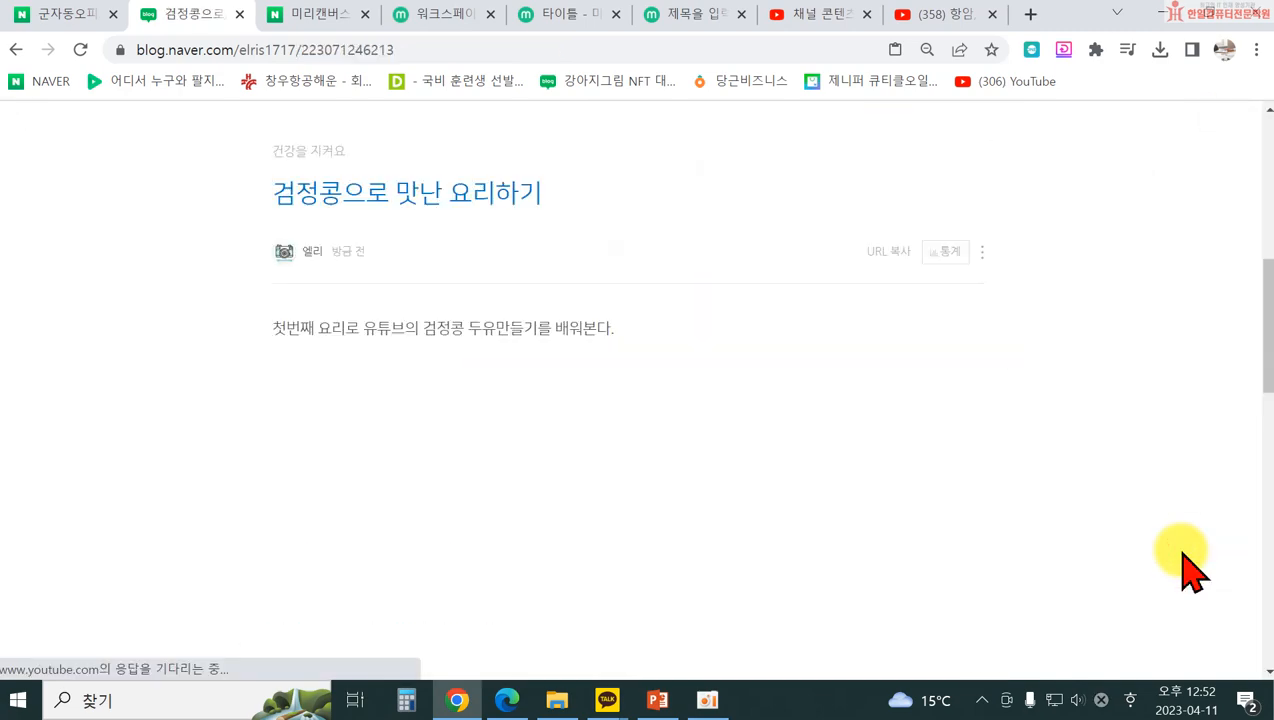
- Test playback of the embedded JUNTV video in the republished post, pause it and return to the post's title
{"action": "scroll", "coordinate": [753, 426], "scroll_direction": "down", "scroll_amount": 3}
{"action": "left_click", "coordinate": [614, 298]}
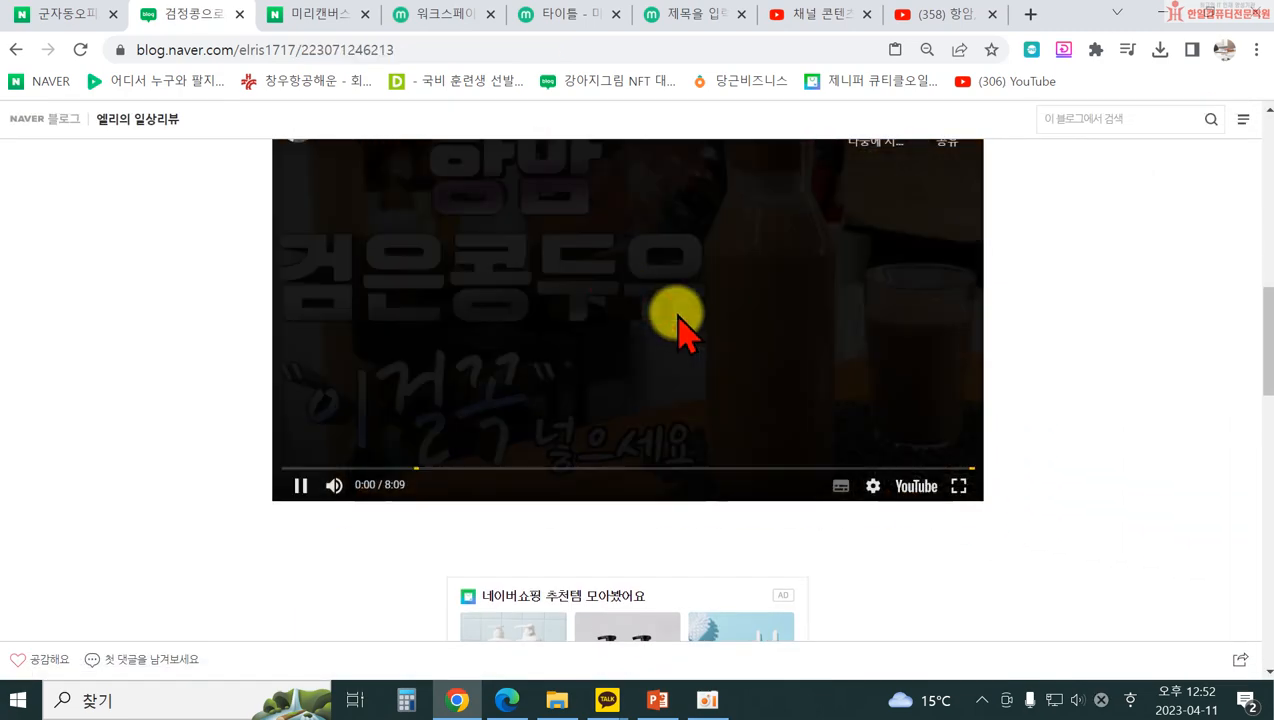
{"action": "scroll", "coordinate": [1010, 428], "scroll_direction": "up", "scroll_amount": 1}
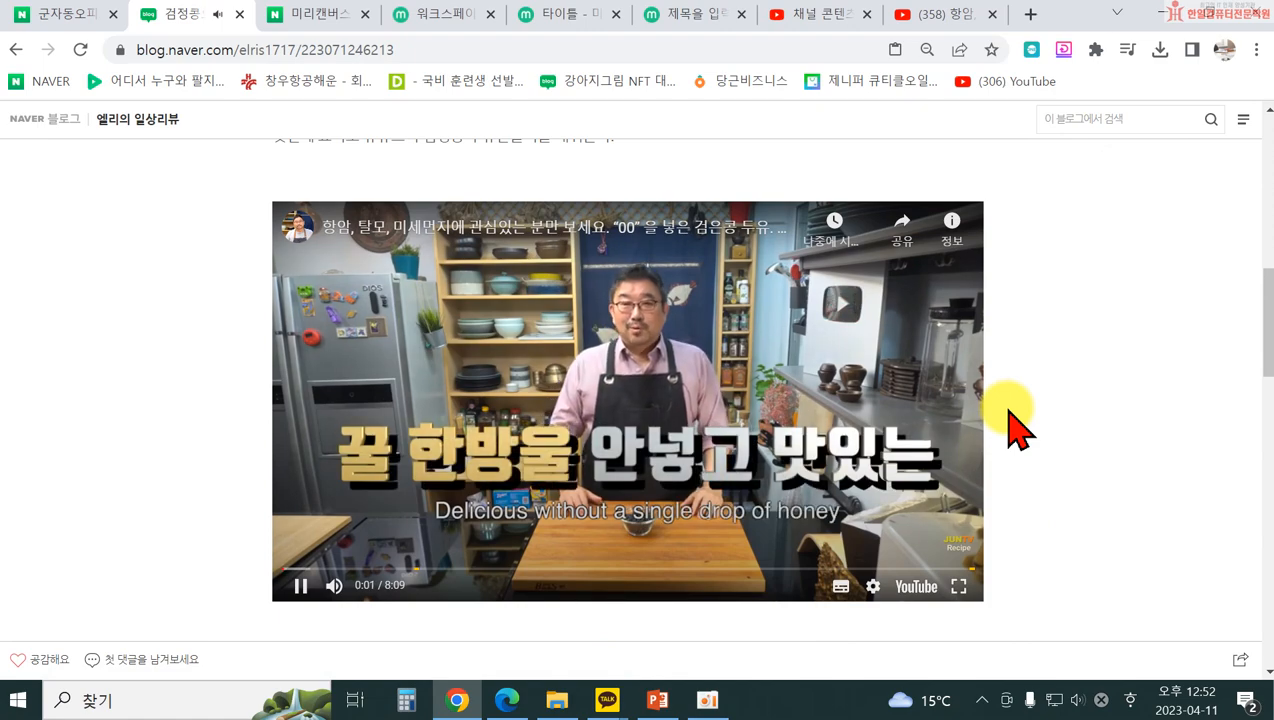
{"action": "left_click", "coordinate": [302, 569]}
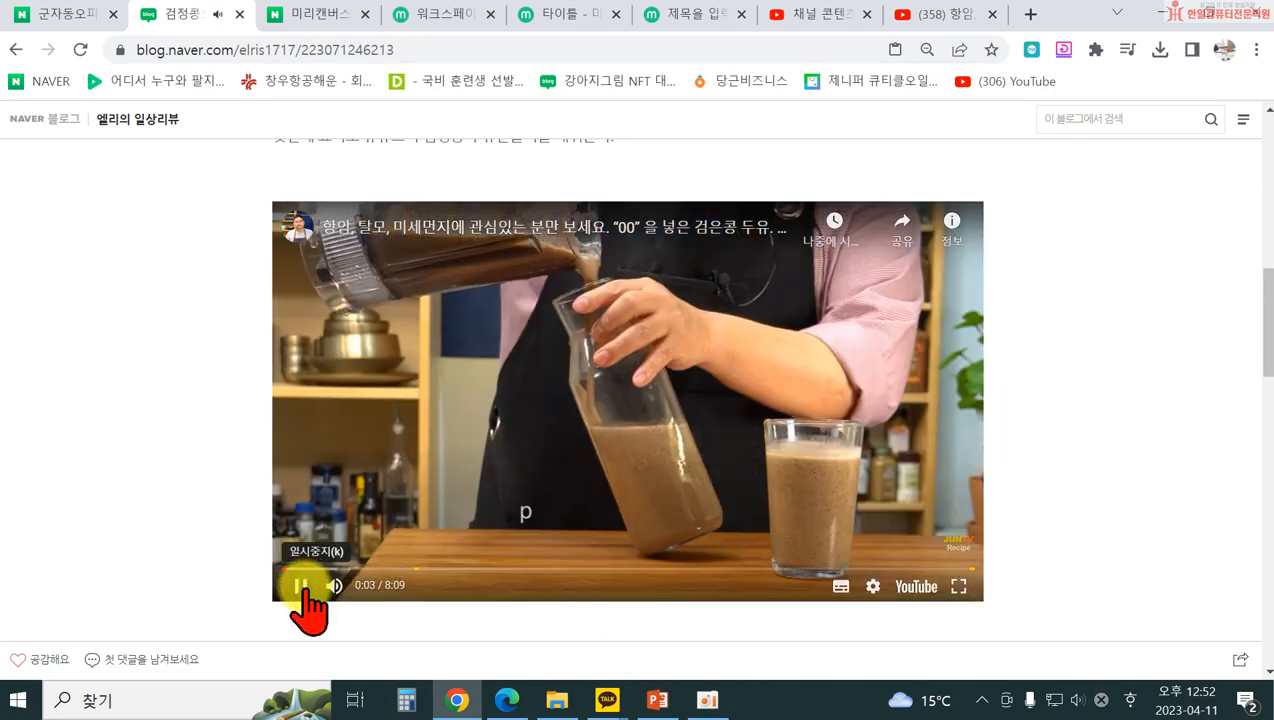
{"action": "scroll", "coordinate": [378, 555], "scroll_direction": "up", "scroll_amount": 3}
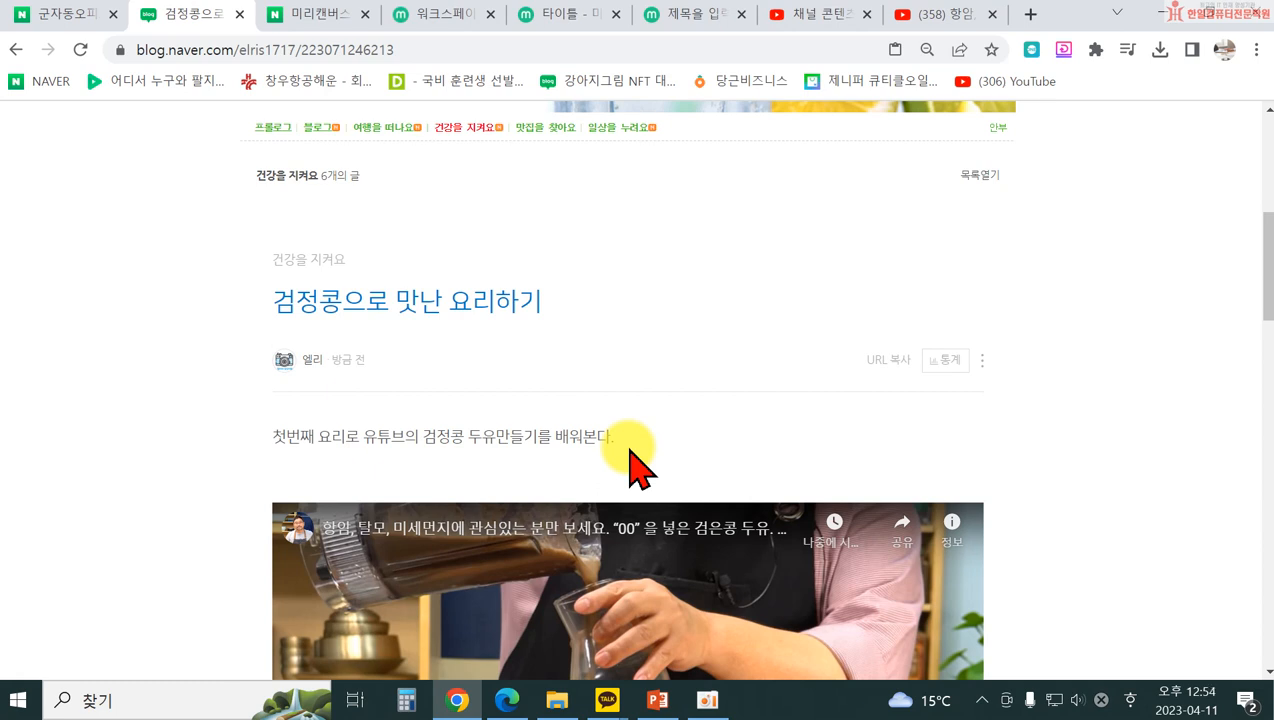
{"action": "left_click", "coordinate": [1183, 712]}
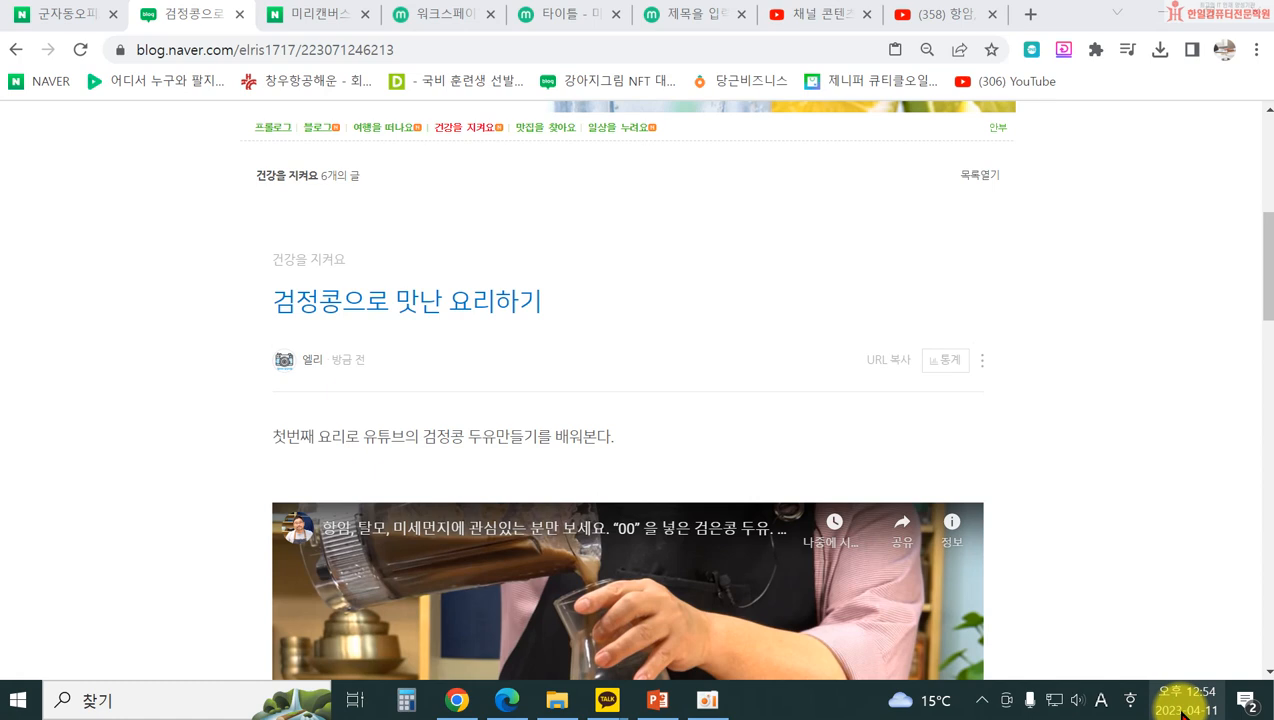